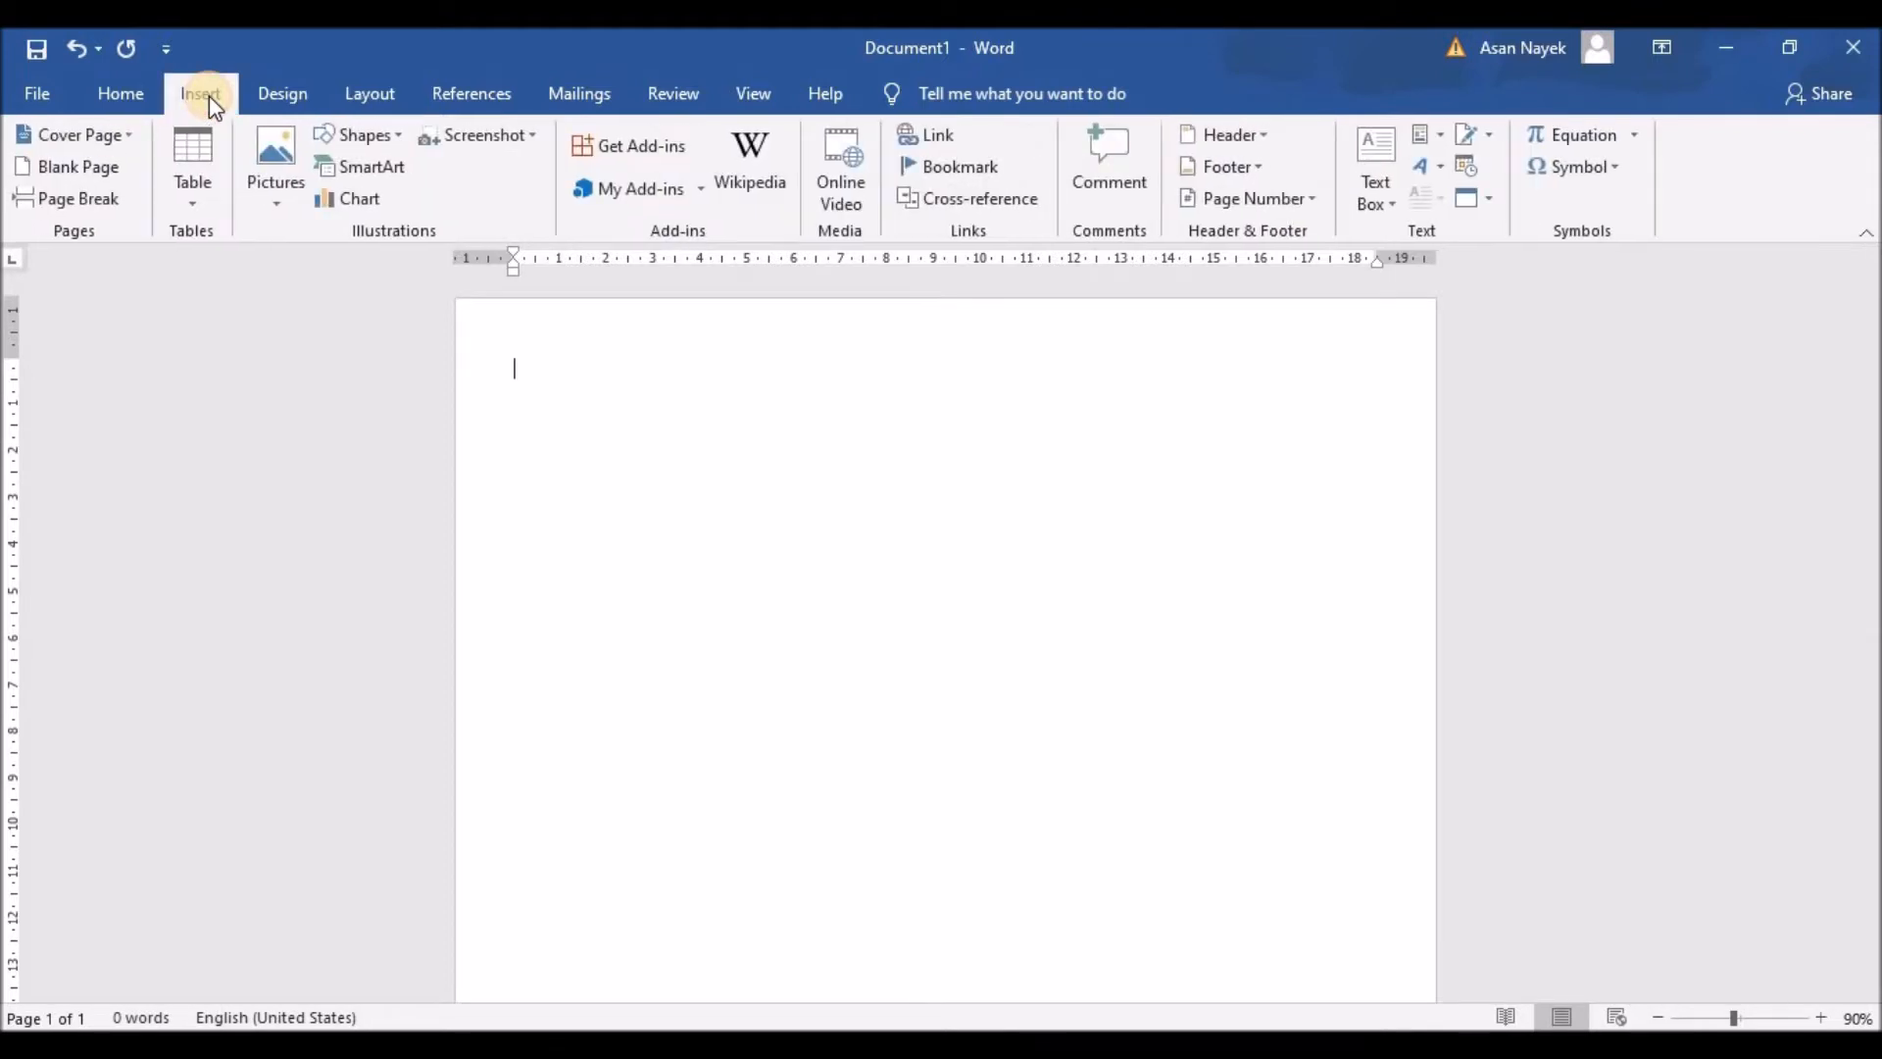
Step: Insert the Facet cover page as the first page
{"action": "left_click", "coordinate": [135, 137]}
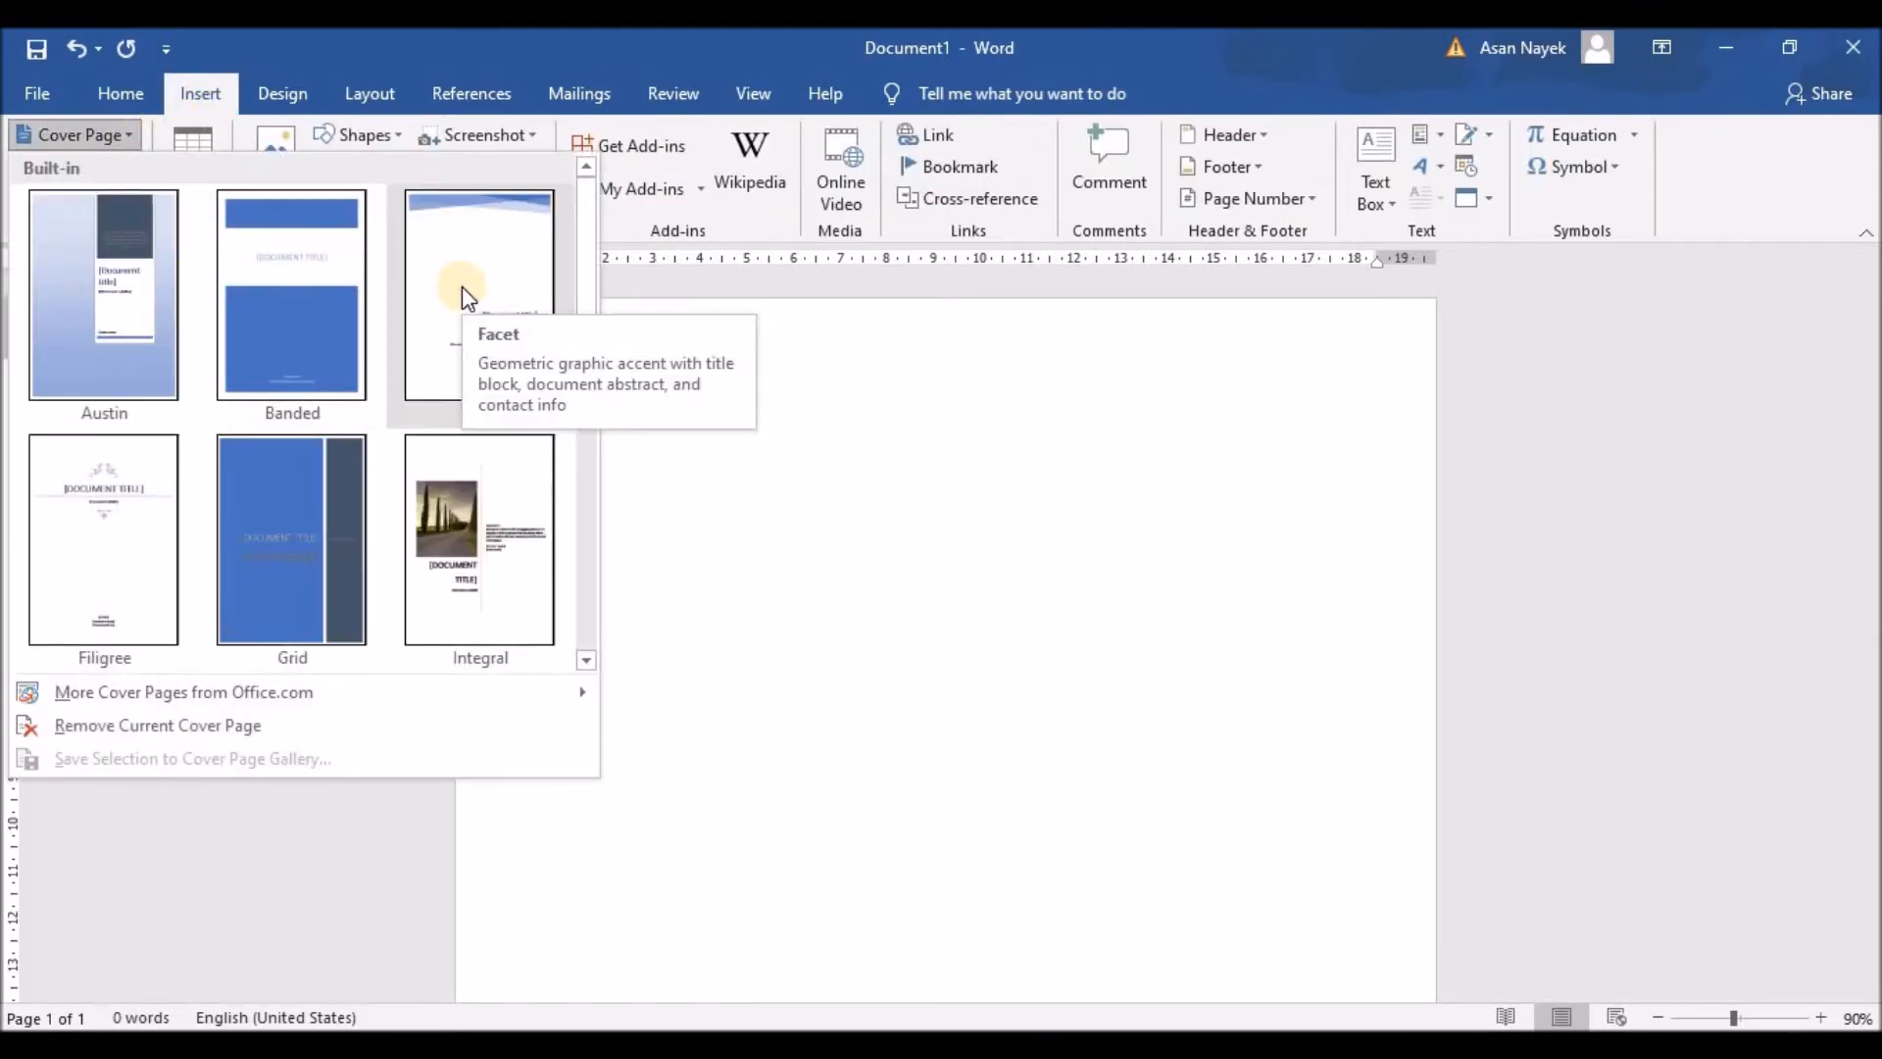
{"action": "scroll", "coordinate": [392, 510], "scroll_direction": "down", "scroll_amount": 5}
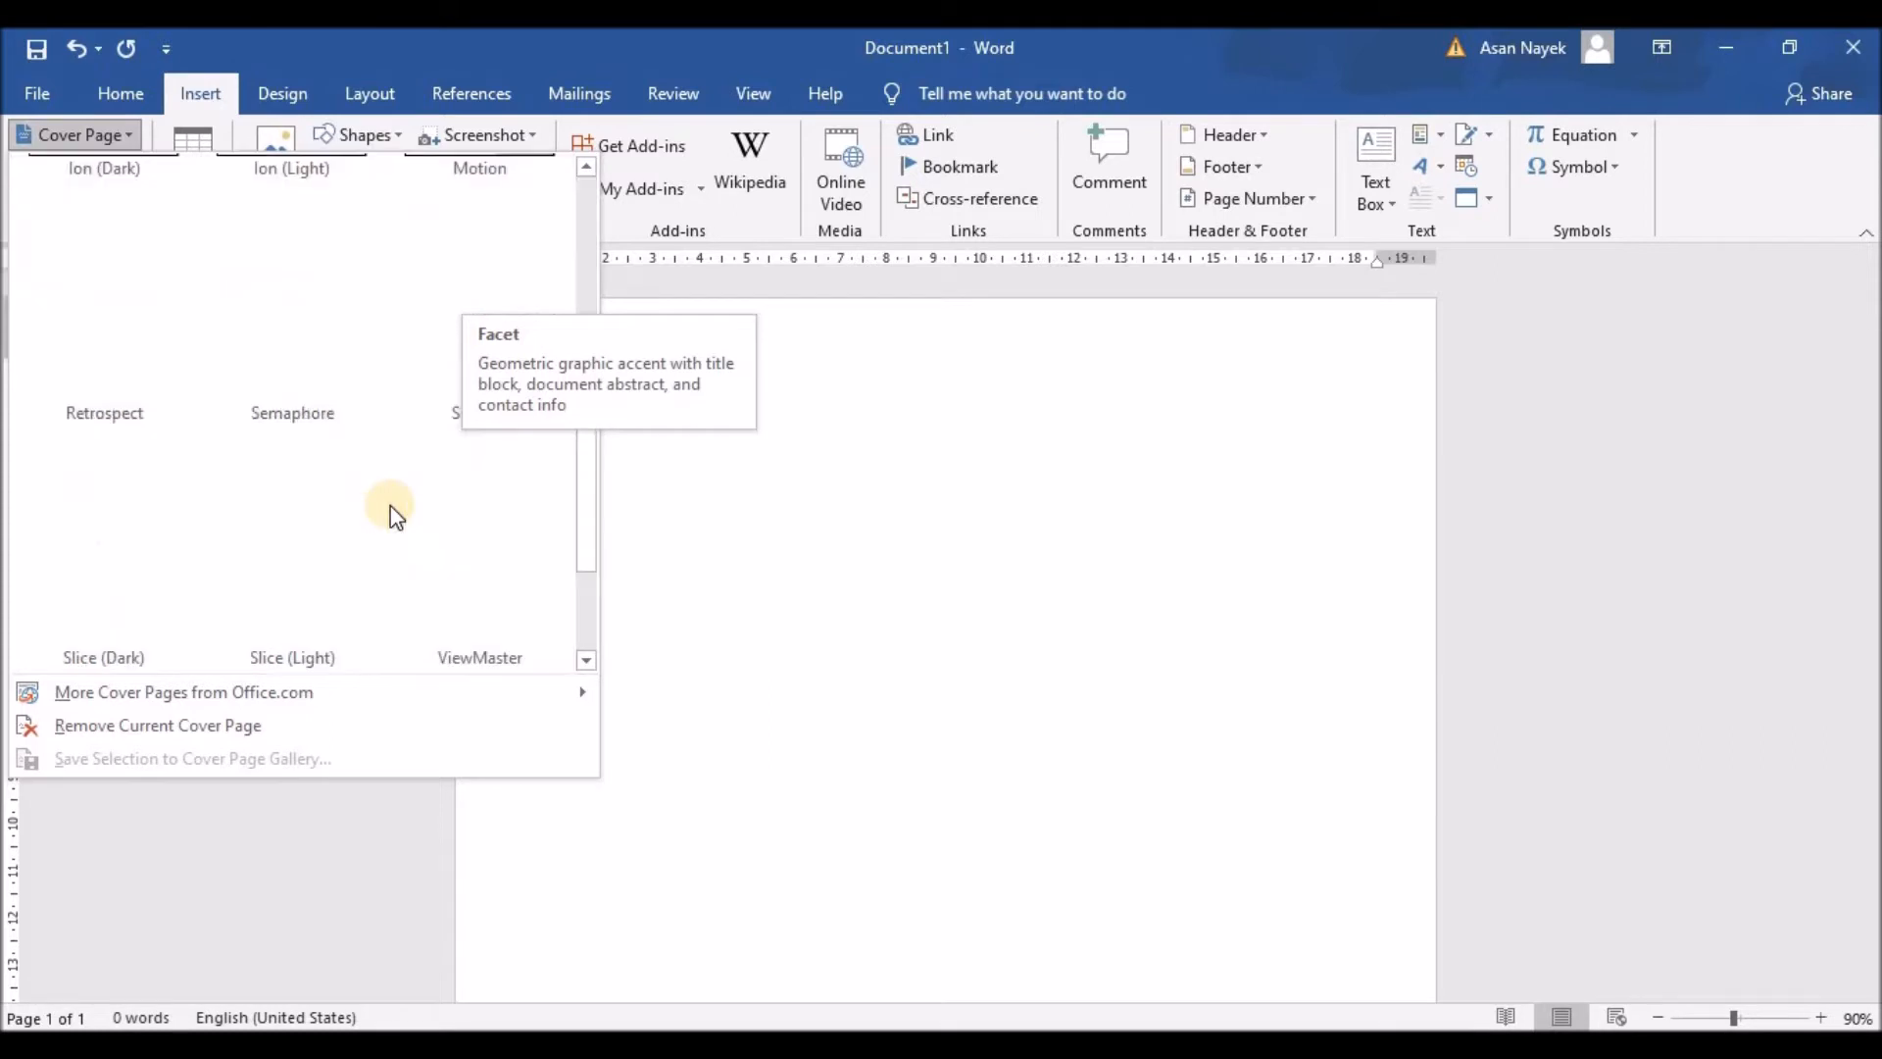
{"action": "scroll", "coordinate": [392, 510], "scroll_direction": "down", "scroll_amount": 2}
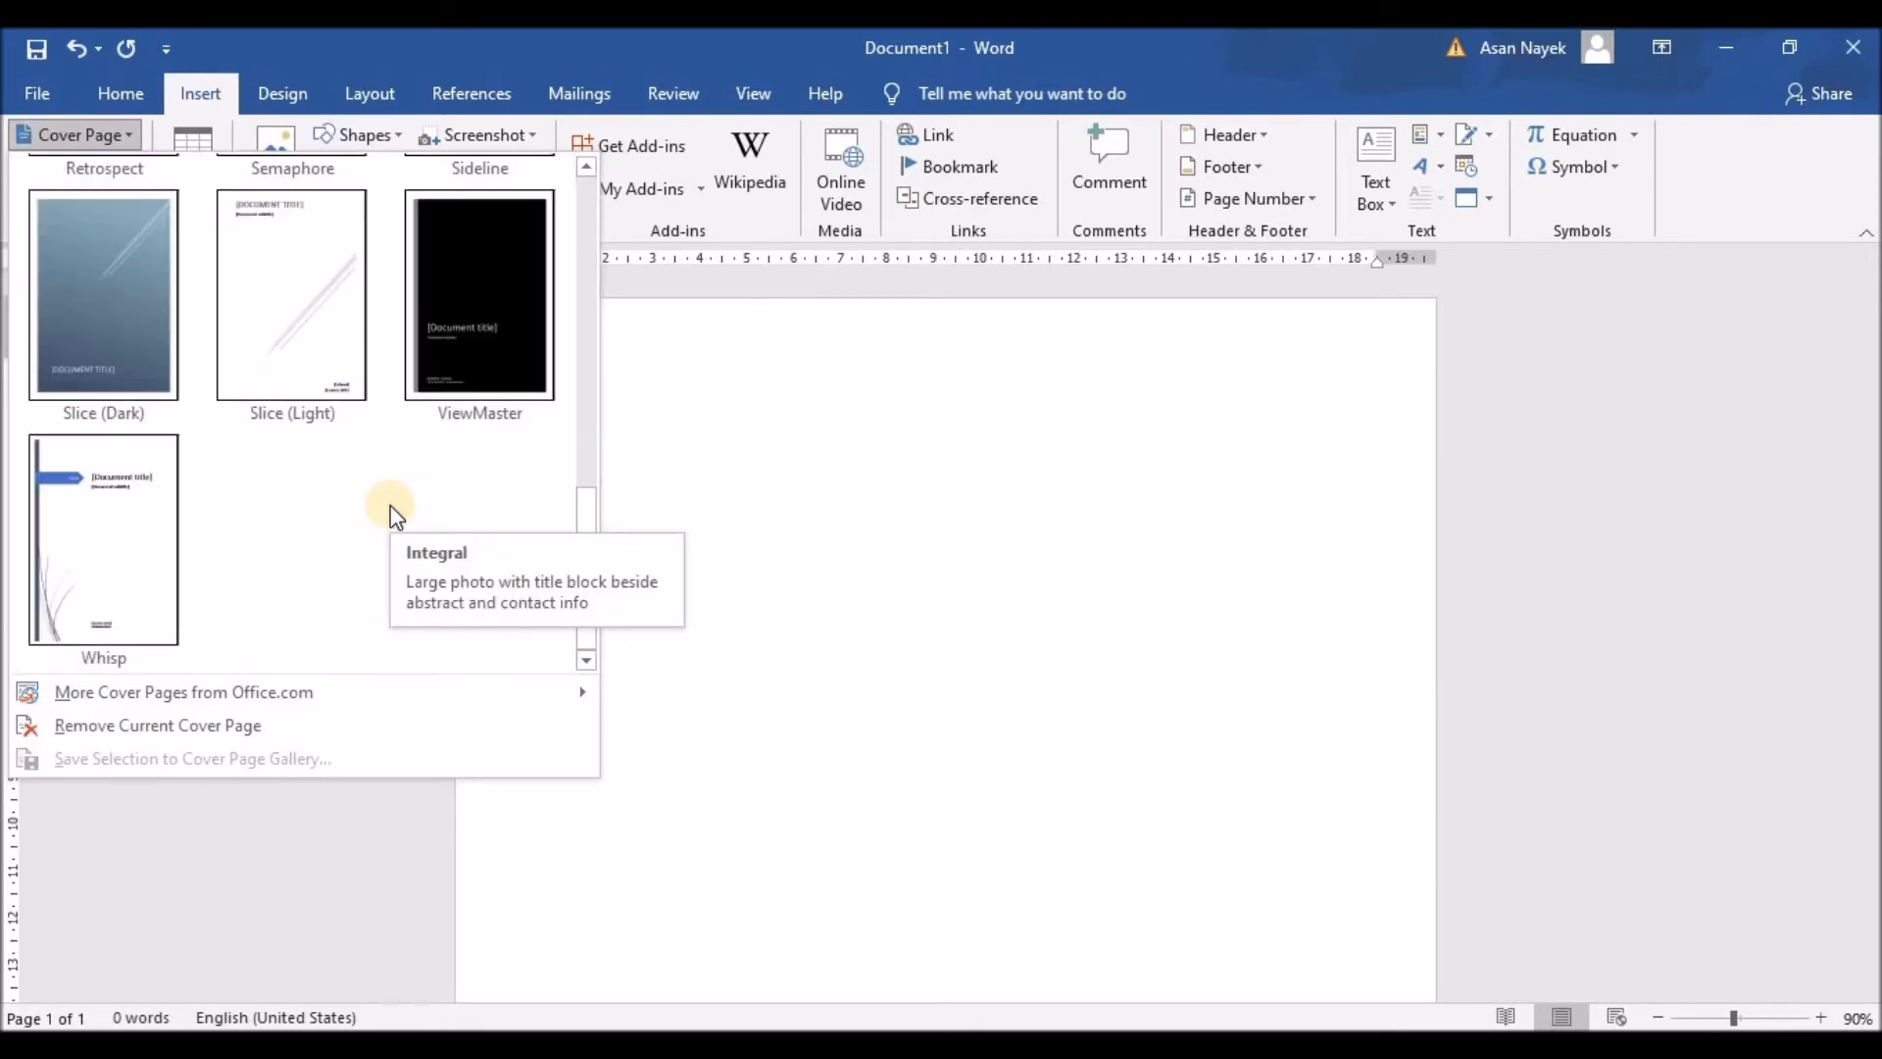
{"action": "scroll", "coordinate": [392, 509], "scroll_direction": "up", "scroll_amount": 5}
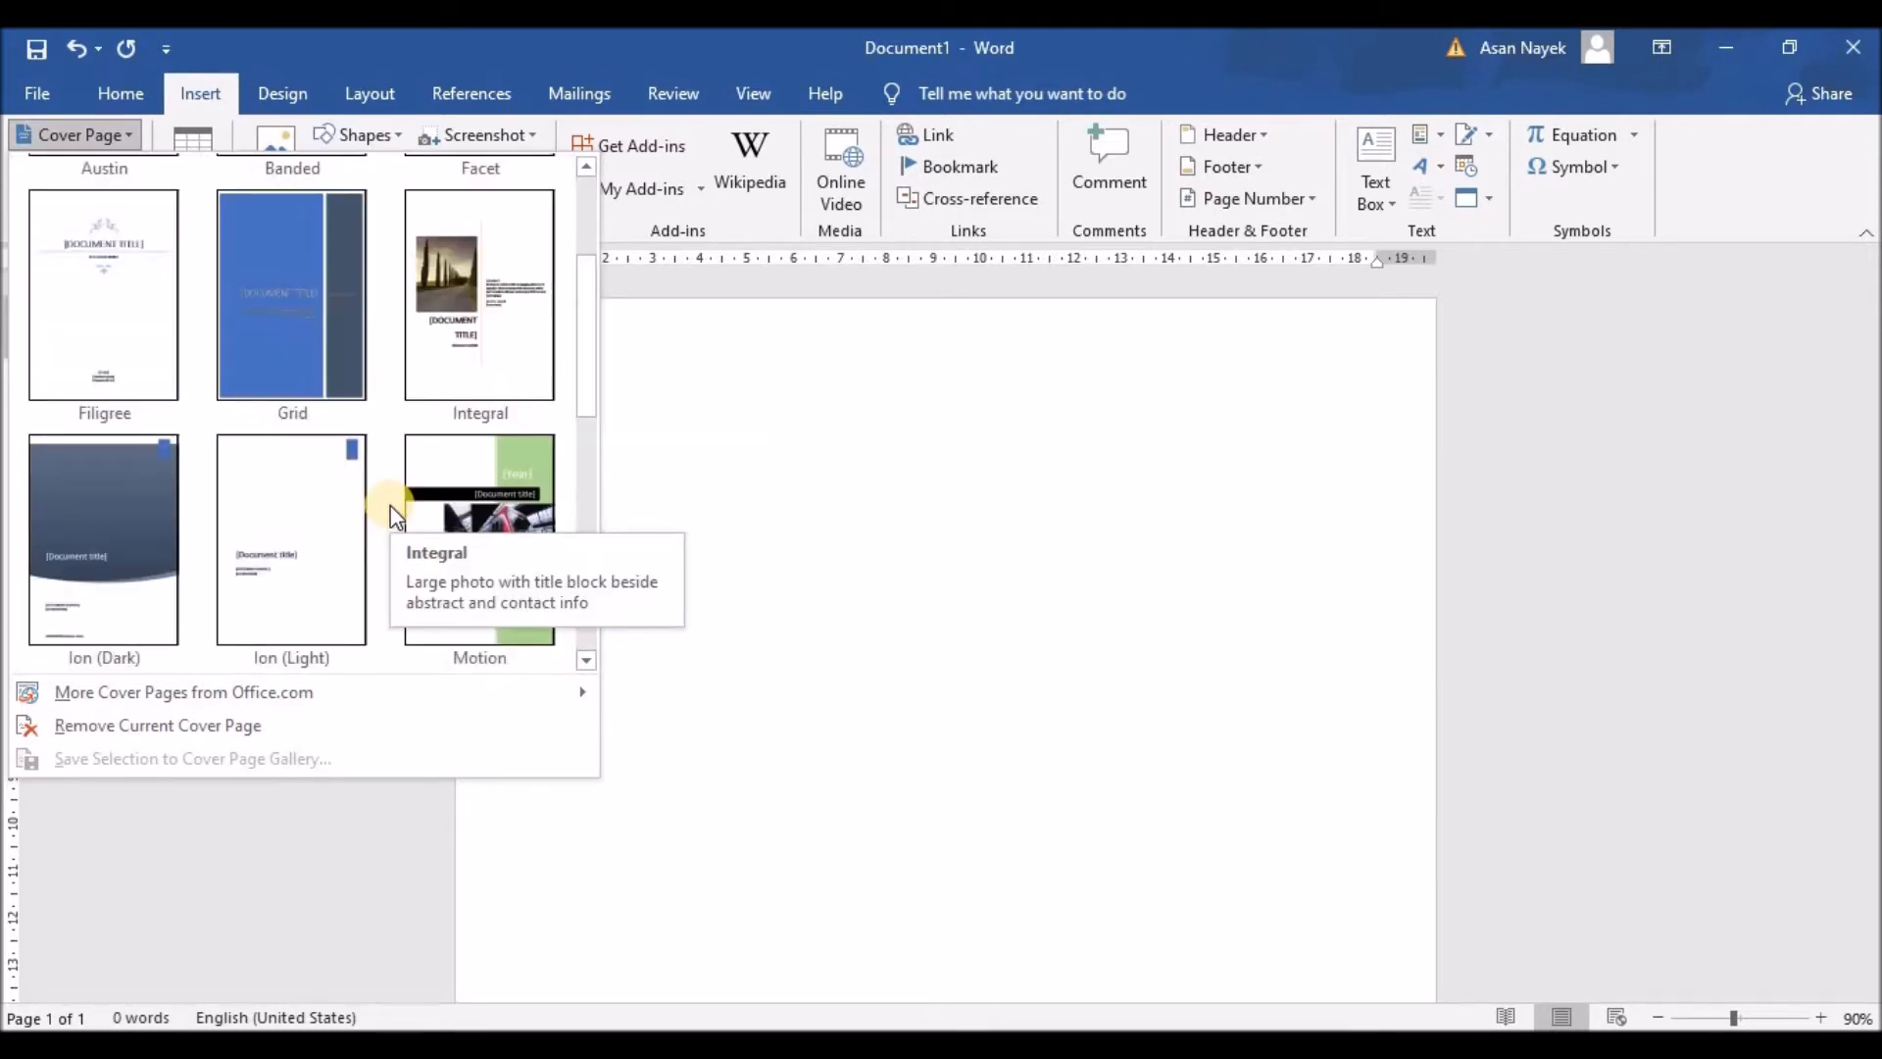
{"action": "scroll", "coordinate": [392, 512], "scroll_direction": "up", "scroll_amount": 2}
{"action": "left_click", "coordinate": [466, 288]}
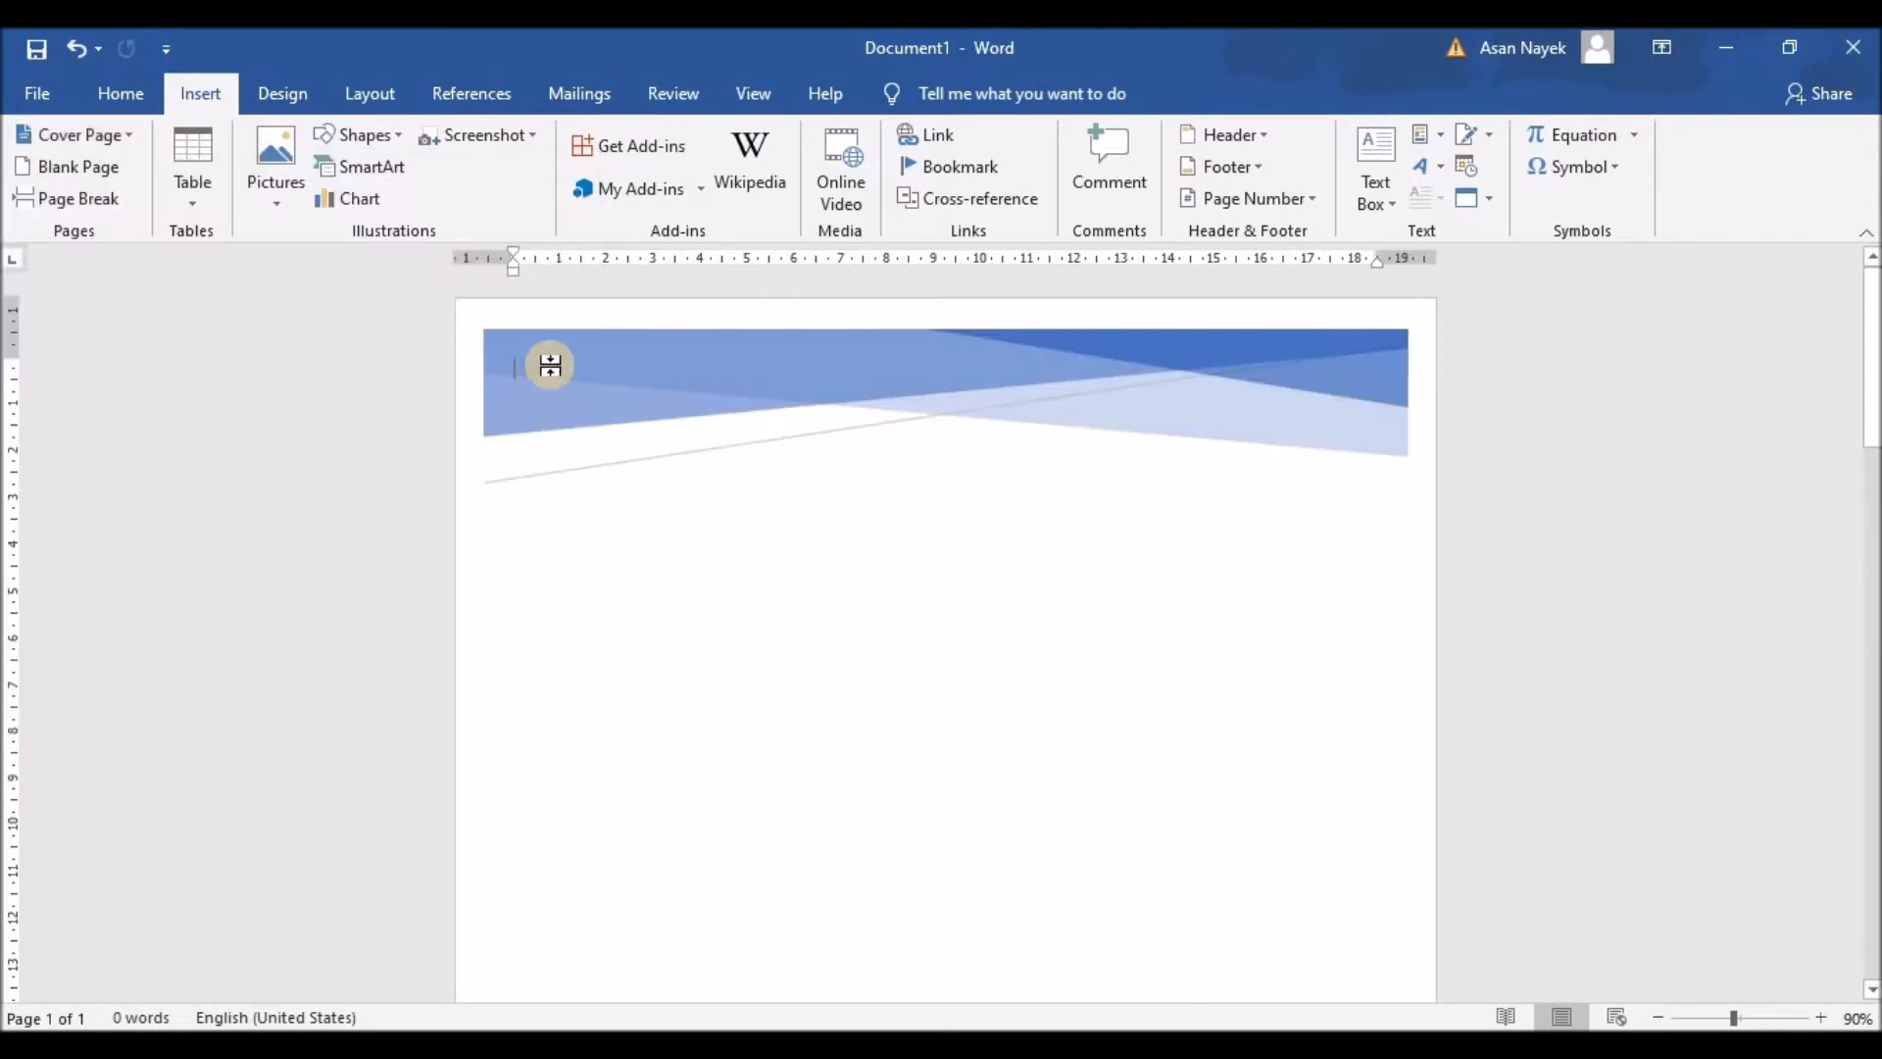
Step: Delete the cover page's banner graphic and title box
{"action": "left_click", "coordinate": [608, 362]}
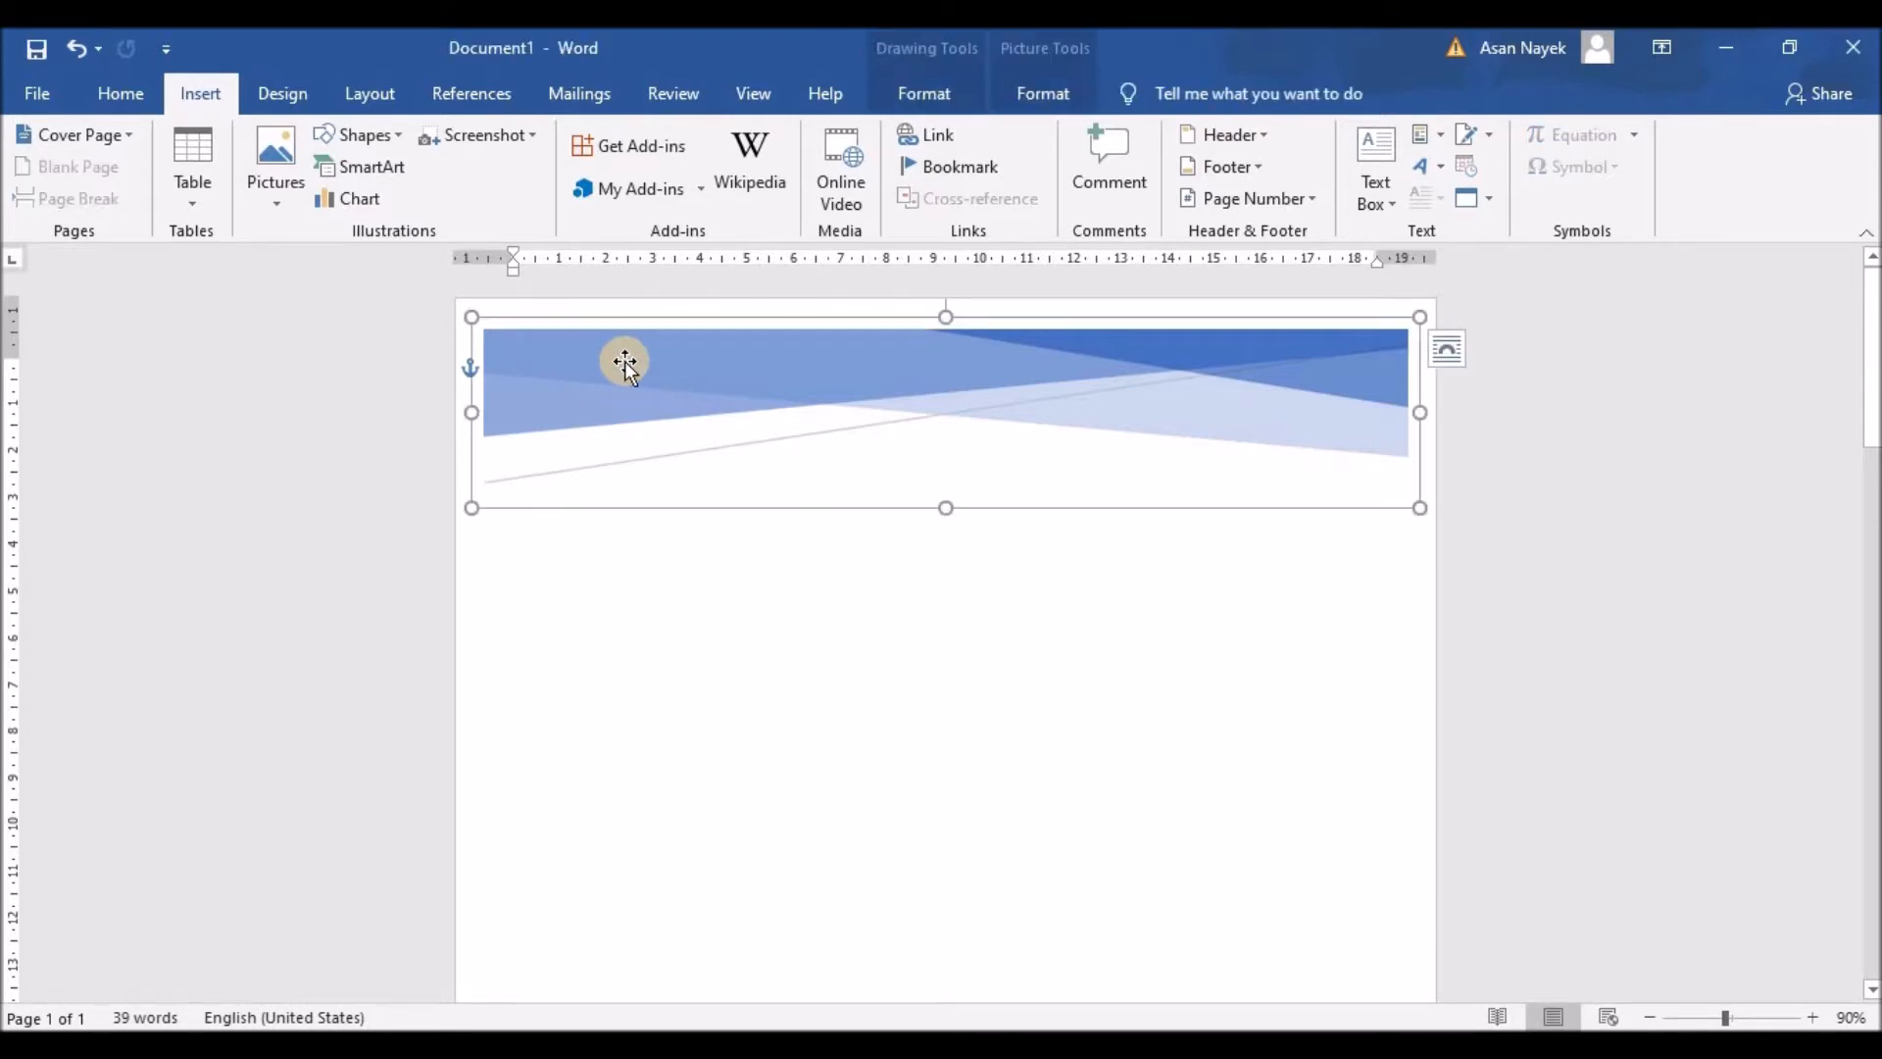
{"action": "key", "text": "Delete"}
{"action": "scroll", "coordinate": [628, 410], "scroll_direction": "down", "scroll_amount": 2}
{"action": "scroll", "coordinate": [628, 410], "scroll_direction": "down", "scroll_amount": 5}
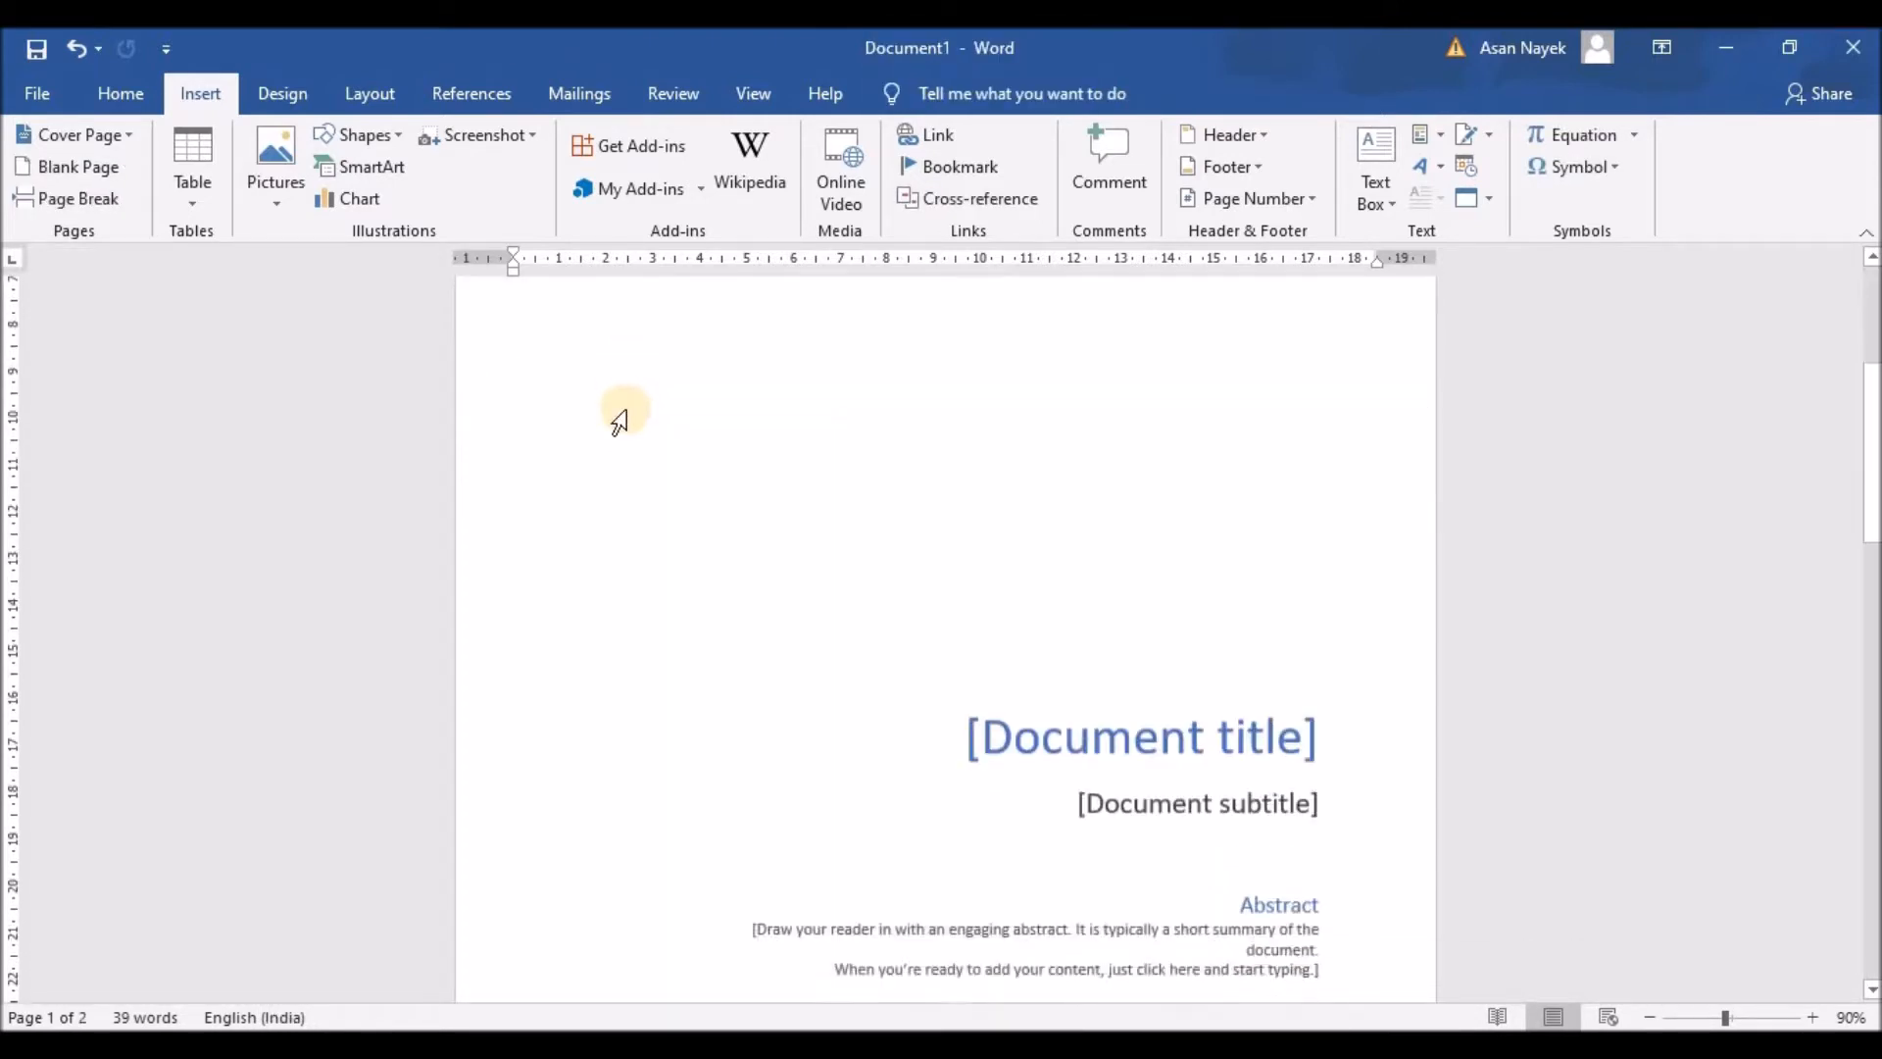
{"action": "left_click", "coordinate": [1024, 377]}
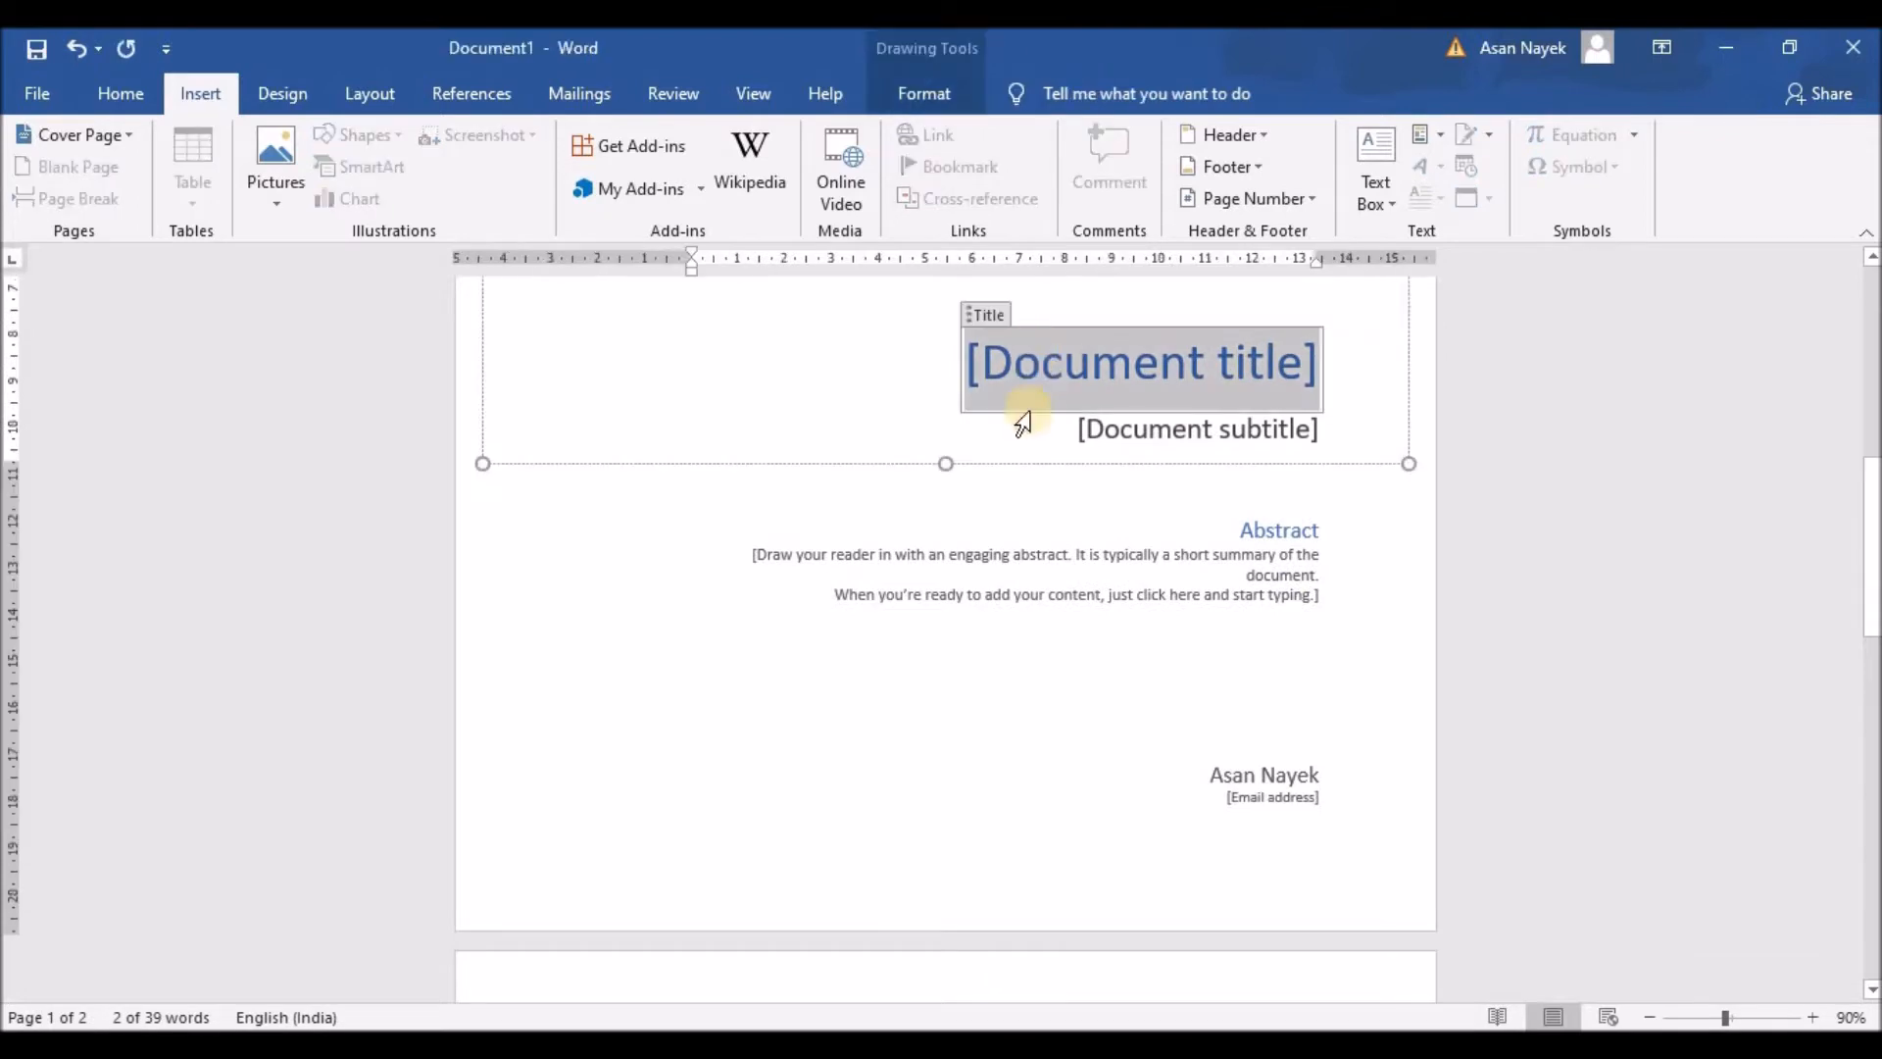
{"action": "left_click", "coordinate": [977, 462]}
{"action": "key", "text": "Delete"}
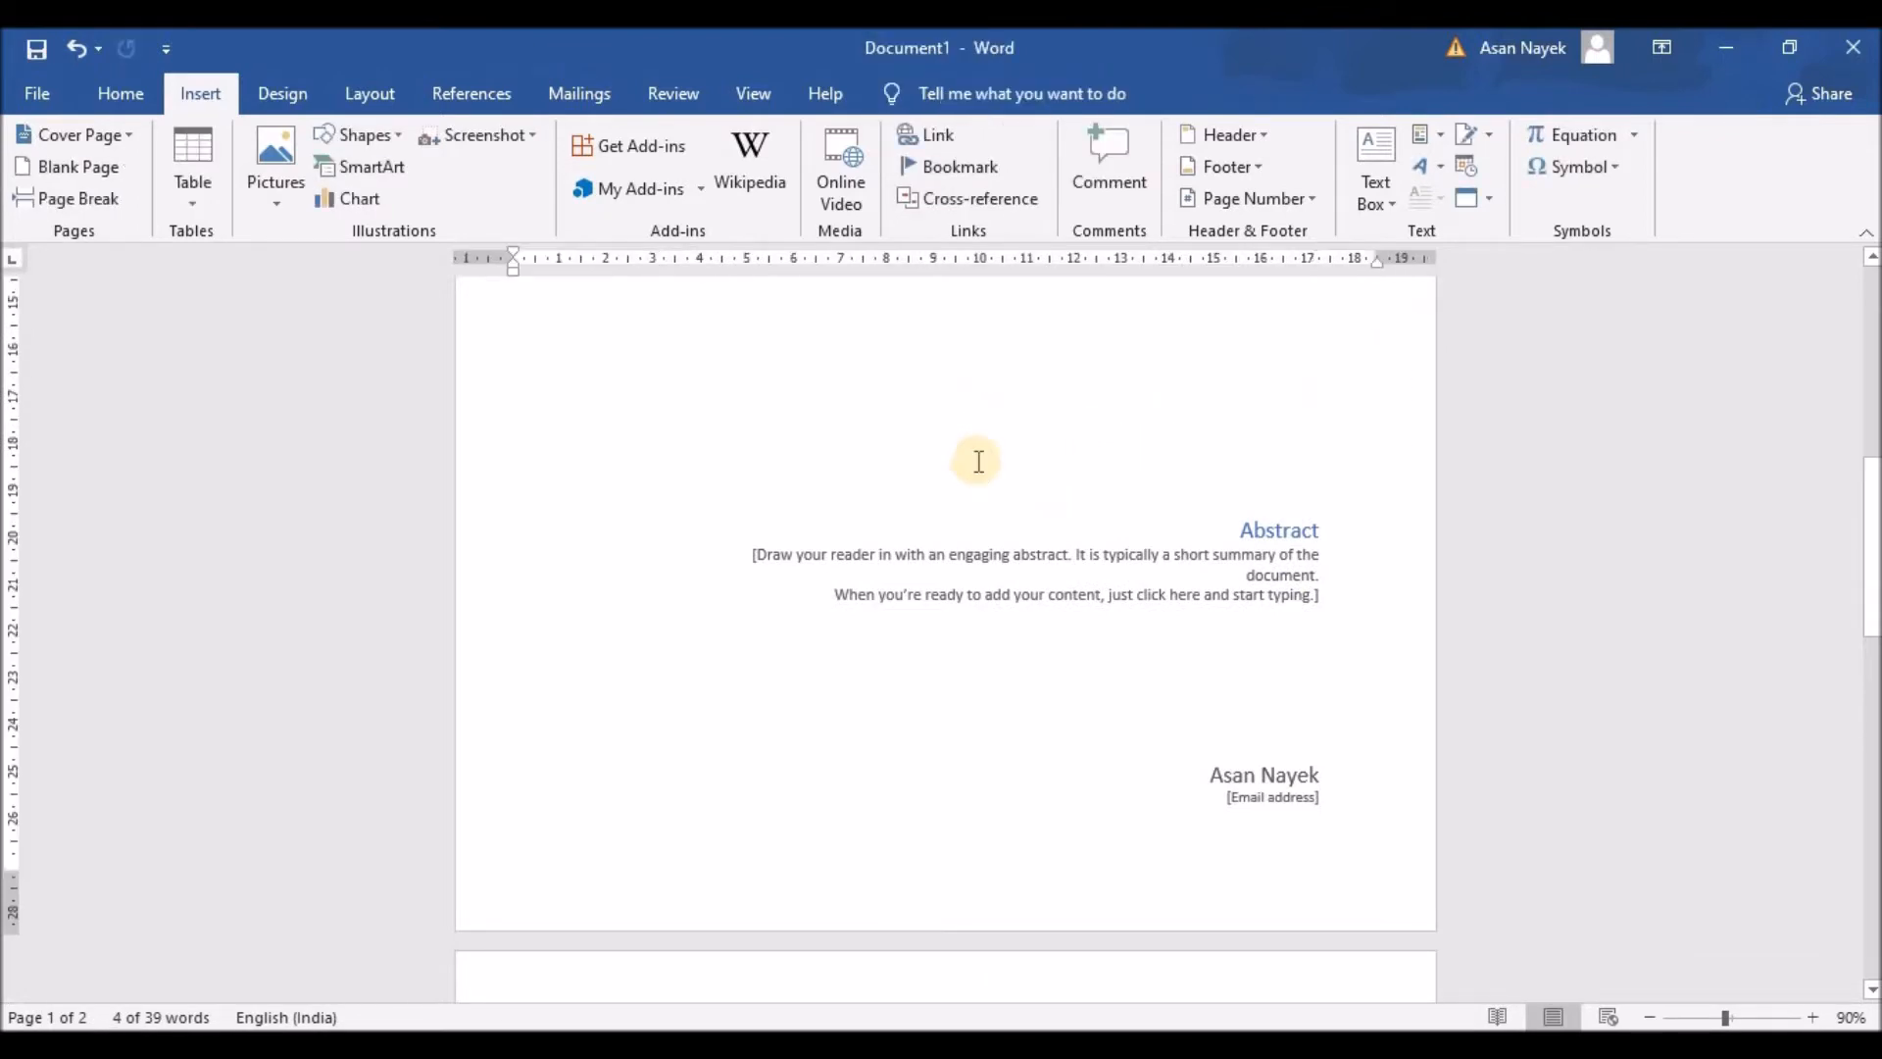
Step: Delete the Abstract box and the author block, leaving the first page blank
{"action": "left_click", "coordinate": [1001, 568]}
{"action": "left_click", "coordinate": [1019, 514]}
{"action": "key", "text": "Delete"}
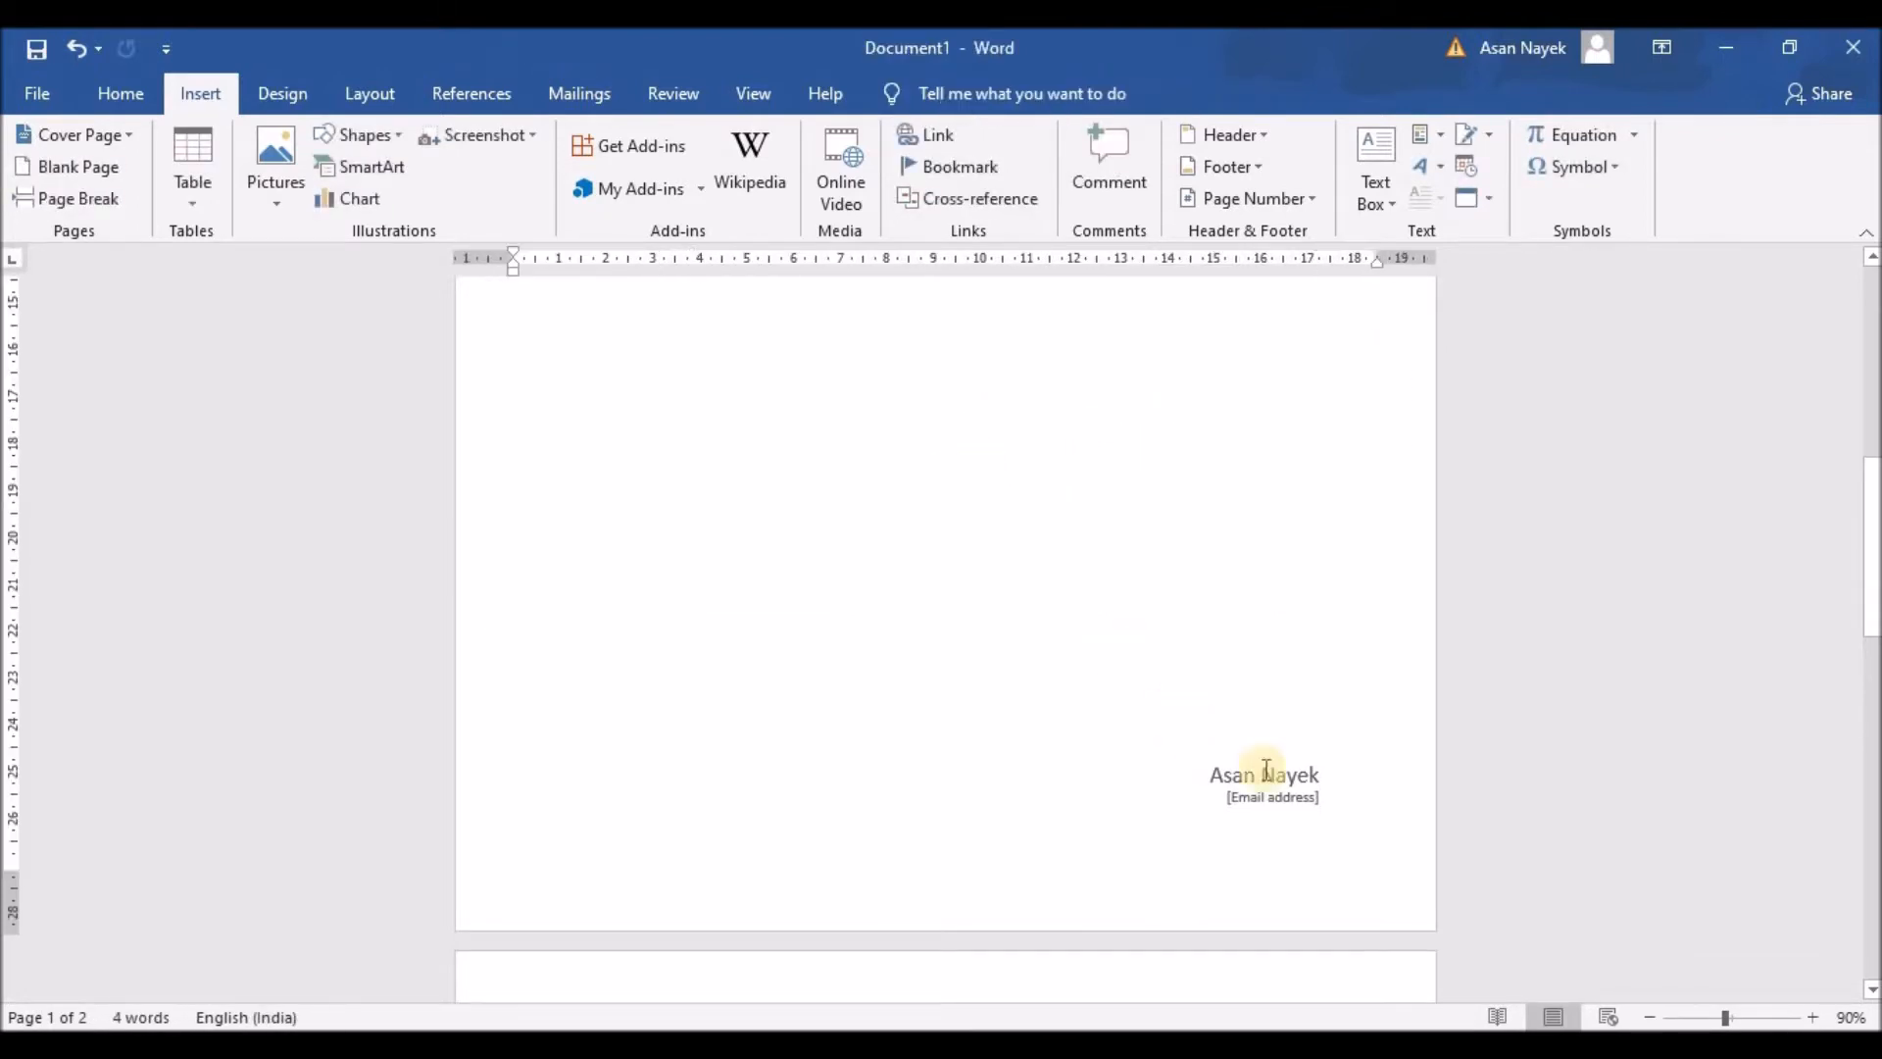
{"action": "left_click", "coordinate": [1277, 781]}
{"action": "left_click", "coordinate": [1250, 677]}
{"action": "key", "text": "Delete"}
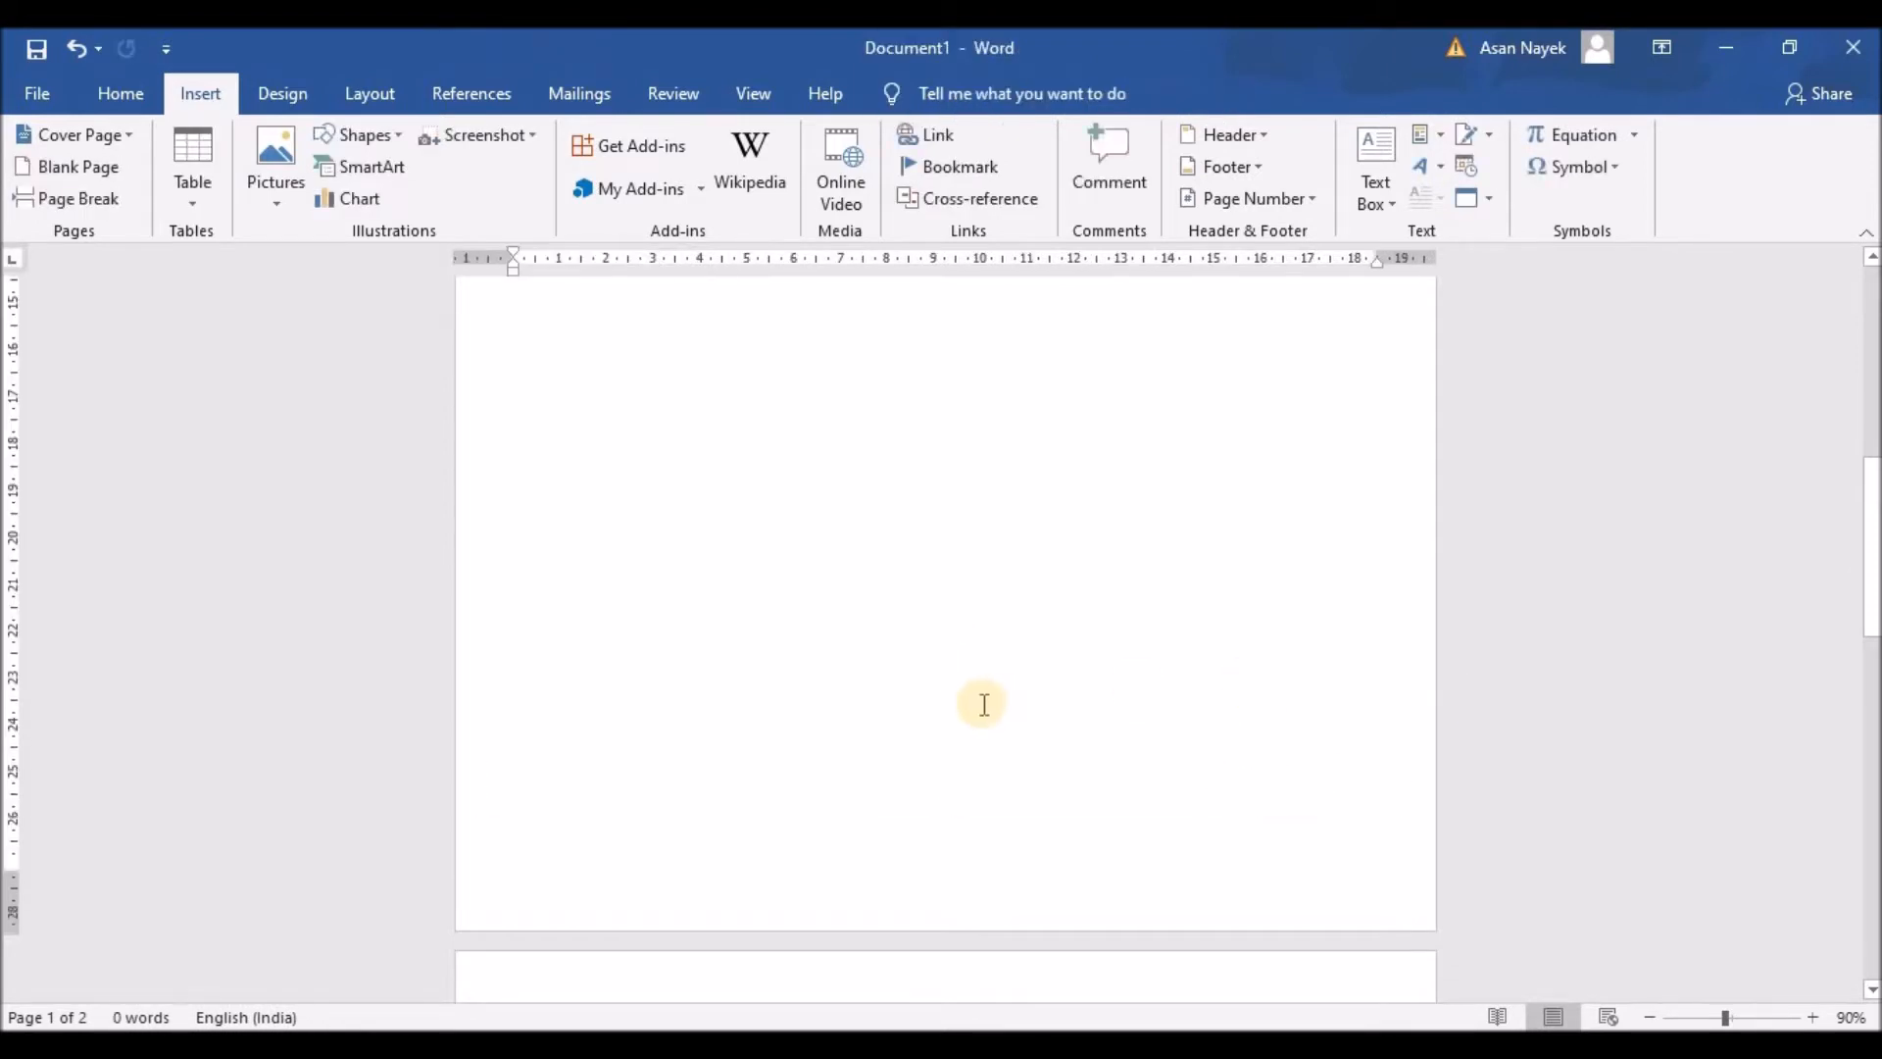
{"action": "scroll", "coordinate": [978, 706], "scroll_direction": "down", "scroll_amount": 5}
{"action": "scroll", "coordinate": [974, 723], "scroll_direction": "up", "scroll_amount": 15}
{"action": "scroll", "coordinate": [1012, 753], "scroll_direction": "up", "scroll_amount": 1}
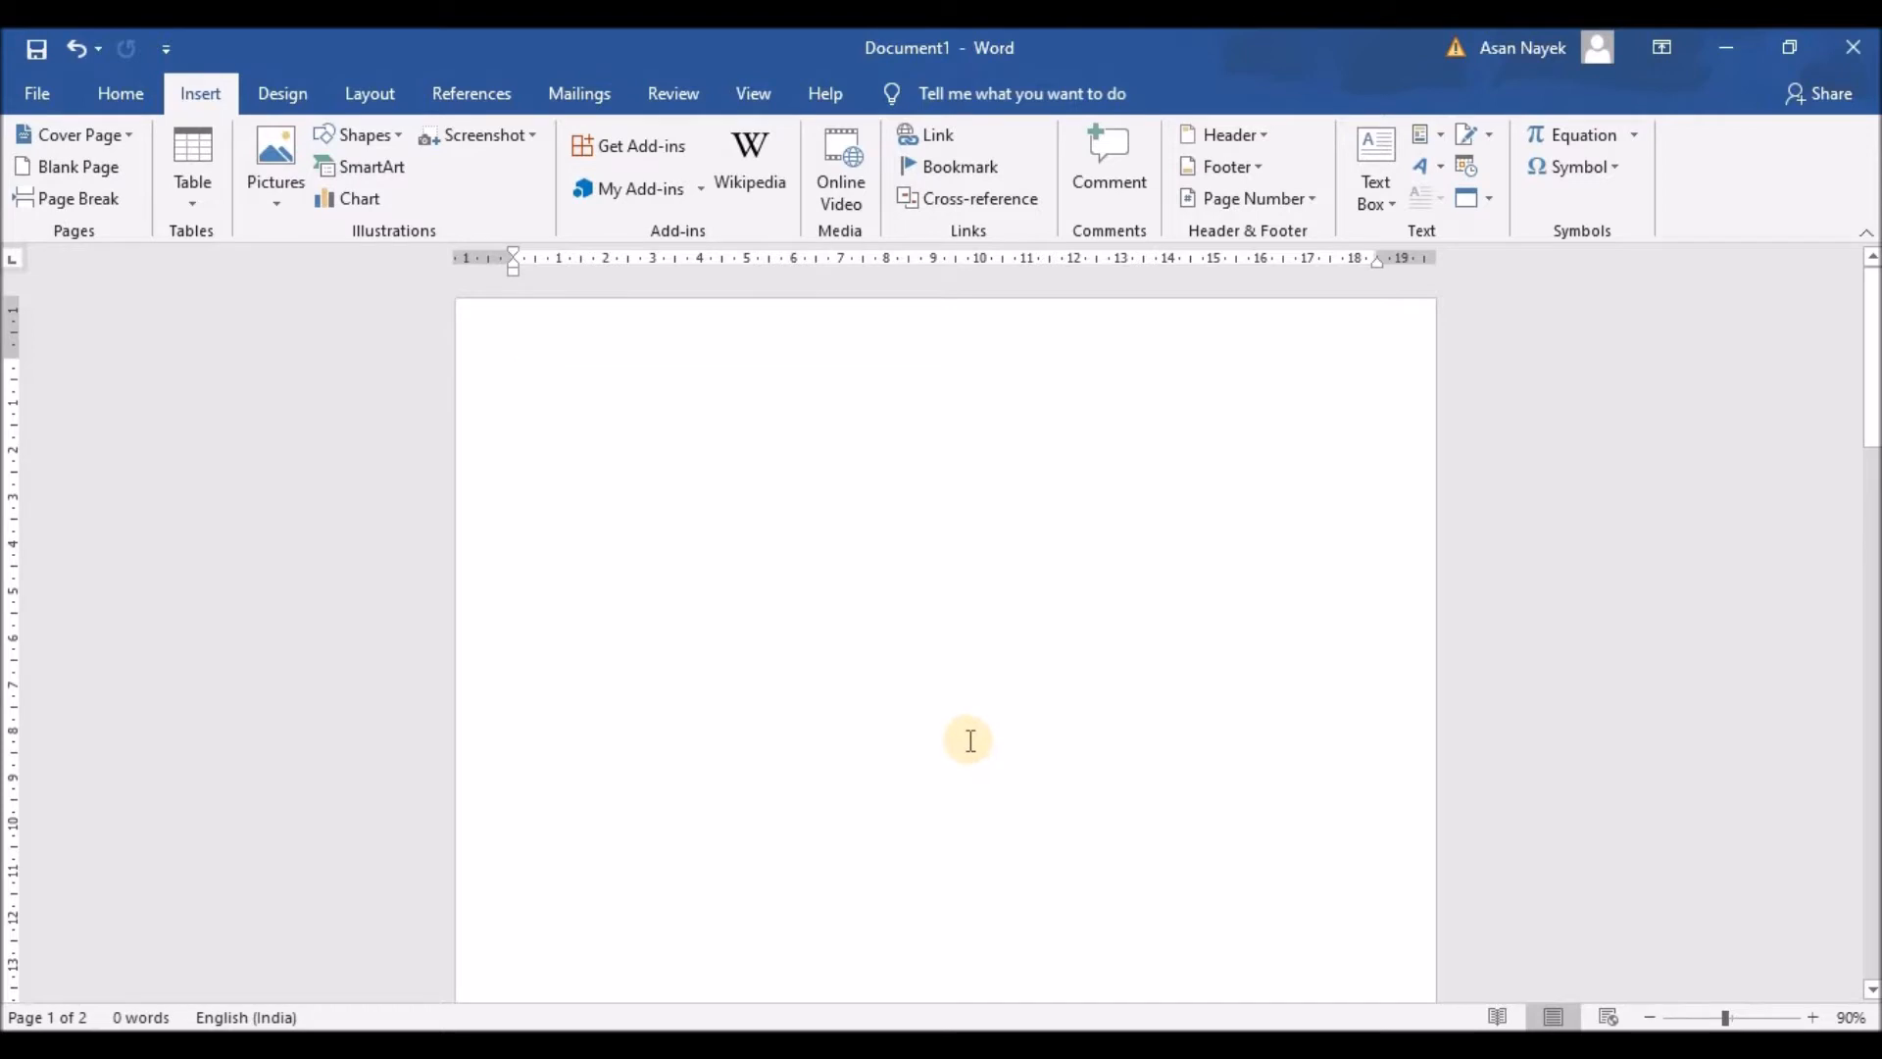
Step: Draw a right triangle, about 4.37 × 4.22 cm, near the page's top-left
{"action": "left_click", "coordinate": [382, 90]}
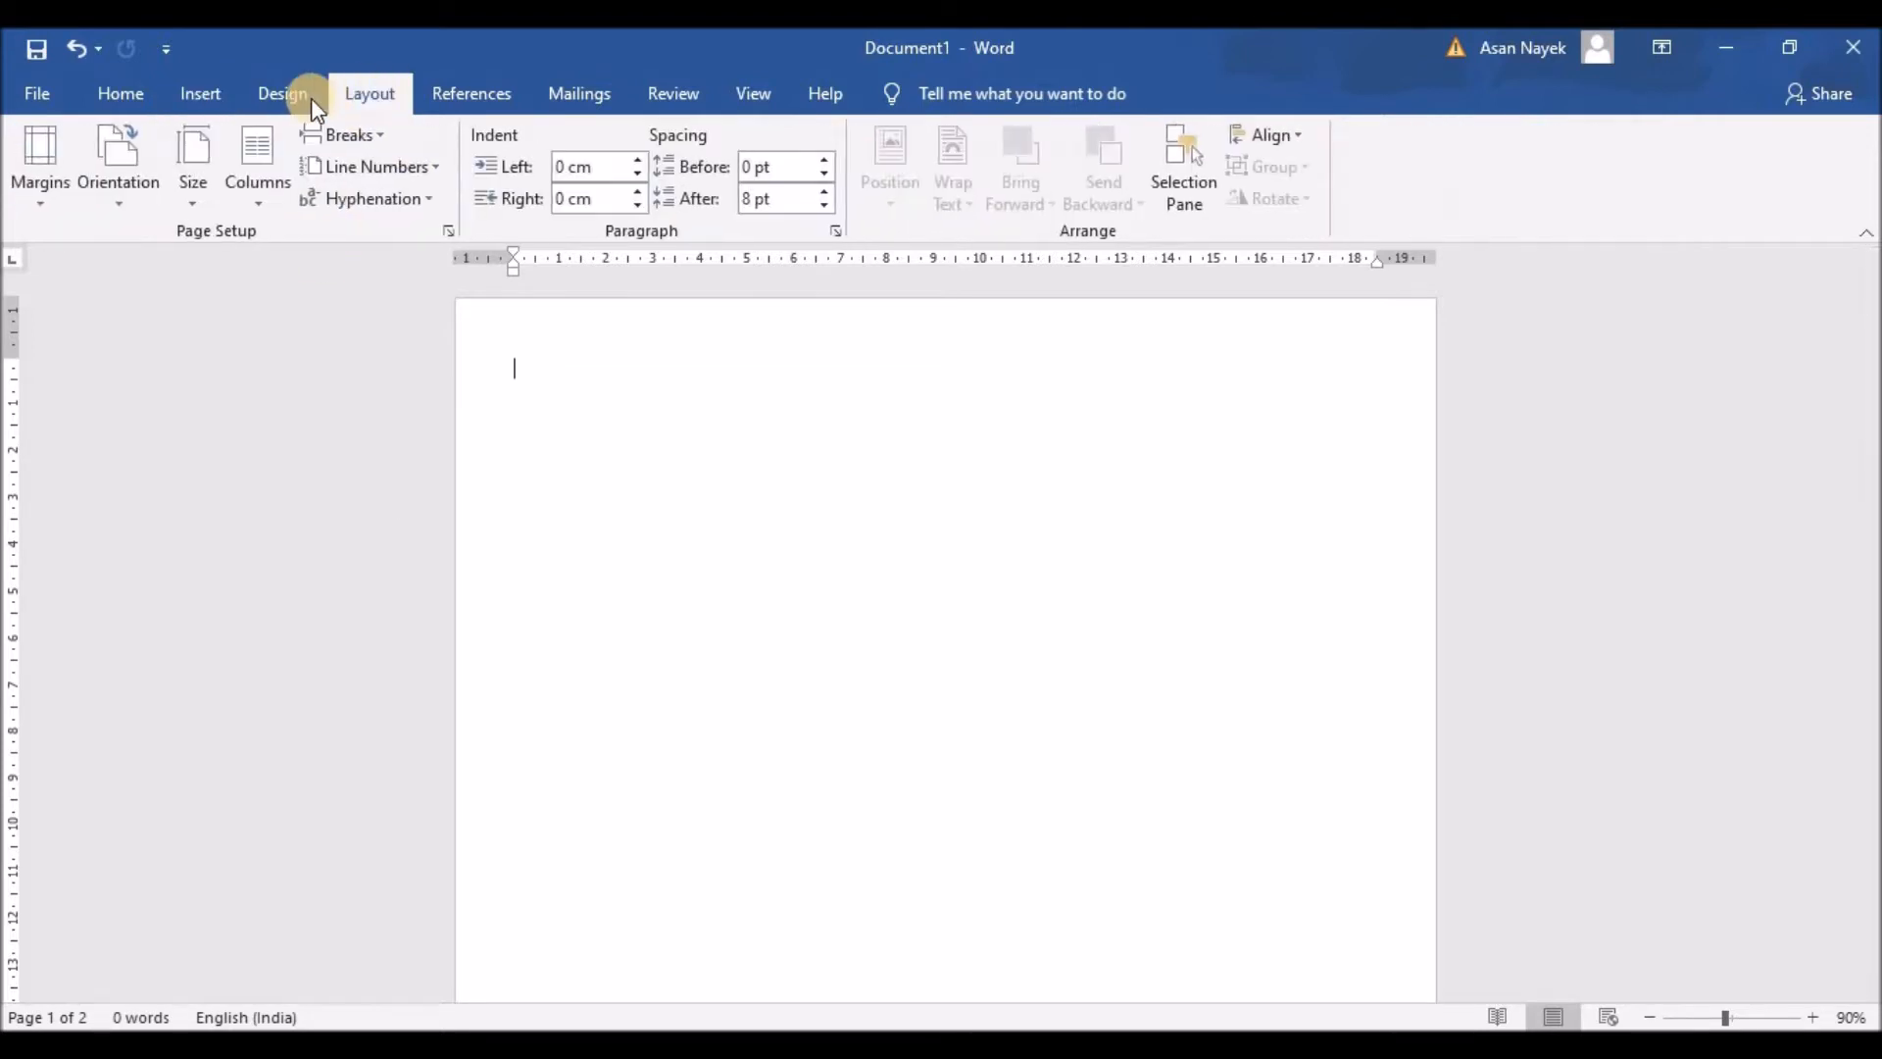
{"action": "left_click", "coordinate": [294, 95]}
{"action": "left_click", "coordinate": [208, 97]}
{"action": "left_click", "coordinate": [400, 137]}
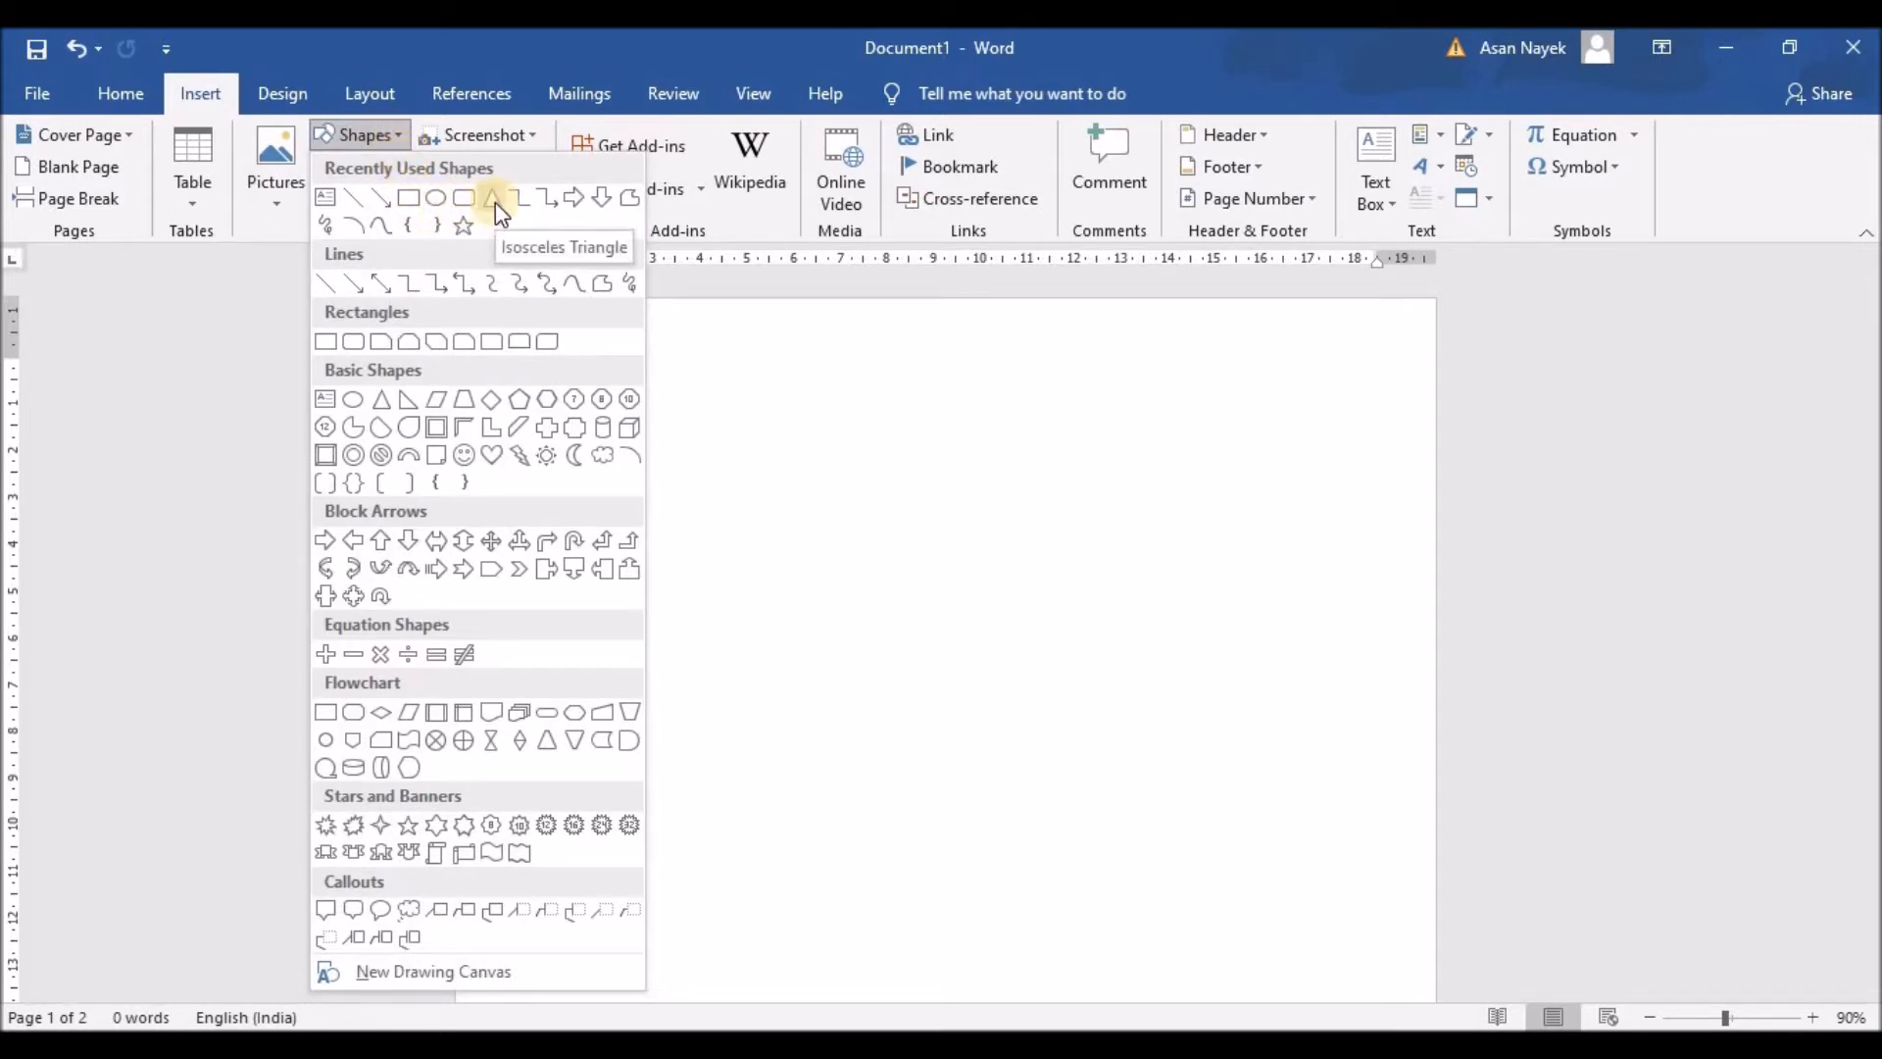
{"action": "left_click", "coordinate": [405, 396]}
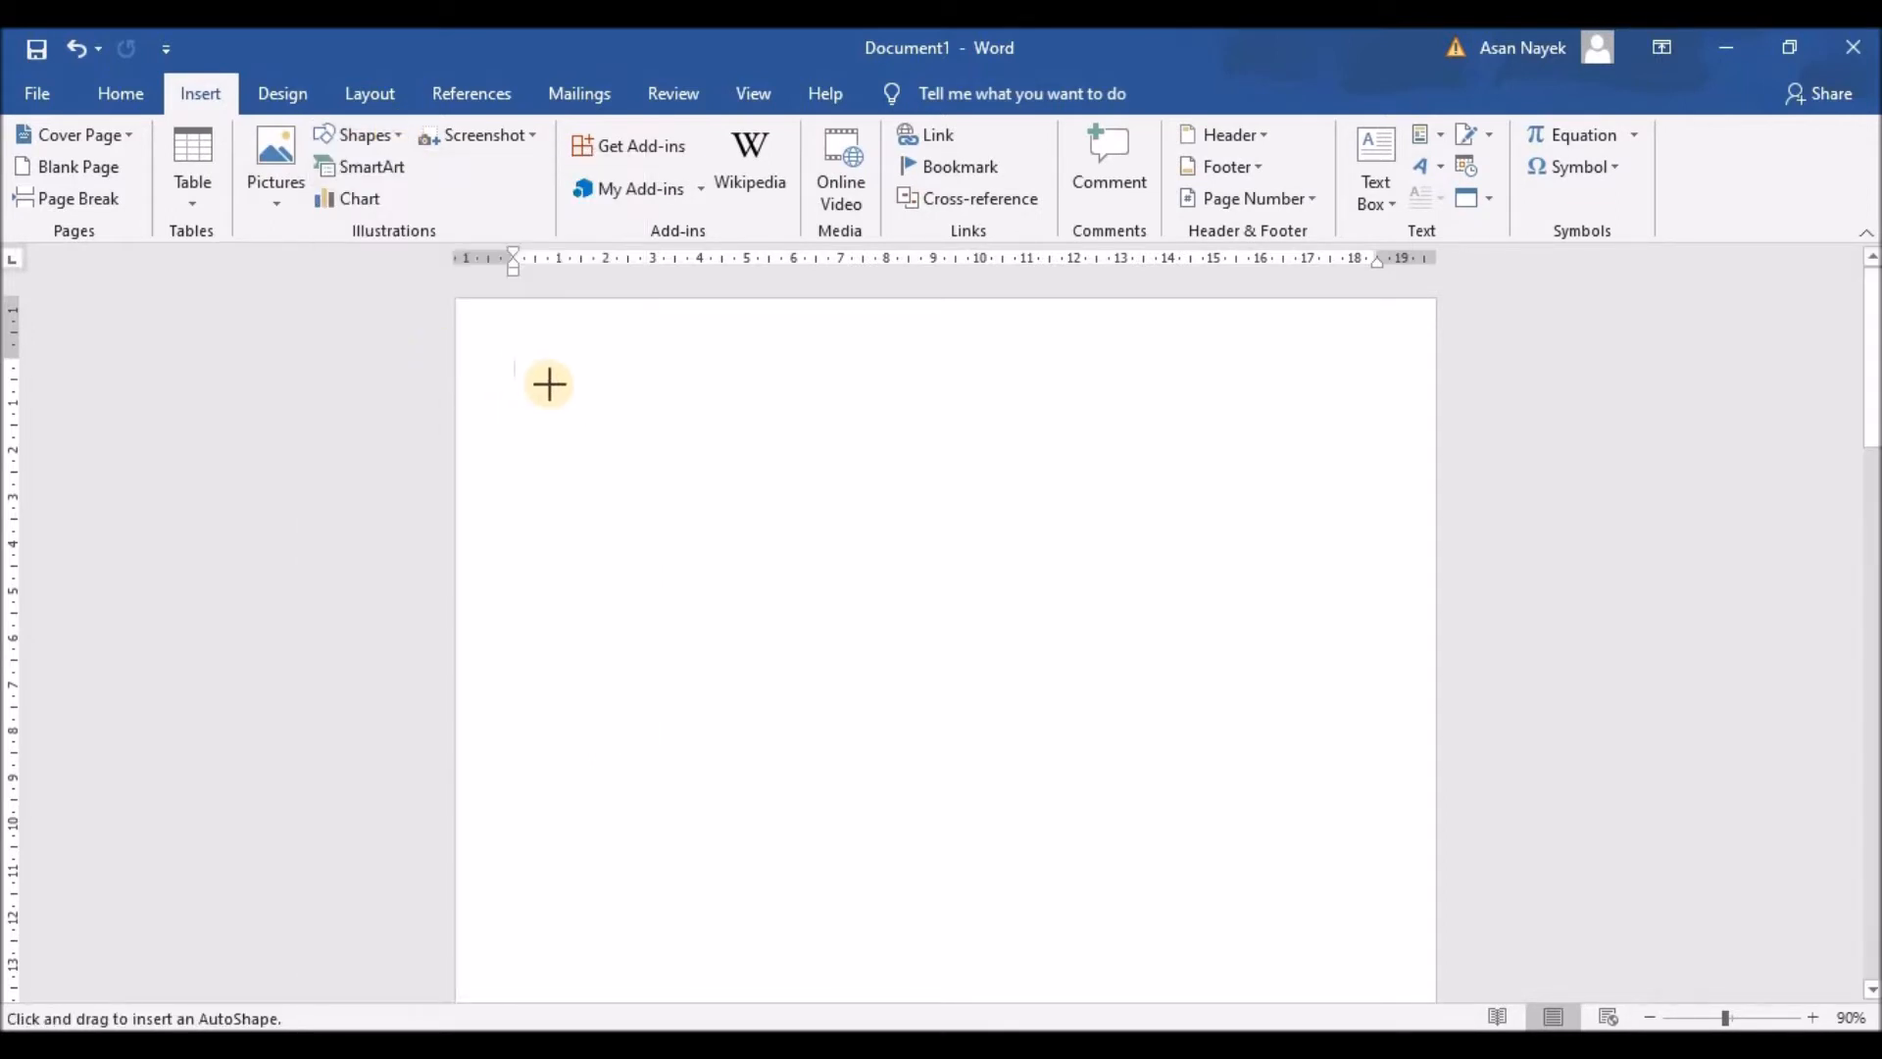
{"action": "left_click_drag", "start_coordinate": [550, 383], "coordinate": [755, 590]}
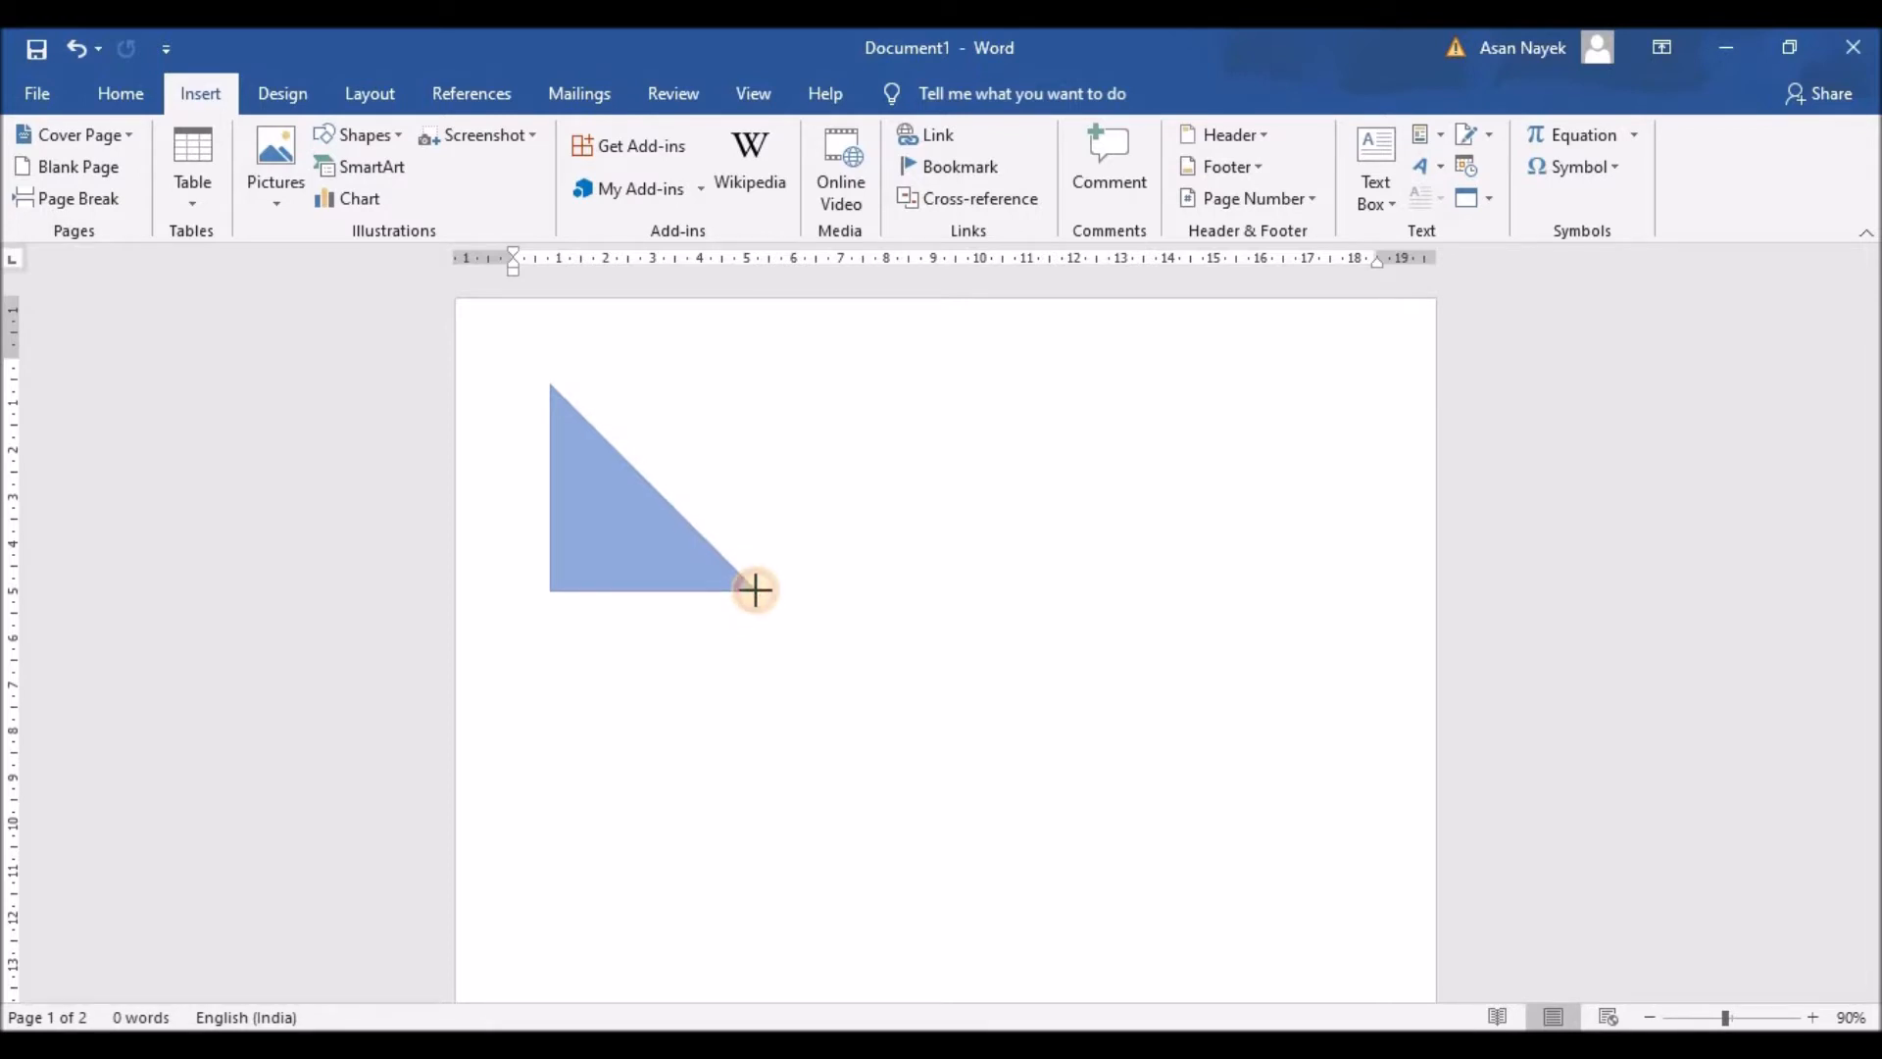
{"action": "left_click_drag", "start_coordinate": [754, 590], "coordinate": [751, 590]}
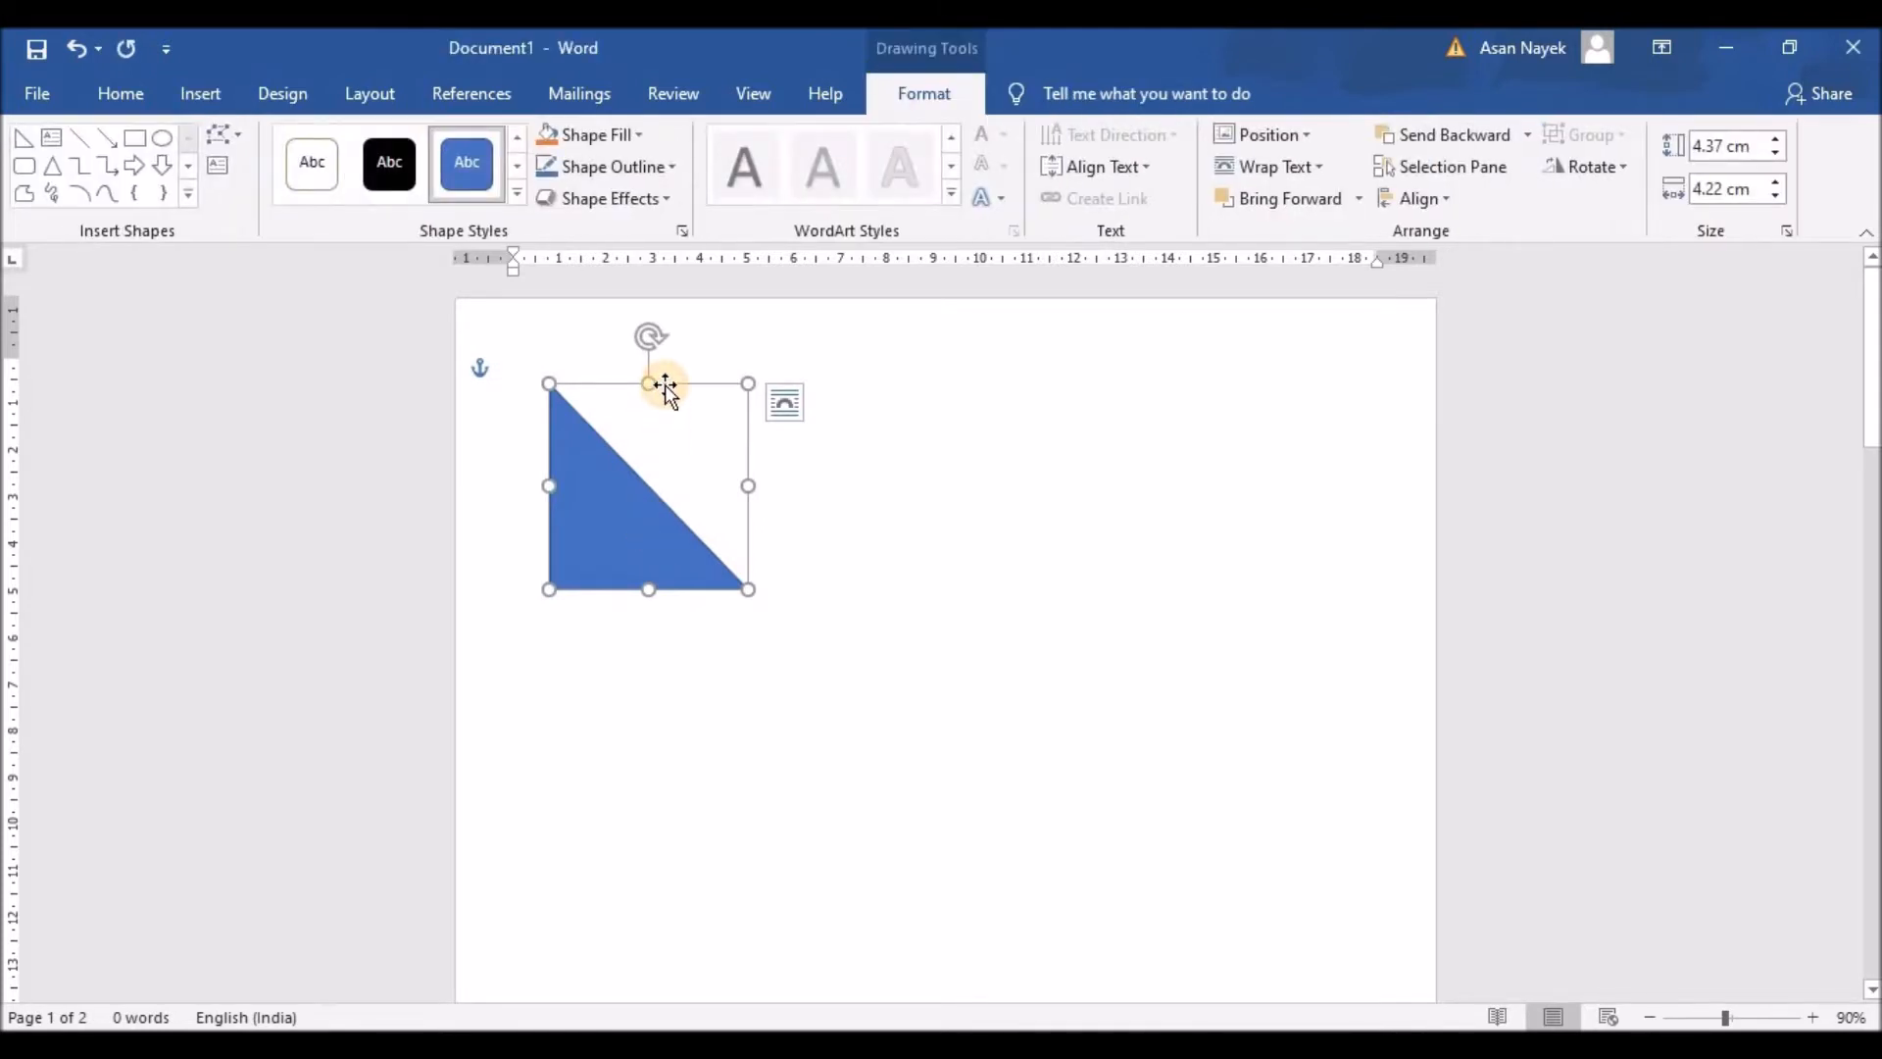
Step: Resize the triangle to 5 cm high by 5 cm wide
{"action": "left_click", "coordinate": [1759, 147]}
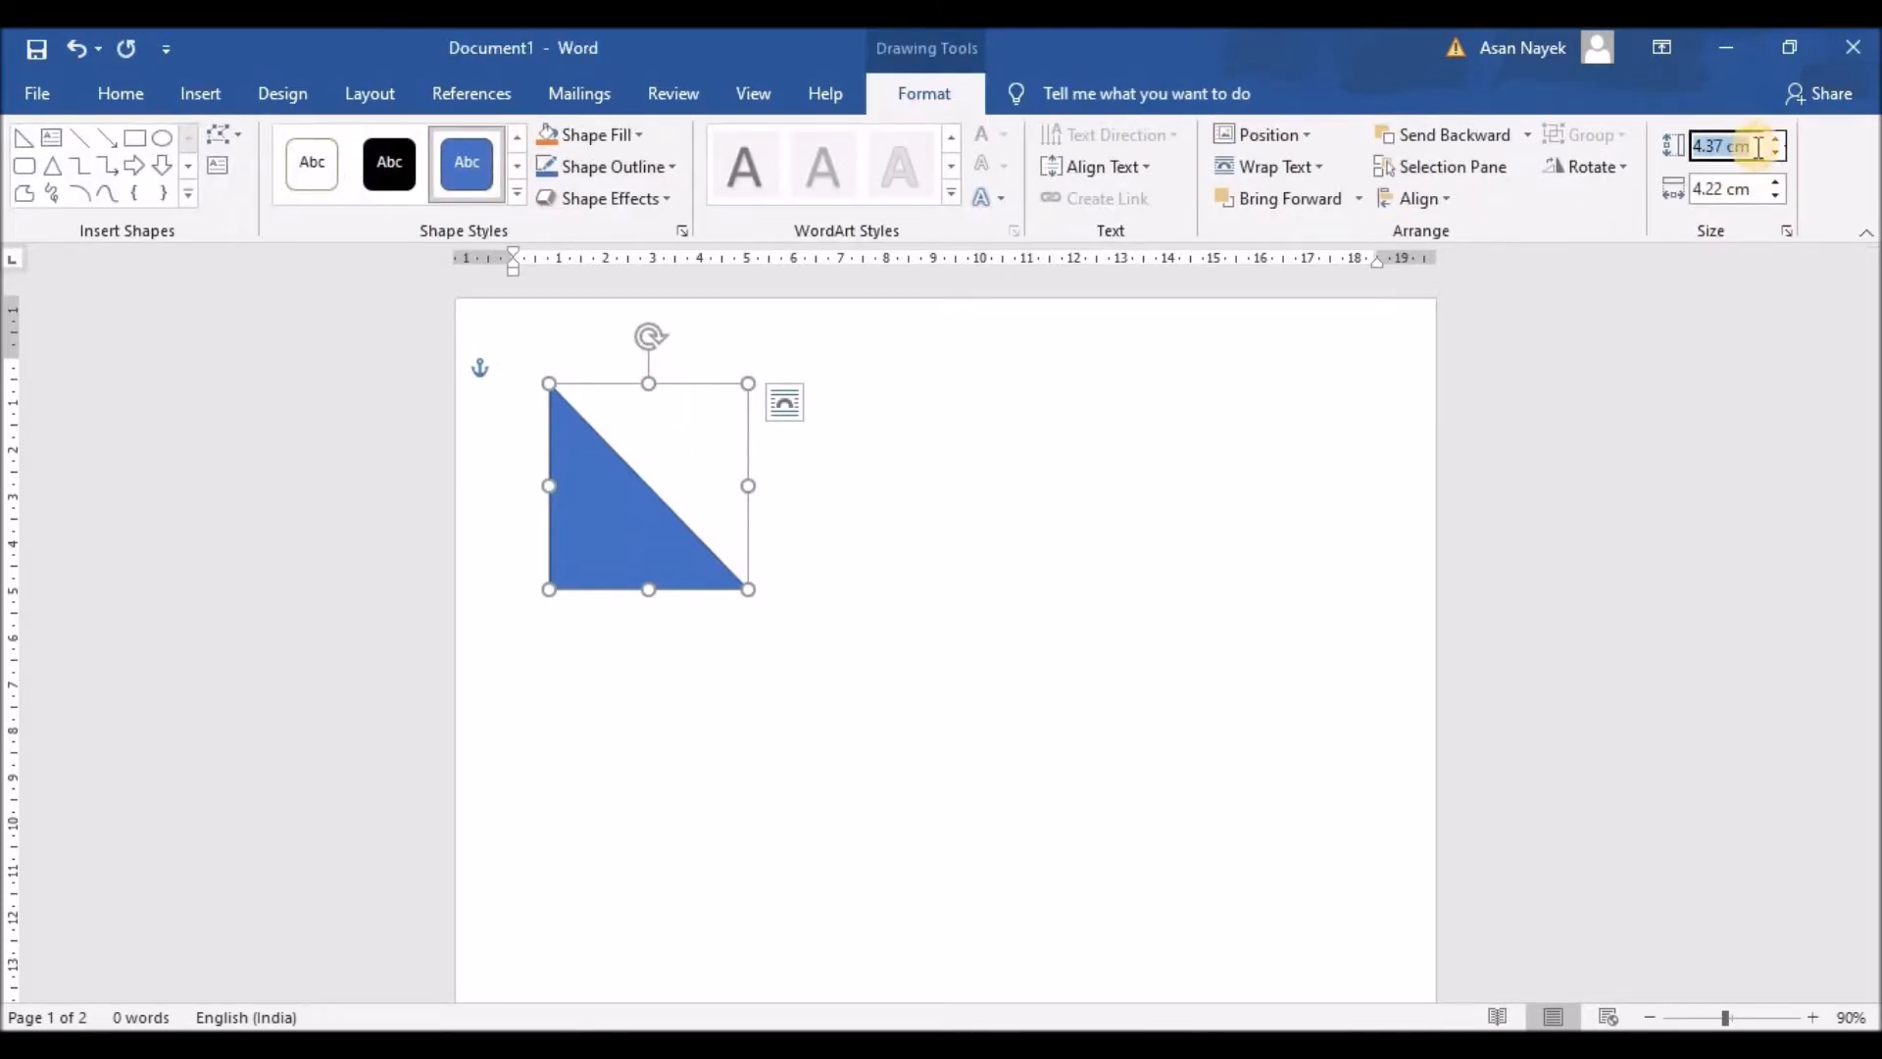
{"action": "type", "text": "5"}
{"action": "left_click", "coordinate": [1757, 193]}
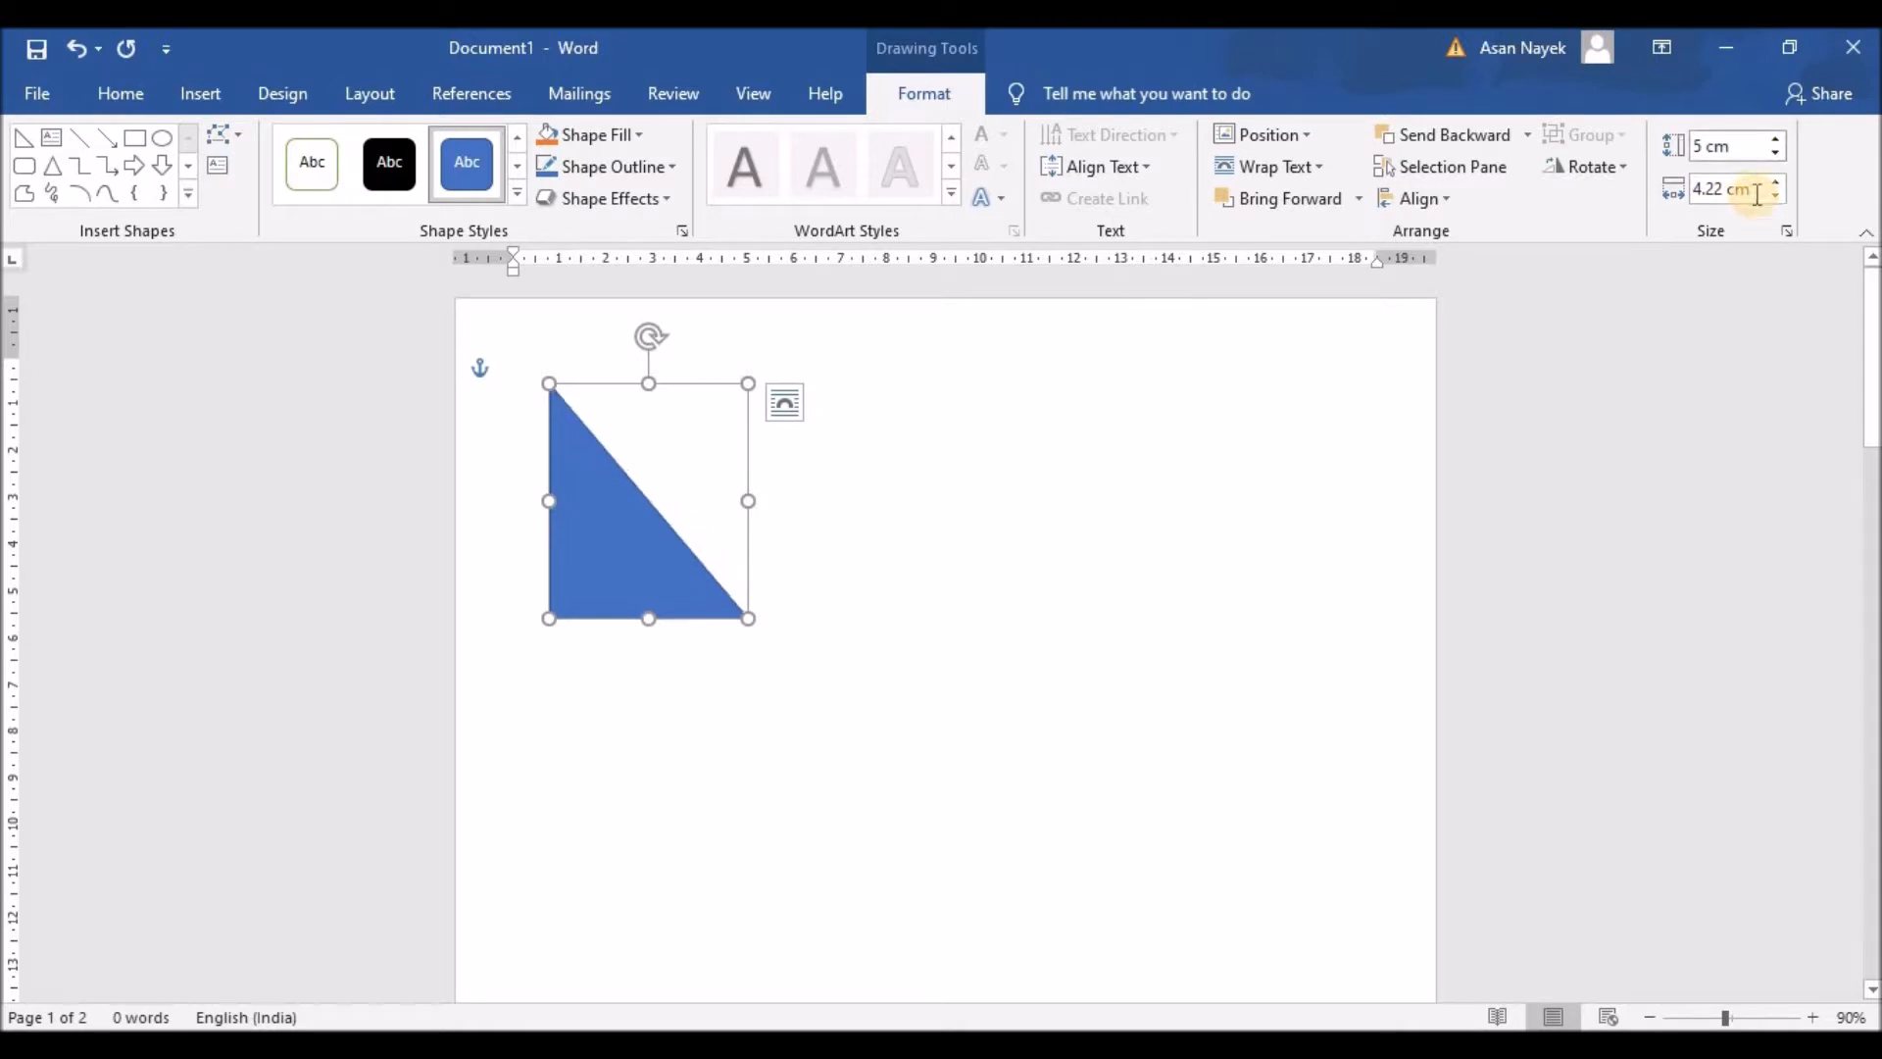
{"action": "type", "text": "5"}
{"action": "key", "text": "Return"}
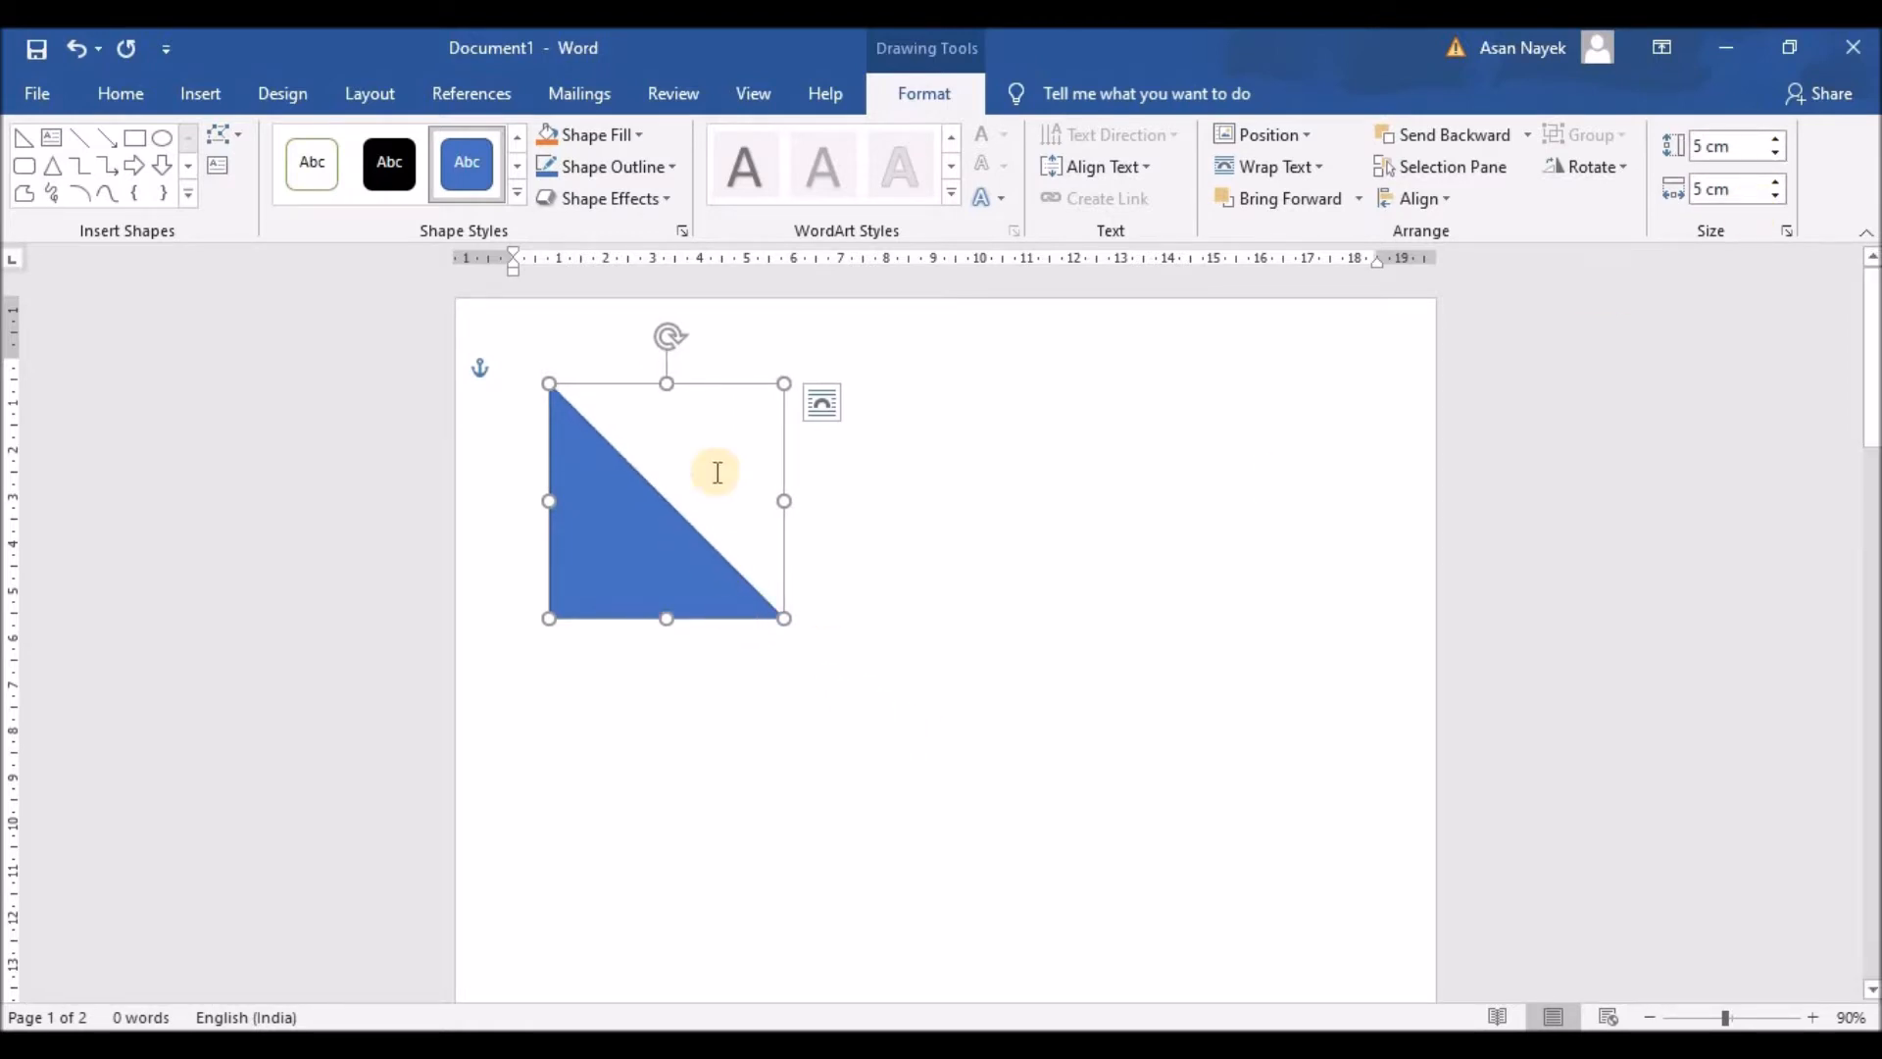
Step: Fill the triangle with custom tan #A59263 and copy that hex code
{"action": "left_click", "coordinate": [639, 137]}
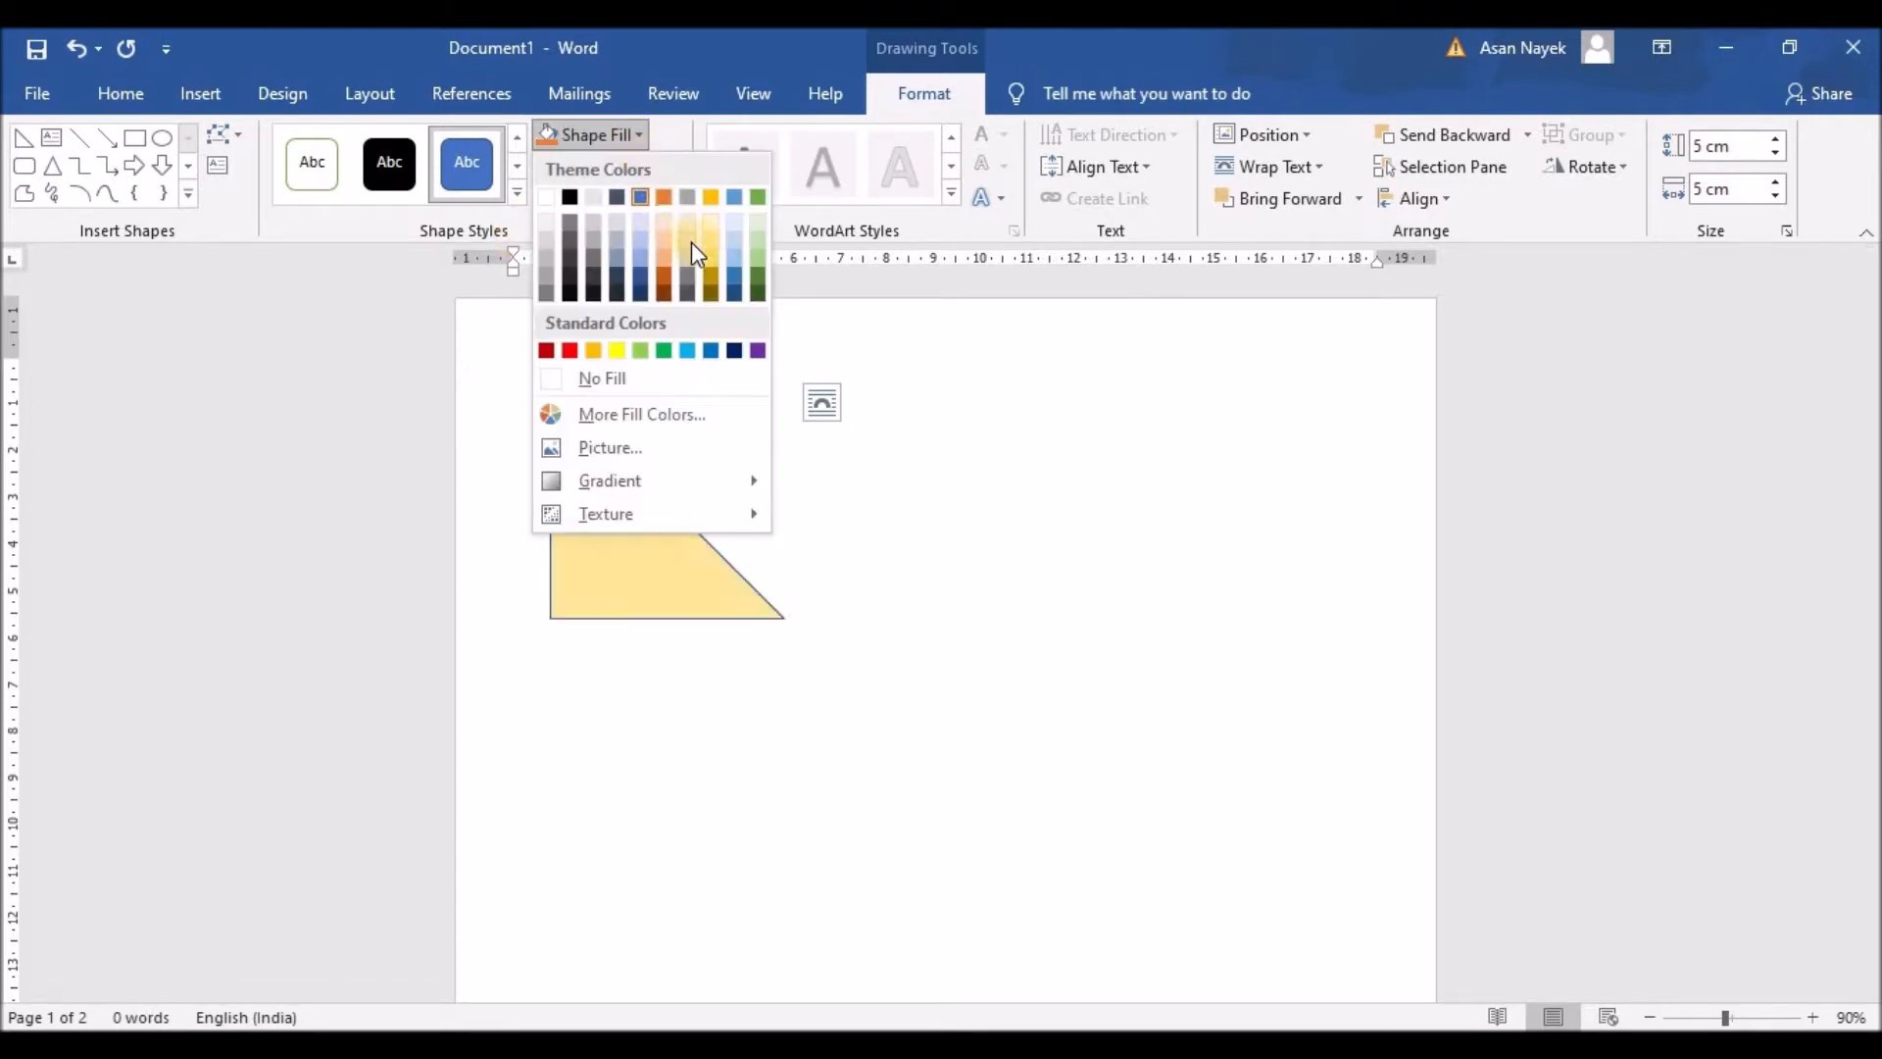
{"action": "left_click", "coordinate": [615, 423]}
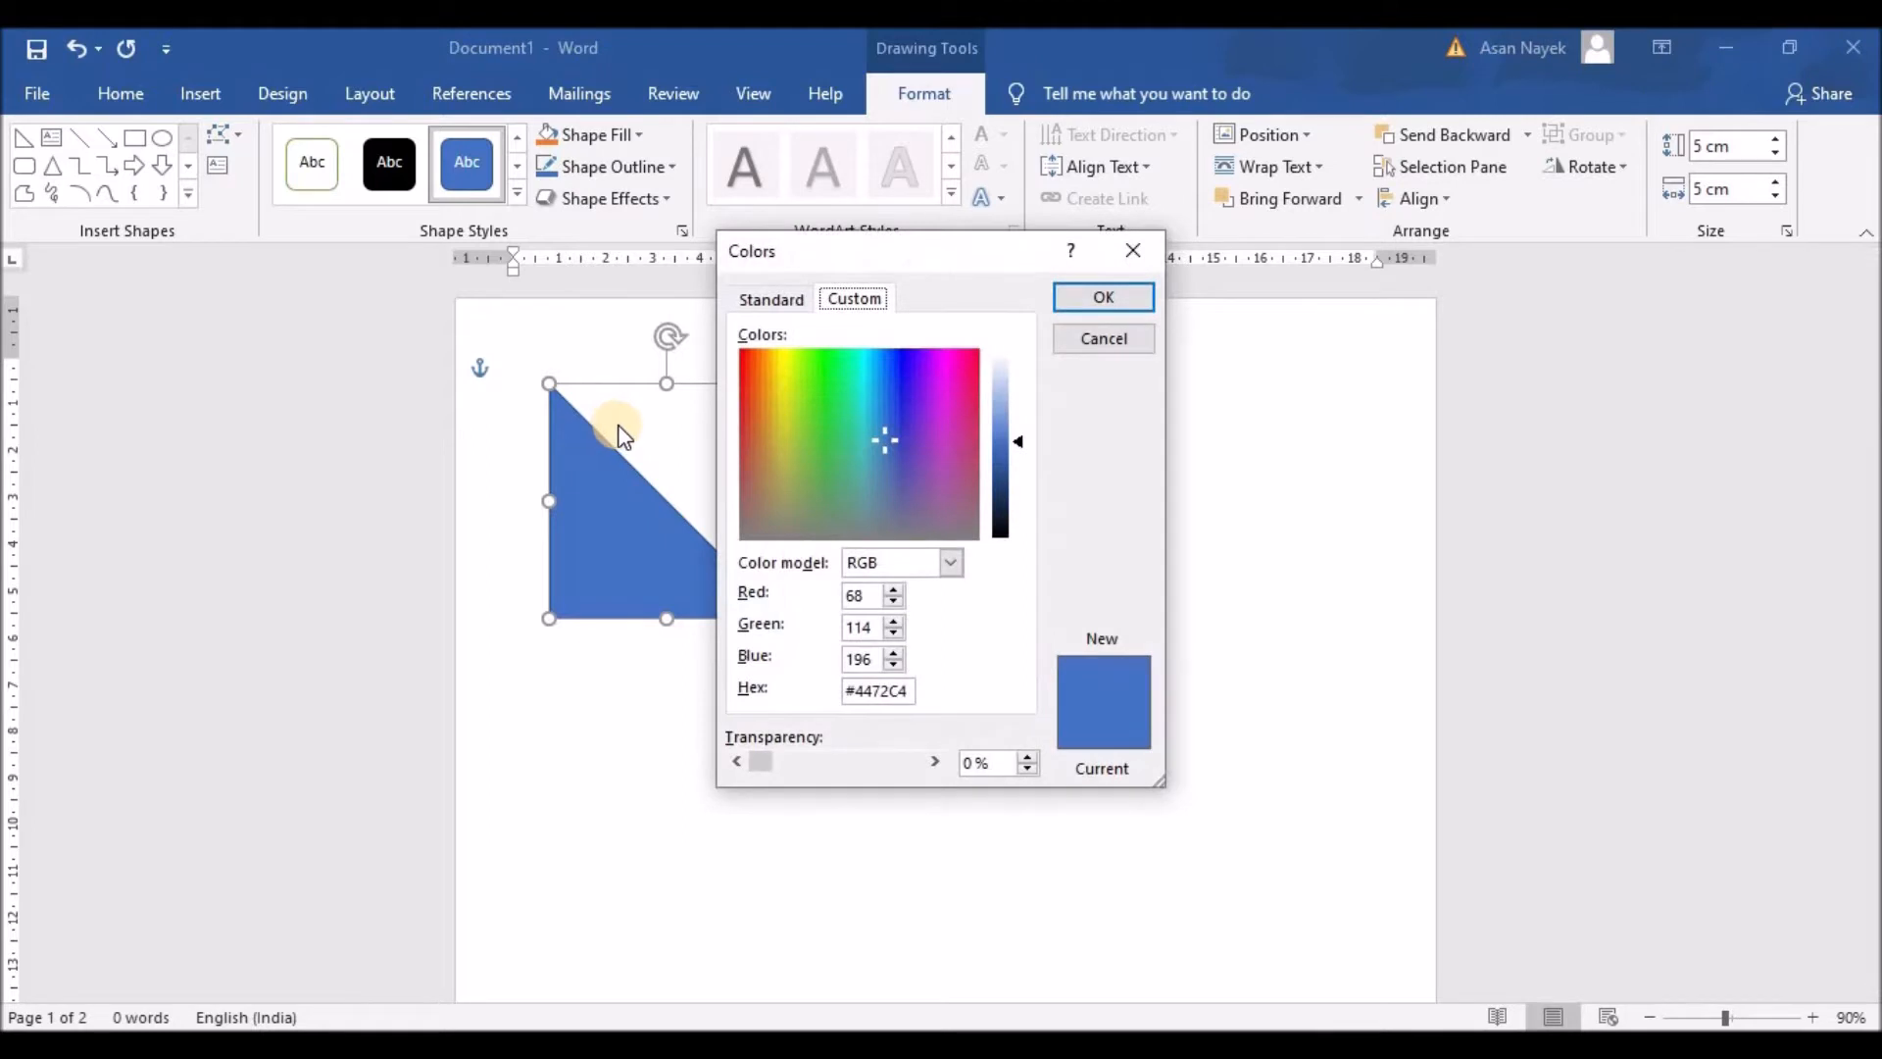
{"action": "left_click_drag", "start_coordinate": [886, 437], "coordinate": [768, 486]}
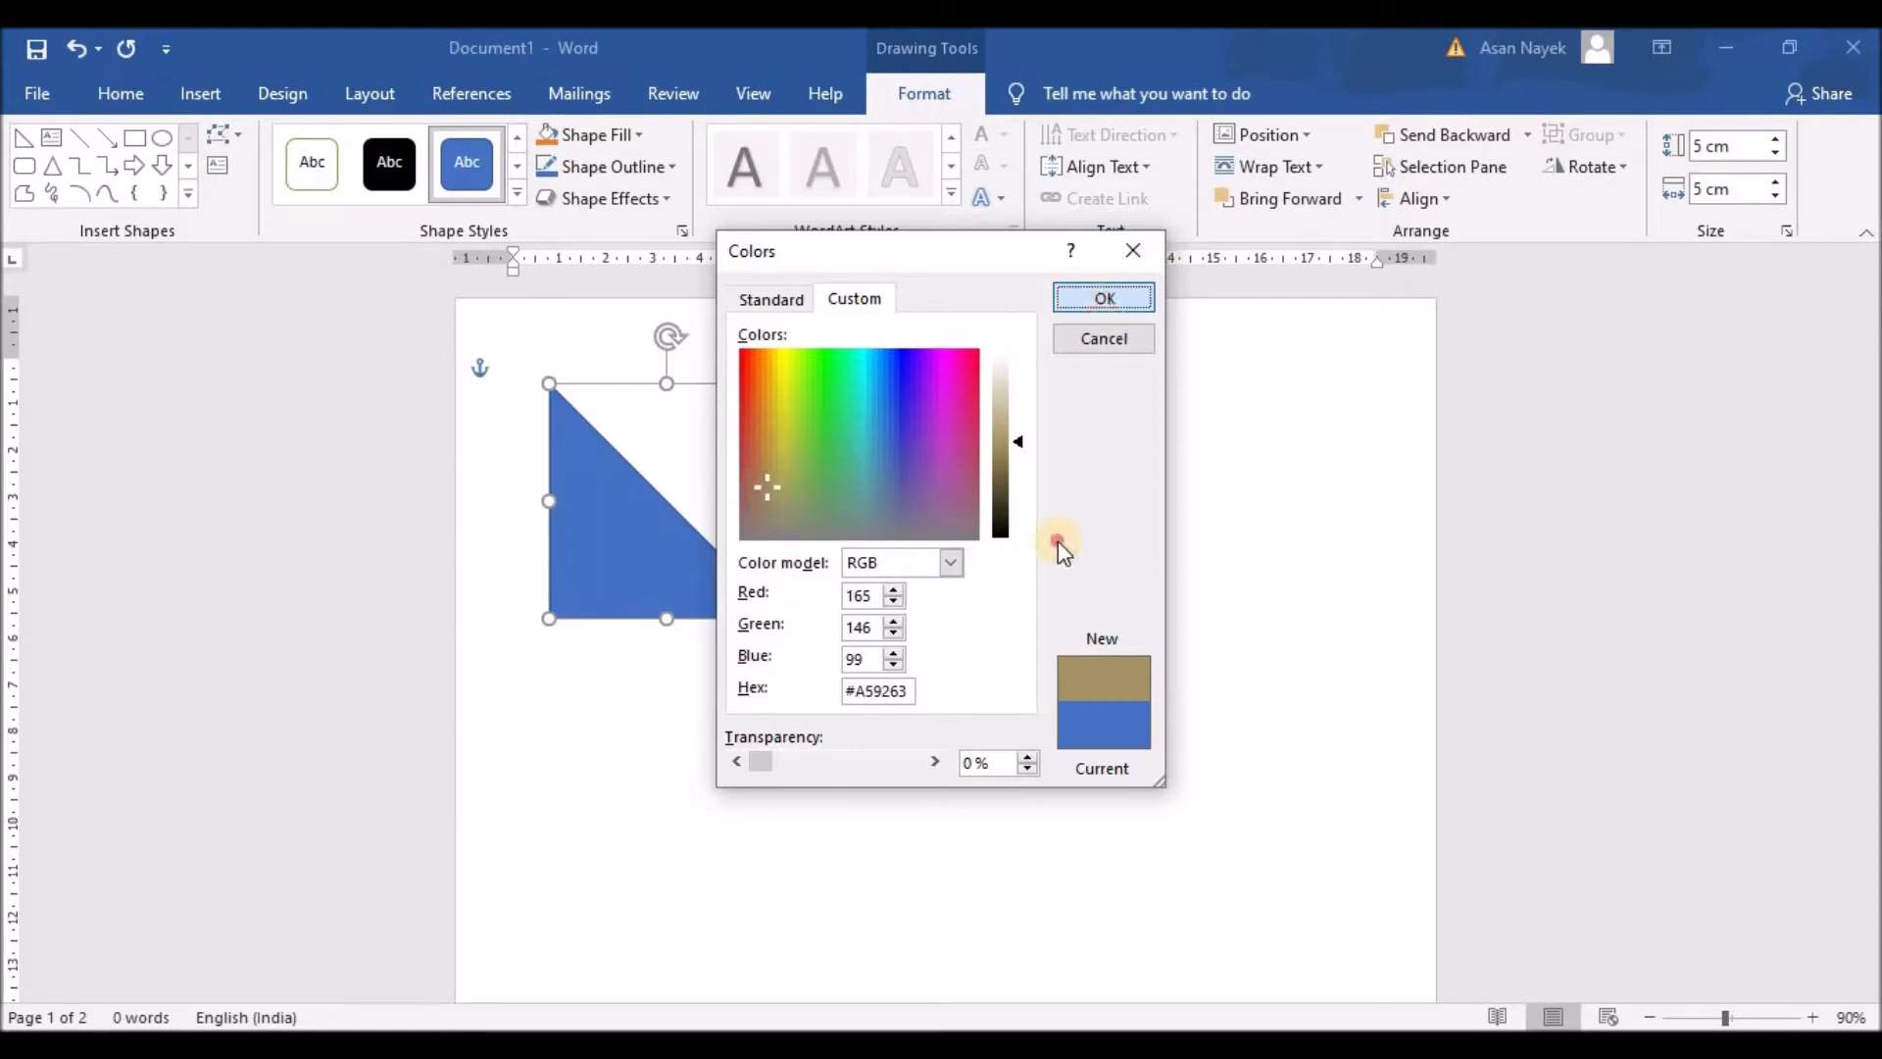
{"action": "double_click", "coordinate": [855, 691]}
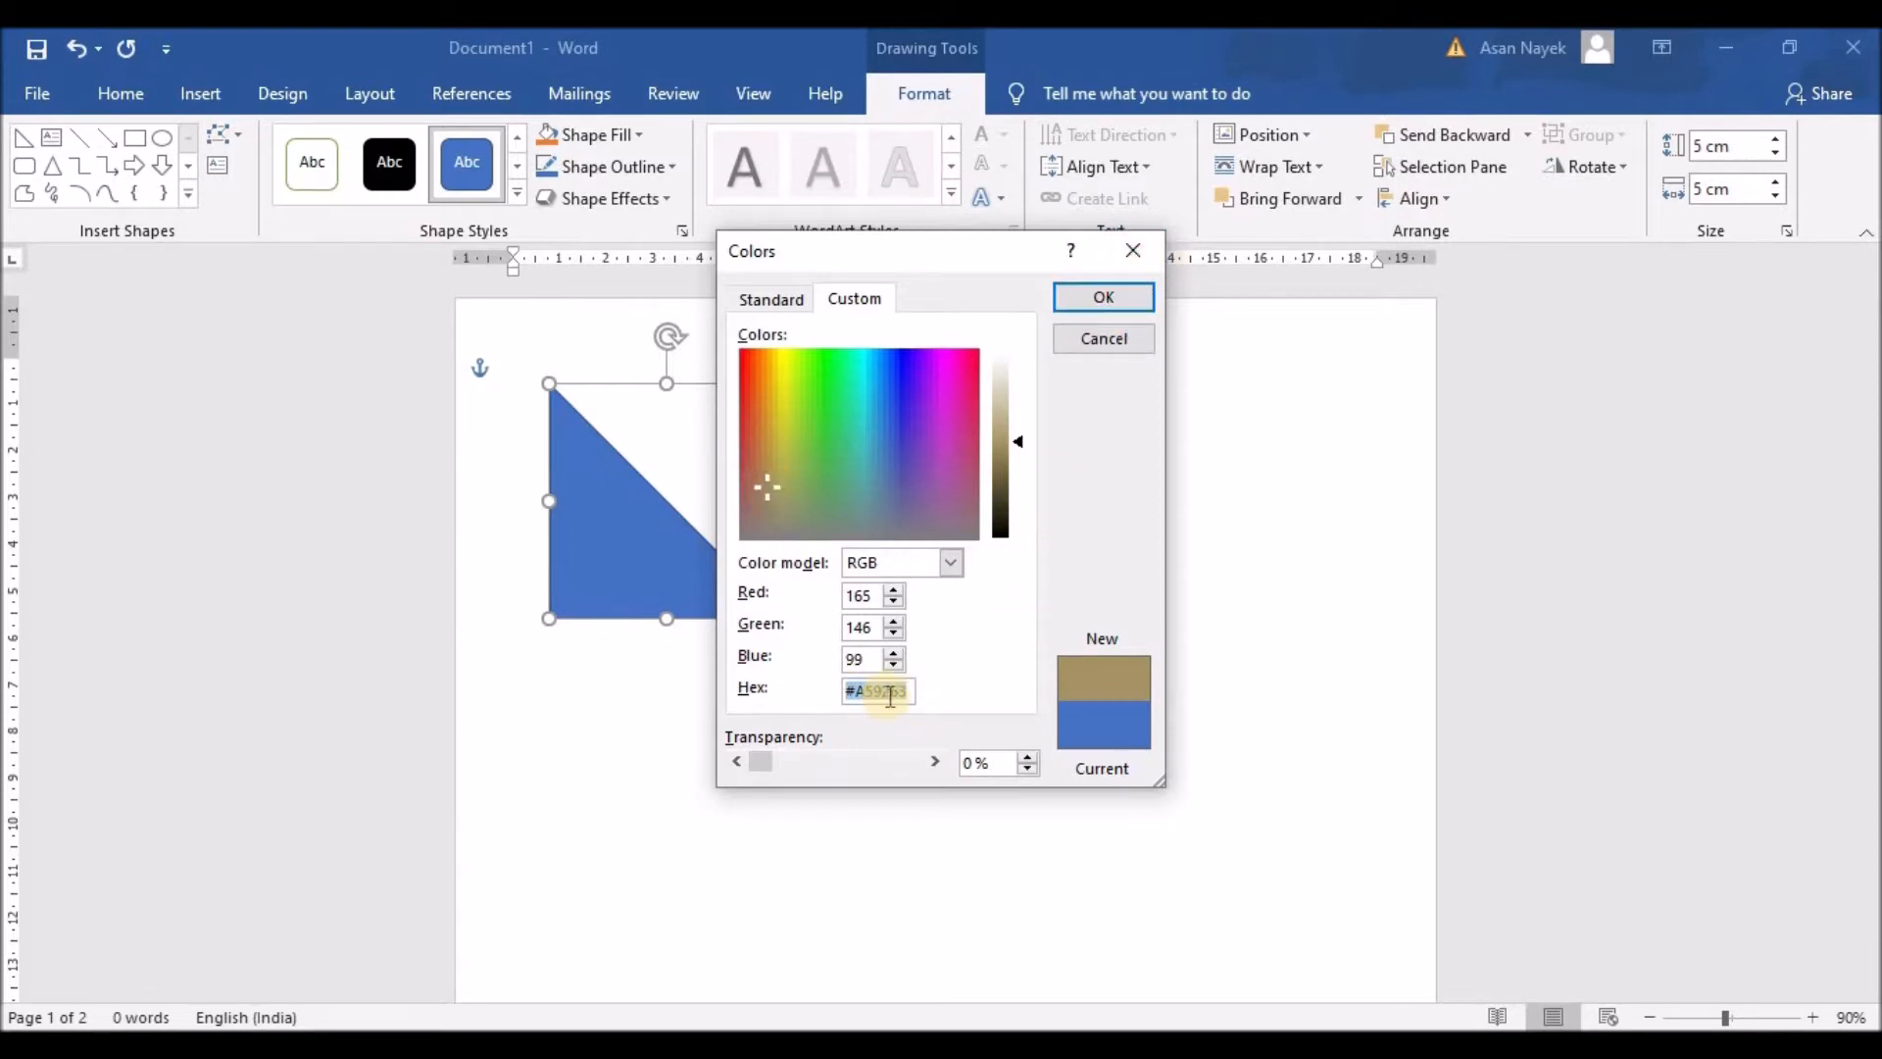
{"action": "right_click", "coordinate": [889, 696]}
{"action": "left_click", "coordinate": [958, 749]}
{"action": "left_click", "coordinate": [1115, 297]}
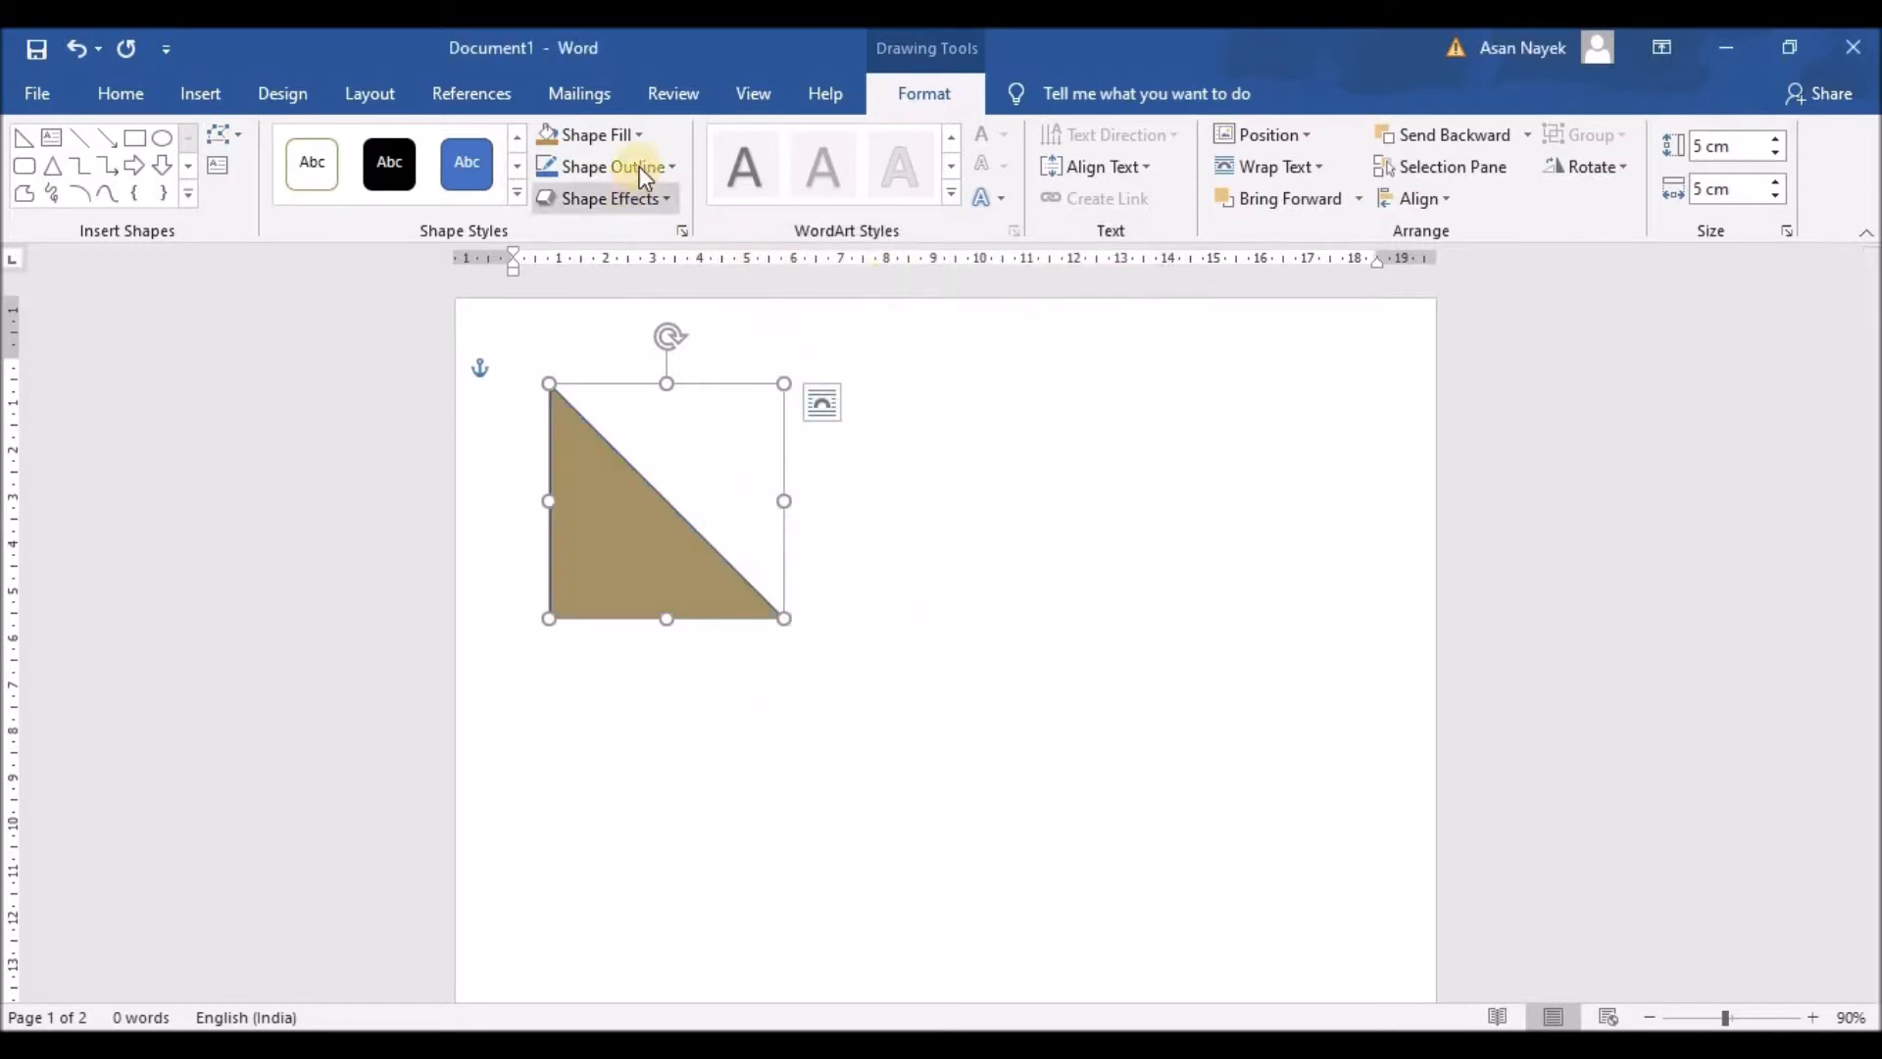
Step: Give the triangle a tan #A59263 outline using the copied hex code
{"action": "left_click", "coordinate": [665, 167]}
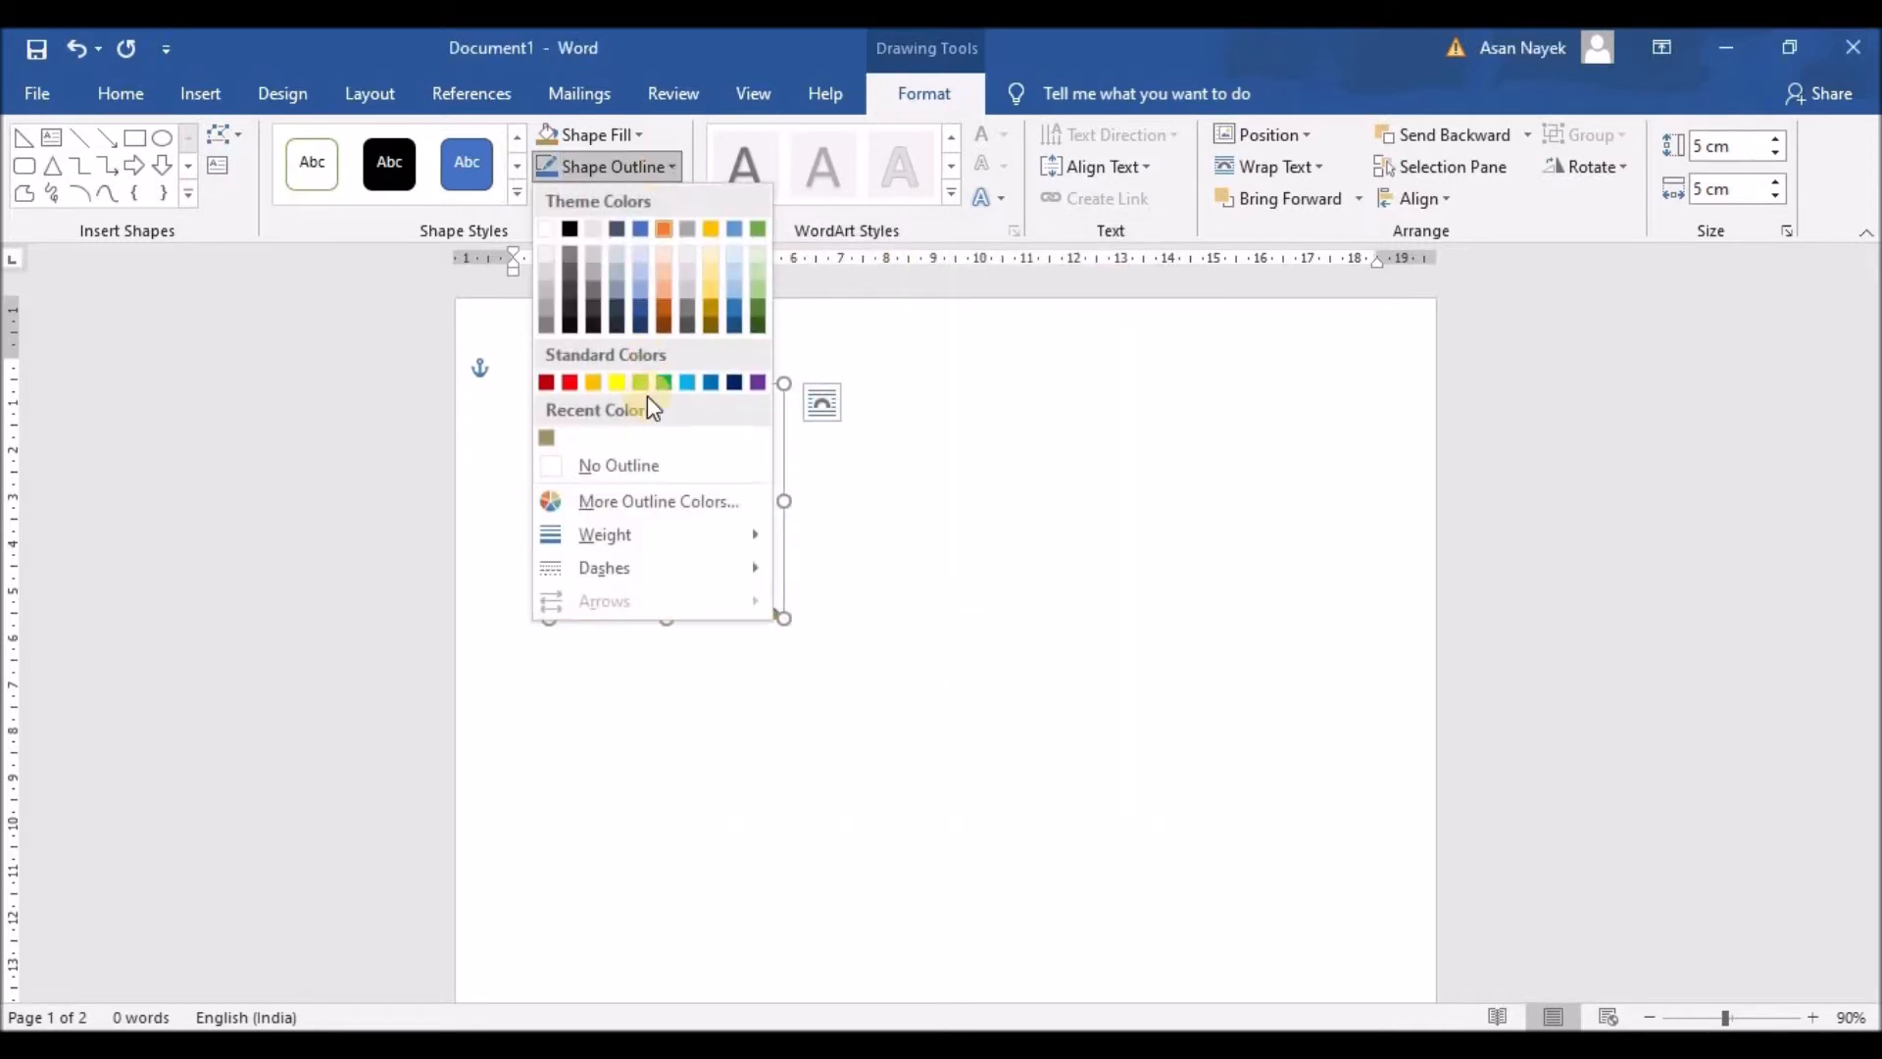
{"action": "left_click", "coordinate": [651, 502]}
{"action": "left_click_drag", "start_coordinate": [910, 690], "coordinate": [778, 685]}
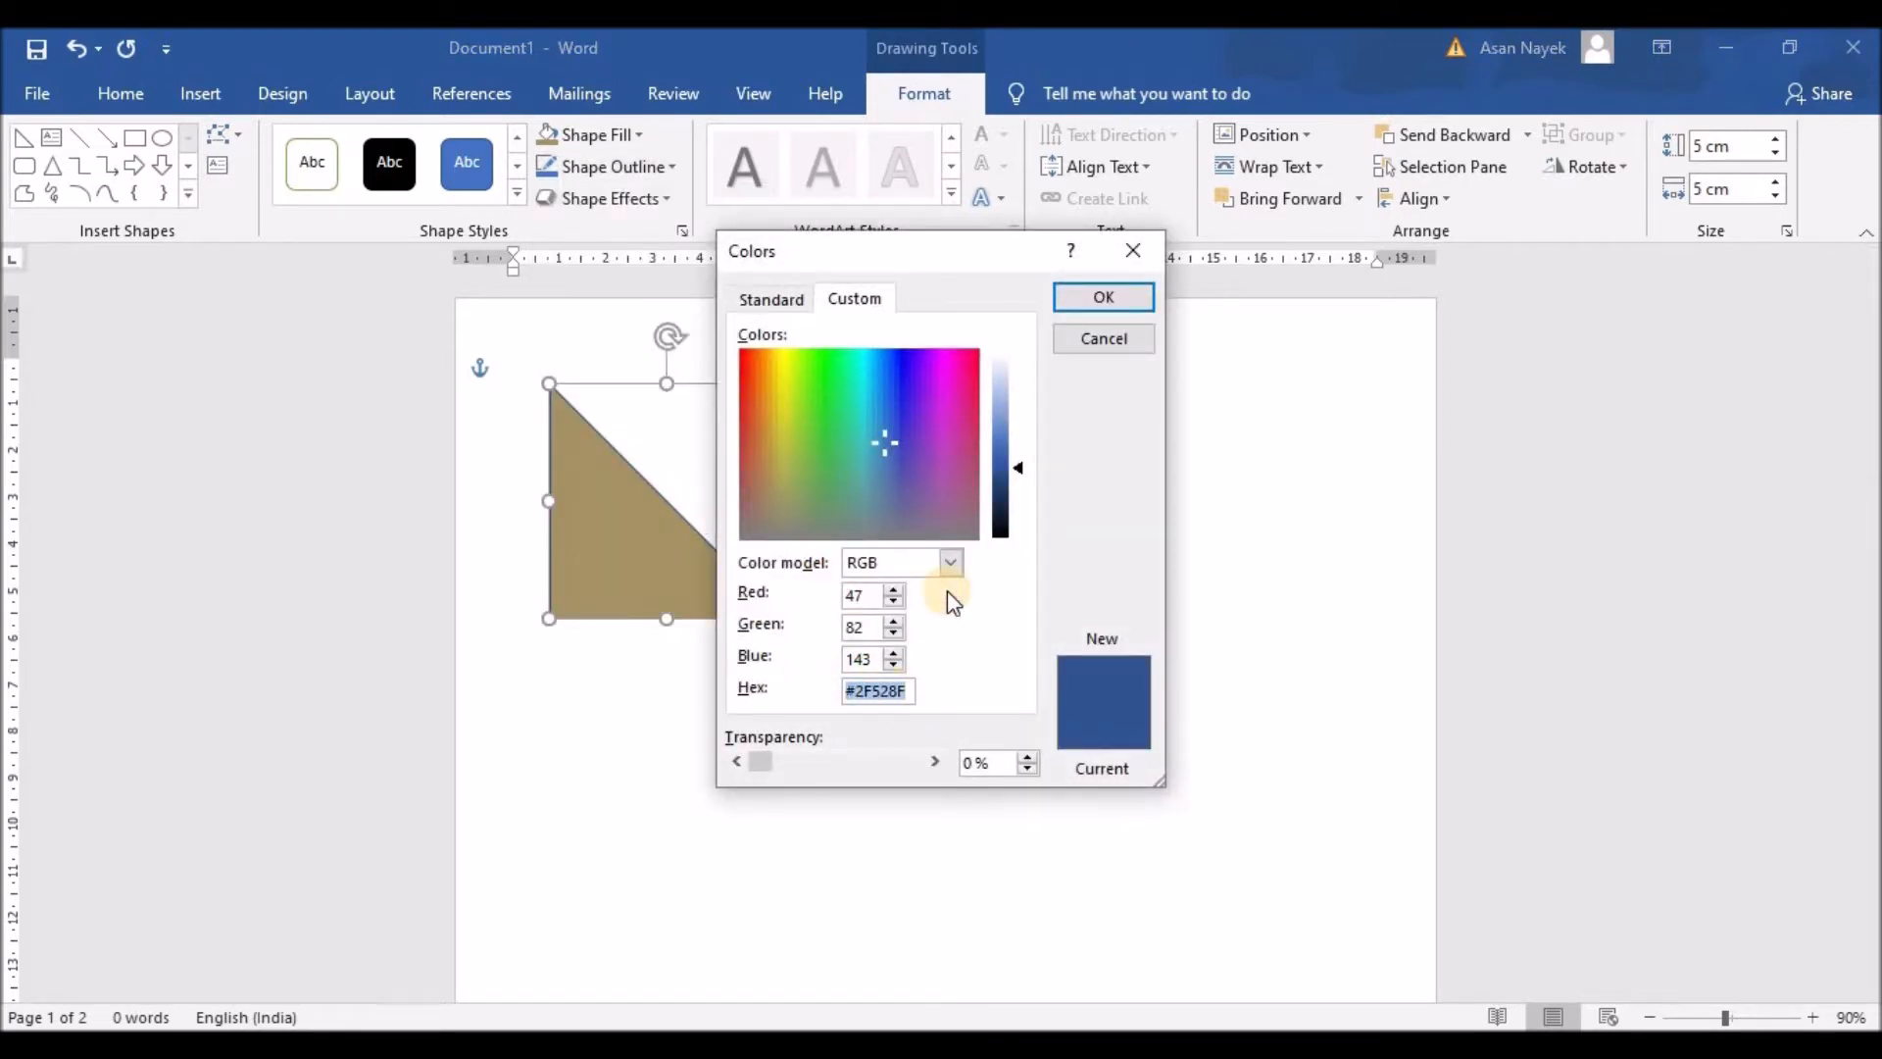
{"action": "key", "text": "ctrl+v"}
{"action": "left_click", "coordinate": [1104, 296]}
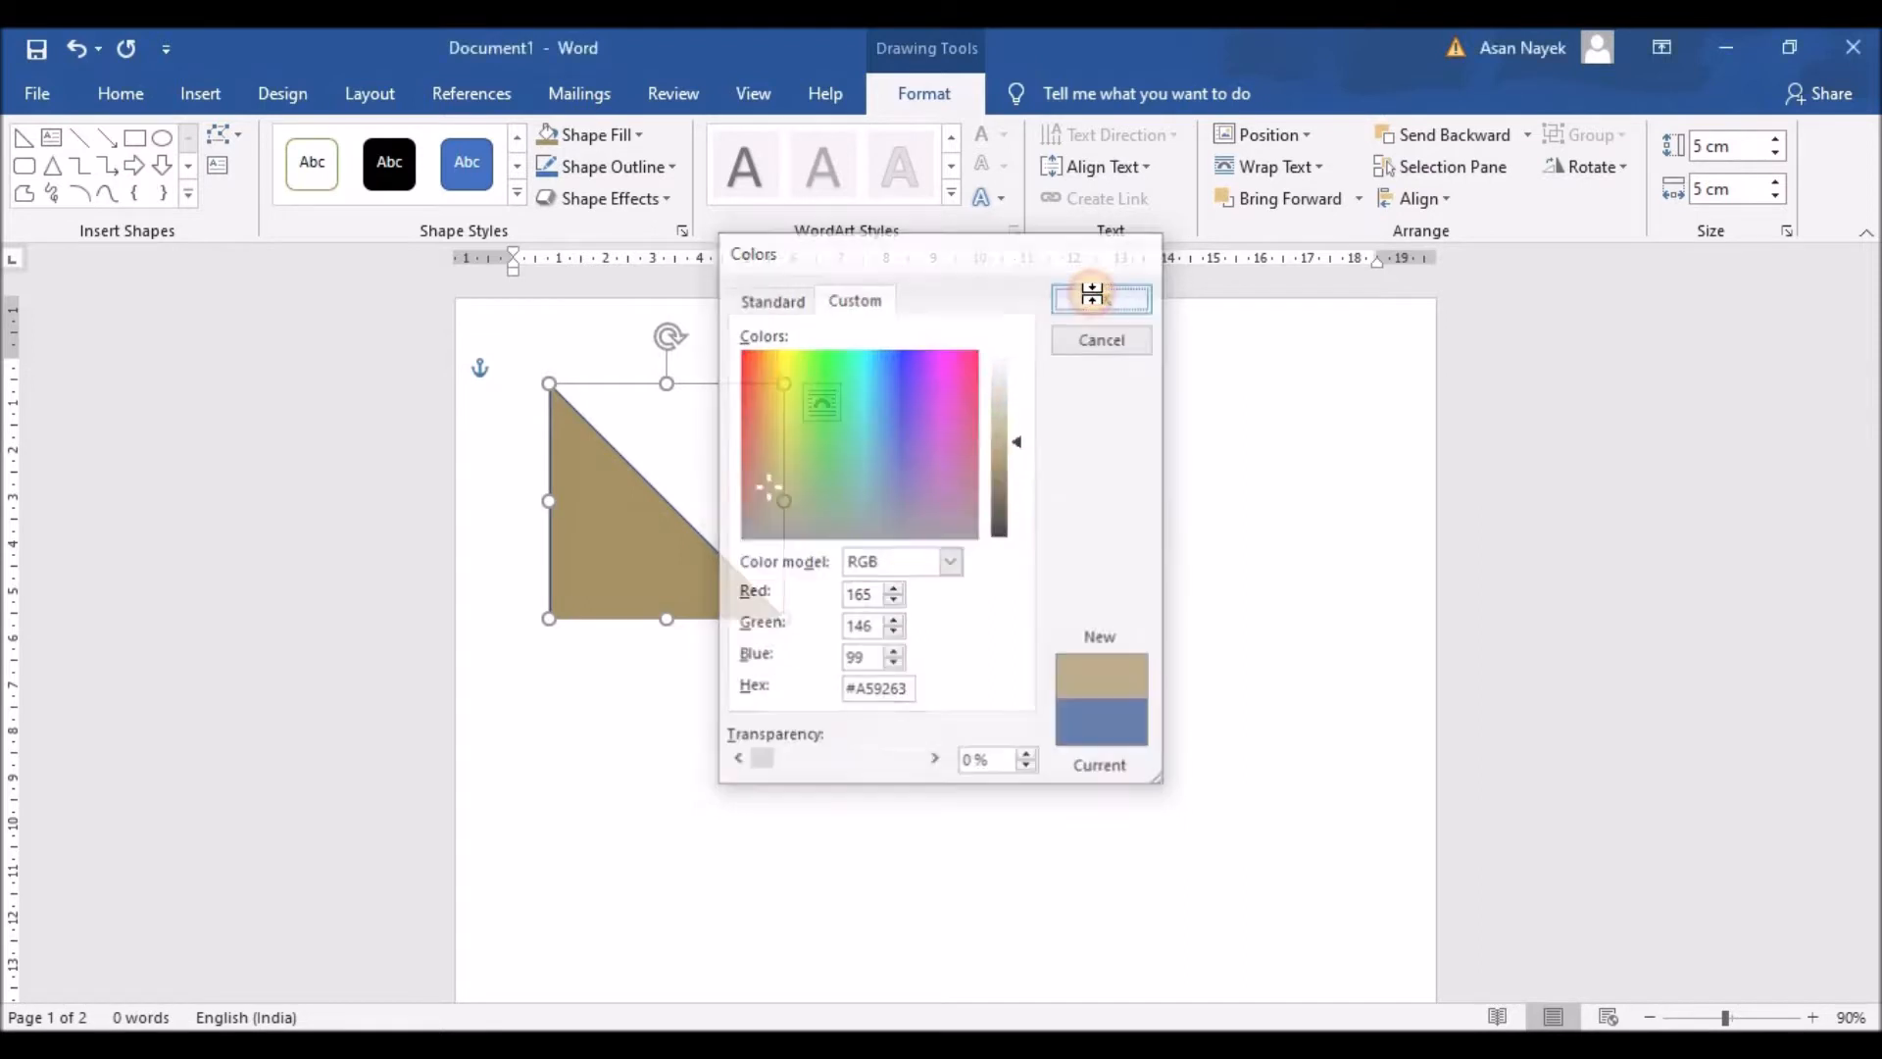
Step: Move the triangle up and left toward the page's top-left corner
{"action": "left_click", "coordinate": [887, 677]}
{"action": "left_click", "coordinate": [640, 565]}
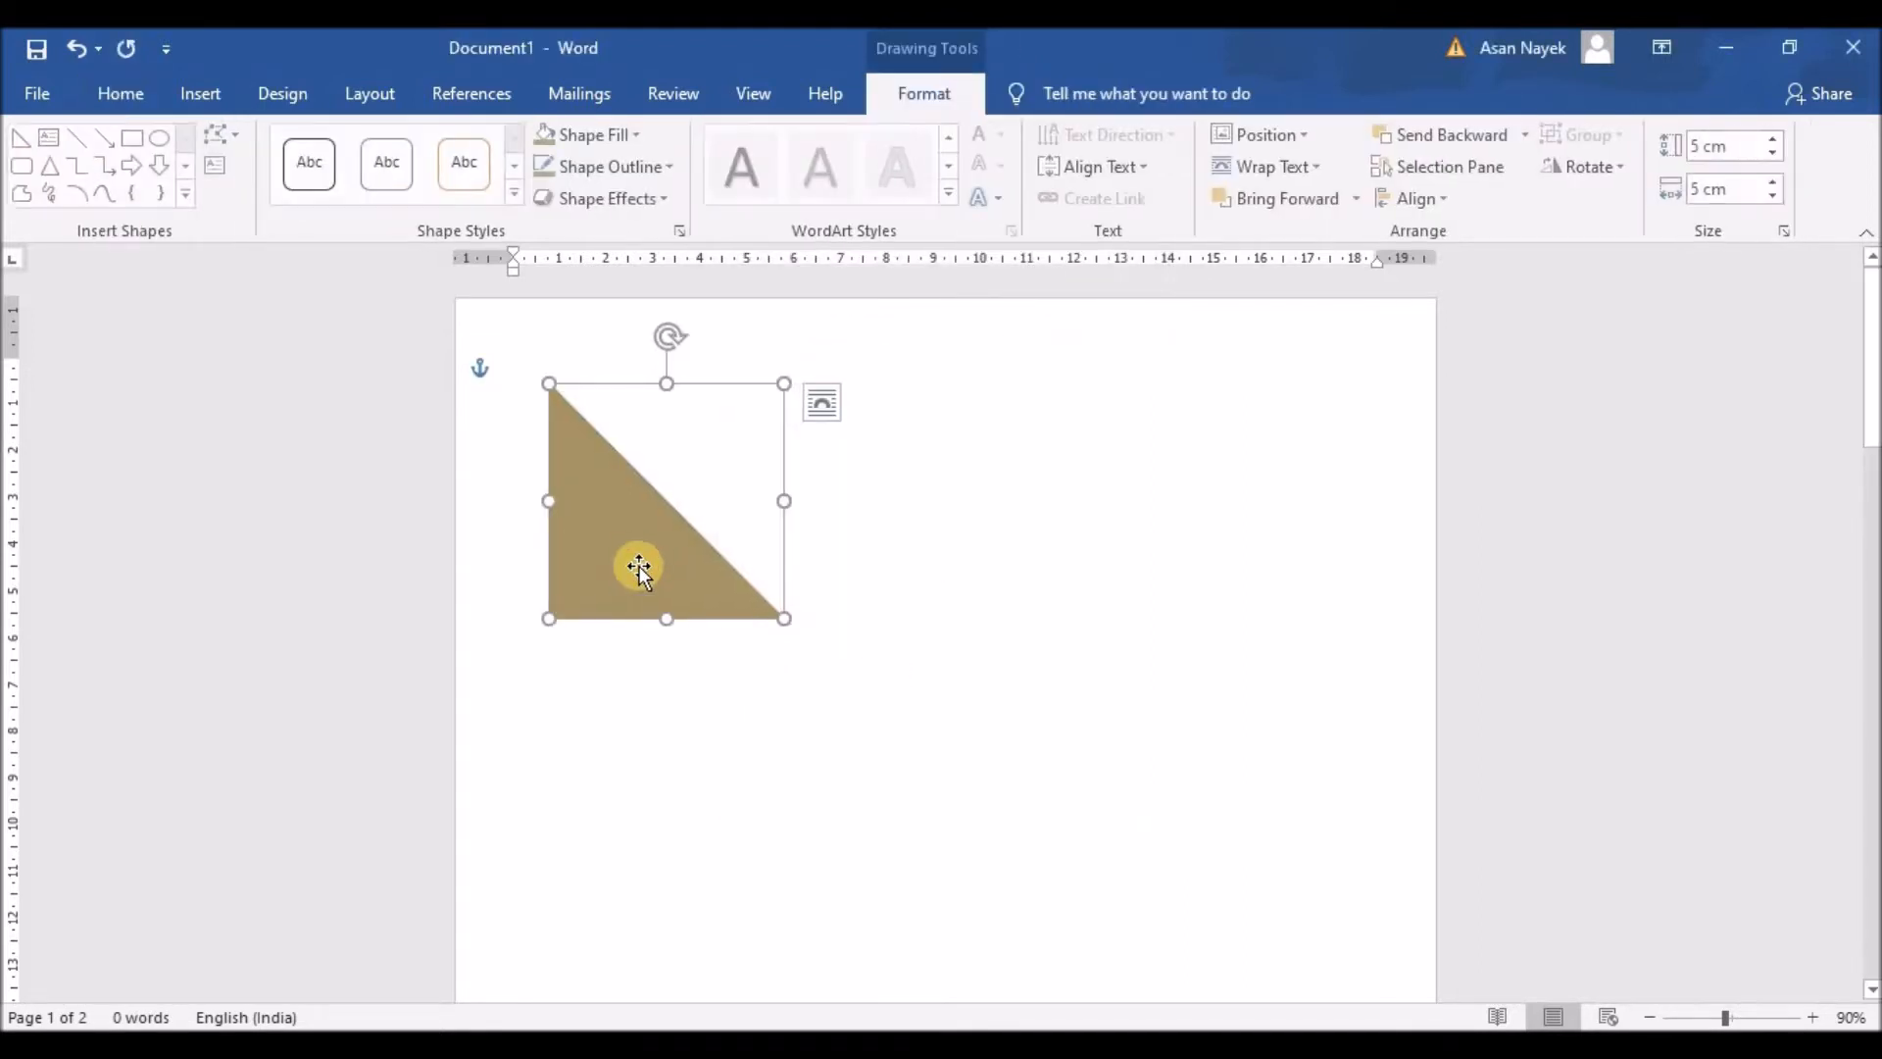
{"action": "left_click_drag", "start_coordinate": [625, 562], "coordinate": [596, 533]}
{"action": "left_click", "coordinate": [596, 532]}
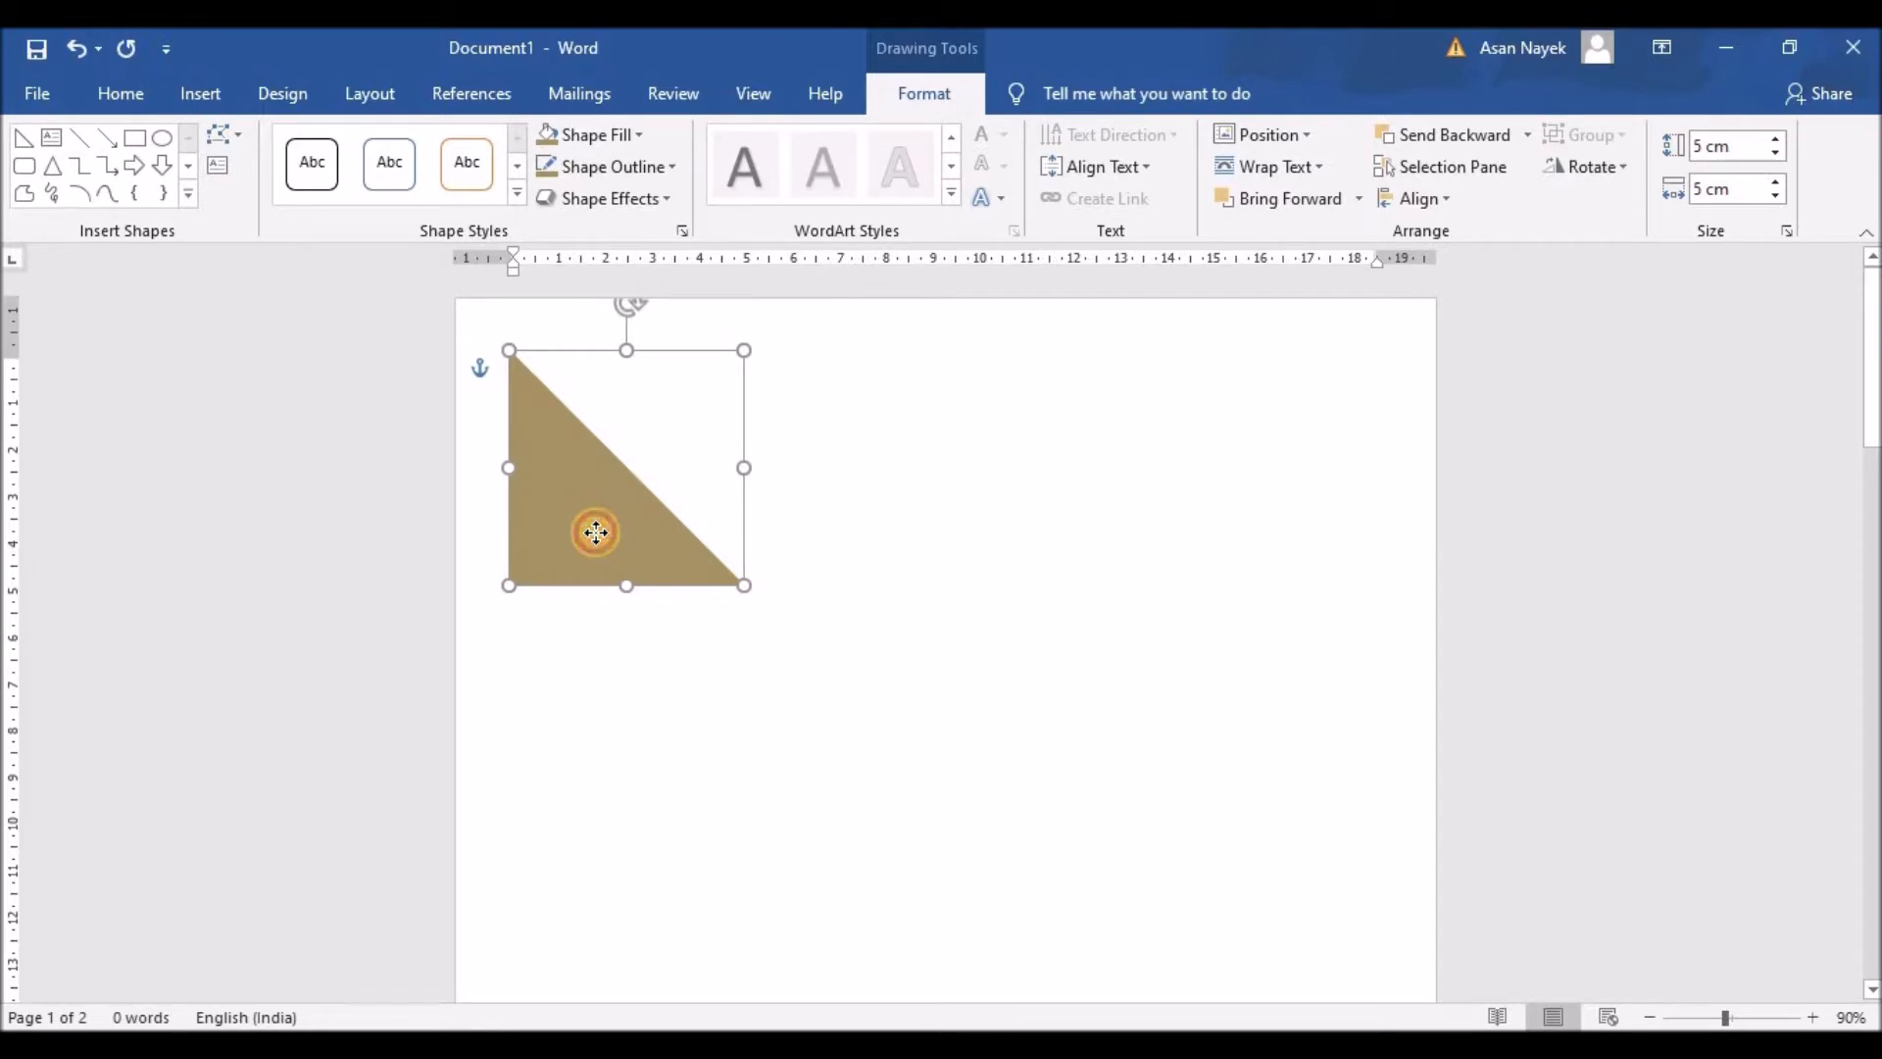
{"action": "left_click", "coordinate": [599, 537]}
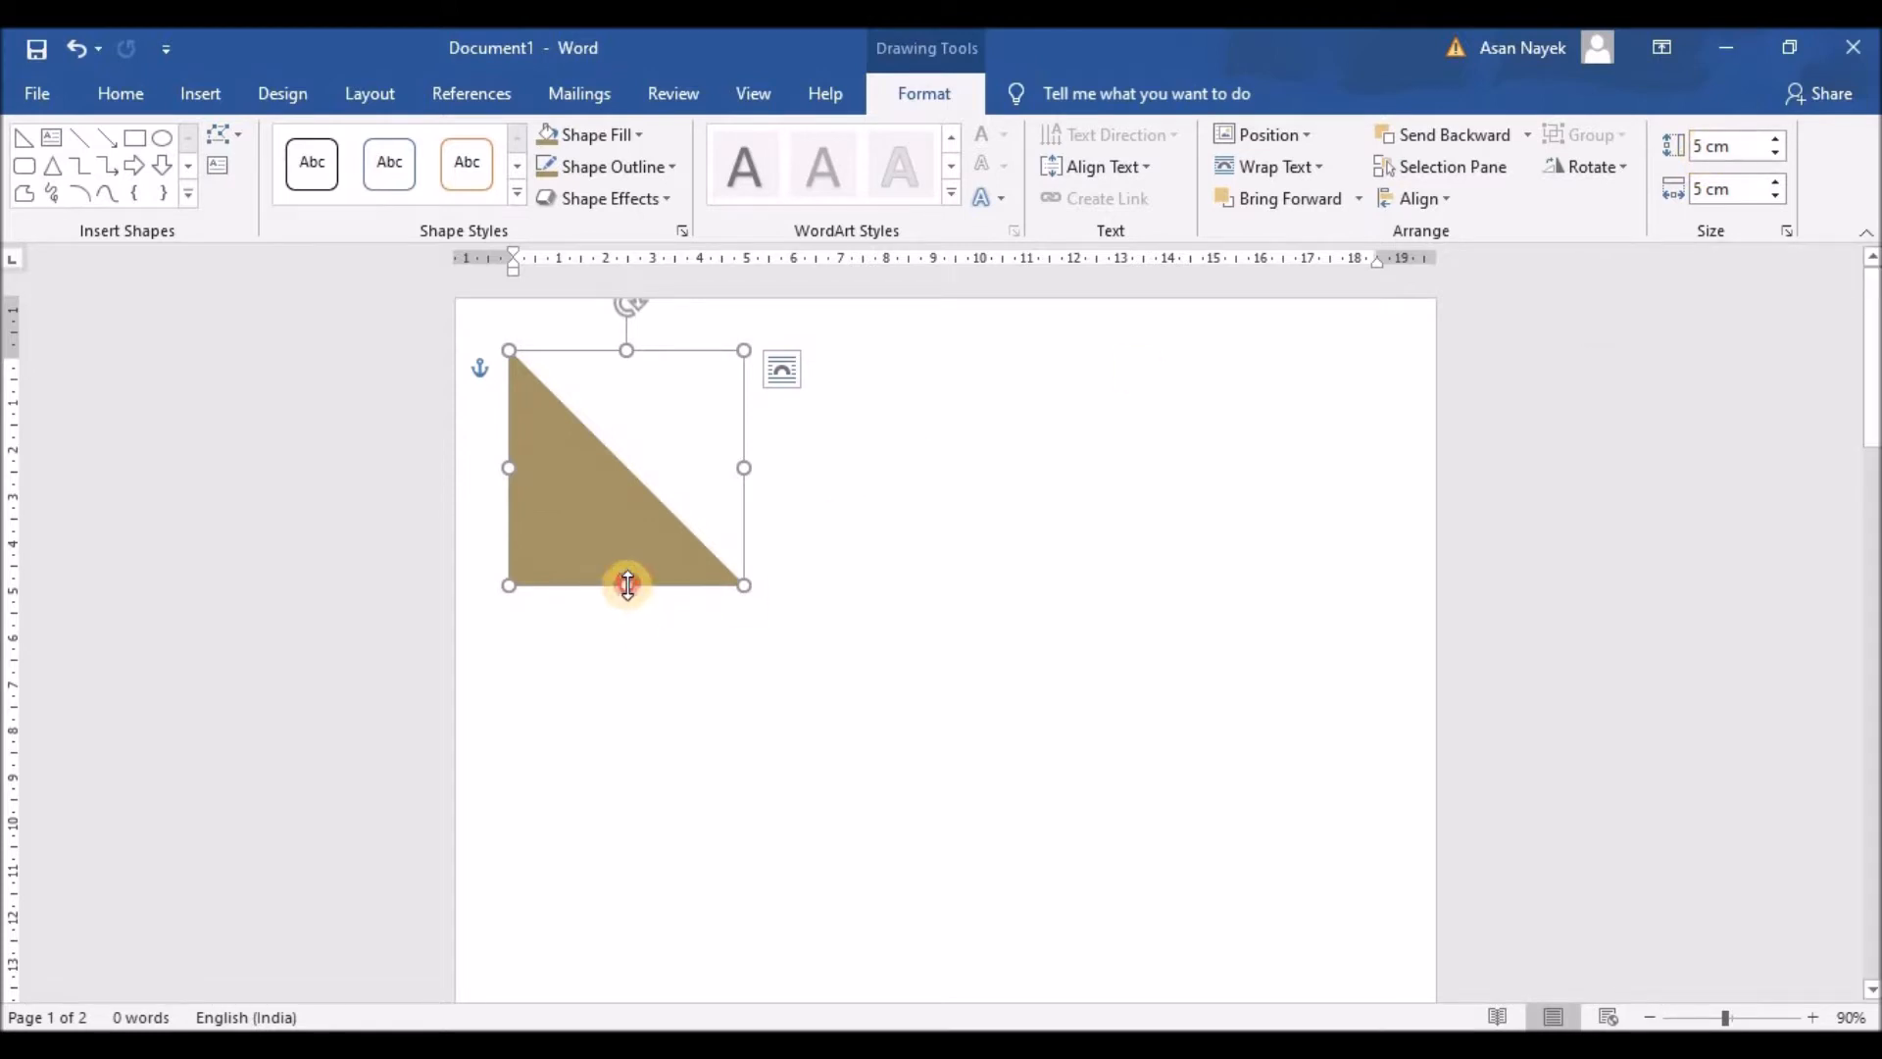
Step: Resize the triangle to 4 cm high by 4 cm wide
{"action": "left_click", "coordinate": [1701, 145]}
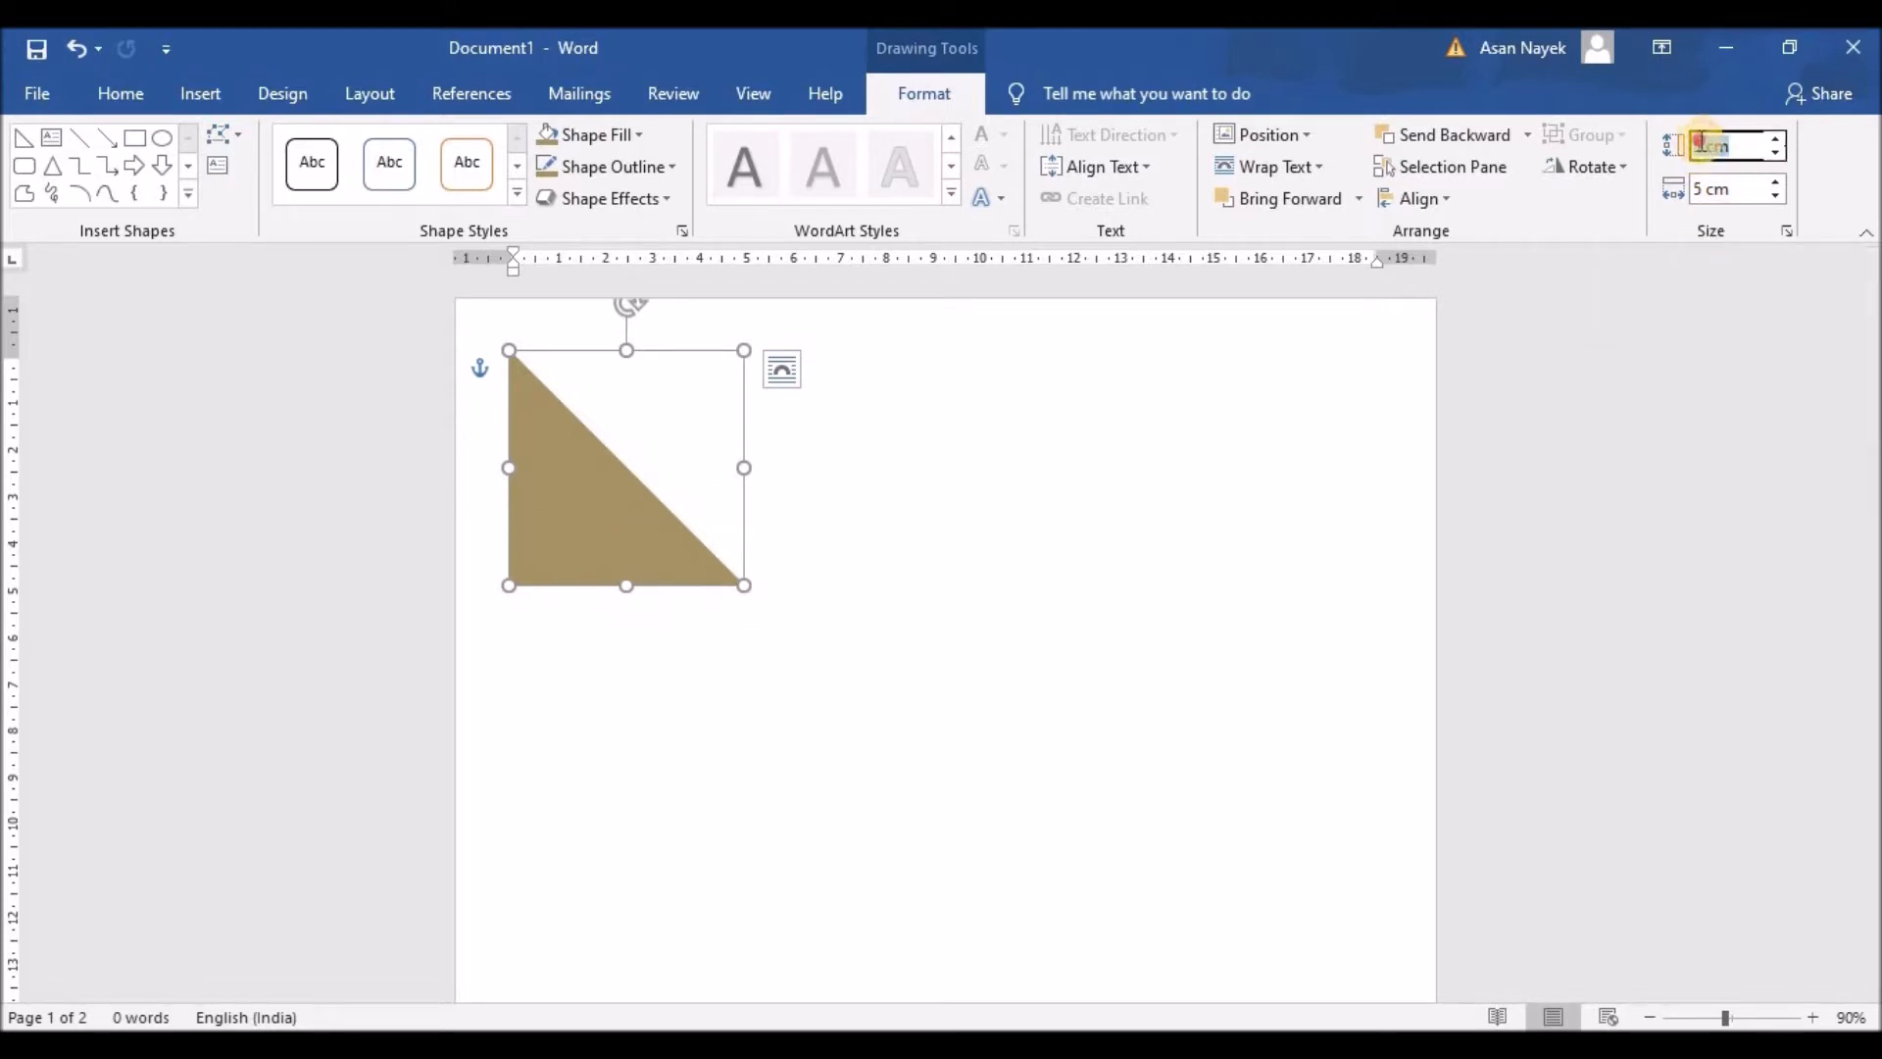
{"action": "type", "text": "4"}
{"action": "left_click", "coordinate": [1756, 190]}
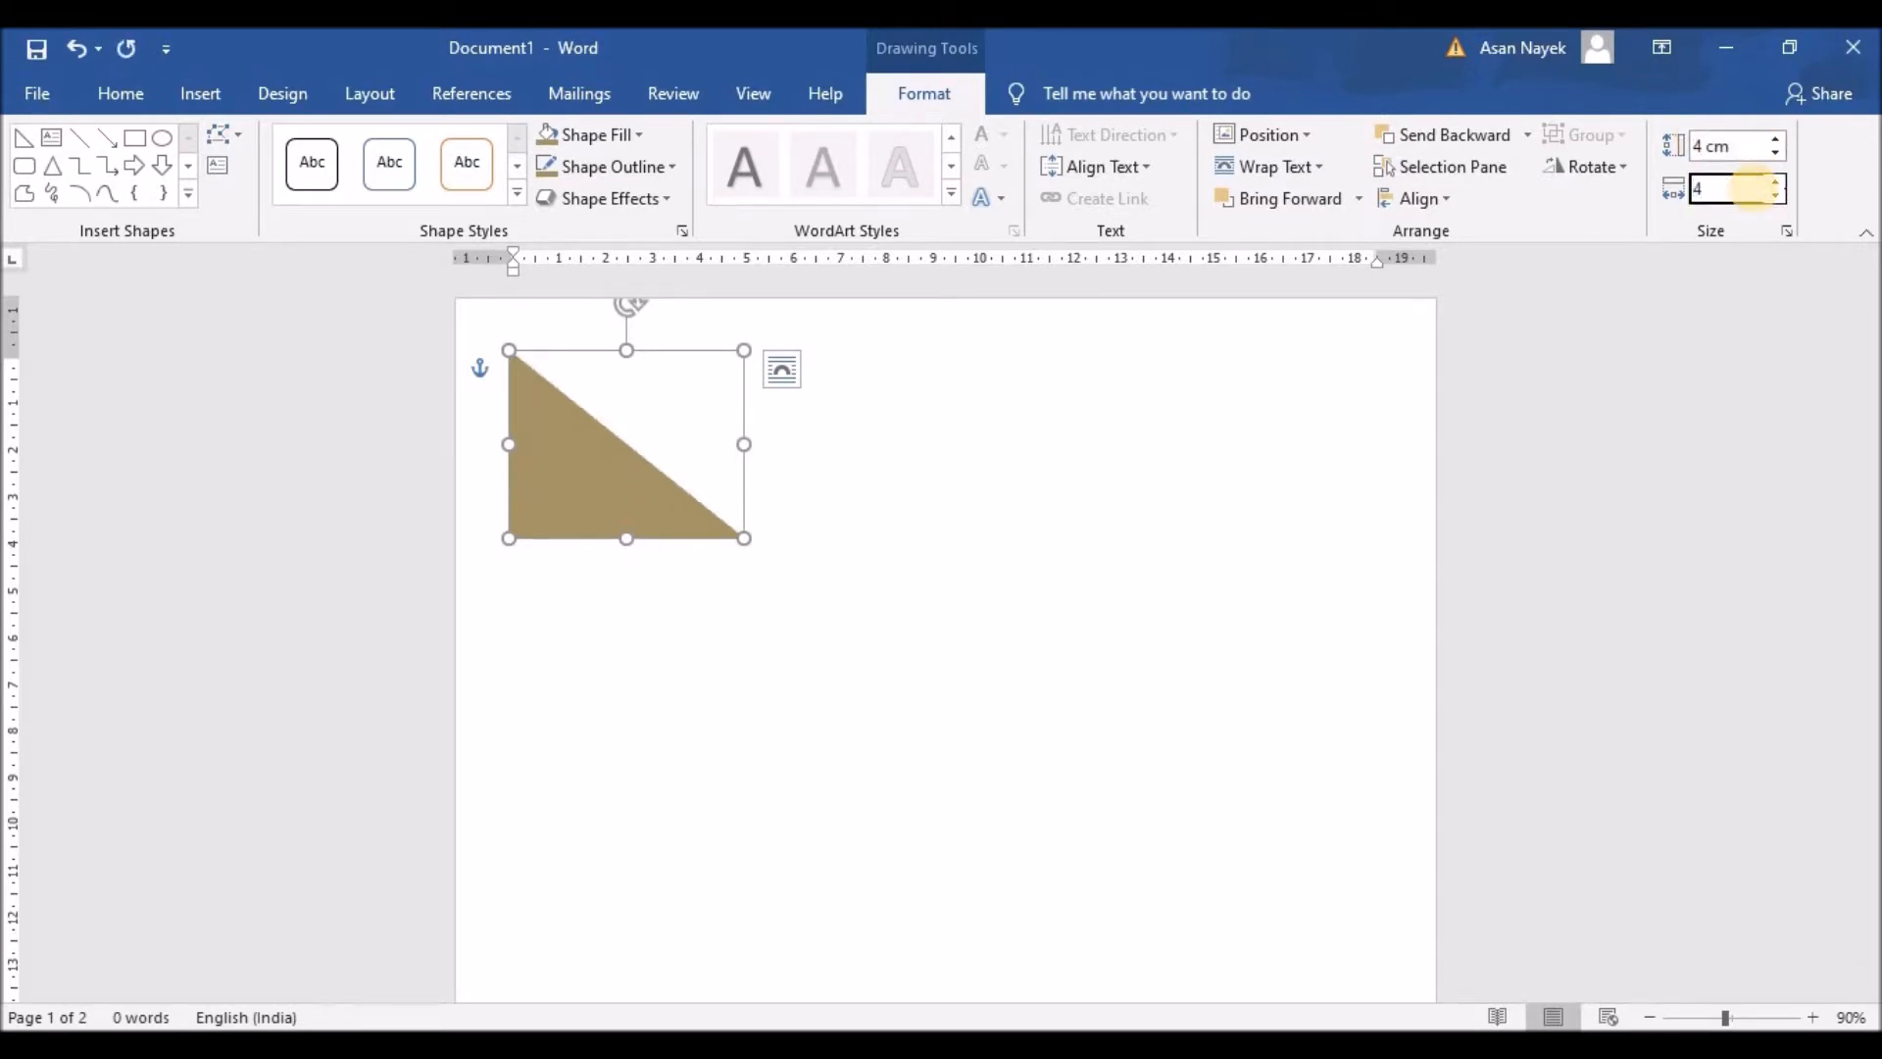
{"action": "type", "text": "4"}
{"action": "key", "text": "Return"}
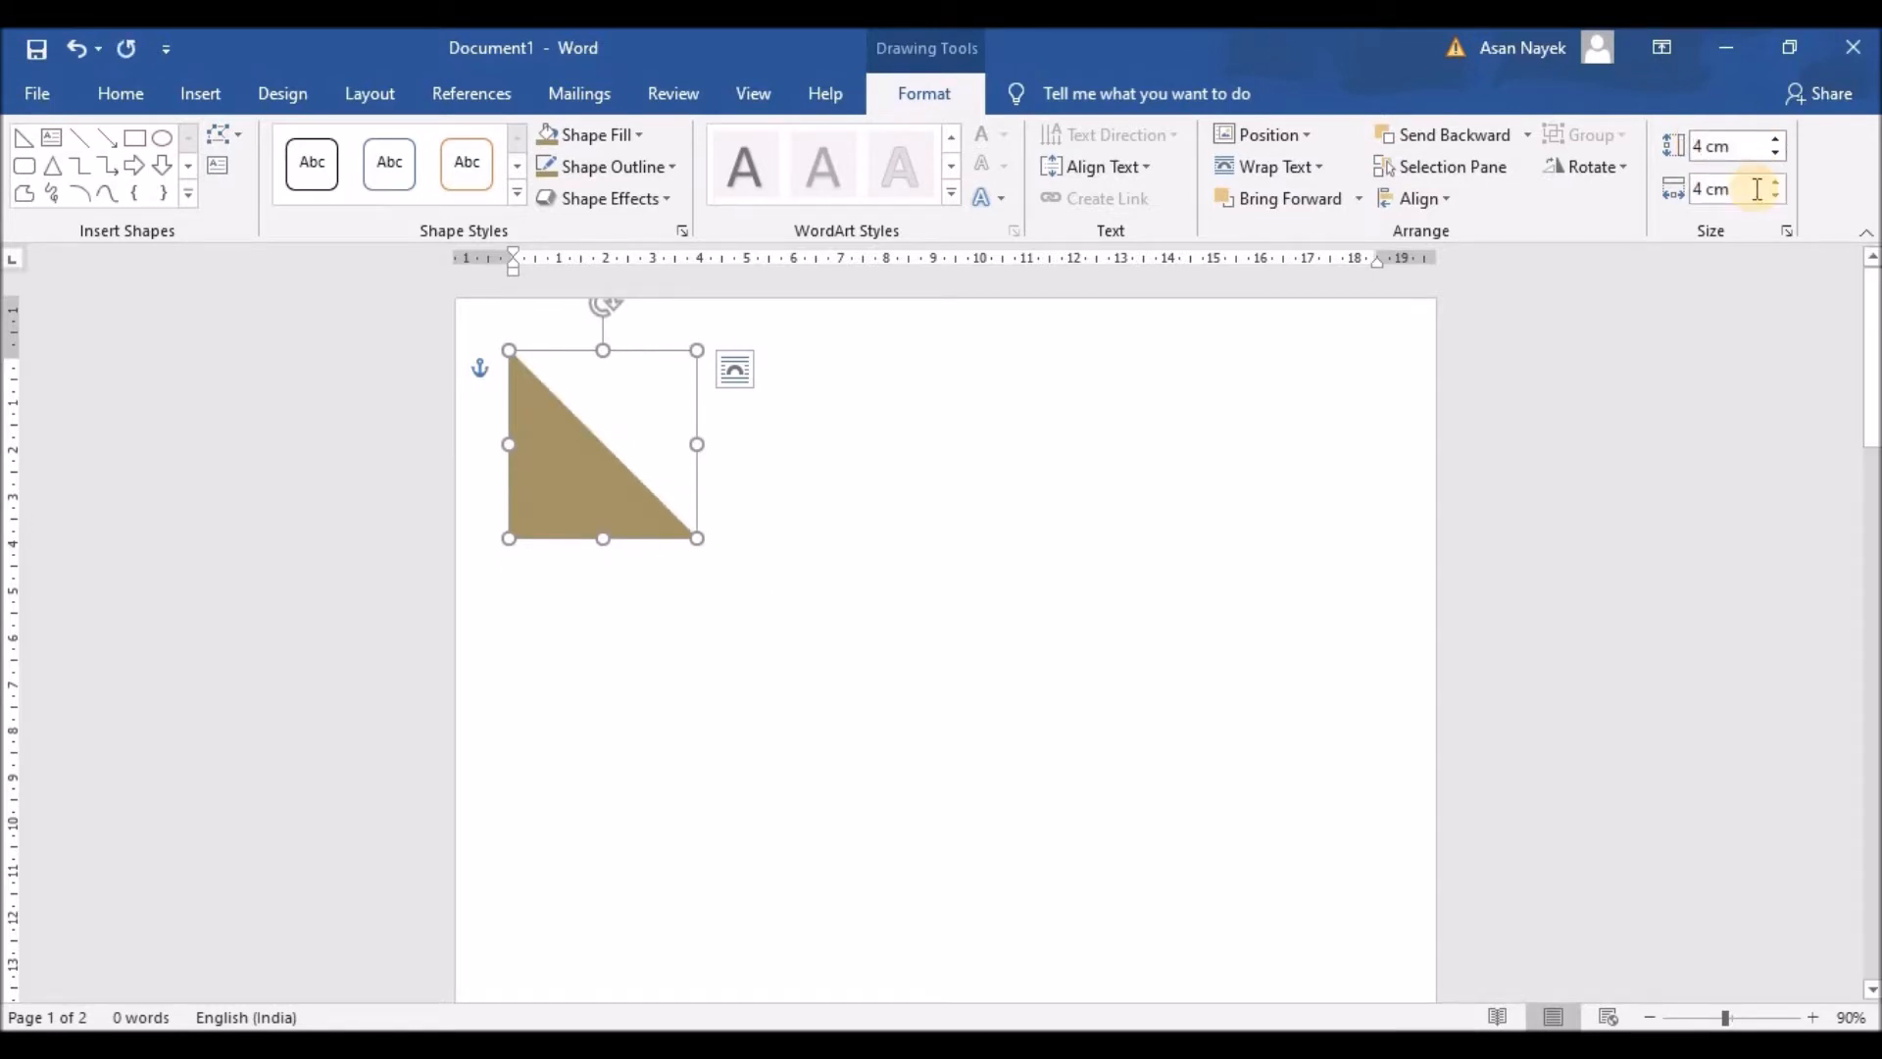
{"action": "left_click", "coordinate": [894, 539]}
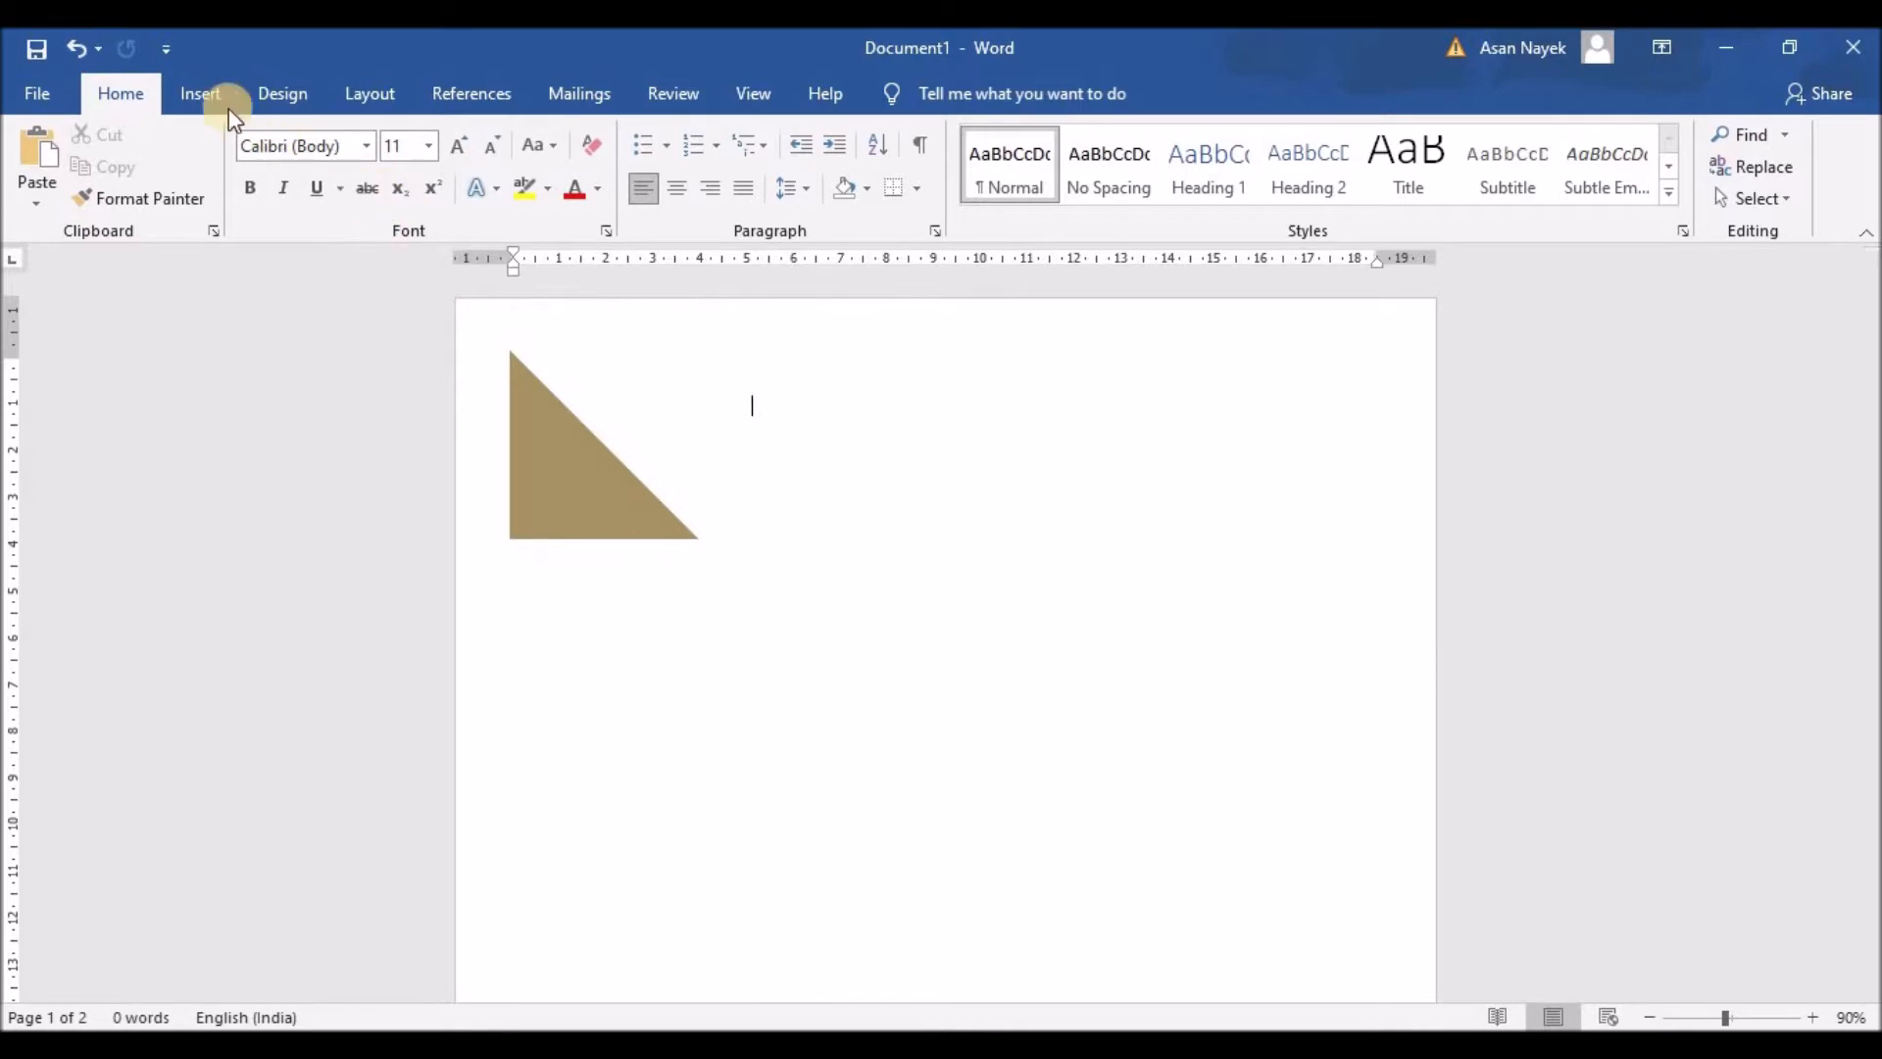
Step: Draw a wide text box across the triangle and set its font to Raleway
{"action": "left_click", "coordinate": [200, 95]}
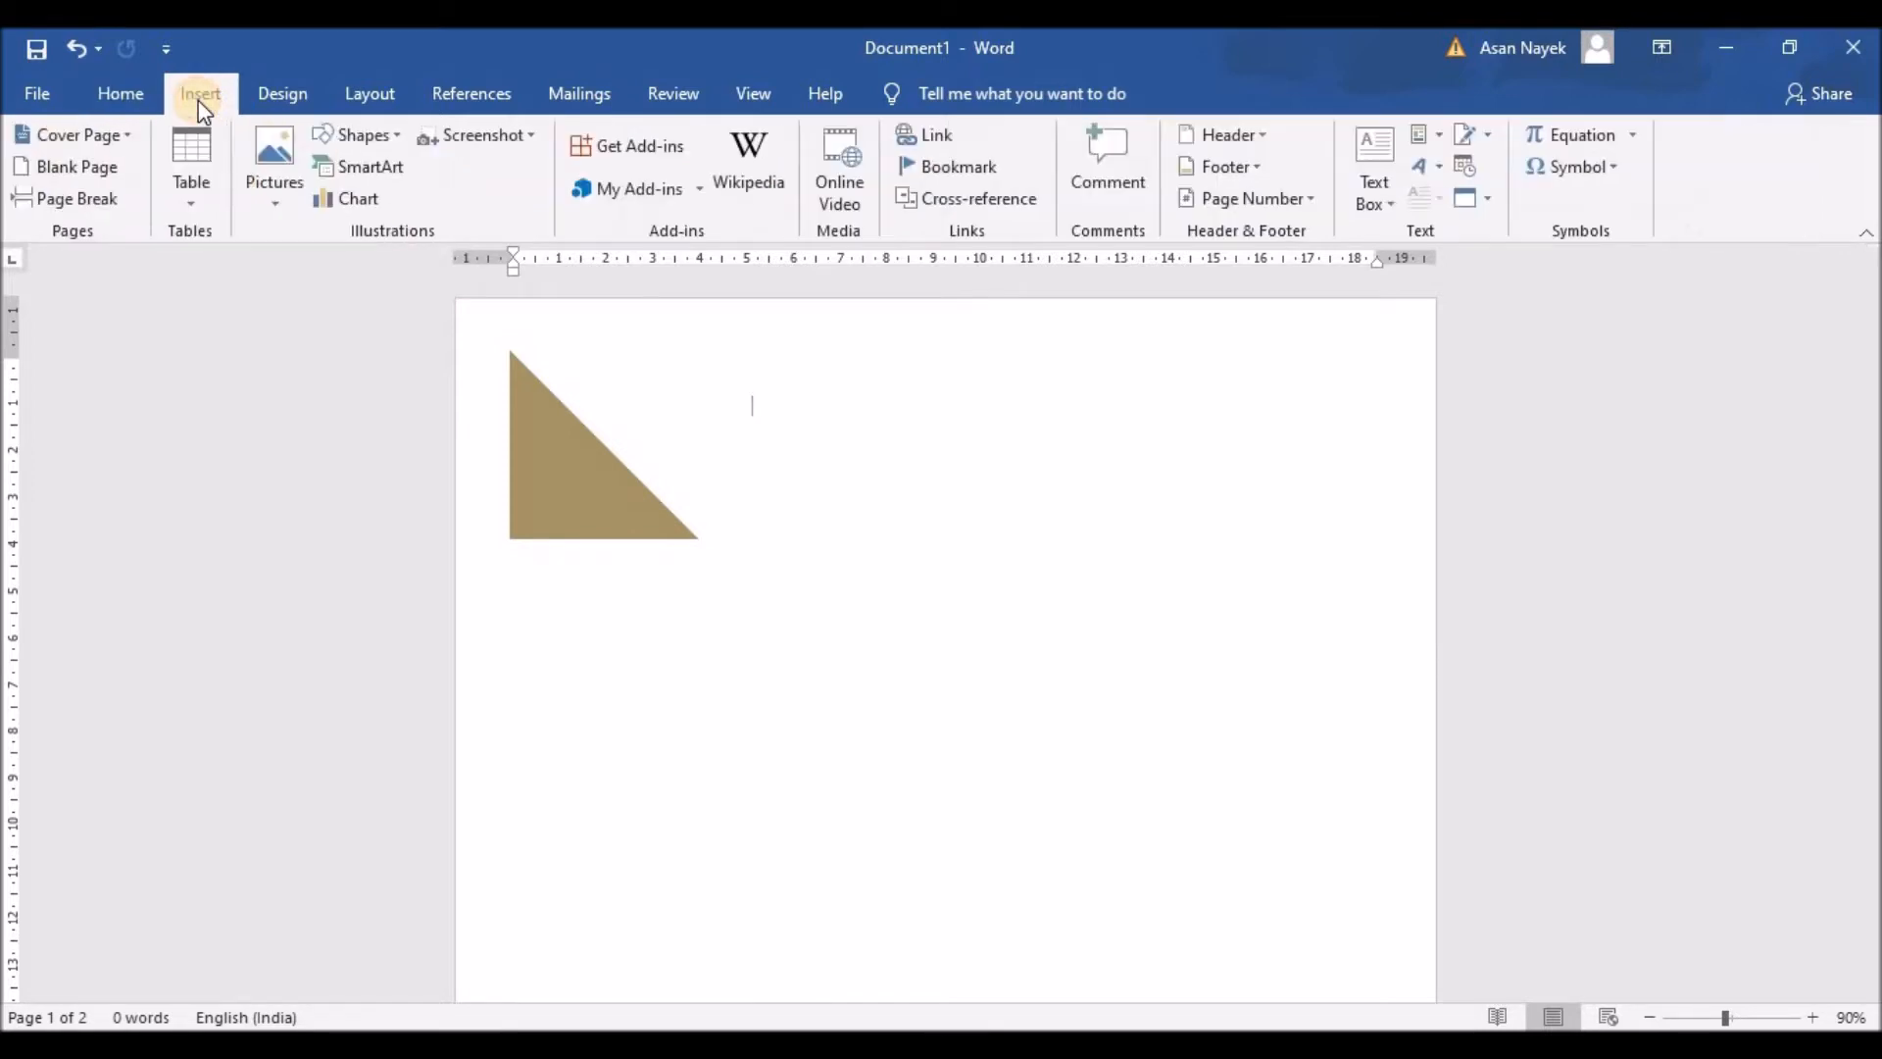
{"action": "left_click", "coordinate": [1397, 211]}
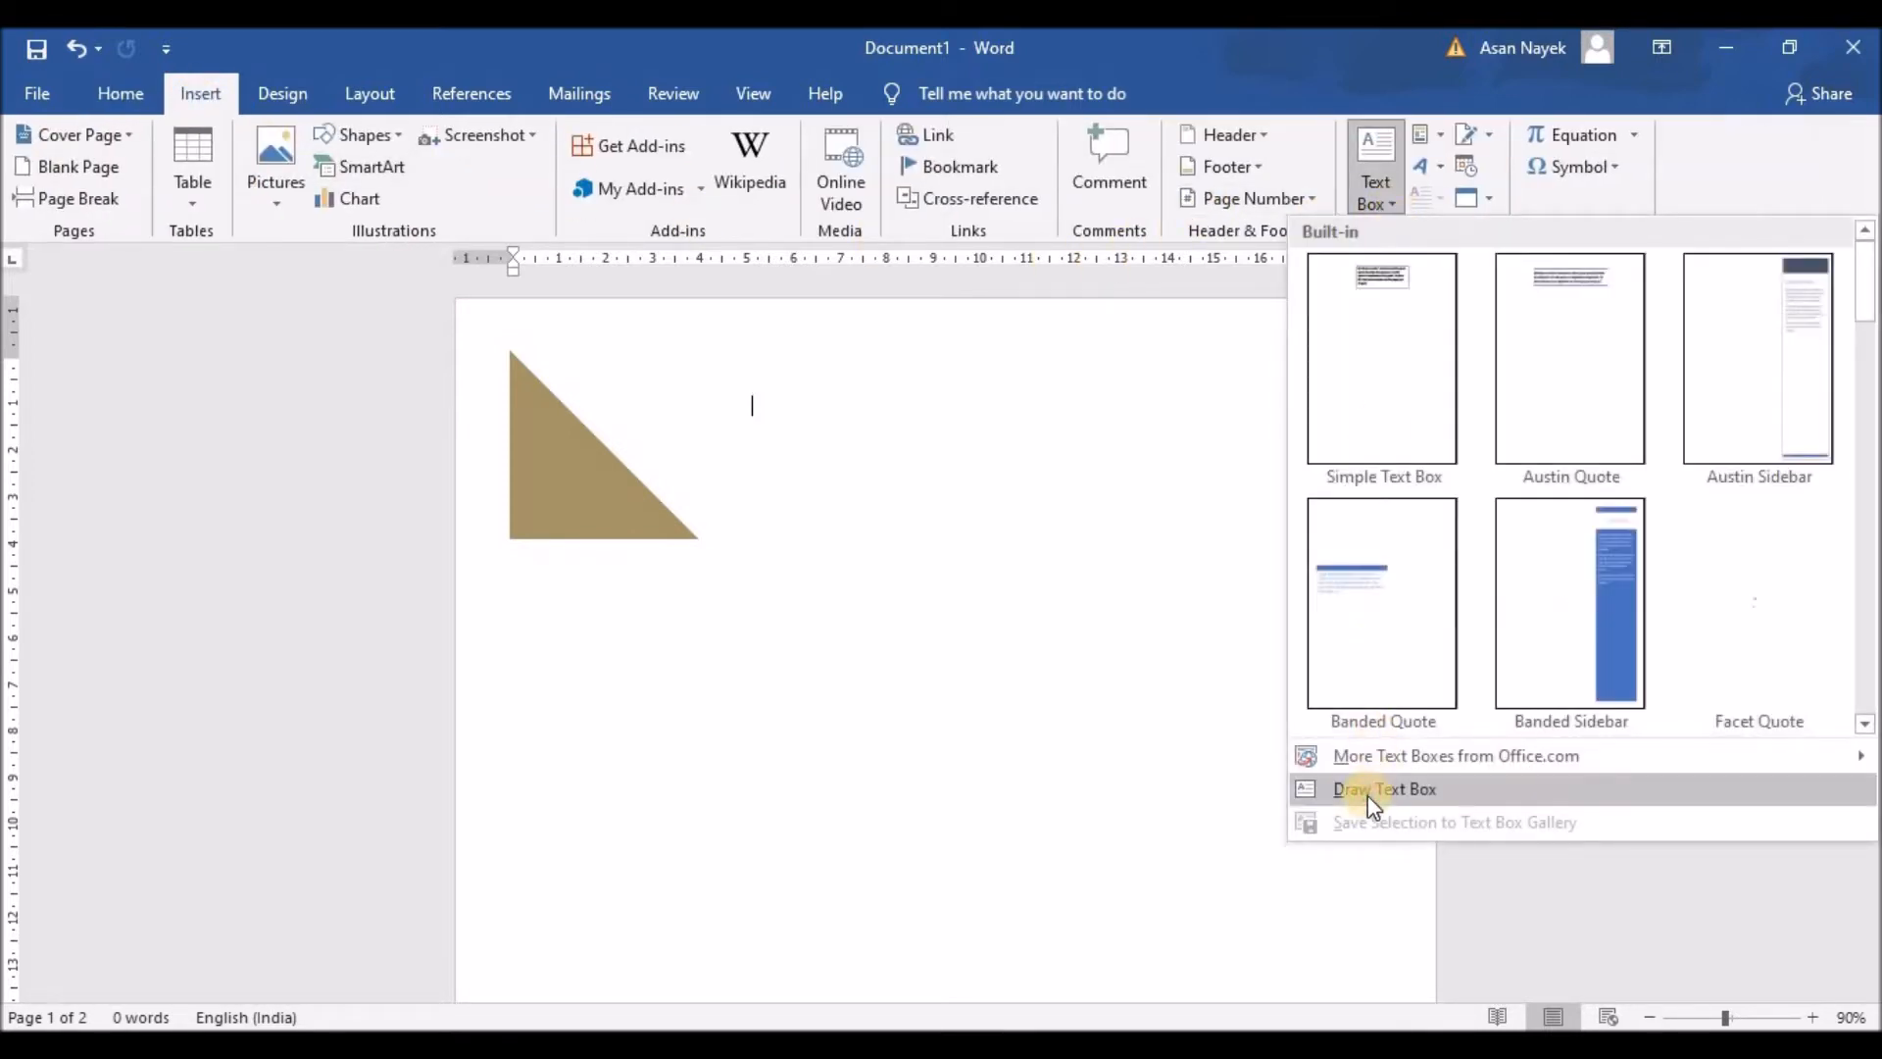
{"action": "left_click", "coordinate": [1370, 789]}
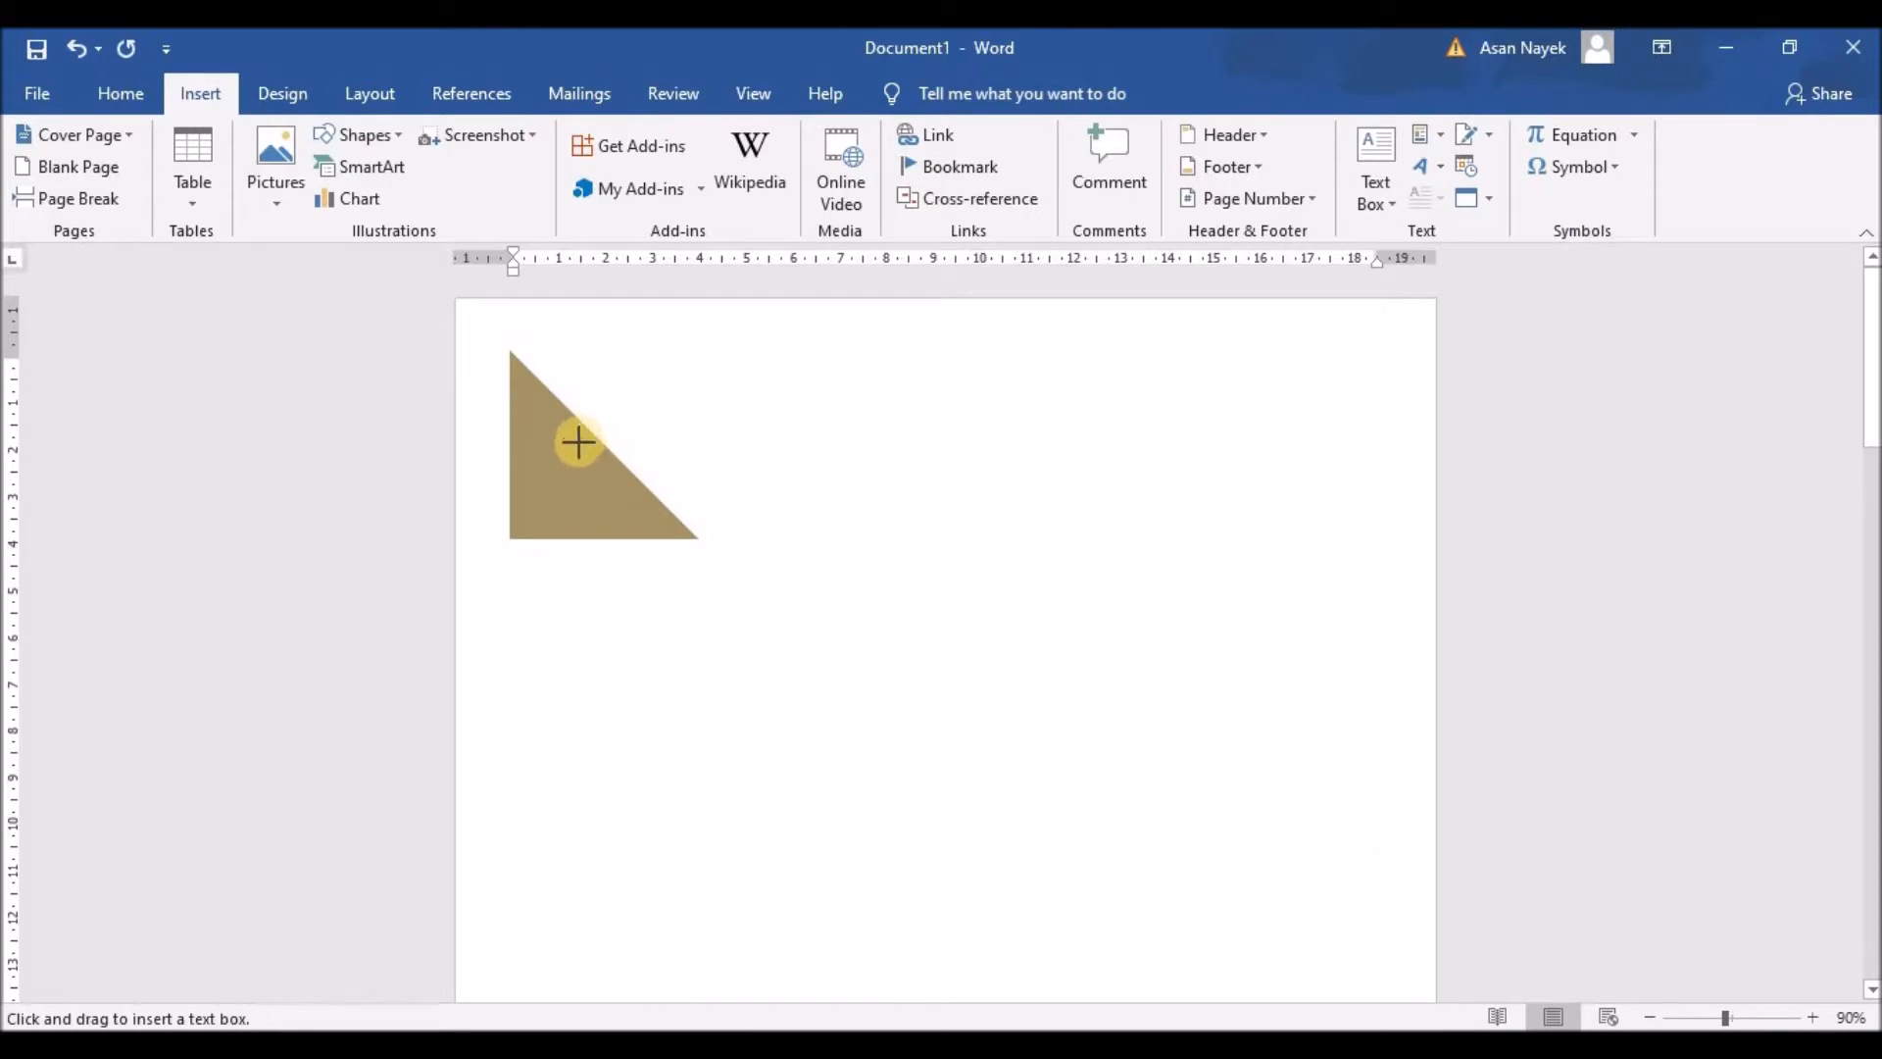
{"action": "mouse_move", "coordinate": [576, 433]}
{"action": "left_mouse_down"}
{"action": "mouse_move", "coordinate": [756, 483]}
{"action": "mouse_move", "coordinate": [1230, 492]}
{"action": "left_mouse_up"}
{"action": "left_click", "coordinate": [145, 90]}
{"action": "left_click", "coordinate": [463, 145]}
{"action": "left_click", "coordinate": [465, 147]}
{"action": "left_click", "coordinate": [466, 147]}
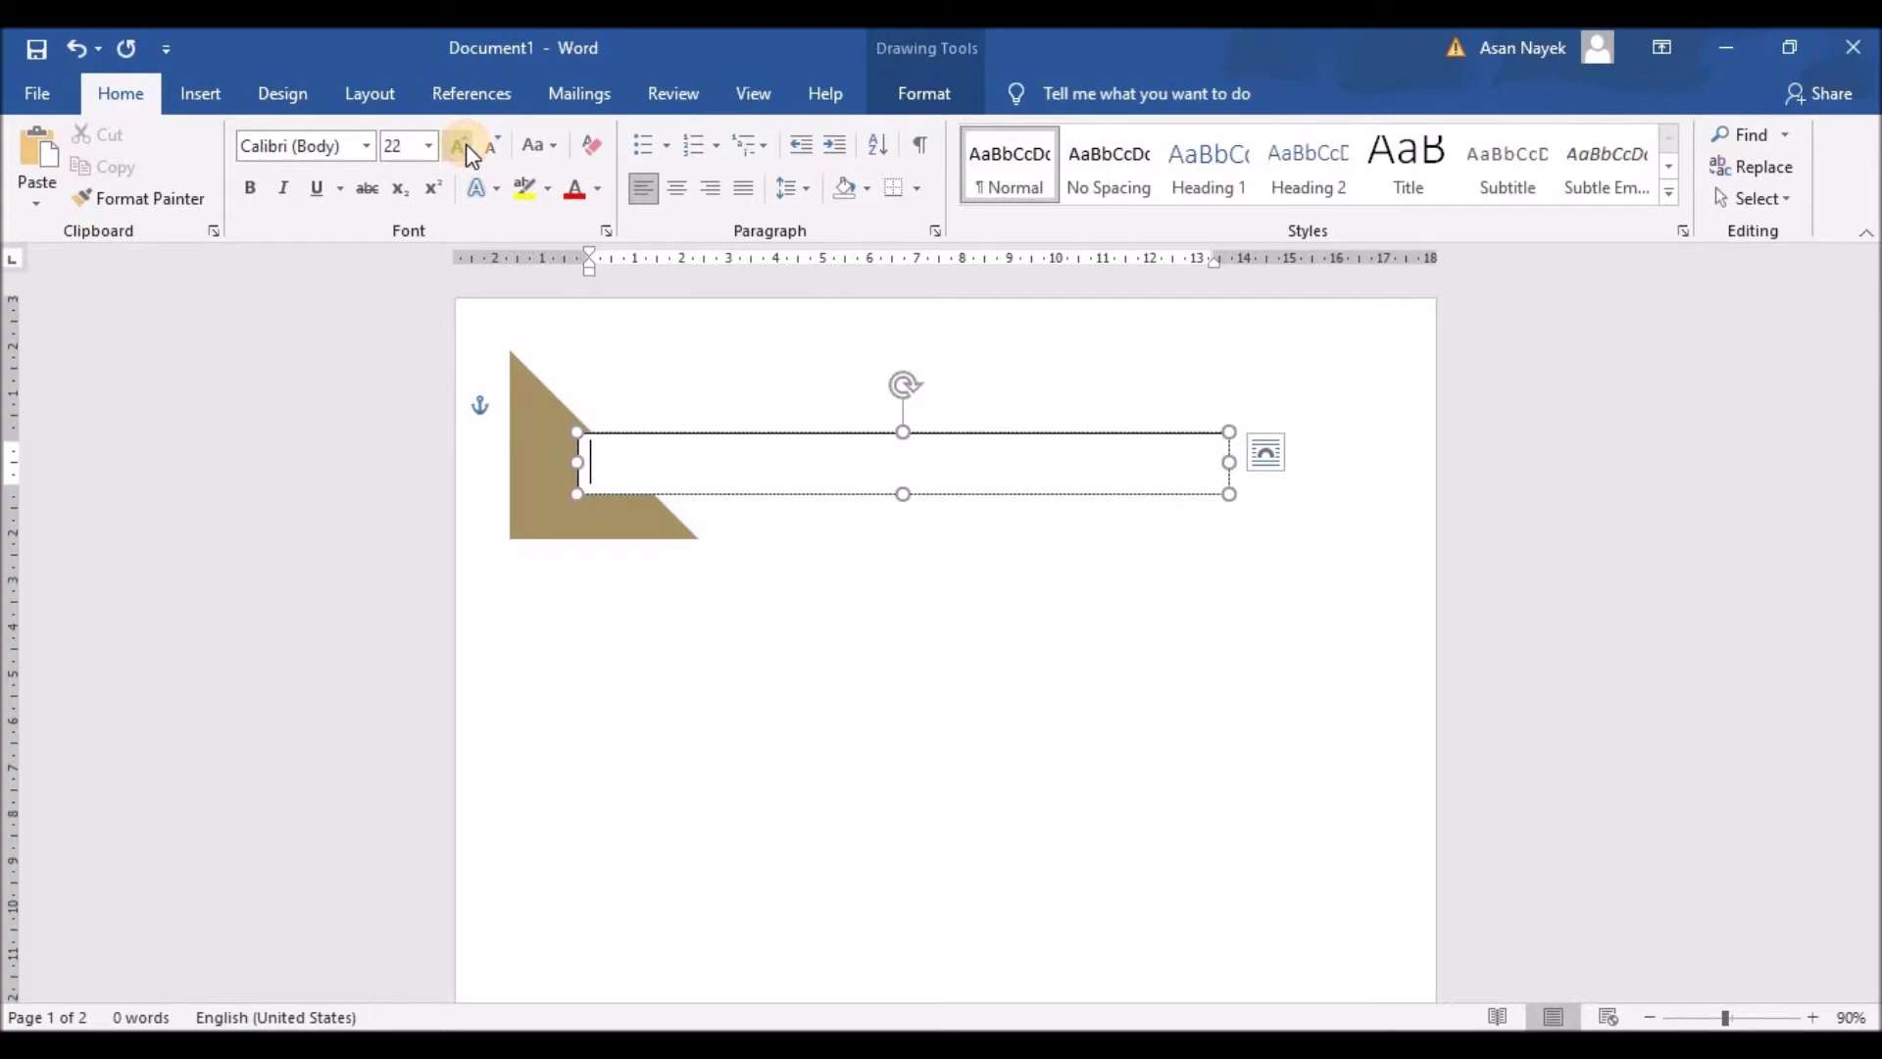
{"action": "left_click", "coordinate": [367, 149]}
{"action": "left_click", "coordinate": [367, 146]}
{"action": "left_click", "coordinate": [338, 309]}
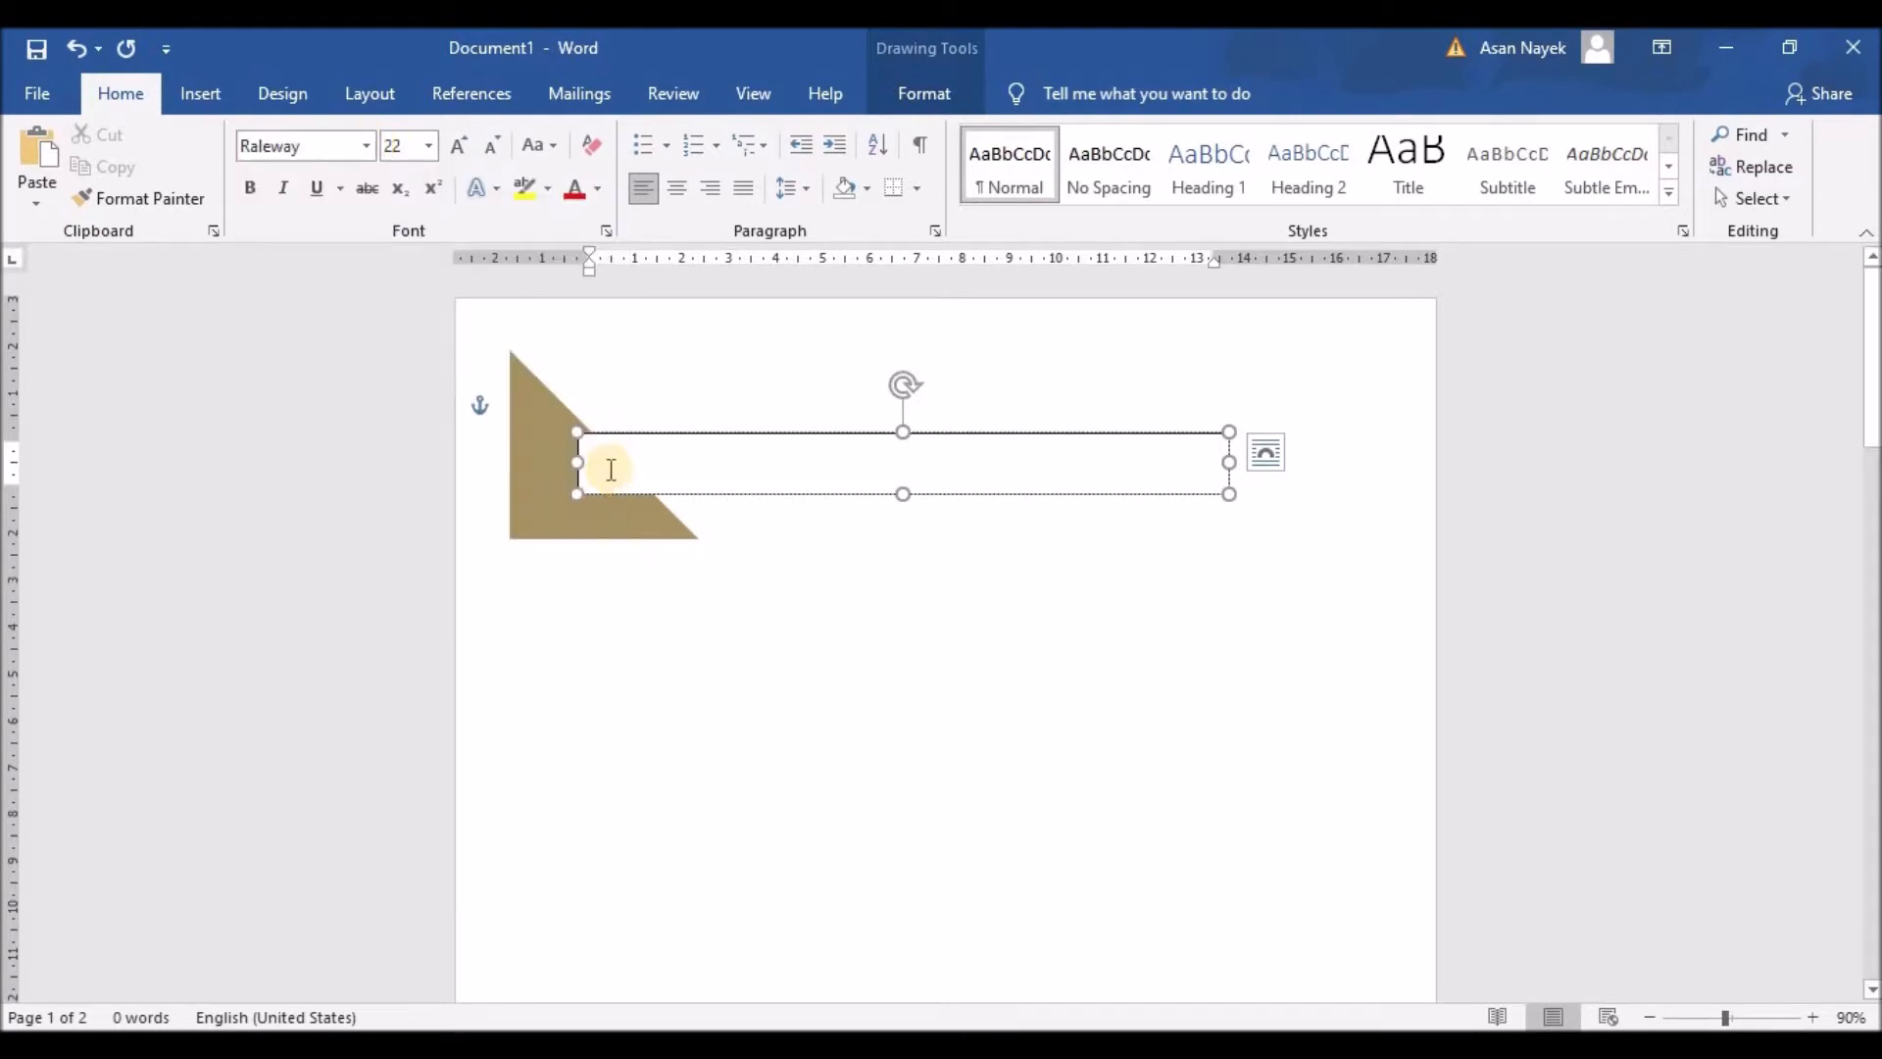
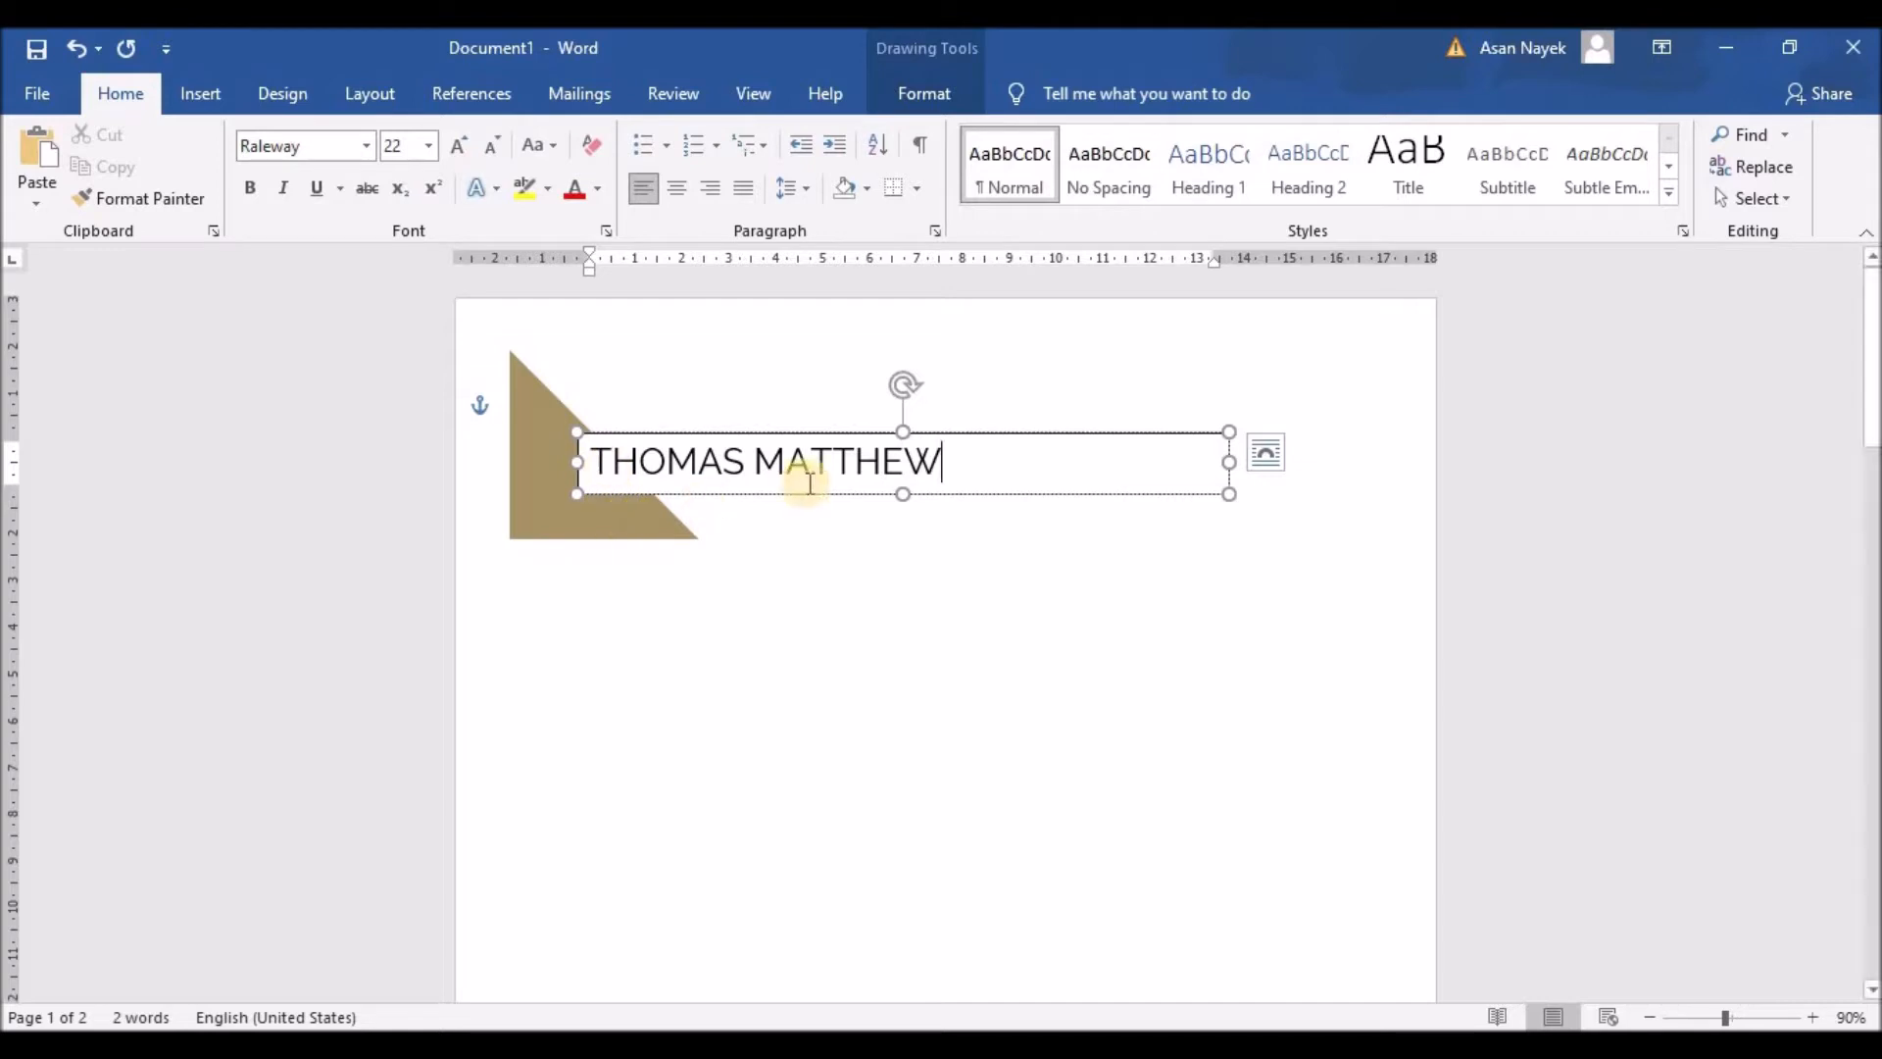
Step: Type the sender's name in capitals, grow it to 36 pt, and heighten the box
{"action": "left_click_drag", "start_coordinate": [941, 465], "coordinate": [585, 462]}
{"action": "left_click", "coordinate": [462, 147]}
{"action": "left_click", "coordinate": [462, 147]}
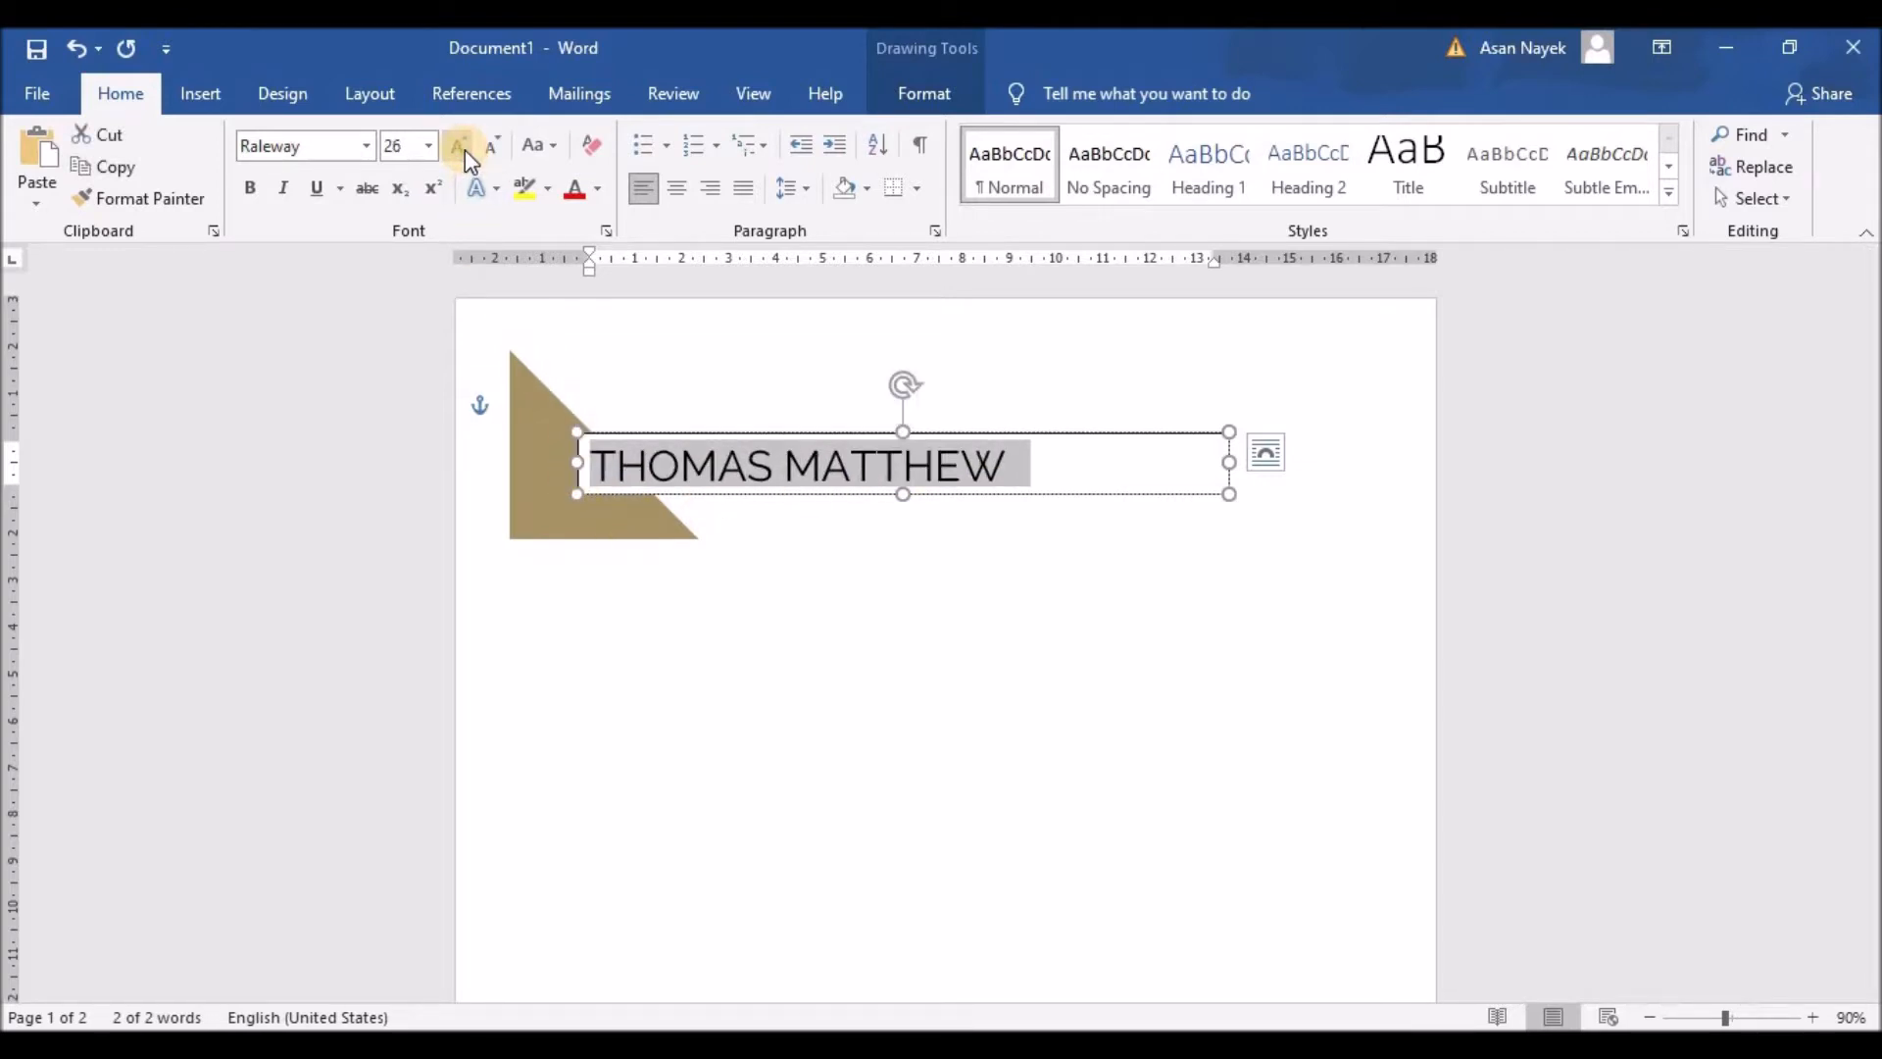
{"action": "left_click", "coordinate": [462, 147]}
{"action": "left_click", "coordinate": [462, 147]}
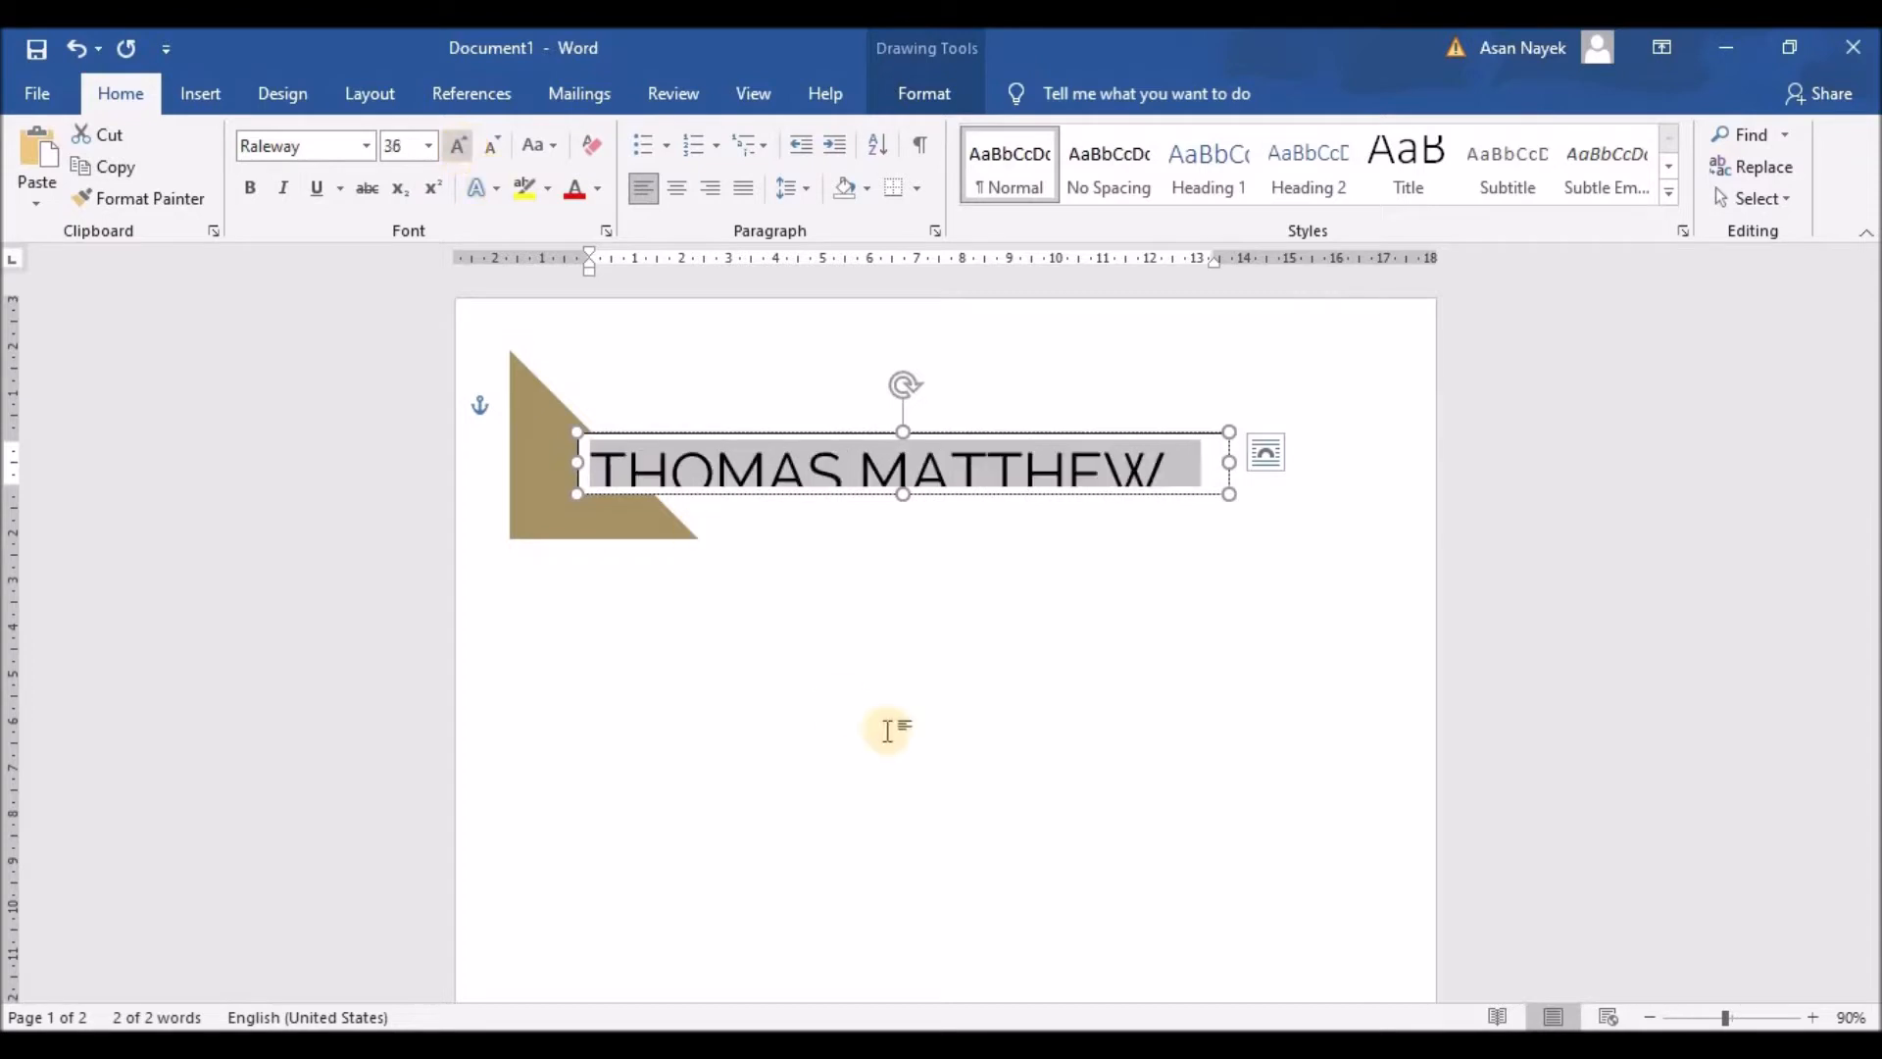
{"action": "left_click", "coordinate": [899, 425]}
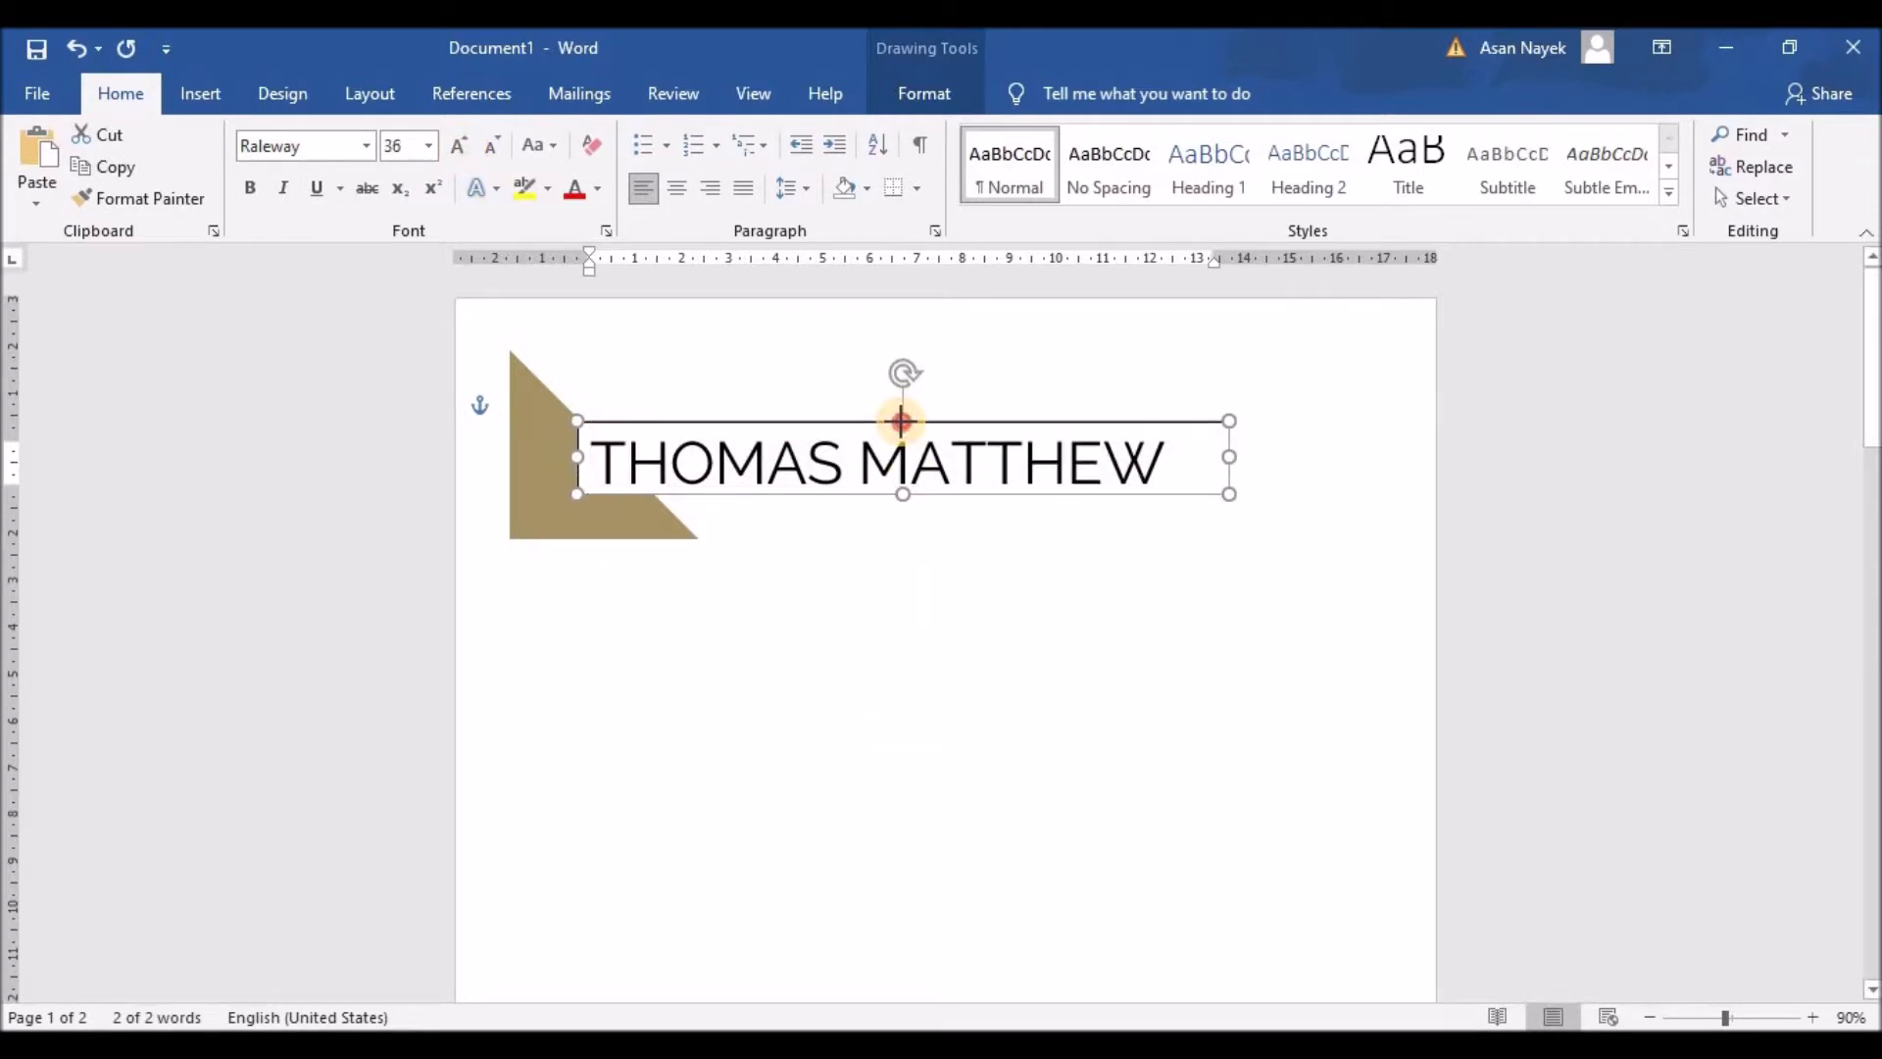
{"action": "left_click_drag", "start_coordinate": [902, 421], "coordinate": [902, 416]}
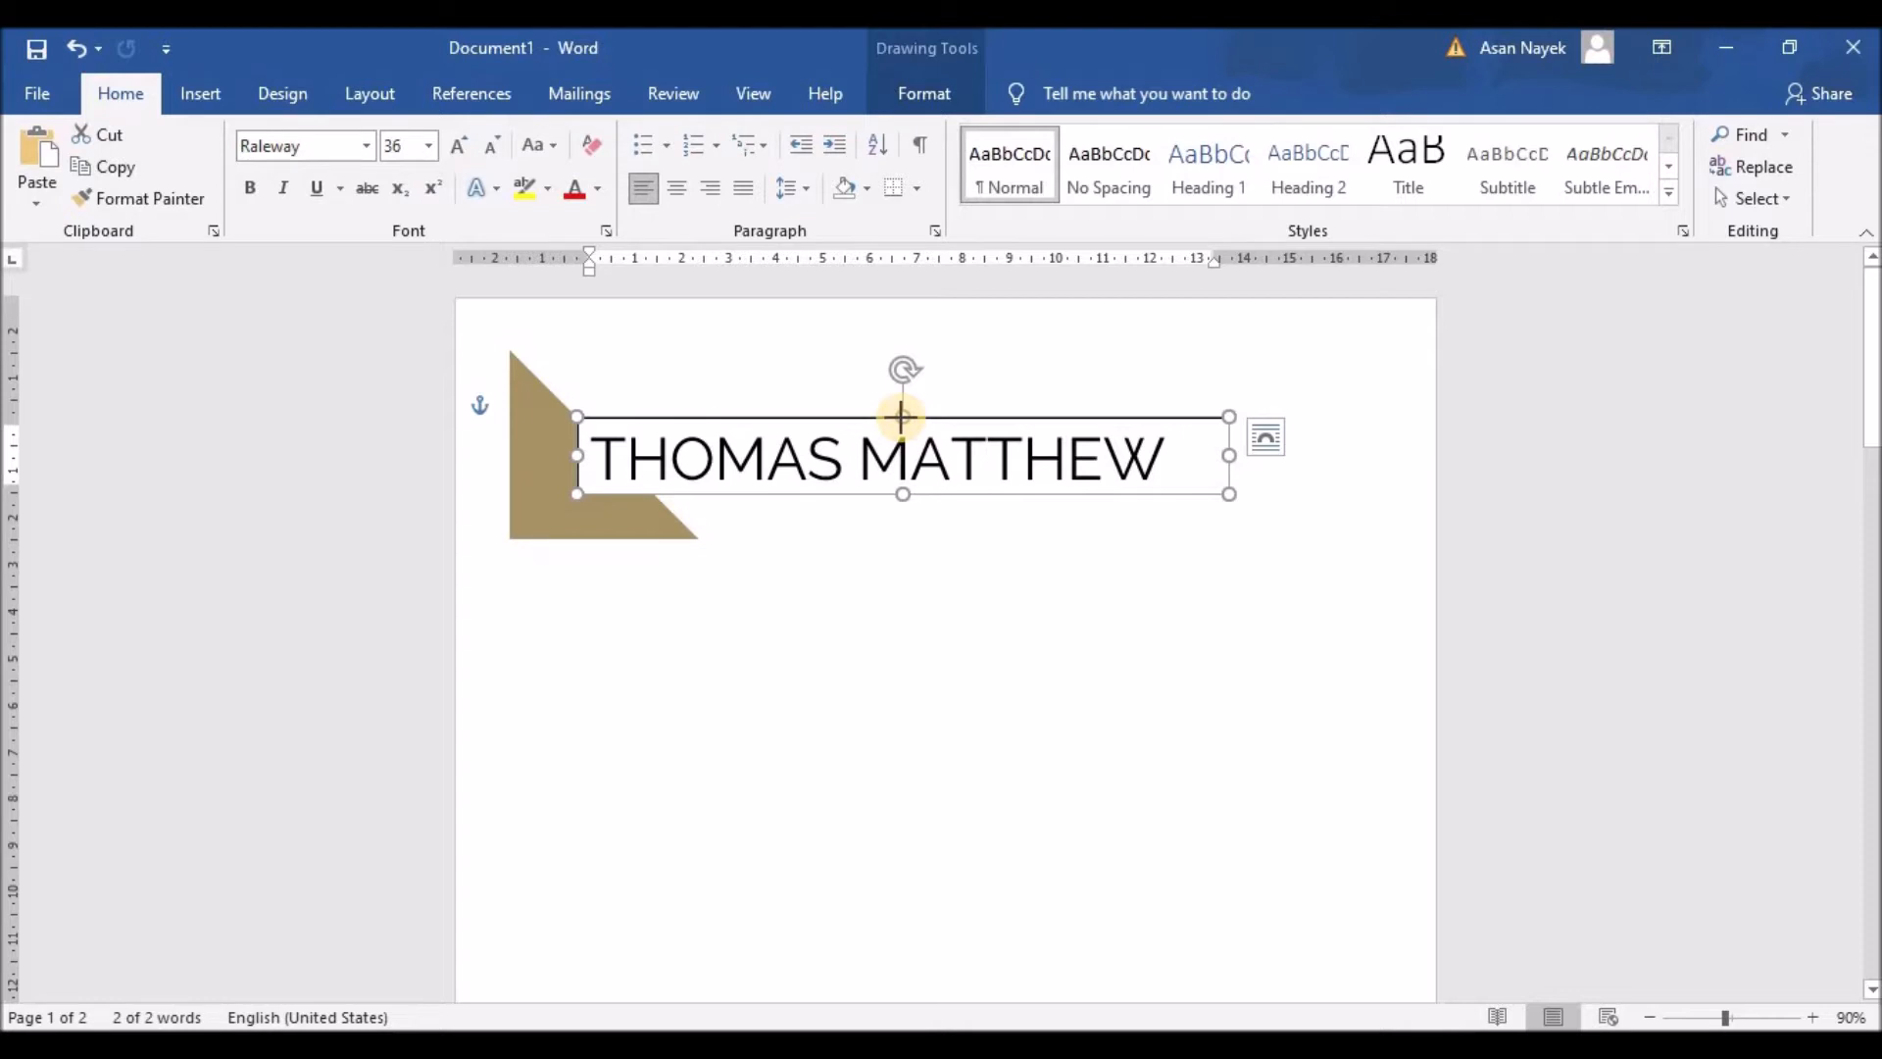
Step: Set the name text box's line to No line in the Format Shape pane
{"action": "right_click", "coordinate": [901, 417]}
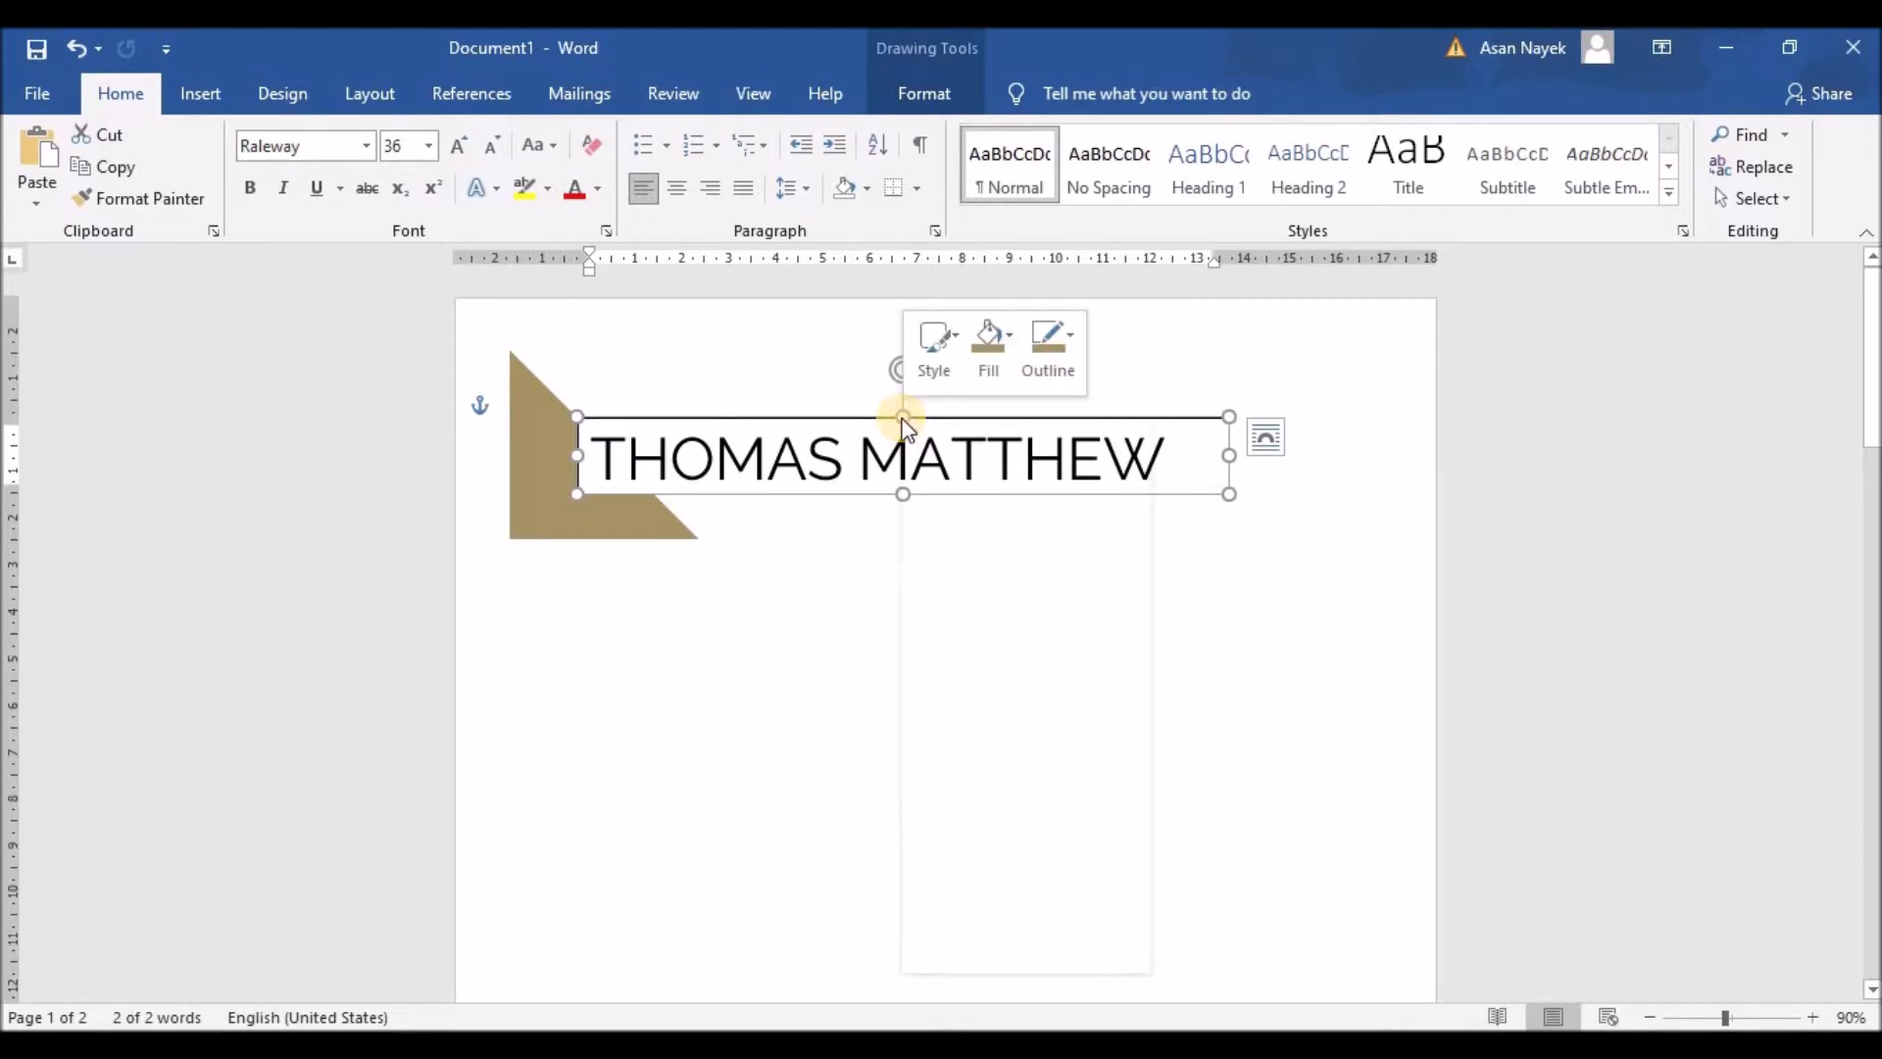
{"action": "left_click", "coordinate": [987, 959]}
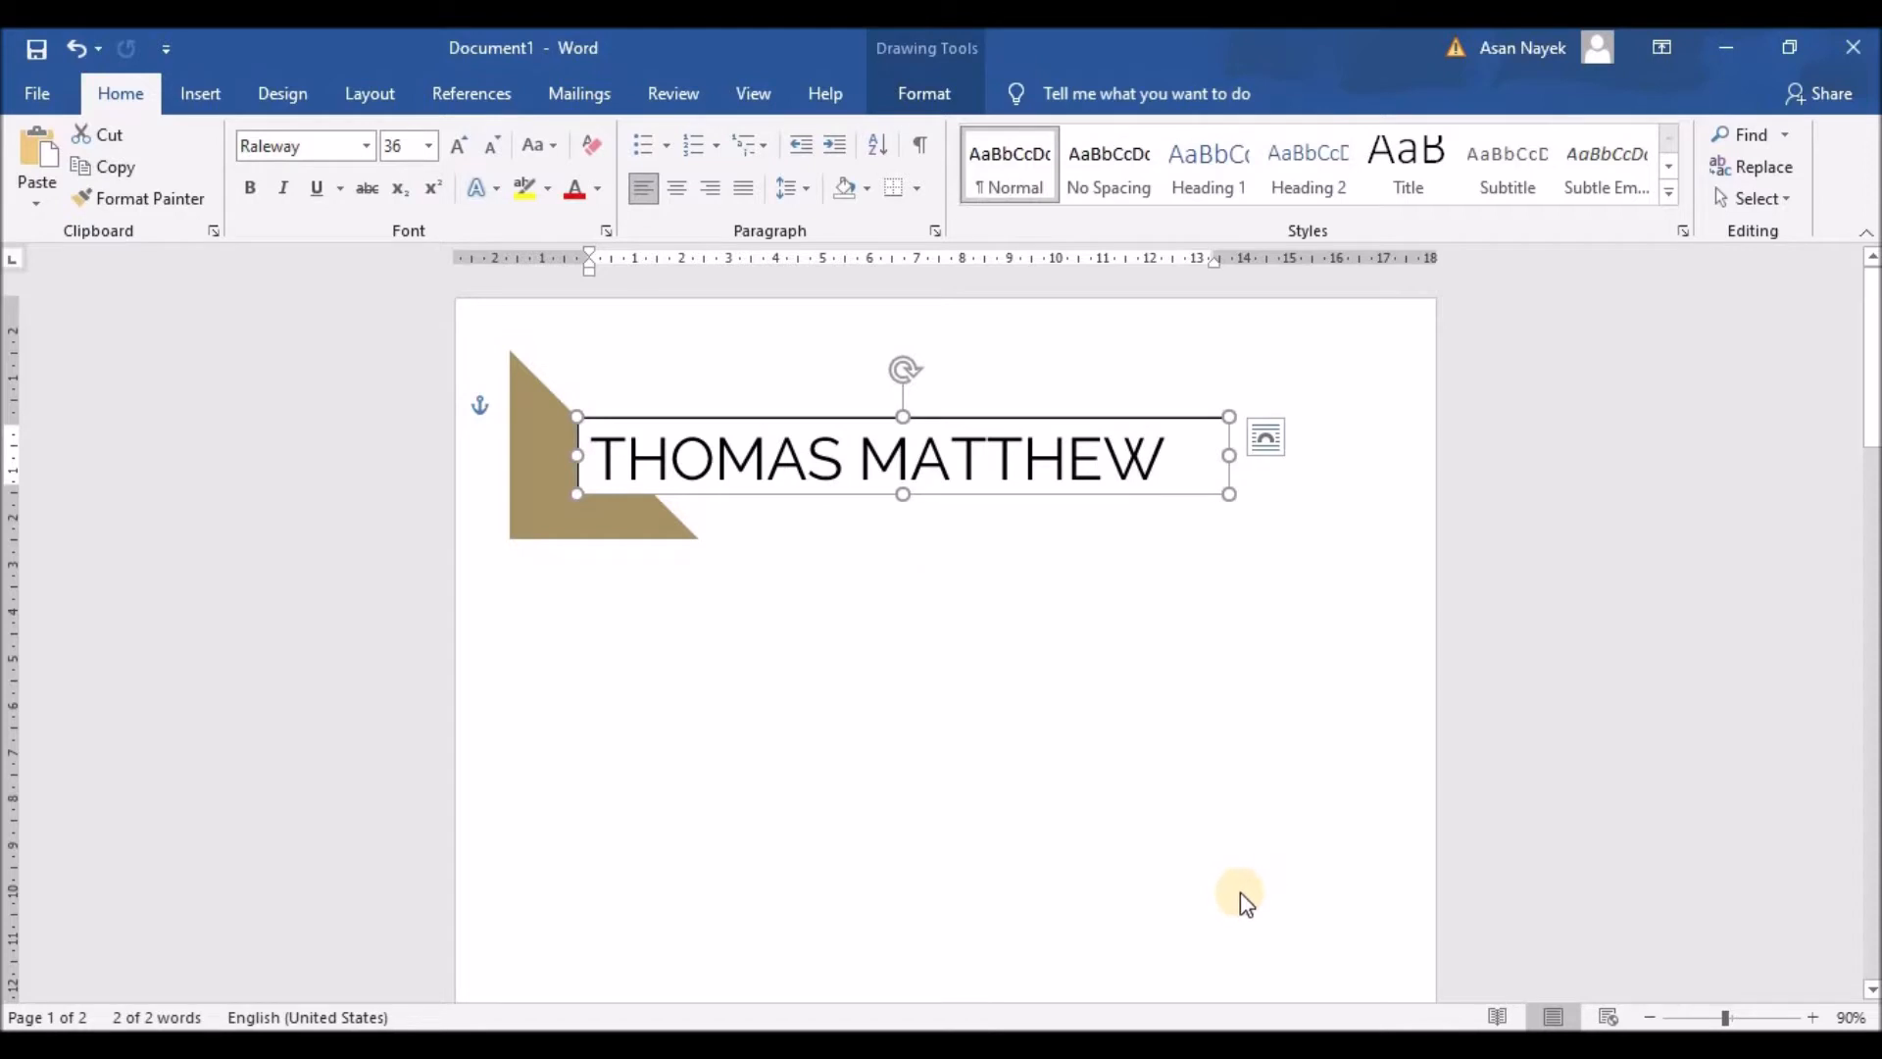
{"action": "left_click", "coordinate": [1364, 883]}
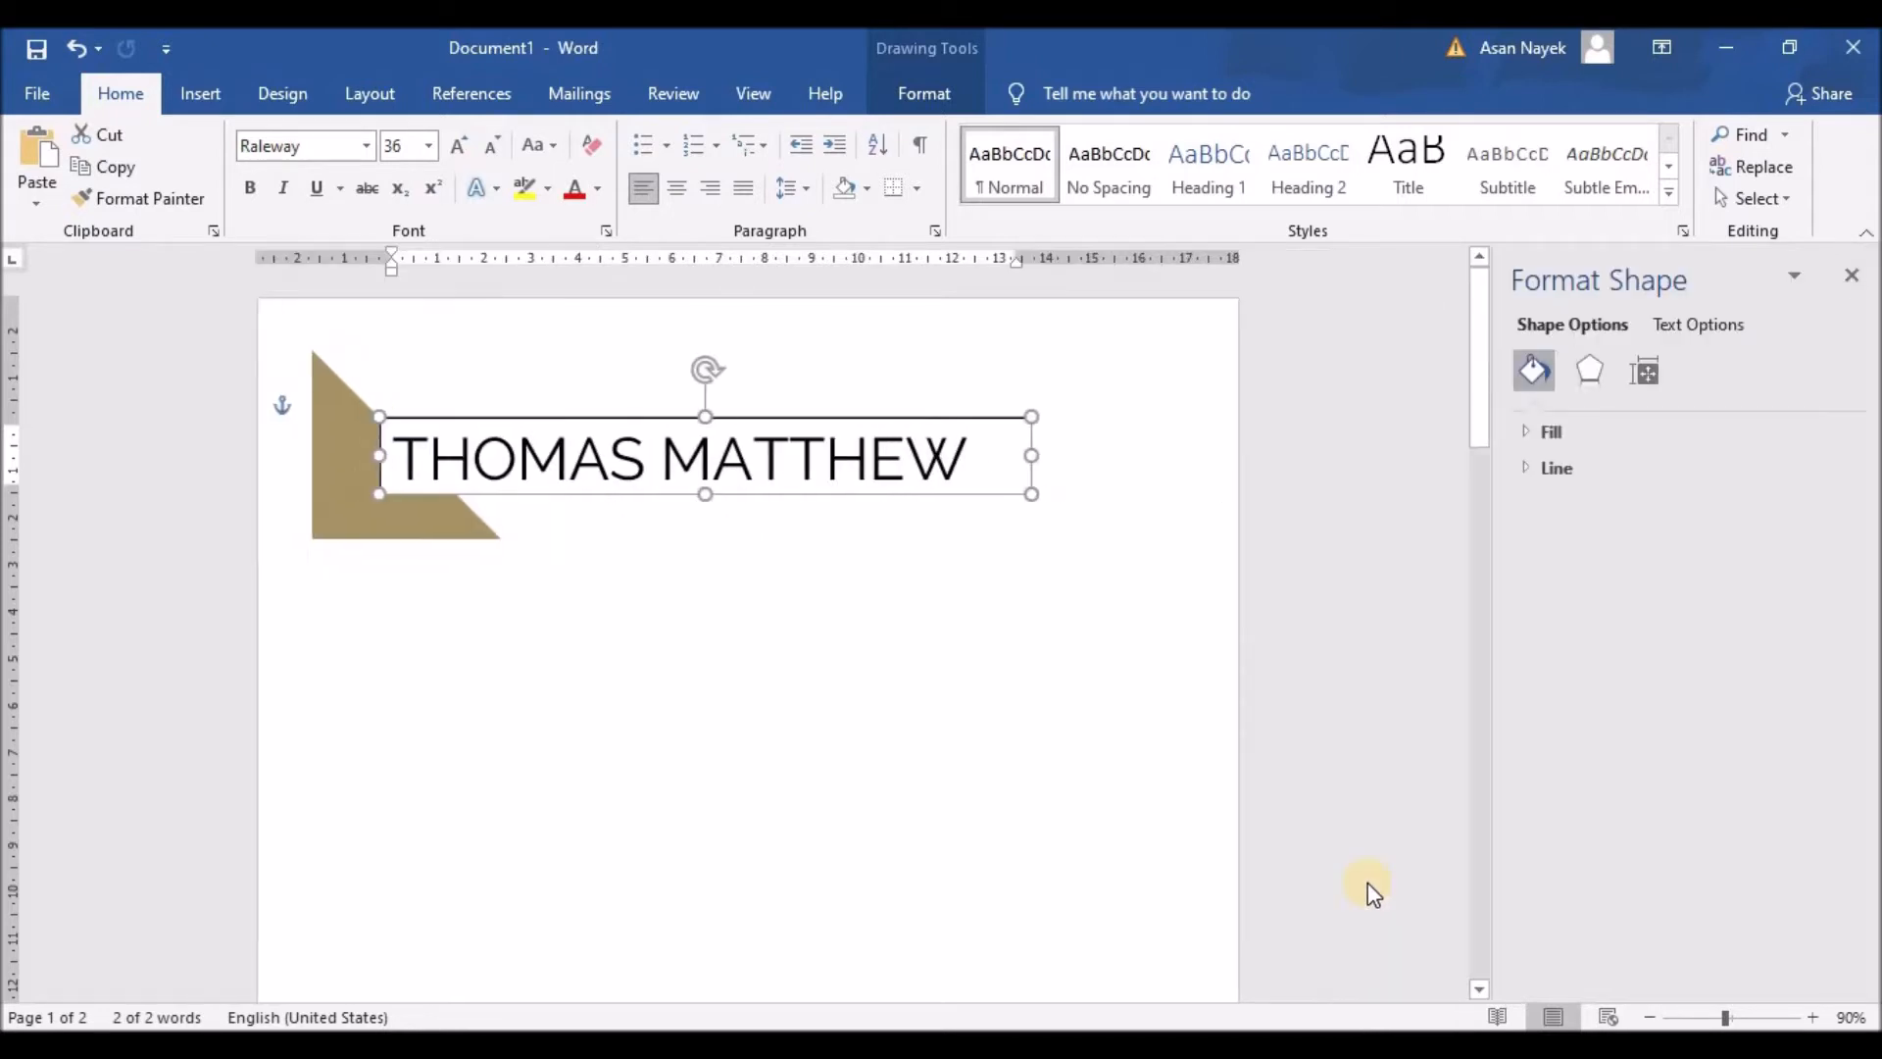
{"action": "left_click", "coordinate": [1531, 431]}
{"action": "left_click", "coordinate": [1525, 639]}
{"action": "left_click", "coordinate": [1557, 678]}
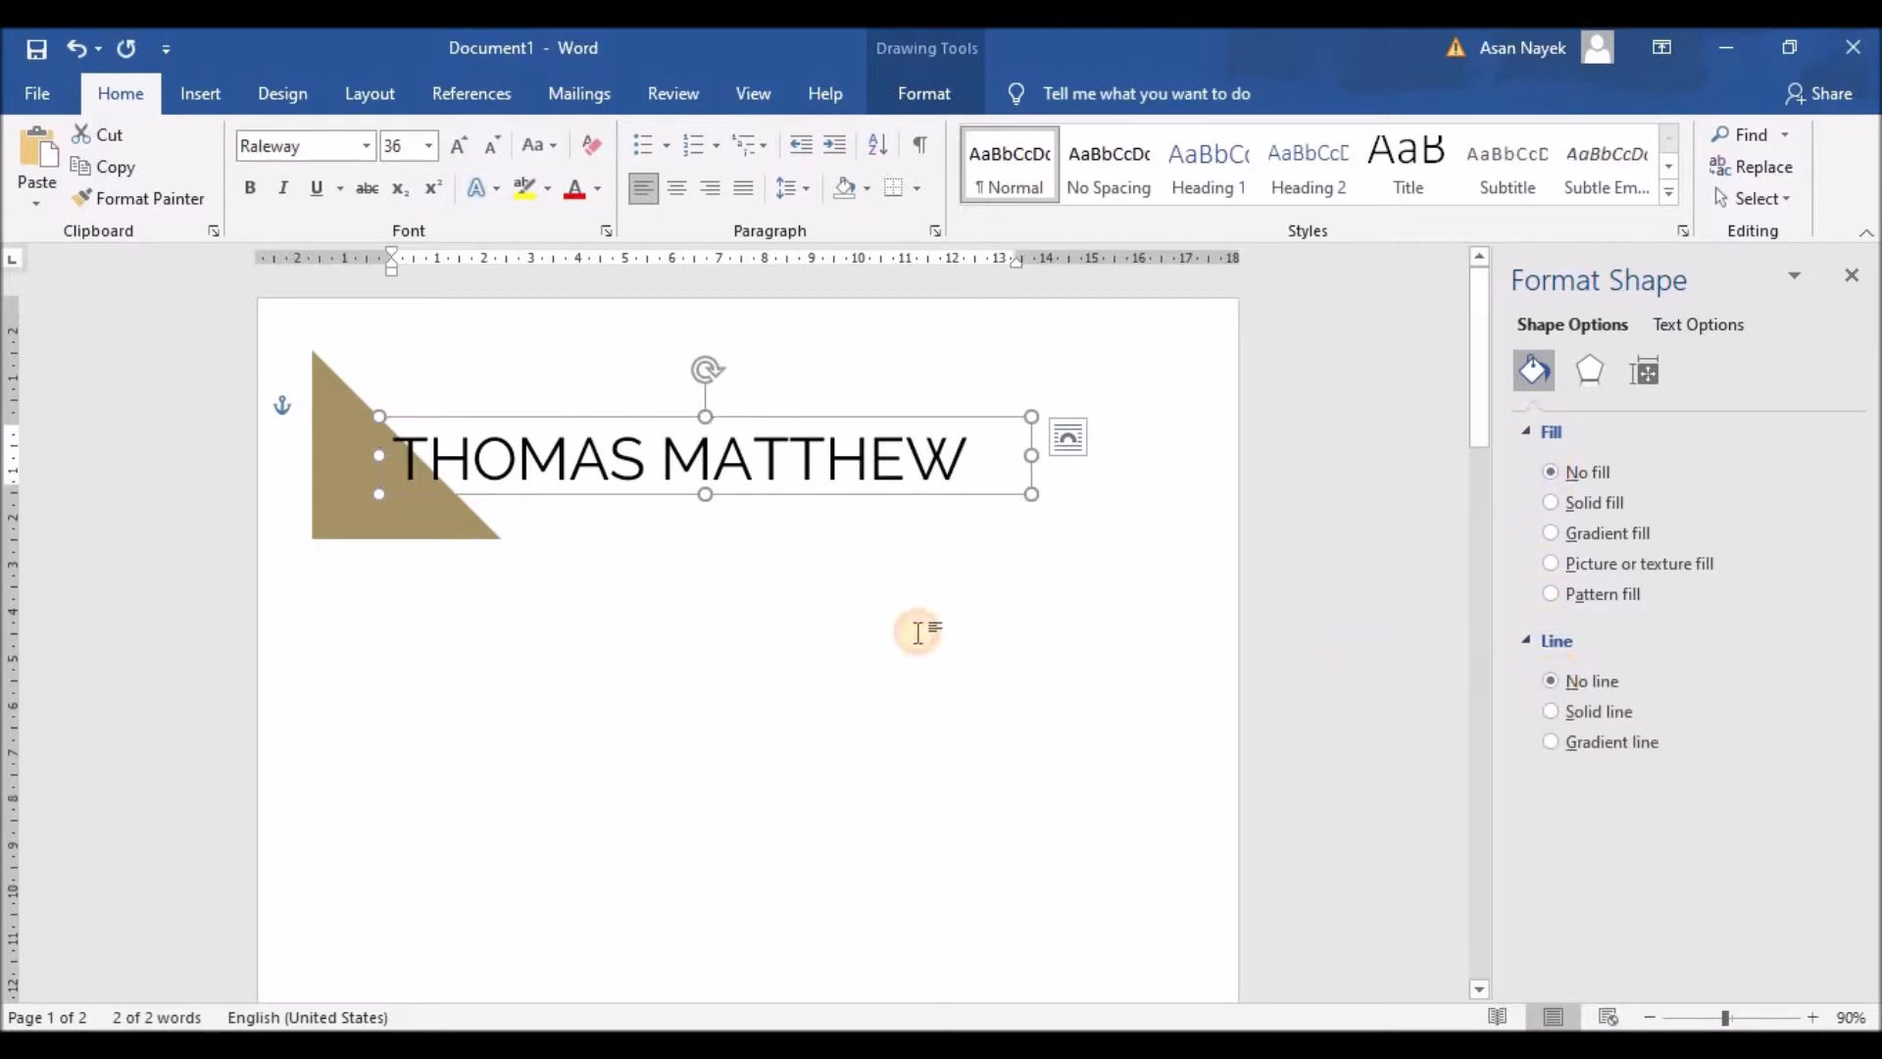
{"action": "left_click", "coordinate": [861, 621]}
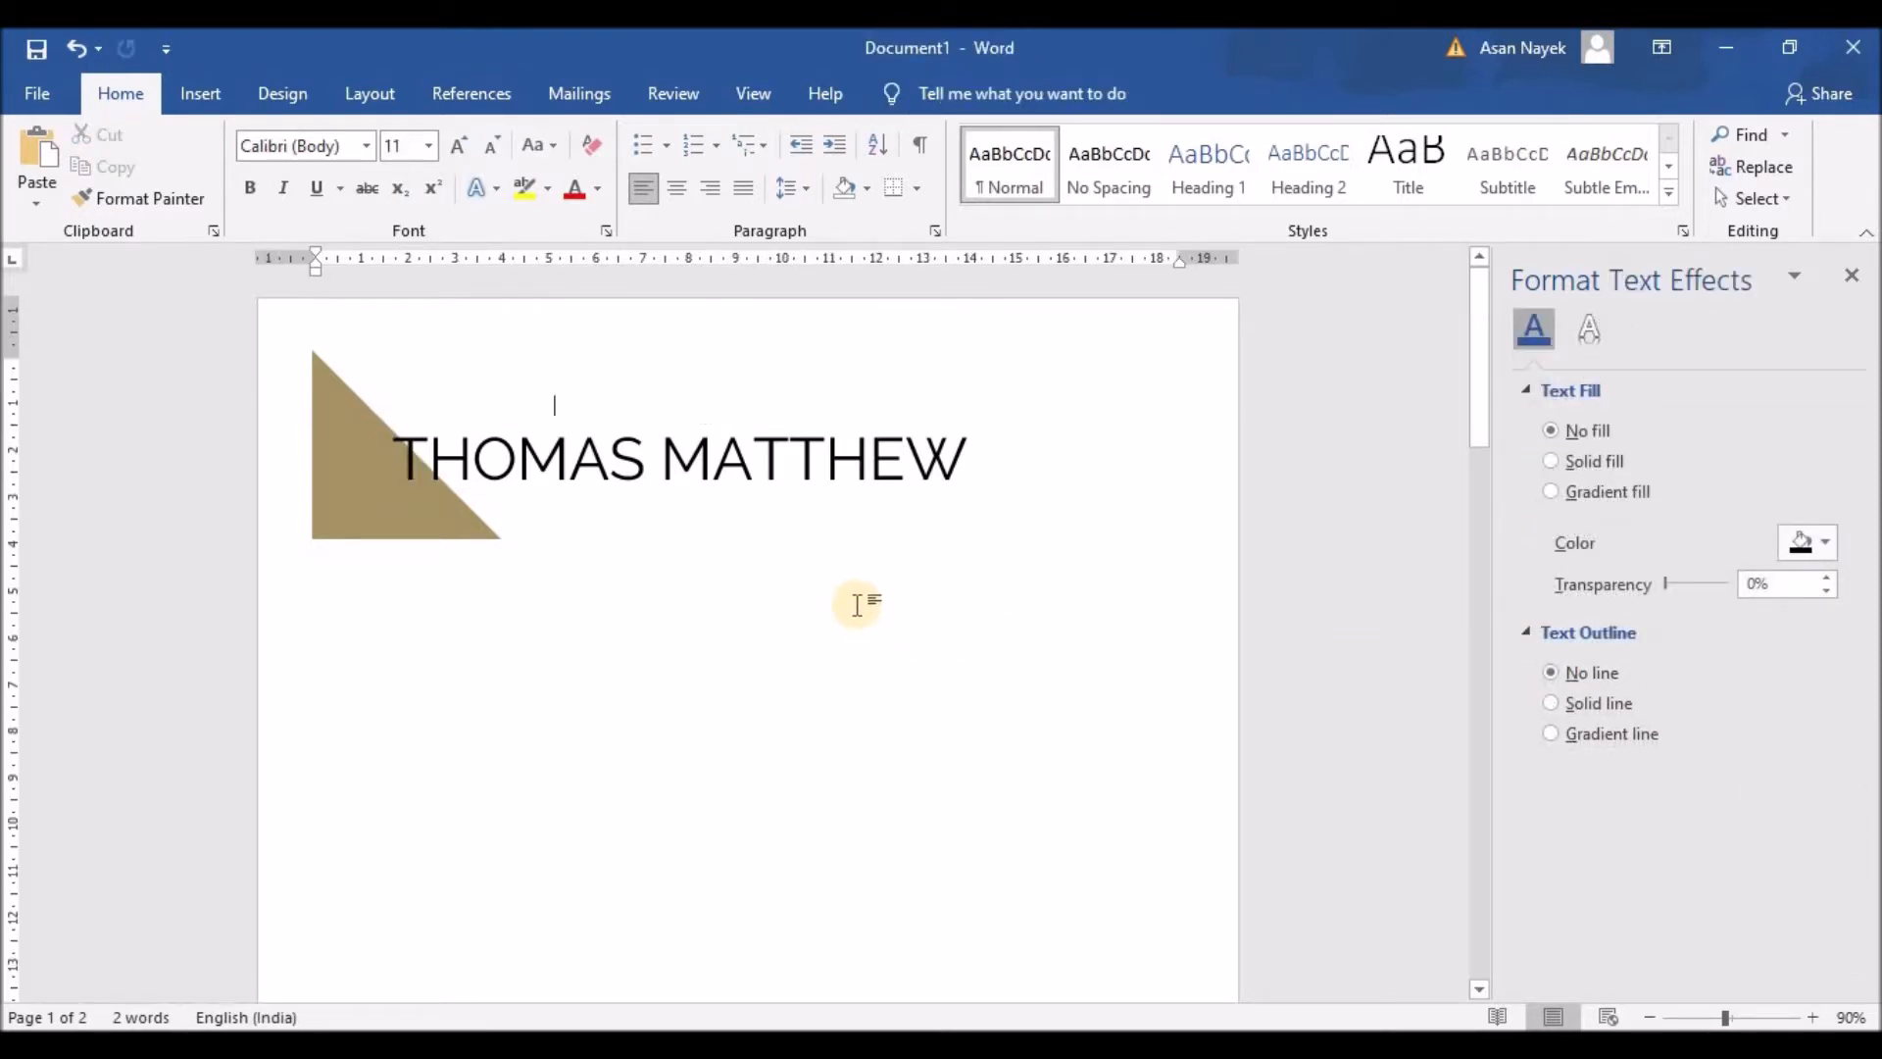
{"action": "left_click", "coordinate": [565, 459]}
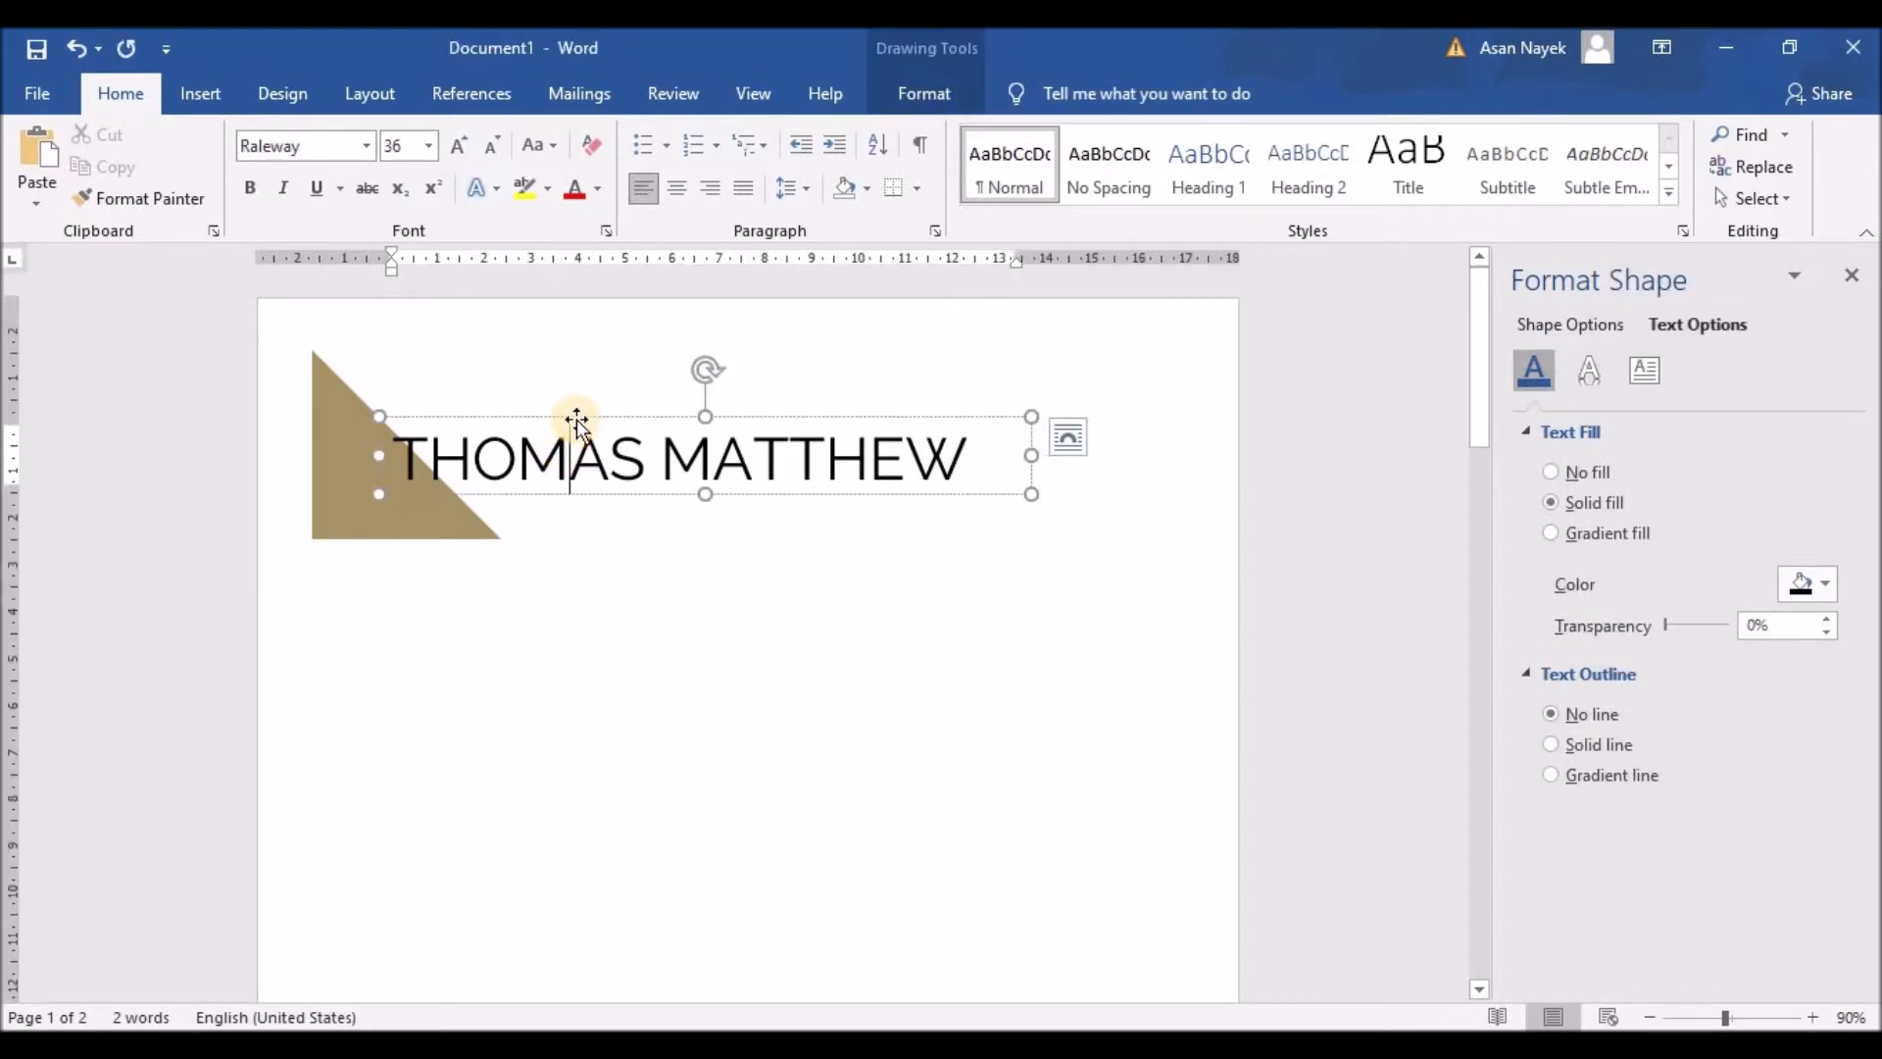
Step: Nudge the name box slightly left and widen the tan triangle slightly rightward
{"action": "left_click_drag", "start_coordinate": [576, 422], "coordinate": [559, 430]}
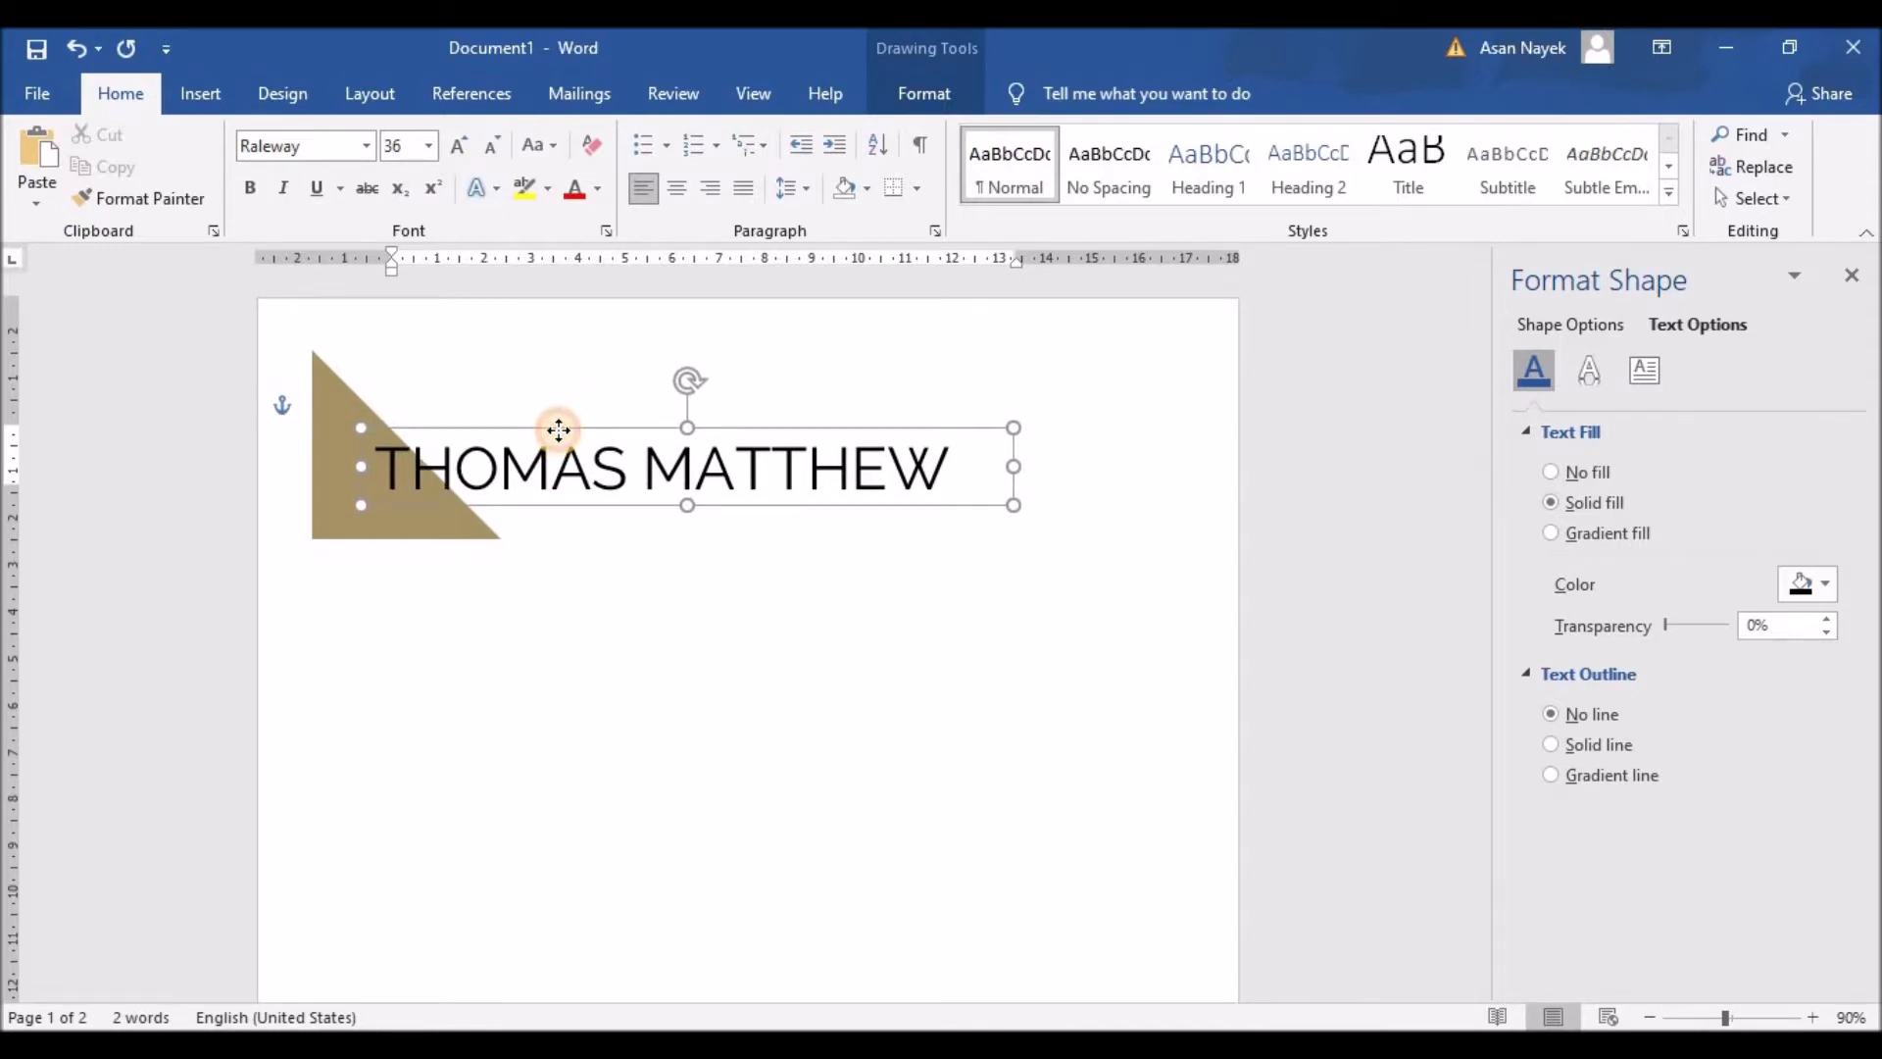
{"action": "left_click", "coordinate": [578, 616]}
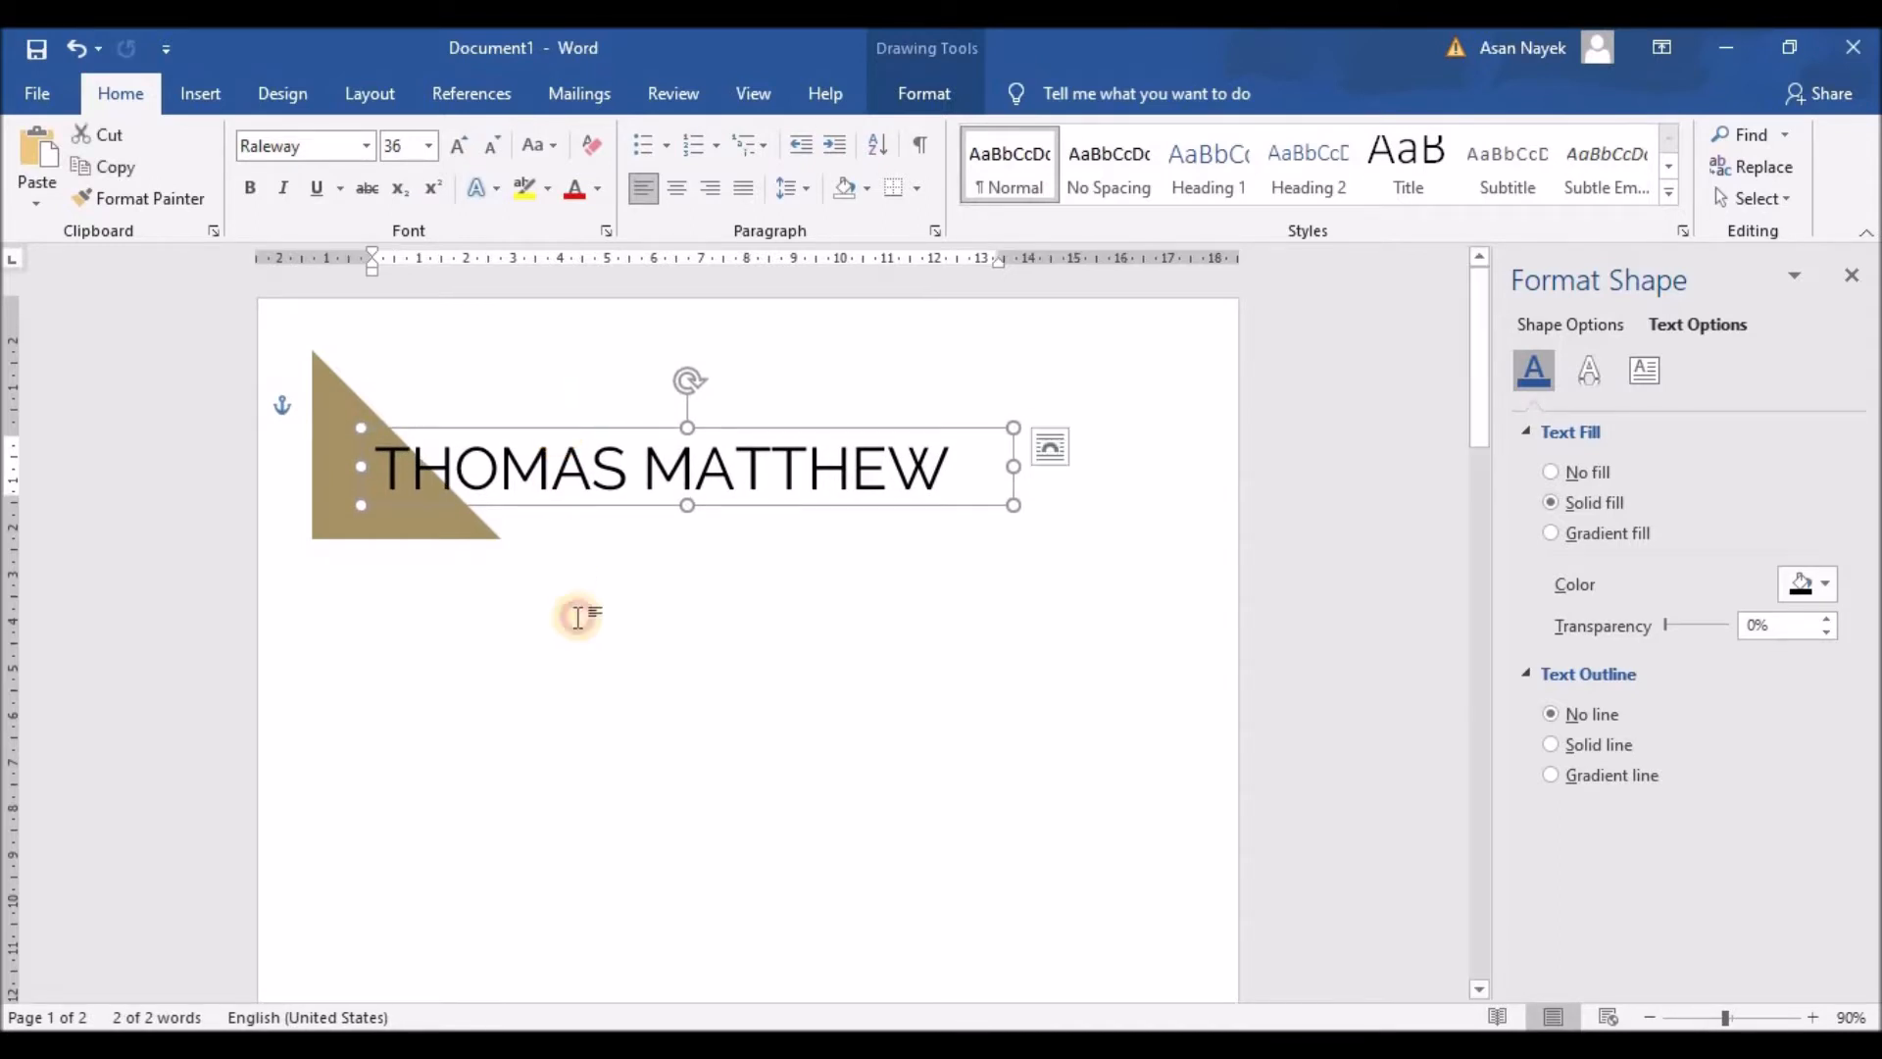
{"action": "left_click", "coordinate": [445, 525]}
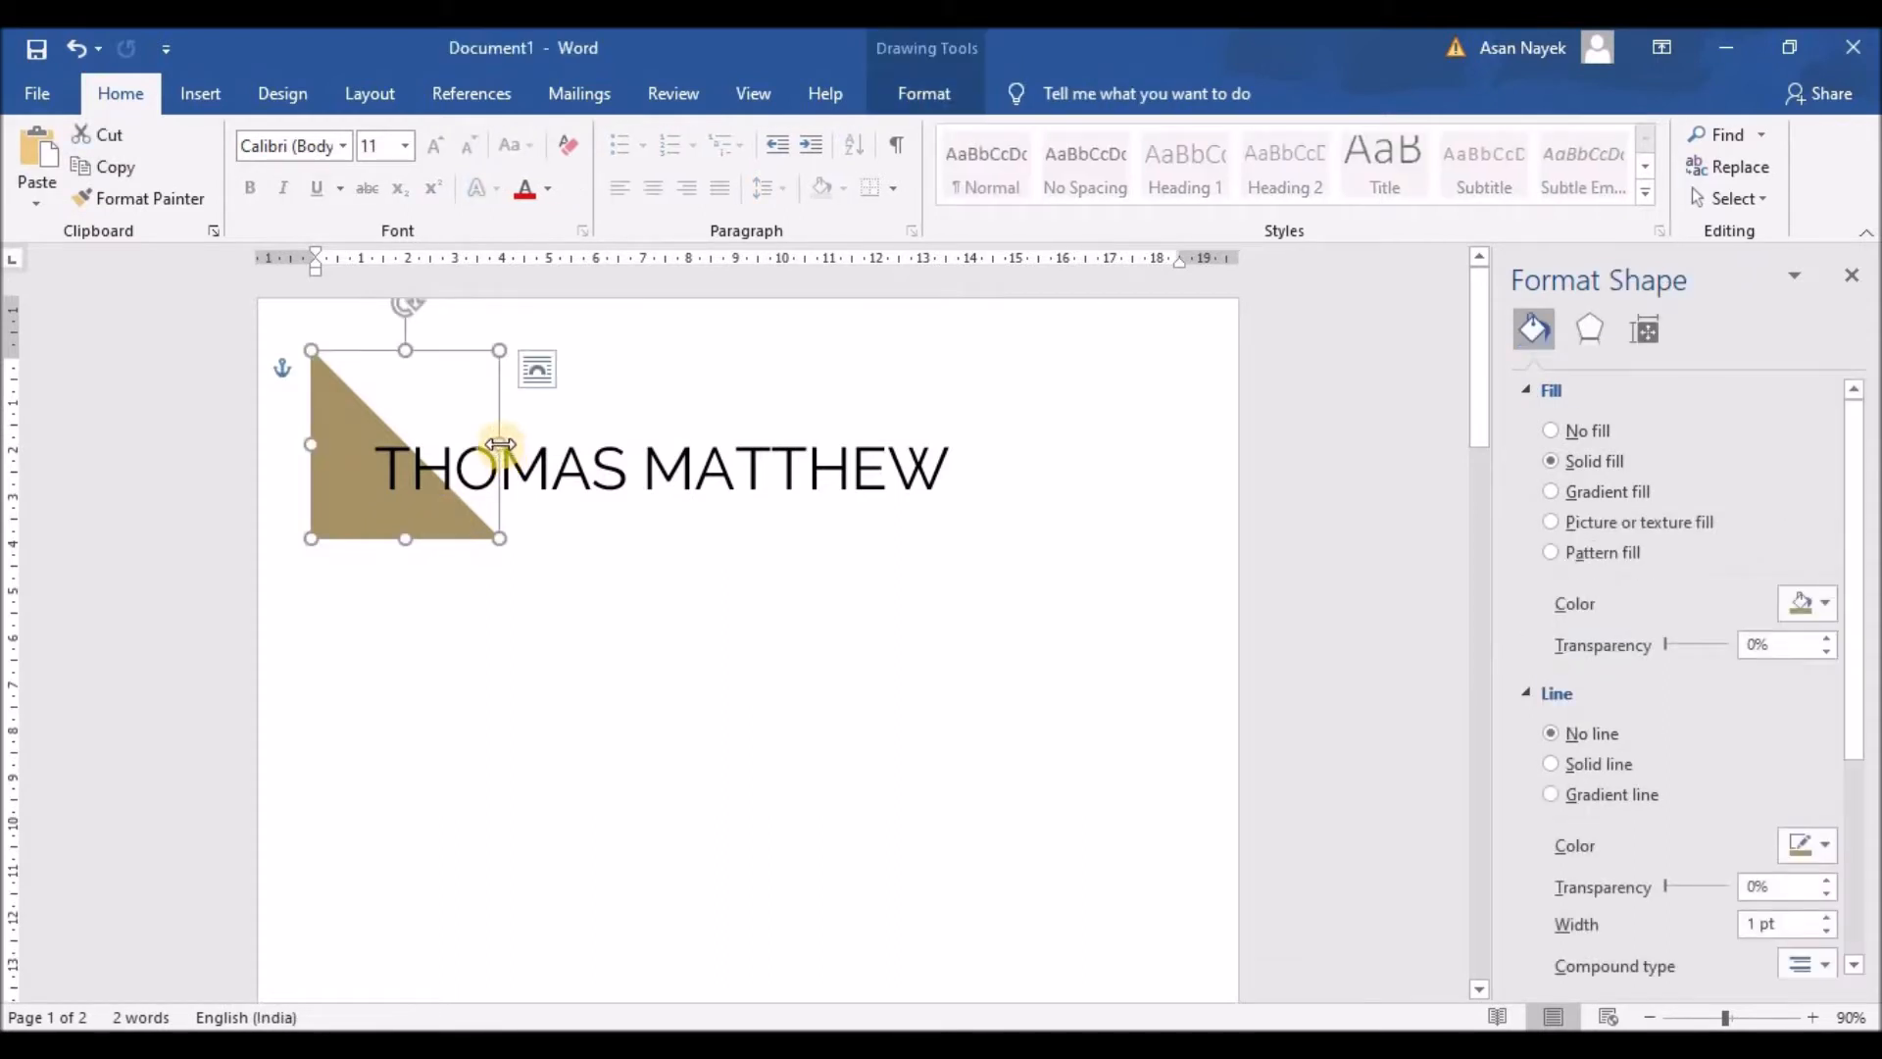
{"action": "left_click_drag", "start_coordinate": [500, 444], "coordinate": [506, 444]}
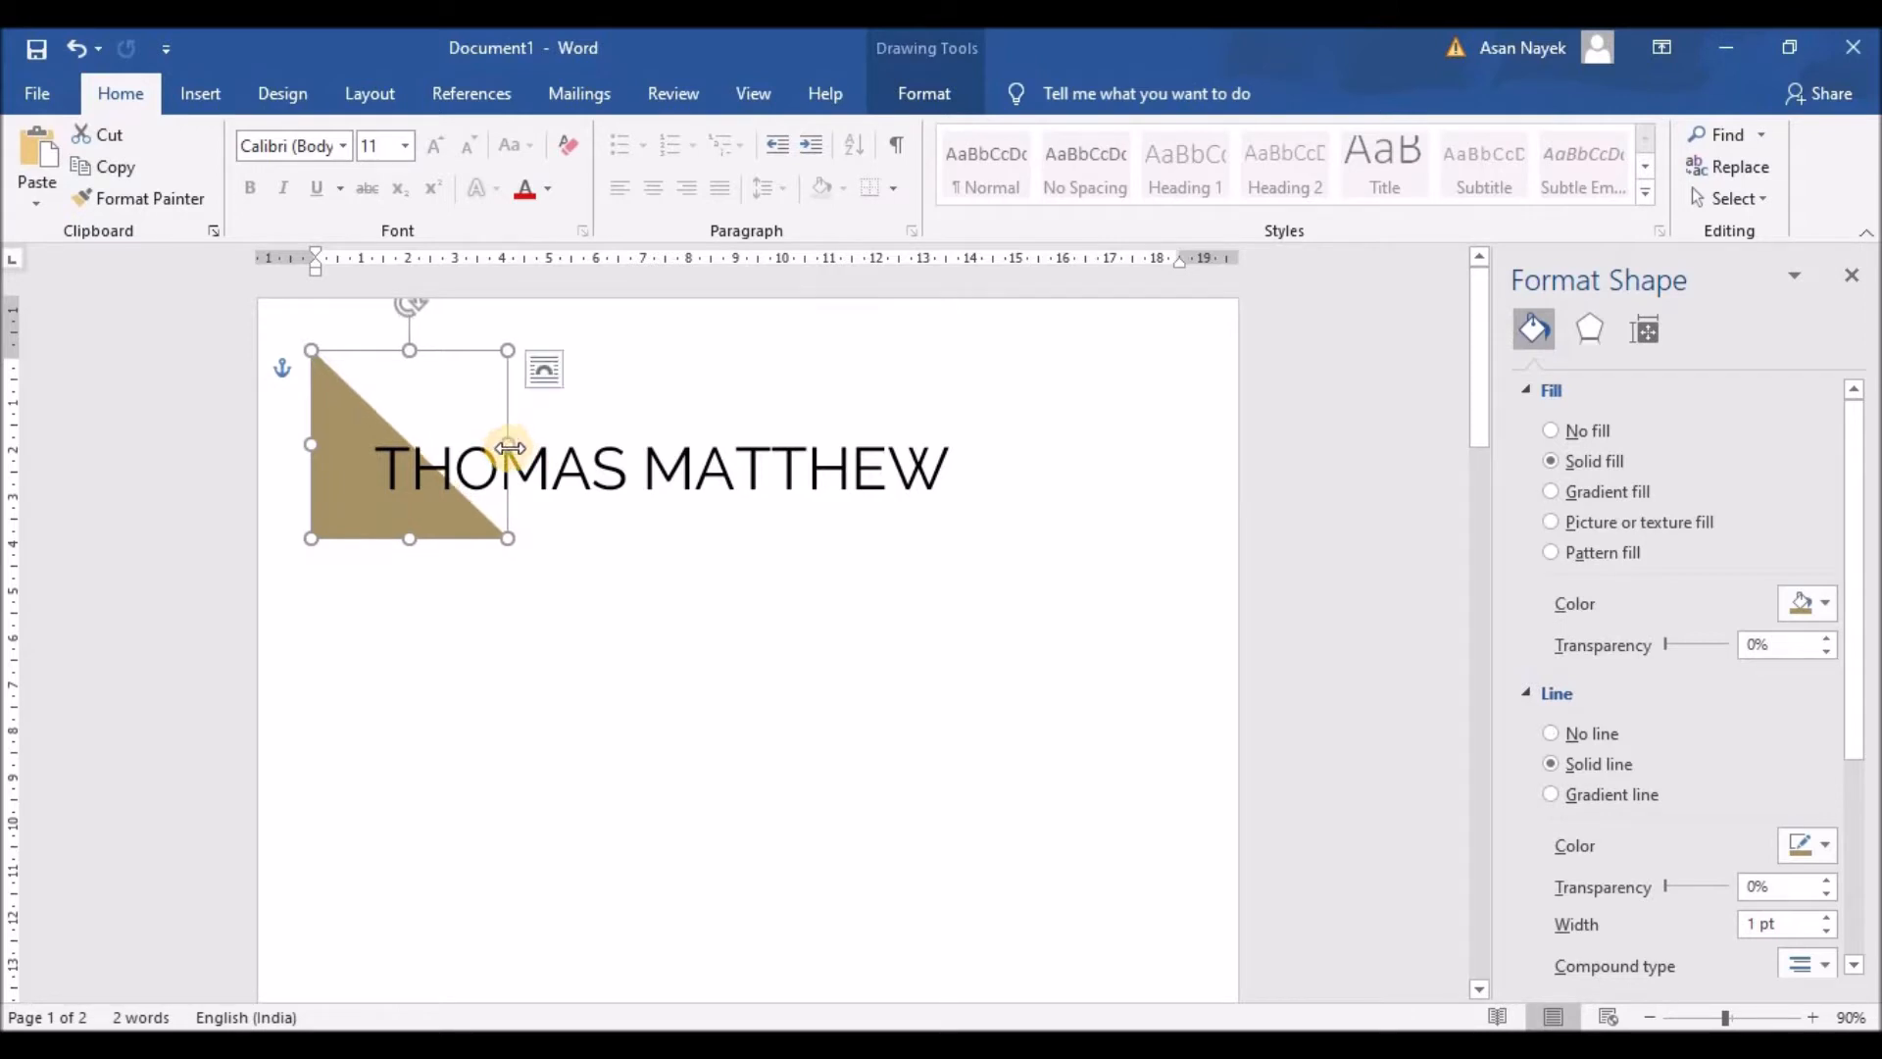
{"action": "left_click", "coordinate": [658, 568]}
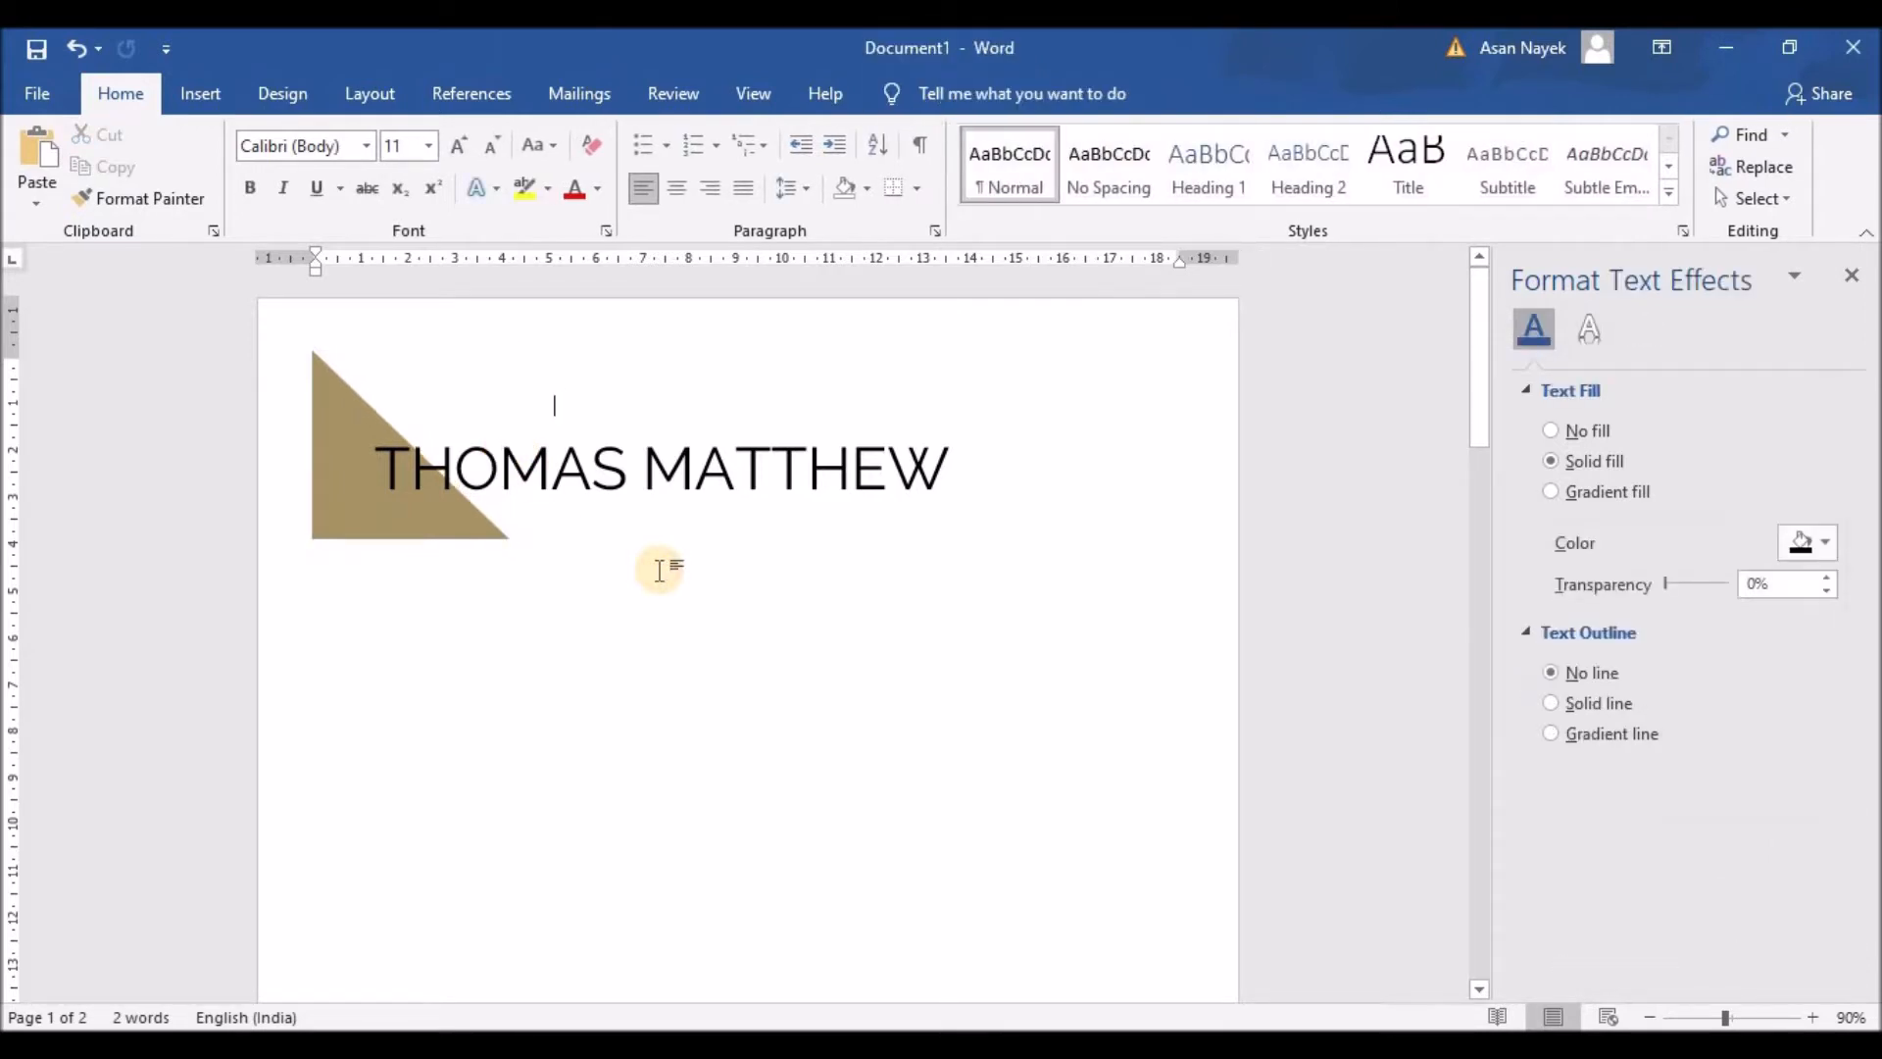
{"action": "left_click", "coordinate": [447, 510]}
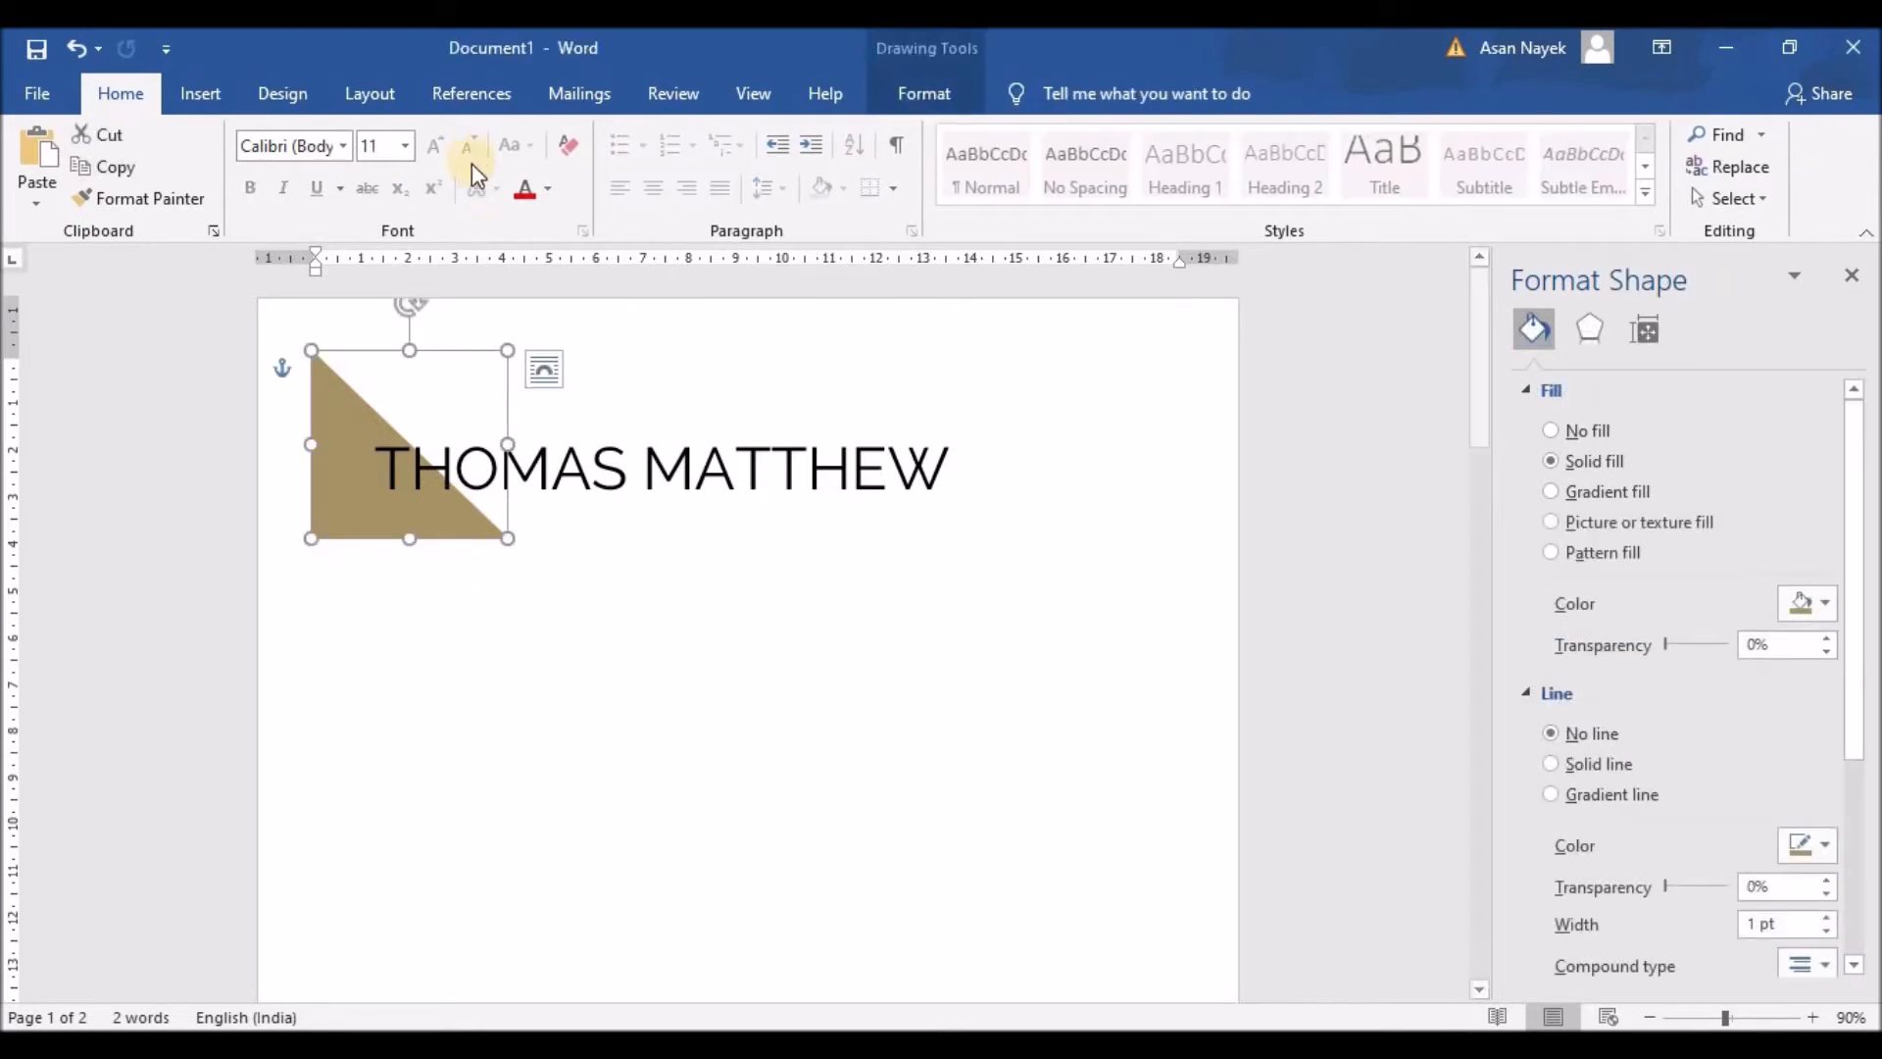
Step: Refill the triangle with a lighter tan at 40% transparency
{"action": "left_click", "coordinate": [284, 94]}
{"action": "left_click", "coordinate": [201, 95]}
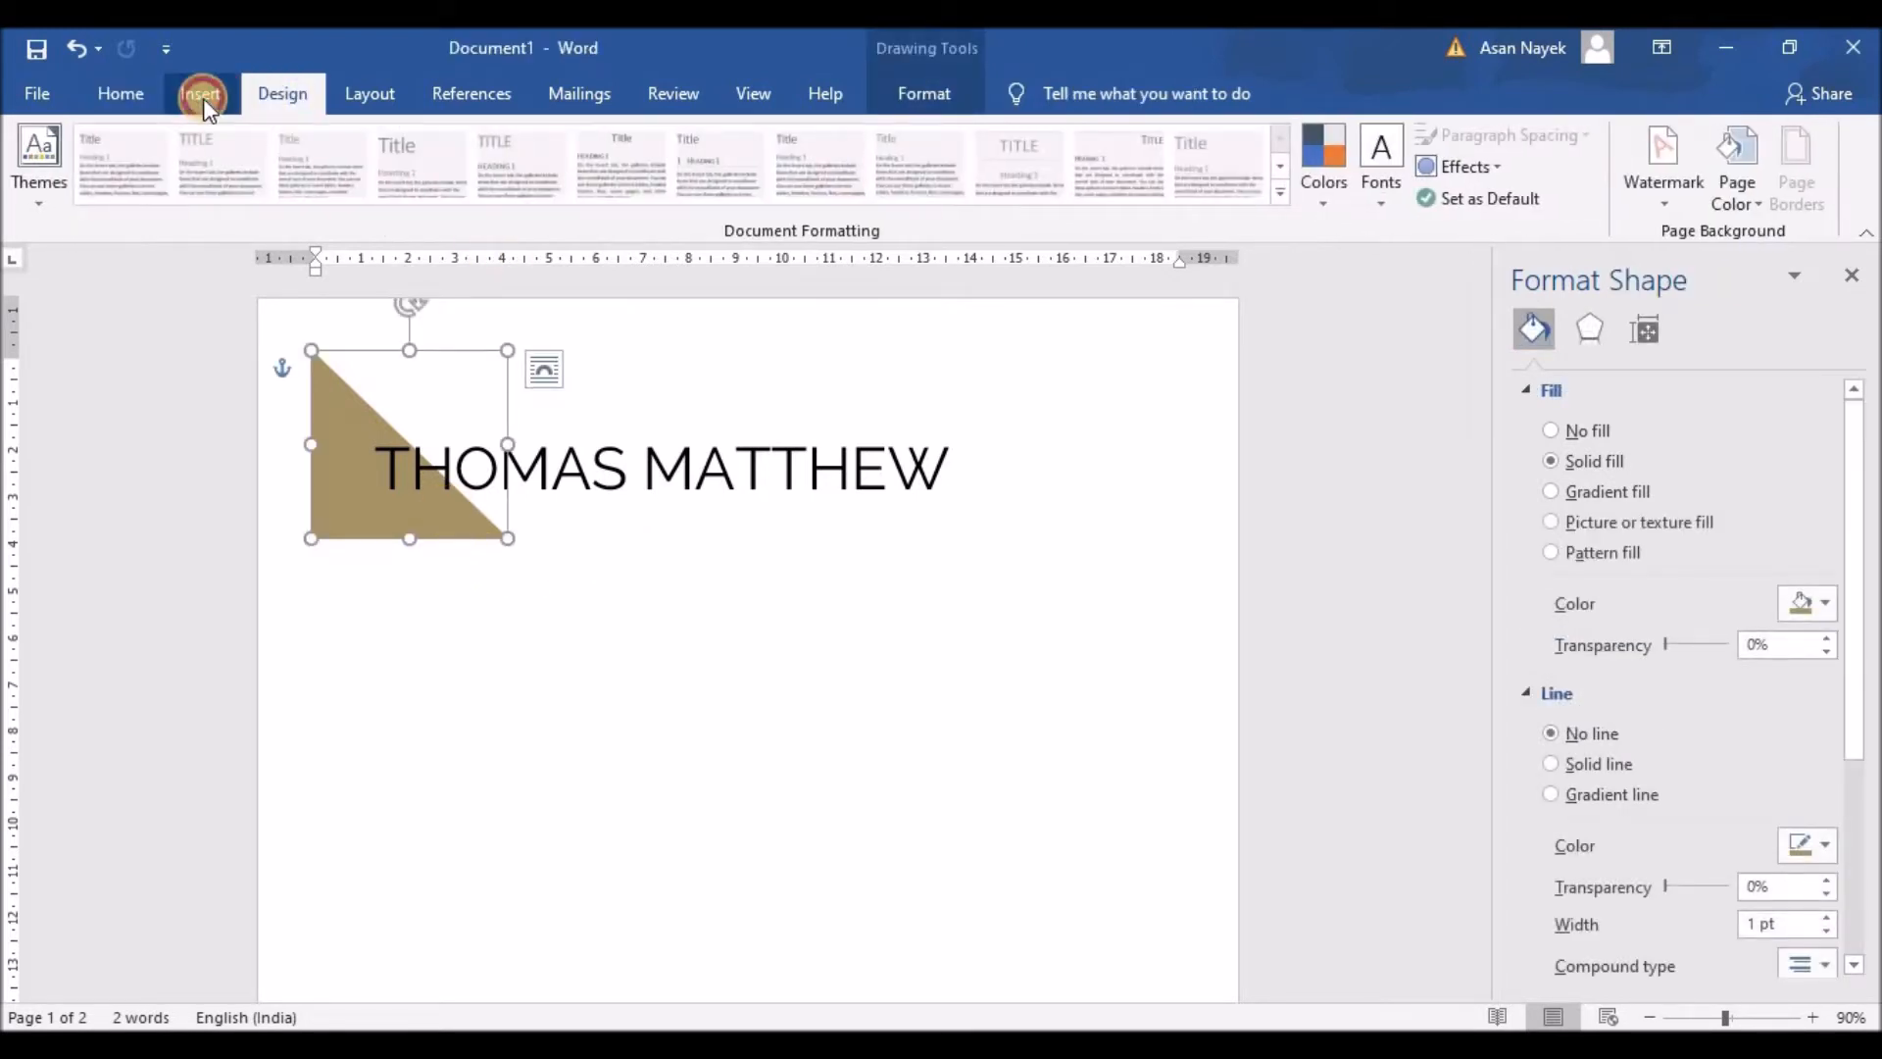
{"action": "left_click", "coordinate": [916, 94]}
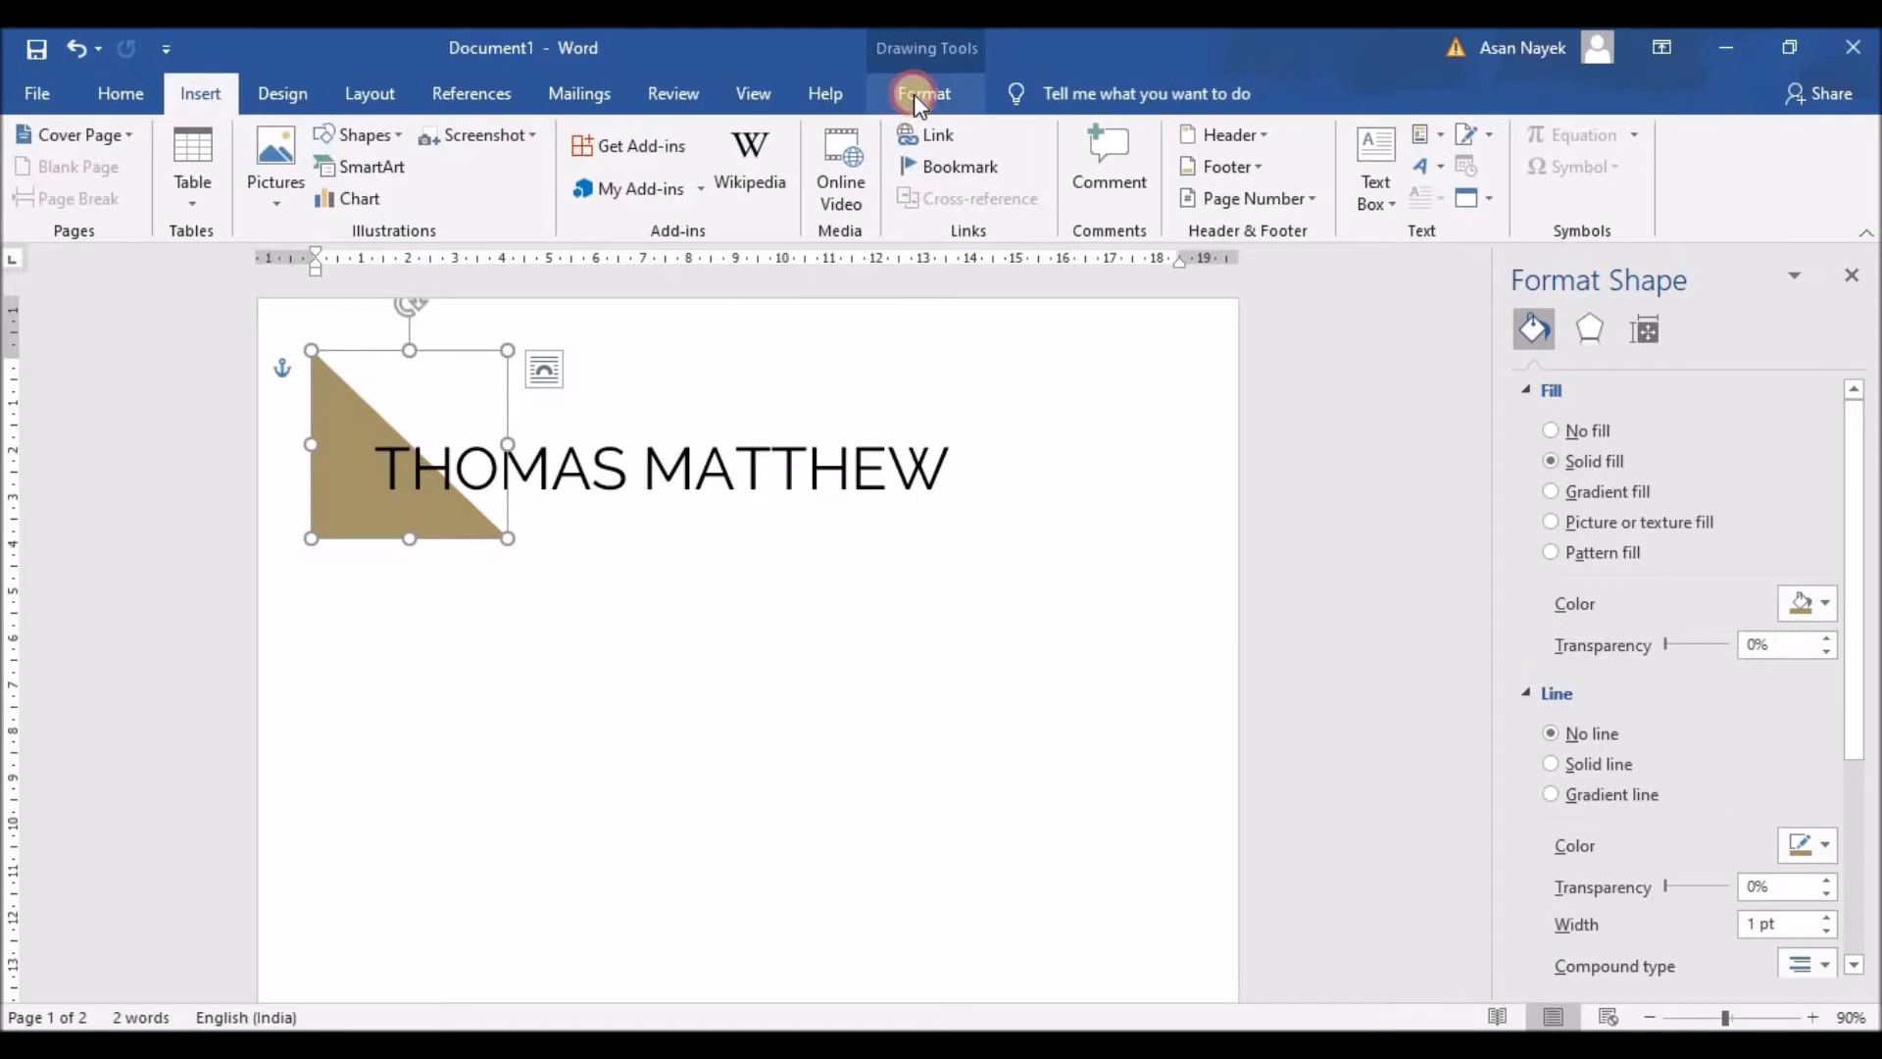
{"action": "left_click", "coordinate": [644, 135]}
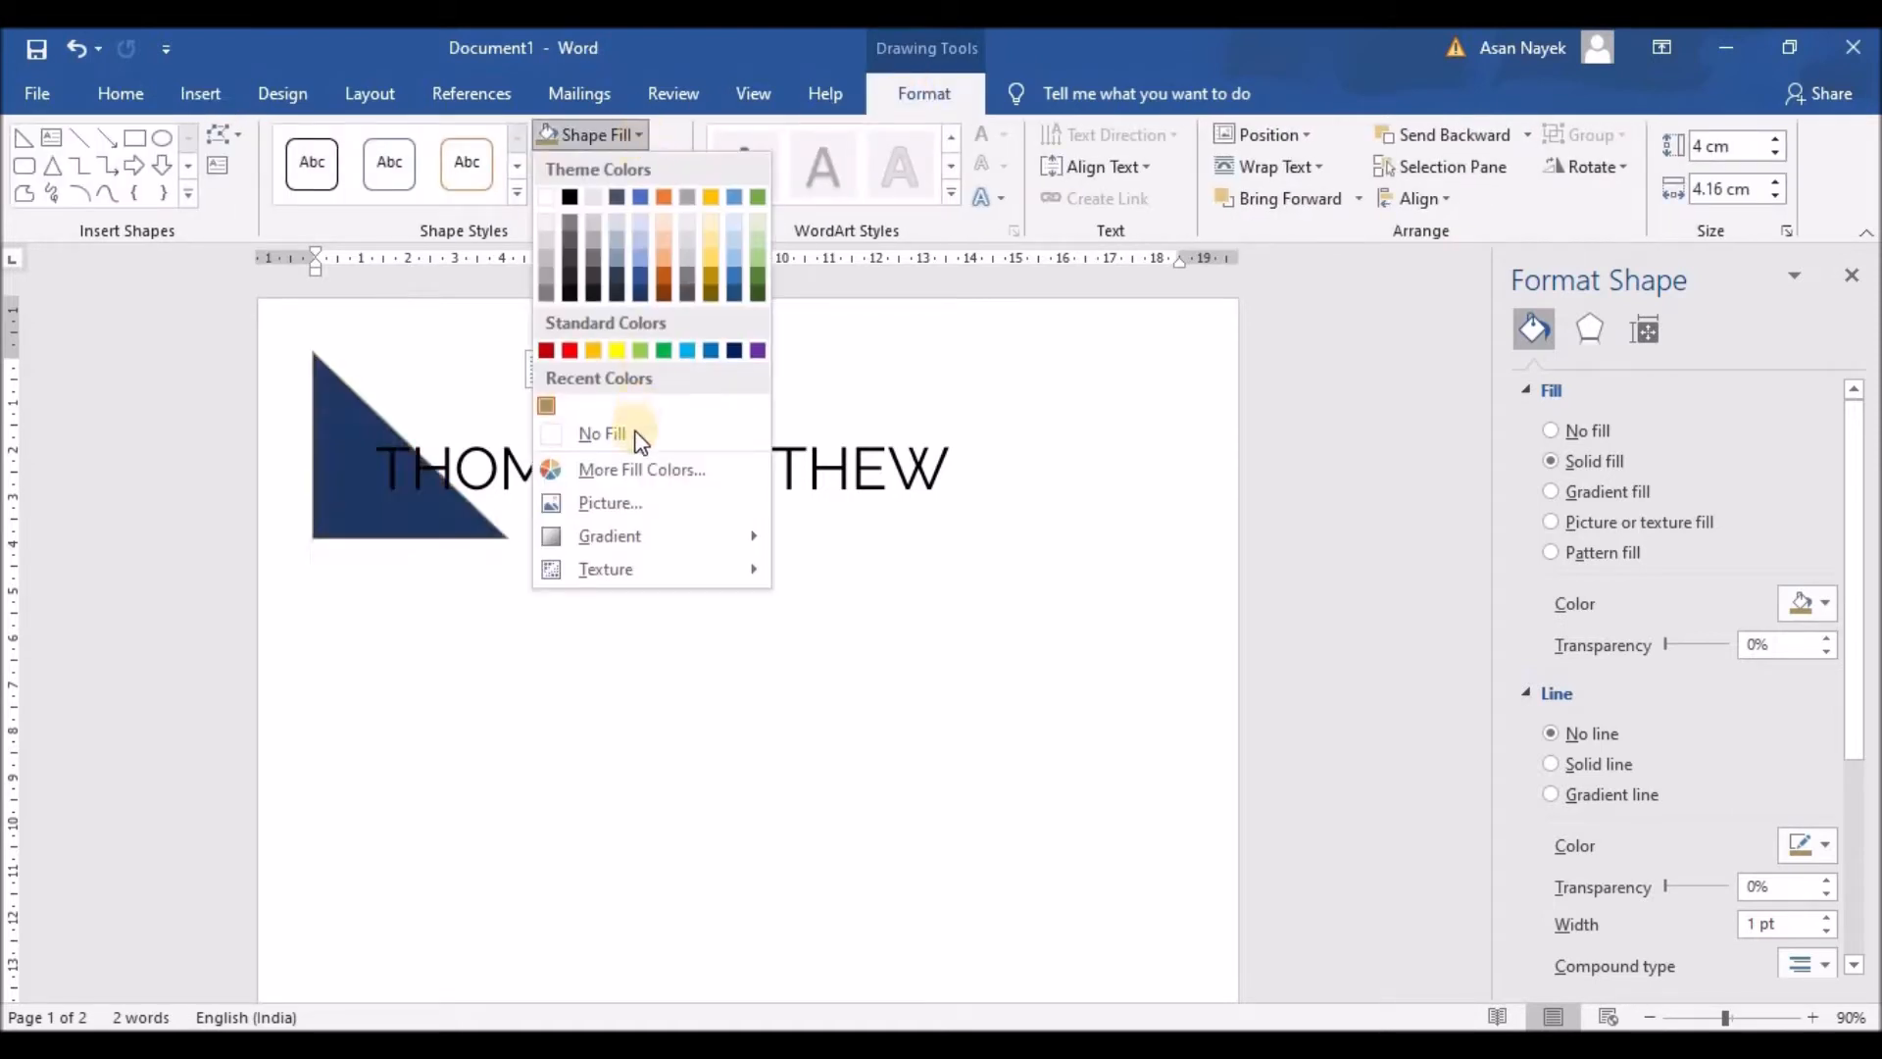
{"action": "left_click", "coordinate": [635, 474]}
{"action": "mouse_move", "coordinate": [768, 486]}
{"action": "left_mouse_down"}
{"action": "mouse_move", "coordinate": [750, 457]}
{"action": "mouse_move", "coordinate": [765, 469]}
{"action": "left_mouse_up"}
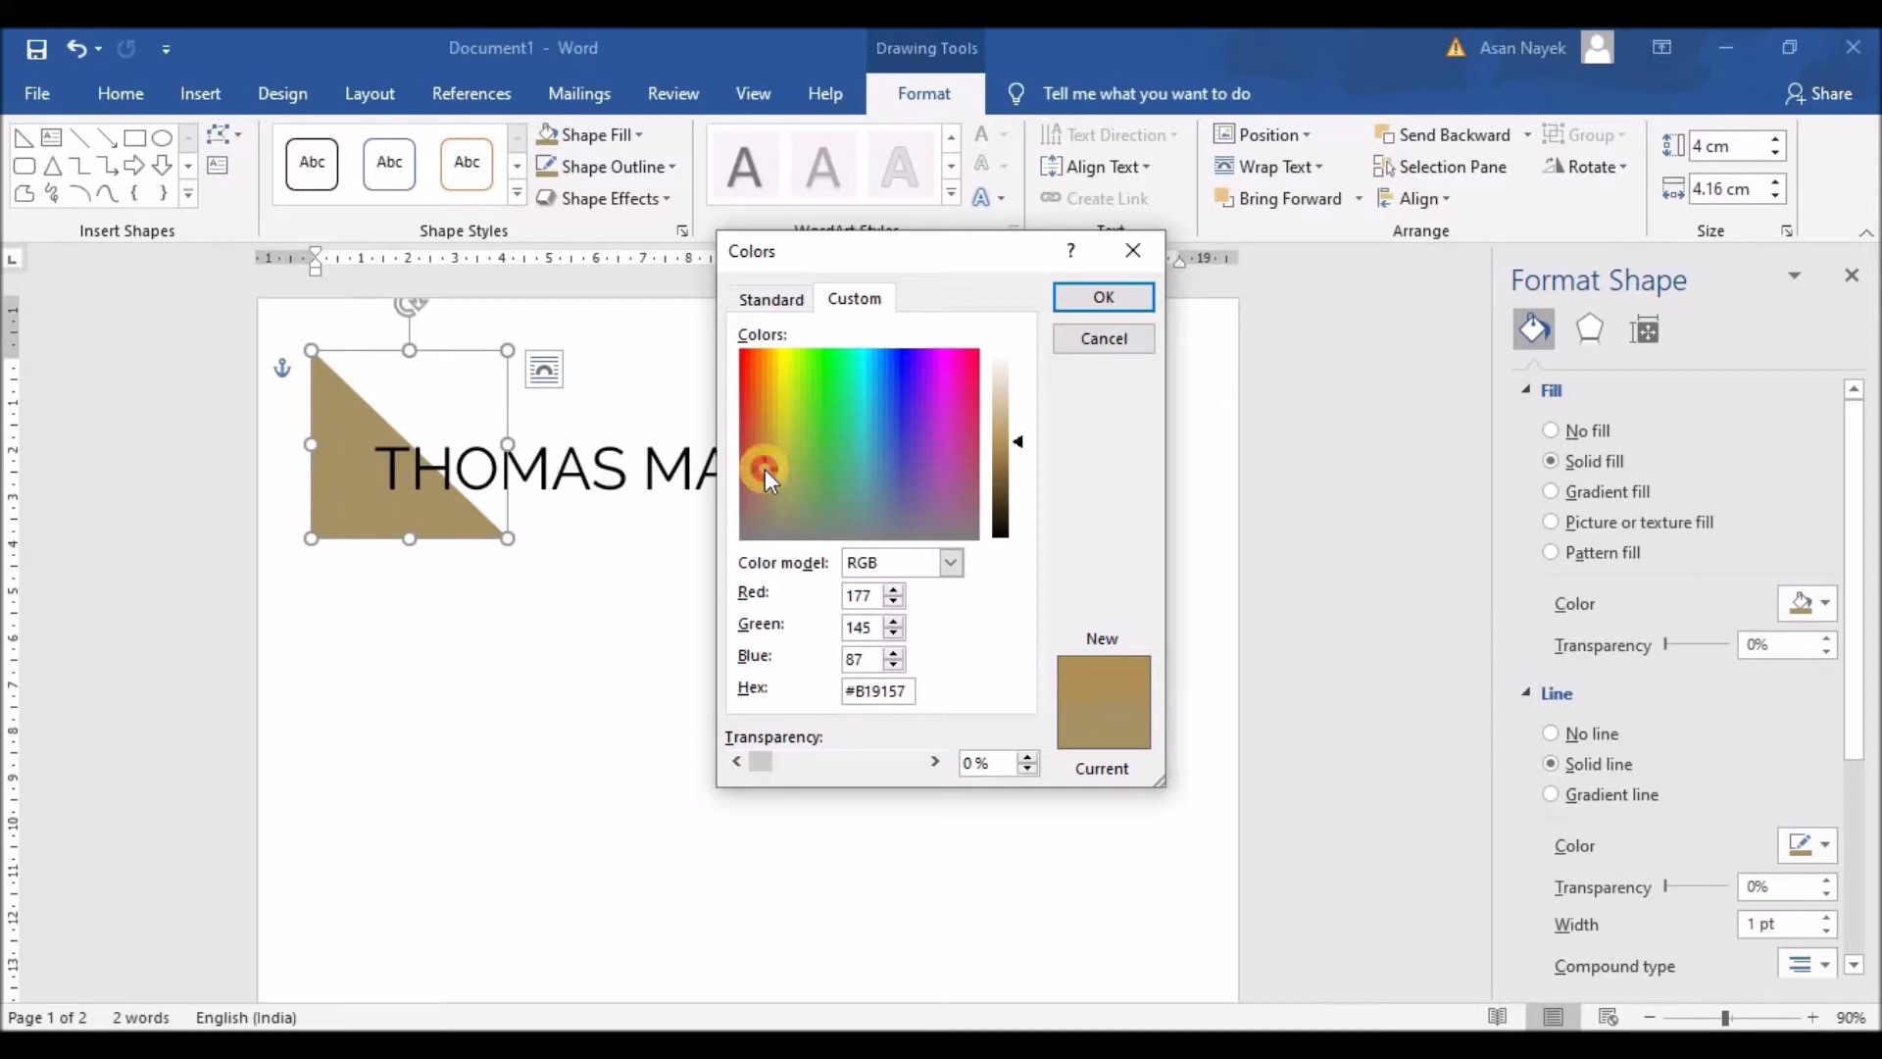
{"action": "left_click_drag", "start_coordinate": [888, 689], "coordinate": [847, 691]}
{"action": "key", "text": "ctrl+c"}
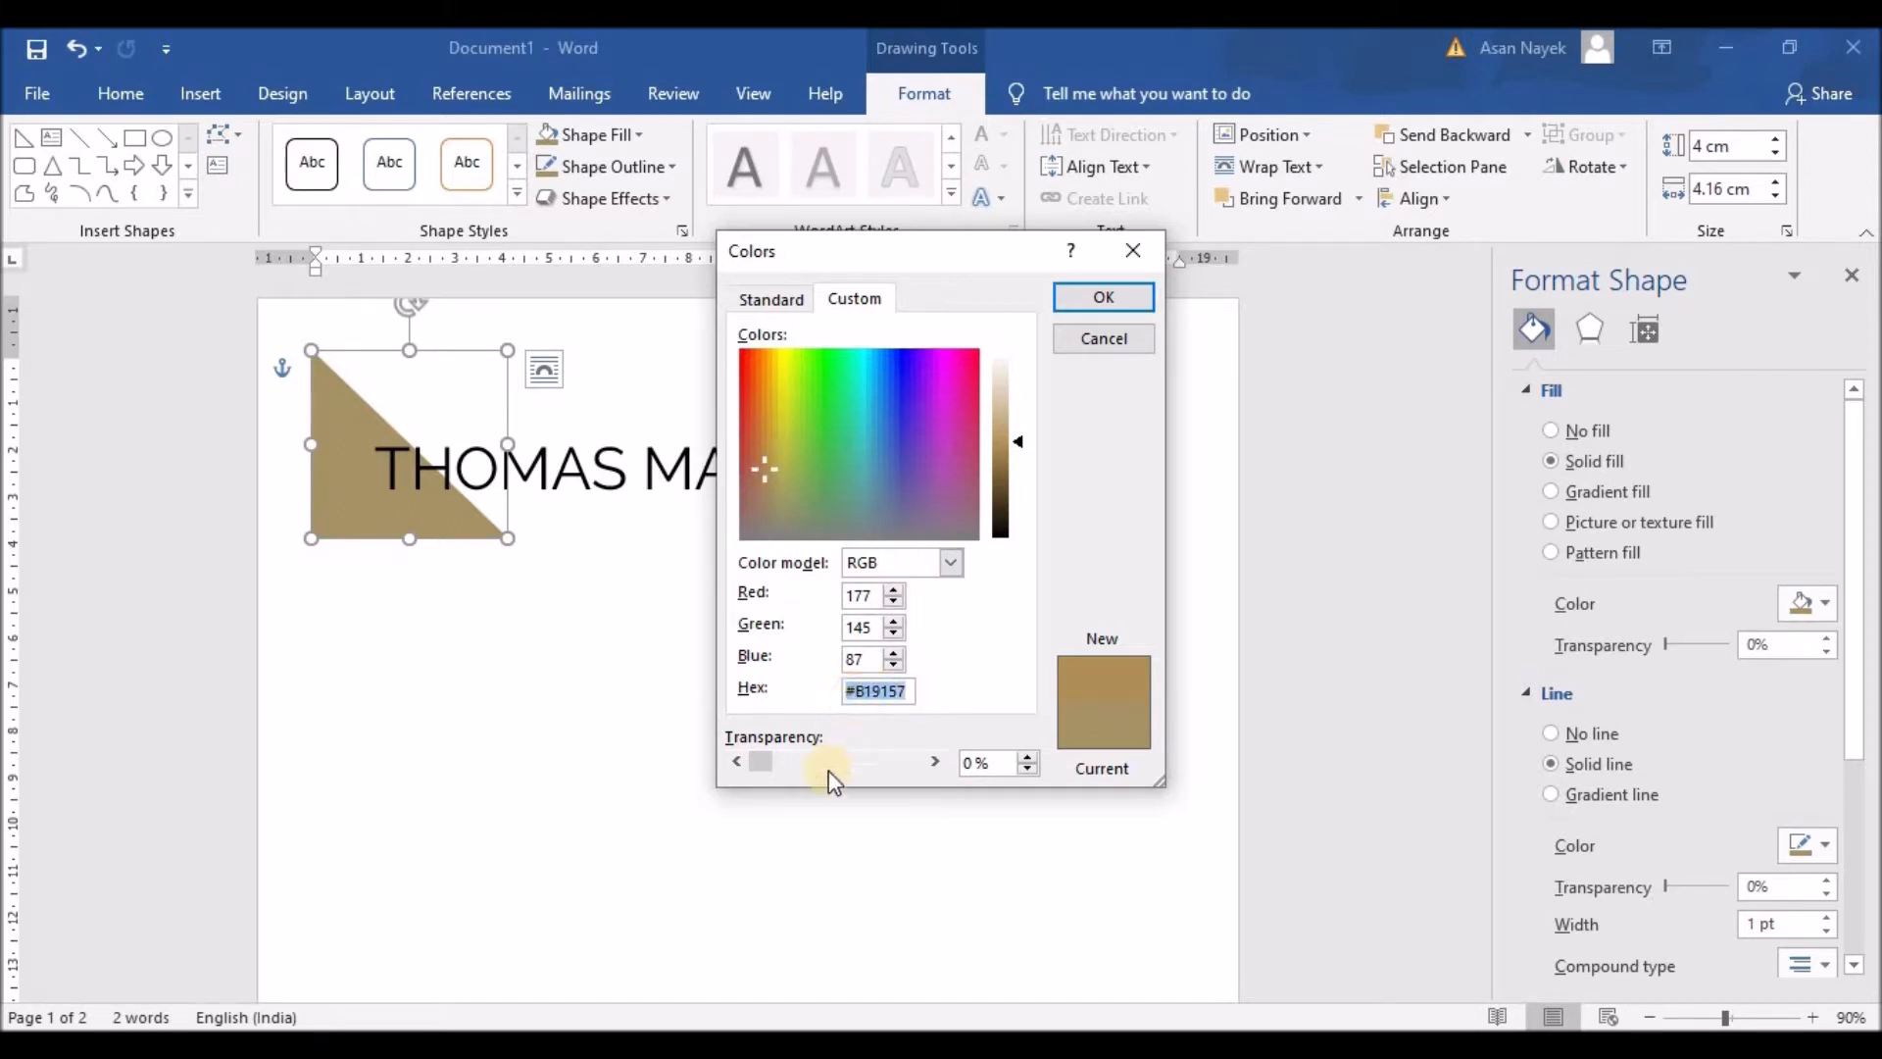
{"action": "left_click", "coordinate": [1028, 752]}
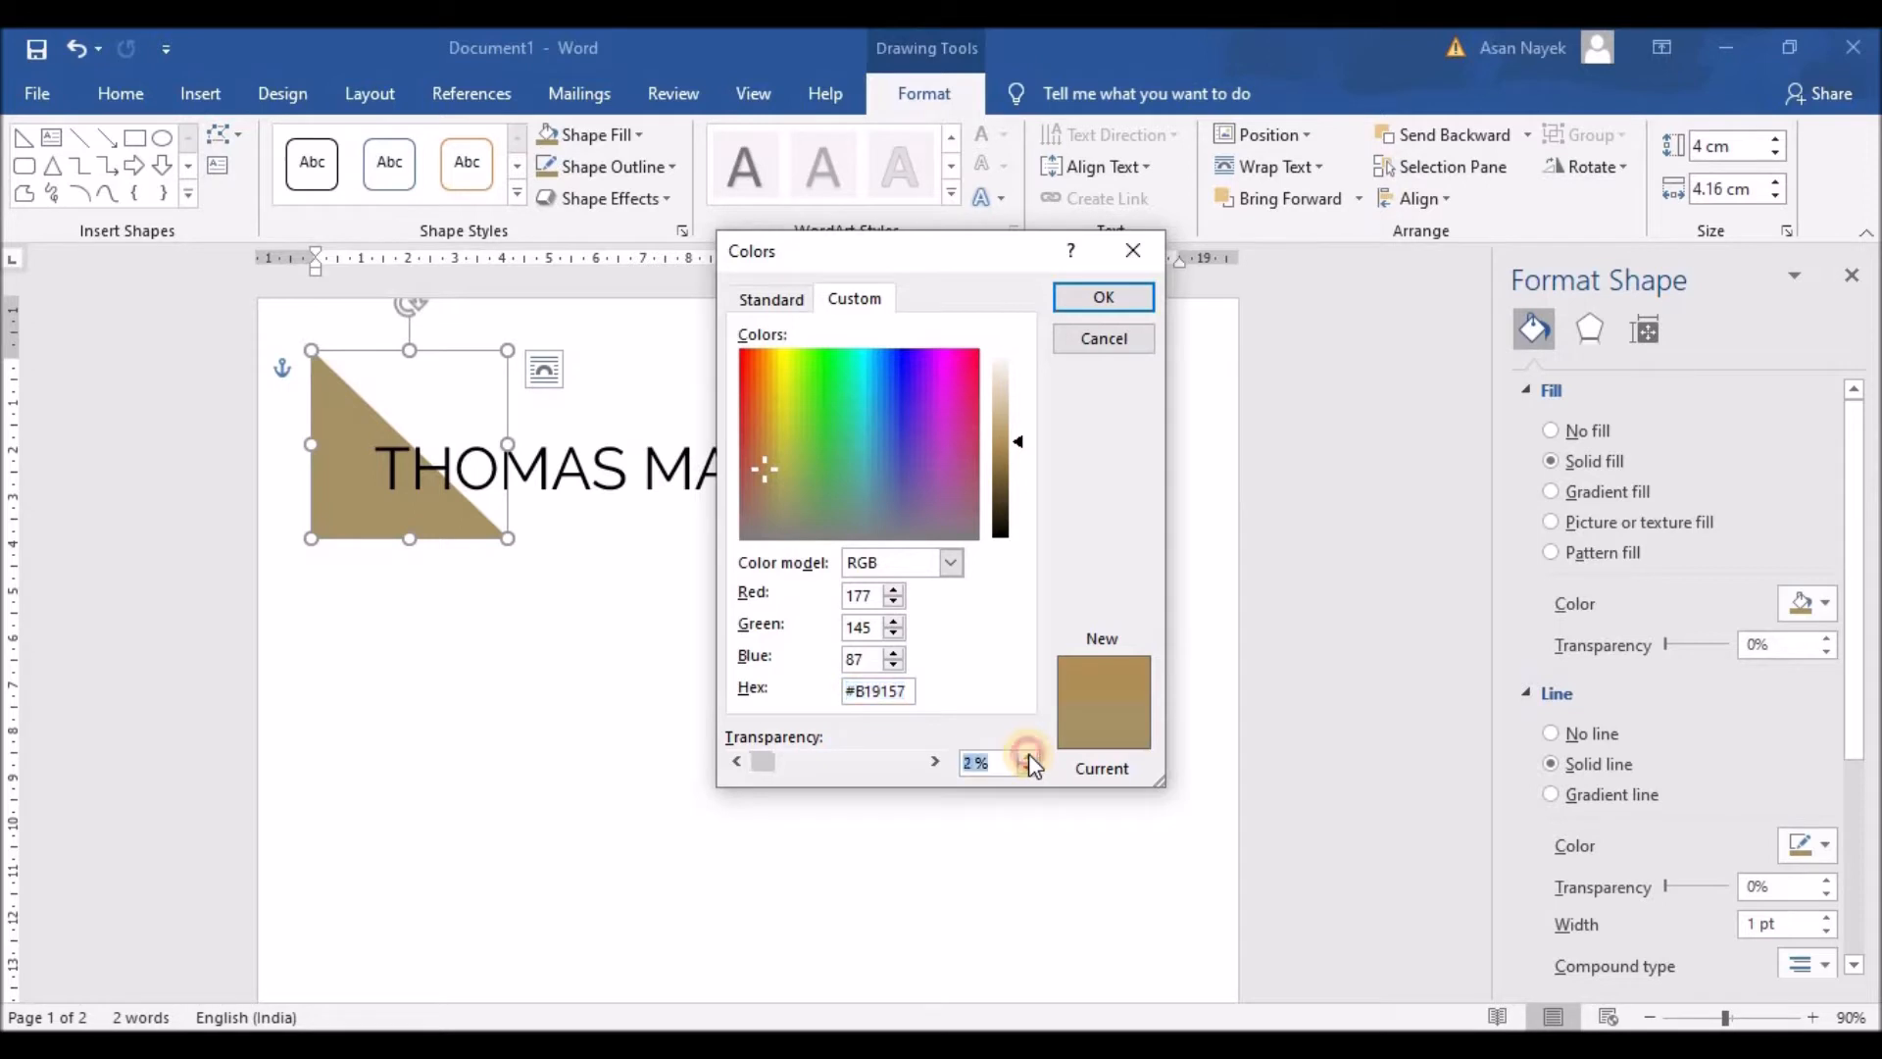
{"action": "left_click", "coordinate": [1027, 753]}
{"action": "left_click", "coordinate": [1087, 299]}
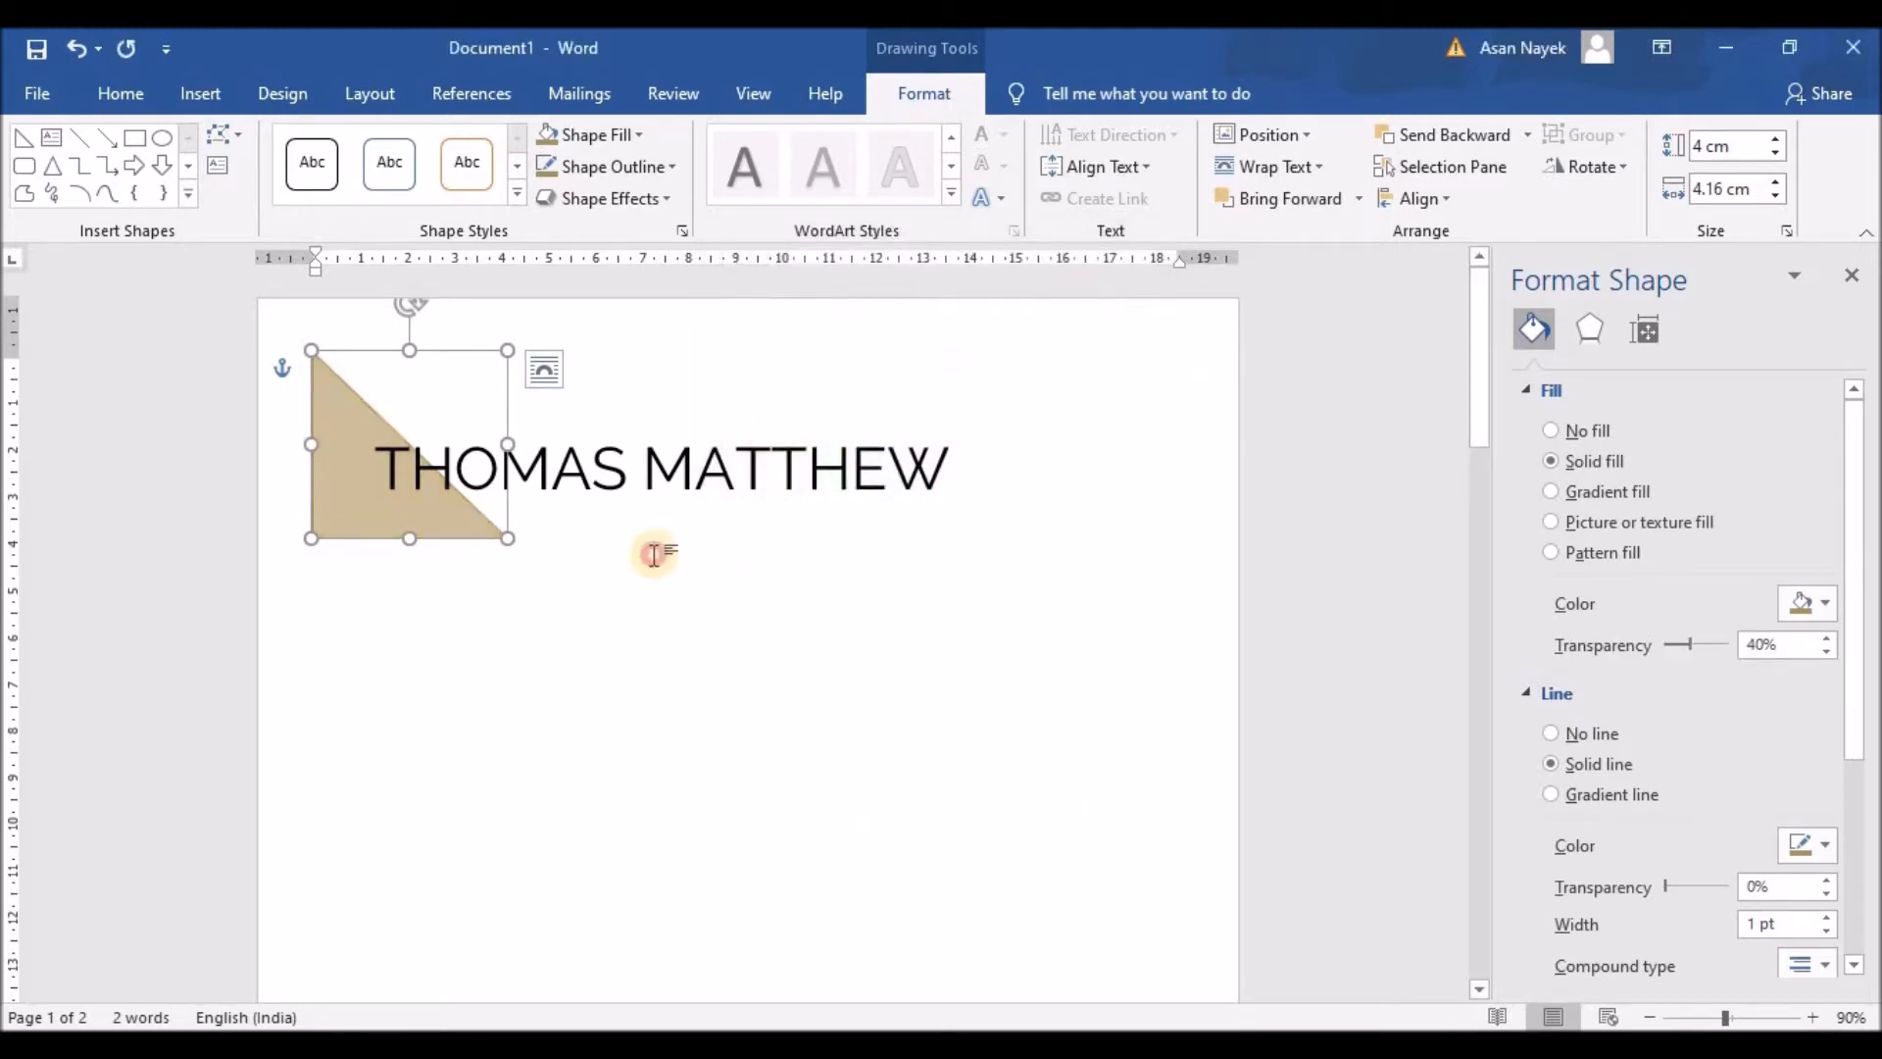
{"action": "left_click", "coordinate": [490, 567]}
{"action": "left_click", "coordinate": [455, 525]}
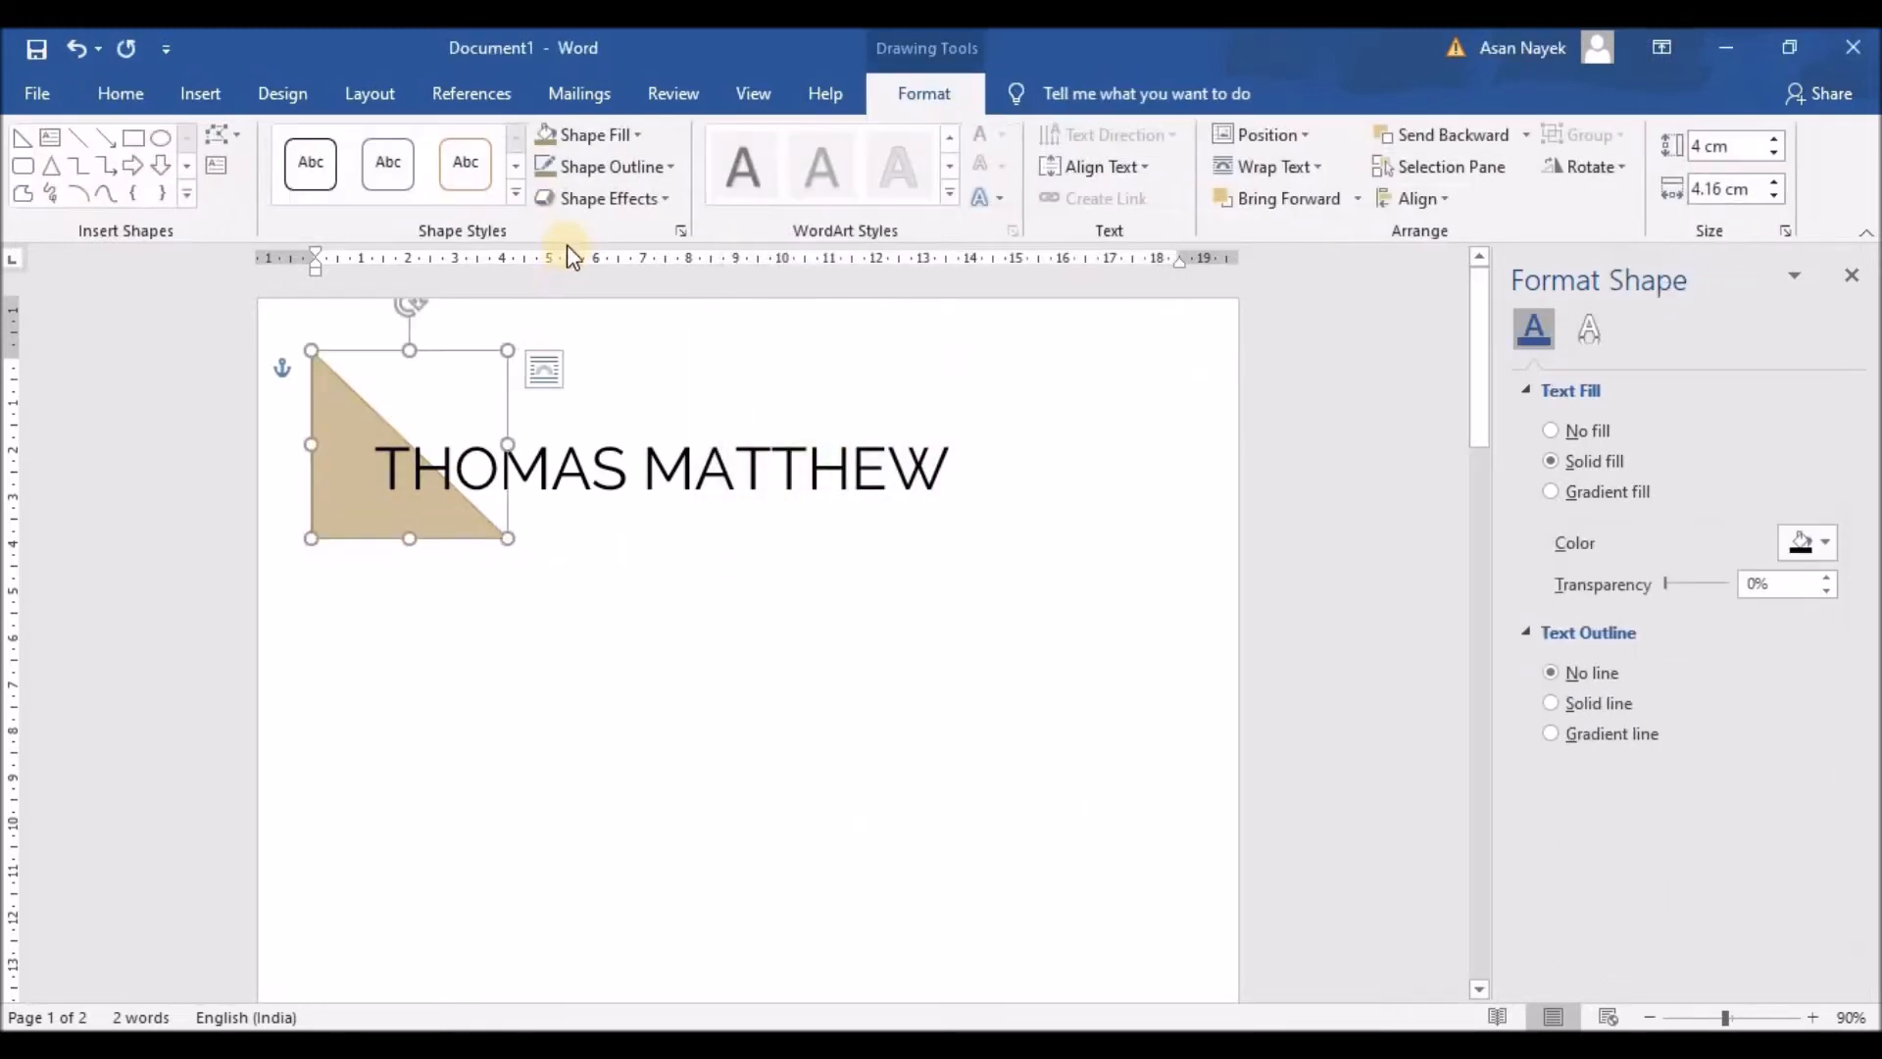
Step: Set the triangle's outline to tan #B19157 at 40% transparency
{"action": "left_click", "coordinate": [596, 167]}
{"action": "left_click", "coordinate": [609, 503]}
{"action": "left_click_drag", "start_coordinate": [910, 690], "coordinate": [801, 692]}
{"action": "key", "text": "ctrl+v"}
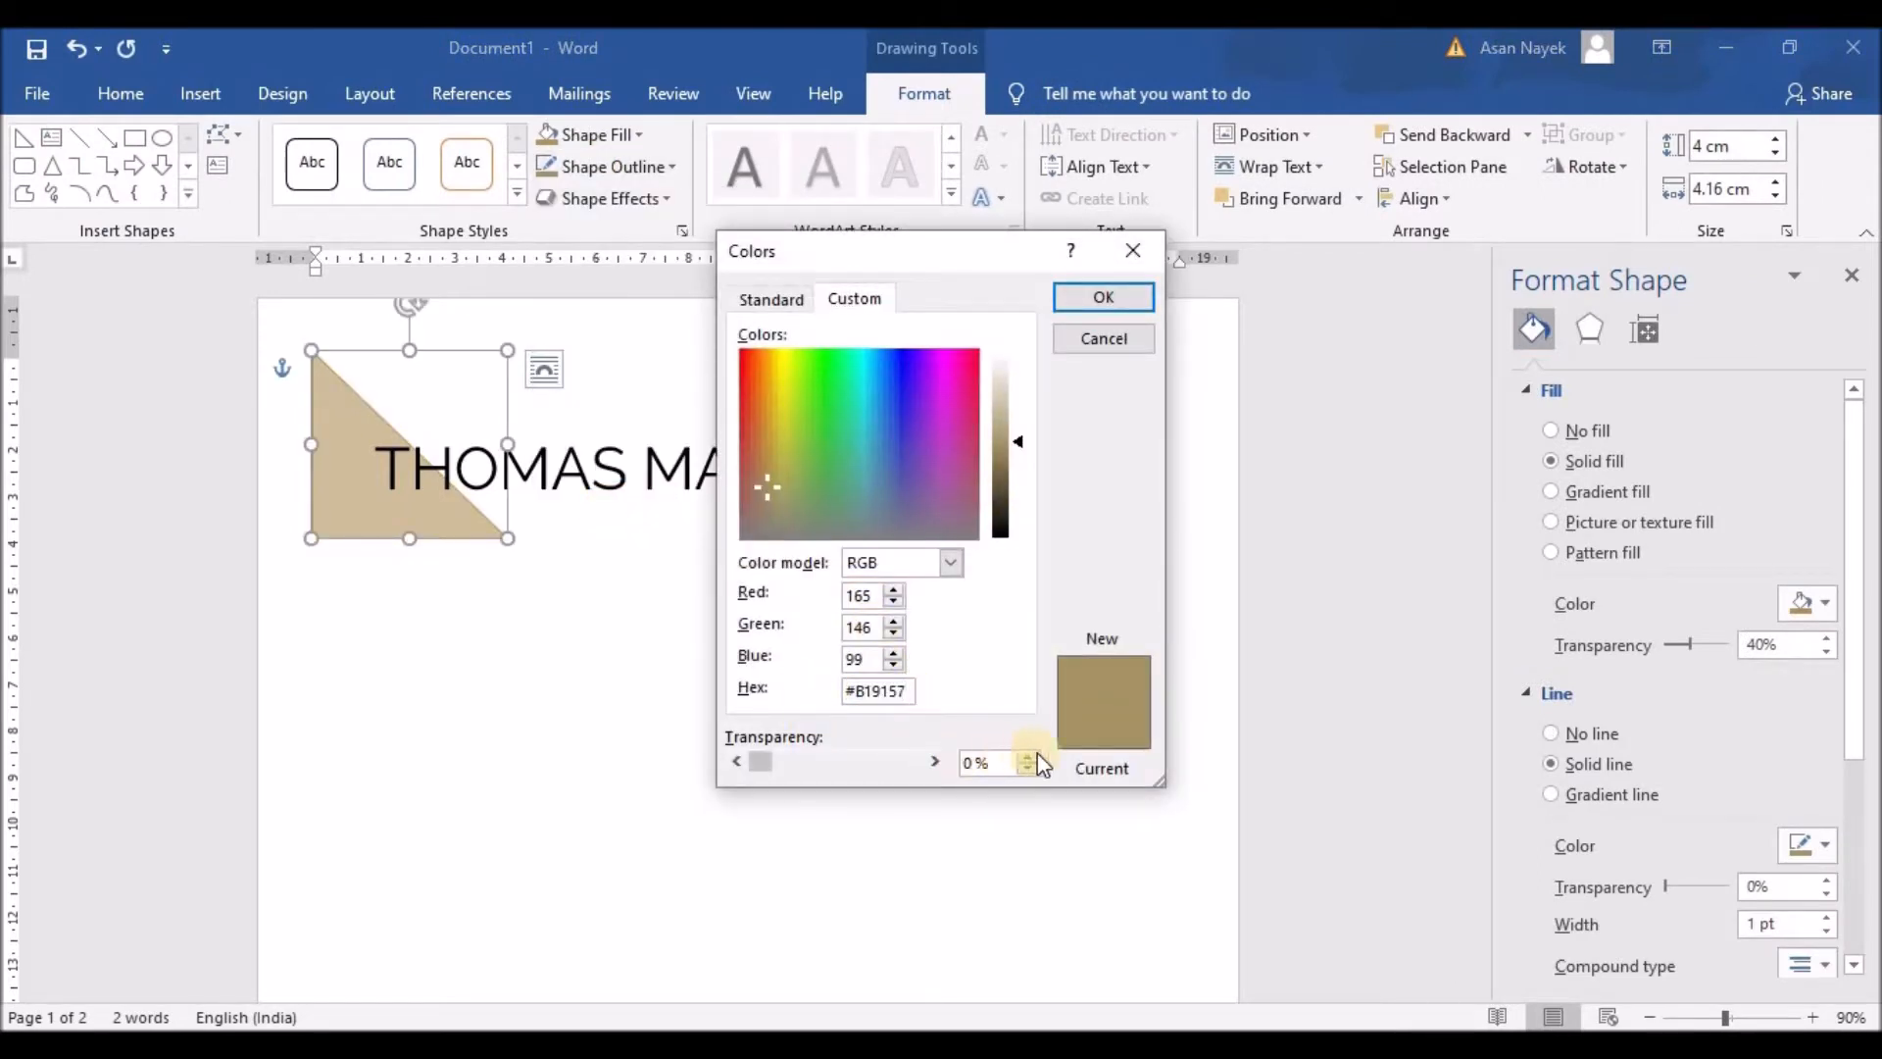
{"action": "triple_click", "coordinate": [1002, 755]}
{"action": "type", "text": "40"}
{"action": "left_click", "coordinate": [1102, 296]}
{"action": "left_click", "coordinate": [731, 593]}
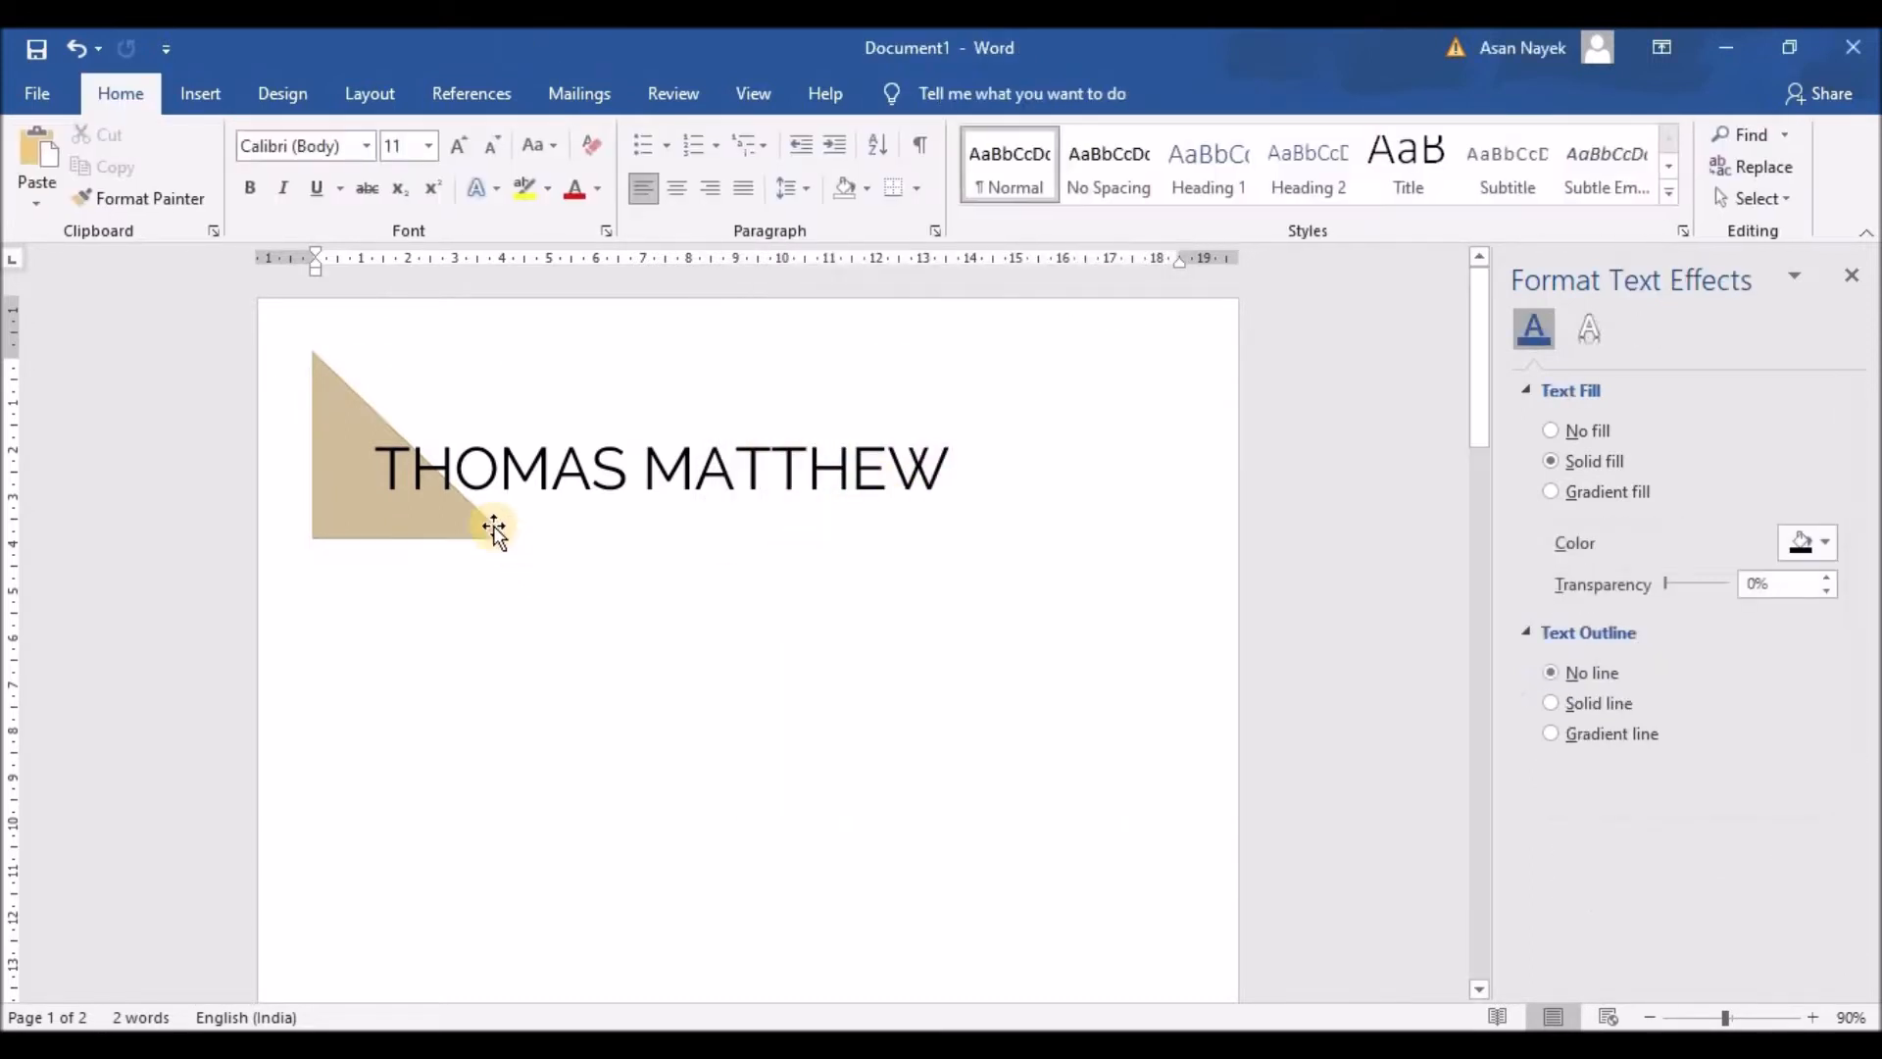
{"action": "left_click", "coordinate": [482, 525]}
{"action": "left_click", "coordinate": [600, 172]}
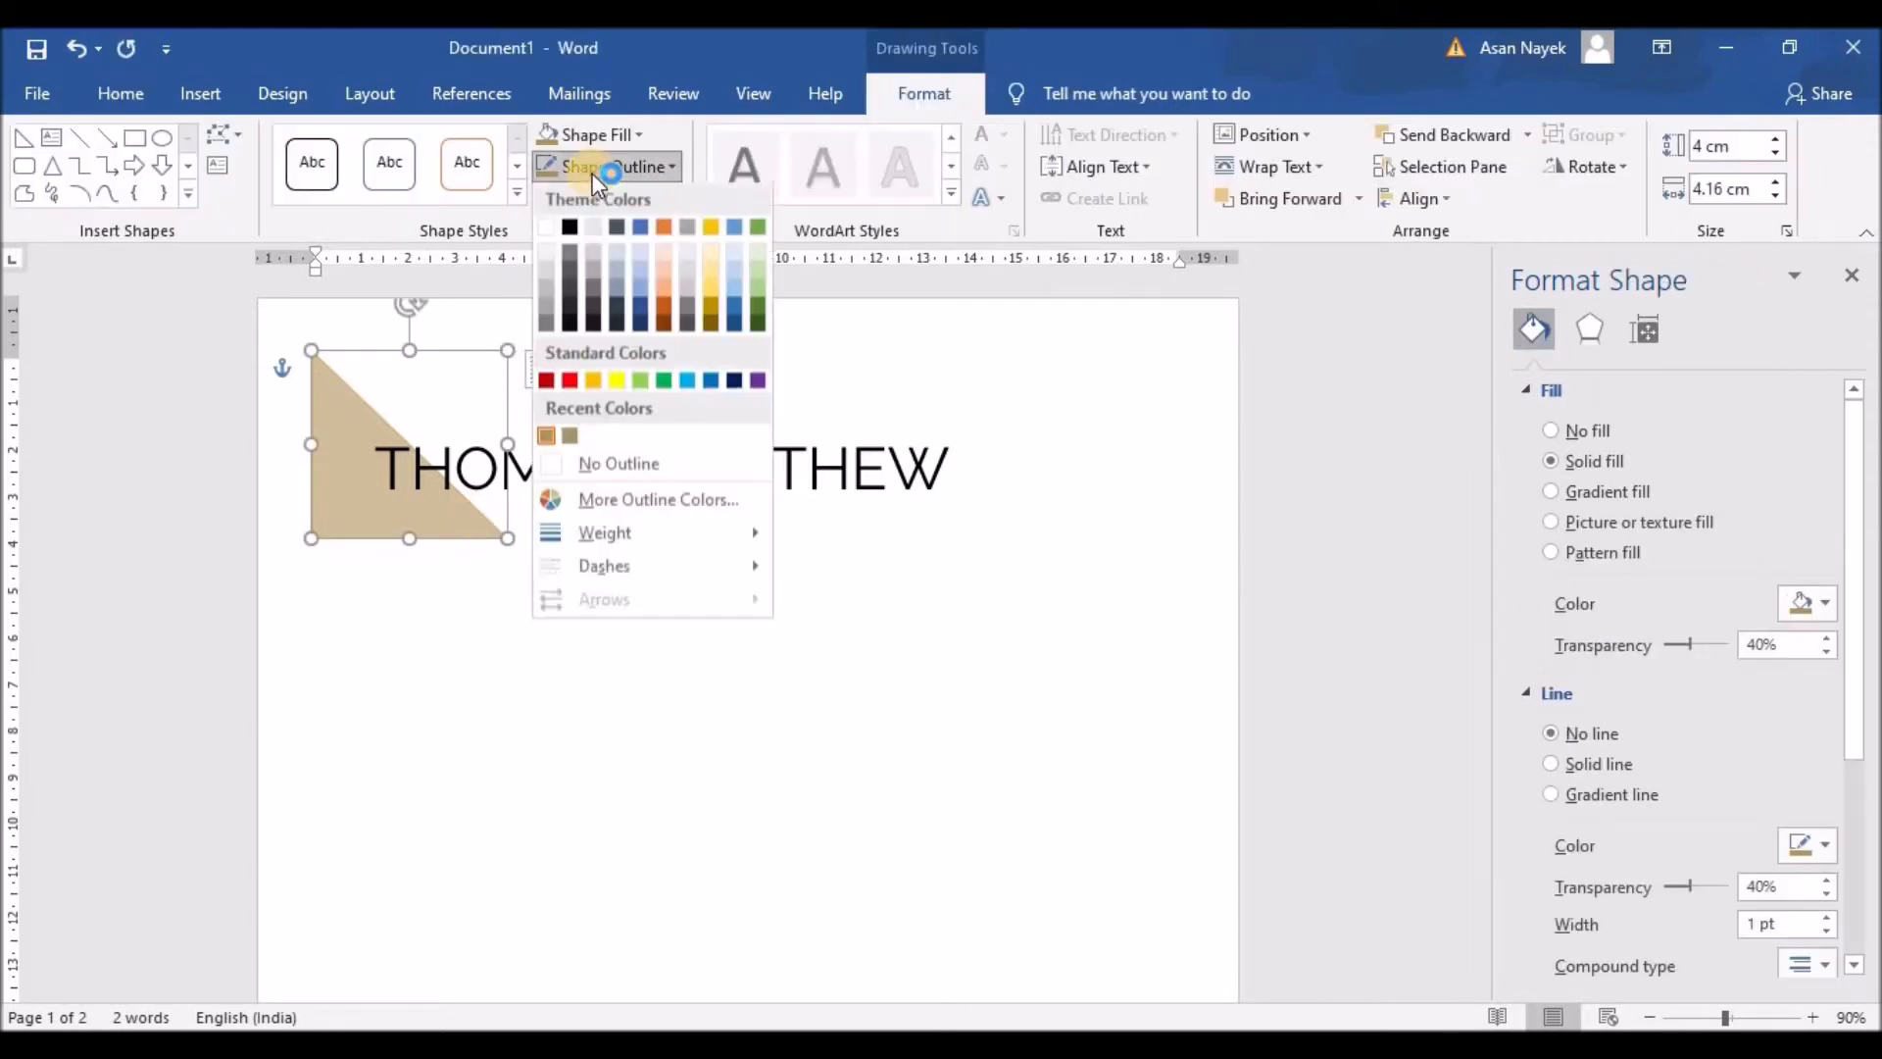
{"action": "left_click", "coordinate": [617, 499]}
{"action": "left_click_drag", "start_coordinate": [912, 690], "coordinate": [802, 685]}
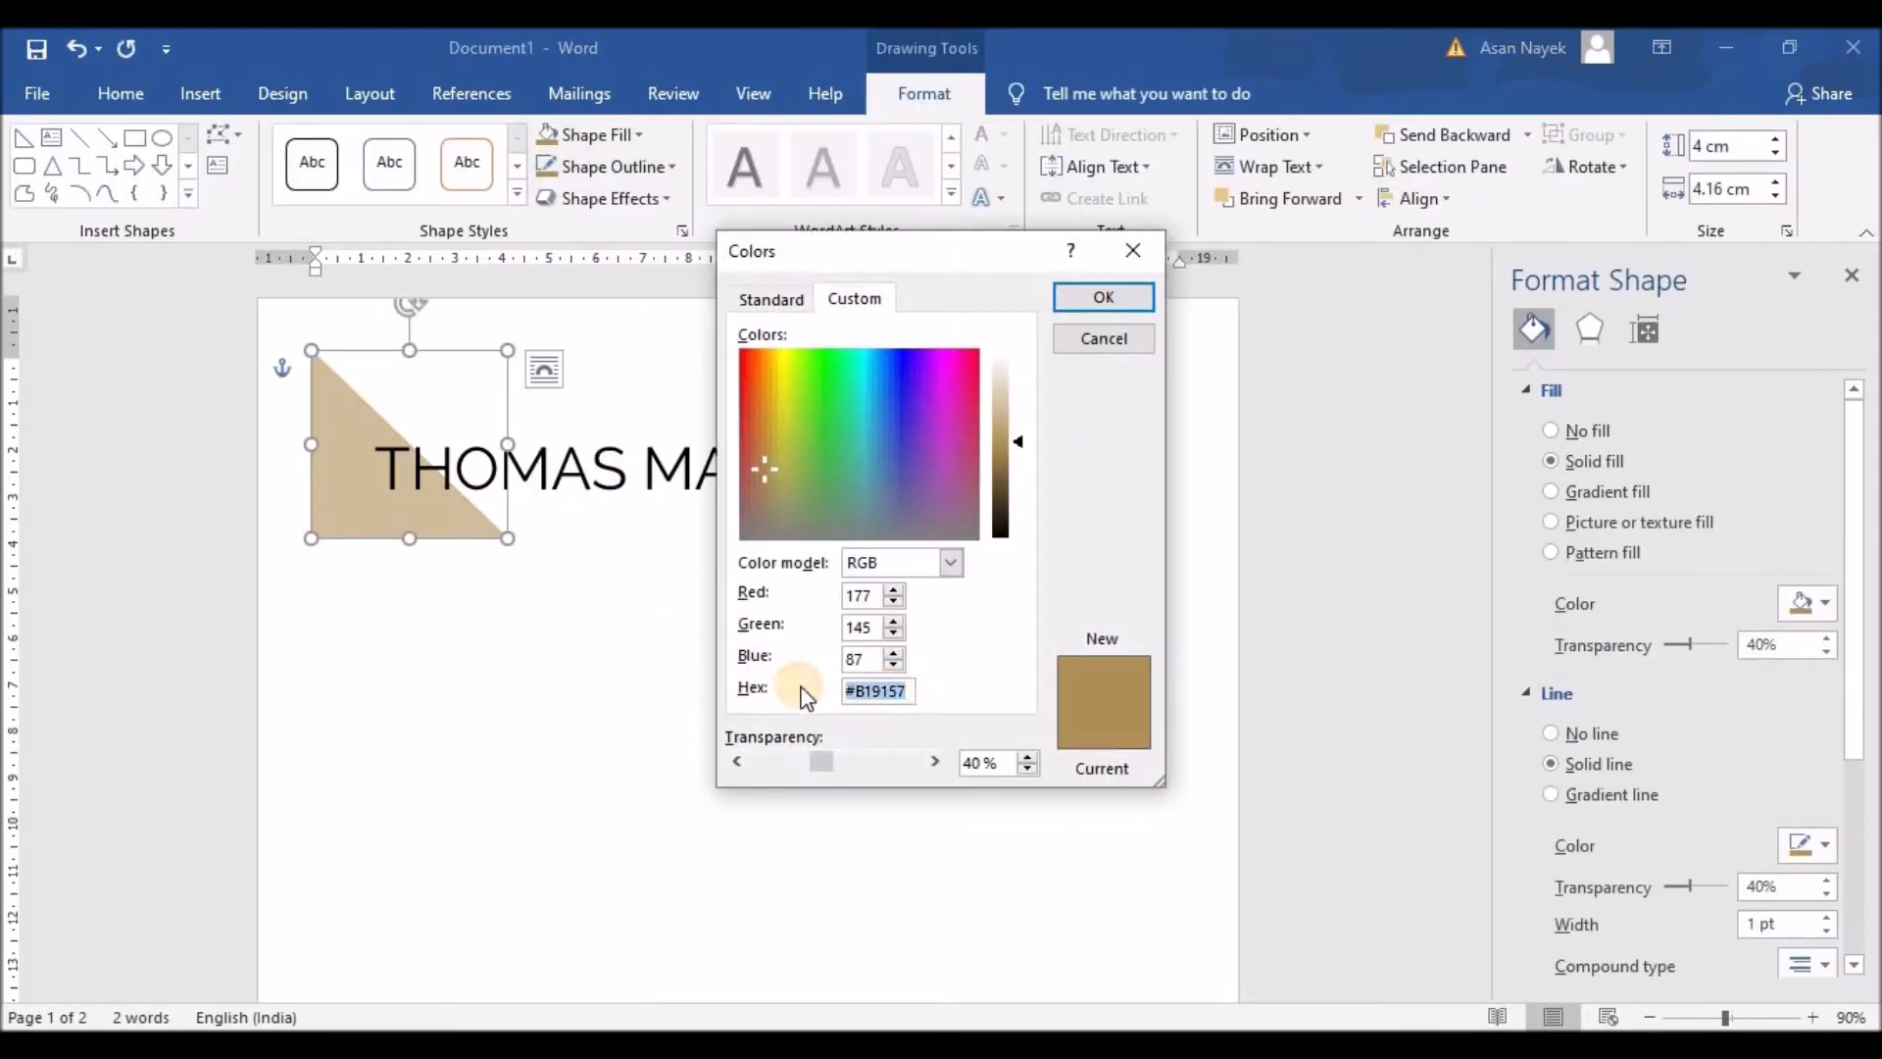
{"action": "key", "text": "Return"}
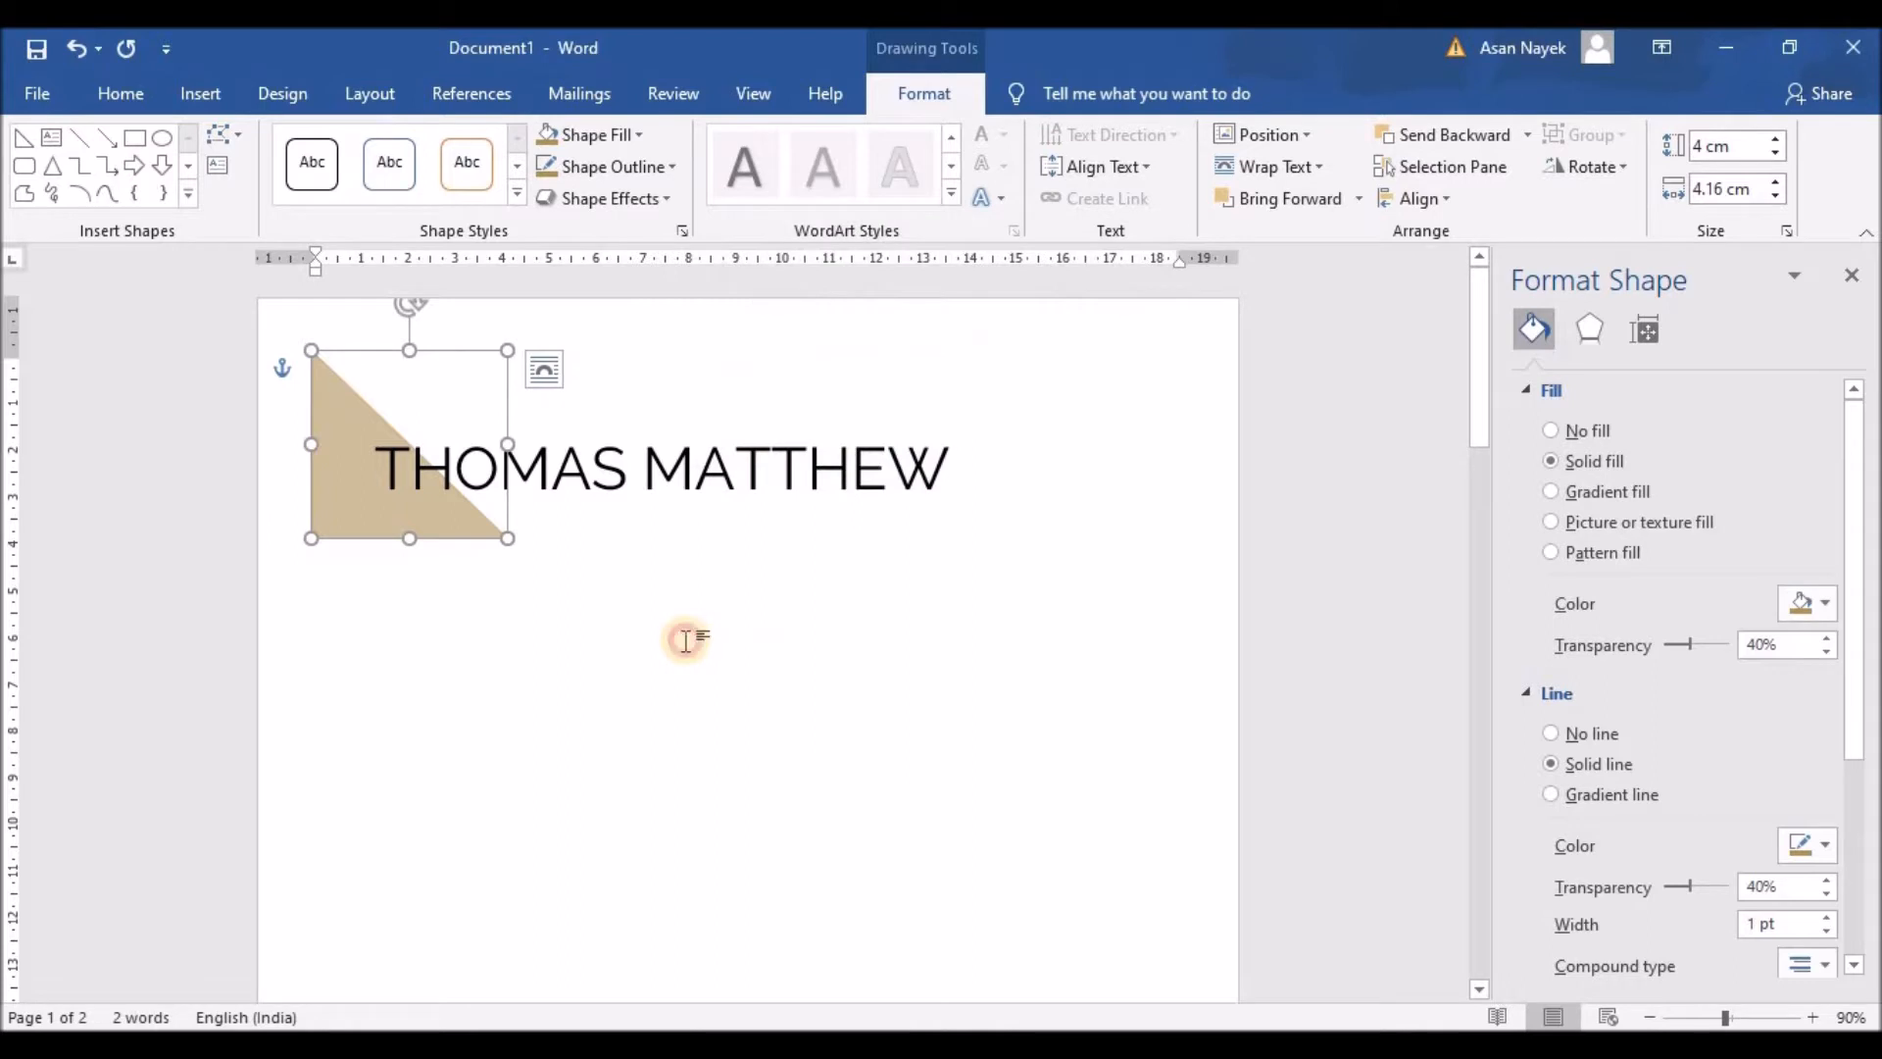
{"action": "left_click", "coordinate": [685, 639]}
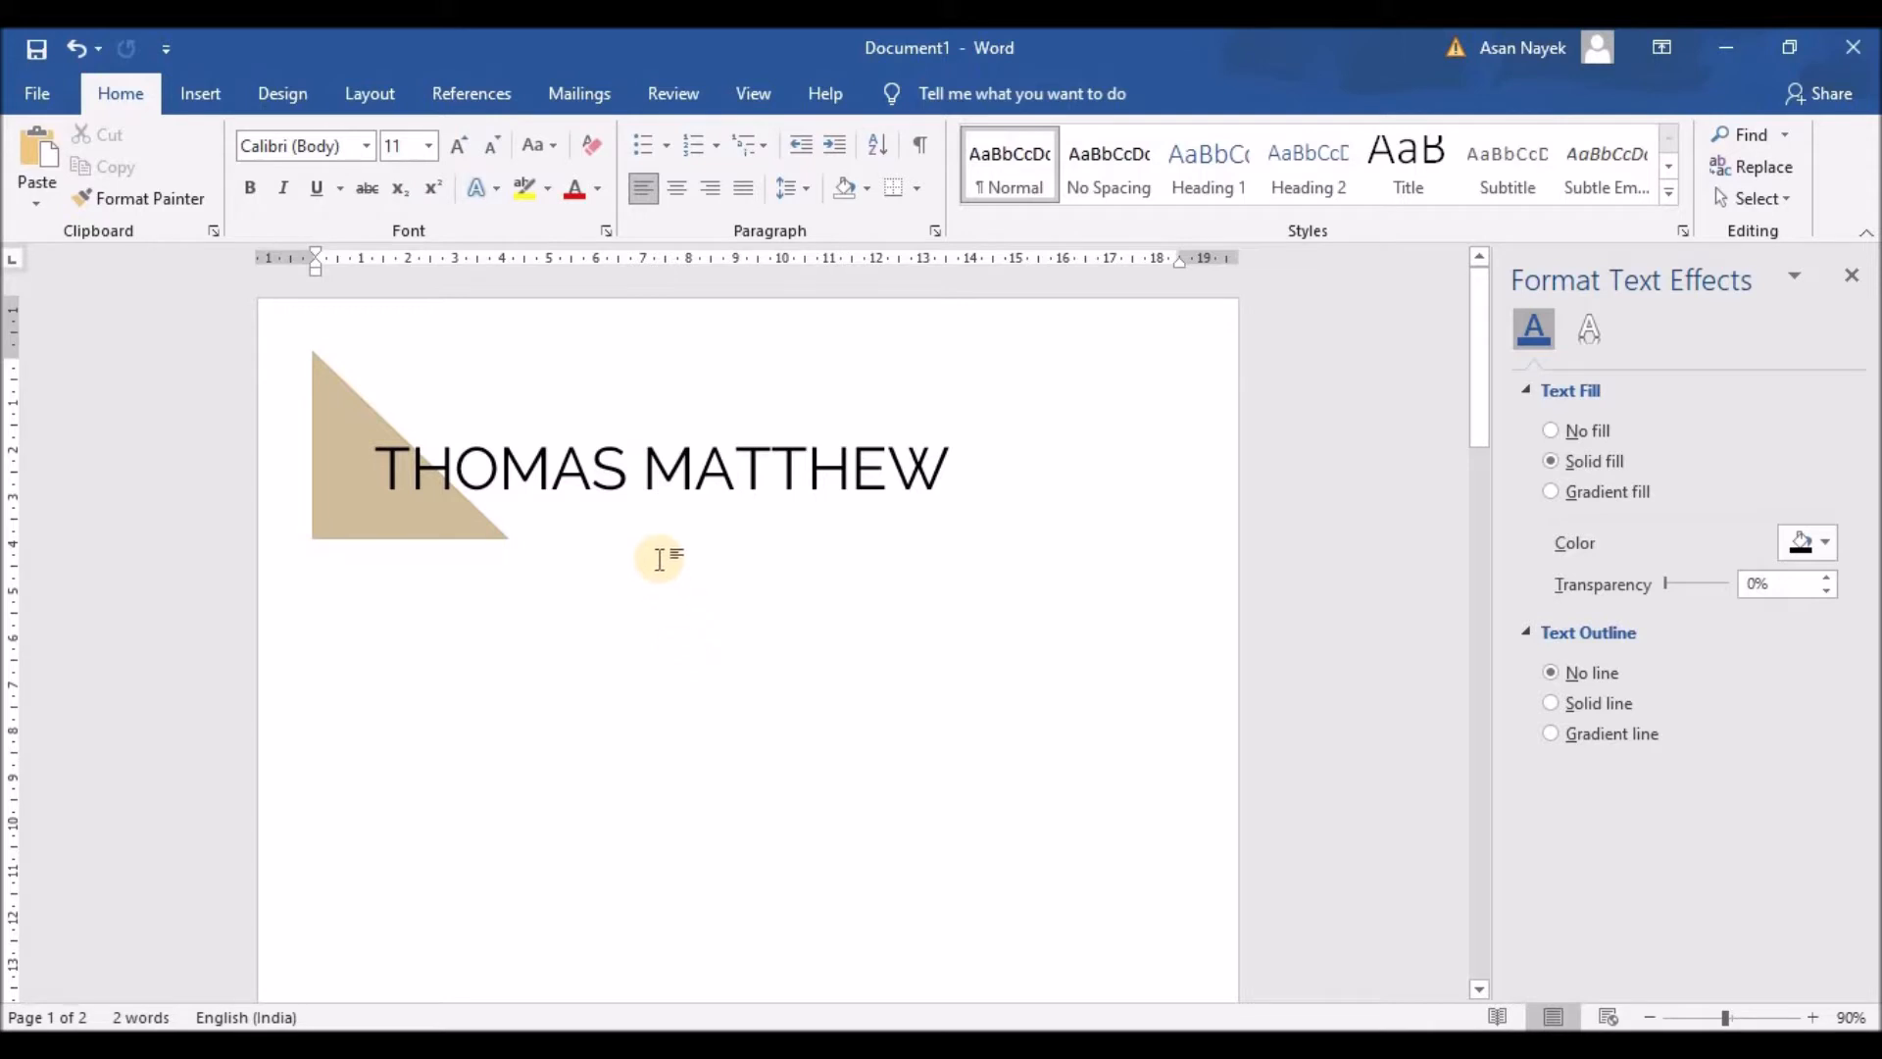
{"action": "left_click", "coordinate": [643, 477]}
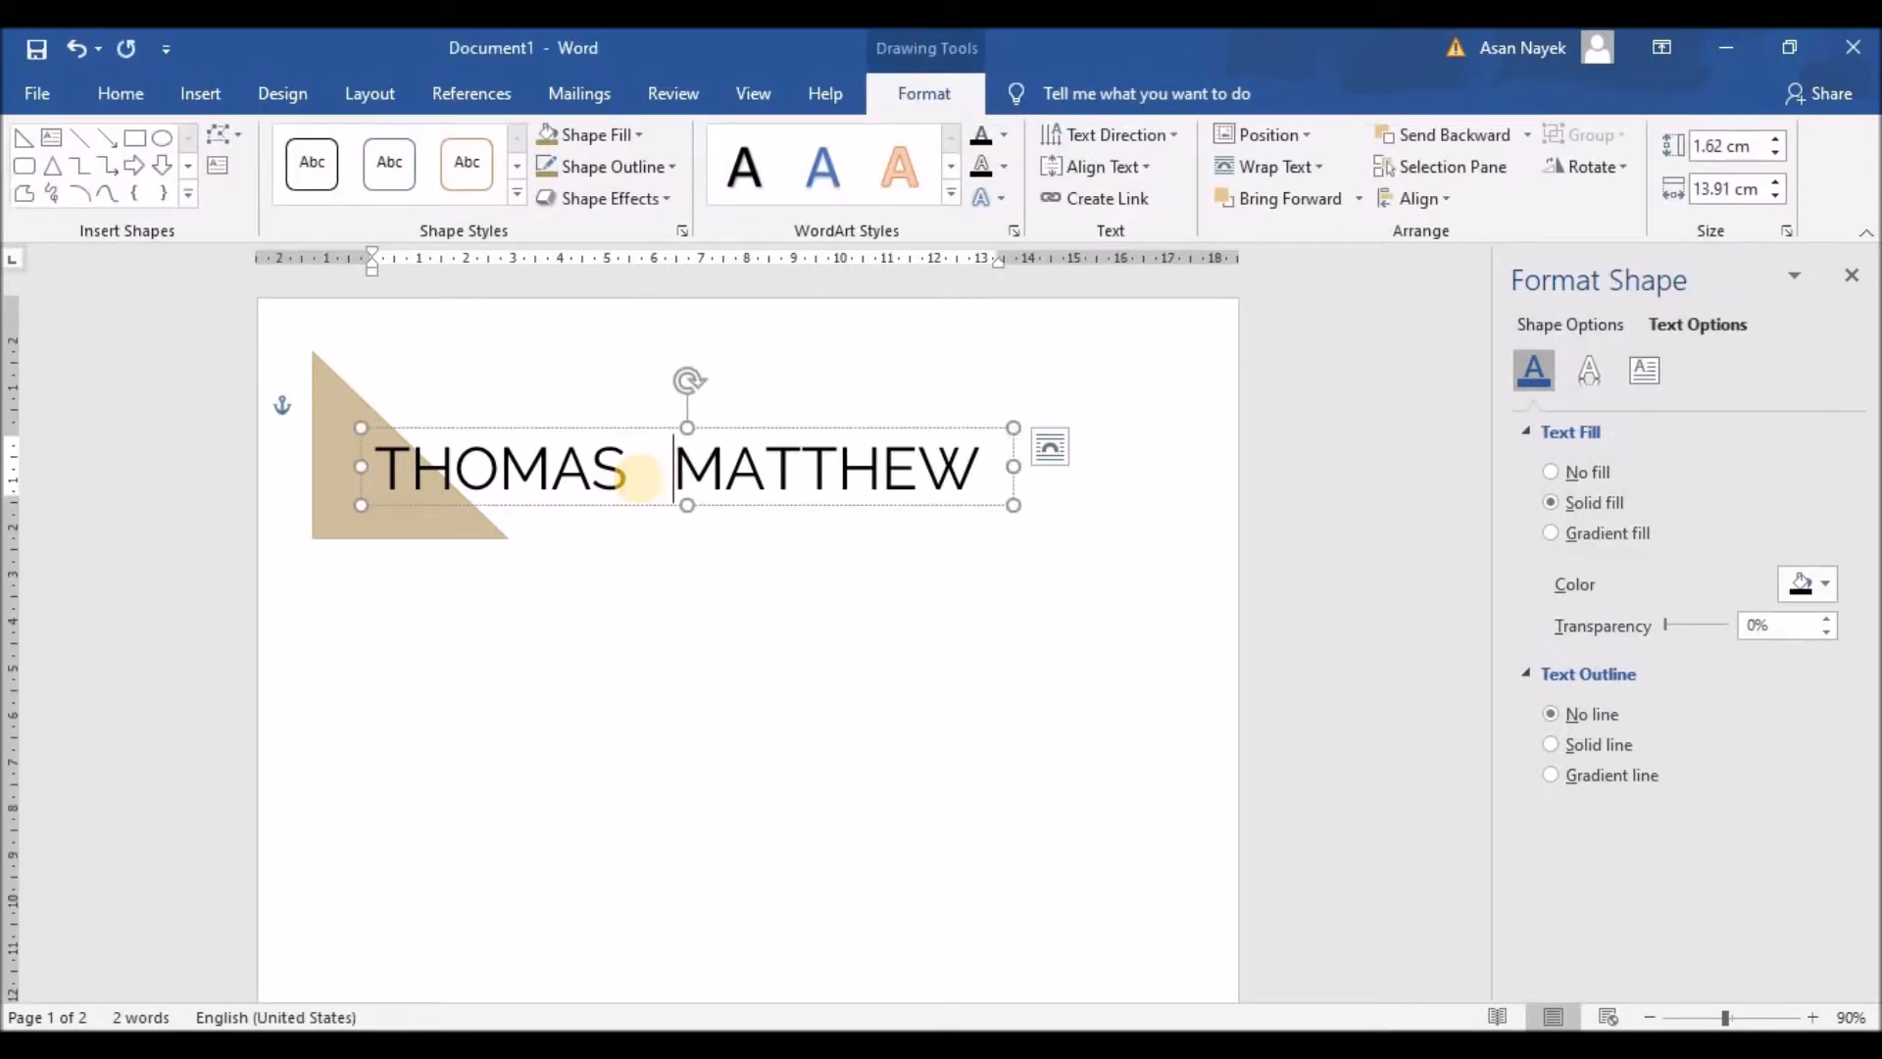
{"action": "key", "text": "BackSpace"}
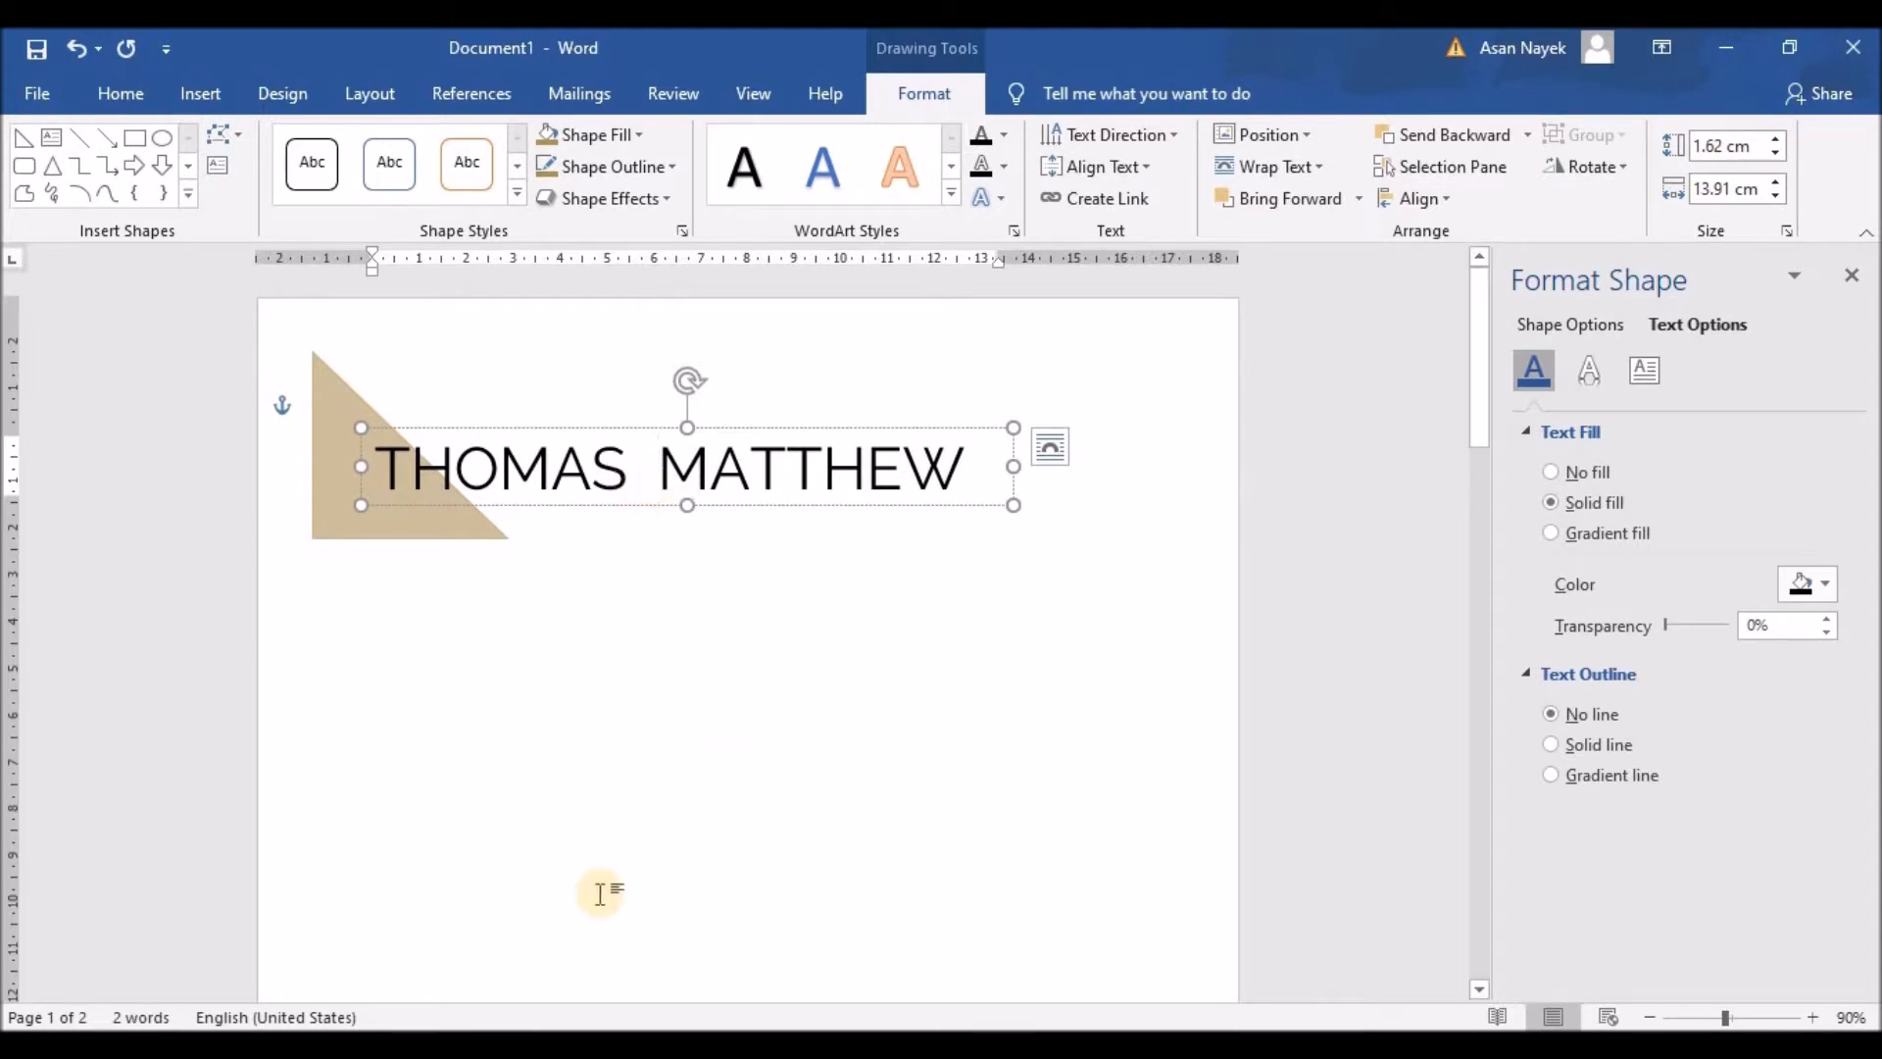
{"action": "left_click", "coordinate": [487, 737]}
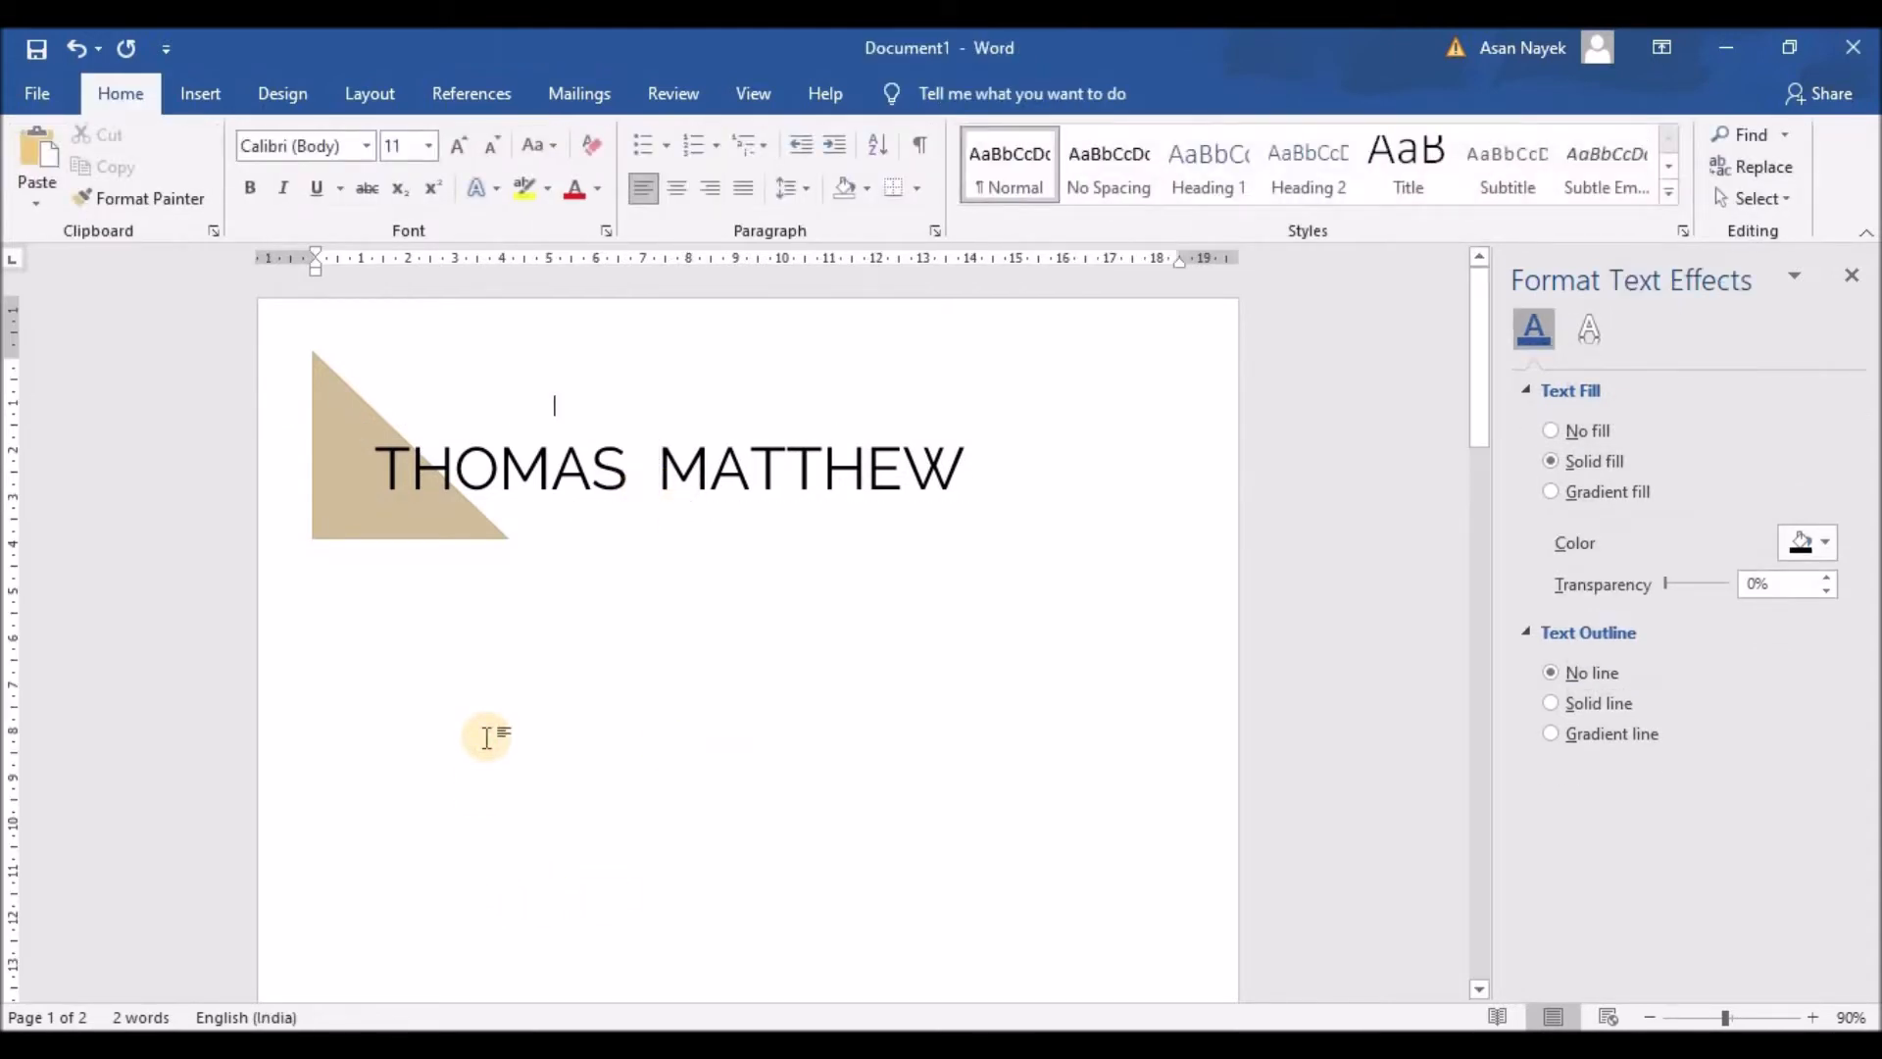
{"action": "left_click", "coordinate": [569, 431]}
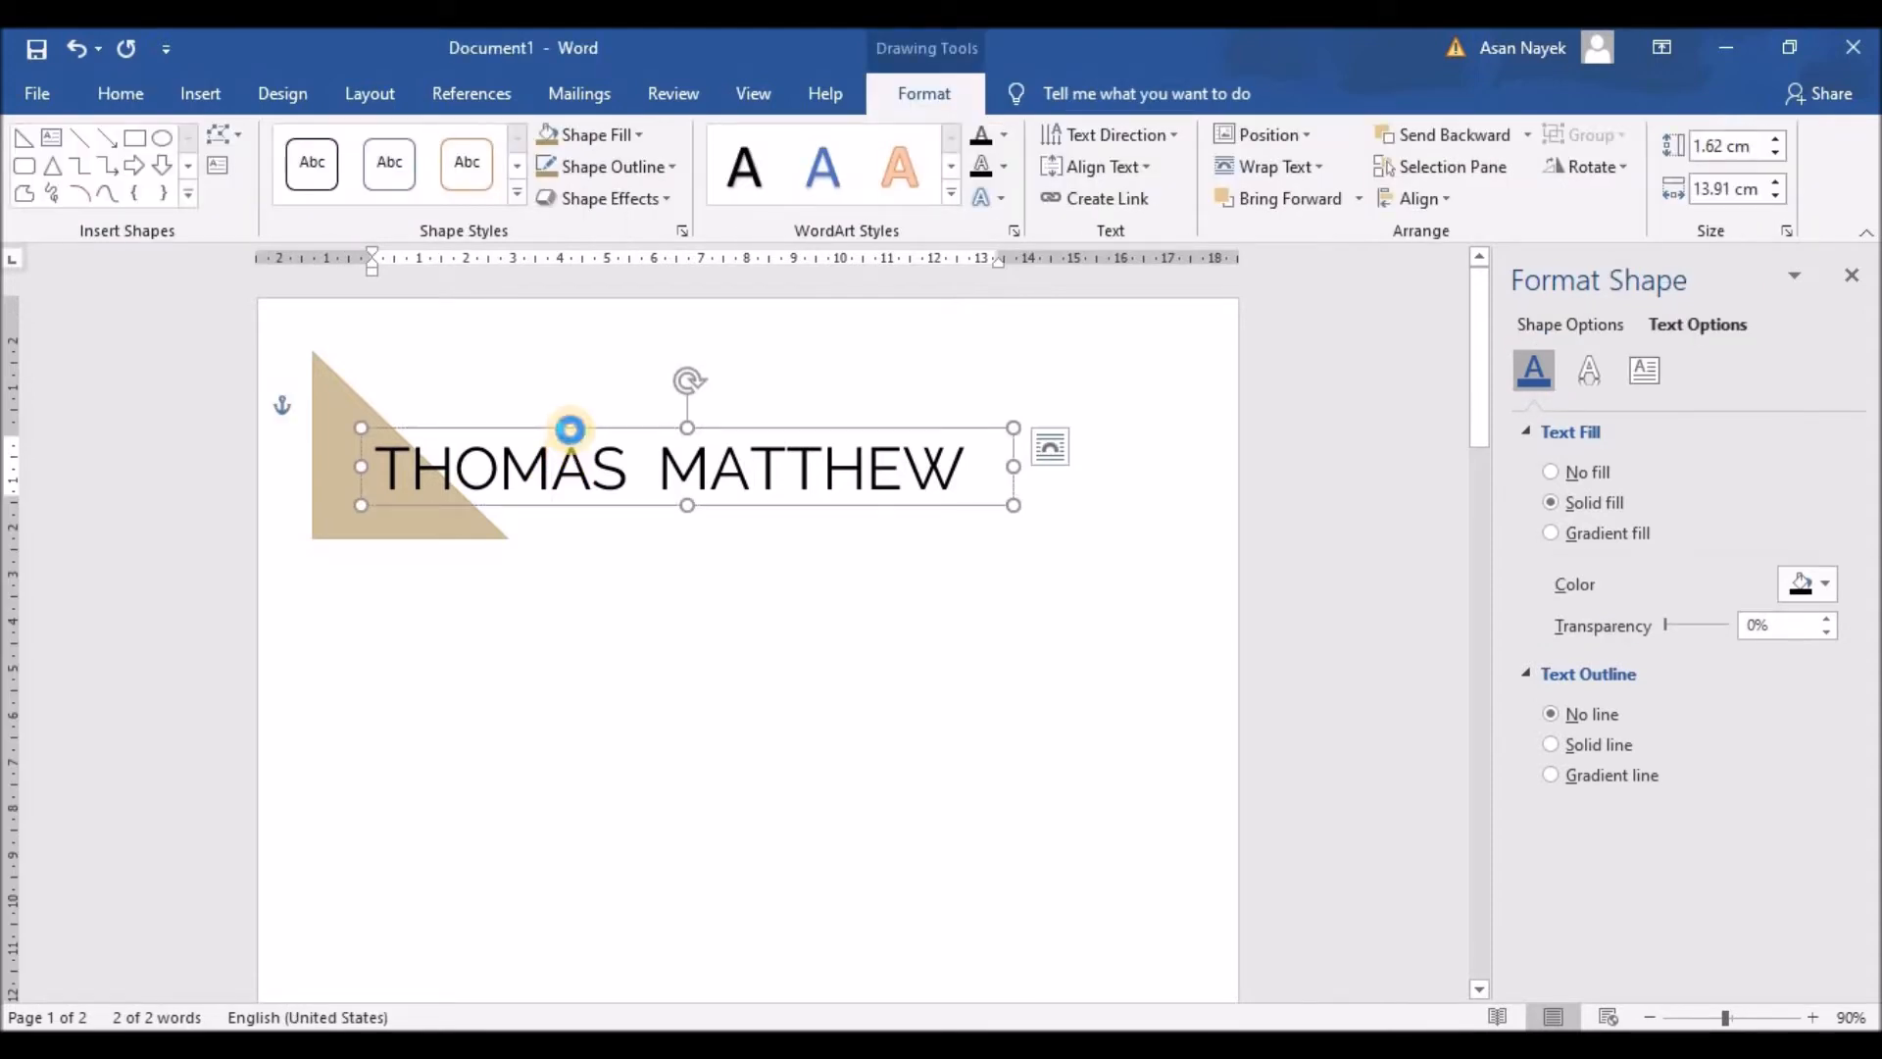
{"action": "key", "text": "ctrl+v"}
{"action": "left_click_drag", "start_coordinate": [607, 468], "coordinate": [695, 503]}
{"action": "left_click", "coordinate": [802, 550]}
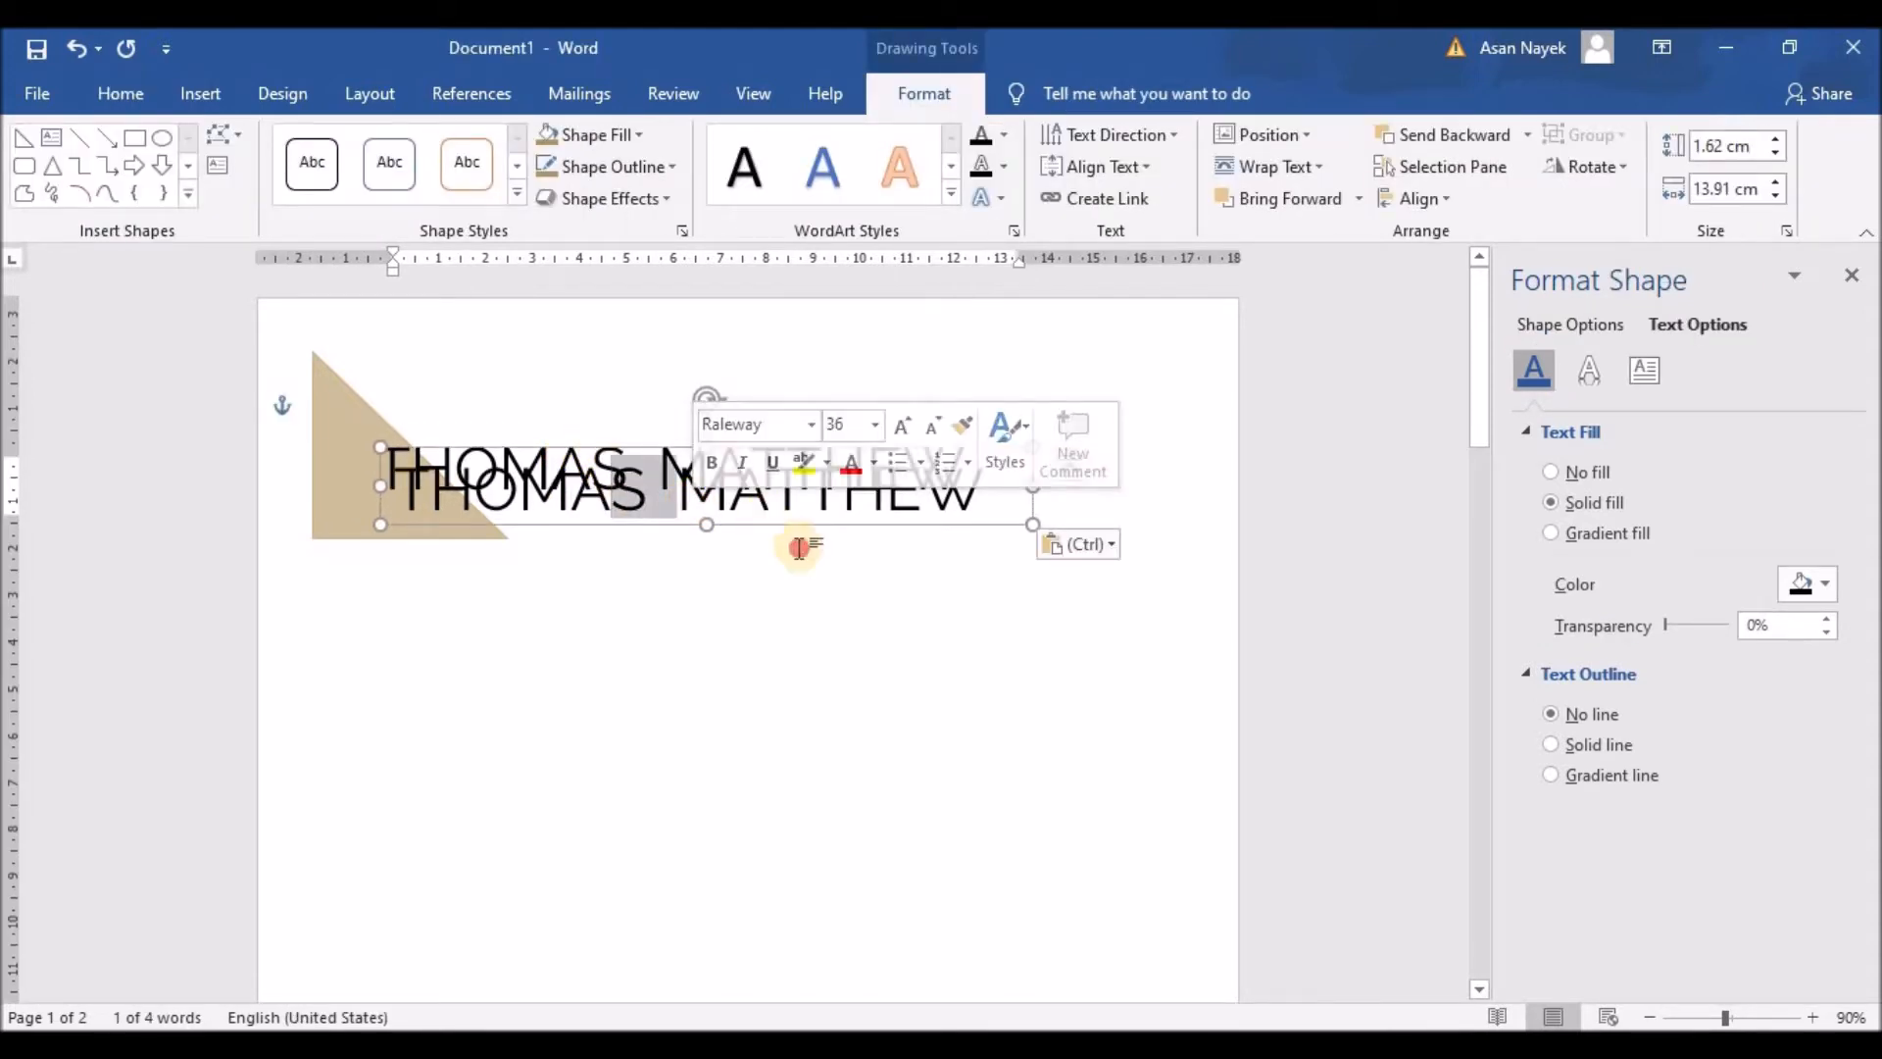
{"action": "left_click", "coordinate": [895, 441]}
{"action": "left_click_drag", "start_coordinate": [895, 441], "coordinate": [962, 583]}
Step: Shrink the copied name's font size down to 14 pt
{"action": "left_click", "coordinate": [94, 90]}
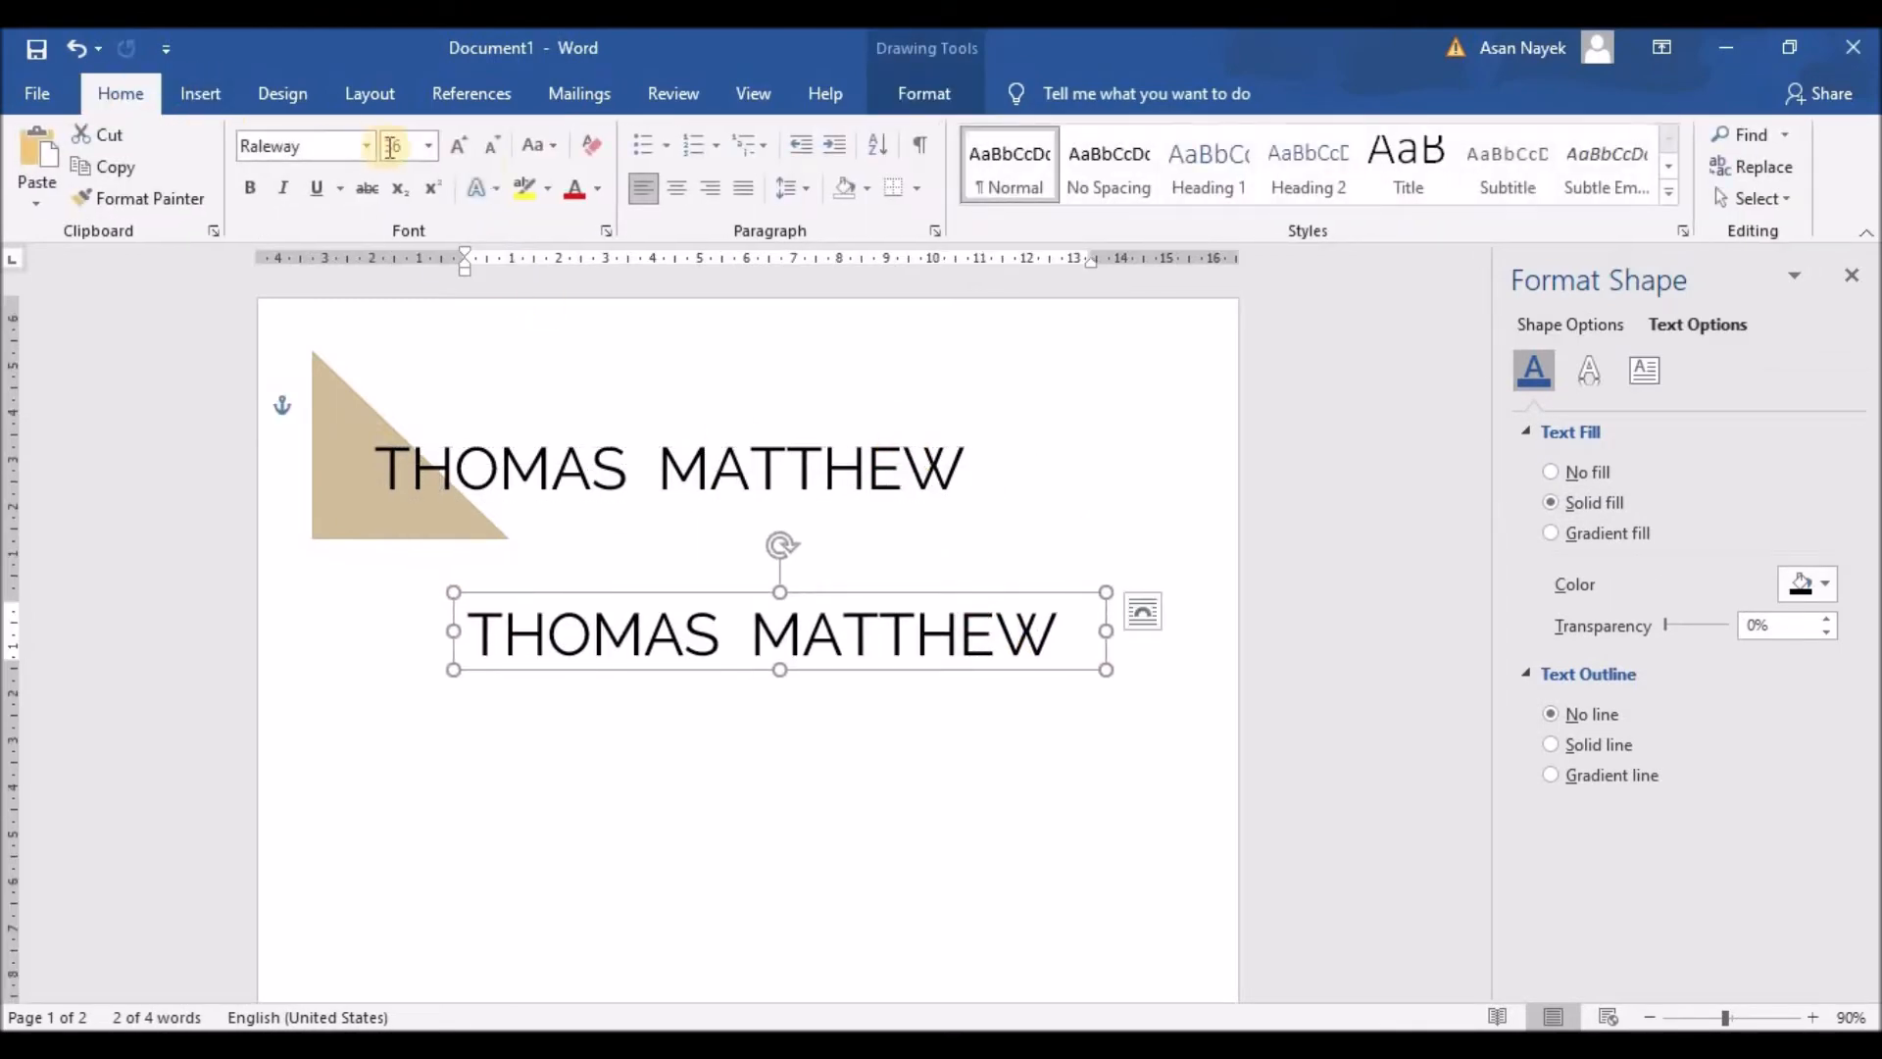
{"action": "left_click", "coordinate": [492, 147]}
{"action": "left_click", "coordinate": [491, 147]}
{"action": "left_click", "coordinate": [491, 147]}
{"action": "left_click", "coordinate": [491, 147]}
{"action": "left_click", "coordinate": [492, 149]}
{"action": "left_click", "coordinate": [492, 149]}
{"action": "left_click", "coordinate": [492, 149]}
{"action": "left_click", "coordinate": [492, 149]}
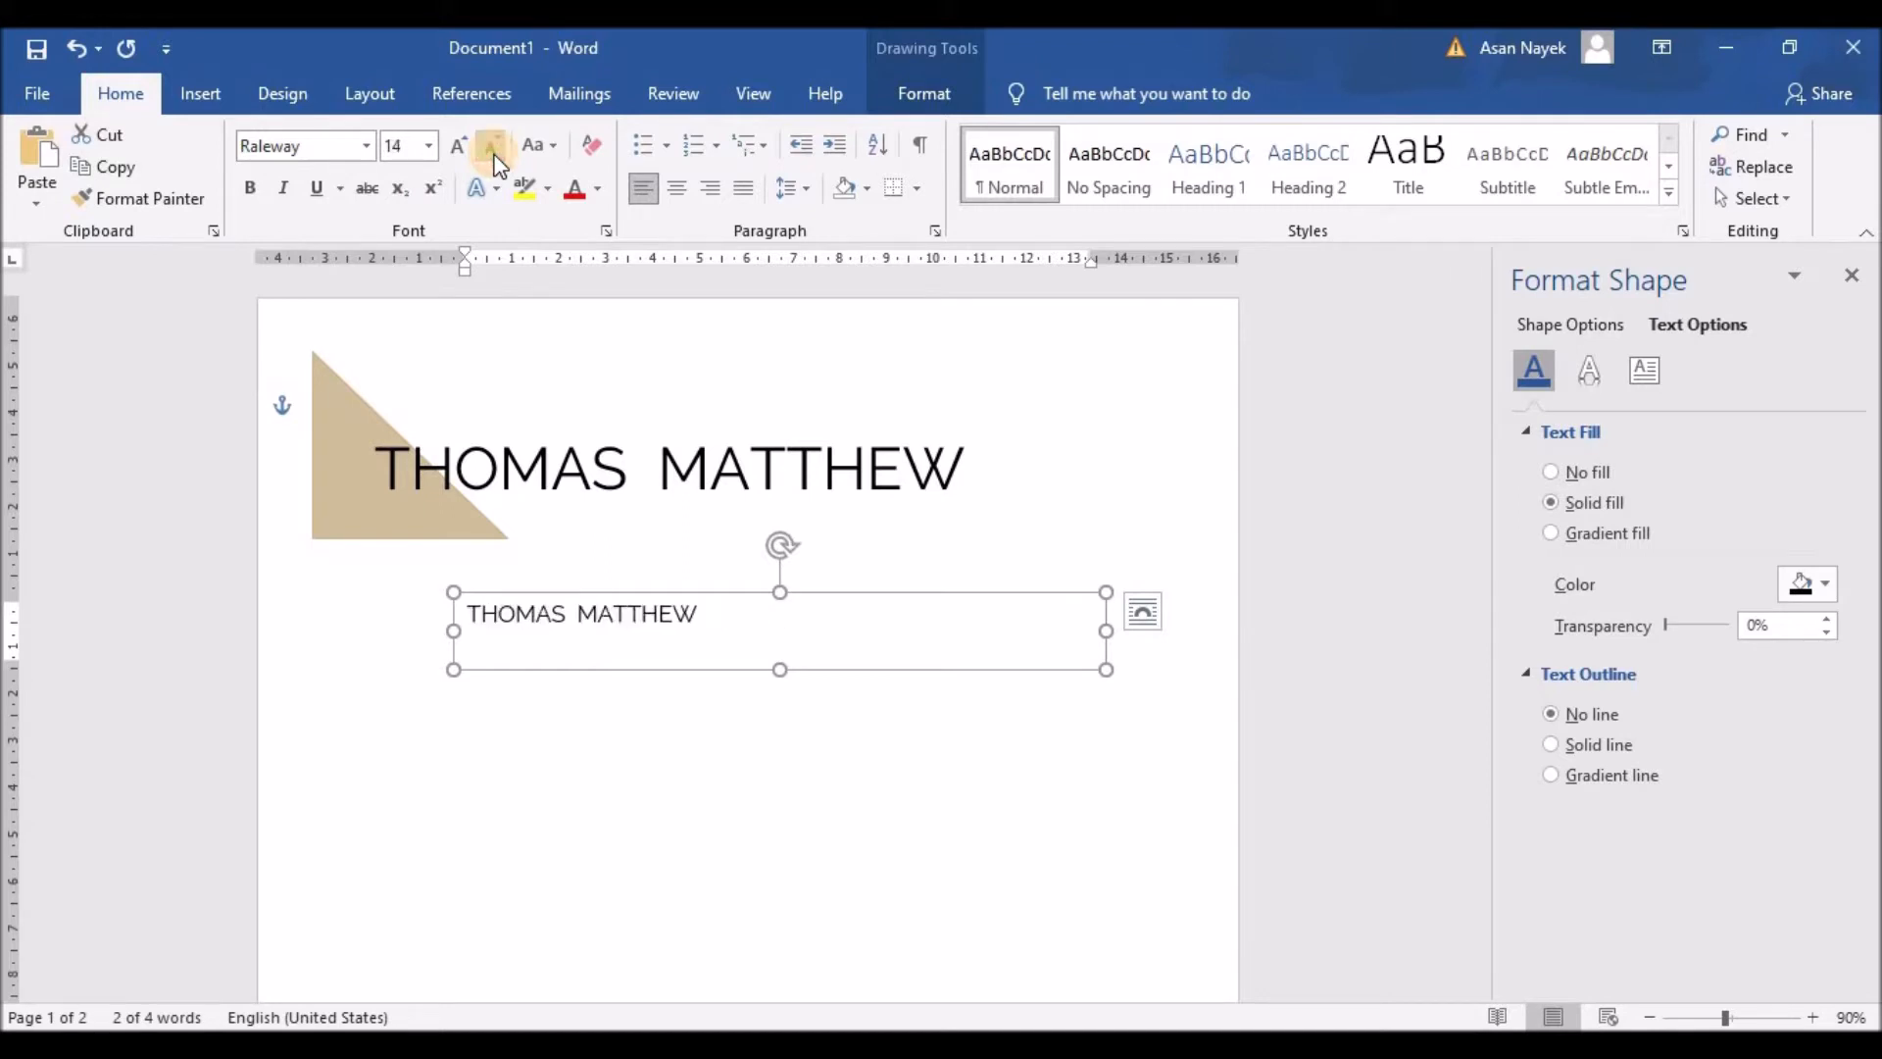
Step: Replace the copy's text with LEAD UX DESIGNER, spacing out every letter
{"action": "left_click_drag", "start_coordinate": [463, 612], "coordinate": [712, 621]}
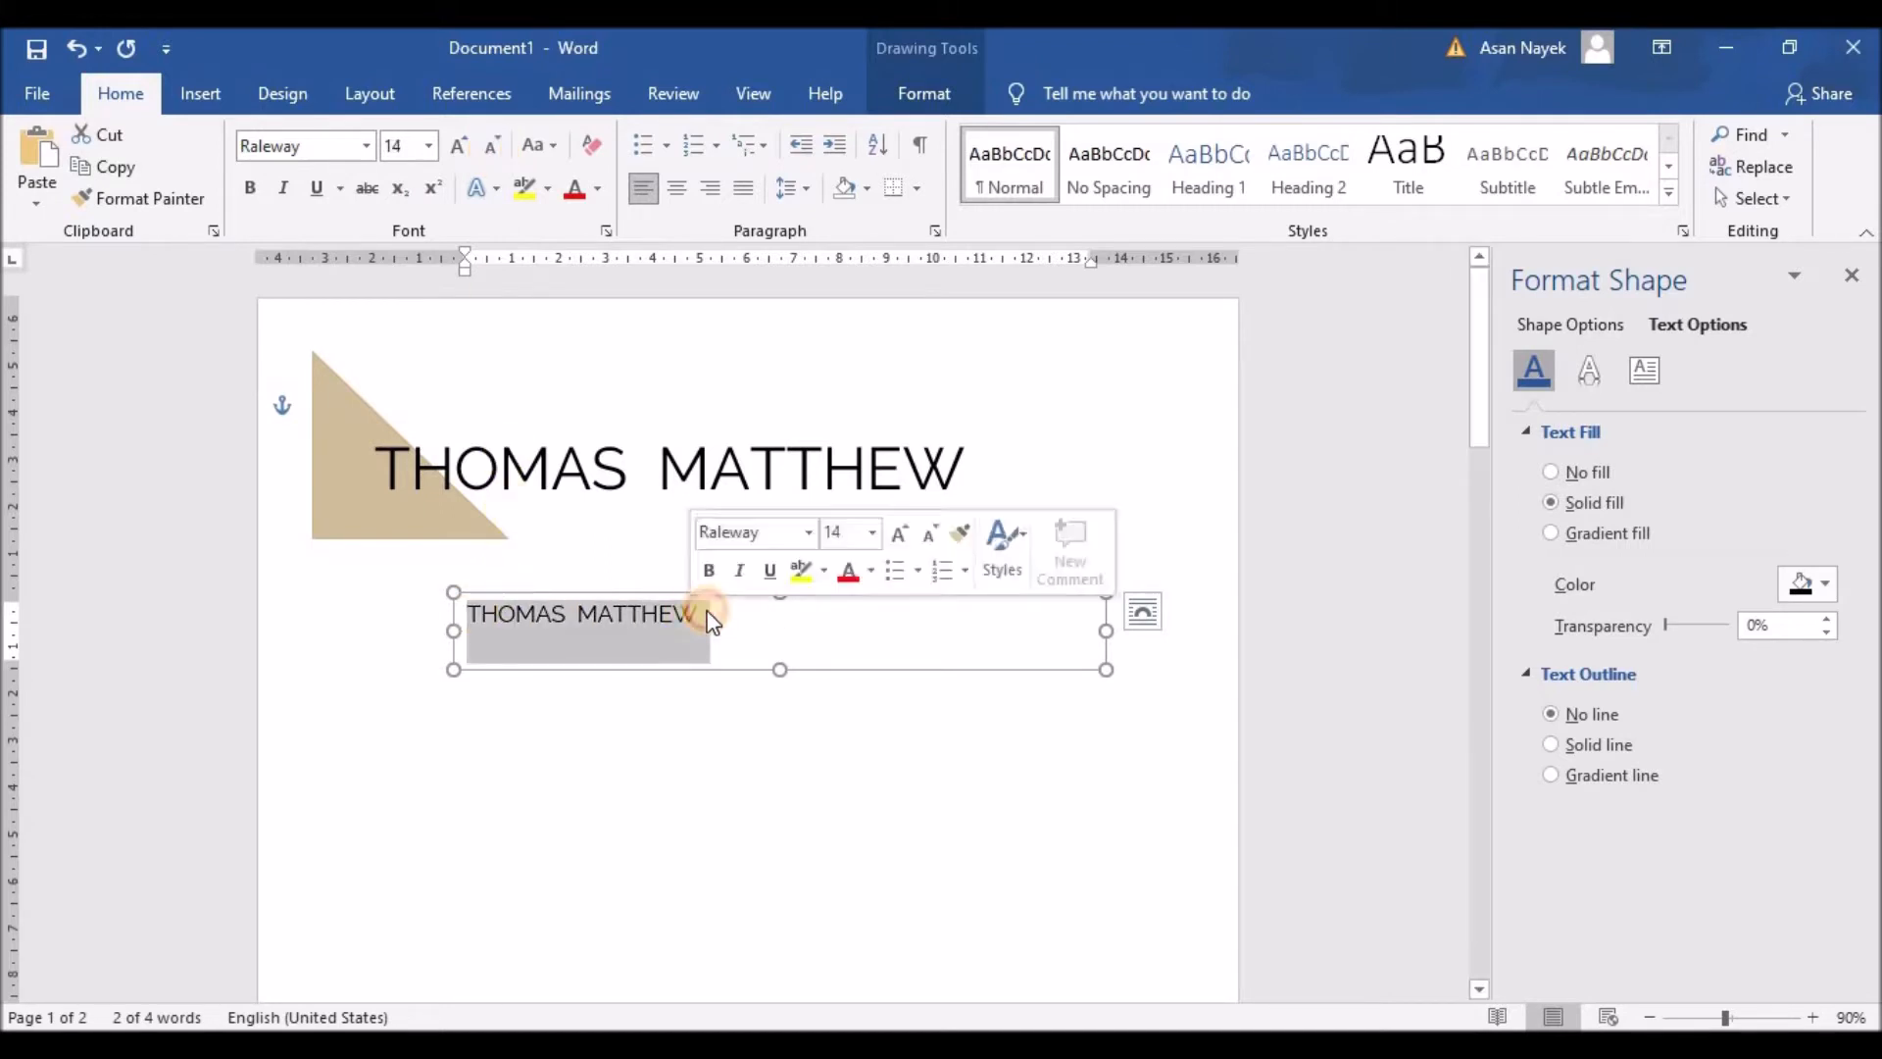
{"action": "type", "text": "LEAD UX DESIGNER"}
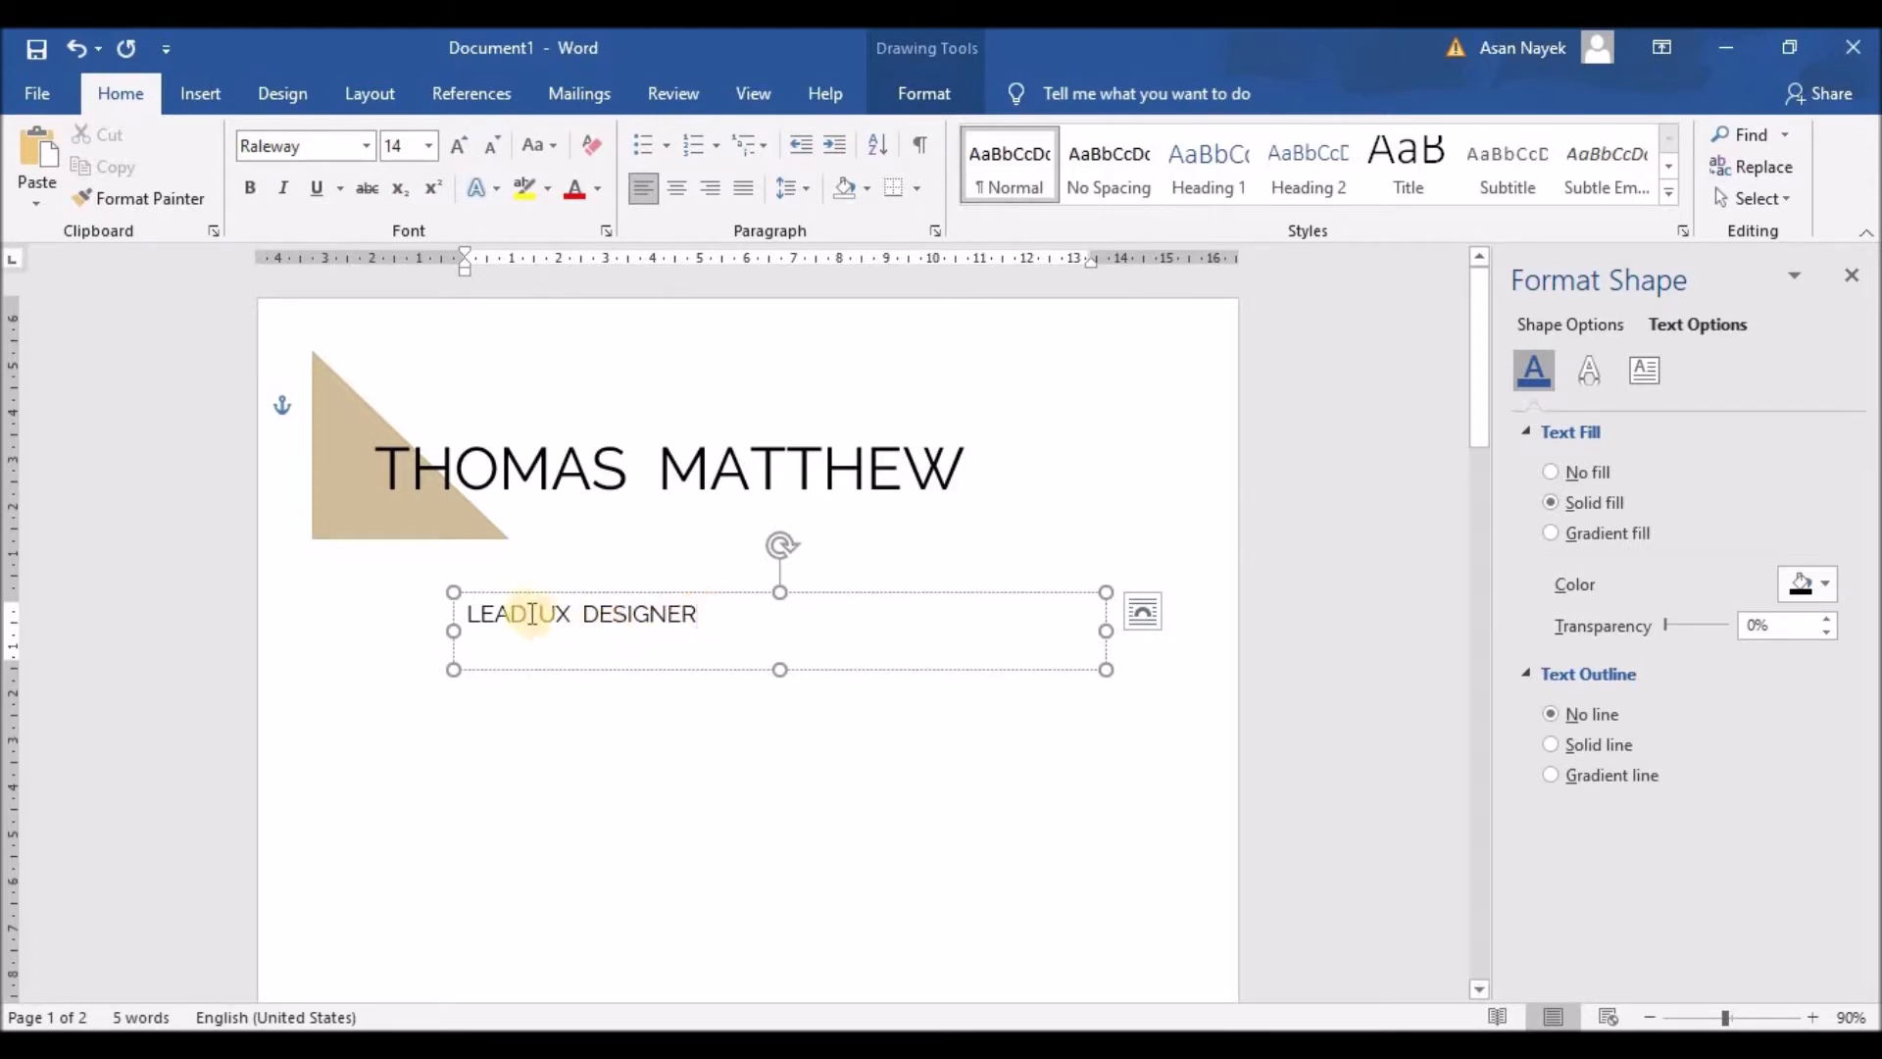
{"action": "left_click", "coordinate": [481, 616]}
{"action": "left_click", "coordinate": [500, 616]}
{"action": "left_click", "coordinate": [520, 616]}
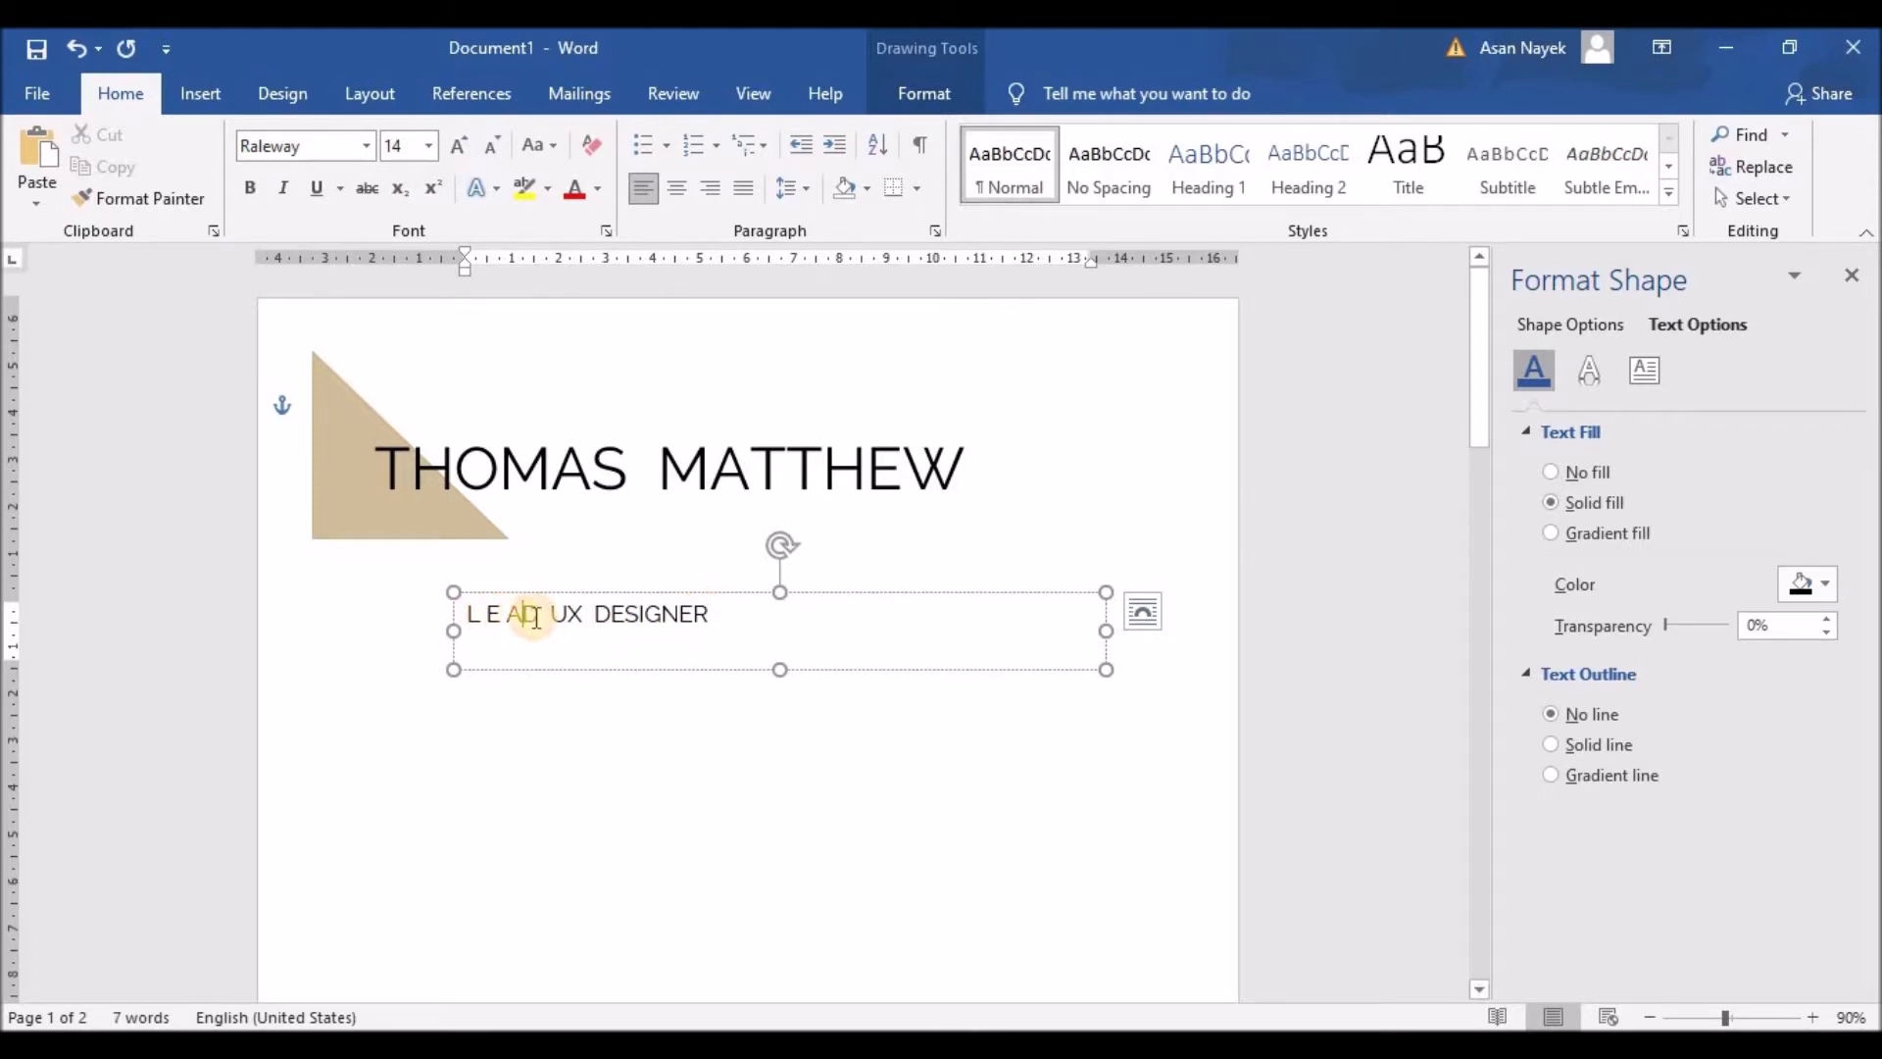
{"action": "left_click", "coordinate": [563, 616]}
{"action": "left_click", "coordinate": [615, 616]}
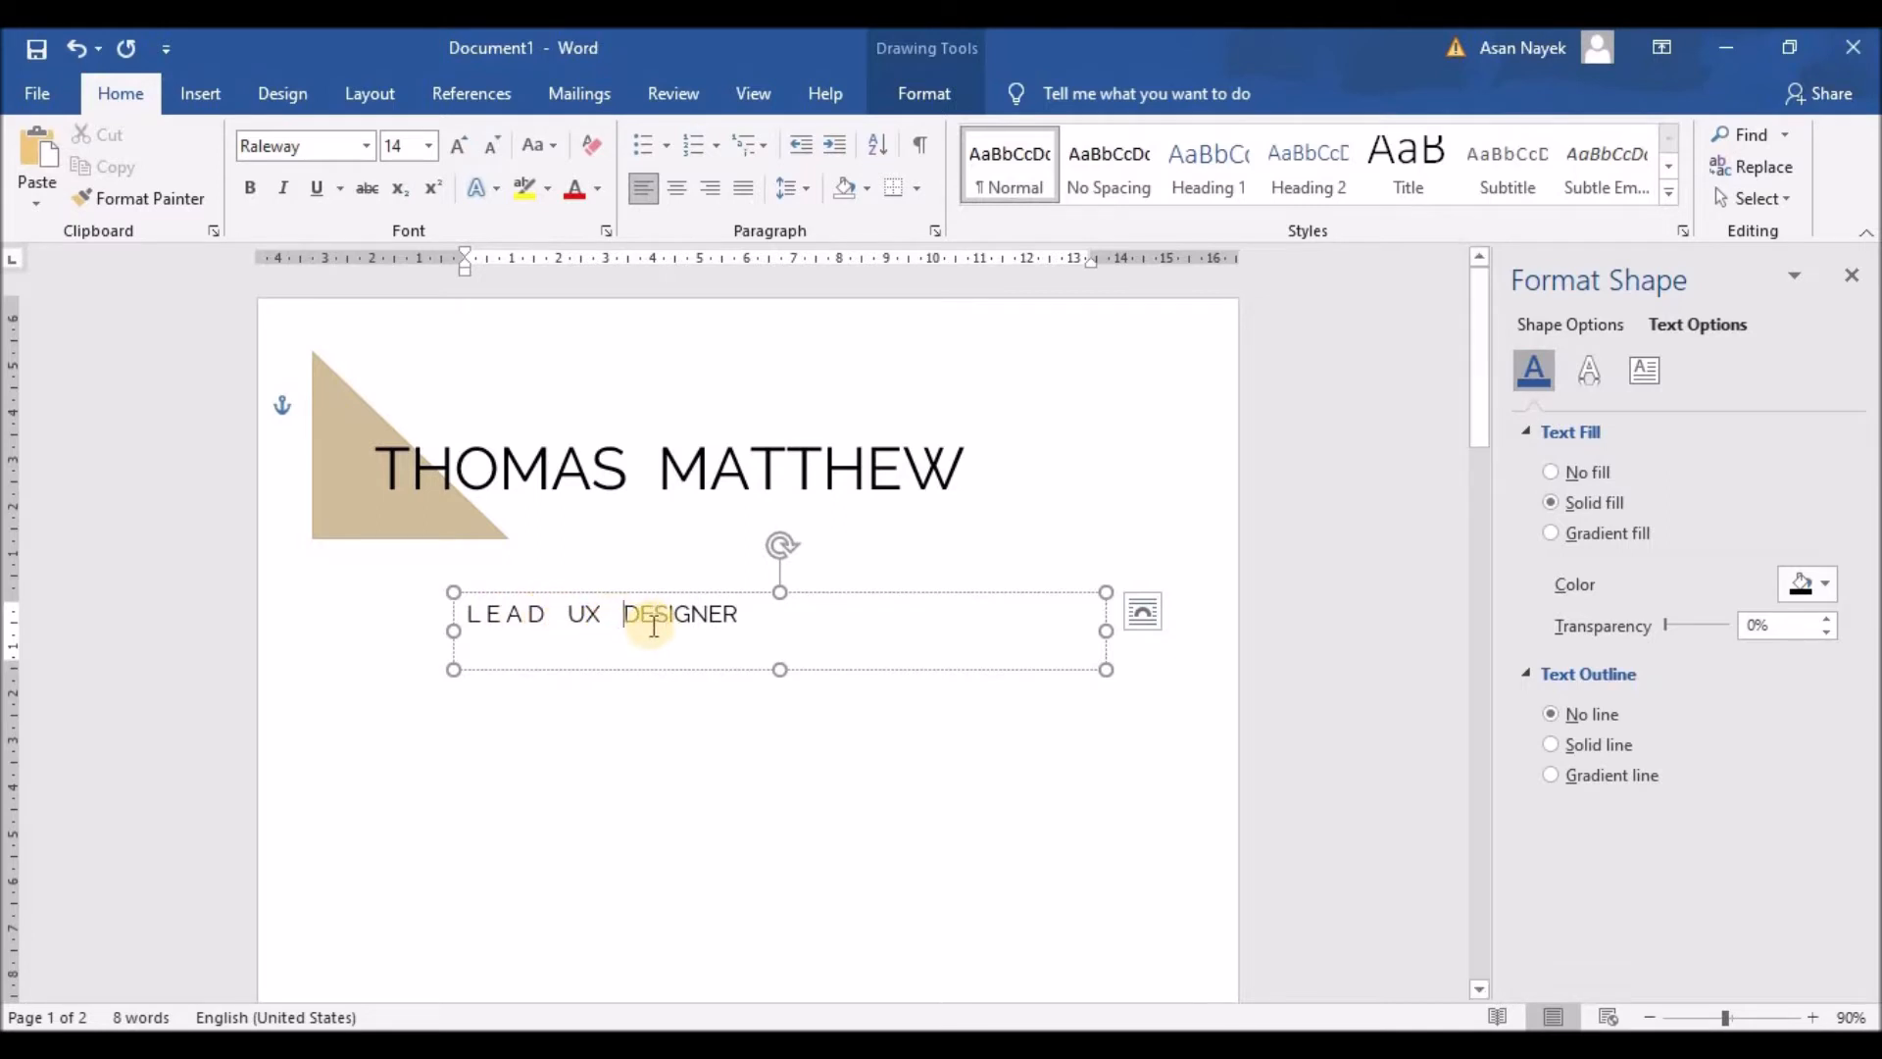
{"action": "left_click", "coordinate": [635, 616]}
{"action": "left_click", "coordinate": [667, 615]}
{"action": "left_click", "coordinate": [685, 616]}
{"action": "left_click", "coordinate": [693, 615]}
{"action": "left_click", "coordinate": [718, 615]}
{"action": "left_click", "coordinate": [742, 615]}
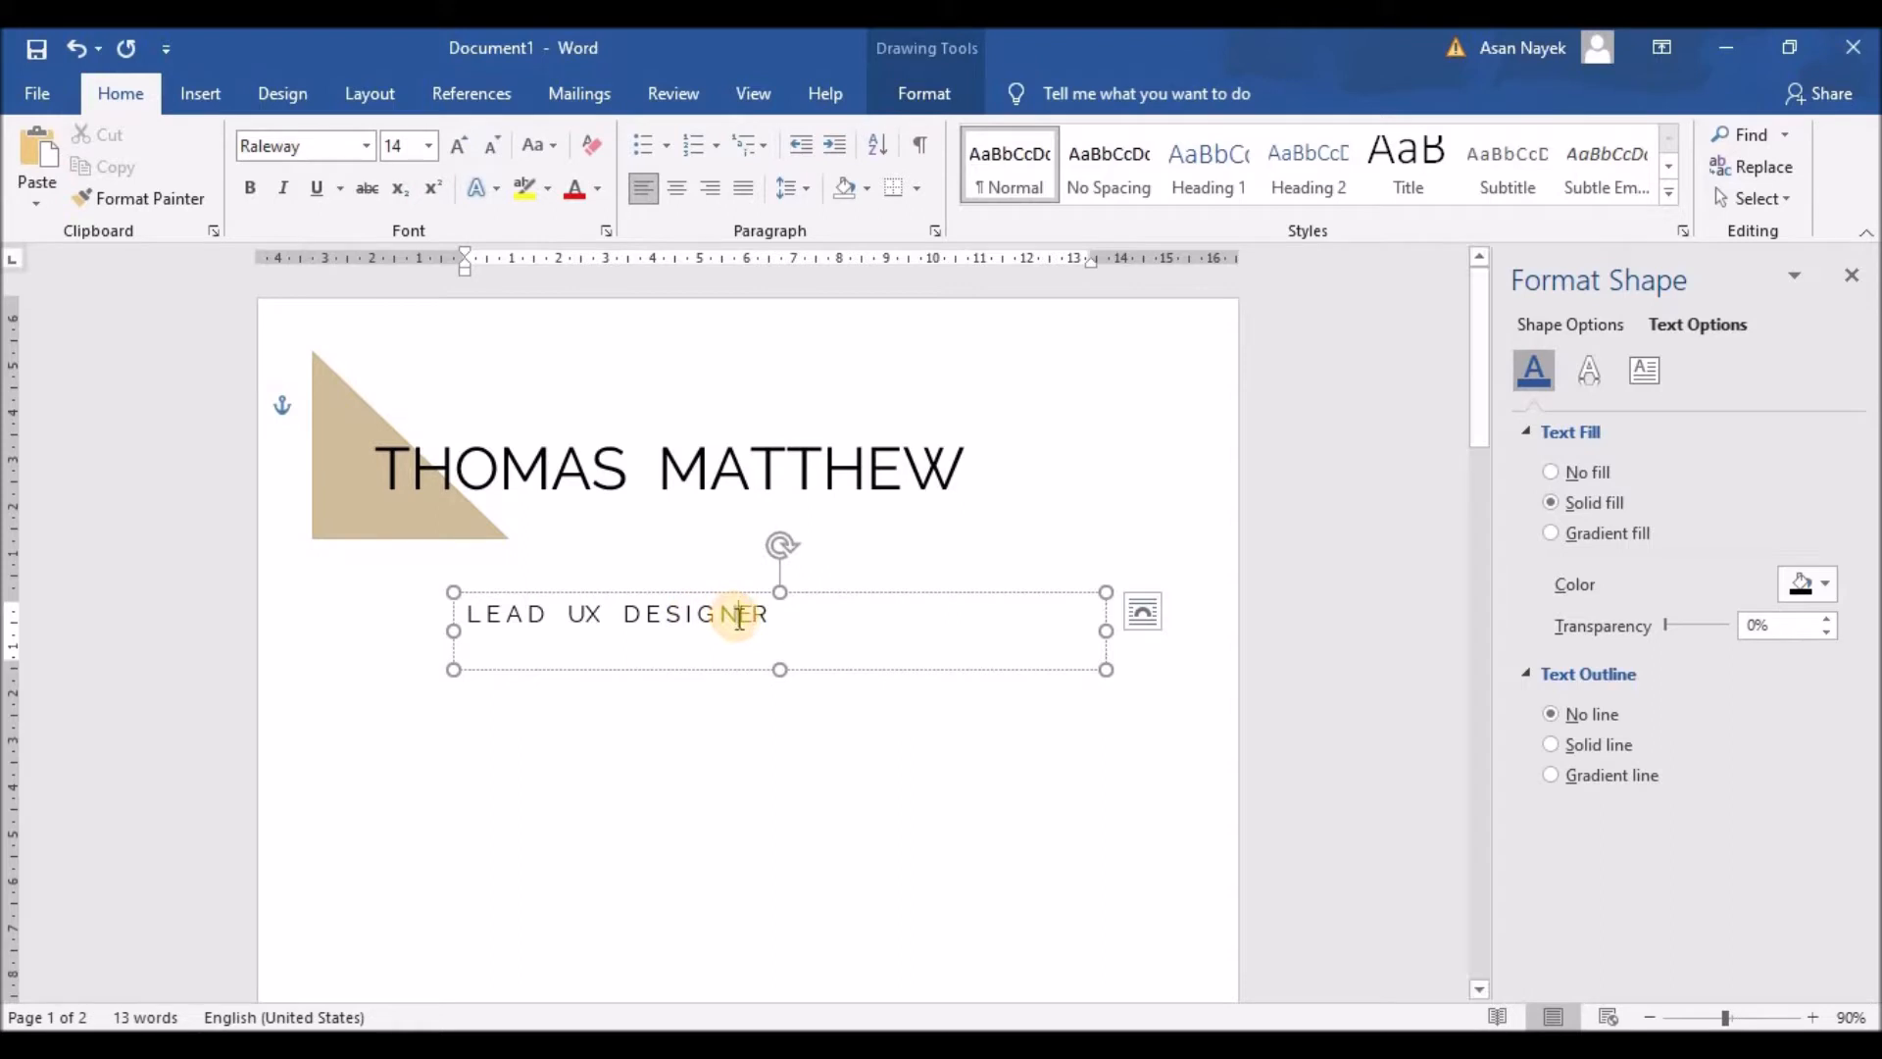
{"action": "left_click", "coordinate": [763, 616]}
Step: Fit the LEAD UX DESIGNER text box to its text and place it just under the name
{"action": "left_click_drag", "start_coordinate": [784, 670], "coordinate": [785, 632]}
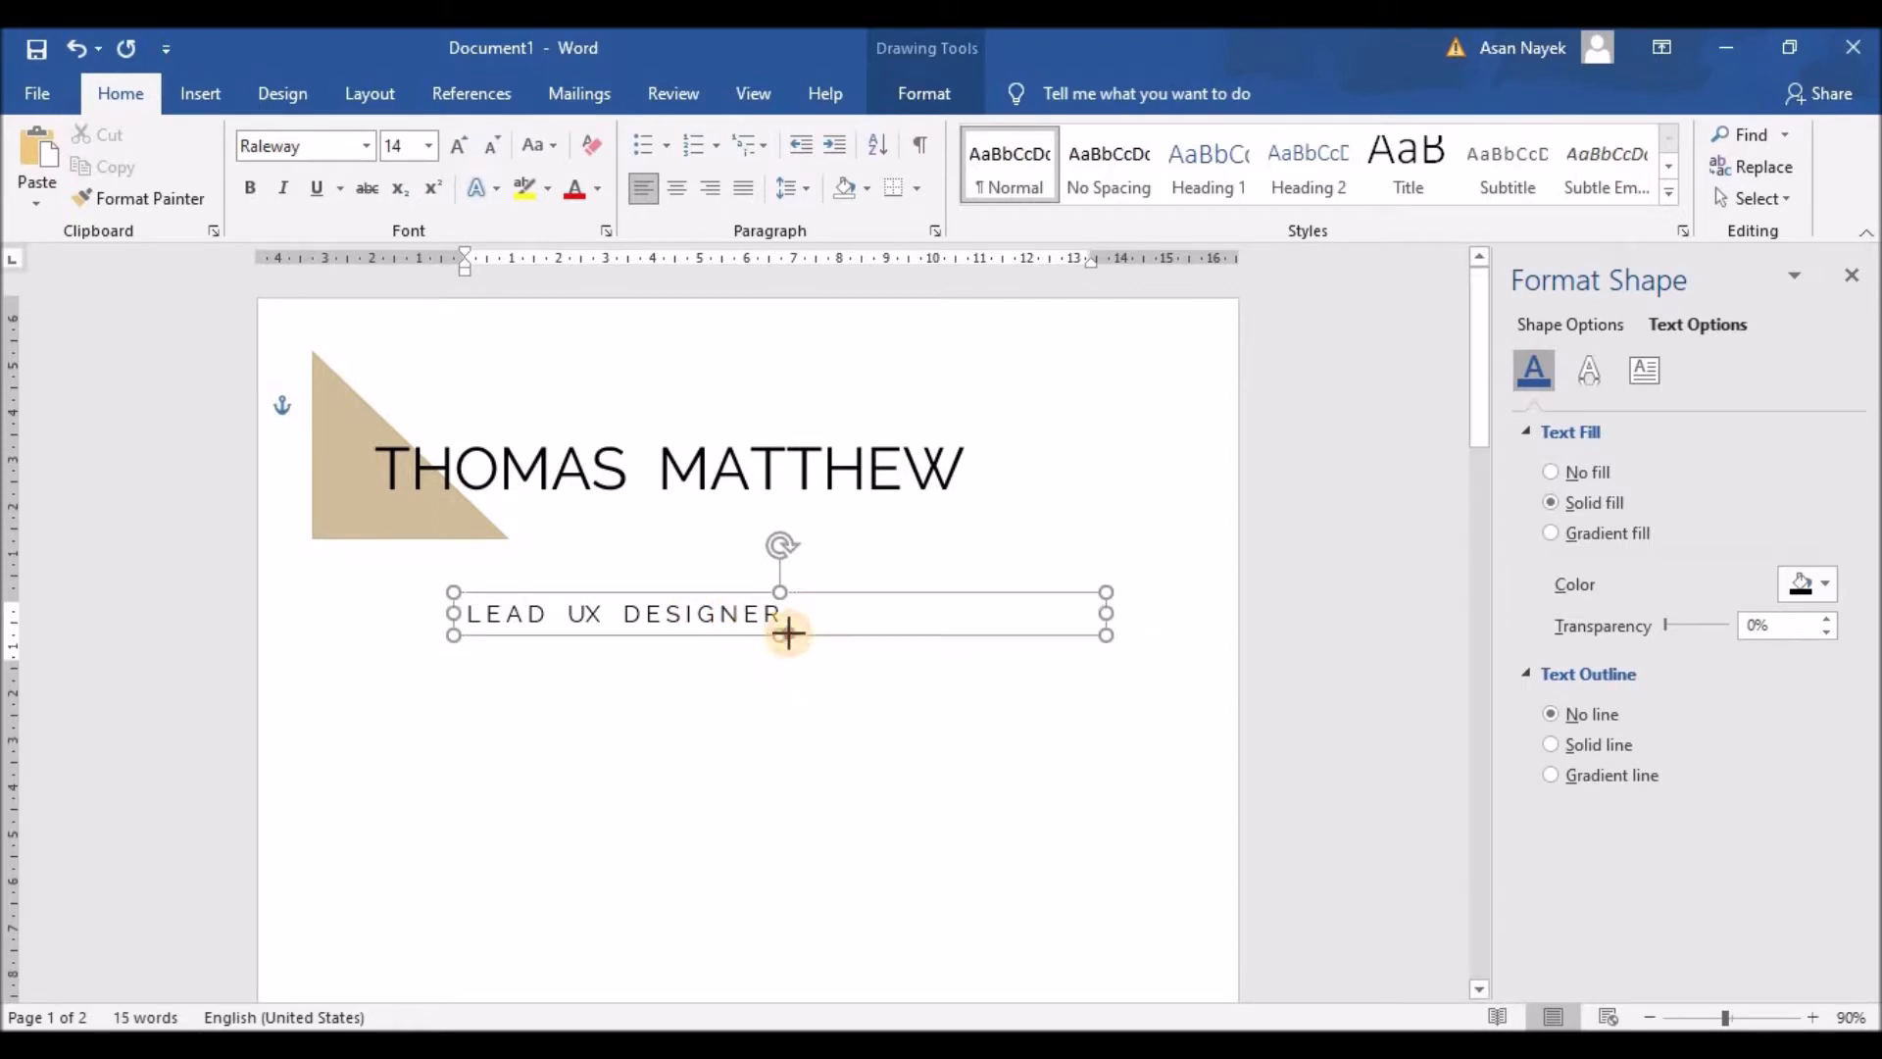
{"action": "left_click_drag", "start_coordinate": [1105, 611], "coordinate": [786, 614]}
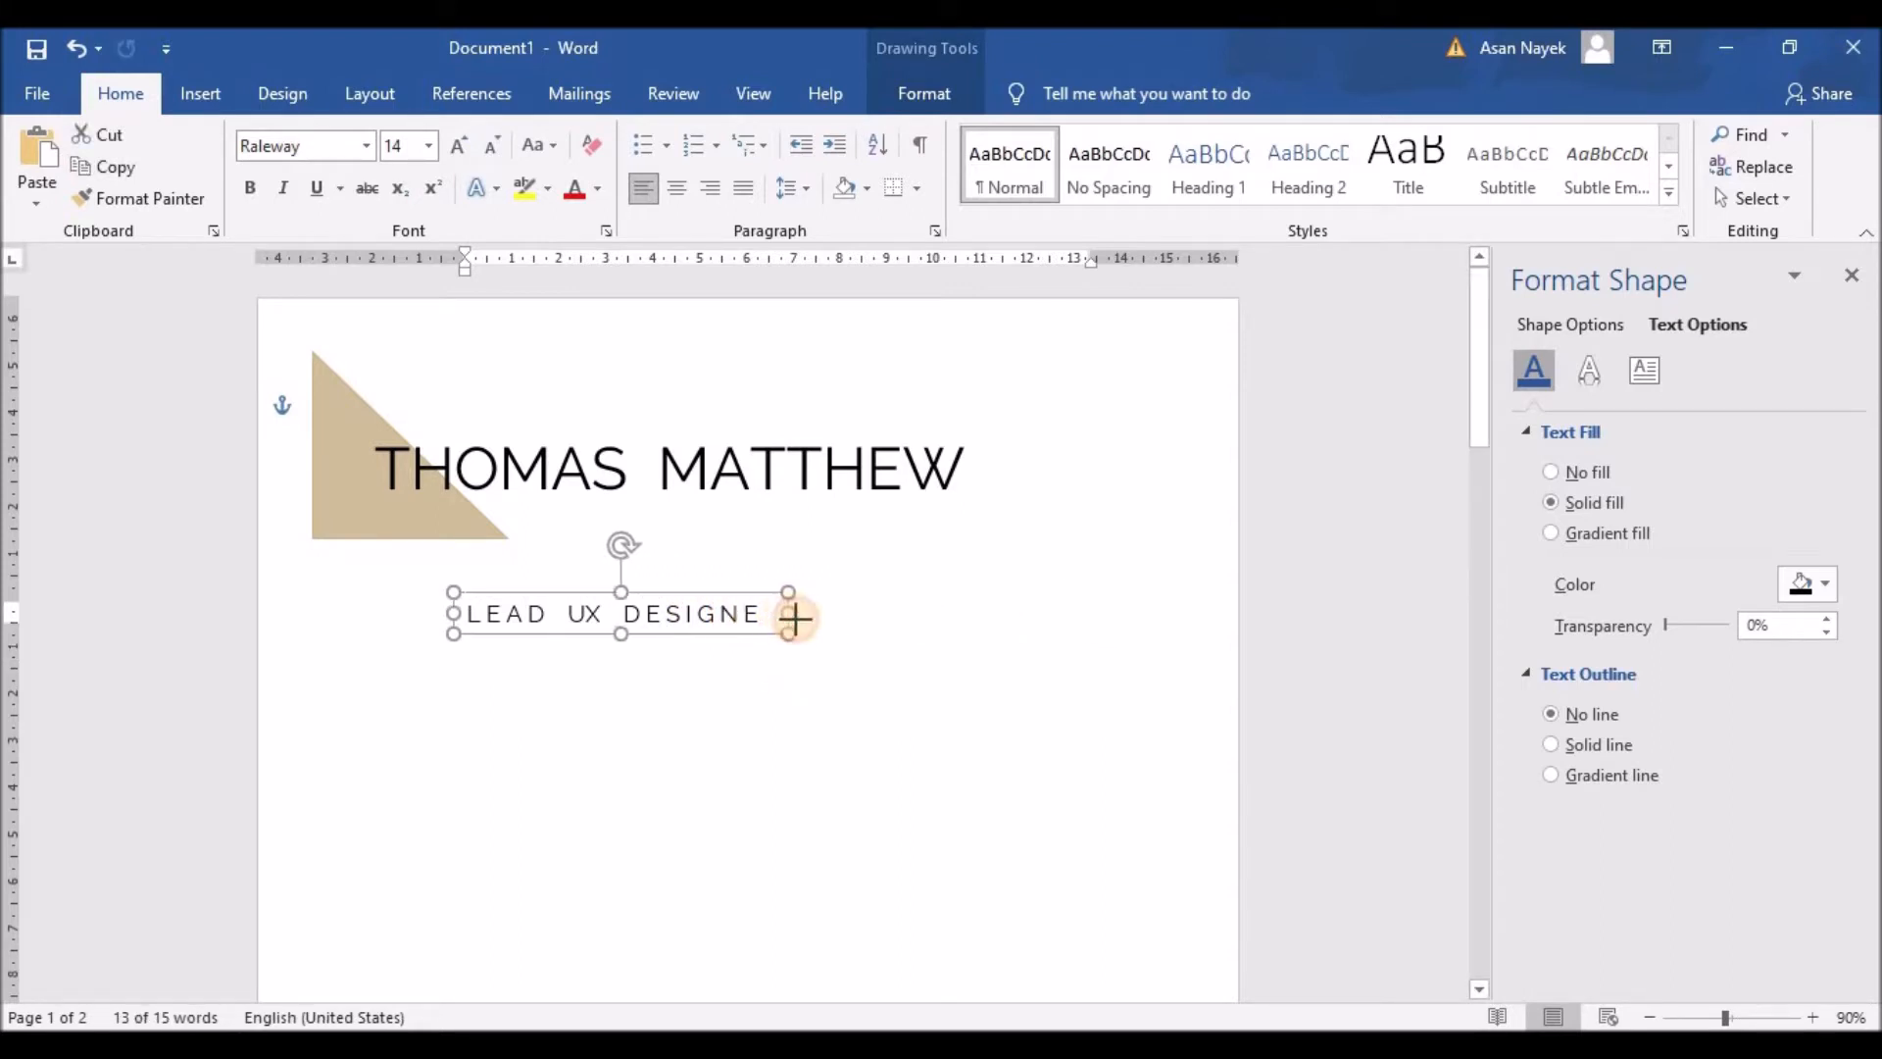
{"action": "left_click_drag", "start_coordinate": [663, 588], "coordinate": [730, 503]}
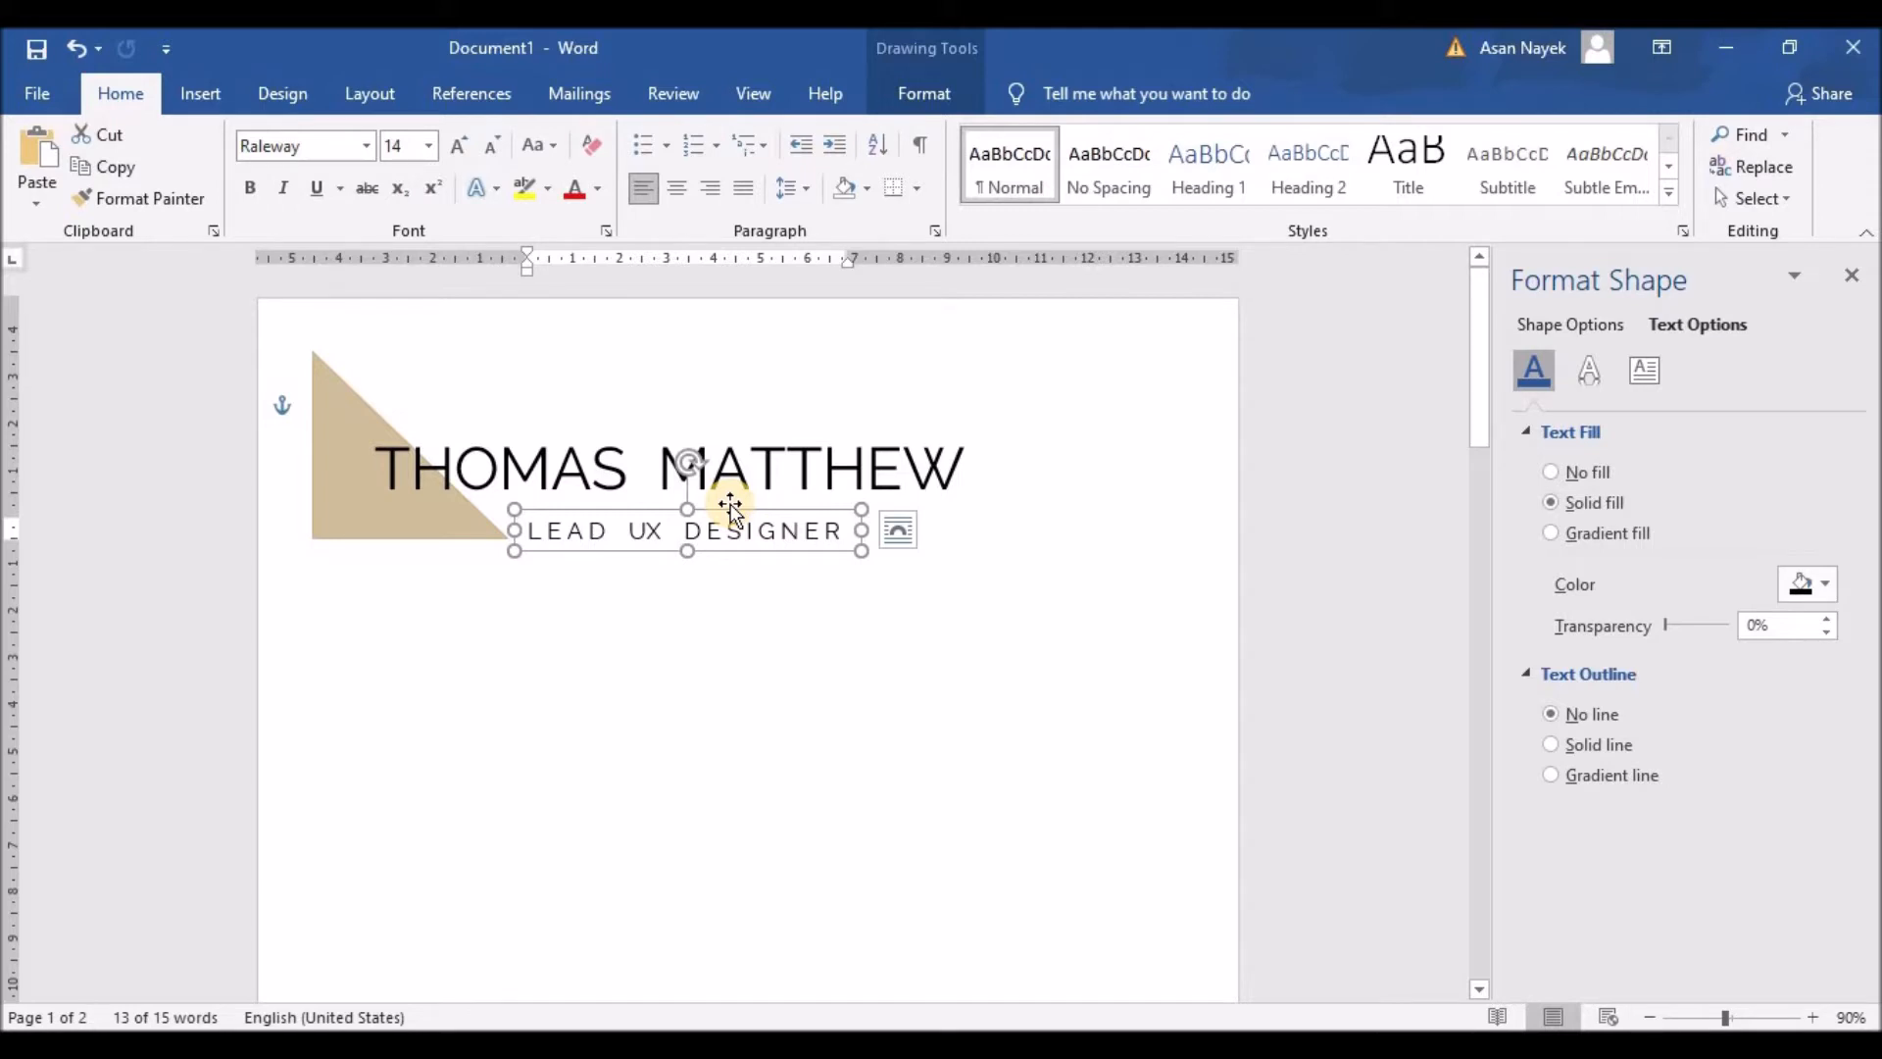
Step: Try spacing out the letters of THOMAS, then undo that change
{"action": "left_click", "coordinate": [426, 472]}
{"action": "left_click", "coordinate": [468, 475]}
{"action": "left_click", "coordinate": [535, 475]}
{"action": "left_click", "coordinate": [600, 475]}
{"action": "key", "text": "ctrl+z"}
{"action": "key", "text": "ctrl+z"}
{"action": "key", "text": "ctrl+z"}
{"action": "left_click", "coordinate": [573, 574]}
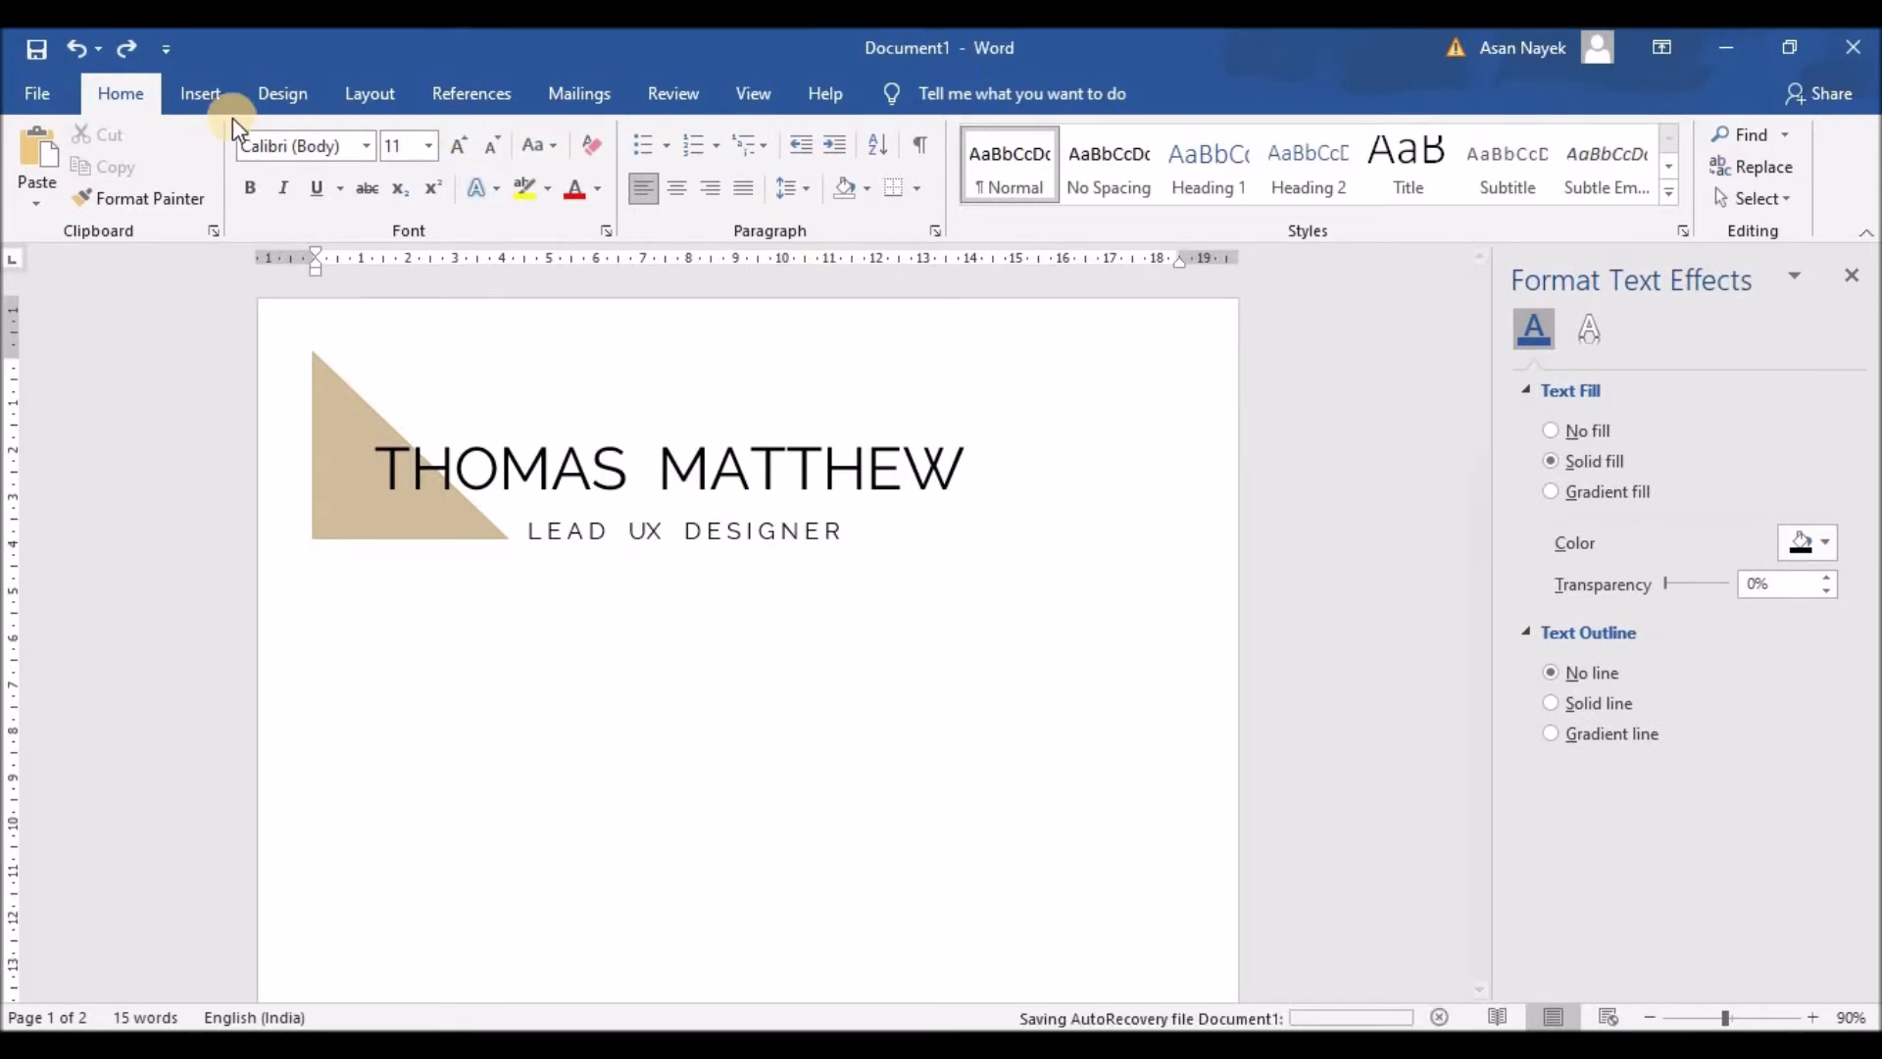
{"action": "left_click", "coordinate": [198, 98]}
Step: Draw a 4.25 cm vertical line from inside the tan triangle down the page's left side
{"action": "left_click", "coordinate": [382, 136]}
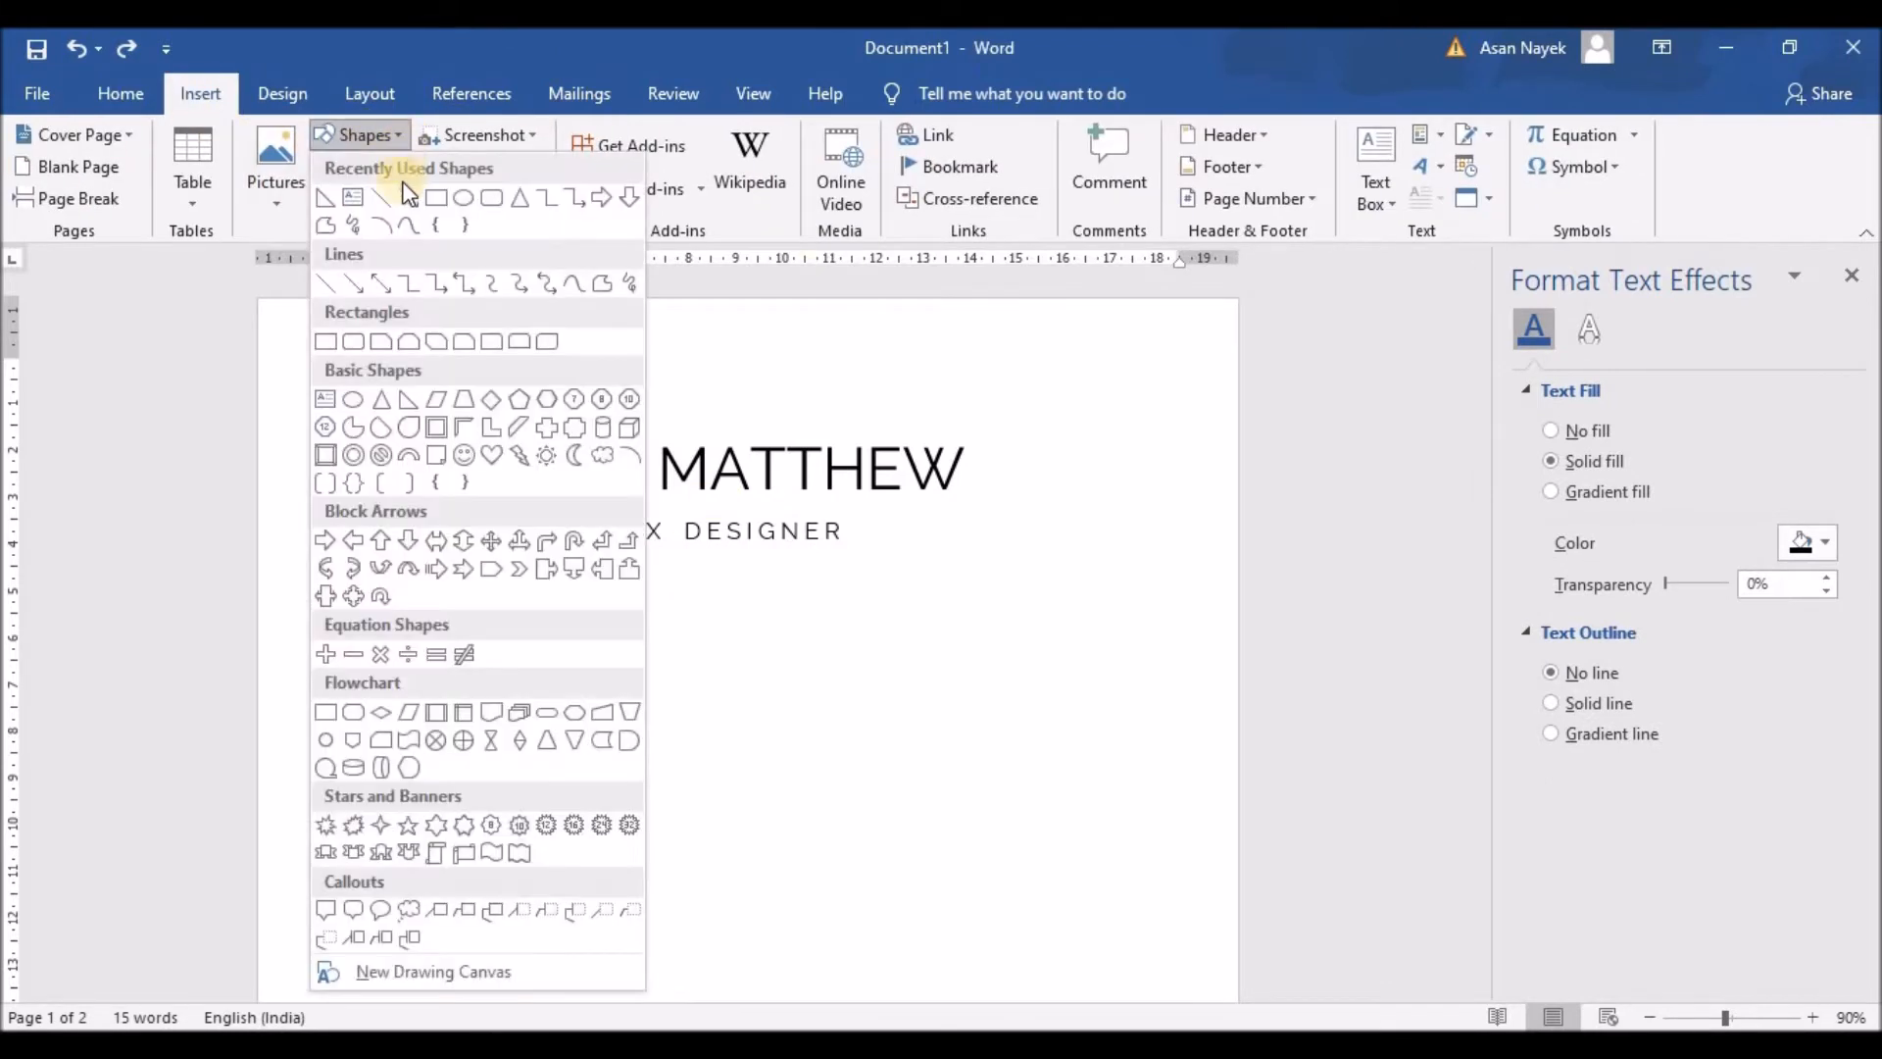
{"action": "left_click", "coordinate": [384, 197]}
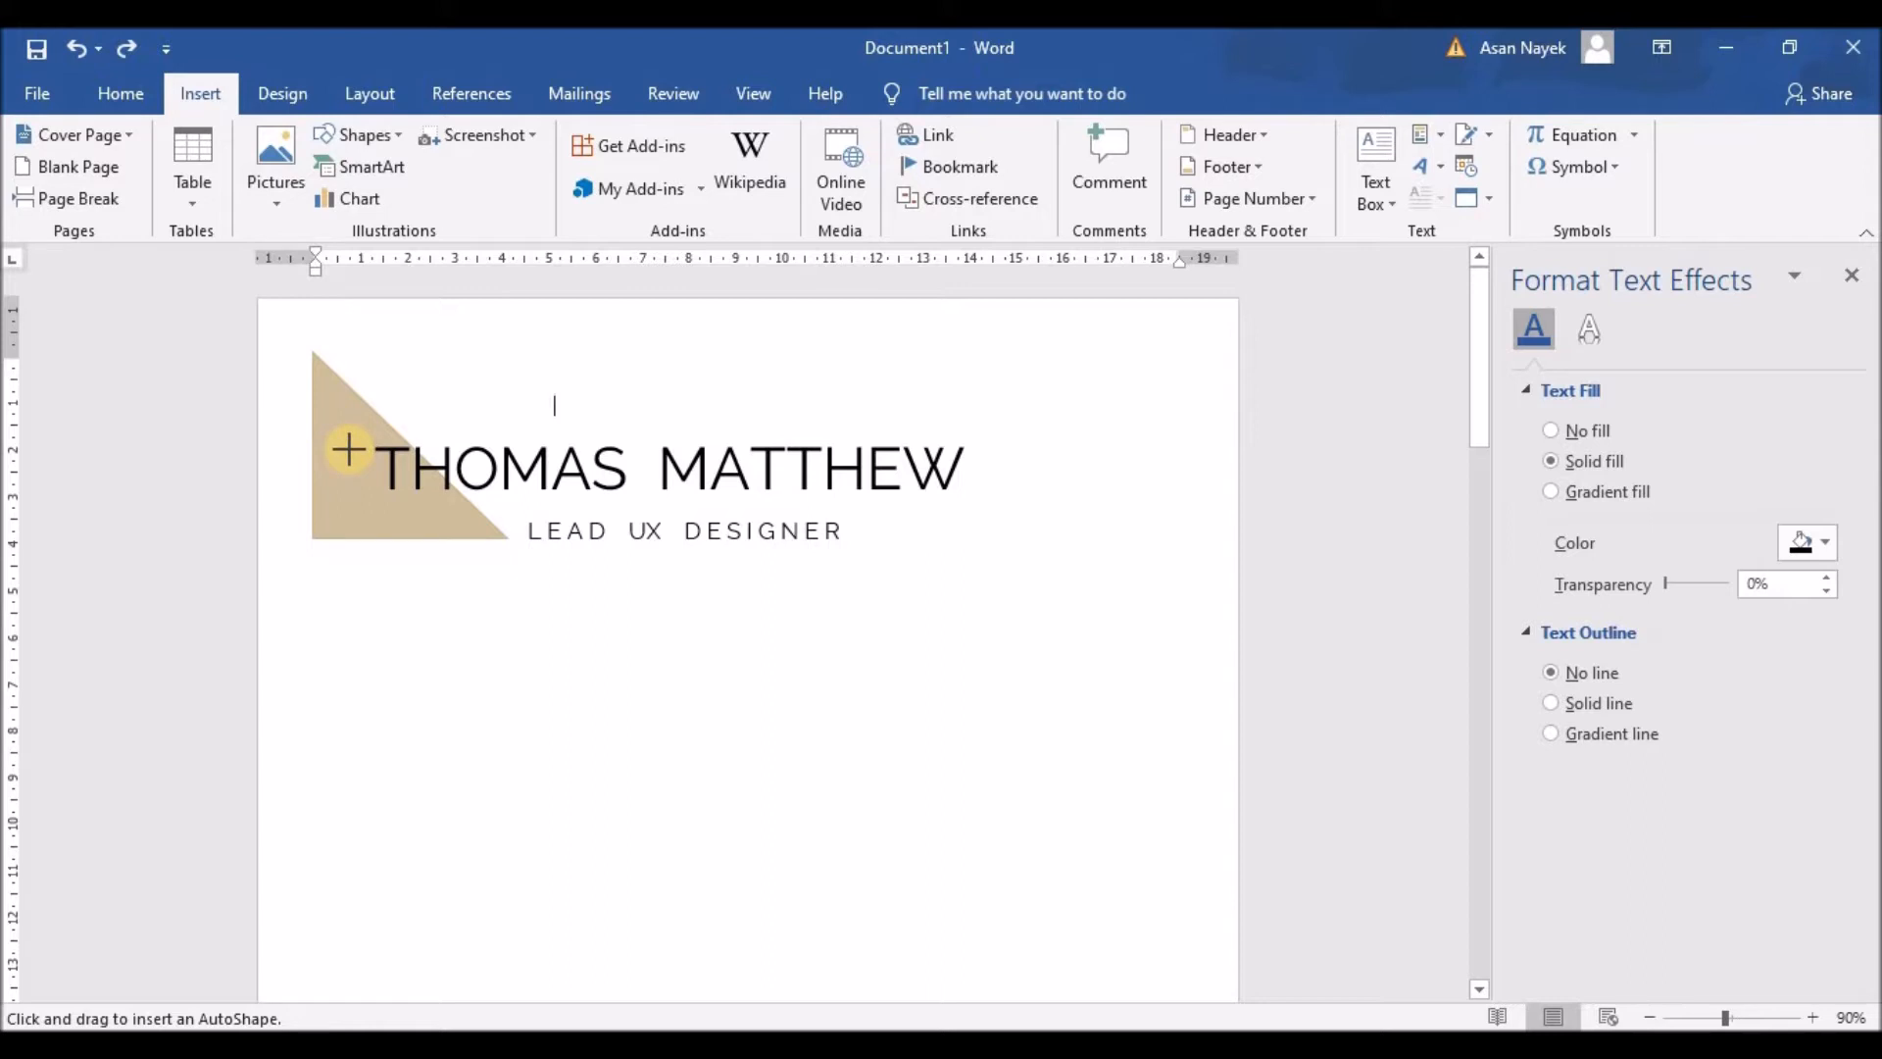
{"action": "left_click_drag", "start_coordinate": [348, 449], "coordinate": [342, 623]}
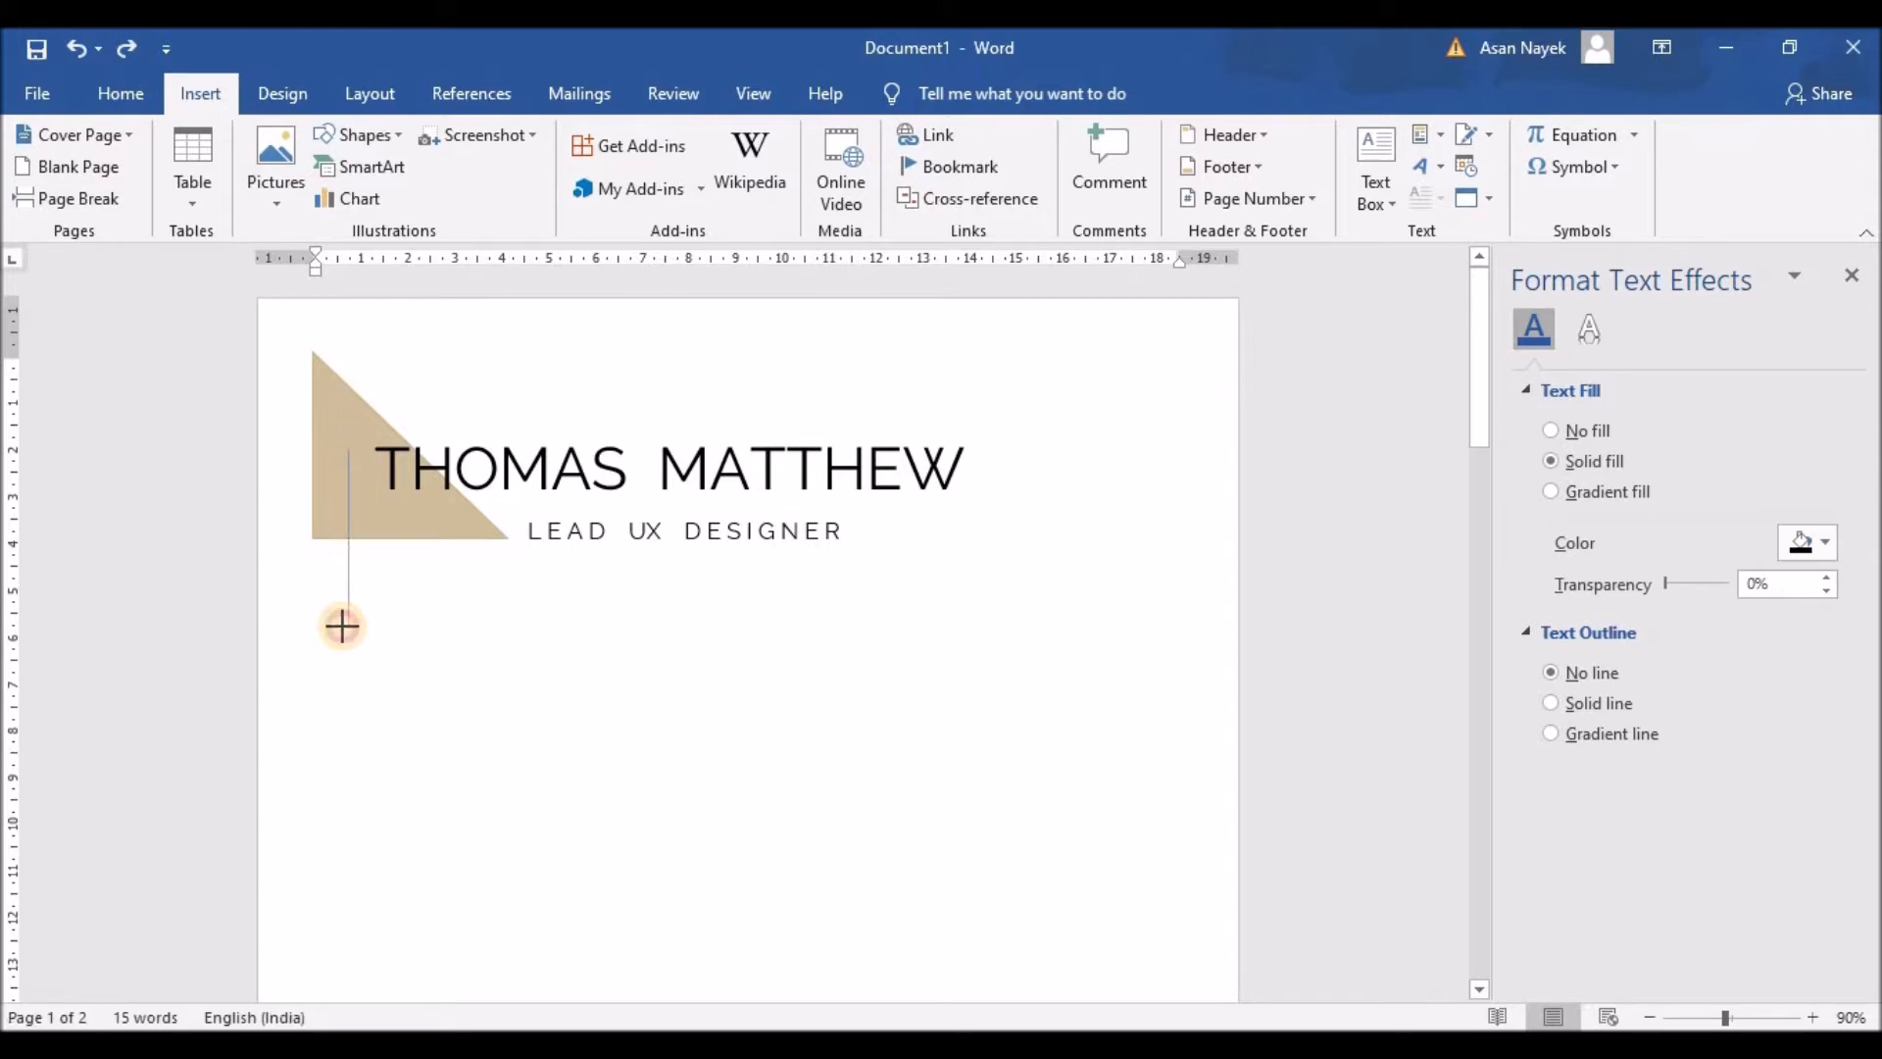
{"action": "left_click_drag", "start_coordinate": [342, 626], "coordinate": [343, 647]}
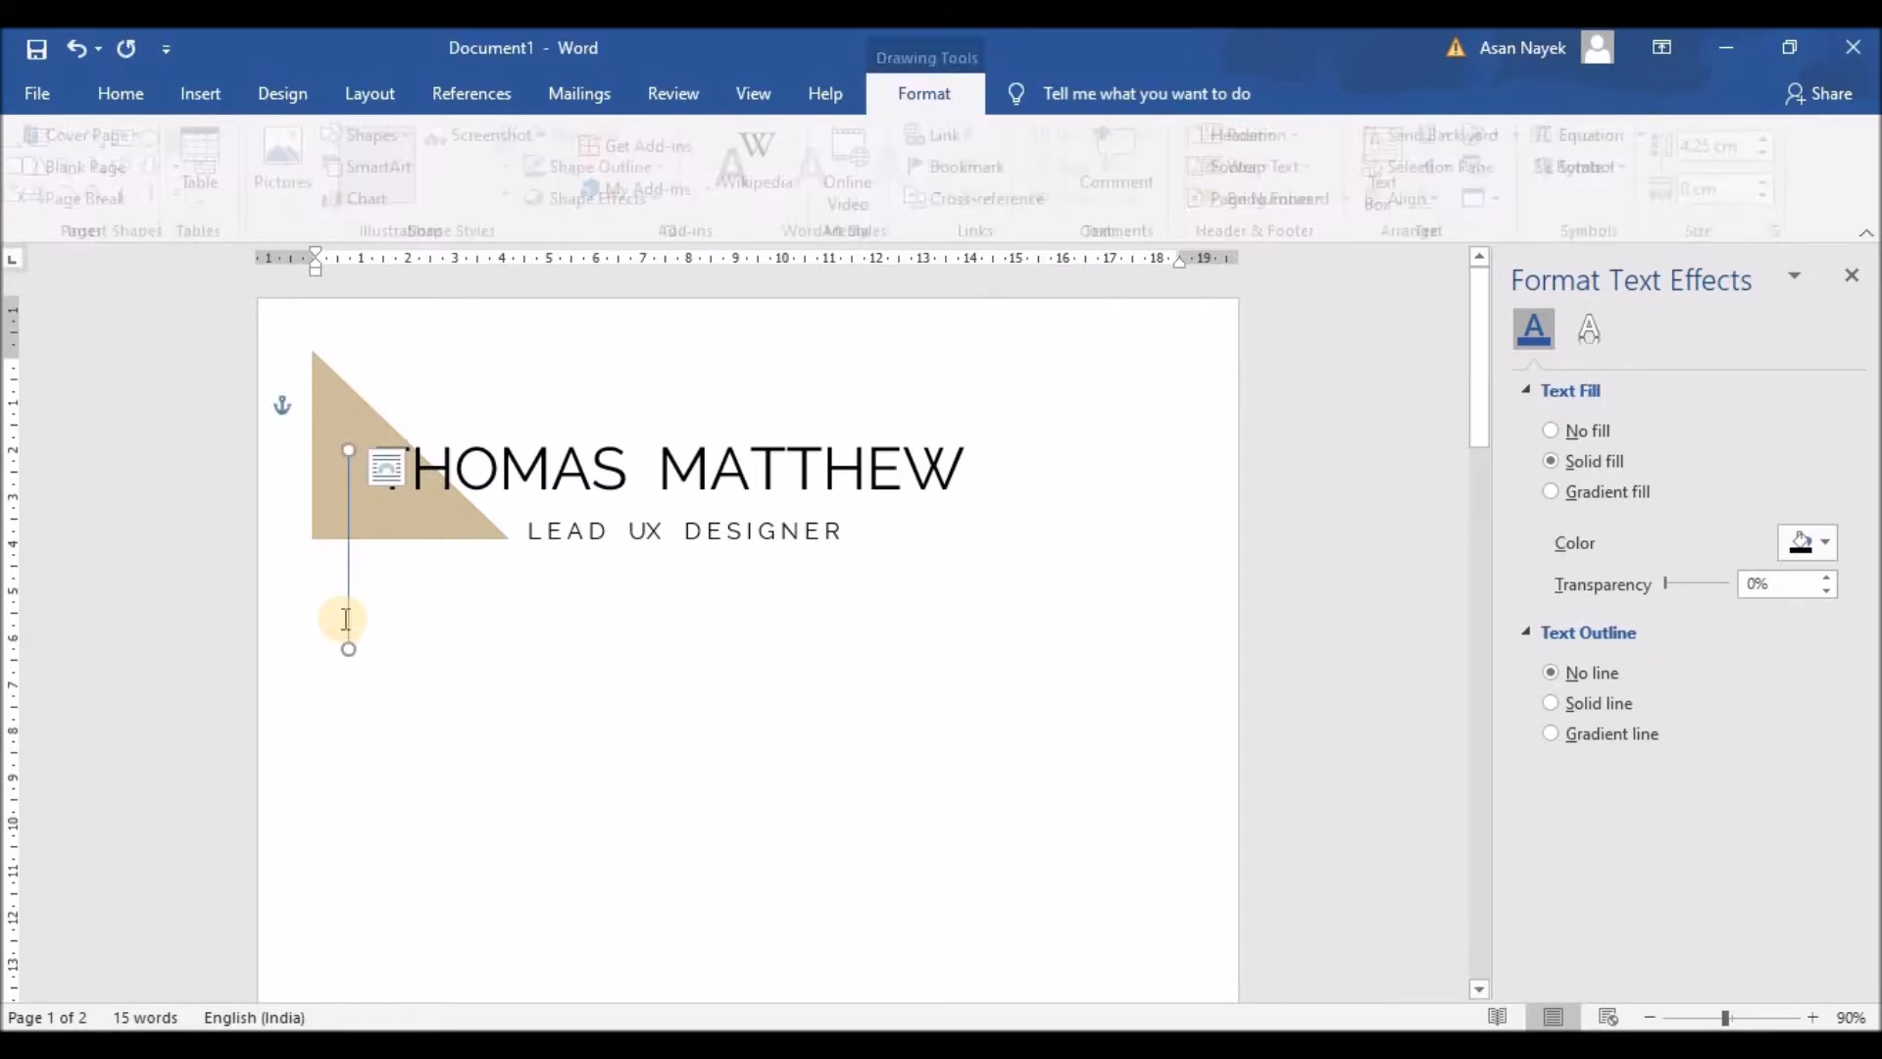
{"action": "left_click", "coordinate": [493, 732]}
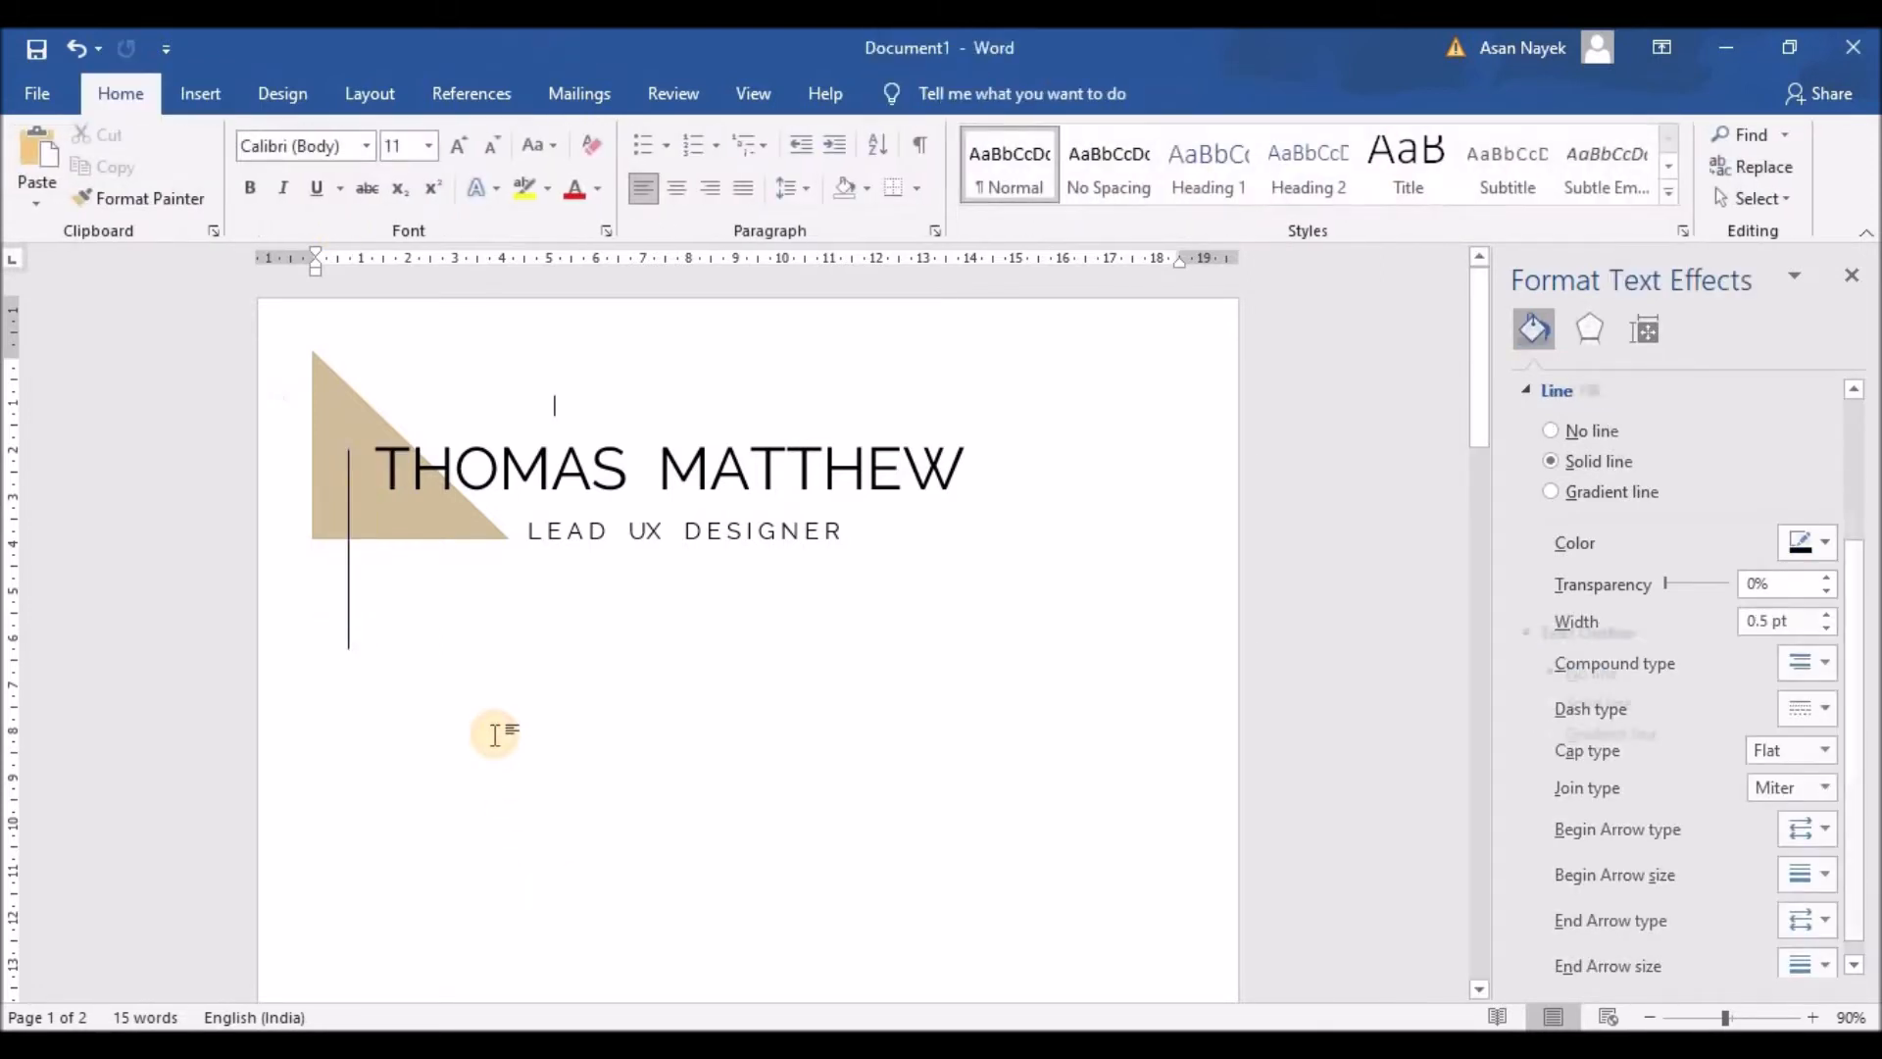
{"action": "left_click", "coordinate": [350, 617]}
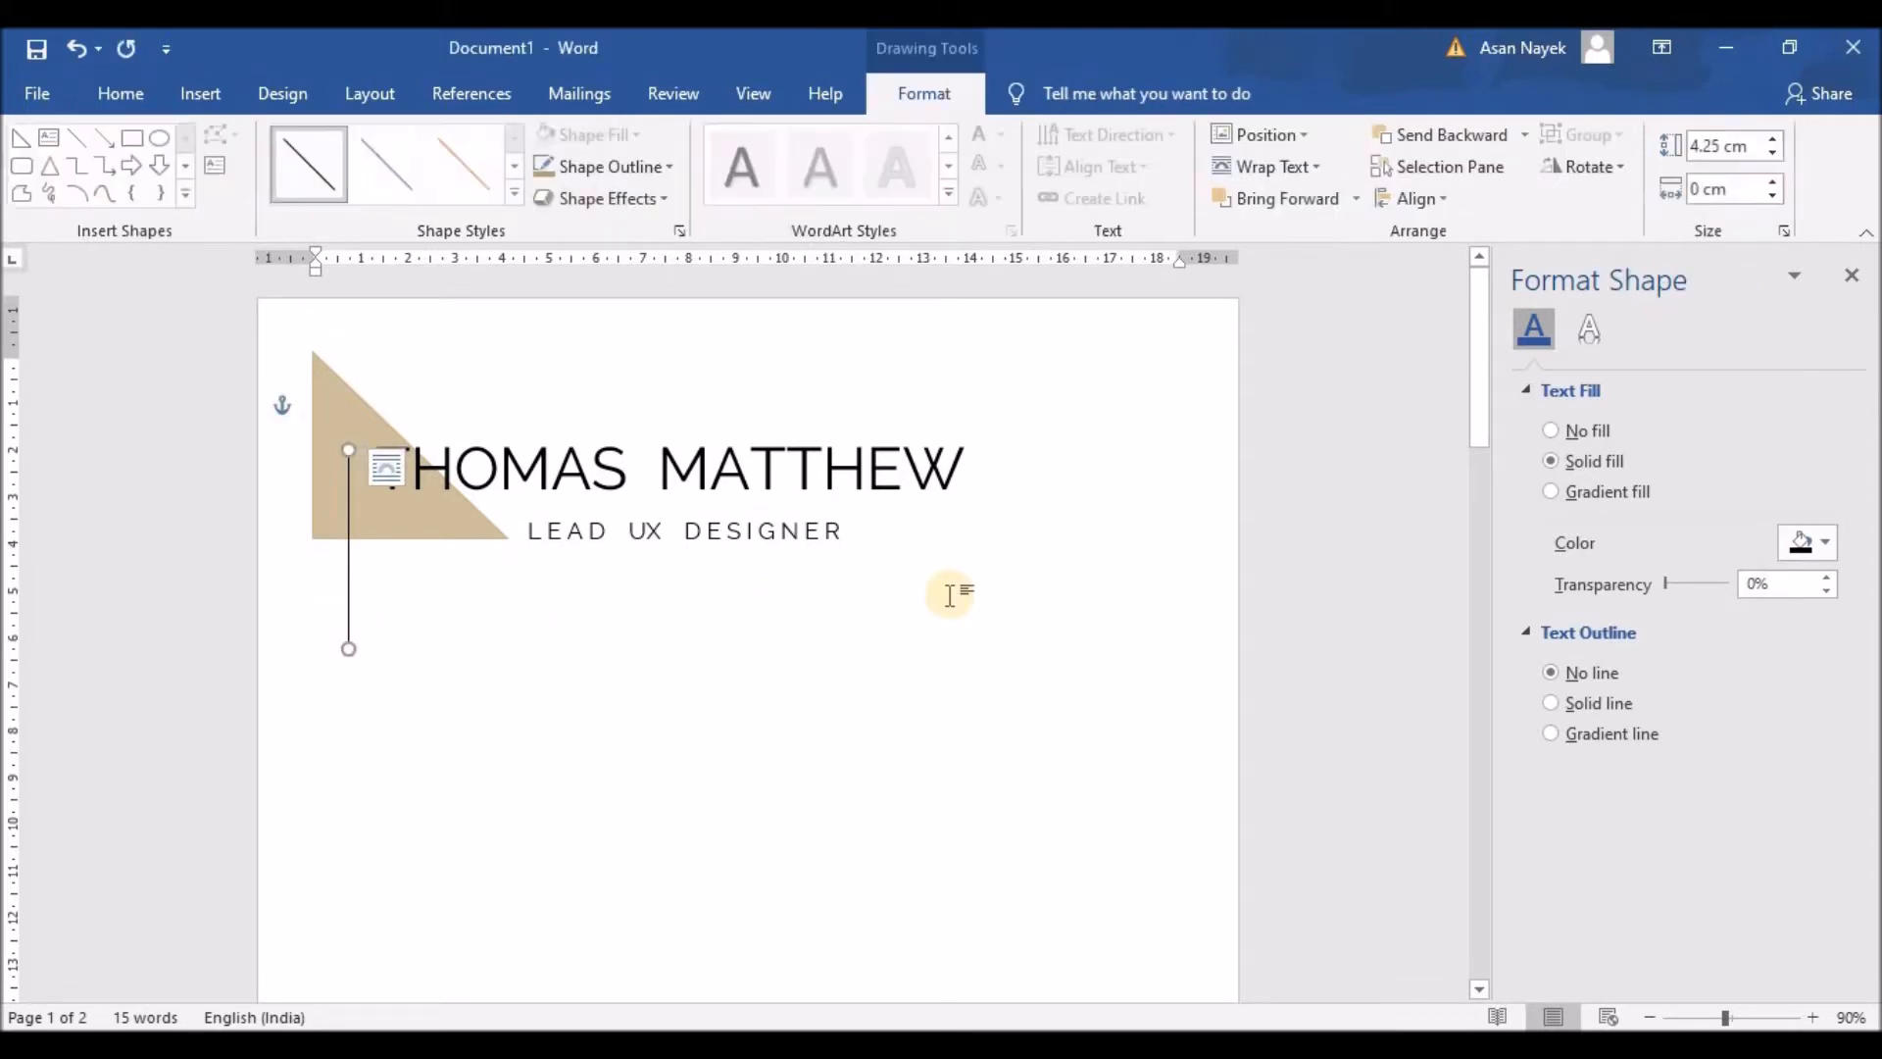
{"action": "left_click", "coordinate": [414, 643]}
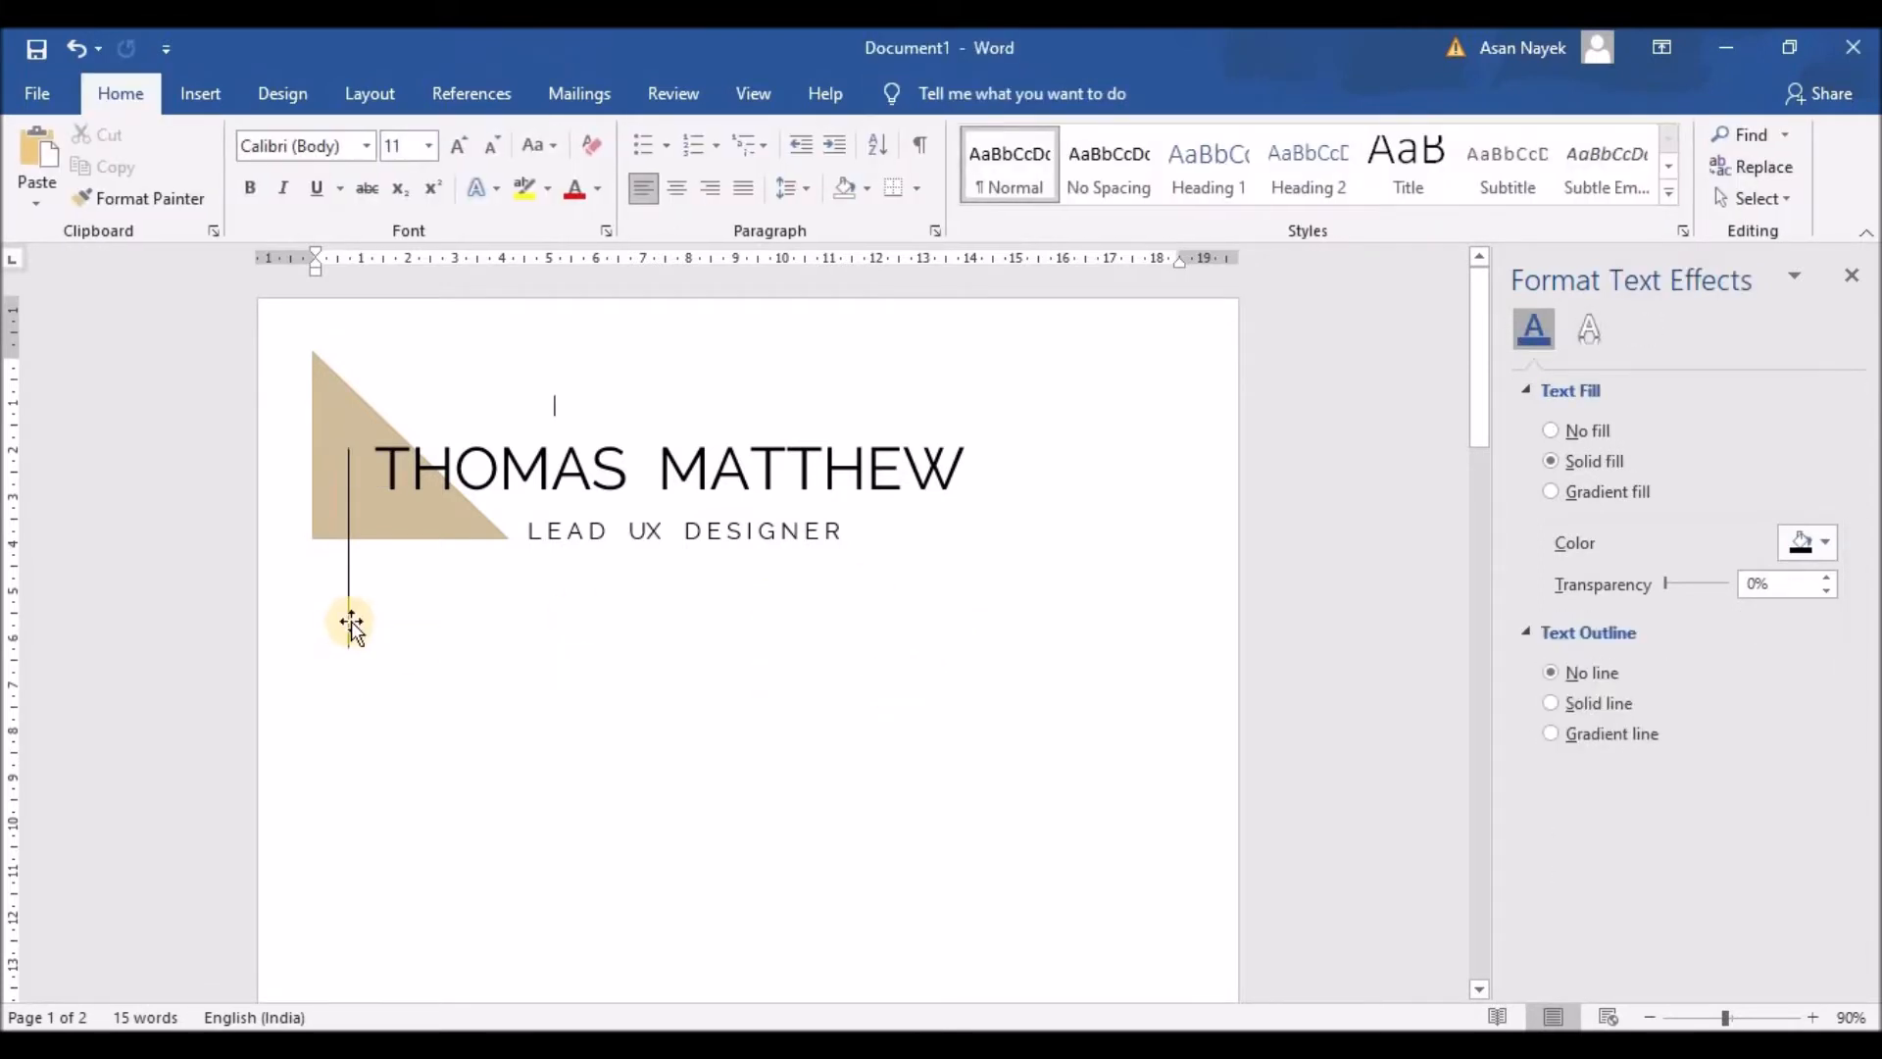
{"action": "left_click", "coordinate": [349, 620]}
{"action": "left_click", "coordinate": [462, 656]}
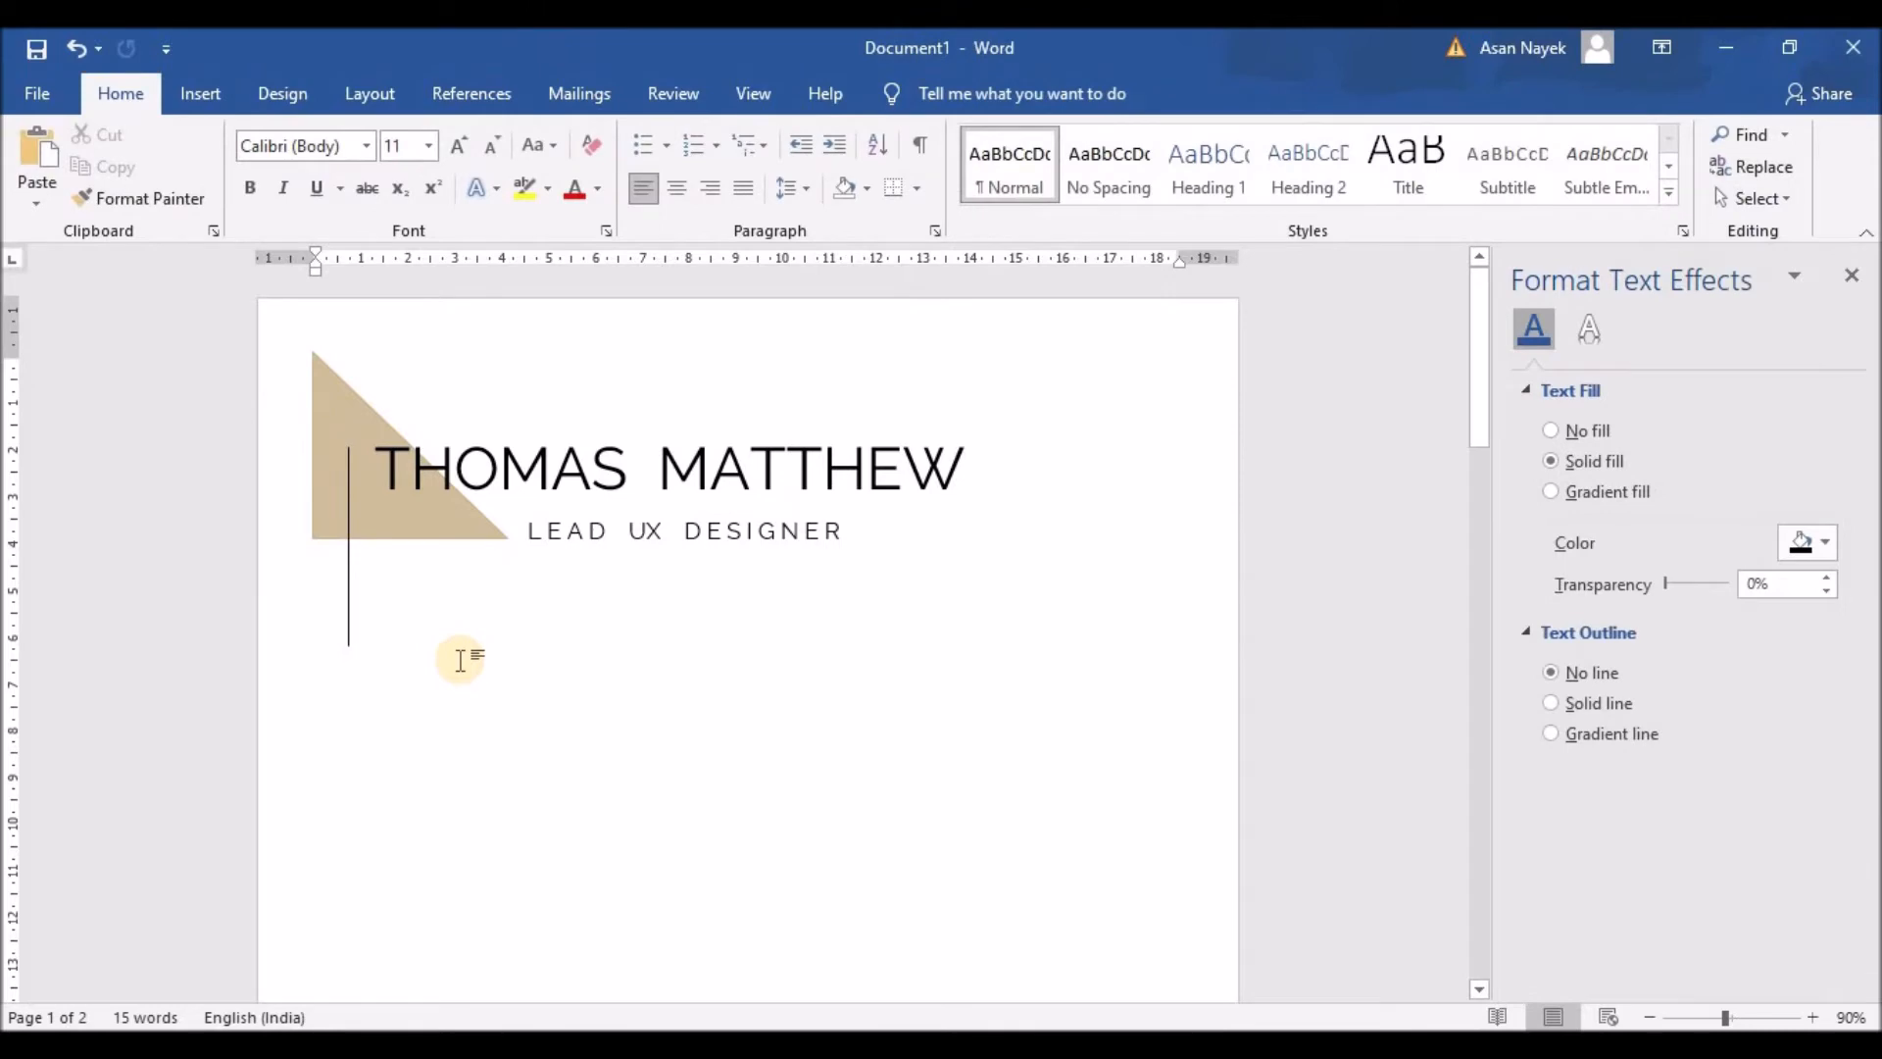
Step: Draw a small 0.65 cm square at the vertical line's lower end
{"action": "left_click", "coordinate": [201, 93]}
{"action": "left_click", "coordinate": [365, 135]}
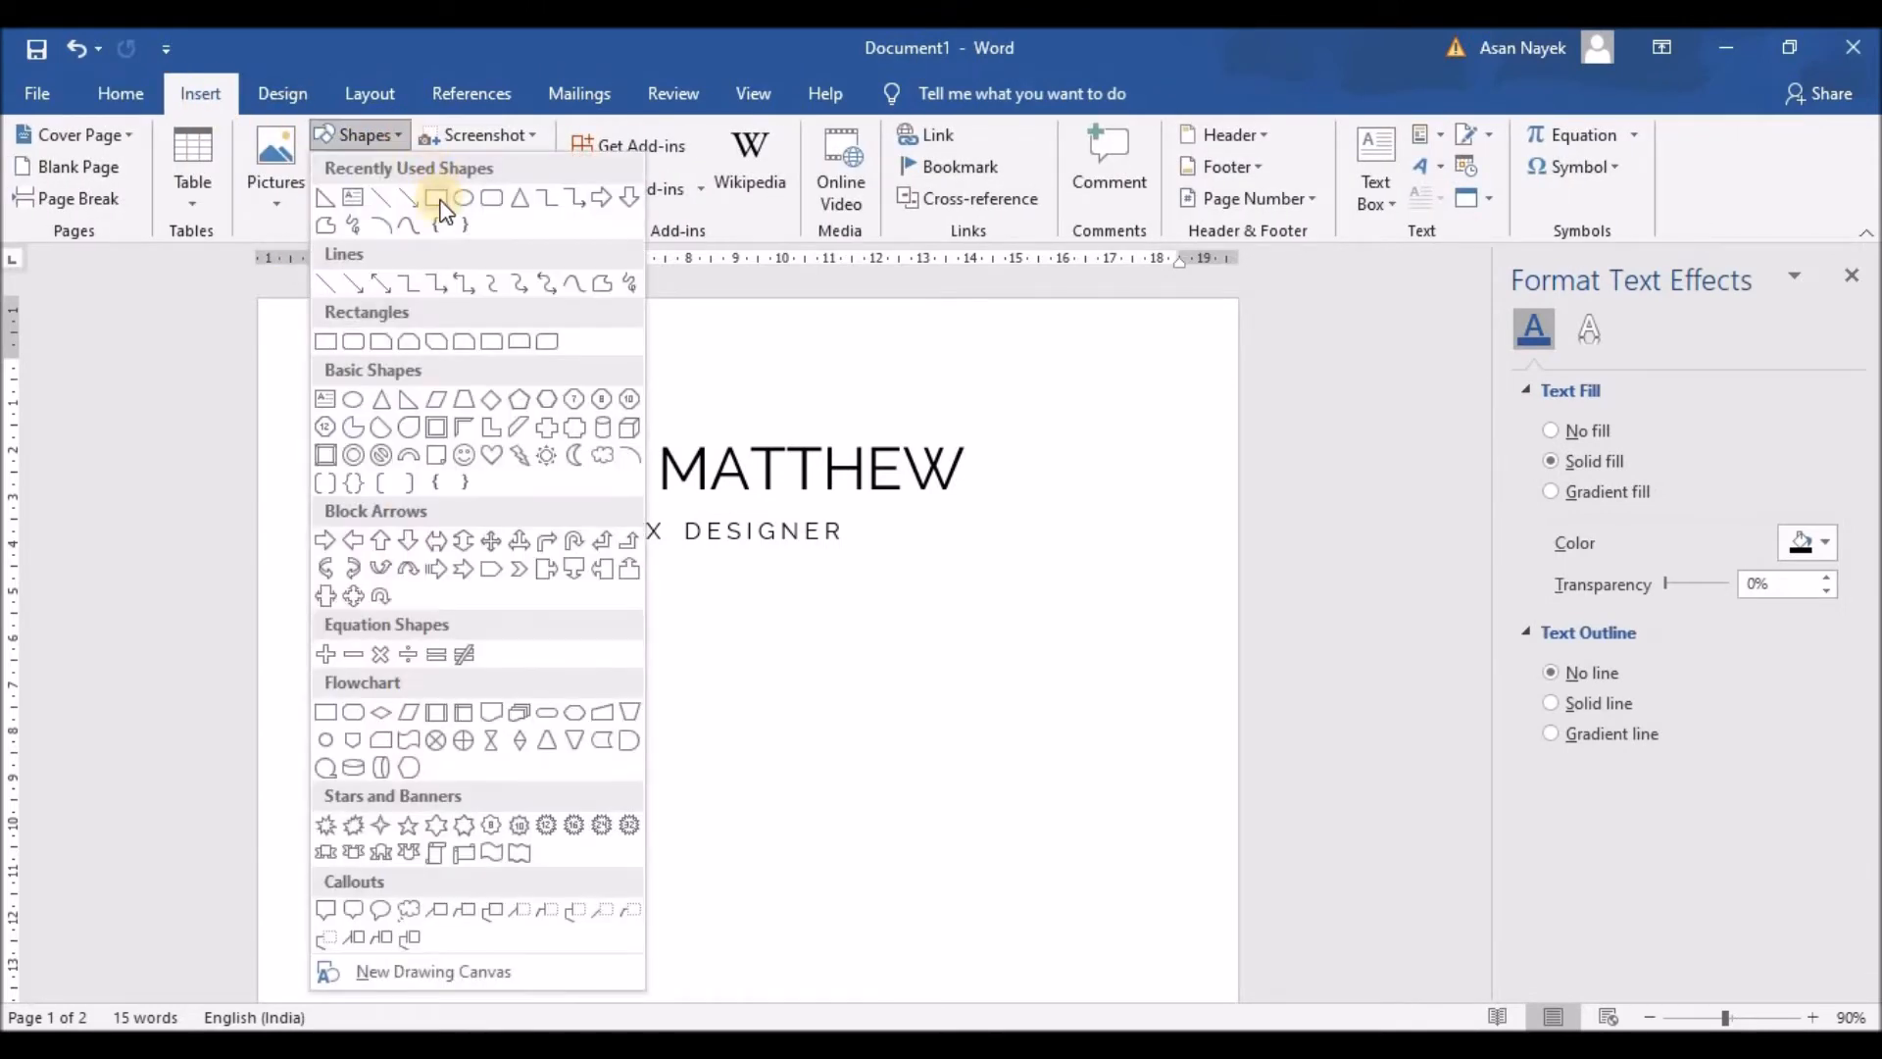
{"action": "left_click", "coordinate": [439, 200]}
{"action": "left_click_drag", "start_coordinate": [299, 588], "coordinate": [329, 619]}
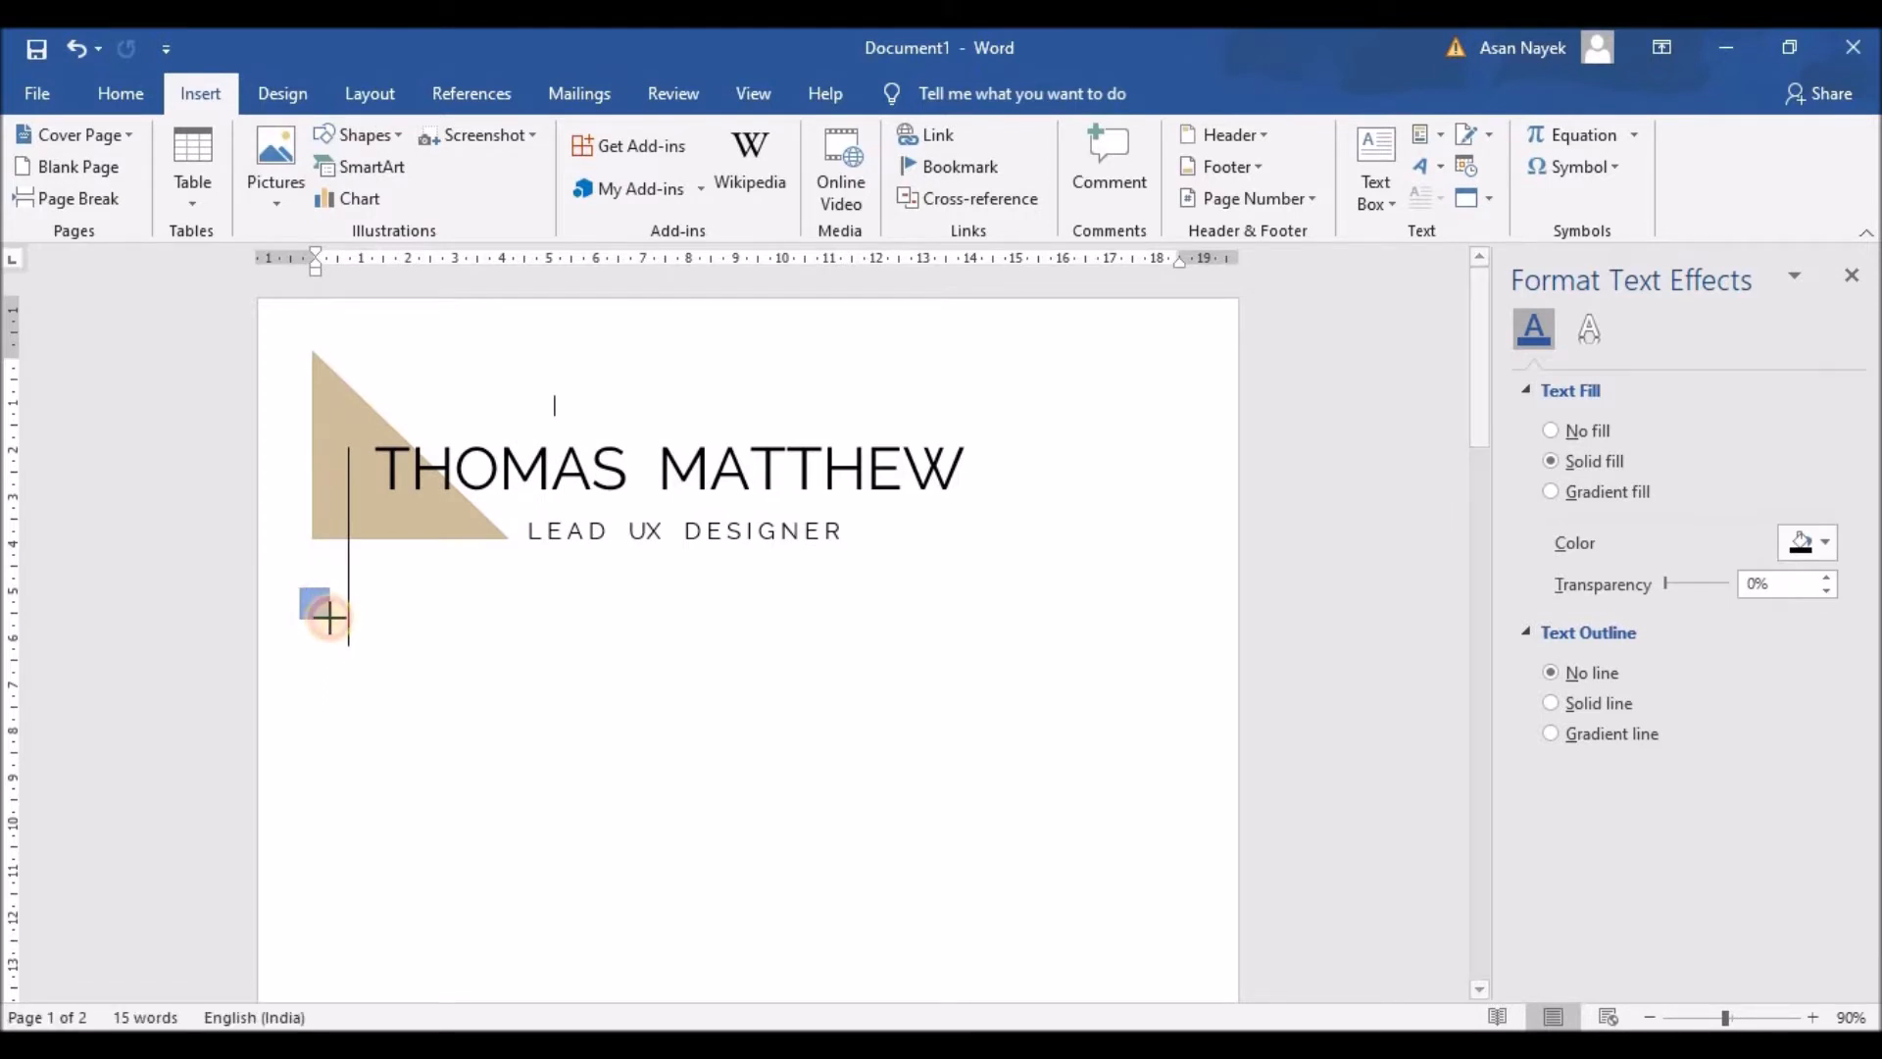
{"action": "left_click", "coordinate": [401, 656]}
Step: Set the square's fill to picture or texture fill and choose to insert a picture
{"action": "left_click", "coordinate": [313, 608]}
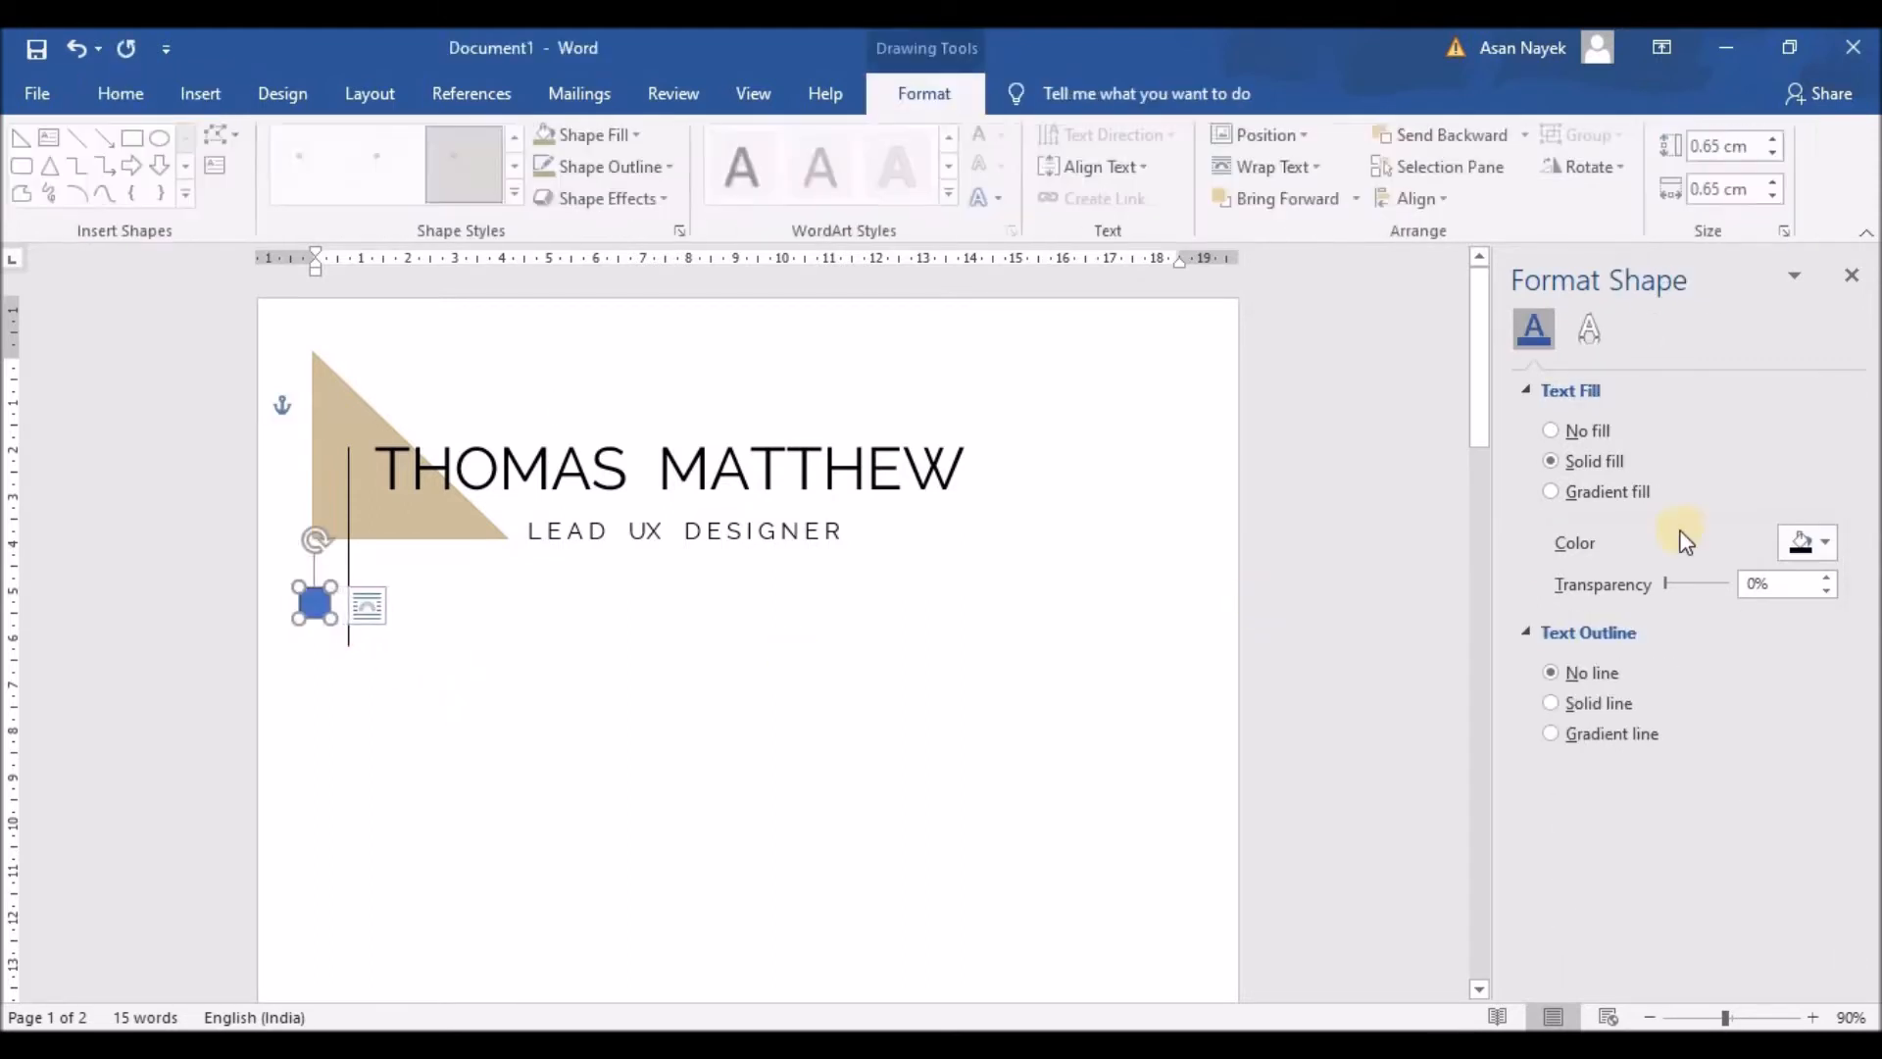
{"action": "left_click", "coordinate": [1527, 389]}
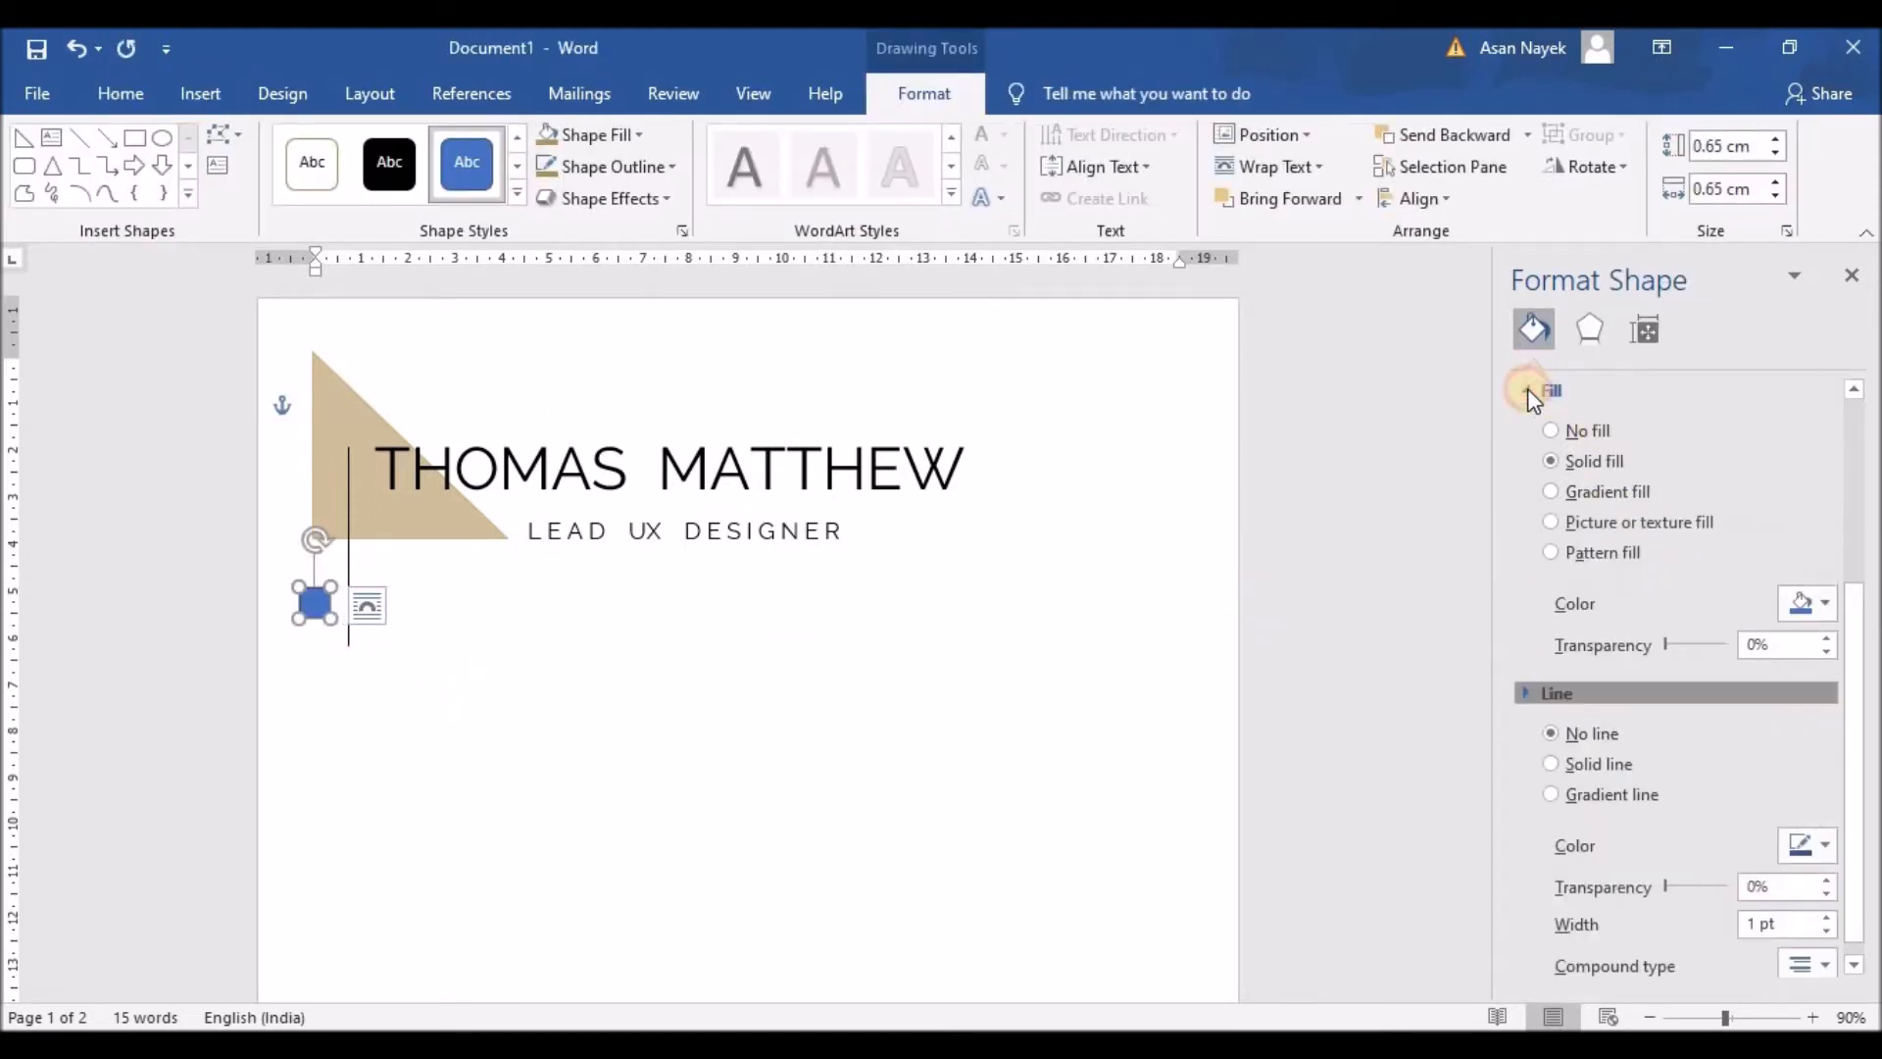
{"action": "left_click", "coordinate": [1597, 522]}
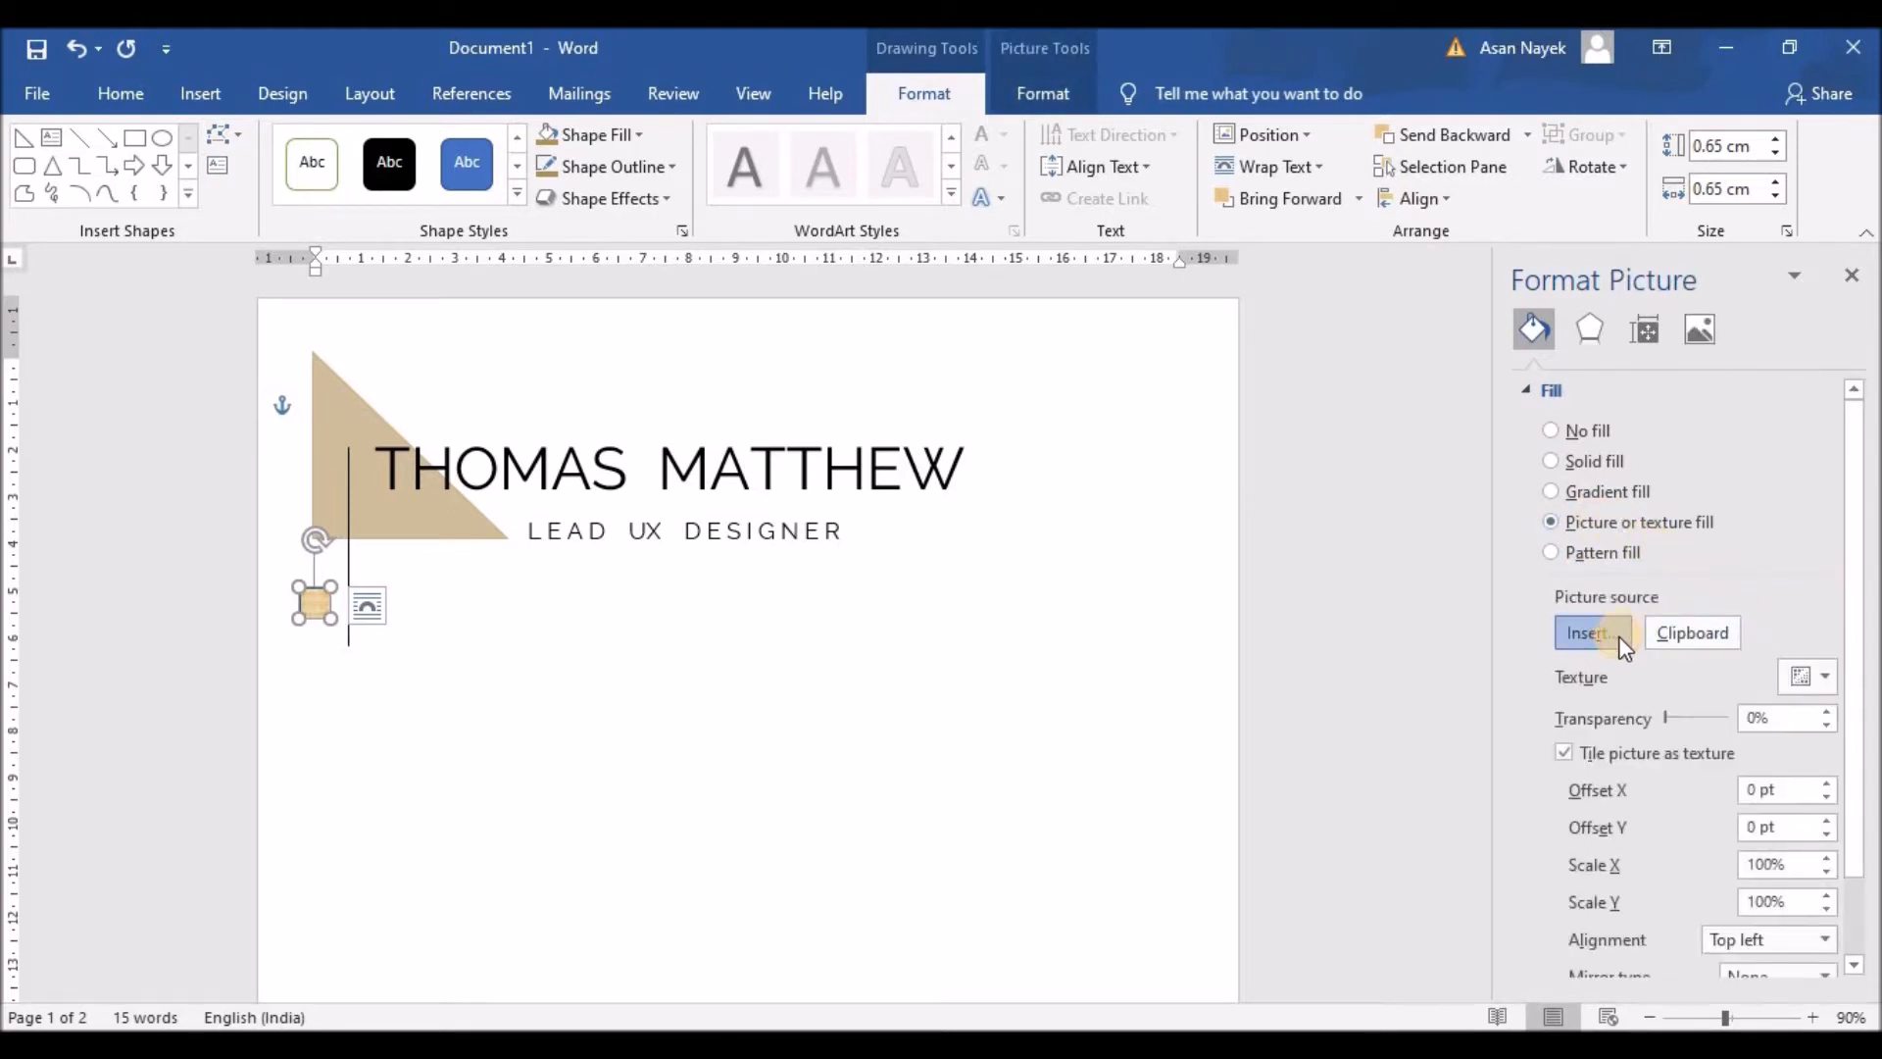
{"action": "left_click", "coordinate": [1592, 632]}
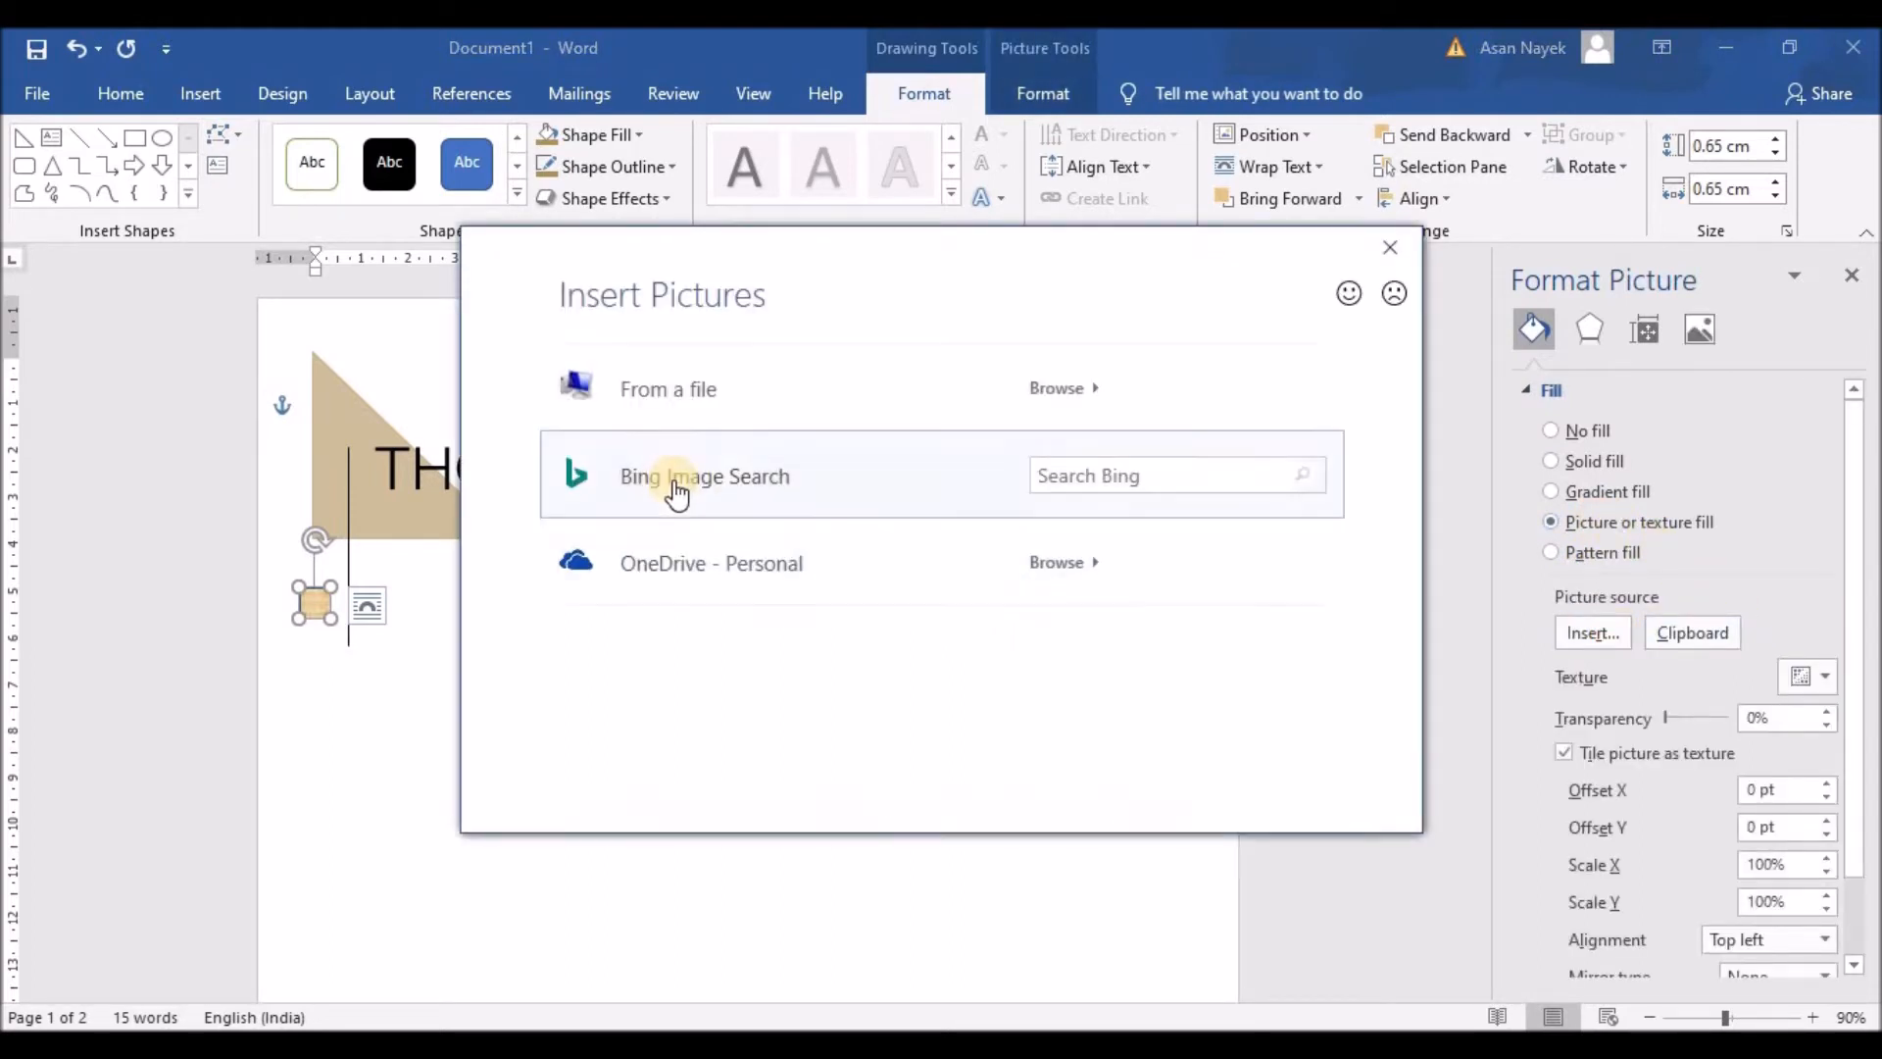
Step: Fill the square with icons8-call-24 from Local Disk (E:) > Projects > Icons
{"action": "left_click", "coordinate": [668, 411]}
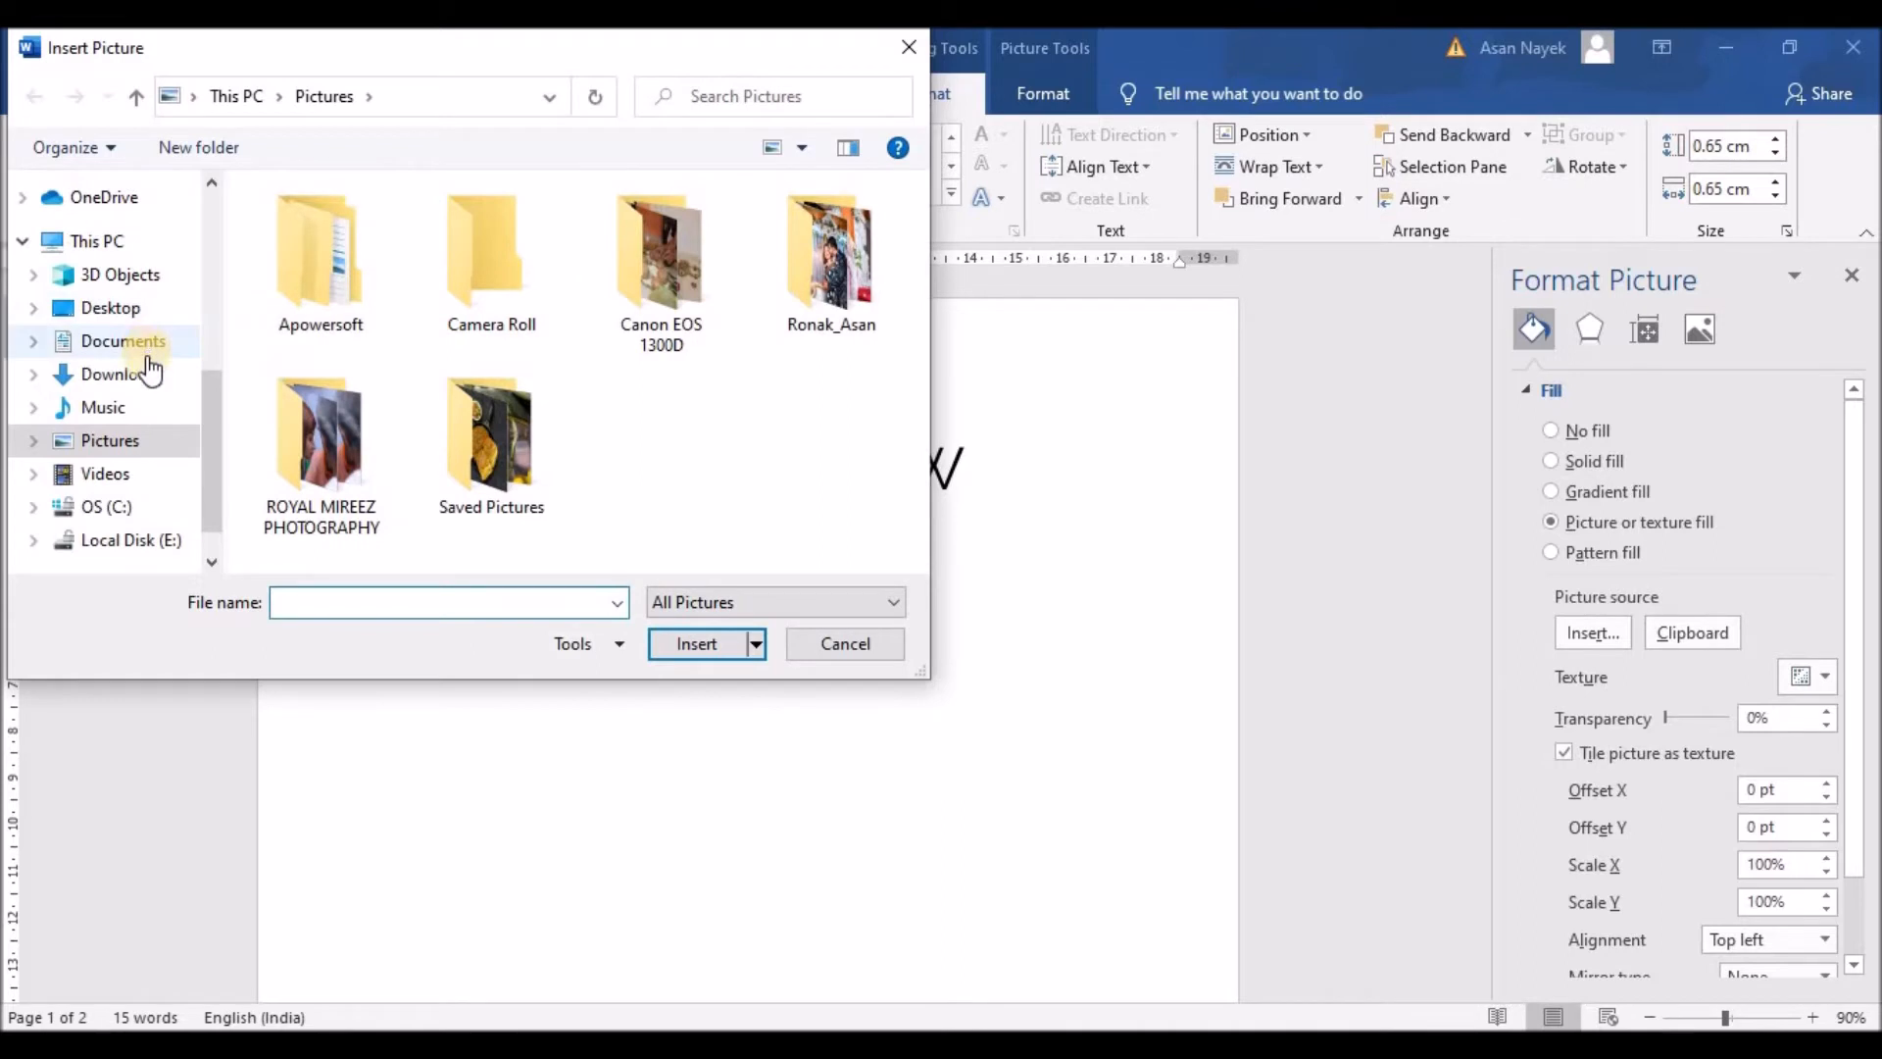
{"action": "scroll", "coordinate": [168, 502], "scroll_direction": "down", "scroll_amount": 1}
{"action": "left_click", "coordinate": [164, 498]}
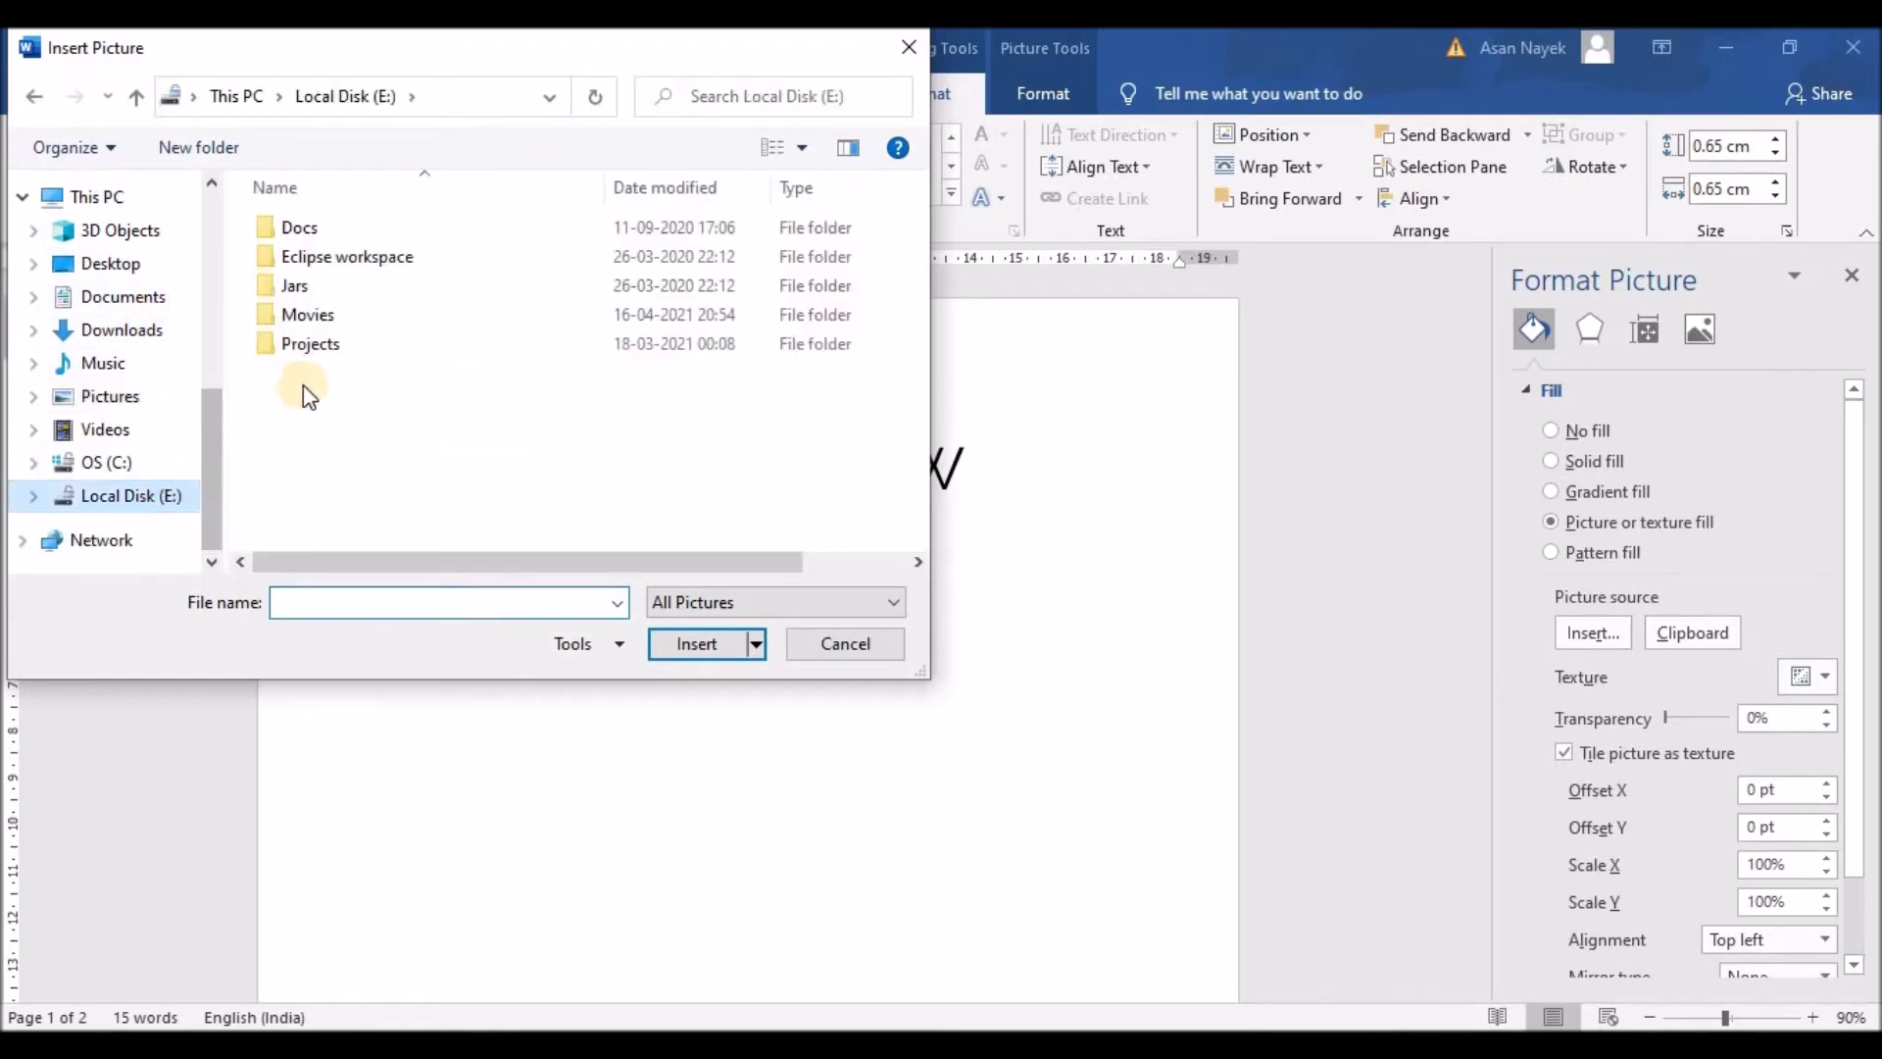
{"action": "double_click", "coordinate": [299, 344]}
{"action": "double_click", "coordinate": [302, 286]}
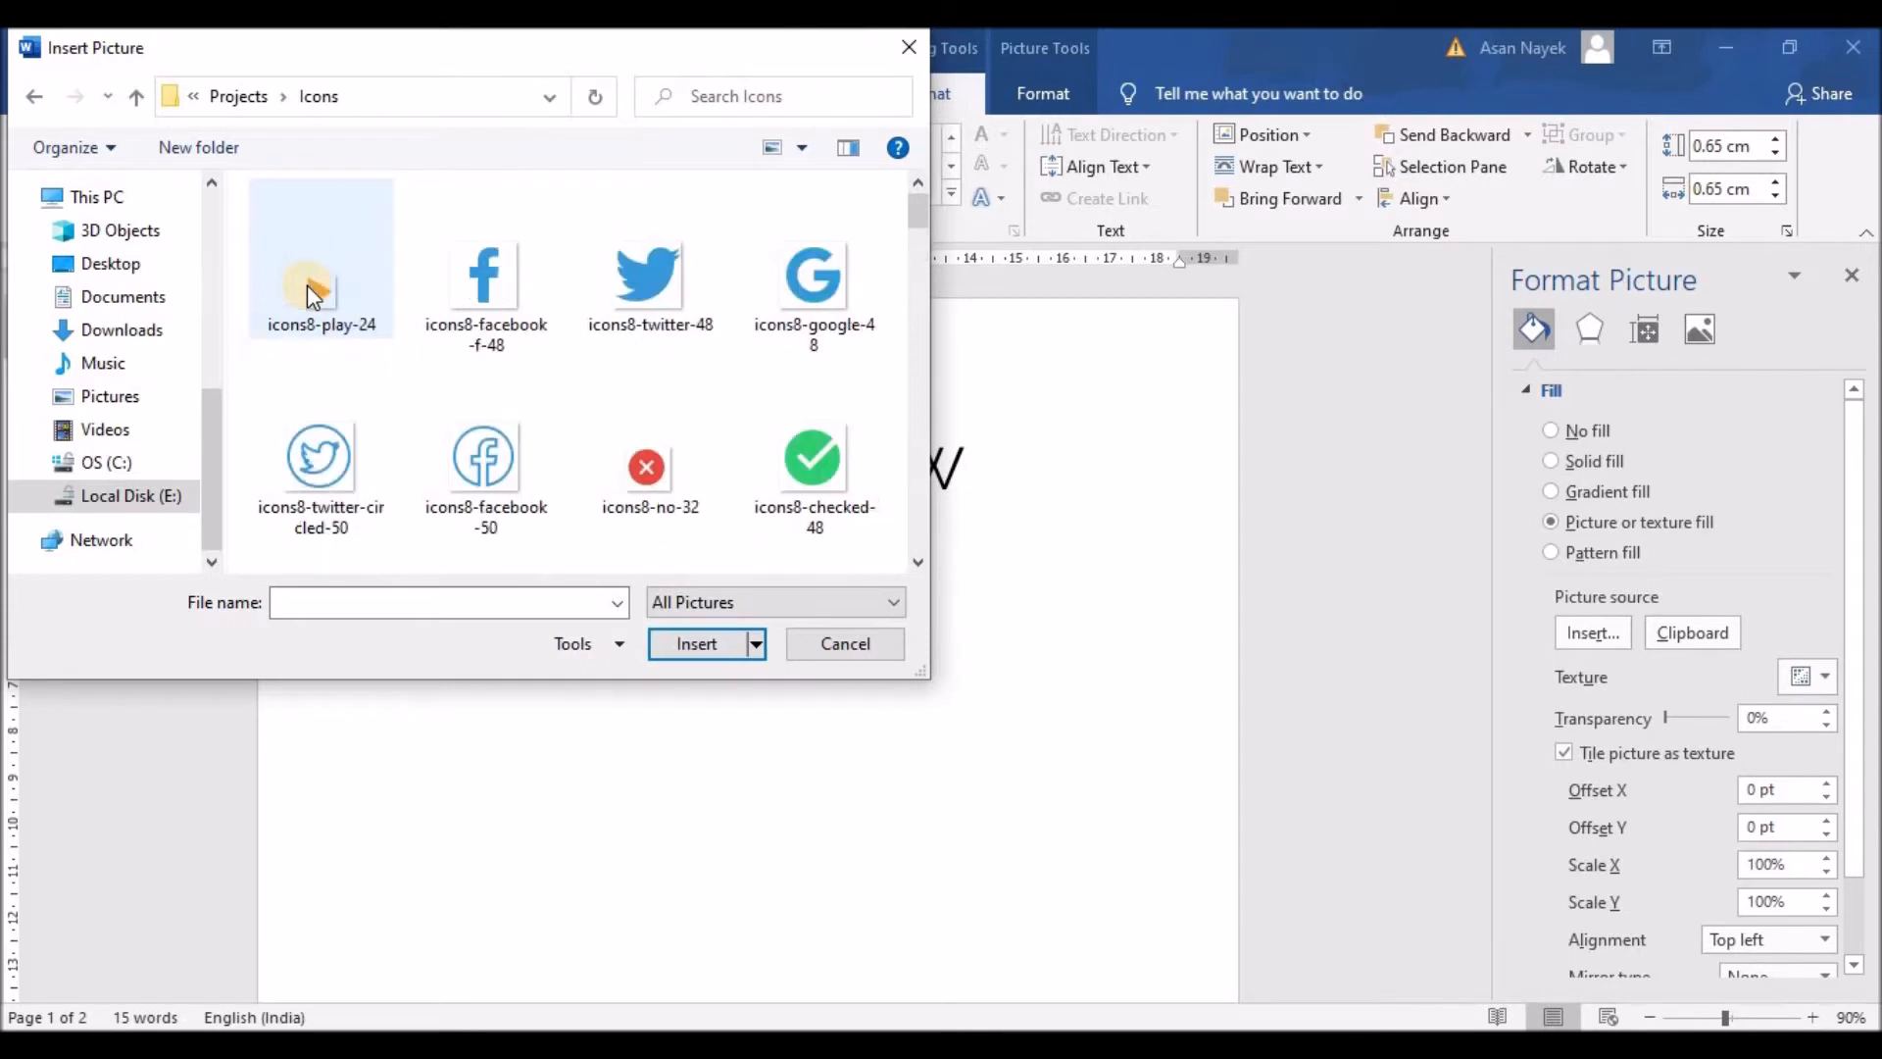
{"action": "left_click_drag", "start_coordinate": [918, 223], "coordinate": [926, 549]}
{"action": "left_click", "coordinate": [649, 426]}
{"action": "left_click", "coordinate": [691, 647]}
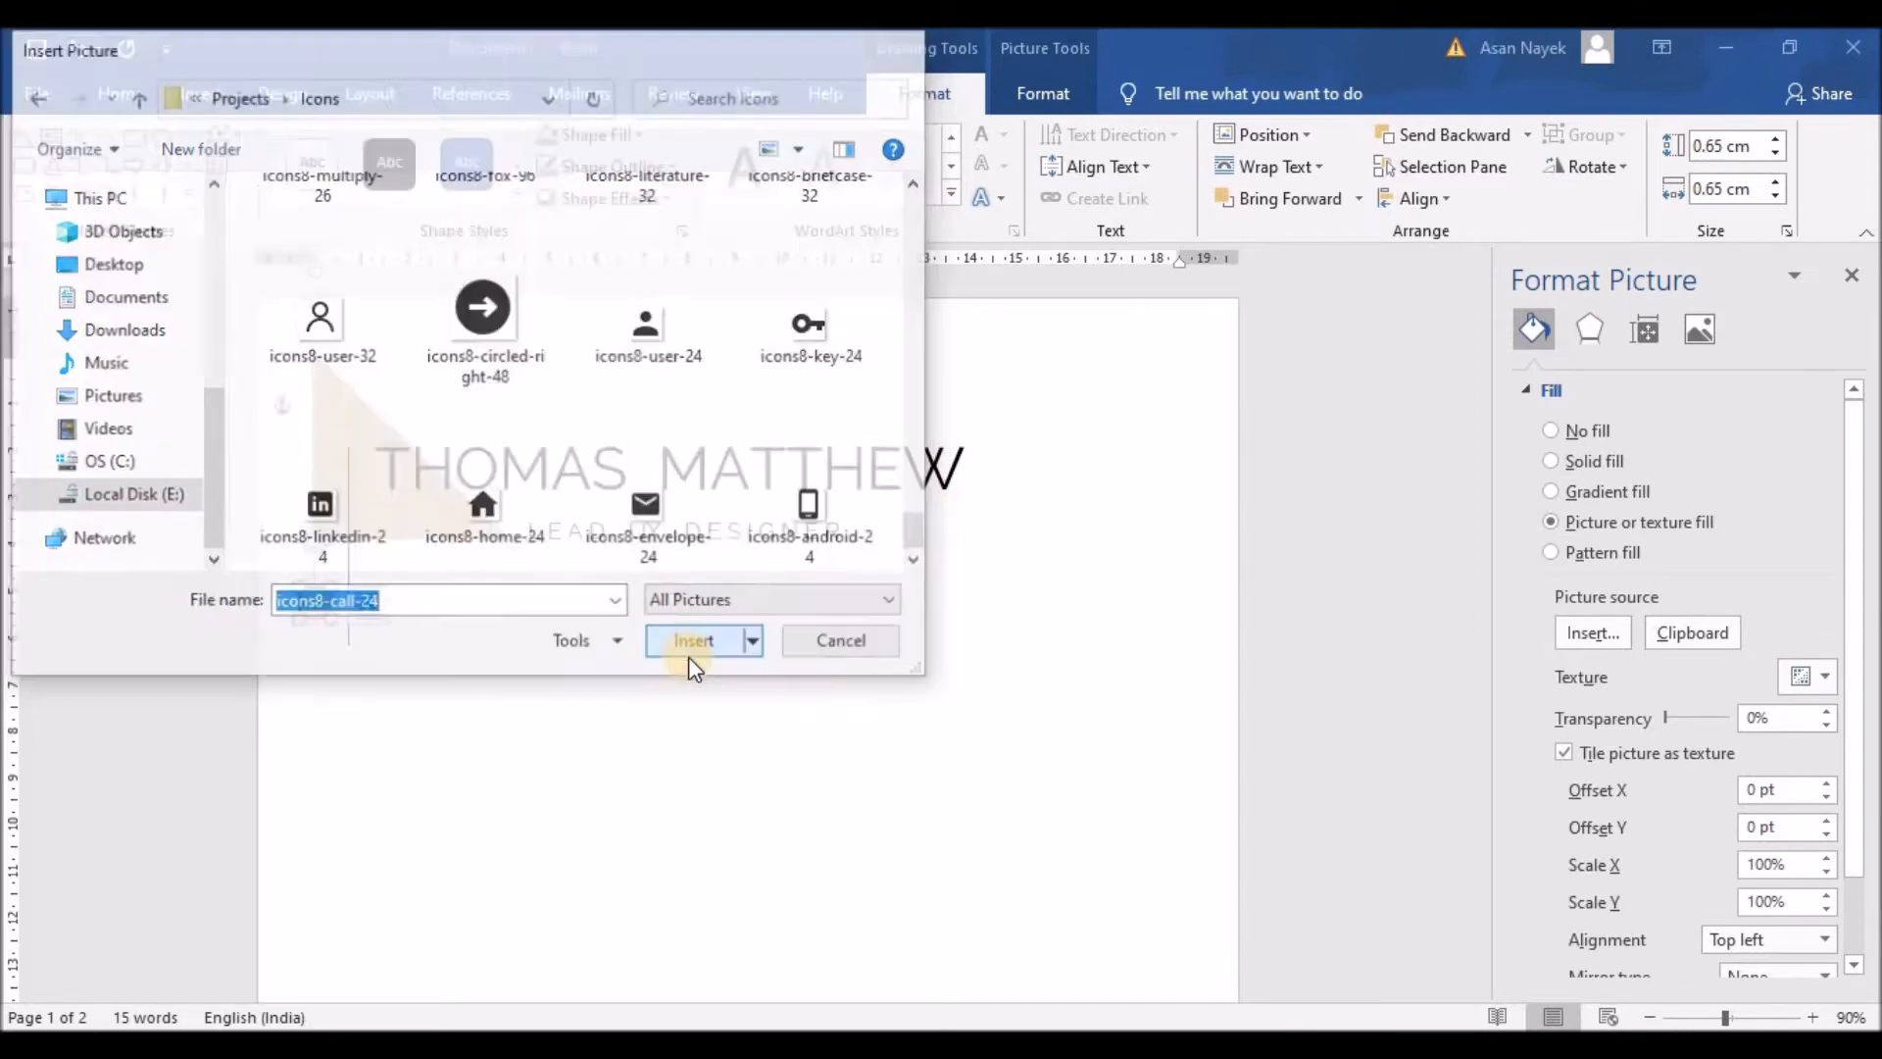
Step: Set the phone icon's outline to No line
{"action": "left_click", "coordinate": [1535, 389]}
{"action": "left_click", "coordinate": [1539, 427]}
{"action": "left_click", "coordinate": [1550, 466]}
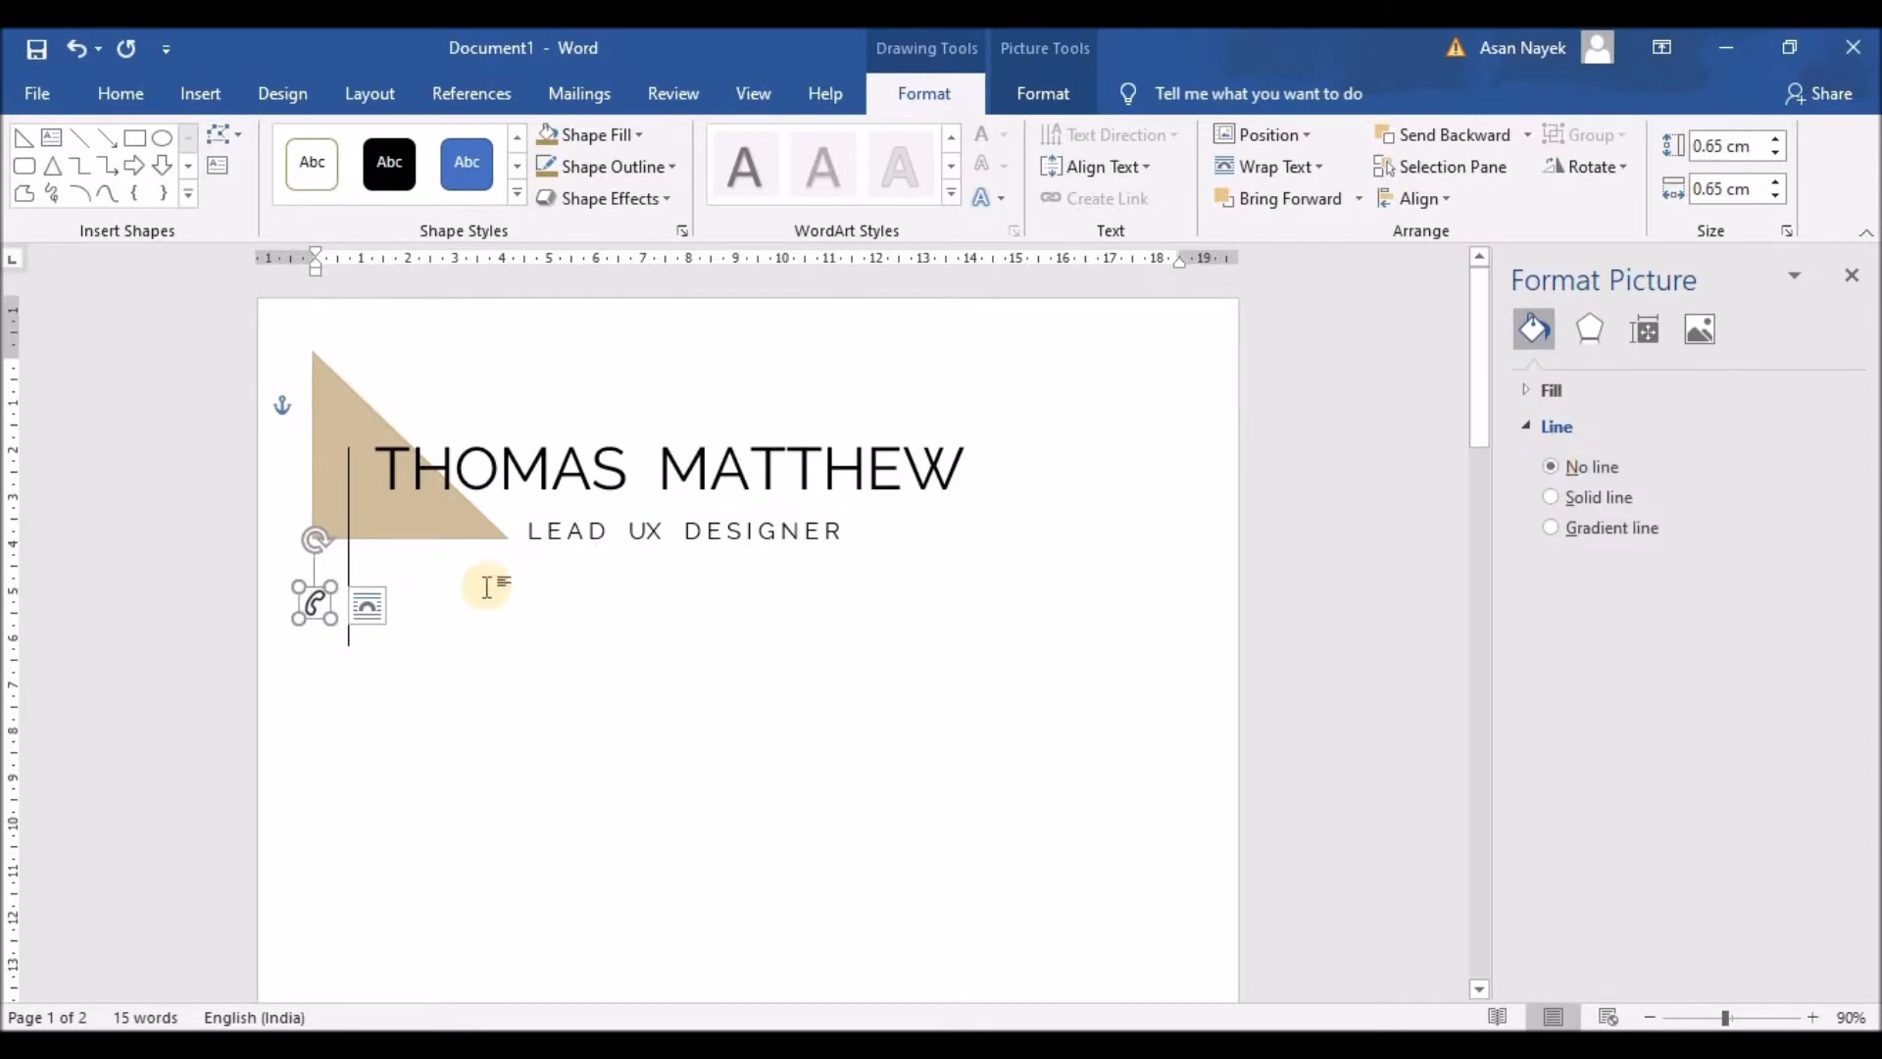
Step: Nudge the phone icon into place, then paste a copy of it directly below
{"action": "left_click", "coordinate": [539, 672]}
{"action": "left_click_drag", "start_coordinate": [313, 604], "coordinate": [324, 592]}
{"action": "right_click", "coordinate": [324, 588]}
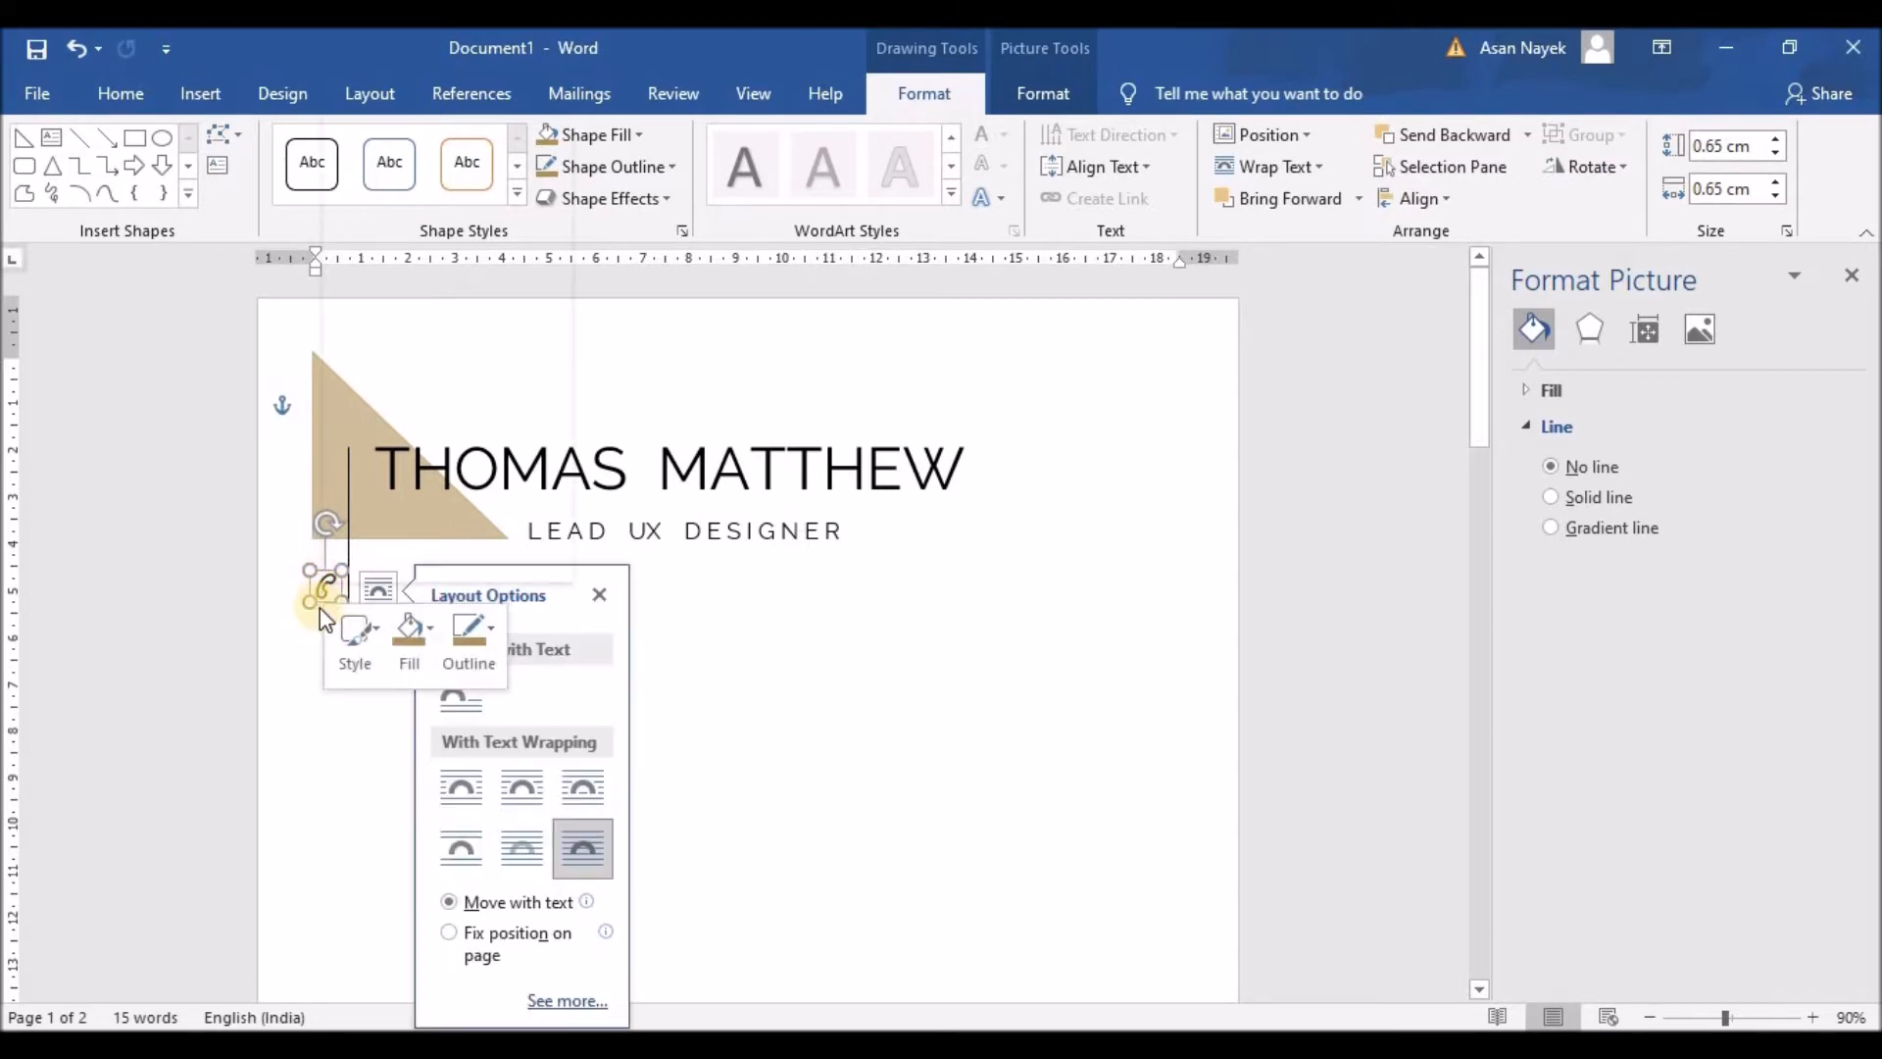
{"action": "right_click", "coordinate": [324, 588]}
{"action": "left_click", "coordinate": [381, 96]}
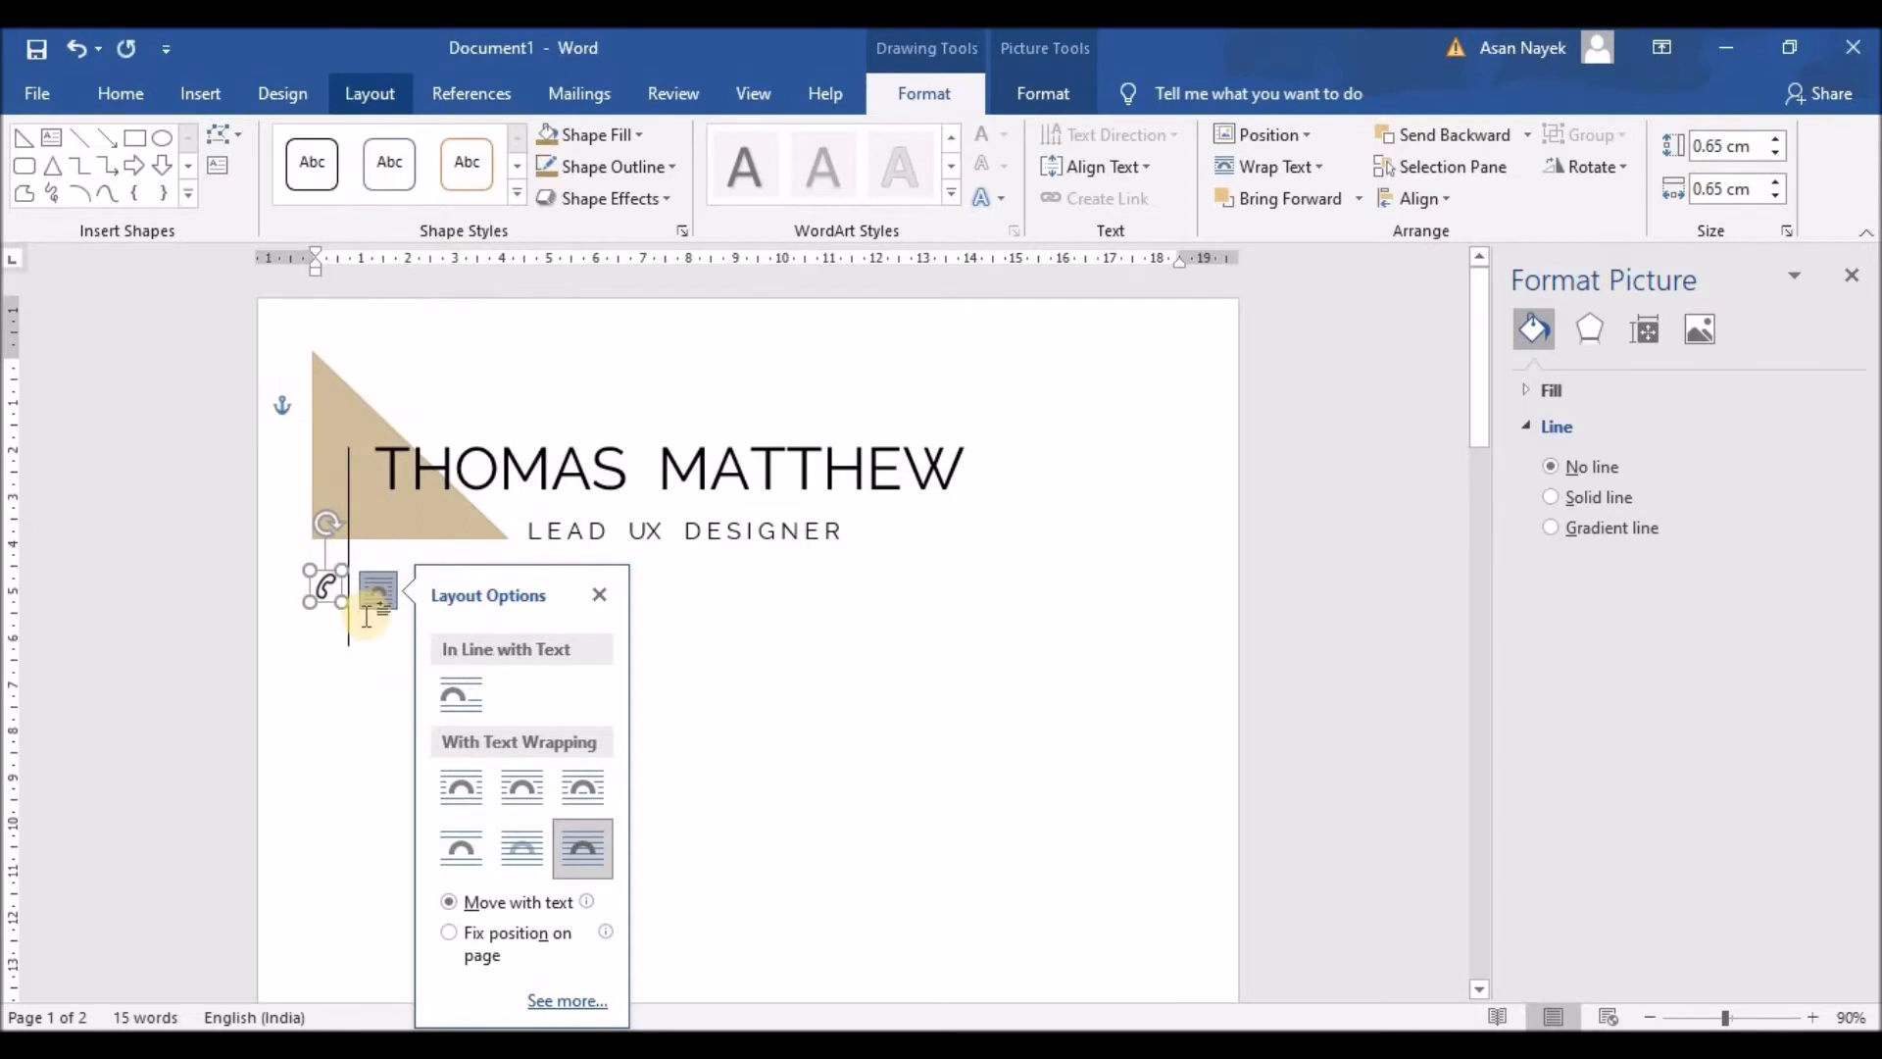
{"action": "right_click", "coordinate": [320, 660]}
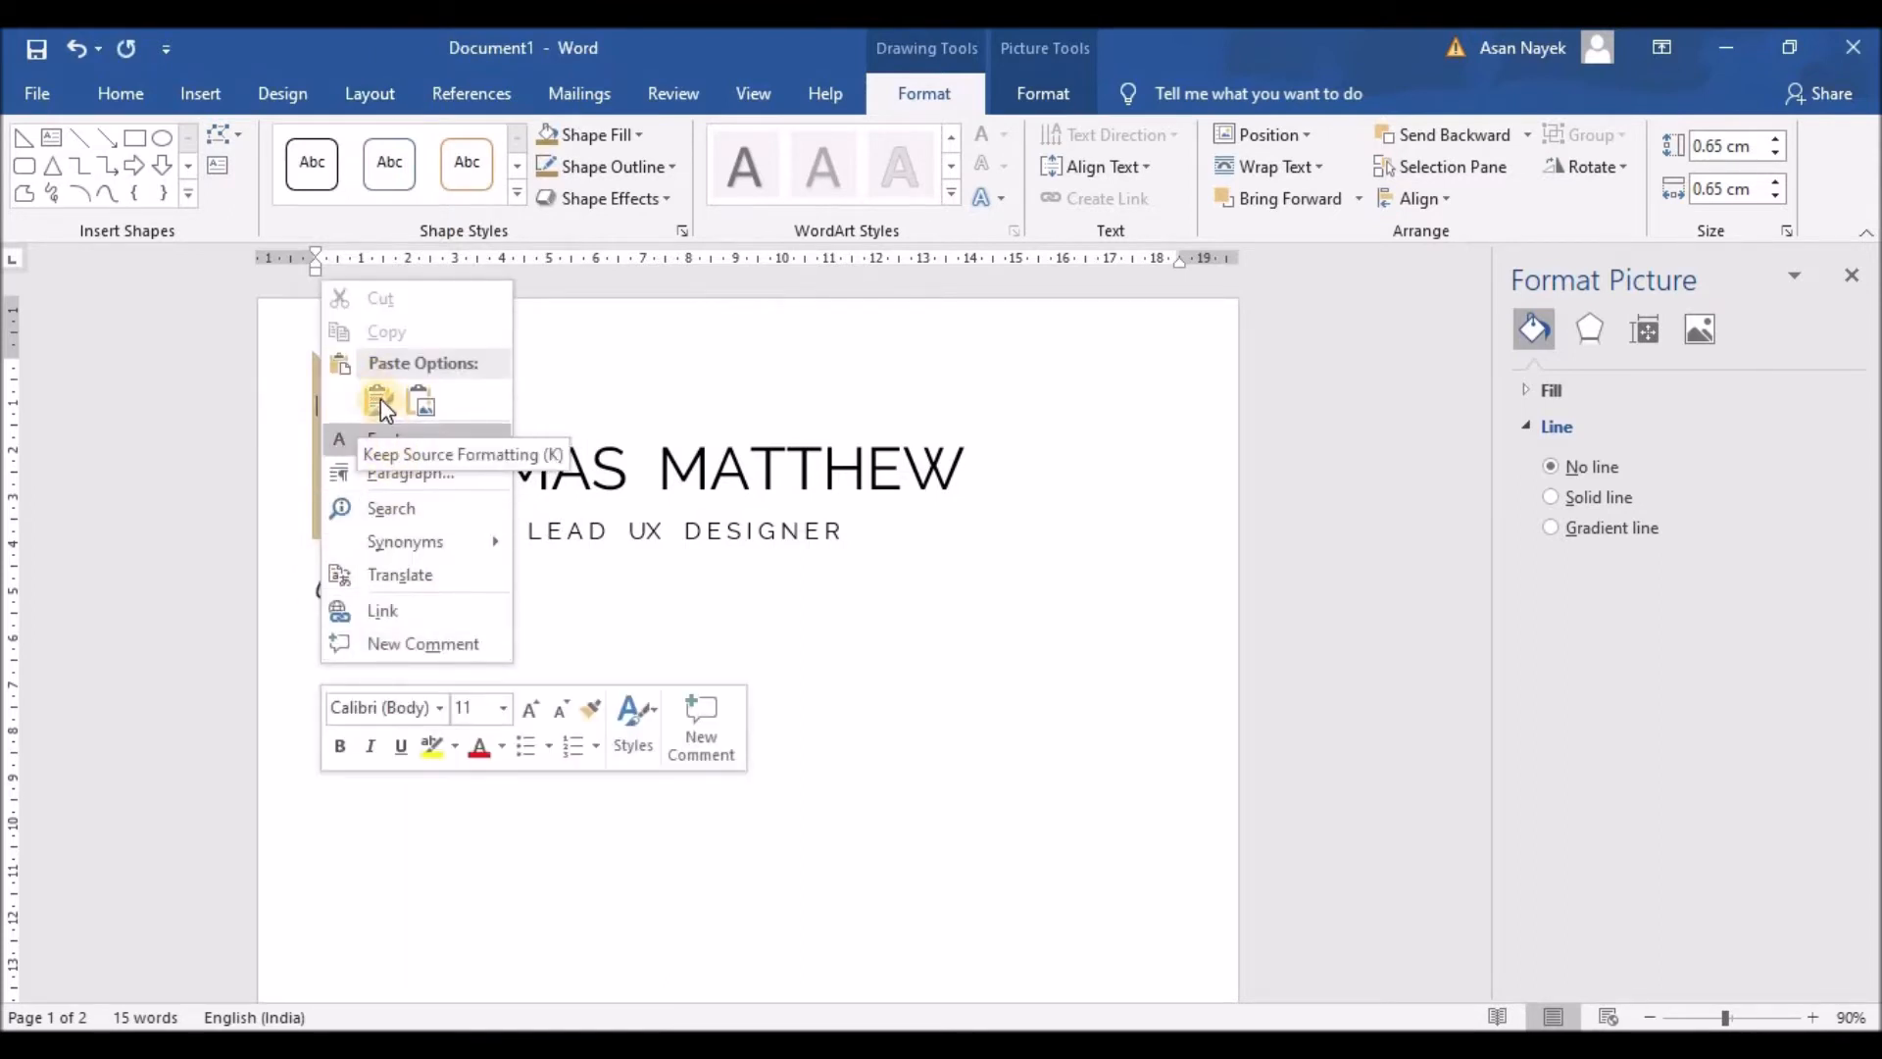
{"action": "left_click", "coordinate": [381, 398]}
{"action": "left_click_drag", "start_coordinate": [329, 493], "coordinate": [327, 630]}
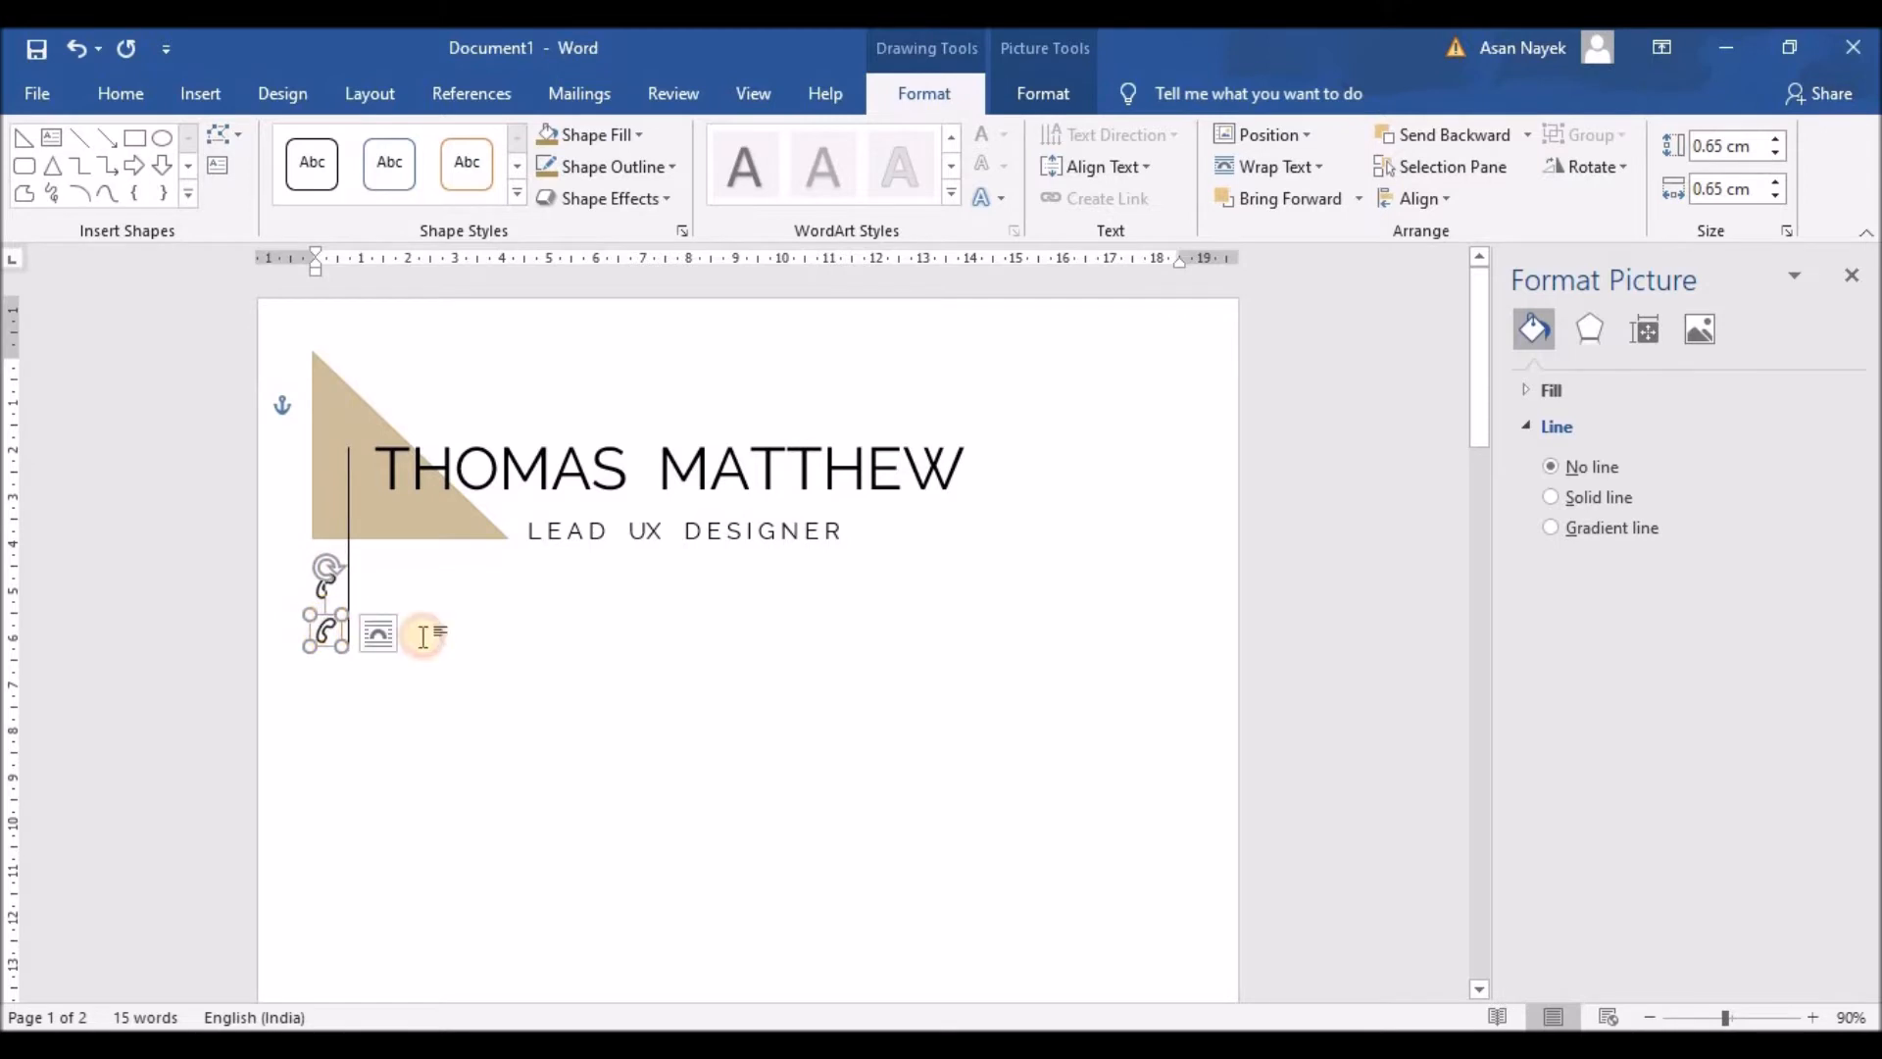
{"action": "left_click", "coordinate": [425, 635]}
Step: Replace the copy's picture fill with the icons8-new-post-24 envelope icon
{"action": "left_click", "coordinate": [325, 637]}
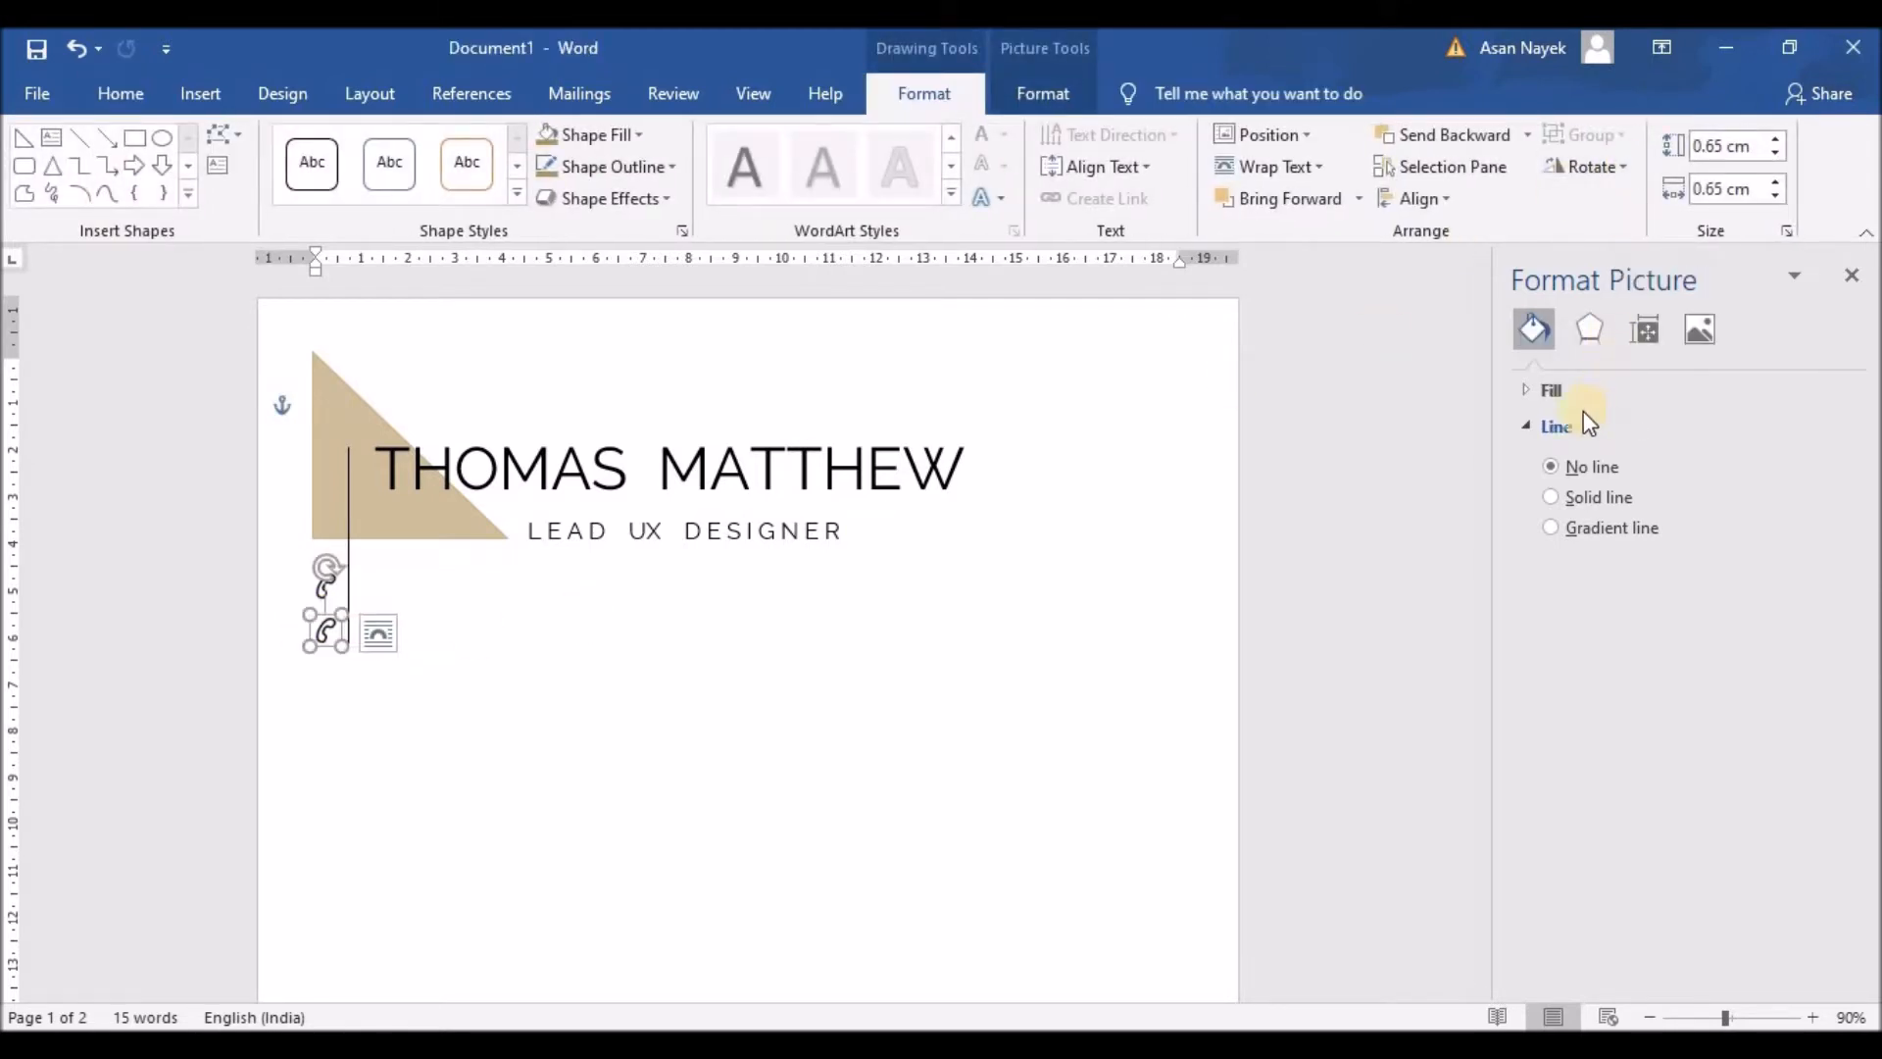
{"action": "left_click", "coordinate": [1530, 390]}
{"action": "left_click", "coordinate": [1598, 632]}
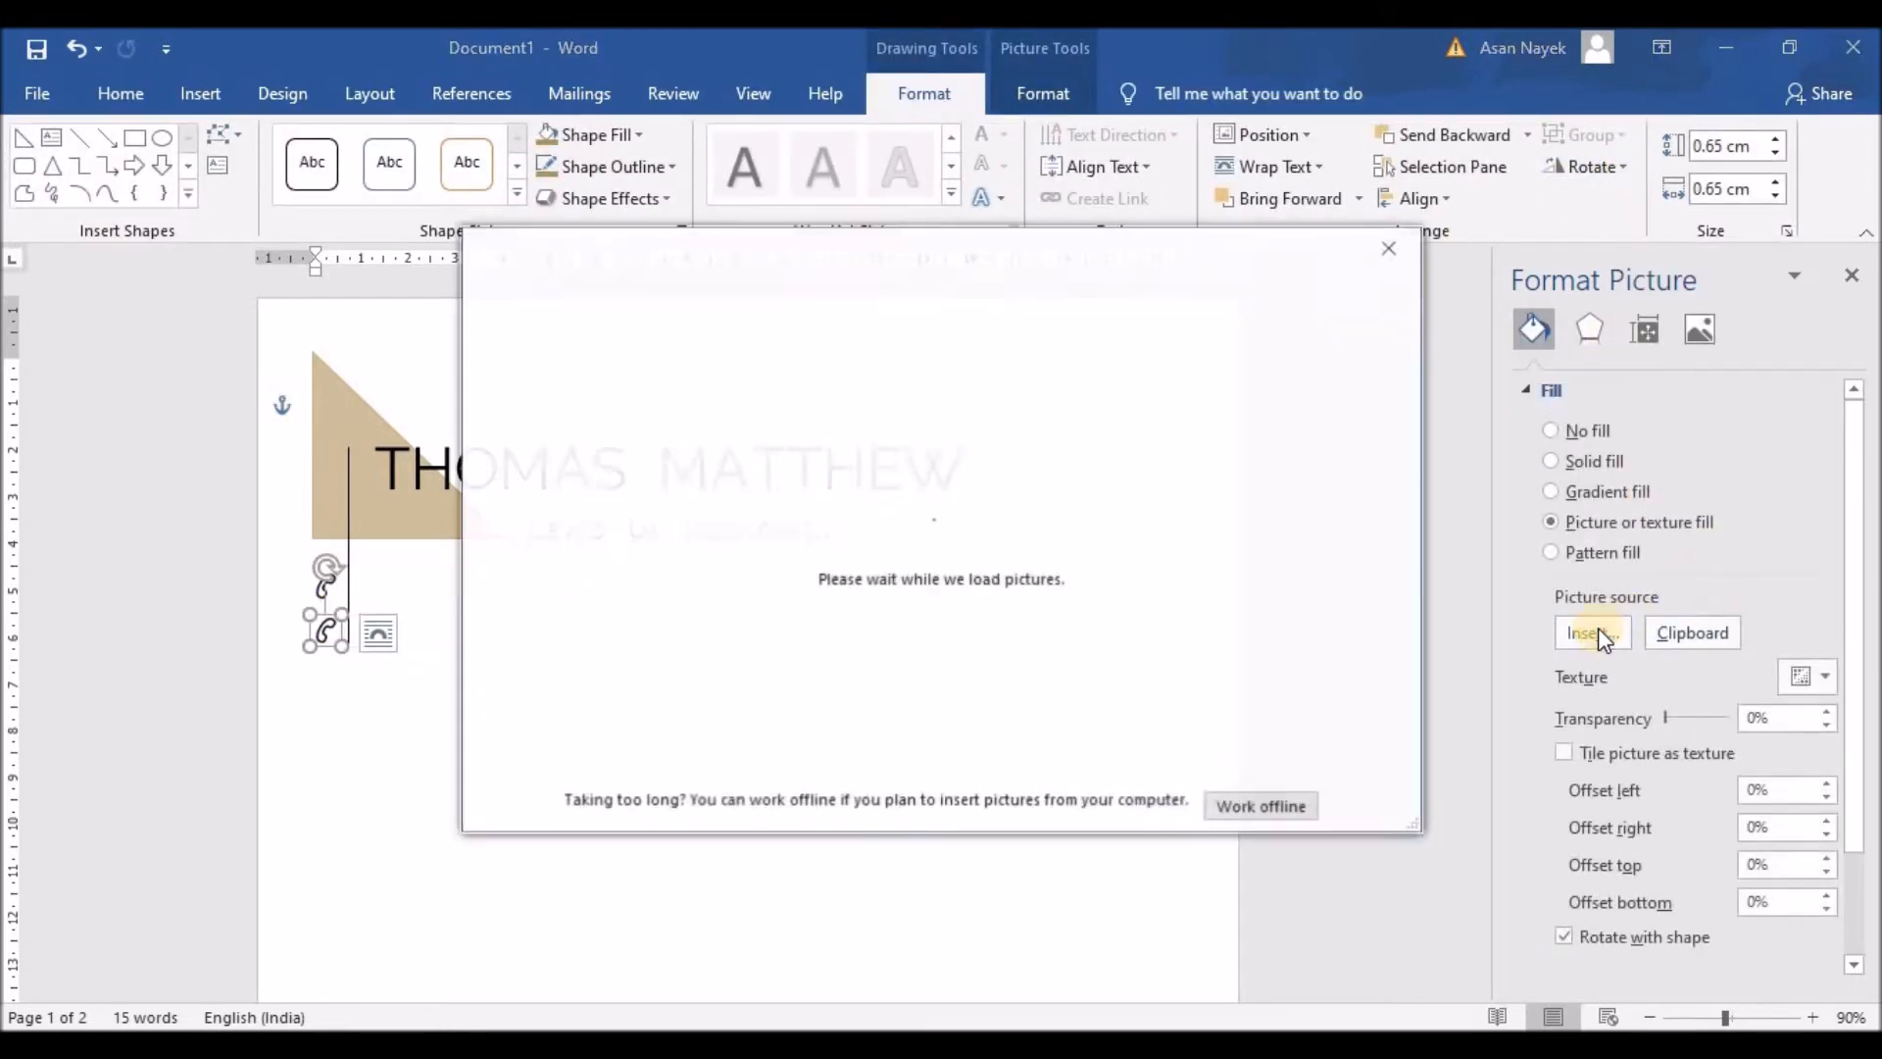
{"action": "left_click", "coordinate": [810, 413]}
{"action": "scroll", "coordinate": [706, 441], "scroll_direction": "down", "scroll_amount": 10}
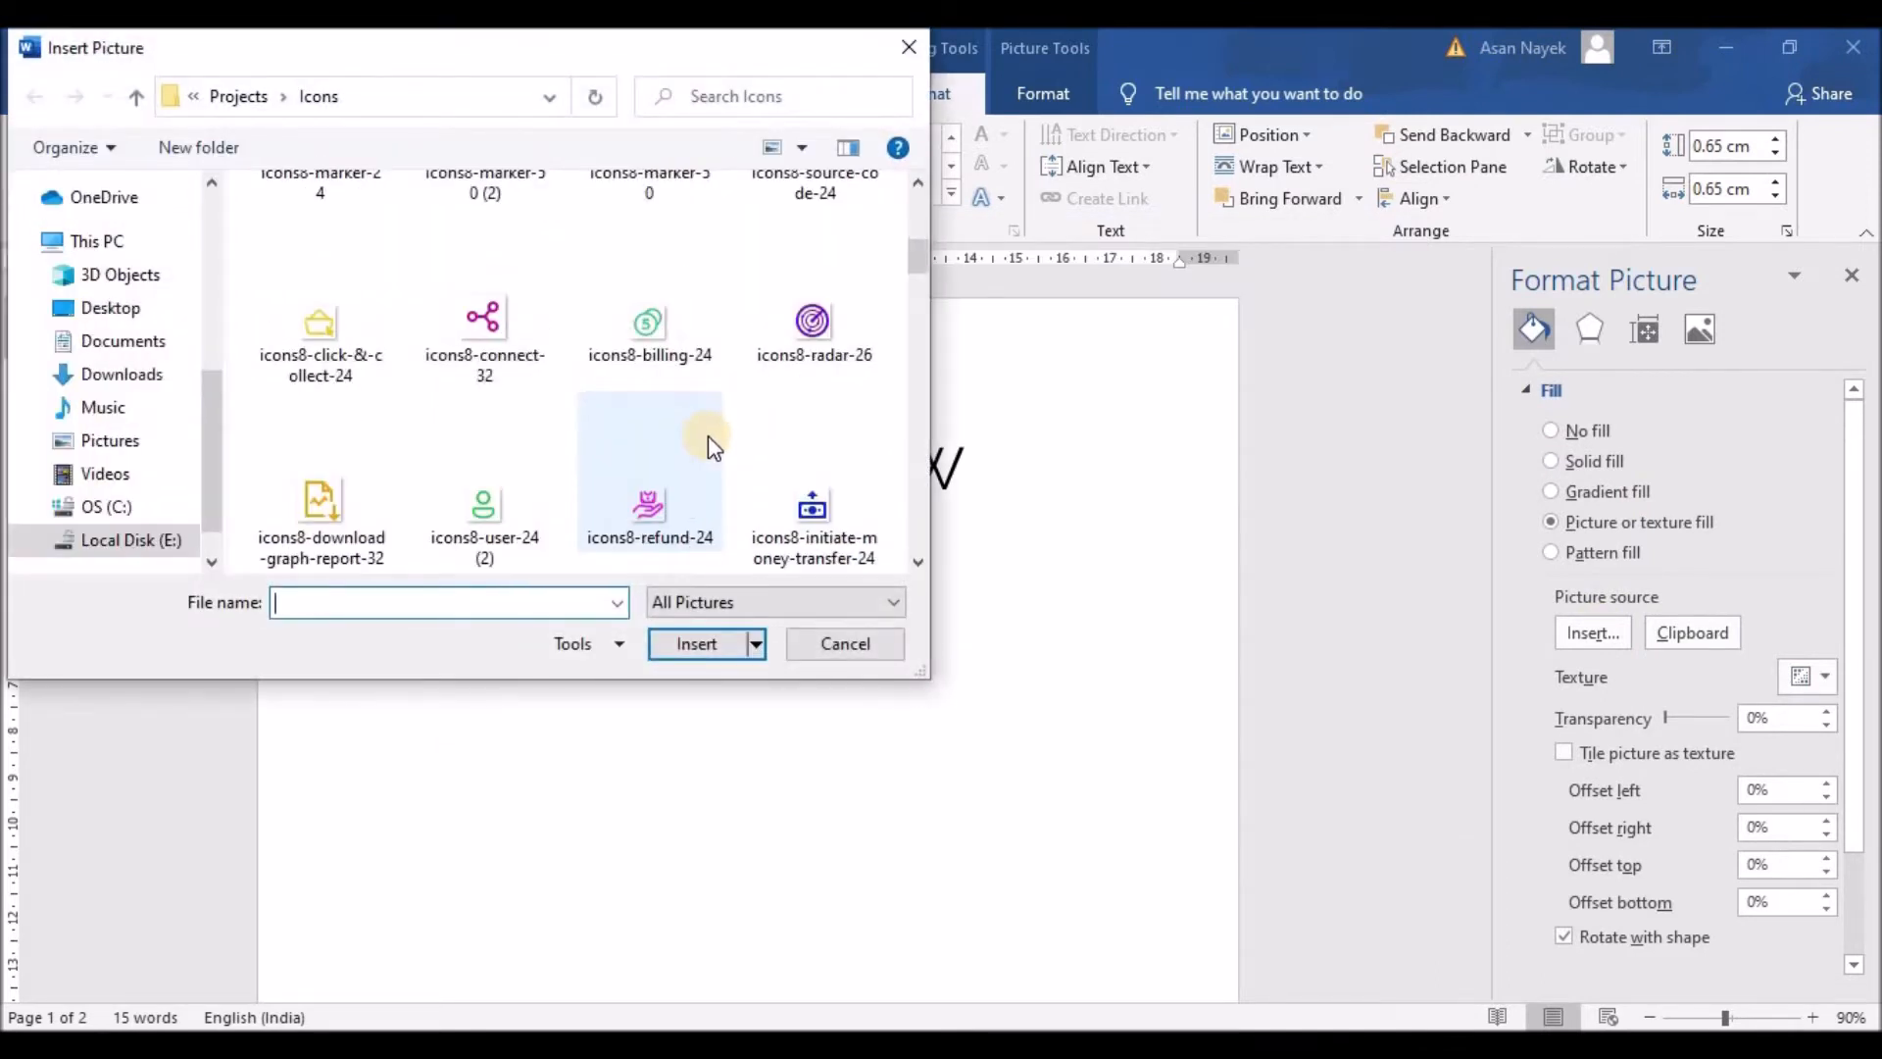
{"action": "scroll", "coordinate": [715, 446], "scroll_direction": "down", "scroll_amount": 6}
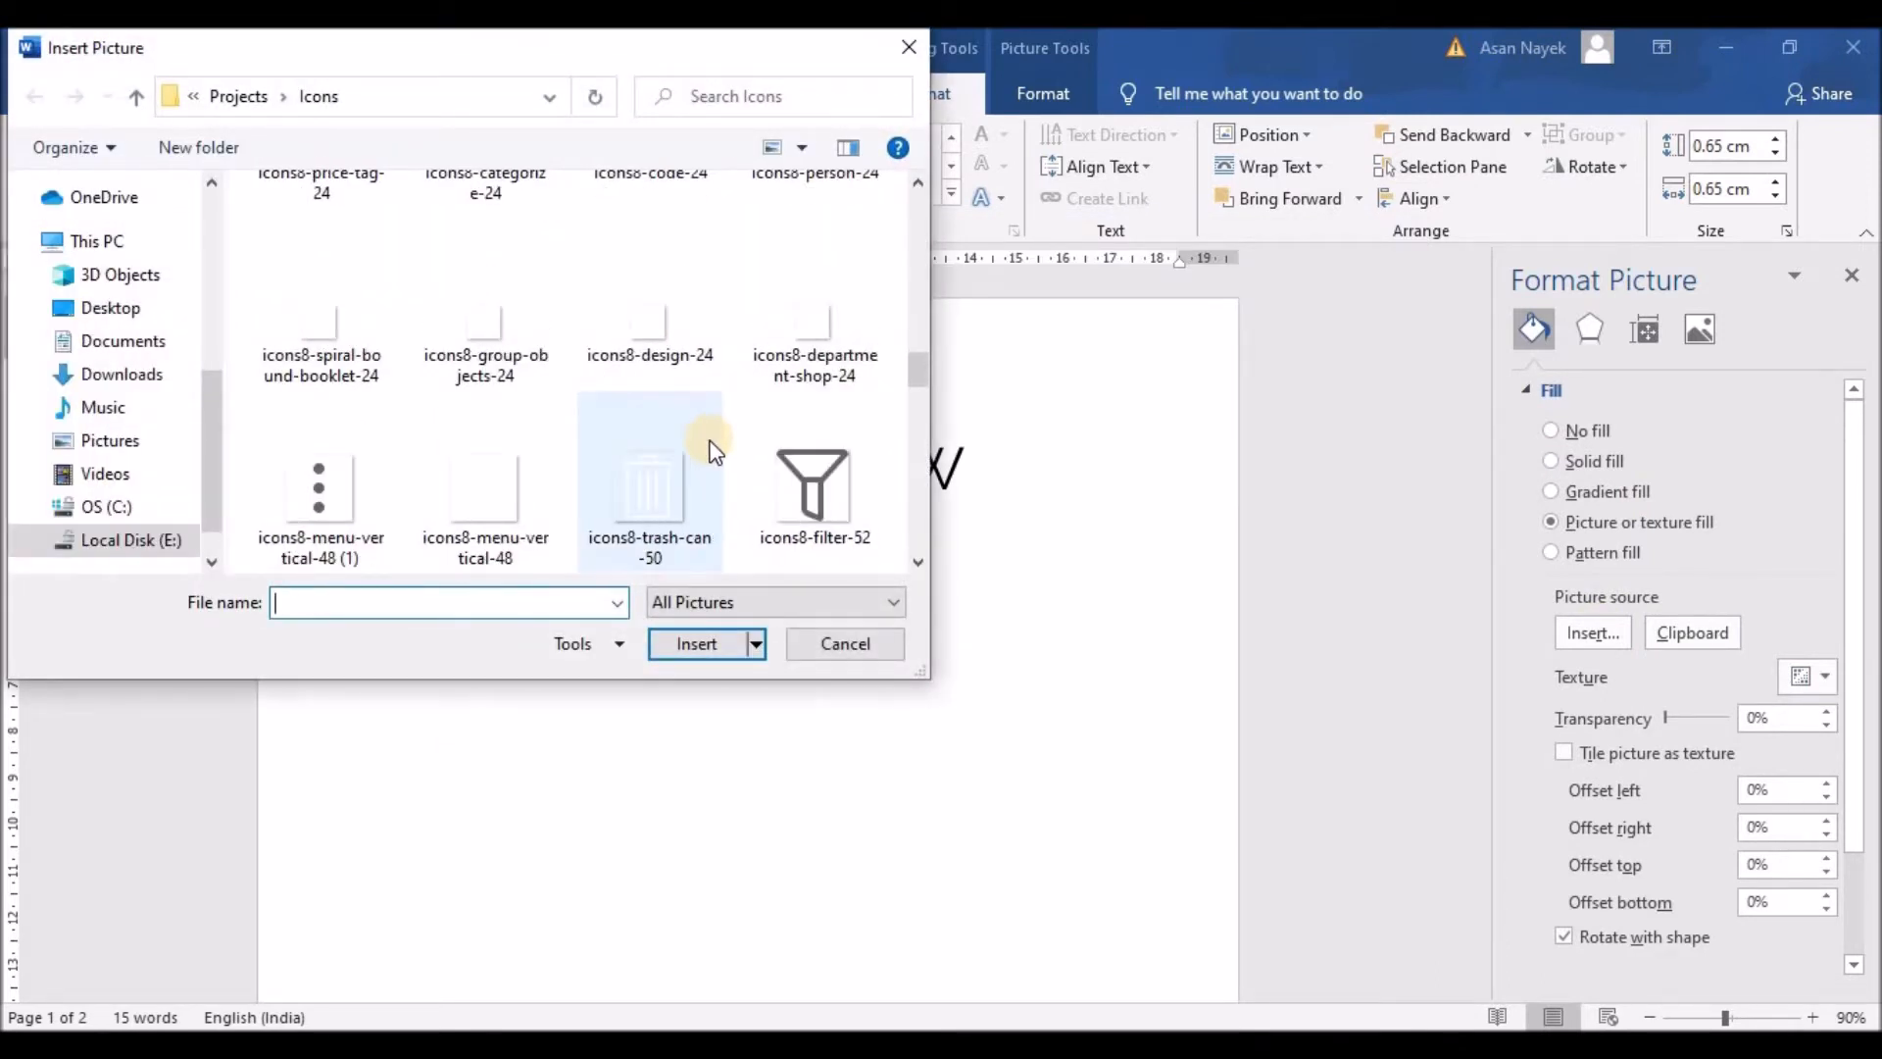
{"action": "left_click", "coordinate": [790, 493]}
{"action": "left_click", "coordinate": [700, 643]}
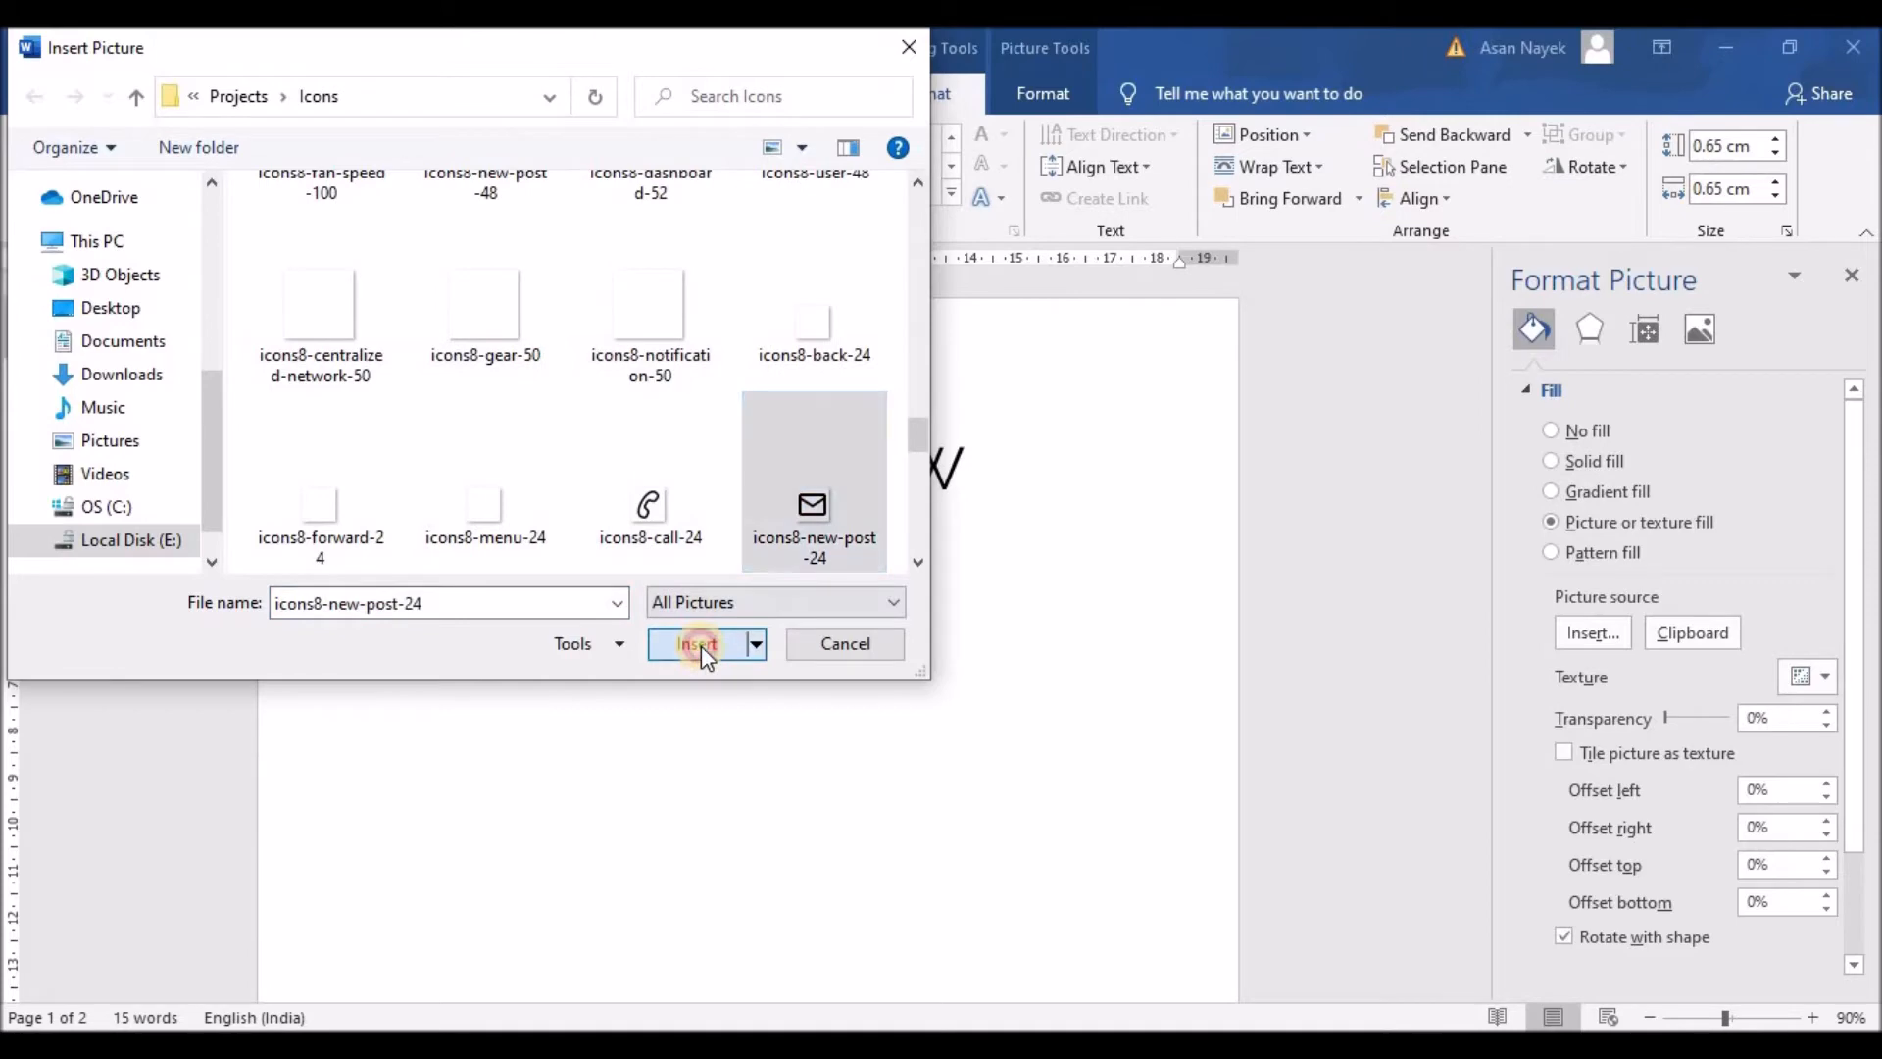
{"action": "left_click", "coordinate": [505, 698]}
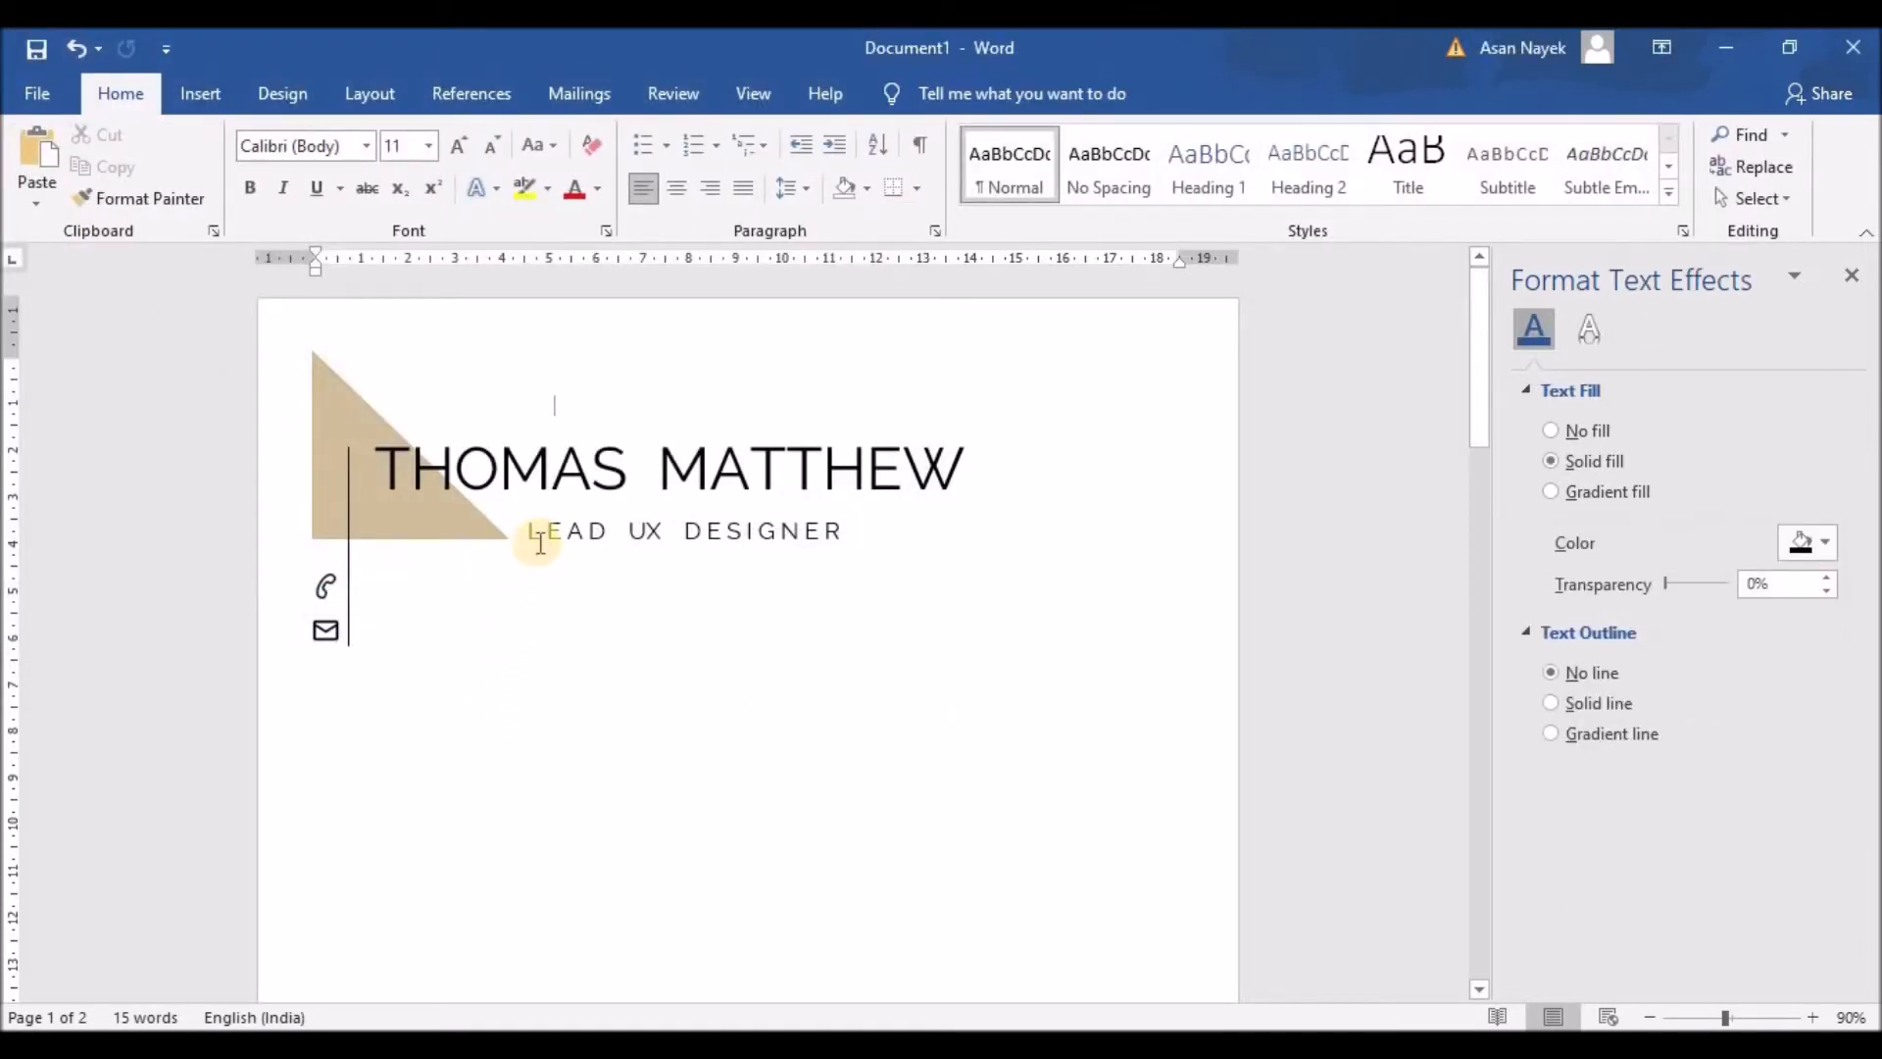
Step: Copy the LEAD UX DESIGNER text box and move the copy beside the phone icon
{"action": "left_click", "coordinate": [615, 530]}
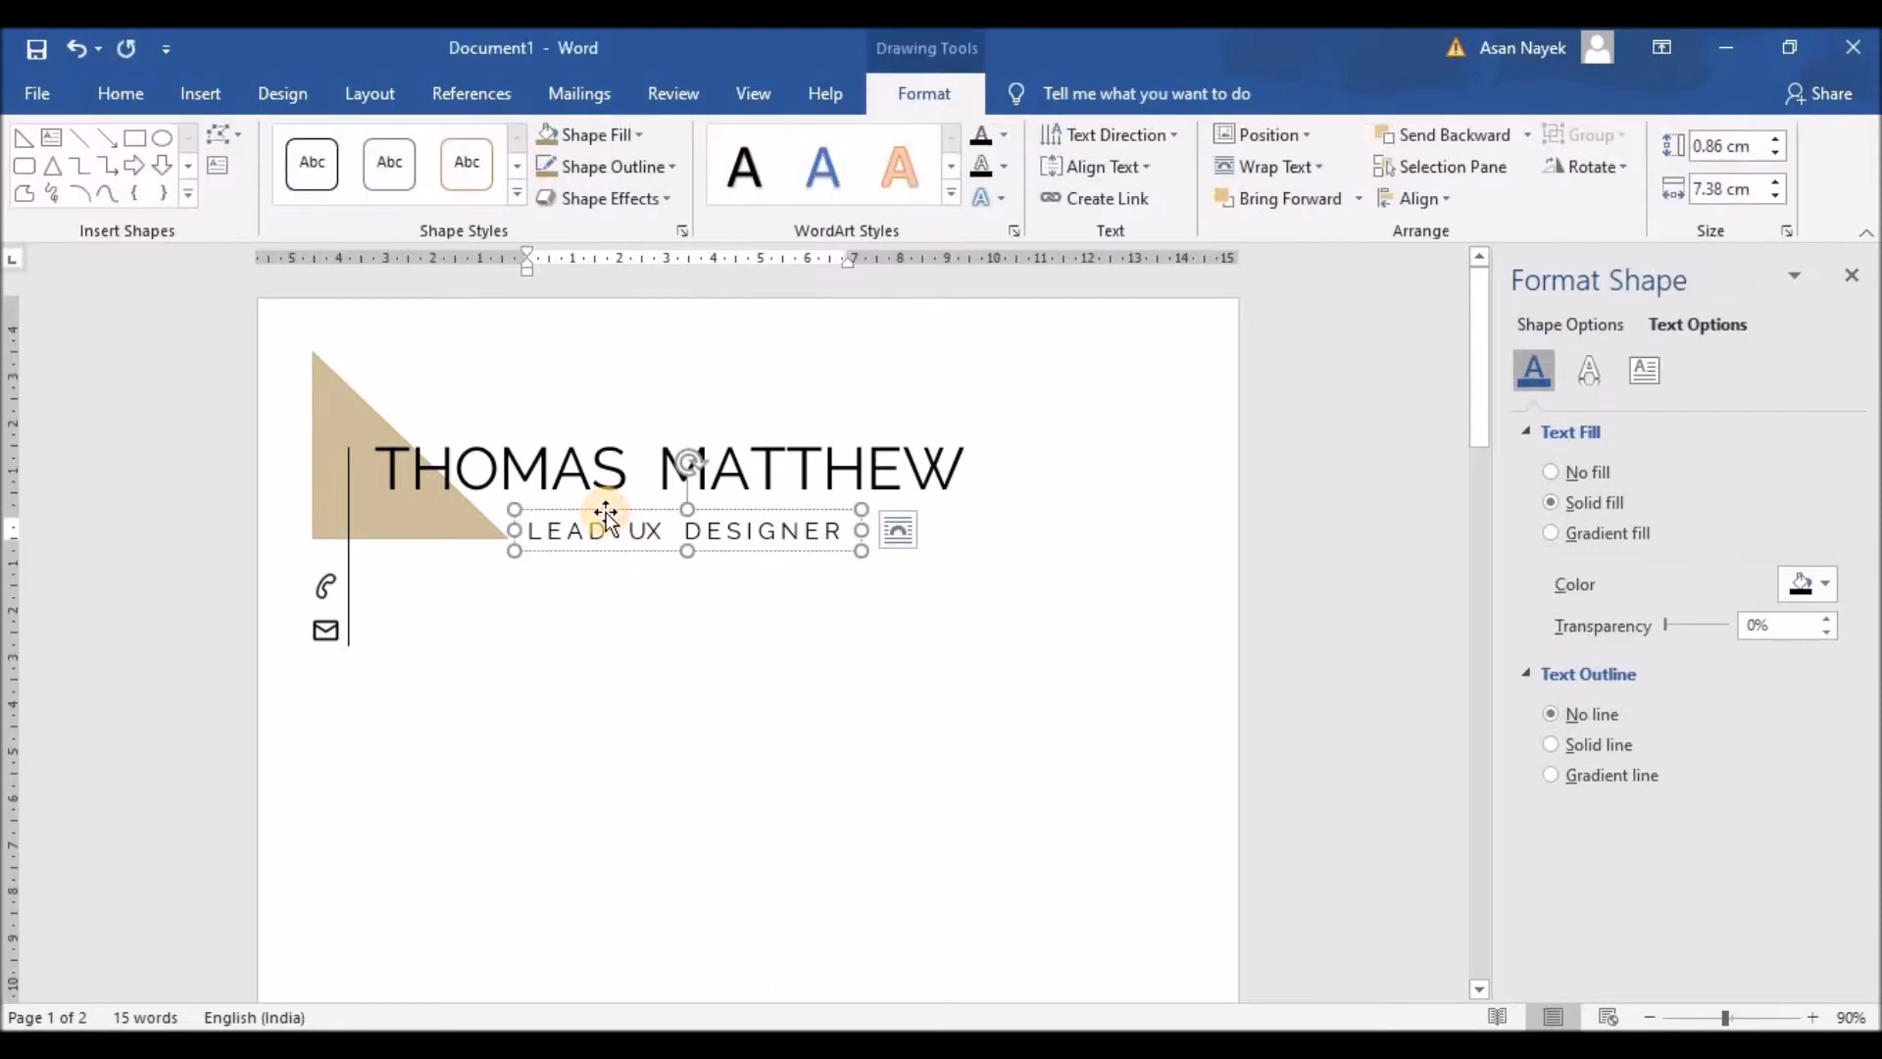
{"action": "right_click", "coordinate": [610, 523]}
{"action": "left_click", "coordinate": [657, 525]}
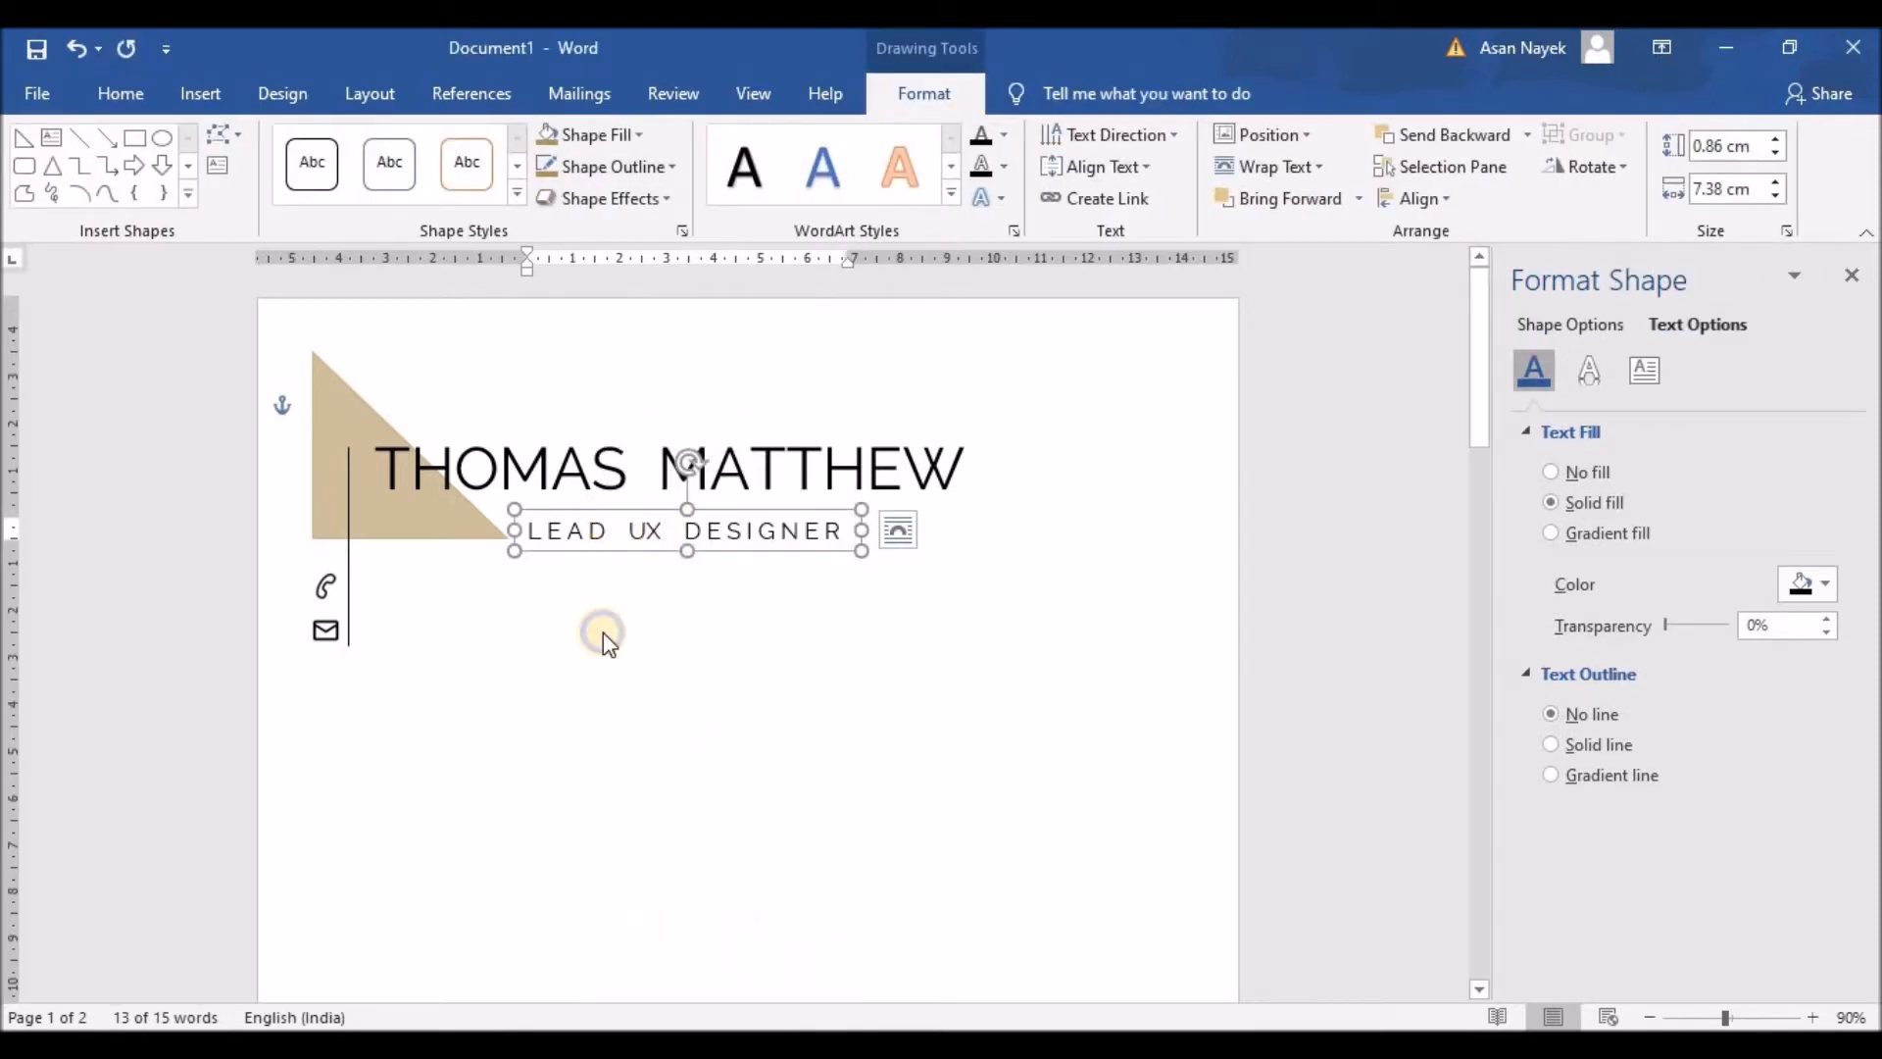
{"action": "right_click", "coordinate": [602, 634]}
{"action": "left_click", "coordinate": [662, 750]}
{"action": "left_click_drag", "start_coordinate": [525, 388], "coordinate": [575, 559]}
Step: Change the copy to a bold, letter-spaced 12 pt 'PHONE :' label
{"action": "left_click_drag", "start_coordinate": [374, 586], "coordinate": [683, 588]}
{"action": "type", "text": "PHONE"}
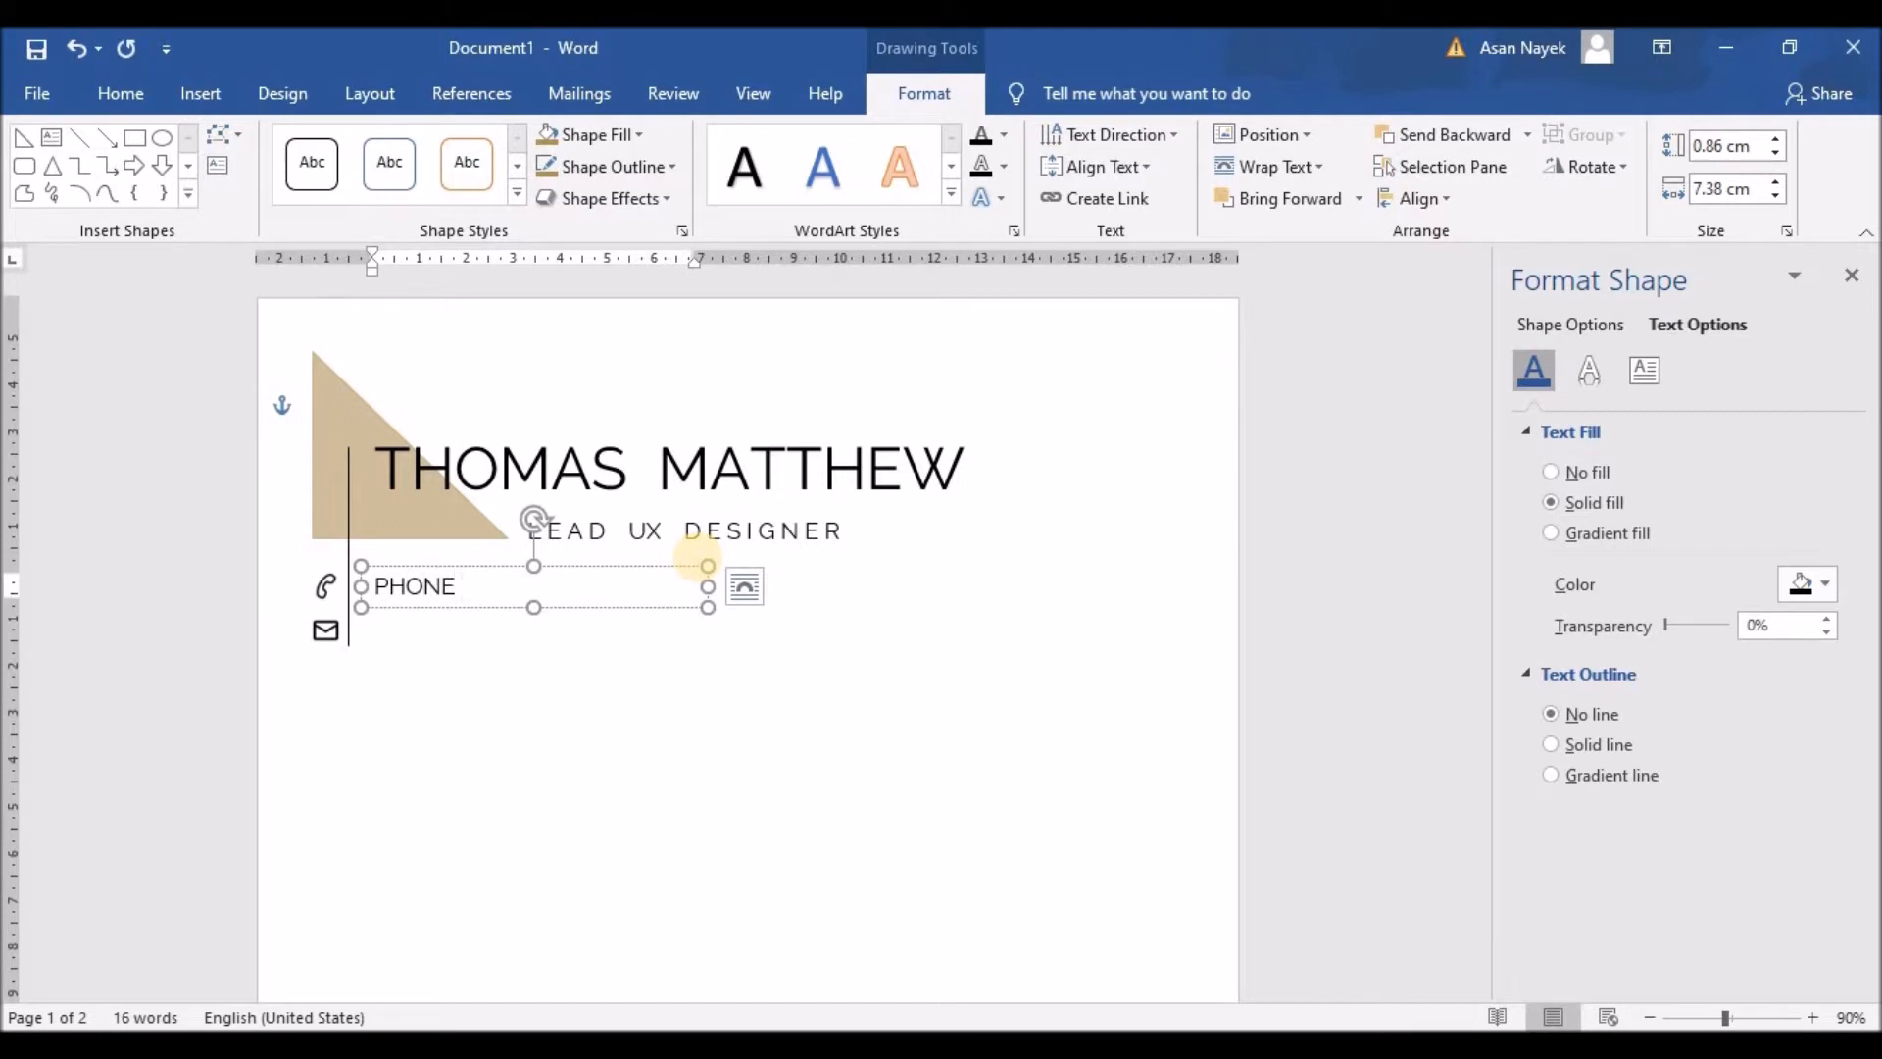
{"action": "type", "text": " :"}
{"action": "left_click_drag", "start_coordinate": [478, 587], "coordinate": [378, 586]}
{"action": "left_click", "coordinate": [396, 542]}
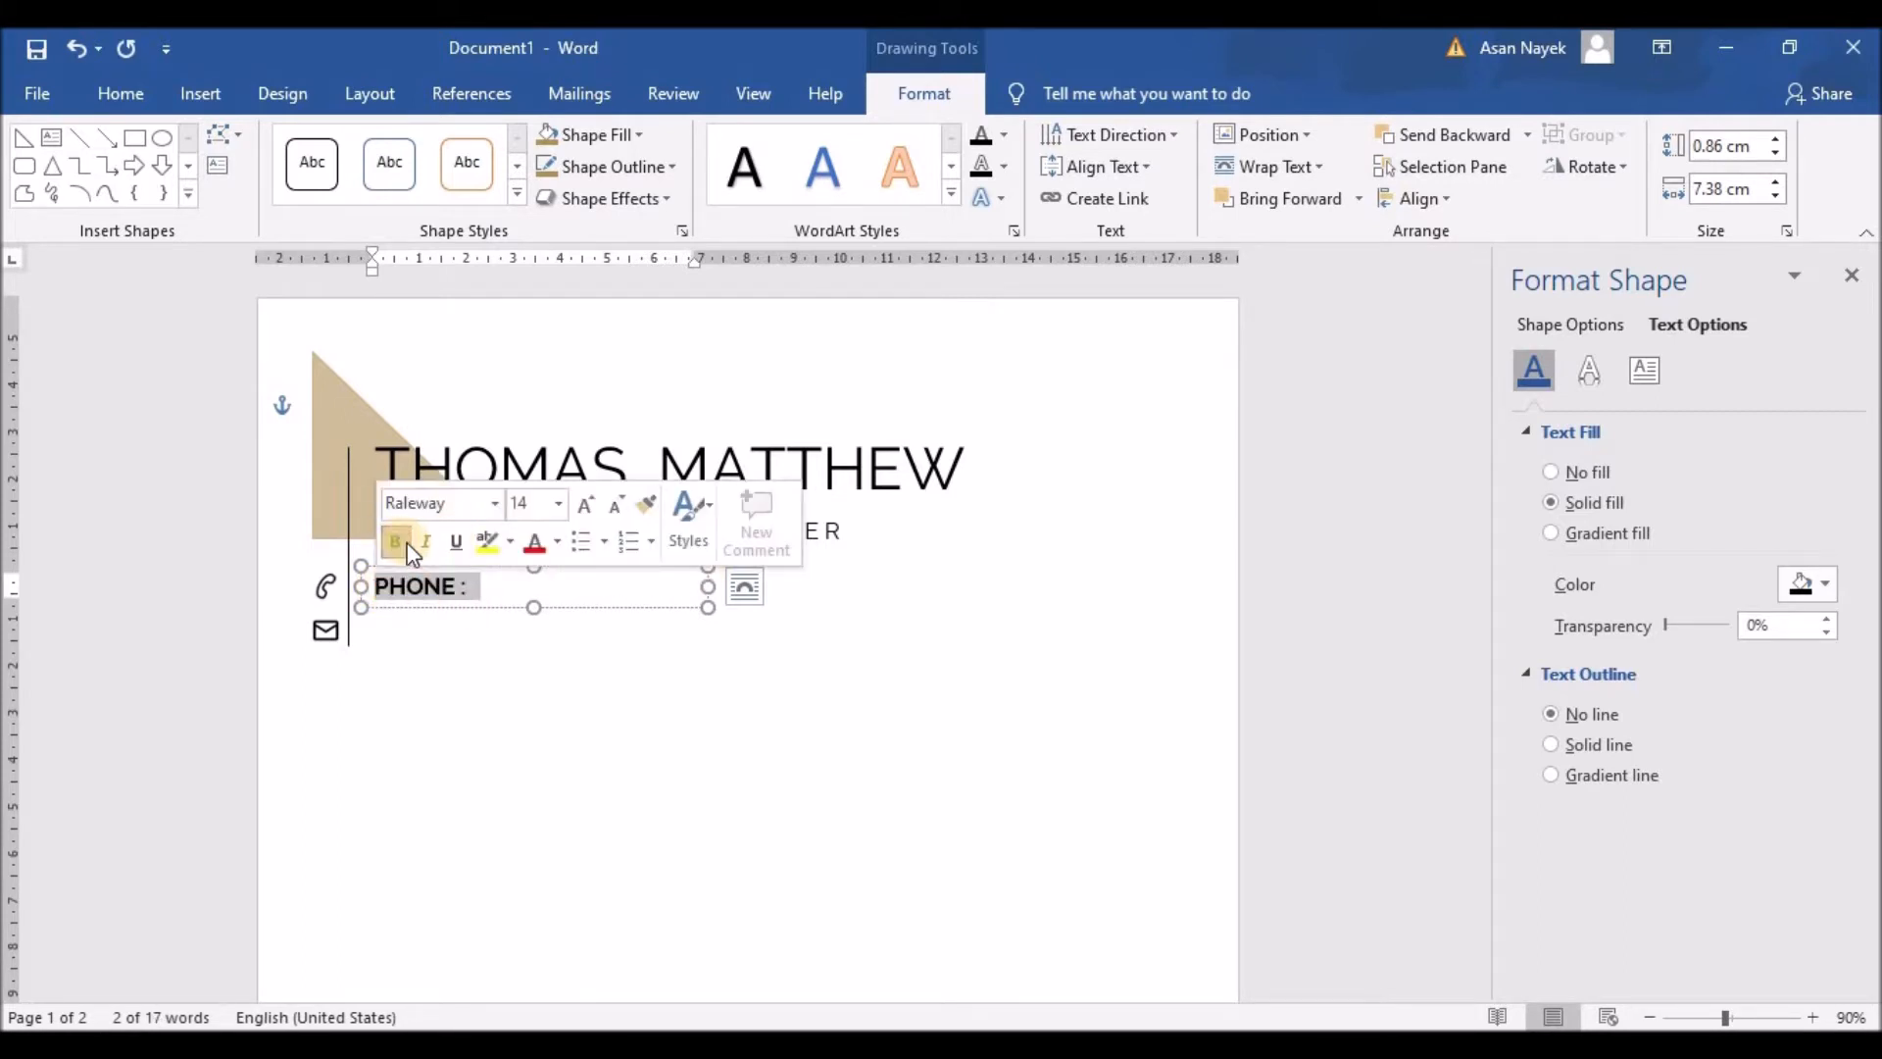
{"action": "left_click", "coordinate": [617, 506]}
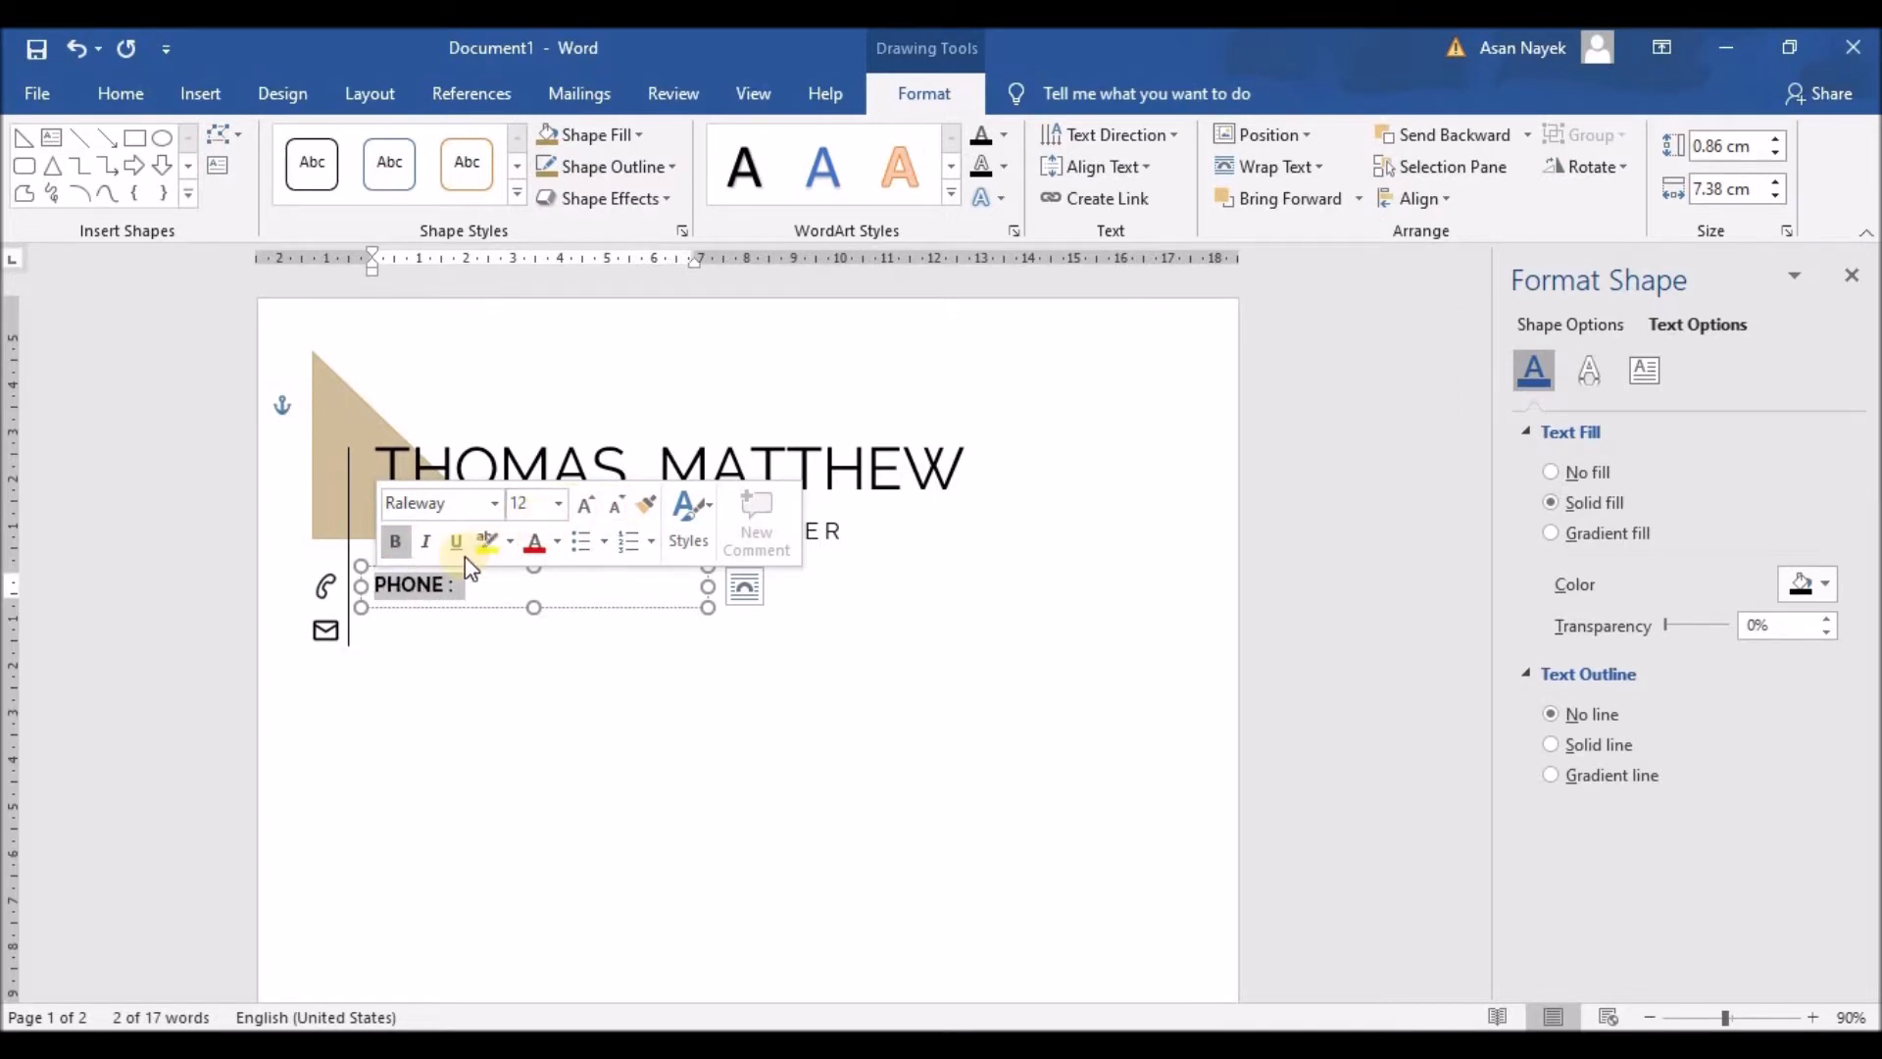
{"action": "left_click", "coordinate": [383, 586]}
{"action": "left_click", "coordinate": [400, 586]}
{"action": "left_click", "coordinate": [421, 586]}
{"action": "left_click", "coordinate": [443, 586]}
{"action": "left_click", "coordinate": [464, 586]}
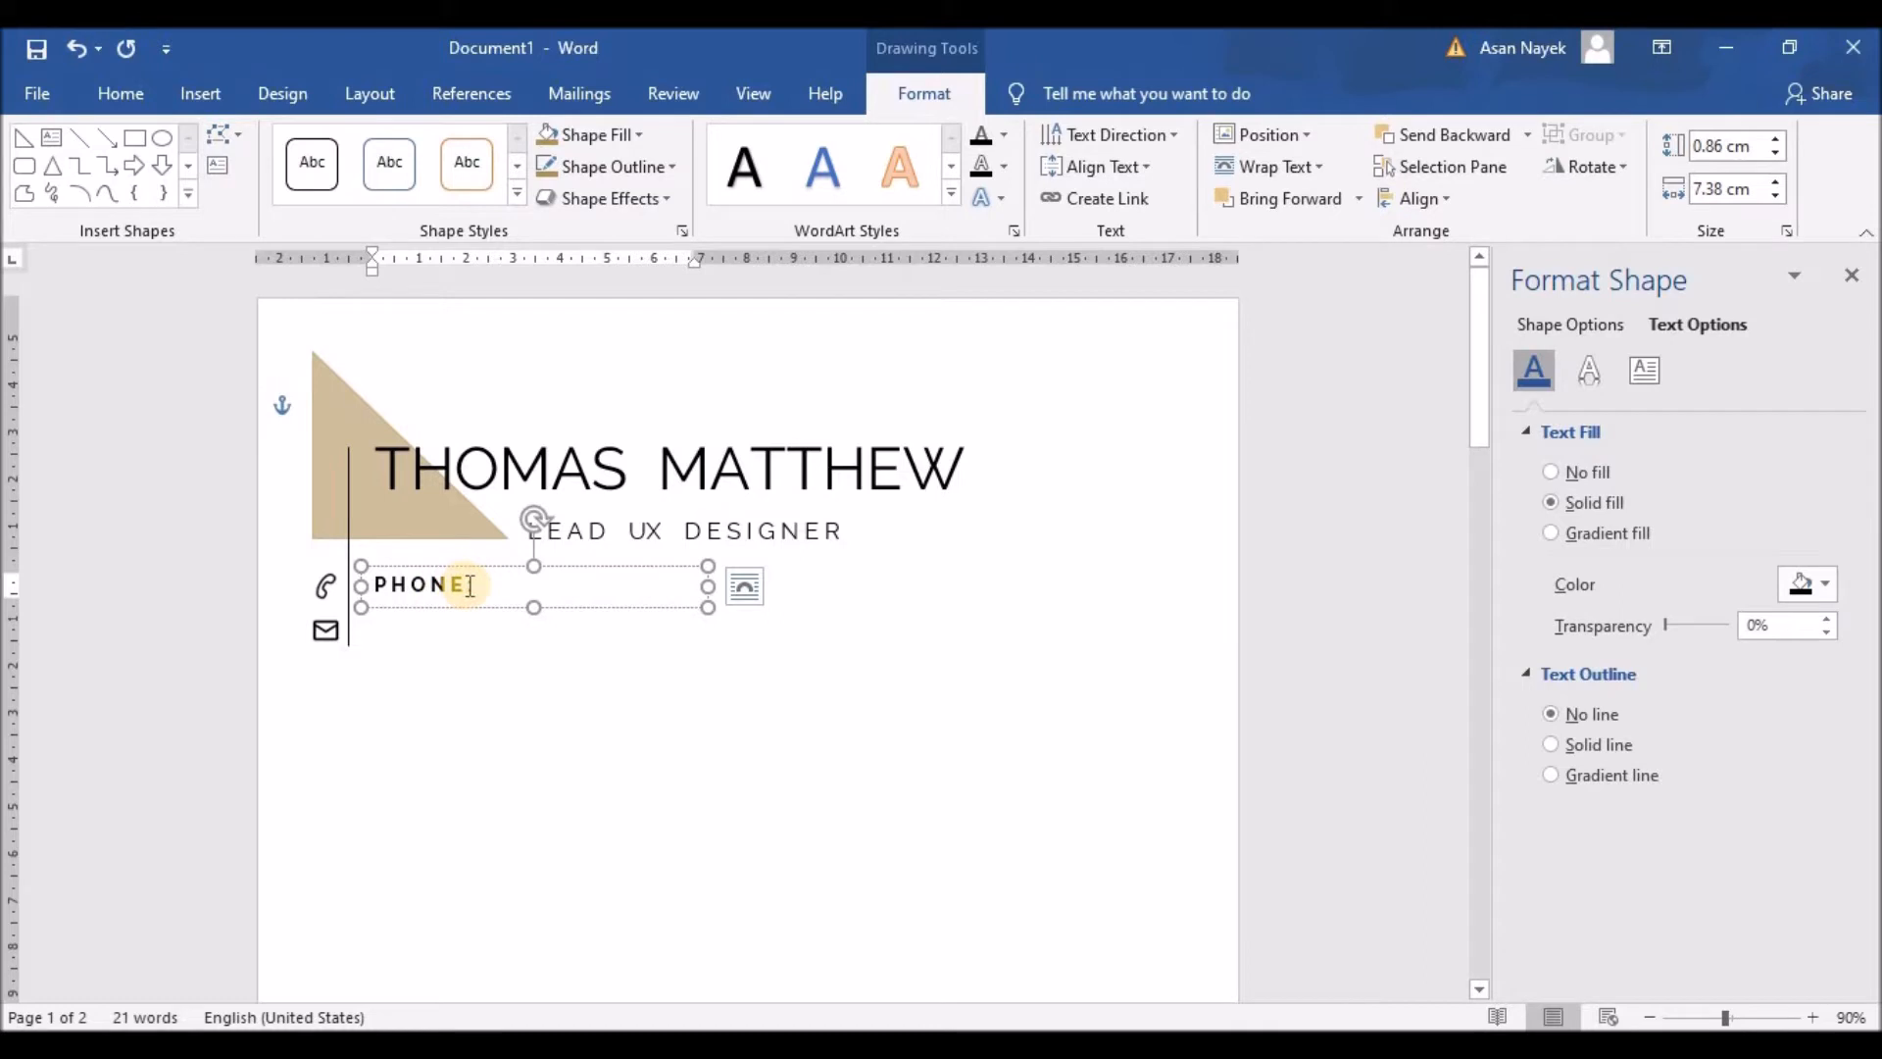
{"action": "left_click", "coordinate": [535, 565]}
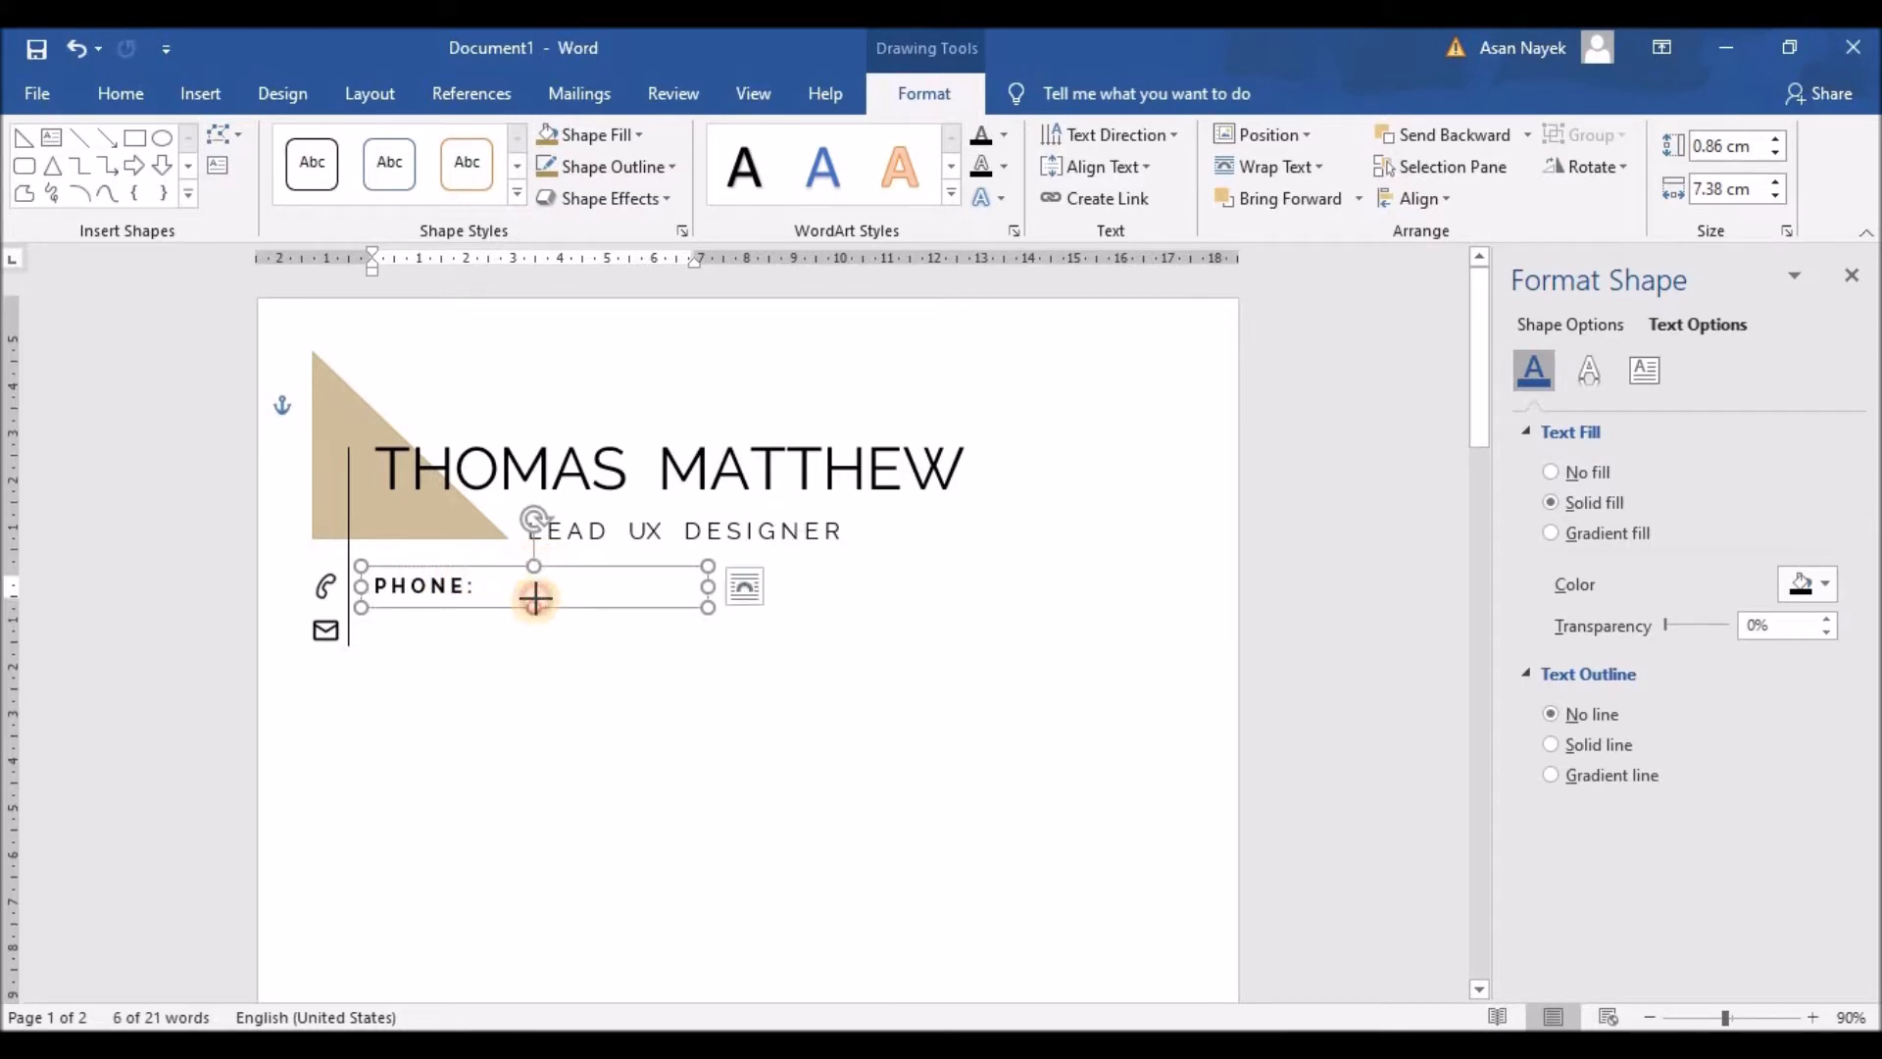
{"action": "right_click", "coordinate": [478, 562]}
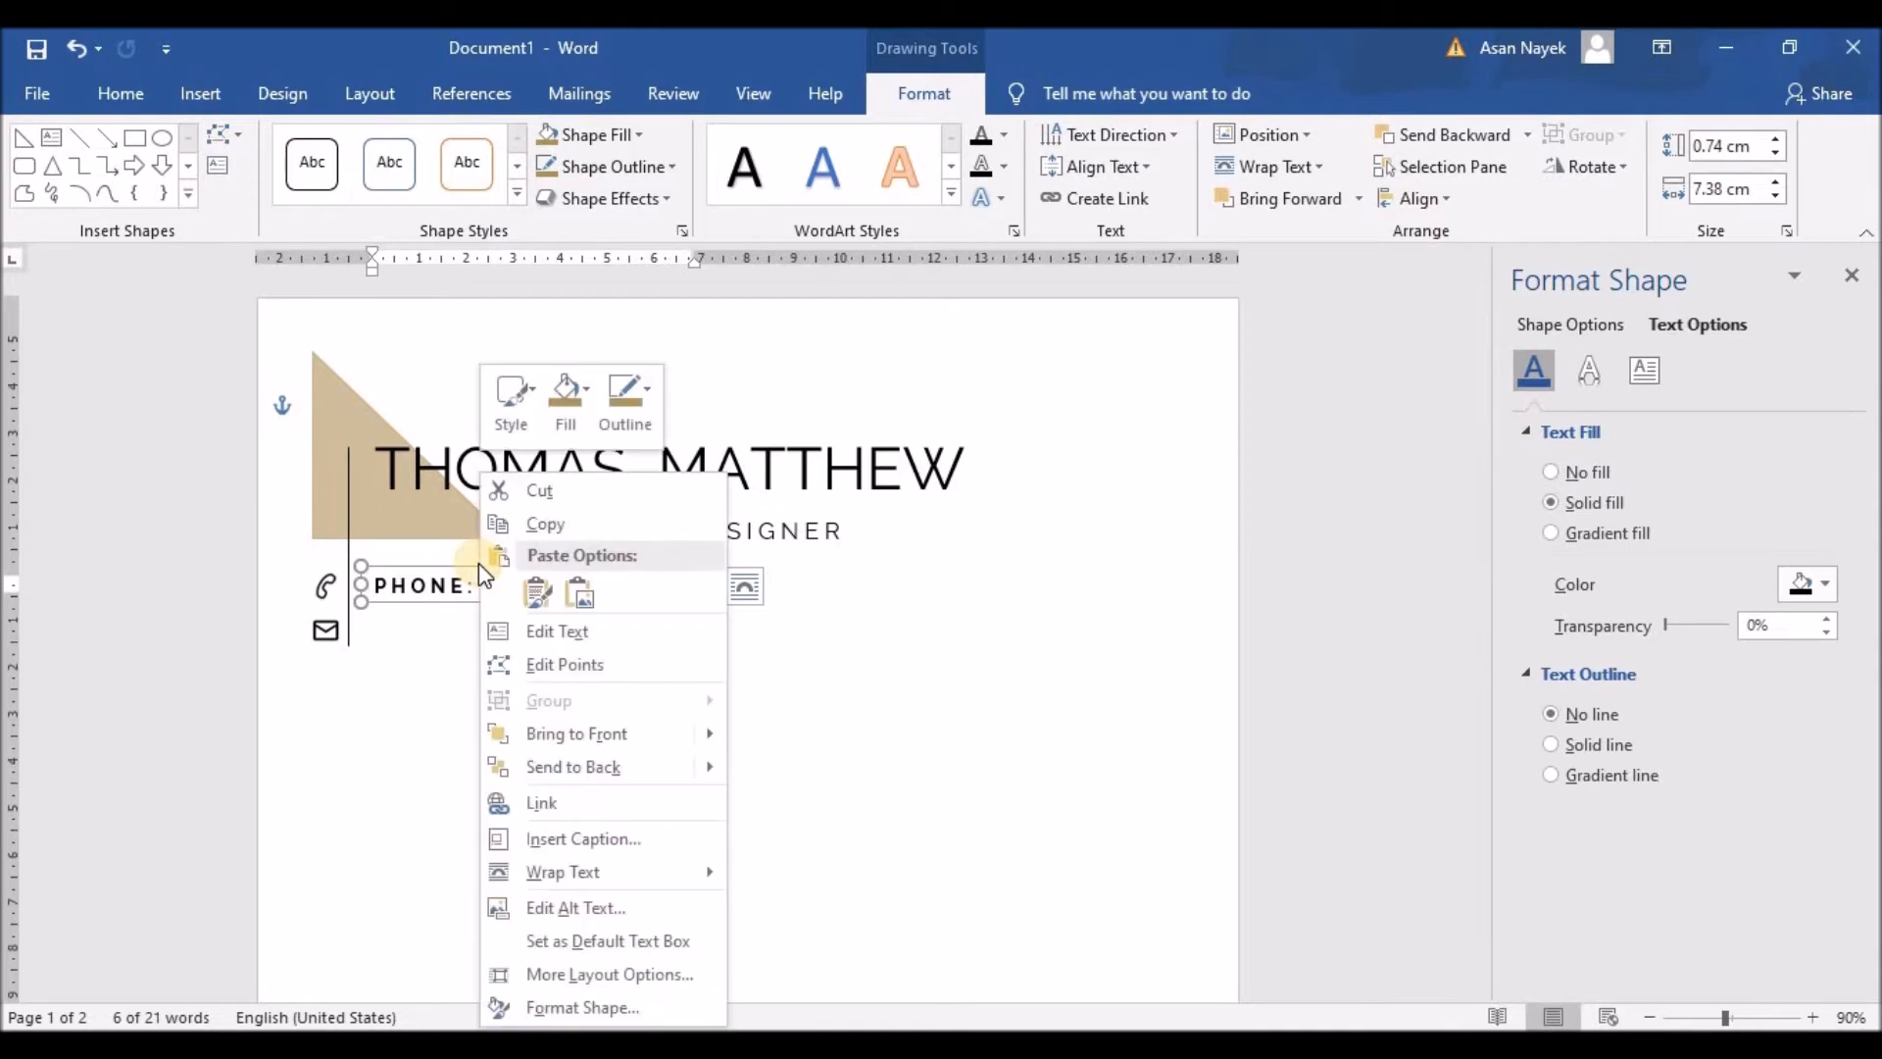
Step: Widen the PHONE box and make the phone number after the label non-bold
{"action": "key", "text": "Escape"}
{"action": "left_click_drag", "start_coordinate": [708, 583], "coordinate": [1055, 563]}
{"action": "left_click", "coordinate": [535, 586]}
{"action": "key", "text": "ctrl+z"}
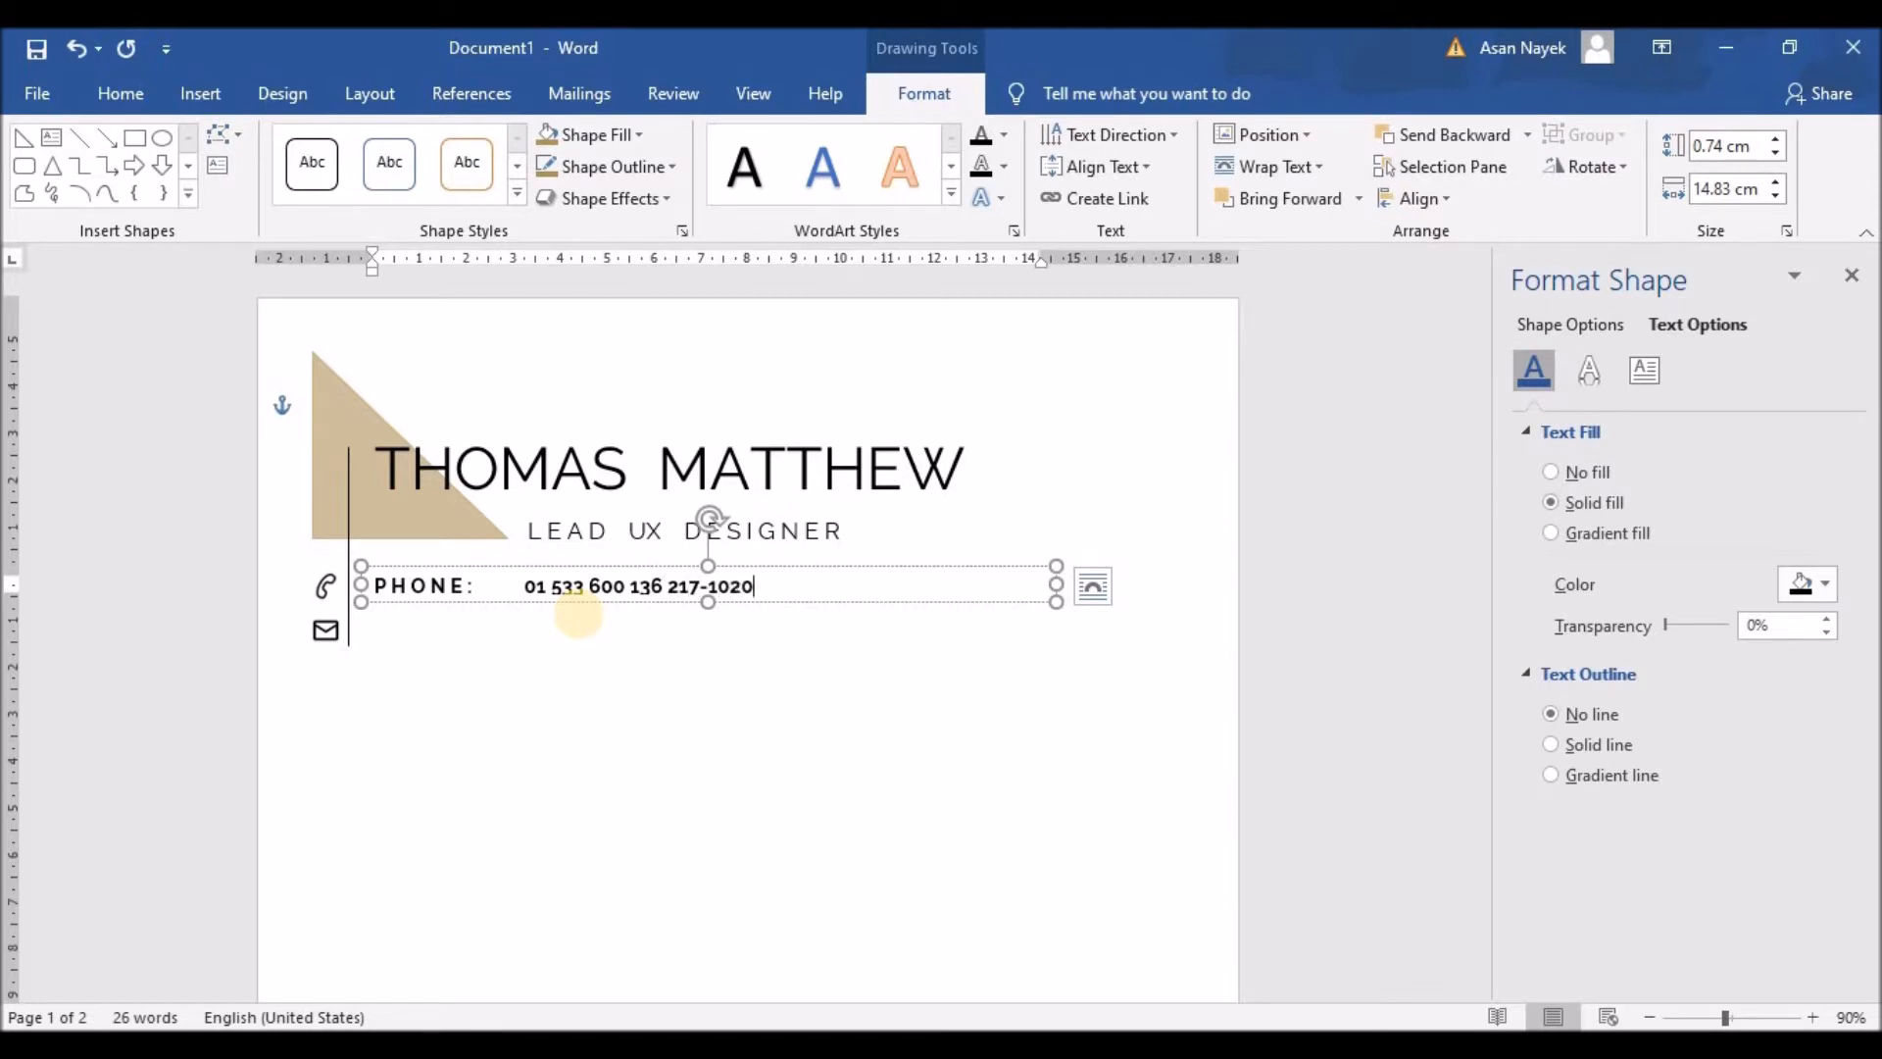
{"action": "left_click_drag", "start_coordinate": [522, 586], "coordinate": [755, 586]}
{"action": "left_click", "coordinate": [770, 537]}
Step: Duplicate the phone text box and place the copy beside the envelope icon
{"action": "left_click", "coordinate": [709, 611]}
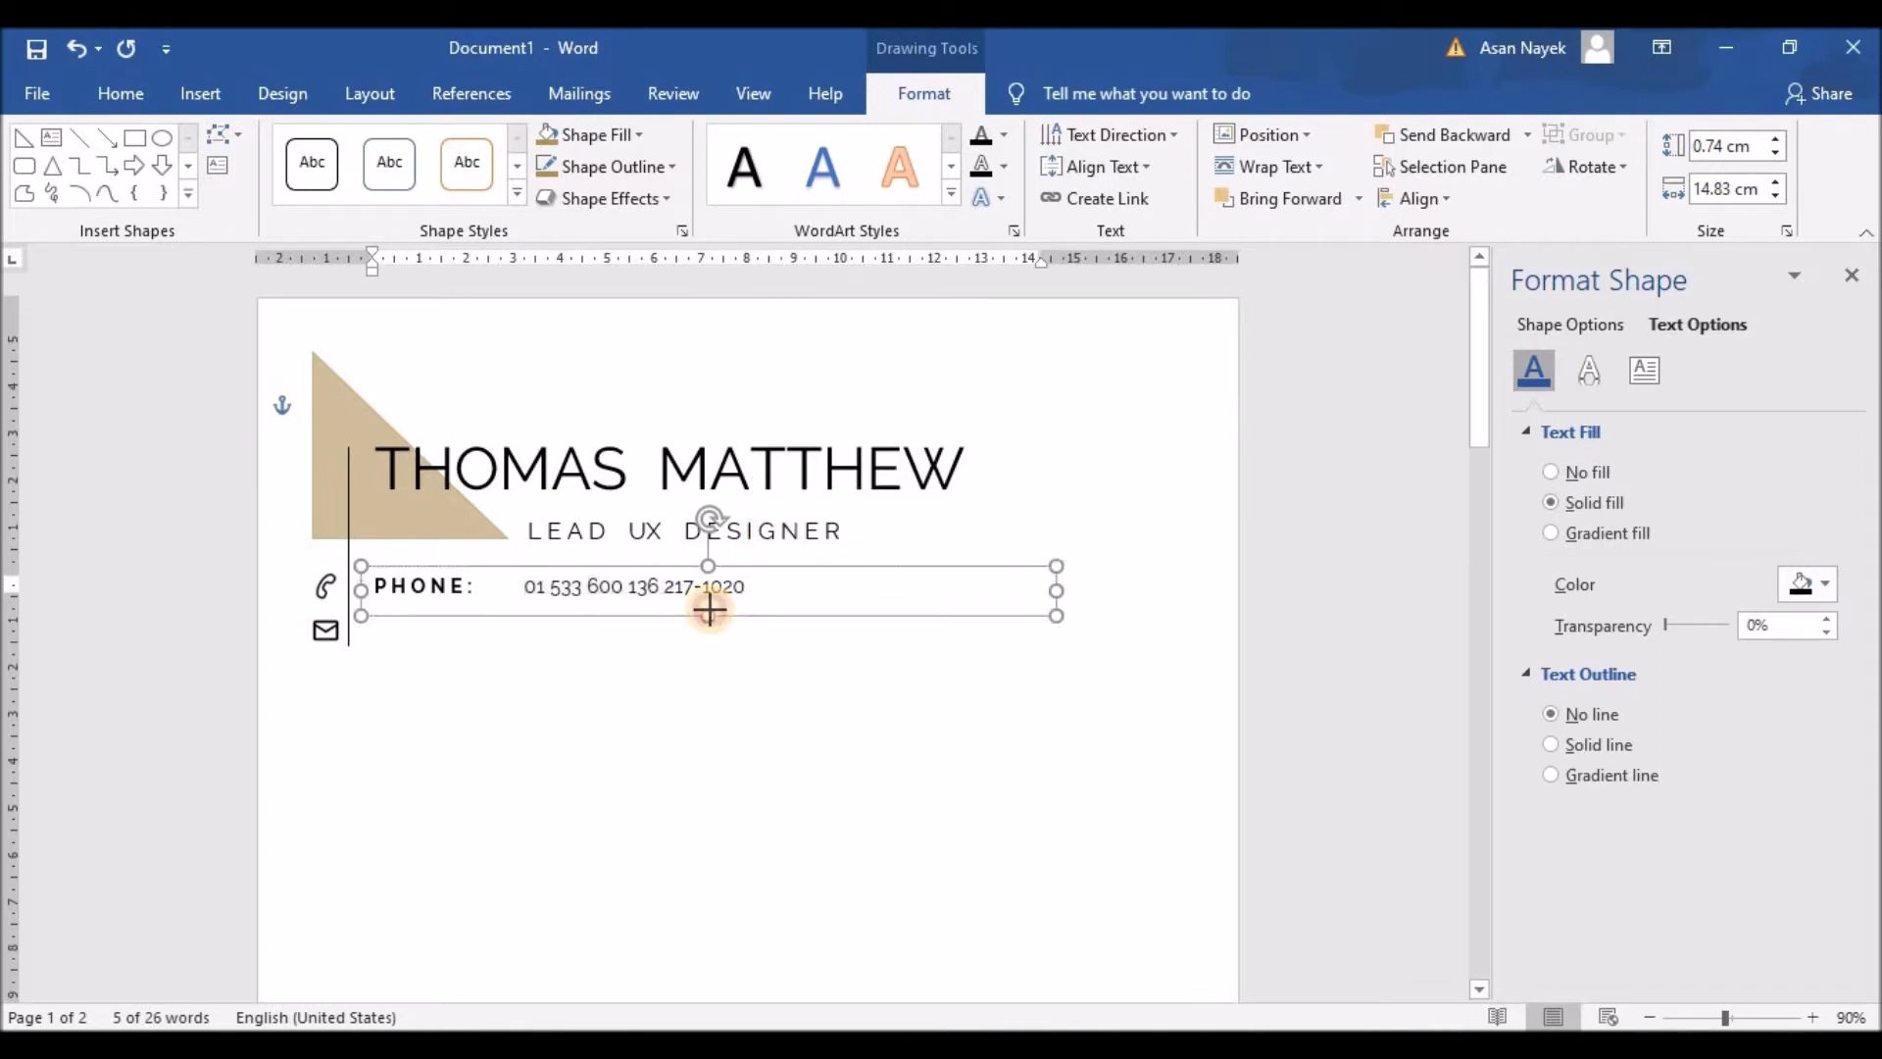
{"action": "left_click", "coordinate": [632, 586]}
{"action": "left_click", "coordinate": [620, 568]}
{"action": "left_click_drag", "start_coordinate": [620, 568], "coordinate": [597, 613], "text": "ctrl"}
{"action": "key", "text": "Up"}
{"action": "key", "text": "Up"}
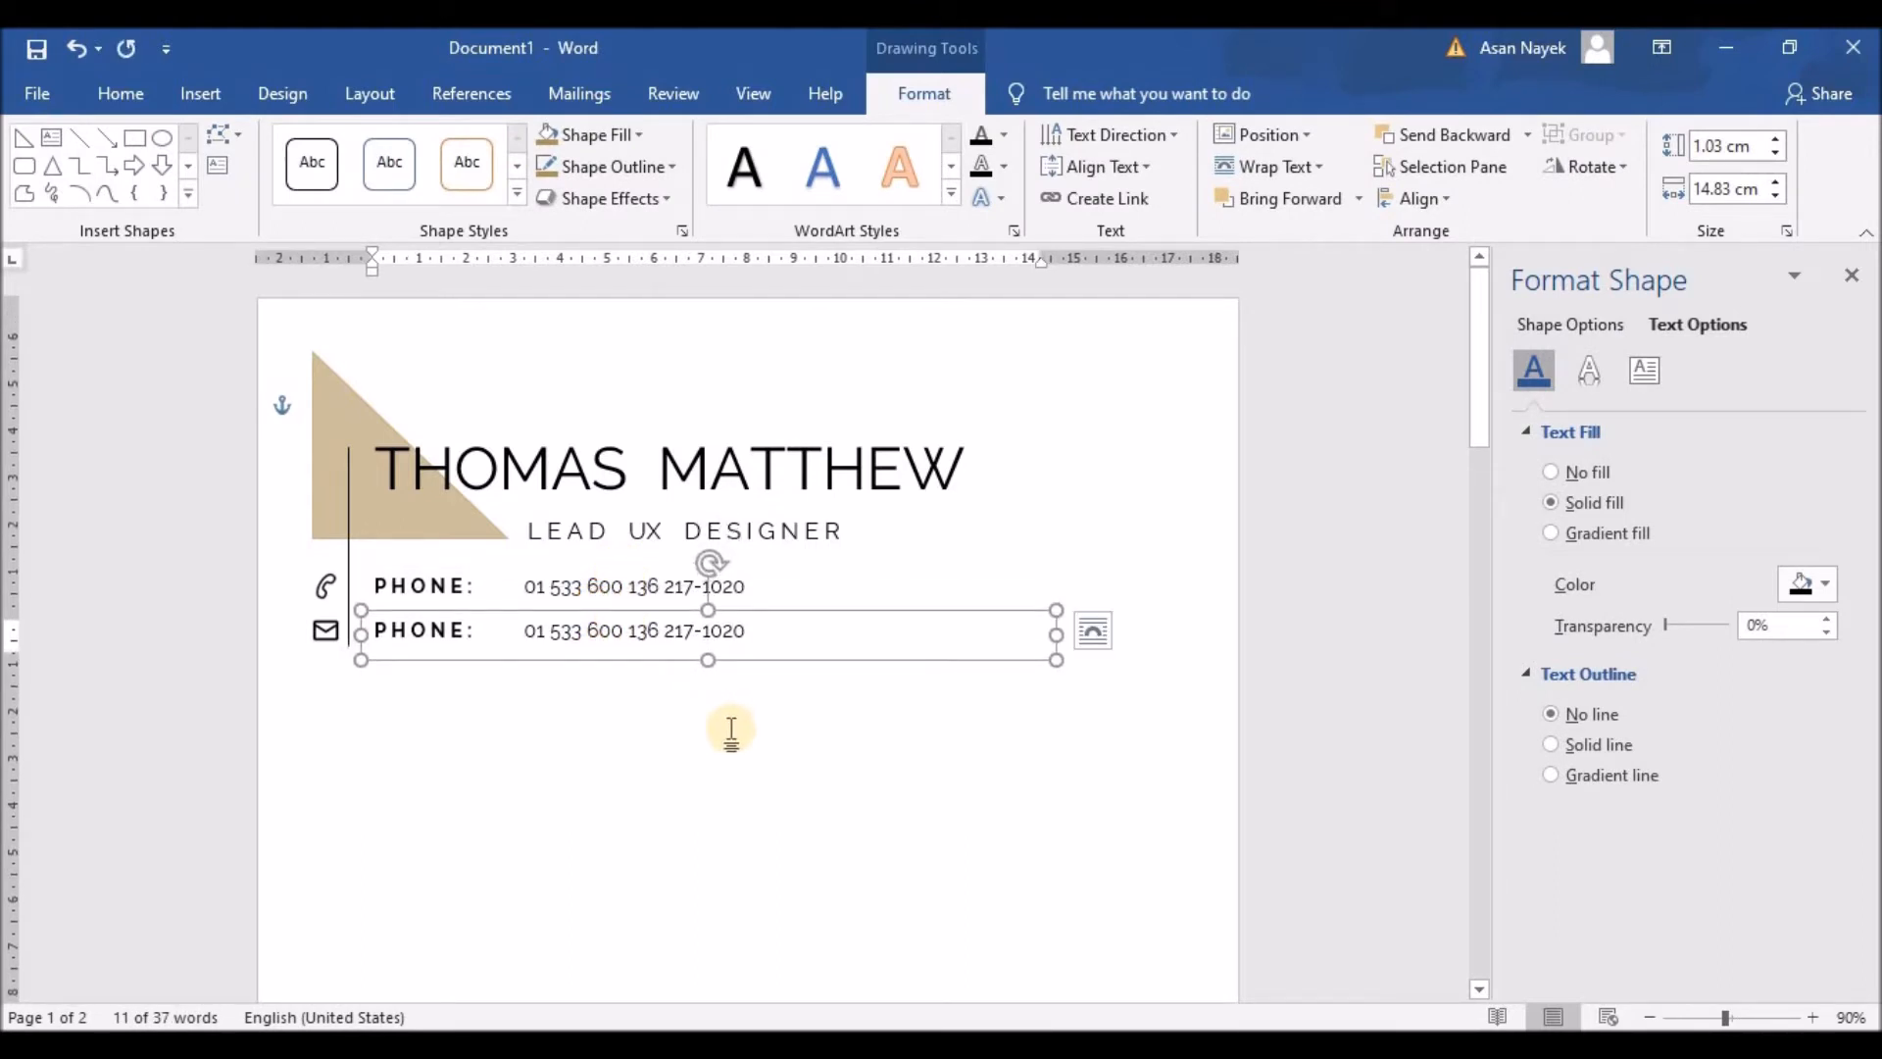
Step: Change the second box's PHONE label to EMAIL
{"action": "left_click_drag", "start_coordinate": [369, 629], "coordinate": [459, 627]}
{"action": "key", "text": "ctrl"}
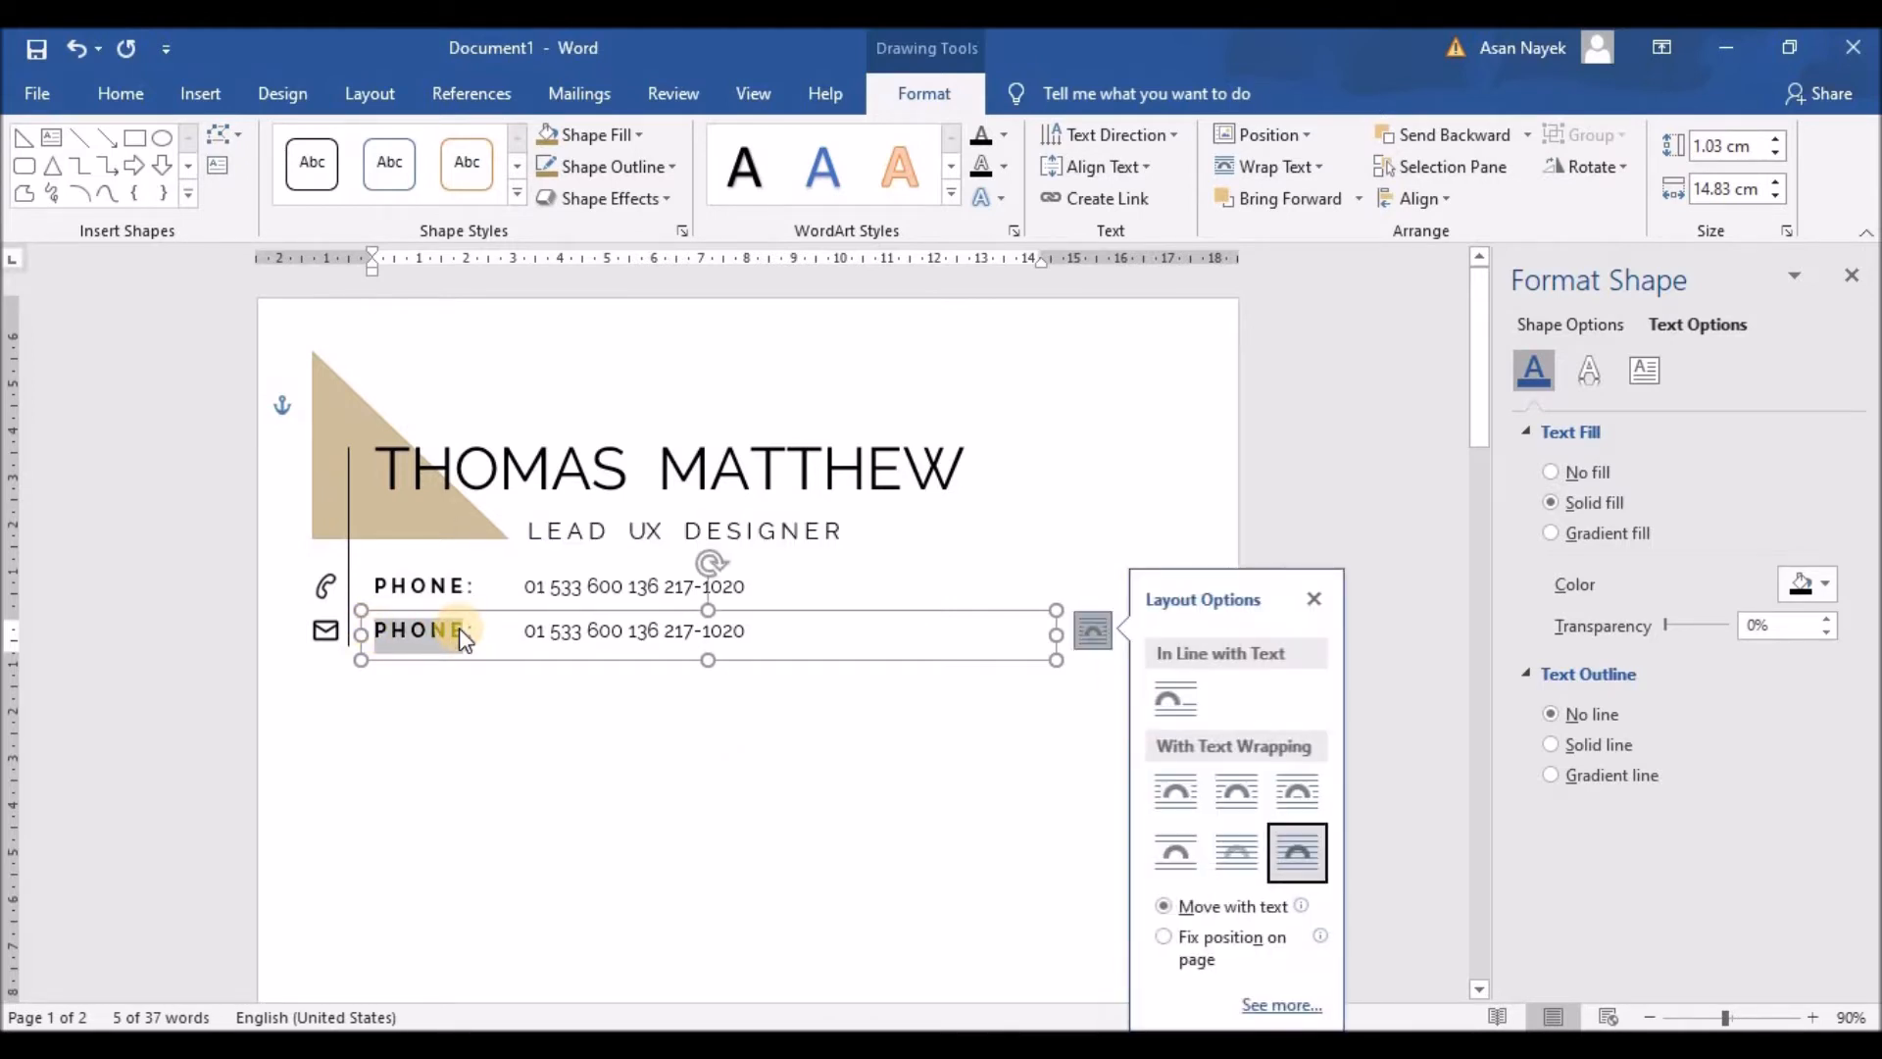
{"action": "left_click", "coordinate": [459, 628]}
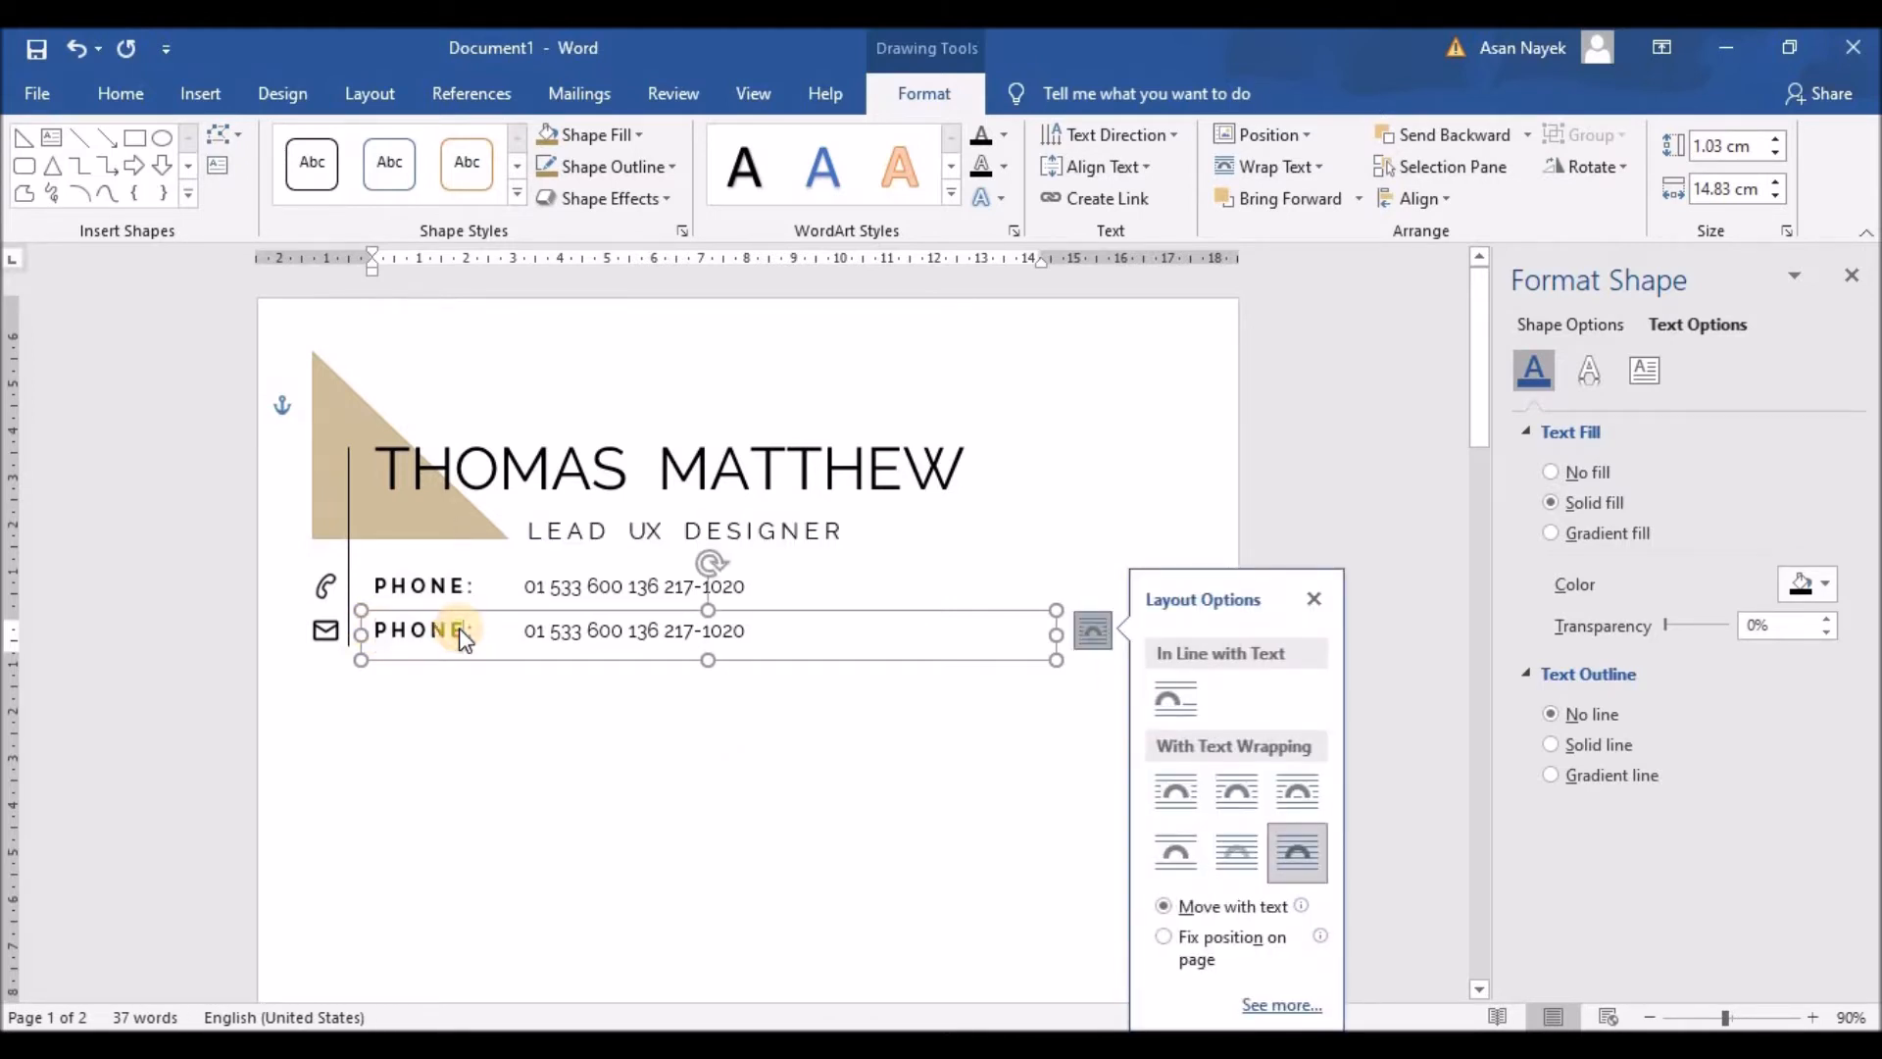
{"action": "left_click", "coordinate": [391, 628]}
{"action": "left_click_drag", "start_coordinate": [392, 627], "coordinate": [460, 627]}
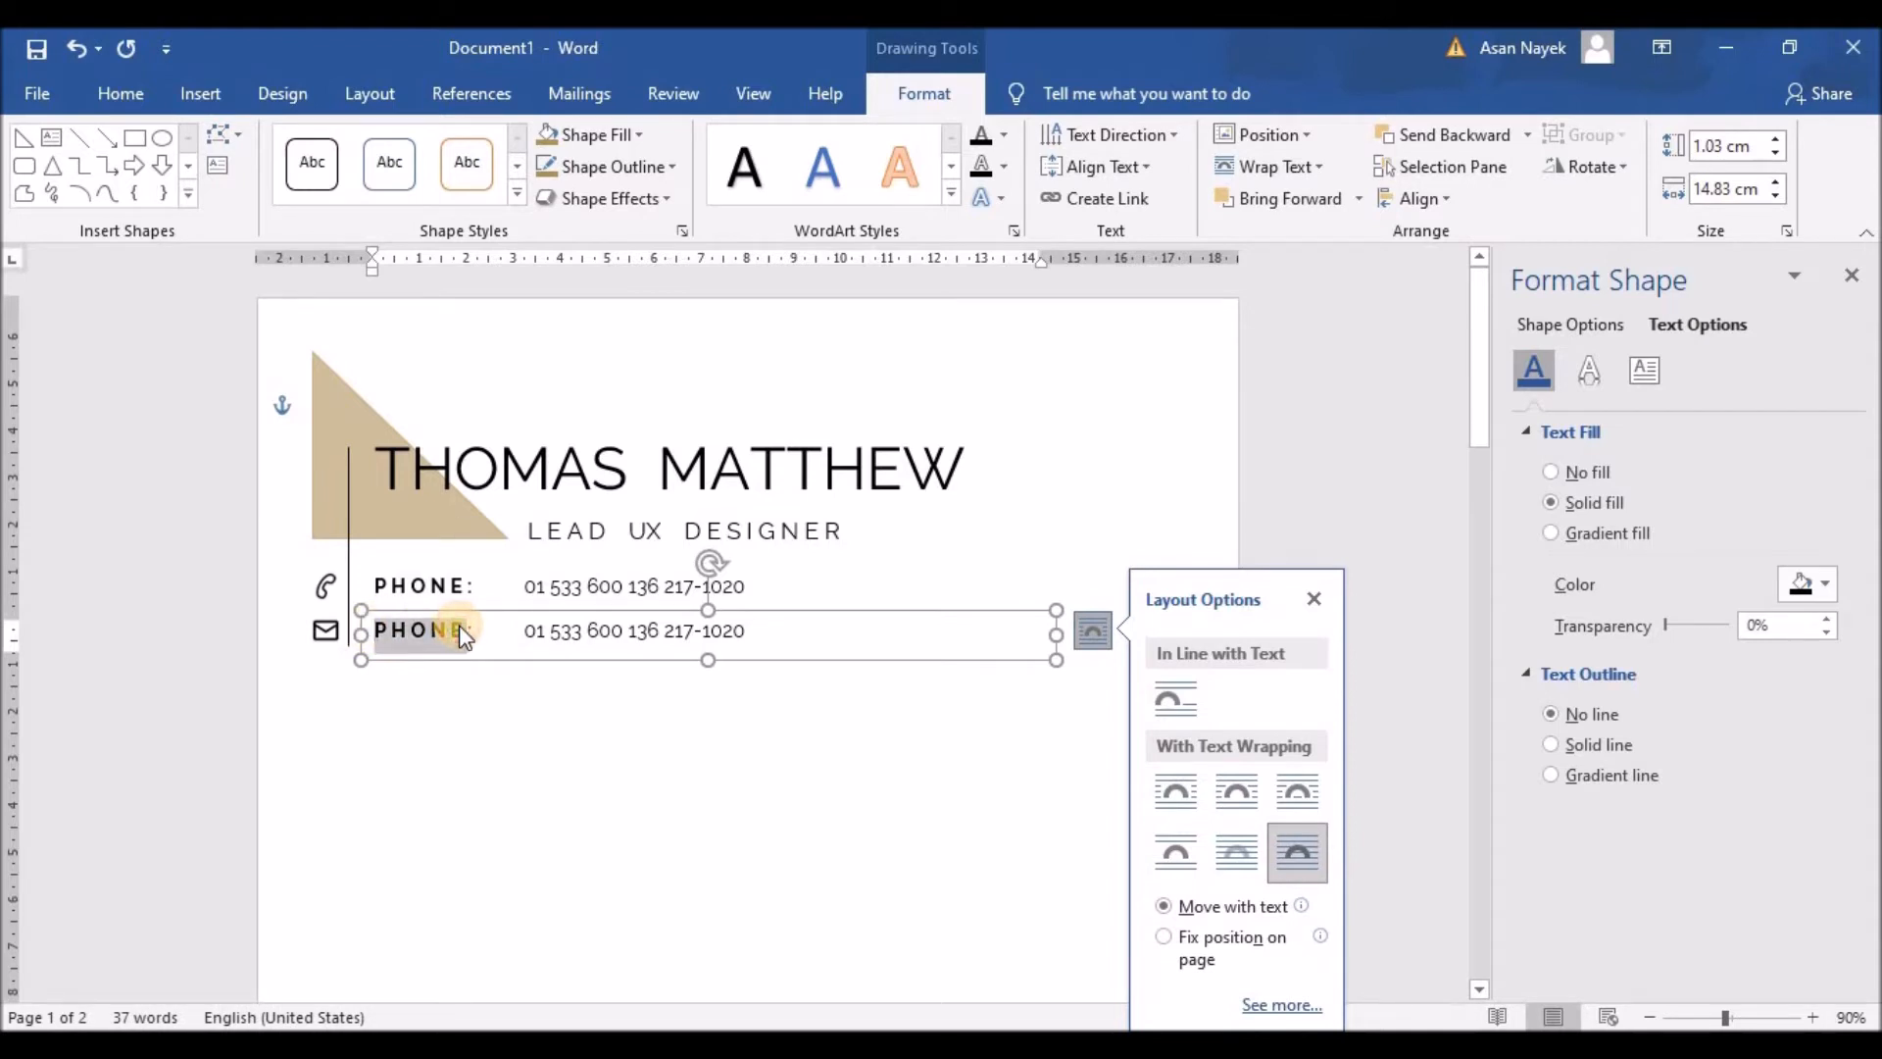
{"action": "type", "text": "EMAIL"}
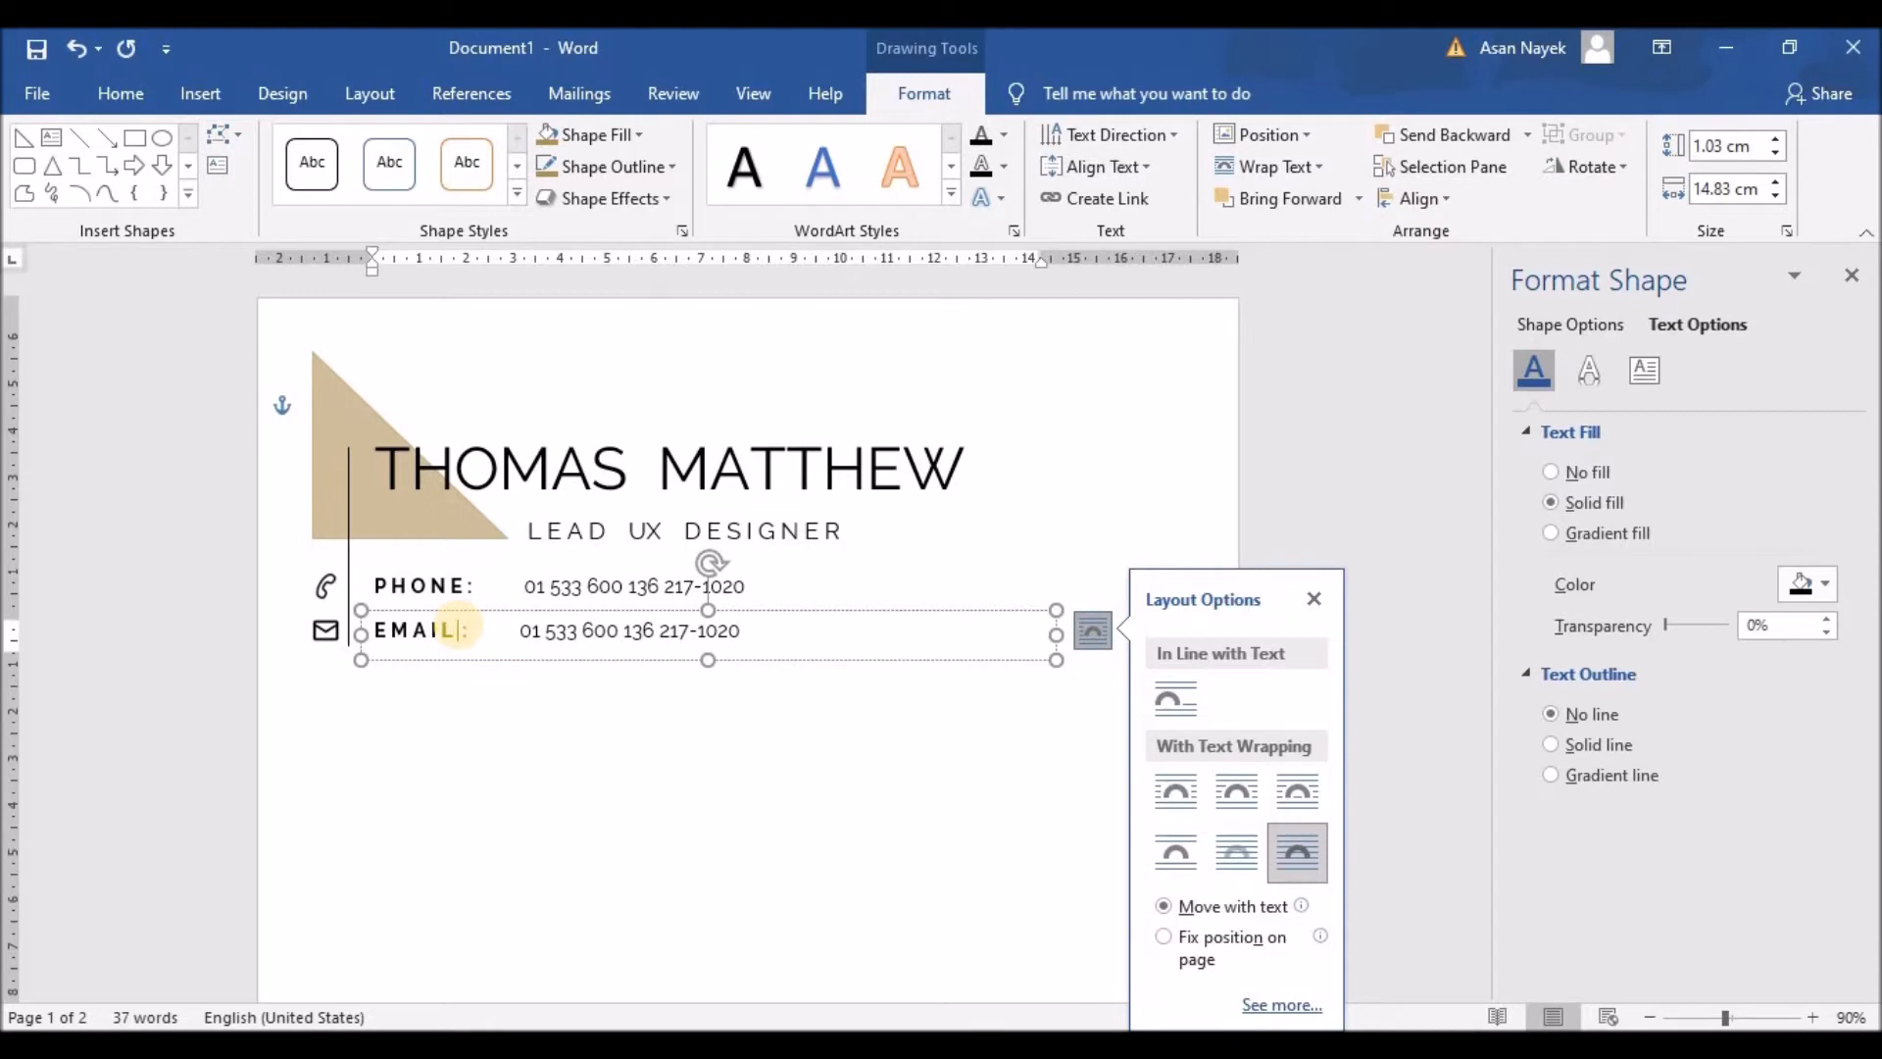
Step: Replace the phone number on the EMAIL line with the contact's e-mail address
{"action": "left_click_drag", "start_coordinate": [525, 630], "coordinate": [728, 621]}
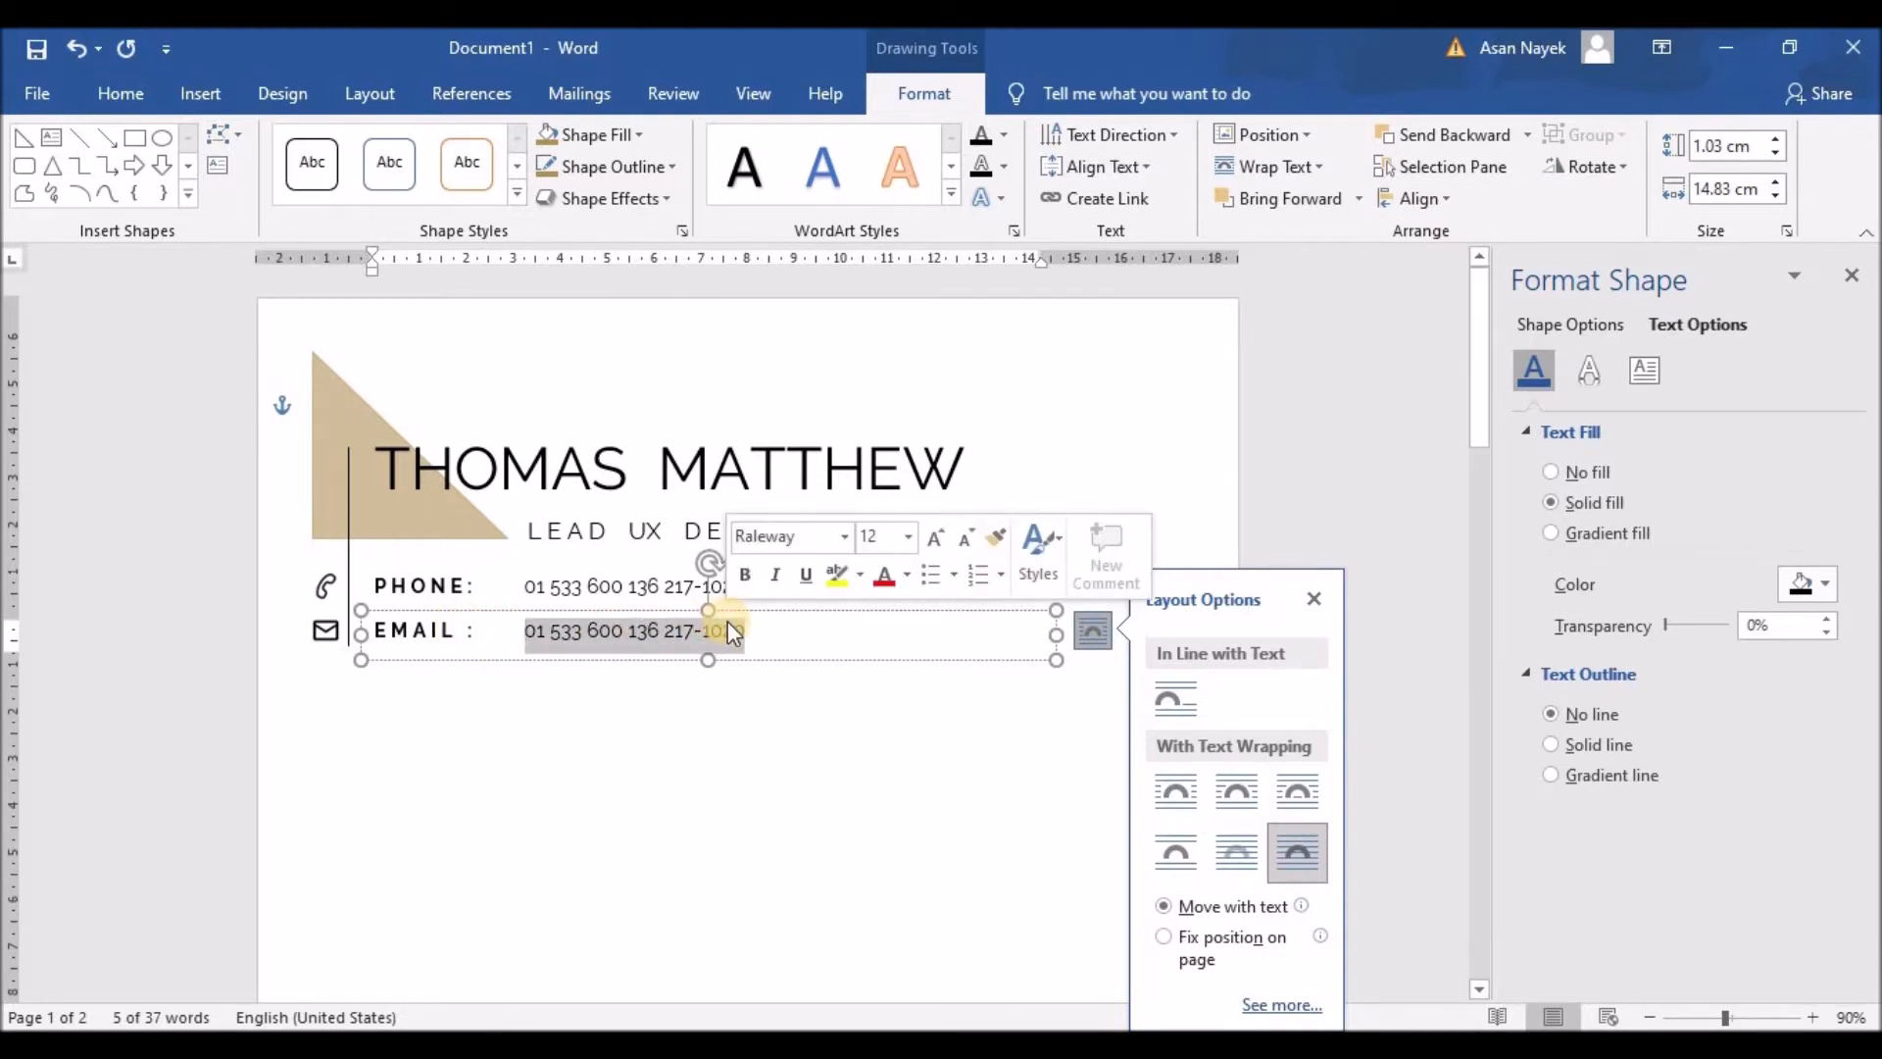
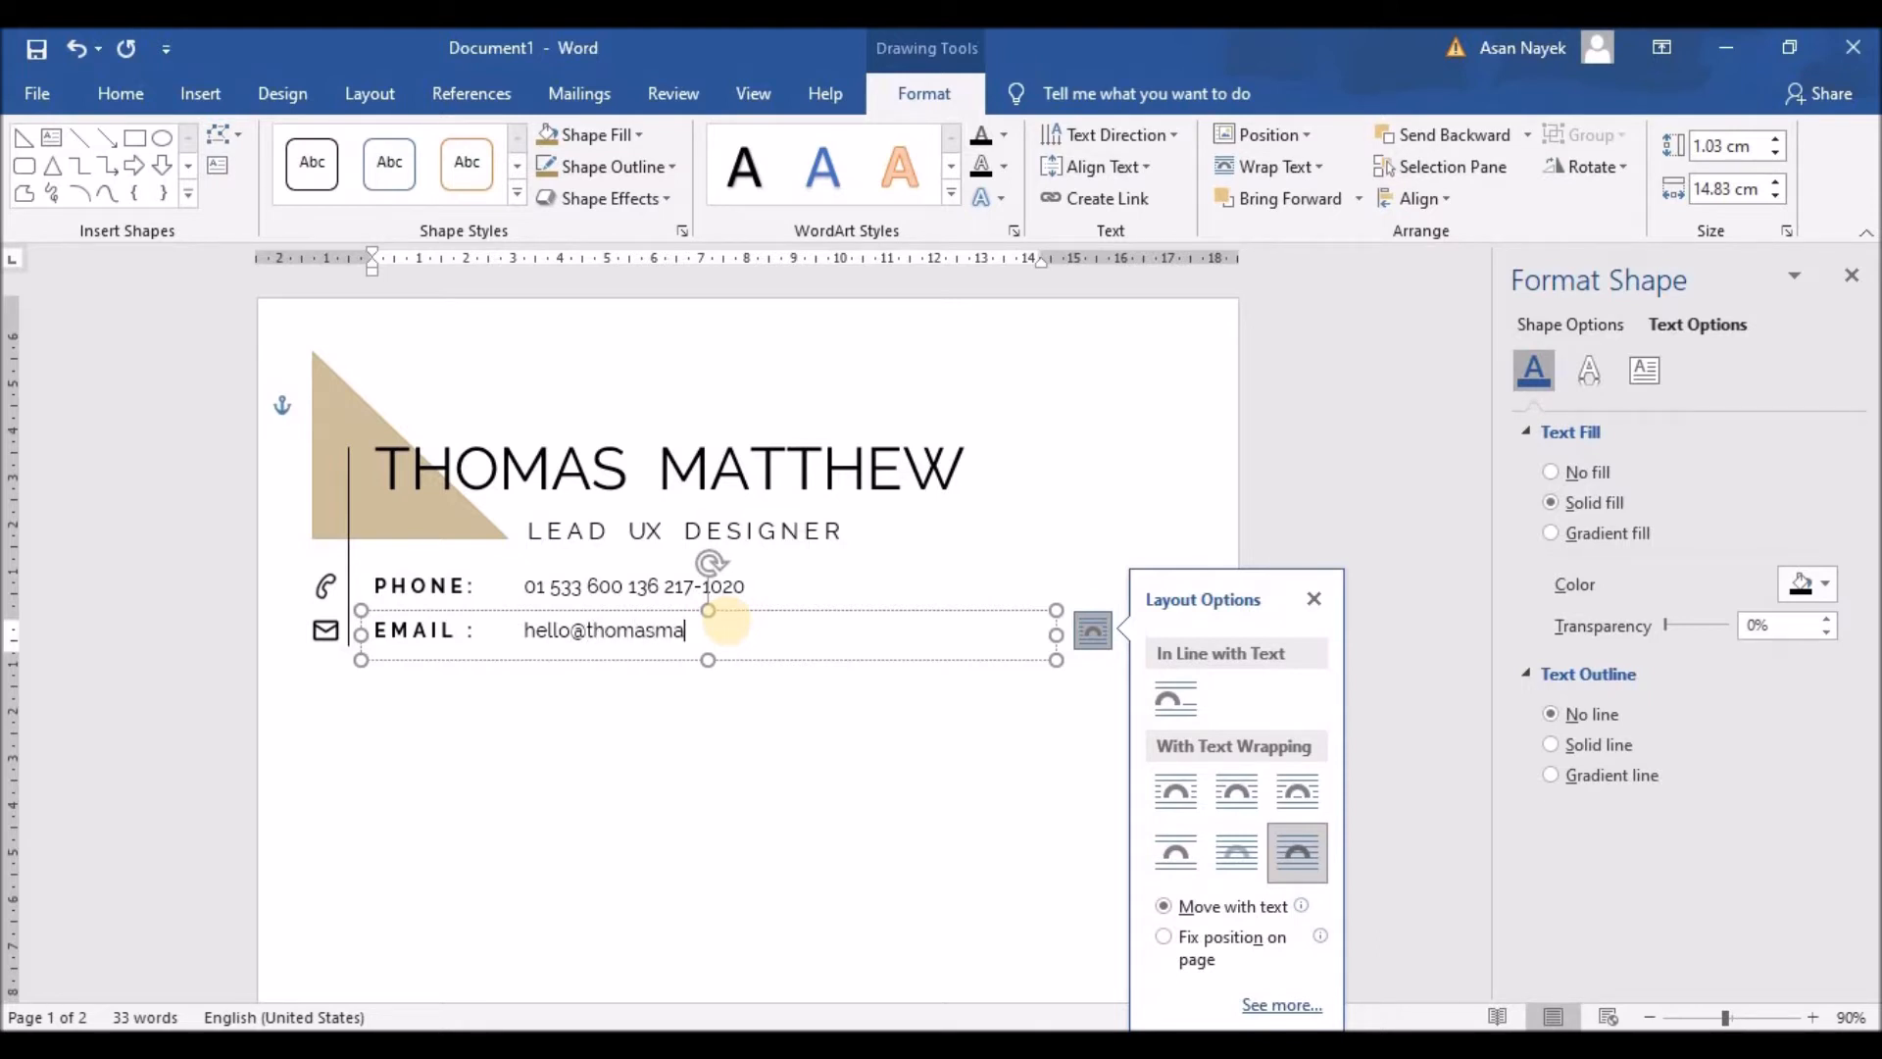
{"action": "left_click", "coordinate": [550, 705]}
{"action": "scroll", "coordinate": [749, 692], "scroll_direction": "down", "scroll_amount": 1}
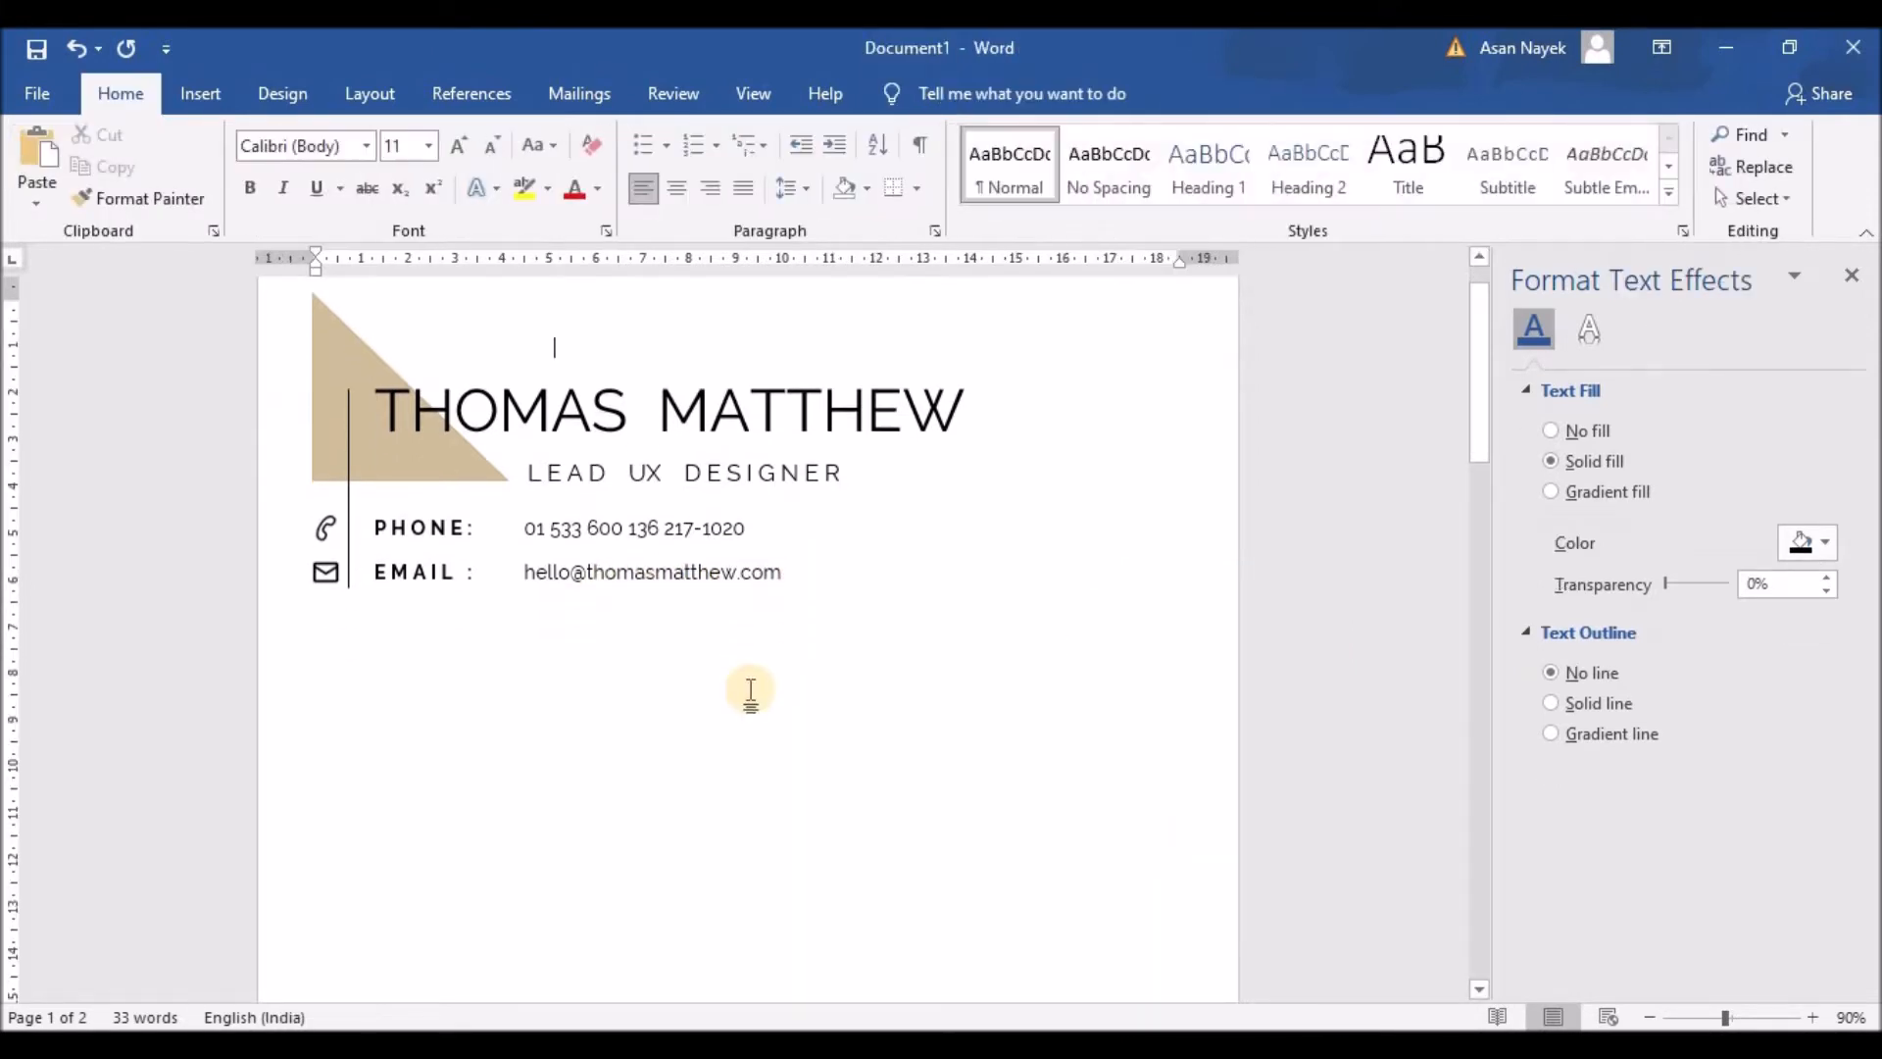
Step: Duplicate the vertical line and nudge the copy into place right of the contact lines
{"action": "scroll", "coordinate": [751, 691], "scroll_direction": "down", "scroll_amount": 1}
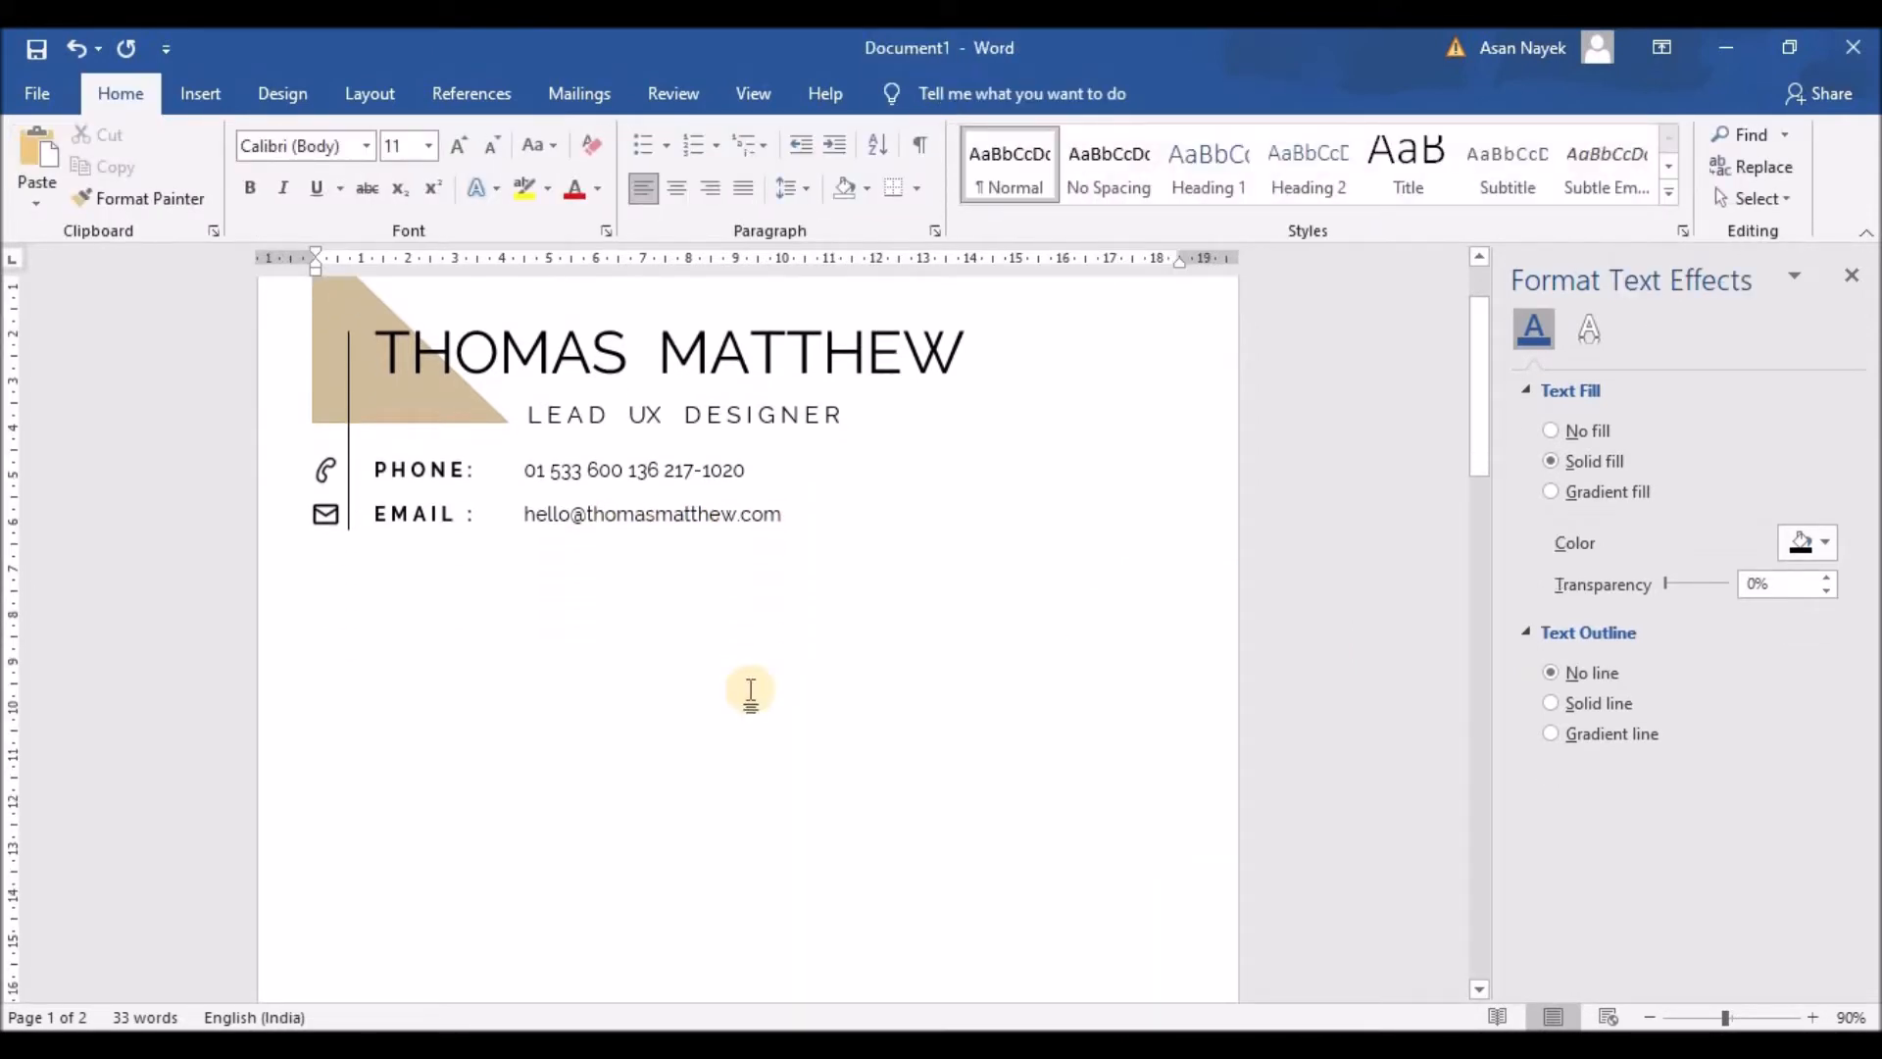
{"action": "left_click", "coordinate": [348, 432]}
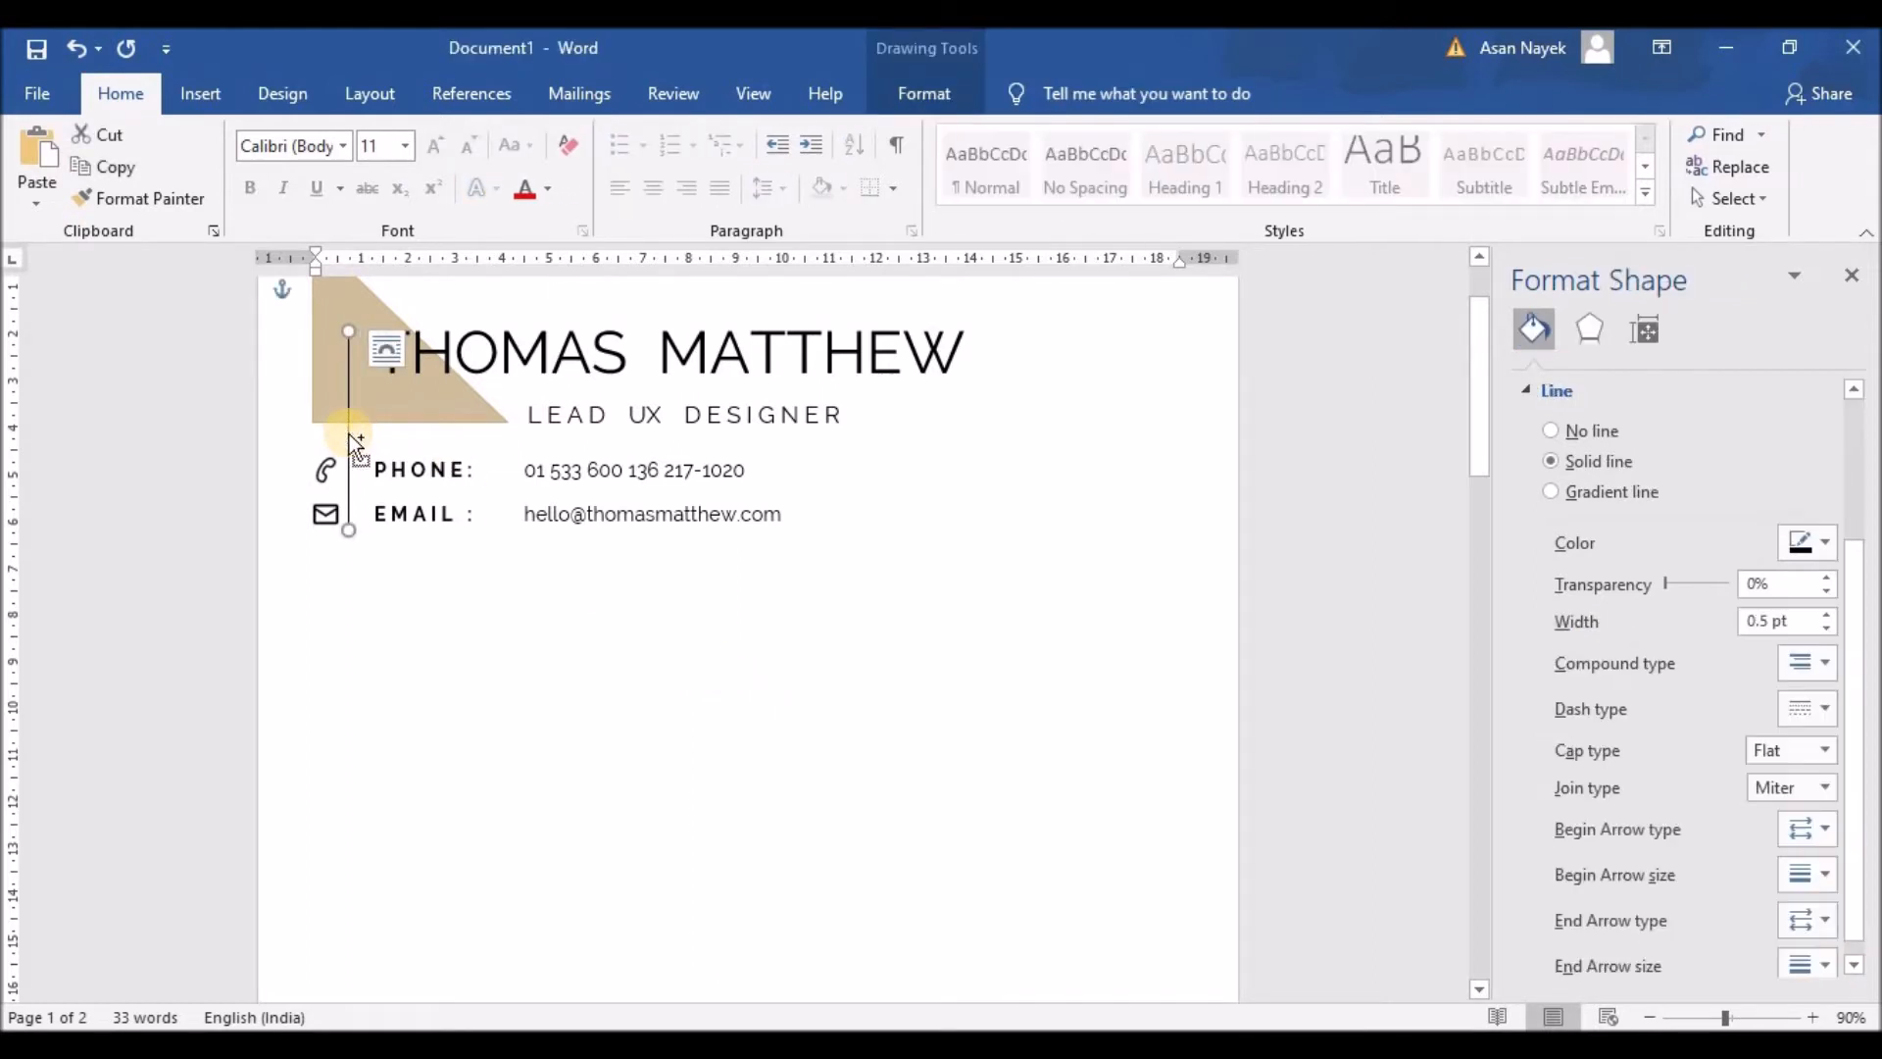
{"action": "key", "text": "ctrl+d"}
{"action": "left_click_drag", "start_coordinate": [366, 434], "coordinate": [366, 420]}
{"action": "key", "text": "Right"}
{"action": "key", "text": "Right"}
{"action": "key", "text": "Right"}
{"action": "key", "text": "Right"}
{"action": "key", "text": "Right"}
{"action": "key", "text": "Right"}
{"action": "key", "text": "Right"}
{"action": "key", "text": "Right"}
{"action": "key", "text": "Right"}
{"action": "key", "text": "Right"}
{"action": "key", "text": "Right"}
{"action": "key", "text": "Right"}
{"action": "key", "text": "Right"}
{"action": "key", "text": "Right"}
{"action": "key", "text": "Right"}
{"action": "key", "text": "Right"}
{"action": "key", "text": "Right"}
{"action": "key", "text": "Right"}
{"action": "key", "text": "Right"}
{"action": "key", "text": "Right"}
{"action": "key", "text": "Right"}
{"action": "key", "text": "Right"}
{"action": "key", "text": "Right"}
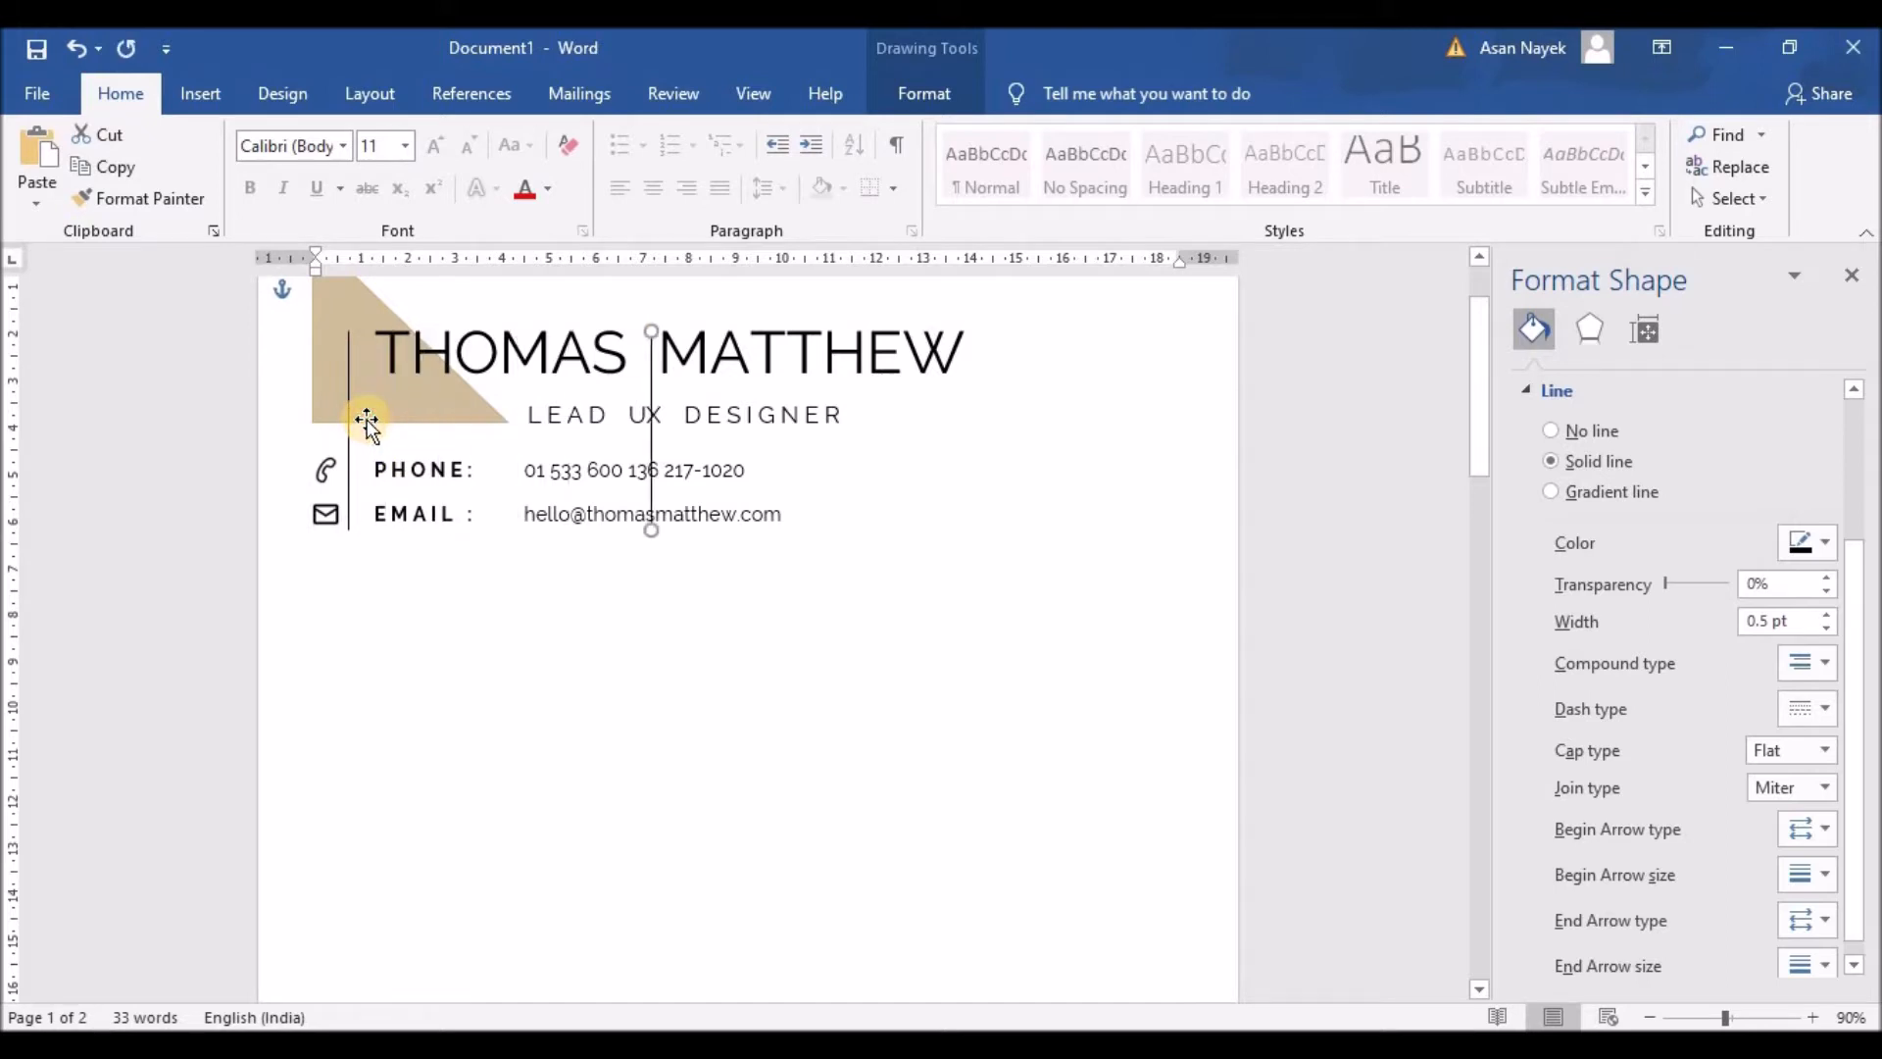
{"action": "key", "text": "ctrl+Left"}
{"action": "key", "text": "ctrl+Left"}
{"action": "key", "text": "ctrl+Left"}
{"action": "key", "text": "ctrl+Left"}
{"action": "key", "text": "ctrl+Left"}
{"action": "key", "text": "ctrl+Left"}
{"action": "key", "text": "ctrl+Left"}
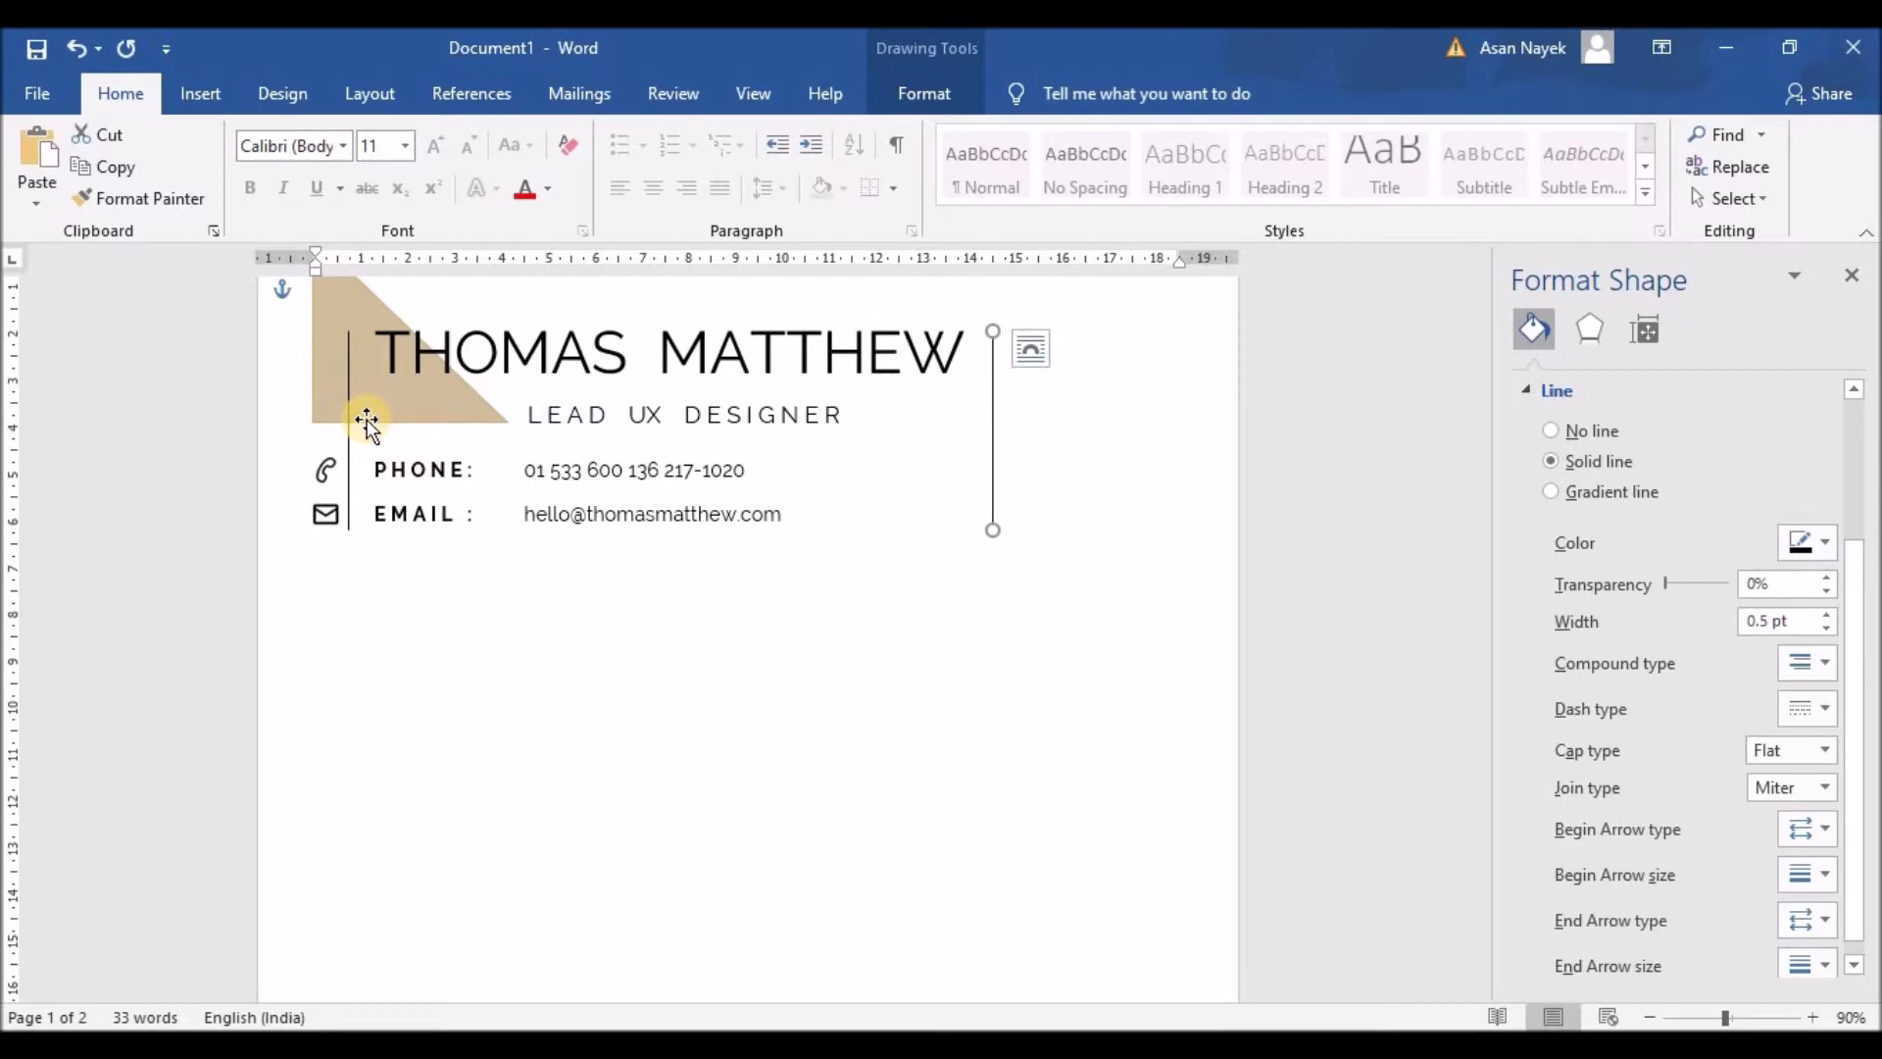
{"action": "key", "text": "ctrl+Left"}
{"action": "key", "text": "Left"}
{"action": "key", "text": "Left"}
{"action": "key", "text": "Left"}
{"action": "key", "text": "ctrl+Right"}
{"action": "key", "text": "ctrl+Right"}
{"action": "key", "text": "ctrl+Right"}
{"action": "key", "text": "ctrl+Right"}
{"action": "key", "text": "ctrl+Right"}
{"action": "key", "text": "ctrl+Right"}
{"action": "left_click", "coordinate": [971, 392]}
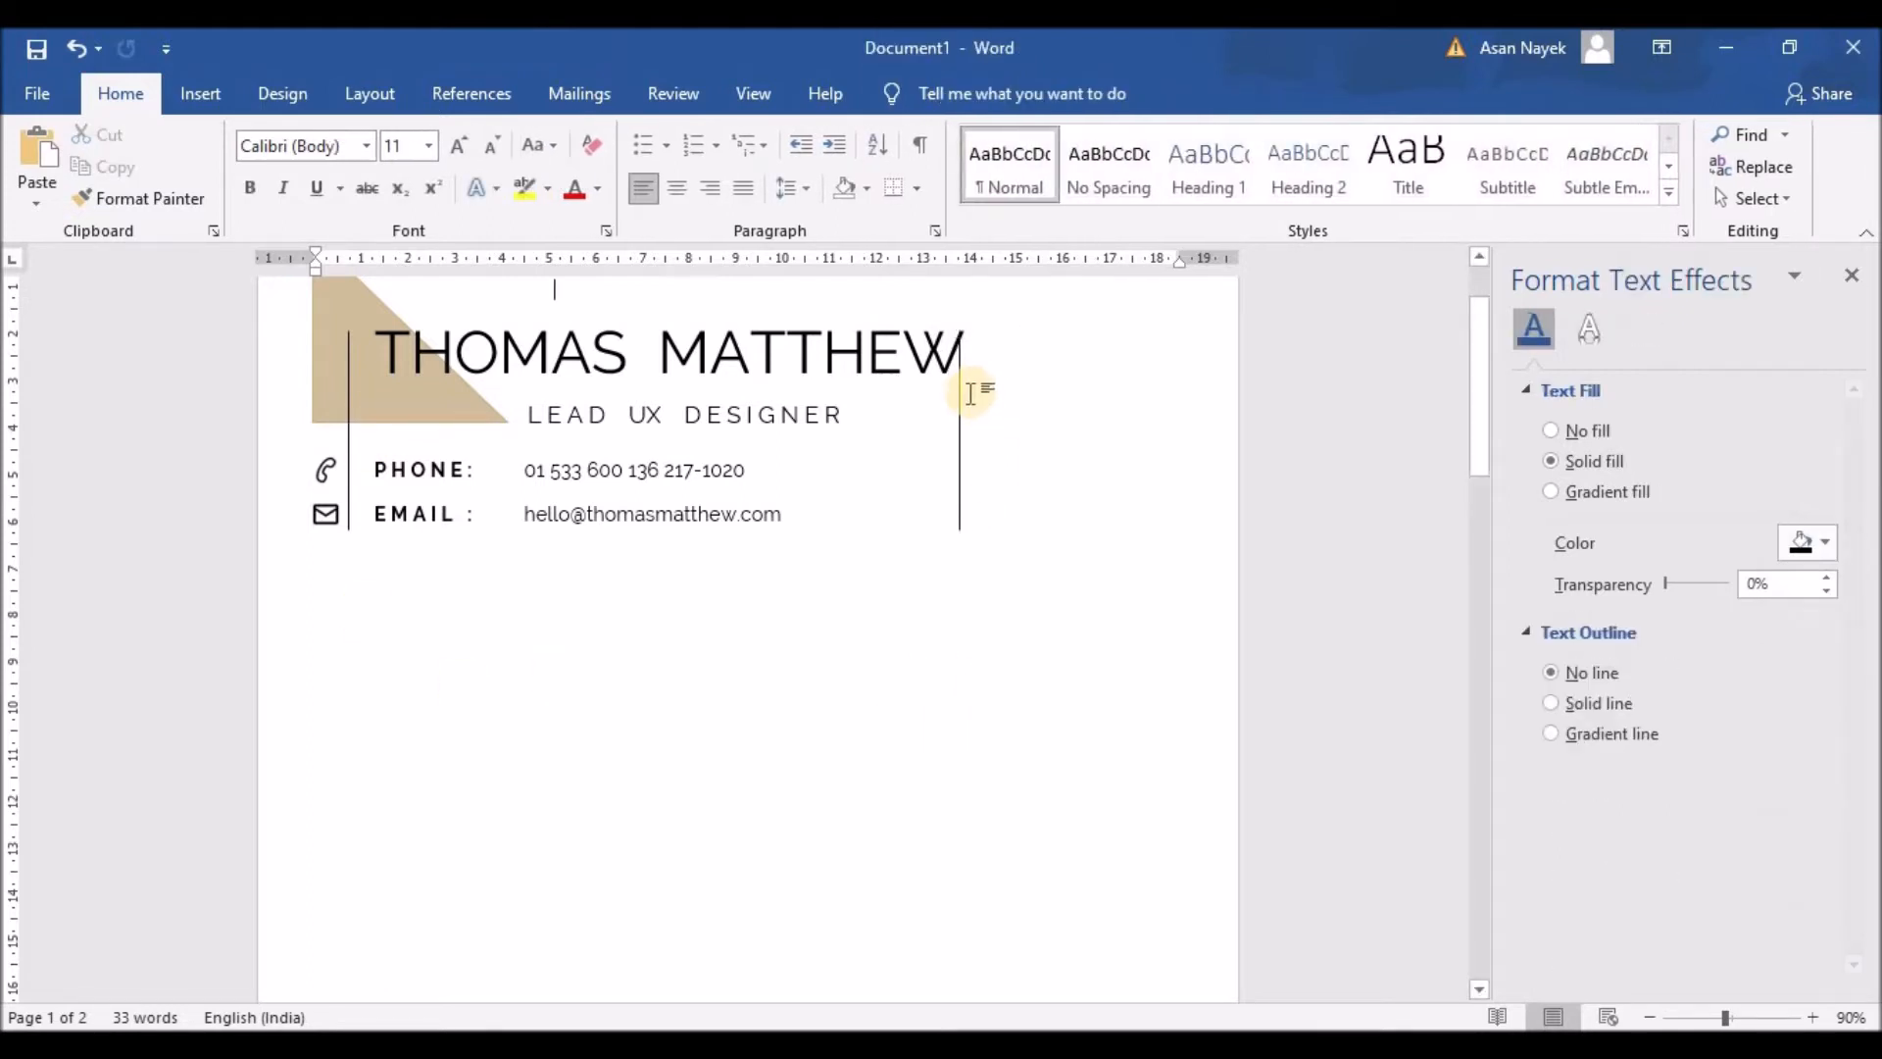
Step: Shorten the duplicate into a short divider and thicken it to 1.5 pt
{"action": "left_click", "coordinate": [960, 394]}
{"action": "left_click_drag", "start_coordinate": [960, 389], "coordinate": [959, 415]}
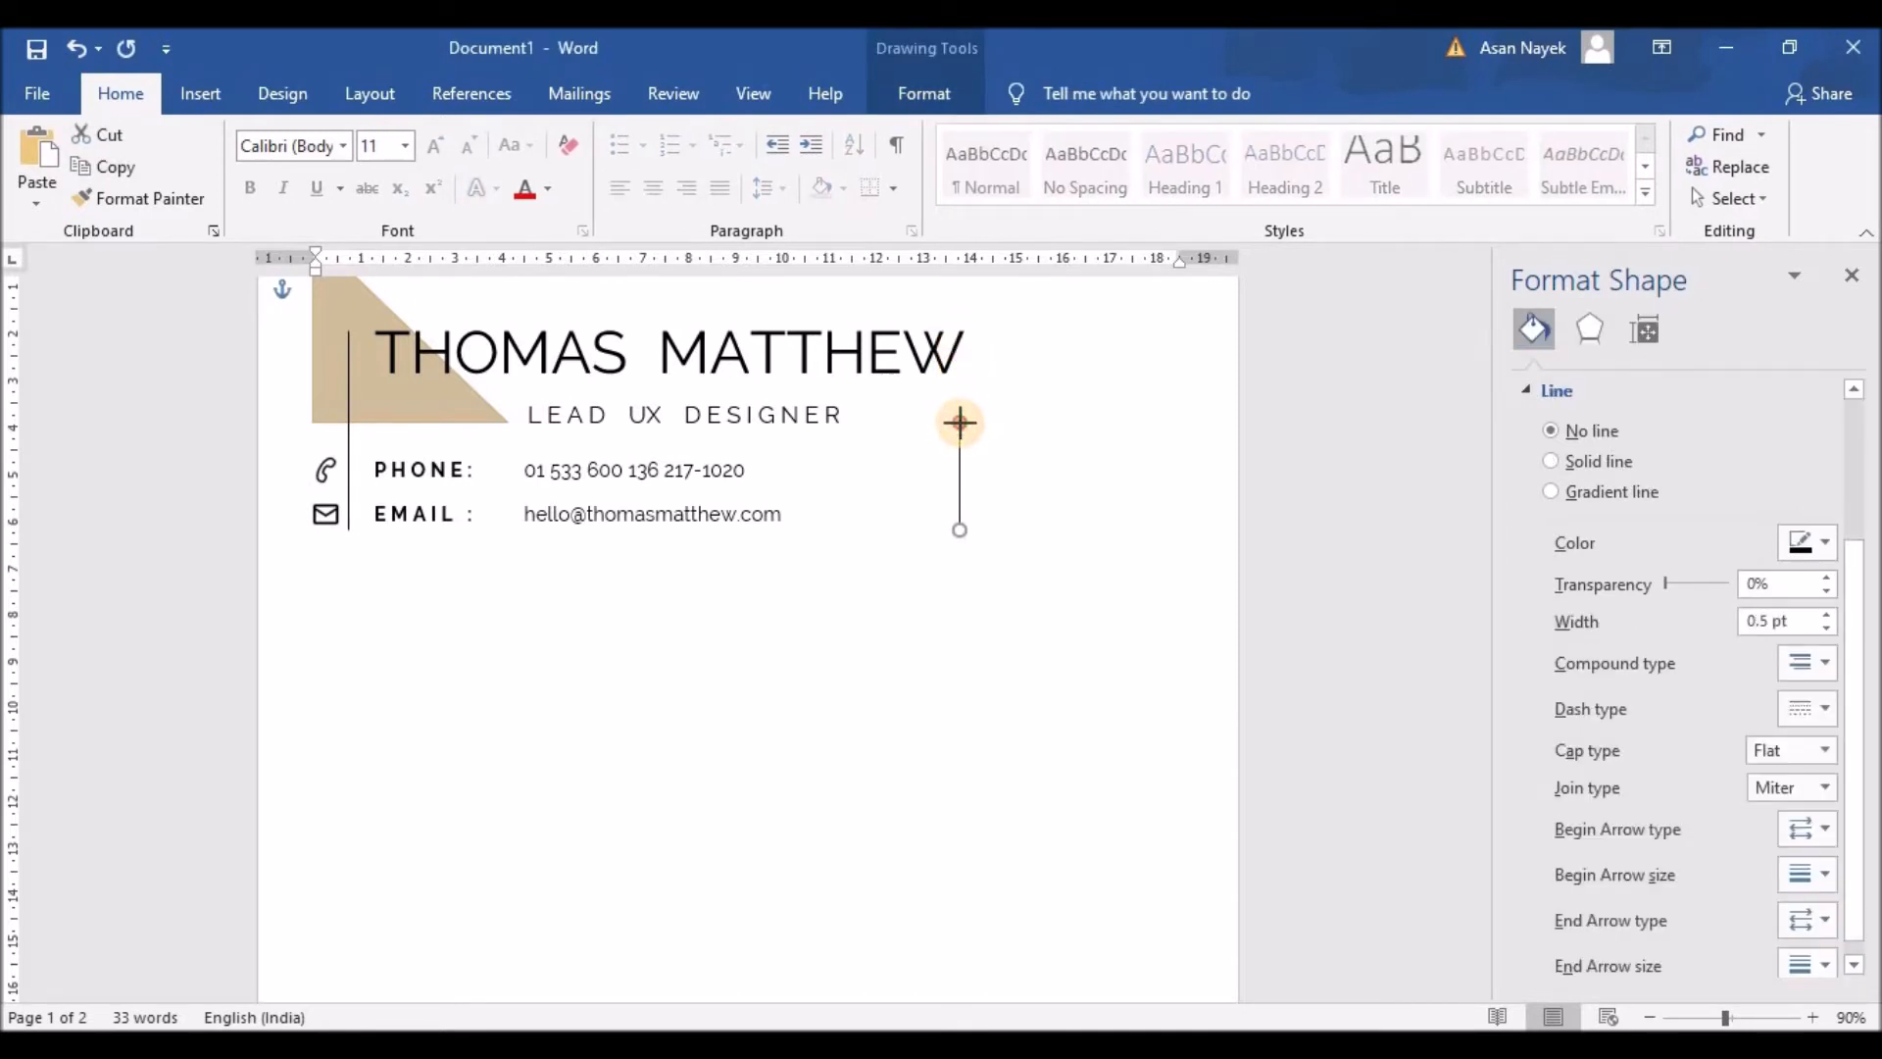
{"action": "left_click_drag", "start_coordinate": [960, 422], "coordinate": [959, 445]}
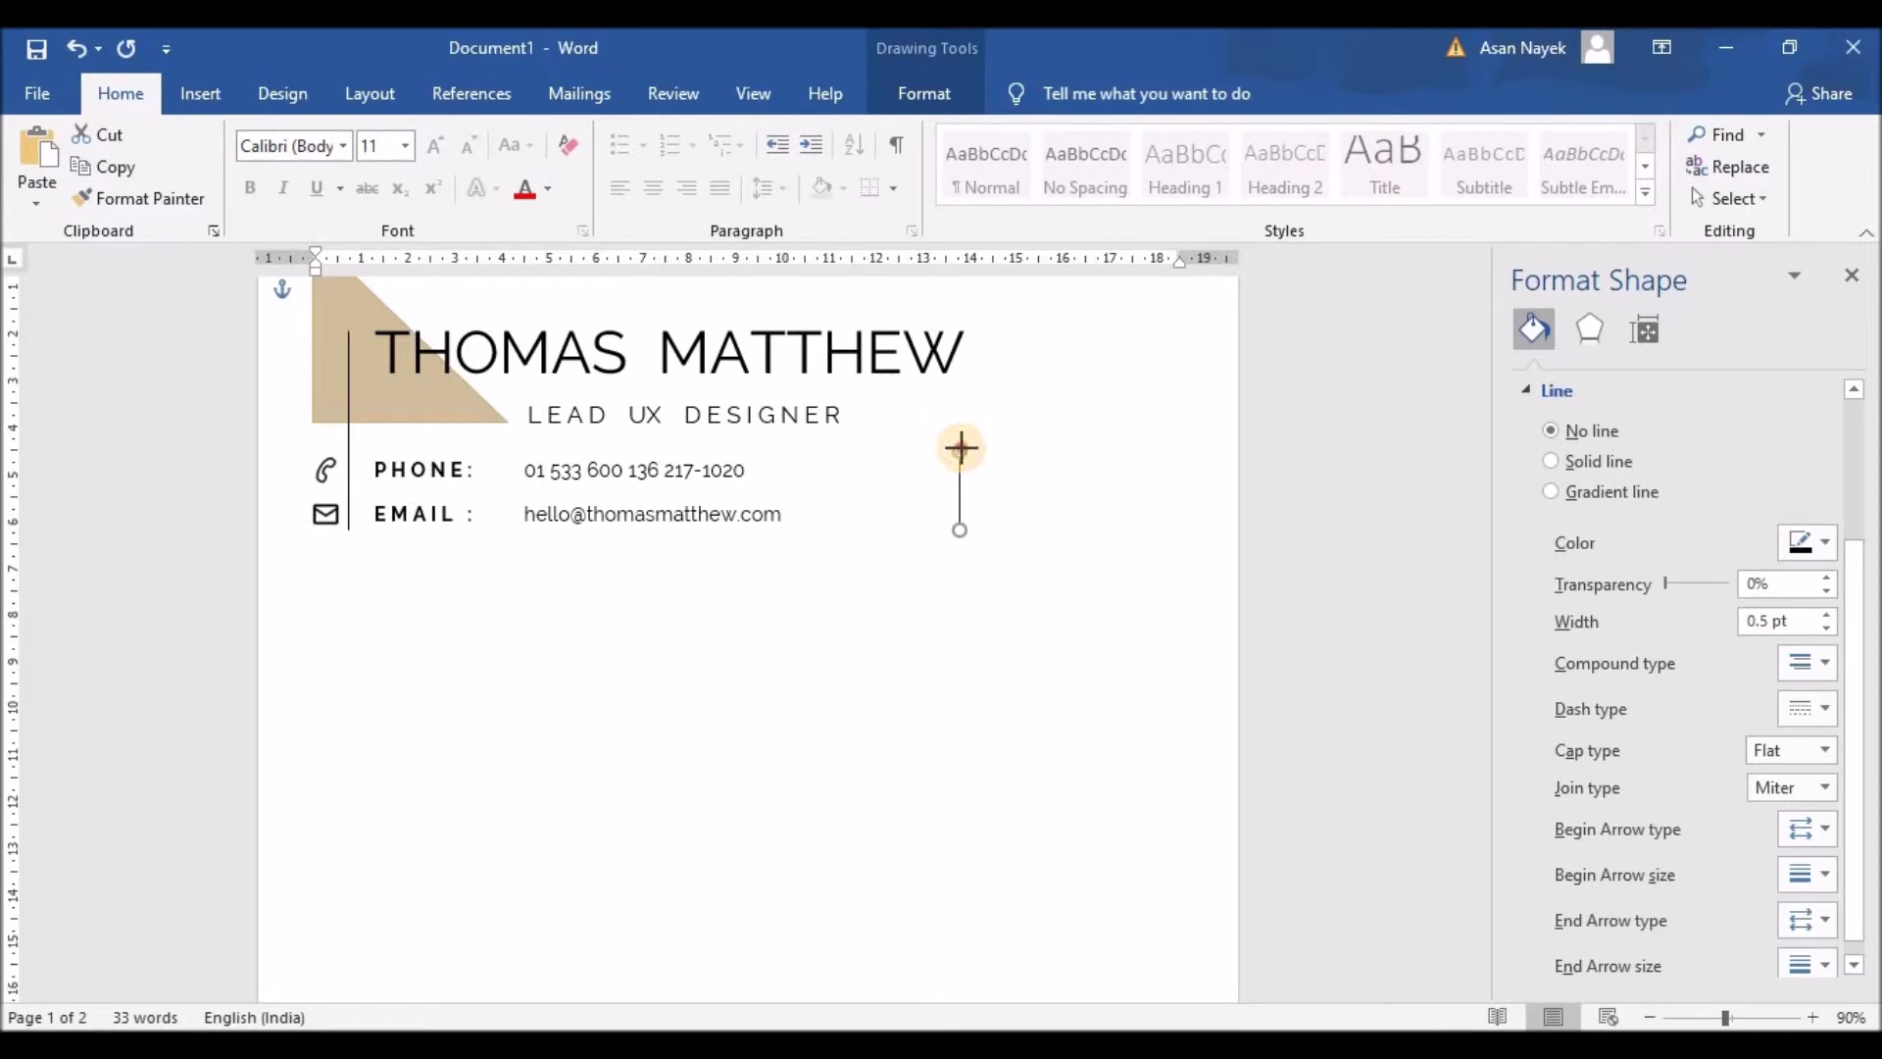
{"action": "left_click", "coordinate": [1056, 463]}
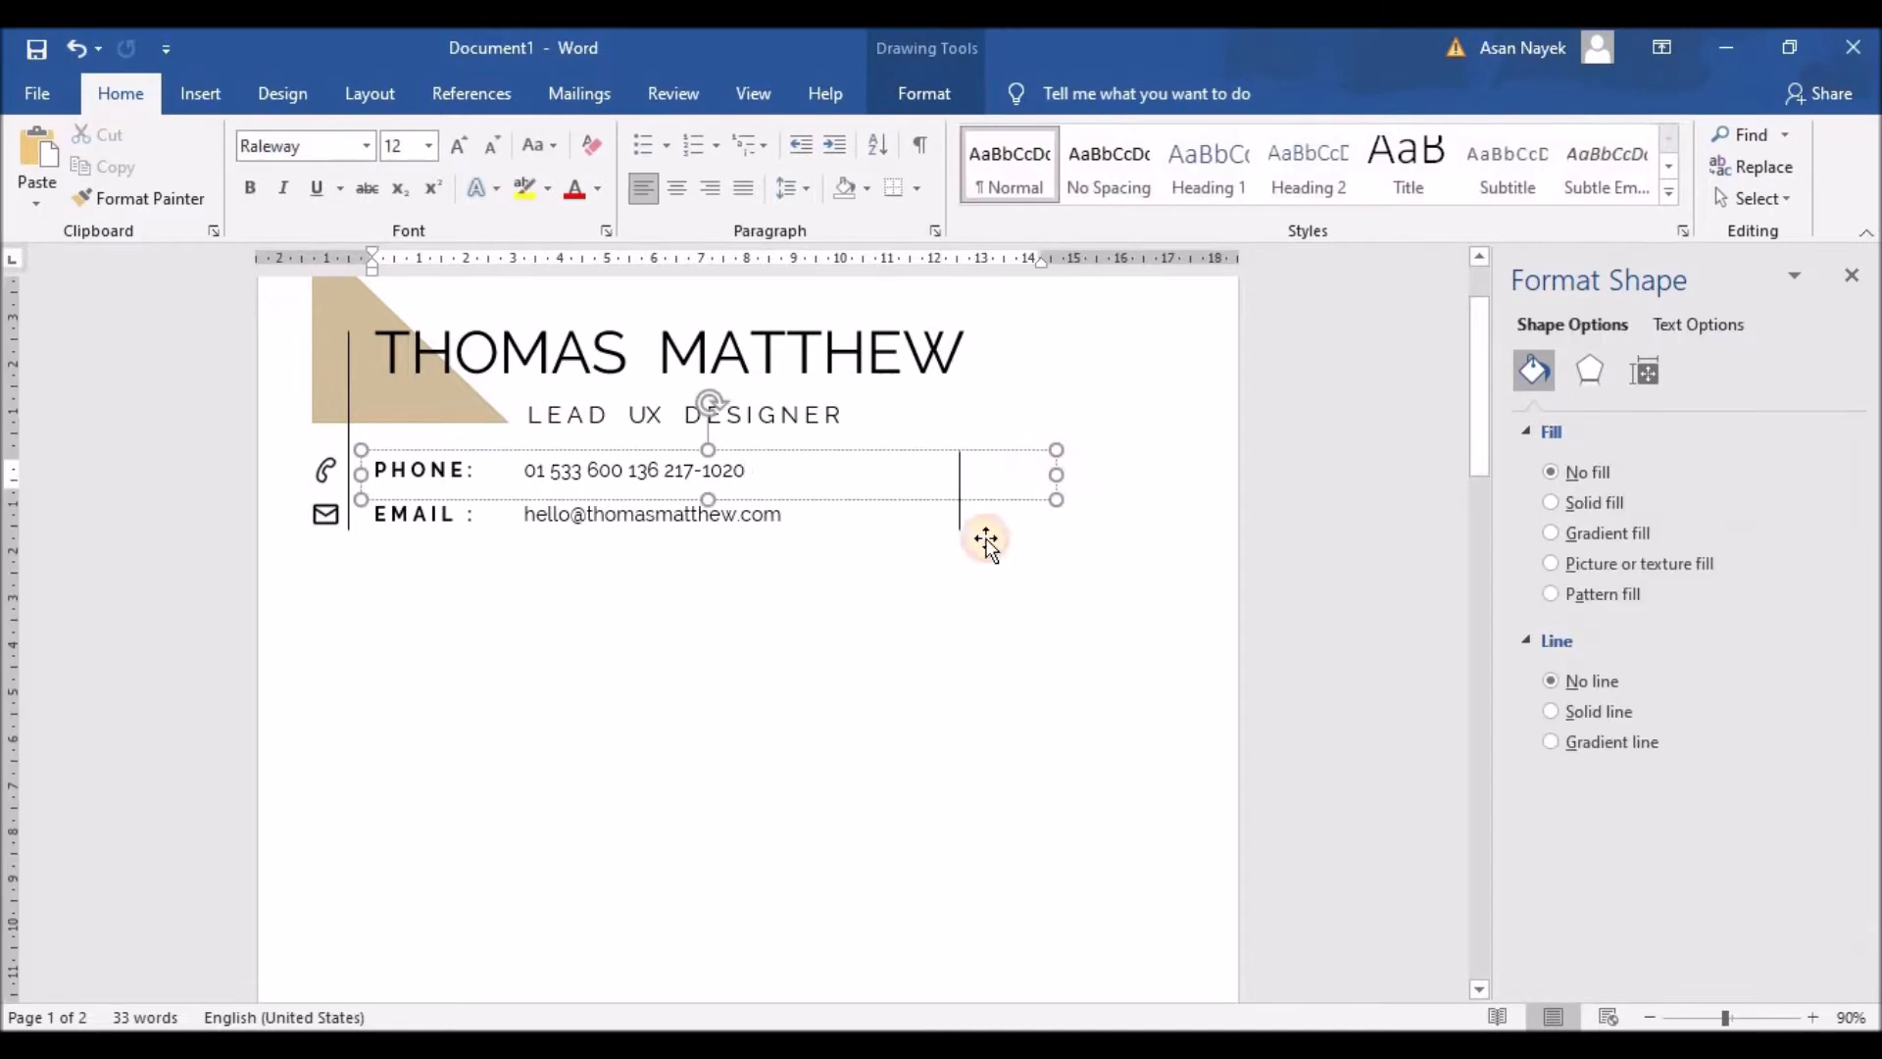
{"action": "left_click", "coordinate": [1001, 546]}
{"action": "left_click", "coordinate": [958, 513]}
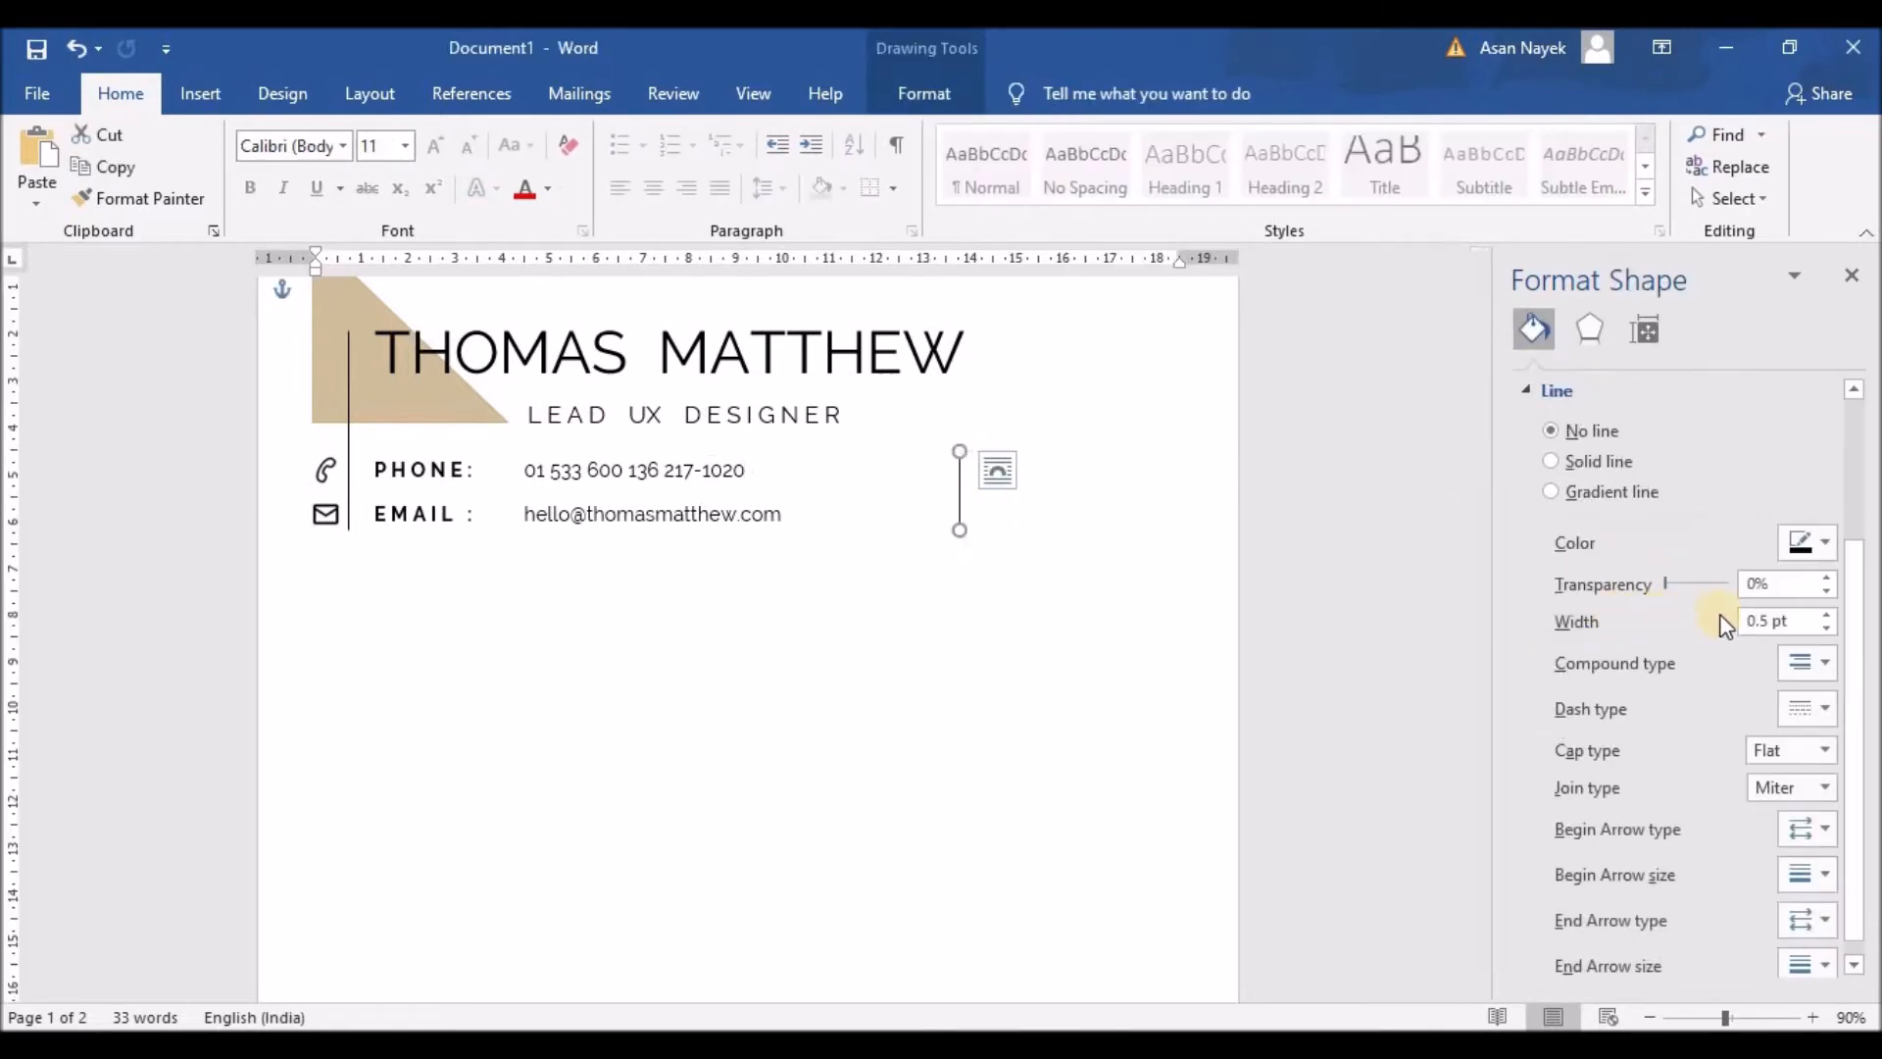
{"action": "left_click", "coordinate": [1825, 614]}
{"action": "left_click", "coordinate": [1010, 669]}
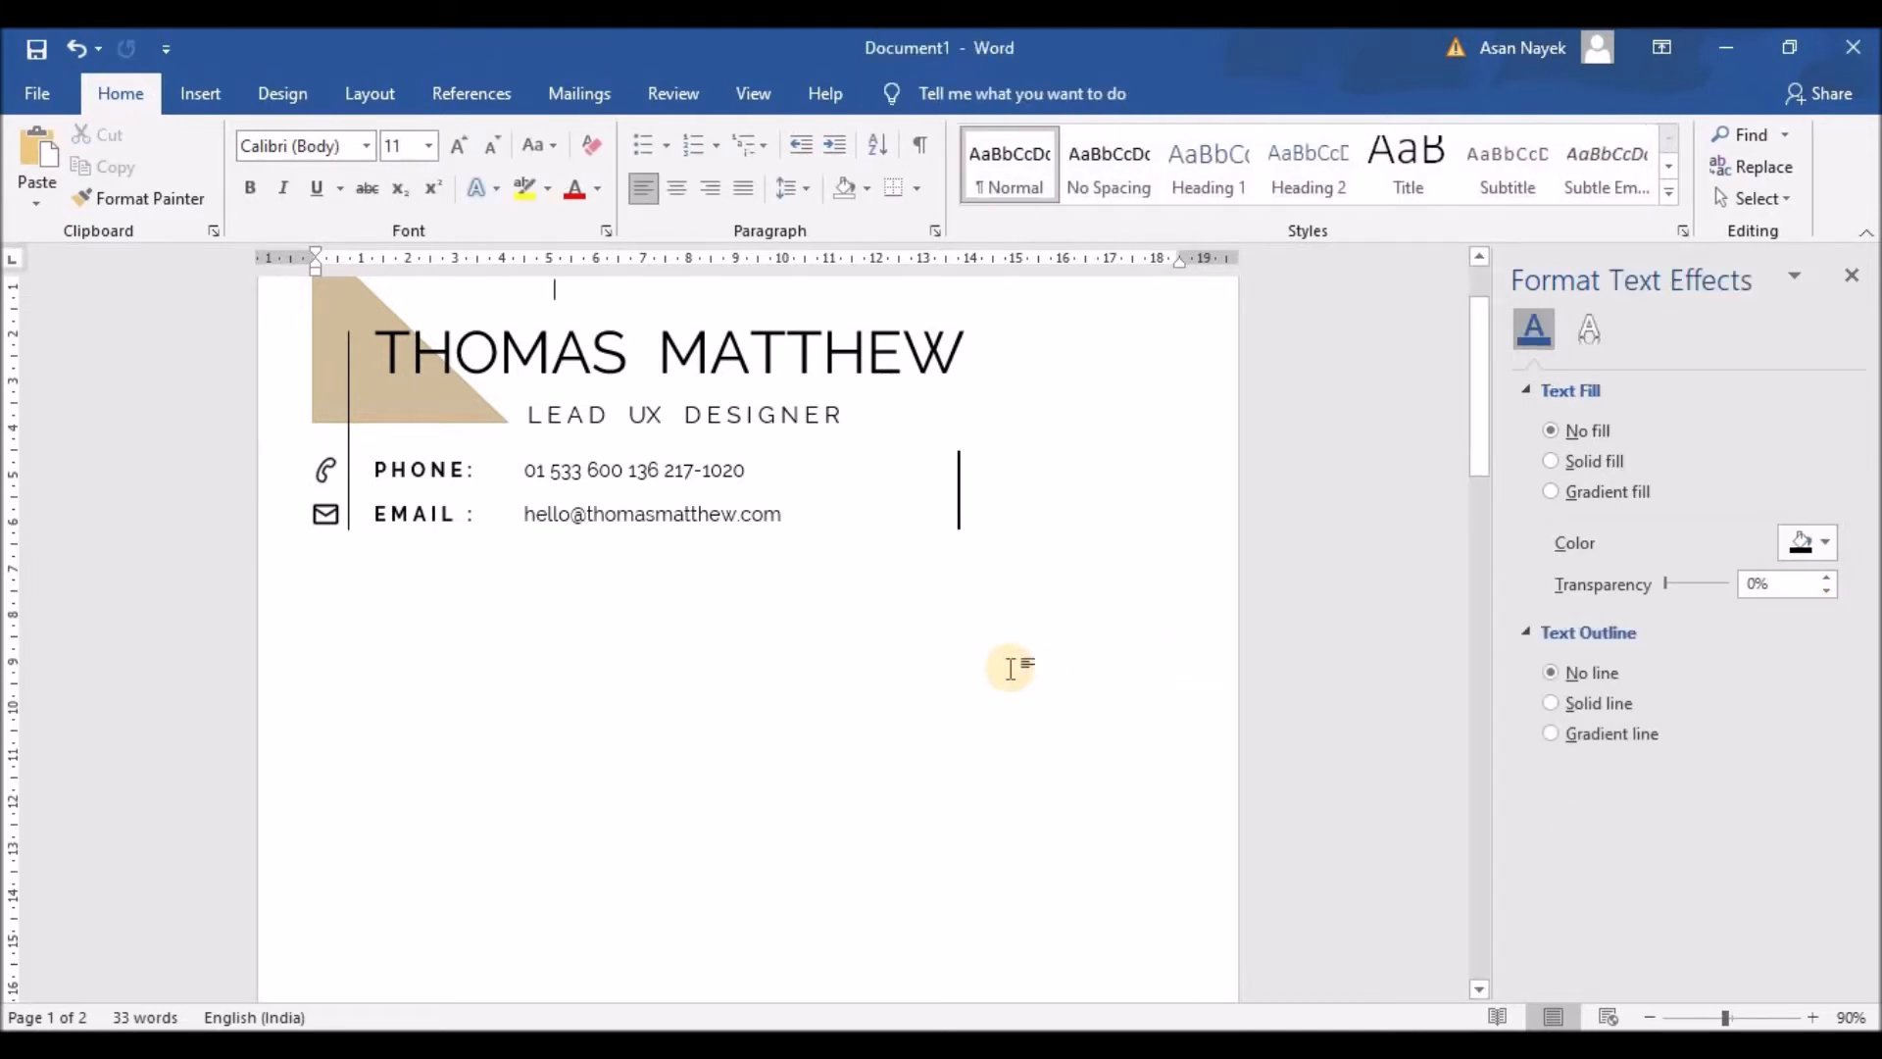
{"action": "left_click", "coordinate": [675, 460]}
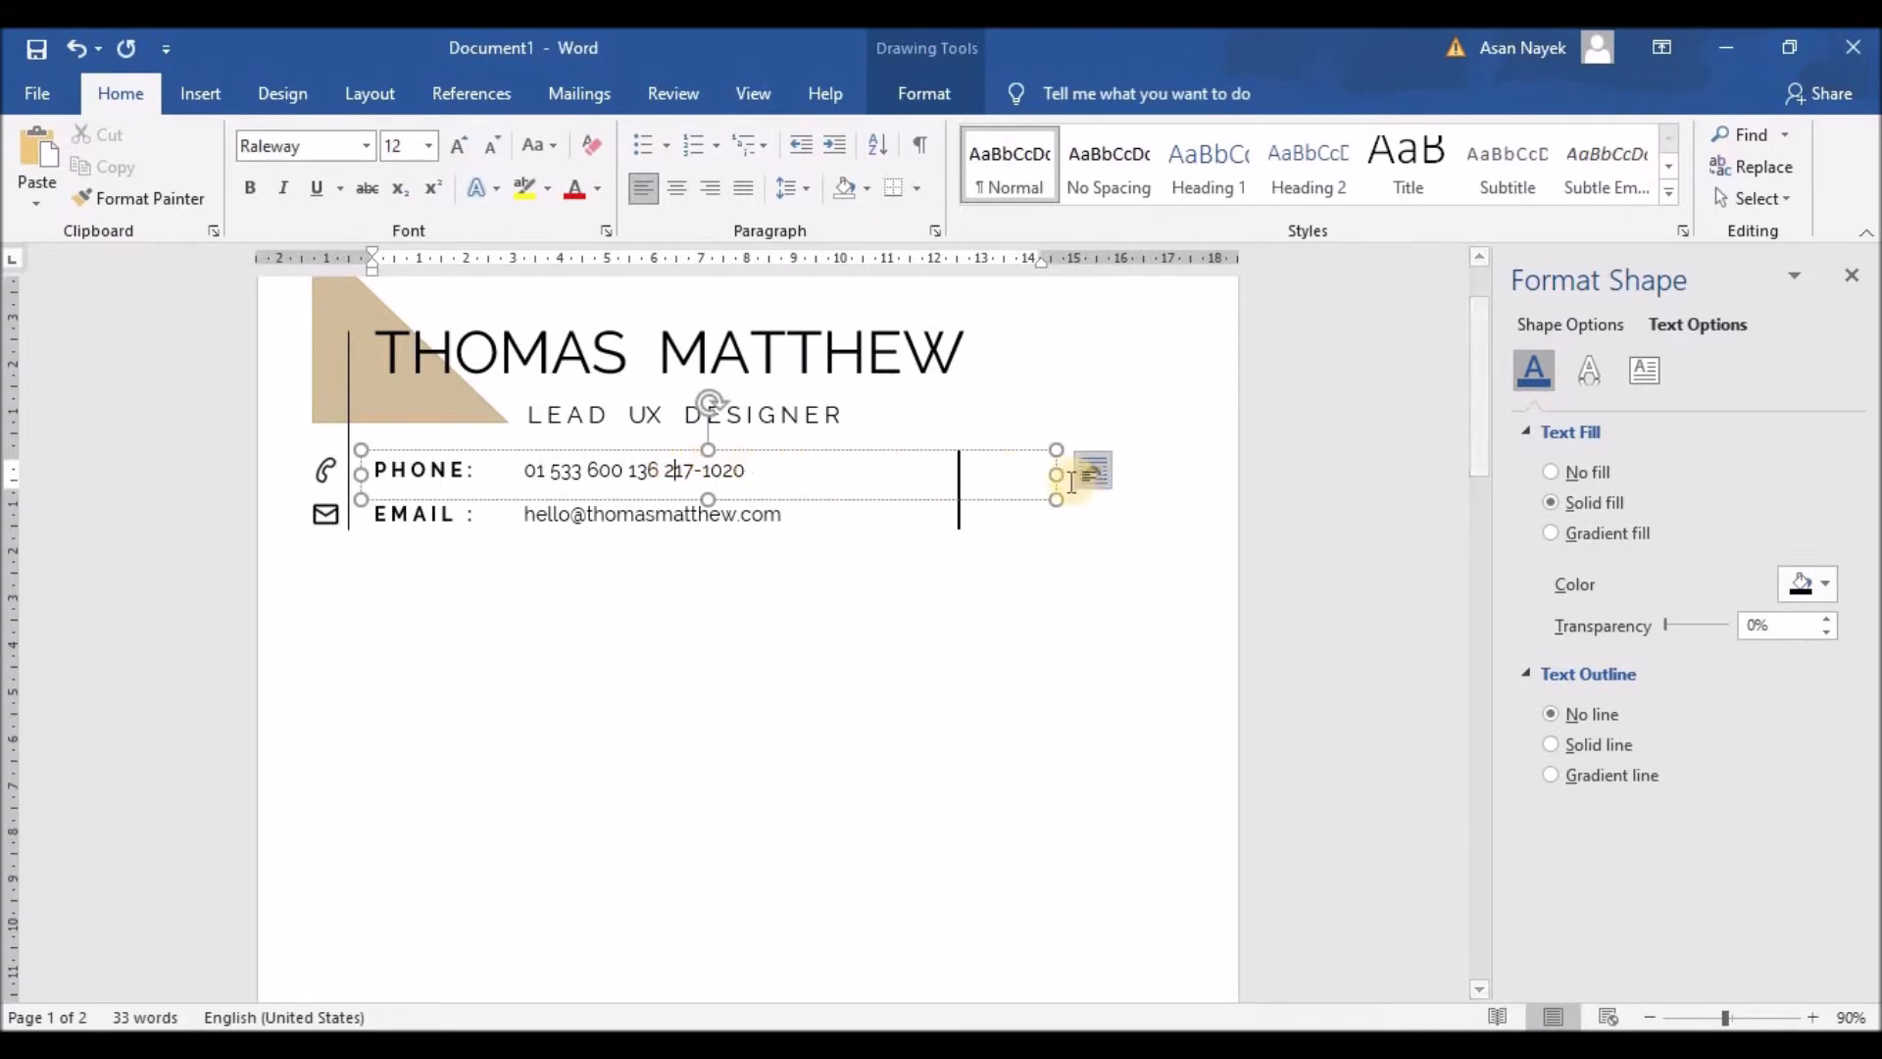
Step: Widen the phone text box and add bold 'Park Avenue Road' after the phone number
{"action": "left_click_drag", "start_coordinate": [1057, 476], "coordinate": [1202, 475]}
{"action": "left_click", "coordinate": [861, 475]}
{"action": "key", "text": "ctrl+z"}
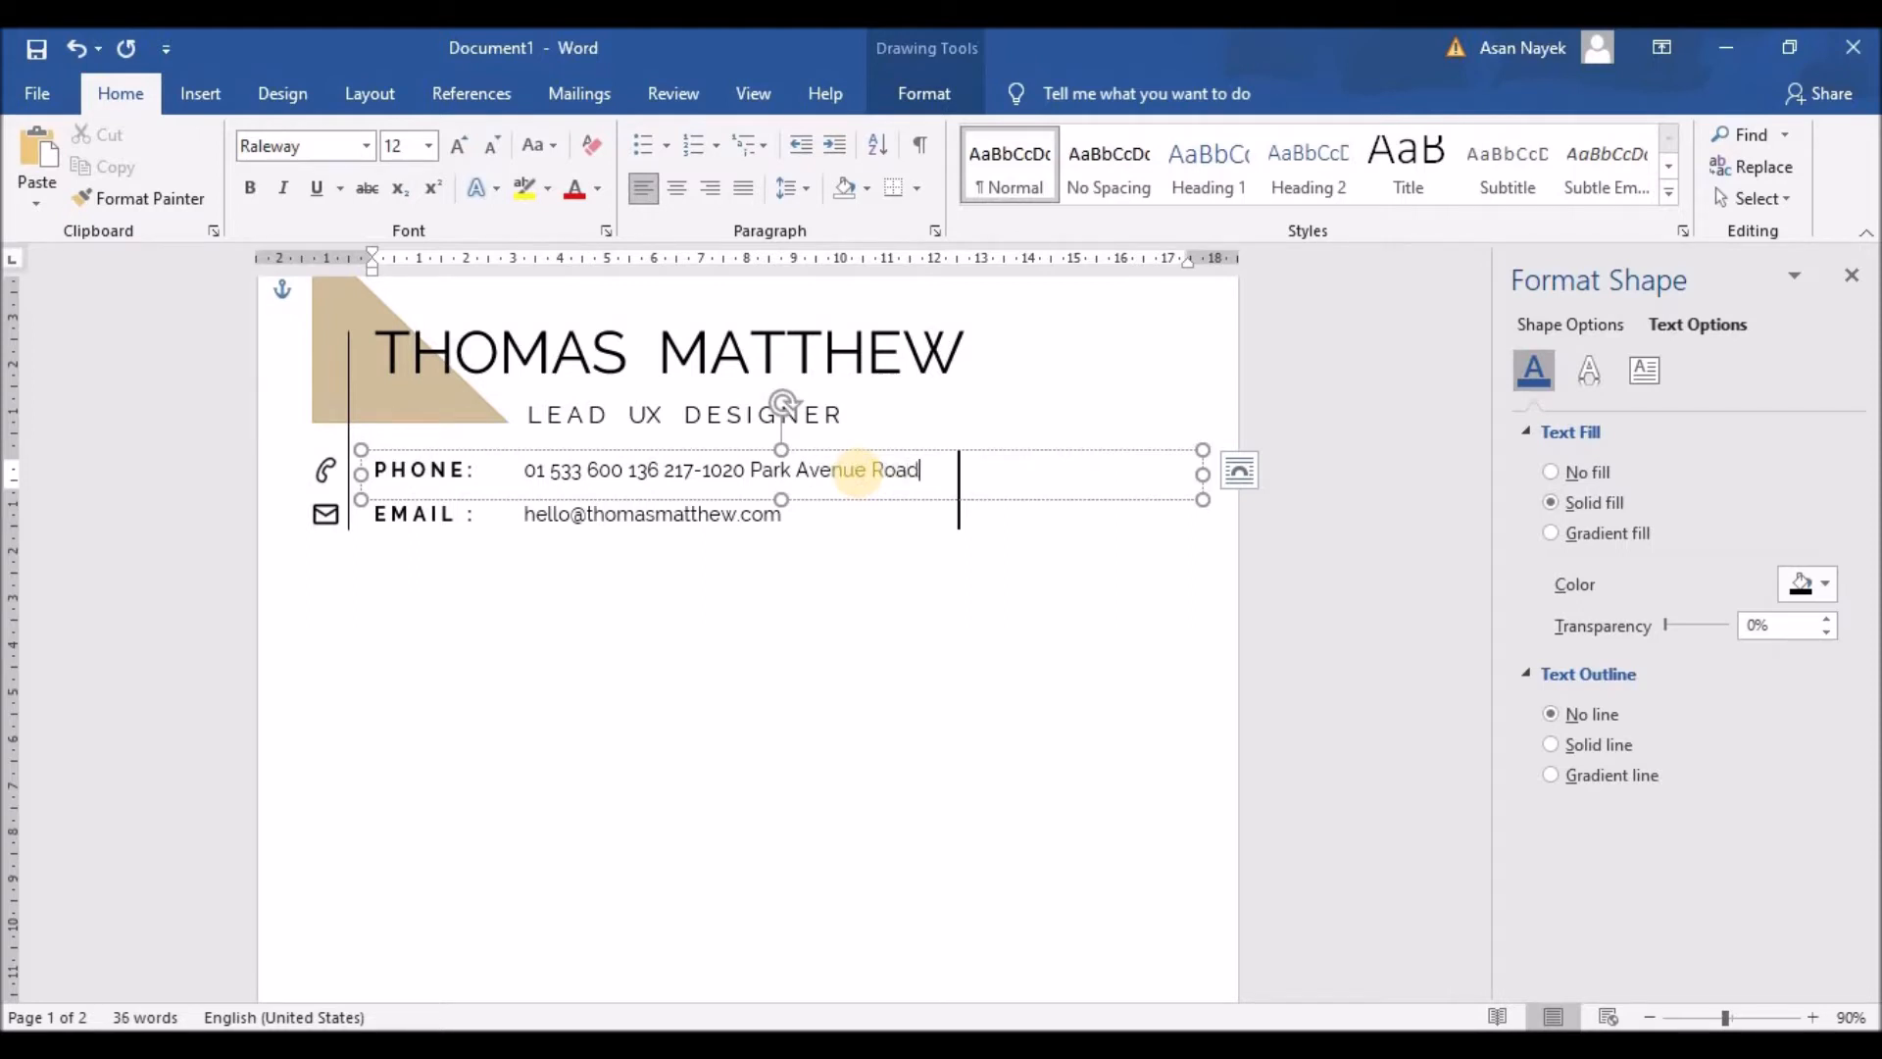
{"action": "left_click_drag", "start_coordinate": [750, 469], "coordinate": [920, 470]}
{"action": "left_click", "coordinate": [924, 424]}
{"action": "left_click", "coordinate": [752, 472]}
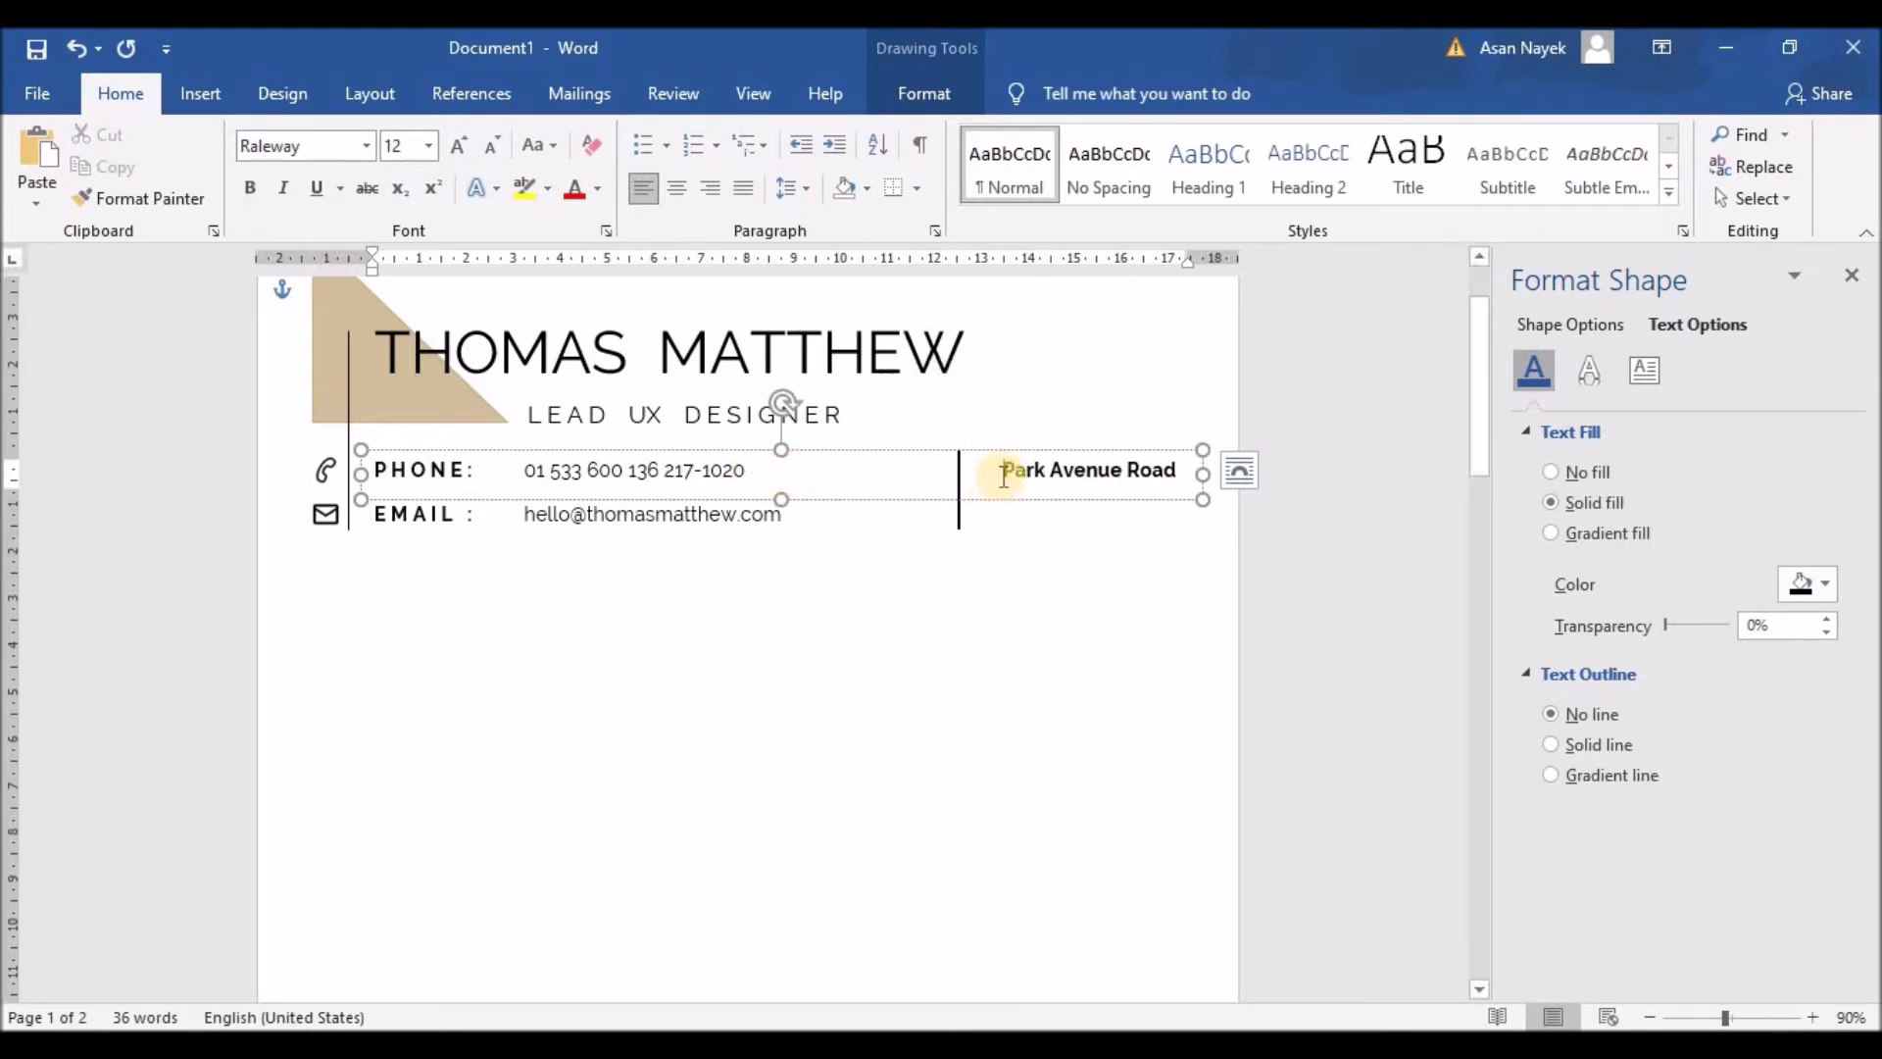
{"action": "key", "text": "BackSpace"}
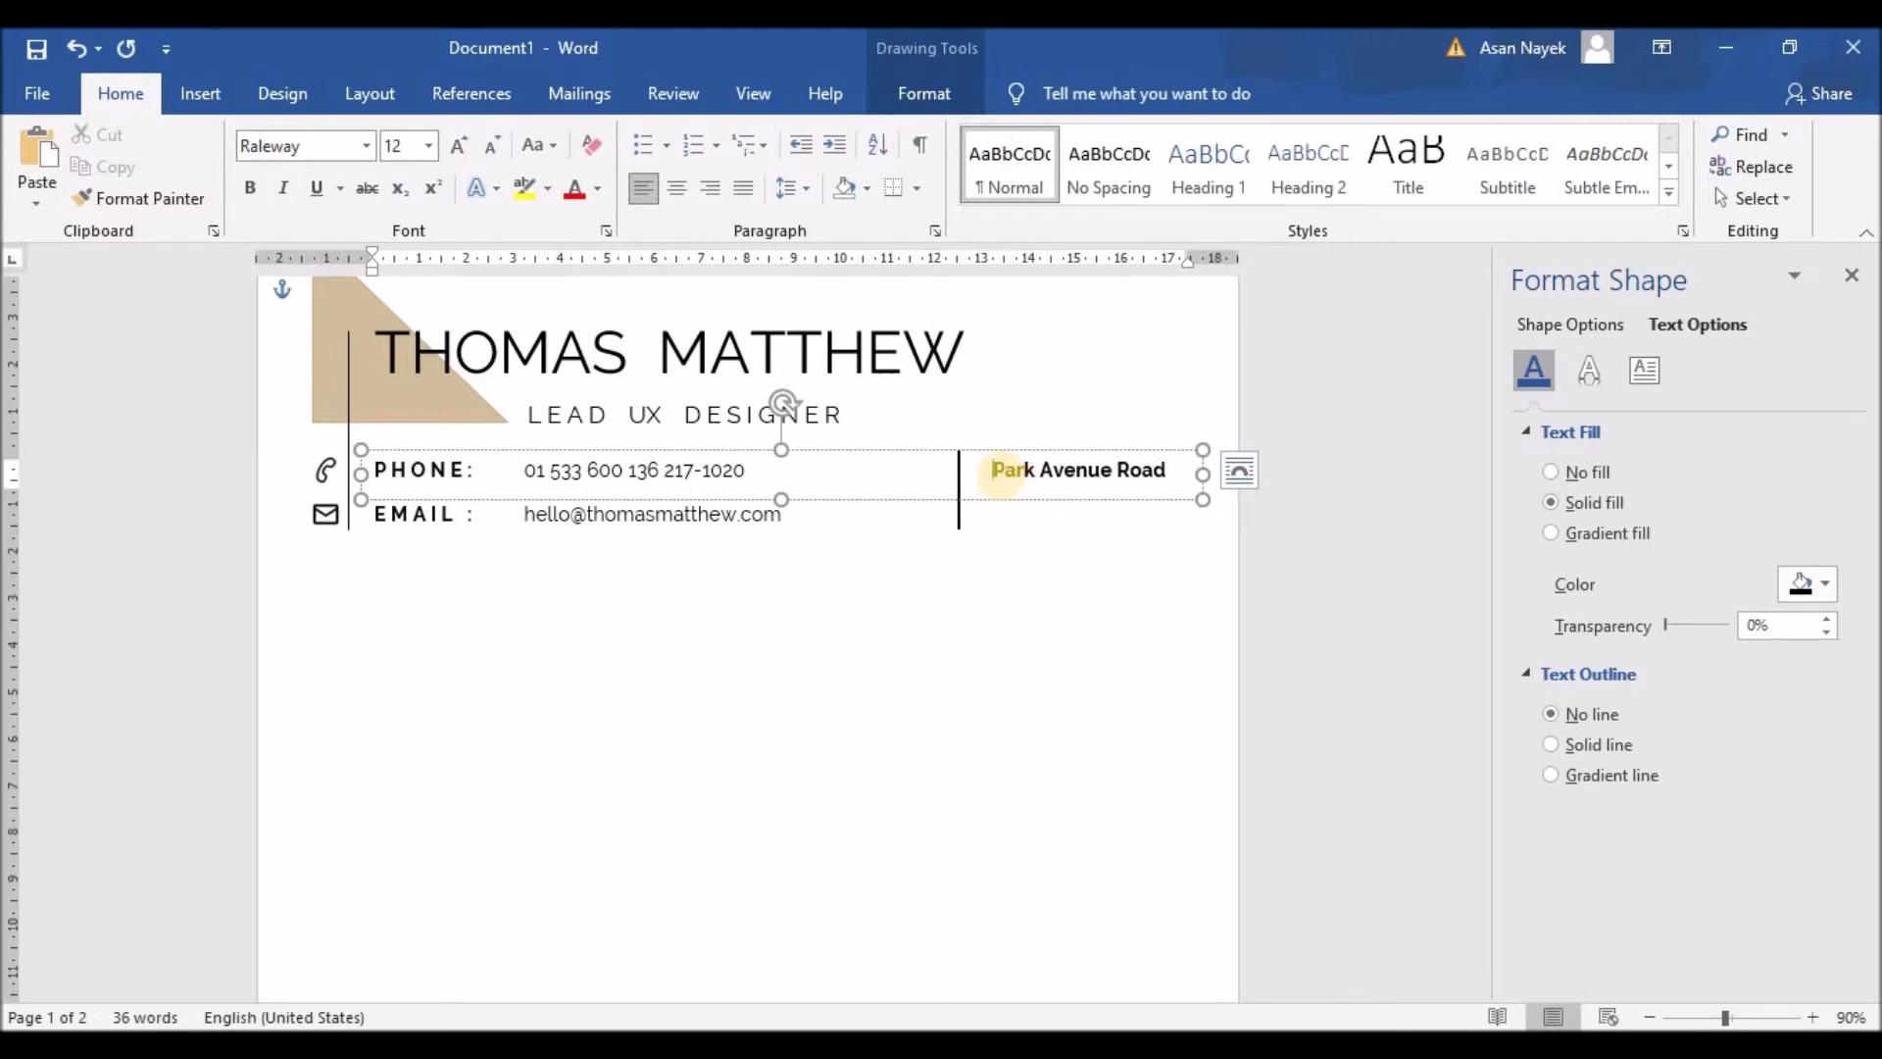
Step: Widen the email text box and add bold 'New York, USA' after the email address
{"action": "left_click", "coordinate": [895, 559]}
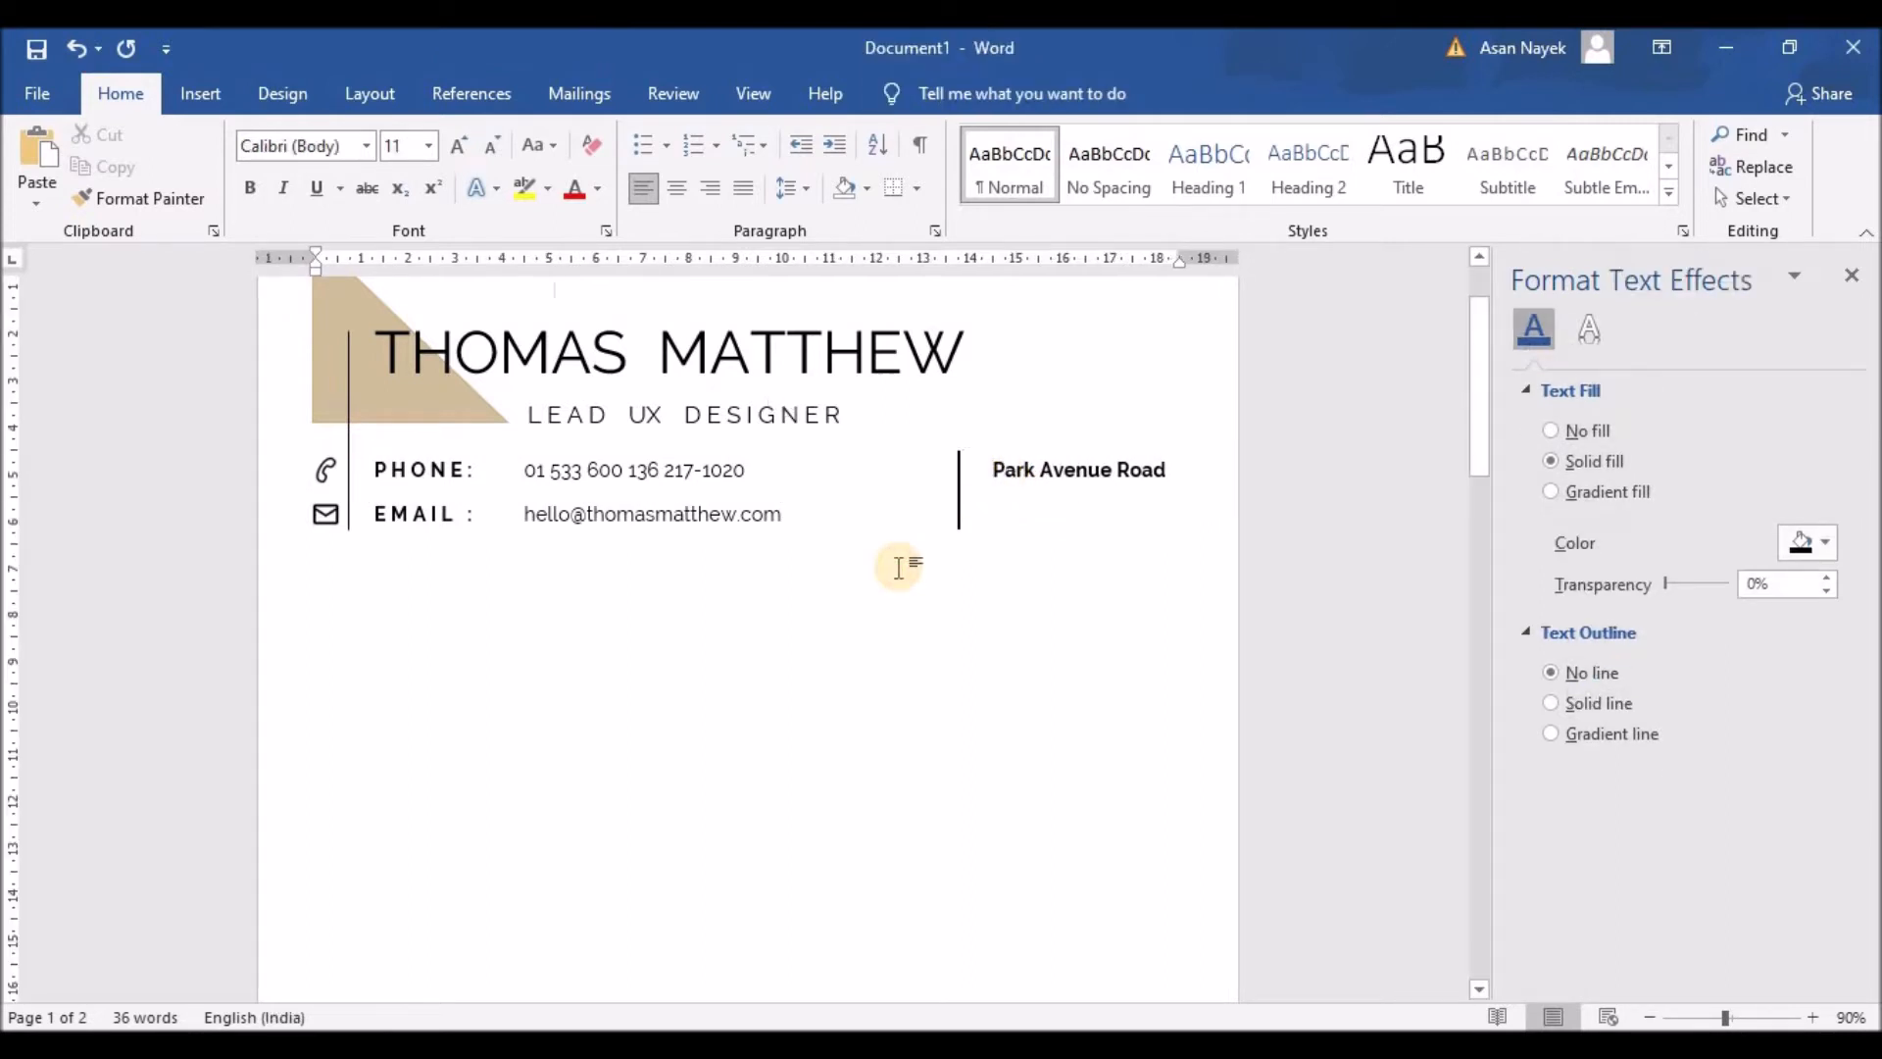
{"action": "left_click", "coordinate": [777, 513]}
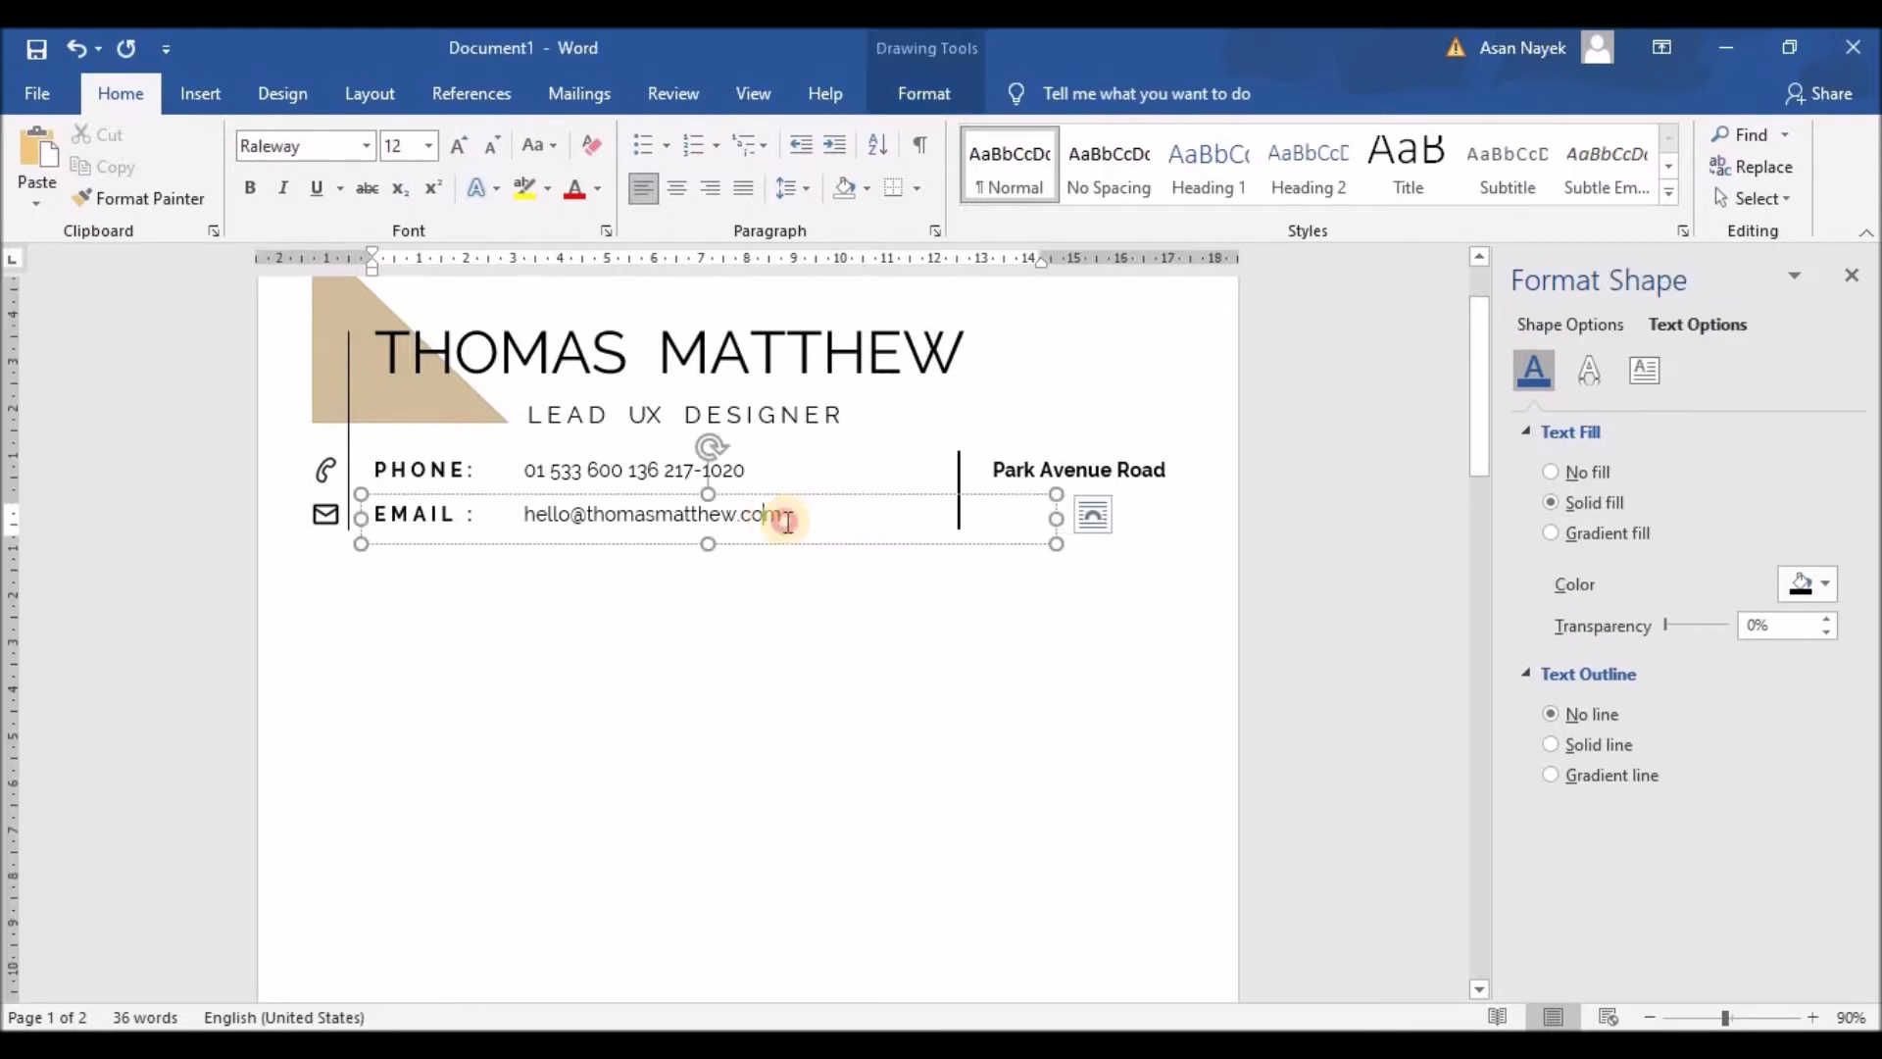
{"action": "left_click_drag", "start_coordinate": [1056, 517], "coordinate": [1177, 519]}
{"action": "left_click", "coordinate": [796, 513]}
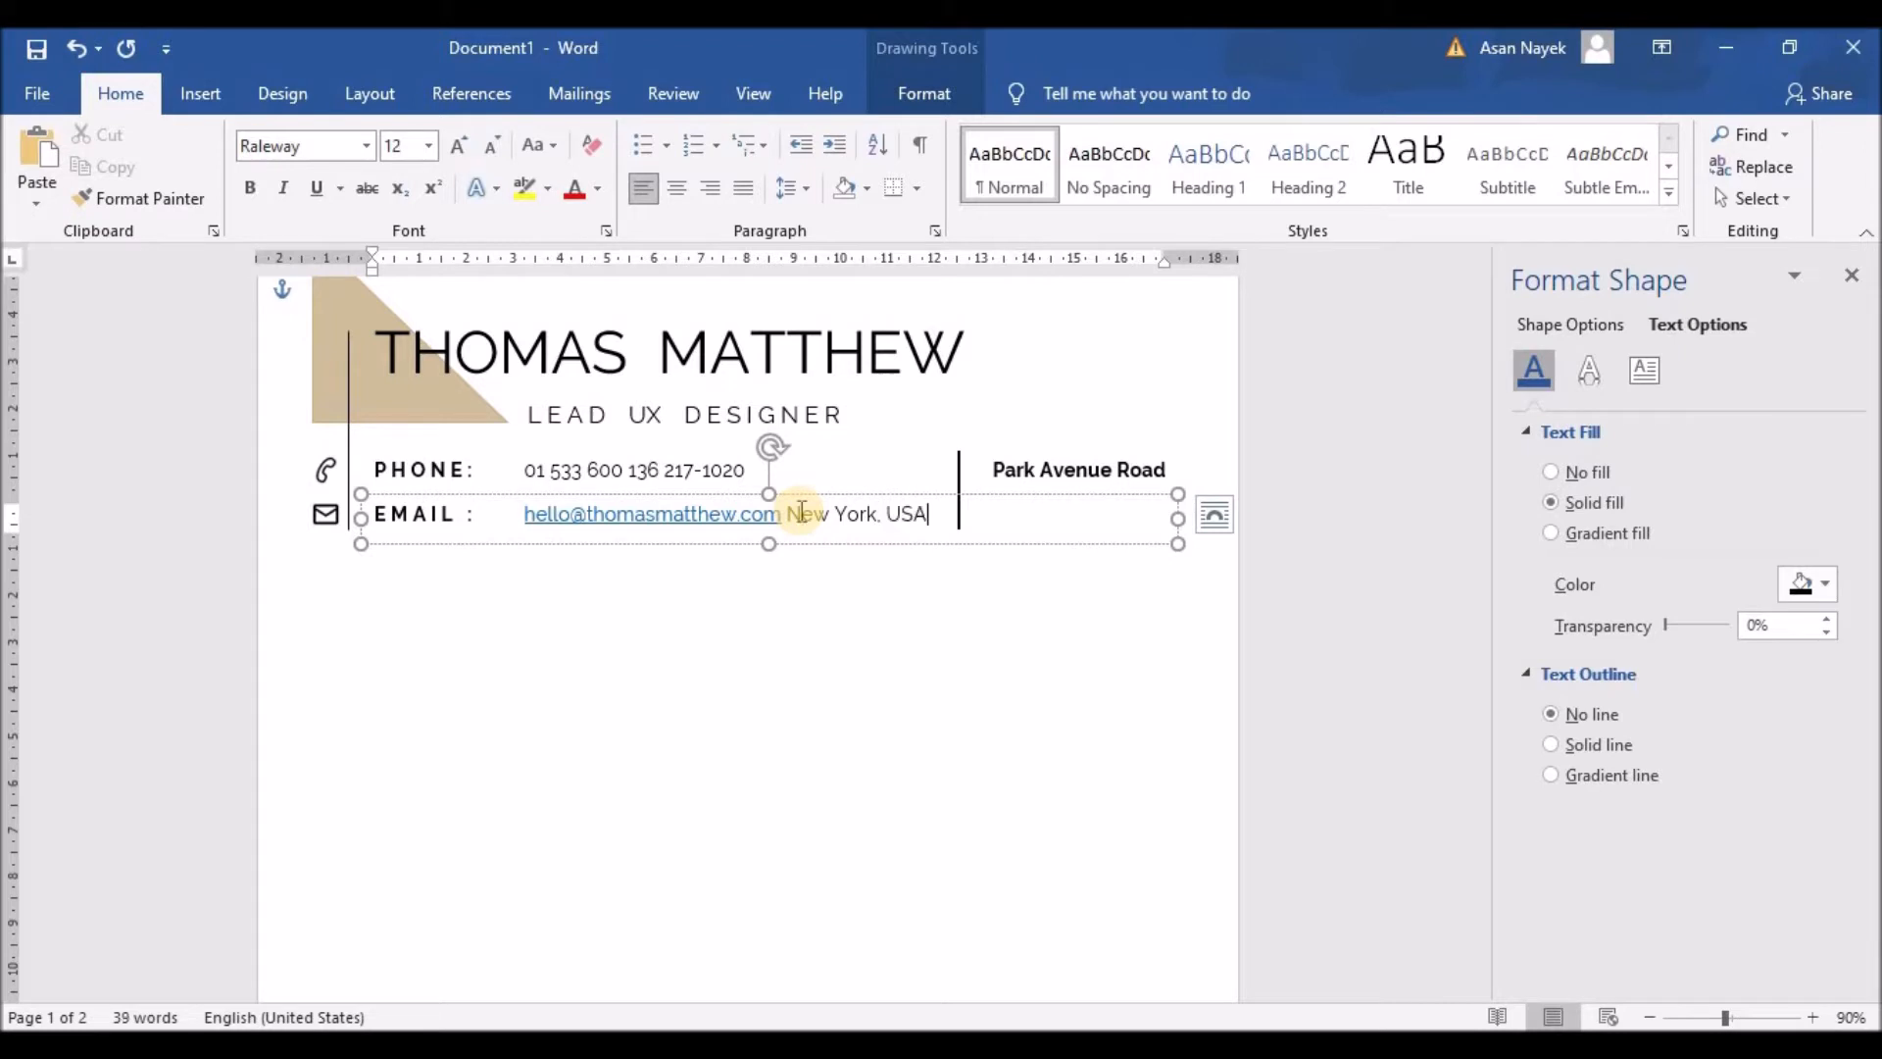
{"action": "type", "text": "New York, USA"}
{"action": "left_click_drag", "start_coordinate": [786, 512], "coordinate": [916, 479]}
{"action": "left_click", "coordinate": [941, 457]}
{"action": "left_click", "coordinate": [788, 516]}
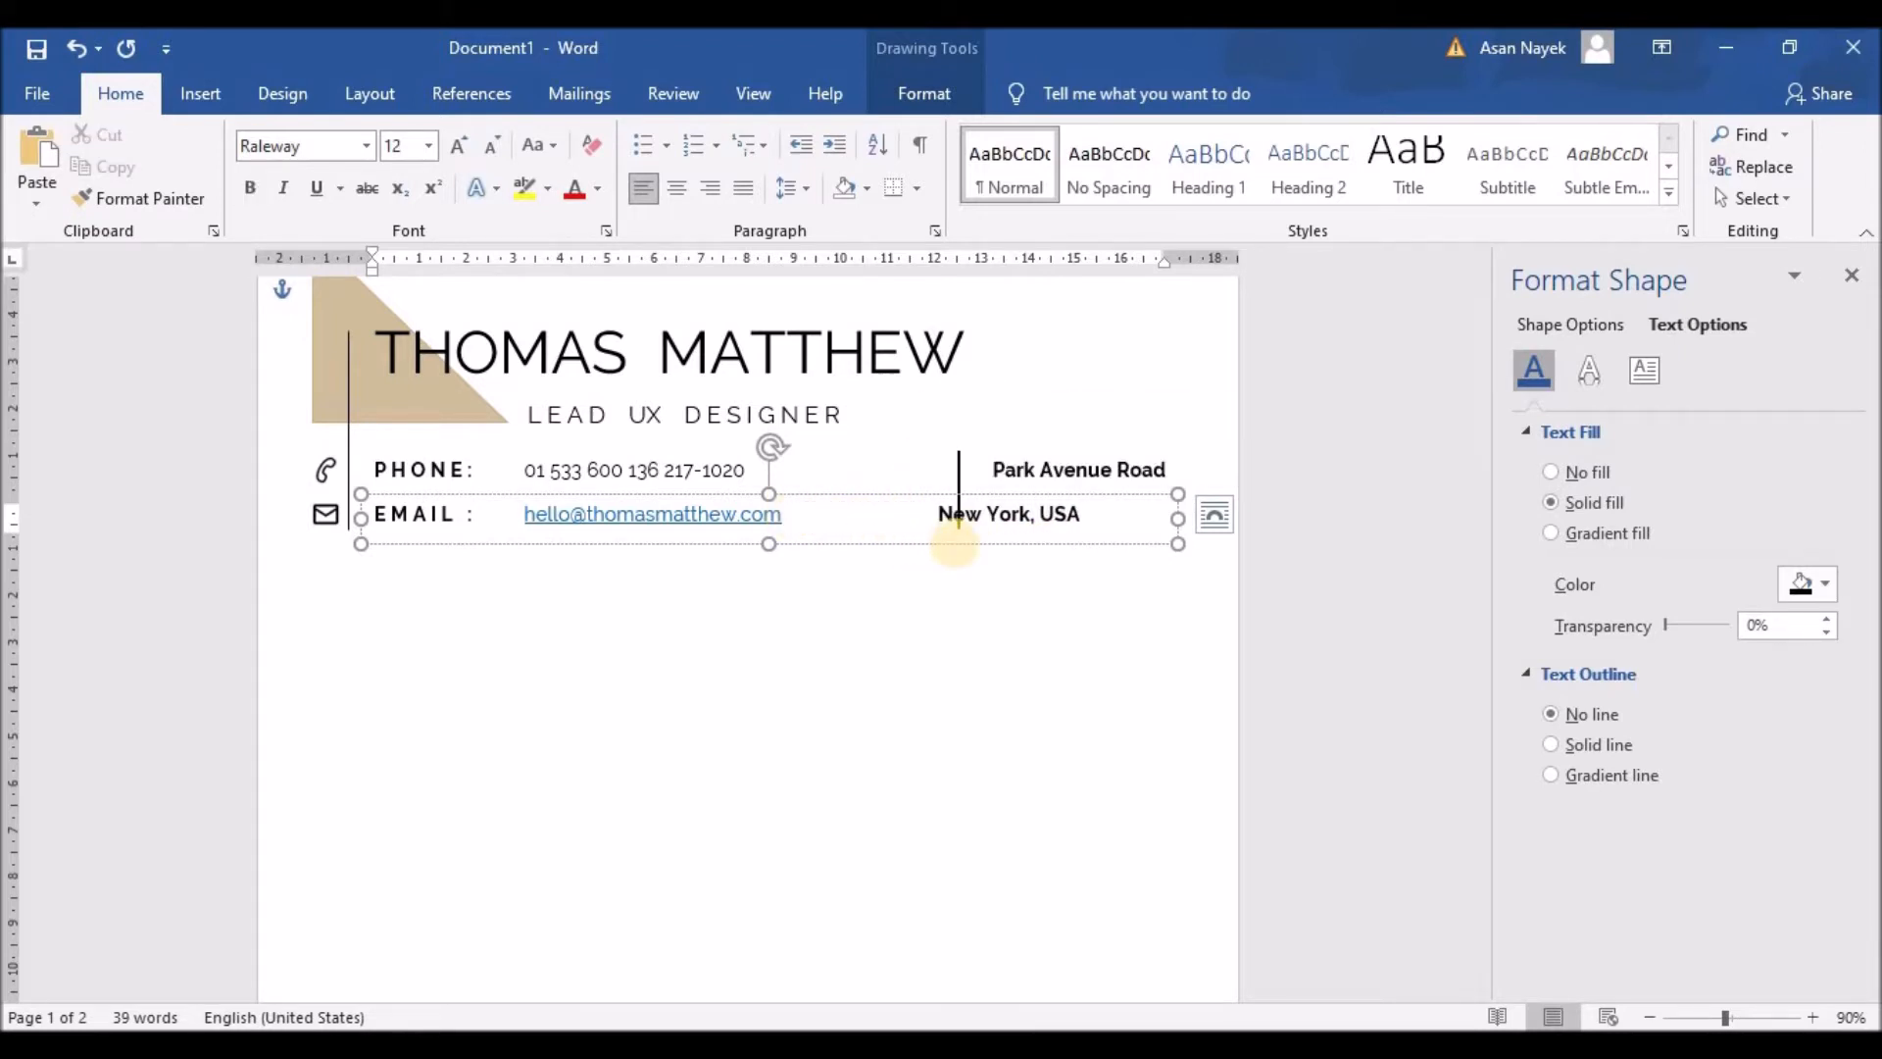
{"action": "left_click", "coordinate": [786, 514]}
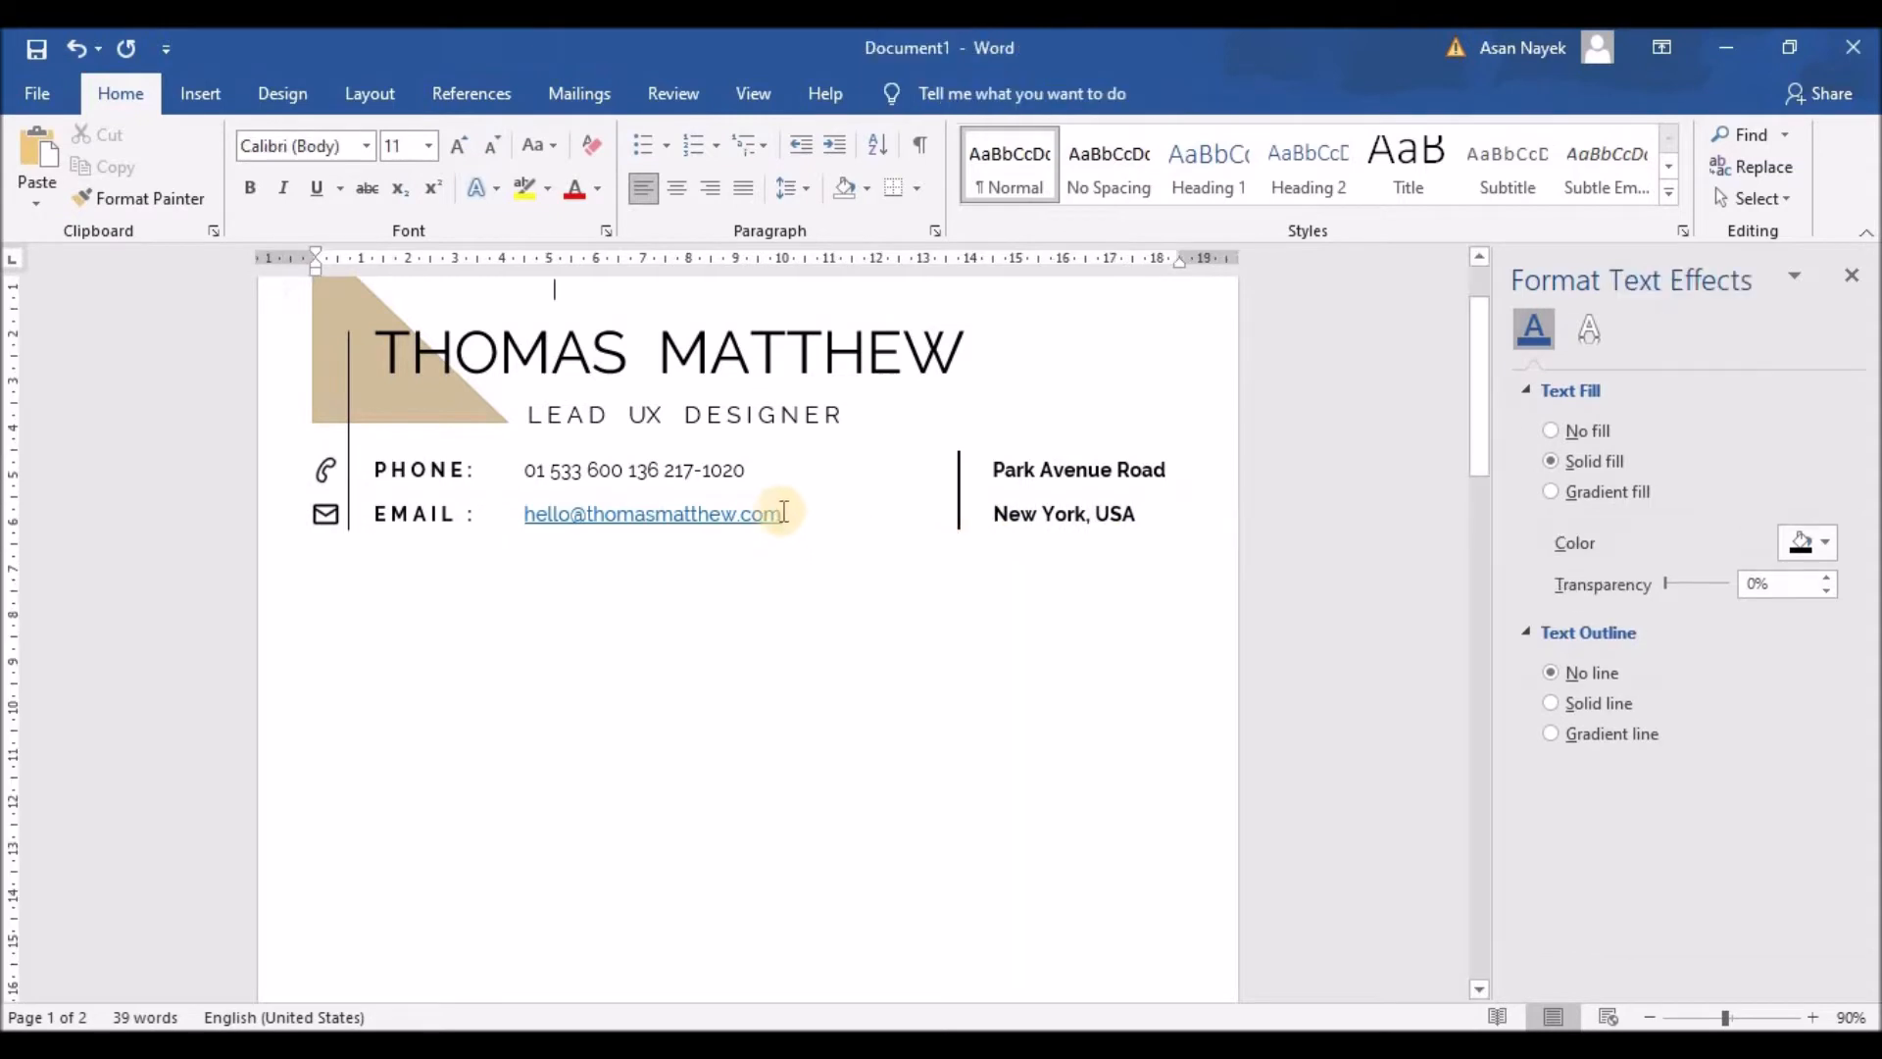
Step: Remove the hyperlink from the email address so it becomes plain text
{"action": "mouse_move", "coordinate": [786, 514]}
{"action": "left_mouse_down"}
{"action": "mouse_move", "coordinate": [522, 514]}
{"action": "mouse_move", "coordinate": [572, 510]}
{"action": "left_mouse_up"}
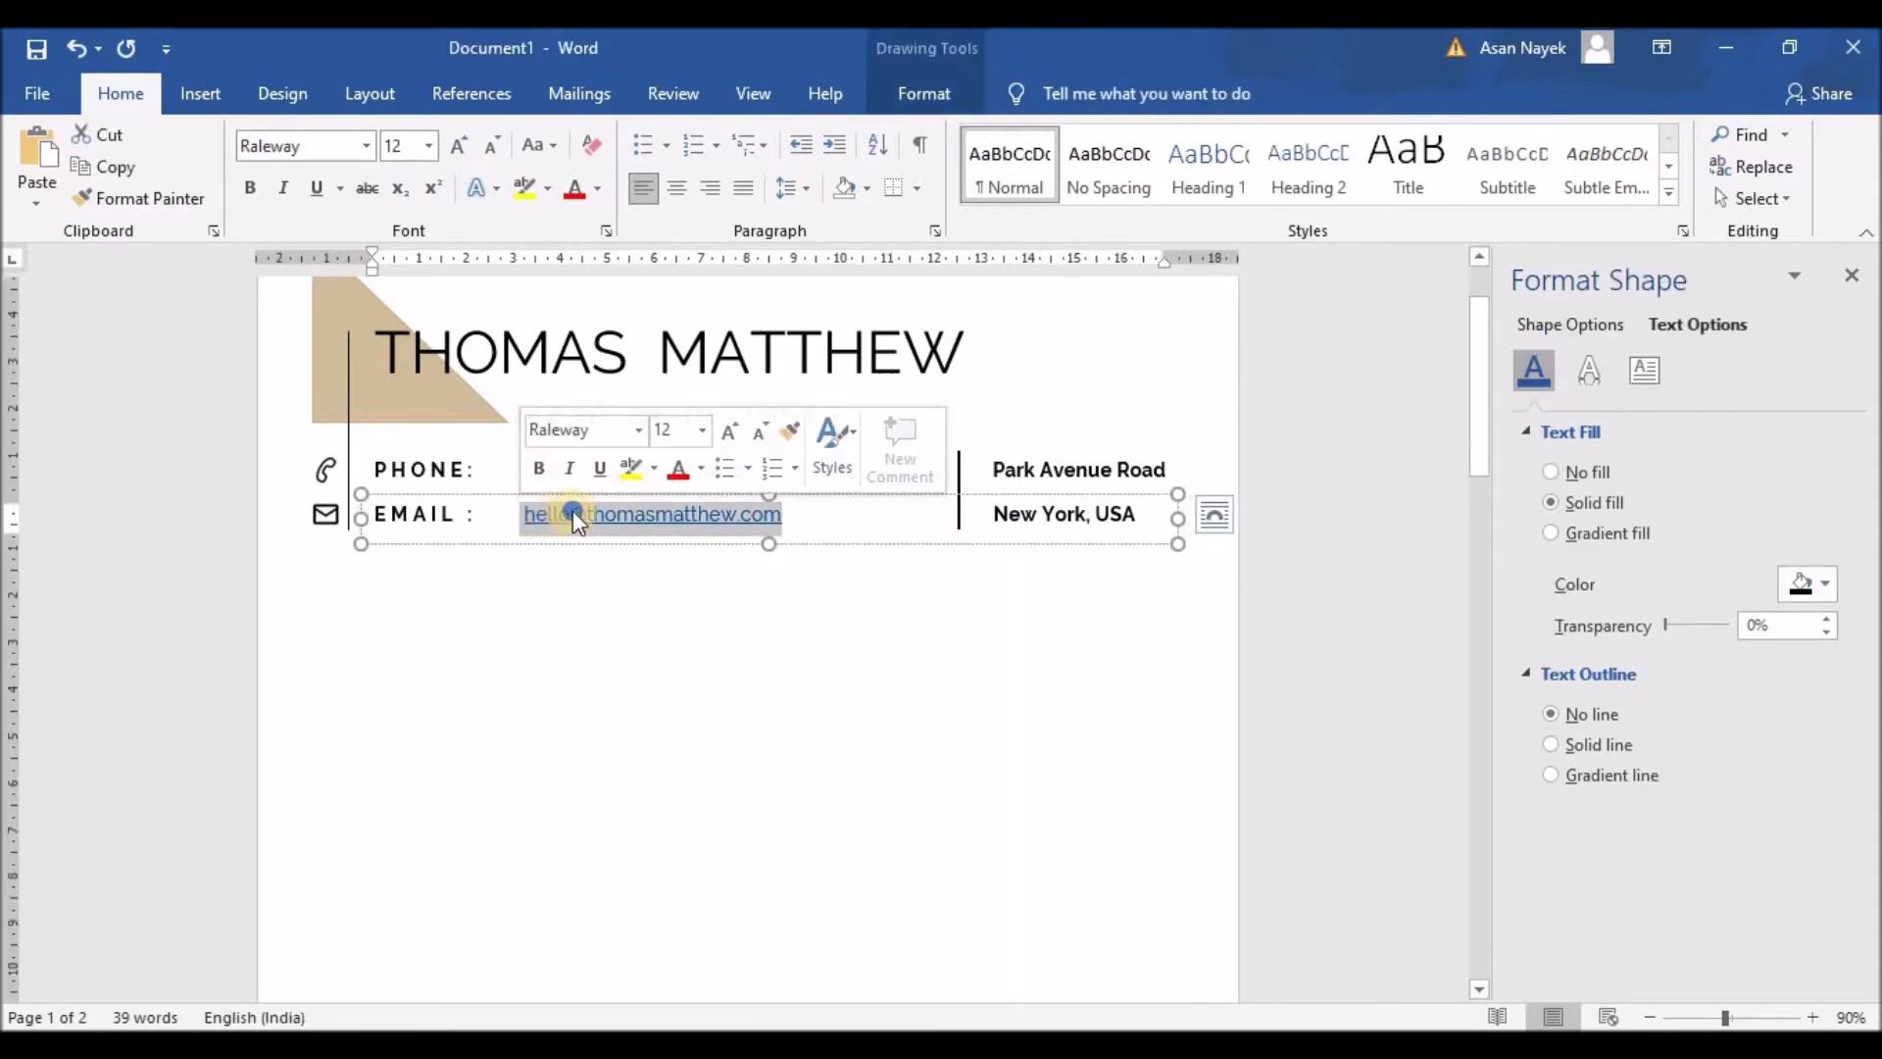
{"action": "right_click", "coordinate": [572, 509]}
{"action": "left_click", "coordinate": [659, 730]}
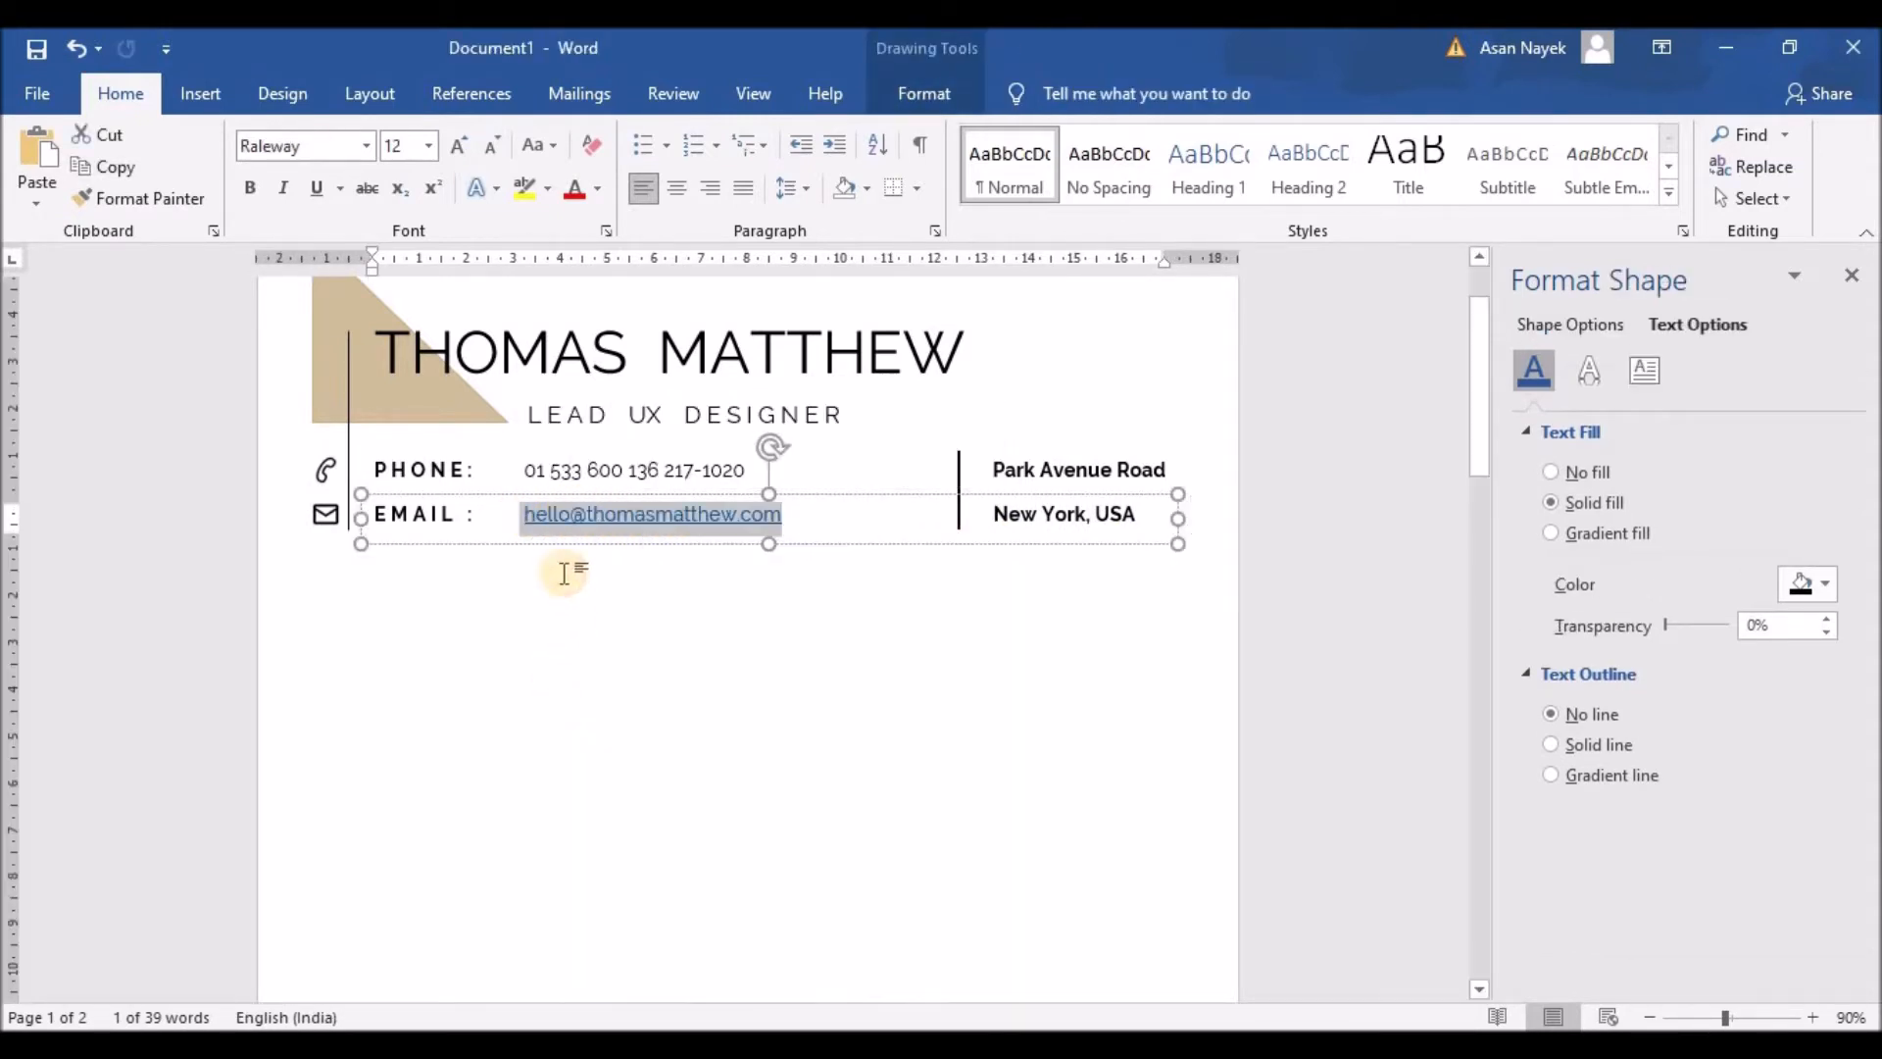
{"action": "left_click", "coordinate": [566, 622]}
{"action": "left_click_drag", "start_coordinate": [524, 512], "coordinate": [754, 513]}
{"action": "right_click", "coordinate": [755, 515]}
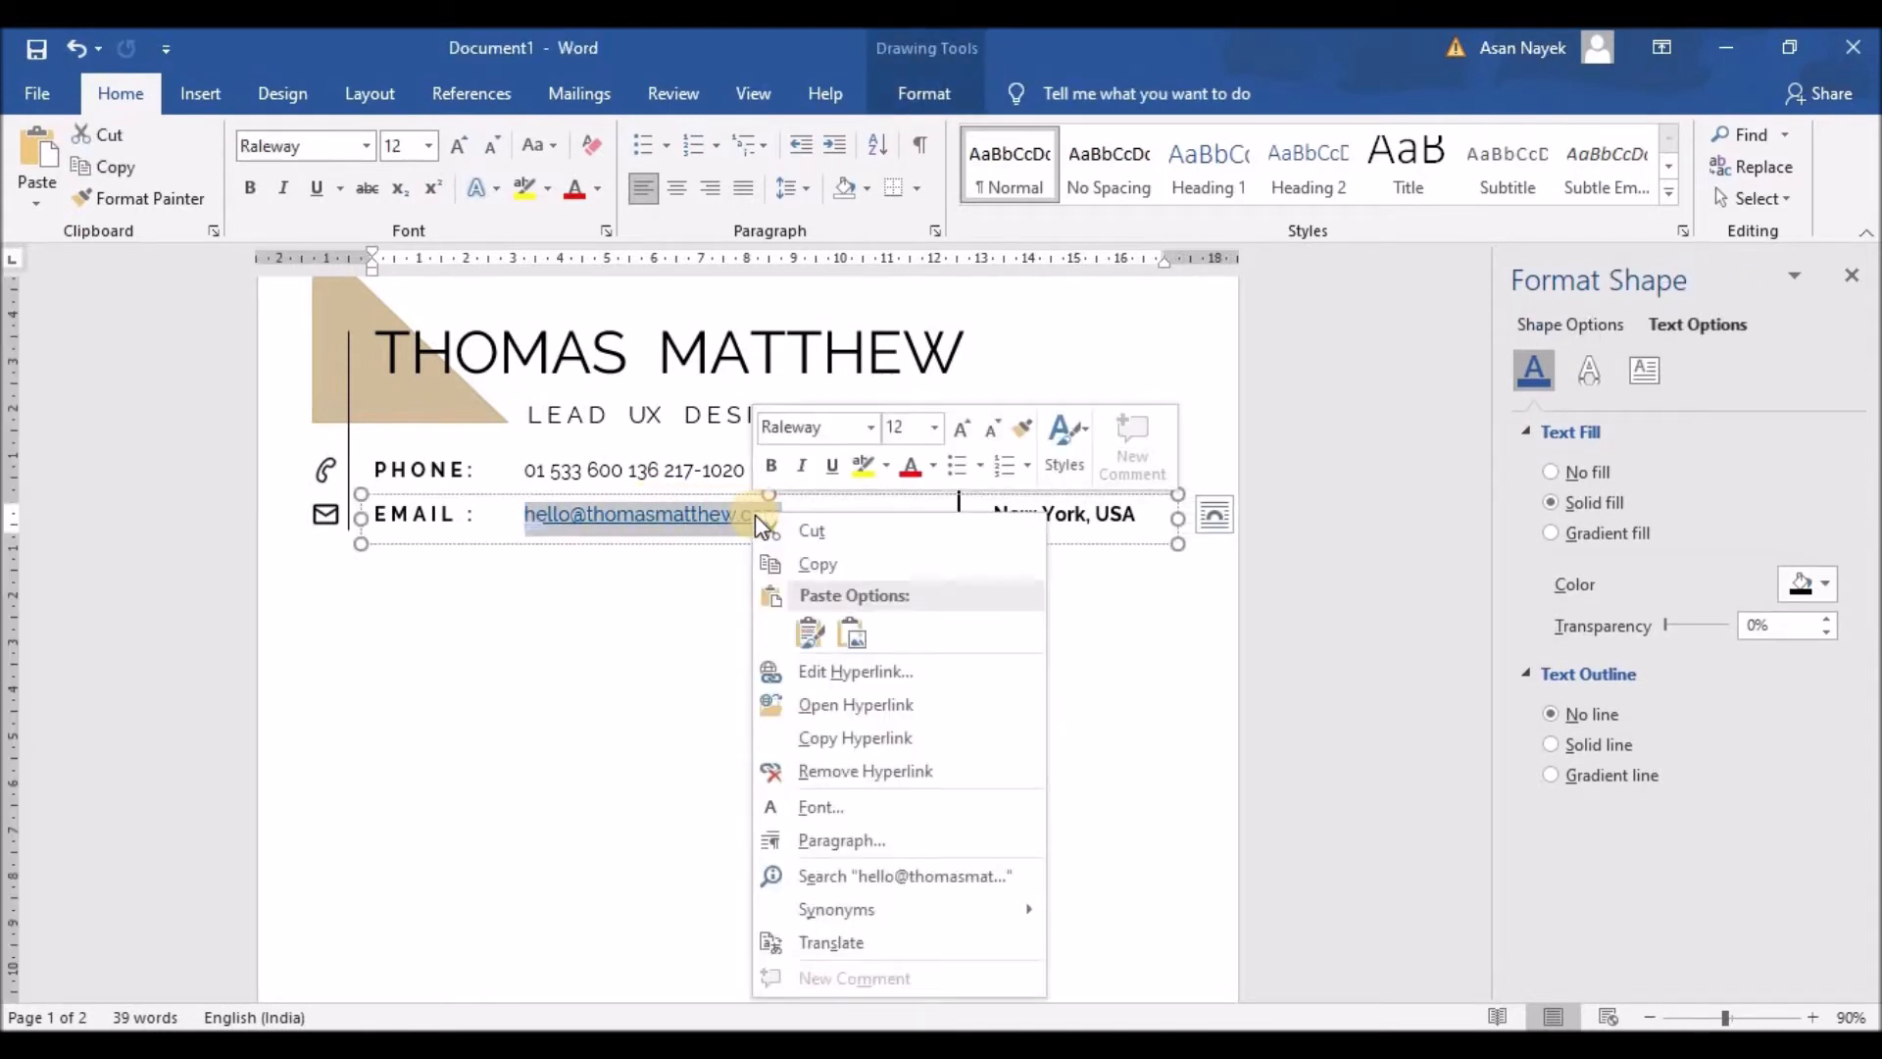
{"action": "left_click", "coordinate": [849, 772]}
{"action": "left_click", "coordinate": [708, 630]}
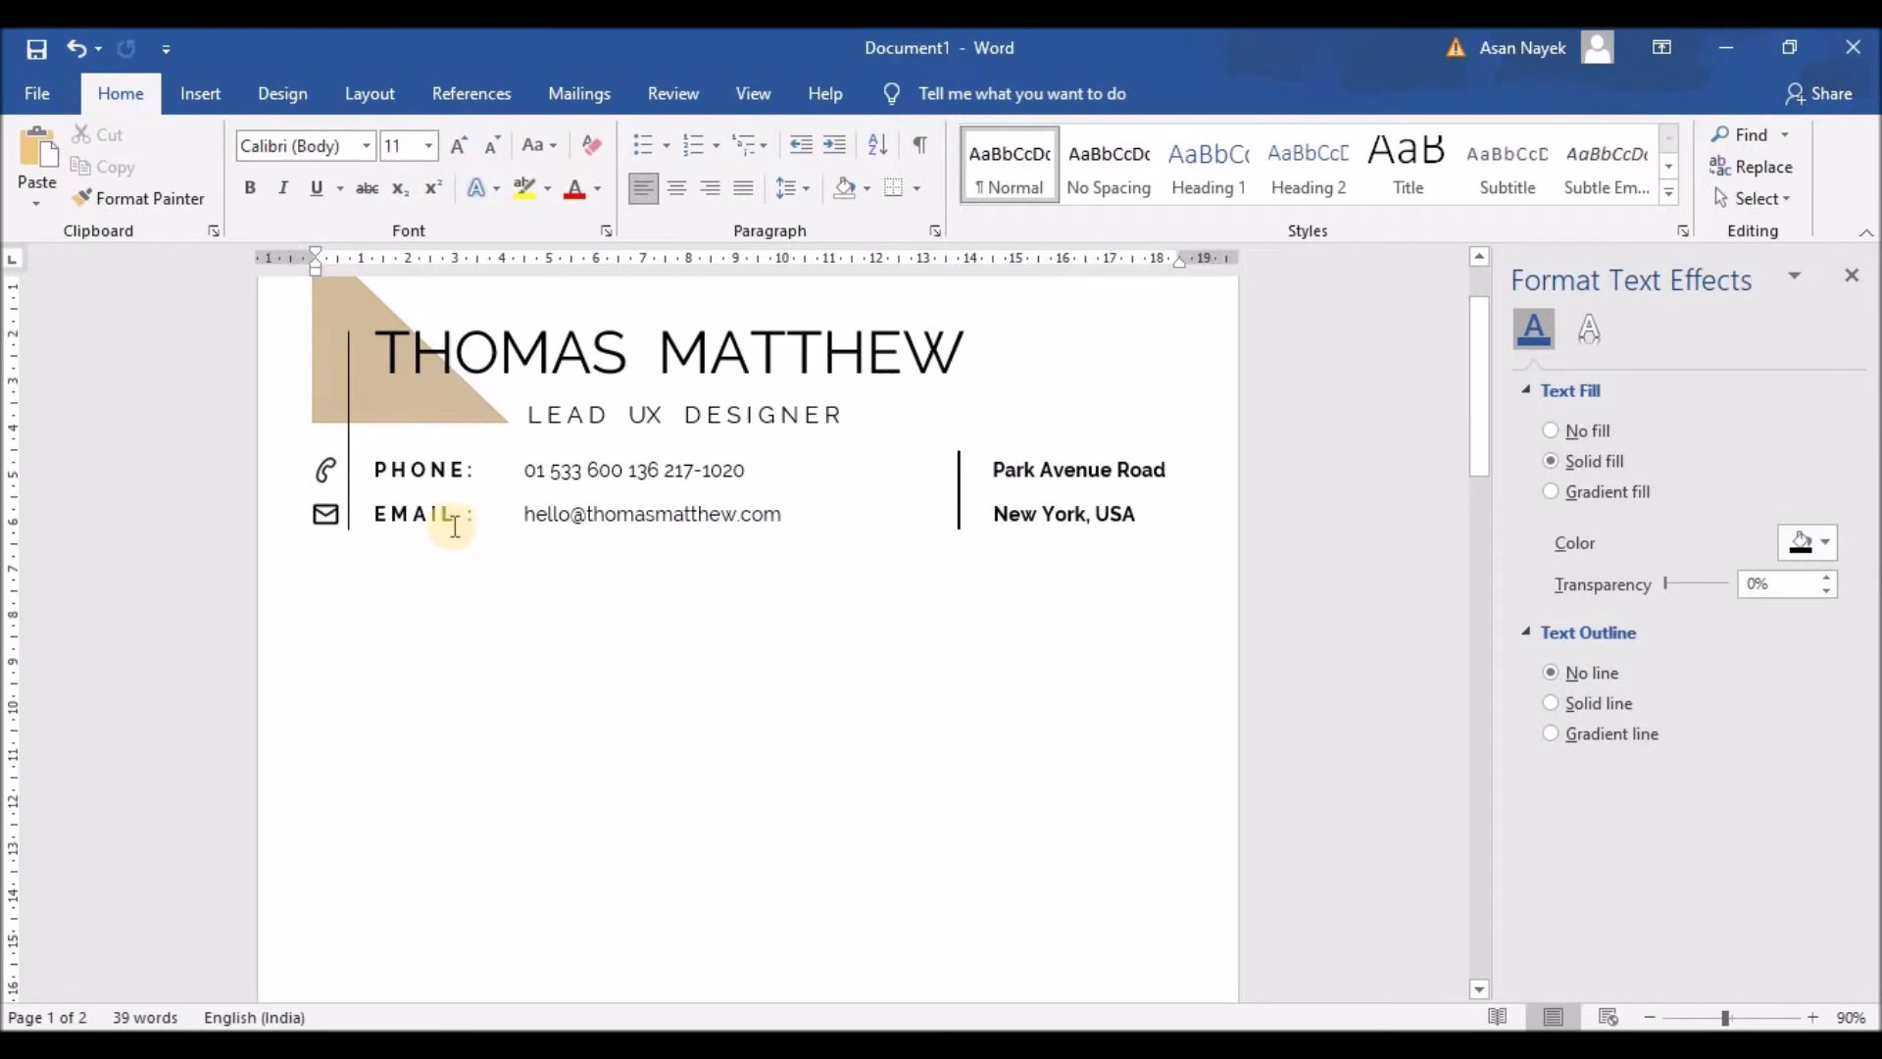
Step: Shrink the phone and email rows to 11 pt and realign the address lines past the divider
{"action": "left_click", "coordinate": [429, 467]}
{"action": "left_click_drag", "start_coordinate": [370, 470], "coordinate": [1176, 471]}
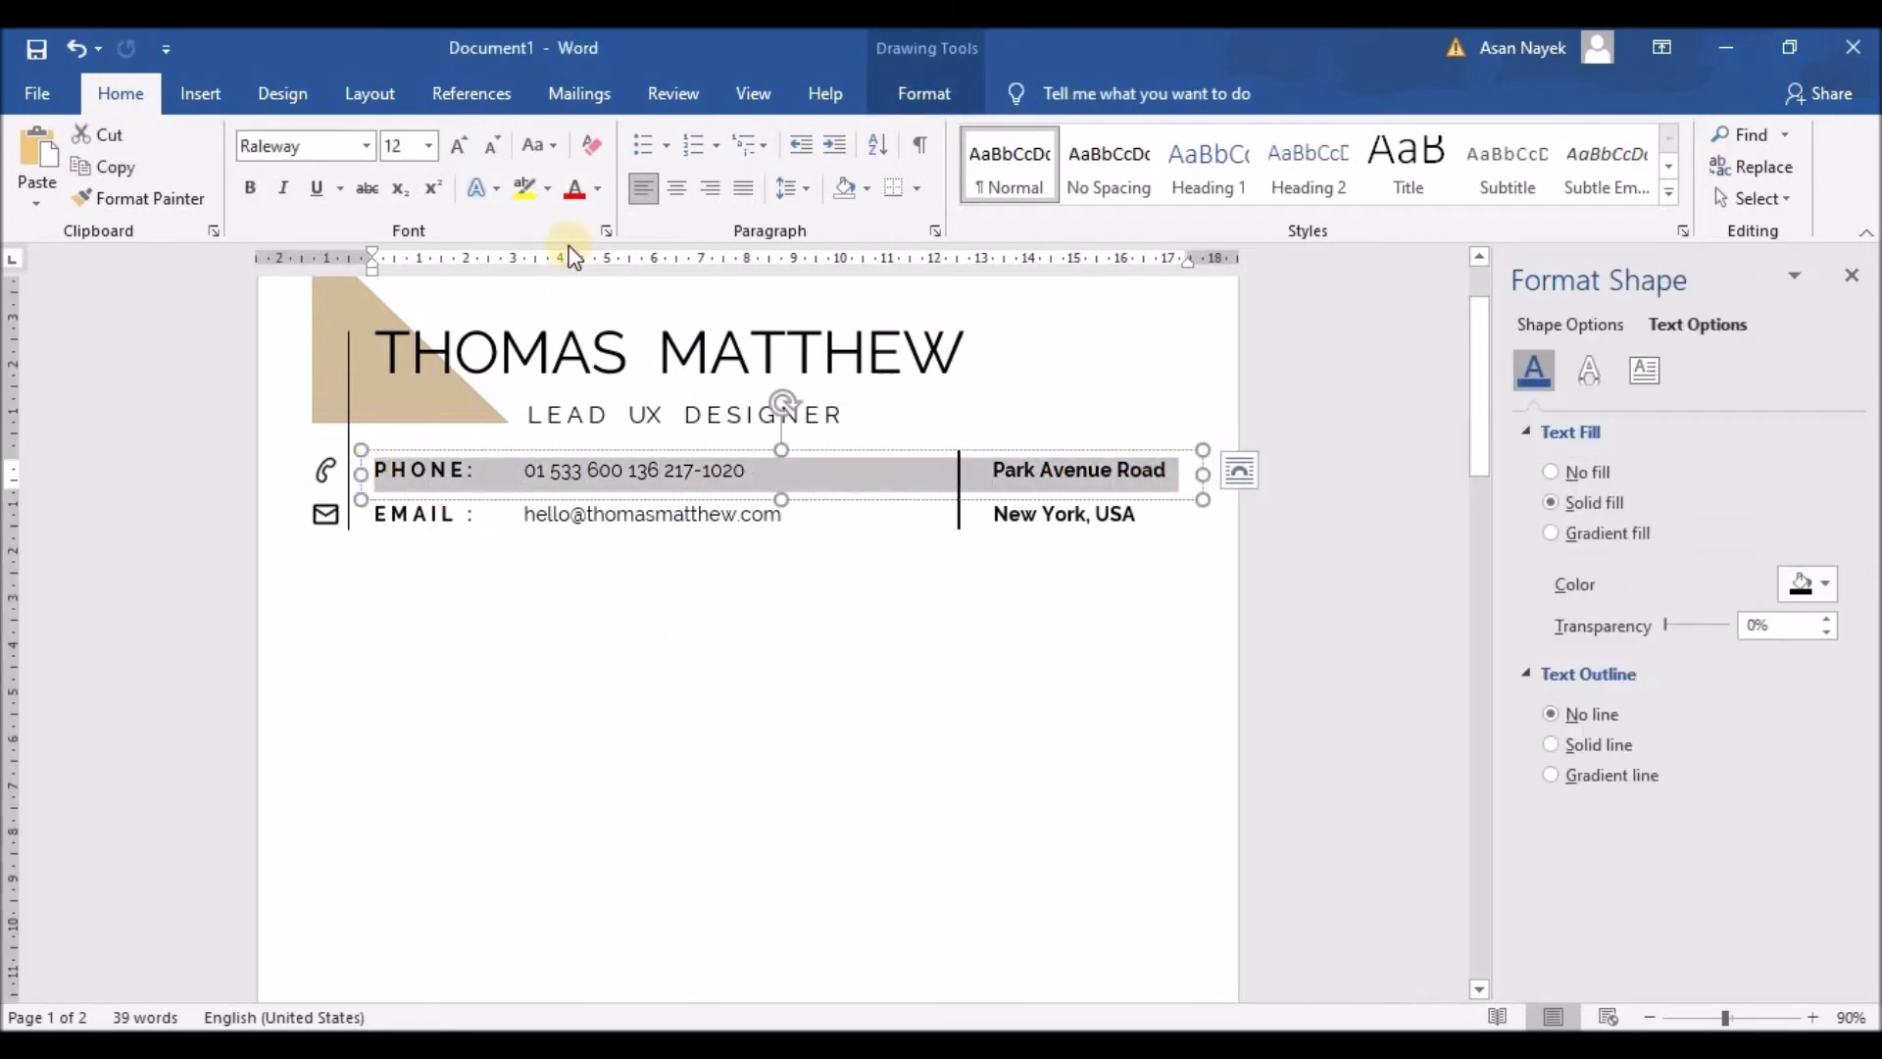
{"action": "left_click", "coordinate": [493, 148]}
{"action": "left_click_drag", "start_coordinate": [372, 513], "coordinate": [1139, 513]}
{"action": "left_click", "coordinate": [493, 147]}
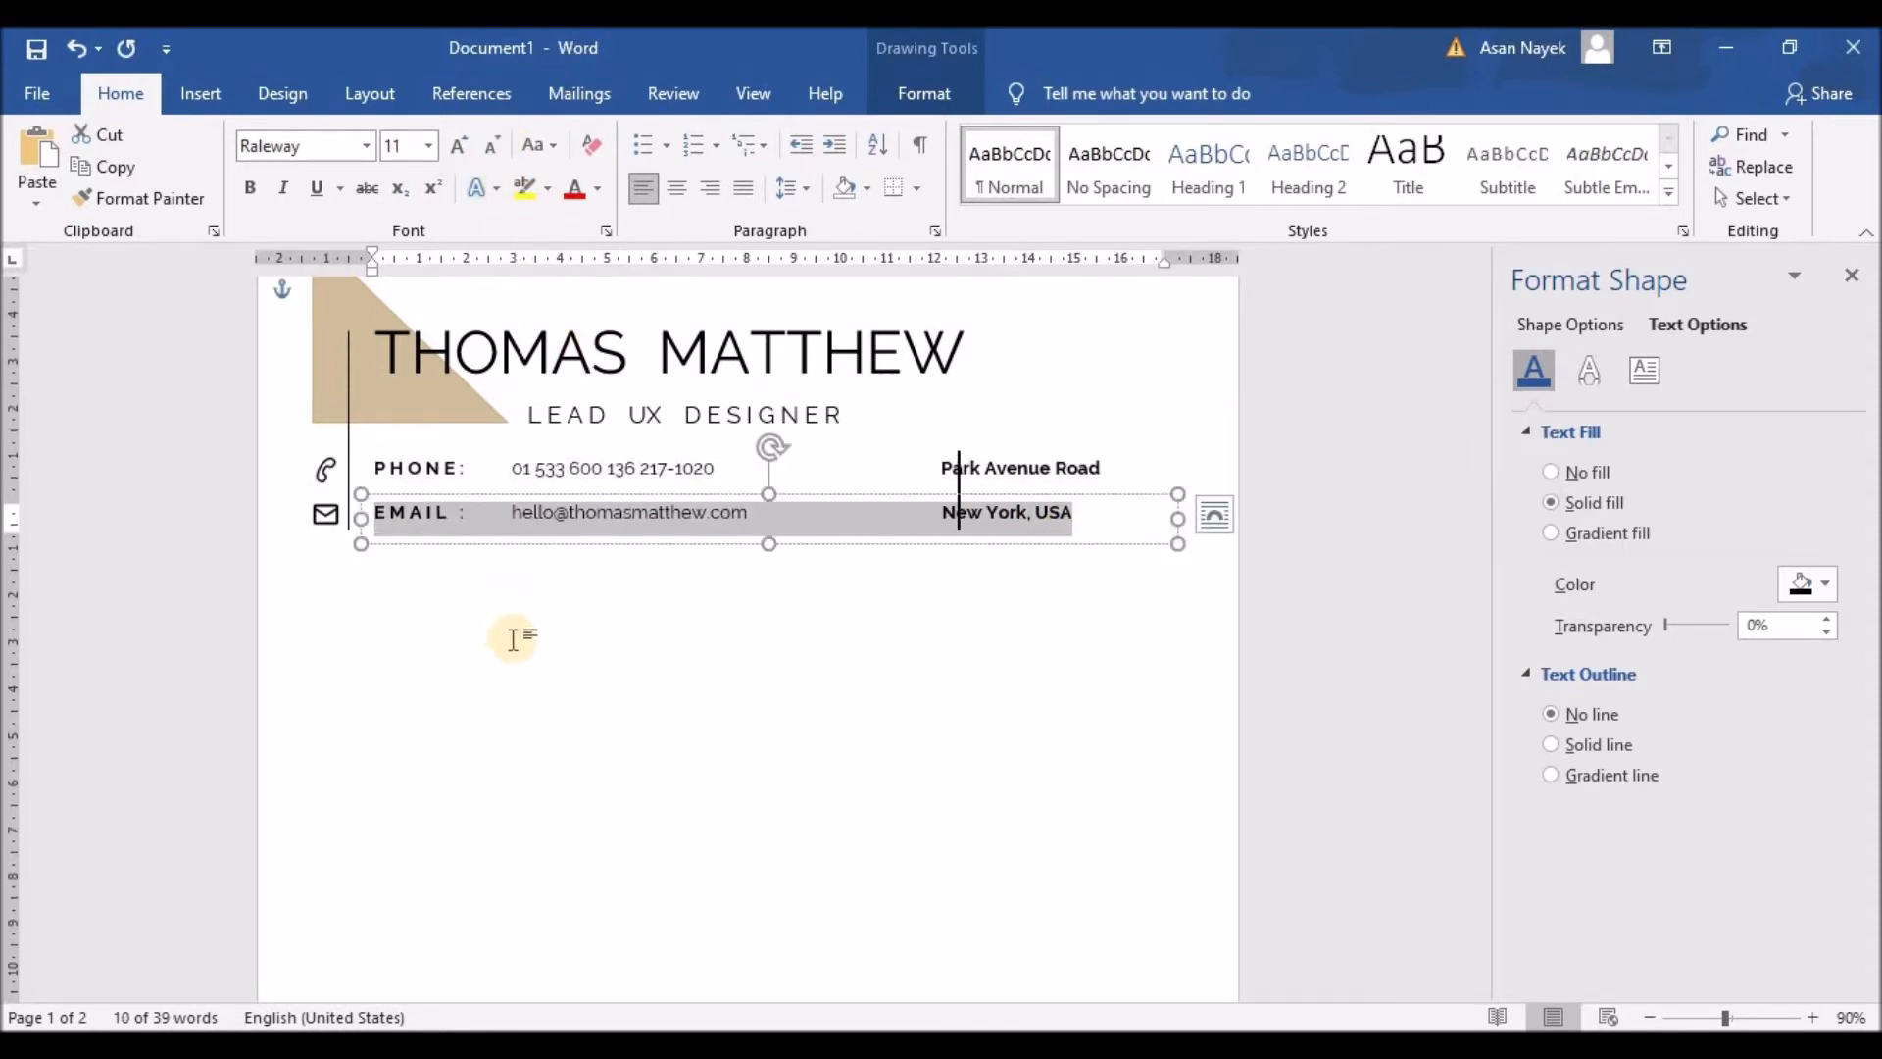
{"action": "left_click", "coordinate": [508, 634]}
{"action": "left_click", "coordinate": [943, 468]}
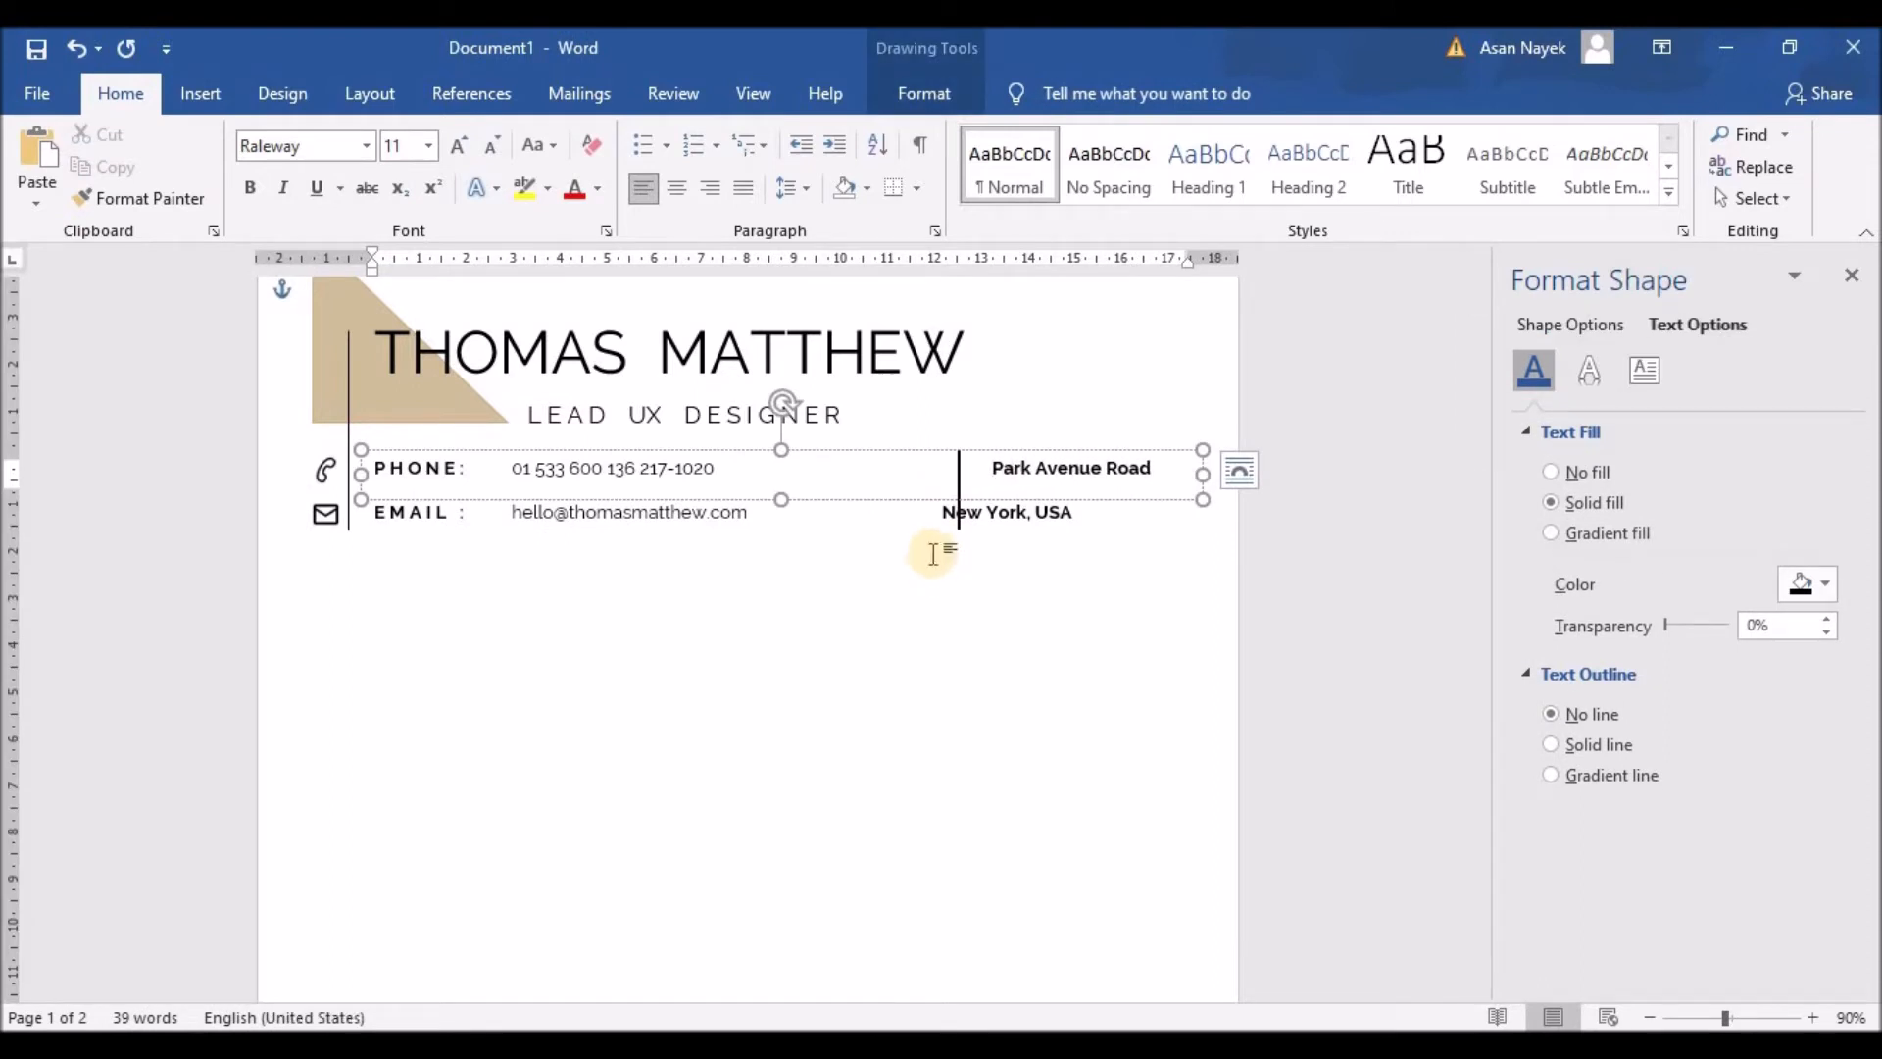
{"action": "left_click", "coordinate": [941, 511]}
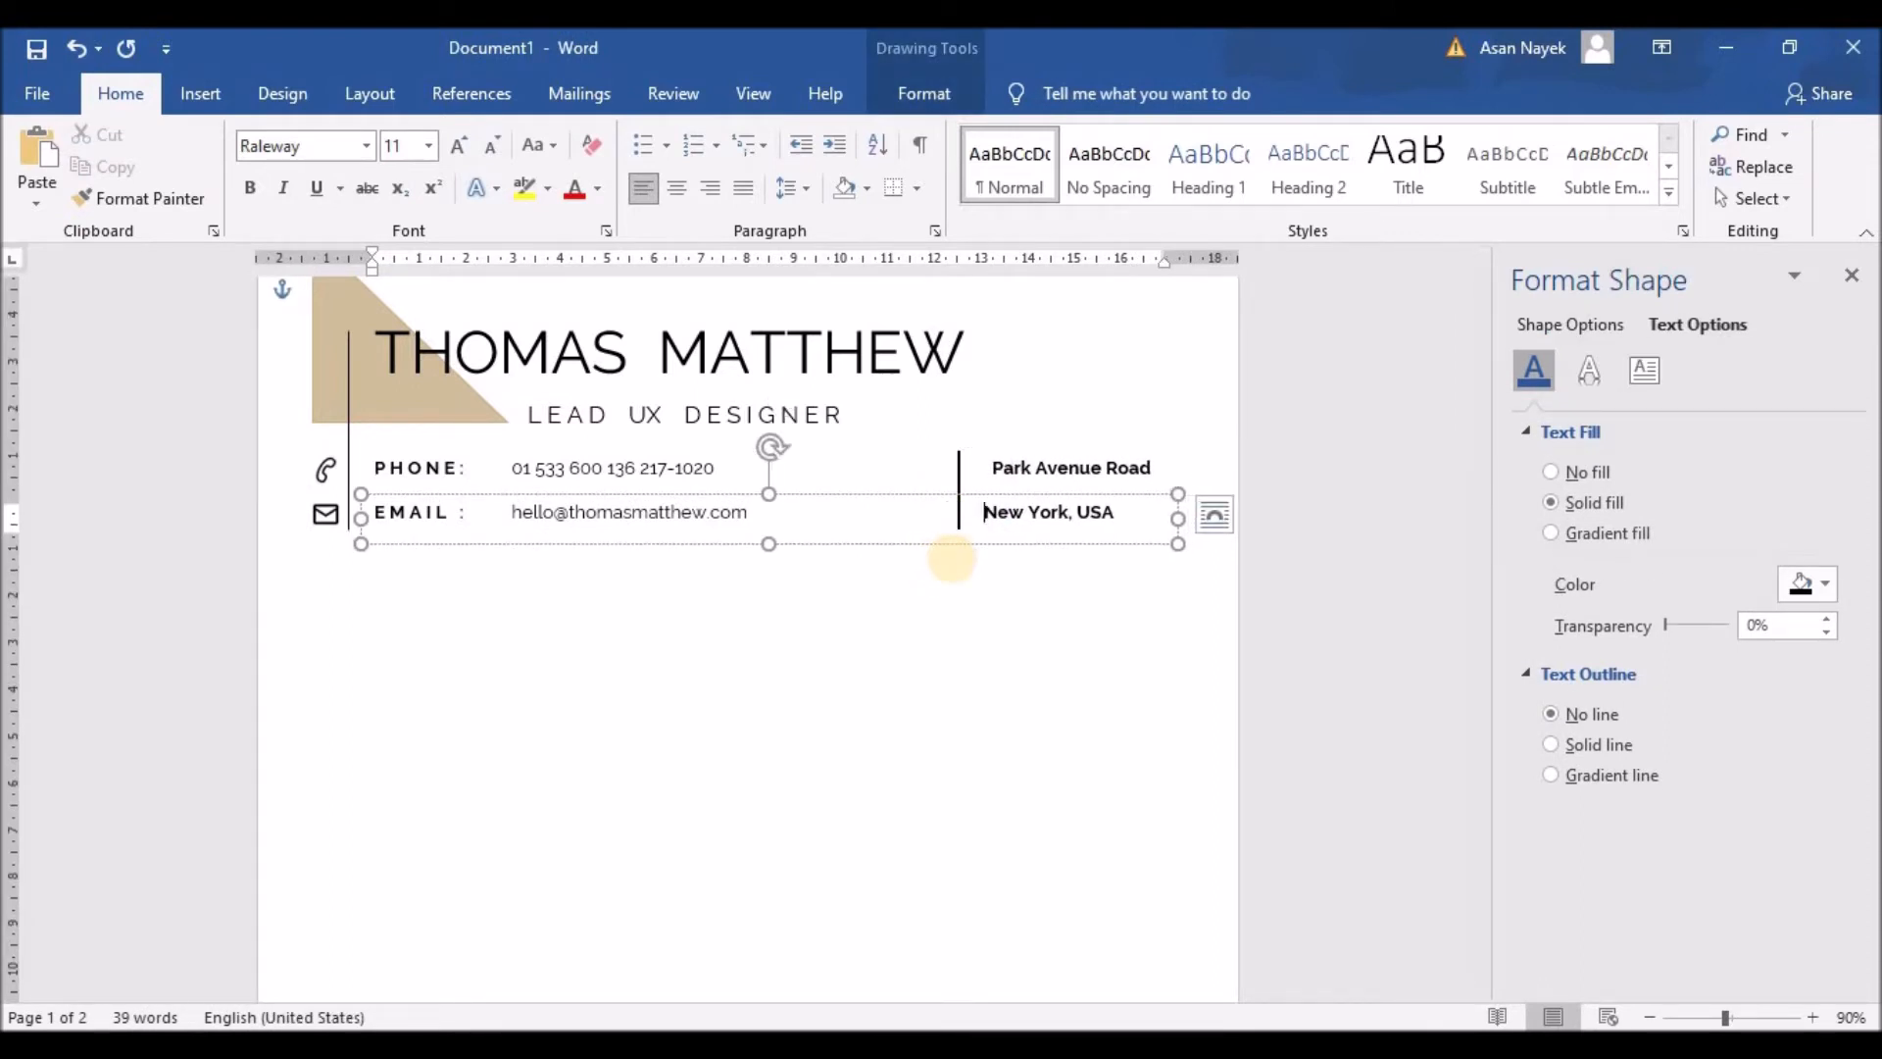
{"action": "left_click", "coordinate": [962, 574]}
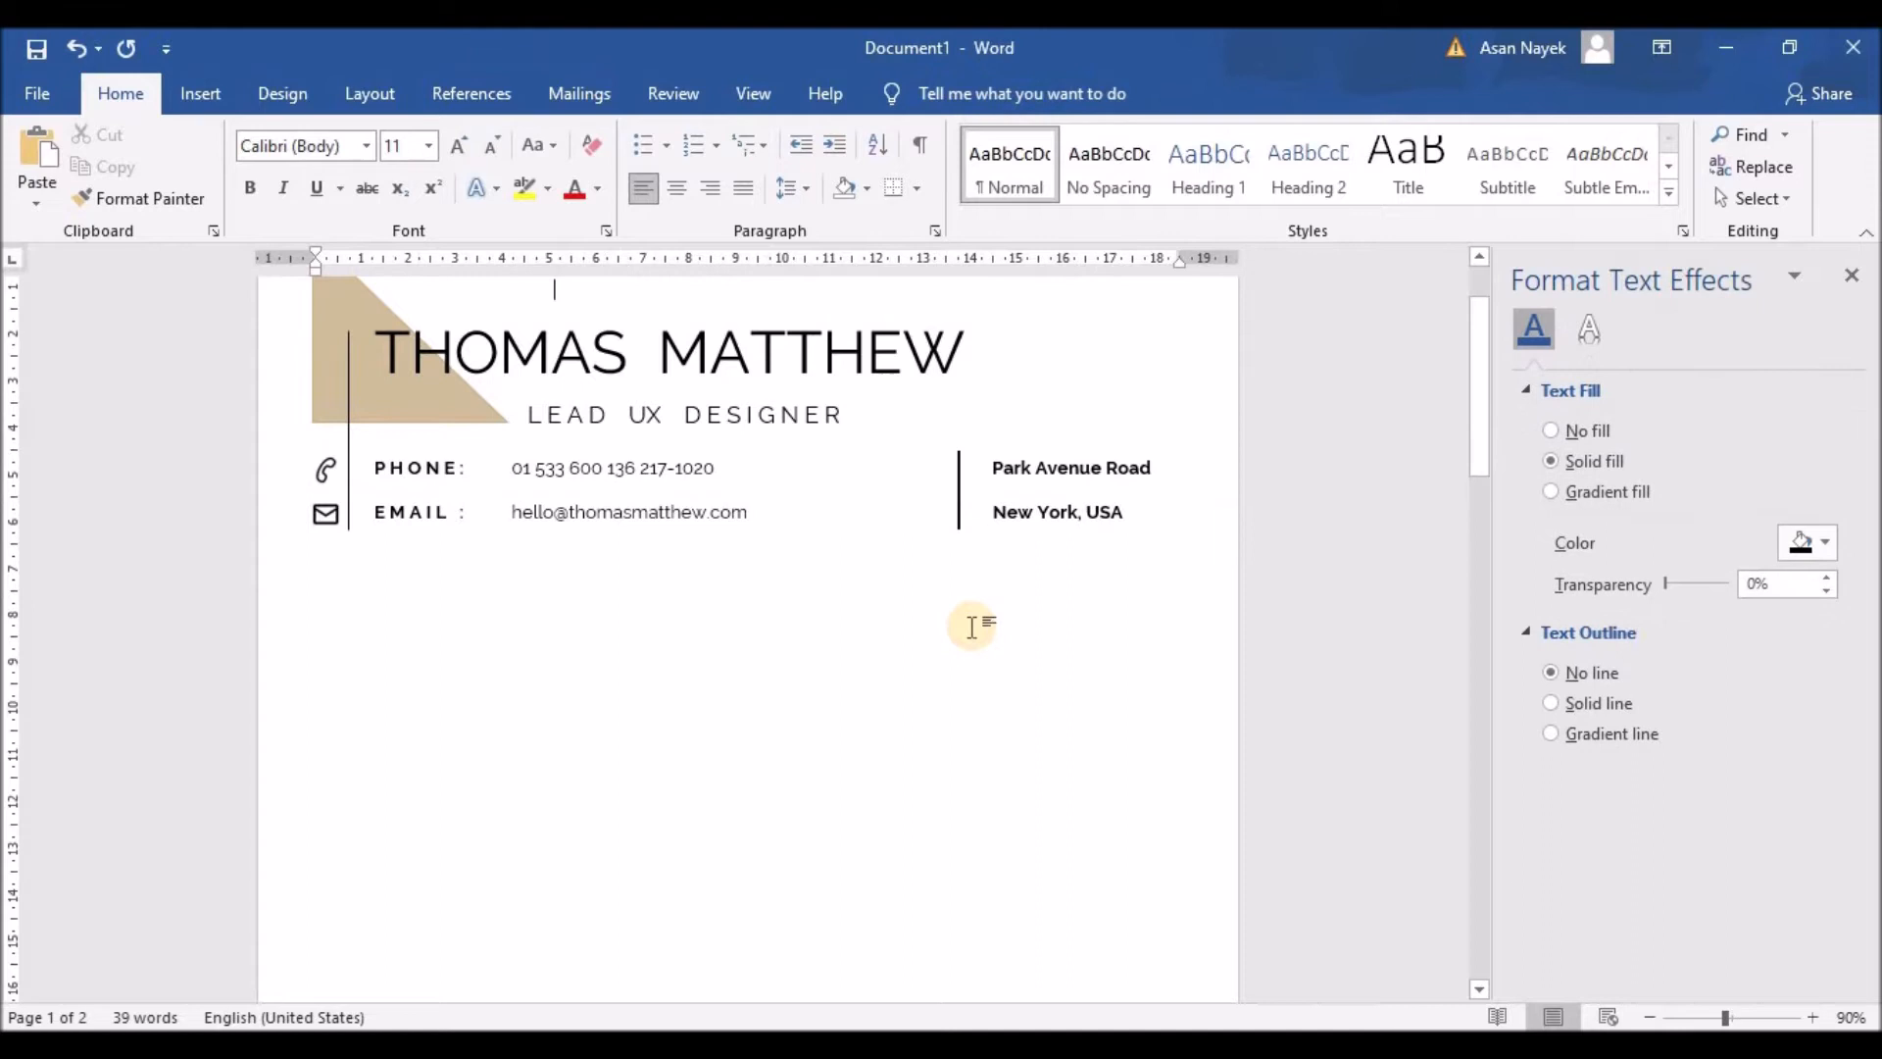
Step: Nudge the vertical divider line up slightly
{"action": "left_click", "coordinate": [963, 525]}
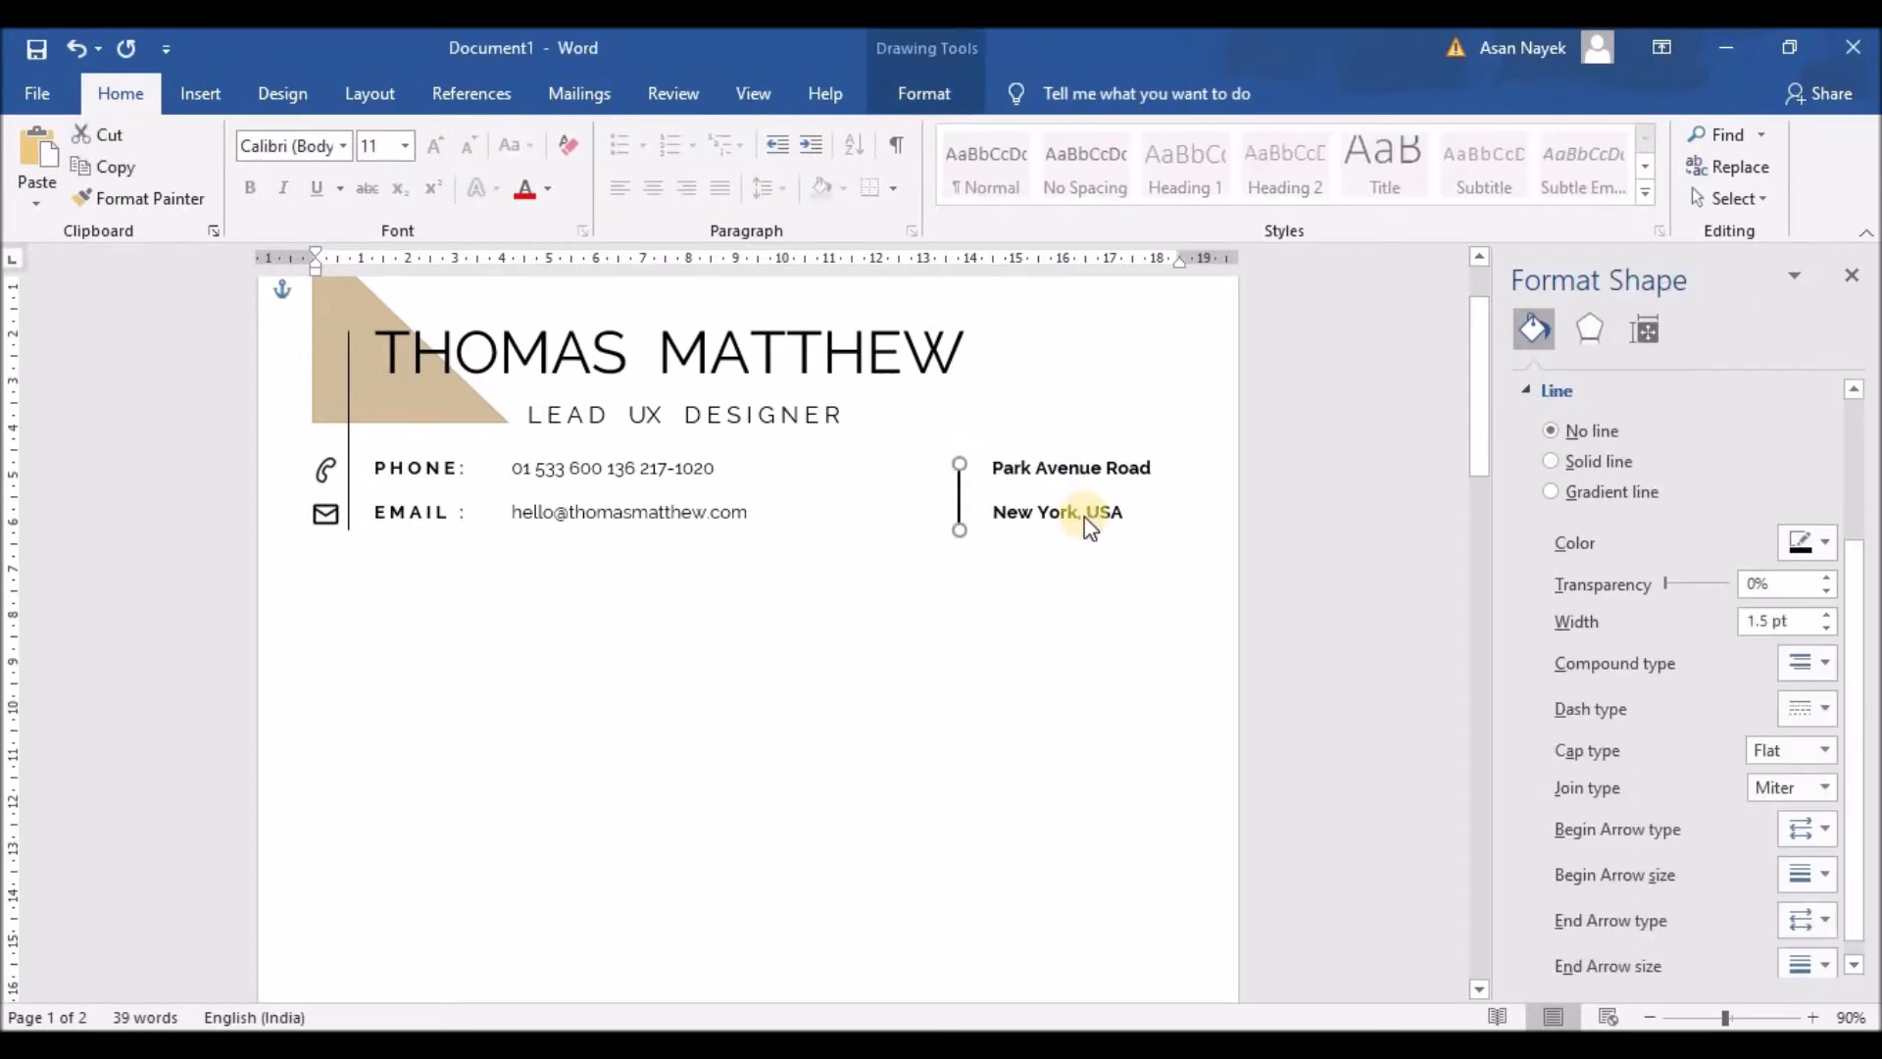
{"action": "key", "text": "Up"}
{"action": "key", "text": "Up"}
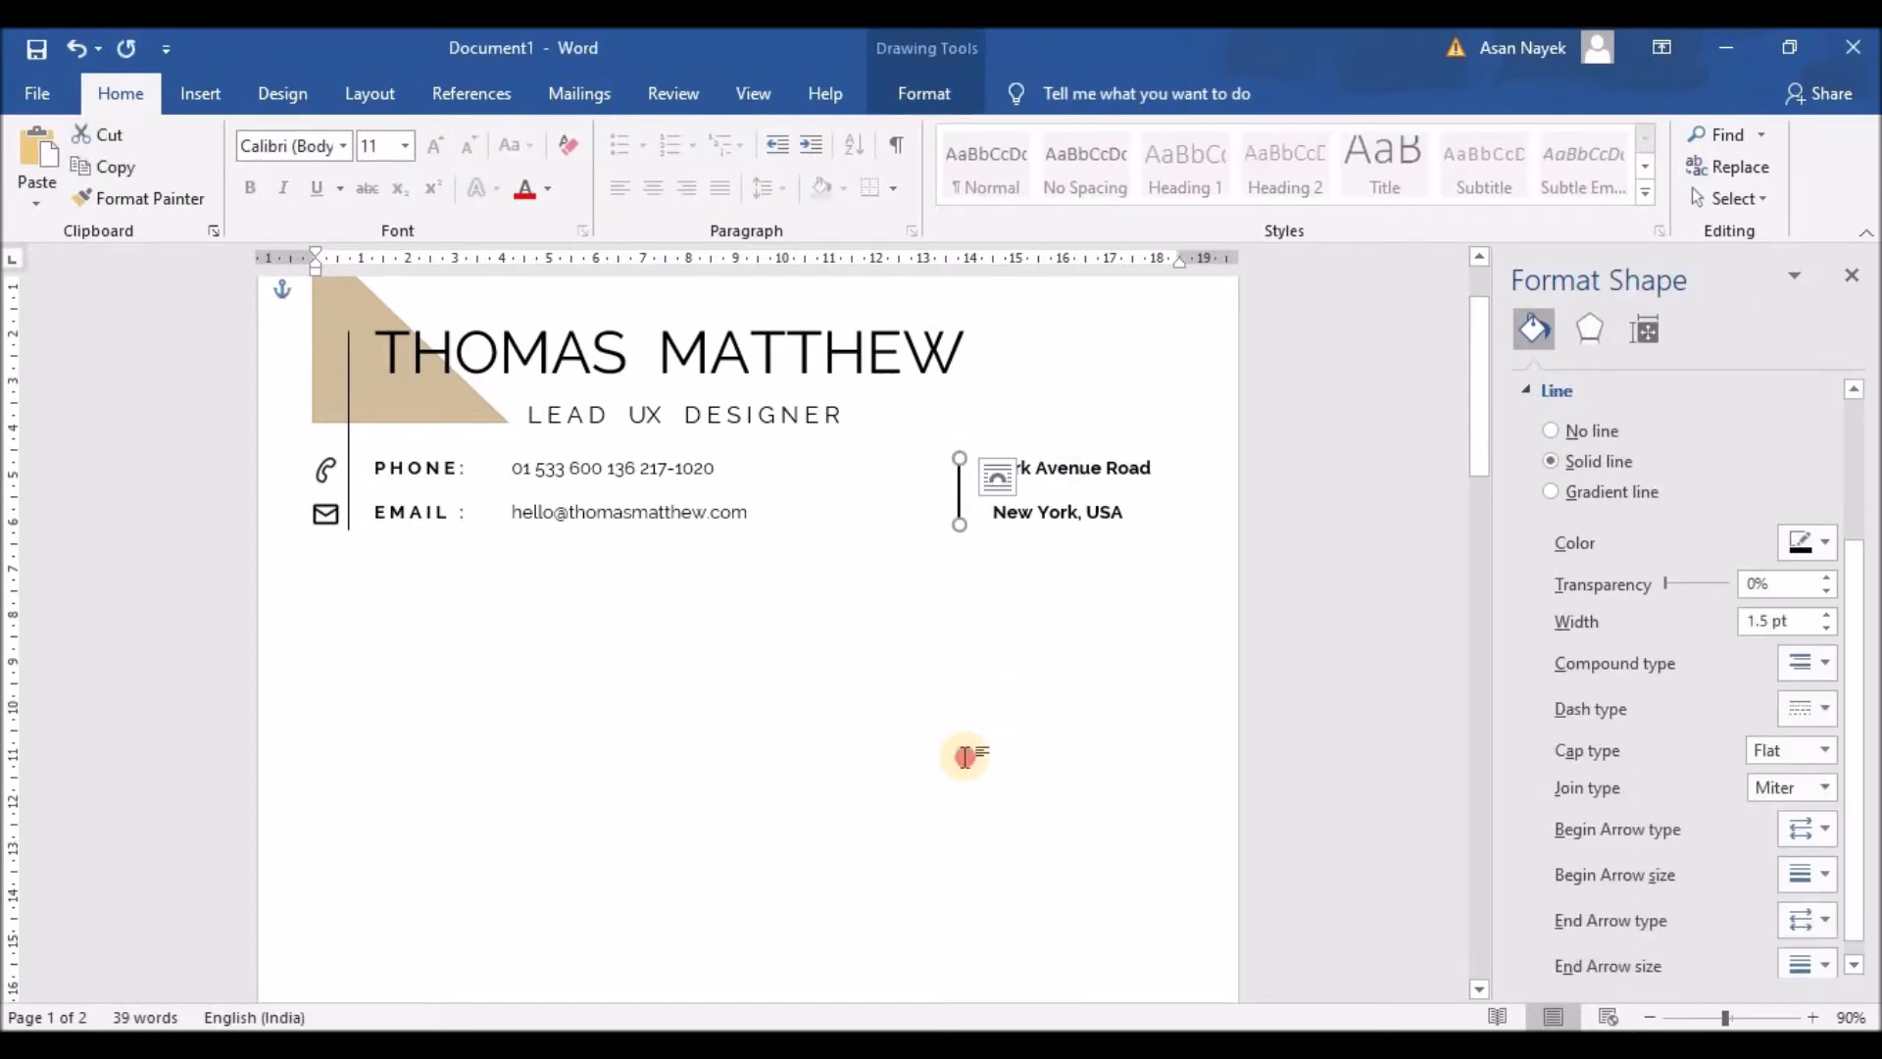
{"action": "left_click", "coordinate": [966, 756]}
{"action": "left_click", "coordinate": [959, 490]}
{"action": "left_click", "coordinate": [1015, 609]}
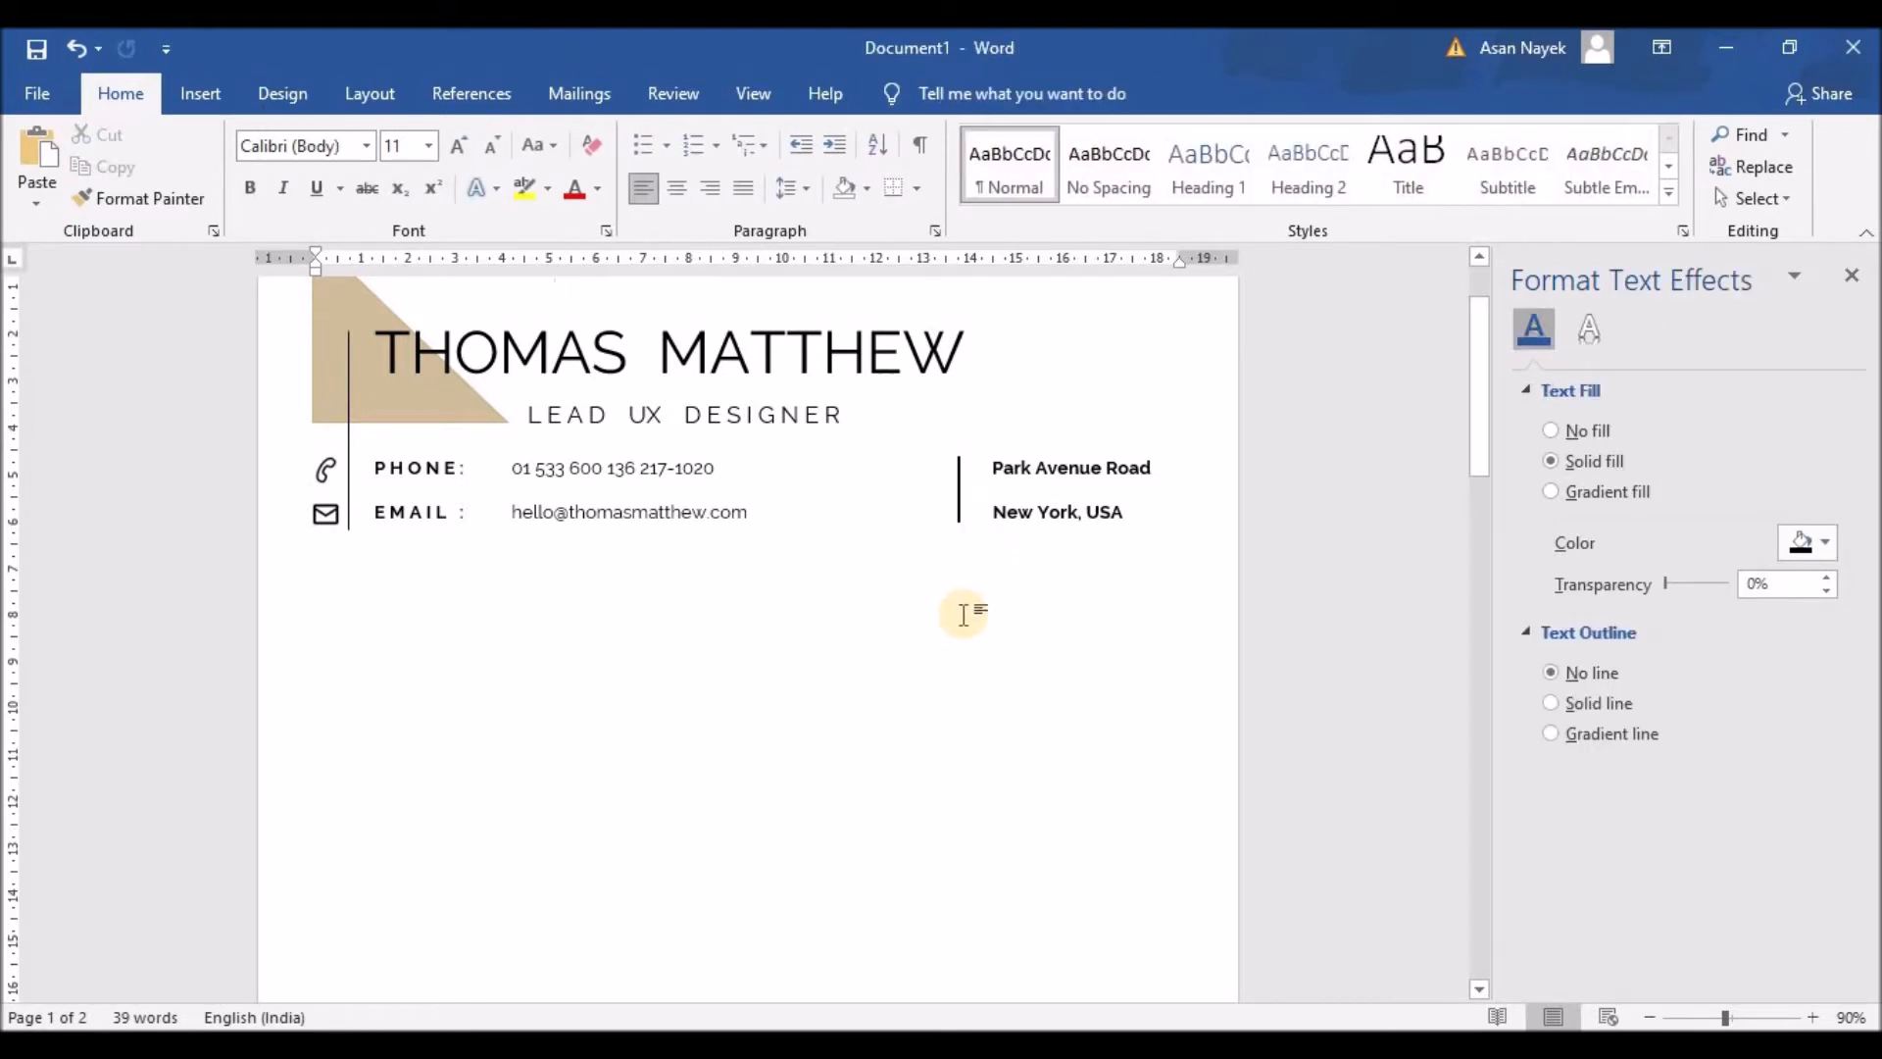
Step: Move the phone-row text box down slightly and shorten it from the bottom
{"action": "left_click", "coordinate": [327, 471]}
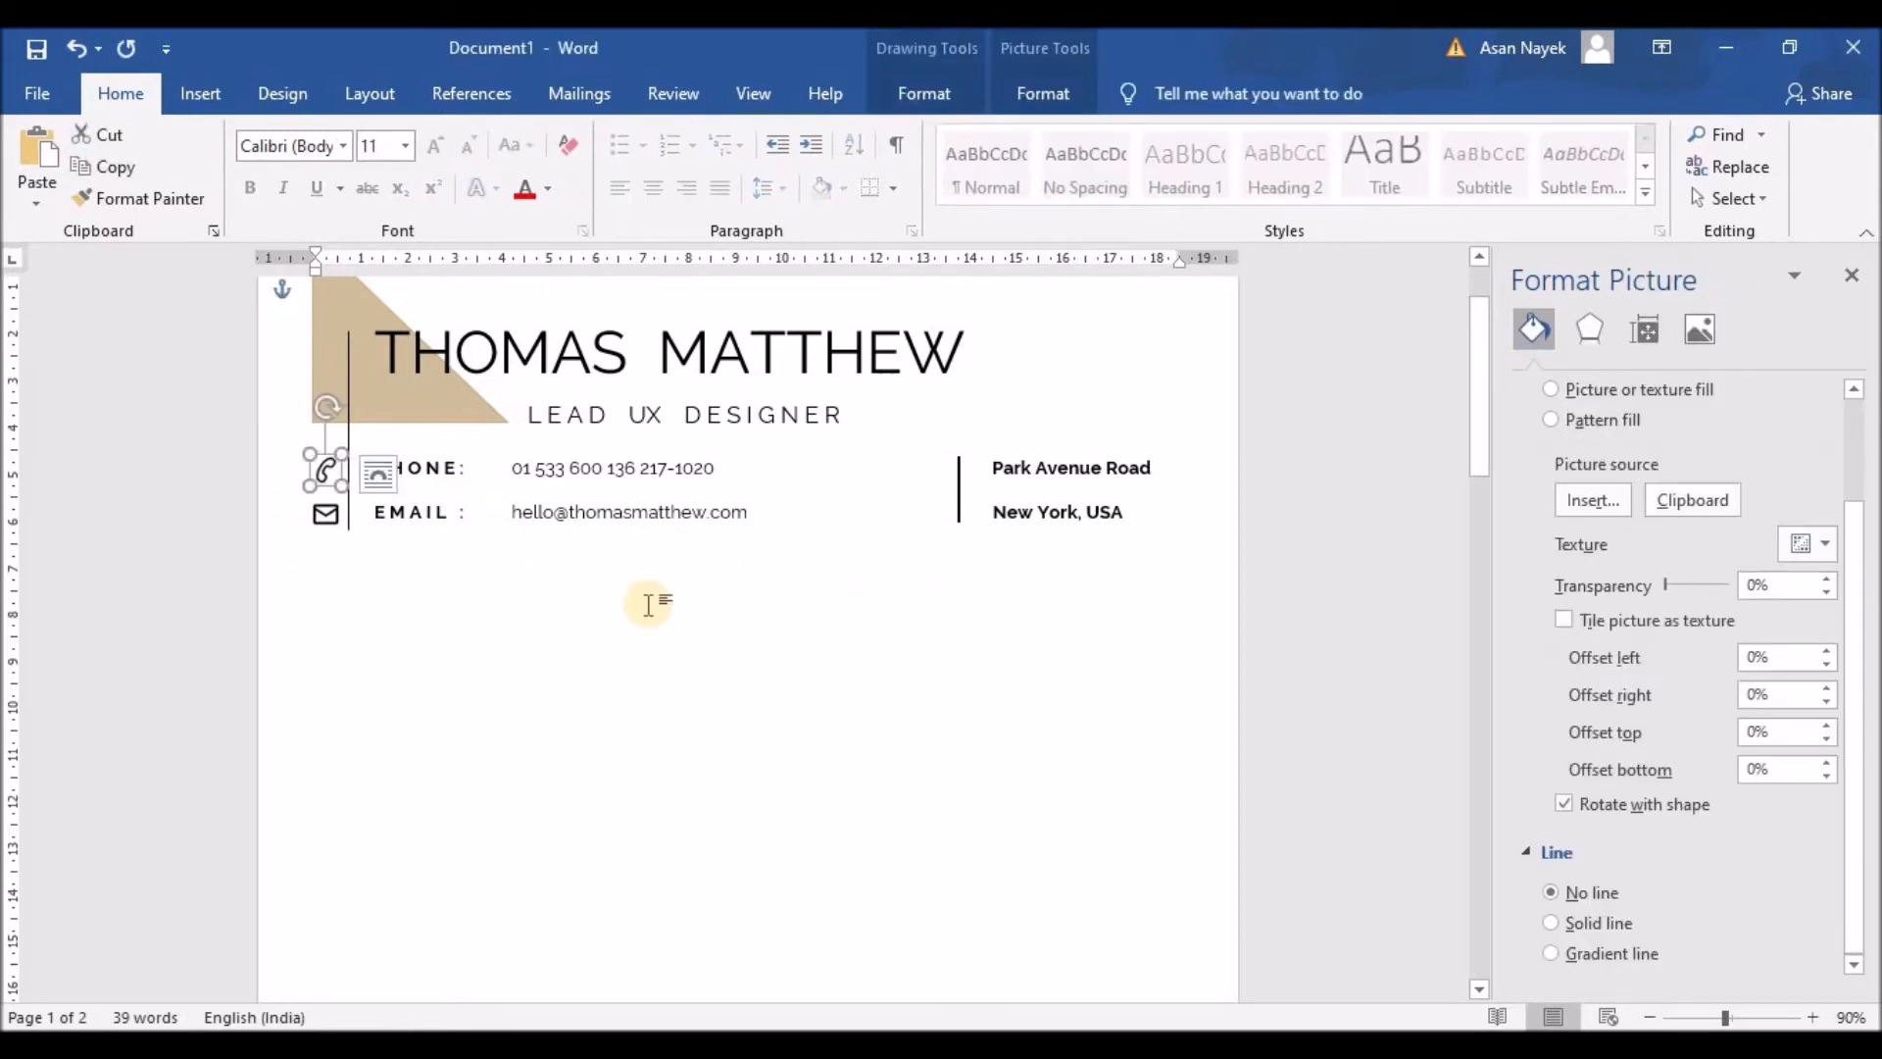
{"action": "left_click", "coordinate": [432, 456]}
{"action": "key", "text": "Down"}
{"action": "key", "text": "Down"}
{"action": "key", "text": "Down"}
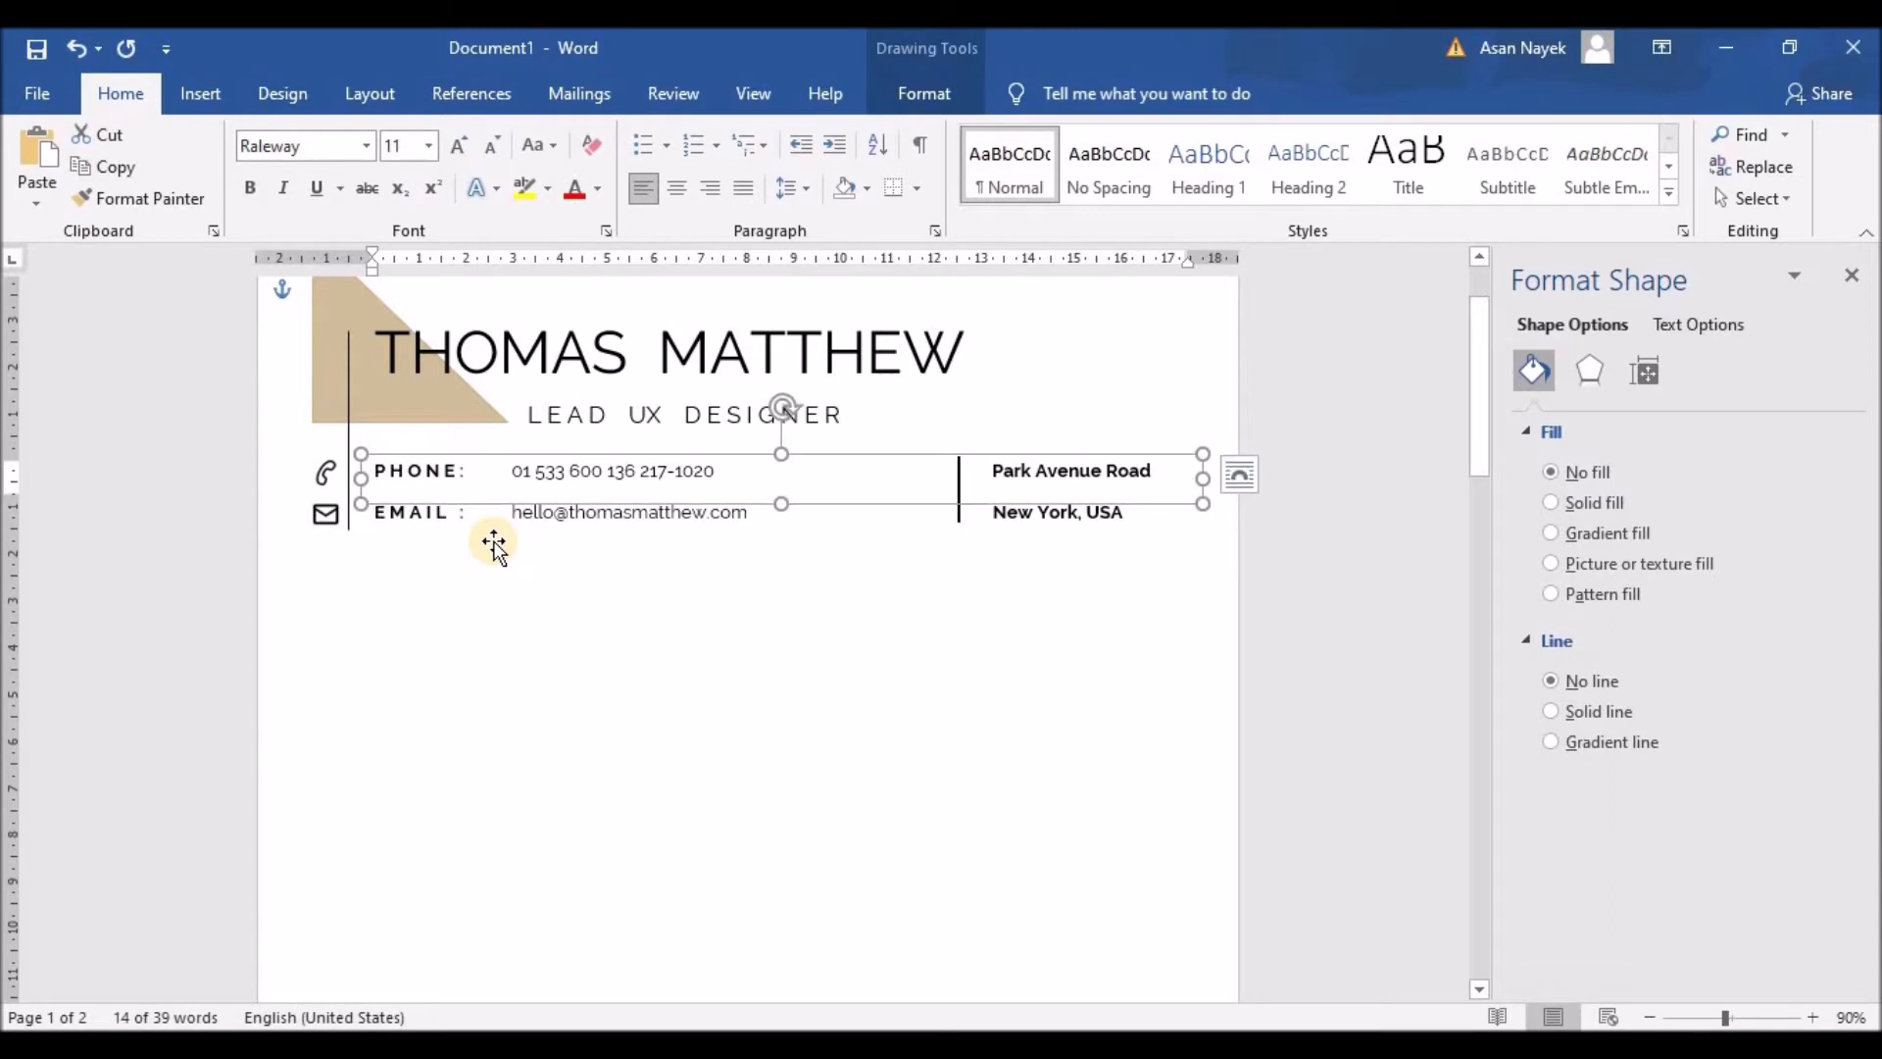
{"action": "left_click", "coordinate": [525, 539]}
{"action": "left_click", "coordinate": [780, 503]}
{"action": "mouse_move", "coordinate": [782, 503]}
{"action": "left_mouse_down"}
{"action": "mouse_move", "coordinate": [768, 546]}
{"action": "mouse_move", "coordinate": [771, 529]}
{"action": "left_mouse_up"}
{"action": "left_click", "coordinate": [781, 586]}
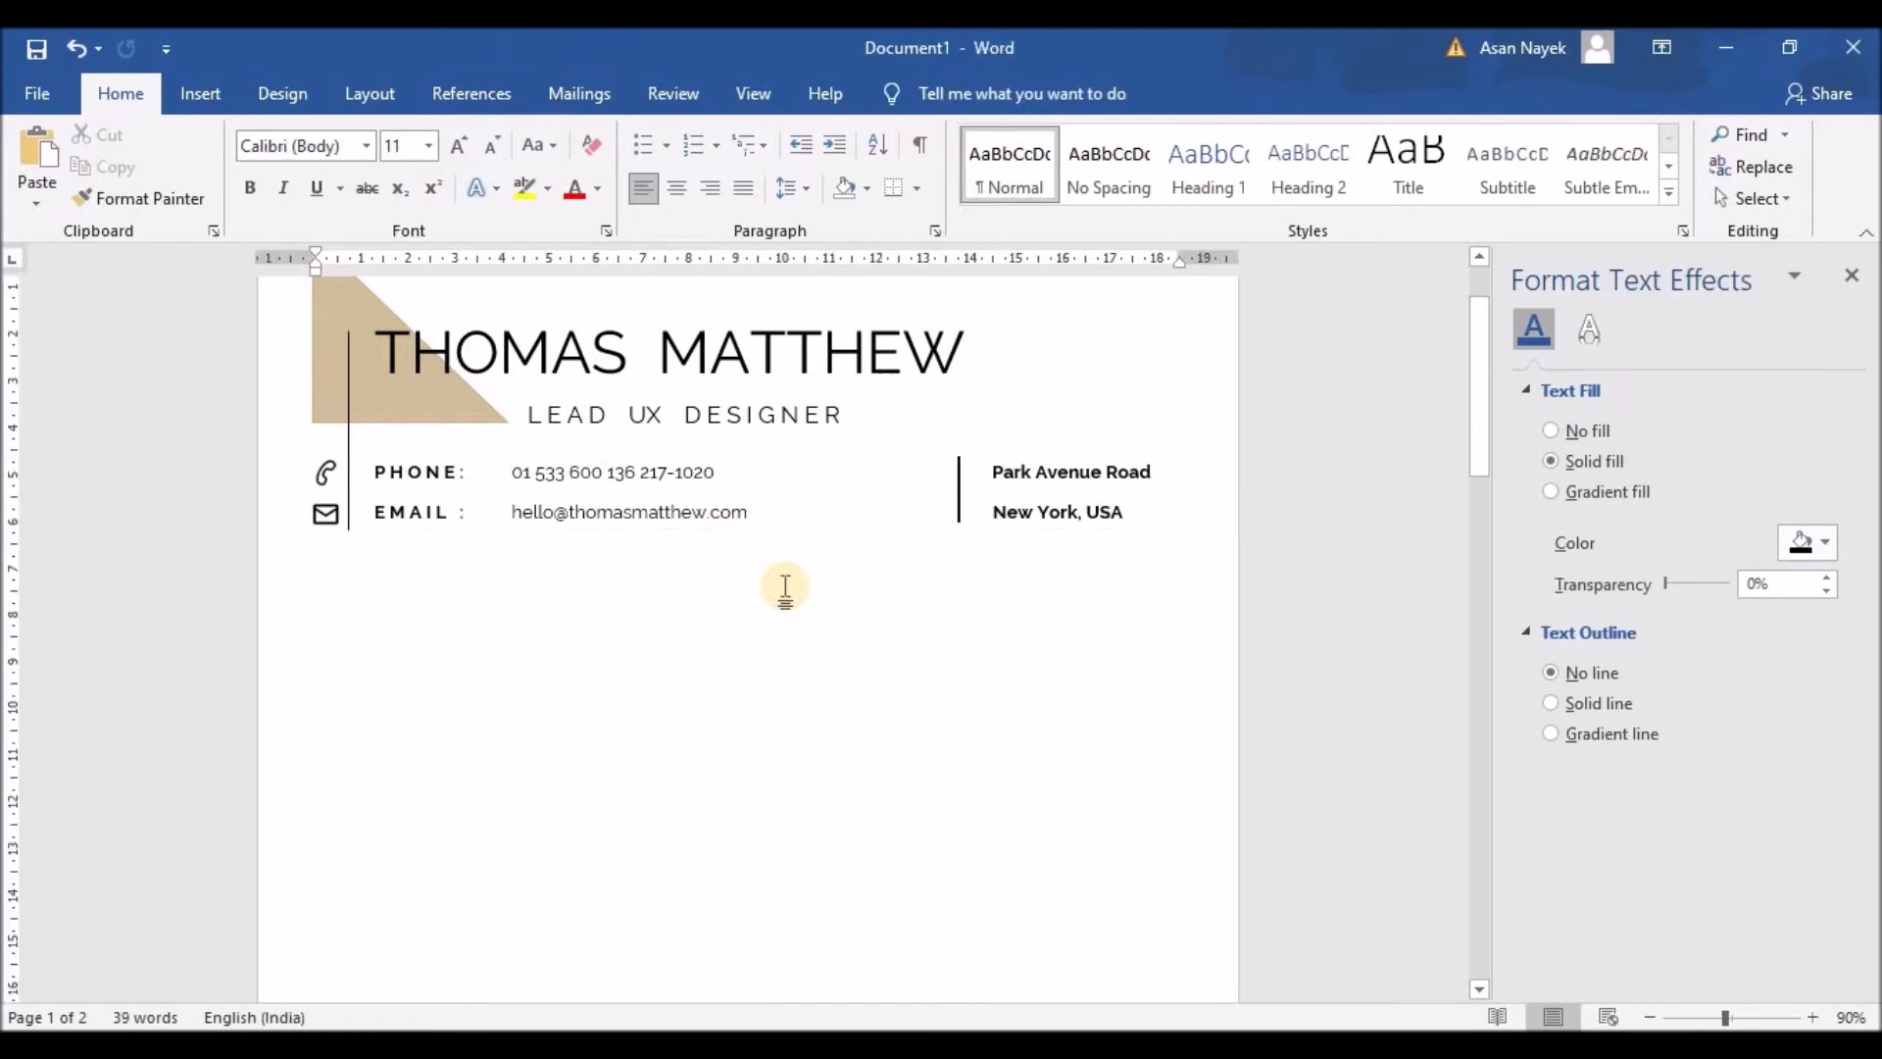
Step: Copy the EMAIL / New York, USA text box to the clipboard
{"action": "left_click", "coordinate": [1036, 470]}
{"action": "left_click", "coordinate": [967, 557]}
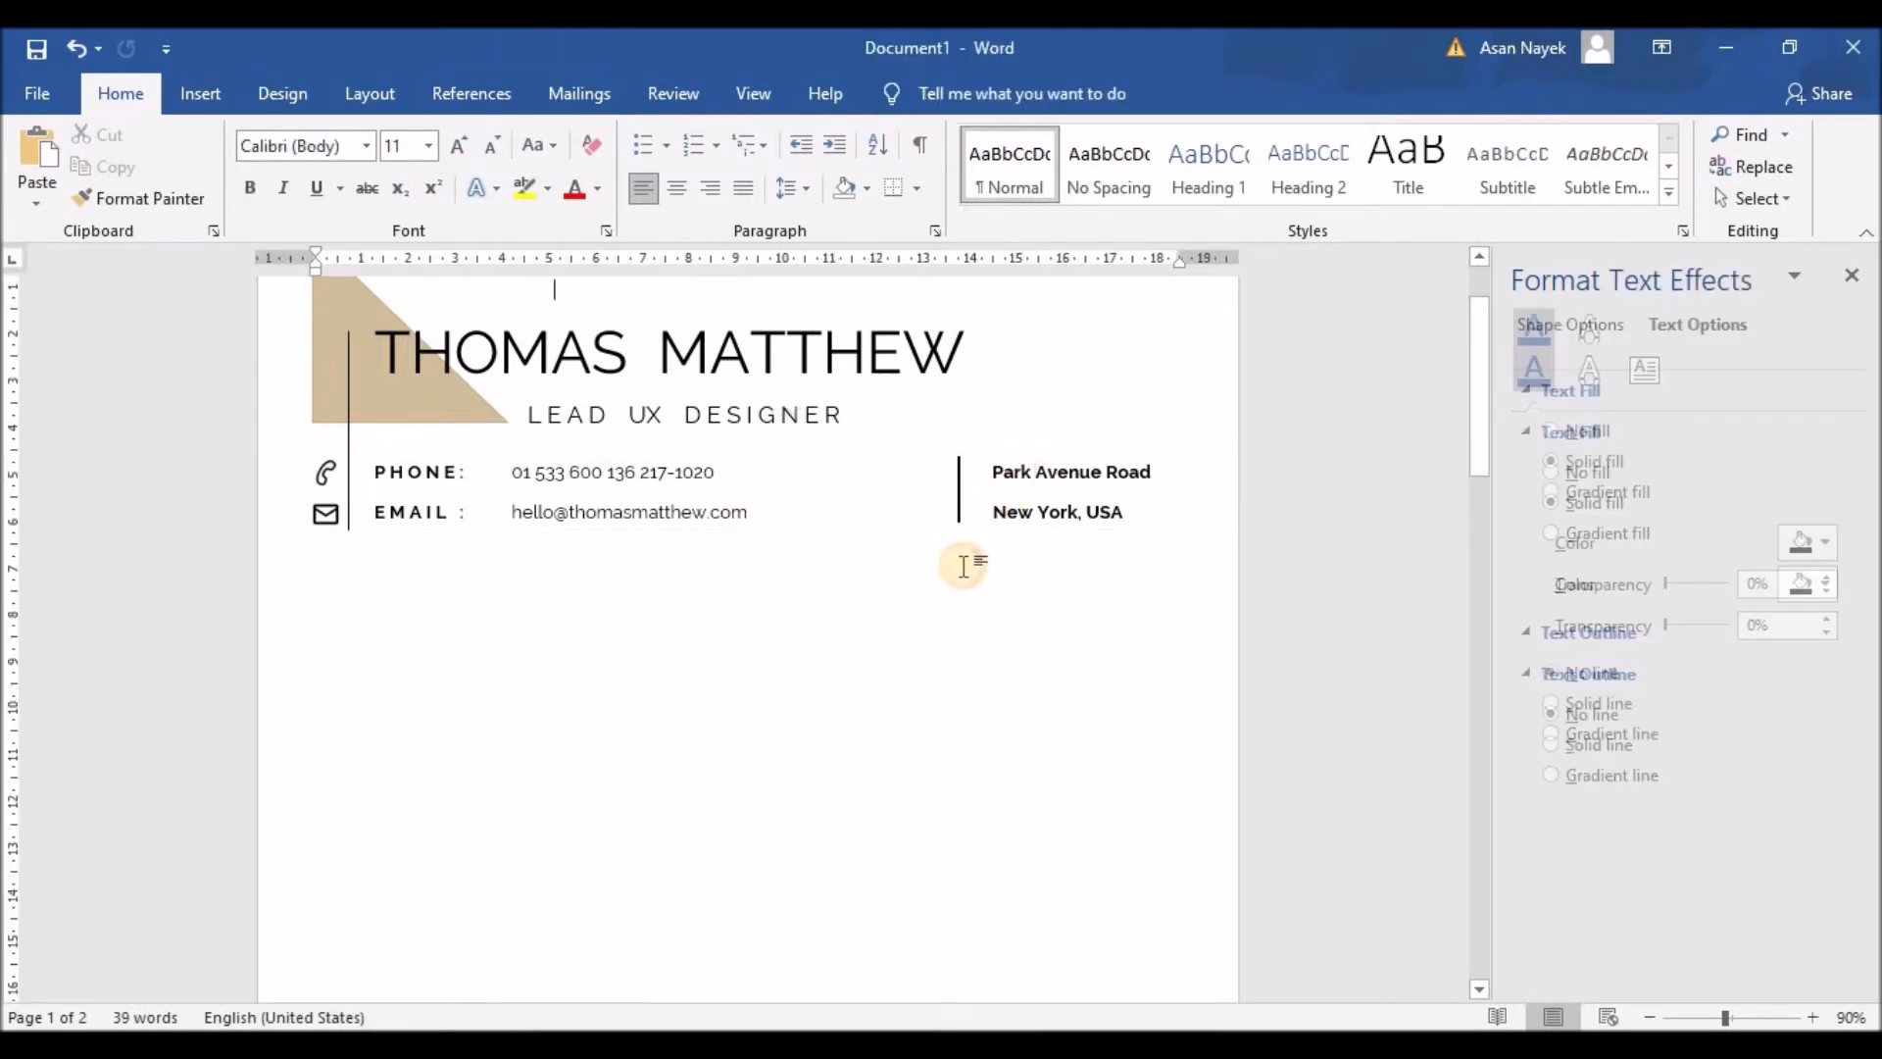
{"action": "left_click", "coordinate": [1045, 509]}
{"action": "left_click", "coordinate": [1055, 601]}
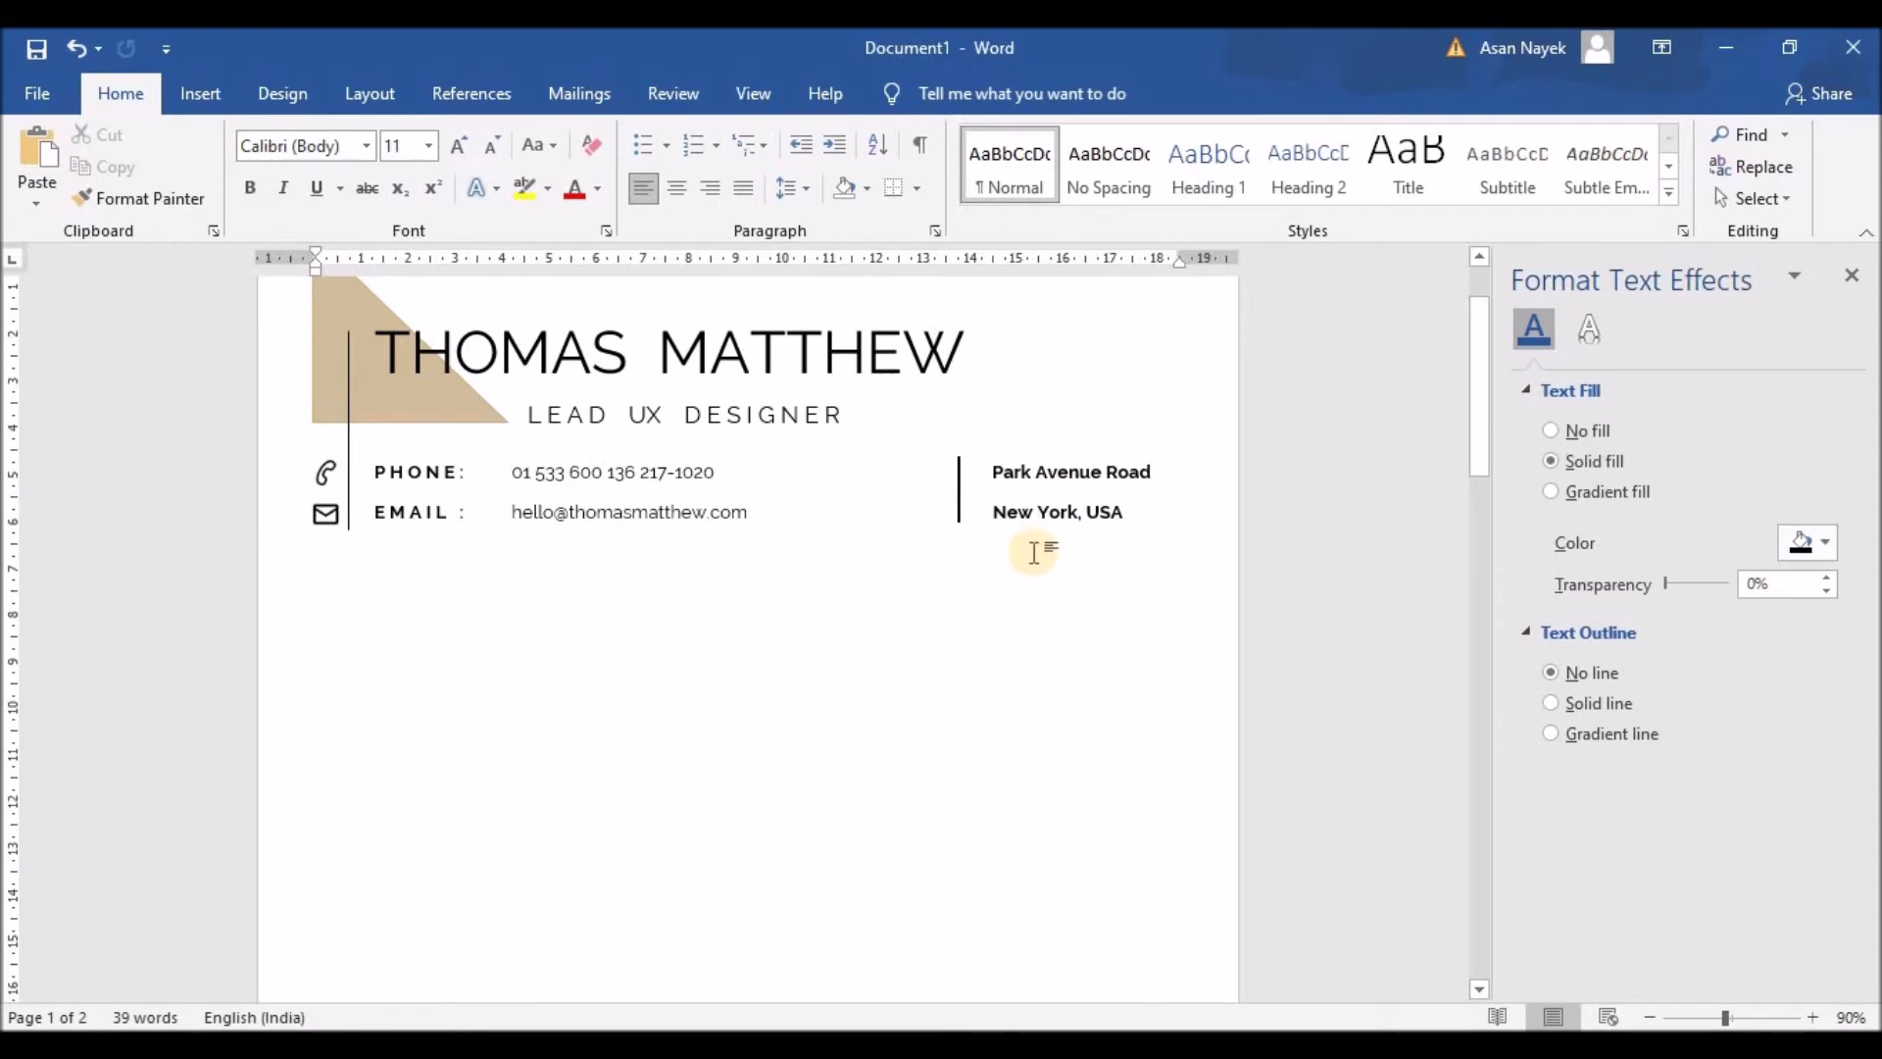
{"action": "left_click", "coordinate": [1028, 509]}
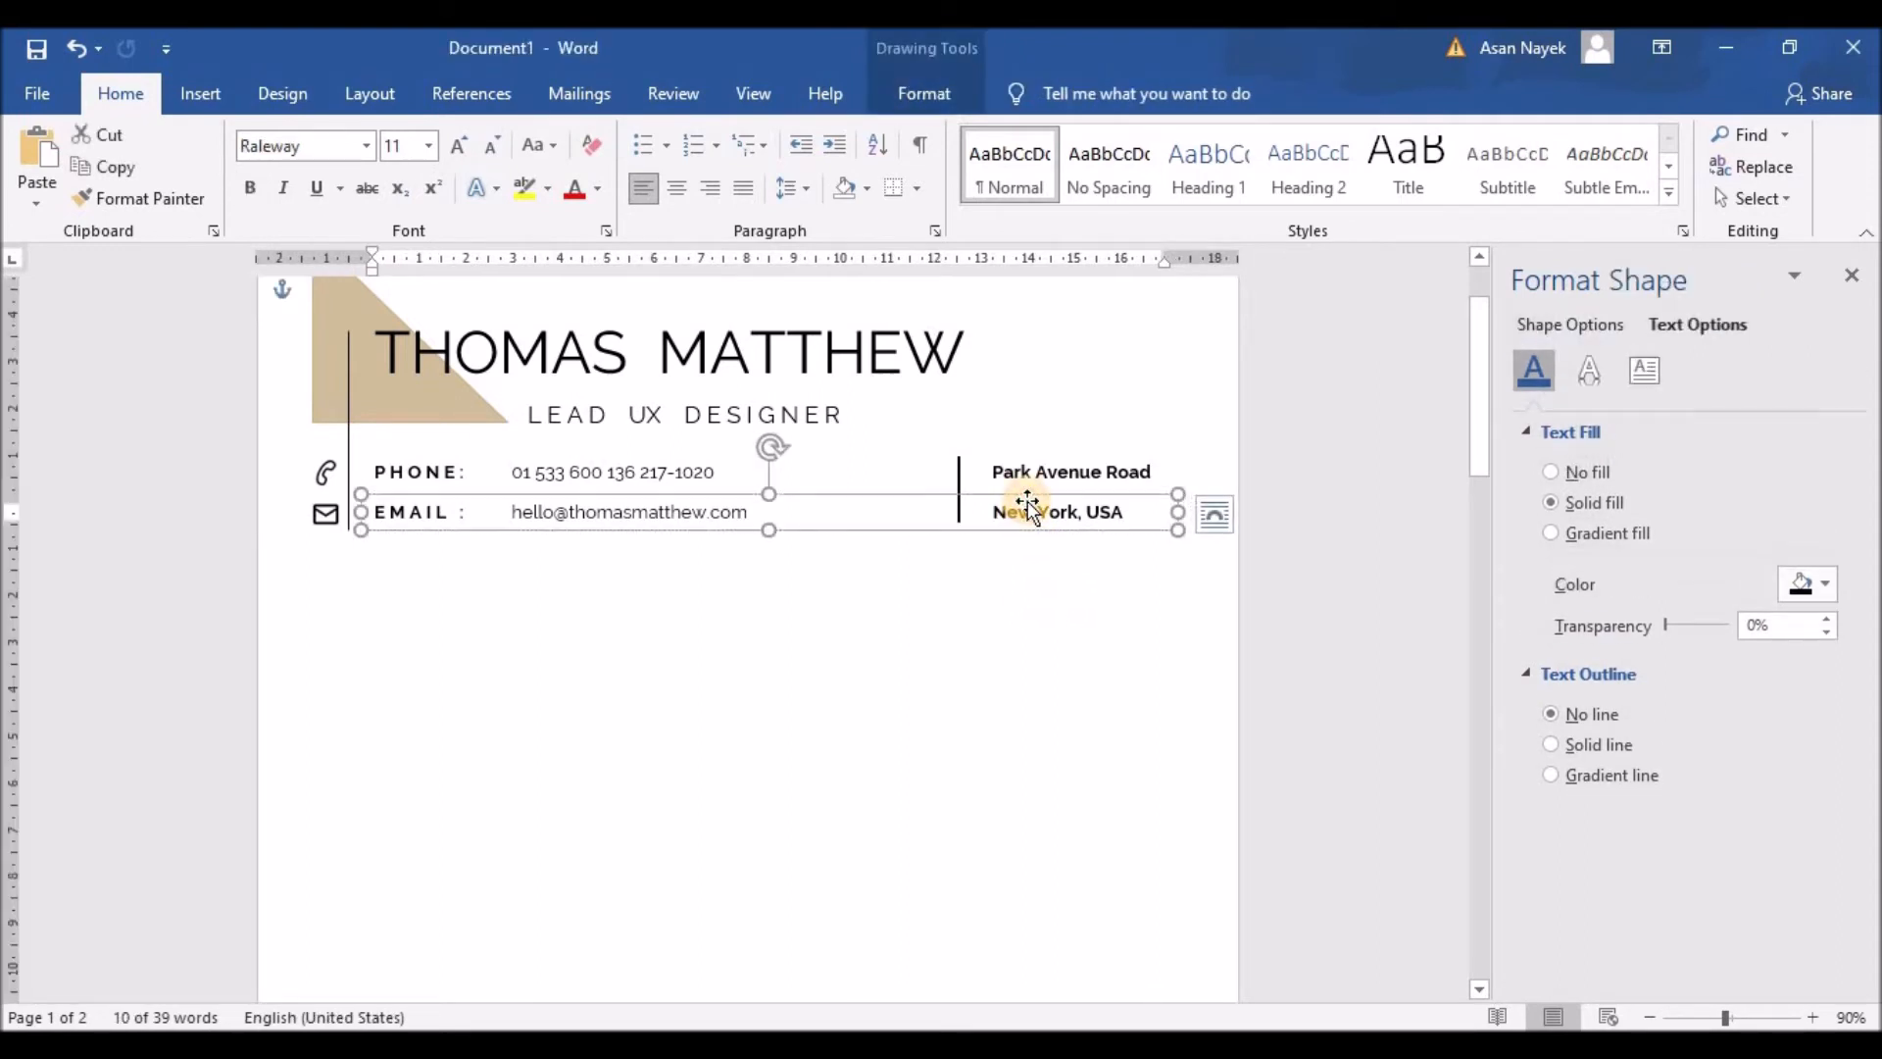
{"action": "left_click", "coordinate": [1025, 463]}
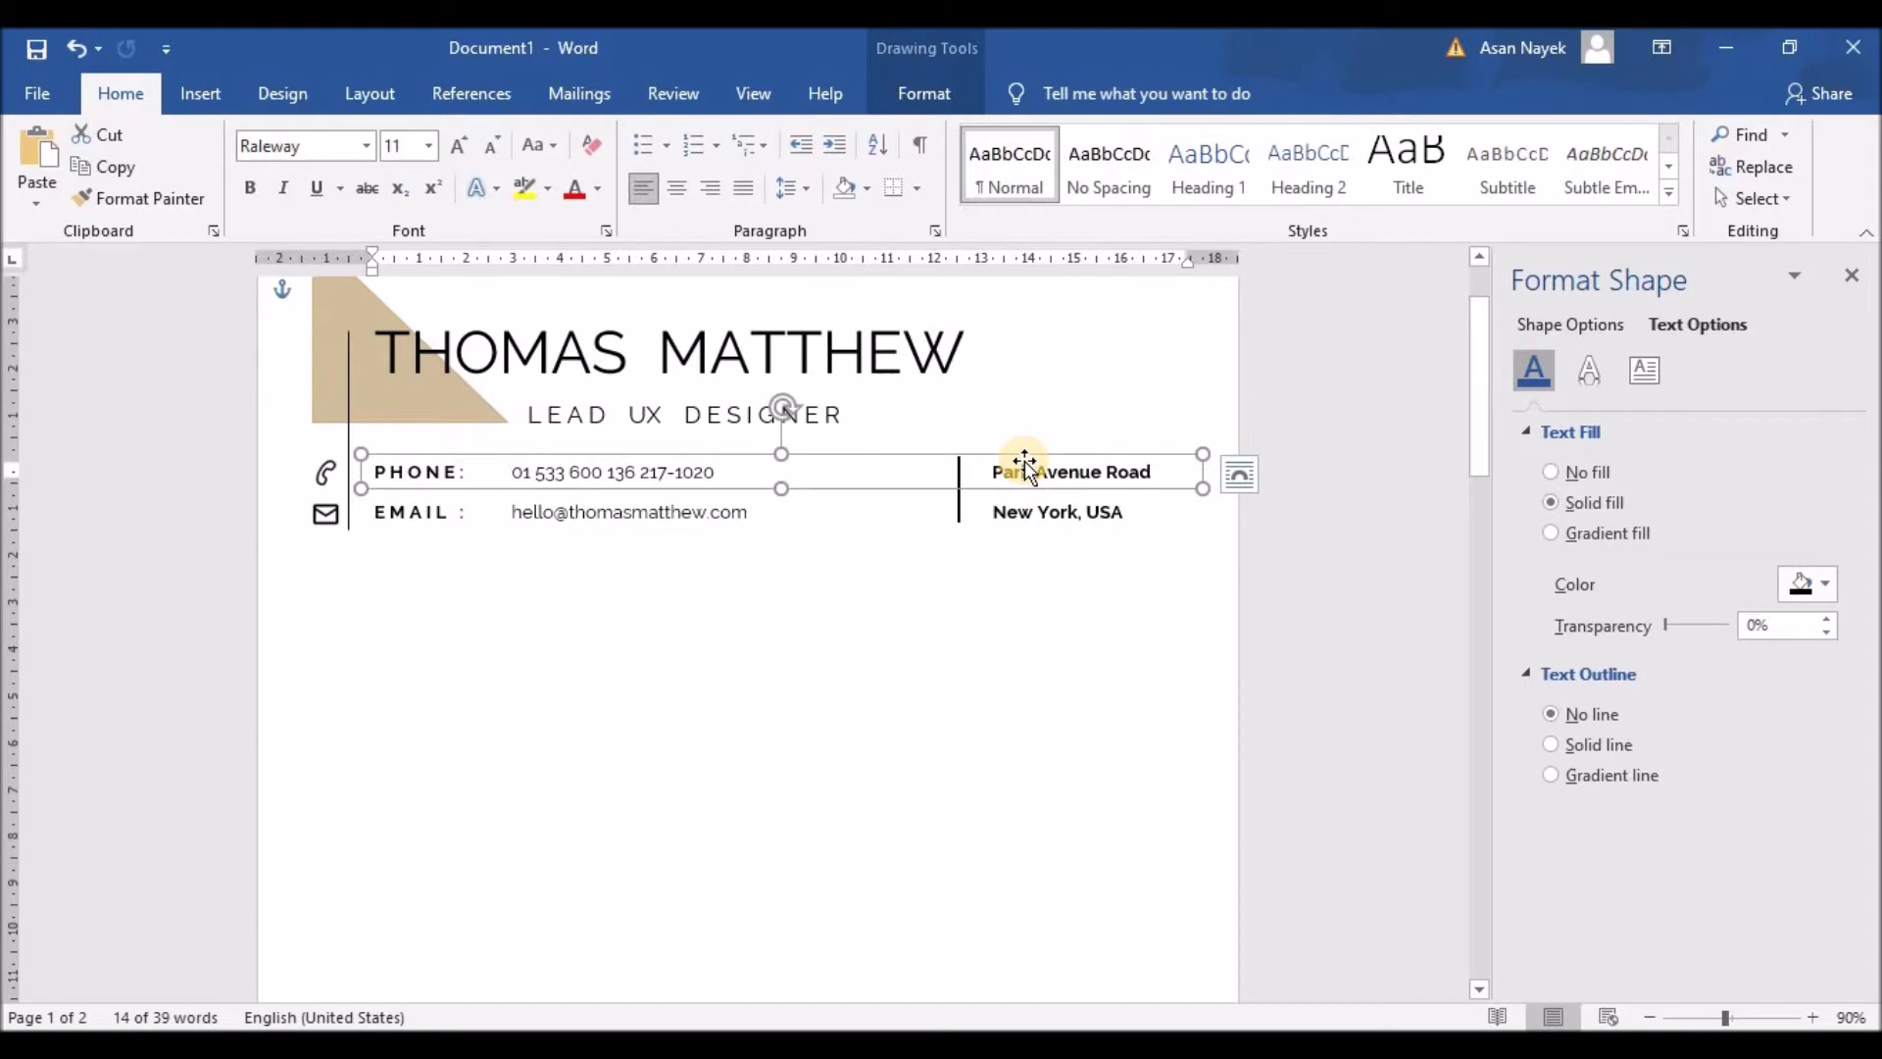
{"action": "left_click", "coordinate": [1024, 506]}
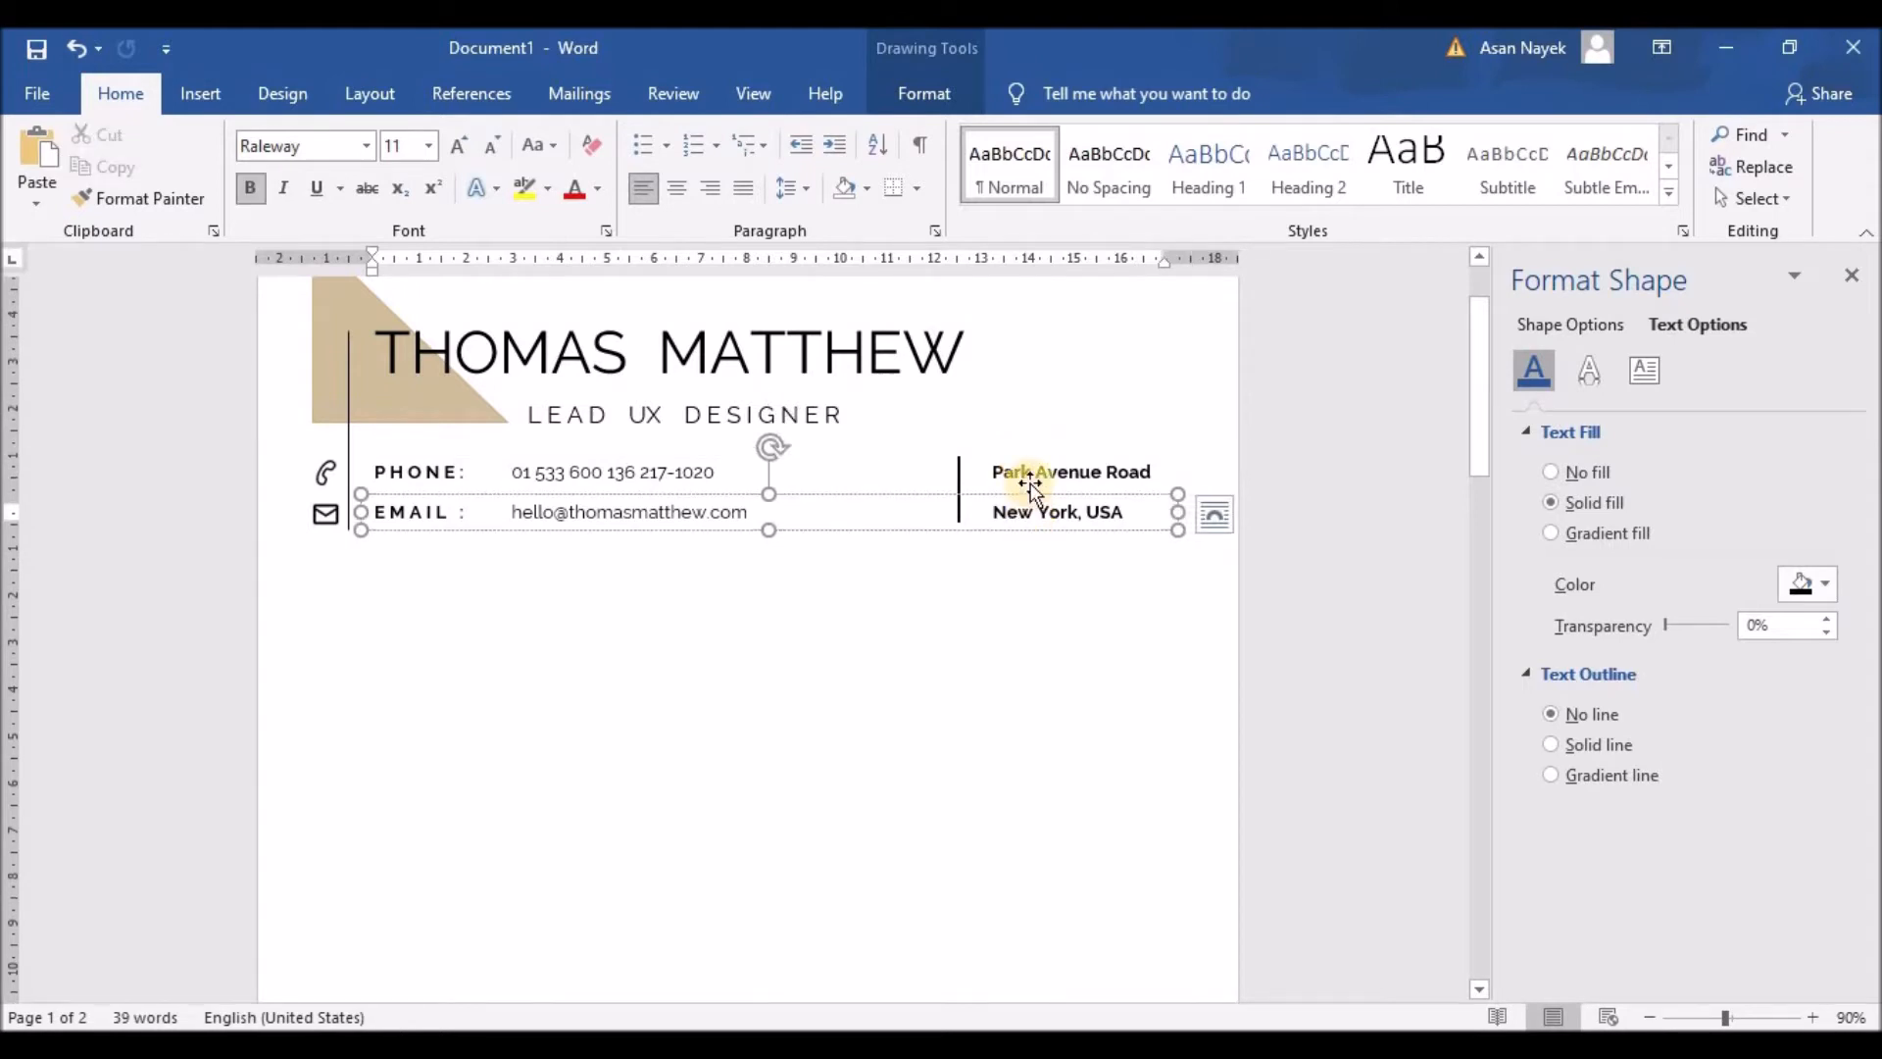
{"action": "left_click", "coordinate": [1029, 478]}
{"action": "left_click", "coordinate": [820, 680]}
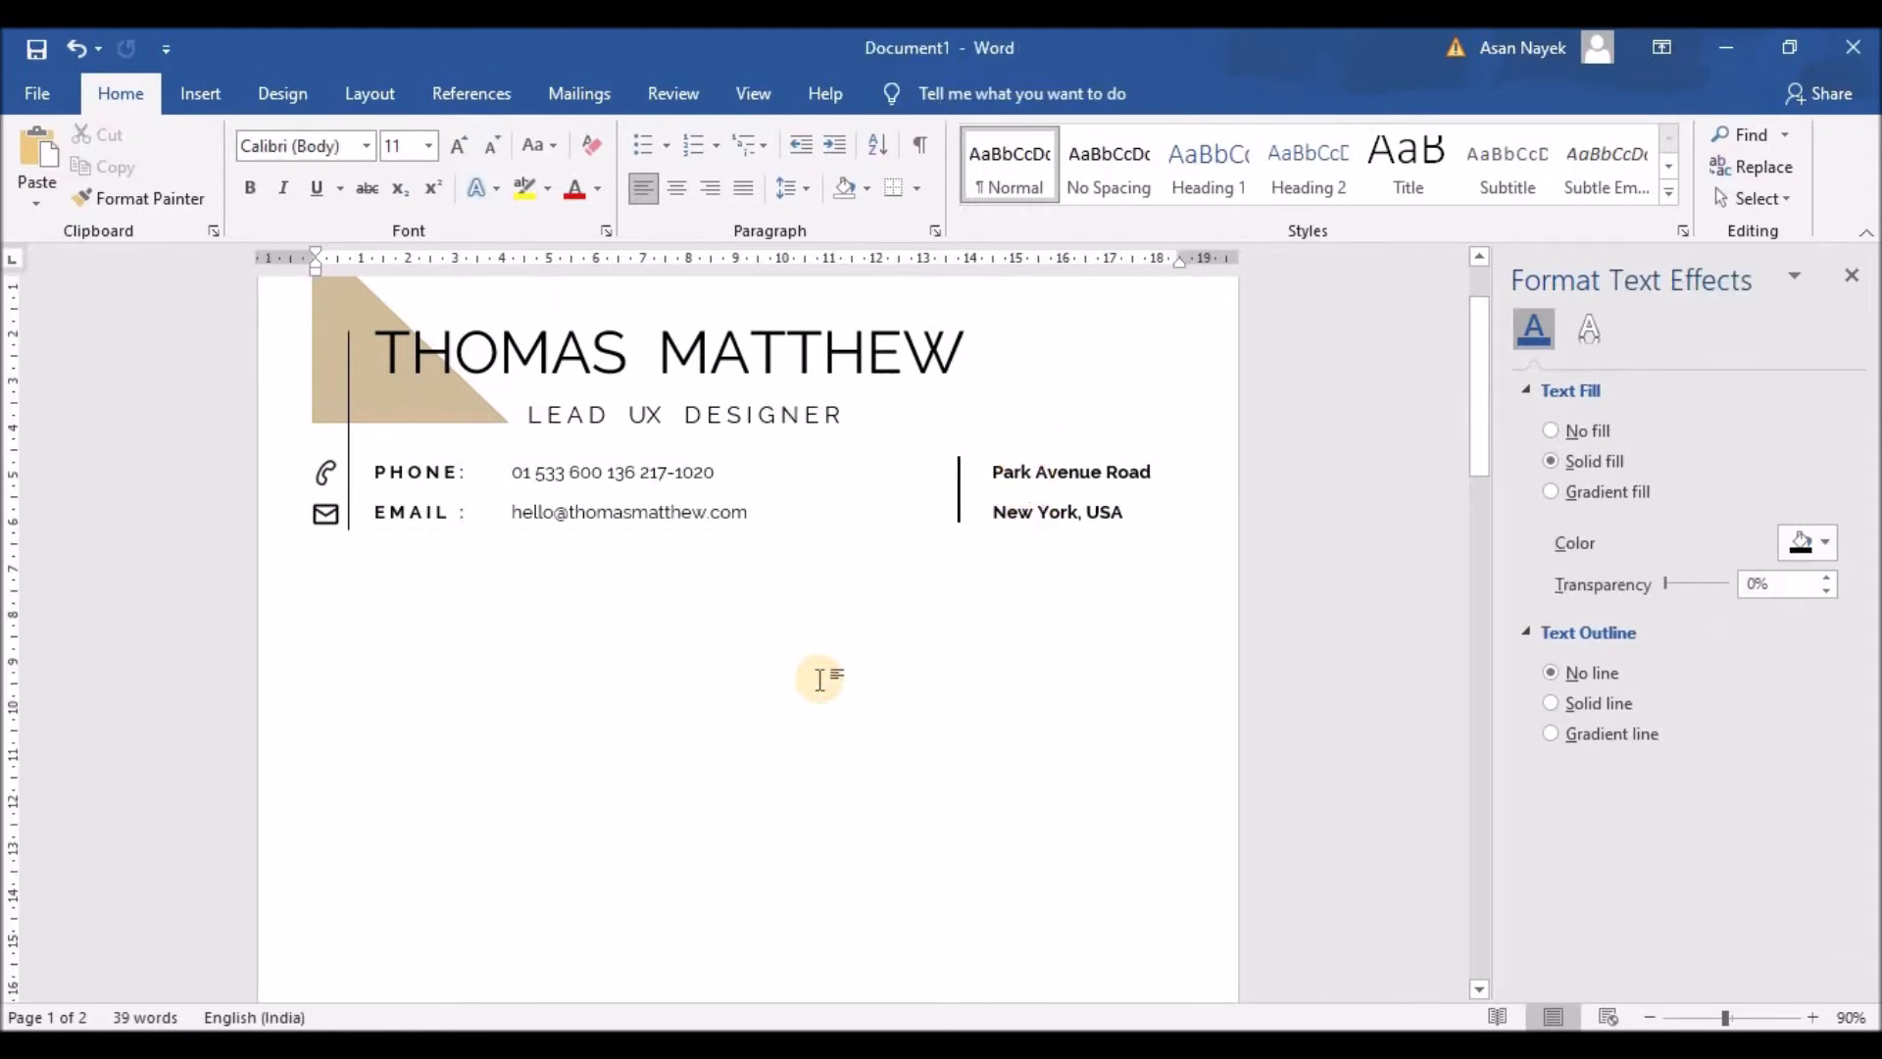
{"action": "left_click", "coordinate": [672, 512]}
{"action": "right_click", "coordinate": [671, 490]}
{"action": "left_click", "coordinate": [730, 523]}
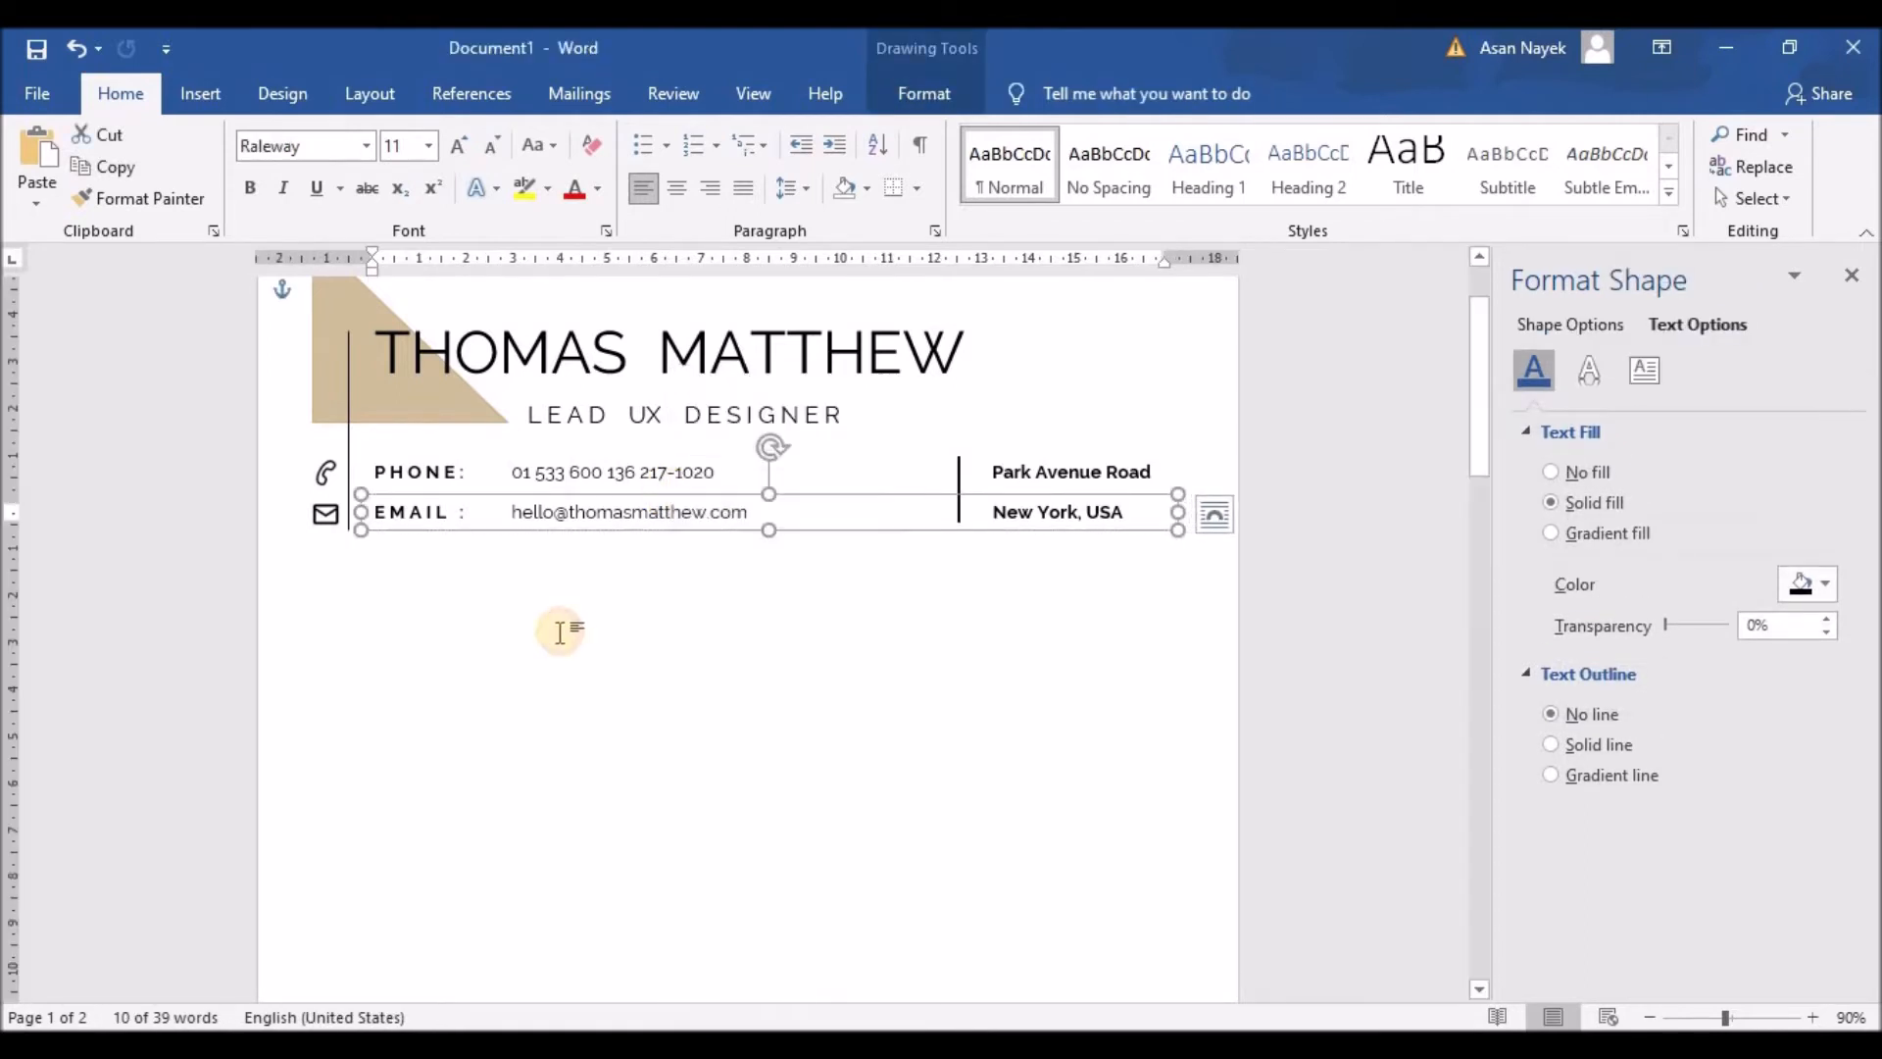
{"action": "right_click", "coordinate": [559, 631]}
Step: Paste the contact box copy below the header, stretch it tall and delete its text
{"action": "left_click", "coordinate": [621, 749]}
{"action": "left_click_drag", "start_coordinate": [588, 314], "coordinate": [637, 623]}
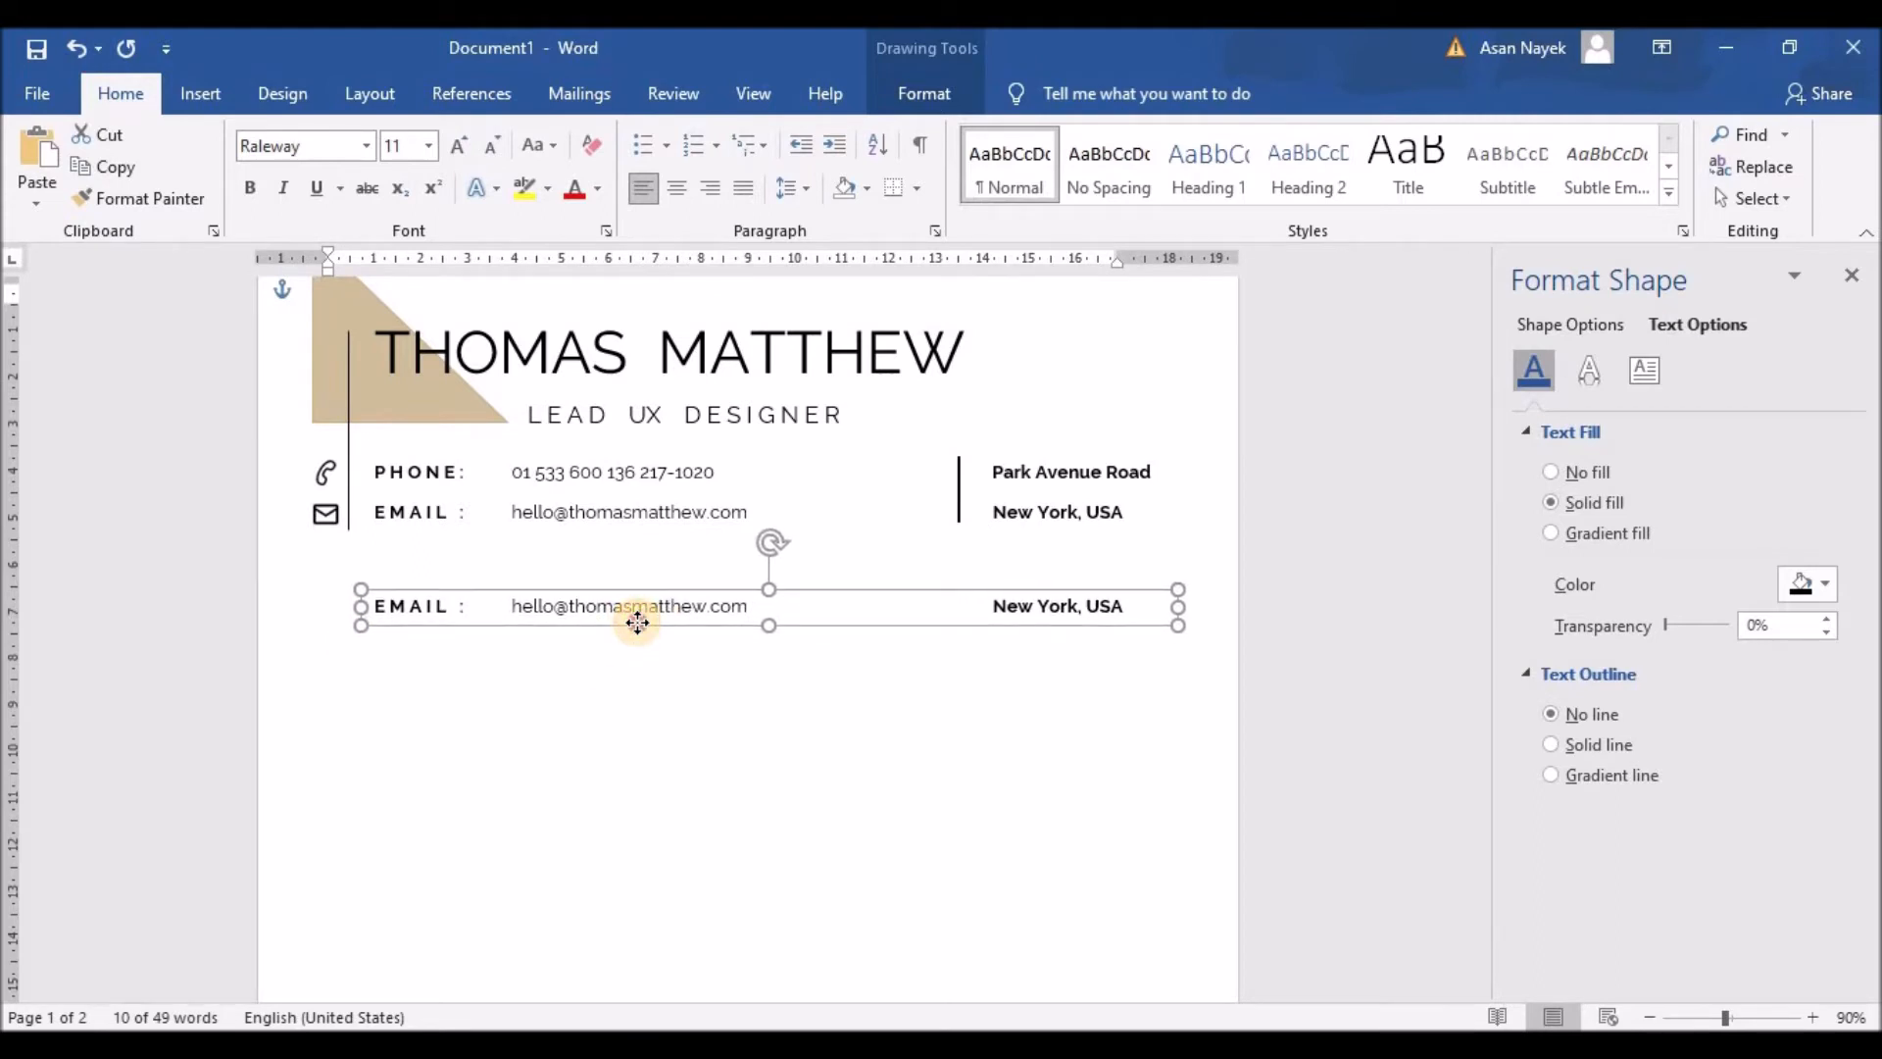
{"action": "scroll", "coordinate": [925, 761], "scroll_direction": "down", "scroll_amount": 3}
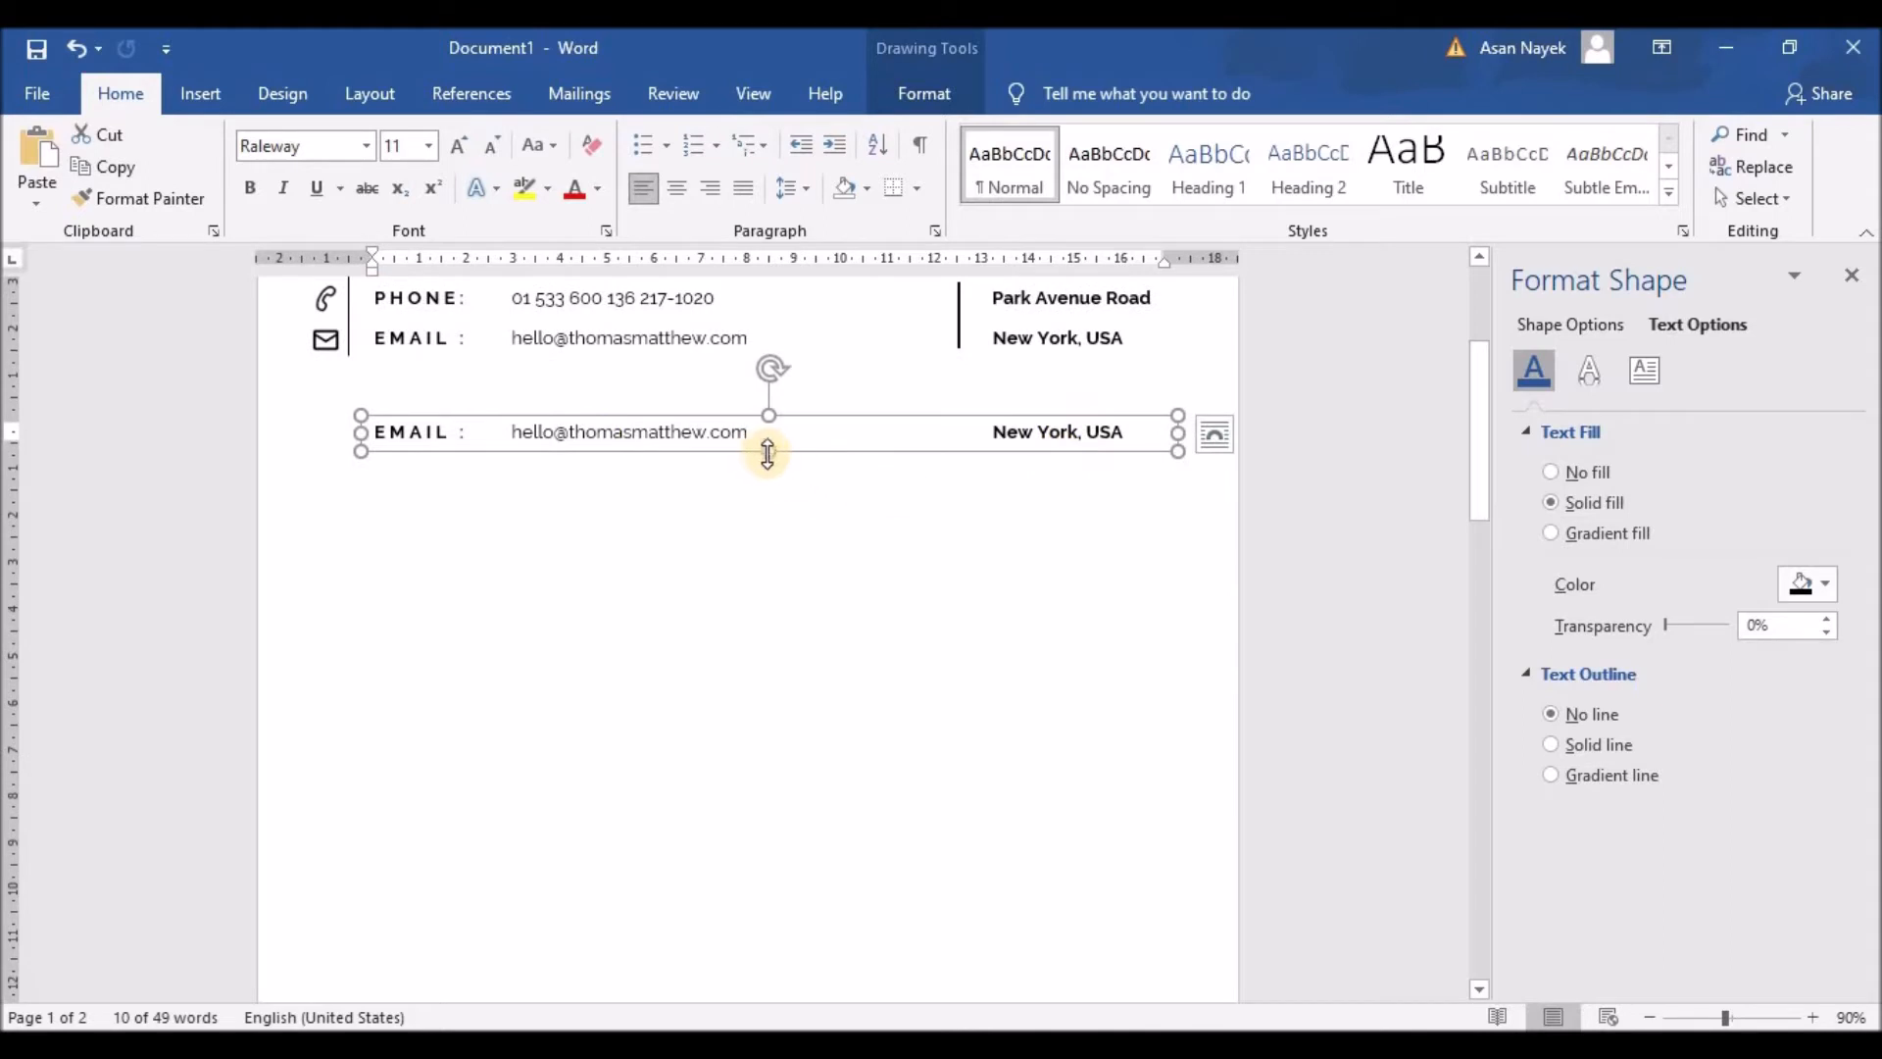
{"action": "left_click_drag", "start_coordinate": [772, 455], "coordinate": [802, 912]}
{"action": "left_click_drag", "start_coordinate": [1179, 662], "coordinate": [1143, 665]}
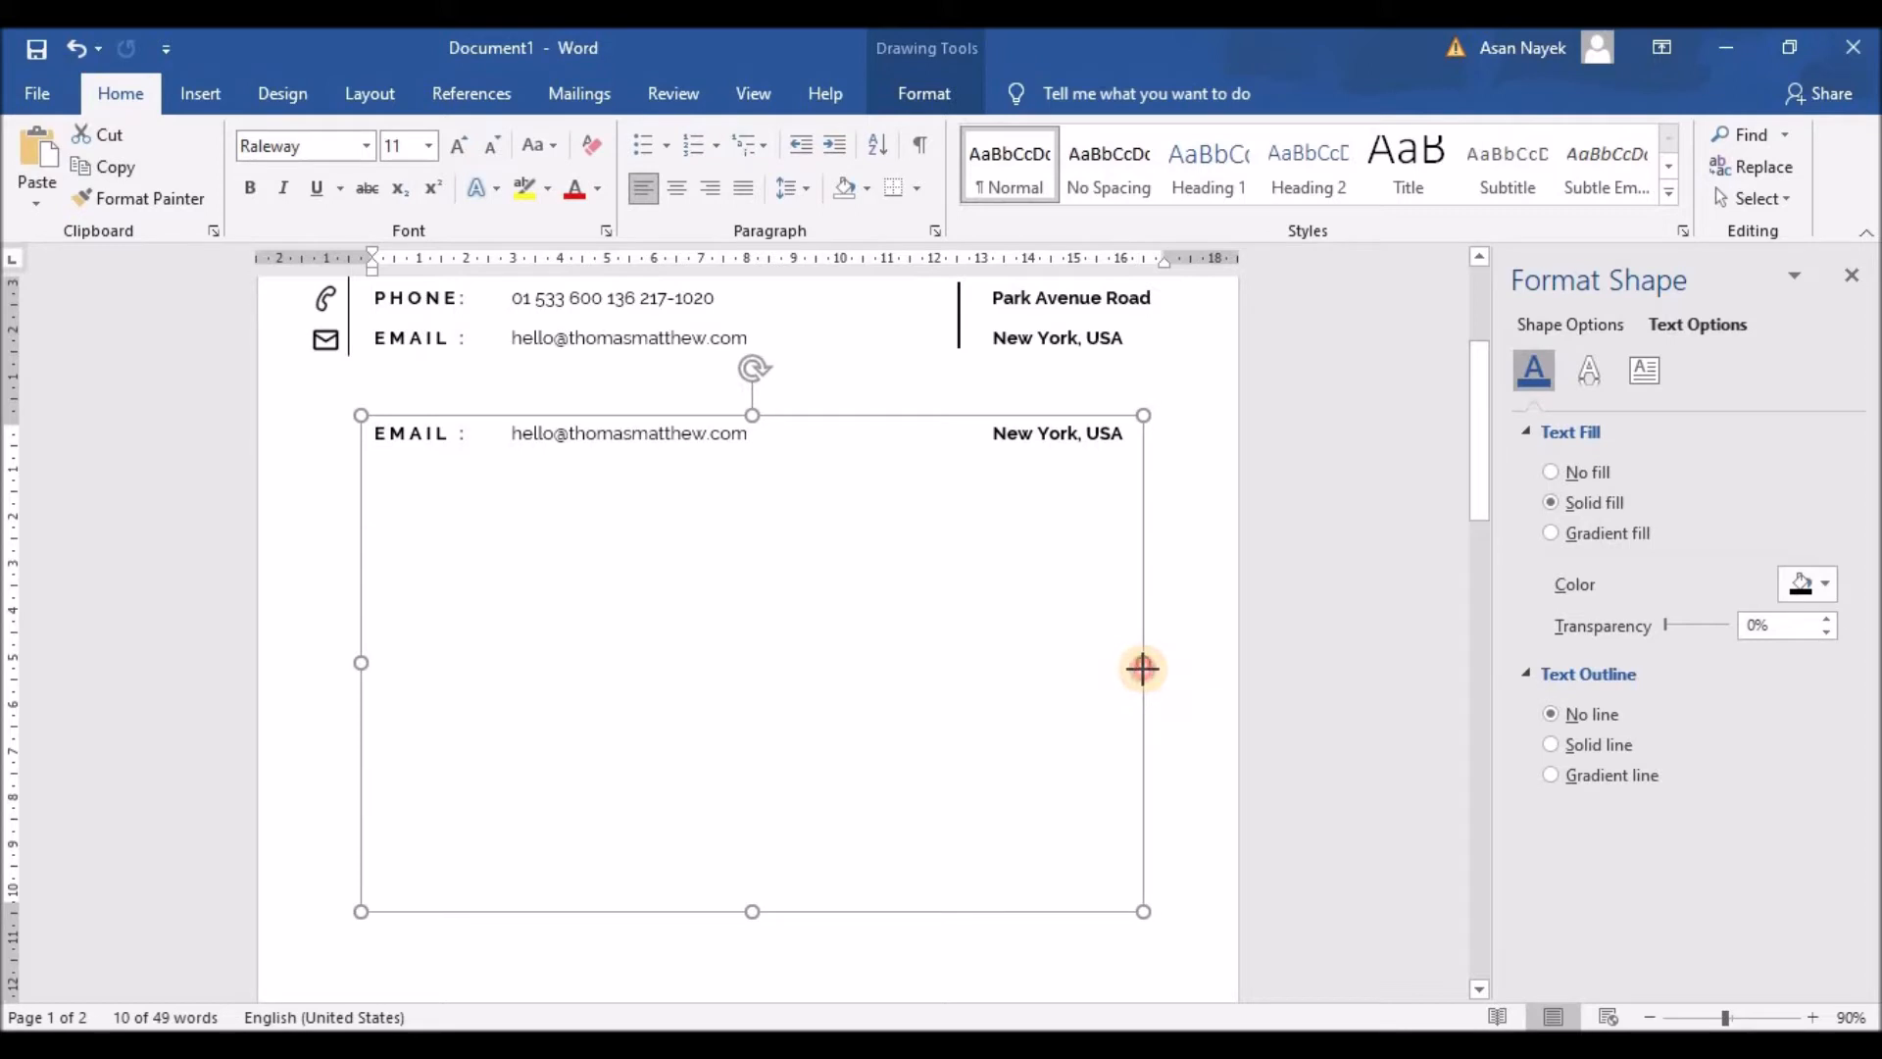
{"action": "scroll", "coordinate": [799, 902], "scroll_direction": "down", "scroll_amount": 3}
{"action": "left_click_drag", "start_coordinate": [759, 737], "coordinate": [755, 853]}
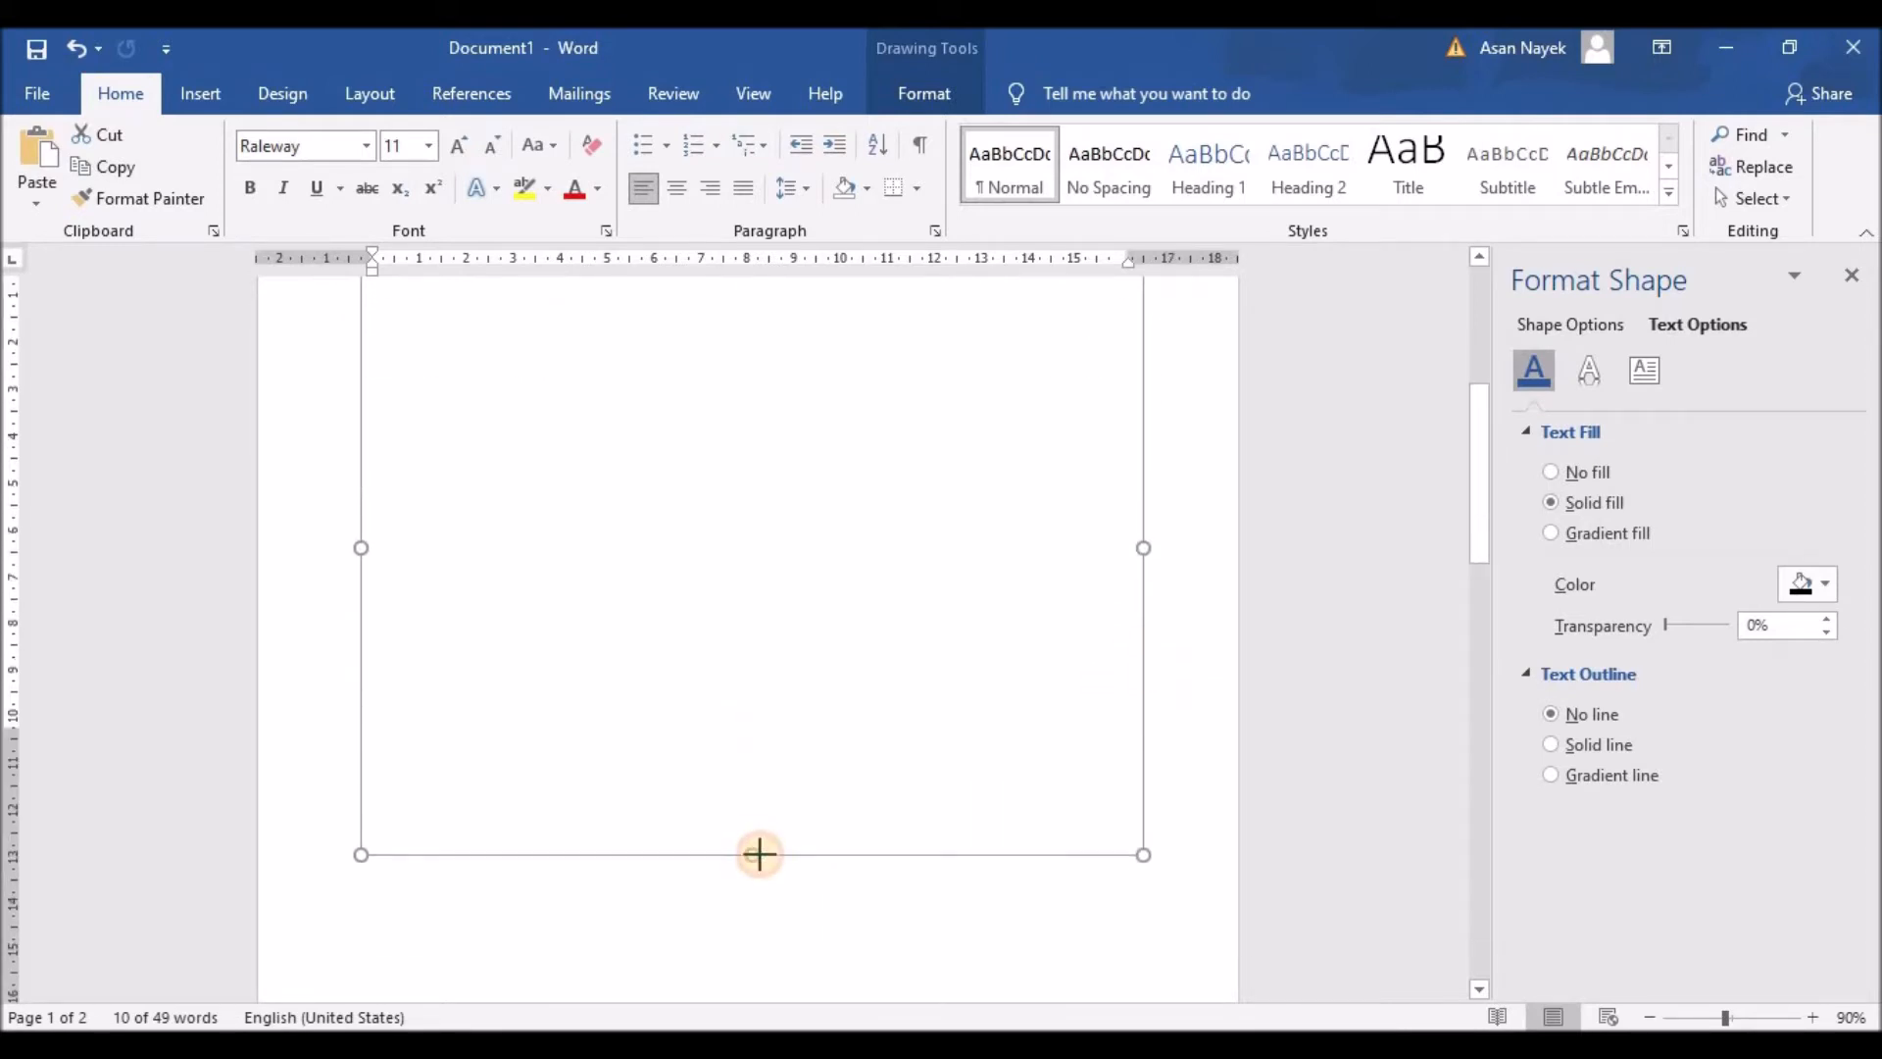
{"action": "scroll", "coordinate": [750, 843], "scroll_direction": "up", "scroll_amount": 5}
{"action": "left_click_drag", "start_coordinate": [619, 597], "coordinate": [366, 579]}
{"action": "key", "text": "BackSpace"}
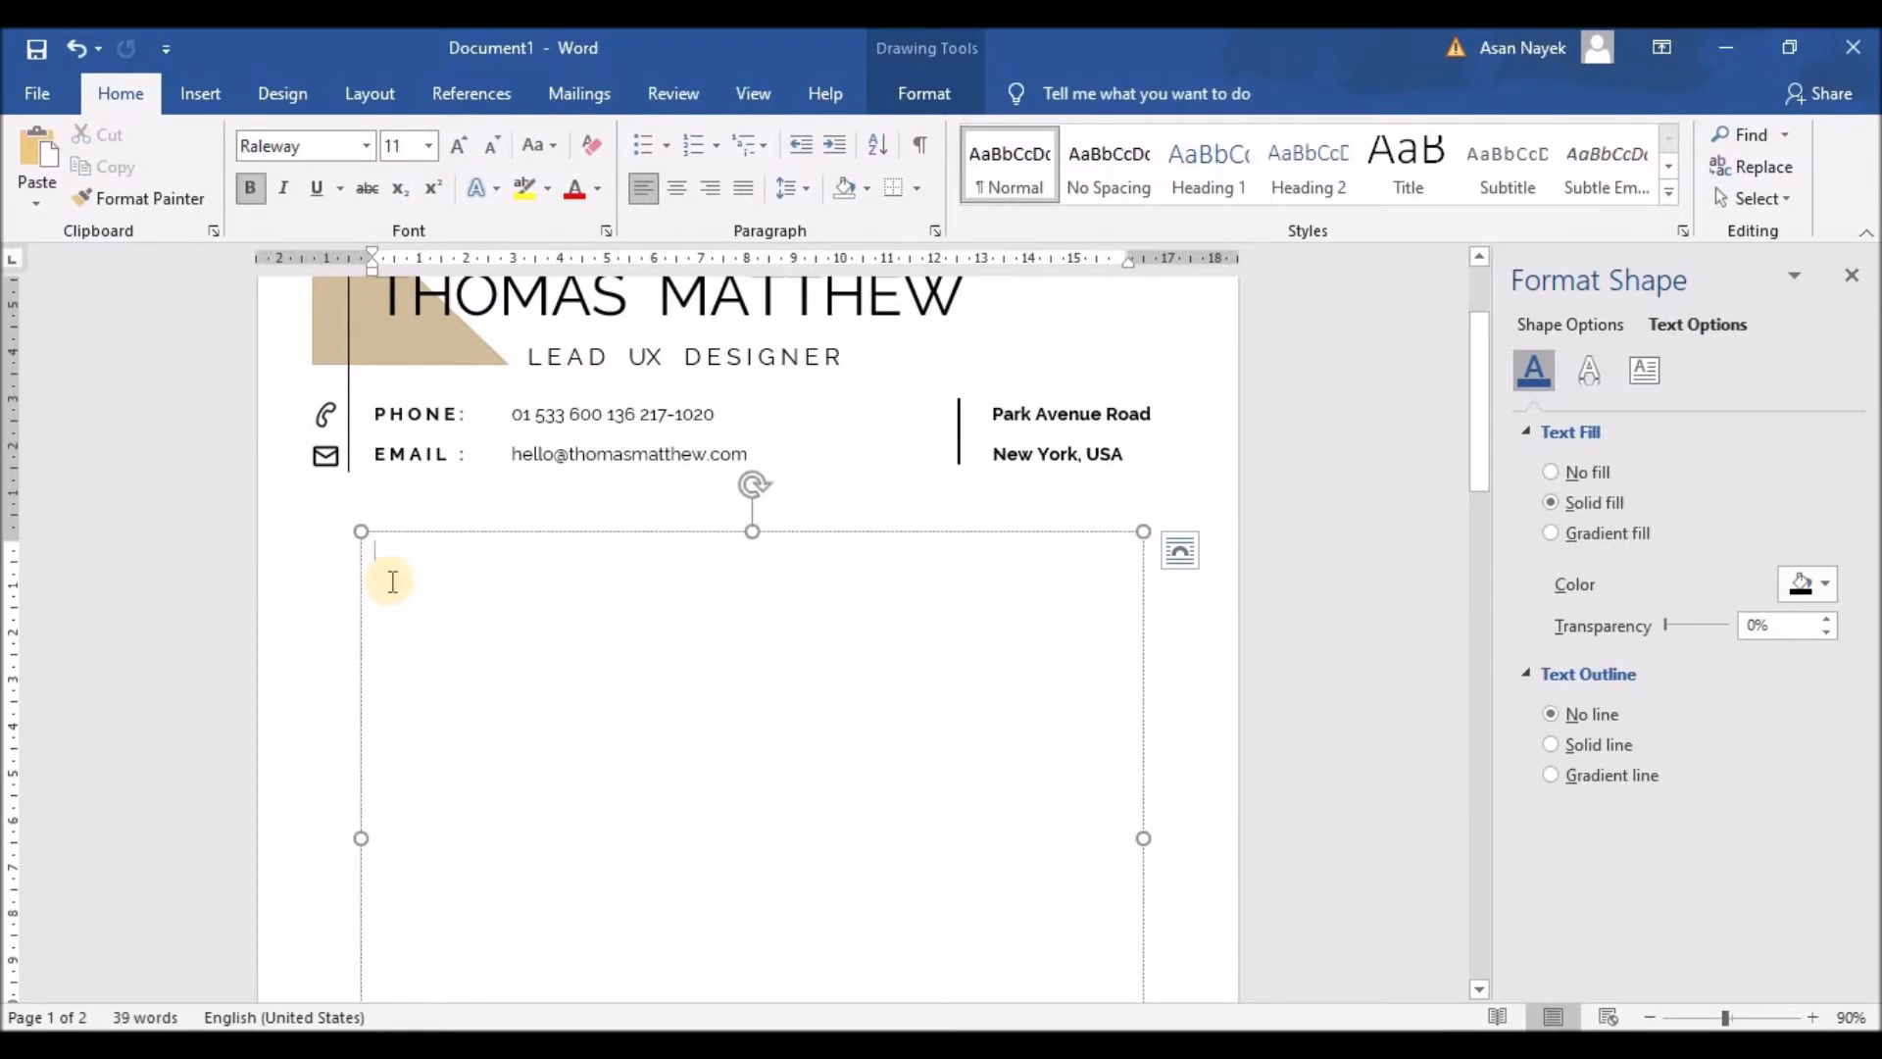
Step: Type the recipient name, CEO & FOUNDER title and address, removing space after each paragraph
{"action": "type", "text": "TO:"}
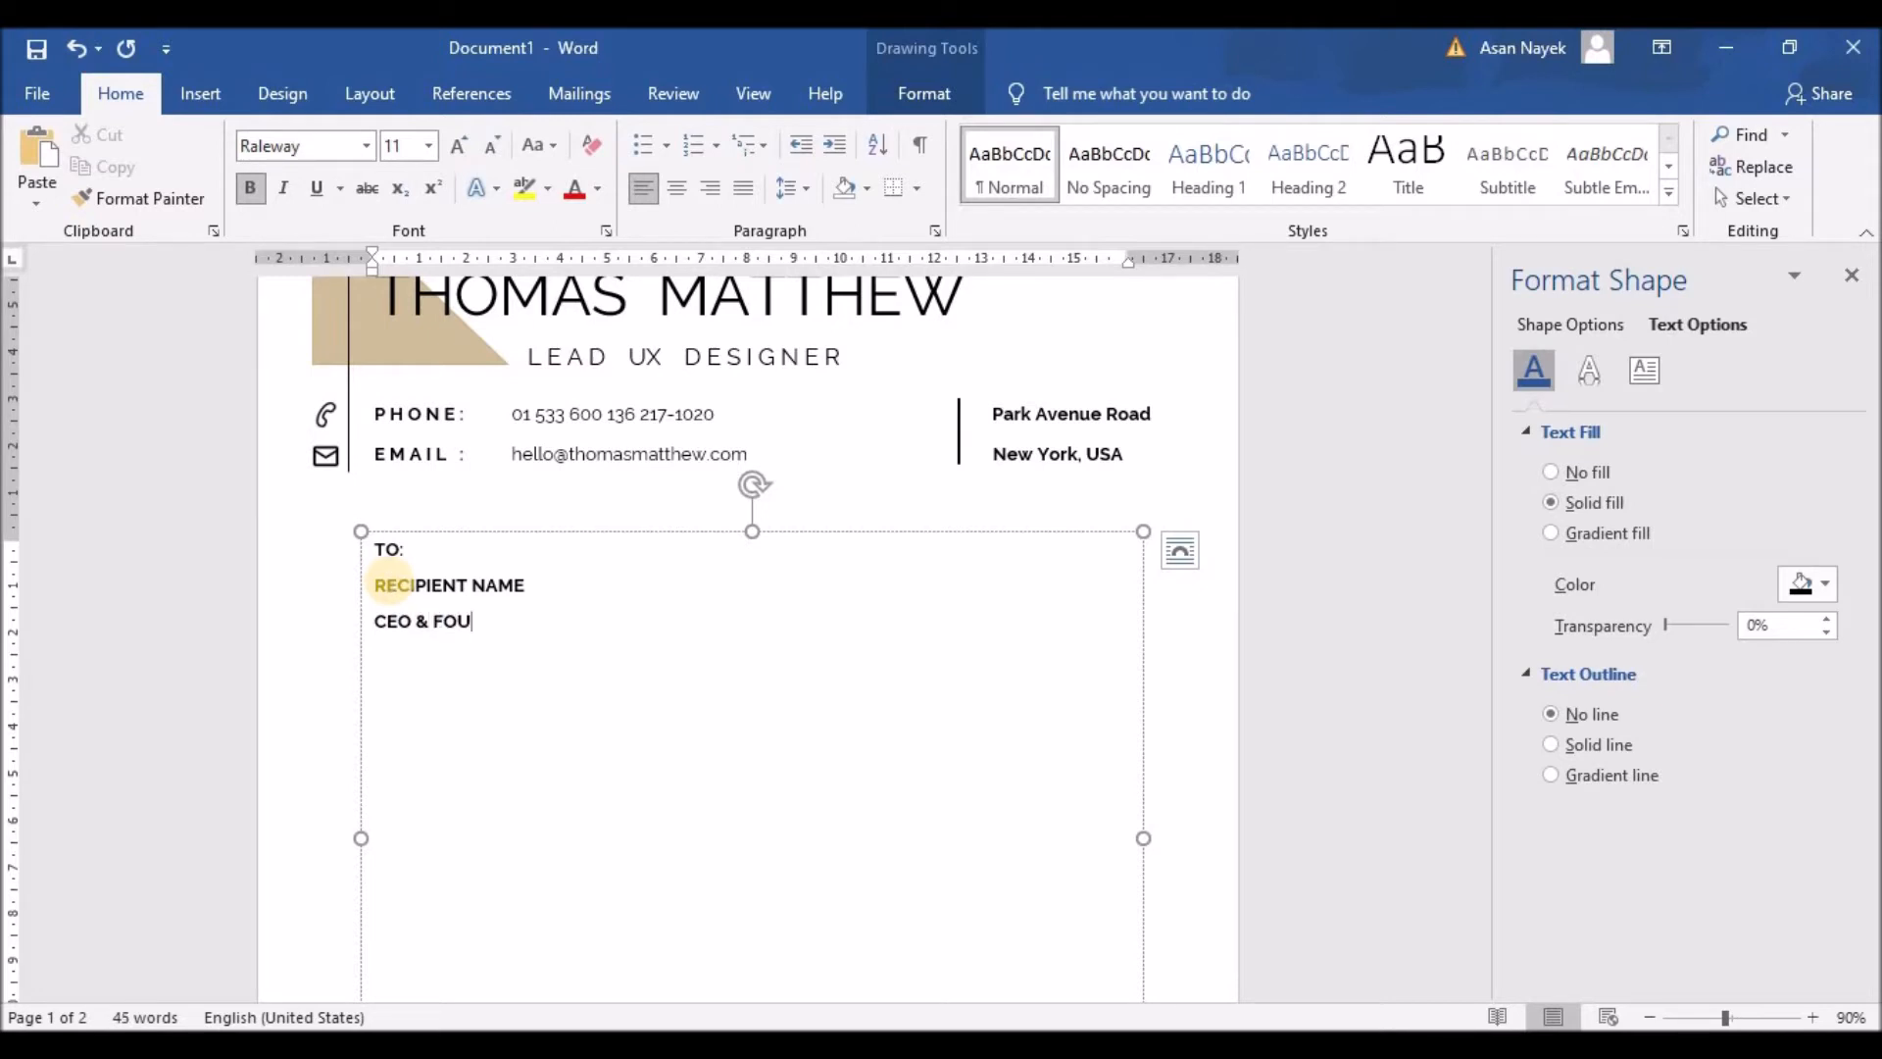
{"action": "key", "text": "Return"}
{"action": "type", "text": "Park Avenue Road"}
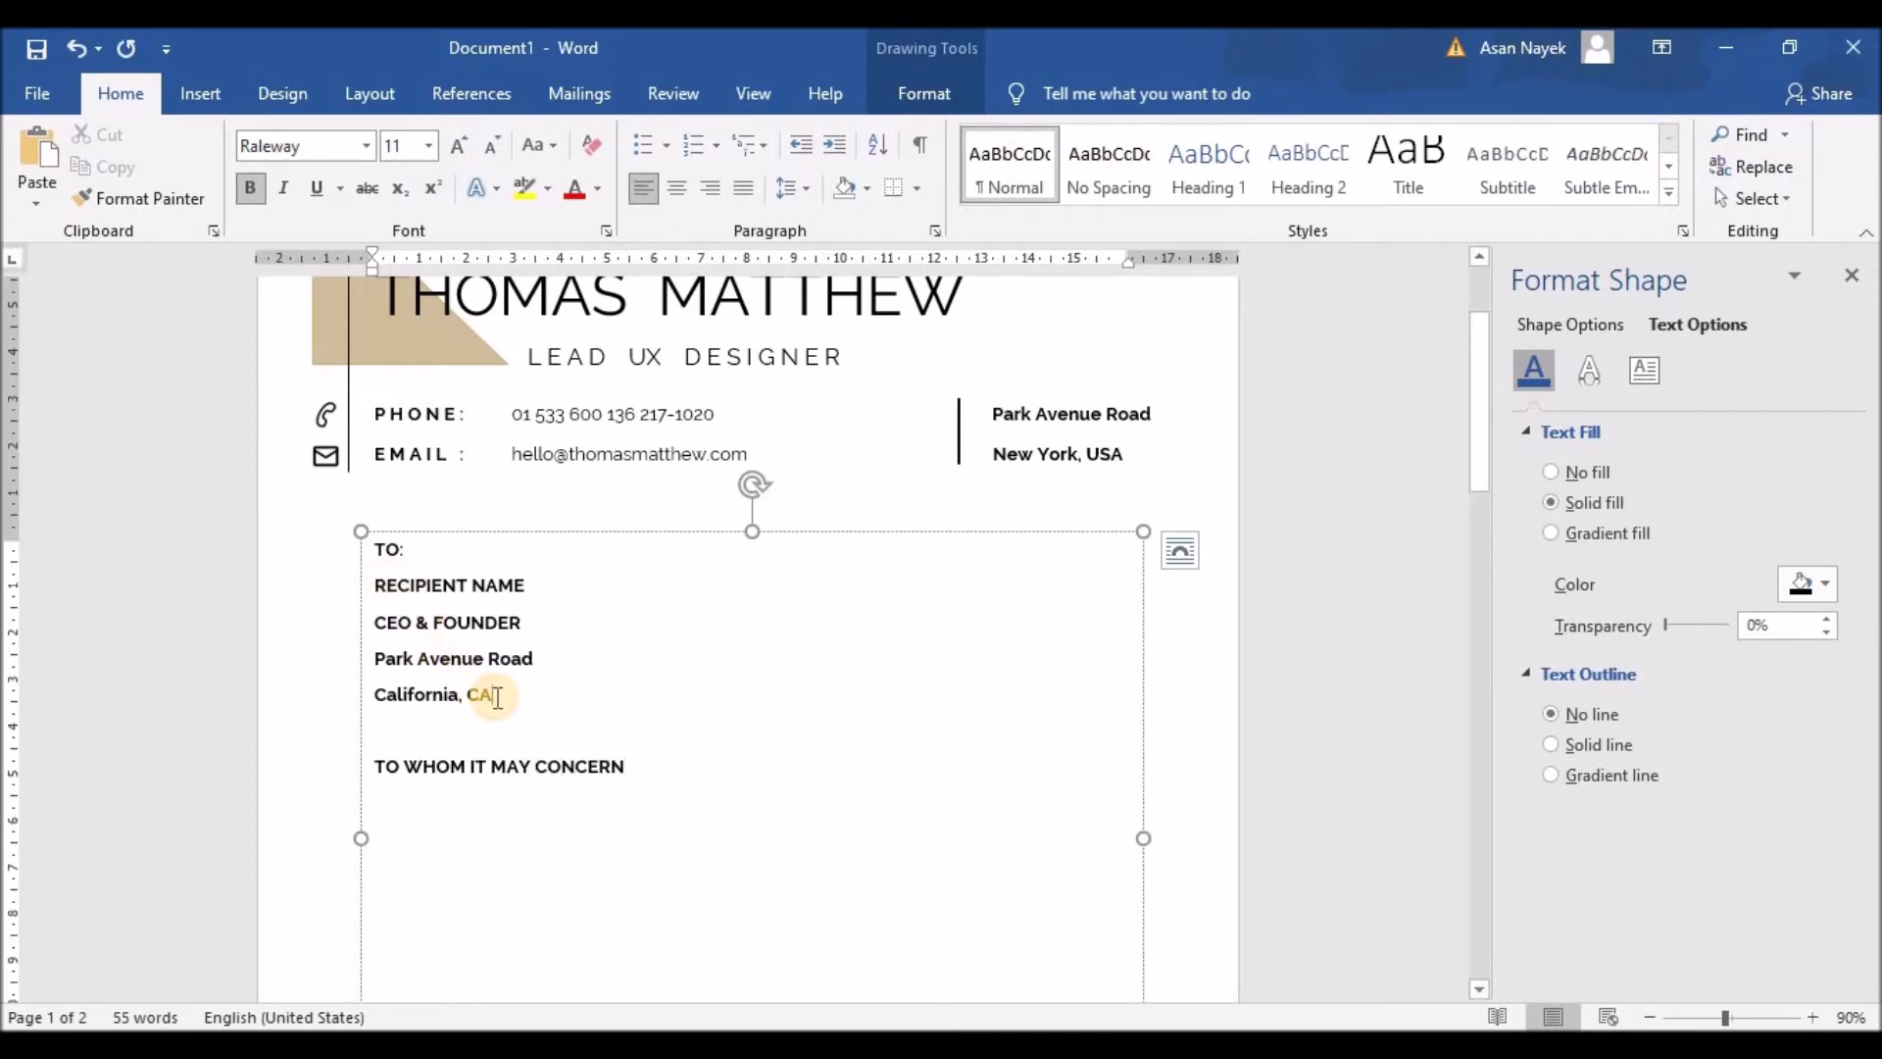
{"action": "left_click_drag", "start_coordinate": [534, 621], "coordinate": [354, 605]}
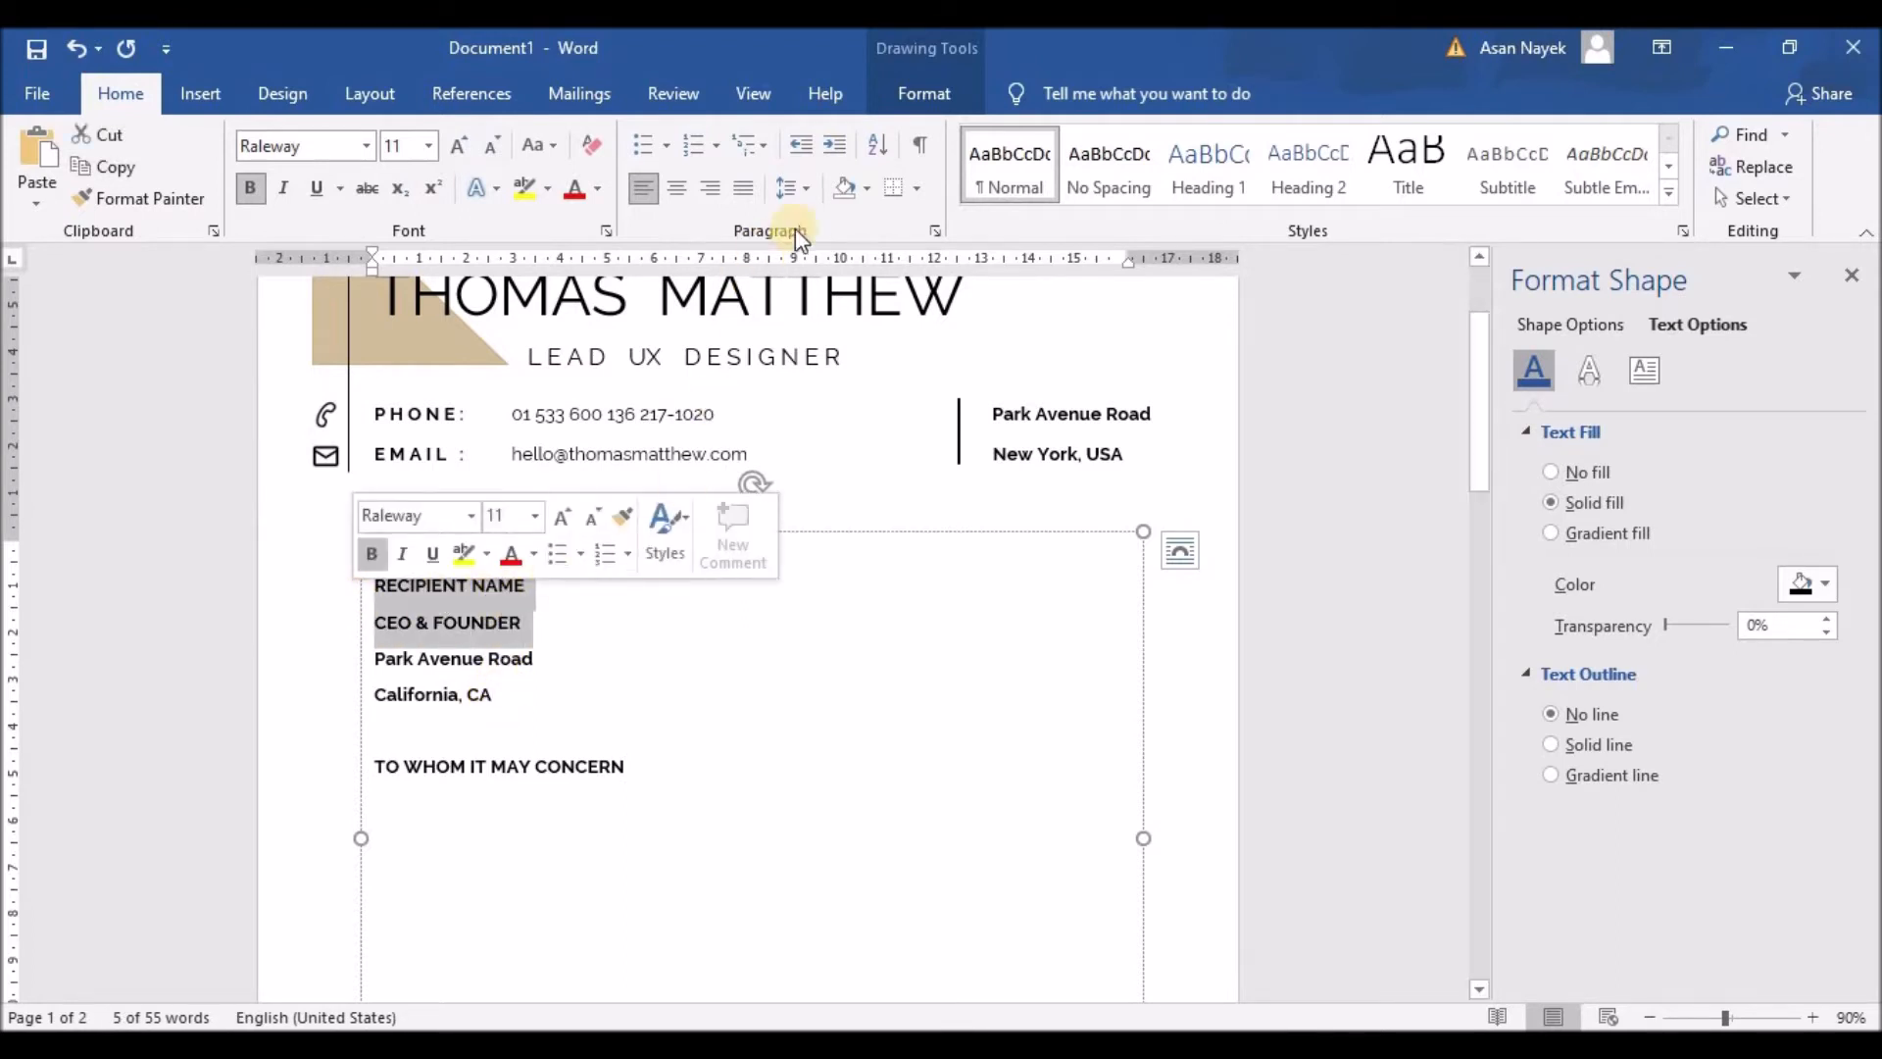
{"action": "left_click", "coordinate": [802, 189]}
{"action": "left_click", "coordinate": [849, 490]}
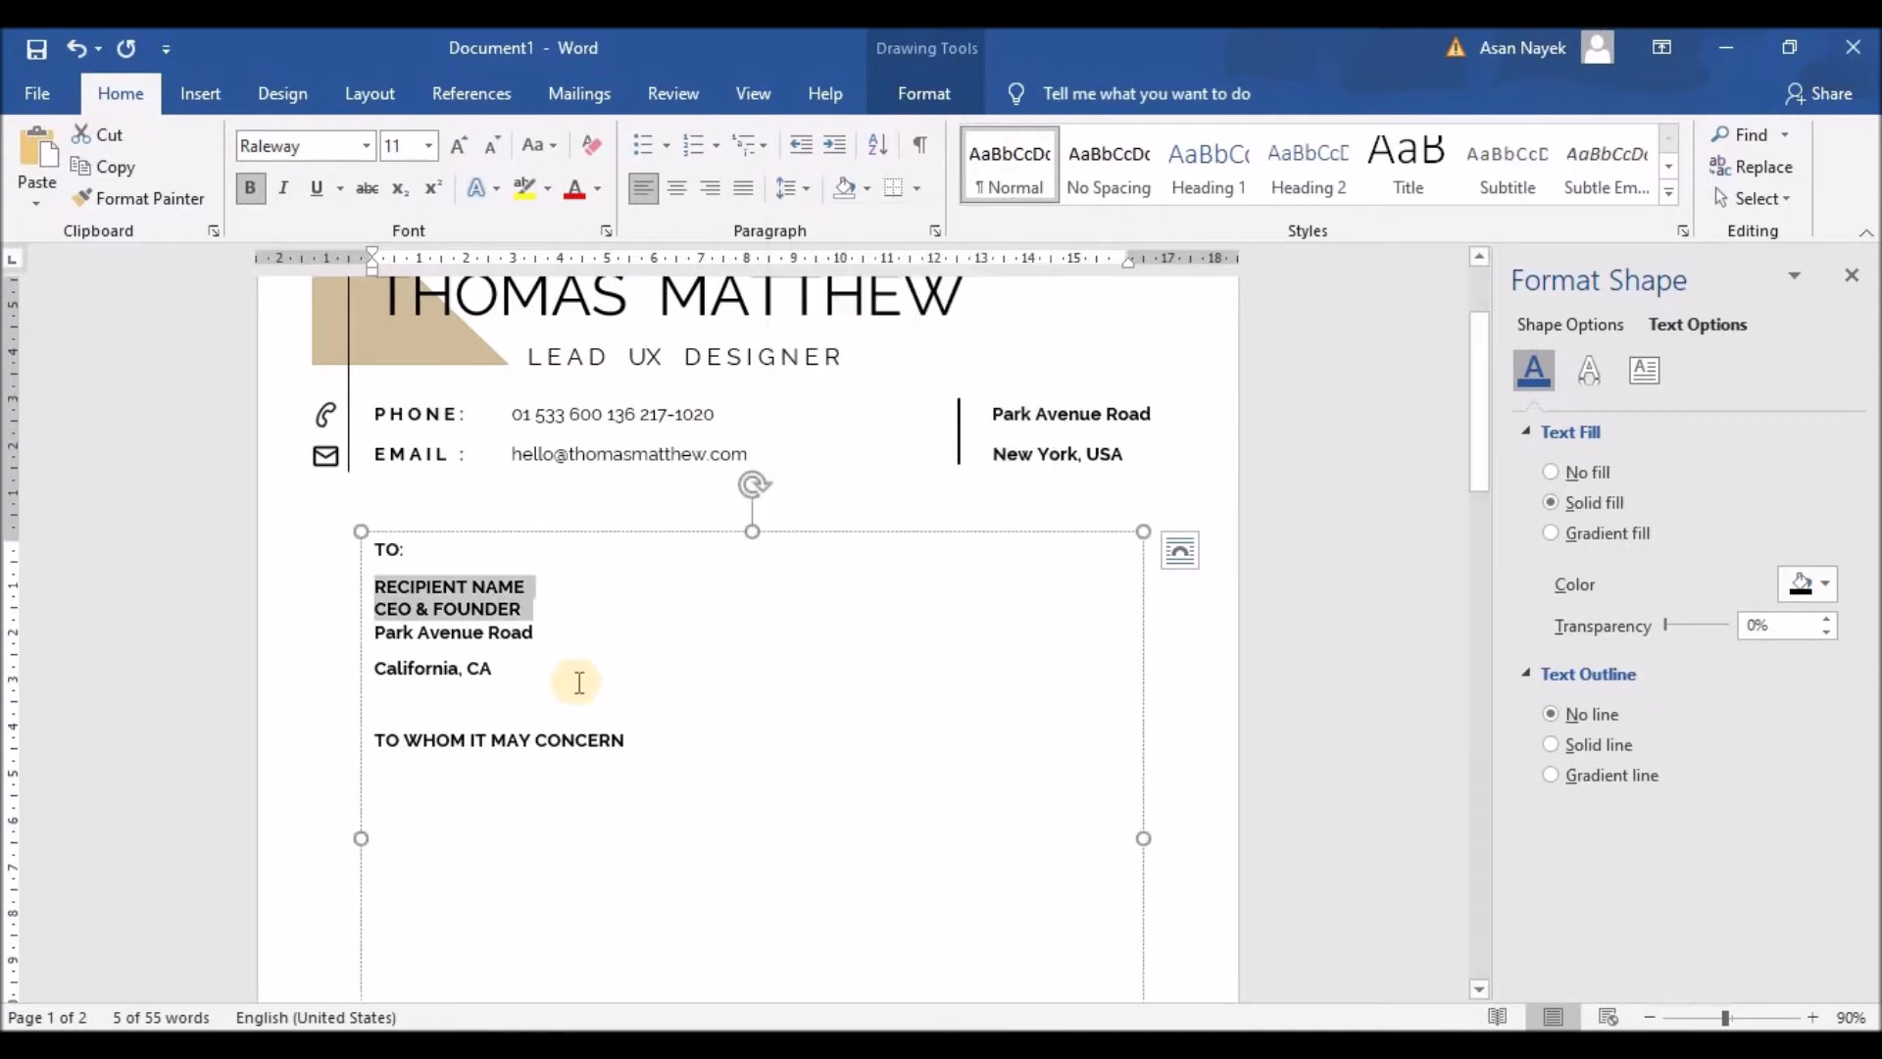
{"action": "left_click_drag", "start_coordinate": [483, 664], "coordinate": [362, 633]}
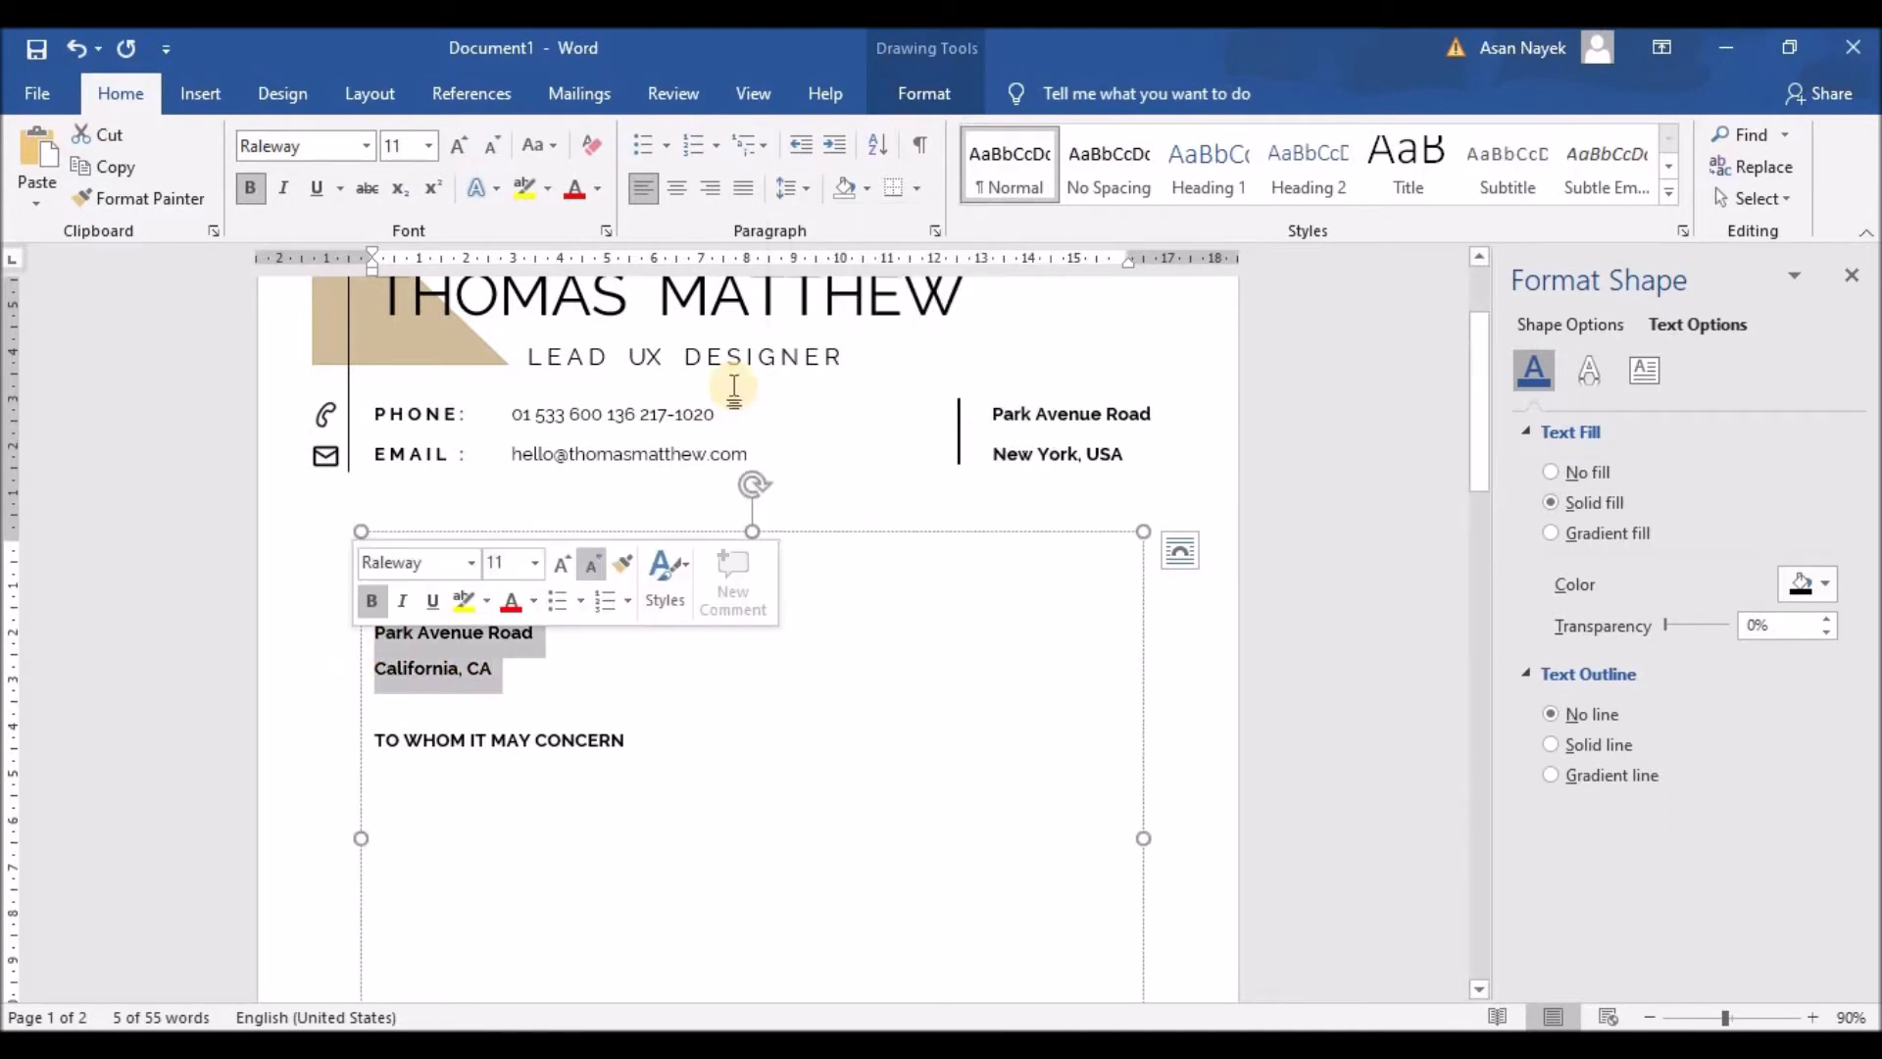
{"action": "left_click", "coordinate": [802, 189]}
{"action": "left_click", "coordinate": [849, 490]}
Step: Apply 1.0 line spacing to the address and unbold the title and address lines
{"action": "left_click_drag", "start_coordinate": [530, 637], "coordinate": [379, 624]}
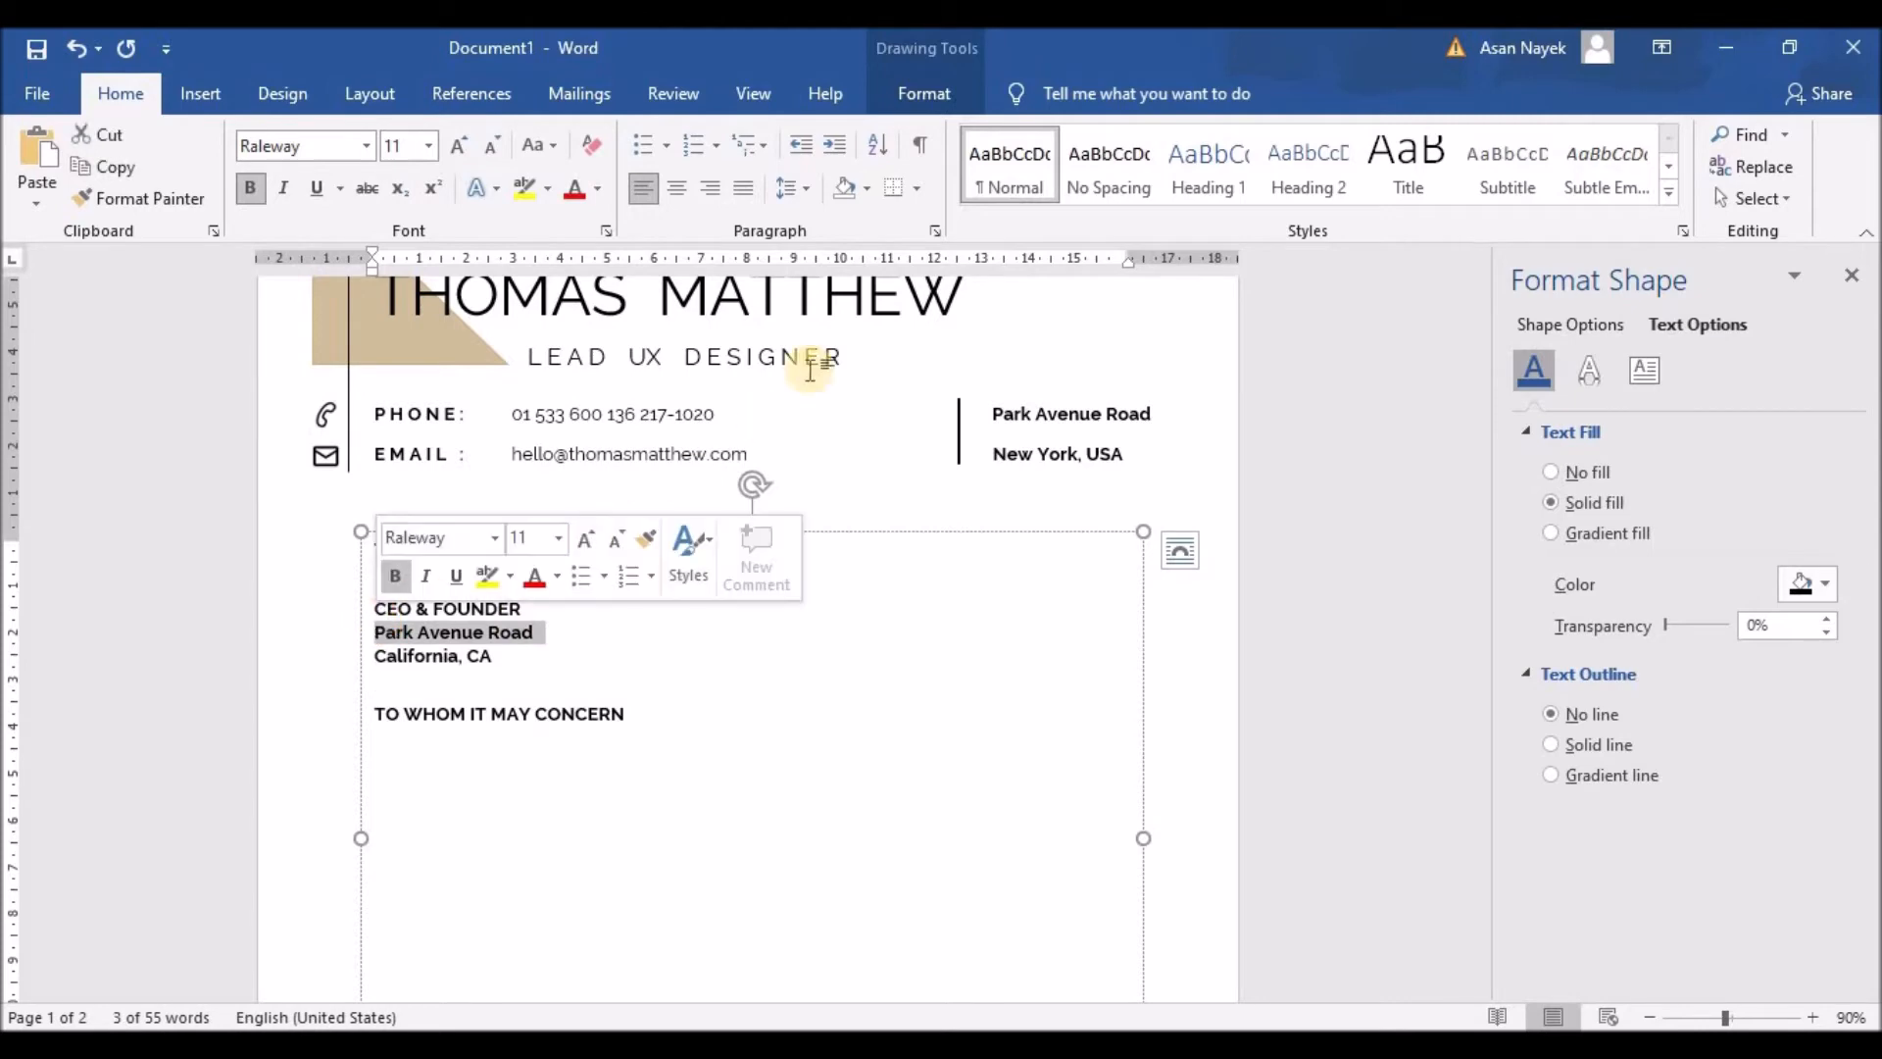
{"action": "left_click", "coordinate": [802, 189]}
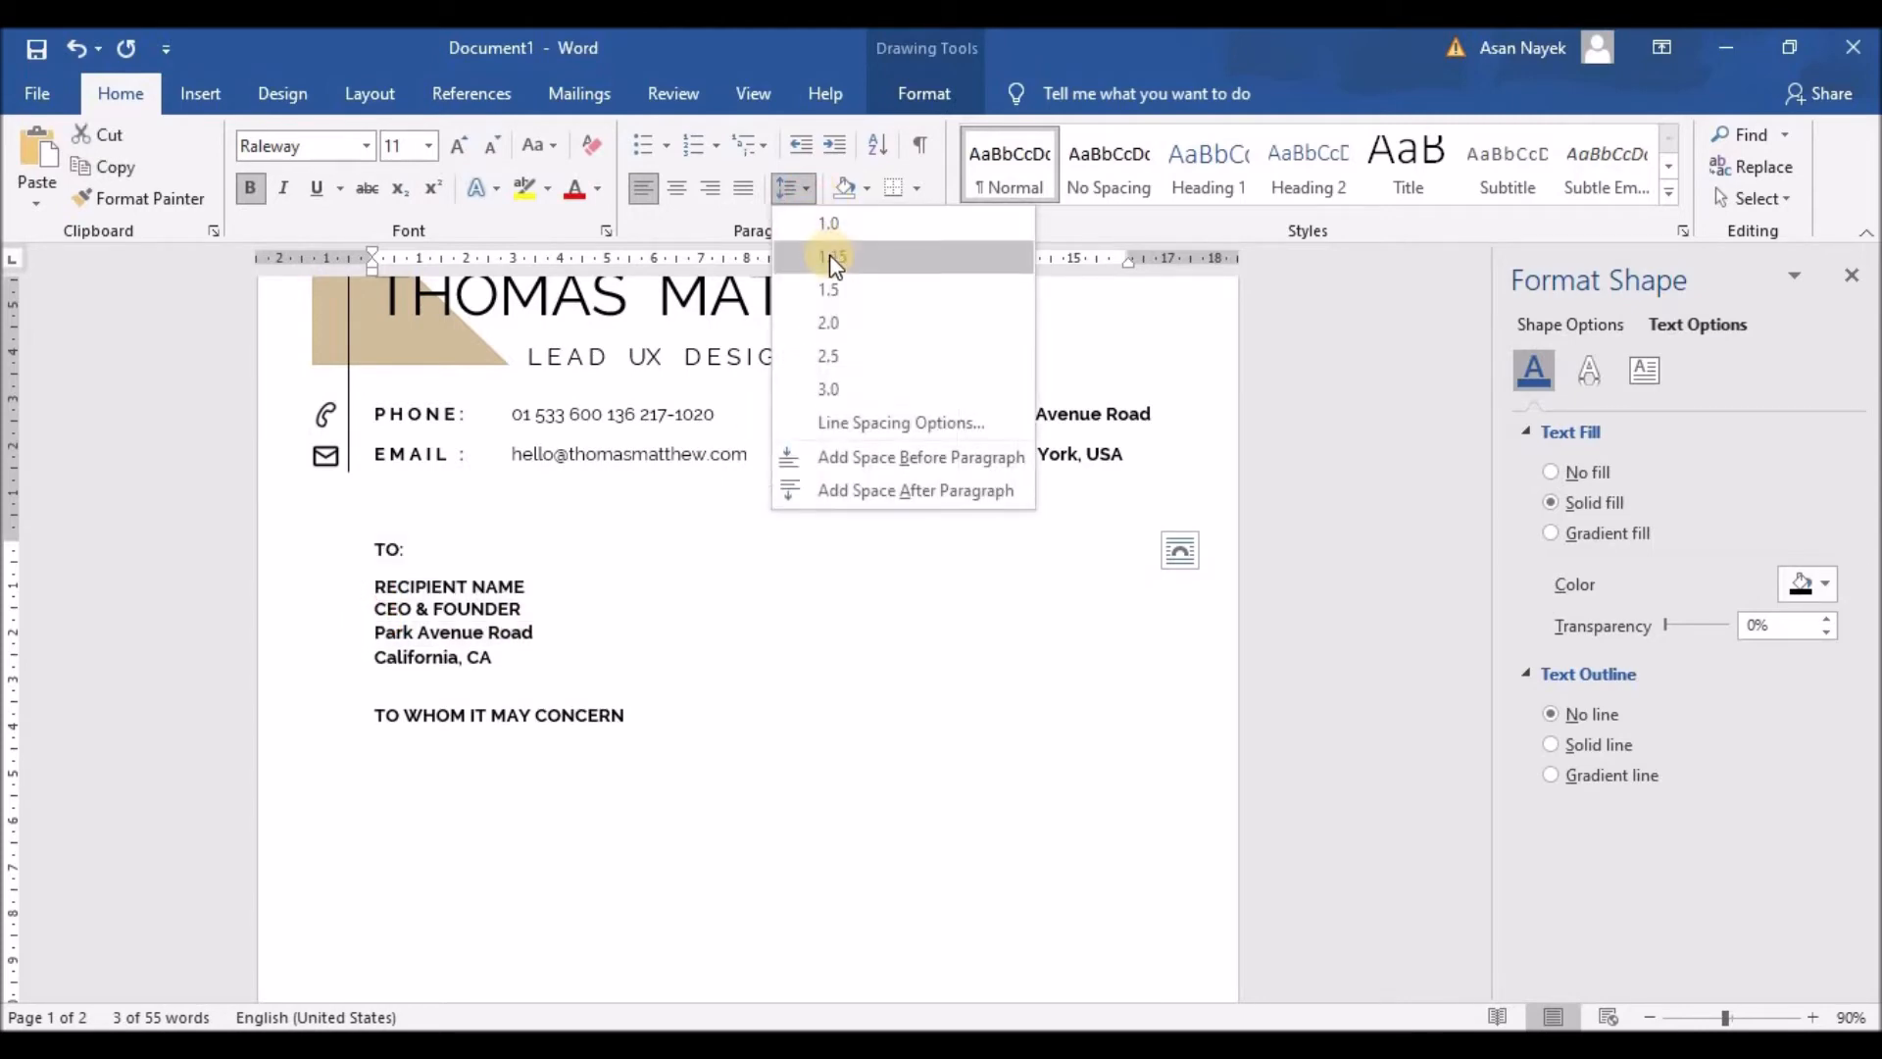
{"action": "left_click", "coordinate": [829, 224]}
{"action": "left_click_drag", "start_coordinate": [521, 610], "coordinate": [381, 608]}
{"action": "left_click", "coordinate": [802, 190]}
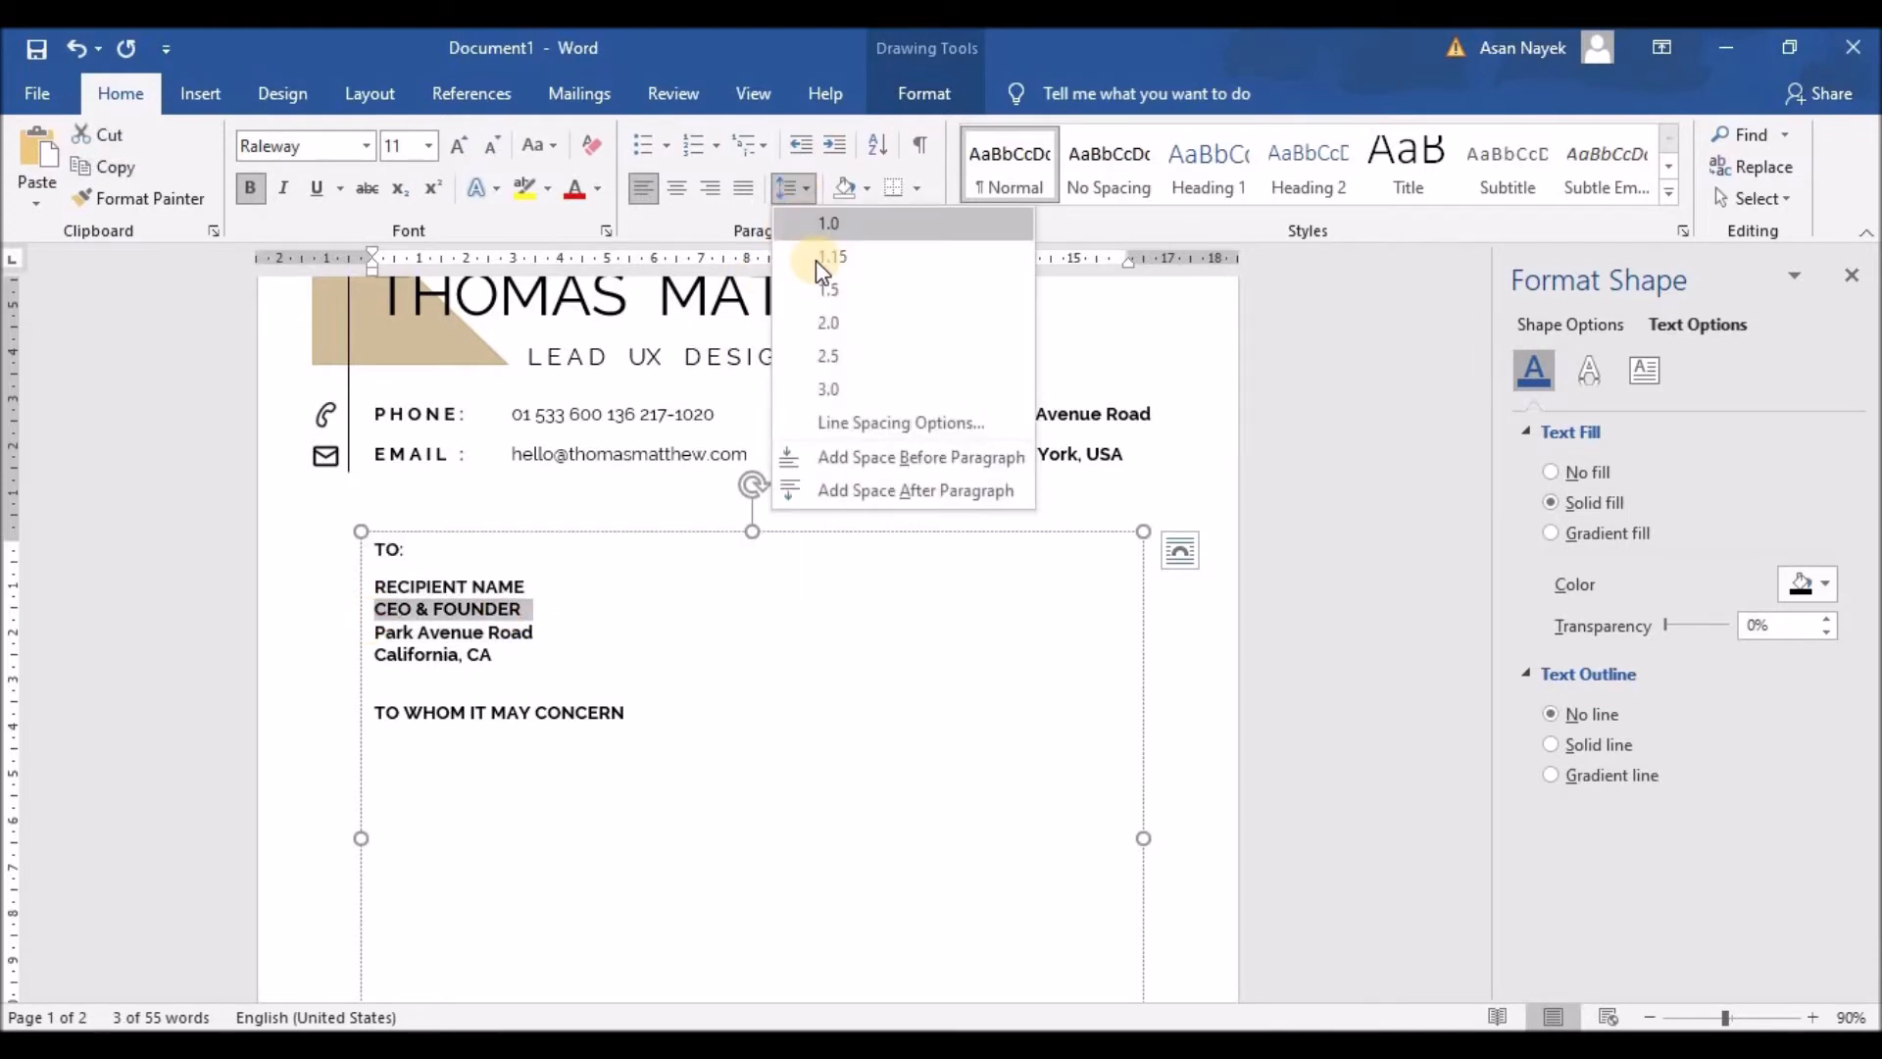
{"action": "key", "text": "Escape"}
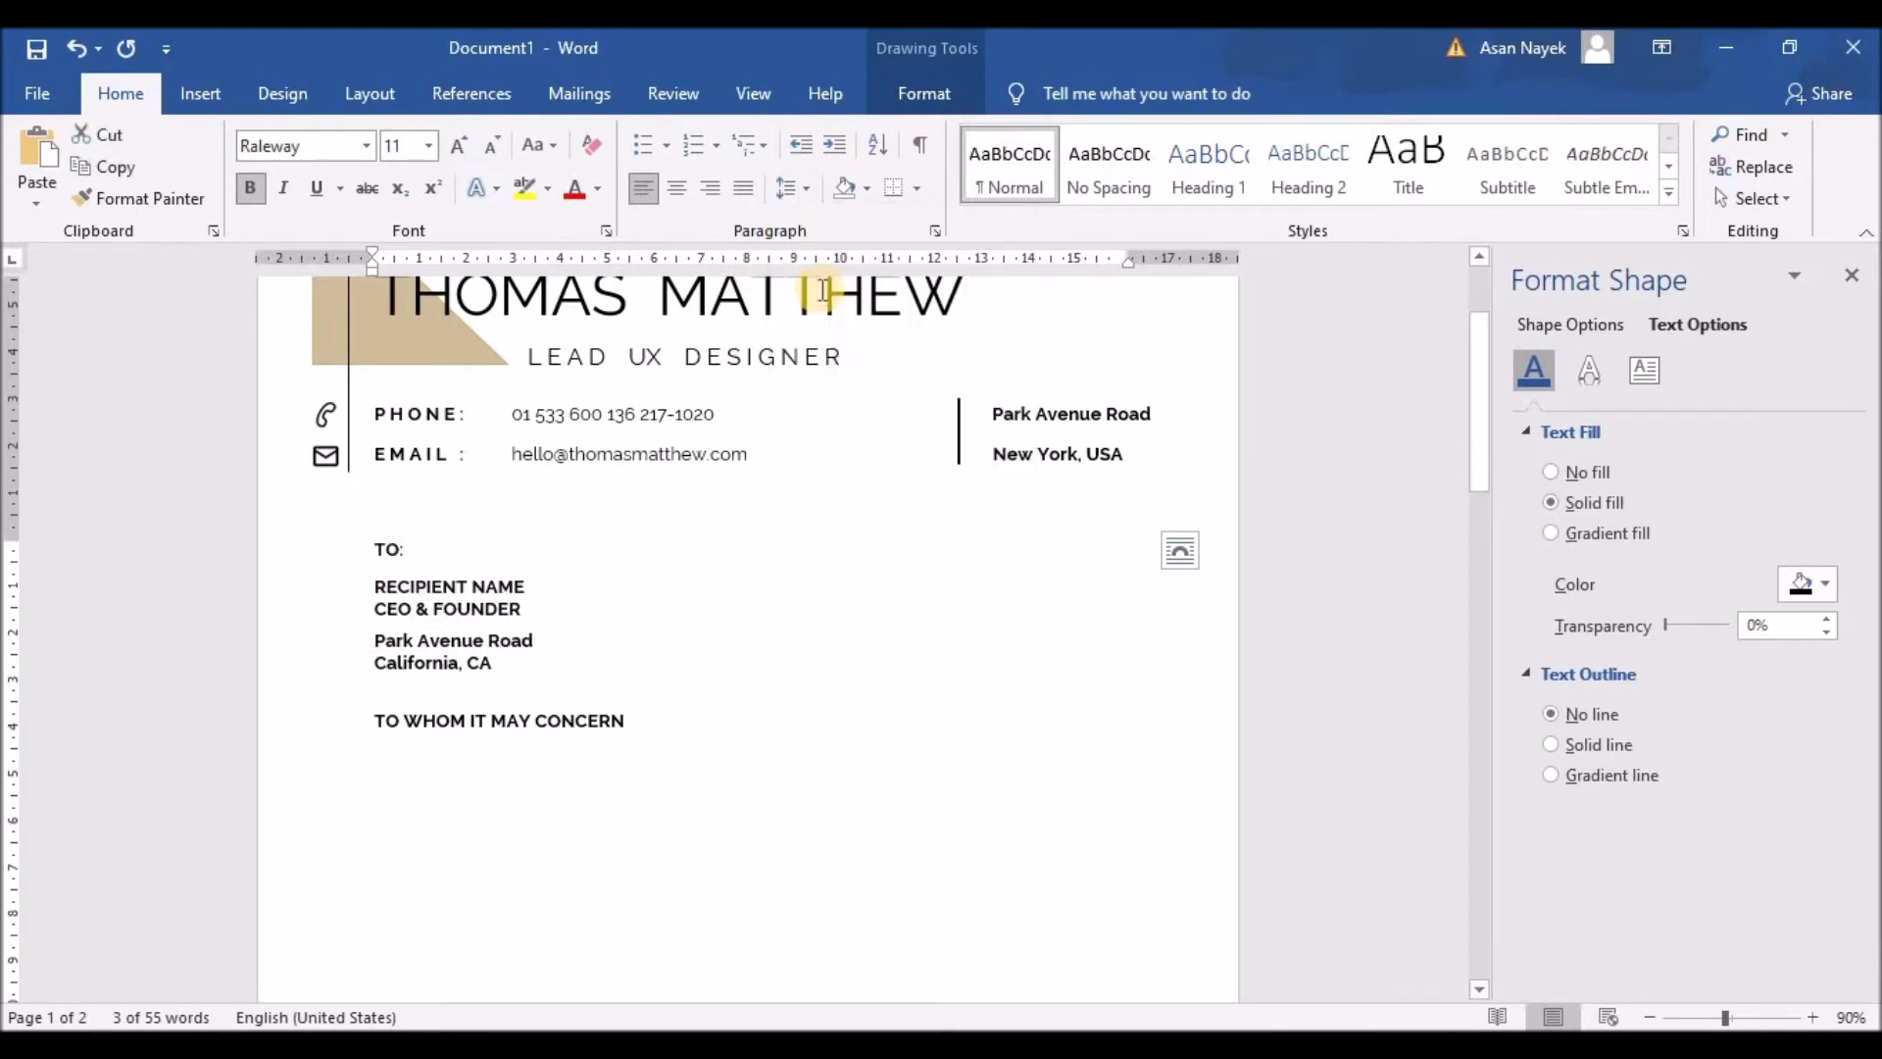
{"action": "left_click", "coordinate": [419, 658]}
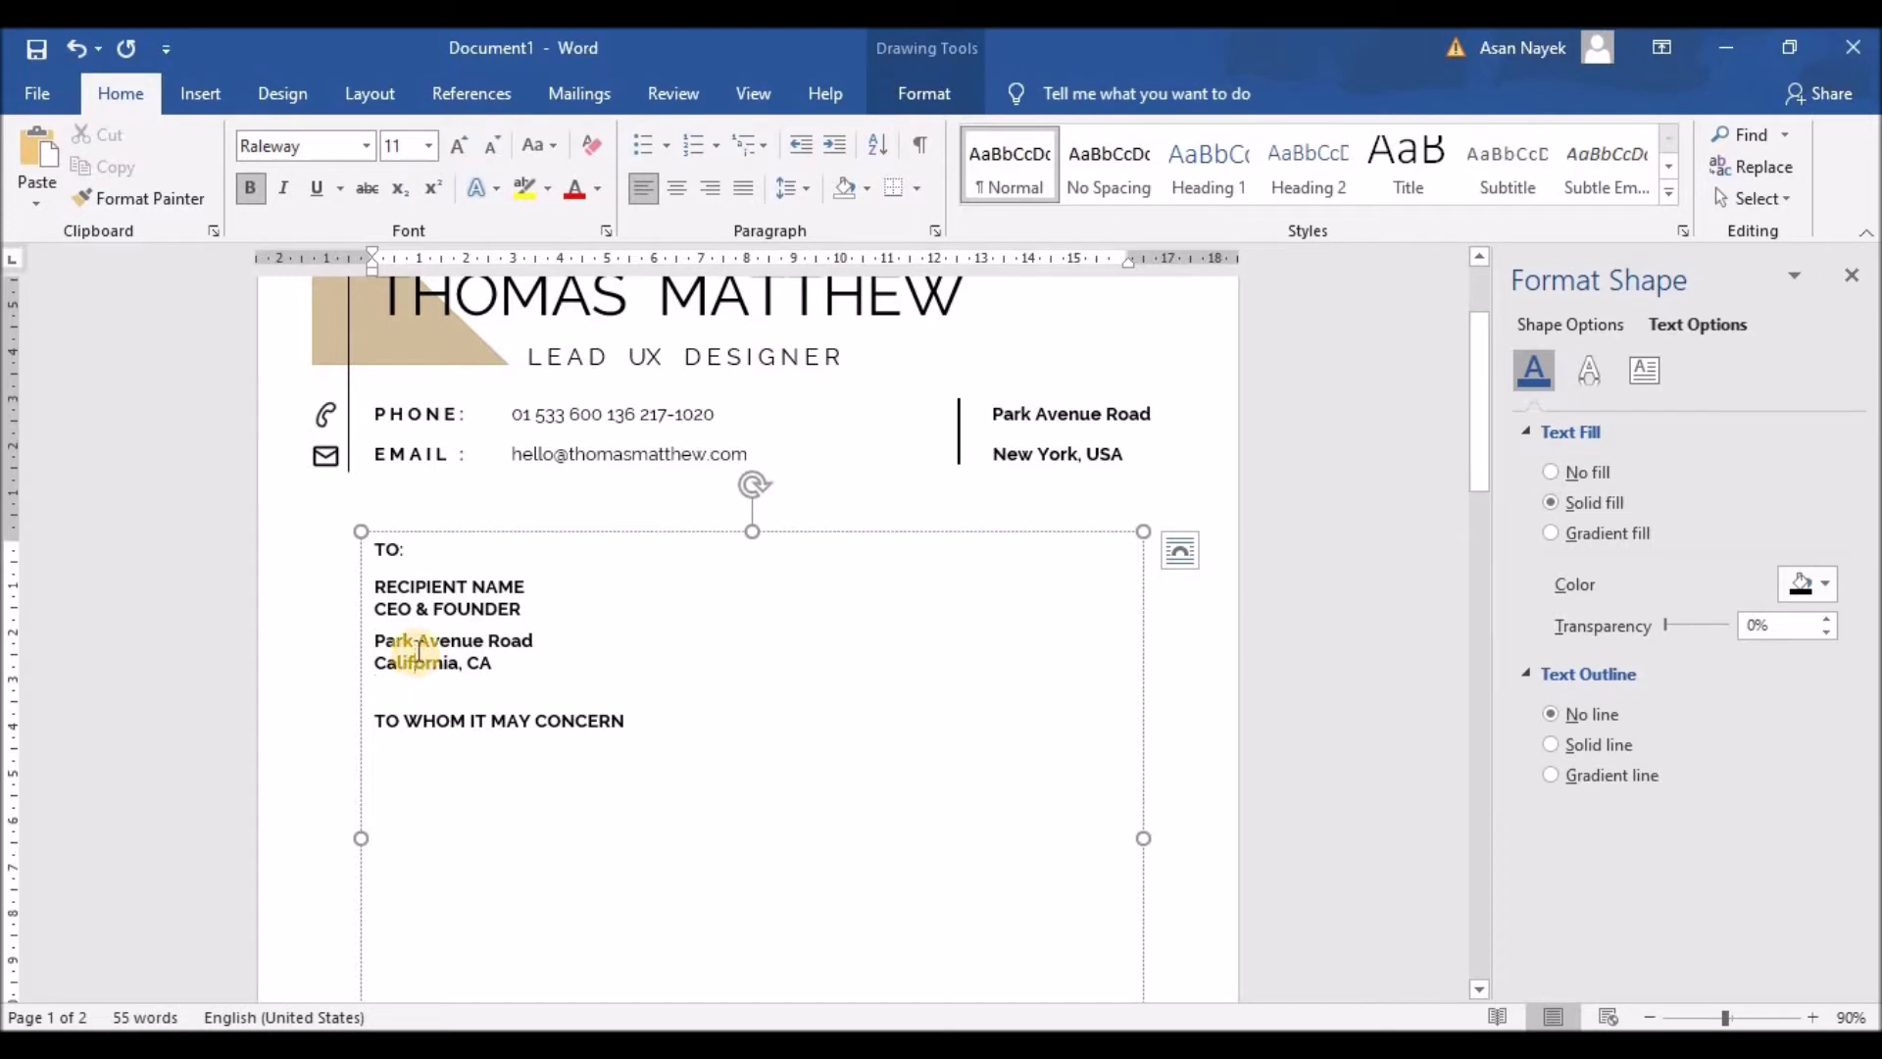
{"action": "key", "text": "ctrl+z"}
{"action": "left_click", "coordinate": [383, 637]}
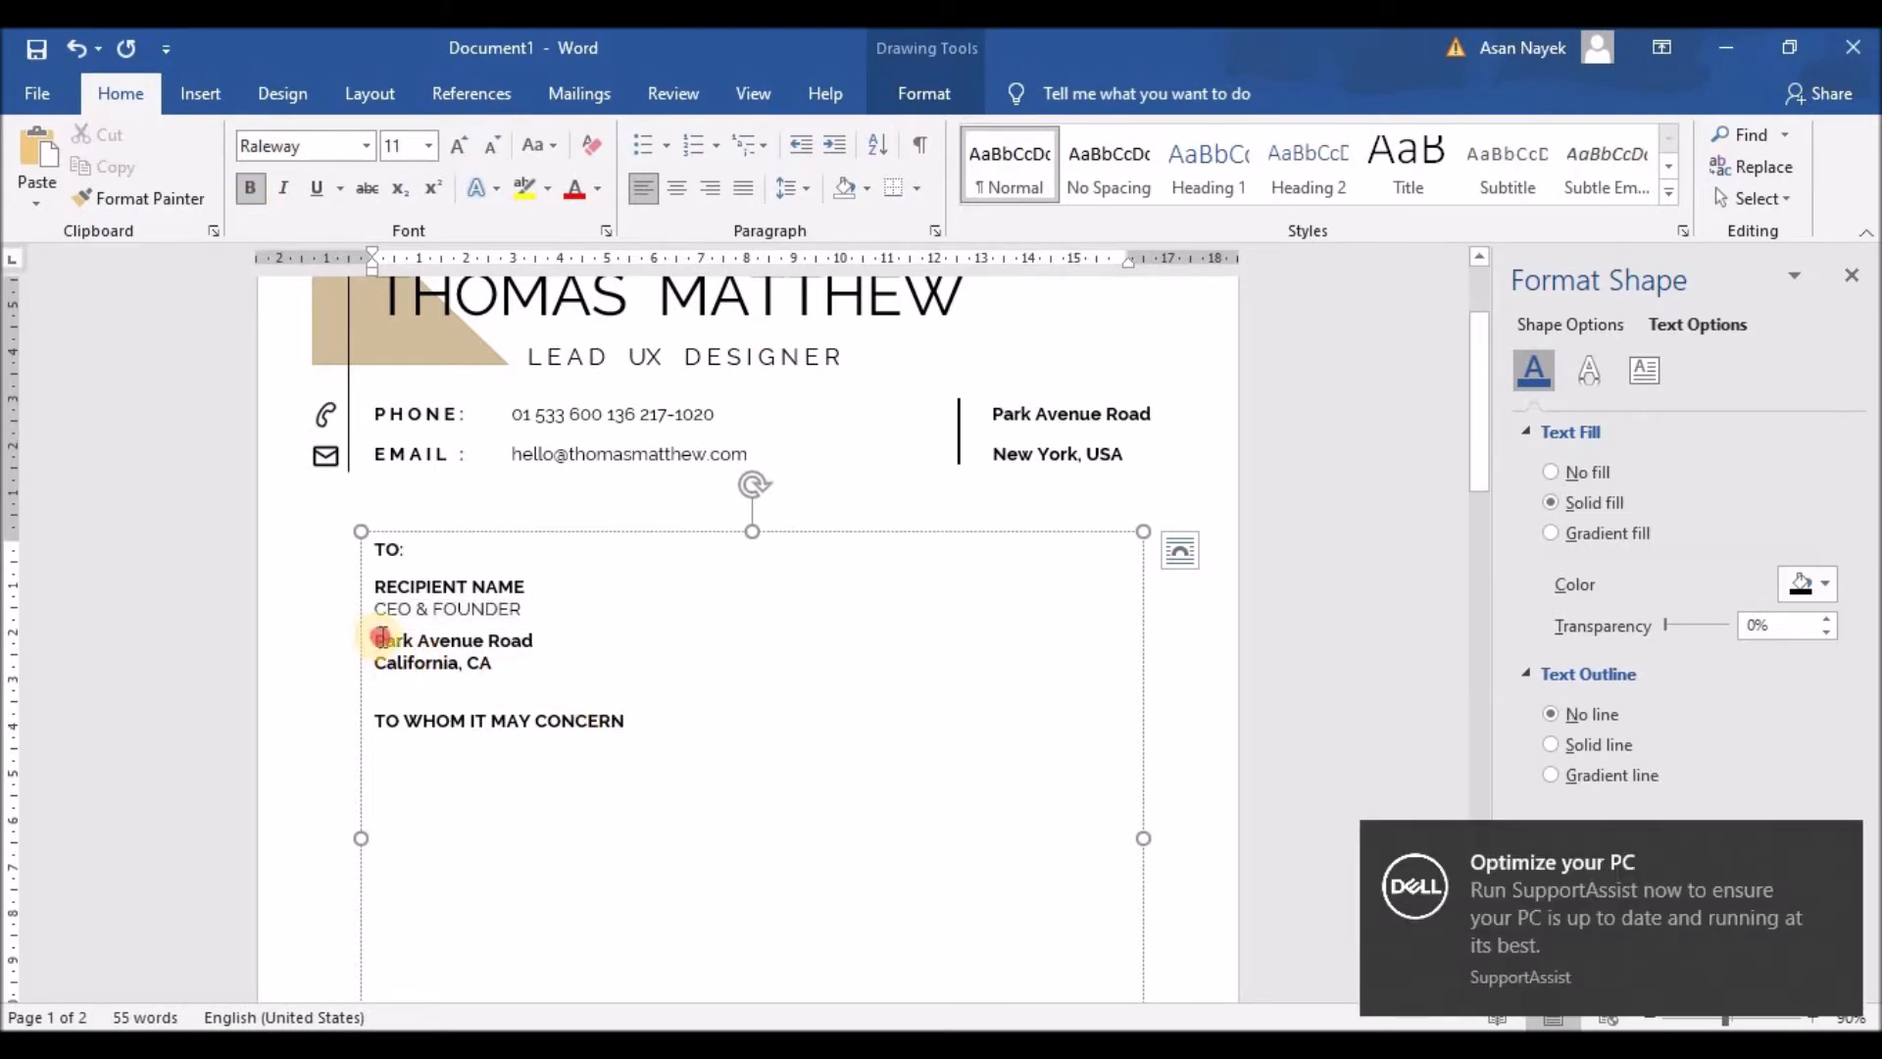
{"action": "left_click_drag", "start_coordinate": [382, 638], "coordinate": [483, 660]}
{"action": "key", "text": "ctrl+b"}
{"action": "left_click", "coordinate": [559, 667]}
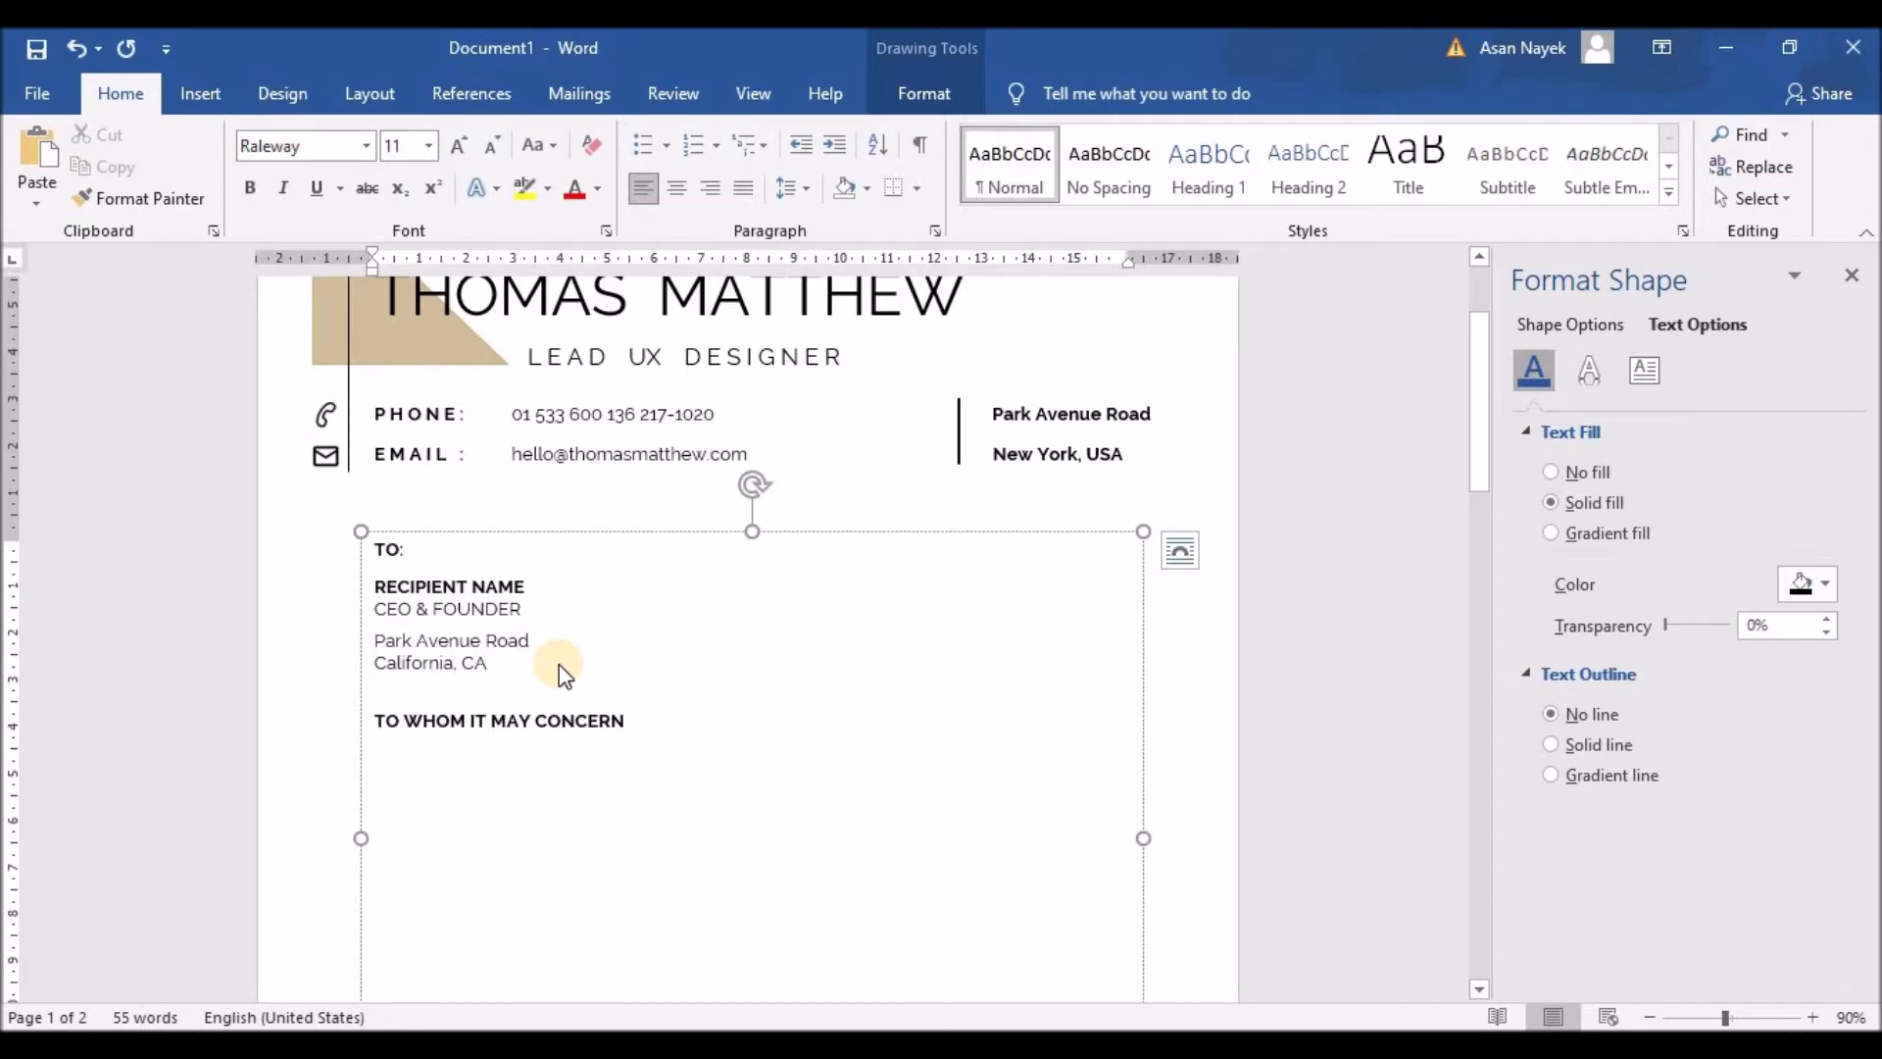
Step: Resize the TO WHOM IT MAY CONCERN heading to 16 pt
{"action": "left_click", "coordinate": [380, 724]}
{"action": "left_click_drag", "start_coordinate": [380, 724], "coordinate": [625, 718]}
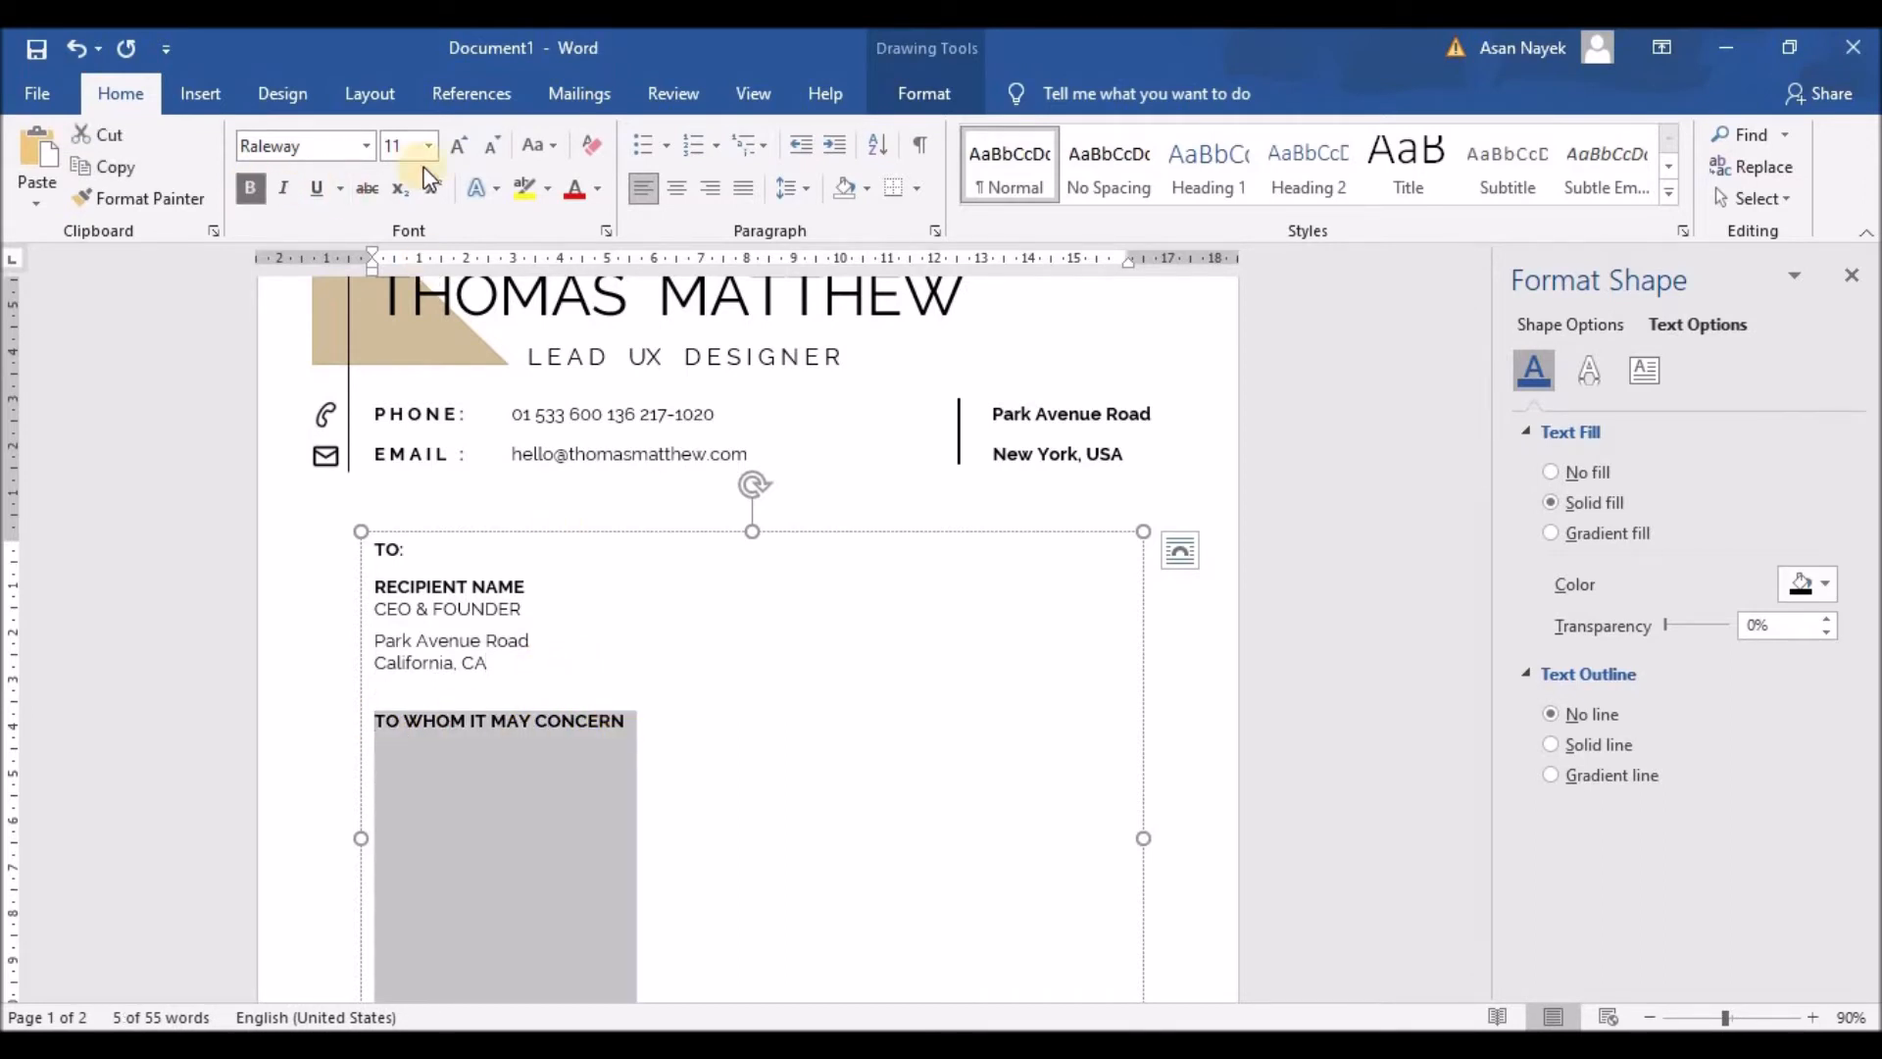
{"action": "left_click", "coordinate": [459, 147]}
{"action": "left_click", "coordinate": [459, 146]}
{"action": "left_click", "coordinate": [459, 146]}
{"action": "left_click", "coordinate": [459, 146]}
{"action": "left_click", "coordinate": [459, 146]}
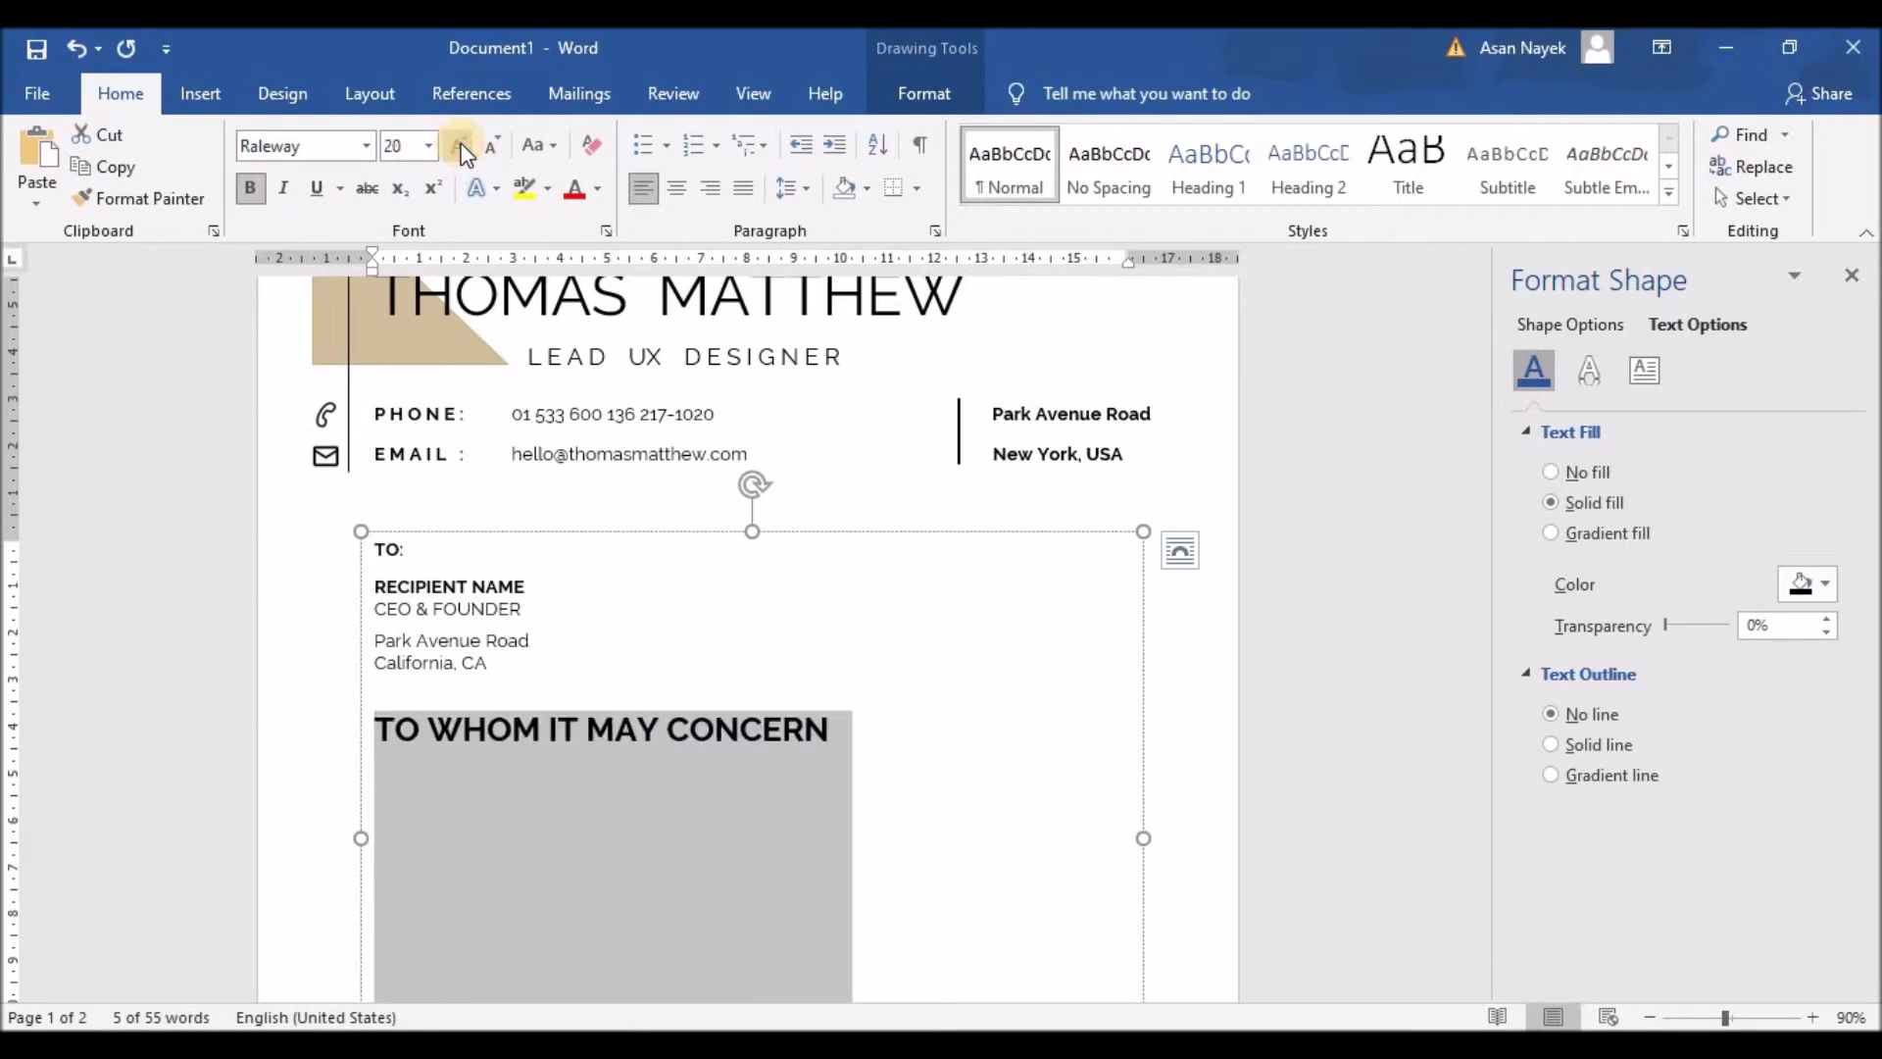
{"action": "left_click", "coordinate": [460, 146]}
{"action": "left_click", "coordinate": [460, 146]}
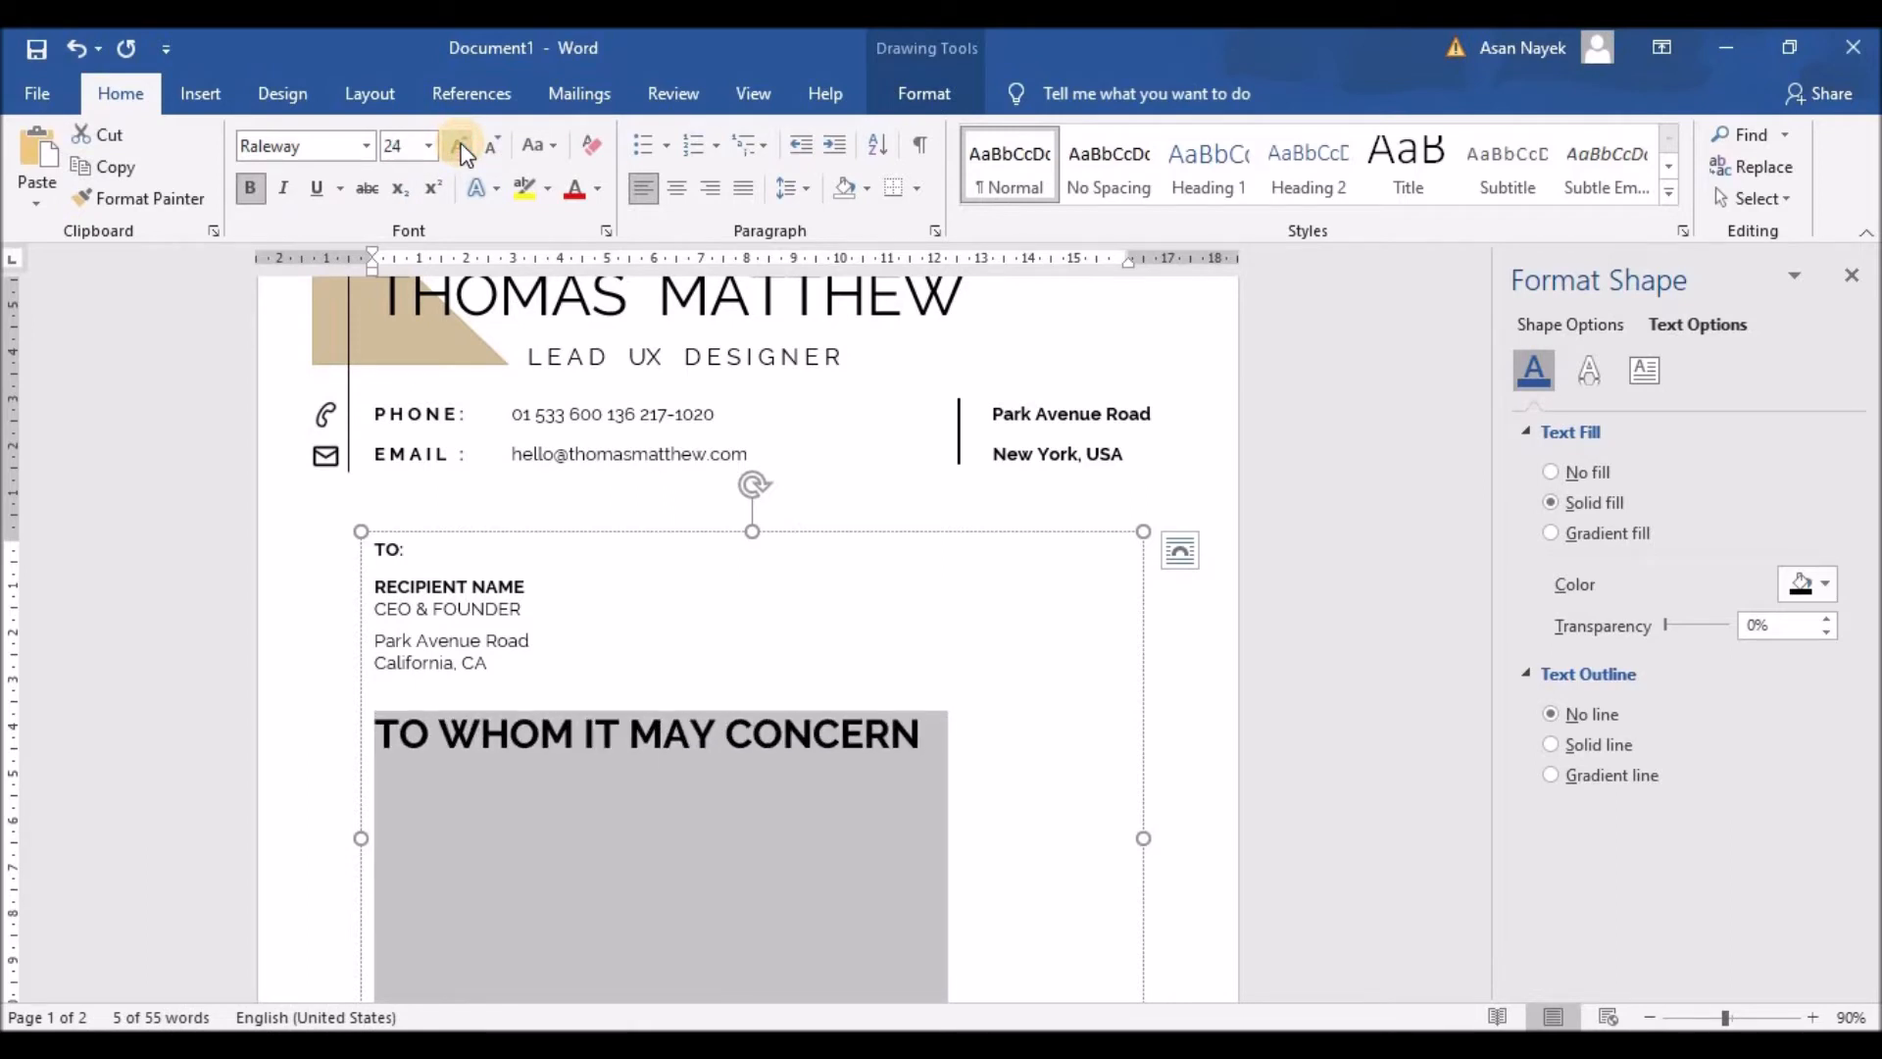
{"action": "left_click", "coordinate": [492, 149]}
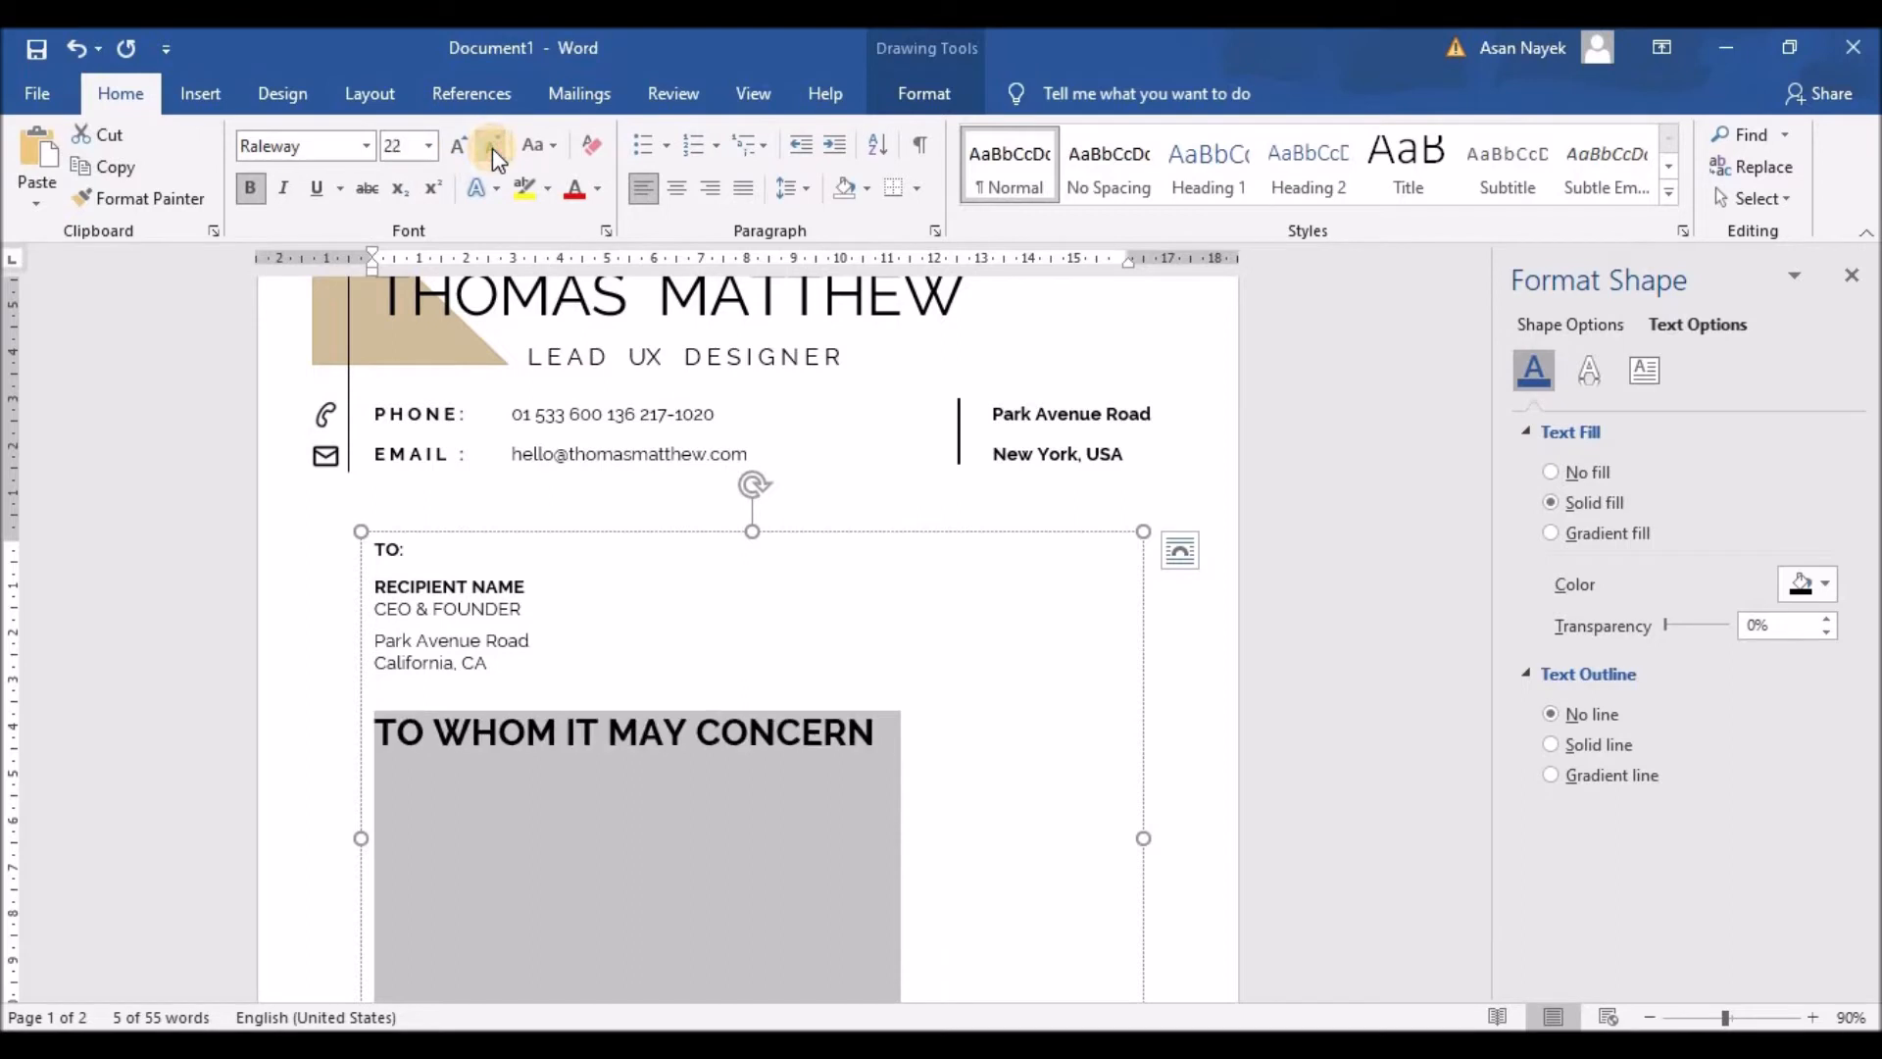
{"action": "left_click", "coordinate": [492, 149]}
{"action": "left_click", "coordinate": [492, 149]}
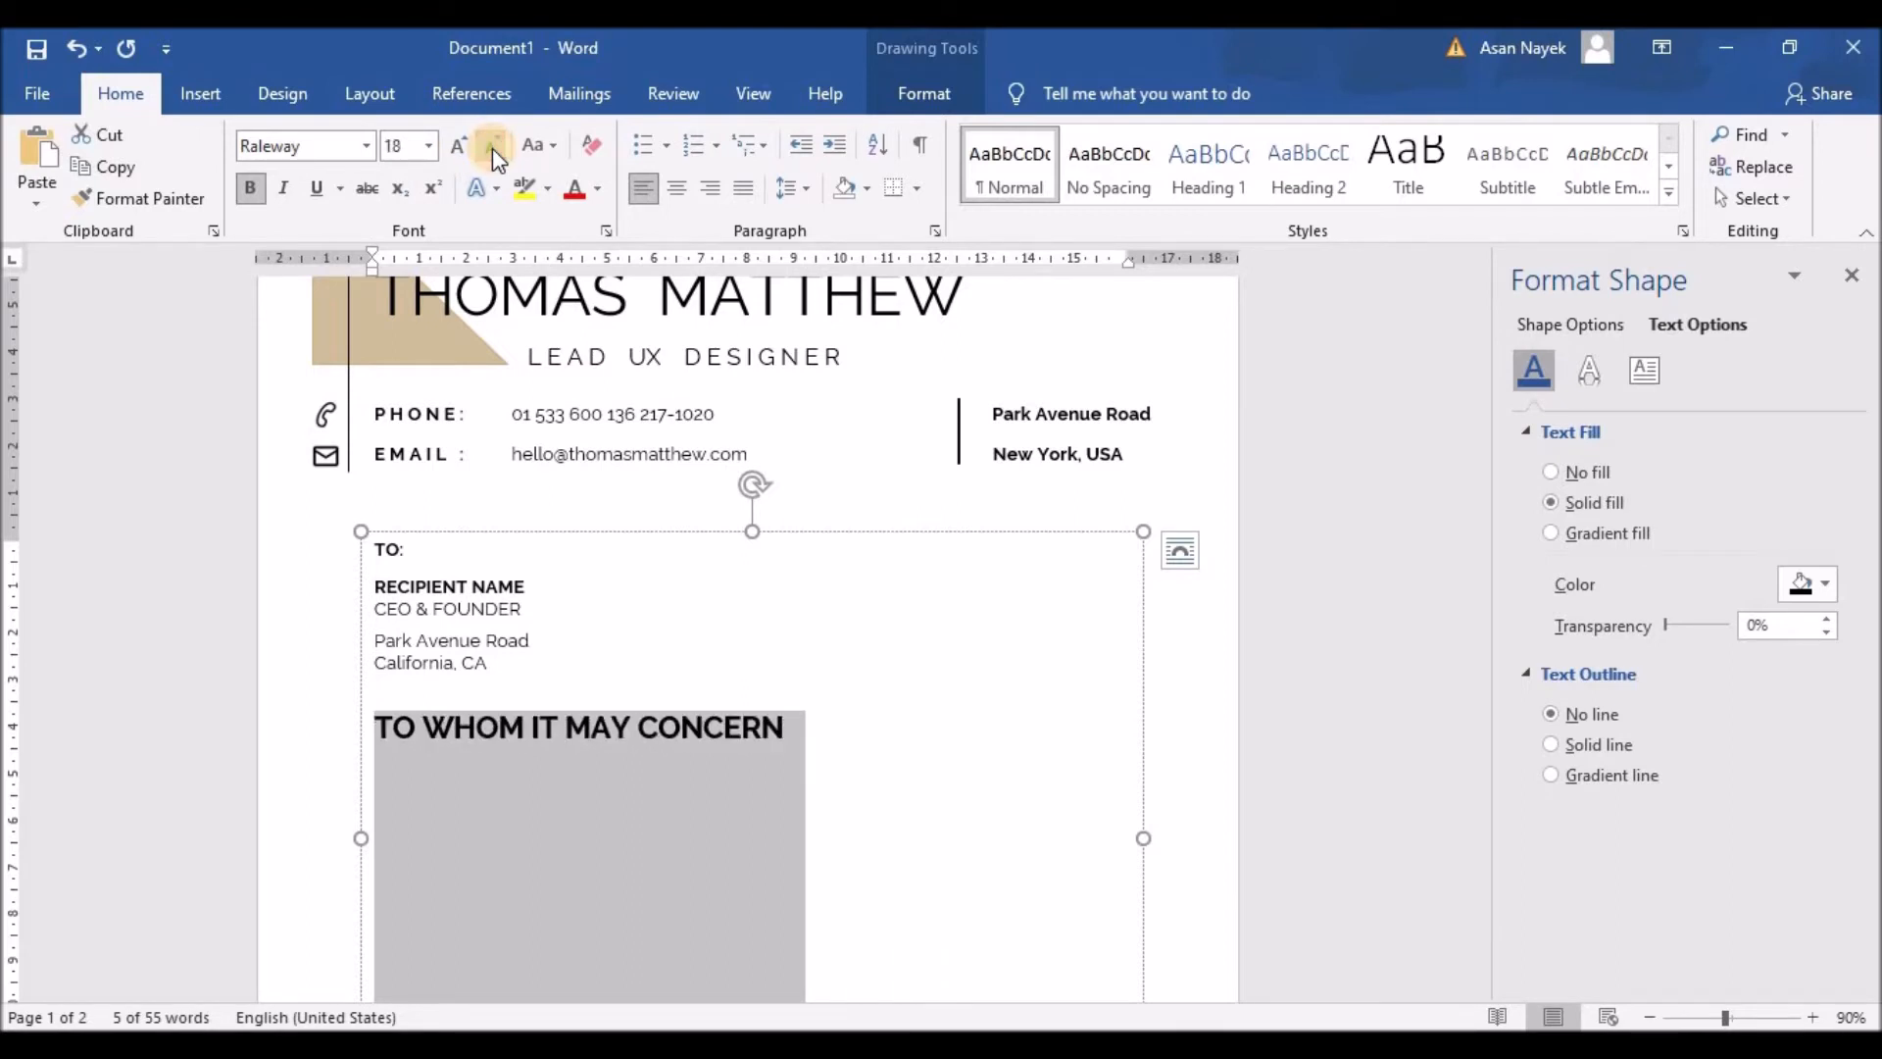
{"action": "left_click", "coordinate": [492, 149]}
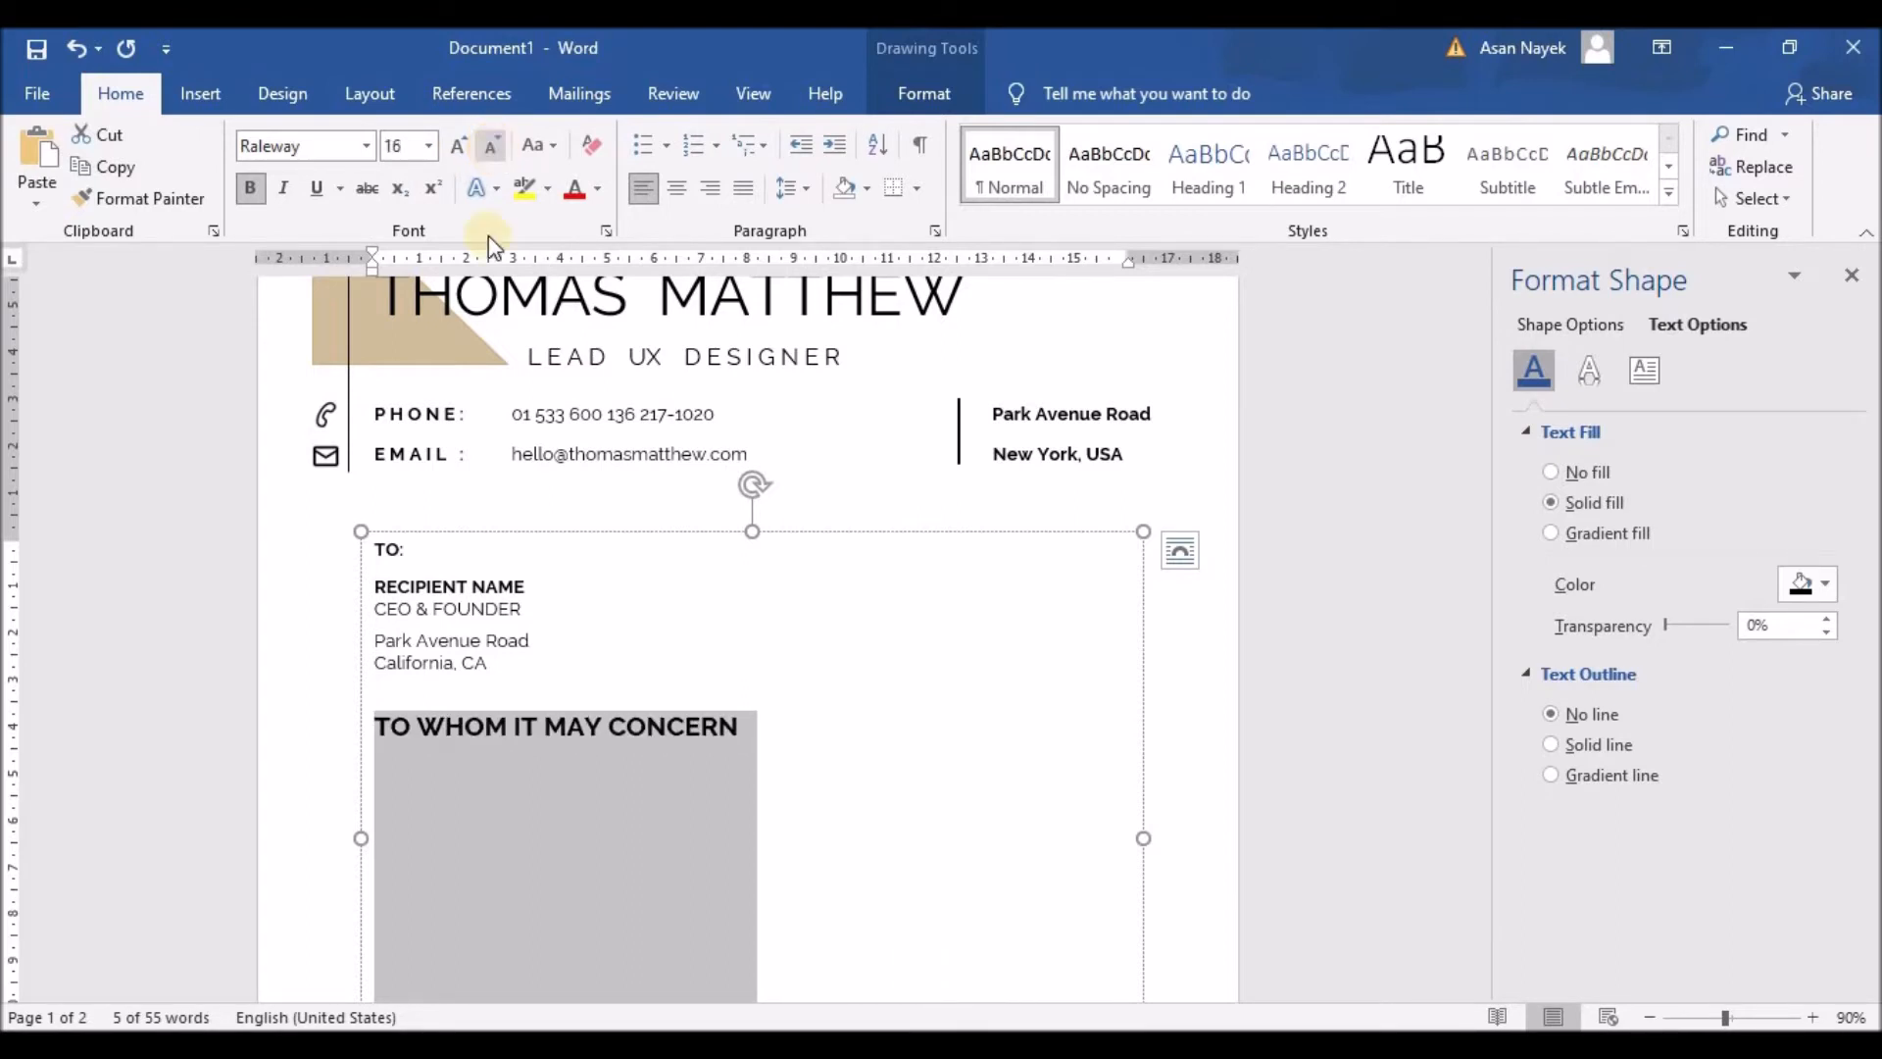
Step: Widen the gaps between the heading's words and add an empty paragraph after CONCERN
{"action": "left_click", "coordinate": [415, 730]}
{"action": "left_click", "coordinate": [532, 730]}
{"action": "left_click", "coordinate": [570, 730]}
{"action": "left_click", "coordinate": [639, 730]}
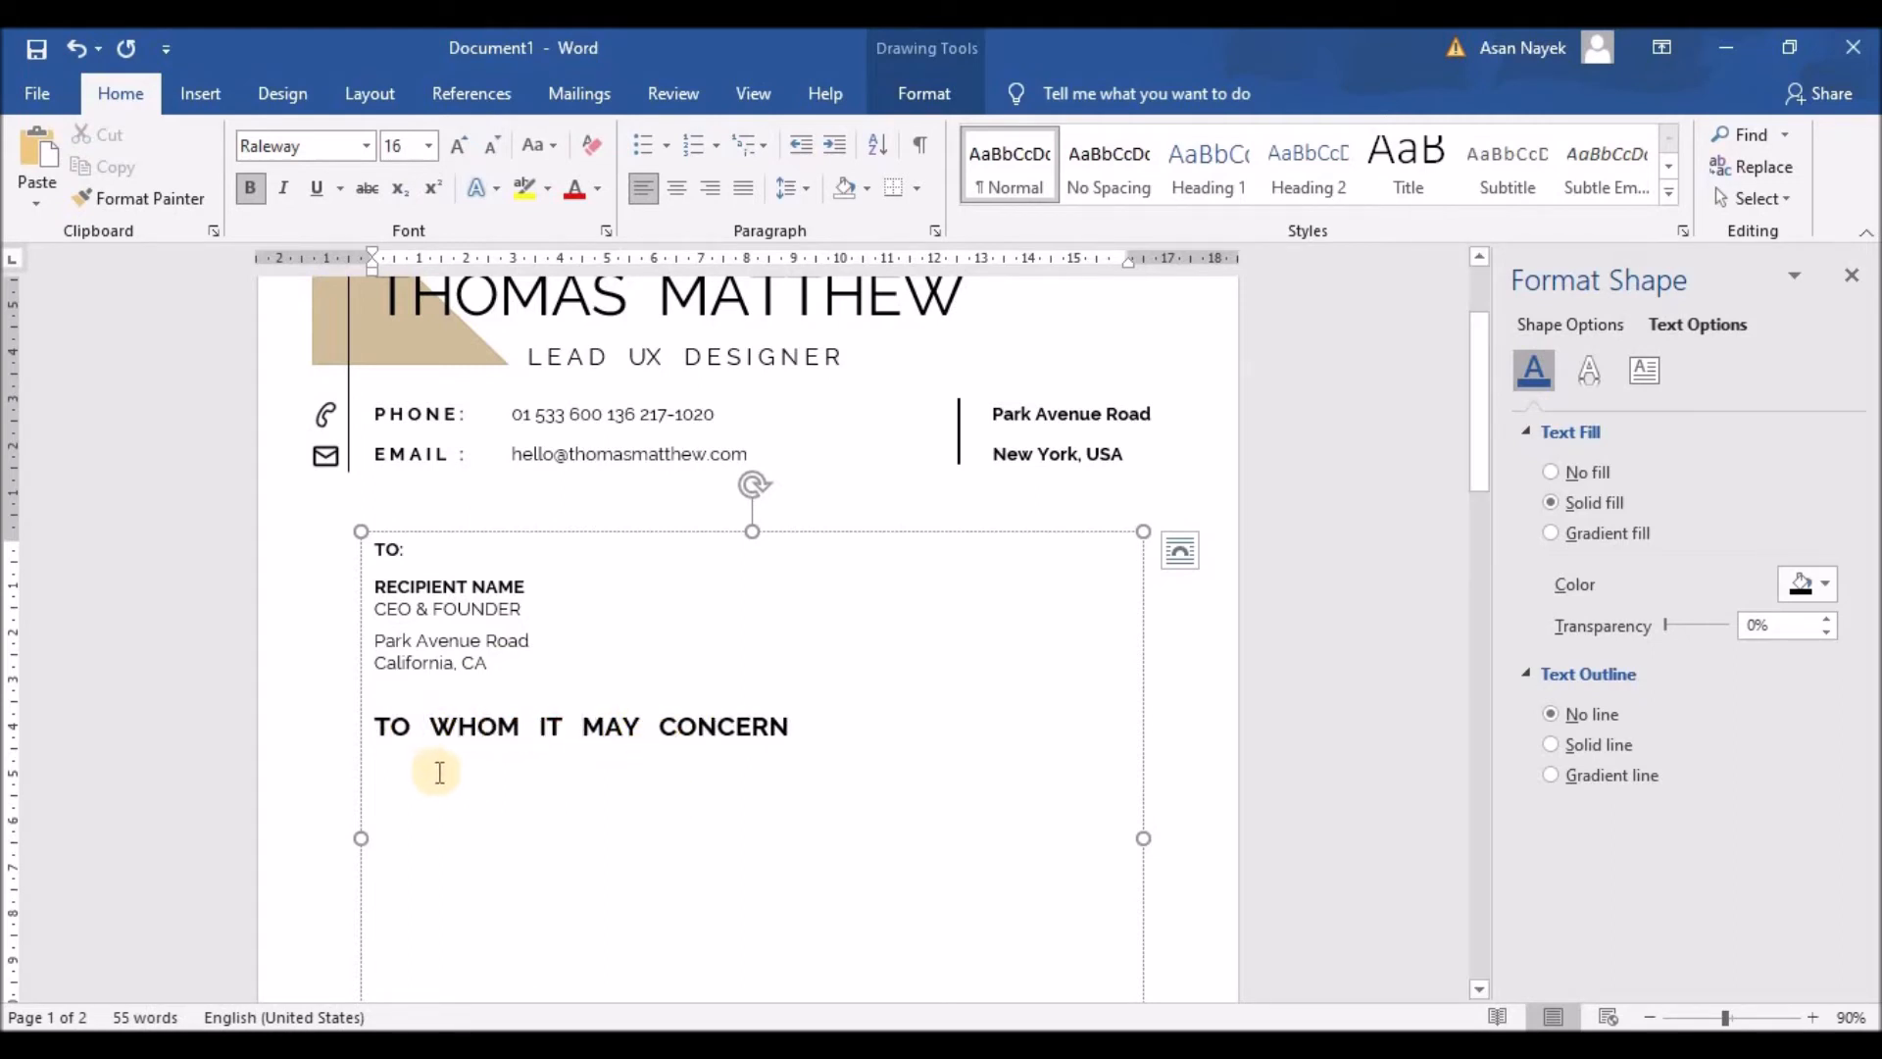
{"action": "left_click", "coordinate": [785, 726]}
Step: Add a second Lorem ipsum body paragraph and justify the body paragraphs
{"action": "key", "text": "Return"}
{"action": "scroll", "coordinate": [731, 896], "scroll_direction": "down", "scroll_amount": 2}
{"action": "key", "text": "ctrl+v"}
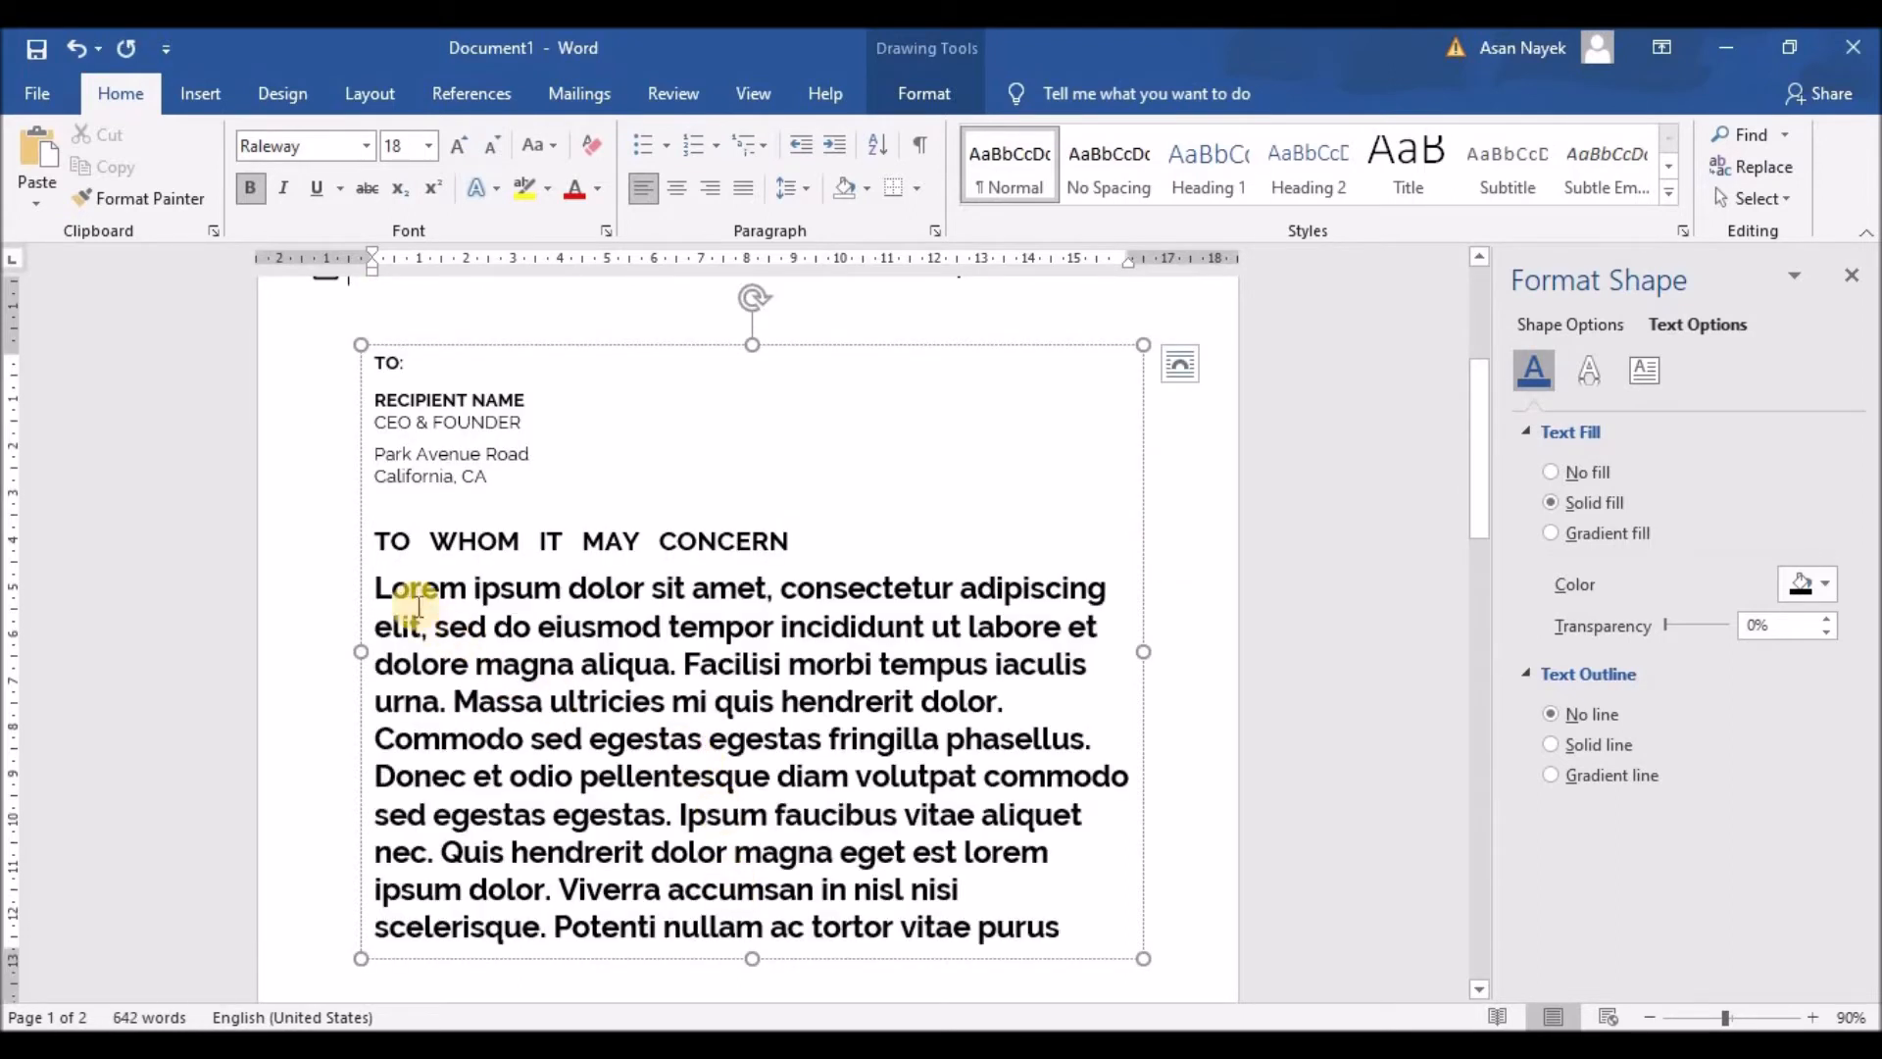
{"action": "left_click_drag", "start_coordinate": [380, 592], "coordinate": [1088, 928]}
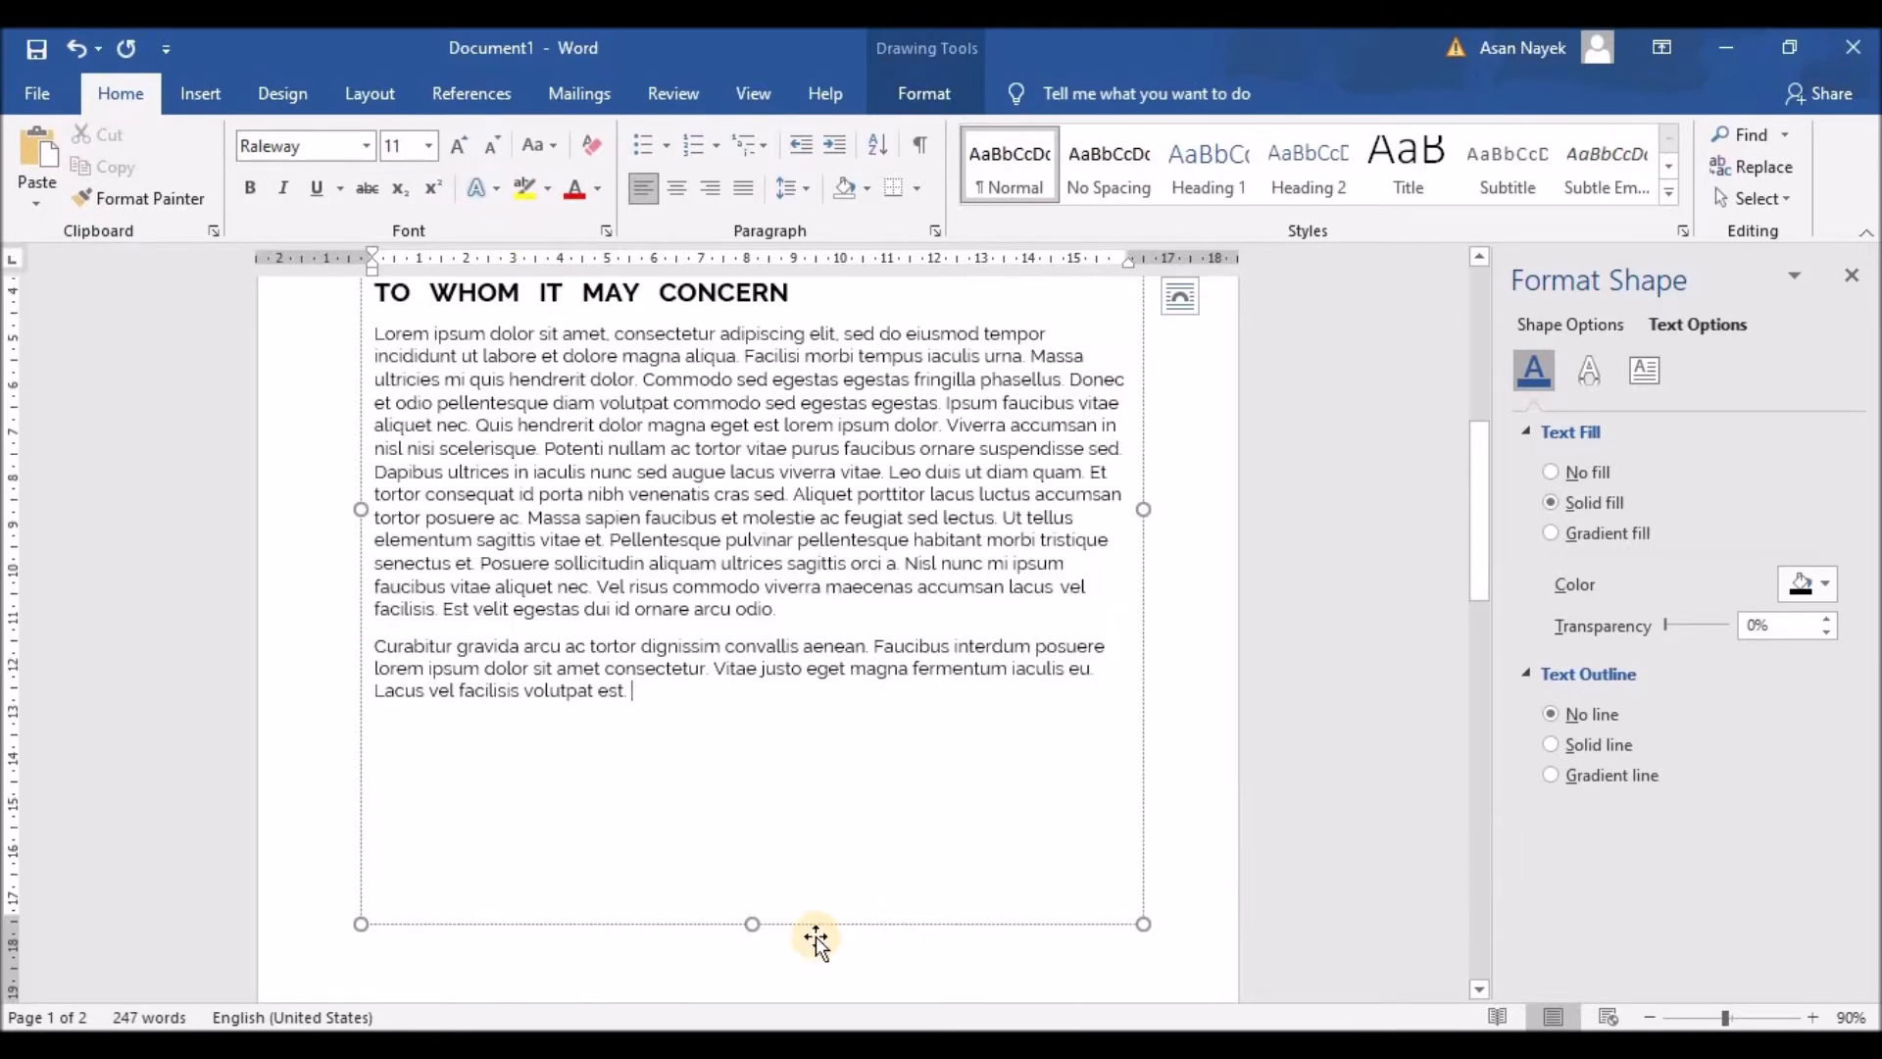
{"action": "scroll", "coordinate": [790, 785], "scroll_direction": "up", "scroll_amount": 1}
{"action": "left_click_drag", "start_coordinate": [375, 391], "coordinate": [692, 784]}
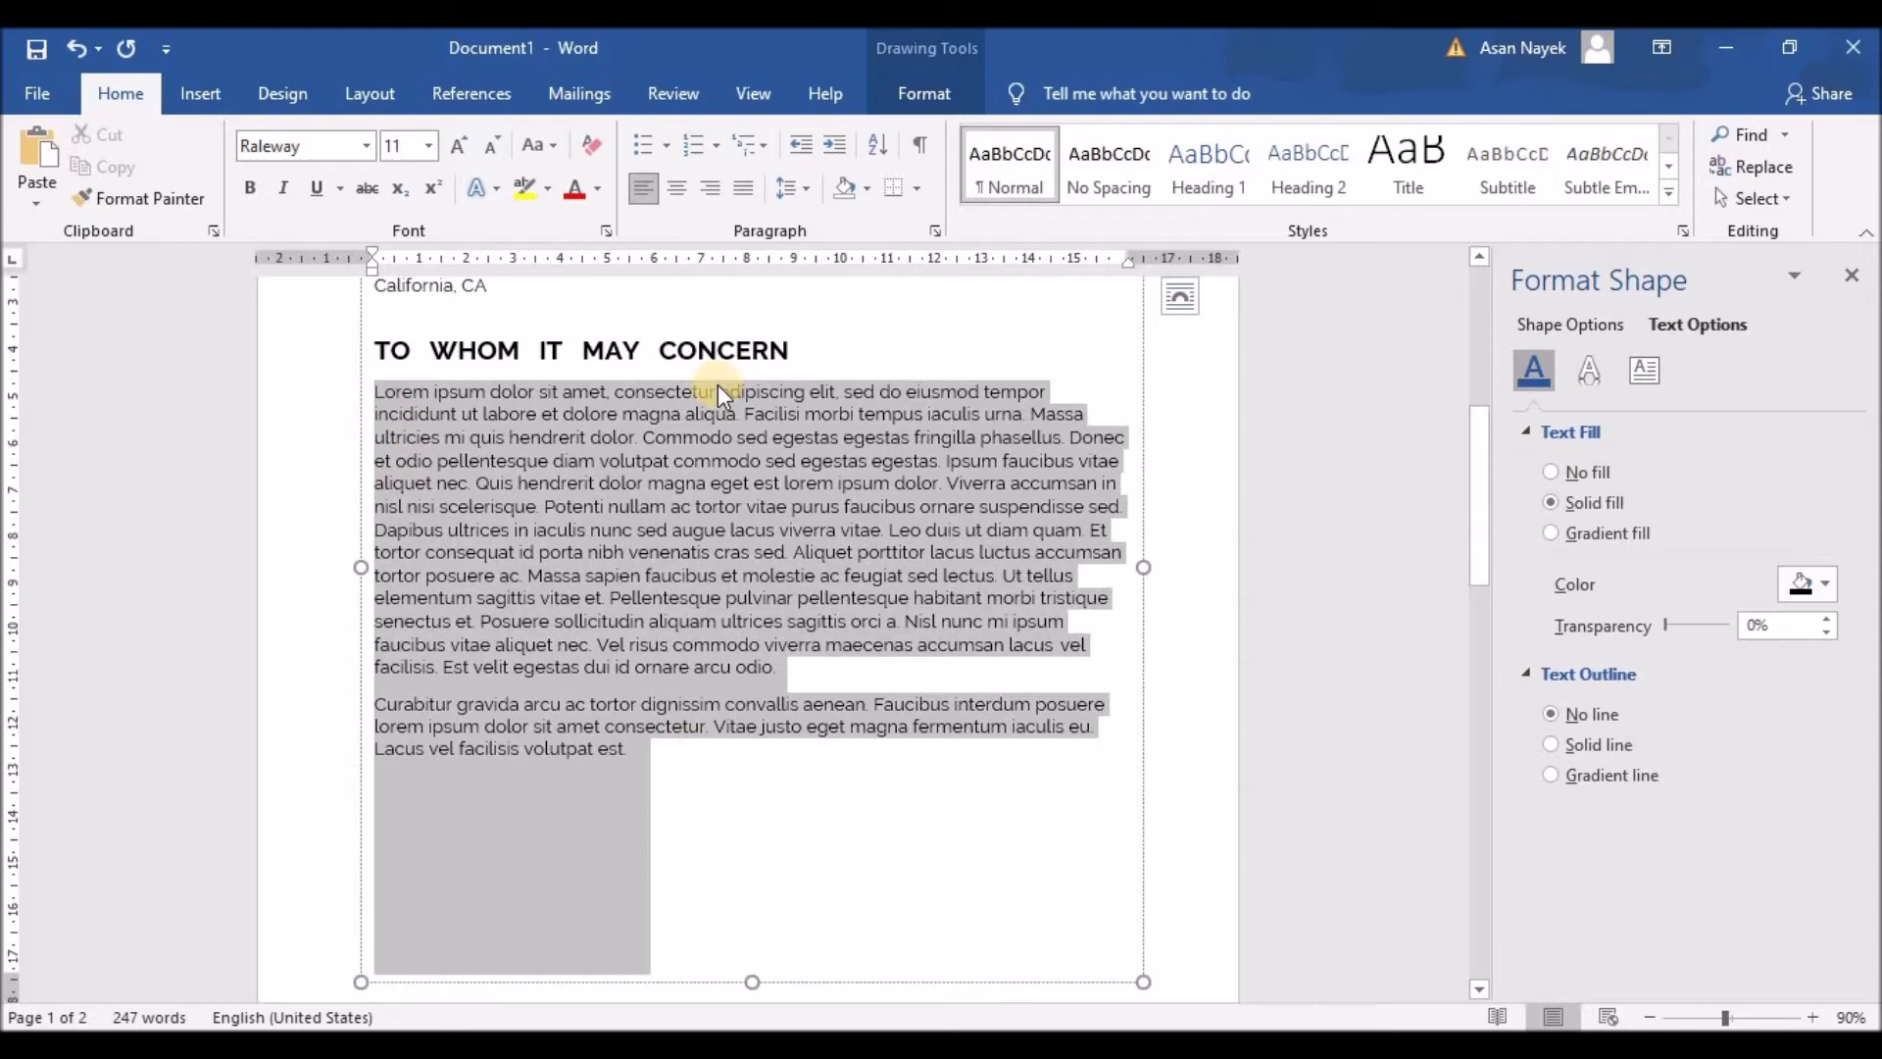
{"action": "left_click", "coordinate": [742, 192]}
{"action": "left_click", "coordinate": [815, 829]}
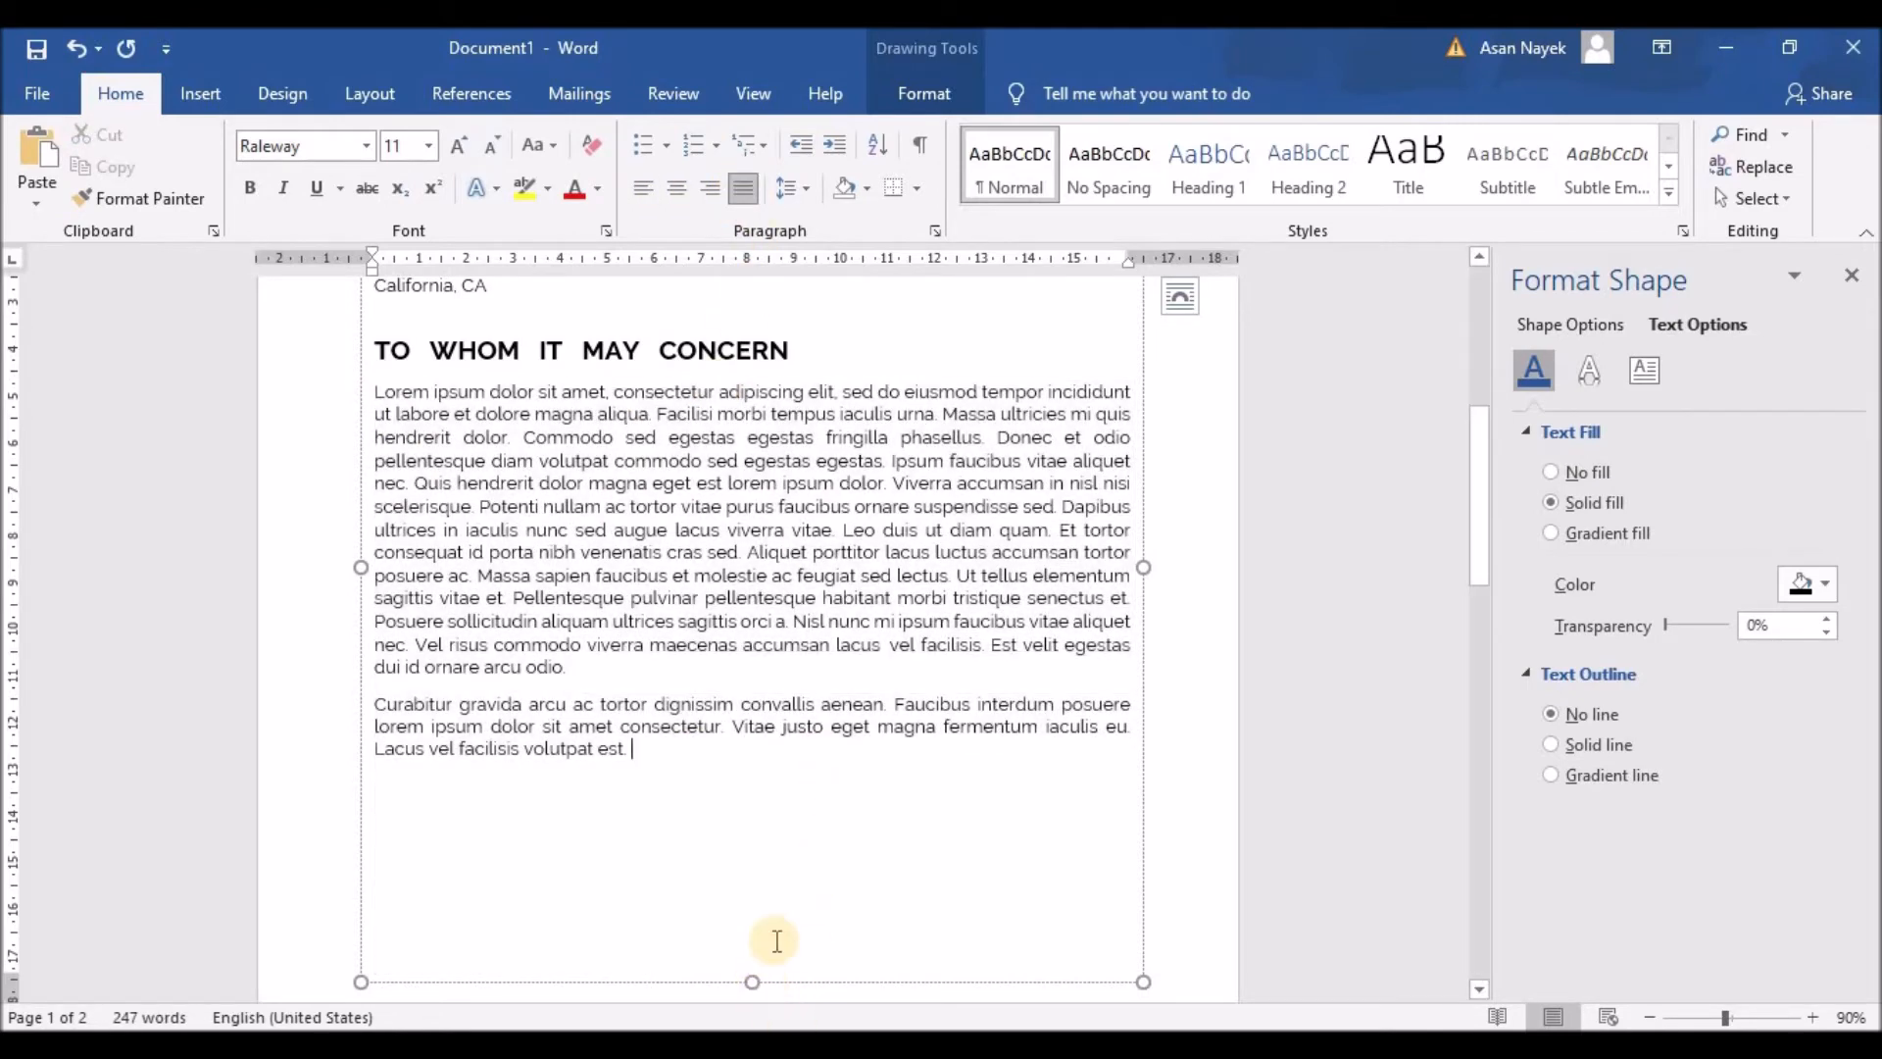
Step: Extend the text box and start new lines below the body for the closing
{"action": "scroll", "coordinate": [777, 941], "scroll_direction": "down", "scroll_amount": 2}
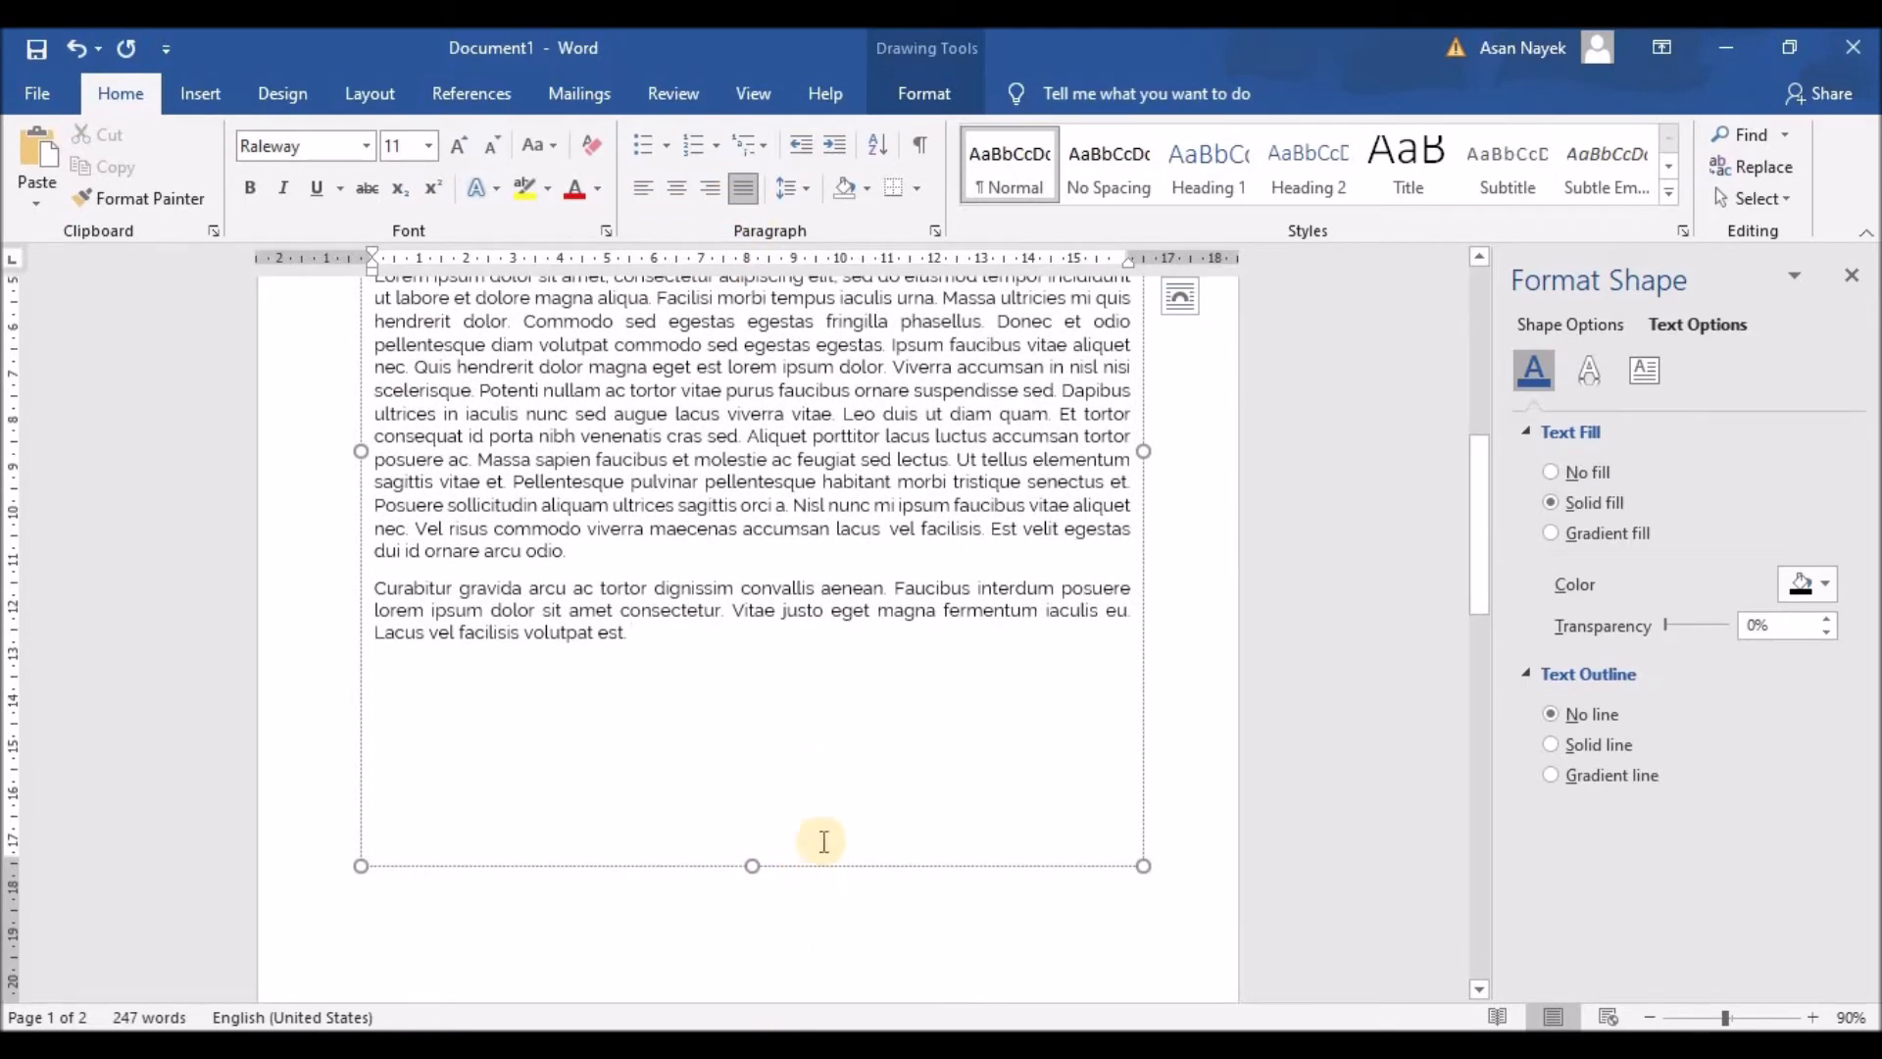
{"action": "scroll", "coordinate": [784, 706], "scroll_direction": "down", "scroll_amount": 6}
{"action": "left_click_drag", "start_coordinate": [752, 521], "coordinate": [753, 608]}
{"action": "scroll", "coordinate": [698, 725], "scroll_direction": "up", "scroll_amount": 10}
{"action": "scroll", "coordinate": [683, 691], "scroll_direction": "down", "scroll_amount": 5}
{"action": "left_click", "coordinate": [687, 585]}
{"action": "key", "text": "Return"}
{"action": "key", "text": "Return"}
{"action": "key", "text": "Return"}
{"action": "key", "text": "Return"}
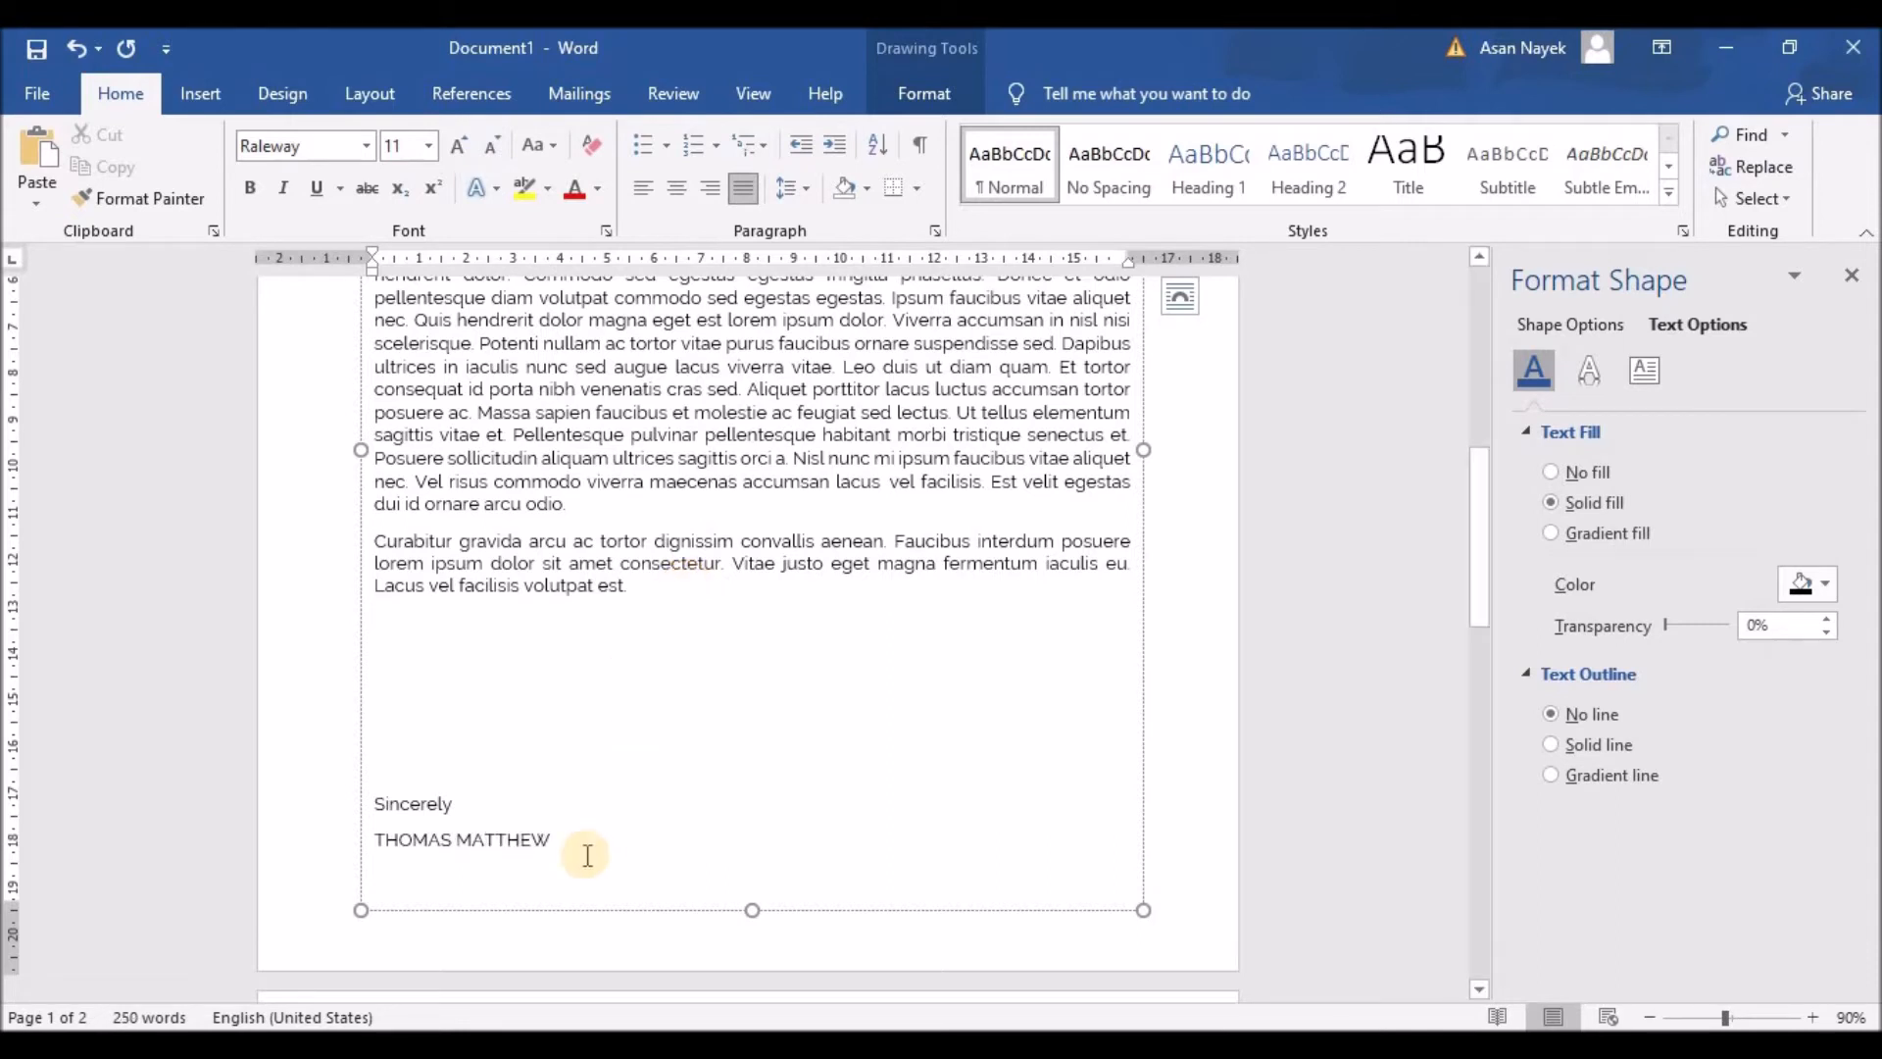
Step: Make the signer's name under Sincerely bold
{"action": "left_click_drag", "start_coordinate": [548, 839], "coordinate": [382, 832]}
{"action": "left_click", "coordinate": [368, 785]}
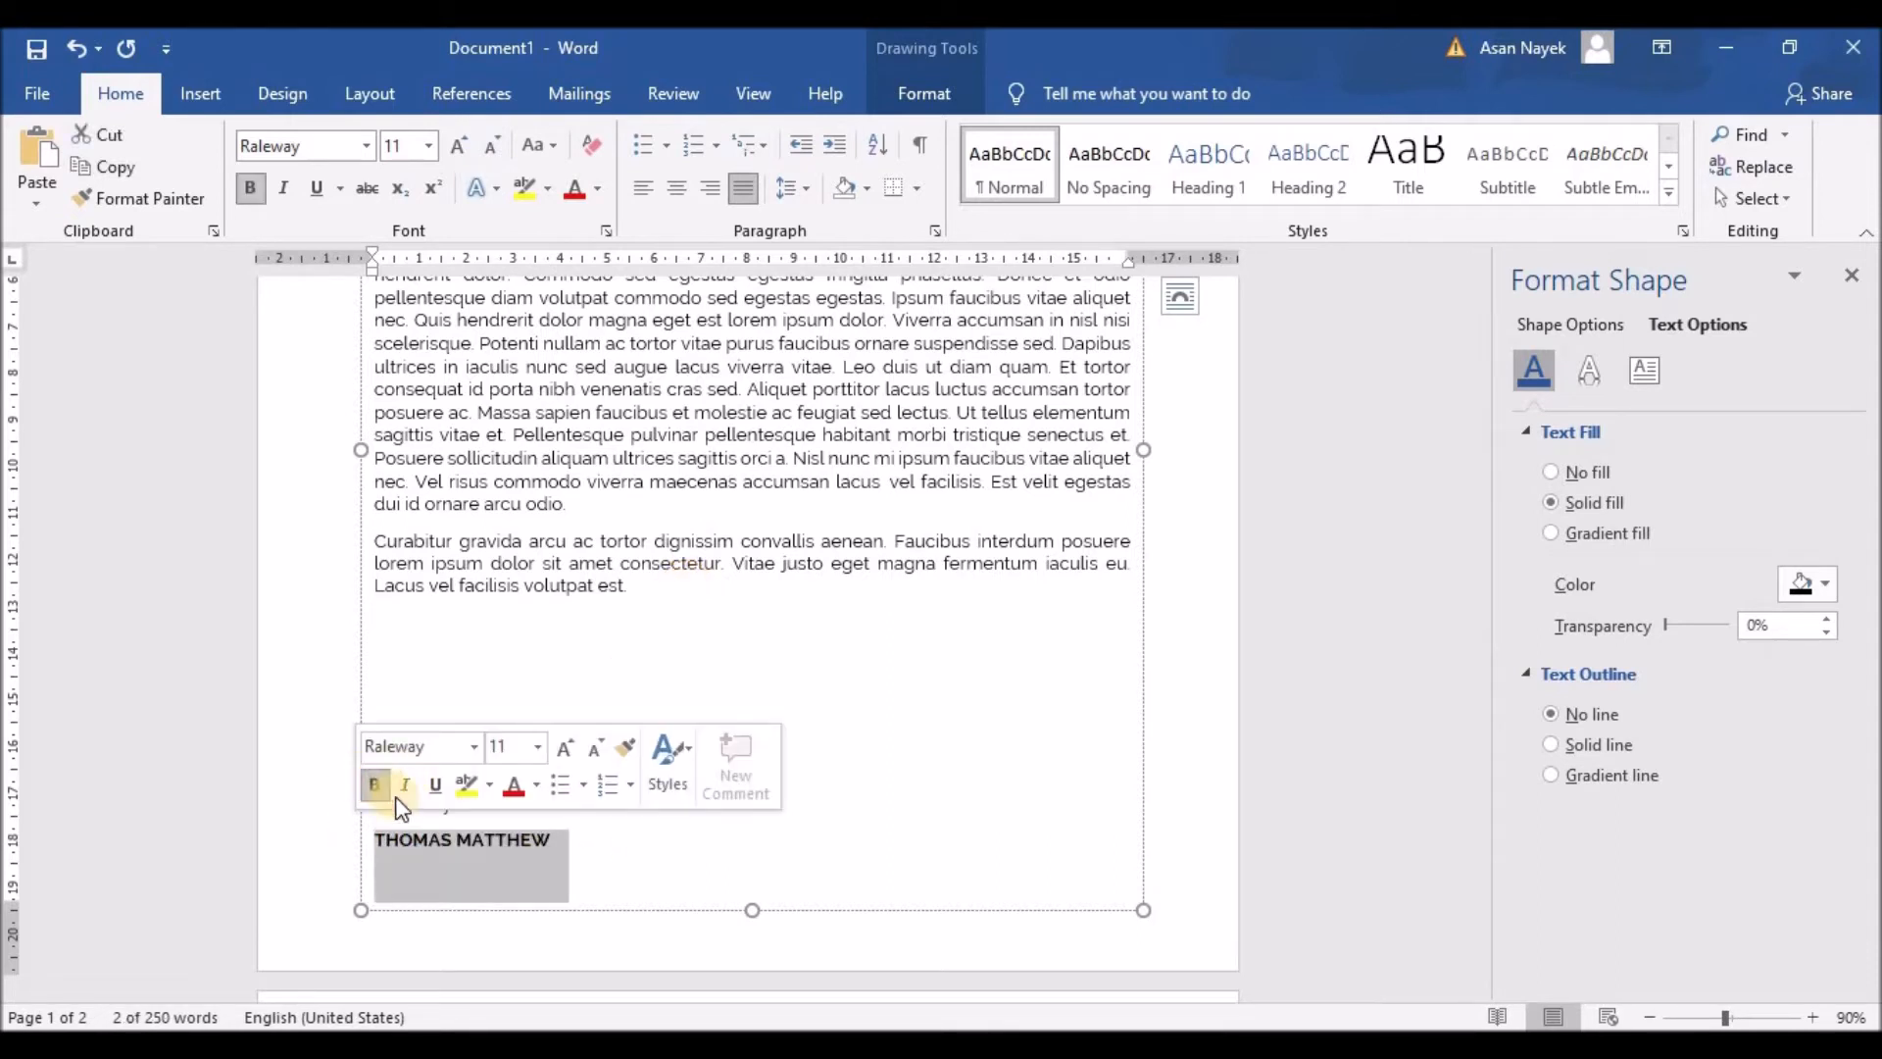
{"action": "left_click", "coordinate": [526, 861]}
Step: Remove the space after the closing lines and set them to 1.15 line spacing
{"action": "left_click_drag", "start_coordinate": [552, 839], "coordinate": [403, 731]}
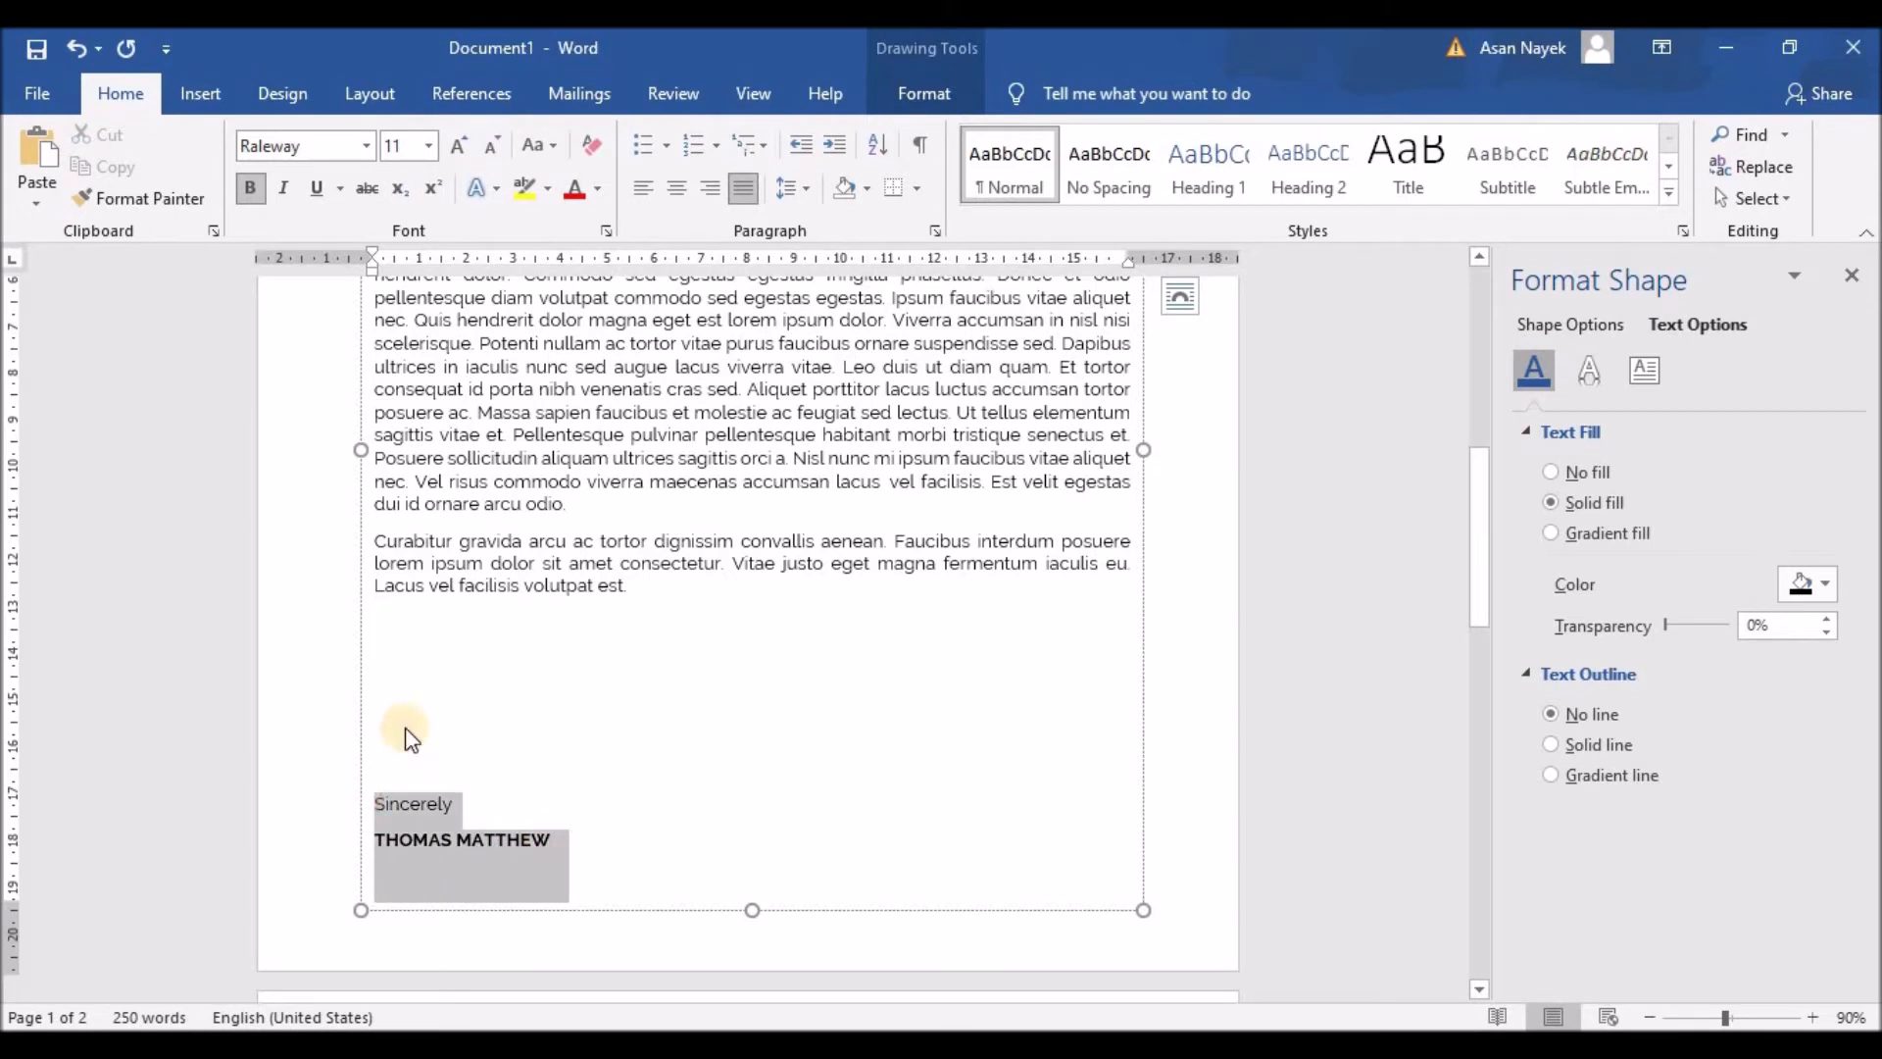
{"action": "left_click", "coordinate": [805, 185]}
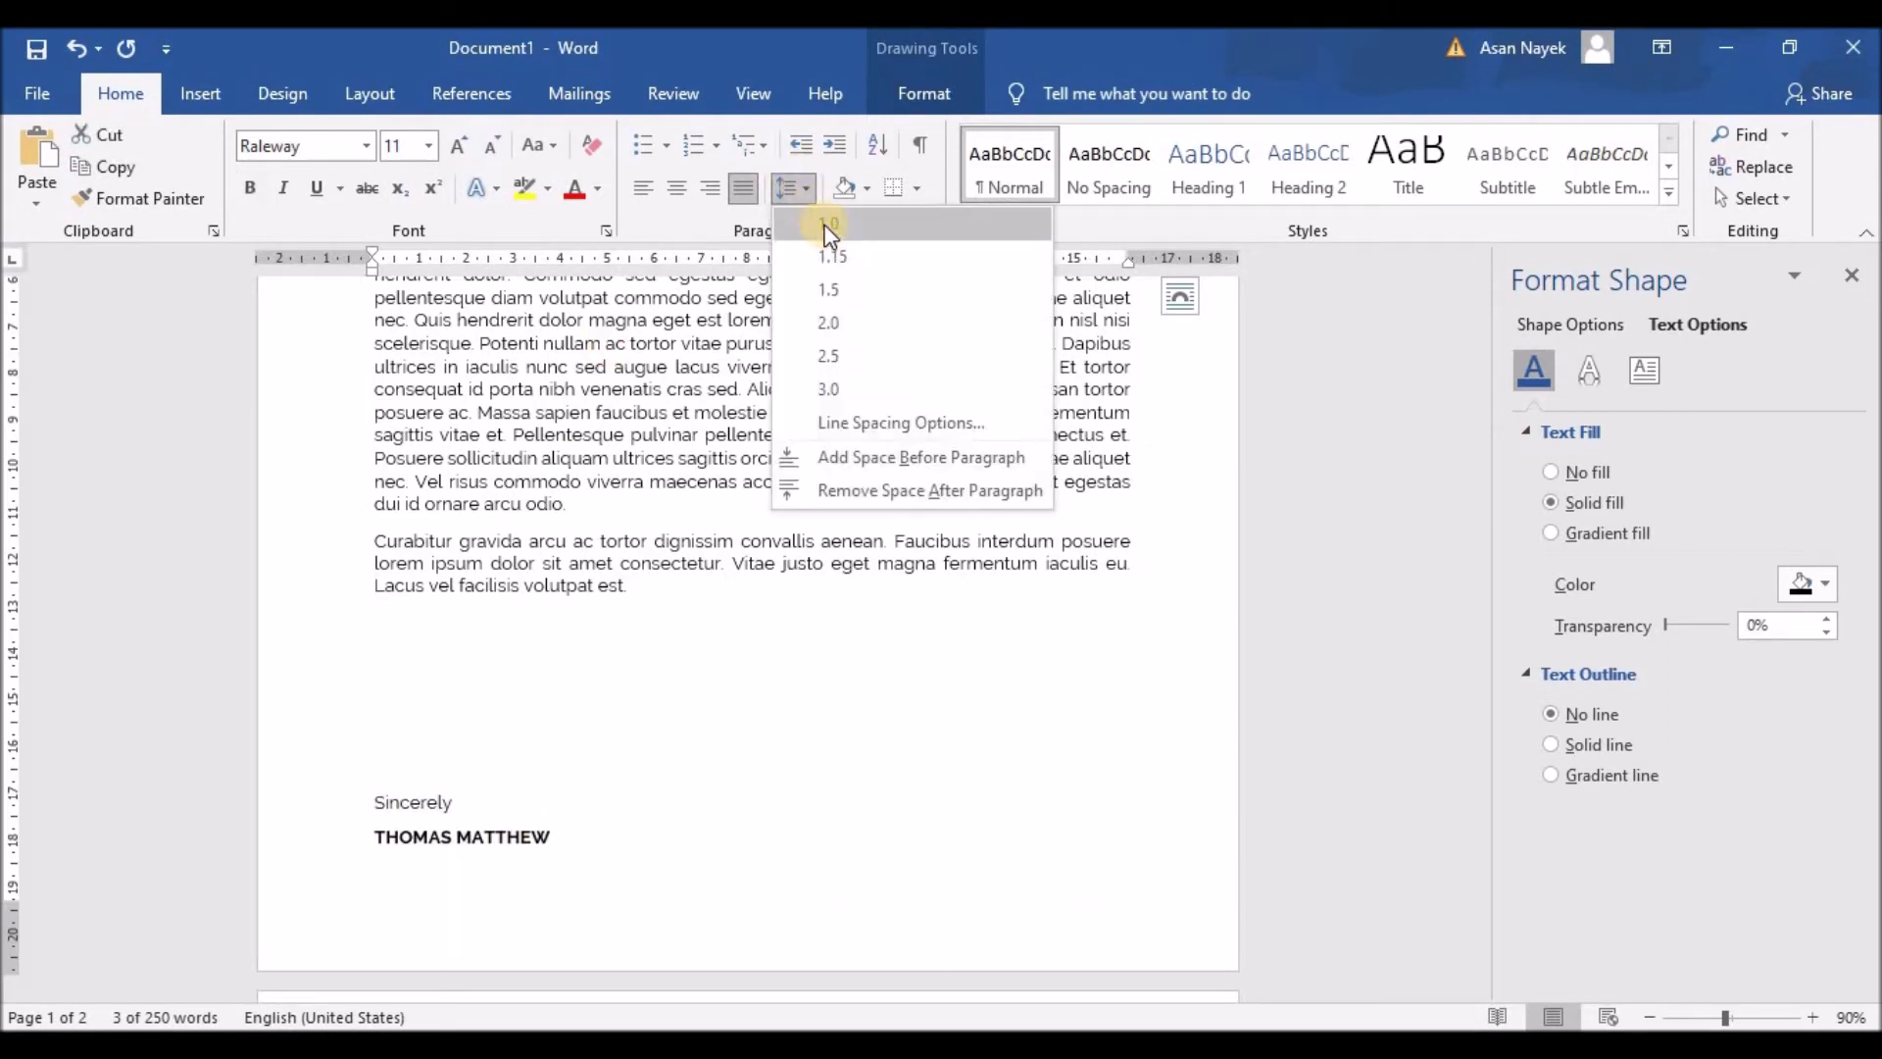
{"action": "left_click", "coordinate": [837, 488]}
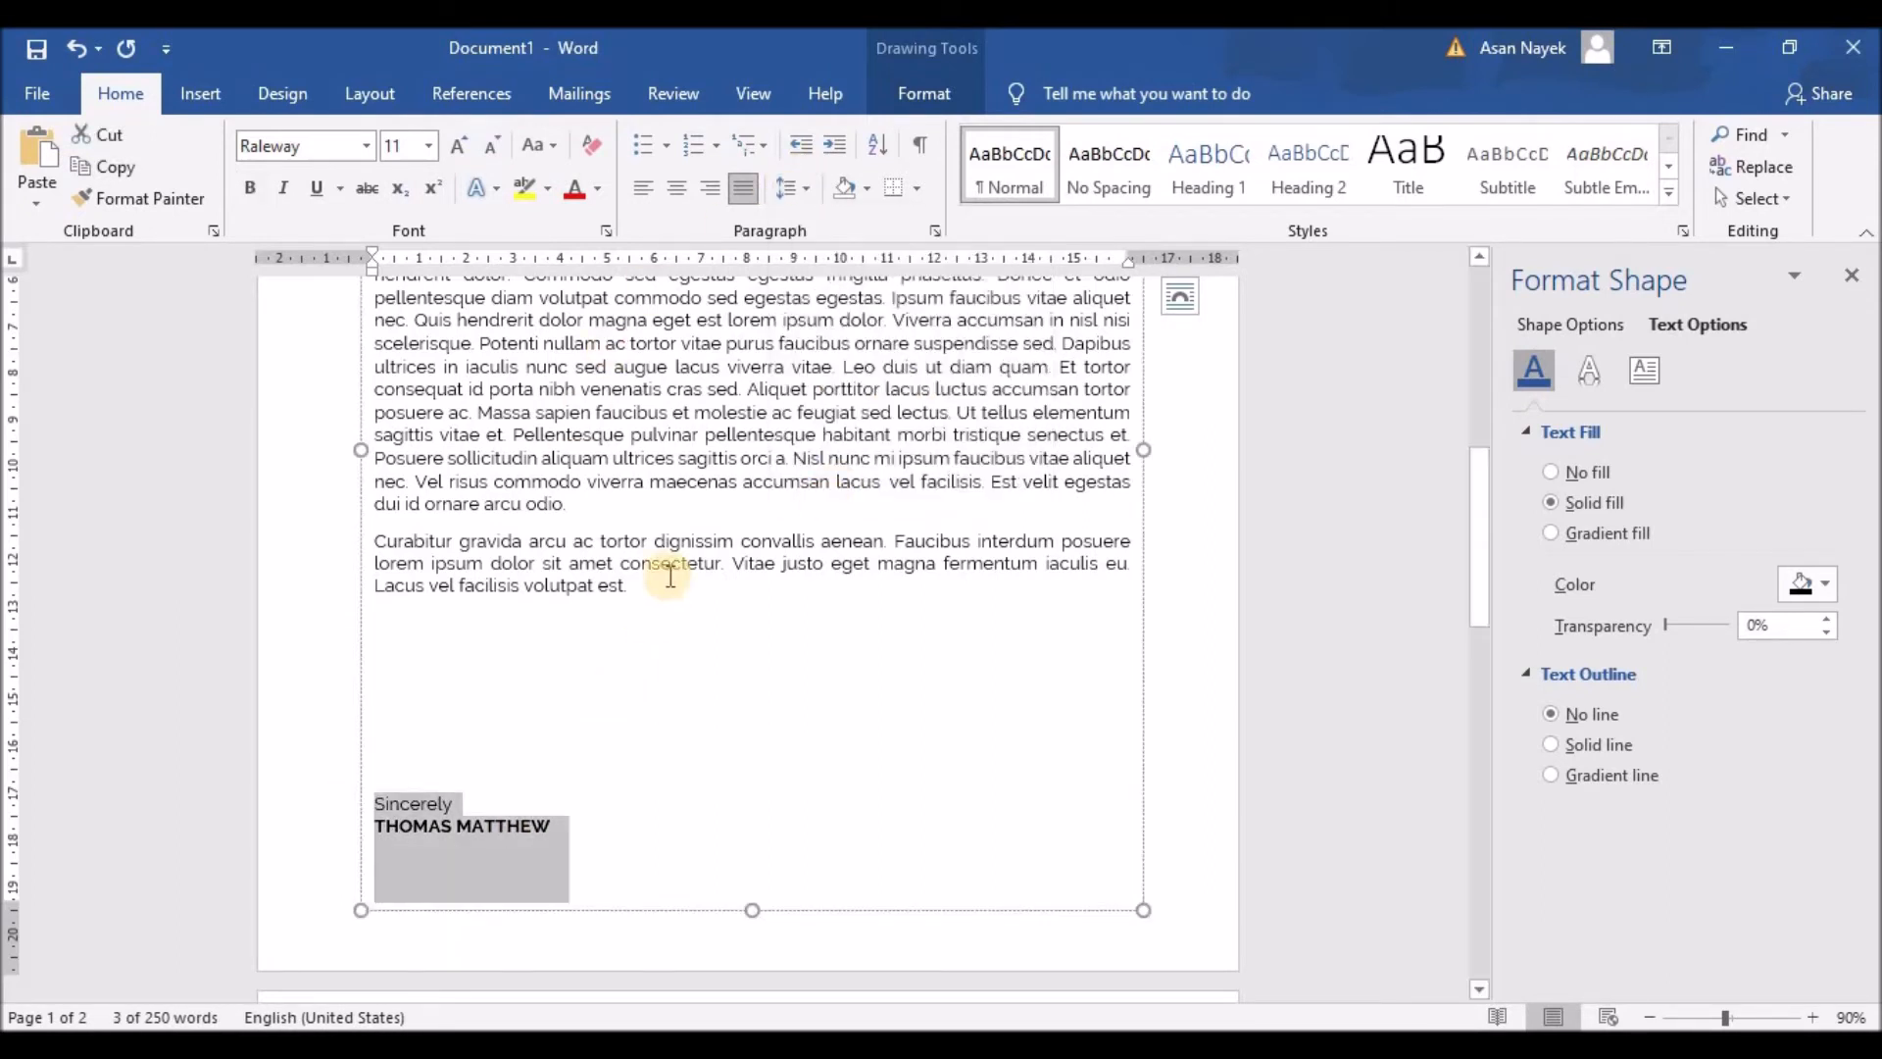
{"action": "left_click", "coordinate": [806, 182]}
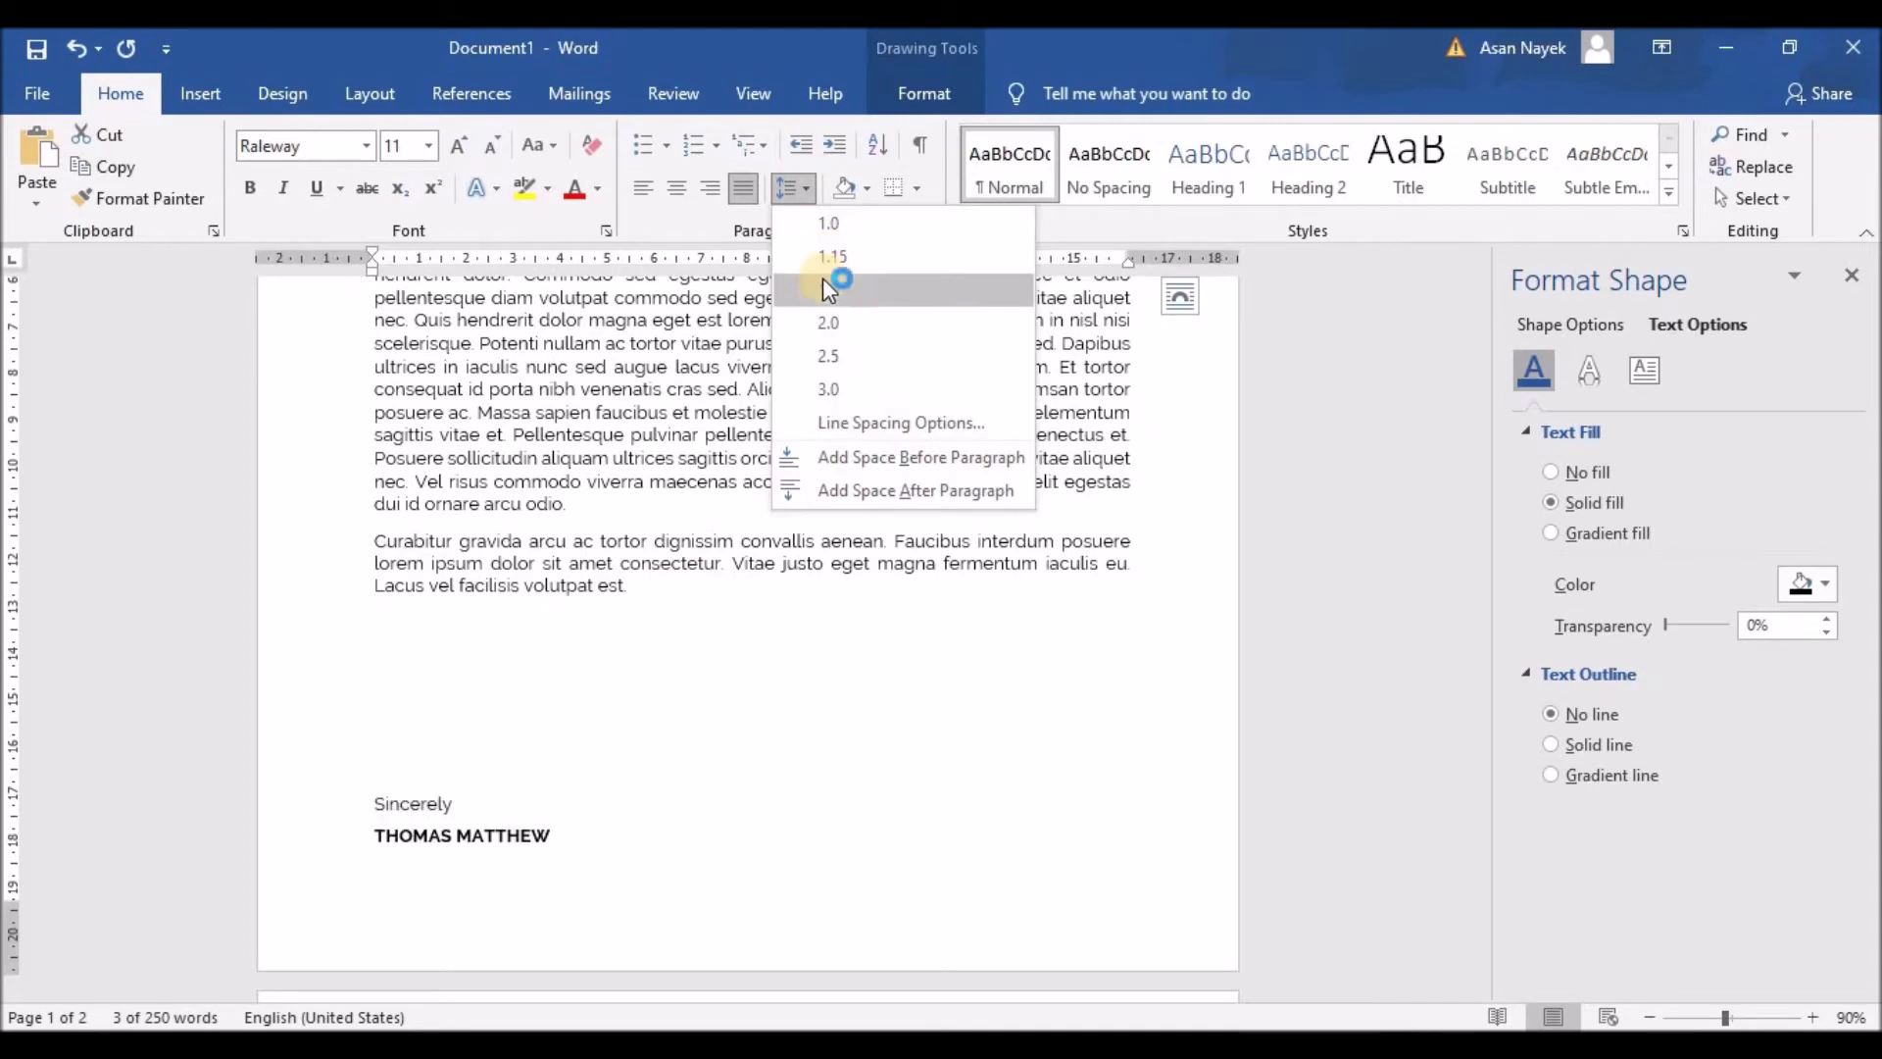
{"action": "left_click", "coordinate": [824, 260]}
{"action": "left_click", "coordinate": [693, 725]}
{"action": "scroll", "coordinate": [837, 720], "scroll_direction": "up", "scroll_amount": 8}
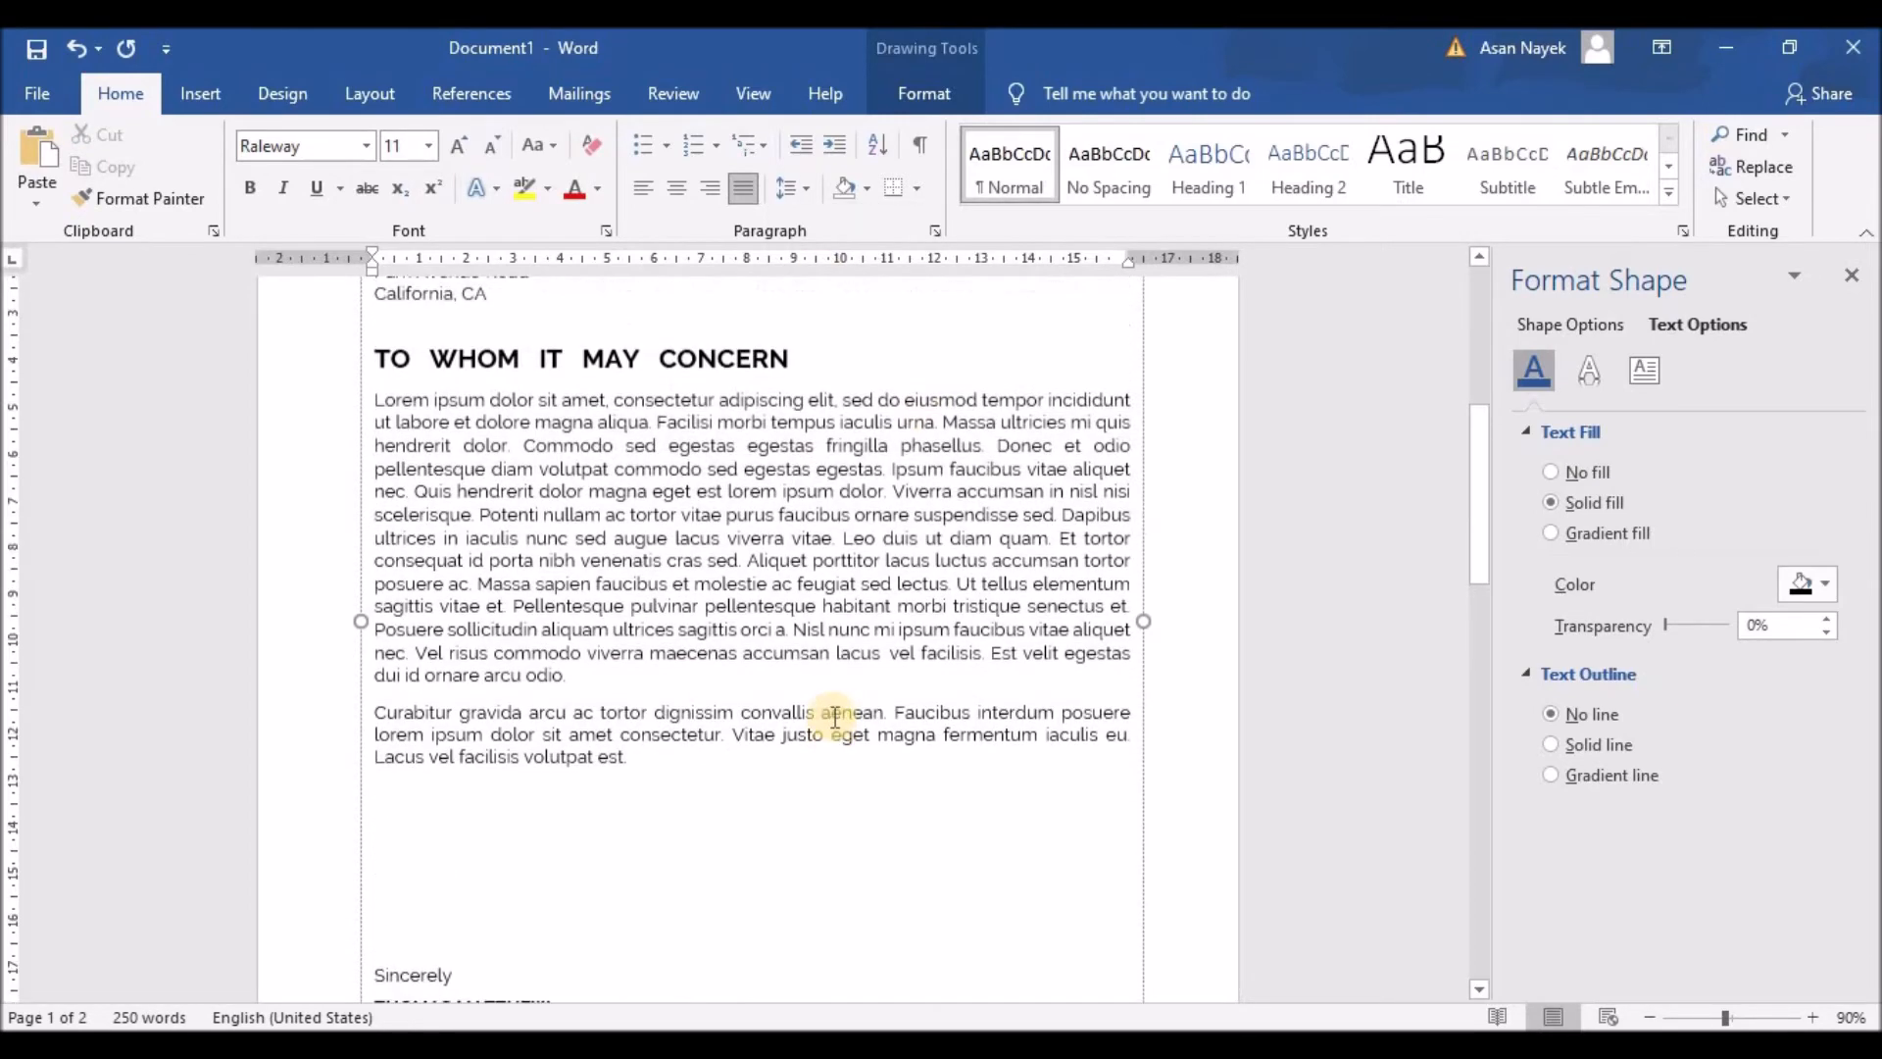
{"action": "left_click", "coordinate": [1298, 580]}
{"action": "scroll", "coordinate": [1298, 580], "scroll_direction": "down", "scroll_amount": 2}
{"action": "scroll", "coordinate": [1298, 580], "scroll_direction": "down", "scroll_amount": 3}
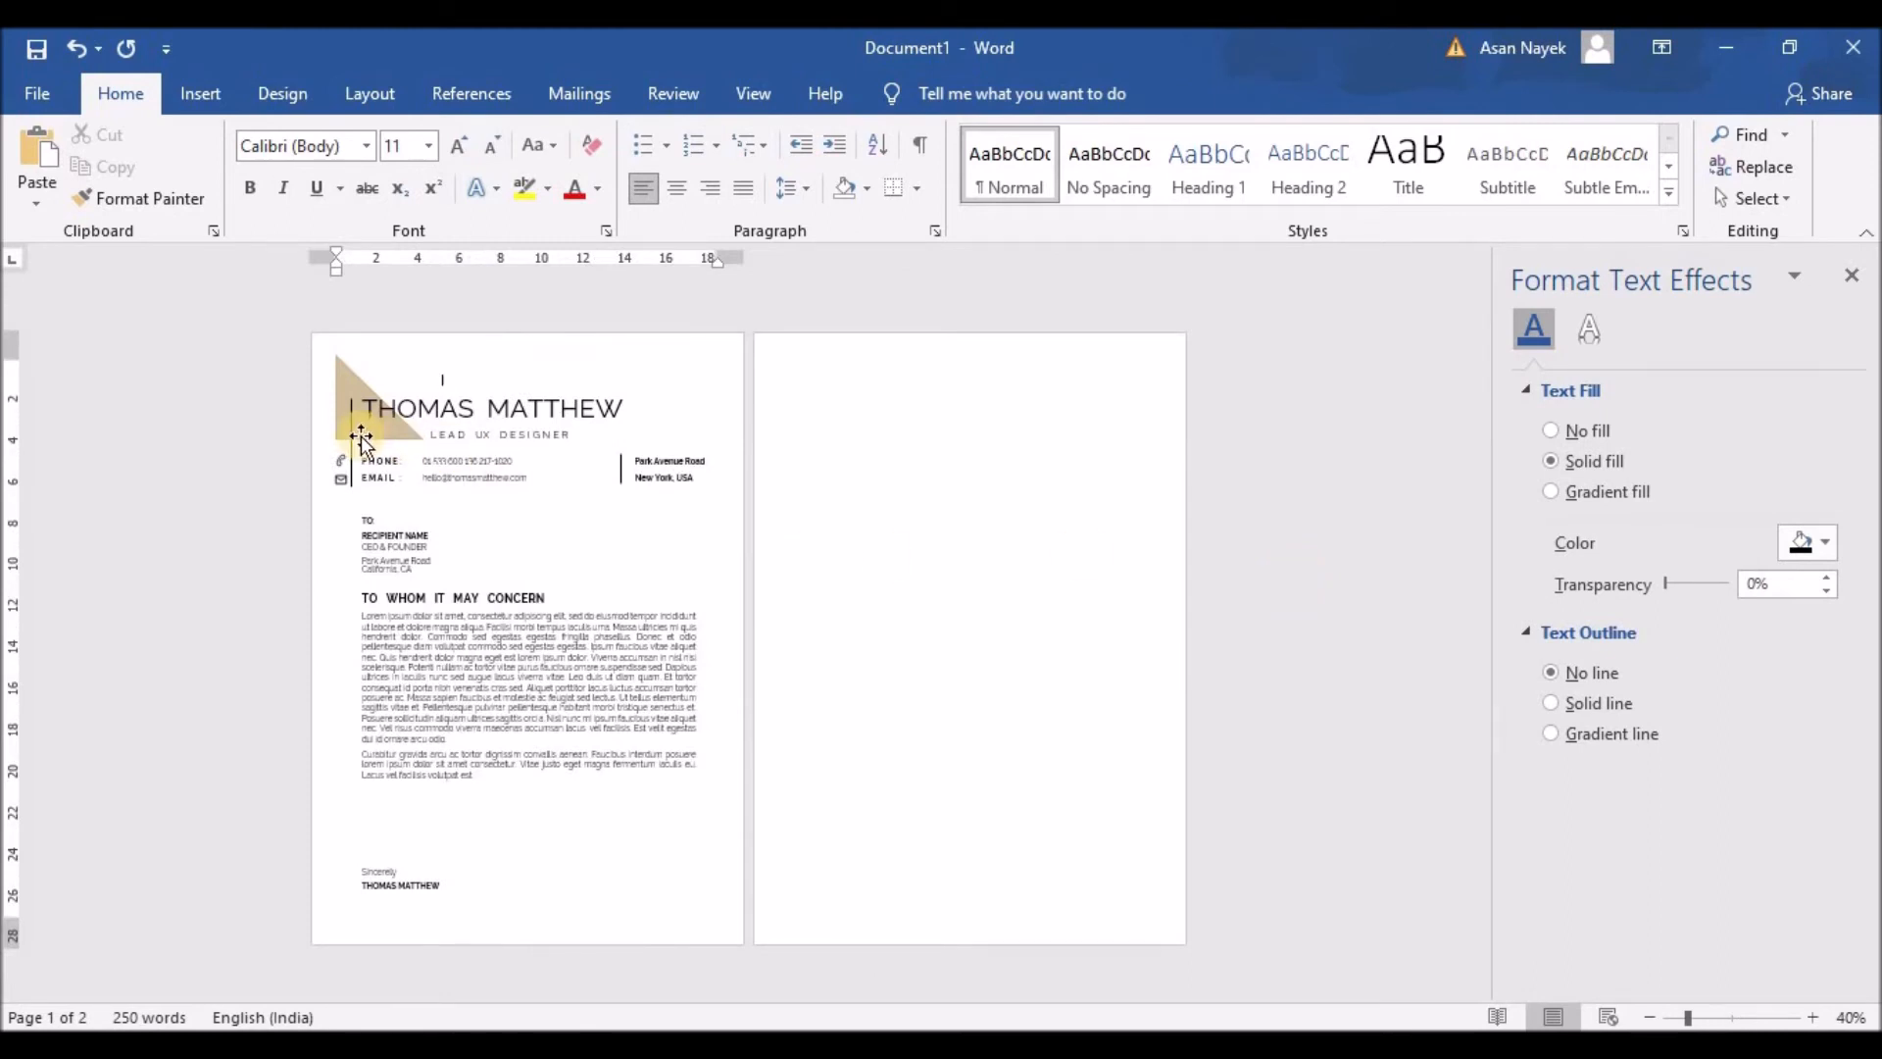
Step: Copy the entire letter and paste it onto the blank second page, keeping source formatting
{"action": "left_click", "coordinate": [371, 429]}
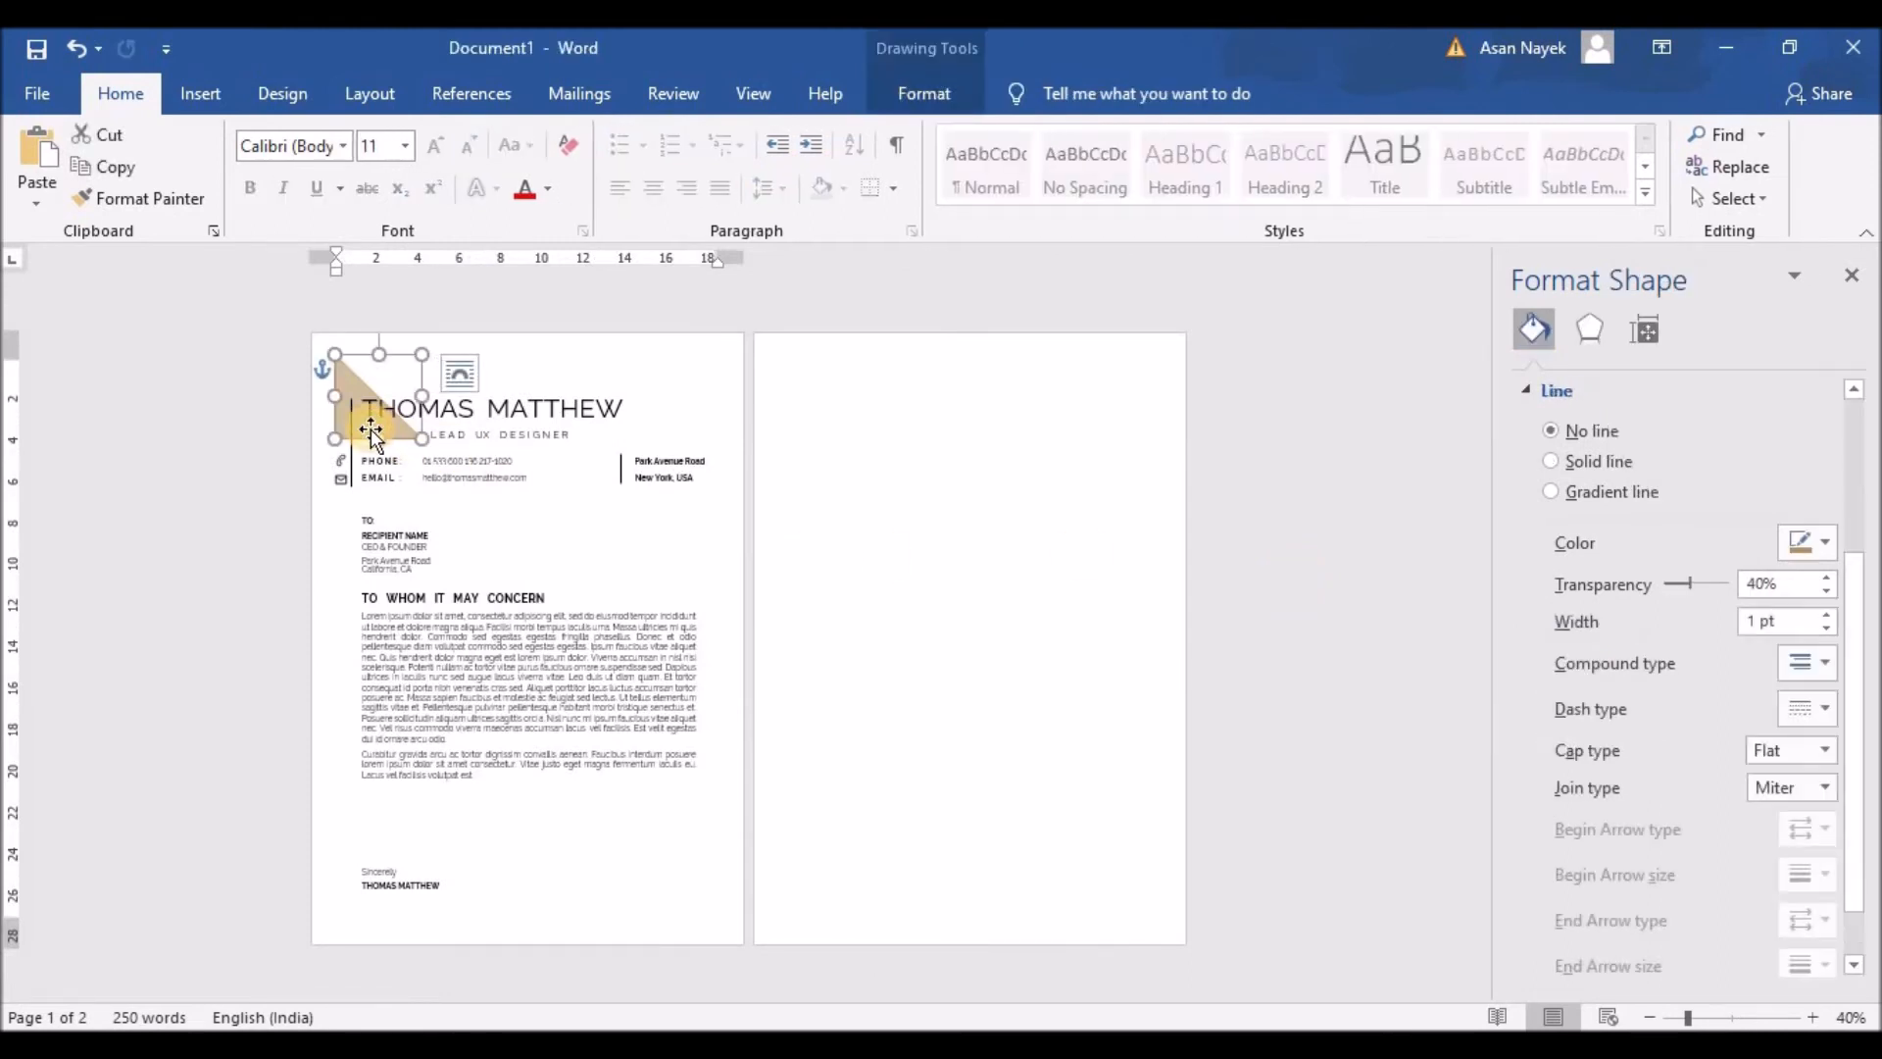
{"action": "key", "text": "ctrl+a"}
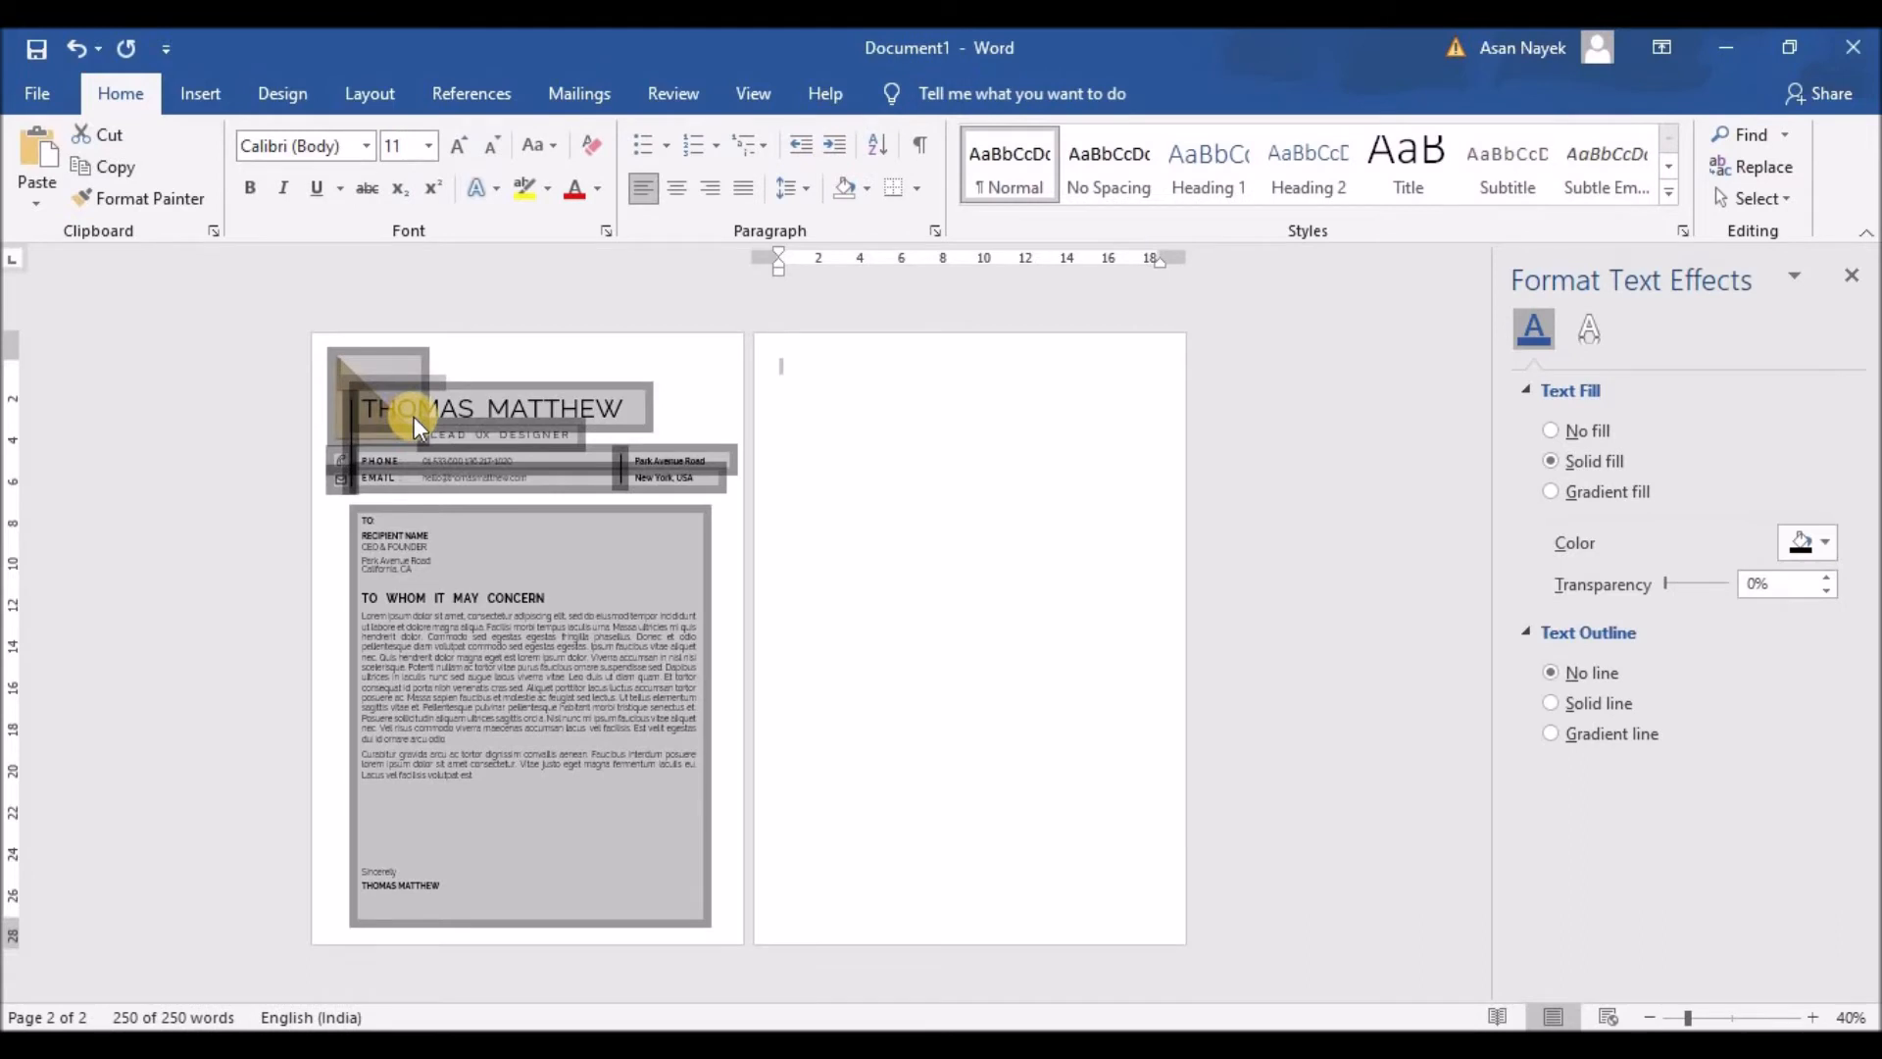
{"action": "left_click", "coordinate": [969, 510]}
{"action": "right_click", "coordinate": [956, 490]}
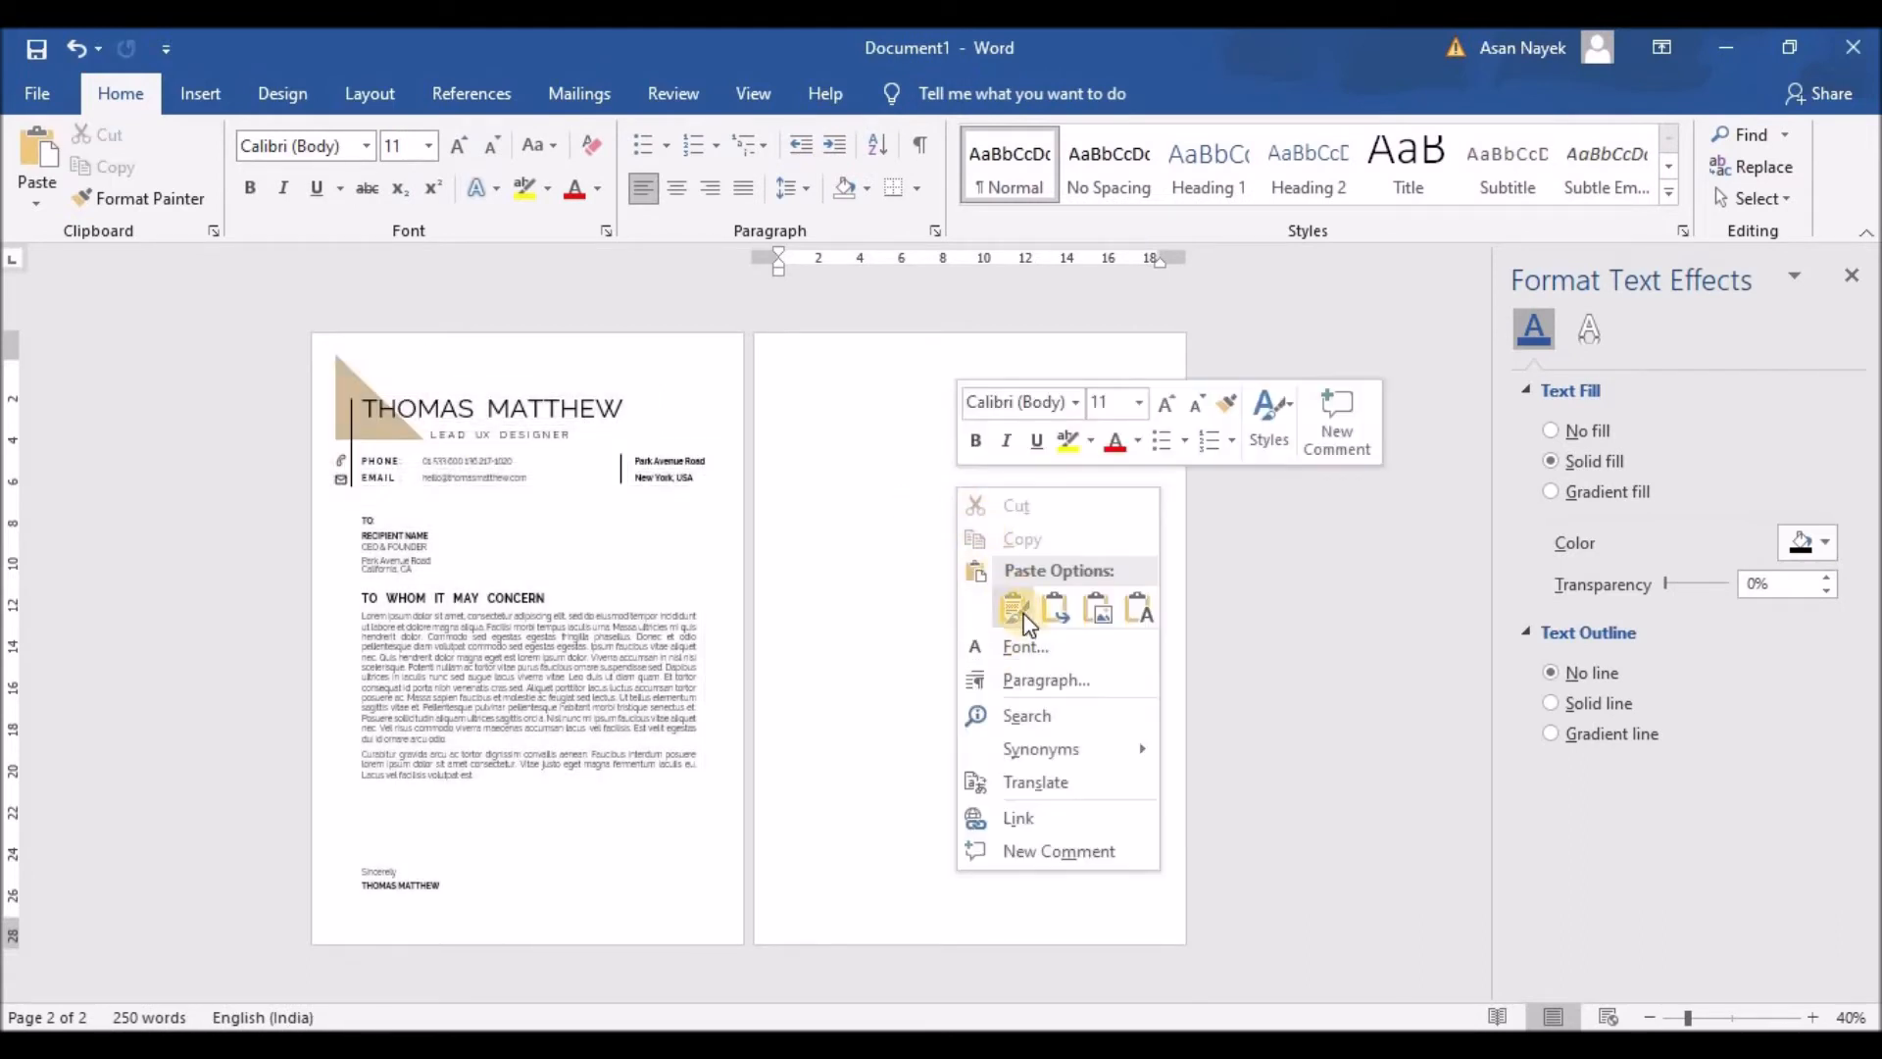
{"action": "left_click", "coordinate": [1014, 607]}
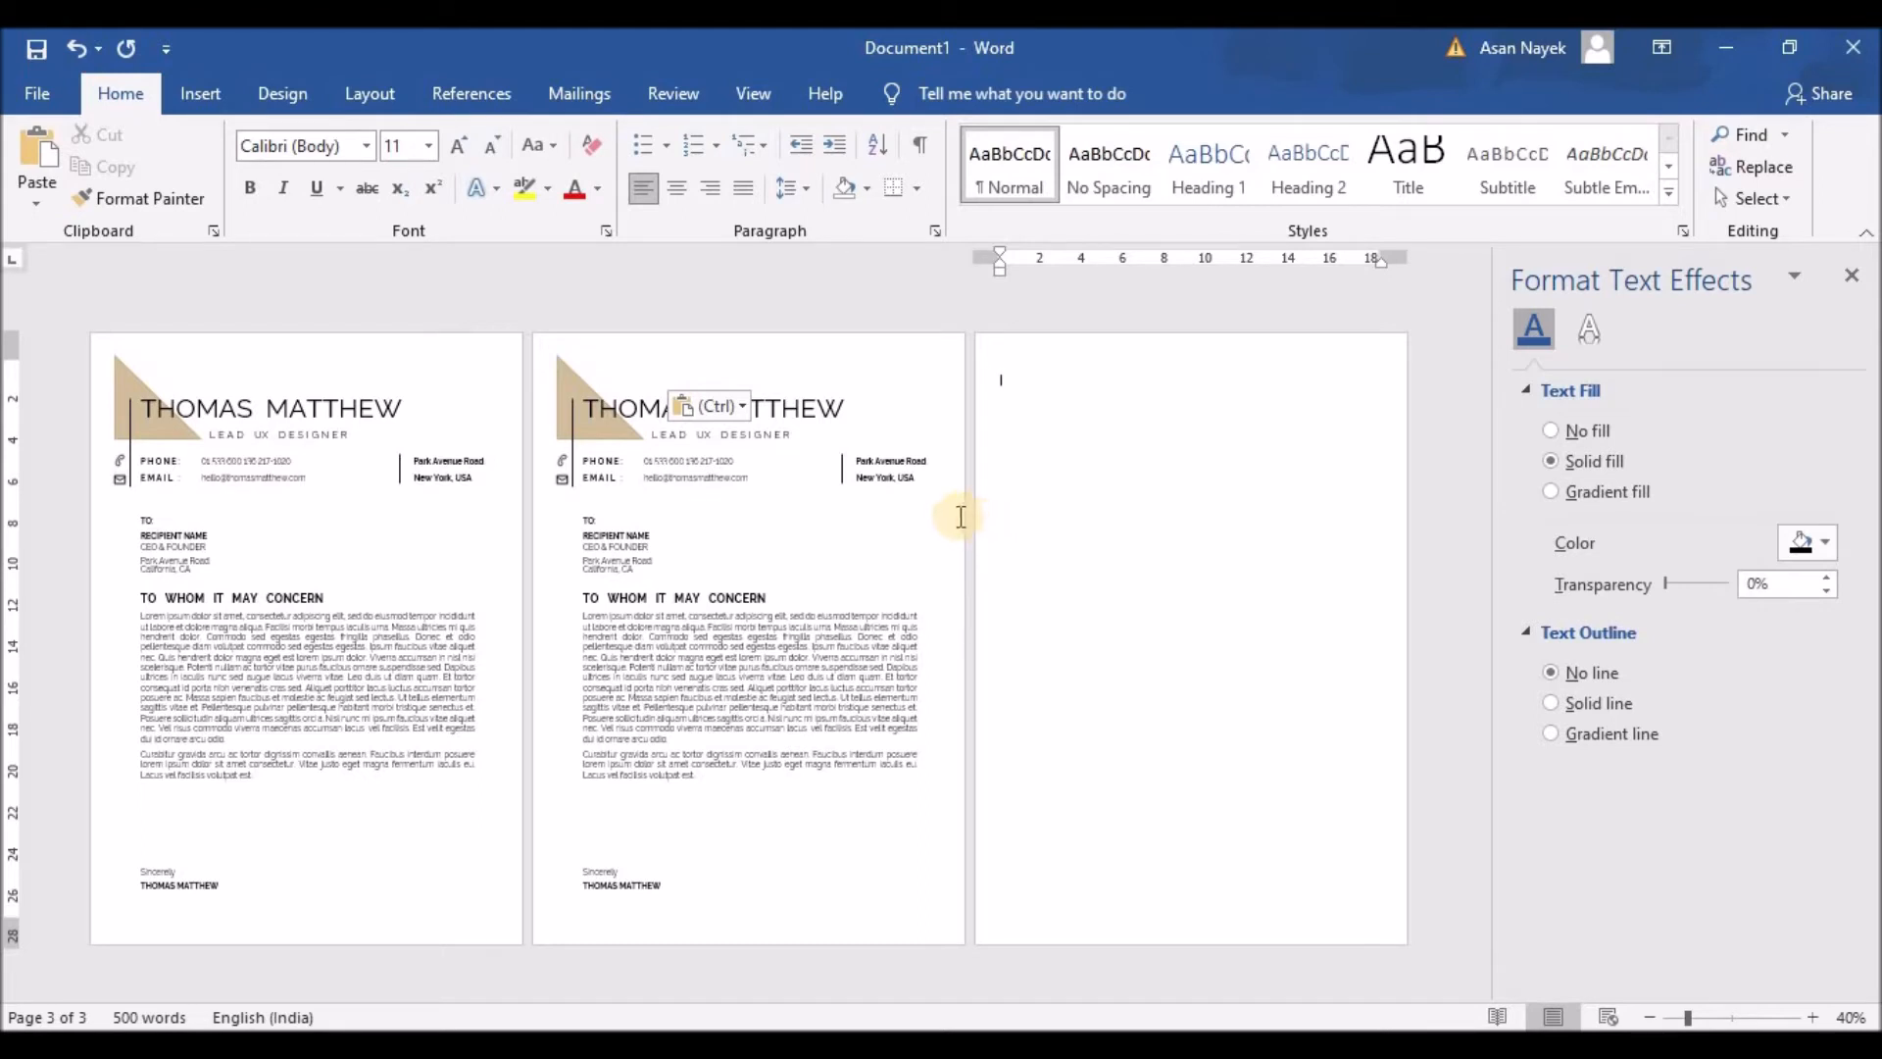
Step: Delete the extra empty third page left after the paste
{"action": "key", "text": "BackSpace"}
{"action": "key", "text": "BackSpace"}
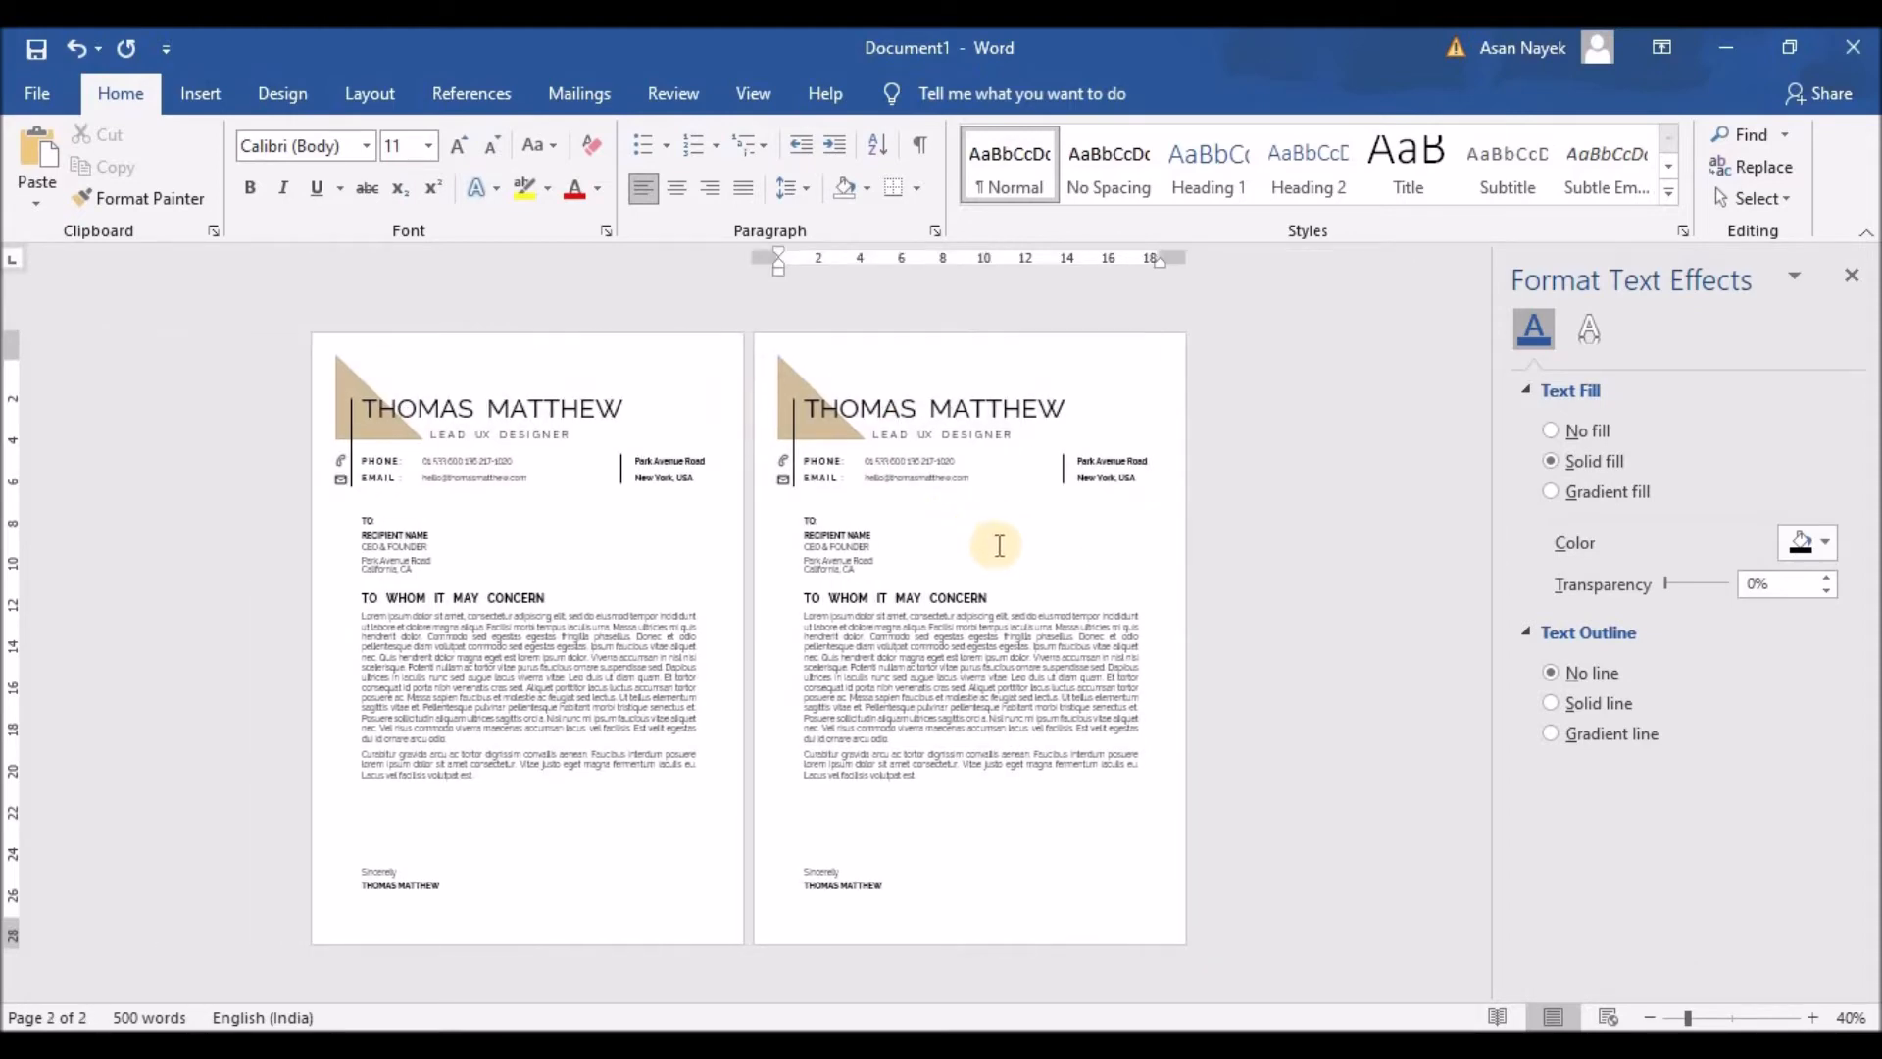
{"action": "scroll", "coordinate": [999, 545], "scroll_direction": "up", "scroll_amount": 4, "text": "ctrl"}
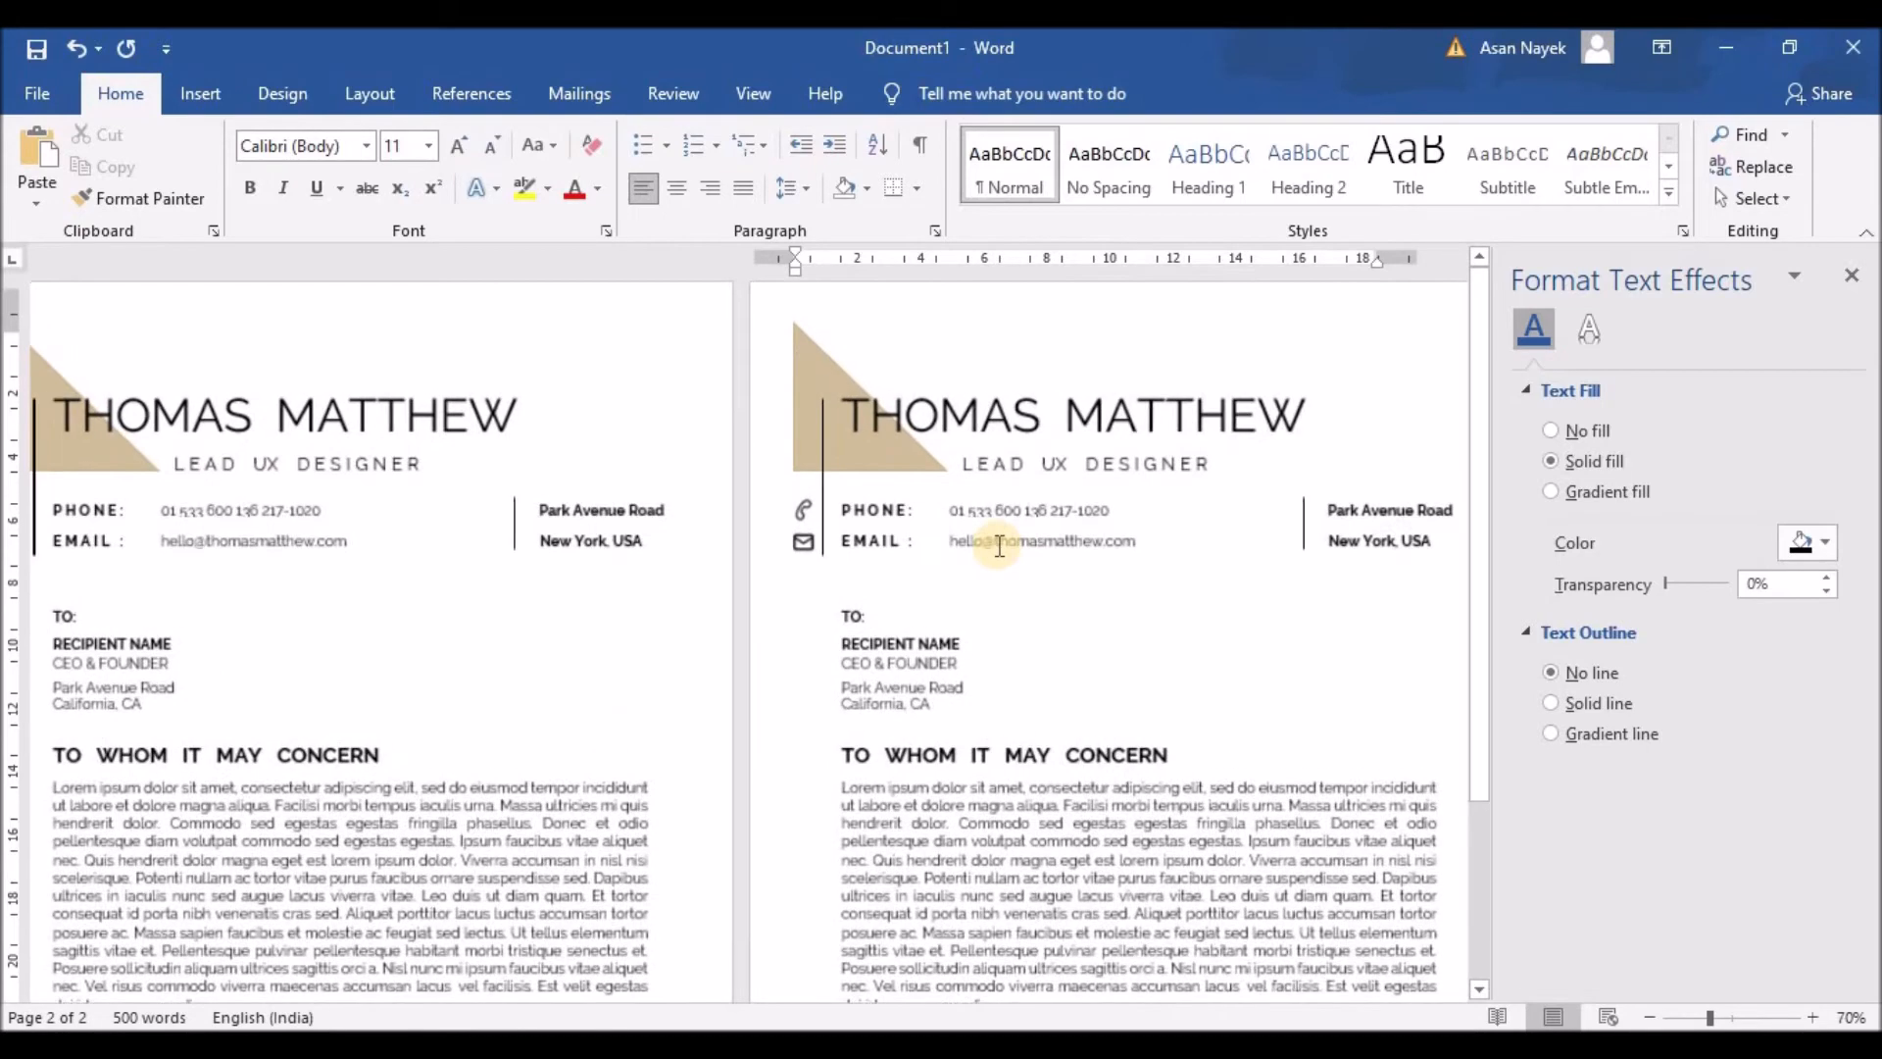
{"action": "scroll", "coordinate": [997, 545], "scroll_direction": "up", "scroll_amount": 2}
{"action": "scroll", "coordinate": [997, 545], "scroll_direction": "down", "scroll_amount": 1}
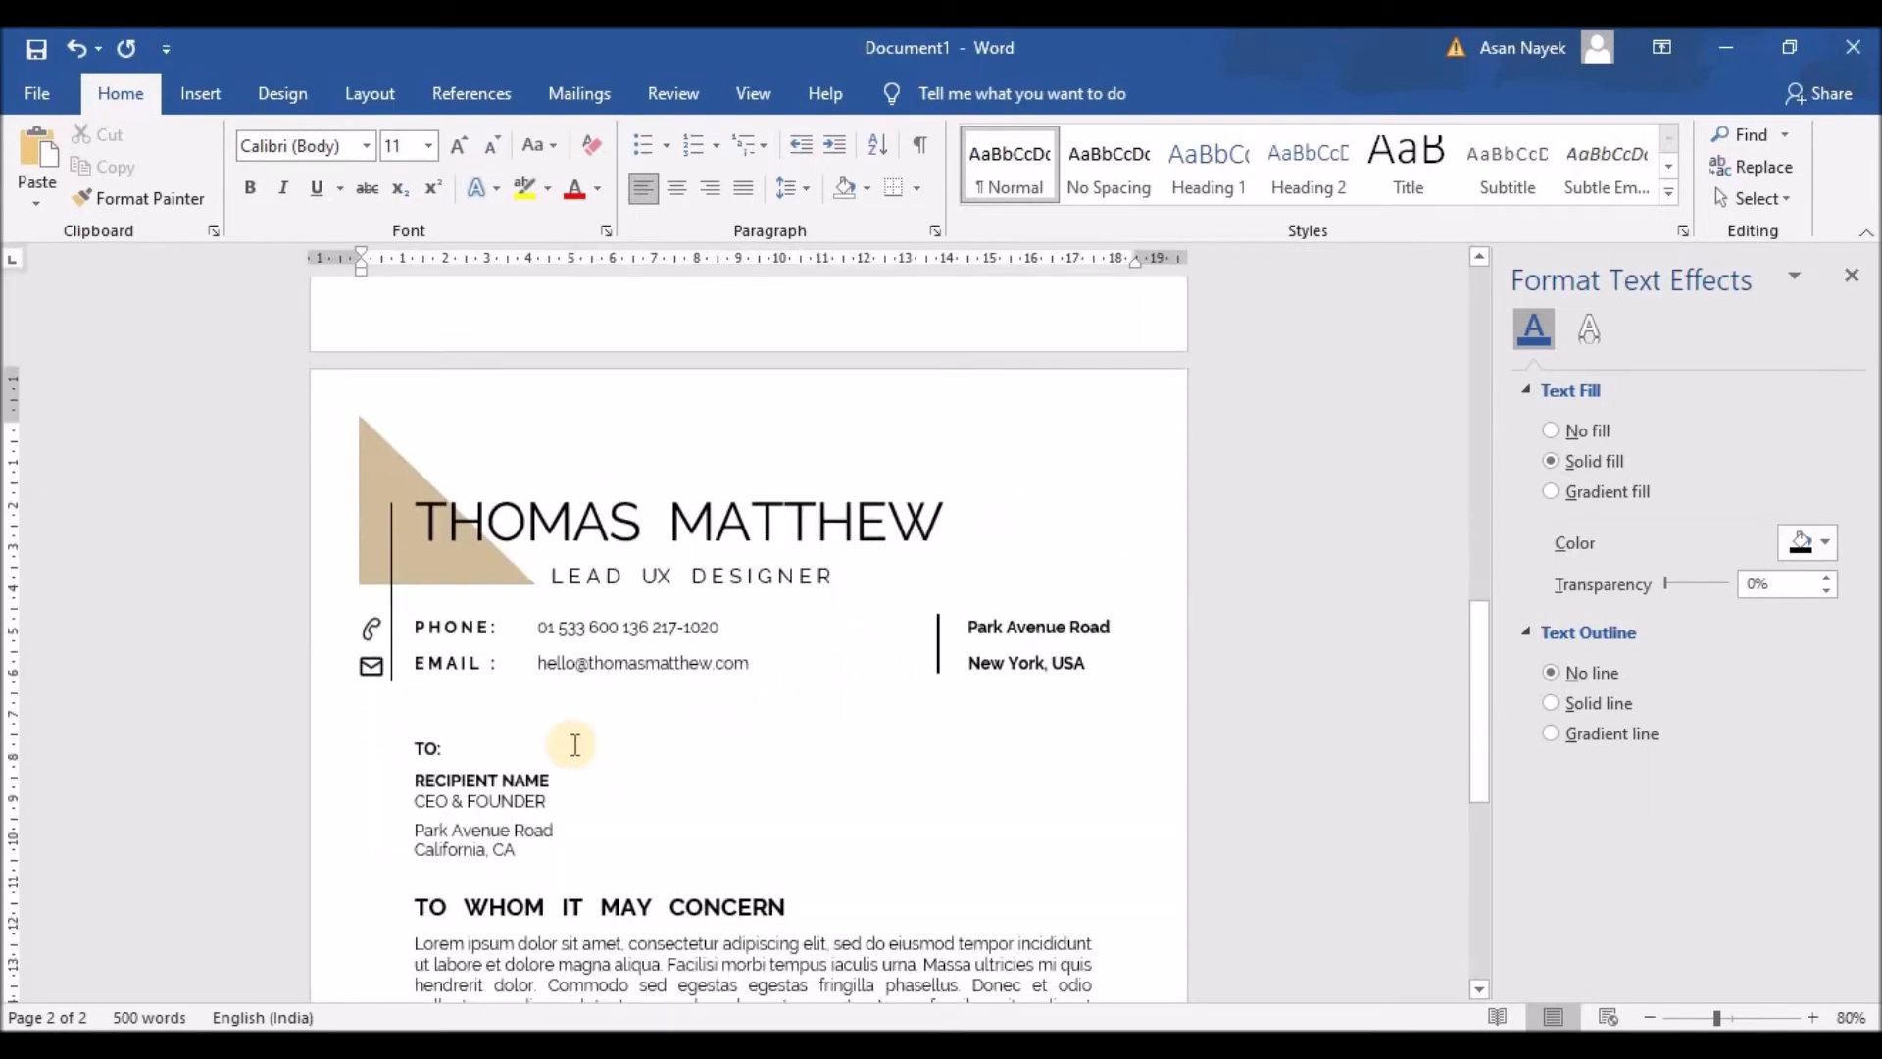
Step: Delete page two's body text box and place a copy of the vertical divider lower down
{"action": "left_click", "coordinate": [498, 735]}
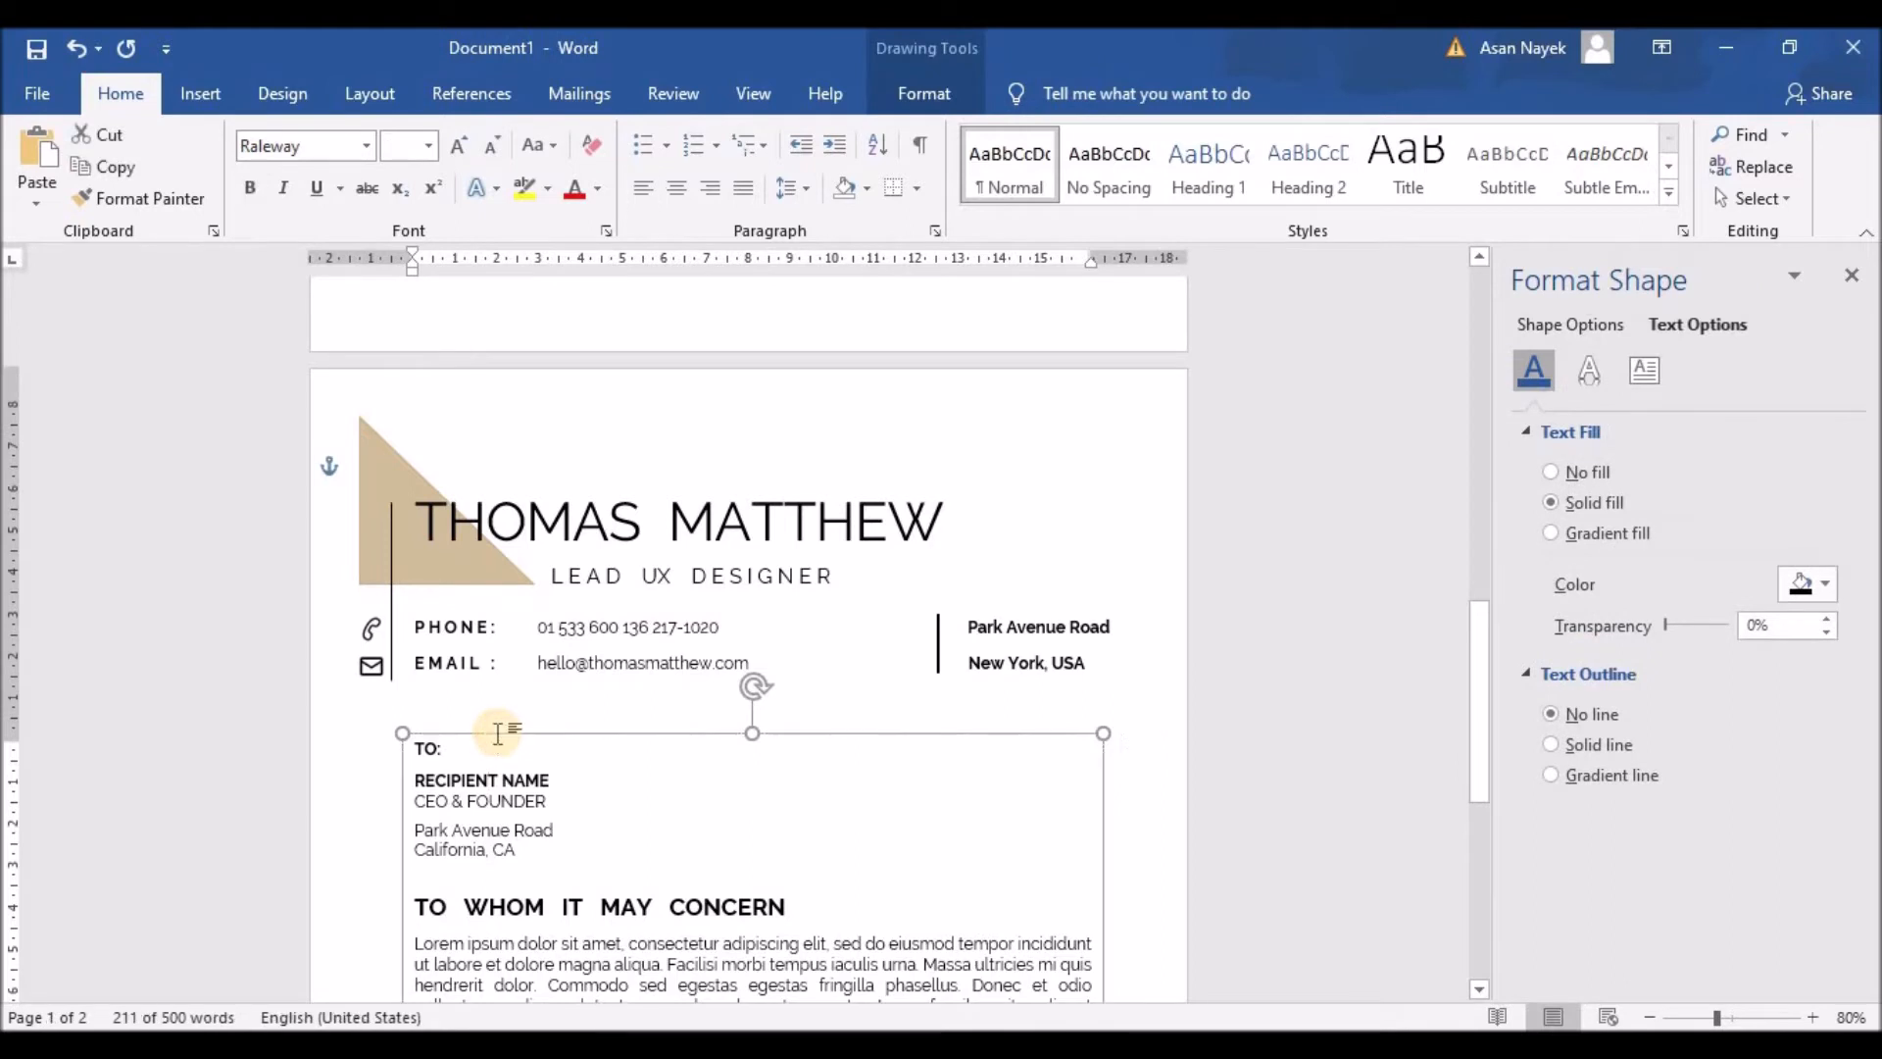
{"action": "key", "text": "Delete"}
{"action": "scroll", "coordinate": [498, 734], "scroll_direction": "down", "scroll_amount": 1}
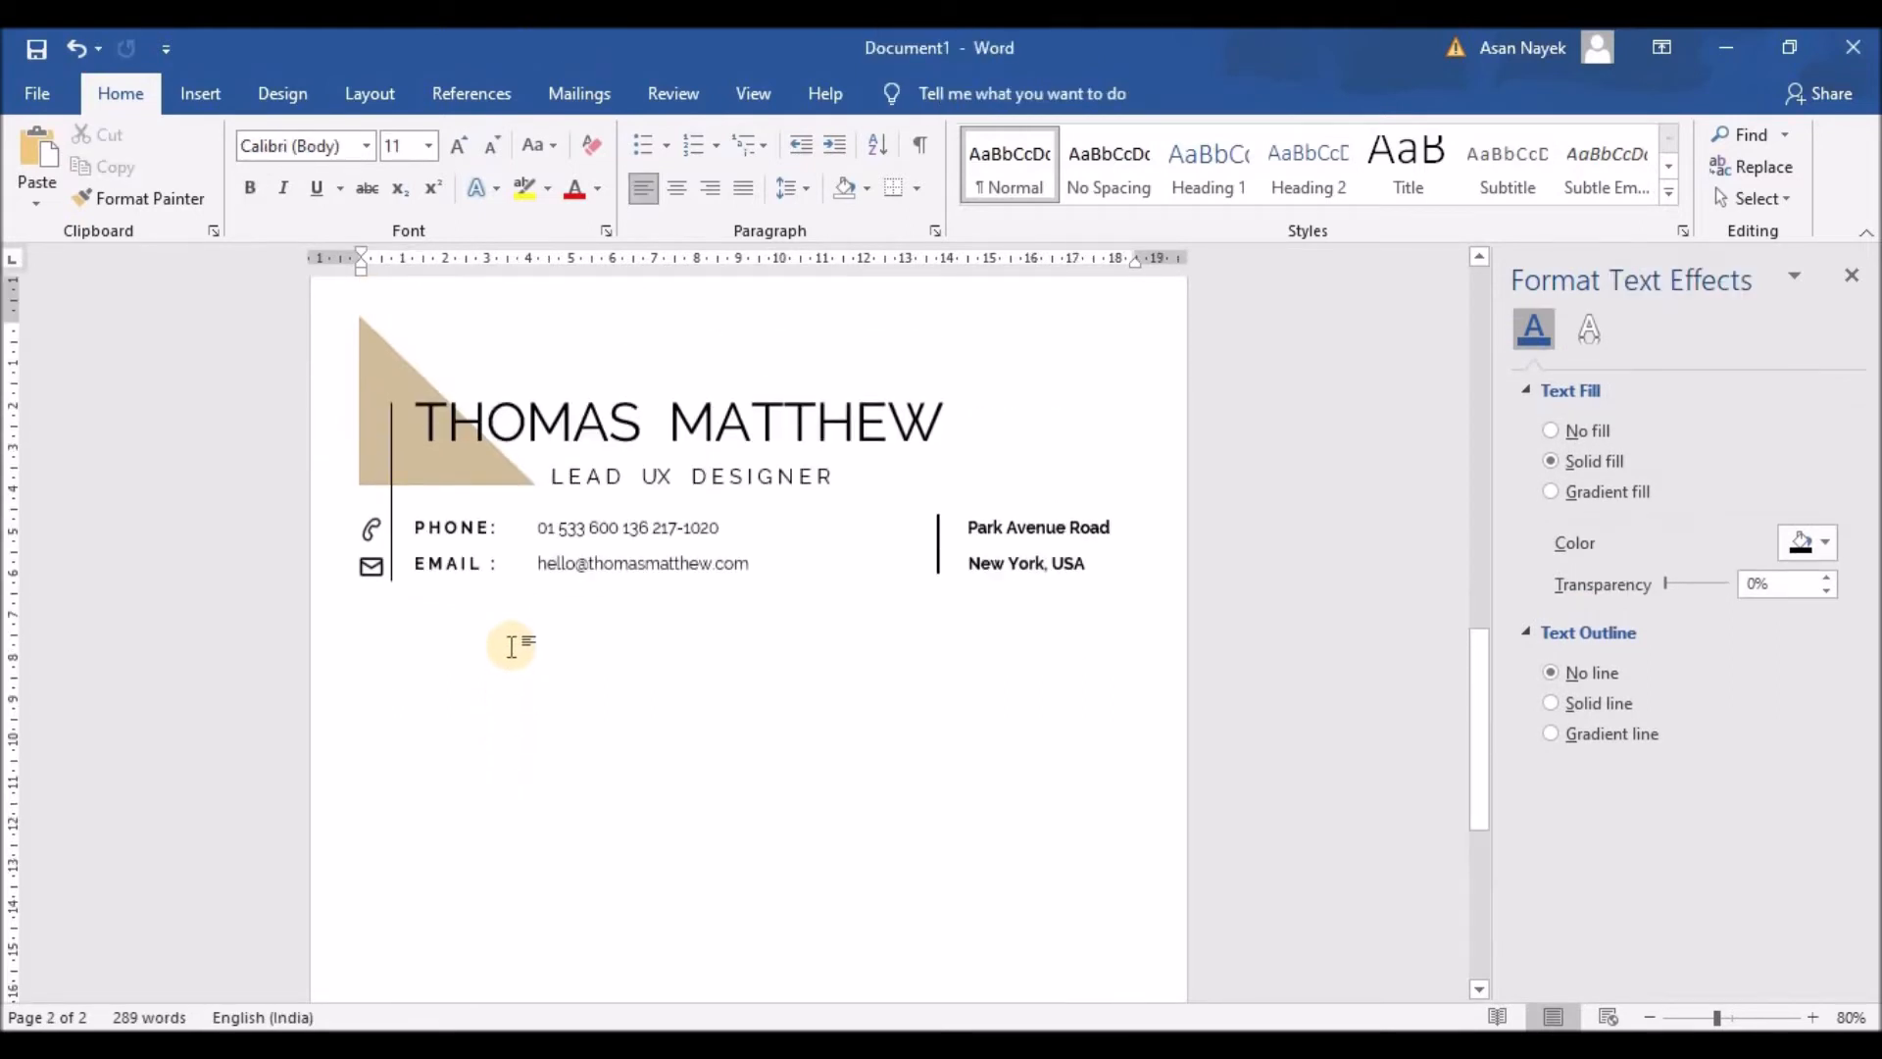
{"action": "left_click", "coordinate": [392, 553]}
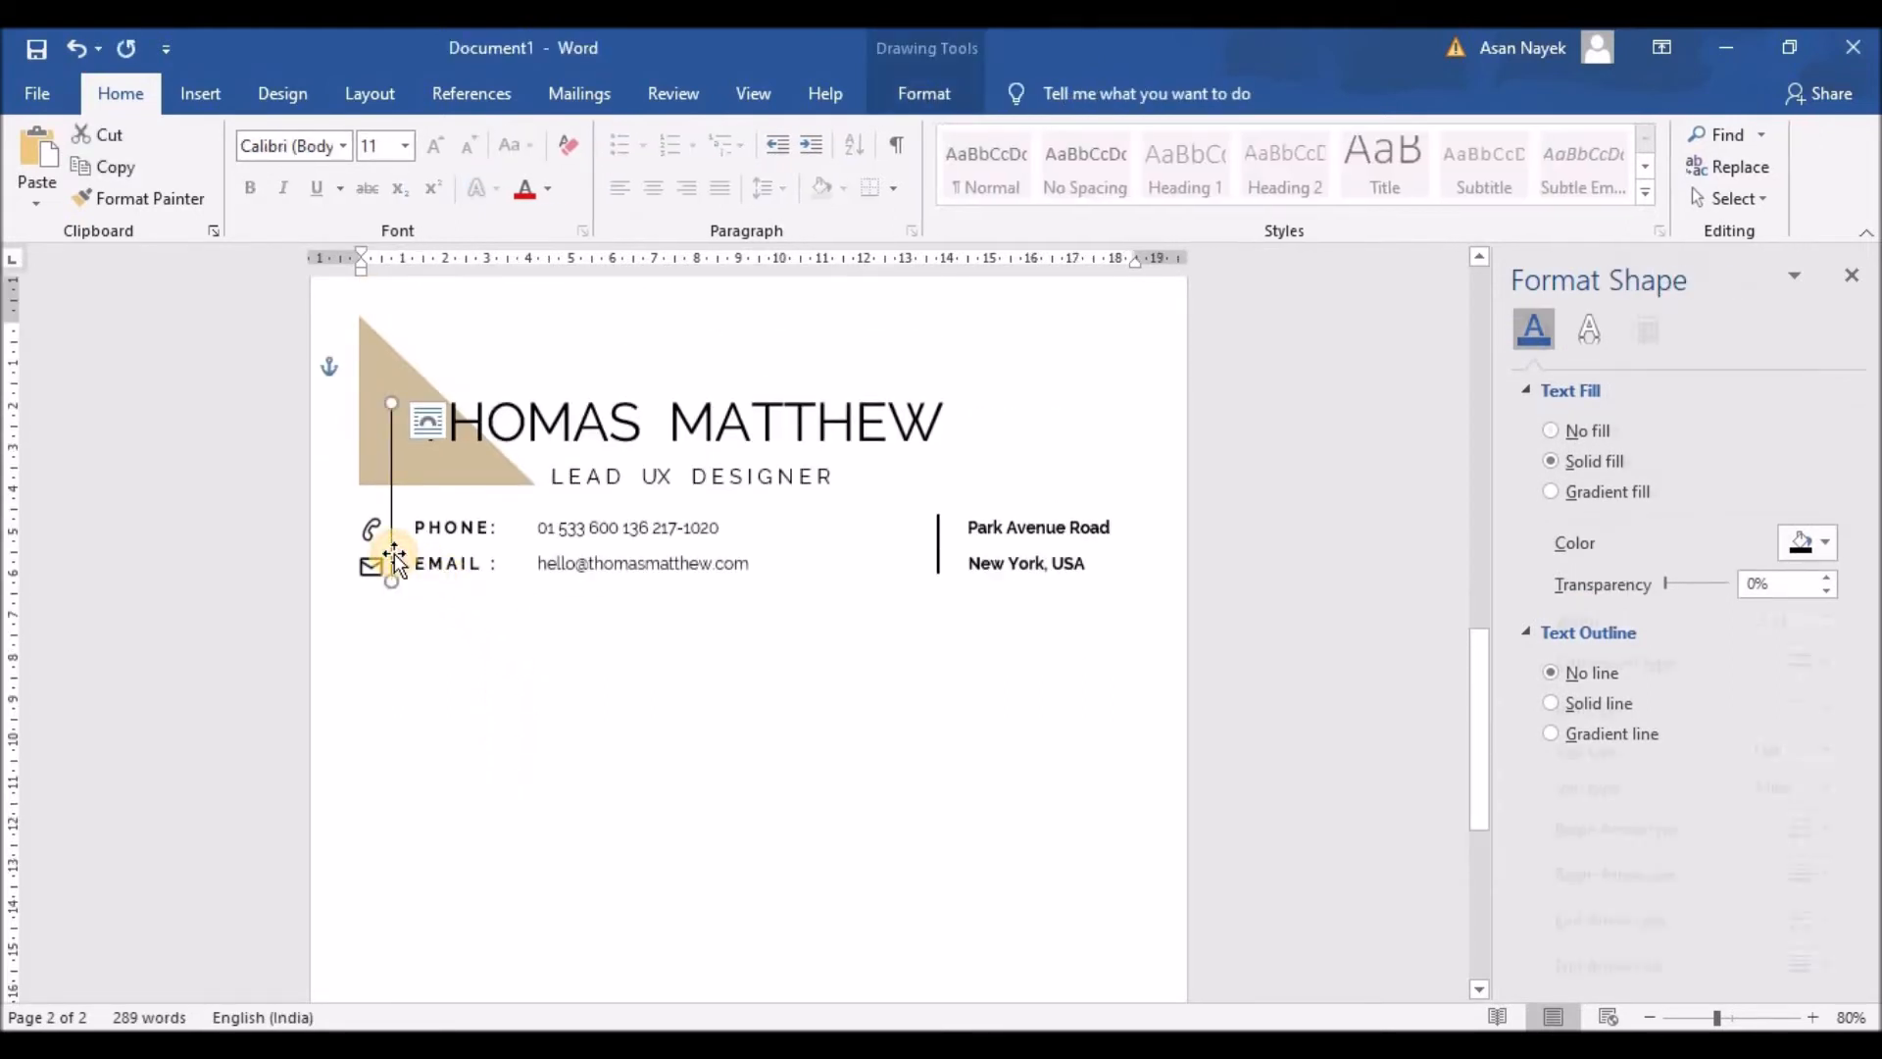
{"action": "left_click_drag", "start_coordinate": [400, 563], "coordinate": [395, 697]}
{"action": "scroll", "coordinate": [562, 706], "scroll_direction": "down", "scroll_amount": 5}
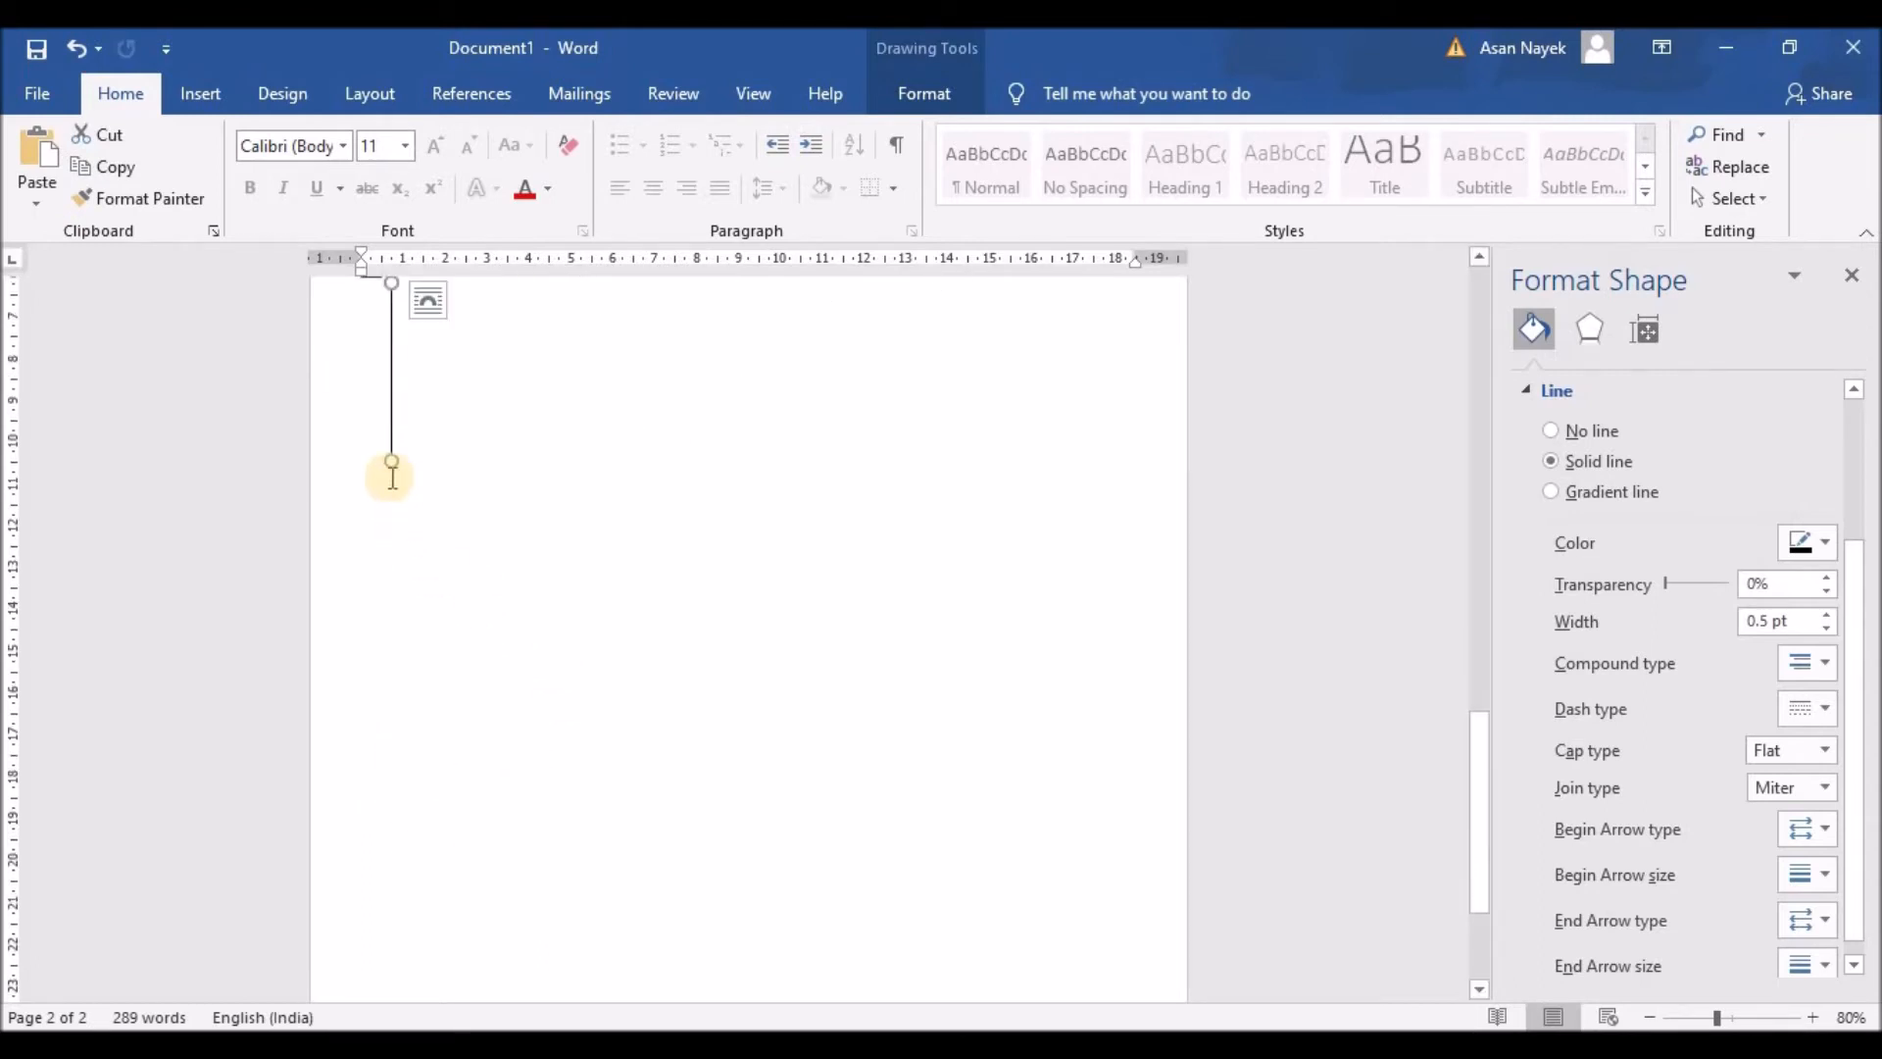
{"action": "scroll", "coordinate": [660, 563], "scroll_direction": "up", "scroll_amount": 2}
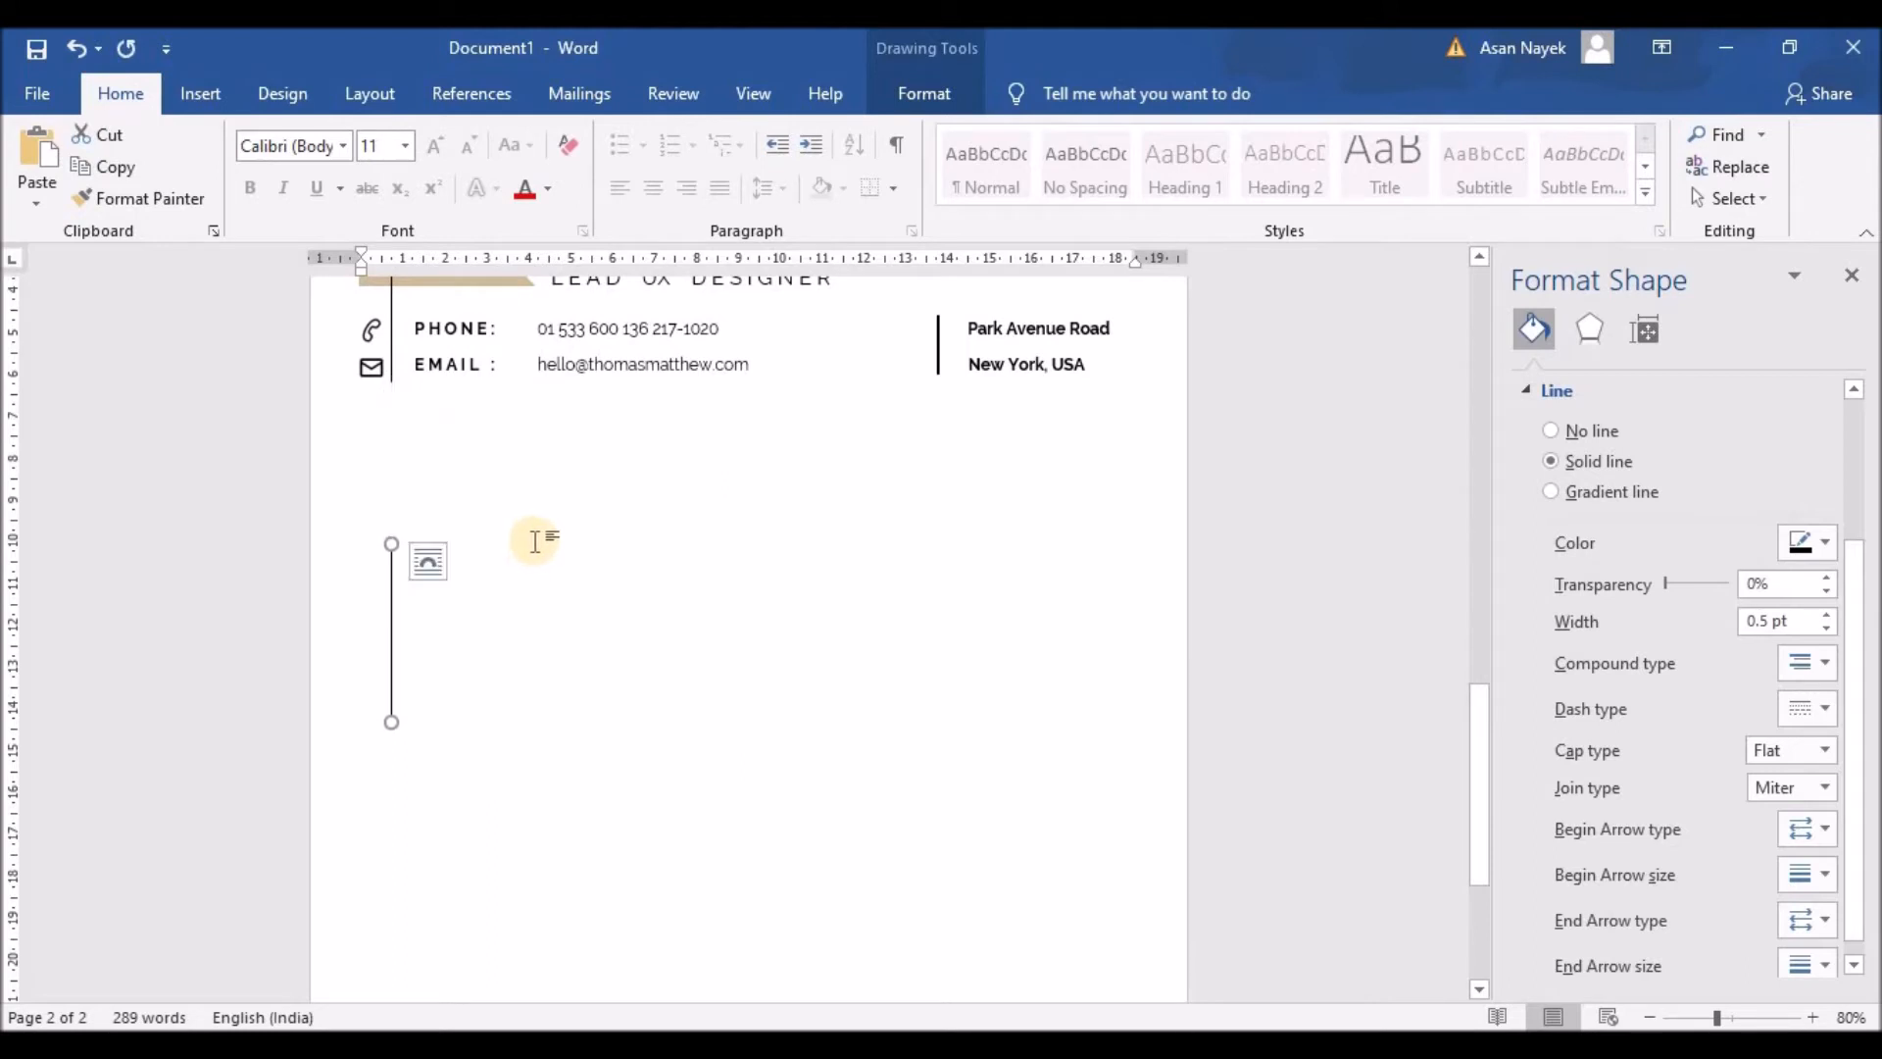
{"action": "scroll", "coordinate": [642, 536], "scroll_direction": "up", "scroll_amount": 3}
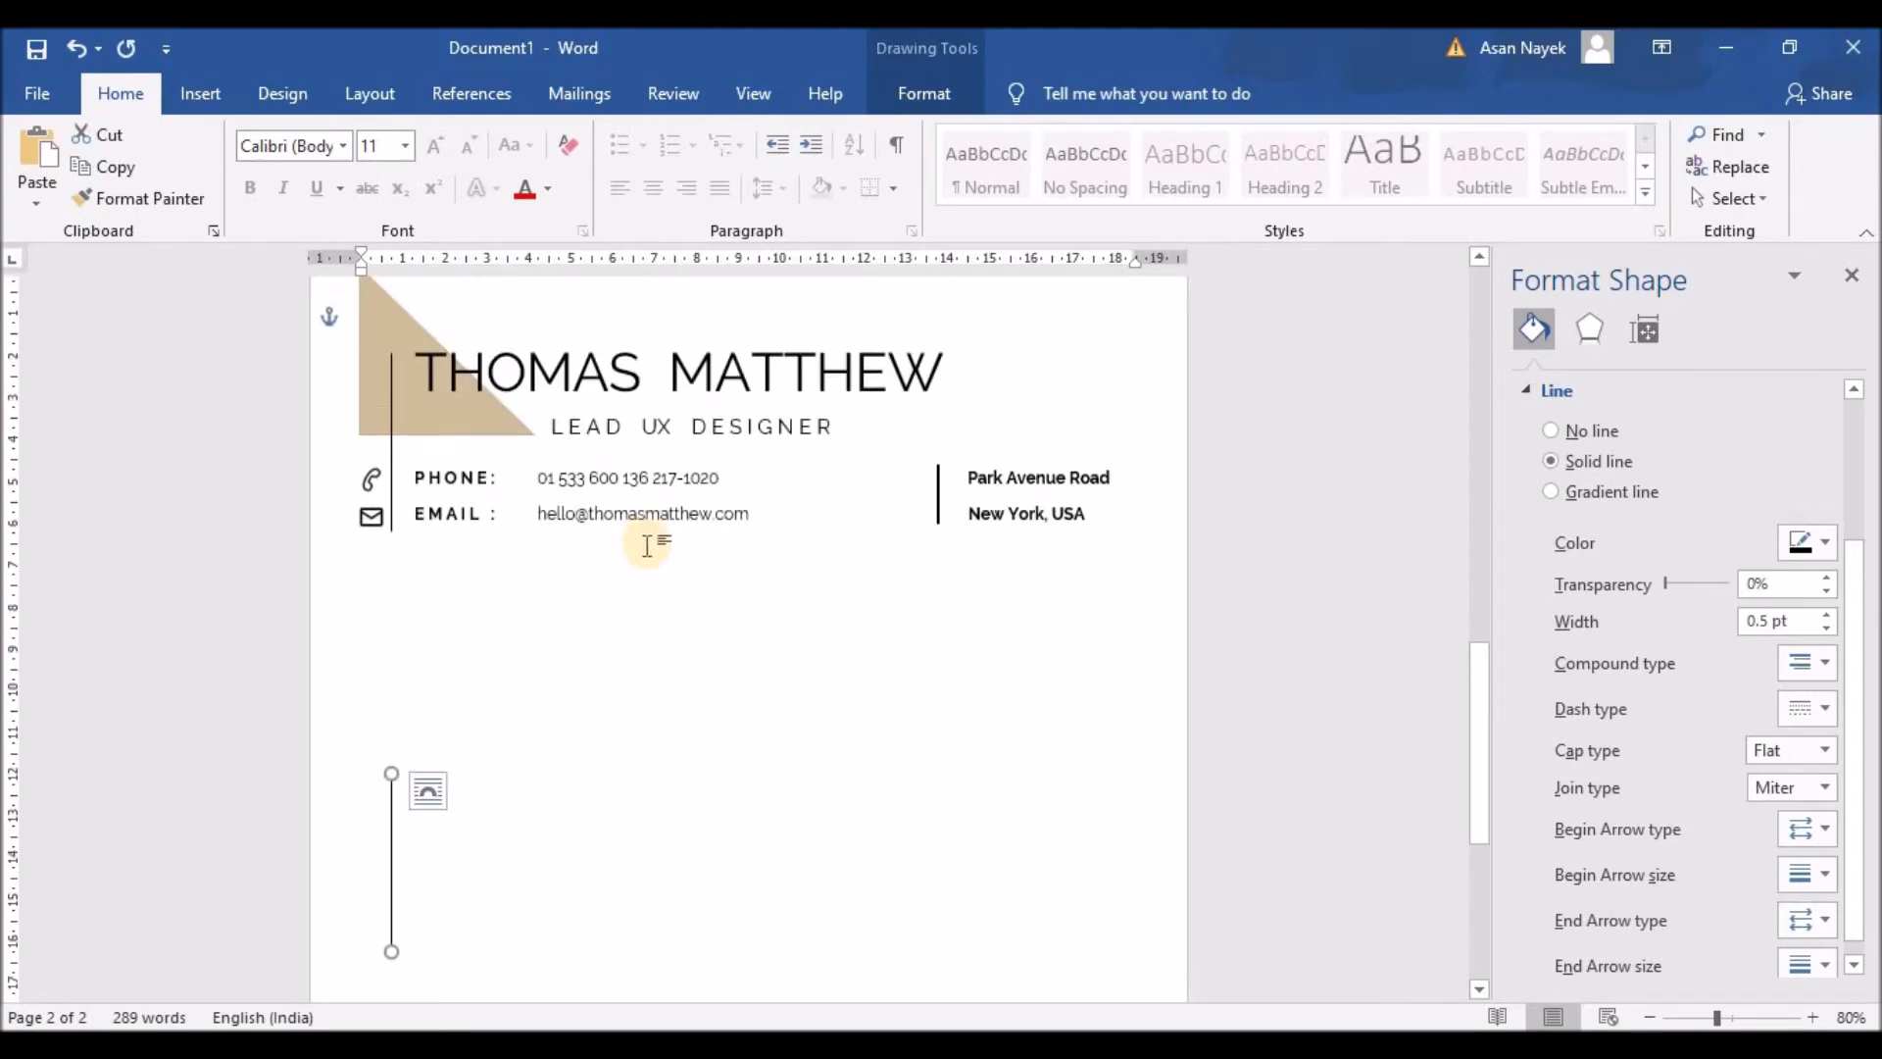
Step: Duplicate the contact box below the EMAIL row and retype its line as 'PRO'
{"action": "left_click", "coordinate": [444, 506]}
{"action": "key", "text": "ctrl+c"}
{"action": "key", "text": "ctrl+v"}
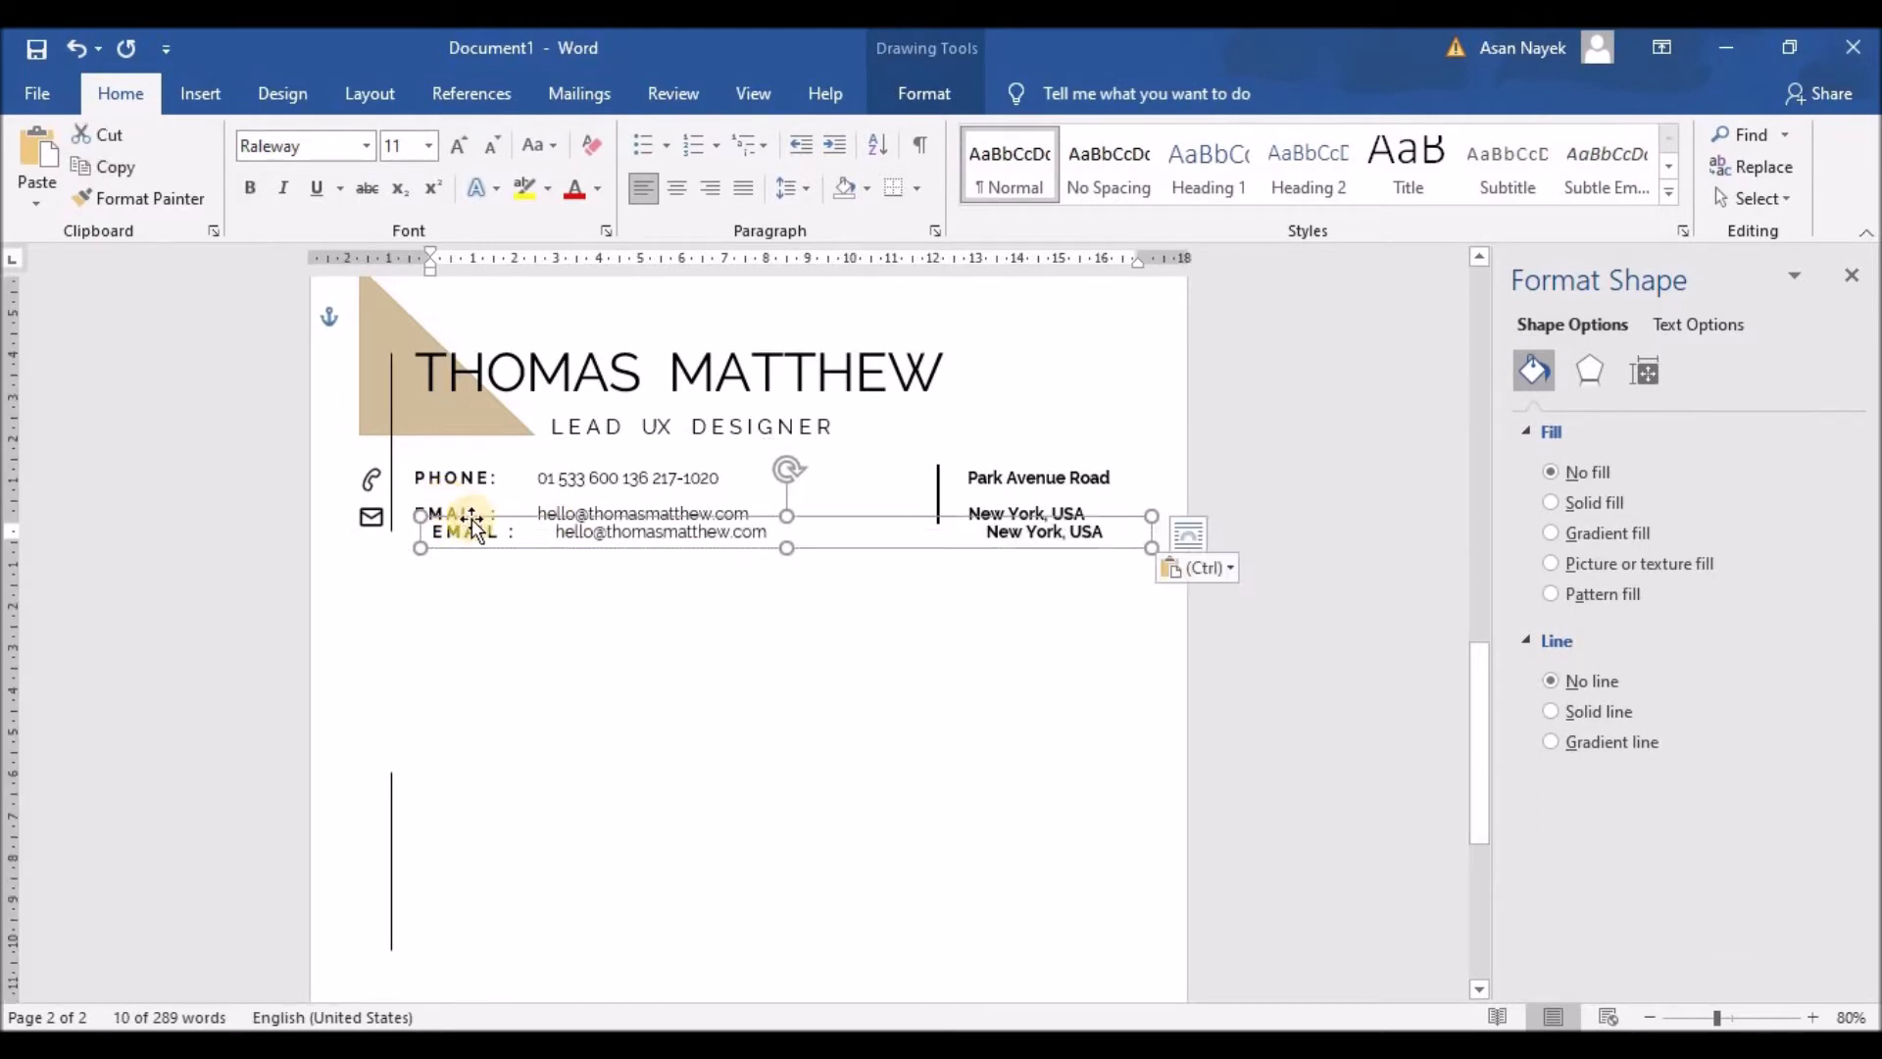
{"action": "left_click_drag", "start_coordinate": [477, 517], "coordinate": [437, 559]}
{"action": "key", "text": "Left"}
{"action": "key", "text": "Left"}
{"action": "key", "text": "Left"}
{"action": "key", "text": "Left"}
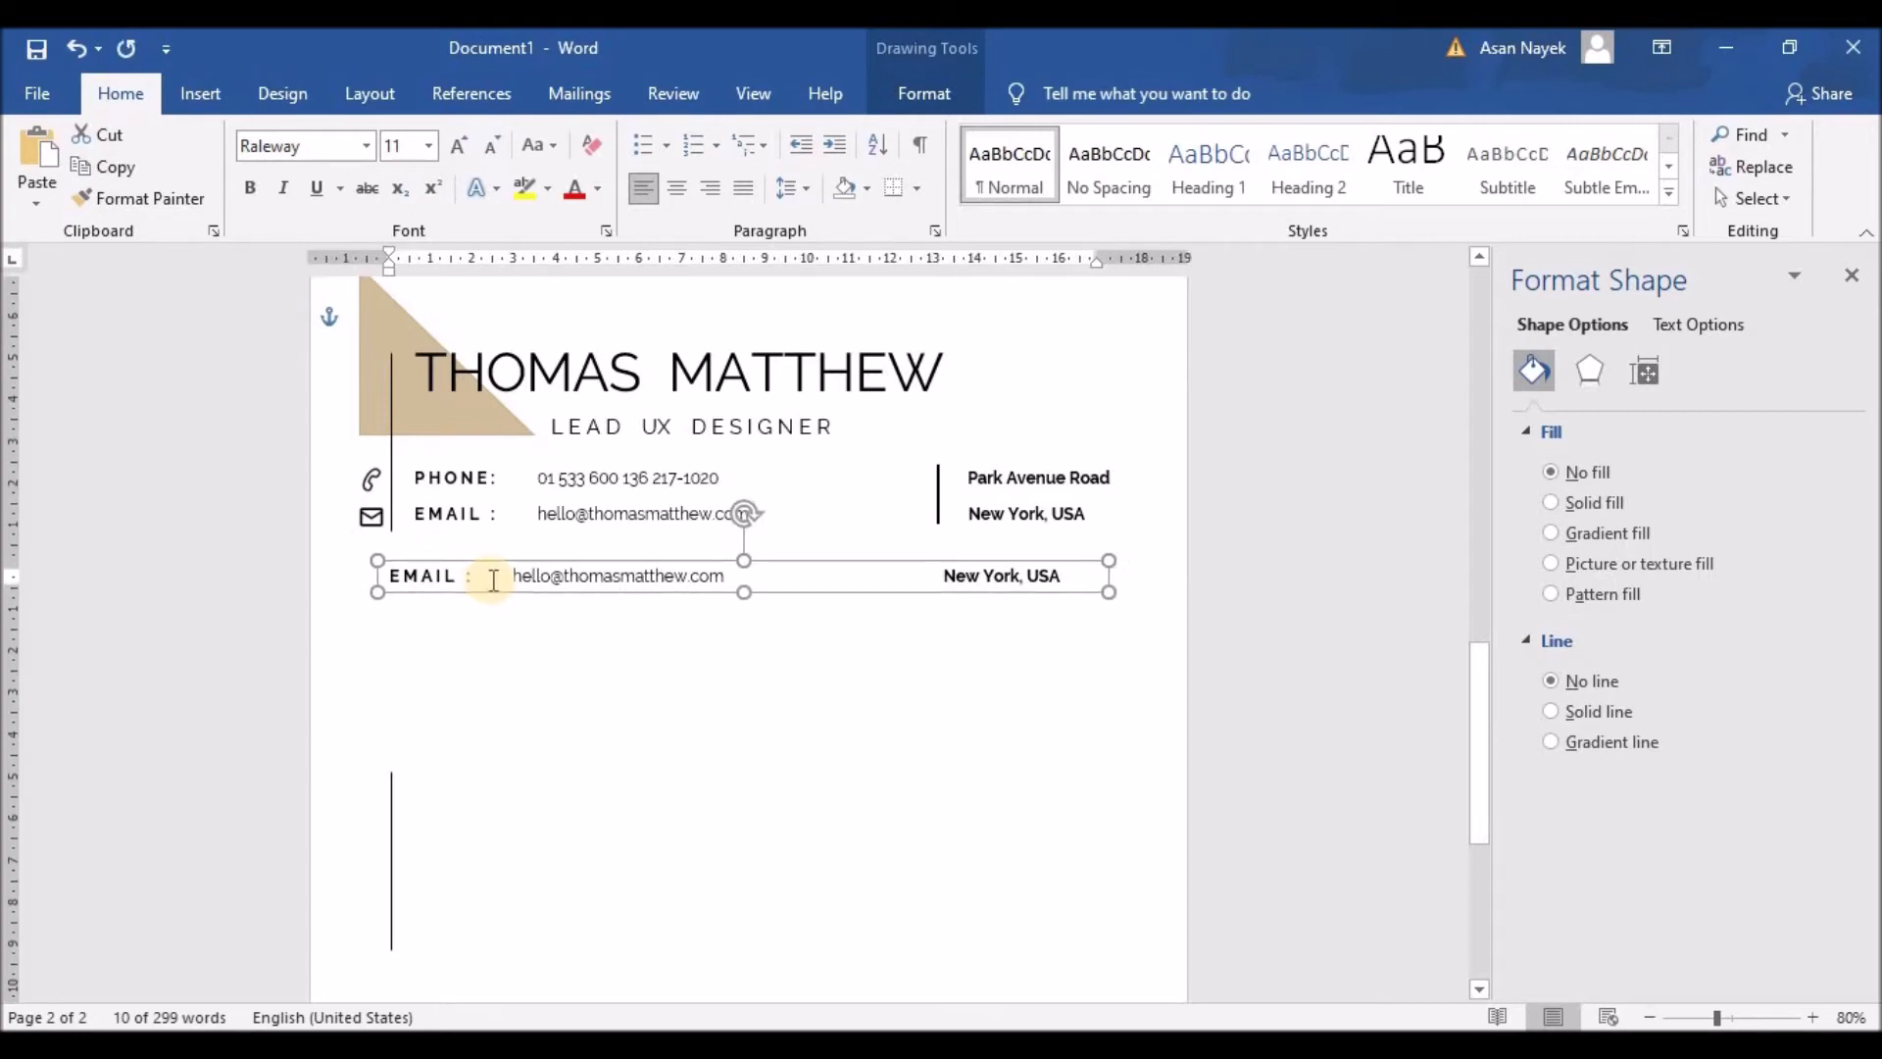
{"action": "key", "text": "Down"}
{"action": "key", "text": "Up"}
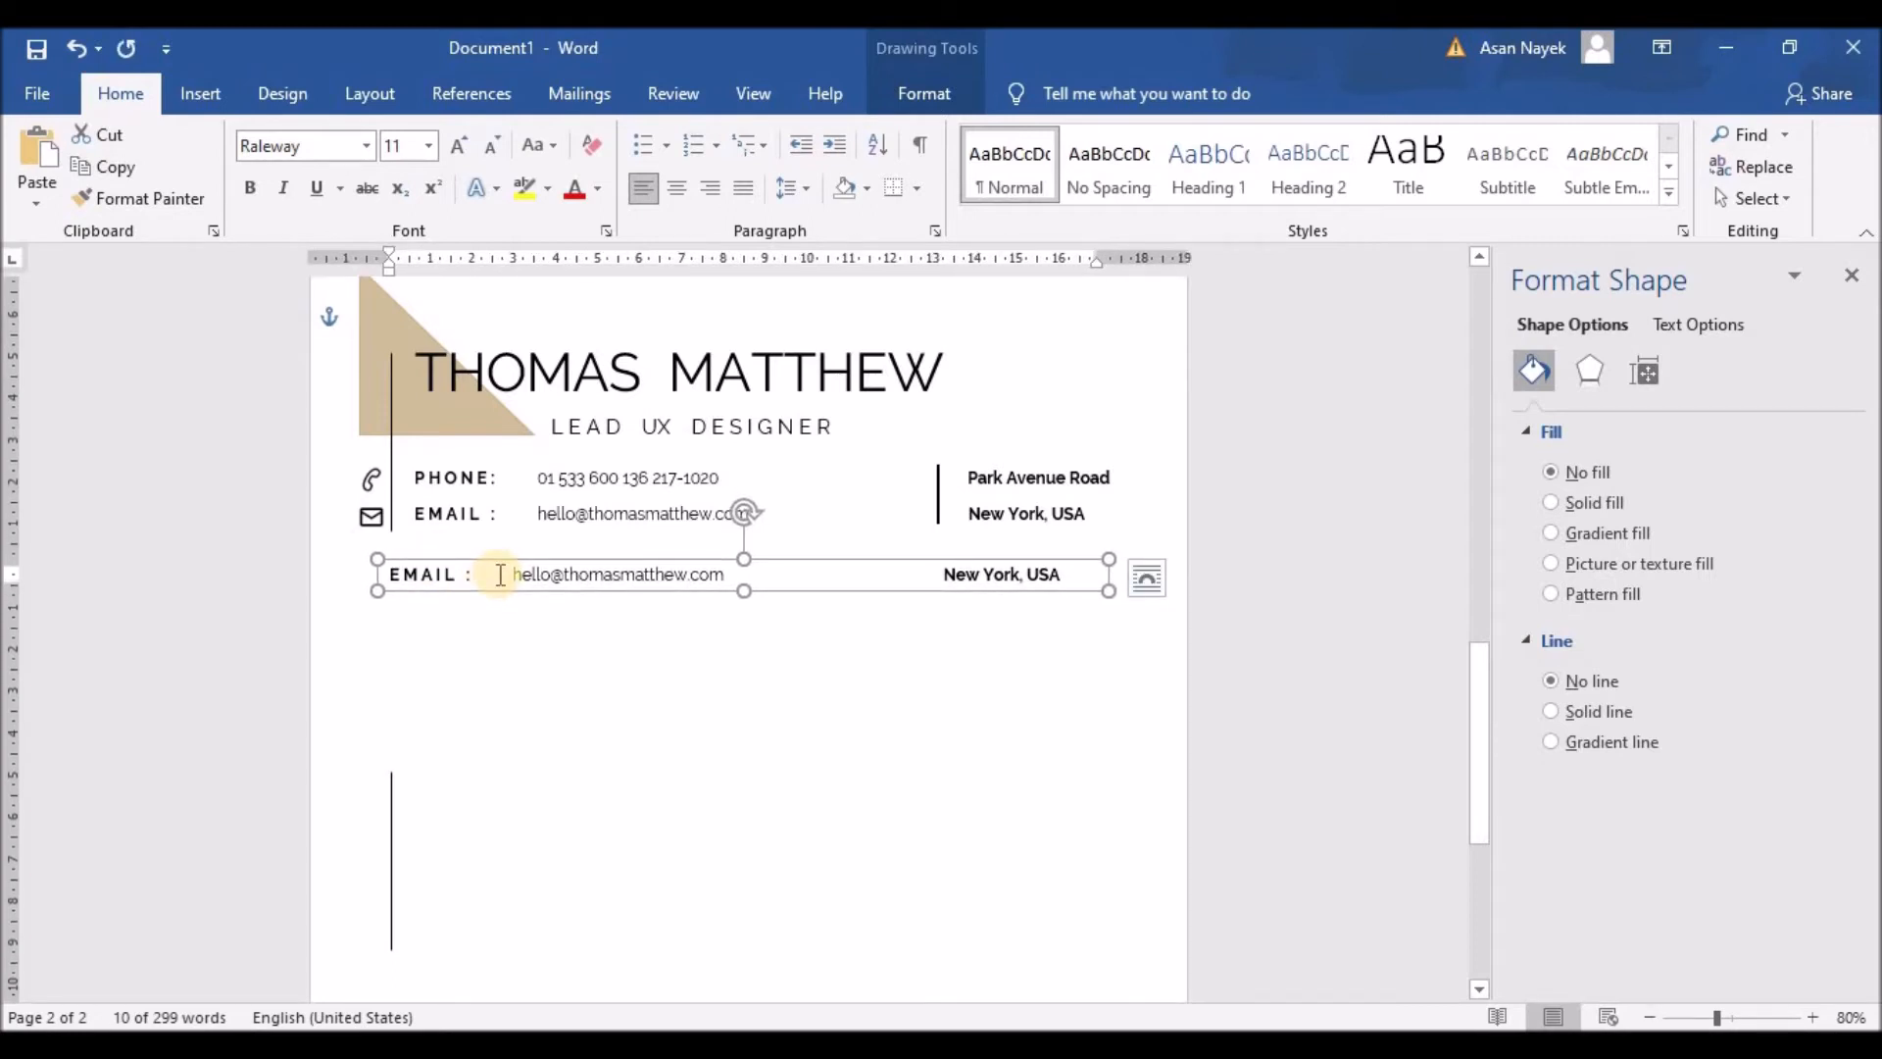
{"action": "left_click_drag", "start_coordinate": [390, 573], "coordinate": [1091, 580]}
{"action": "type", "text": "PROFILE"}
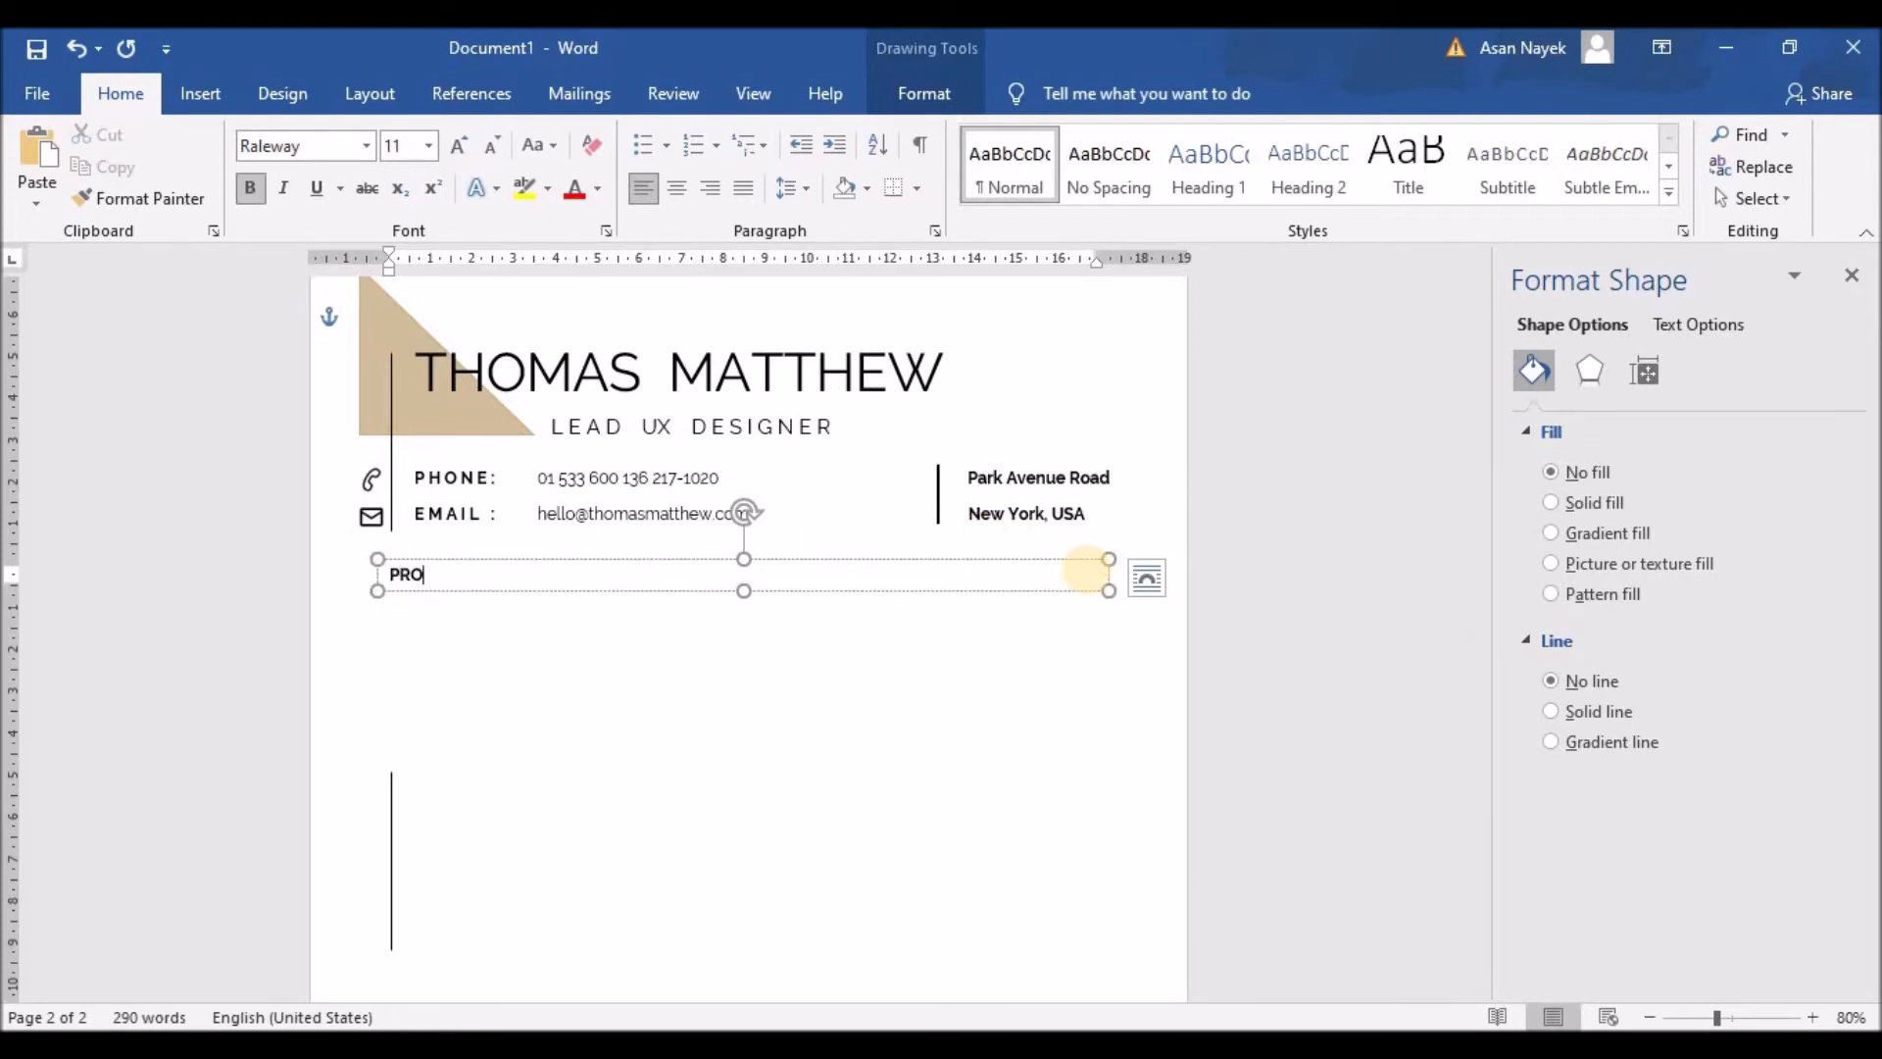
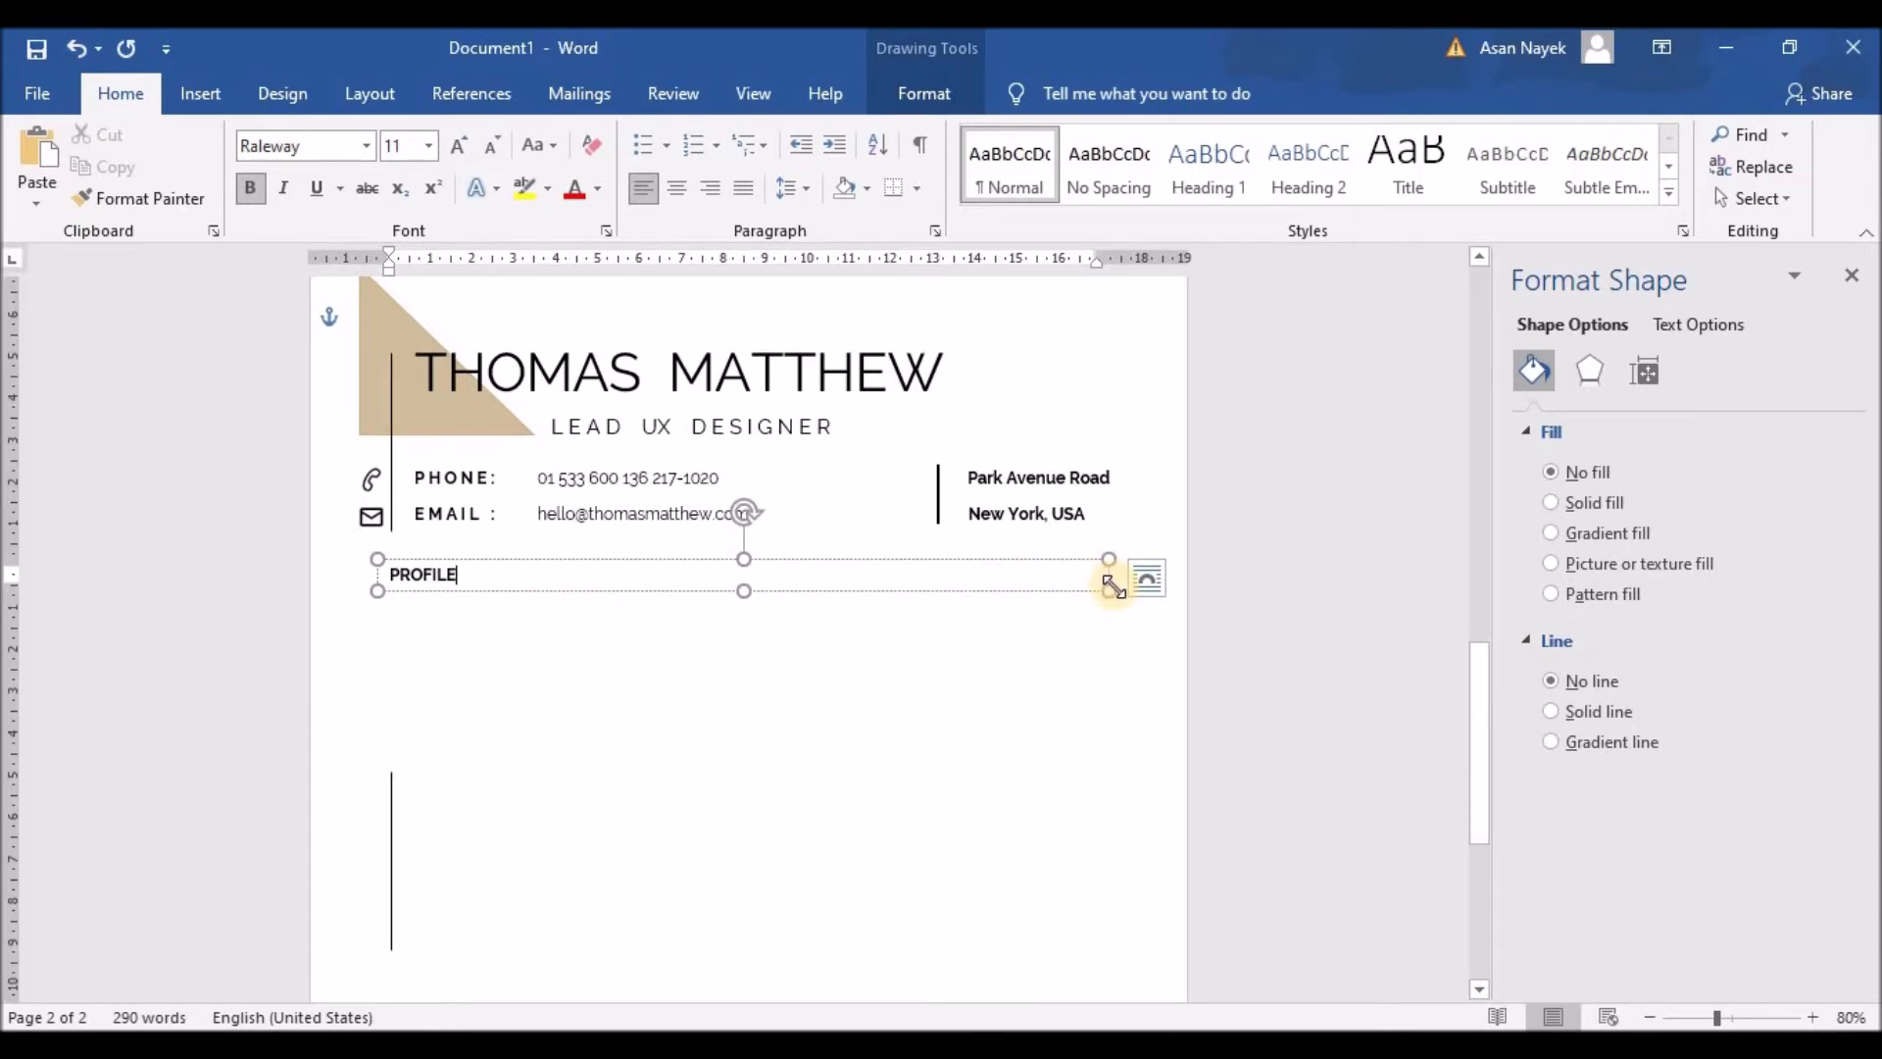
Step: Narrow the PROFILE box and make its bold heading 16 pt with spaced-out letters
{"action": "left_click_drag", "start_coordinate": [1113, 586], "coordinate": [655, 590]}
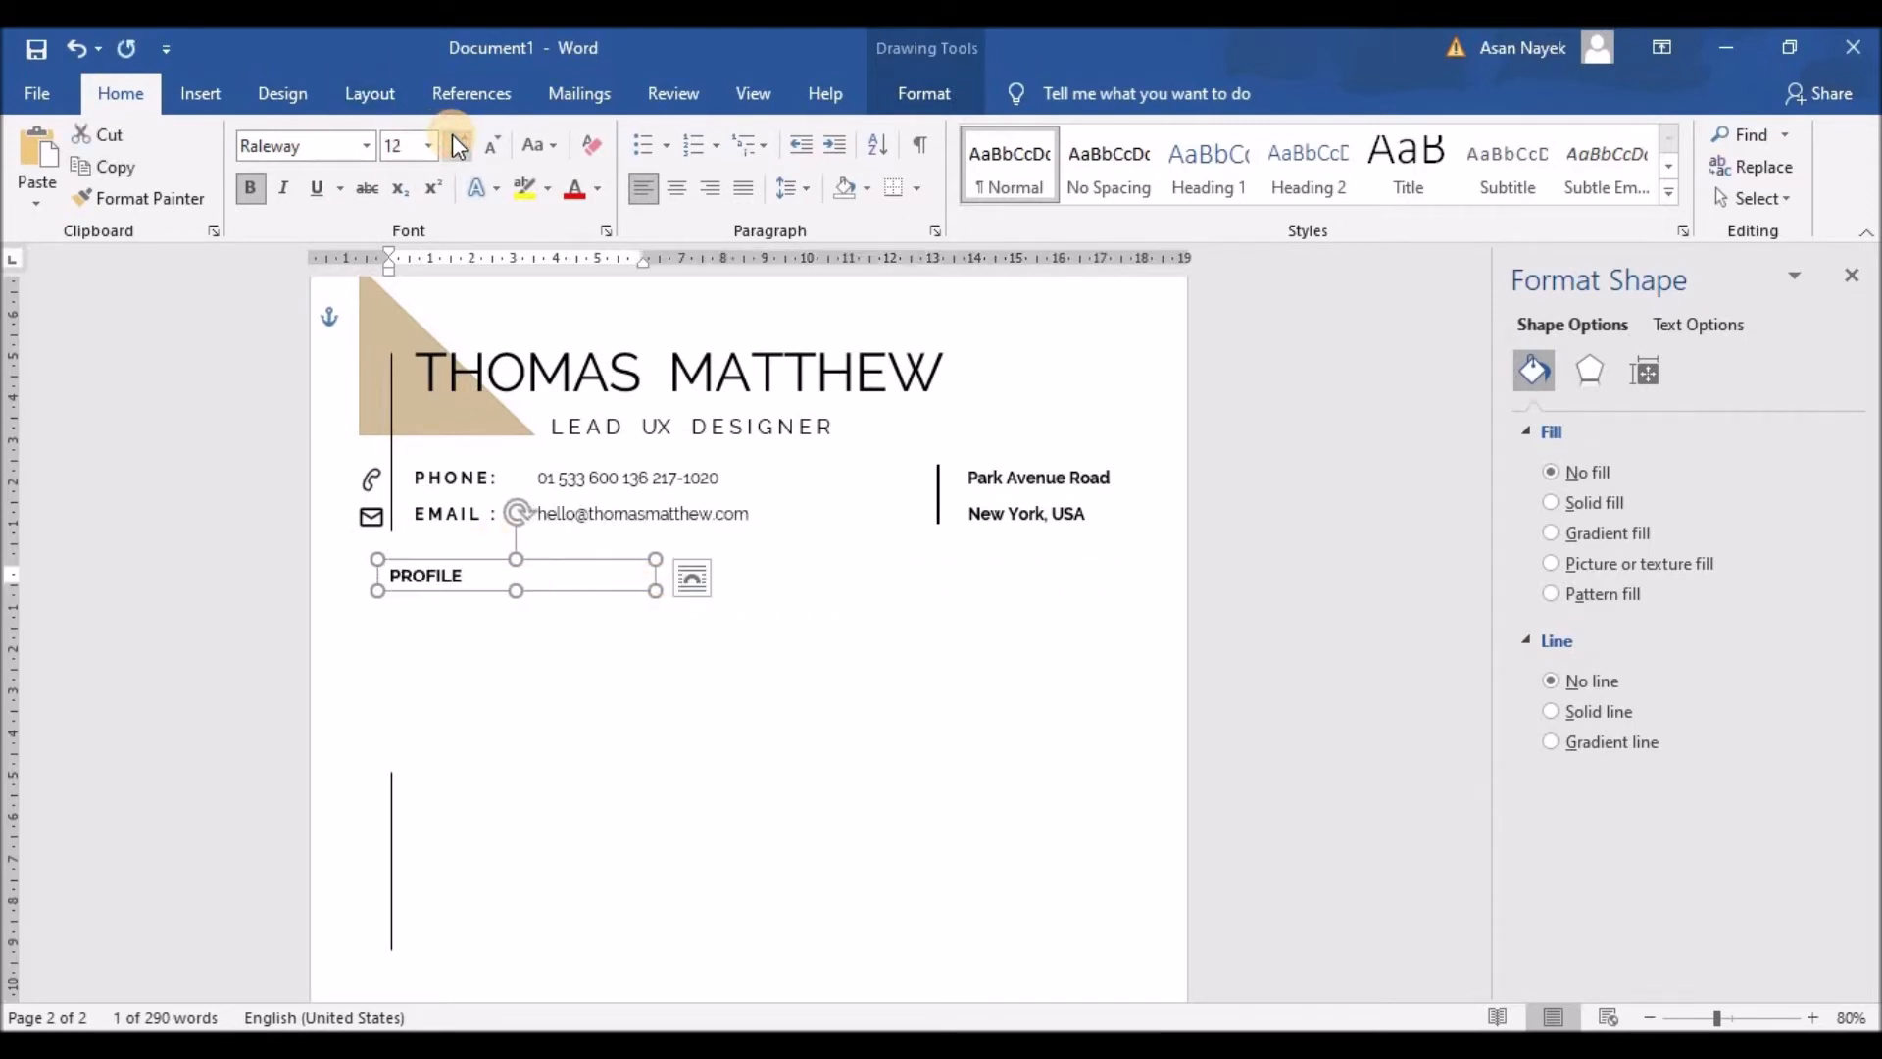
{"action": "left_click", "coordinate": [458, 145]}
{"action": "left_click_drag", "start_coordinate": [516, 590], "coordinate": [516, 598]}
{"action": "left_click", "coordinate": [413, 578]}
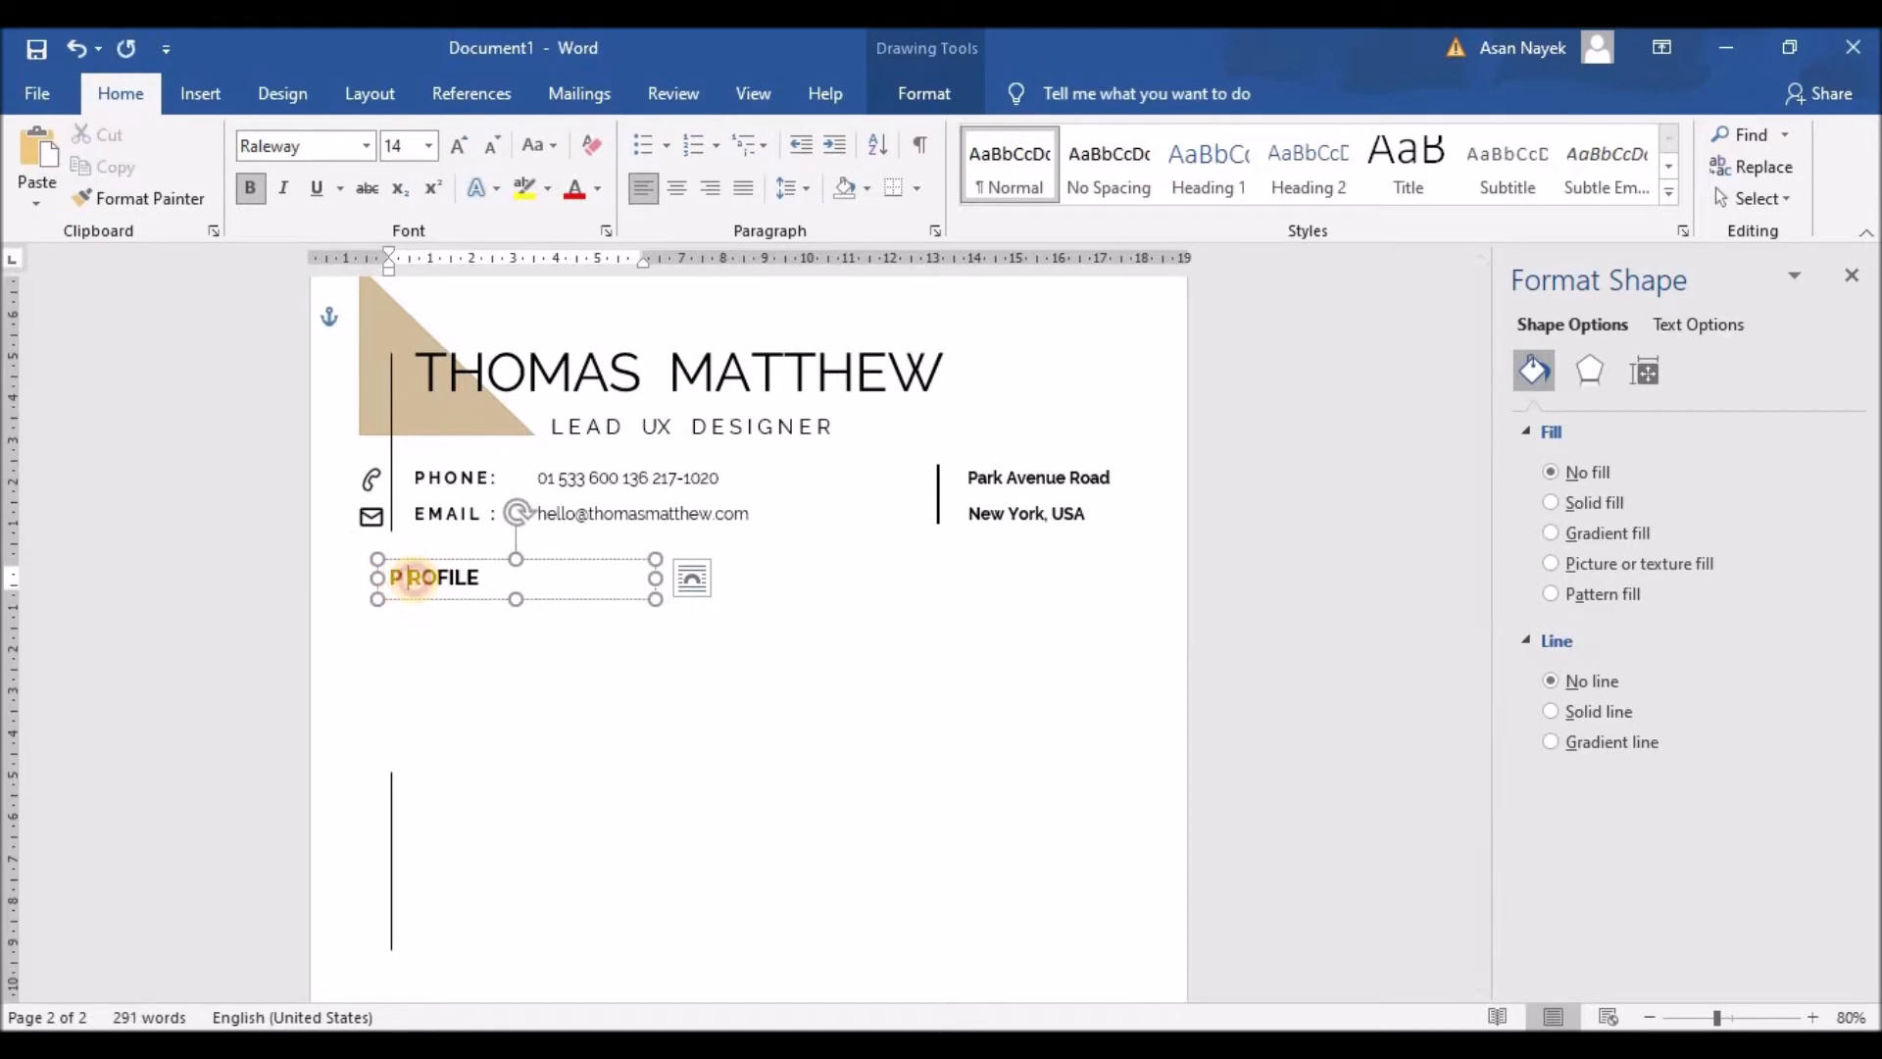
{"action": "left_click", "coordinate": [421, 579]}
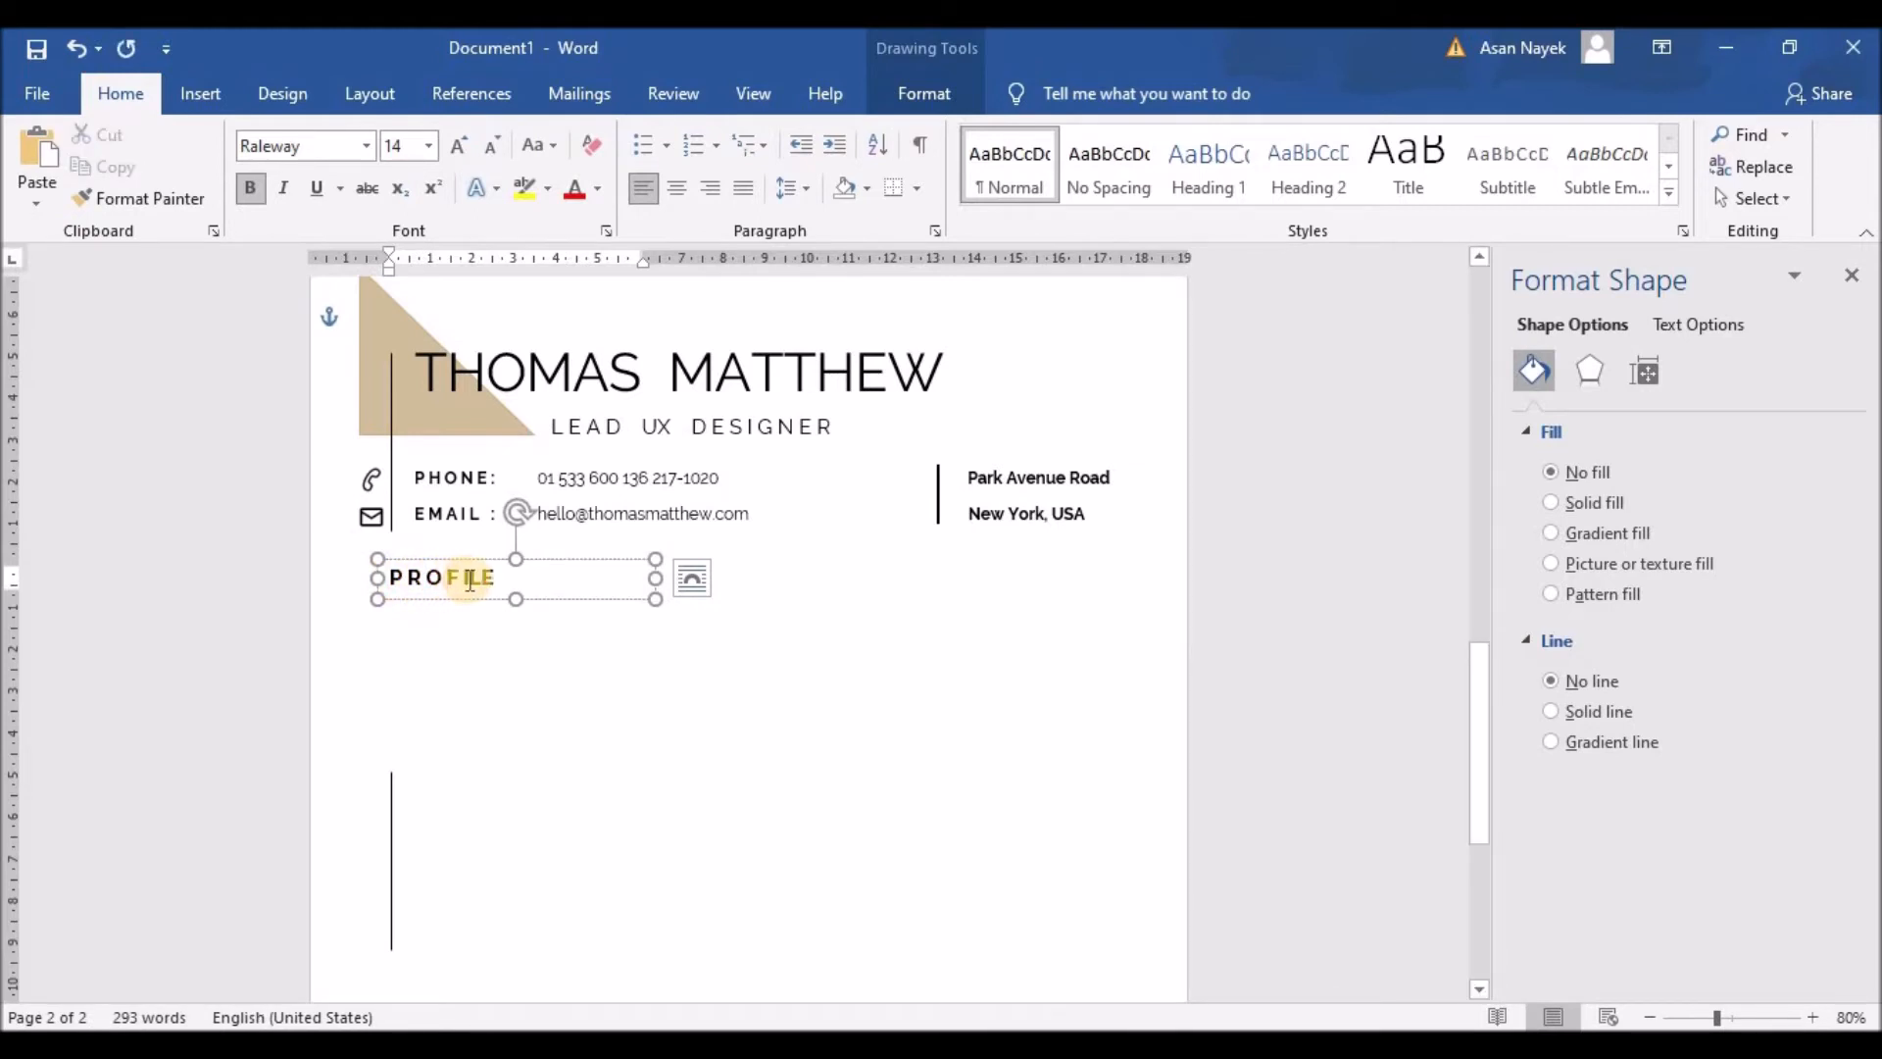
{"action": "left_click_drag", "start_coordinate": [503, 579], "coordinate": [391, 576]}
{"action": "left_click", "coordinate": [458, 145]}
{"action": "left_click", "coordinate": [550, 680]}
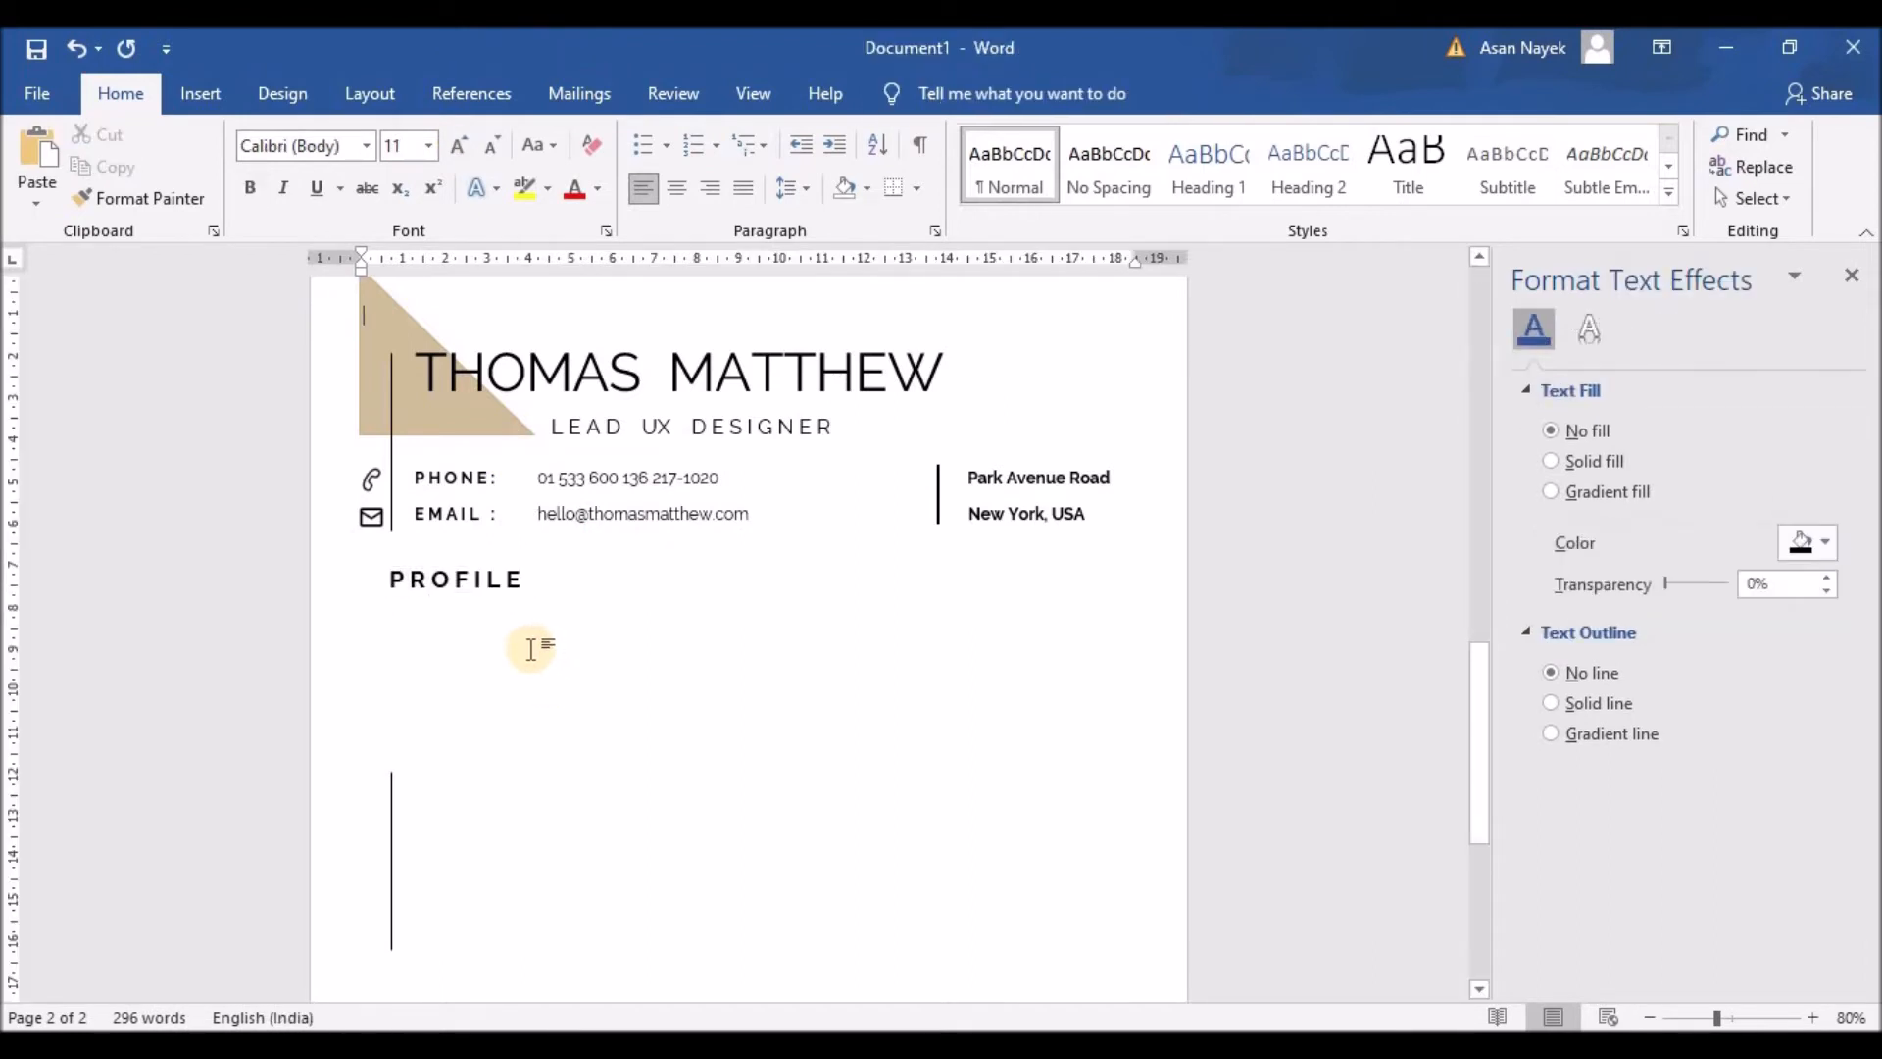
{"action": "left_click", "coordinate": [421, 579]}
{"action": "left_click_drag", "start_coordinate": [387, 579], "coordinate": [572, 588]}
{"action": "left_click", "coordinate": [492, 145]}
{"action": "left_click", "coordinate": [514, 629]}
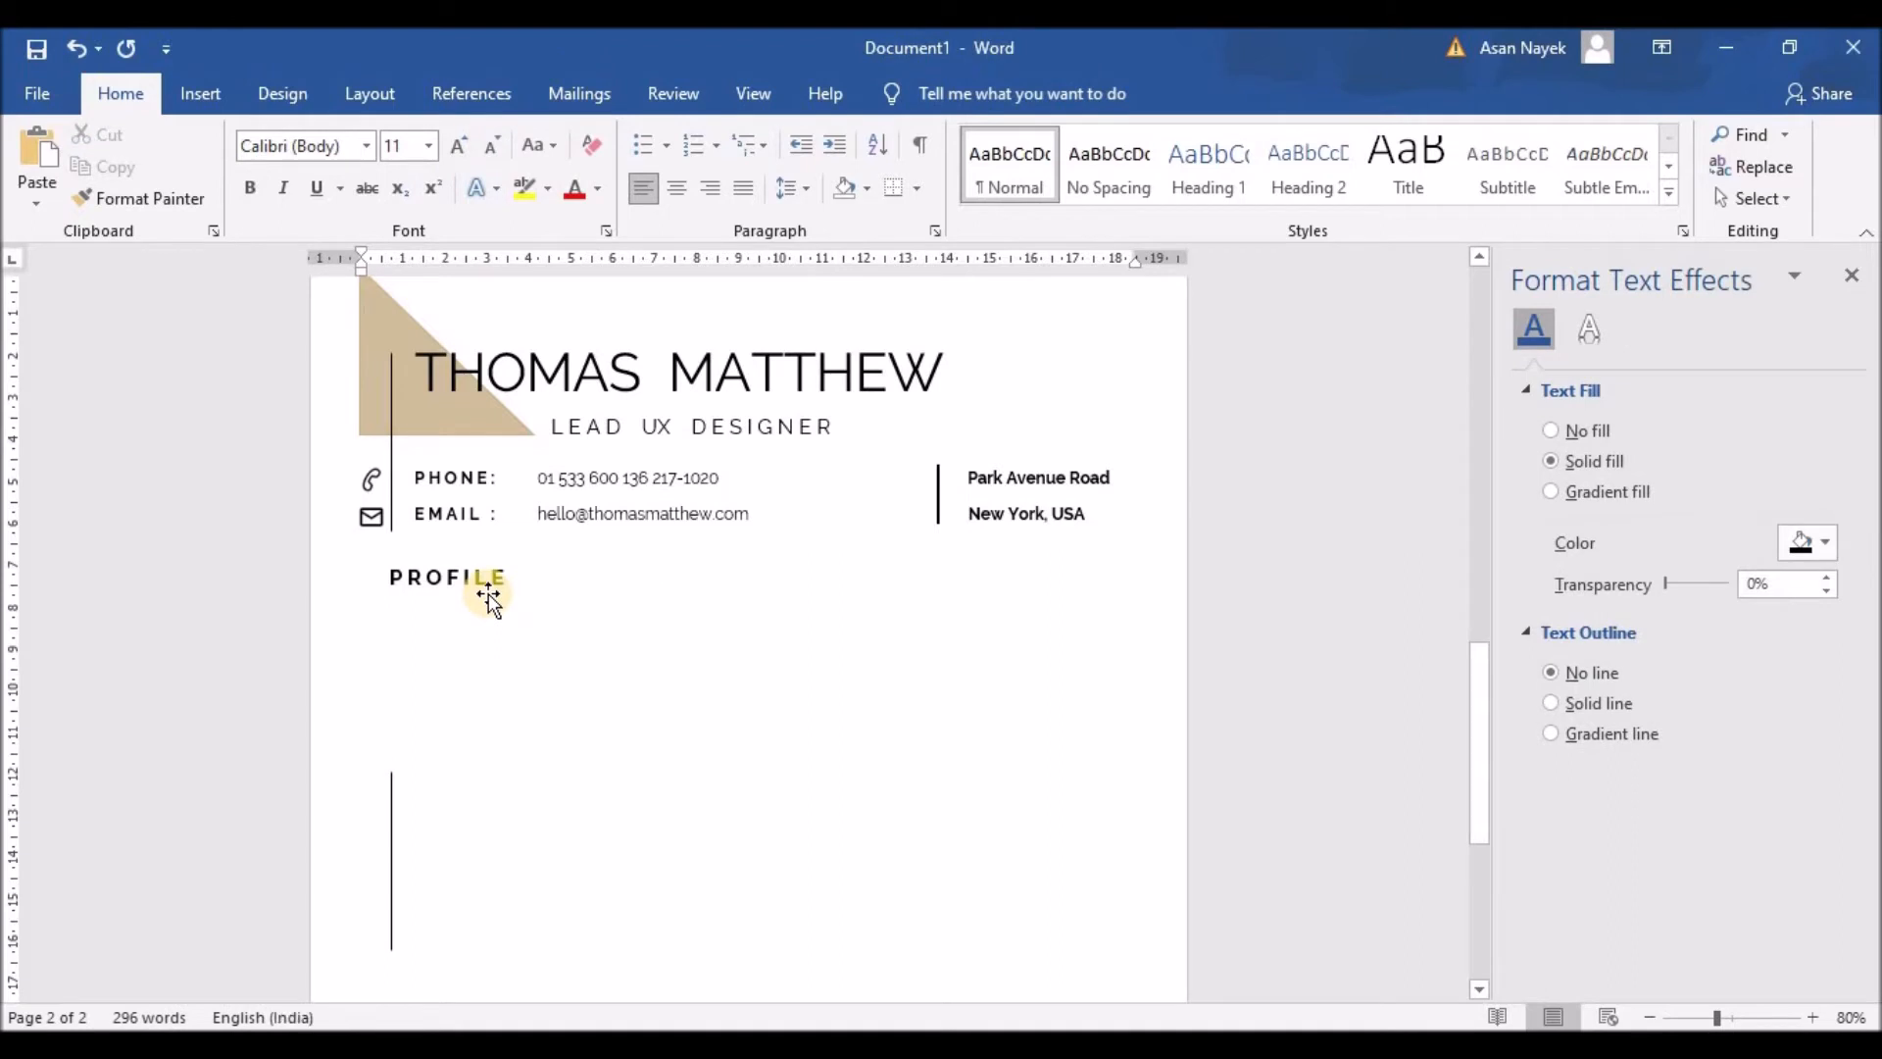
Step: Paste a copy of the PROFILE box below the heading, then widen and heighten it
{"action": "left_click", "coordinate": [474, 582]}
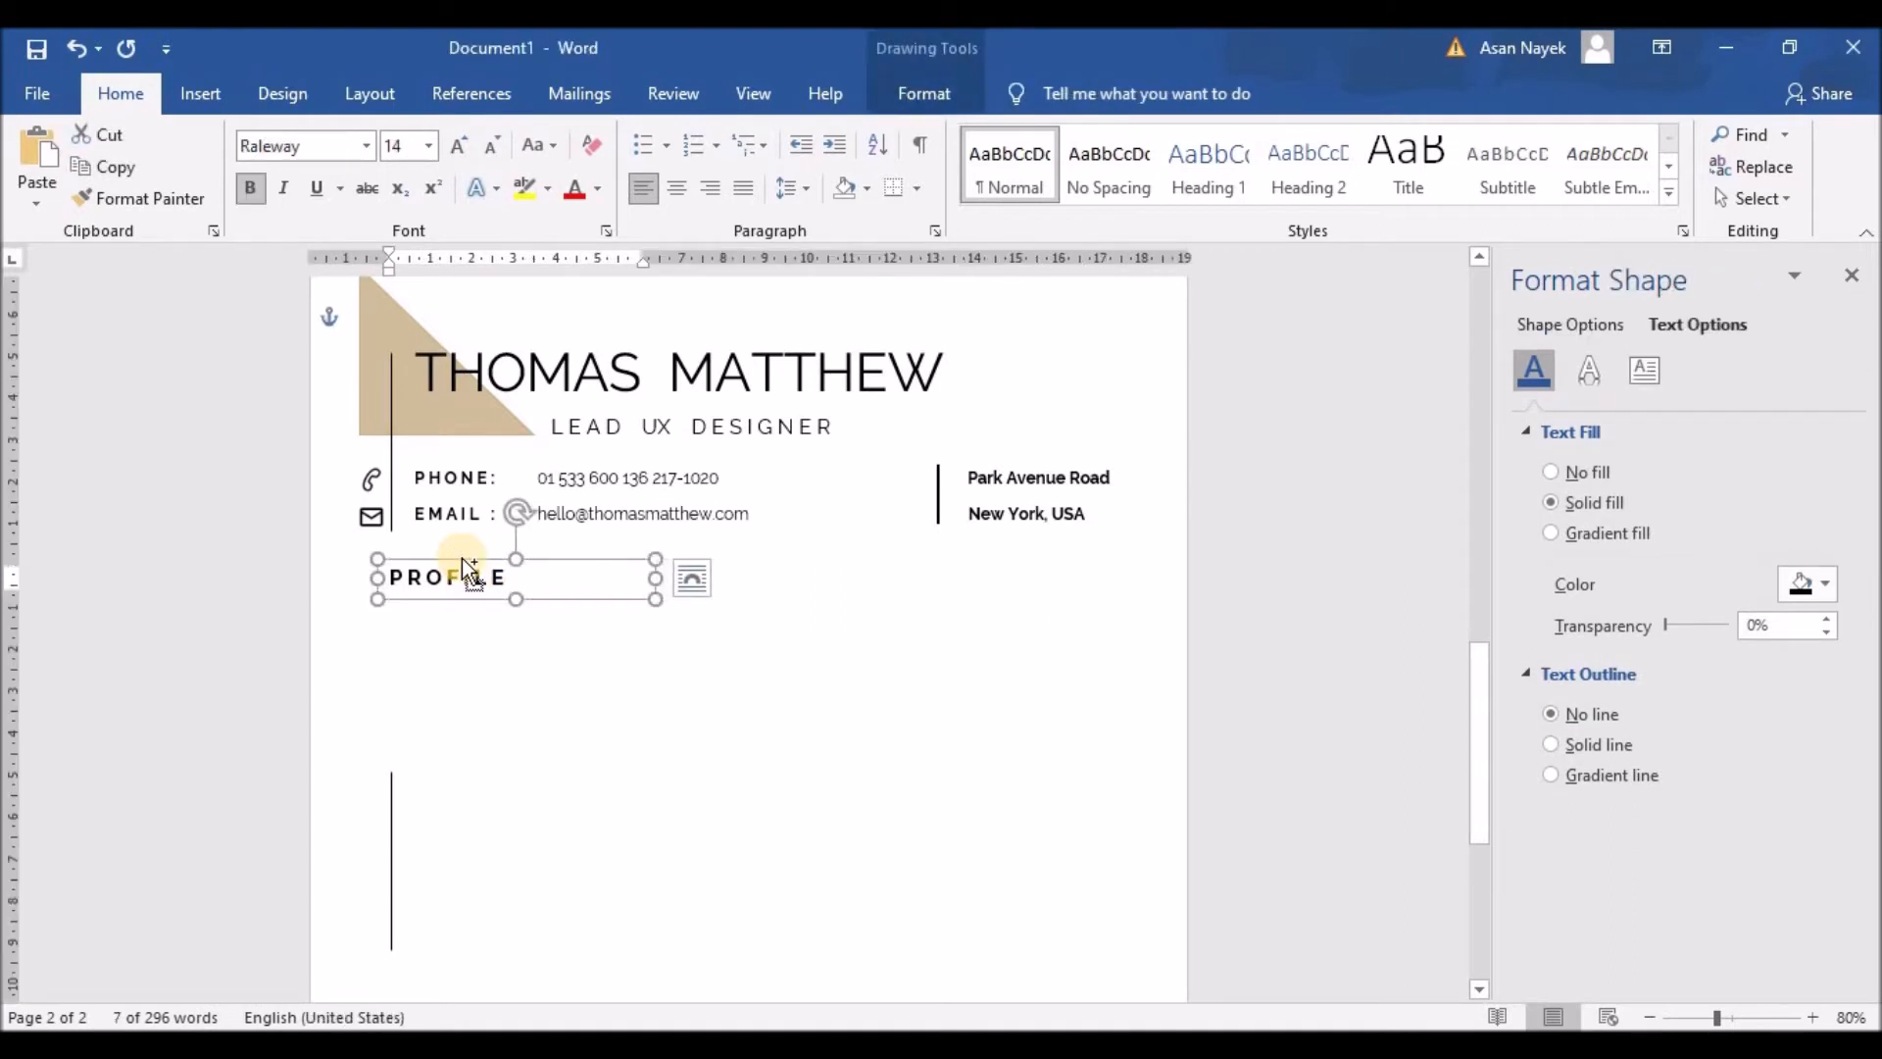
{"action": "type", "text": "PROFILE"}
{"action": "left_click_drag", "start_coordinate": [479, 576], "coordinate": [465, 586]}
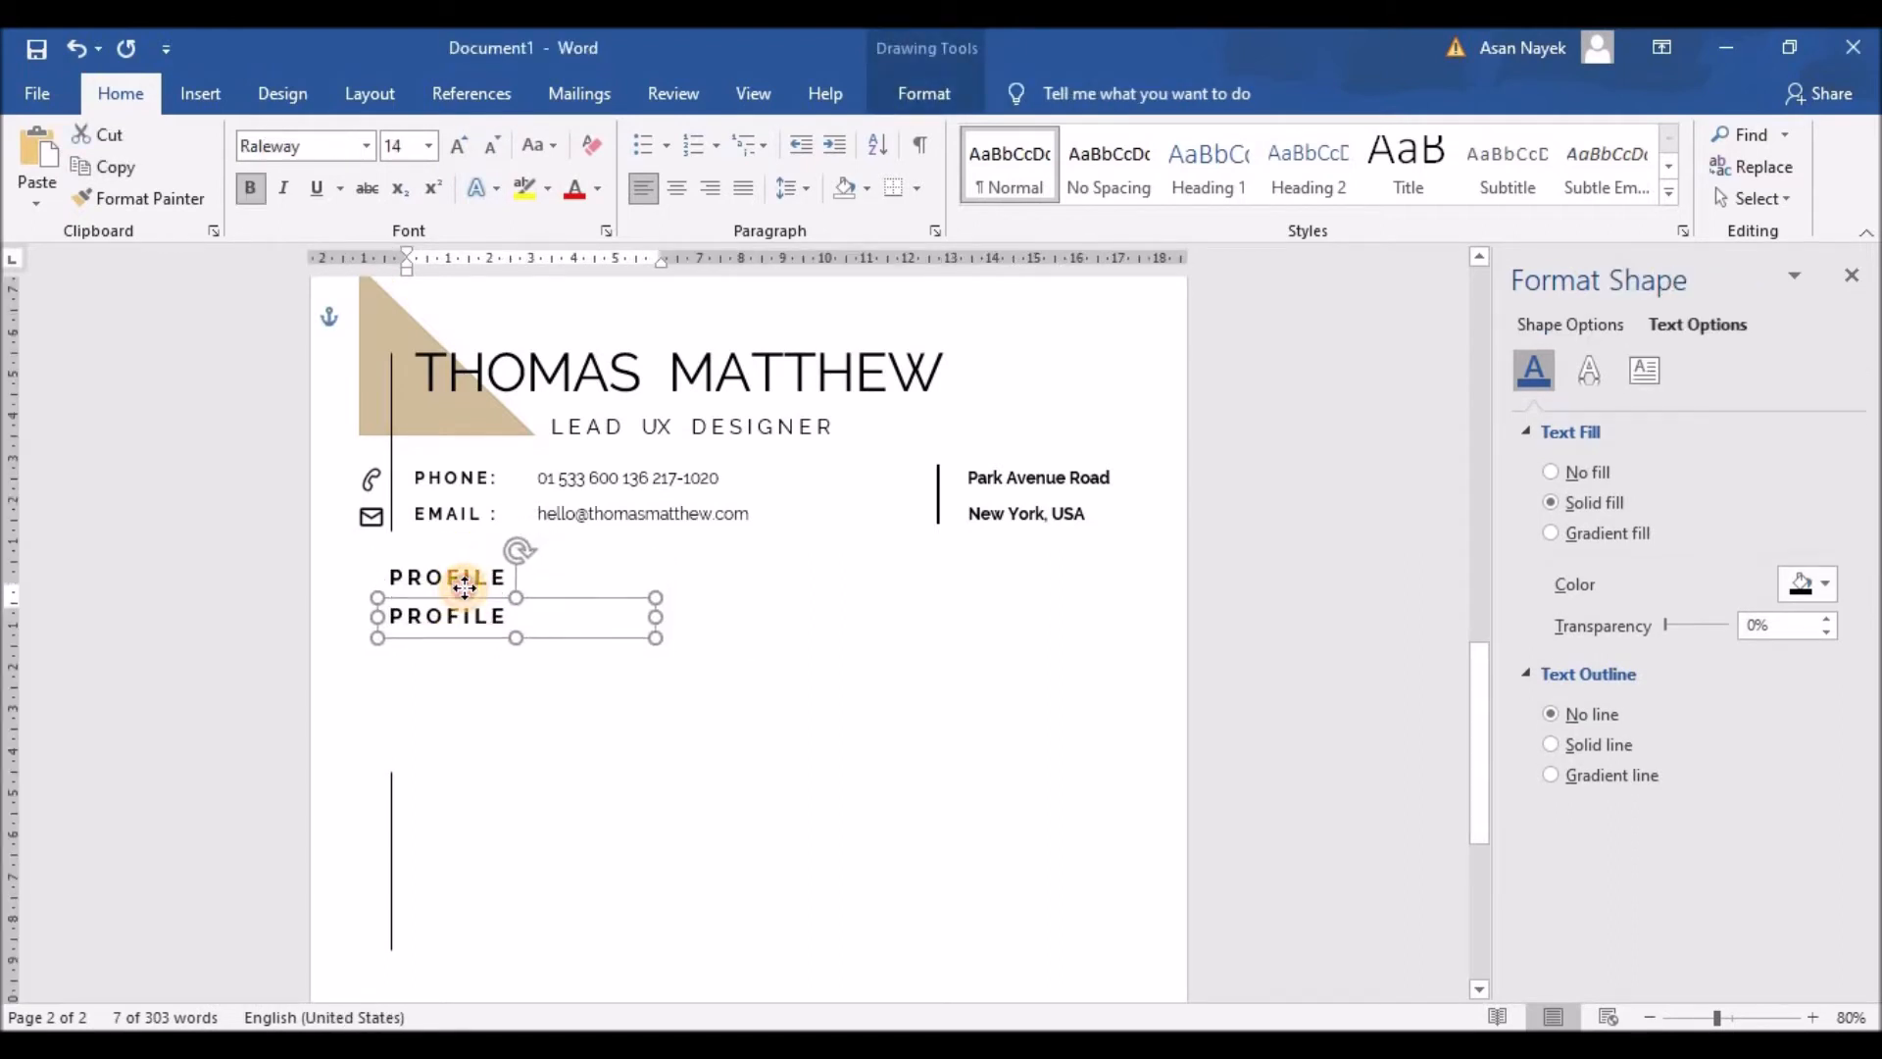
{"action": "left_click_drag", "start_coordinate": [655, 617], "coordinate": [936, 620]}
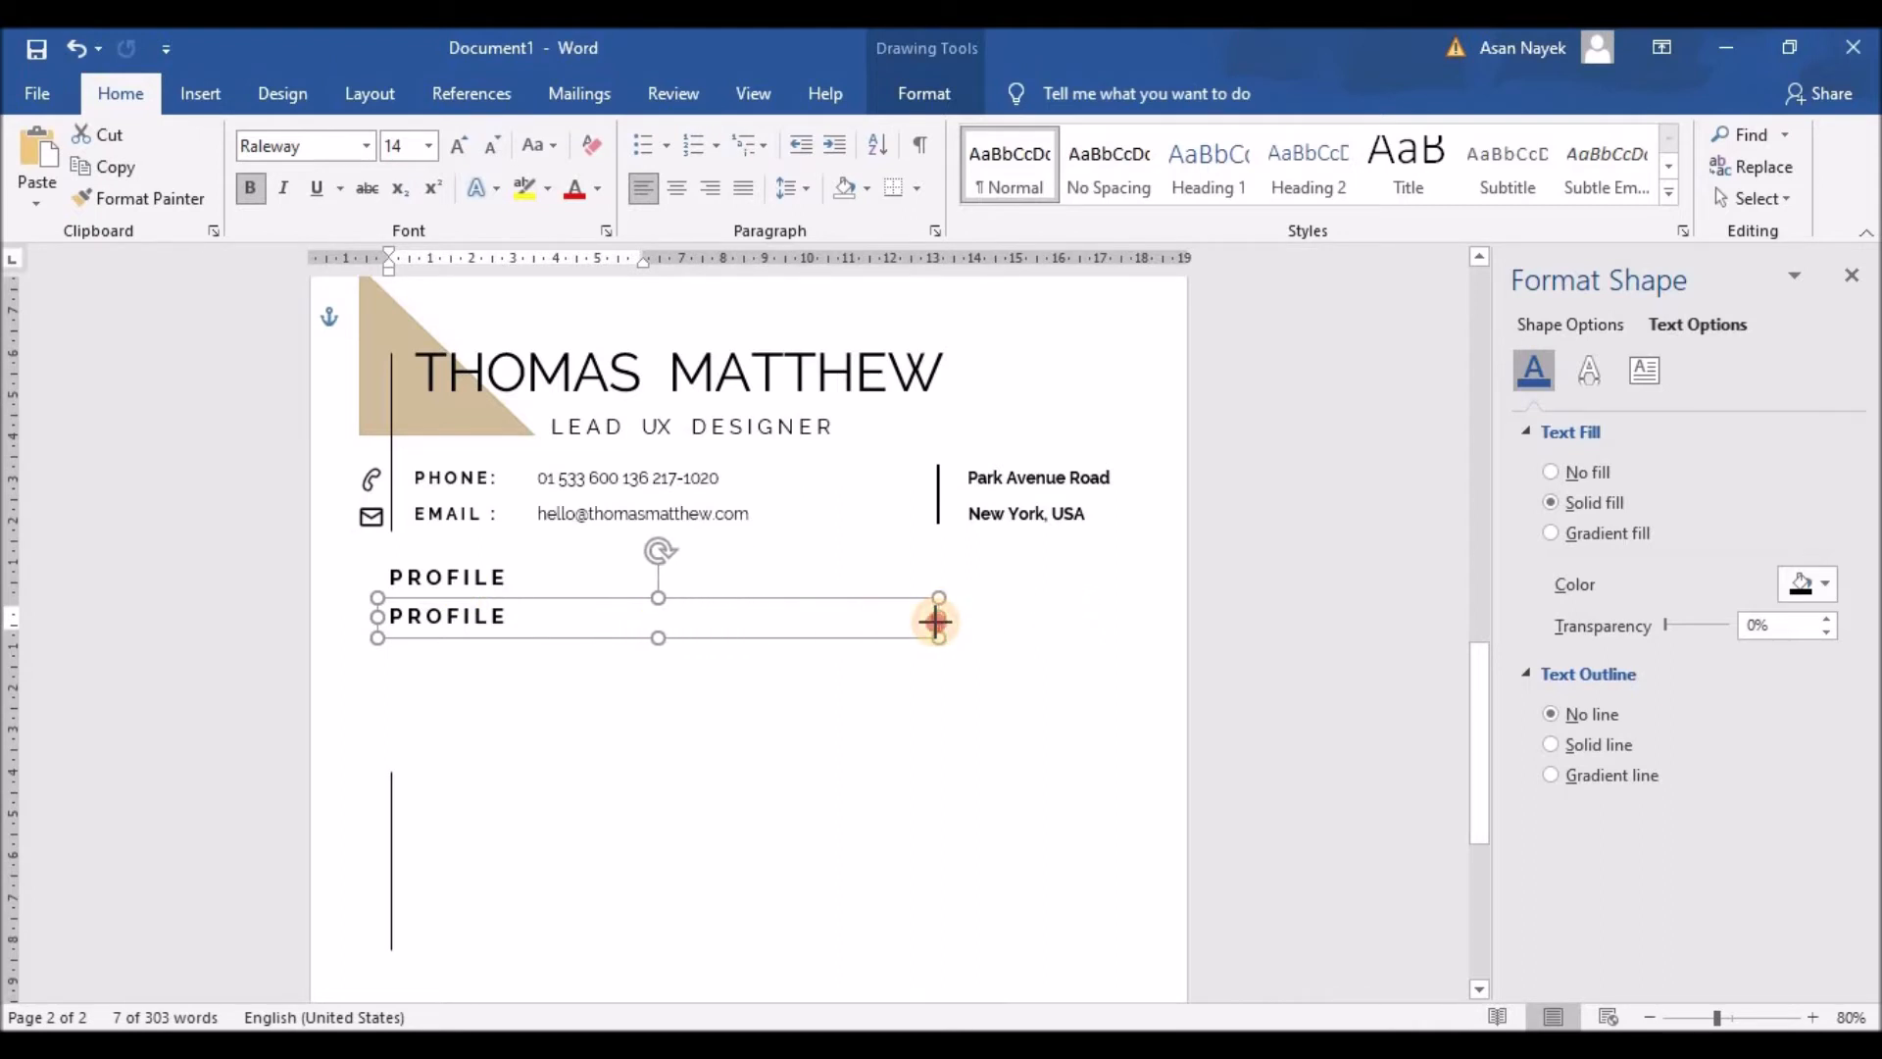
{"action": "left_click_drag", "start_coordinate": [658, 637], "coordinate": [674, 736]}
Step: Fill the box with the Lorem ipsum paragraph, unbolded, shrunk and justified
{"action": "type", "text": "Lorem ipsum dolor sit amet, consectetur adipiscing elit, sed do eiusmod tempor incididunt ut labore et dolore magna aliqua. Facilisi morbi tempus iaculis urna. Massa ultricies mi quis hendrerit dolor. Commodo sed egestas egestas fringilla phasellus."}
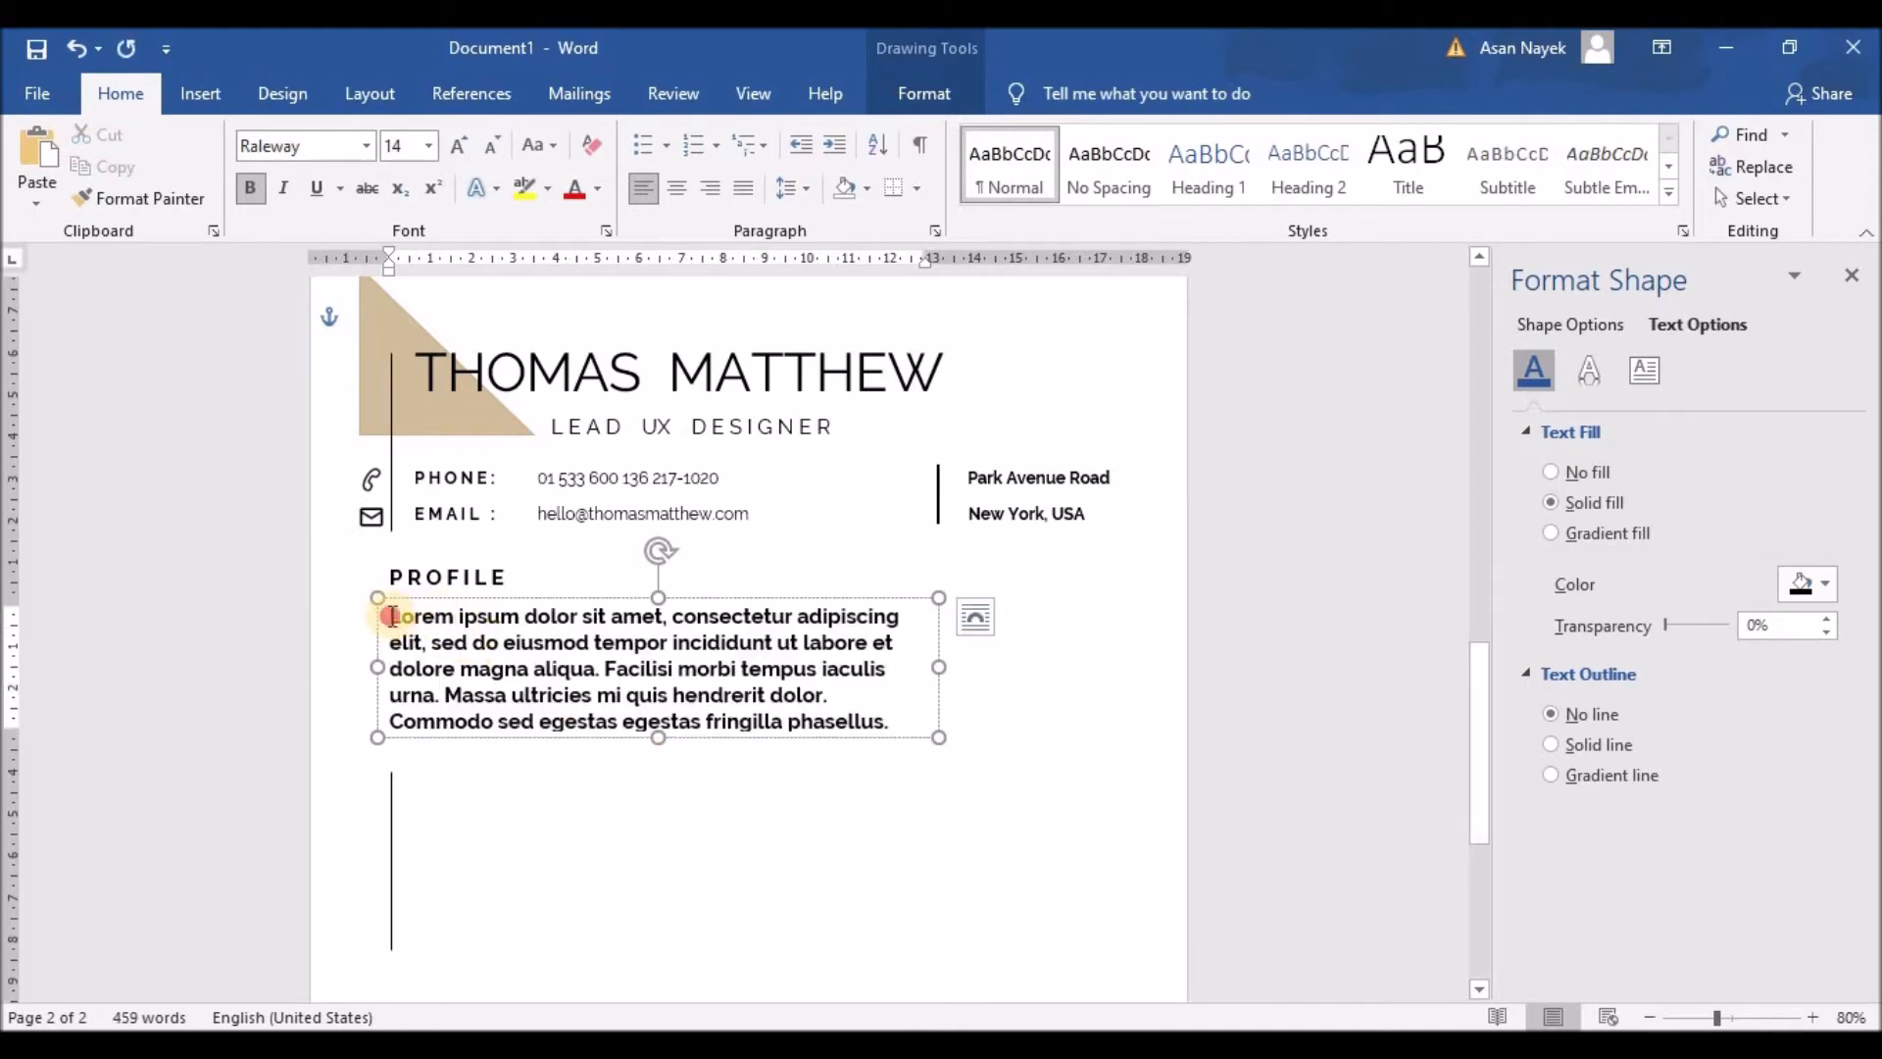
{"action": "left_click_drag", "start_coordinate": [390, 615], "coordinate": [984, 737]}
{"action": "left_click", "coordinate": [253, 189]}
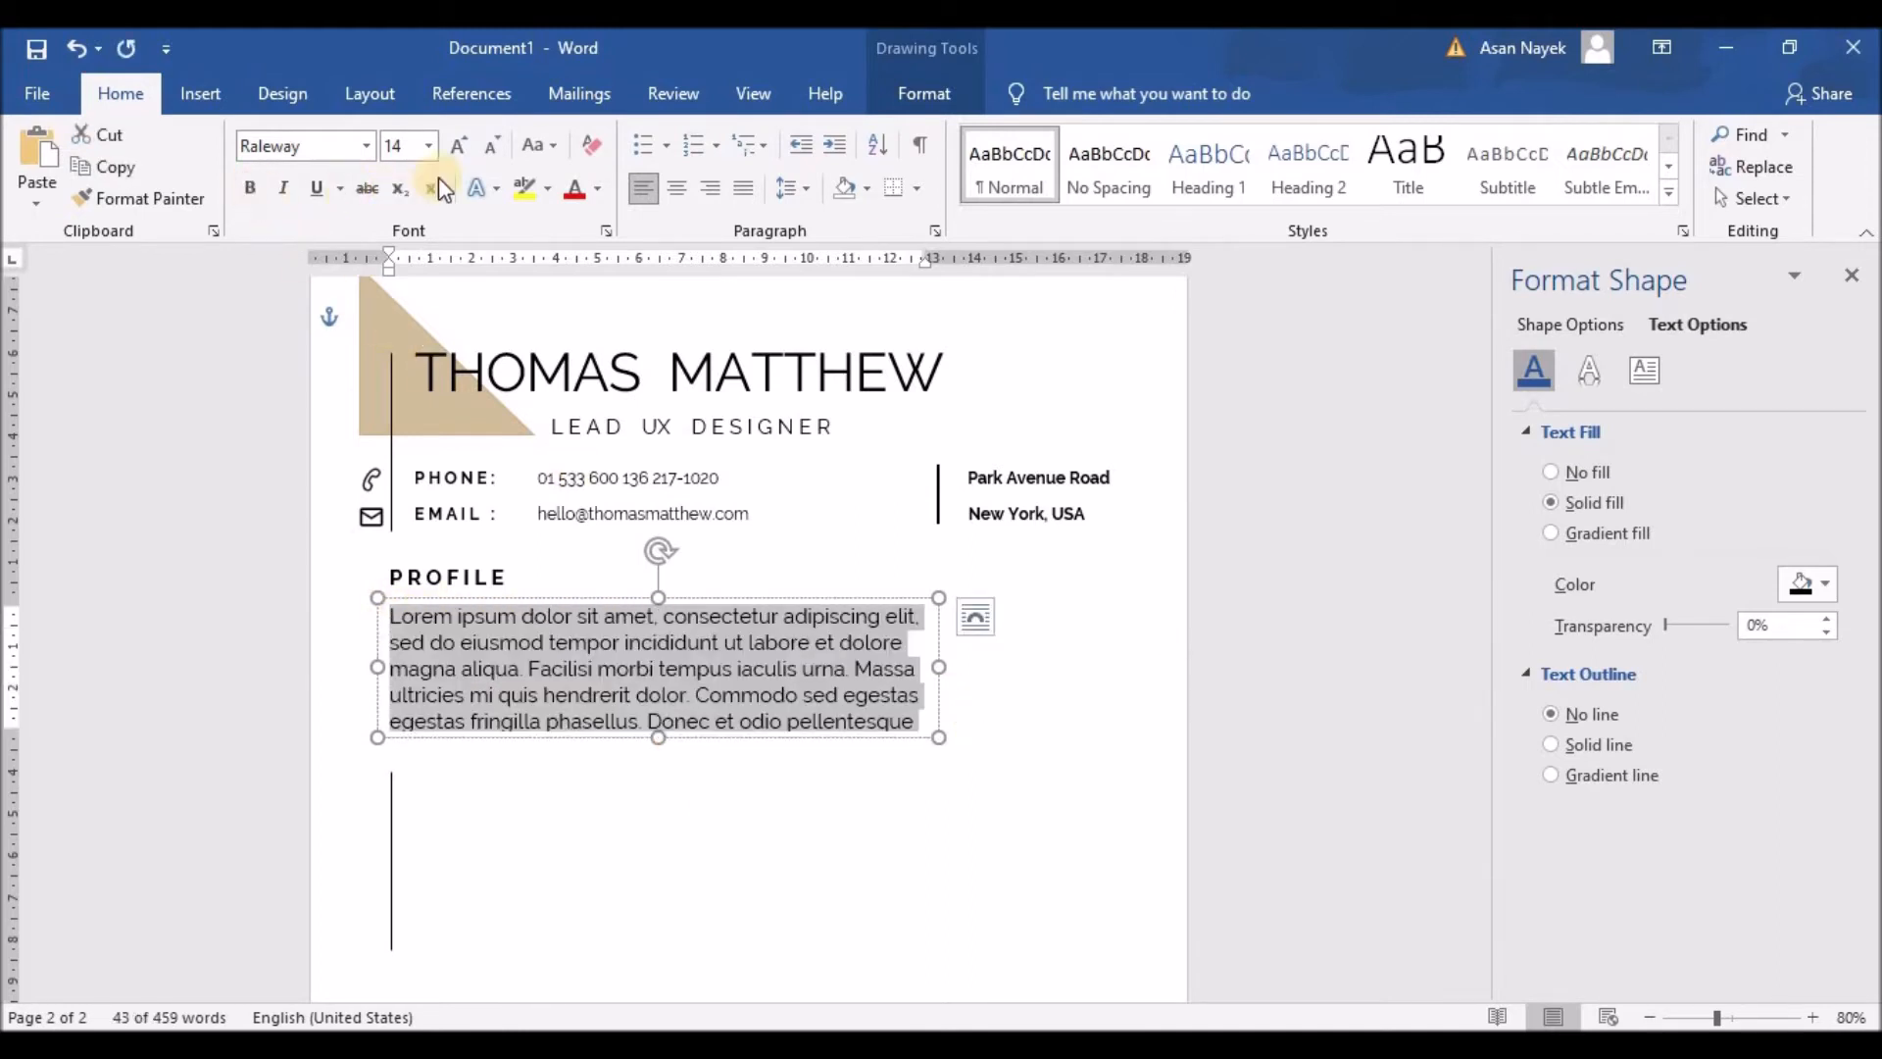
{"action": "left_click", "coordinate": [495, 152]}
{"action": "left_click", "coordinate": [495, 152]}
{"action": "left_click", "coordinate": [547, 663]}
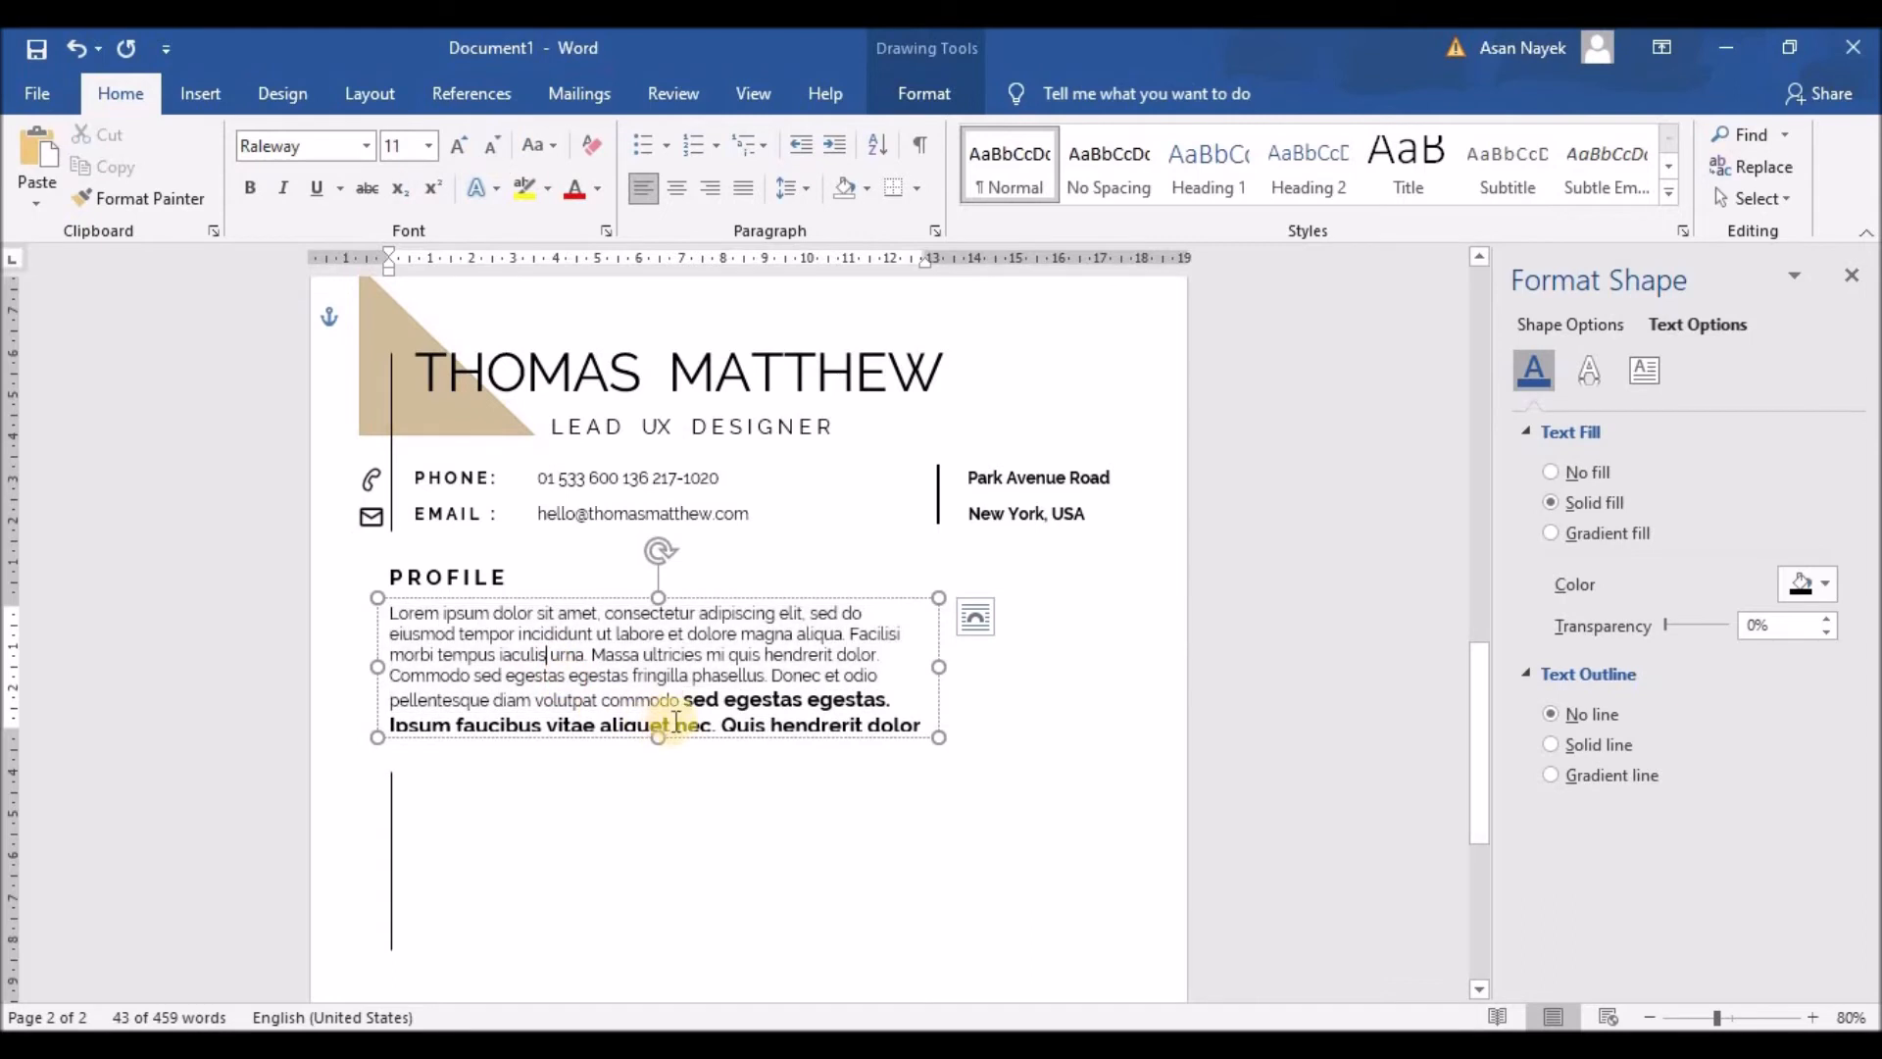
{"action": "left_click_drag", "start_coordinate": [689, 699], "coordinate": [945, 739]}
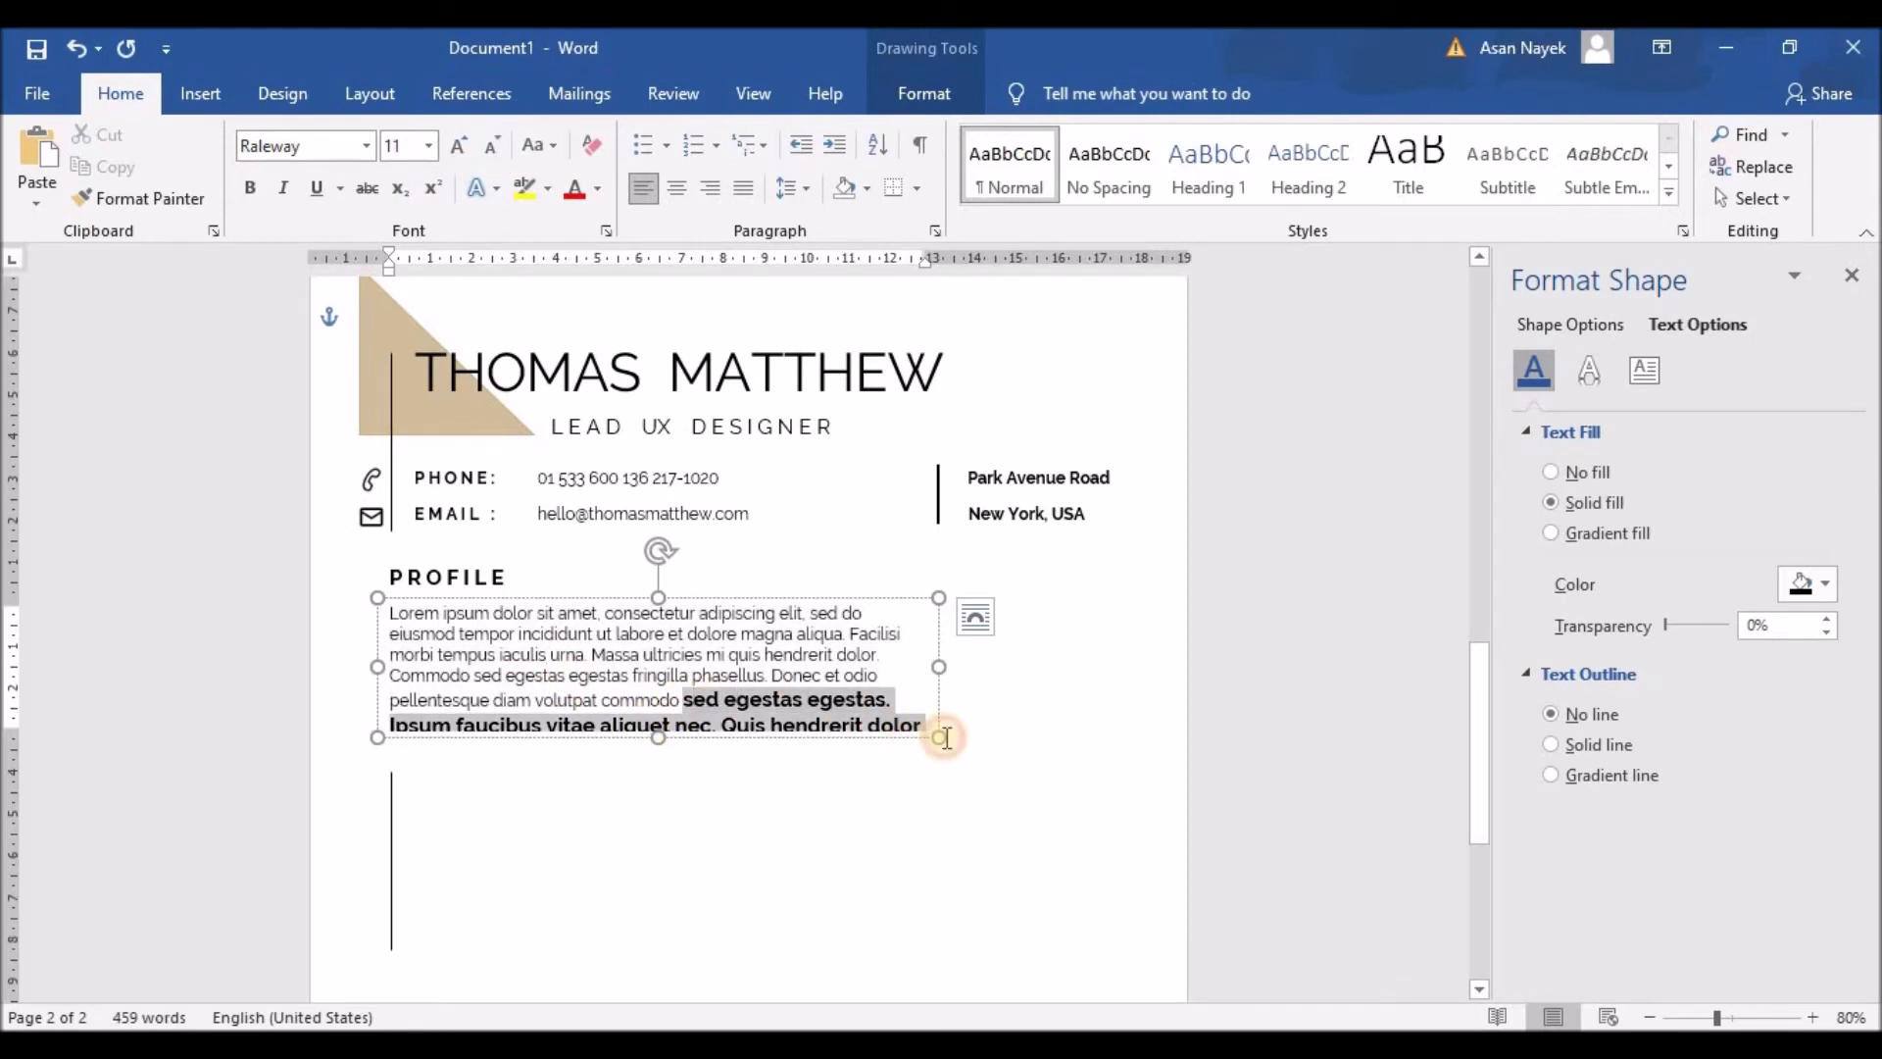
{"action": "left_click", "coordinate": [497, 149]}
{"action": "left_click", "coordinate": [498, 149]}
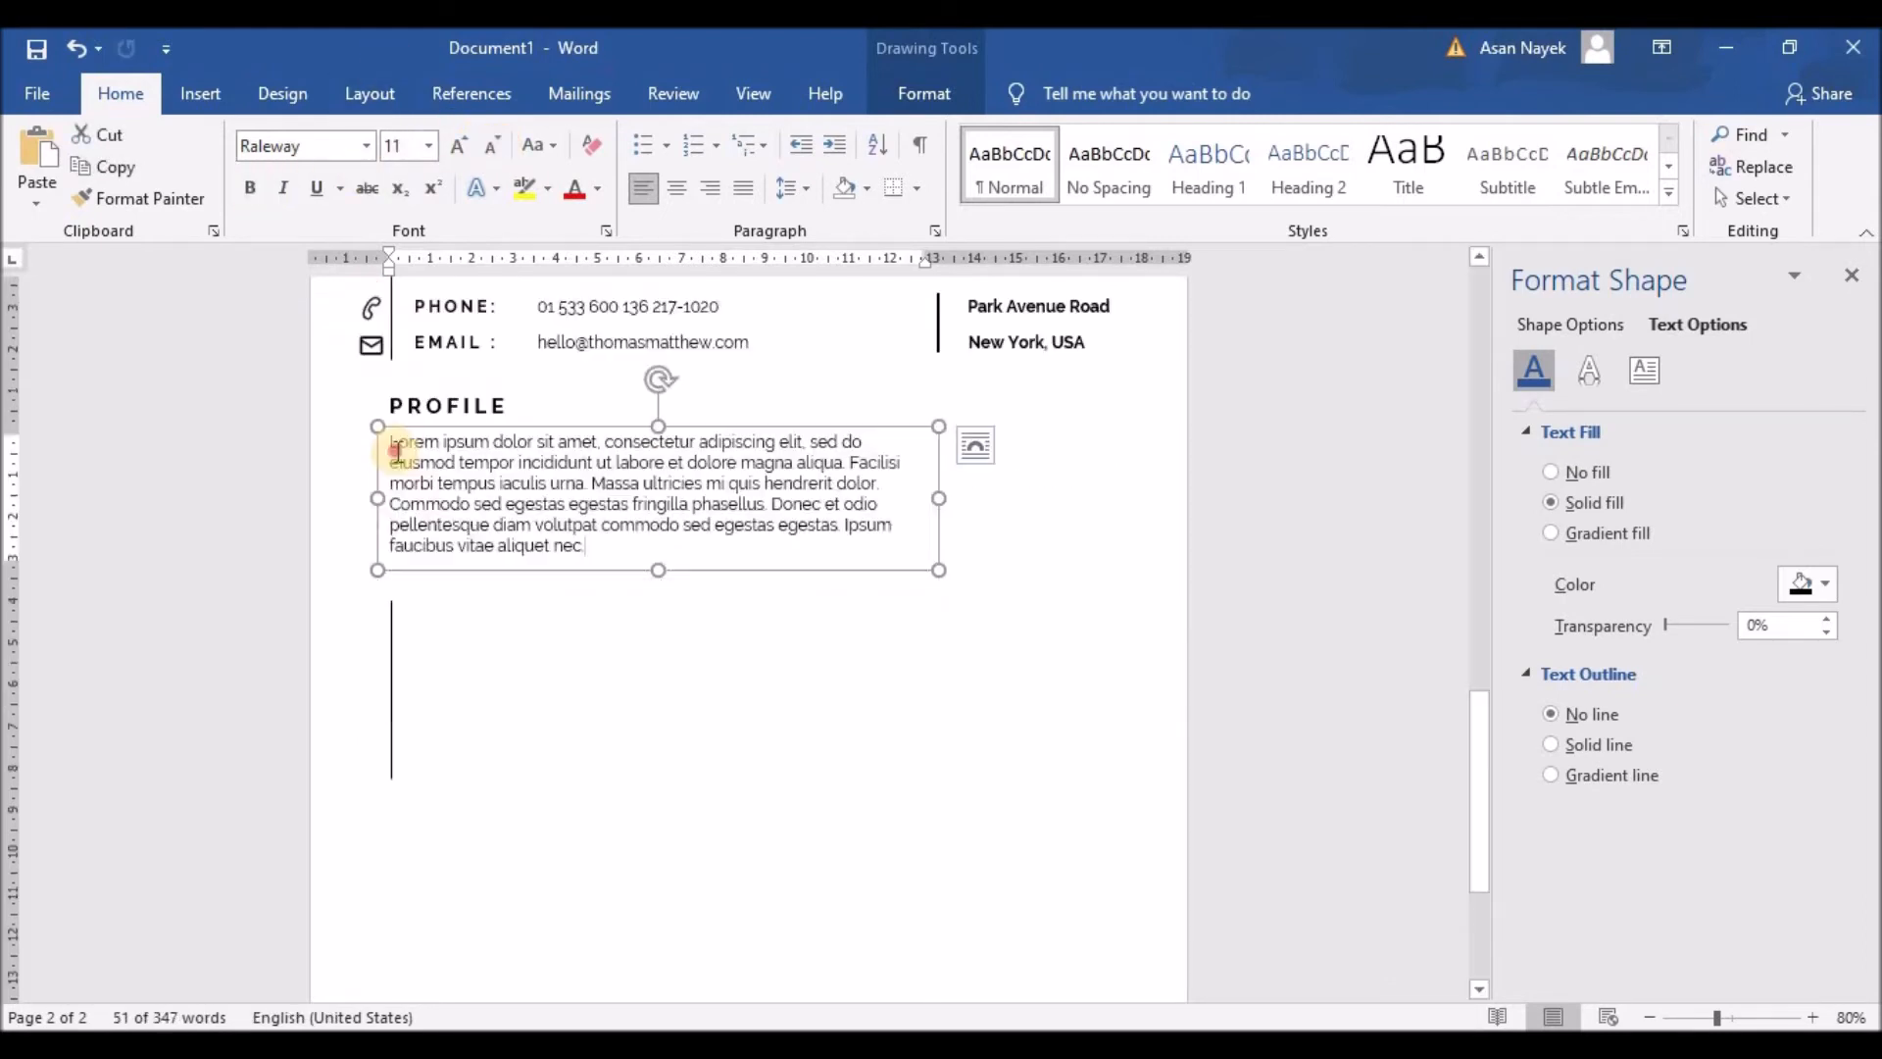
{"action": "left_click_drag", "start_coordinate": [598, 546], "coordinate": [691, 280]}
{"action": "left_click", "coordinate": [741, 188]}
Step: Delete the closing sentences from 'Donec' onward and narrow the paragraph box slightly
{"action": "left_click", "coordinate": [804, 616]}
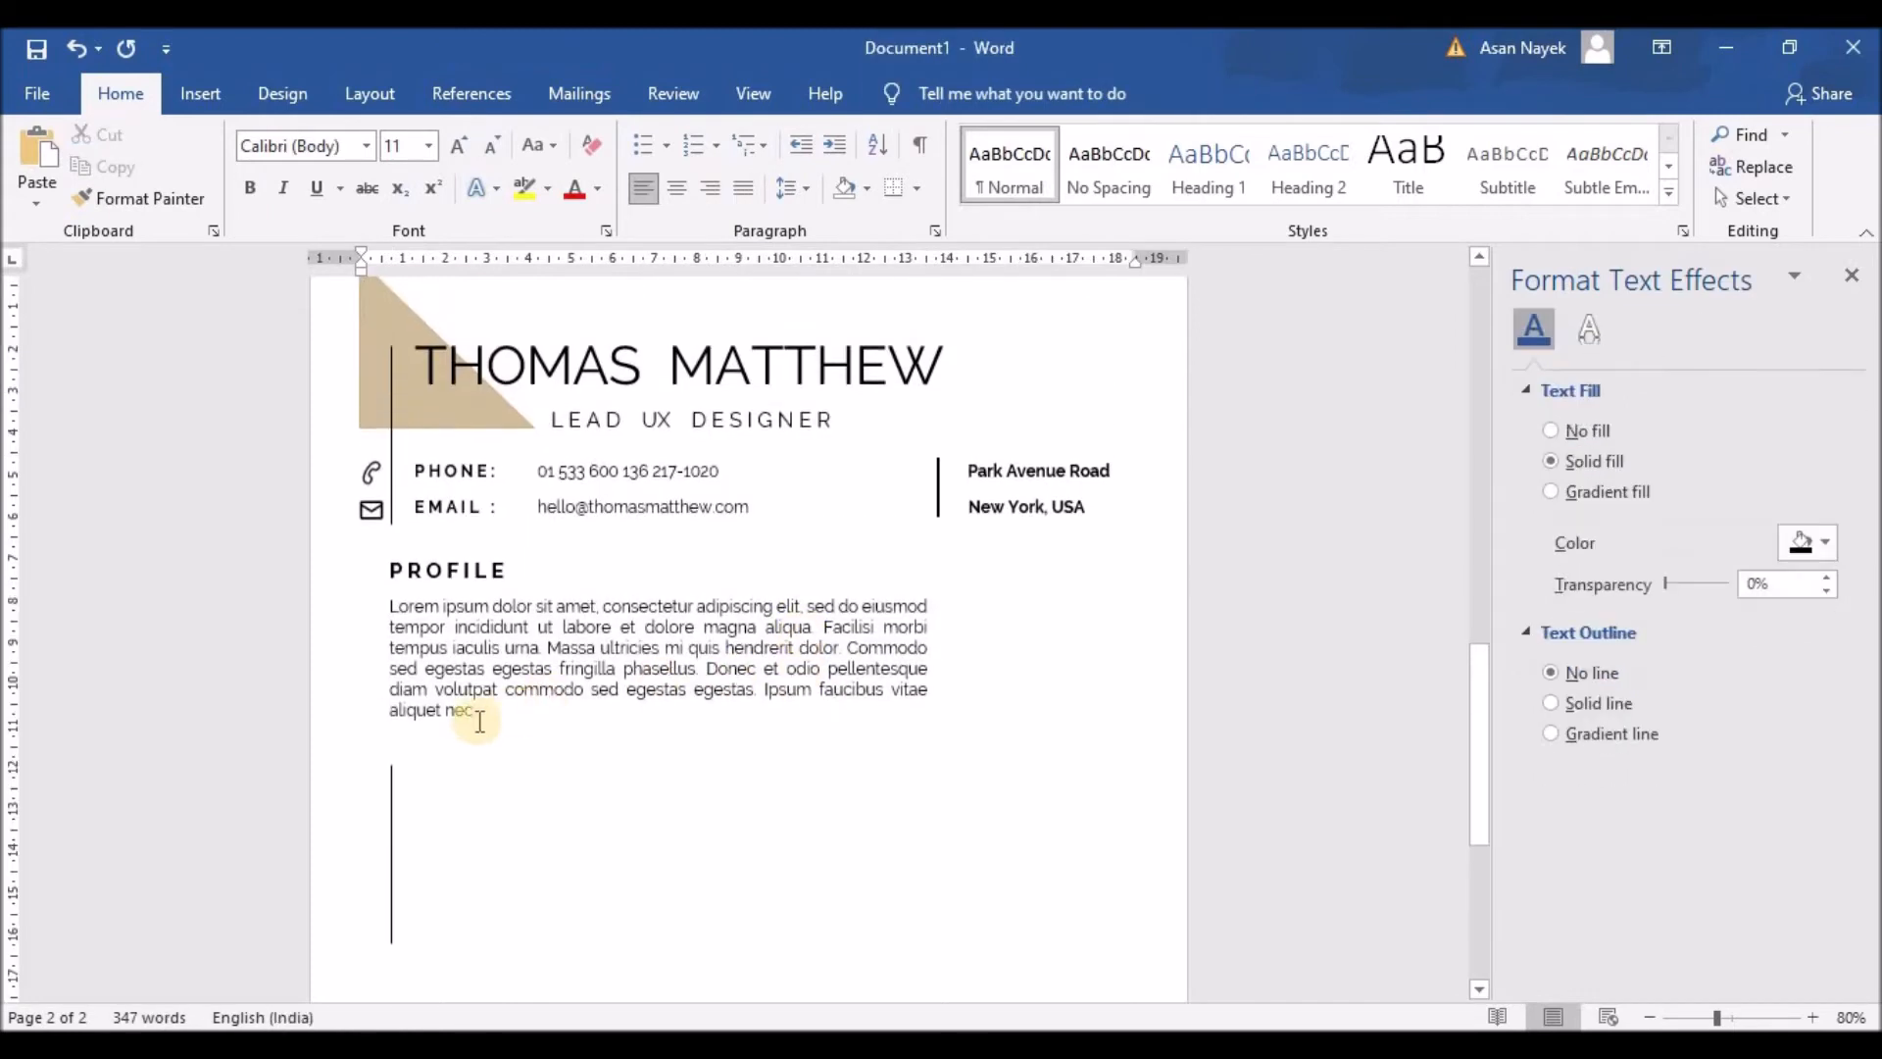
{"action": "left_click_drag", "start_coordinate": [445, 715], "coordinate": [477, 712]}
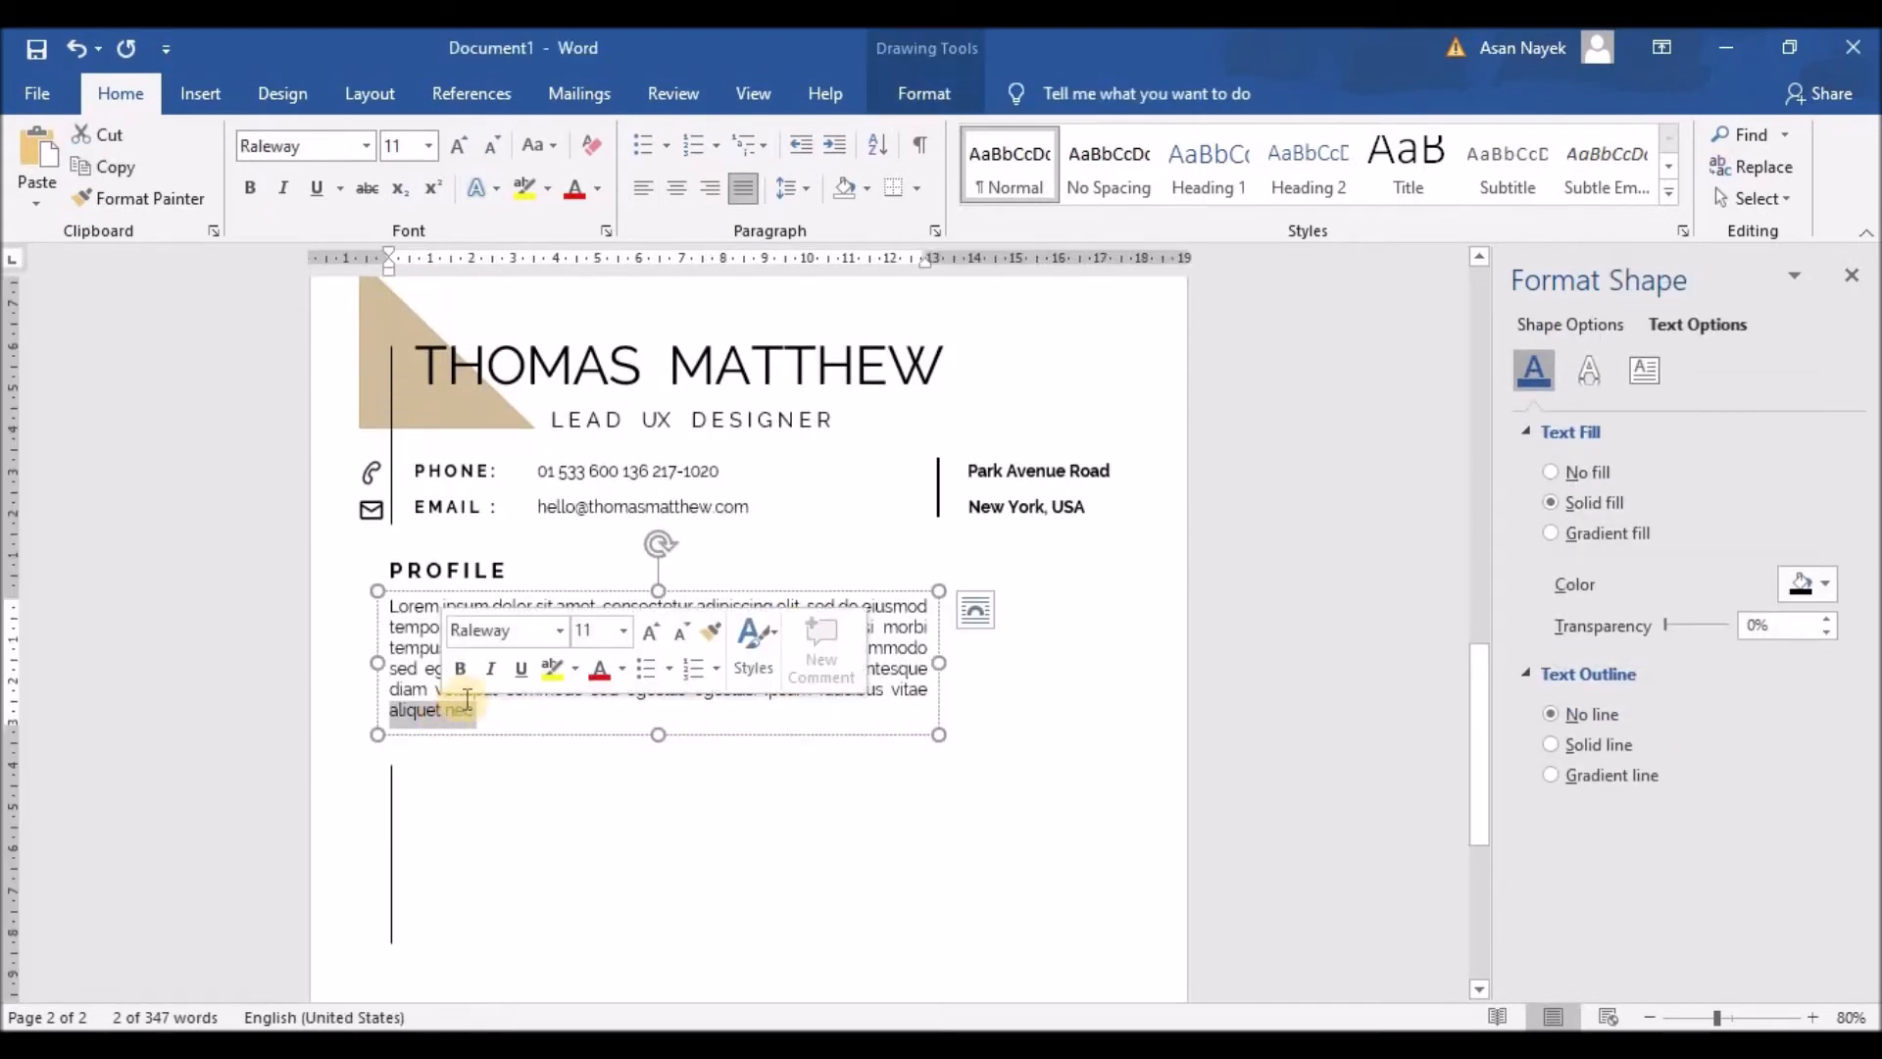
{"action": "left_click", "coordinate": [839, 710]}
{"action": "left_click_drag", "start_coordinate": [704, 668], "coordinate": [662, 690]}
{"action": "key", "text": "Delete"}
{"action": "left_click_drag", "start_coordinate": [939, 640], "coordinate": [907, 637]}
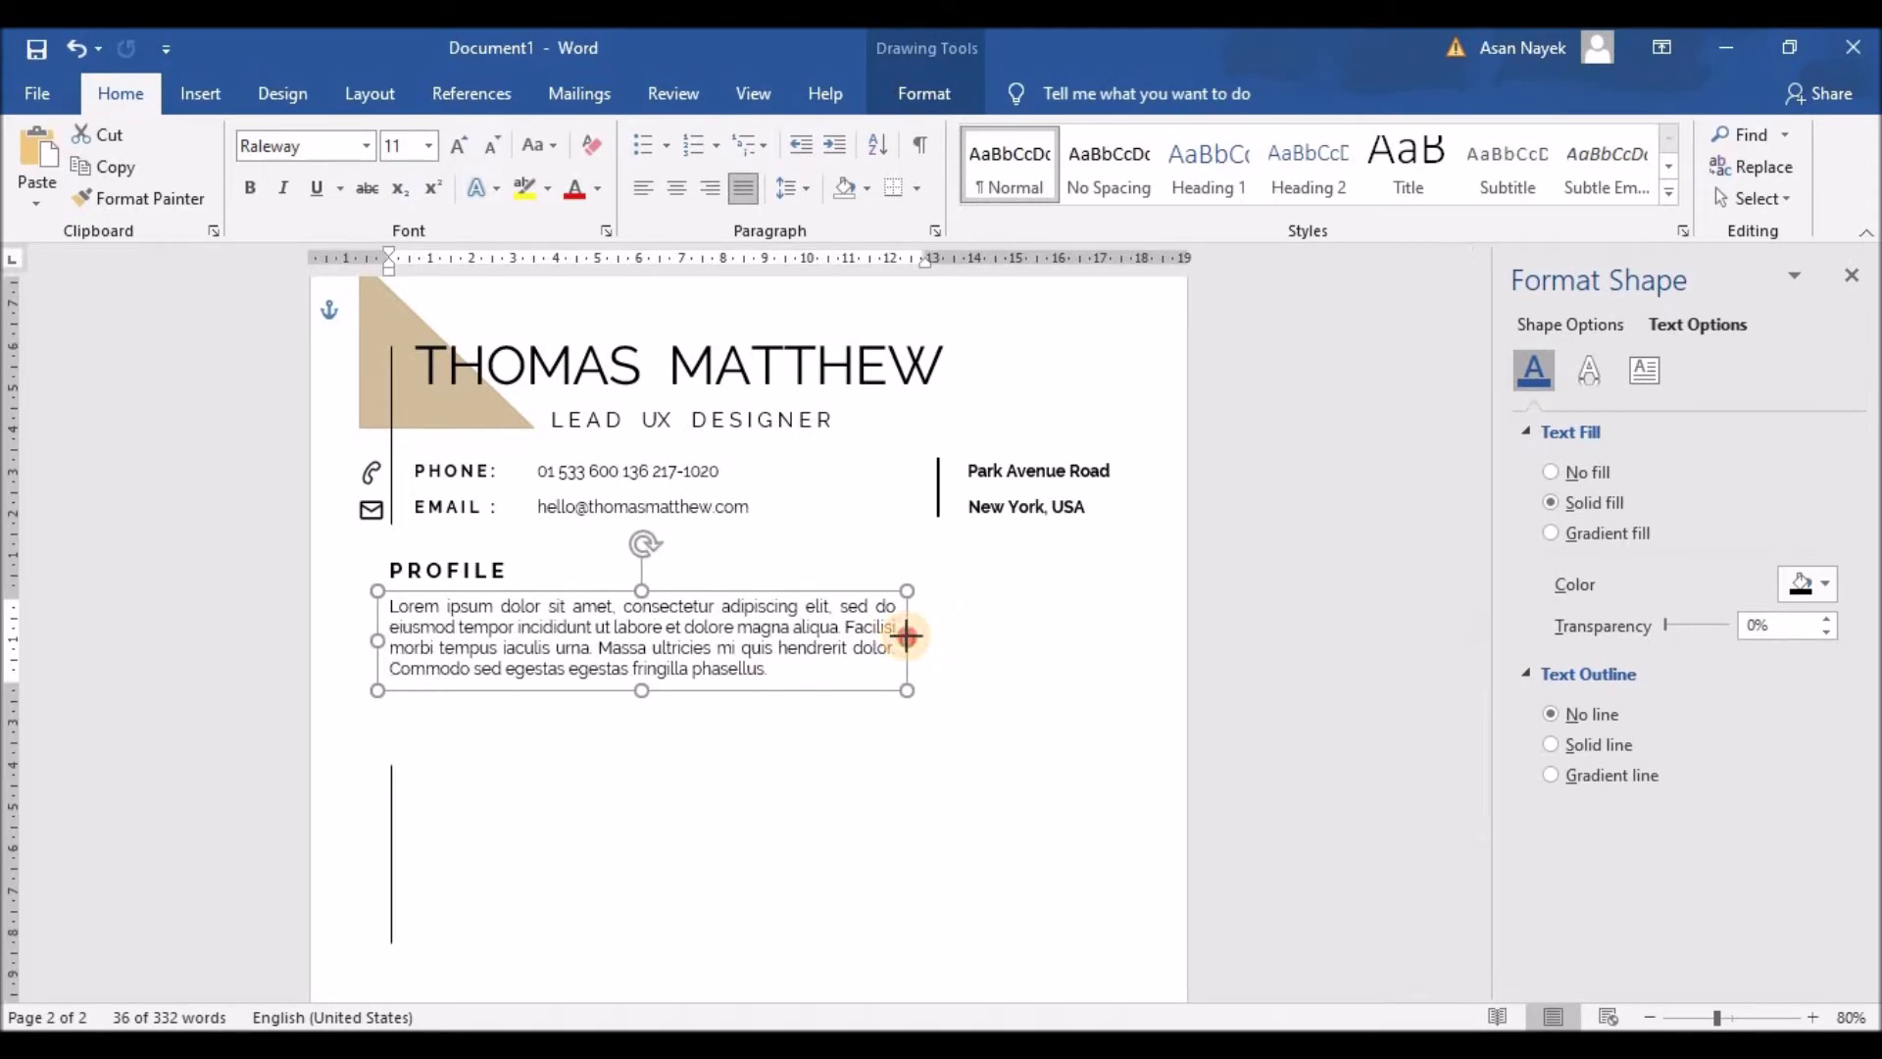
{"action": "left_click", "coordinate": [701, 777]}
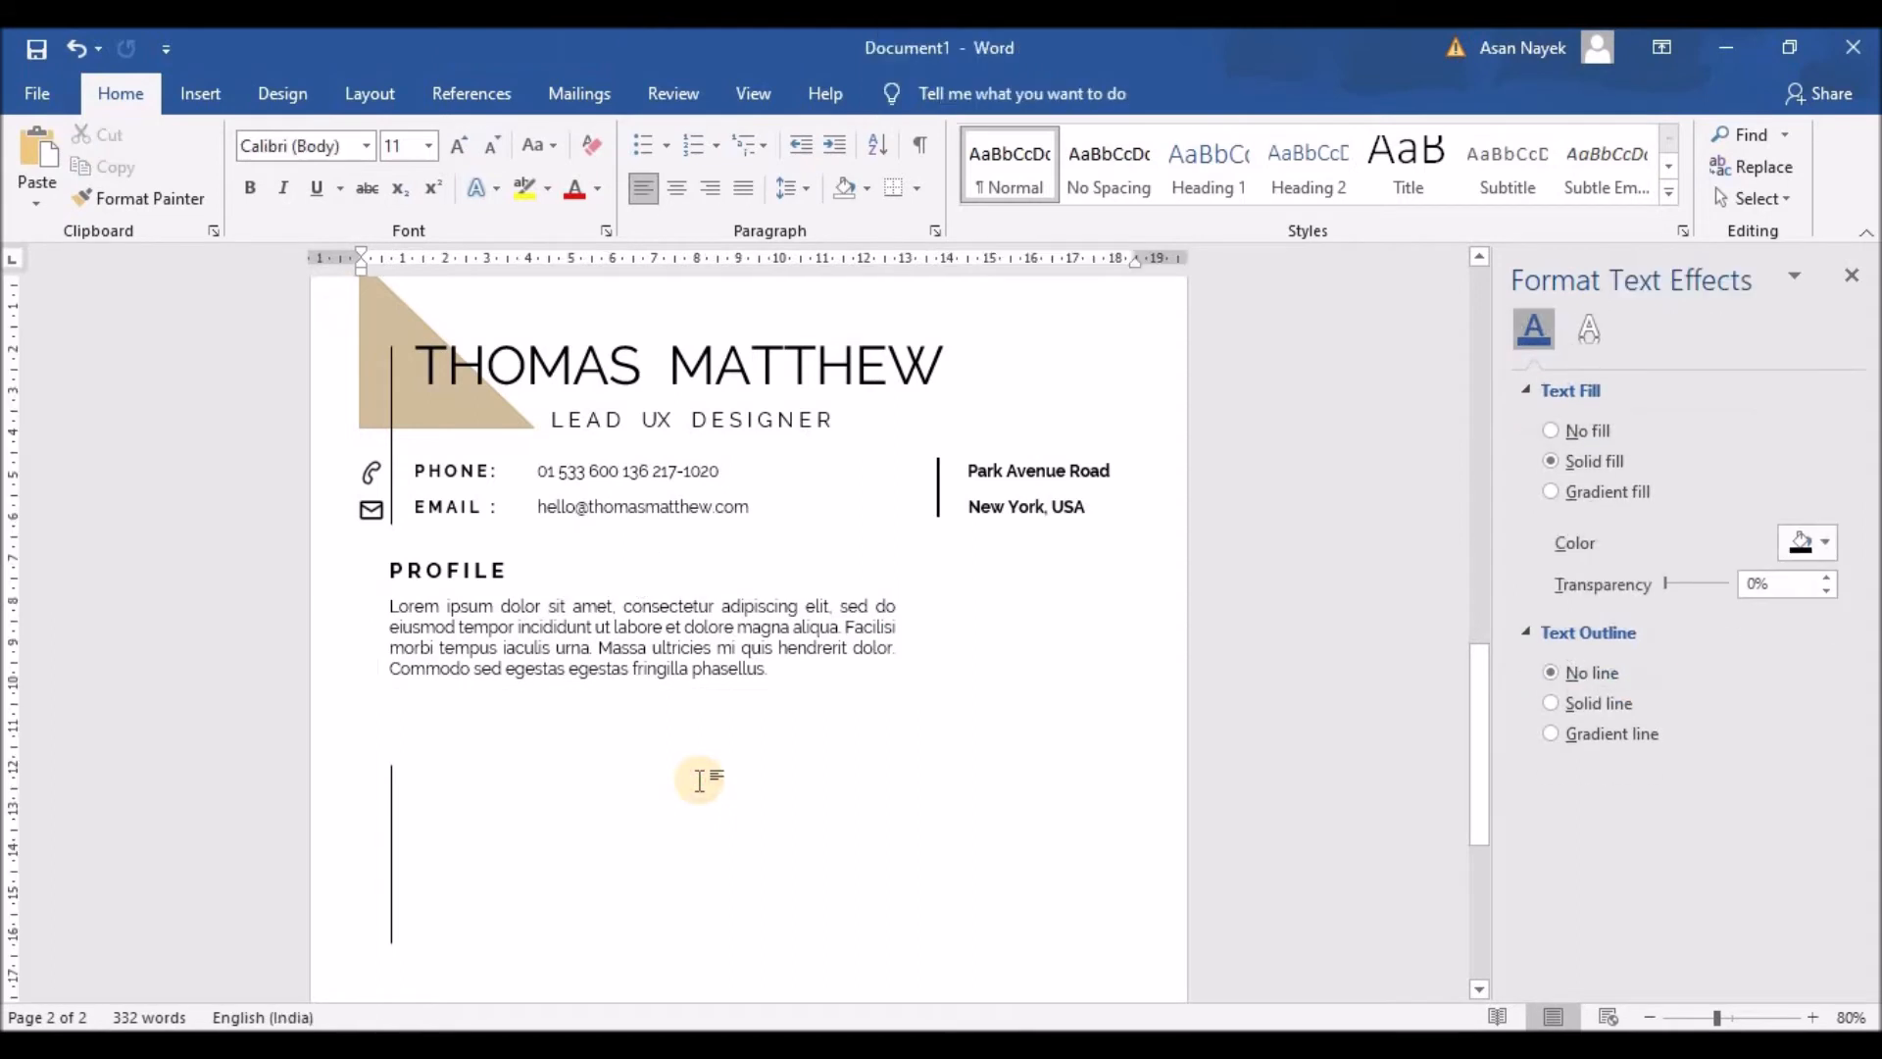
Step: Copy the PROFILE heading box below the paragraph and retype it as spaced-out 'EXPERIENCE'
{"action": "left_click", "coordinate": [463, 576]}
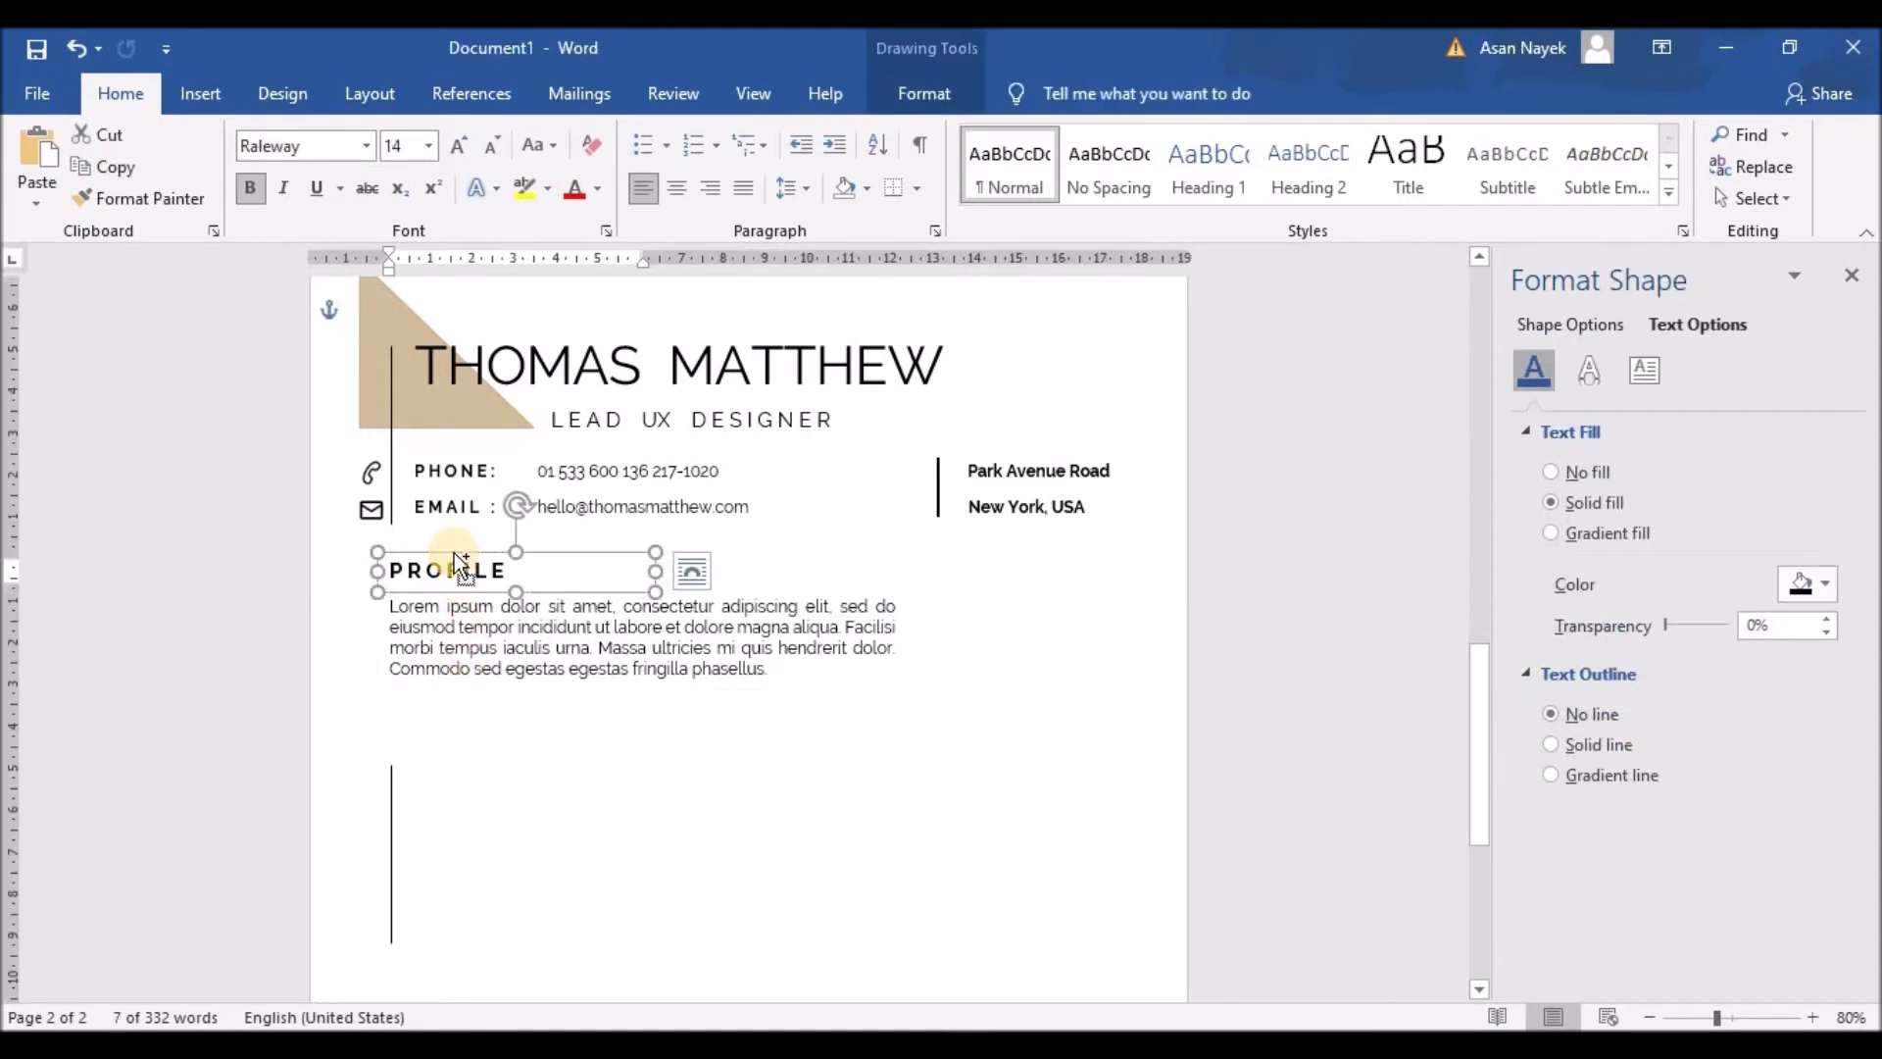
{"action": "left_click_drag", "start_coordinate": [461, 564], "coordinate": [526, 723]}
{"action": "type", "text": "EXPERIENCE"}
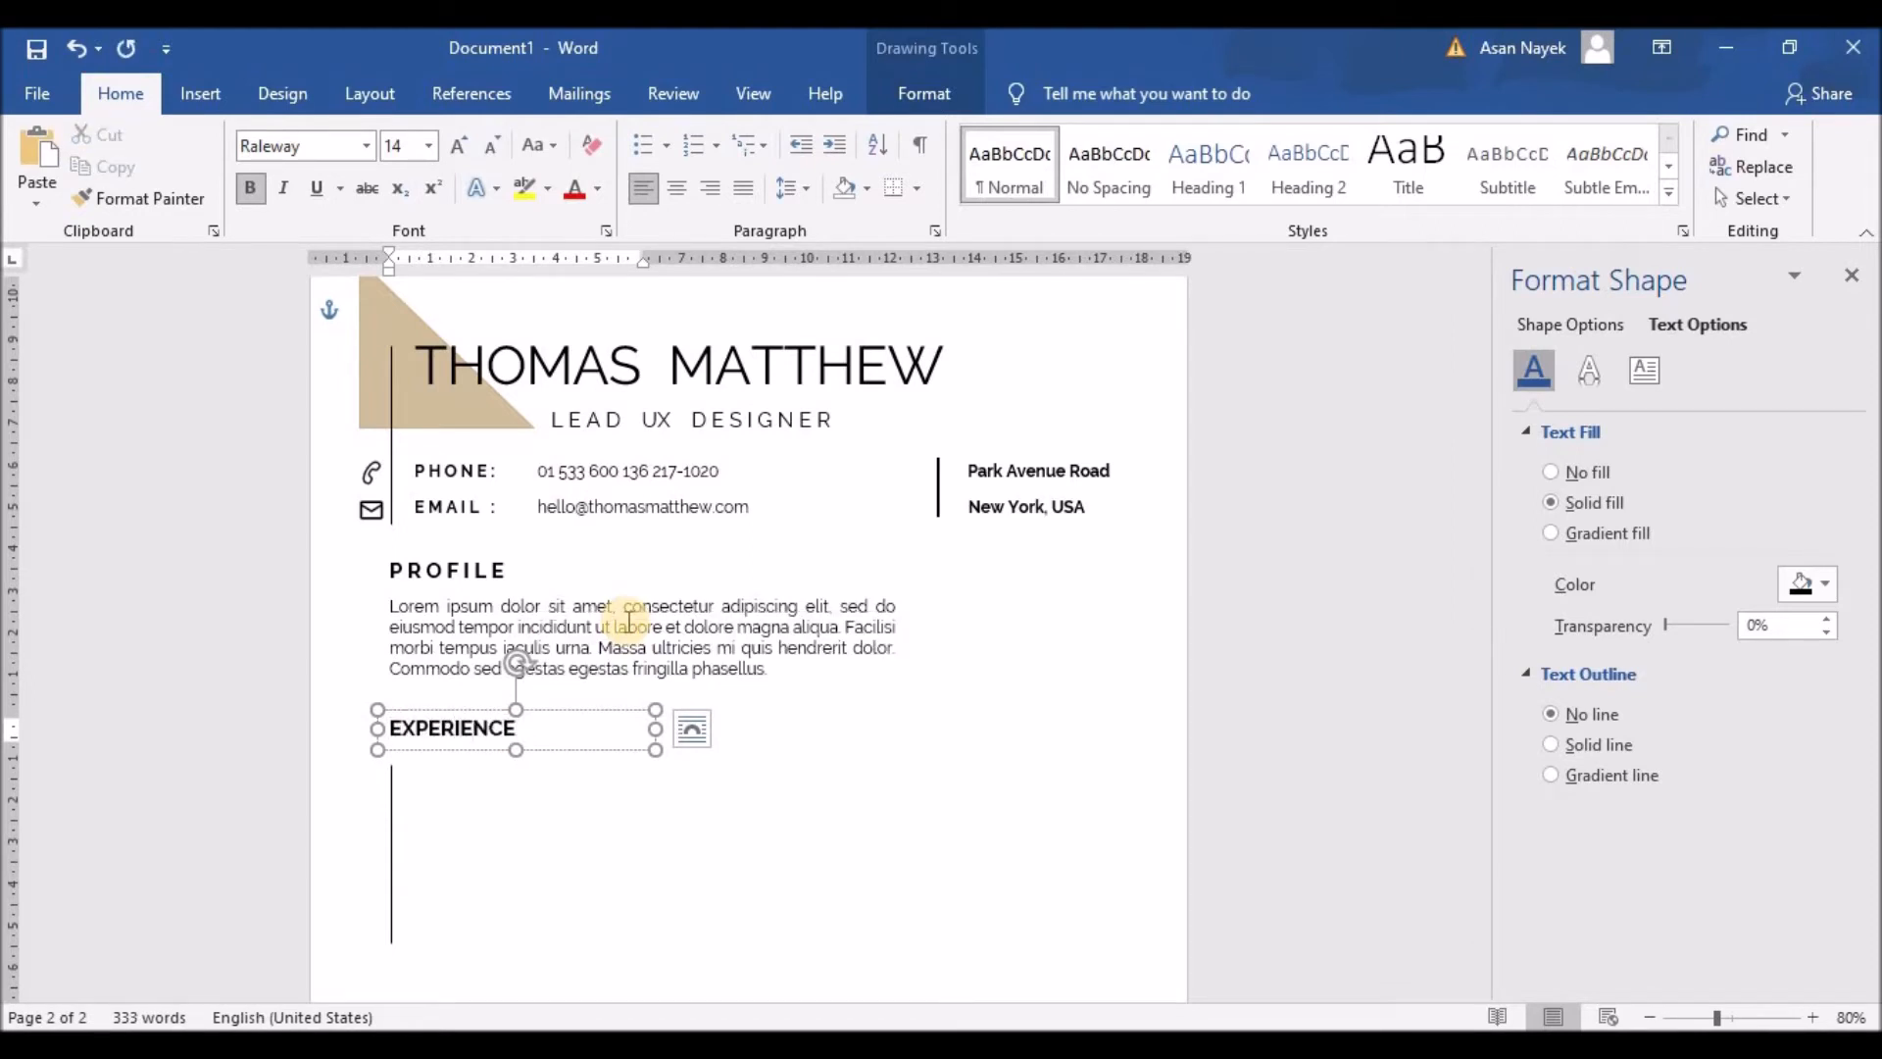
{"action": "left_click", "coordinate": [401, 729]}
{"action": "left_click", "coordinate": [430, 730]}
{"action": "left_click", "coordinate": [442, 729]}
{"action": "left_click", "coordinate": [462, 729]}
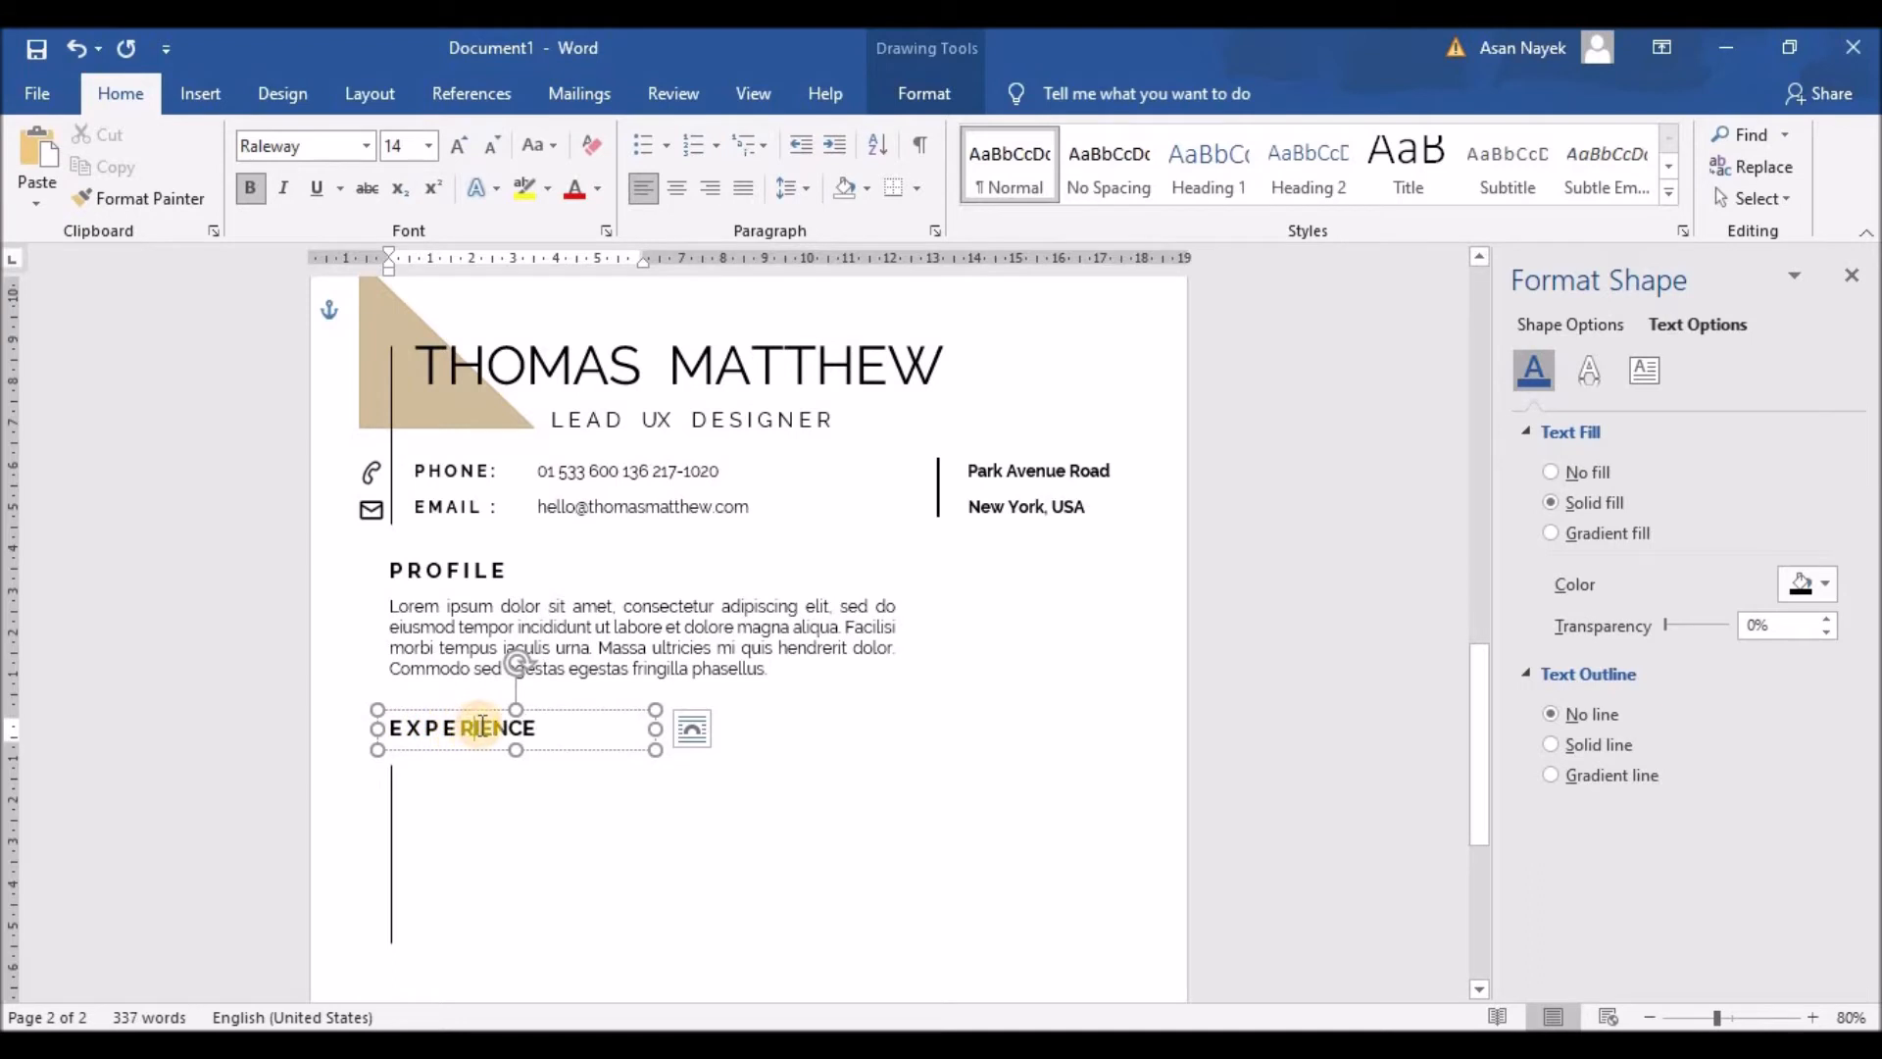
{"action": "left_click", "coordinate": [518, 727]}
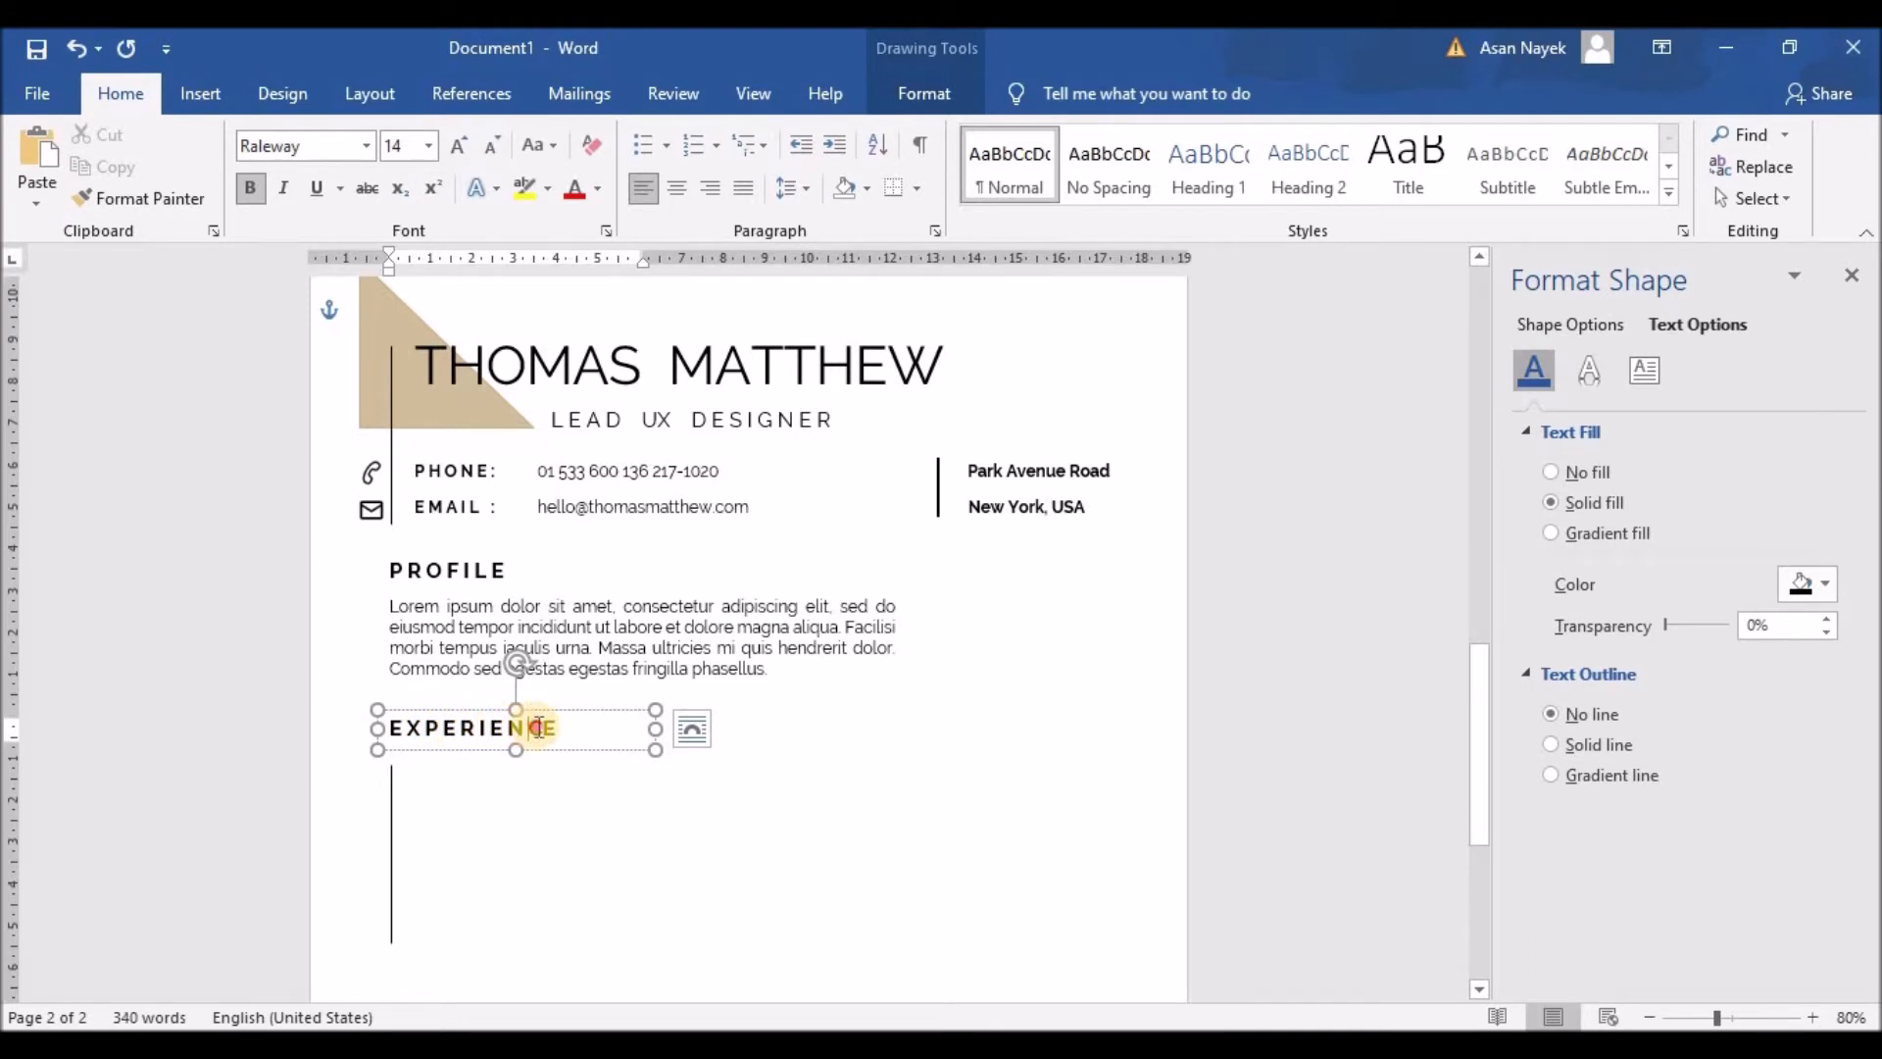
{"action": "left_click", "coordinate": [495, 794]}
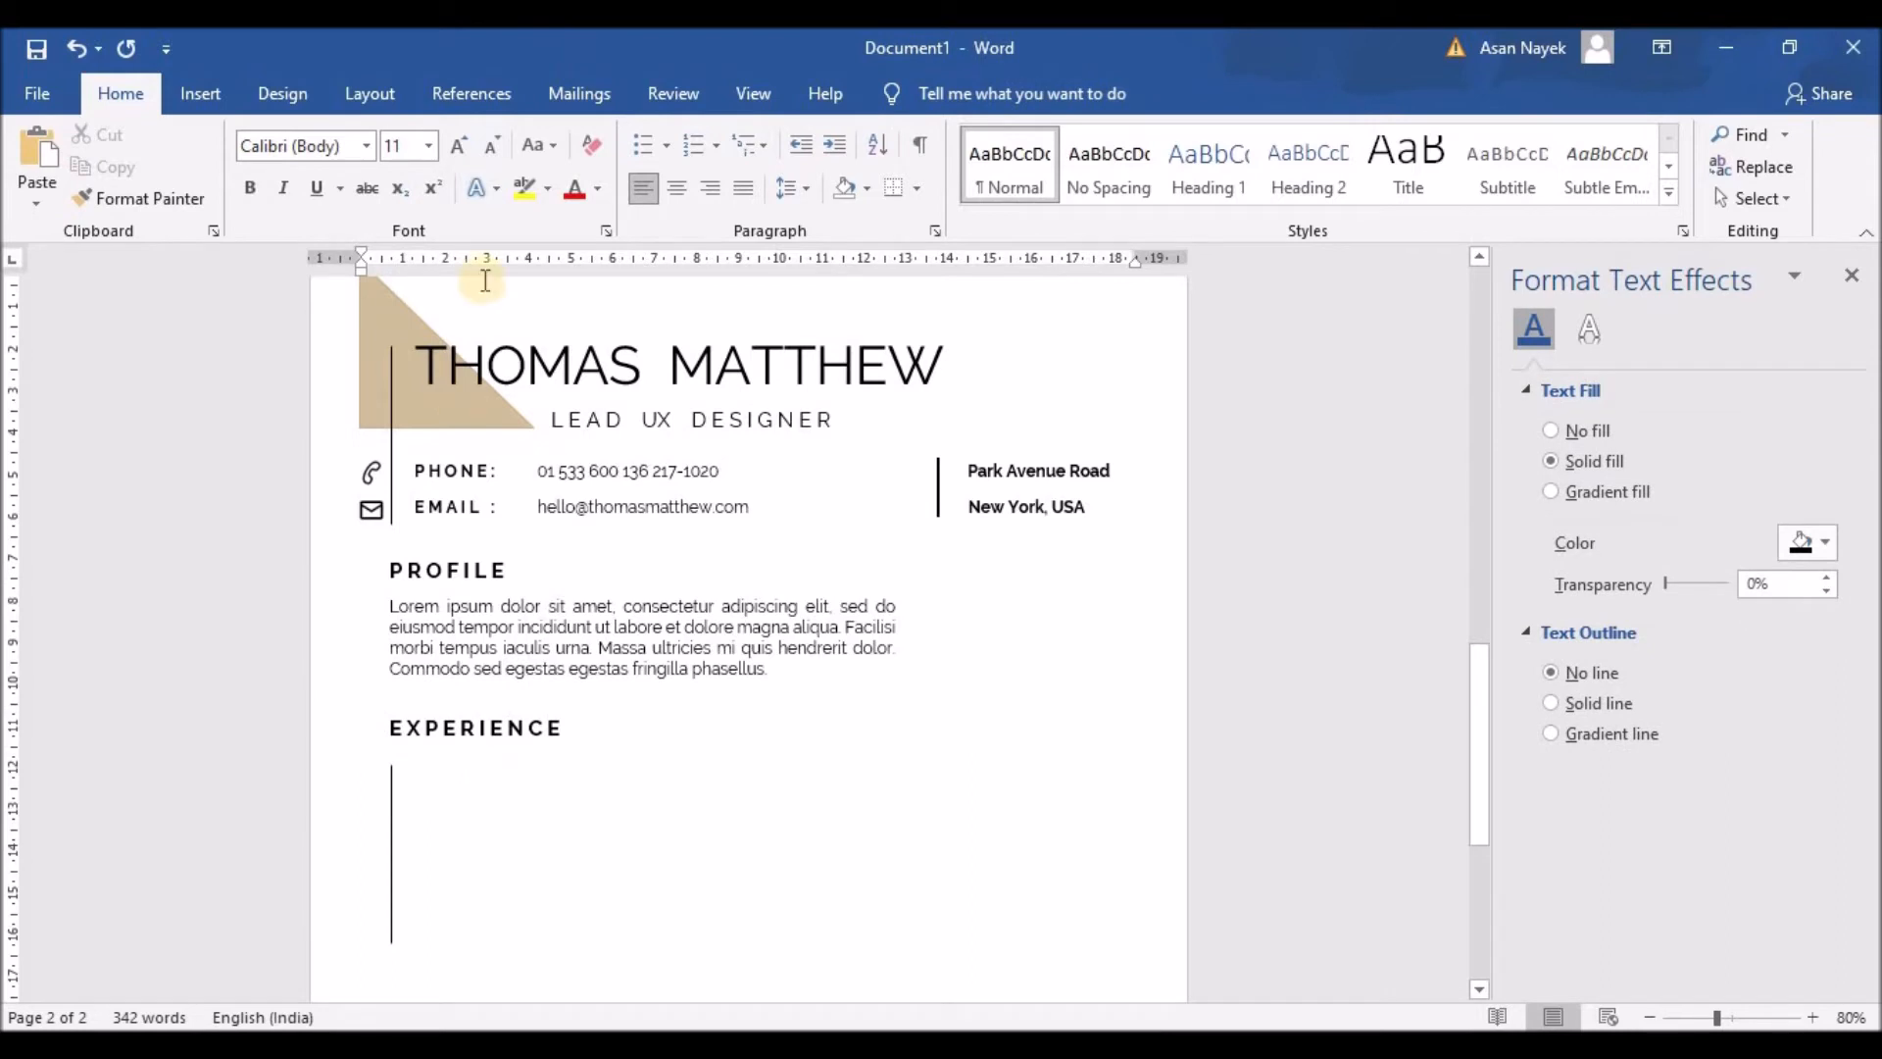
Step: Draw a small circle shape at the top of the timeline line under EXPERIENCE
{"action": "left_click", "coordinate": [206, 92]}
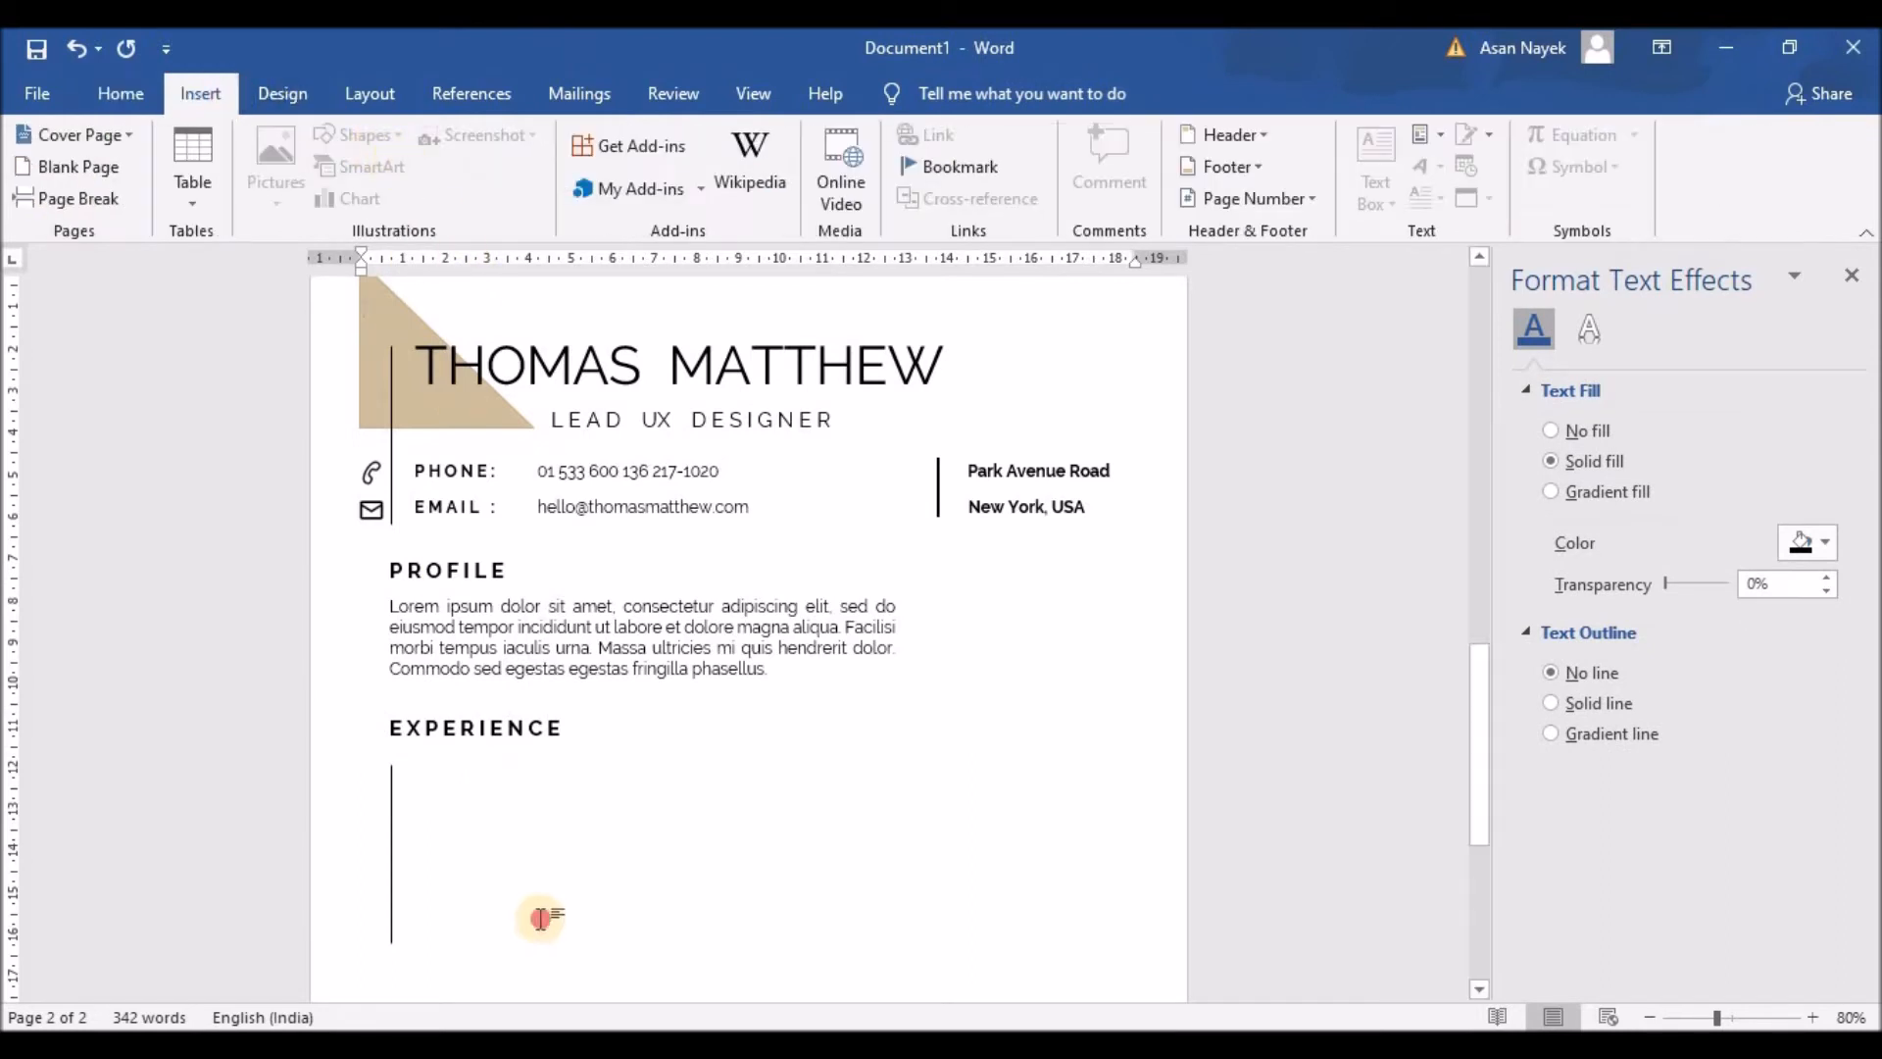
{"action": "left_click", "coordinate": [1340, 549]}
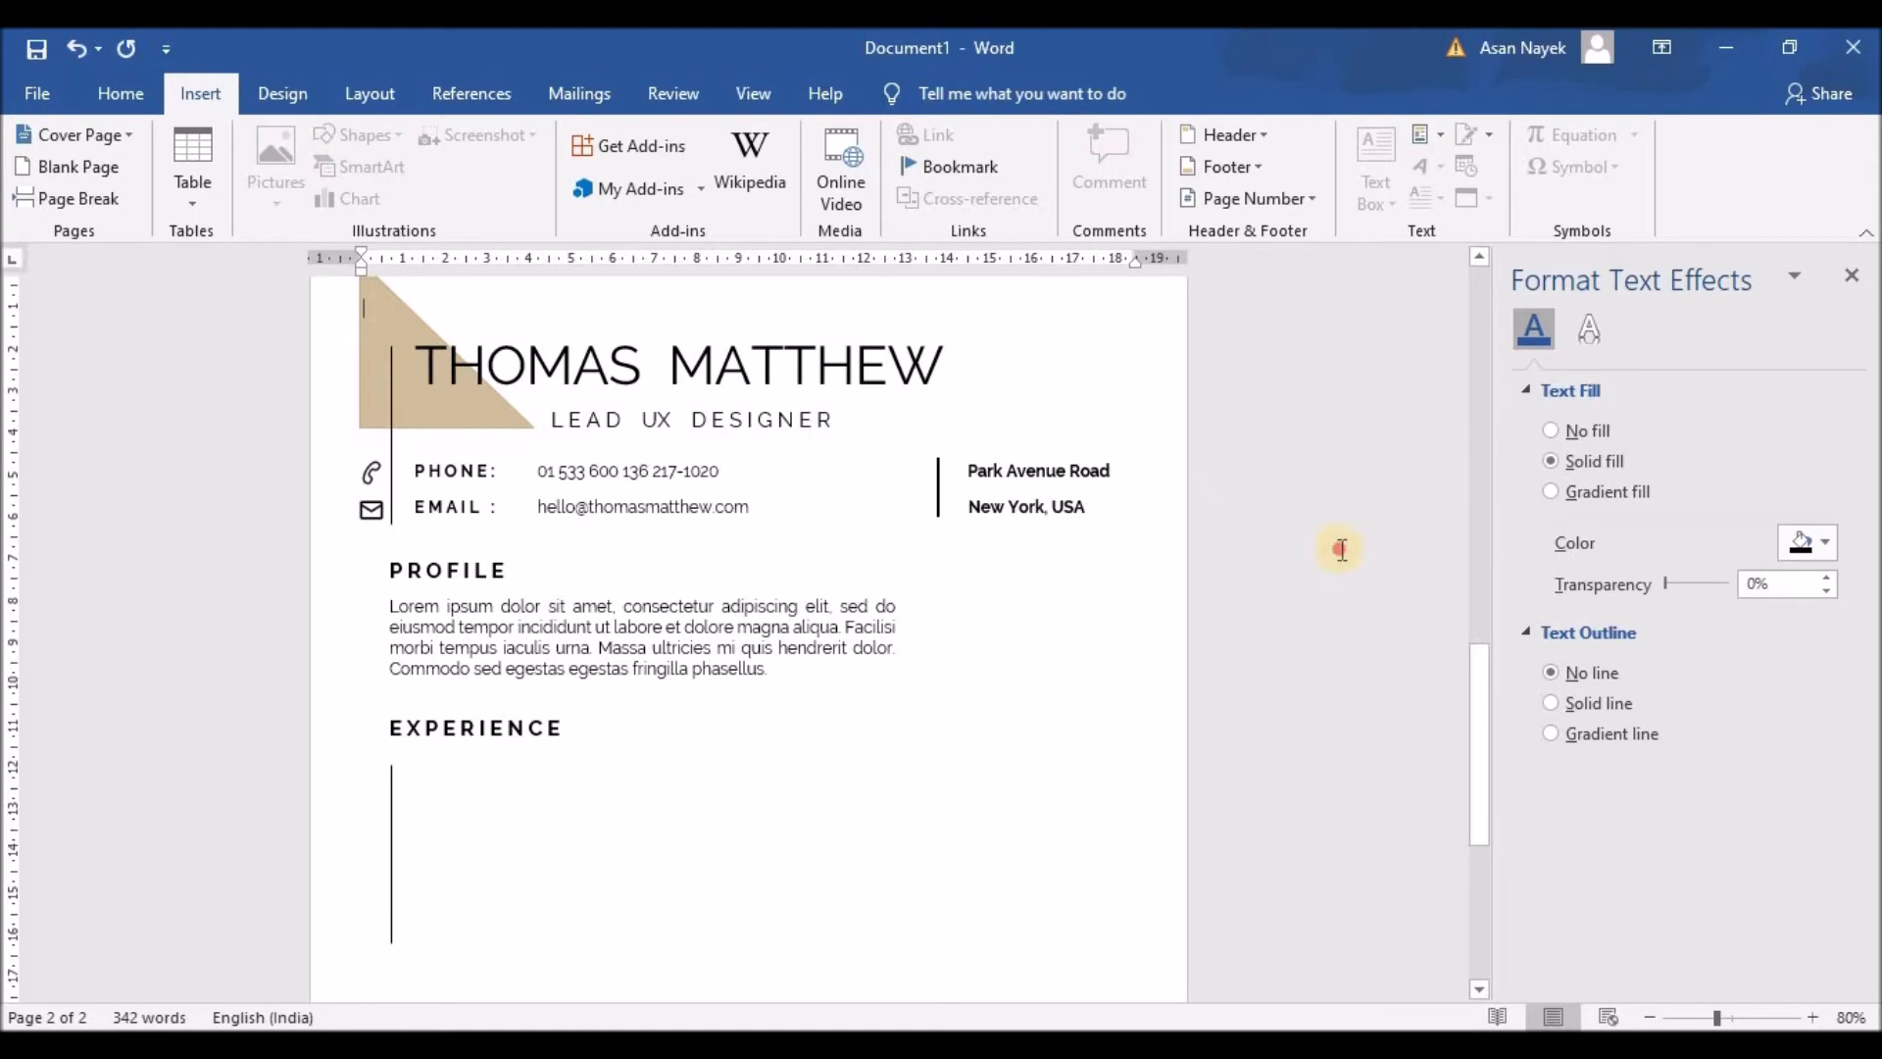
{"action": "scroll", "coordinate": [609, 609], "scroll_direction": "down", "scroll_amount": 2}
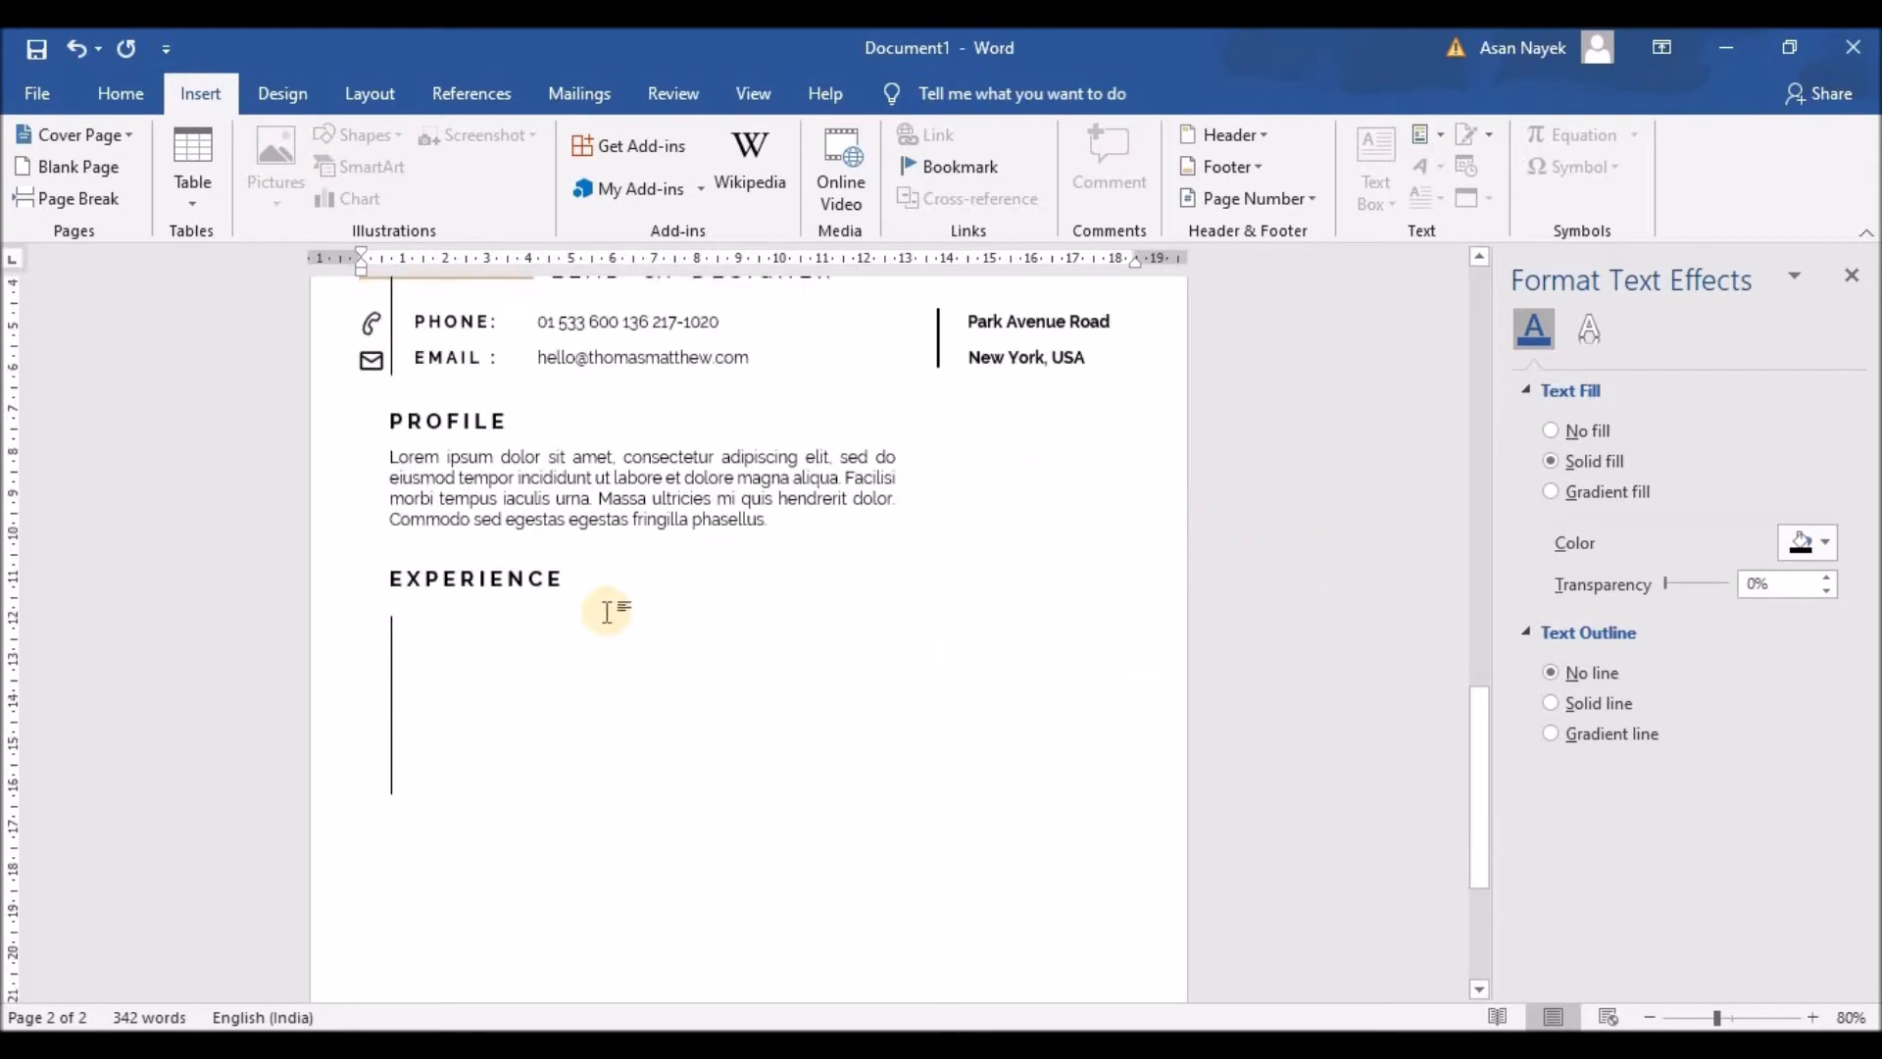
{"action": "left_click", "coordinate": [534, 578]}
{"action": "scroll", "coordinate": [518, 646], "scroll_direction": "up", "scroll_amount": 2}
{"action": "left_click", "coordinate": [504, 728]}
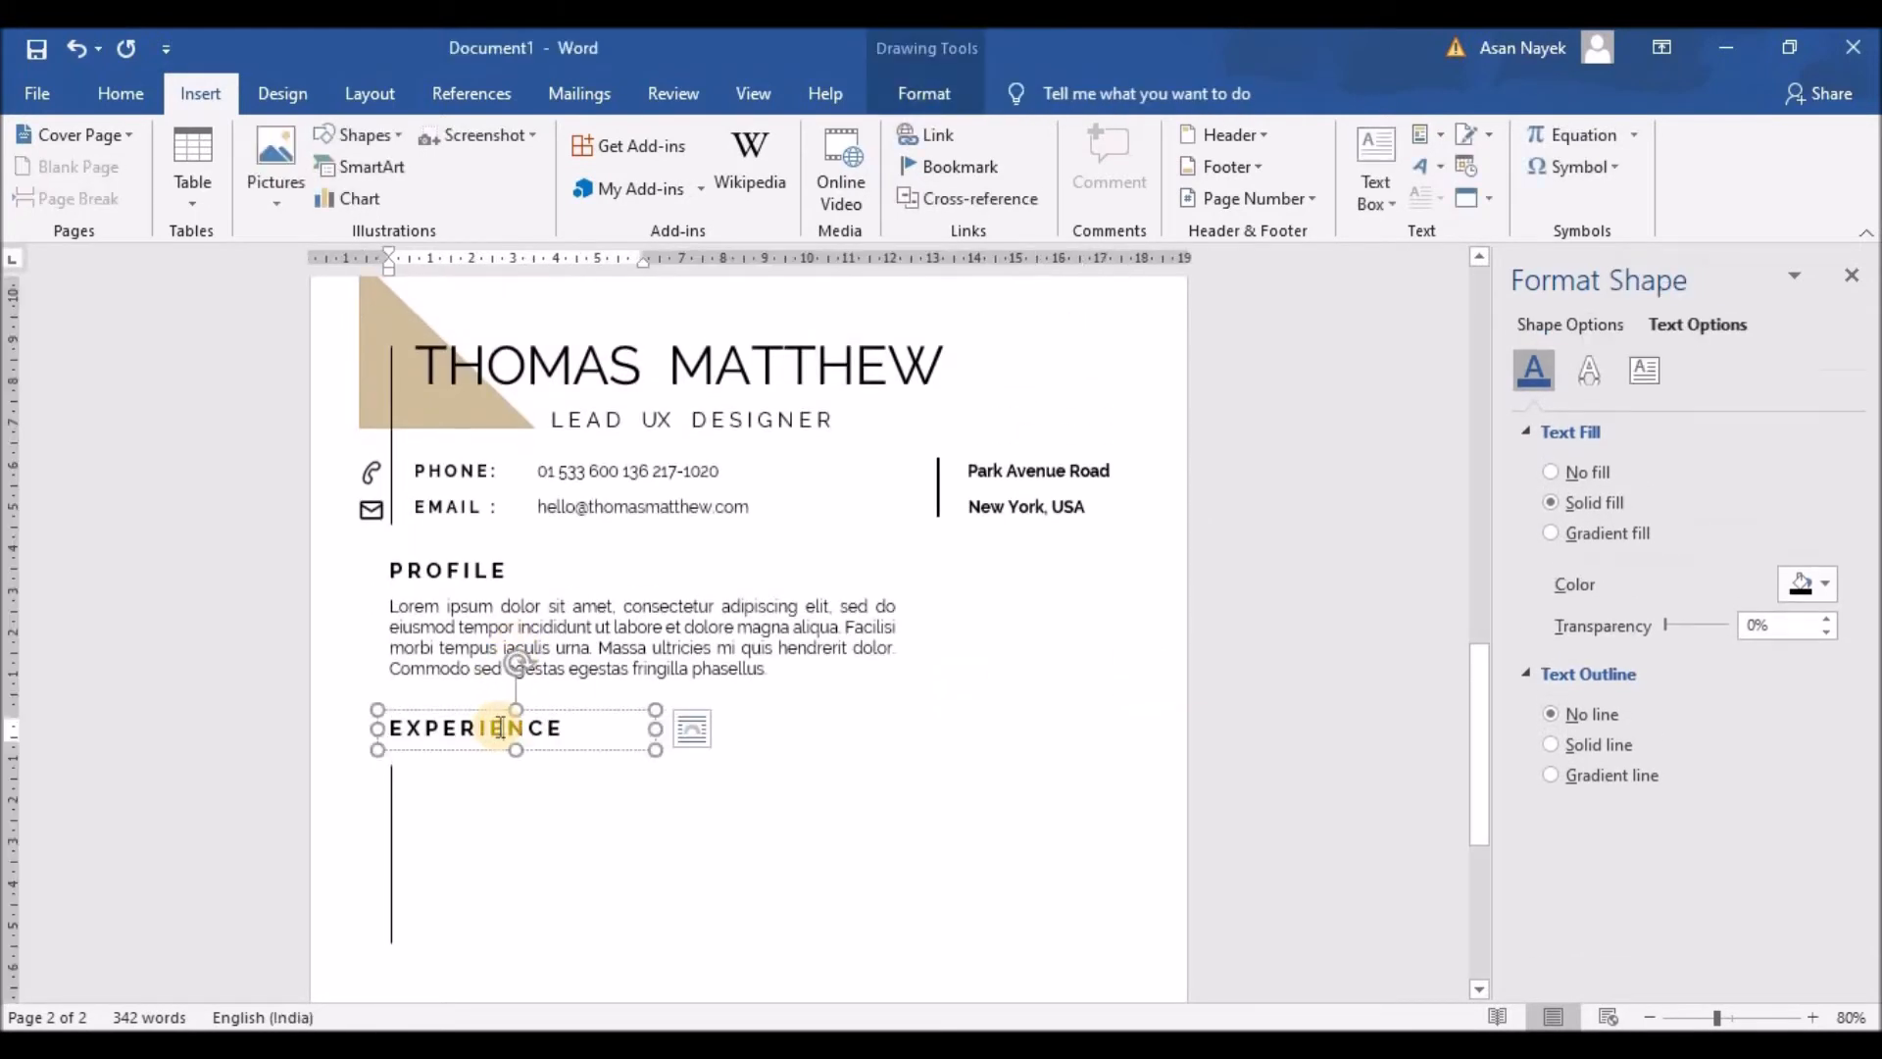
{"action": "scroll", "coordinate": [480, 828], "scroll_direction": "down", "scroll_amount": 2}
{"action": "left_click", "coordinate": [391, 714]}
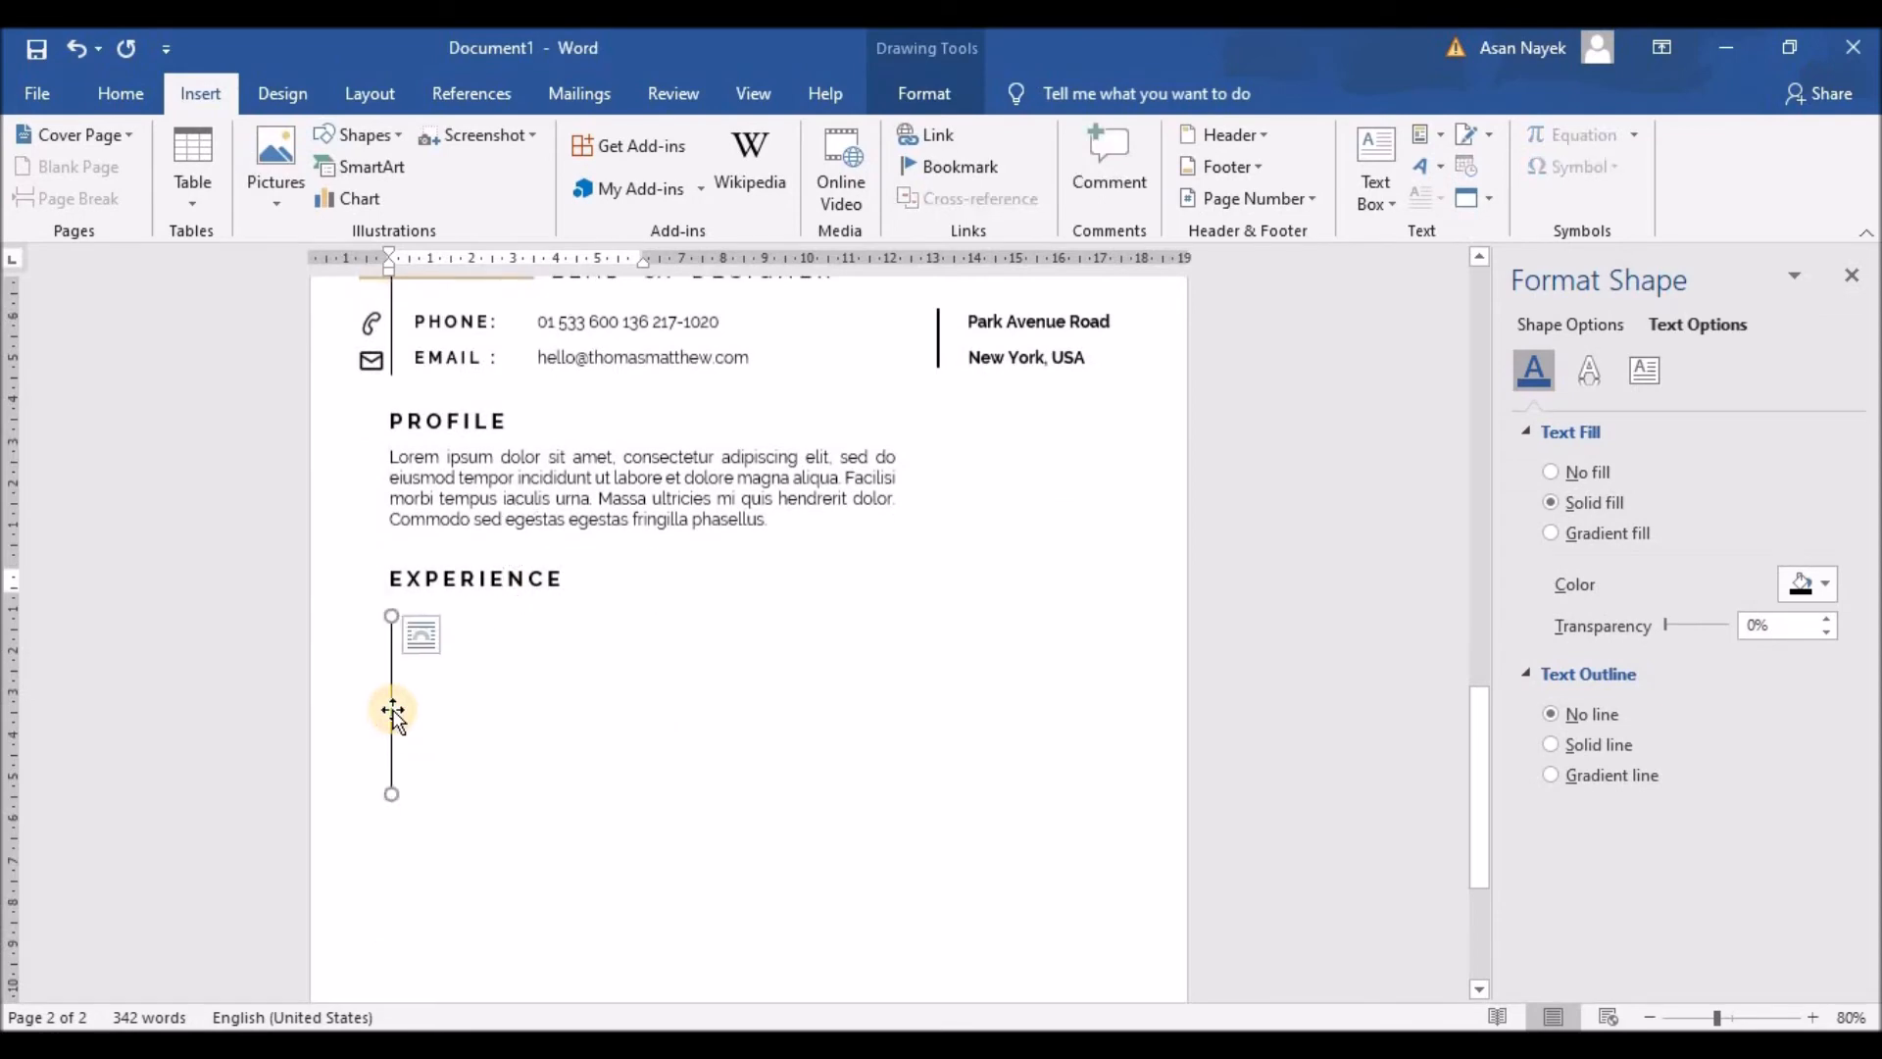
{"action": "left_click", "coordinate": [365, 139]}
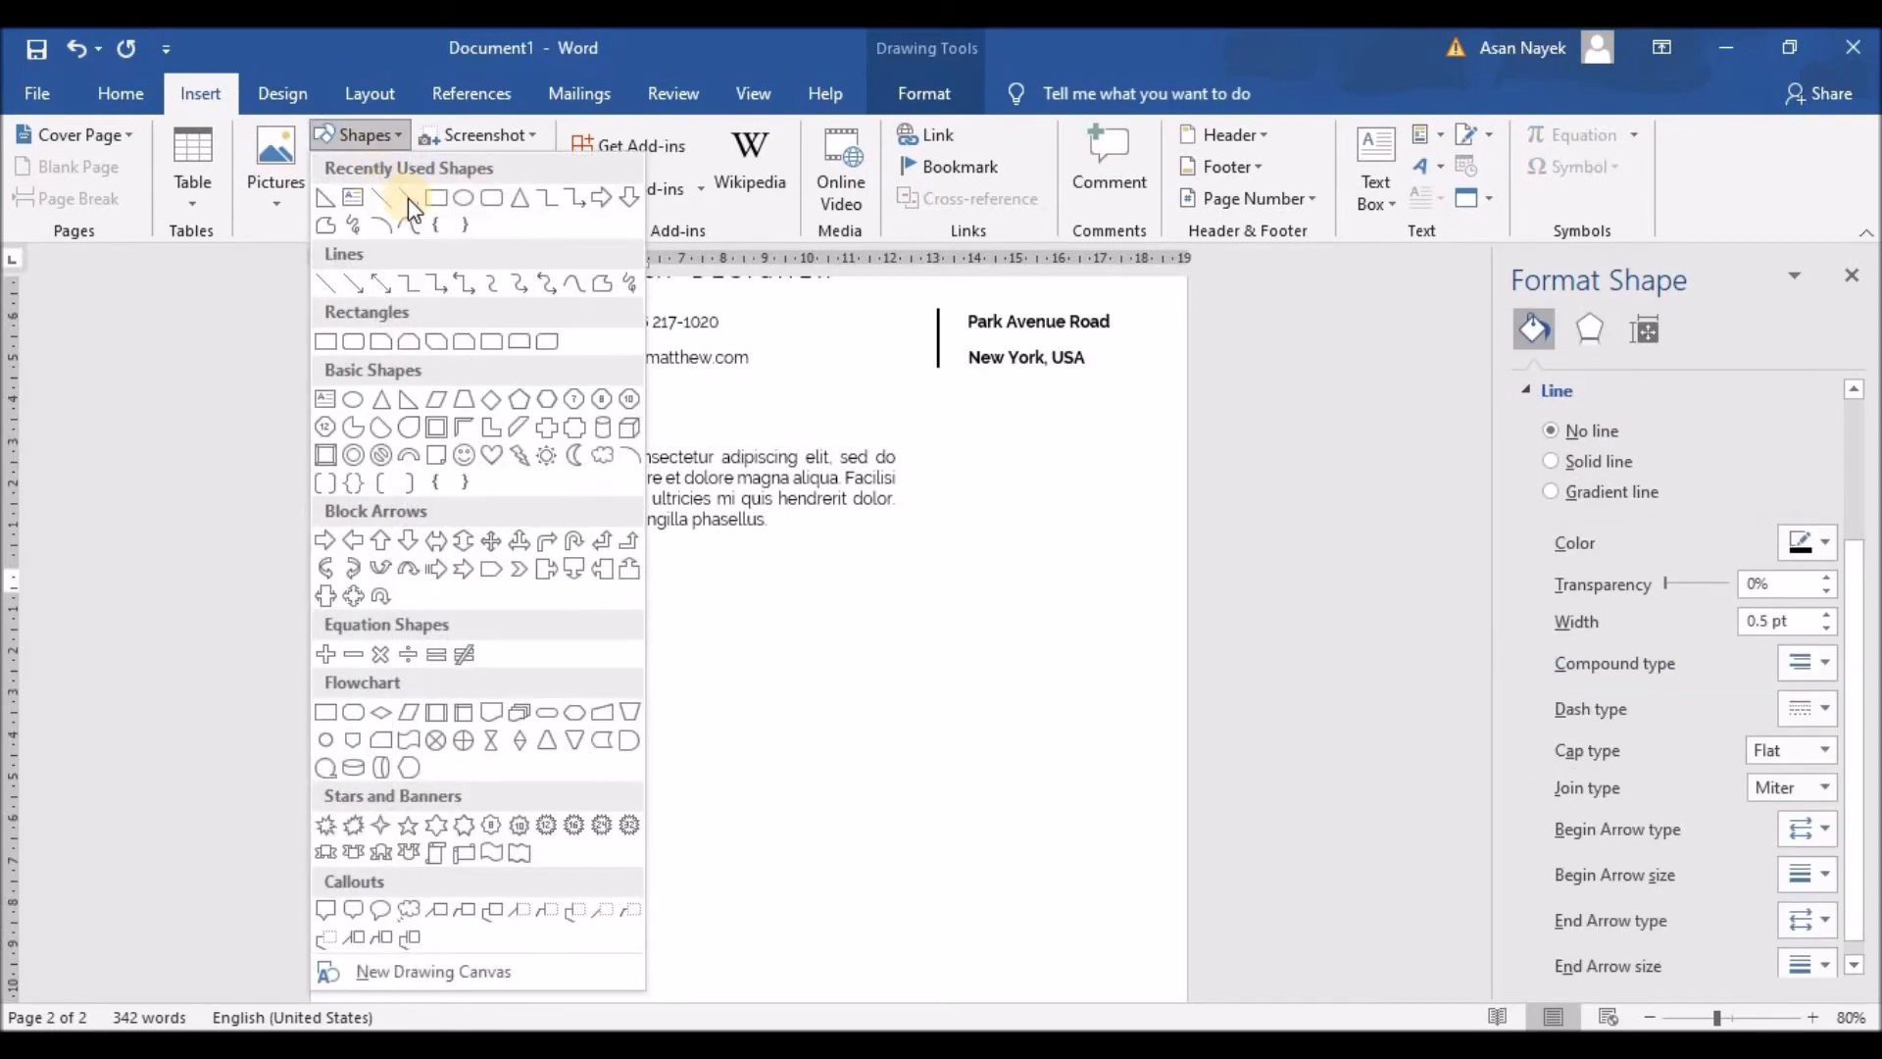
{"action": "left_click", "coordinate": [476, 200]}
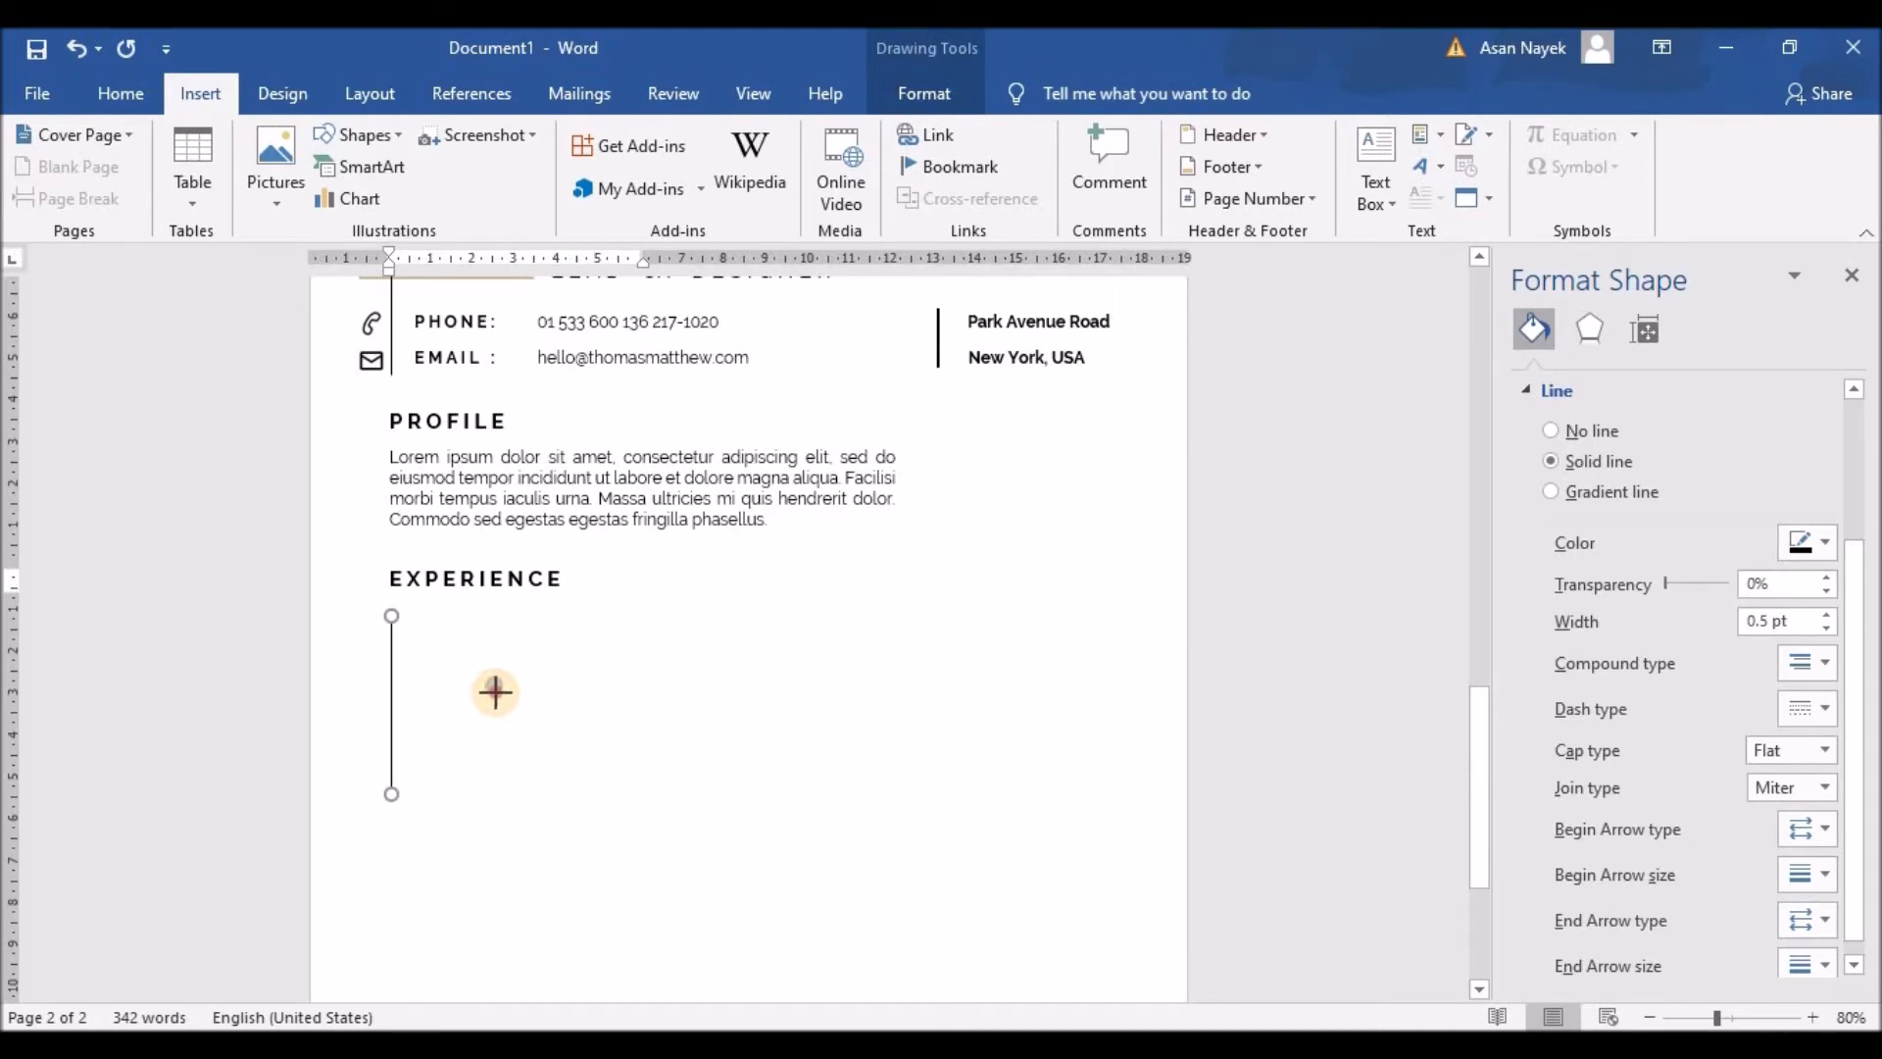
{"action": "left_click_drag", "start_coordinate": [495, 692], "coordinate": [498, 693]}
{"action": "left_click", "coordinate": [599, 712]}
Step: Give the circle a theme-colour outline and no fill
{"action": "scroll", "coordinate": [552, 810], "scroll_direction": "up", "scroll_amount": 3}
{"action": "scroll", "coordinate": [498, 737], "scroll_direction": "down", "scroll_amount": 2}
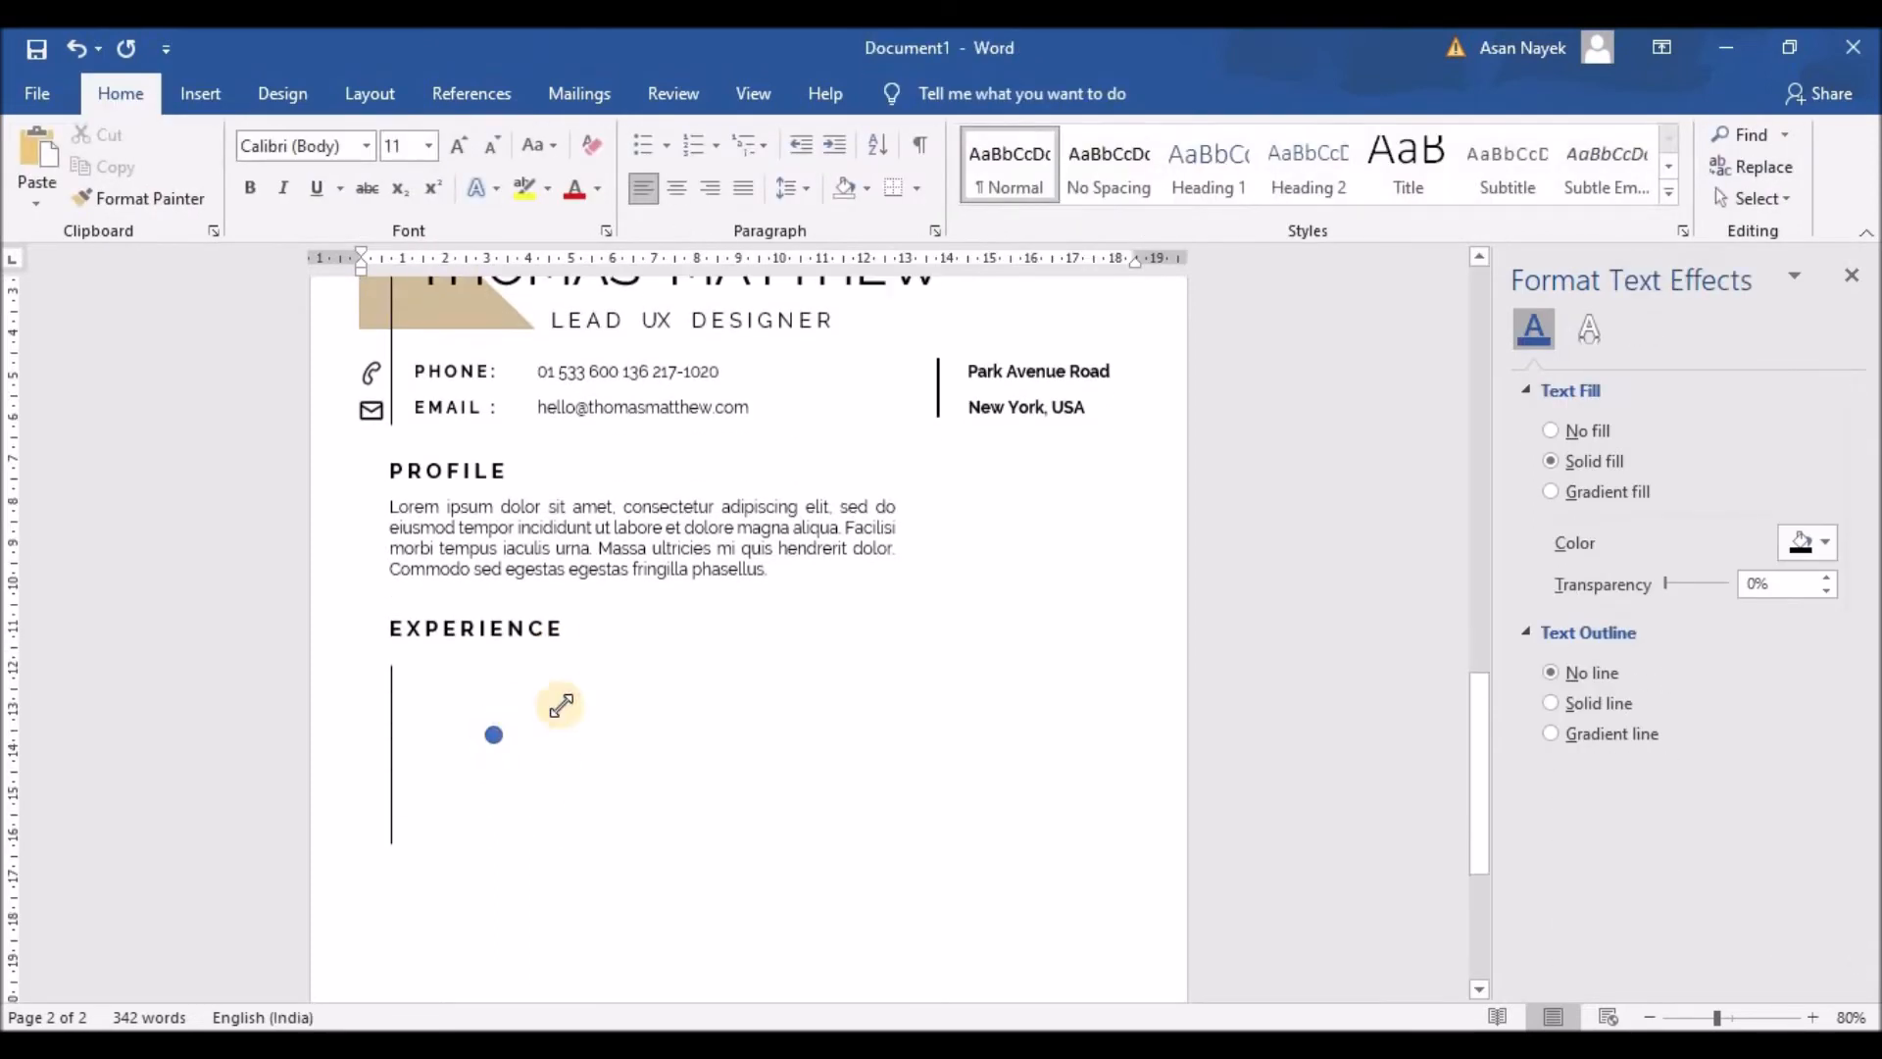
{"action": "left_click", "coordinate": [493, 734]}
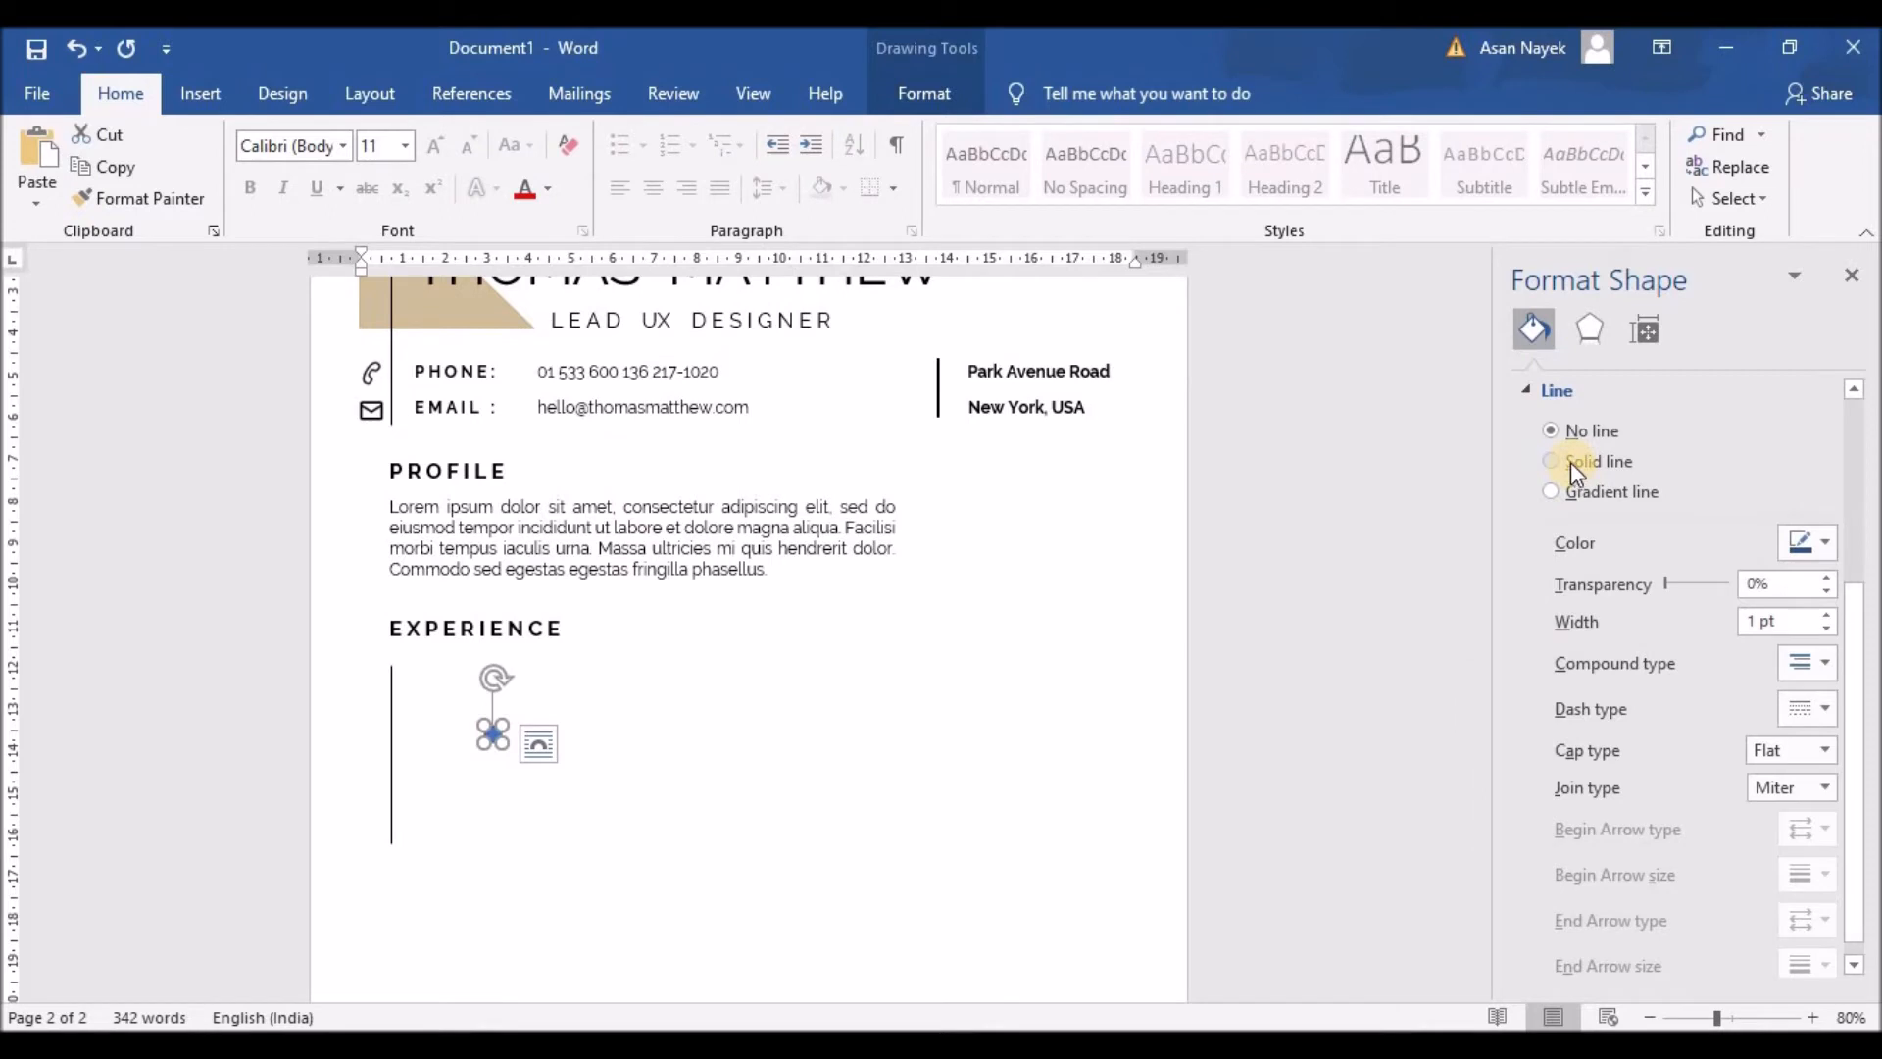
{"action": "left_click", "coordinate": [1814, 541]}
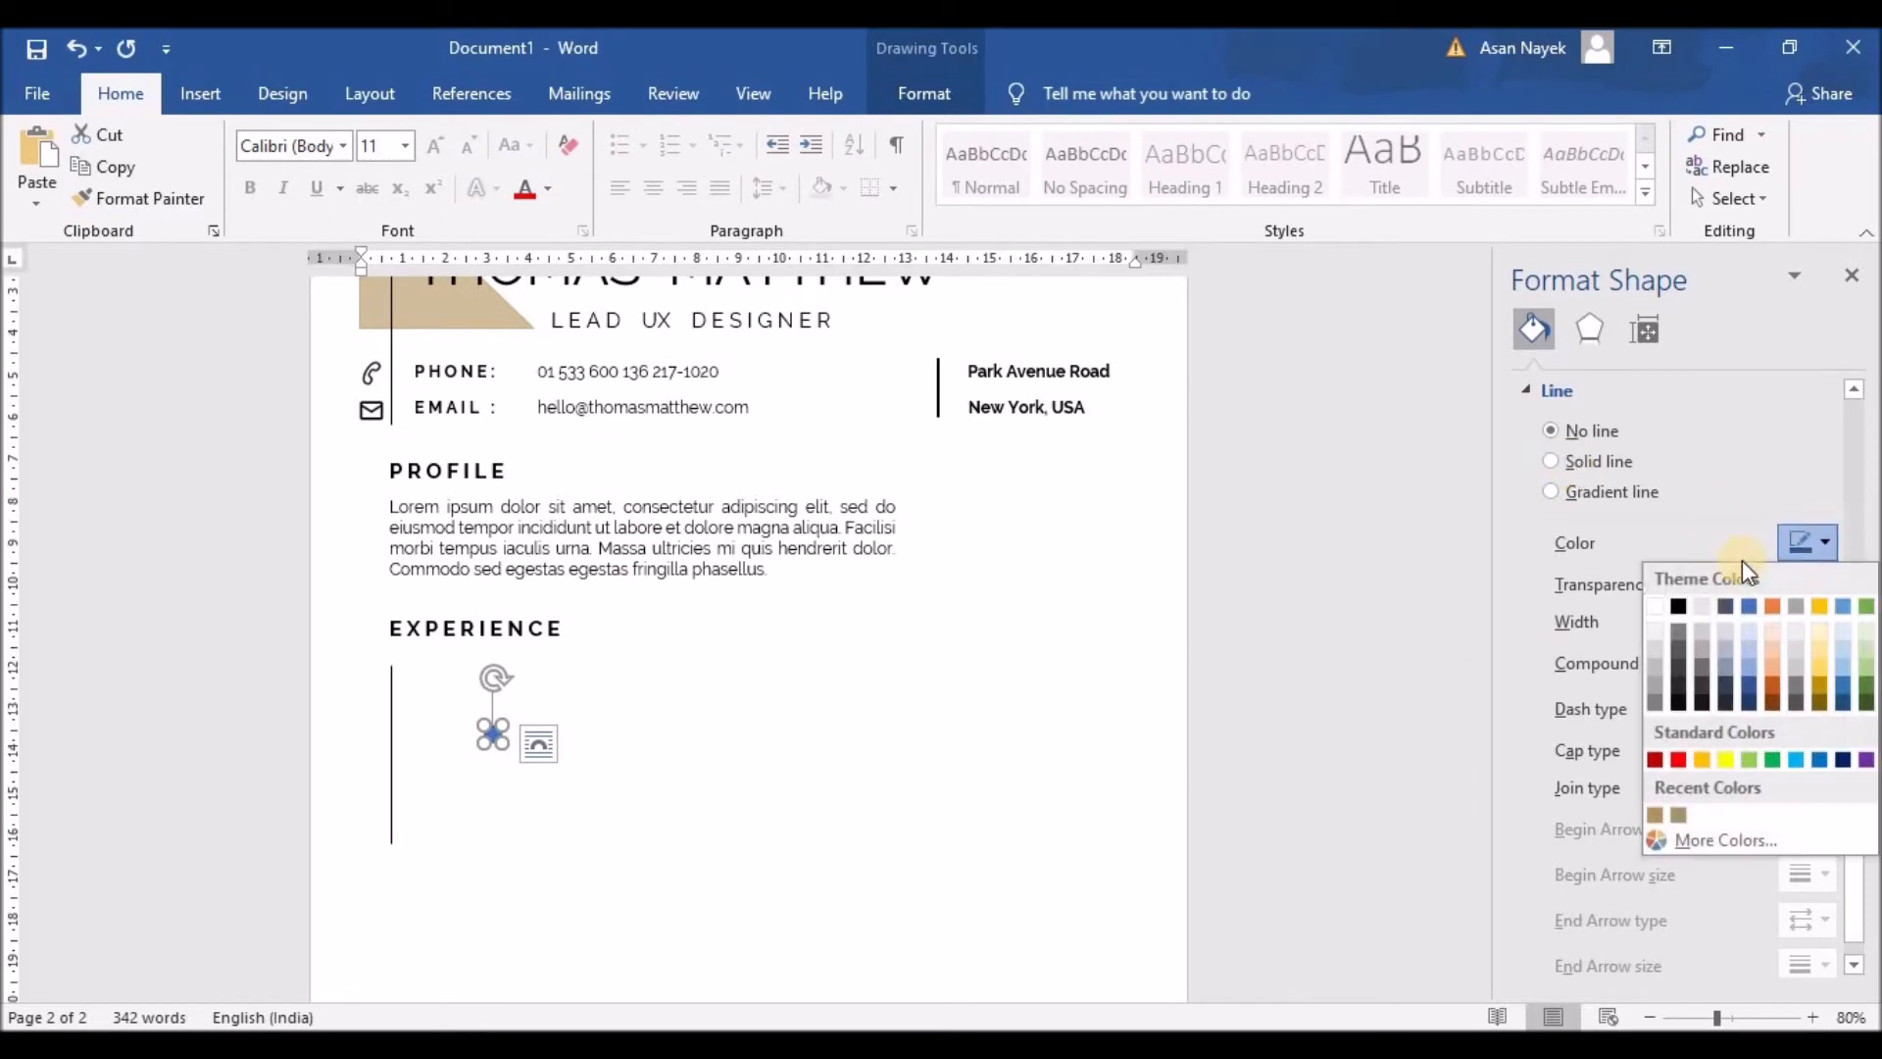
{"action": "left_click", "coordinate": [1679, 607]}
{"action": "left_click", "coordinate": [1529, 389]}
{"action": "left_click", "coordinate": [1551, 430]}
{"action": "left_click", "coordinate": [504, 851]}
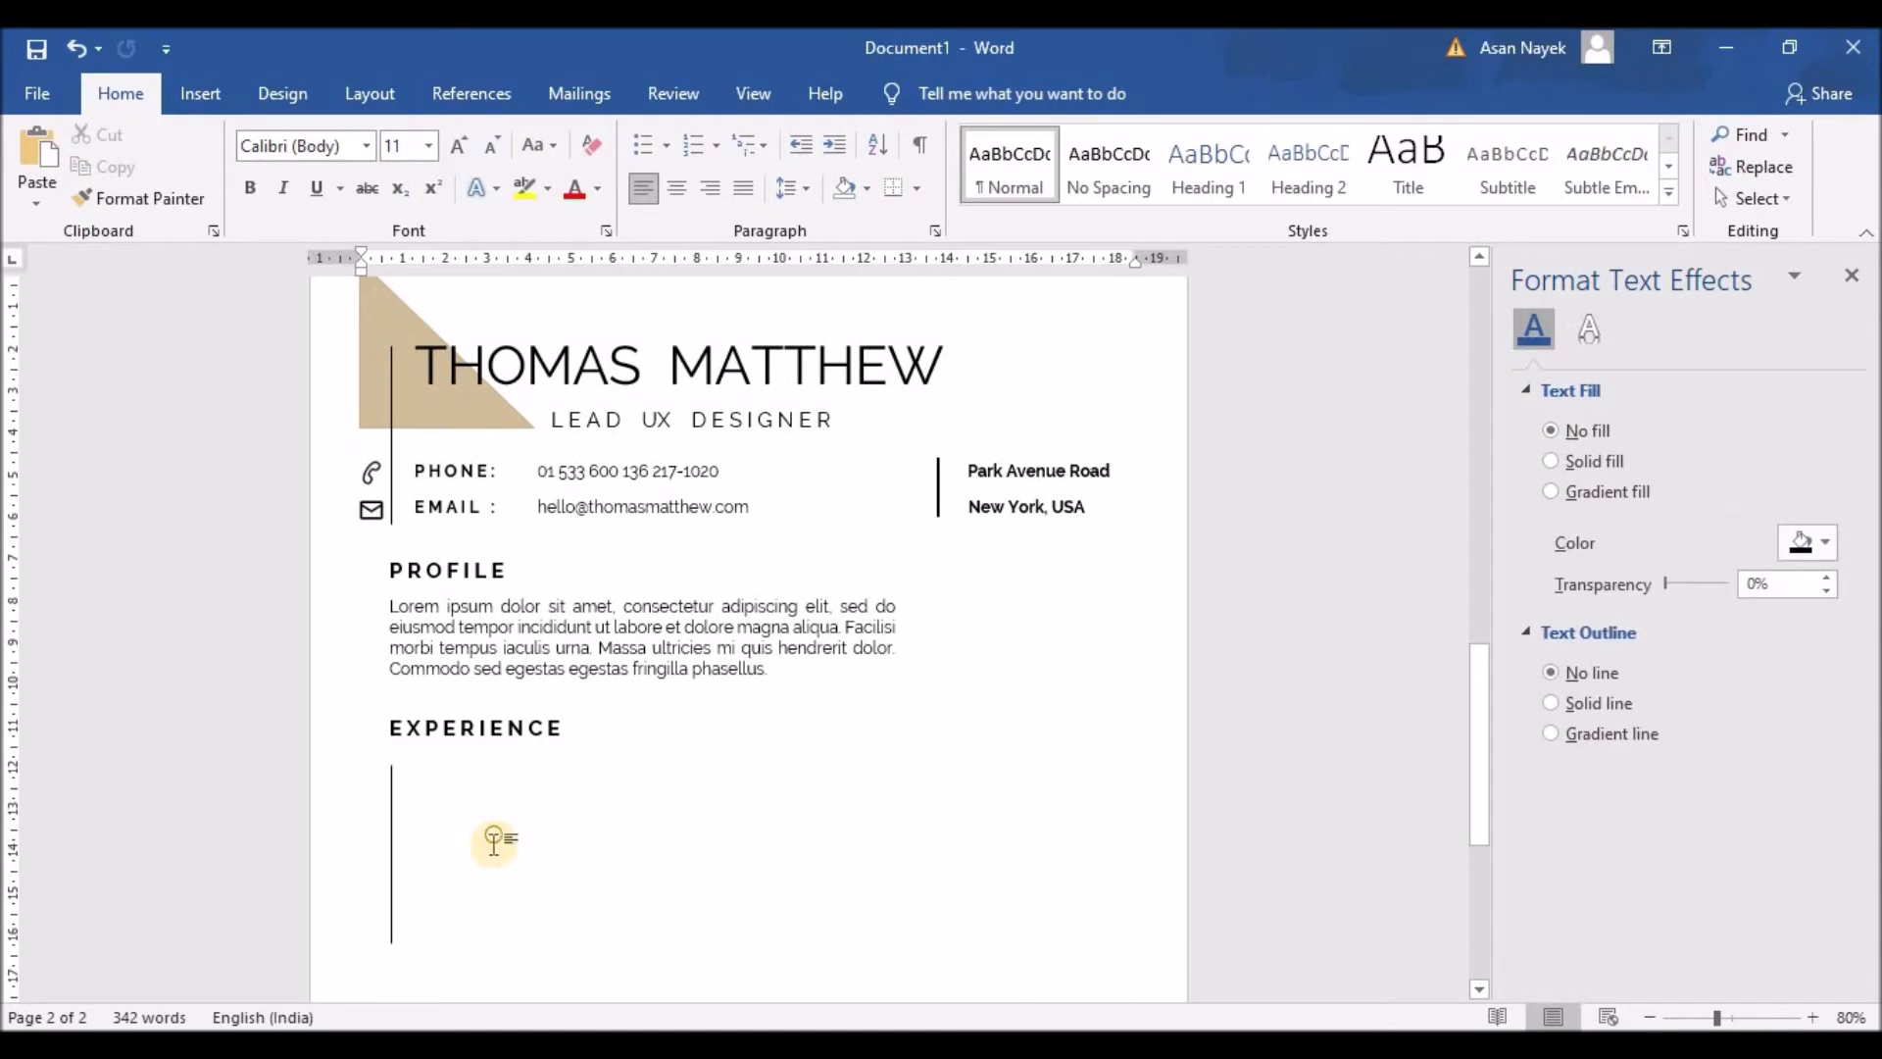
Step: Compare the circle's position against the vertical timeline line
{"action": "left_click", "coordinate": [394, 772]}
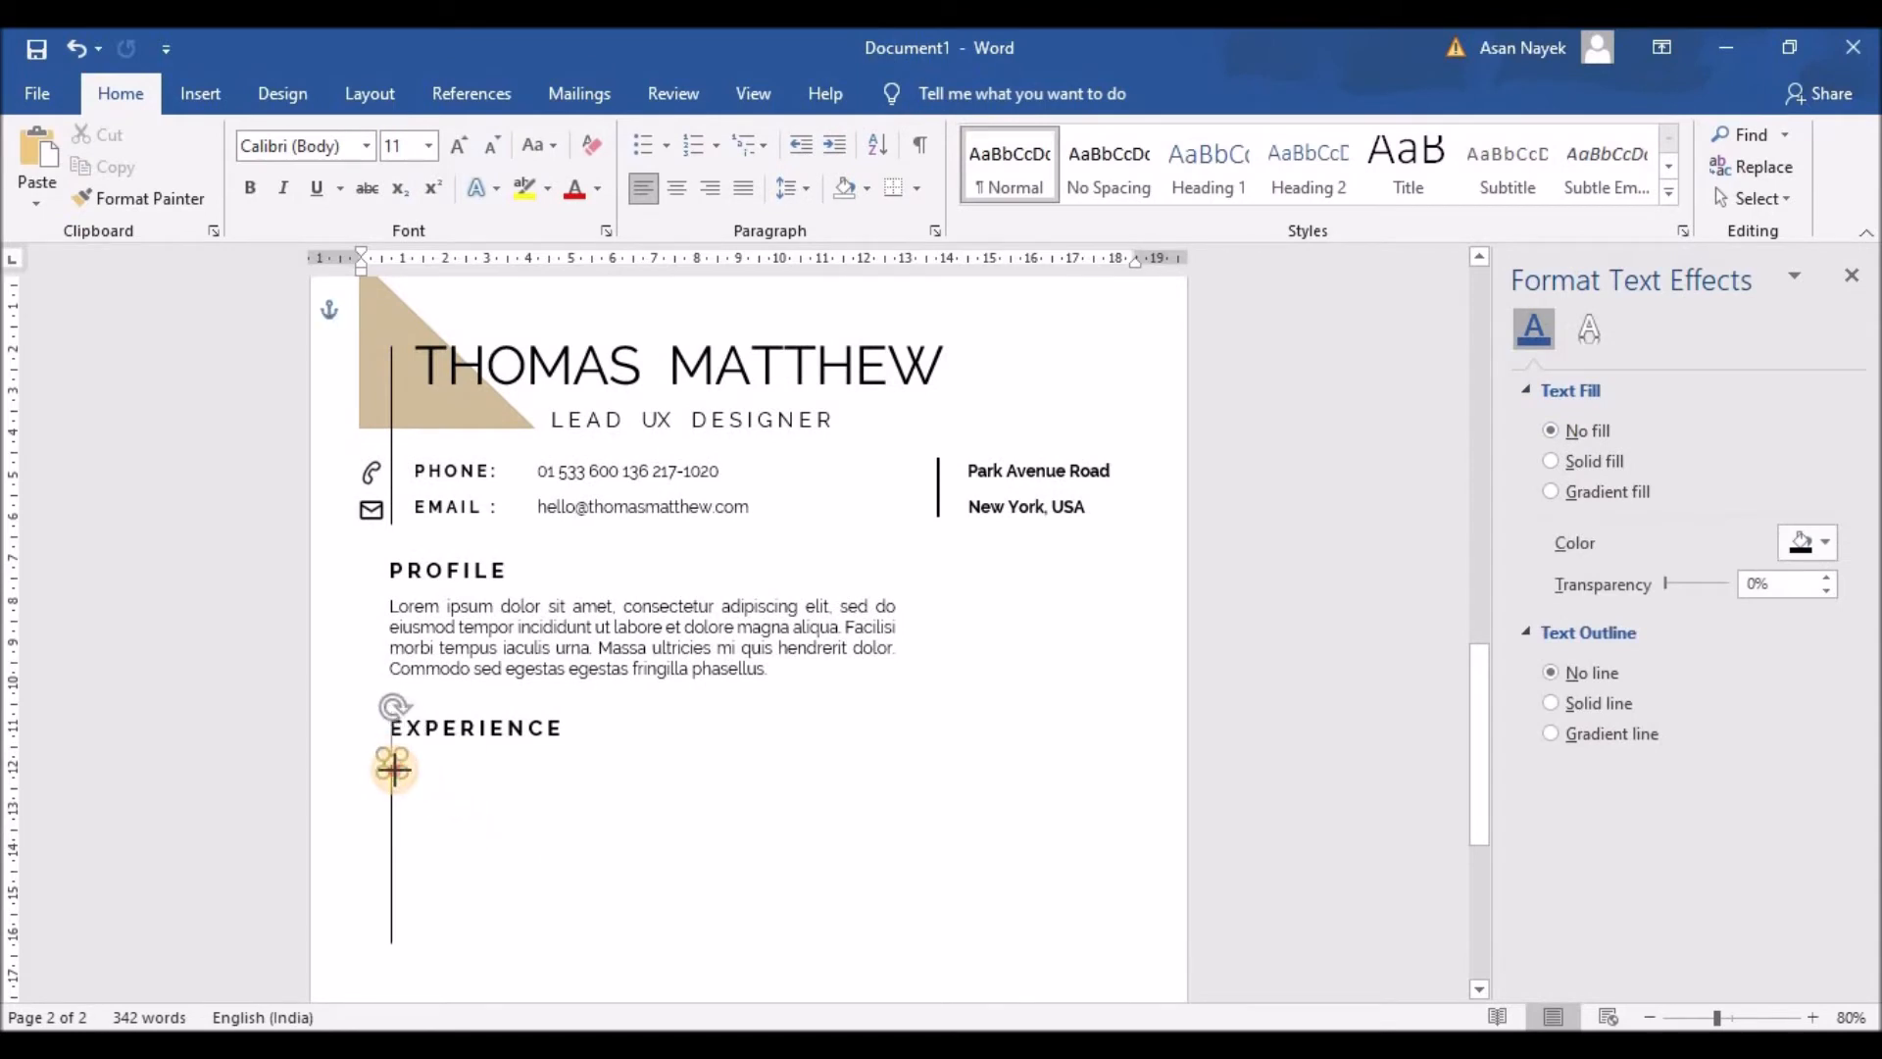
{"action": "left_click", "coordinate": [390, 811]}
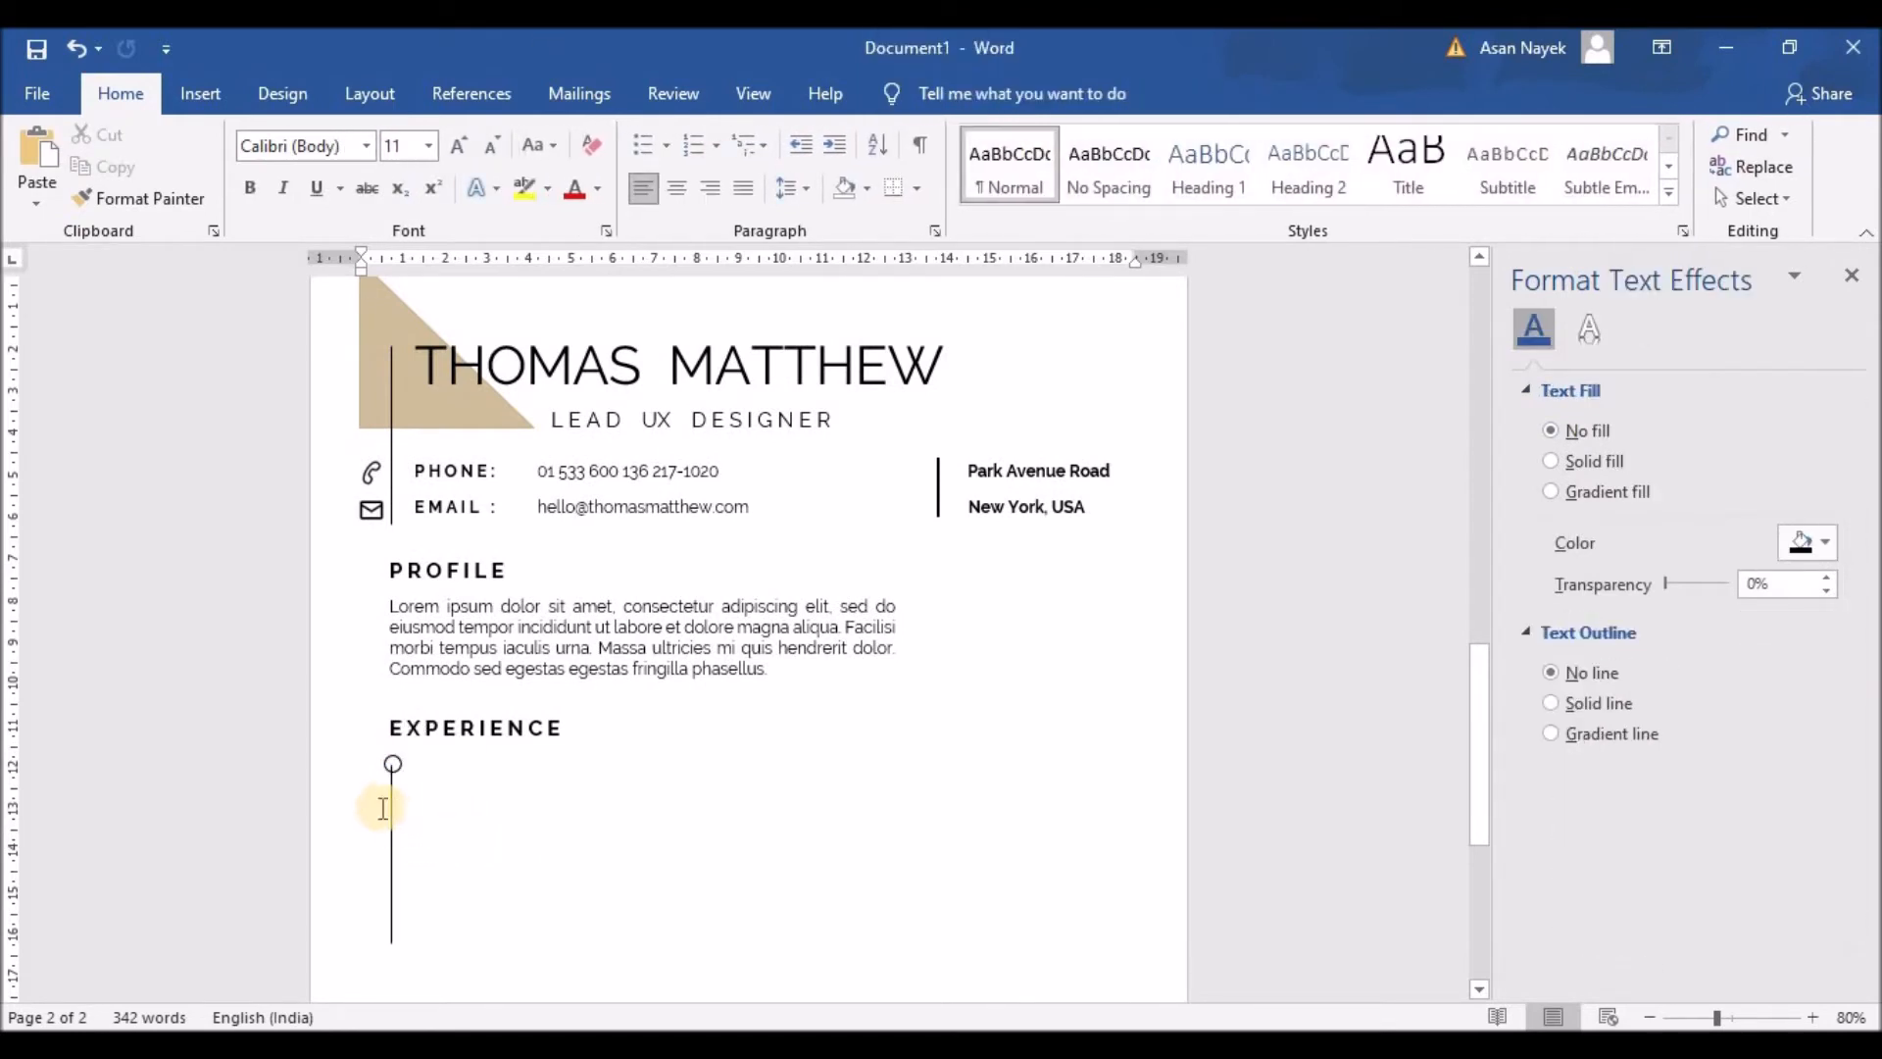
{"action": "left_click", "coordinate": [394, 766]}
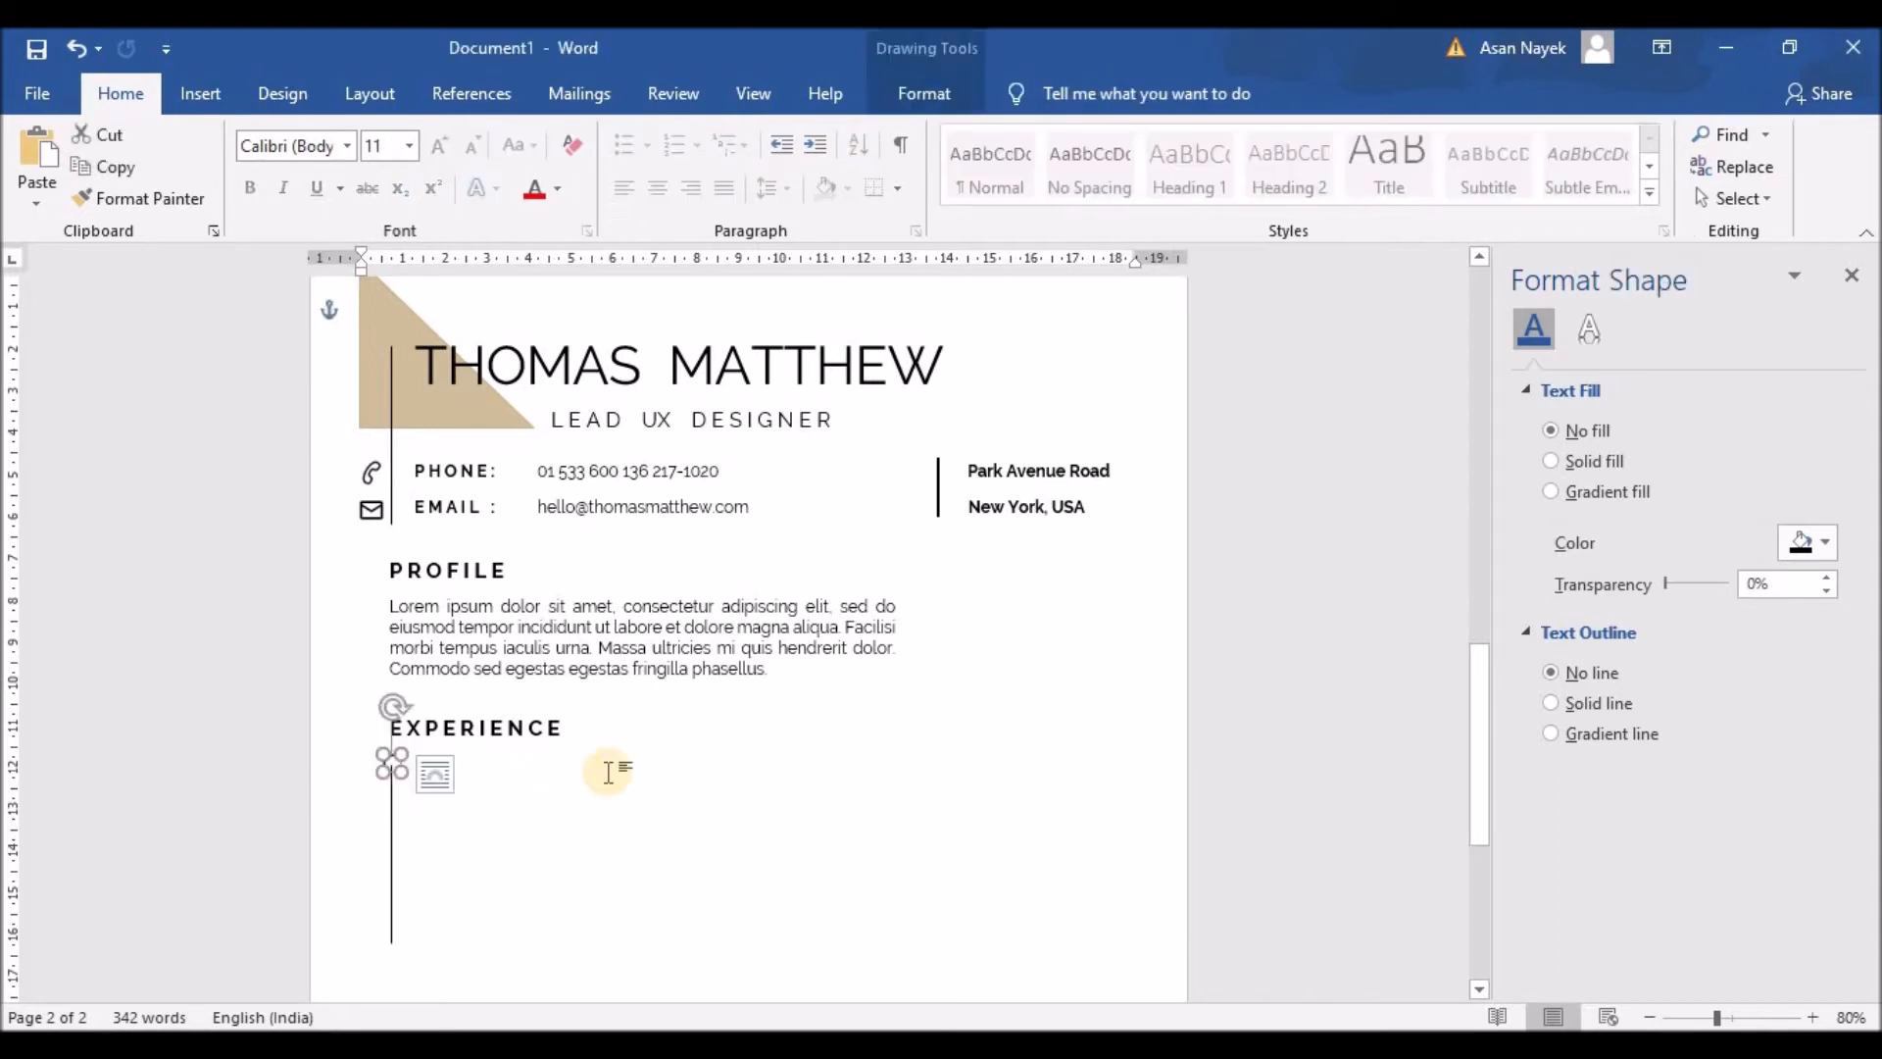
{"action": "left_click", "coordinate": [522, 882]}
{"action": "left_click", "coordinate": [394, 817]}
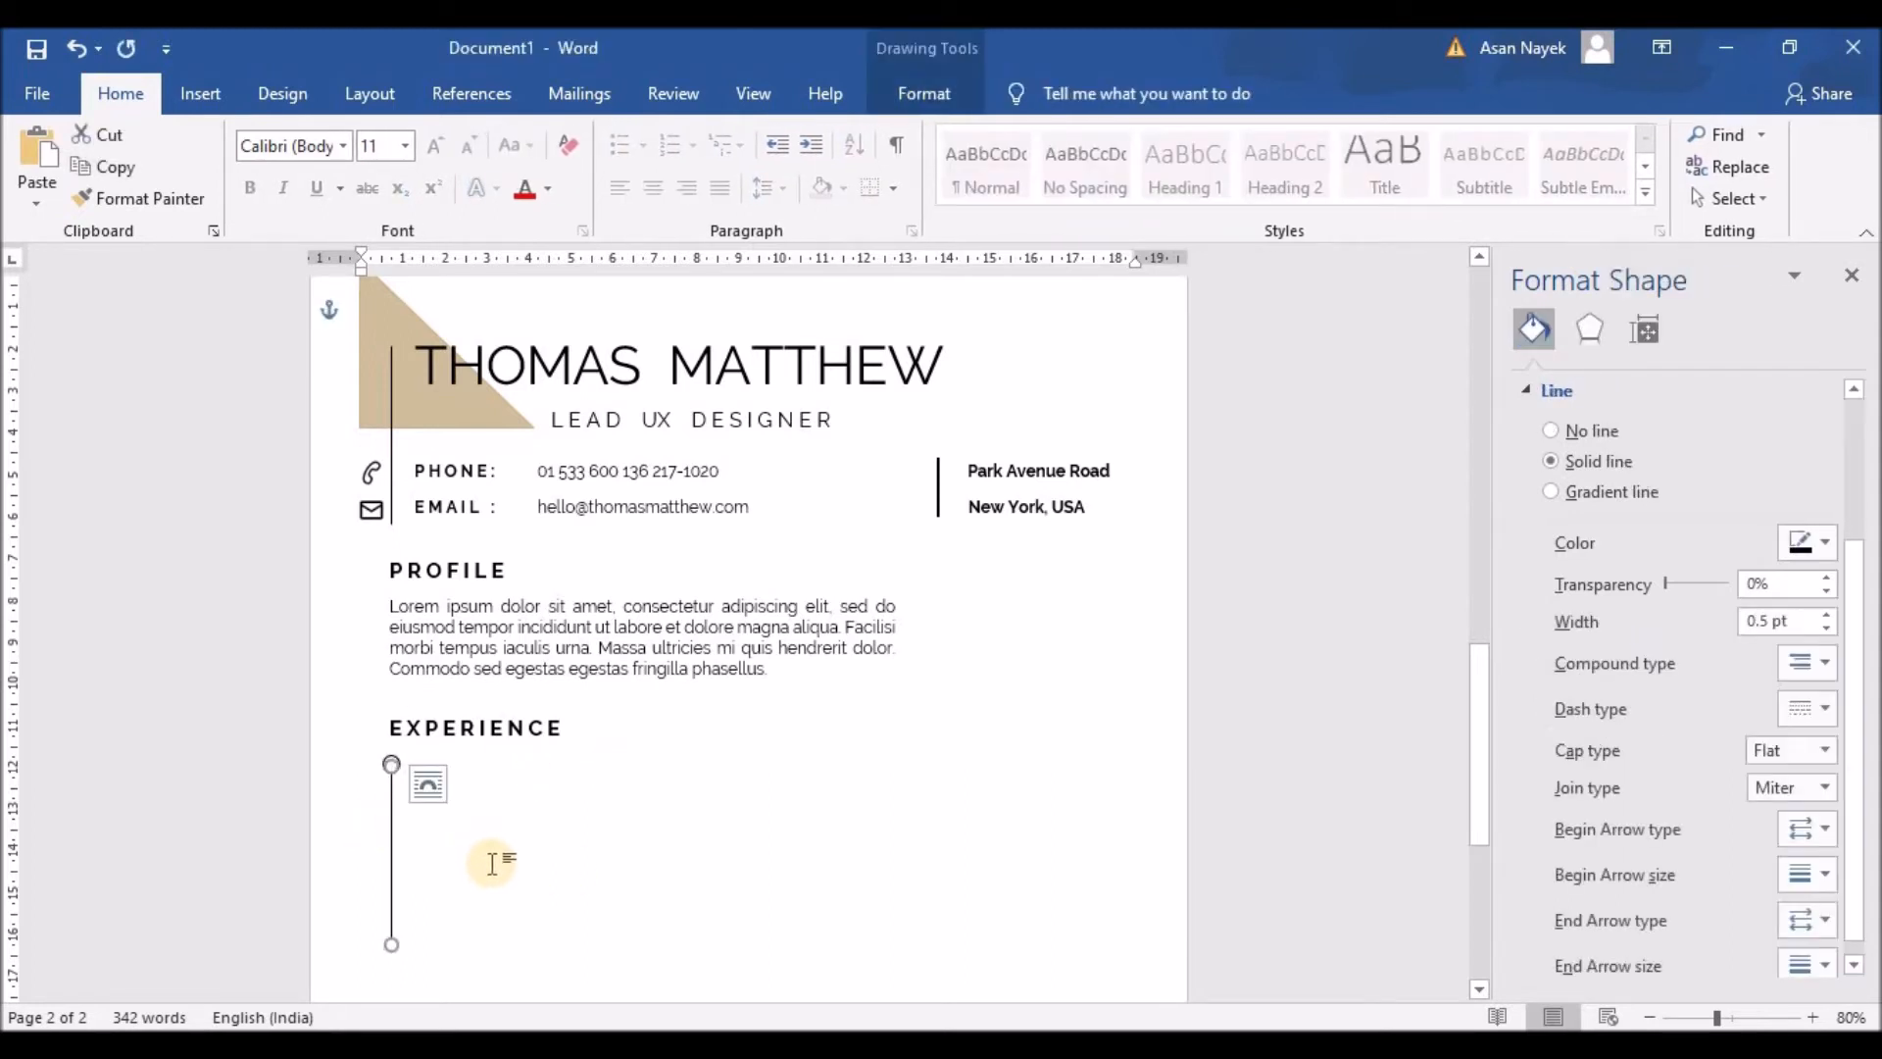
{"action": "left_click", "coordinate": [490, 861]}
{"action": "left_click", "coordinate": [391, 849]}
{"action": "left_click", "coordinate": [487, 845]}
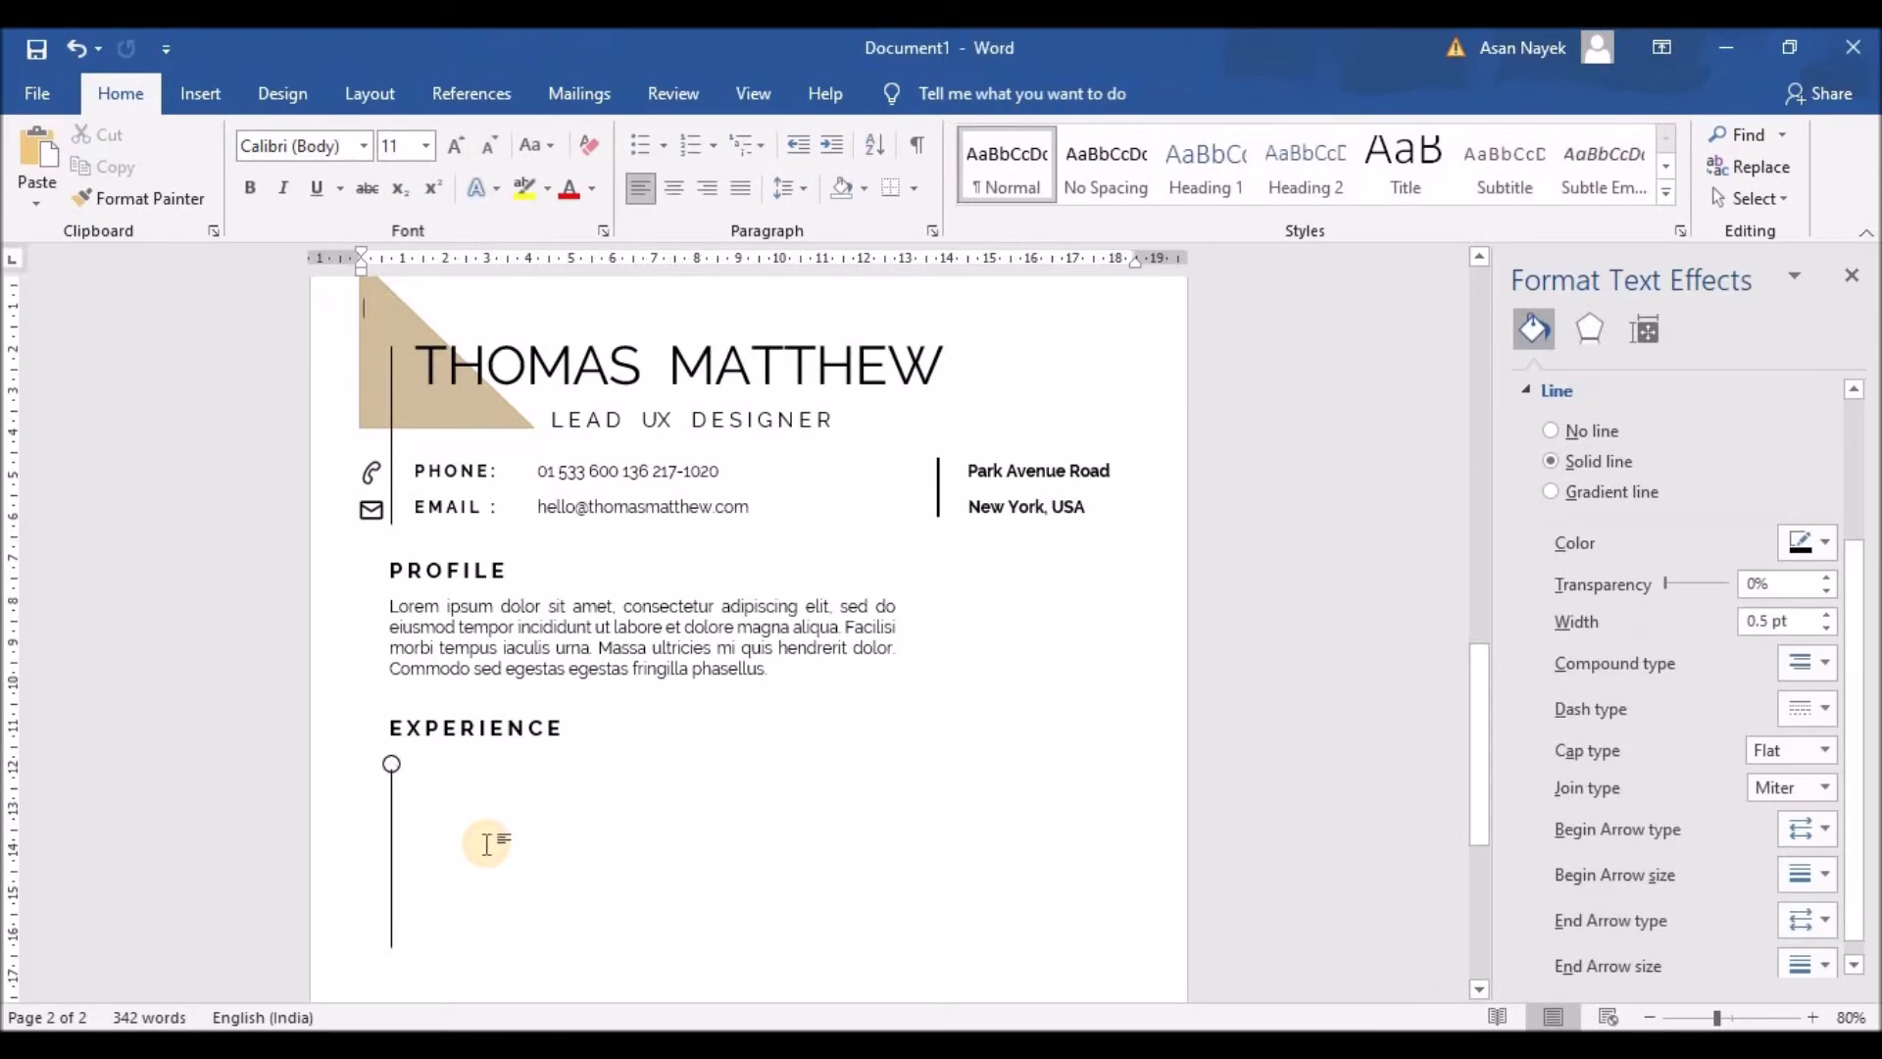
{"action": "left_click", "coordinate": [390, 836]}
{"action": "left_click", "coordinate": [452, 838]}
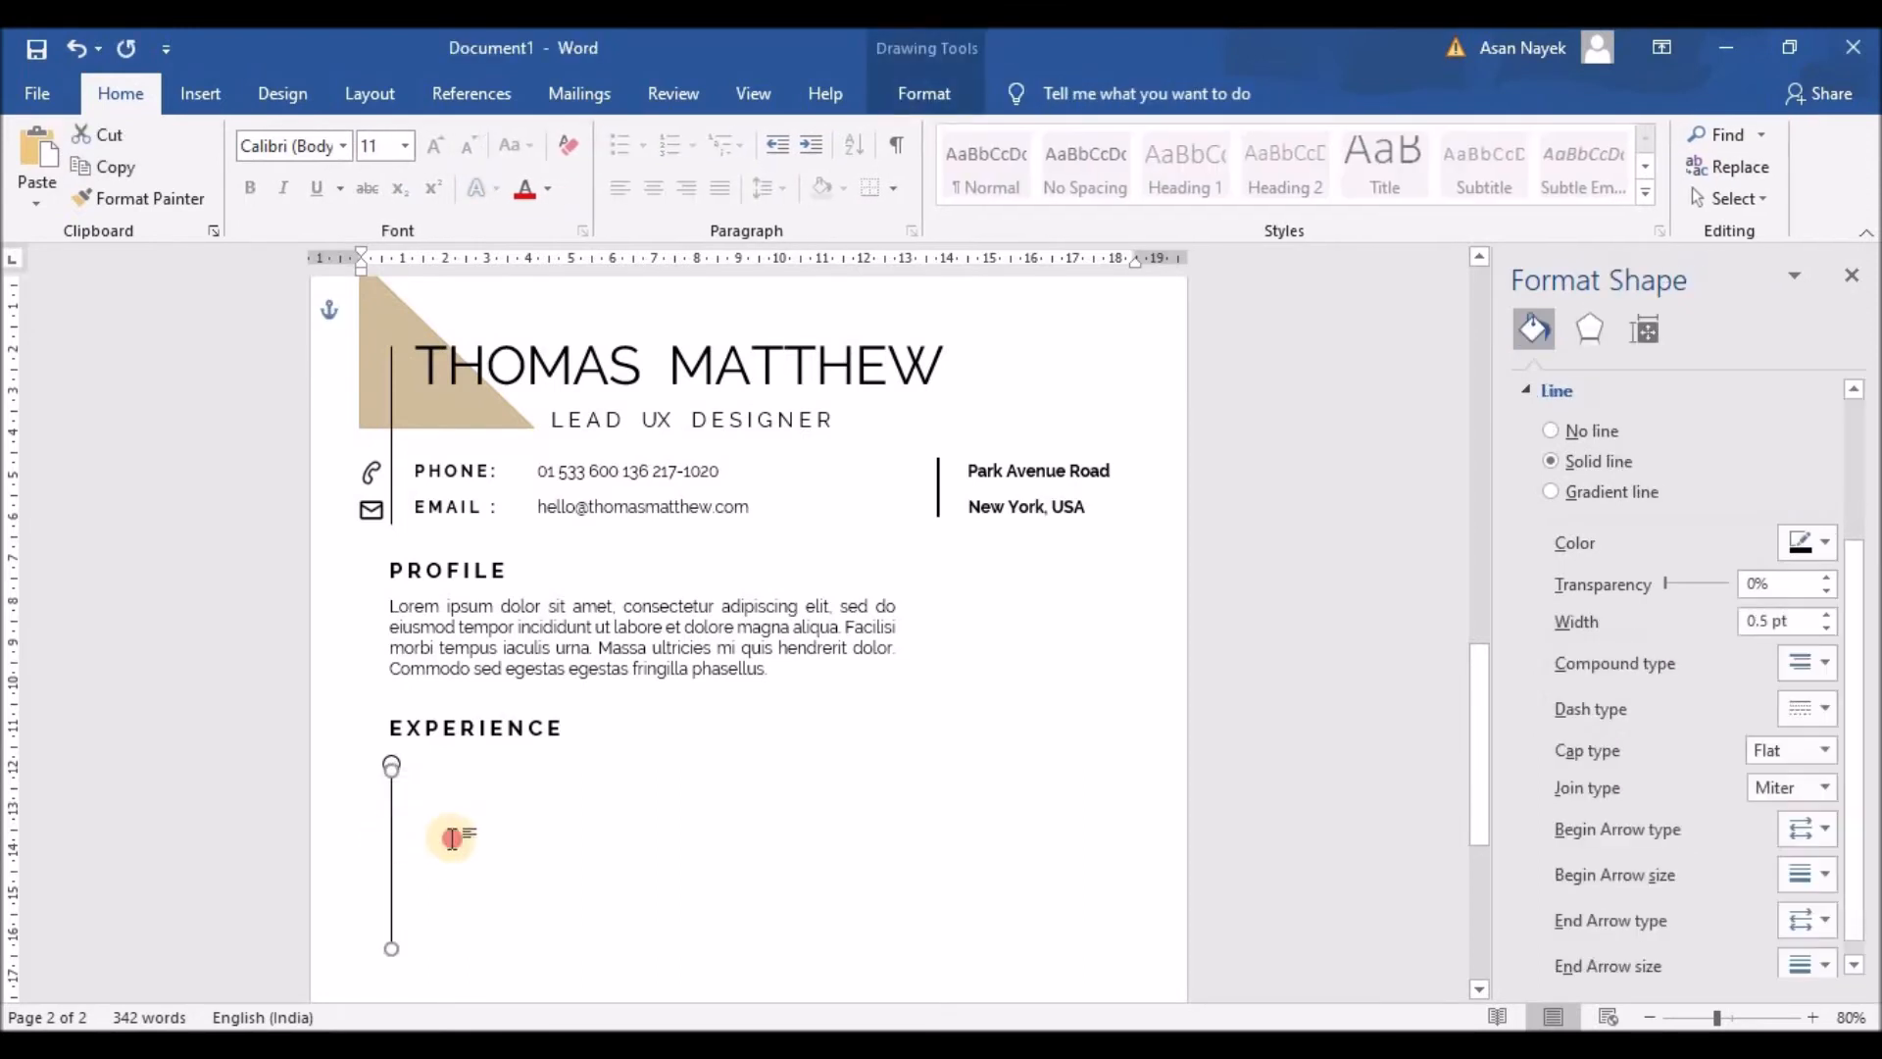
{"action": "left_click", "coordinate": [398, 760]}
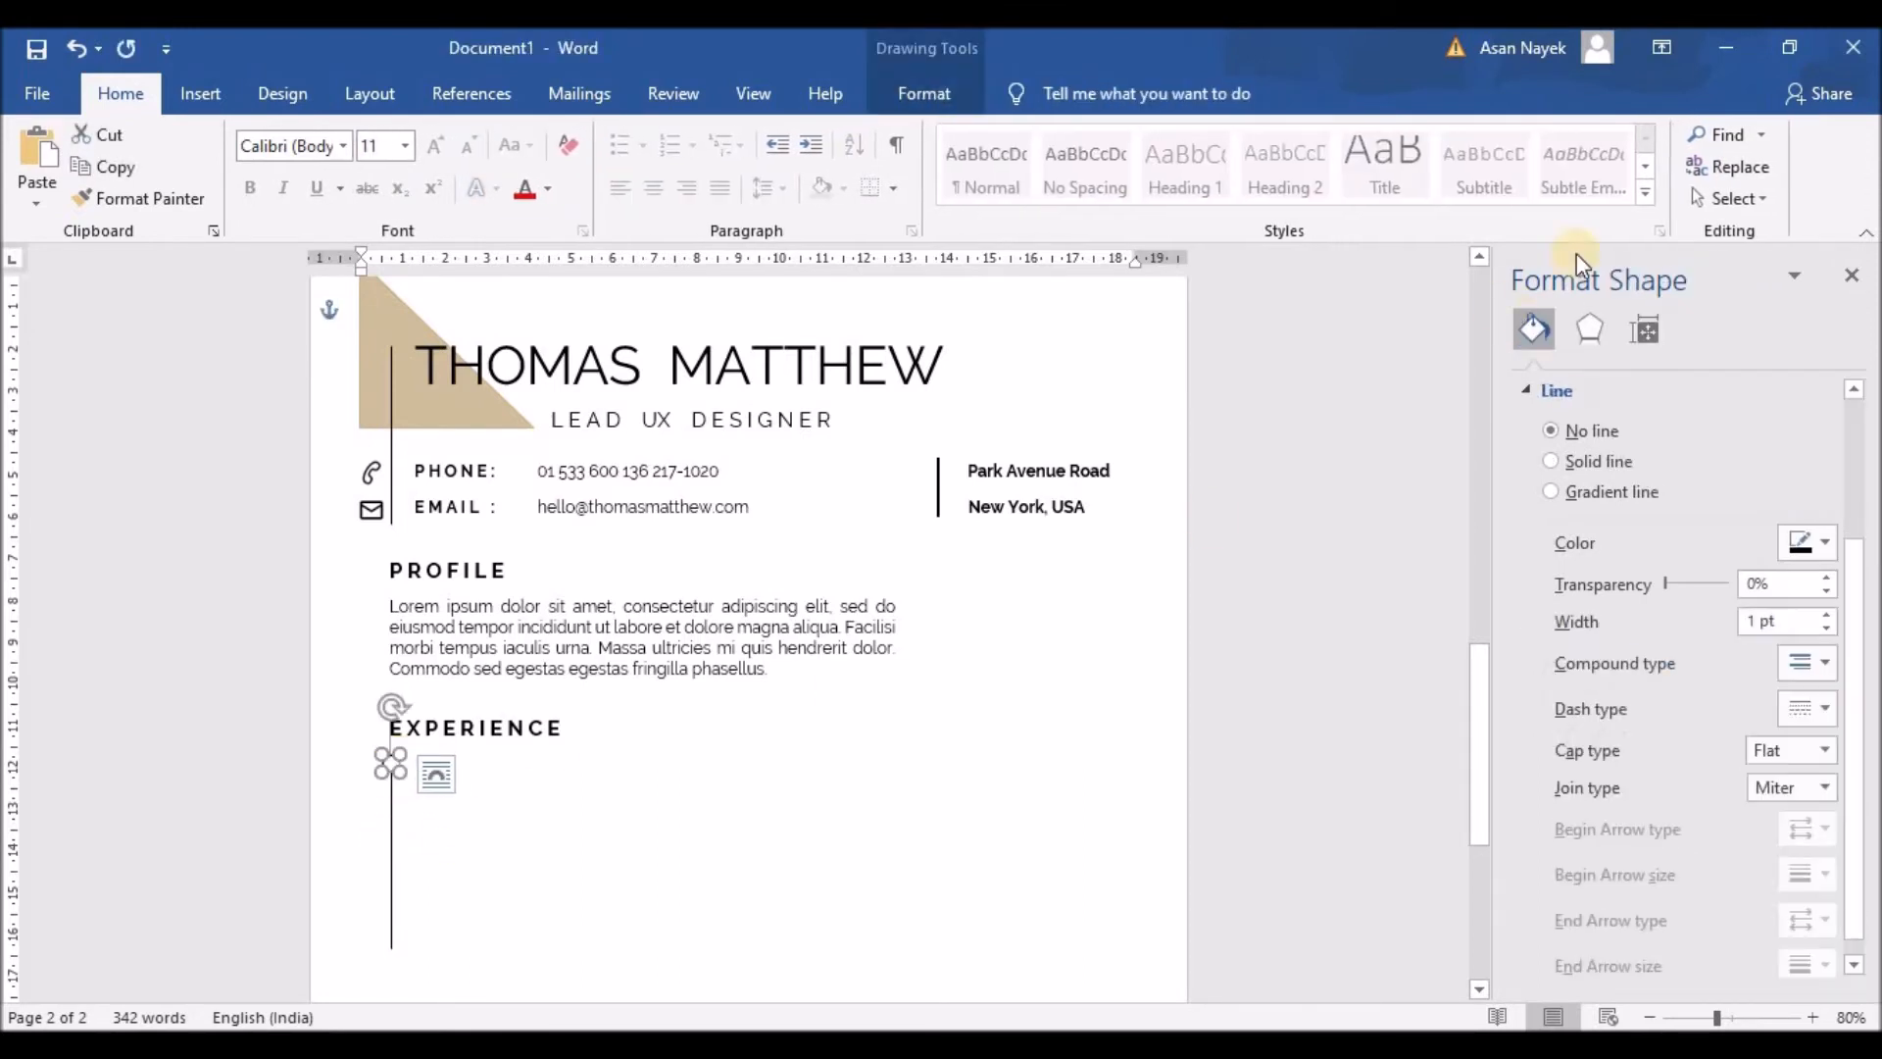
{"action": "left_click", "coordinate": [970, 88]}
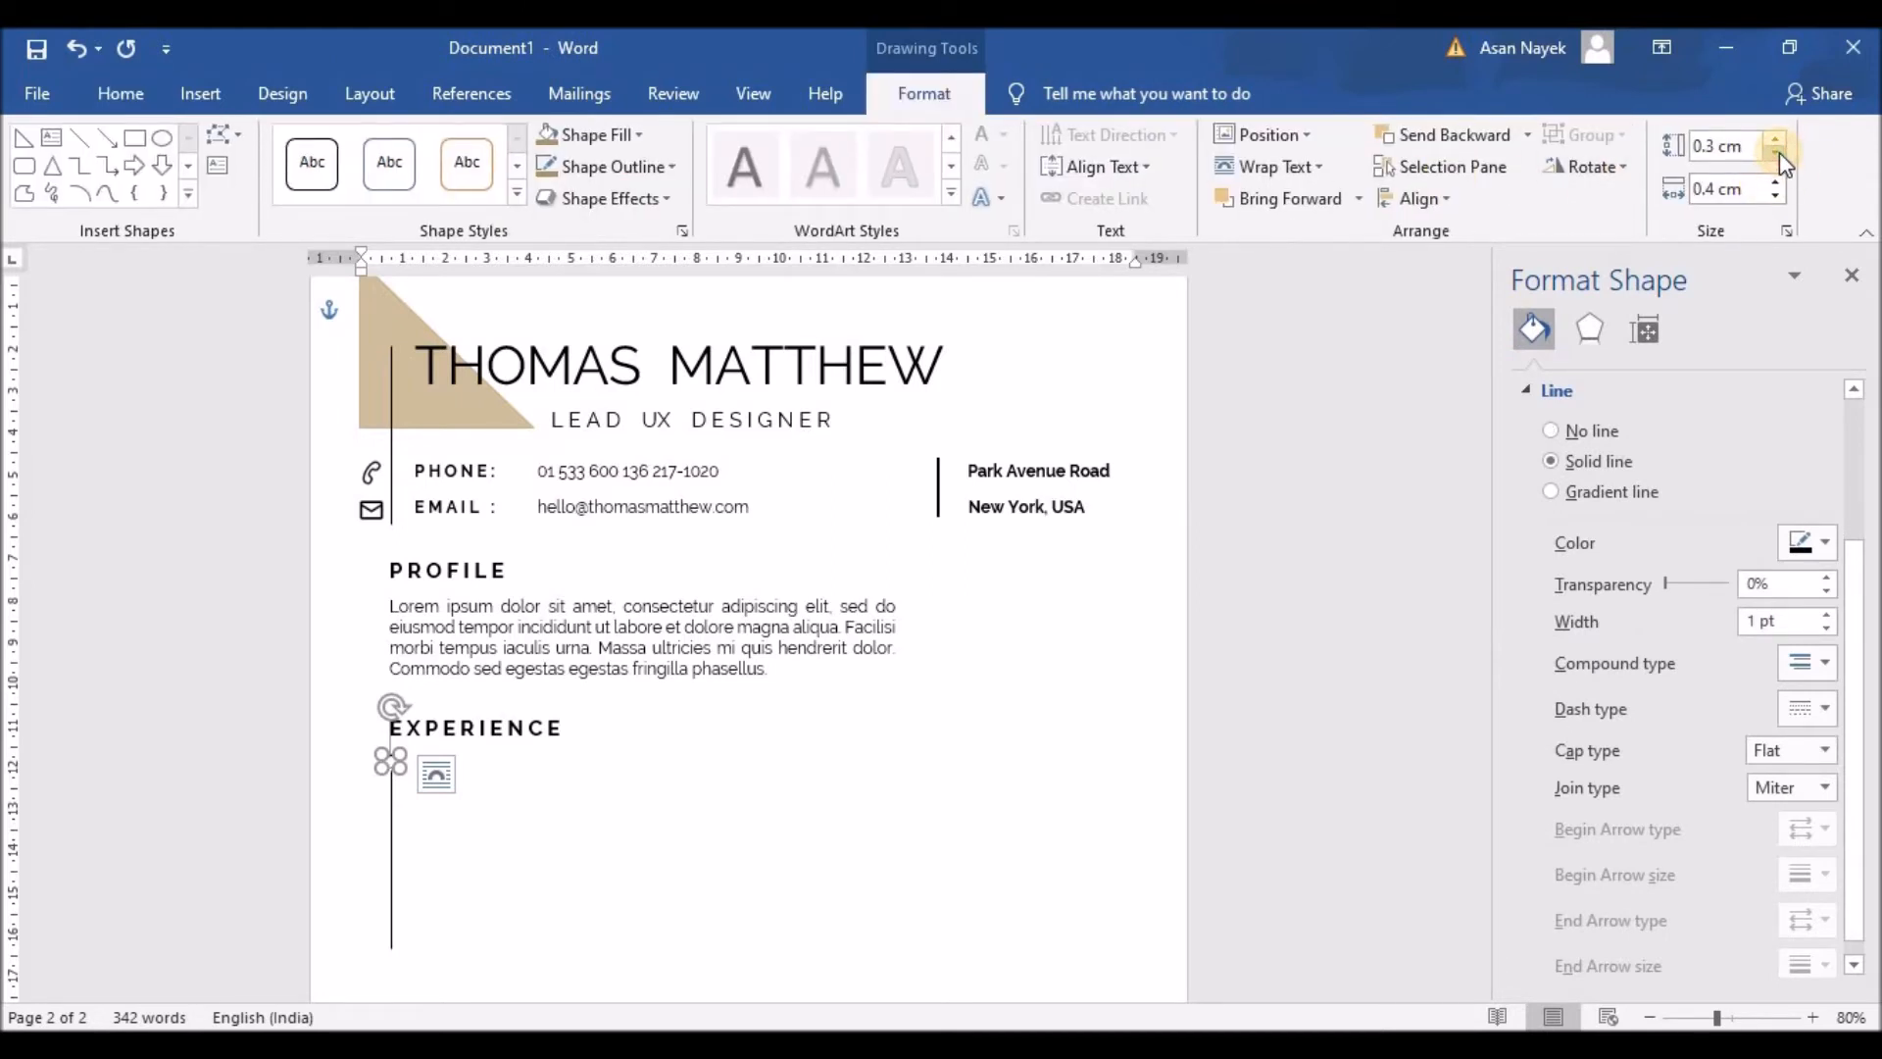
Step: Nudge the circle right and down so it sits centred on the line's top
{"action": "left_click", "coordinate": [773, 869]}
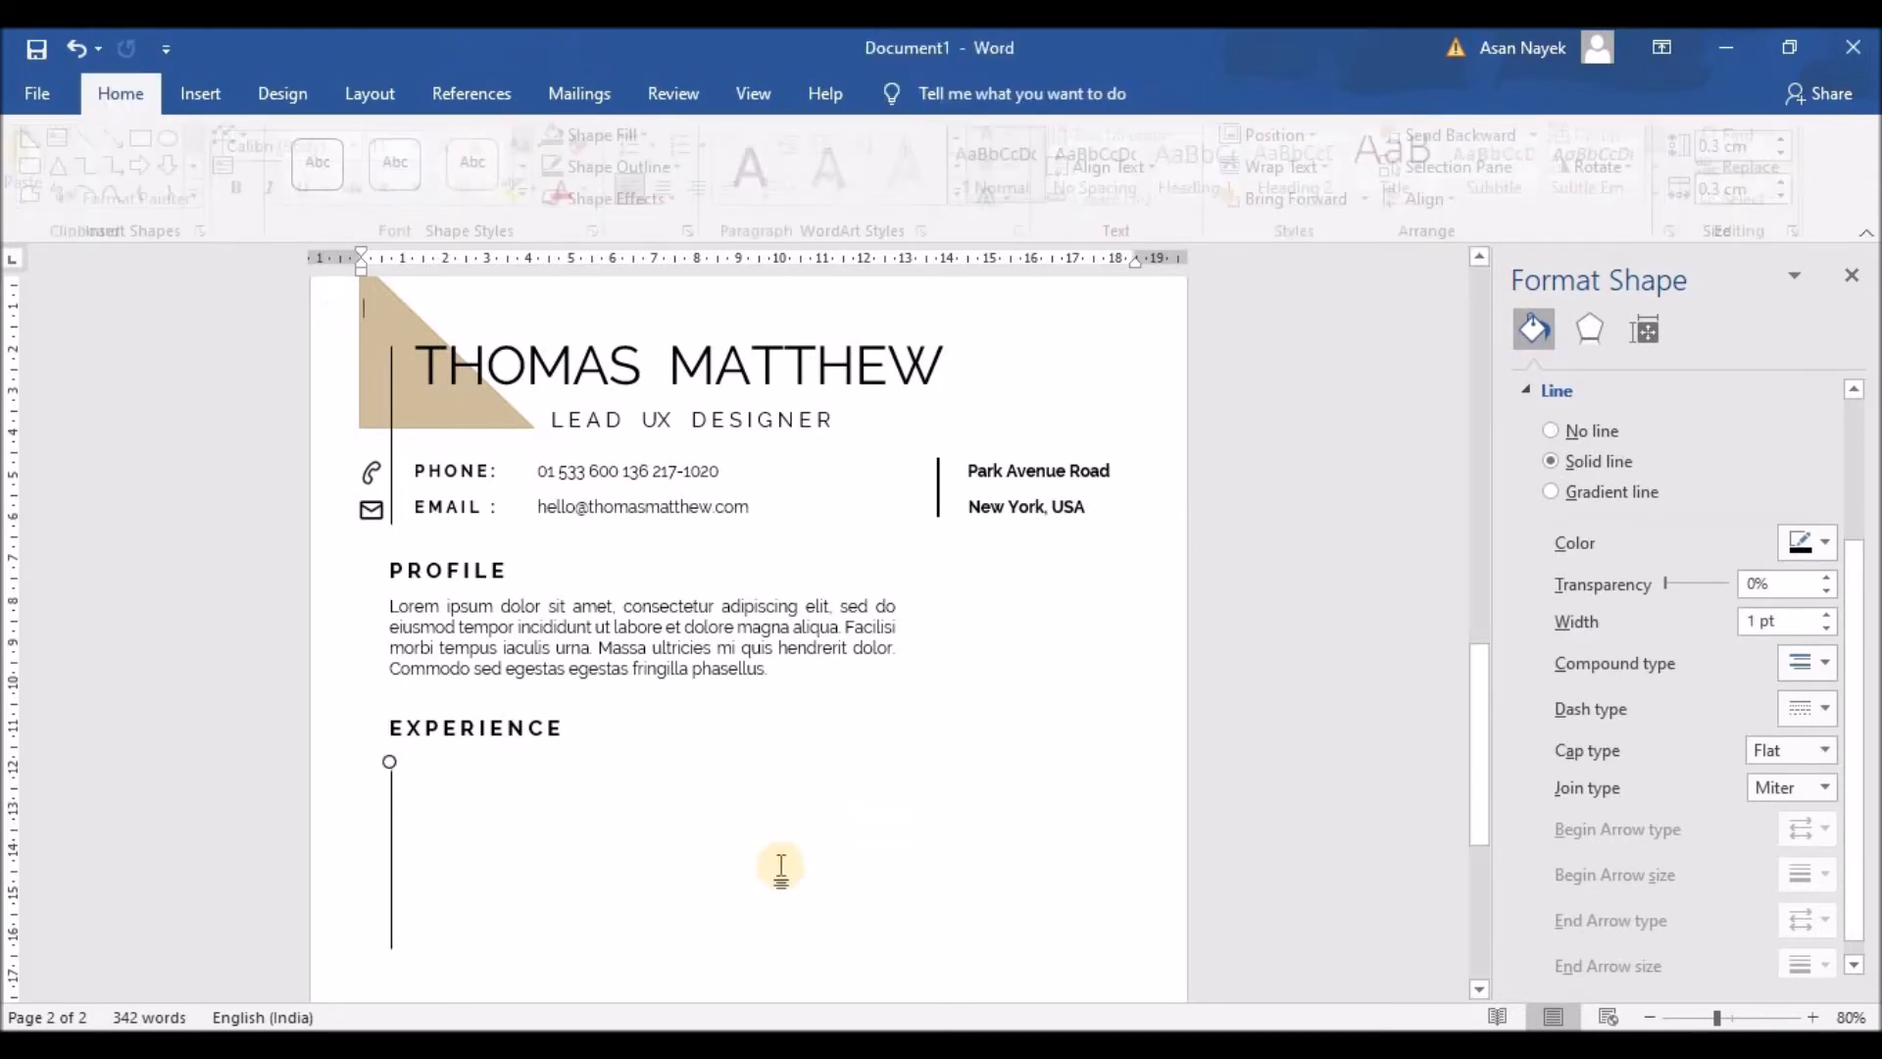
{"action": "left_click", "coordinate": [391, 763]}
{"action": "left_click", "coordinate": [504, 883]}
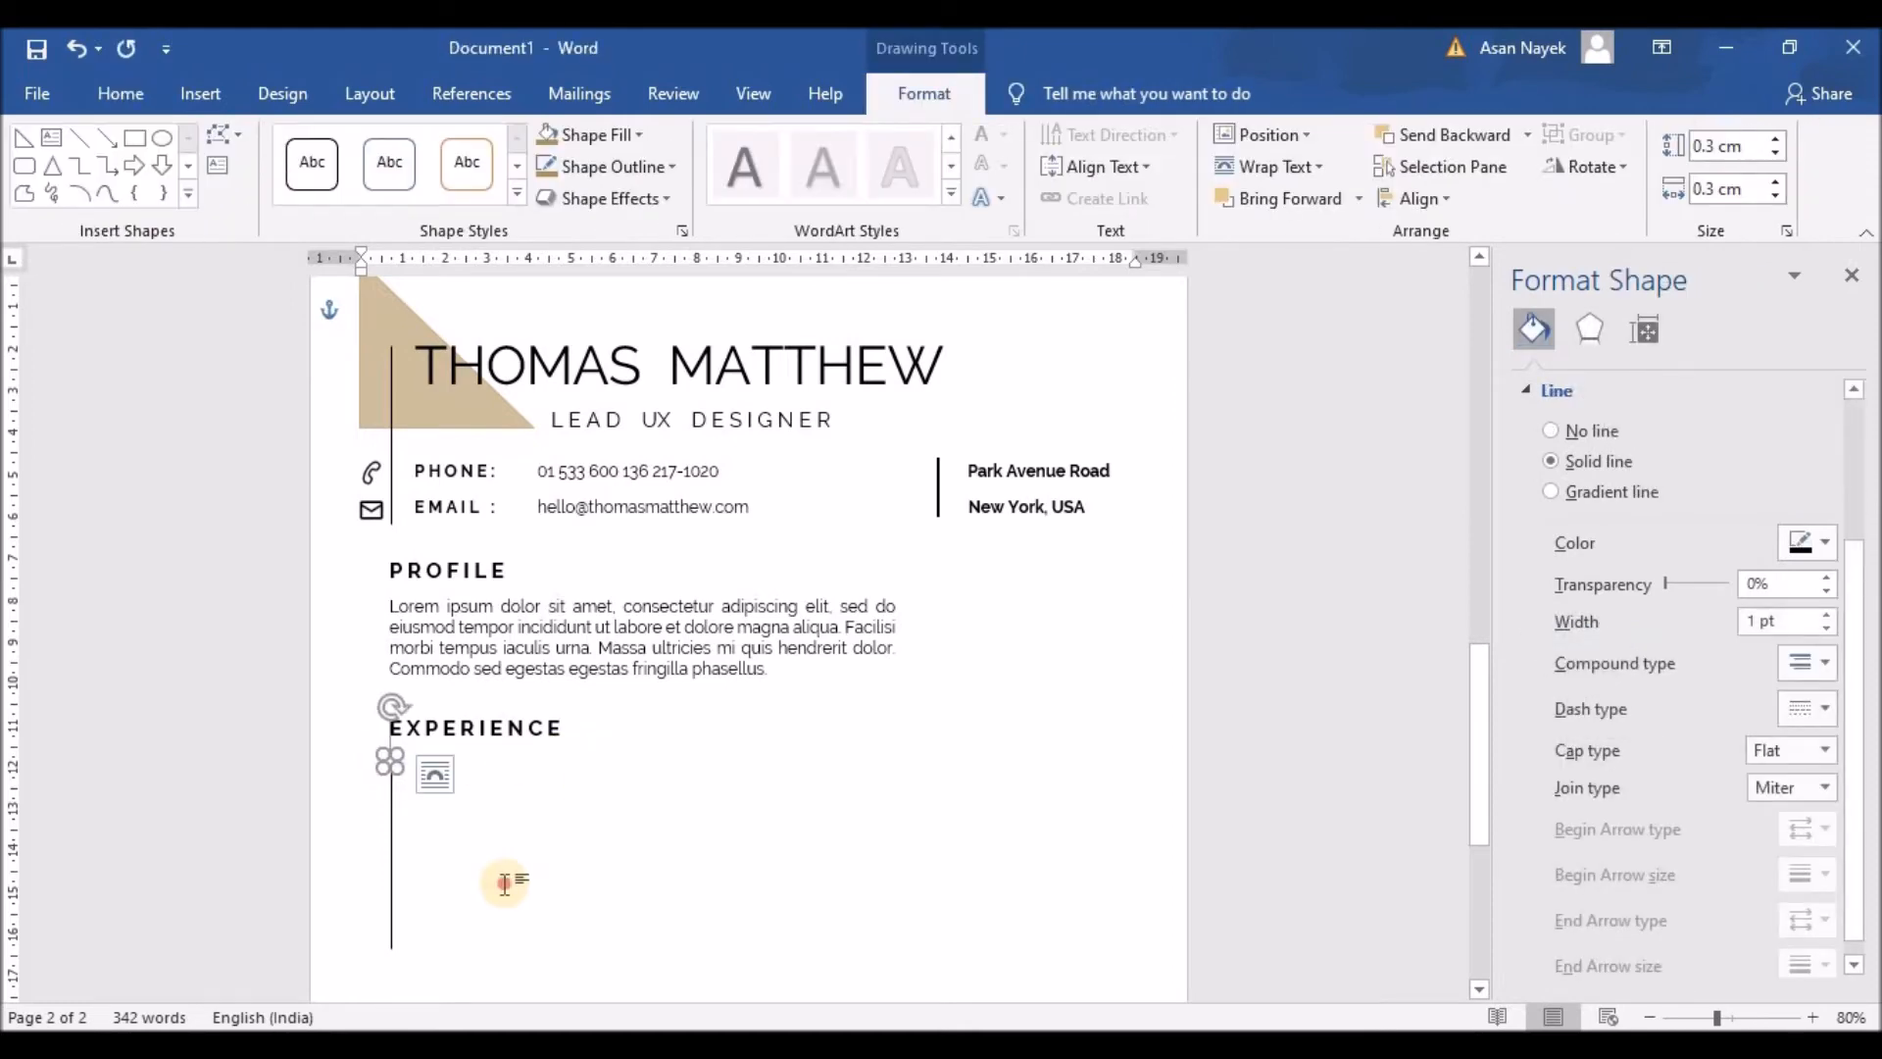
{"action": "left_click", "coordinate": [397, 767]}
{"action": "key", "text": "Right"}
{"action": "left_click", "coordinate": [498, 781]}
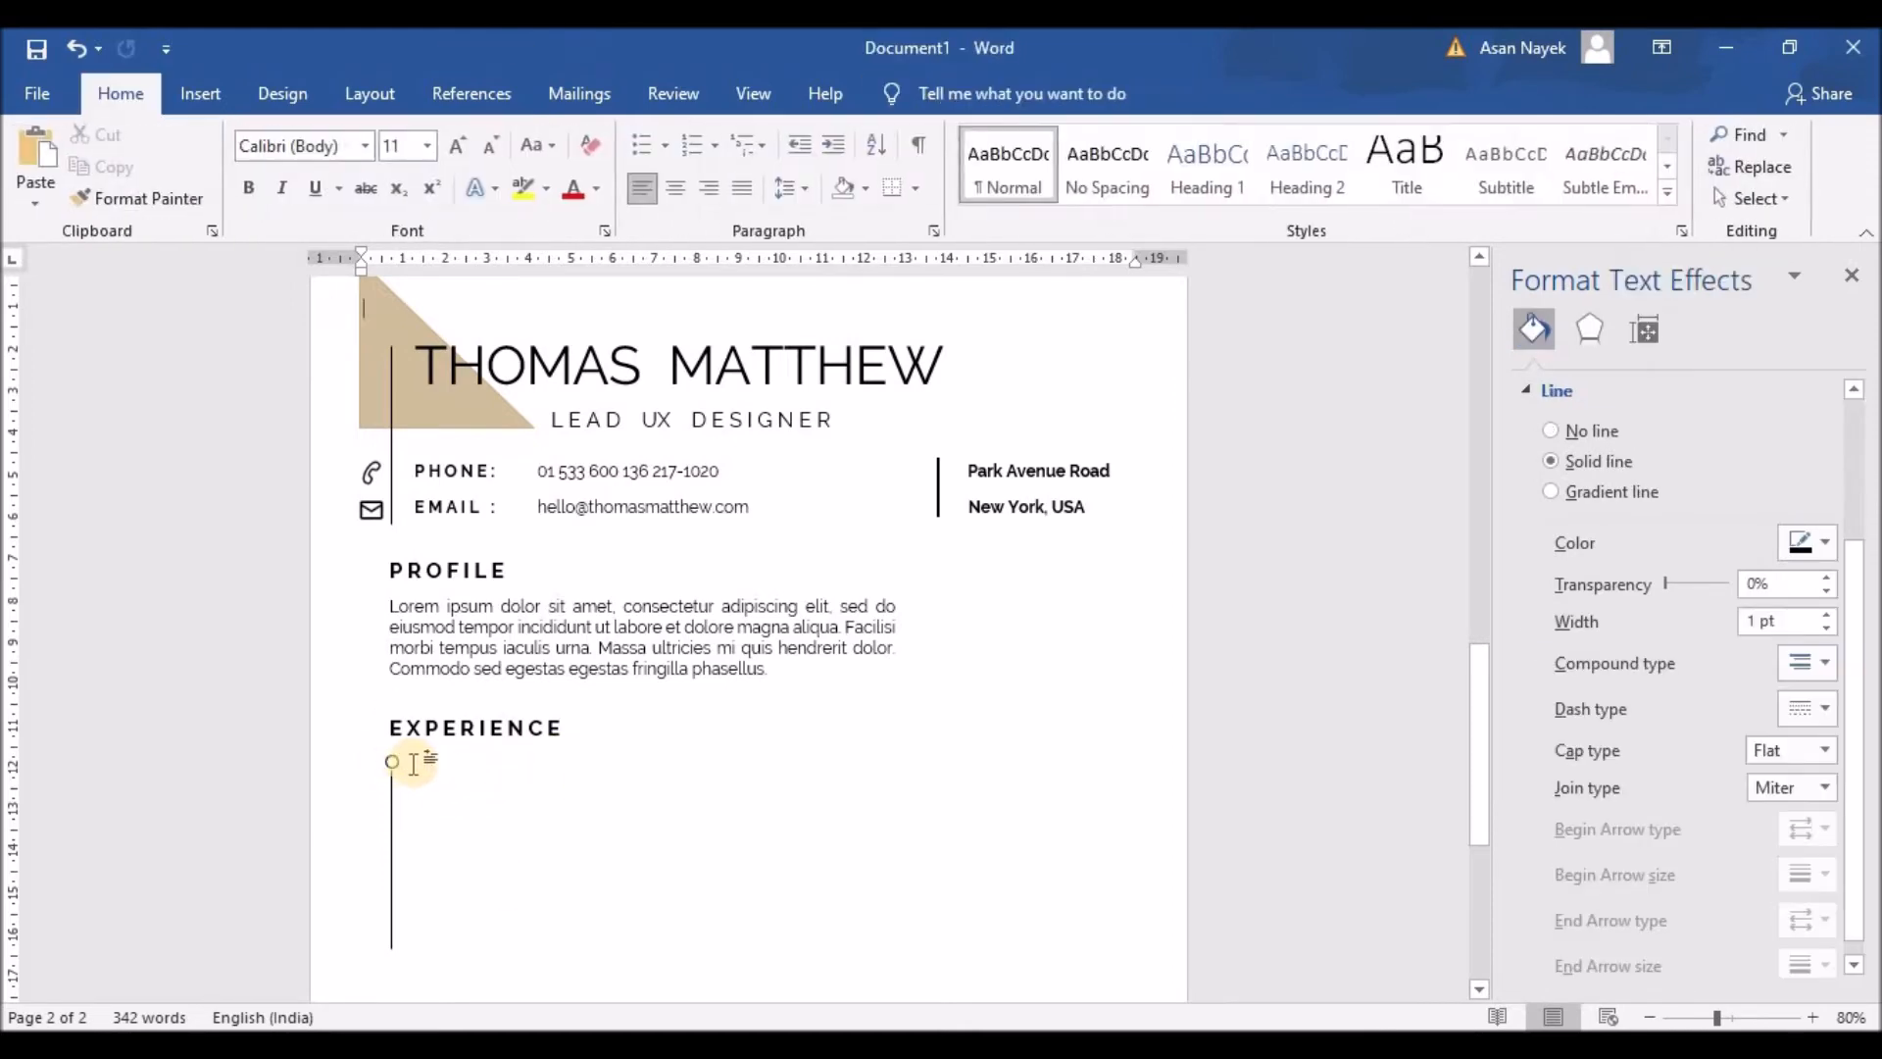
{"action": "left_click", "coordinate": [391, 764]}
{"action": "key", "text": "Down"}
{"action": "left_click", "coordinate": [462, 793]}
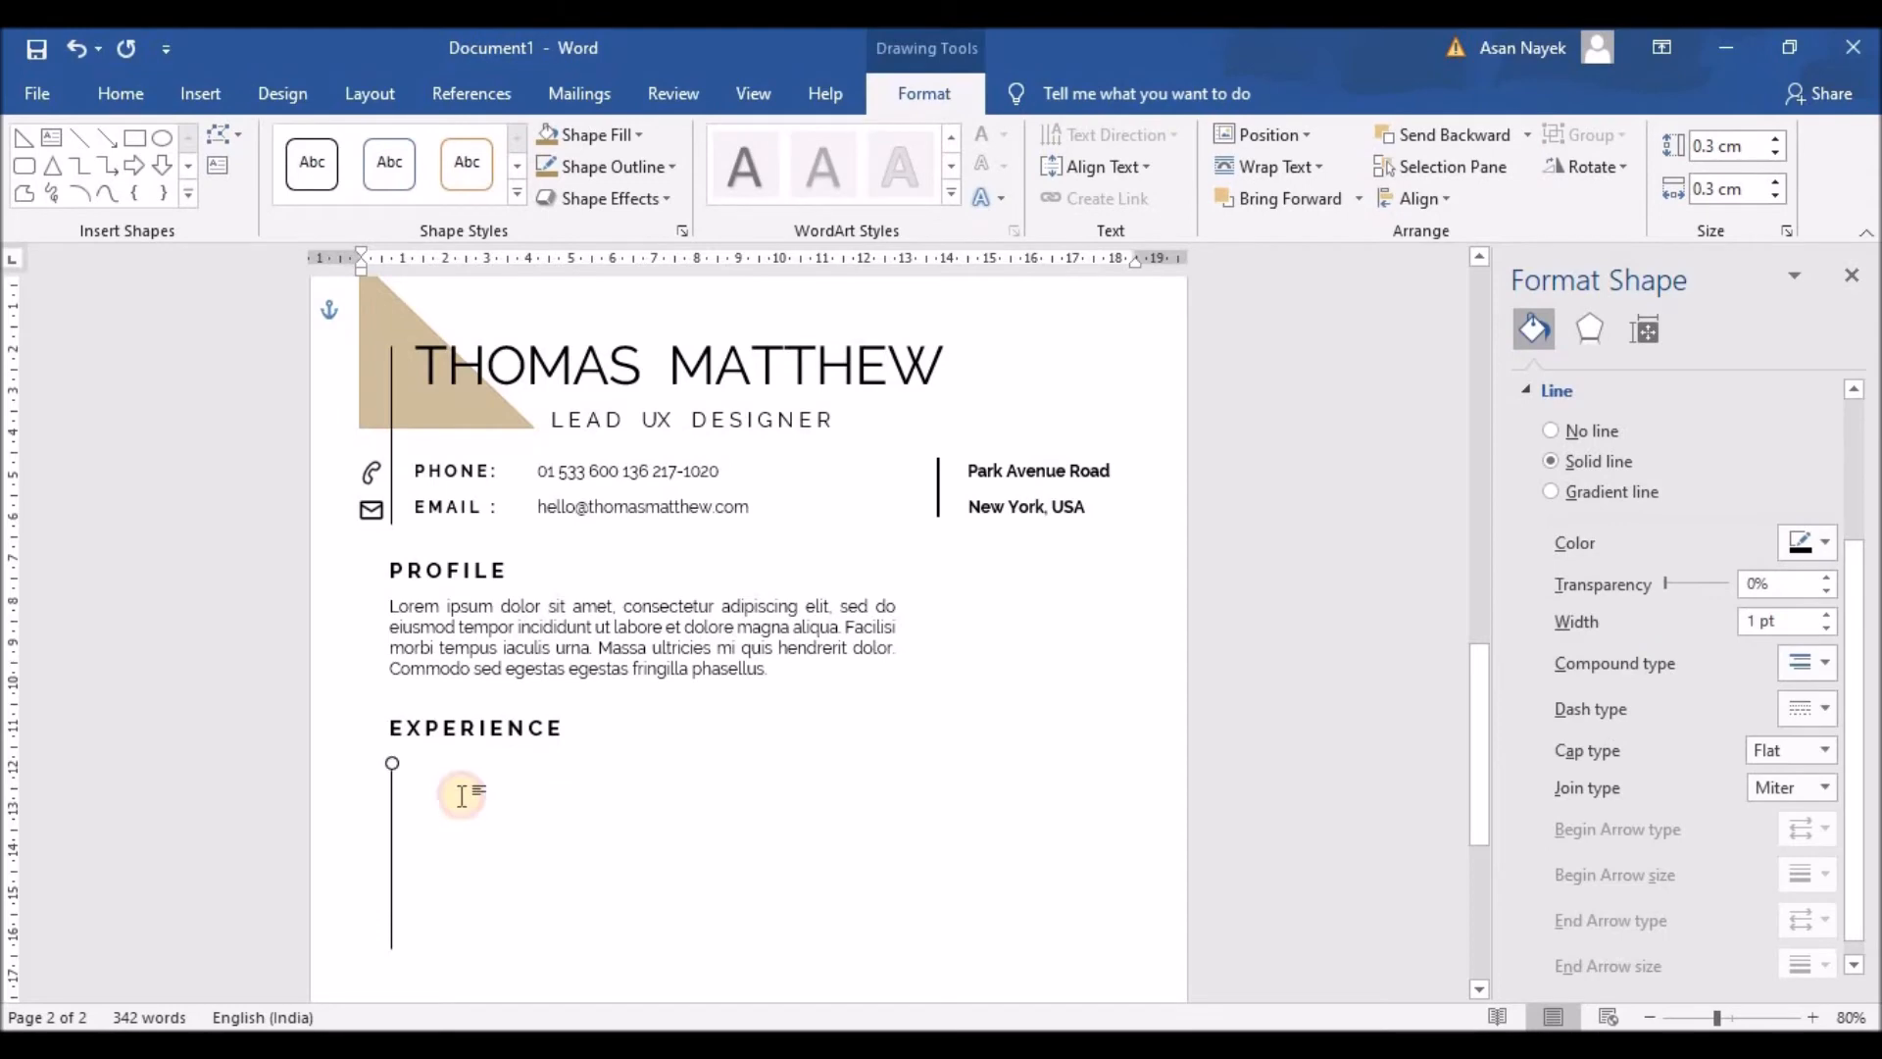
{"action": "left_click", "coordinate": [395, 769]}
{"action": "left_click", "coordinate": [502, 843]}
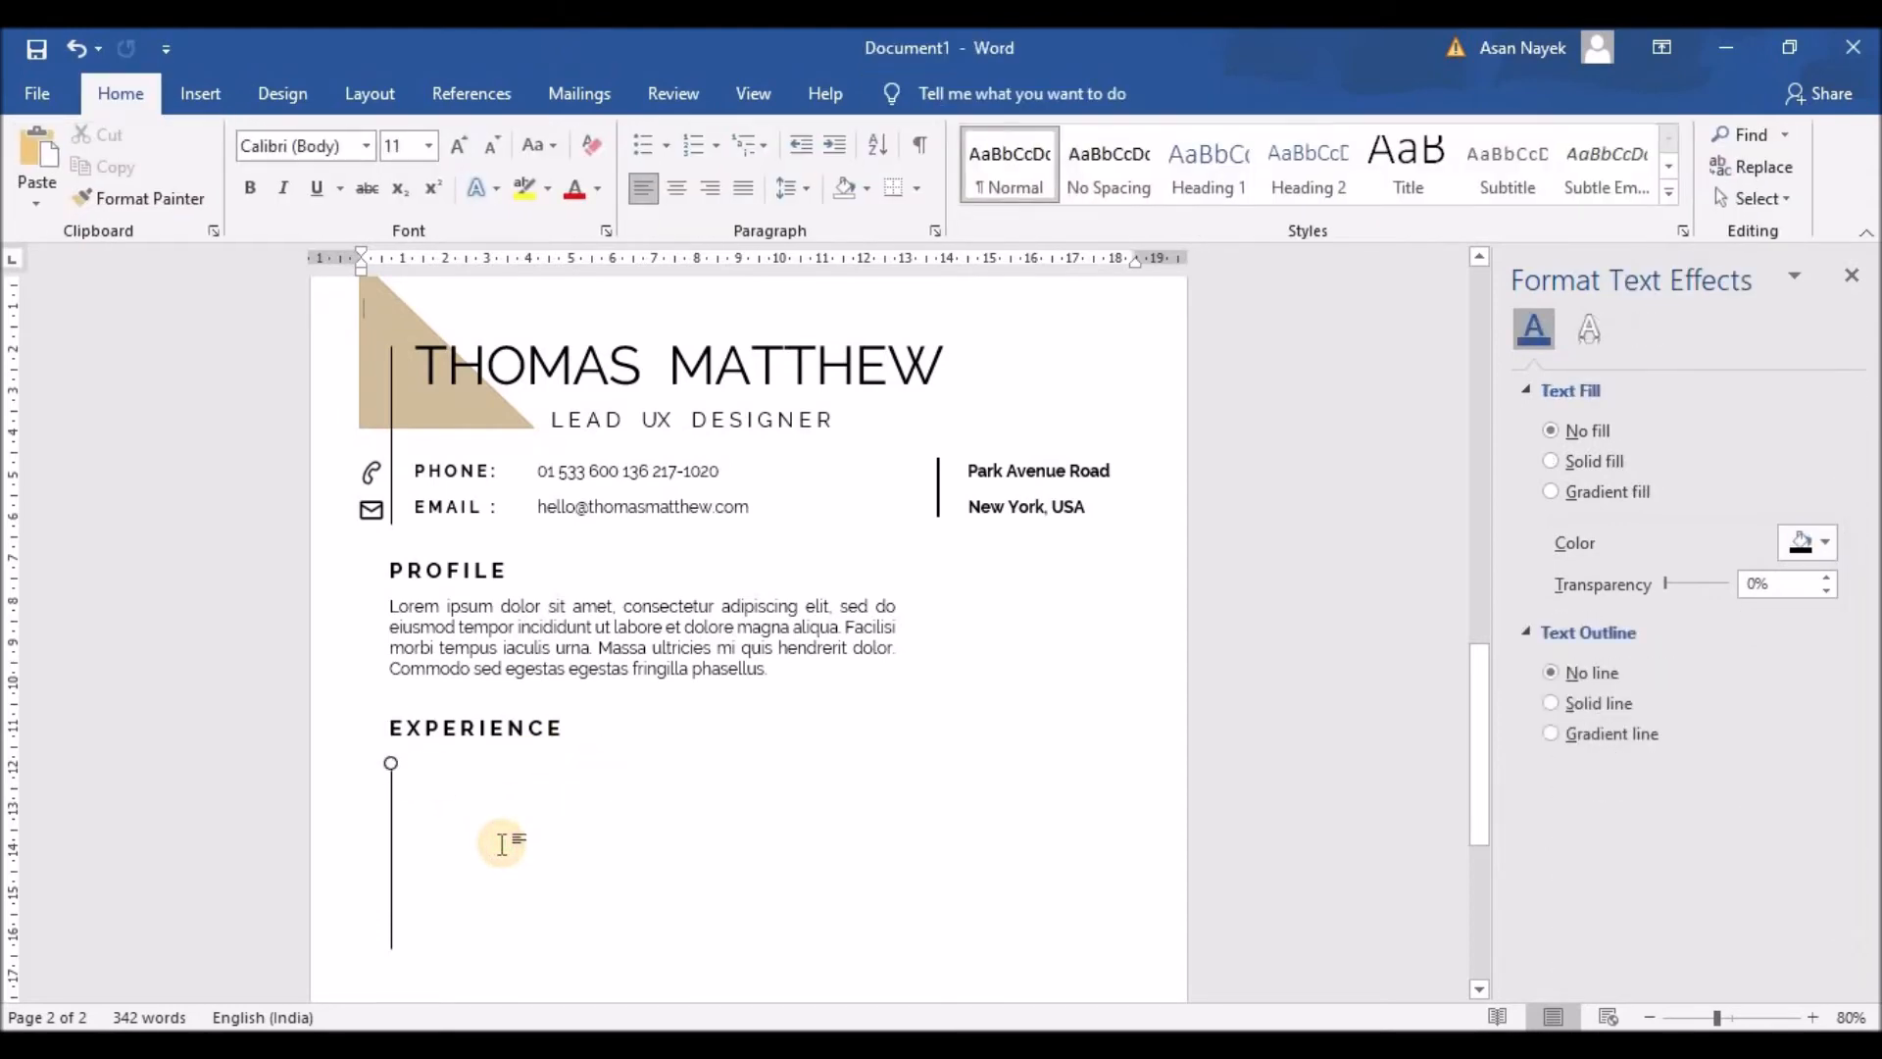
Step: Resize the circle to 0.4 cm × 0.4 cm
{"action": "left_click", "coordinate": [392, 788]}
{"action": "left_click", "coordinate": [388, 762]}
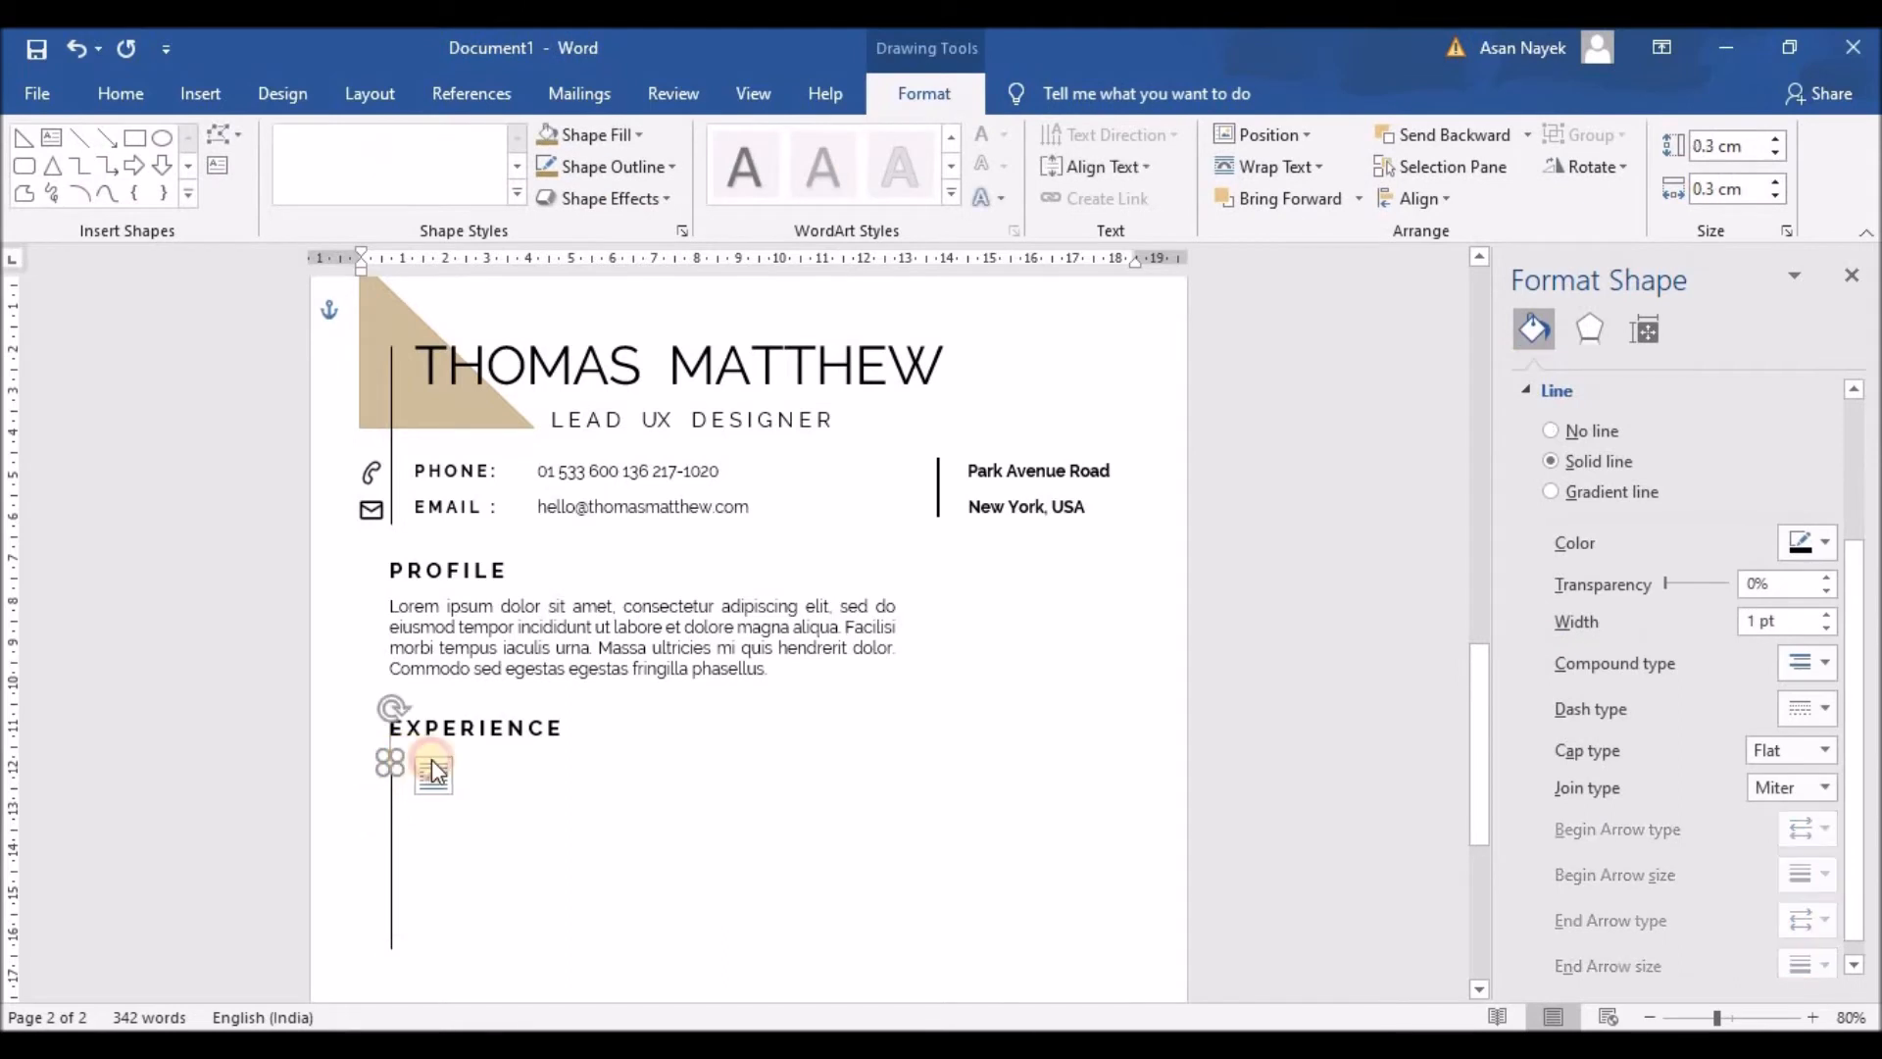
{"action": "left_click", "coordinate": [1775, 140]}
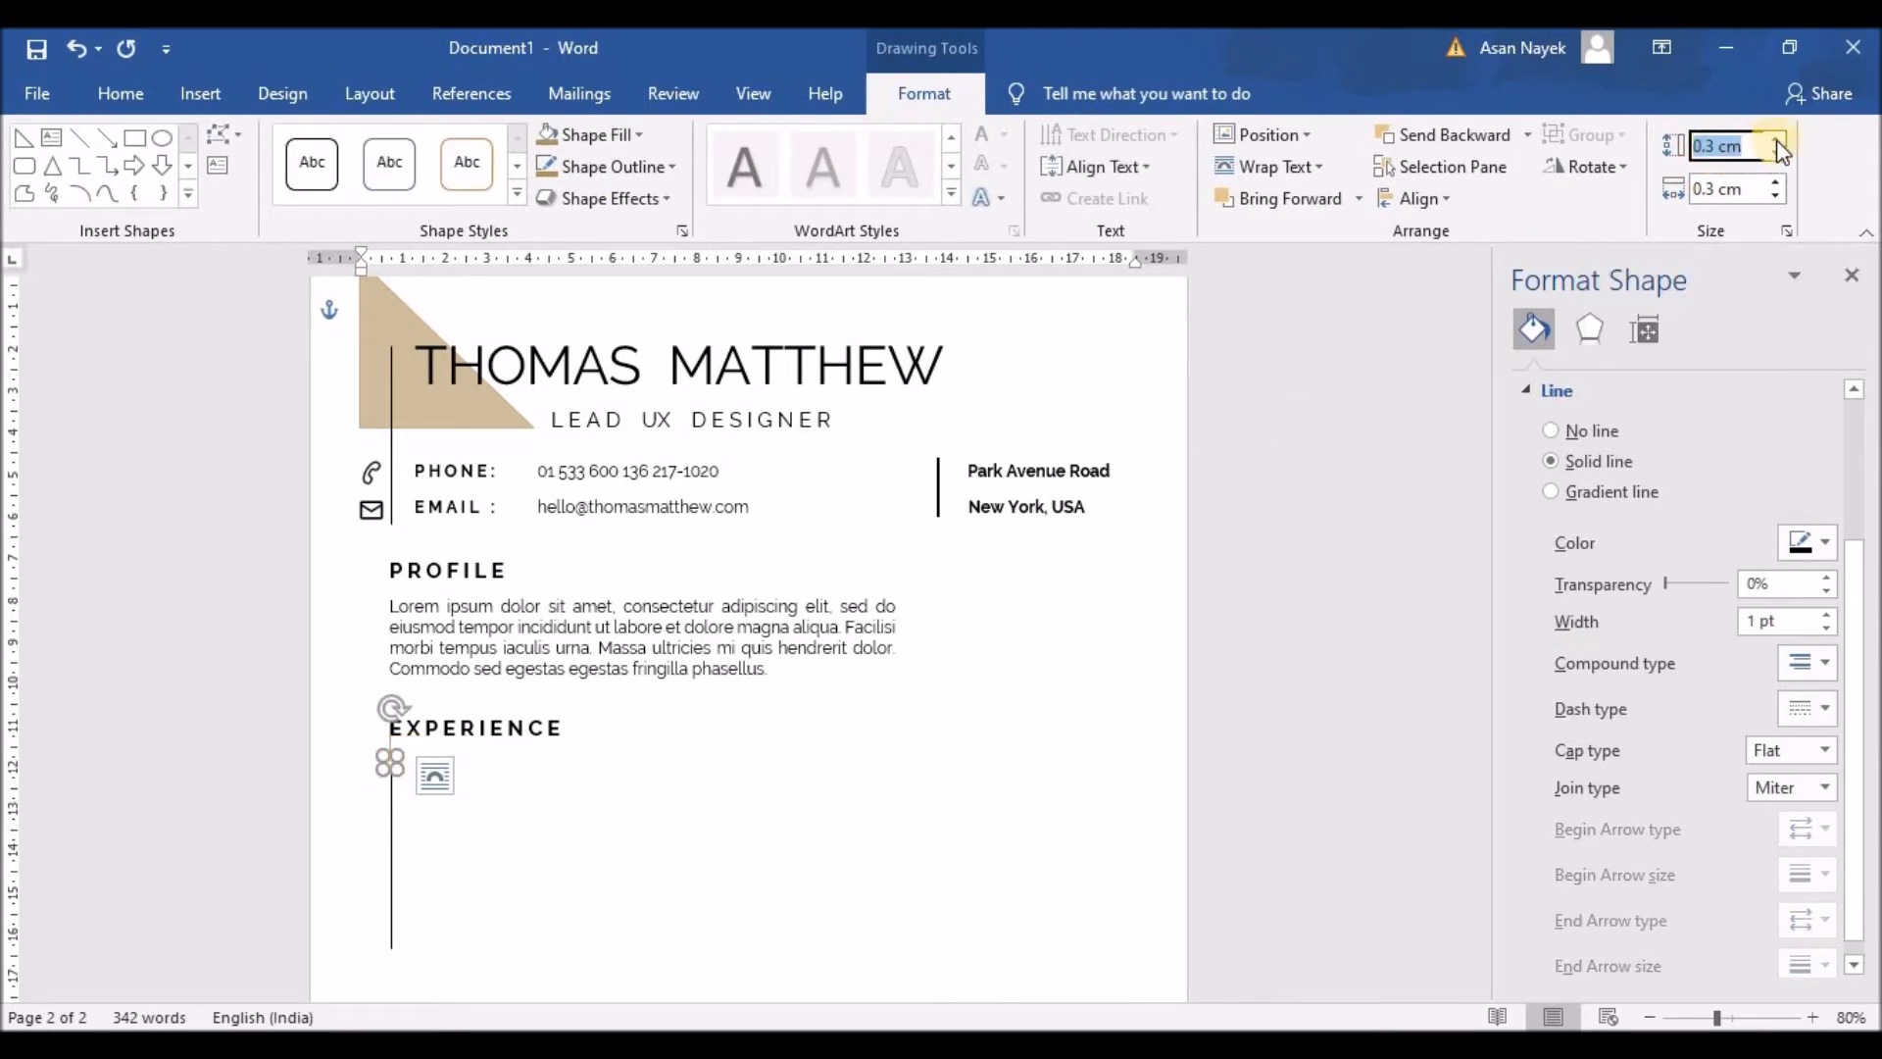
{"action": "left_click", "coordinate": [579, 978]}
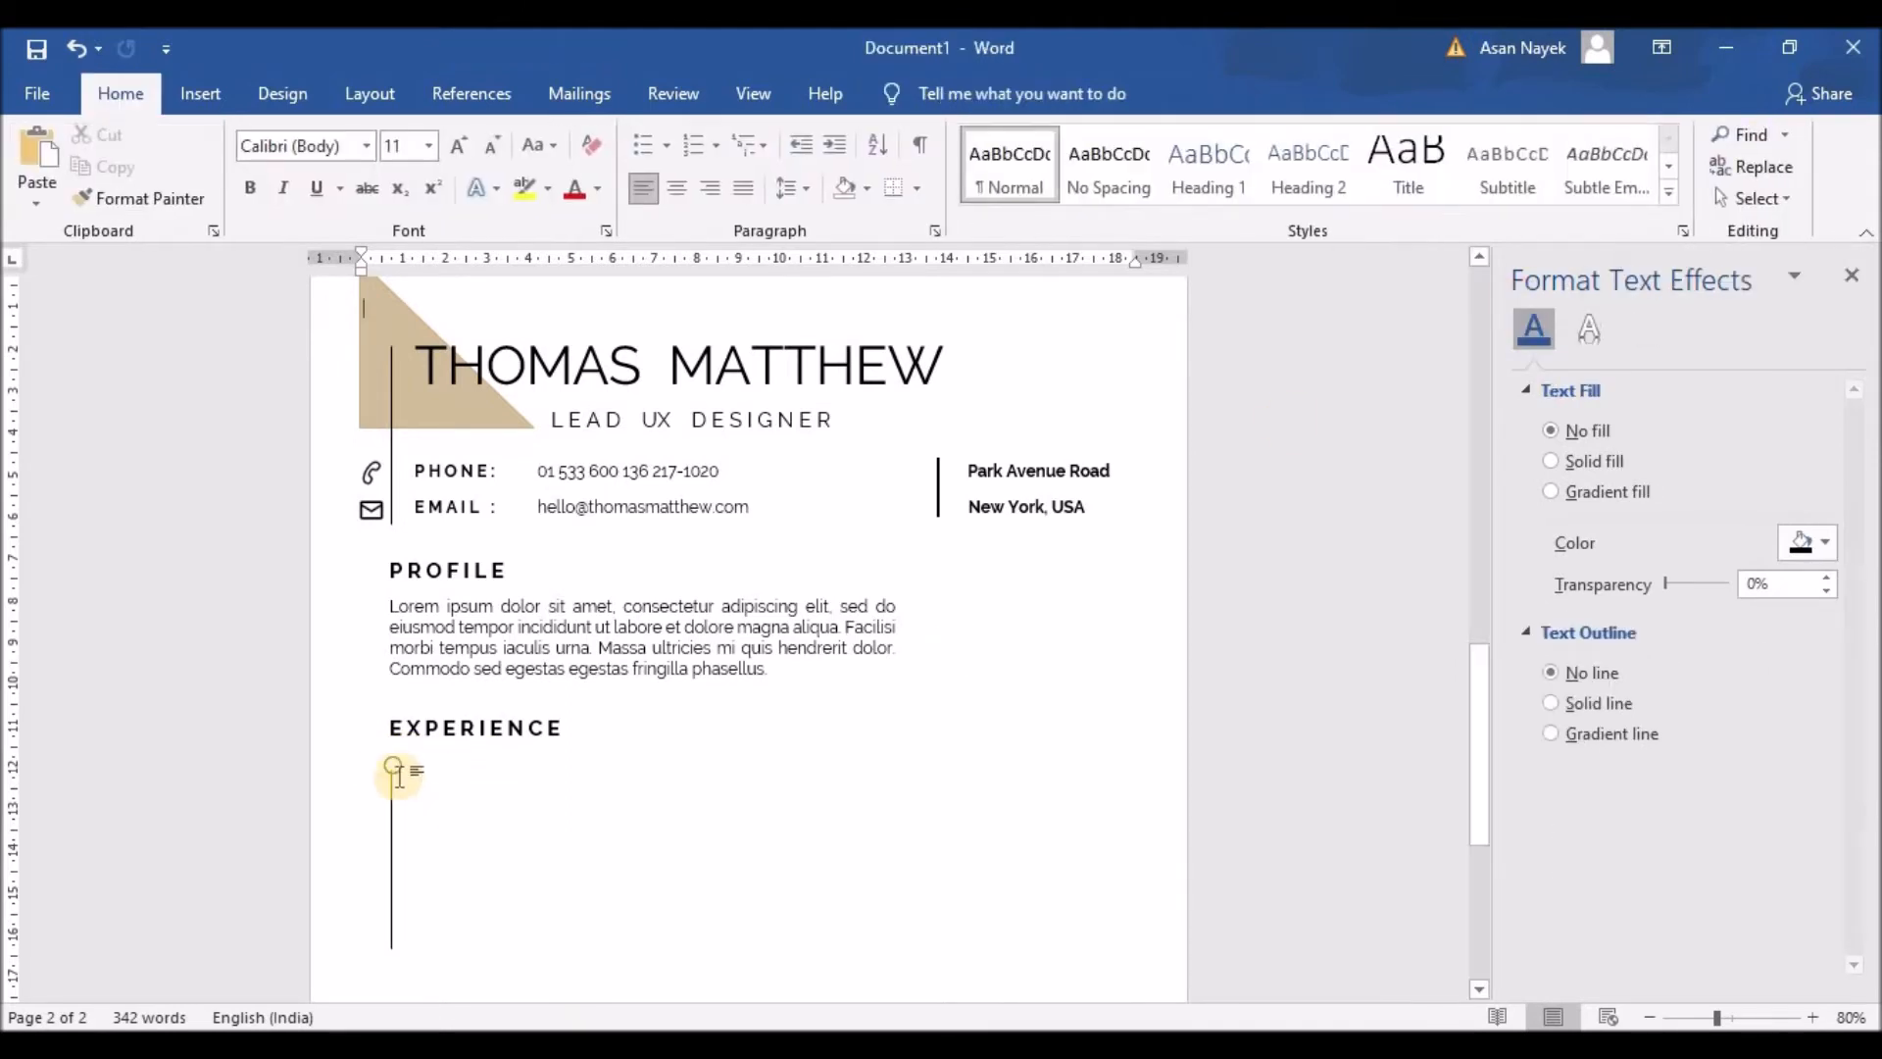
{"action": "left_click", "coordinate": [501, 828]}
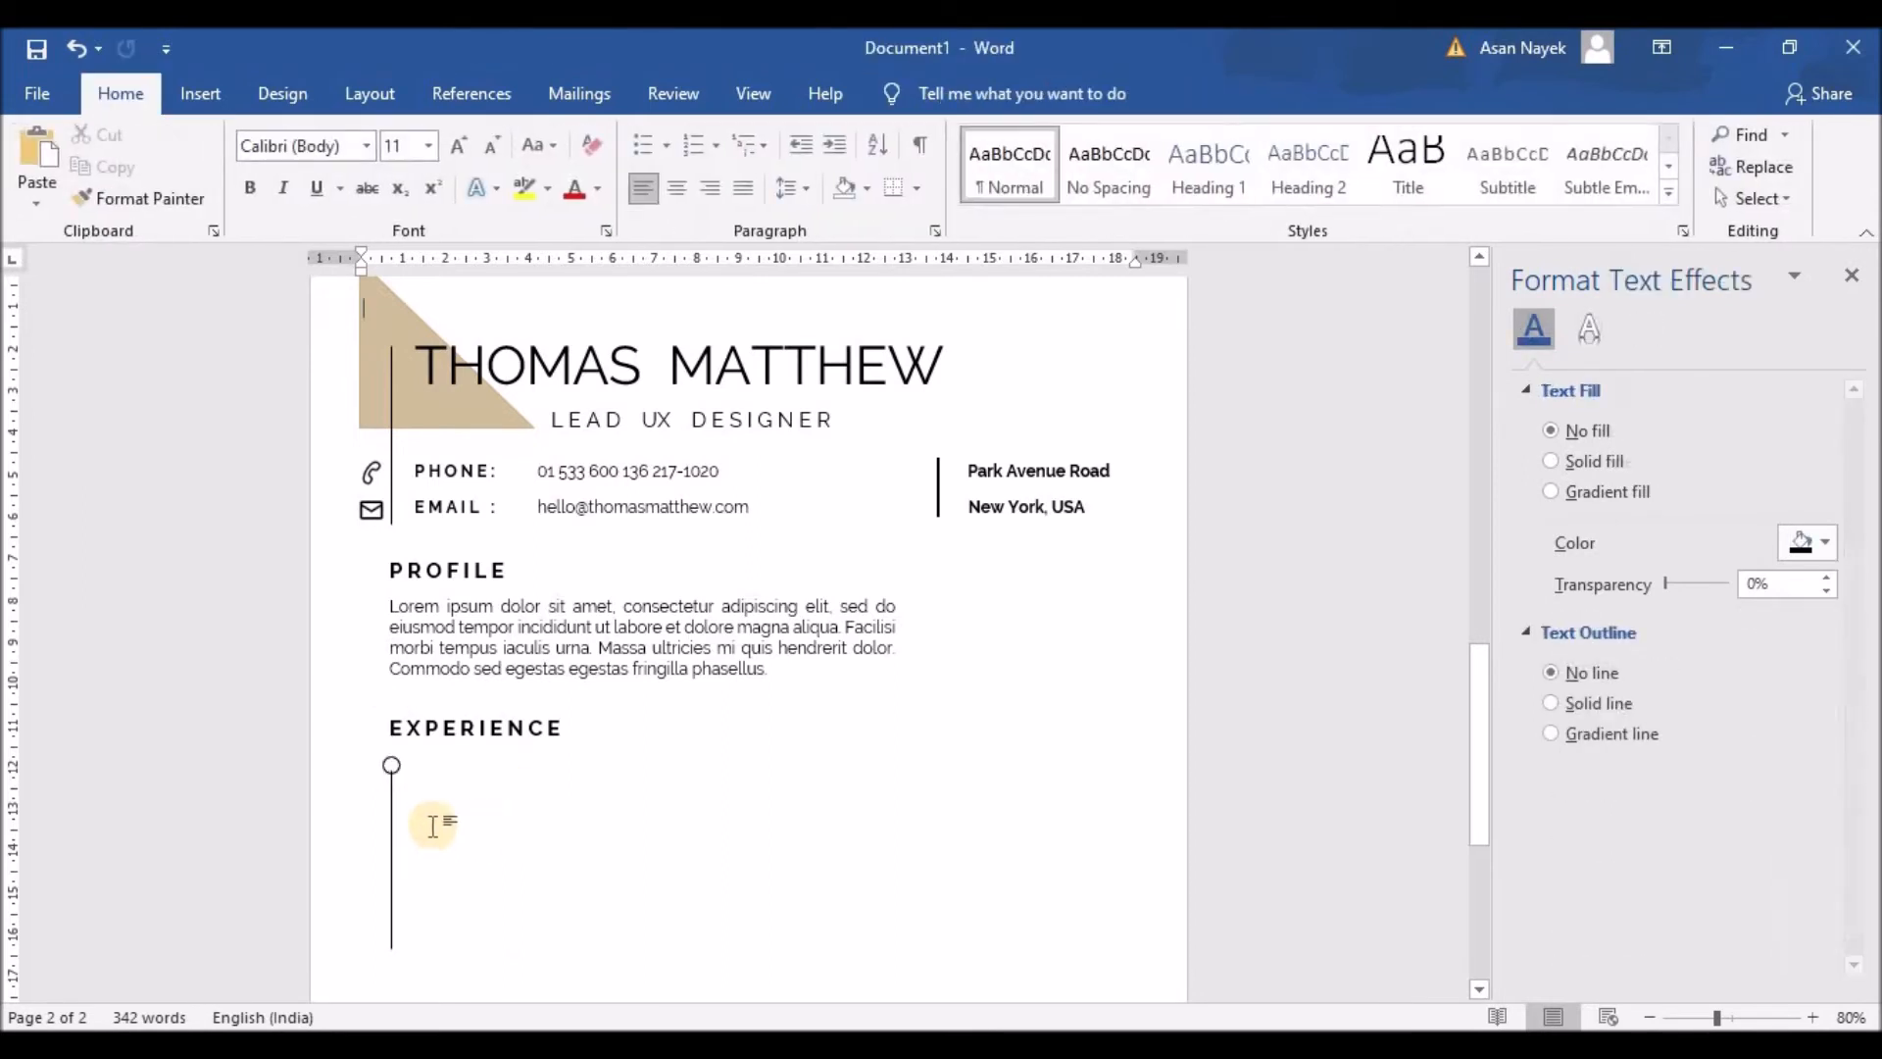
{"action": "left_click", "coordinate": [391, 796]}
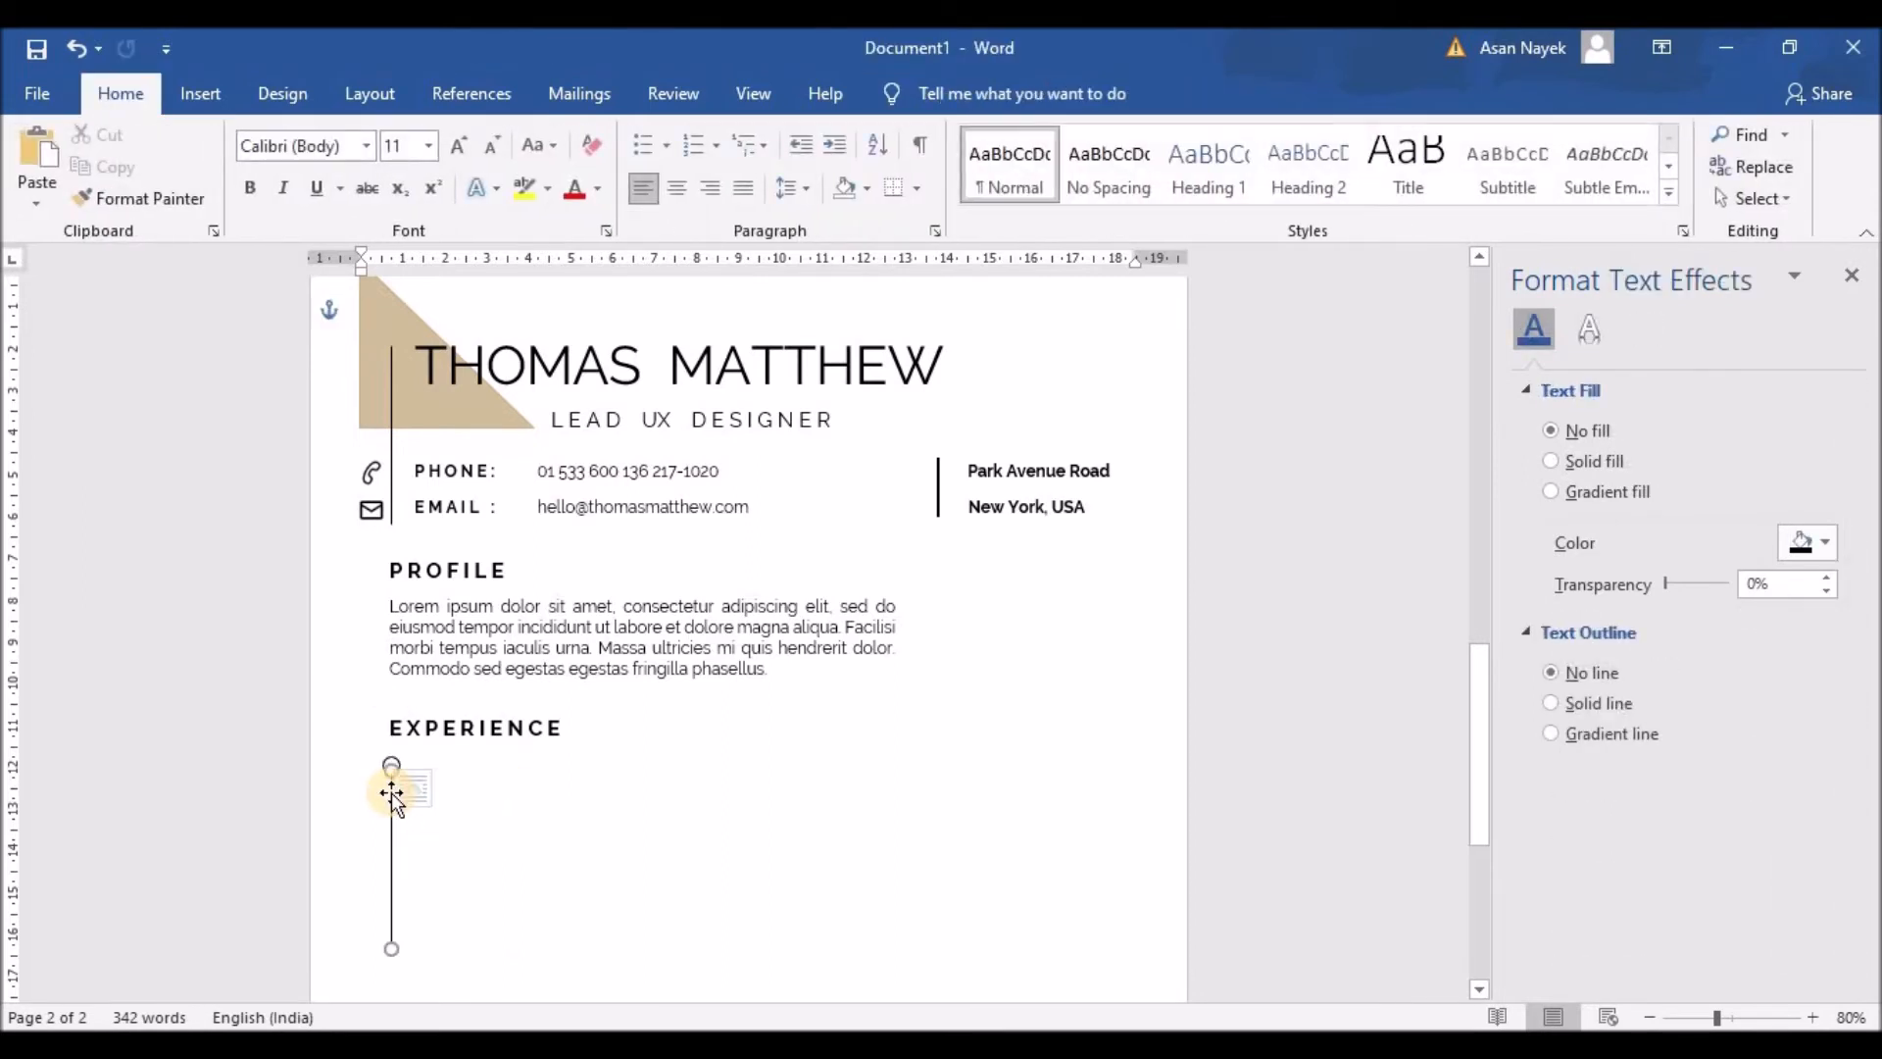
{"action": "left_click", "coordinate": [588, 846]}
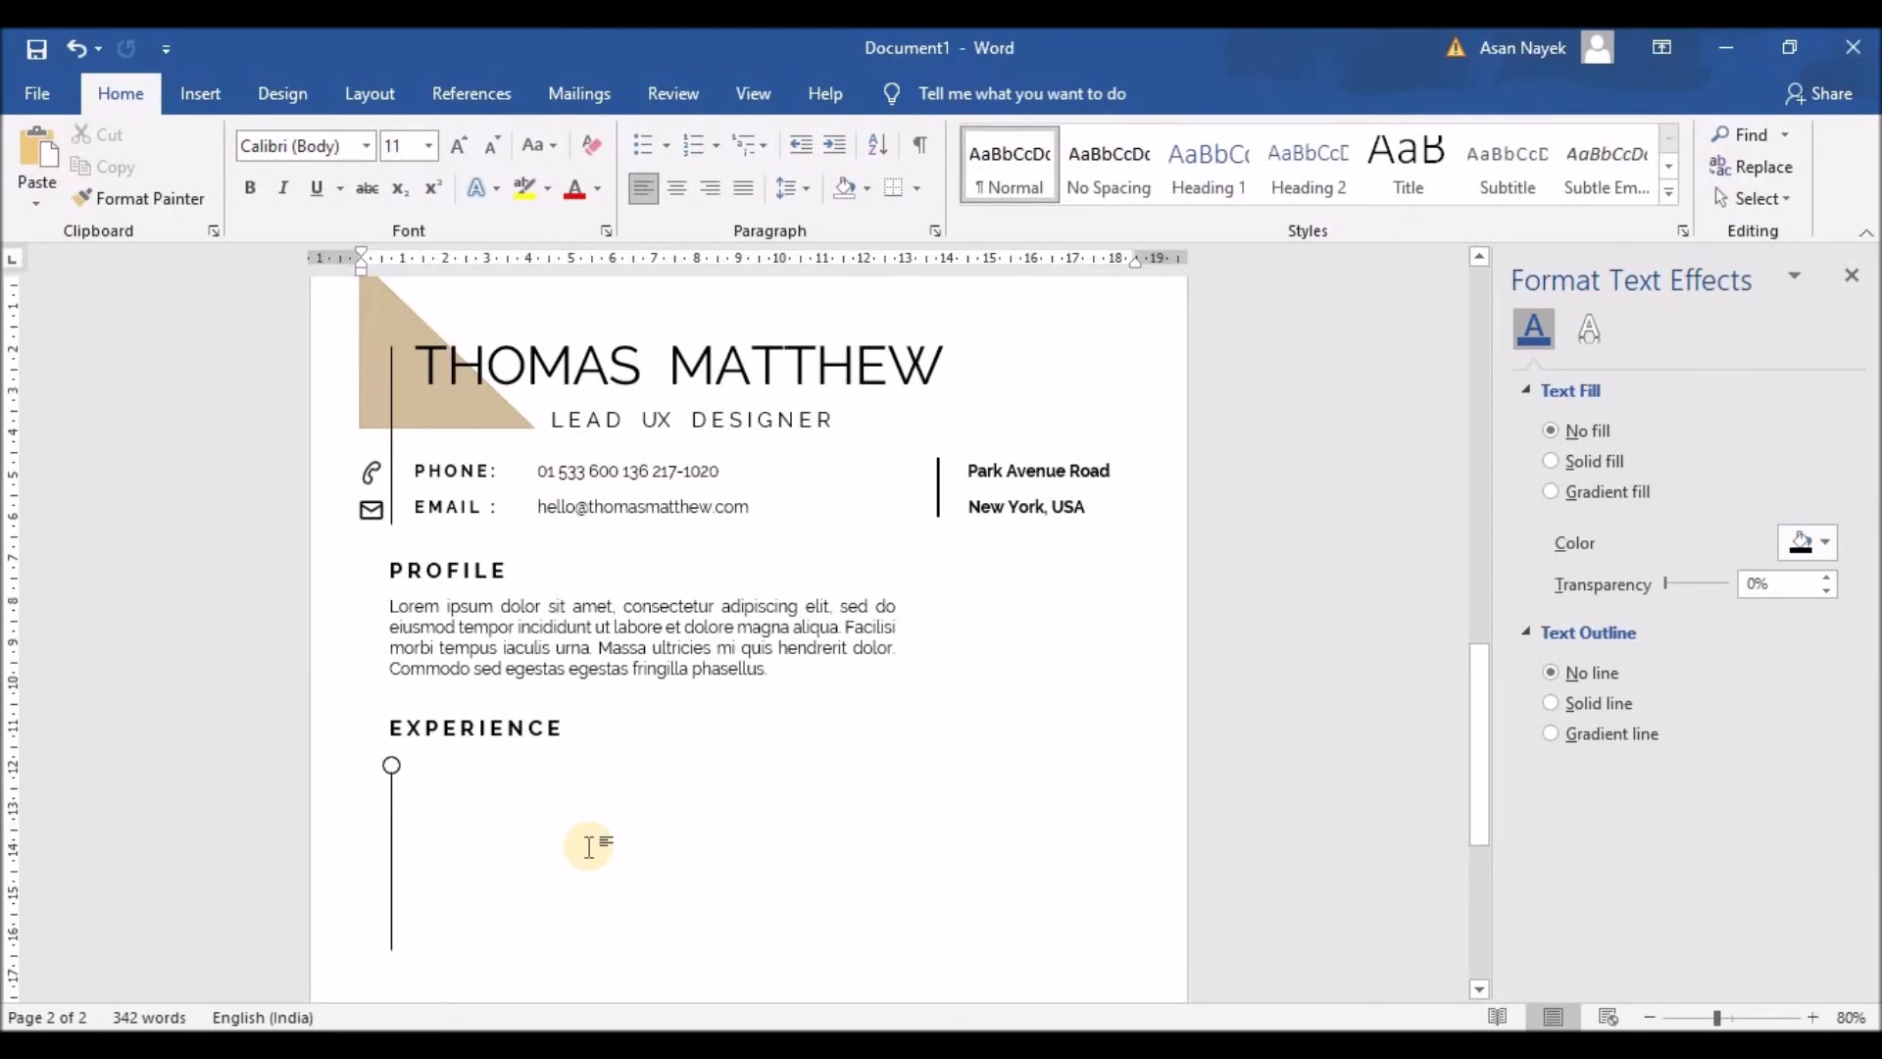
Step: Reselect the circle and paste a duplicate of it
{"action": "left_click", "coordinate": [392, 816]}
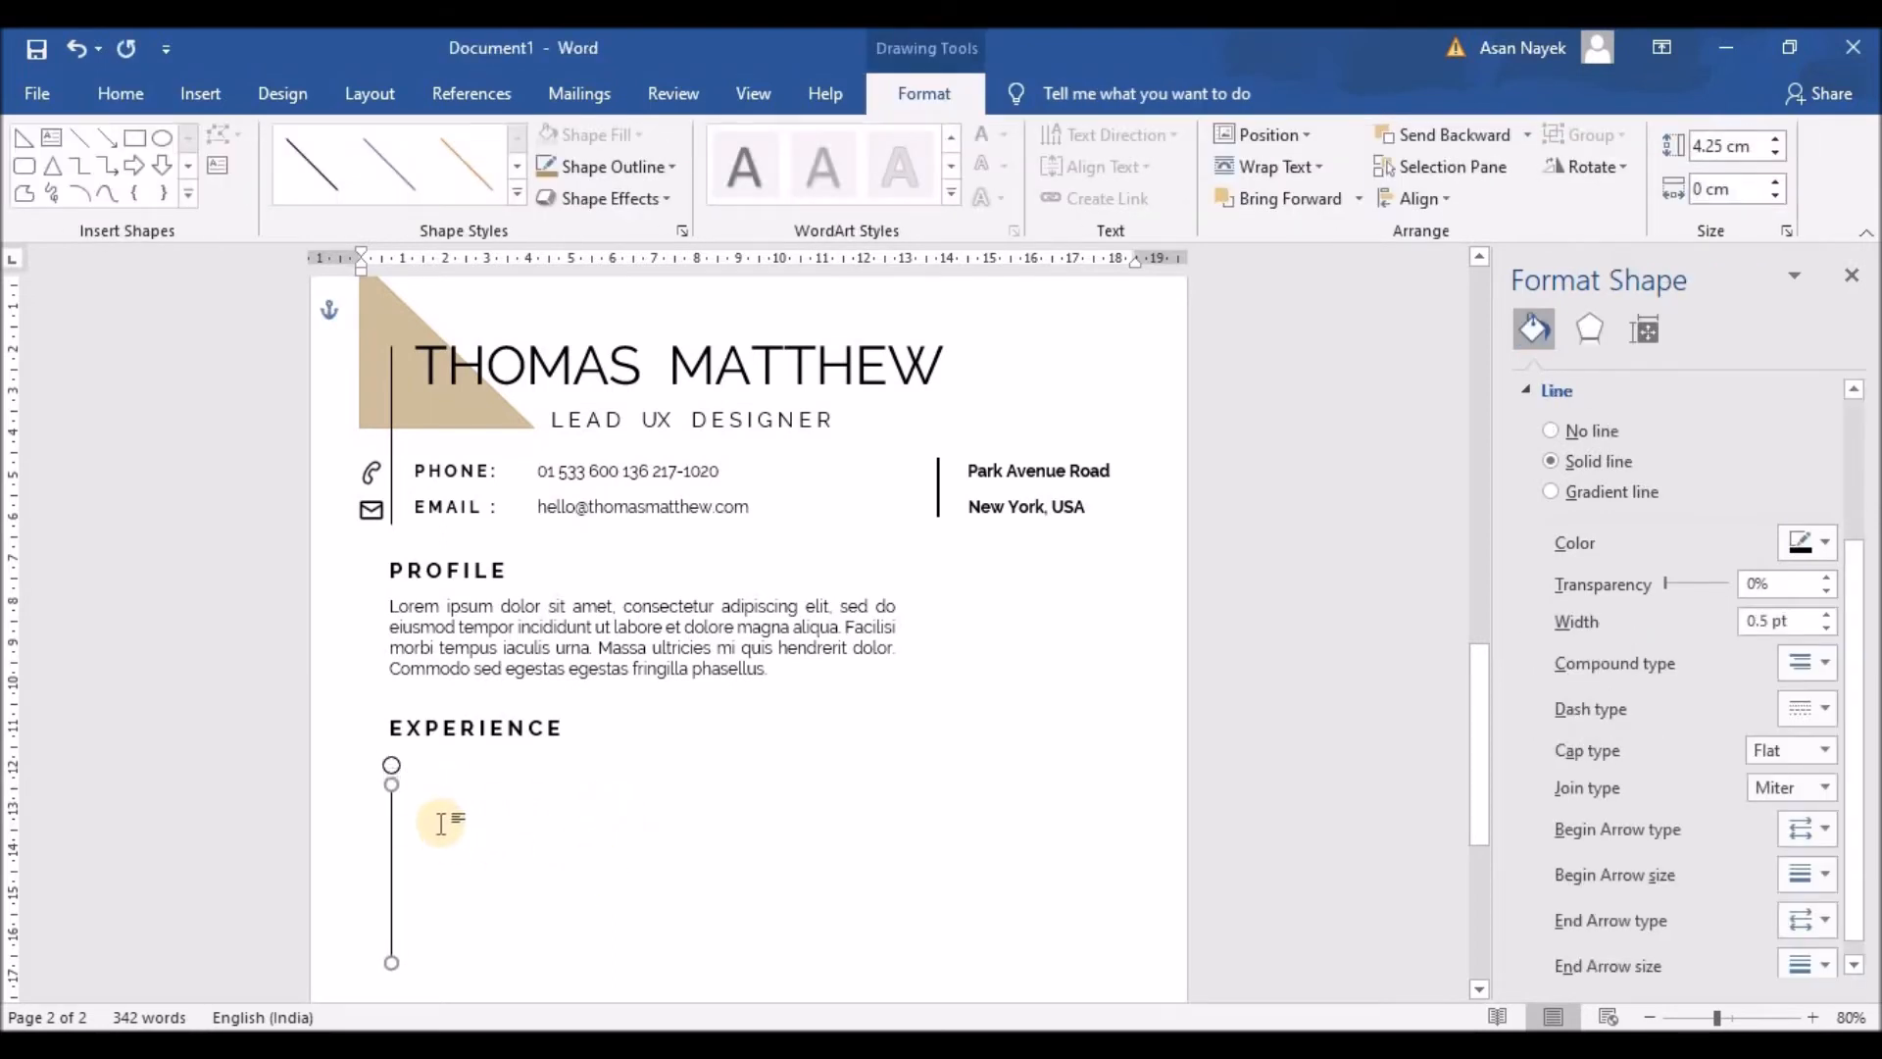
{"action": "left_click", "coordinate": [391, 768]}
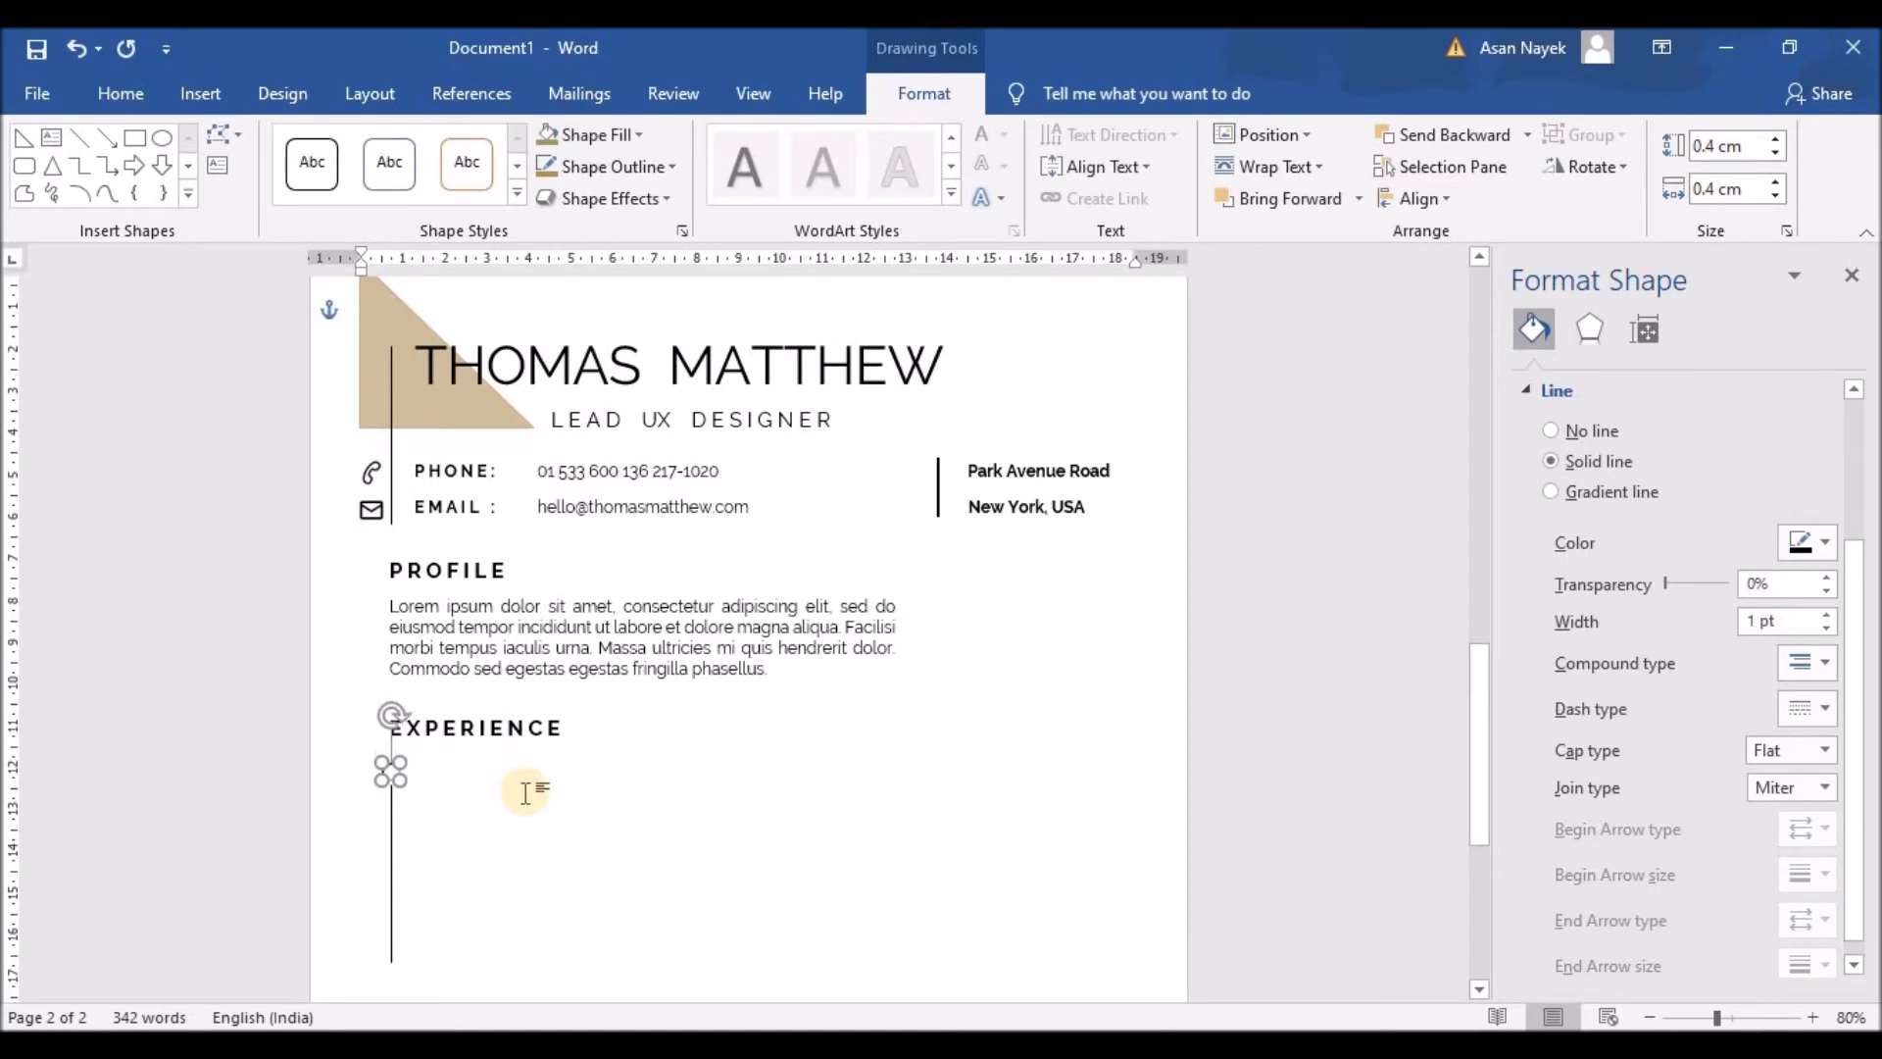
{"action": "left_click", "coordinate": [526, 792]}
{"action": "left_click", "coordinate": [399, 780]}
{"action": "left_click", "coordinate": [537, 770]}
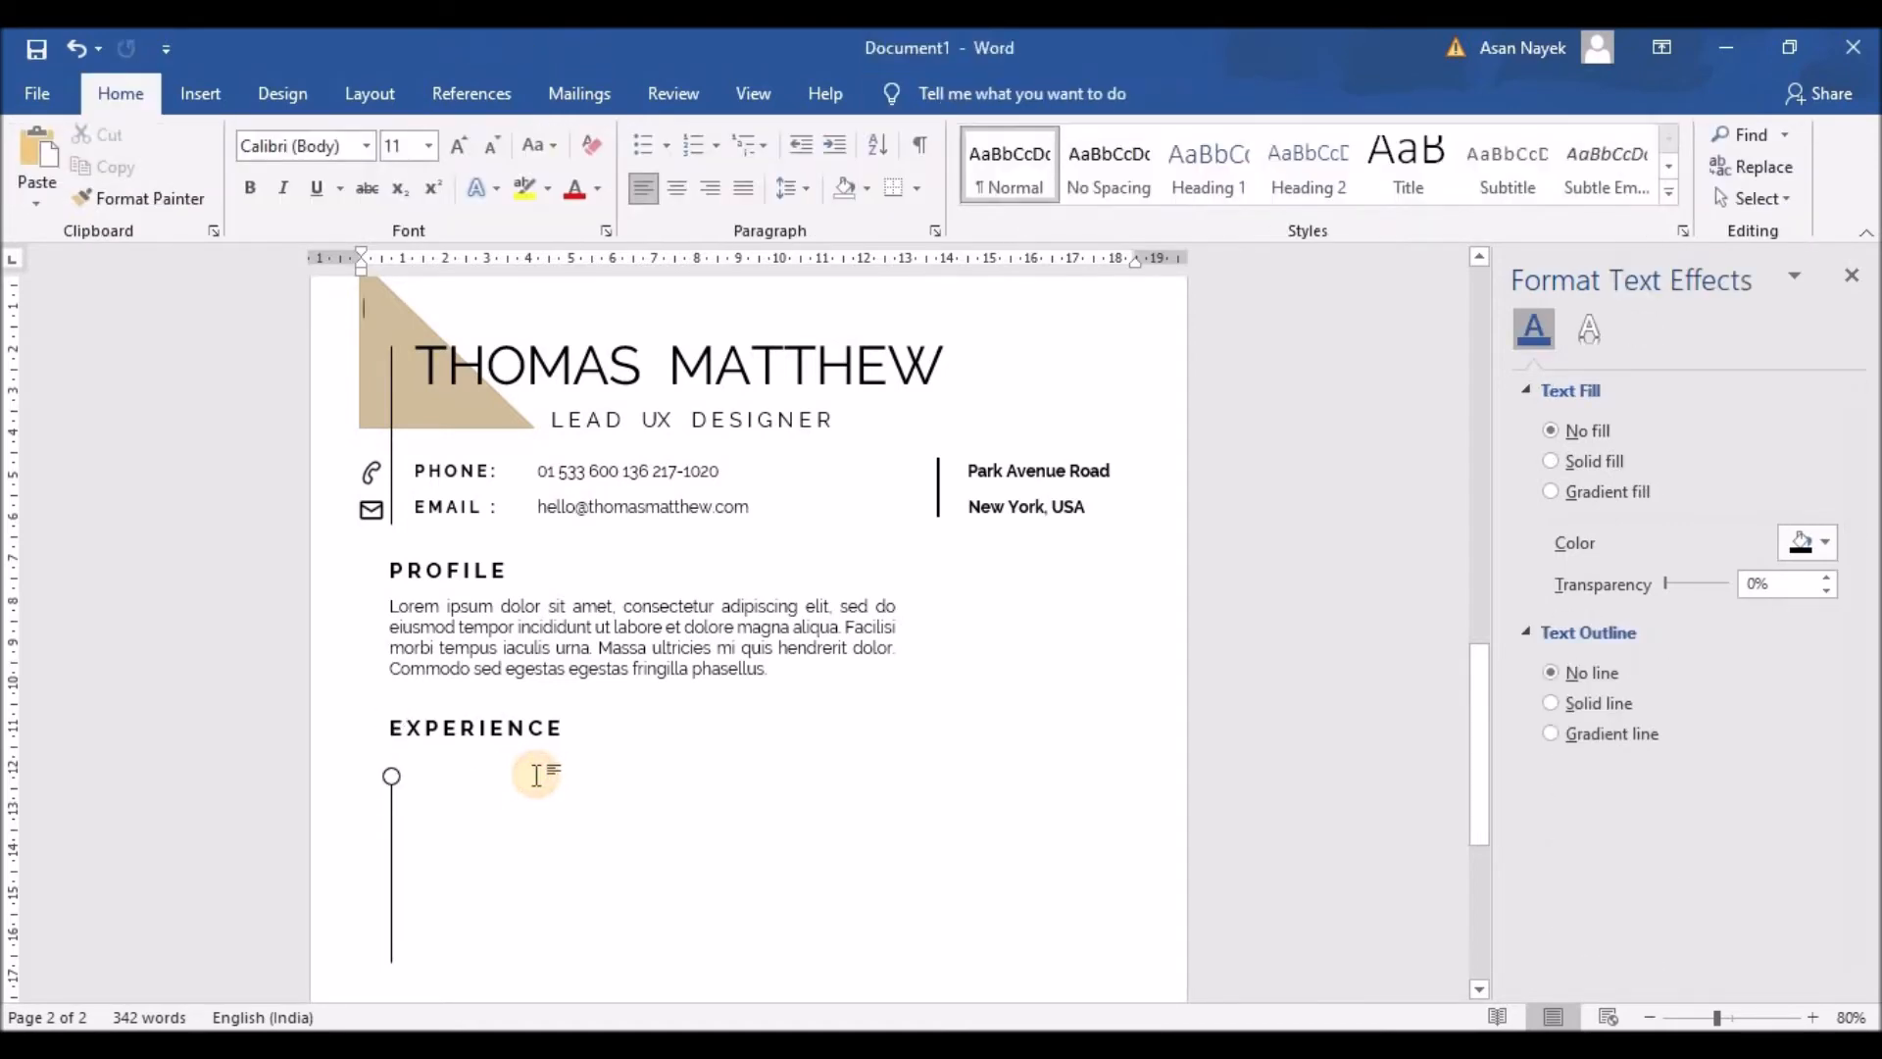
{"action": "left_click", "coordinate": [392, 777]}
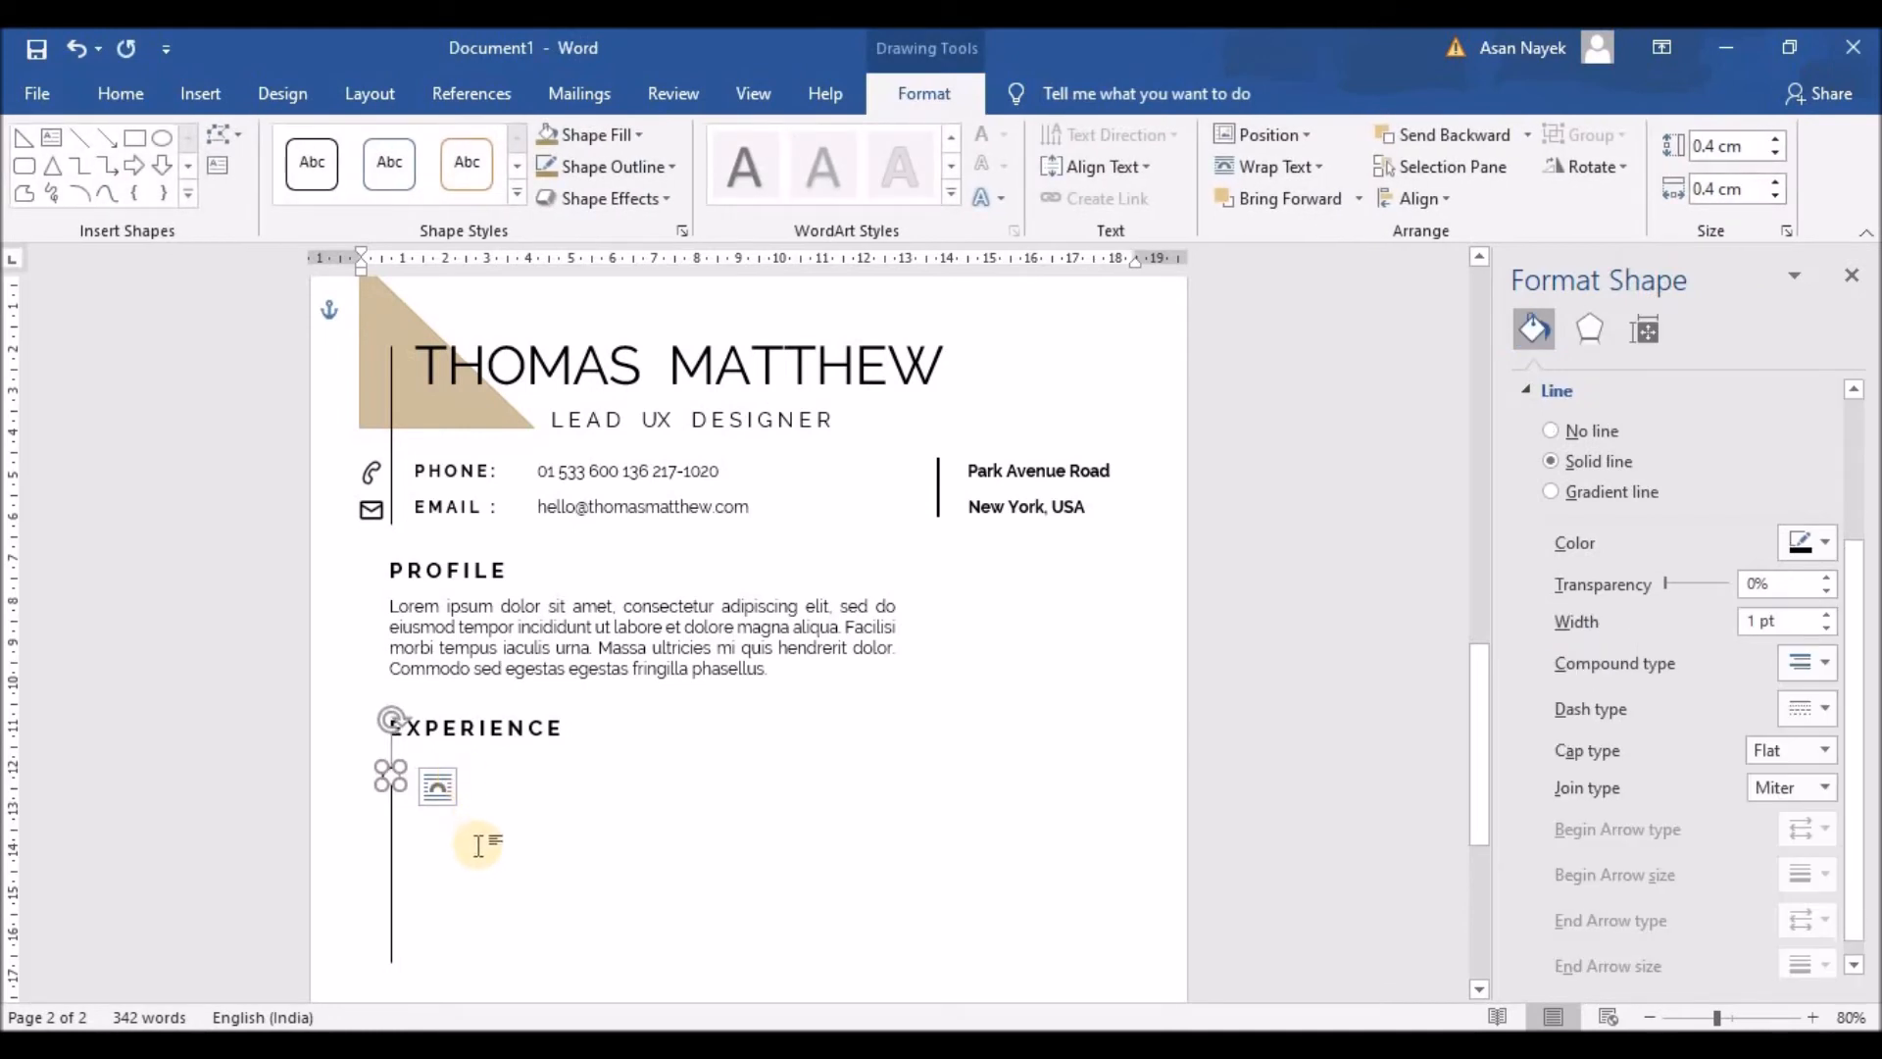
{"action": "key", "text": "ctrl+v"}
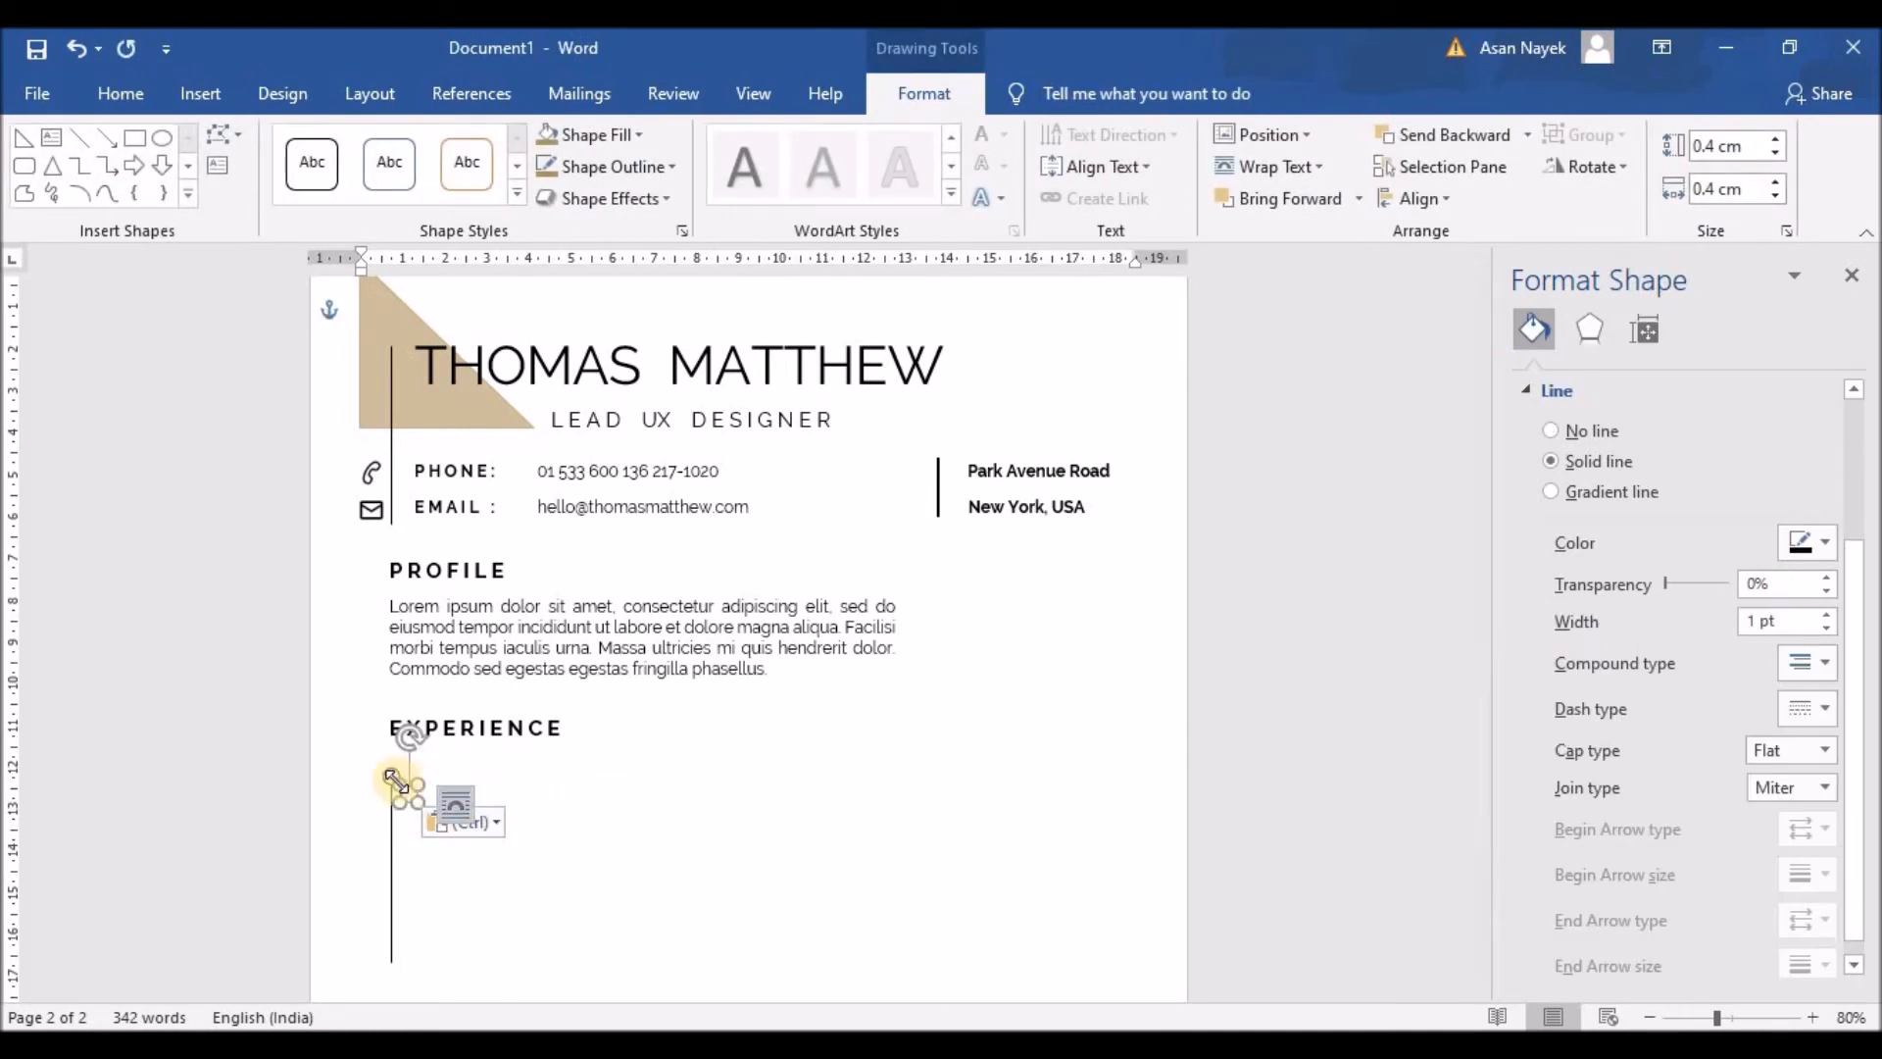
Step: Move the circle copy to the line's bottom and shorten the line to 3.9 cm
{"action": "left_click_drag", "start_coordinate": [392, 779], "coordinate": [392, 834]}
{"action": "key", "text": "Down"}
{"action": "key", "text": "Down"}
{"action": "key", "text": "Down"}
{"action": "key", "text": "Down"}
{"action": "key", "text": "Down"}
{"action": "key", "text": "Down"}
{"action": "key", "text": "Down"}
{"action": "key", "text": "Down"}
{"action": "key", "text": "Down"}
{"action": "key", "text": "Down"}
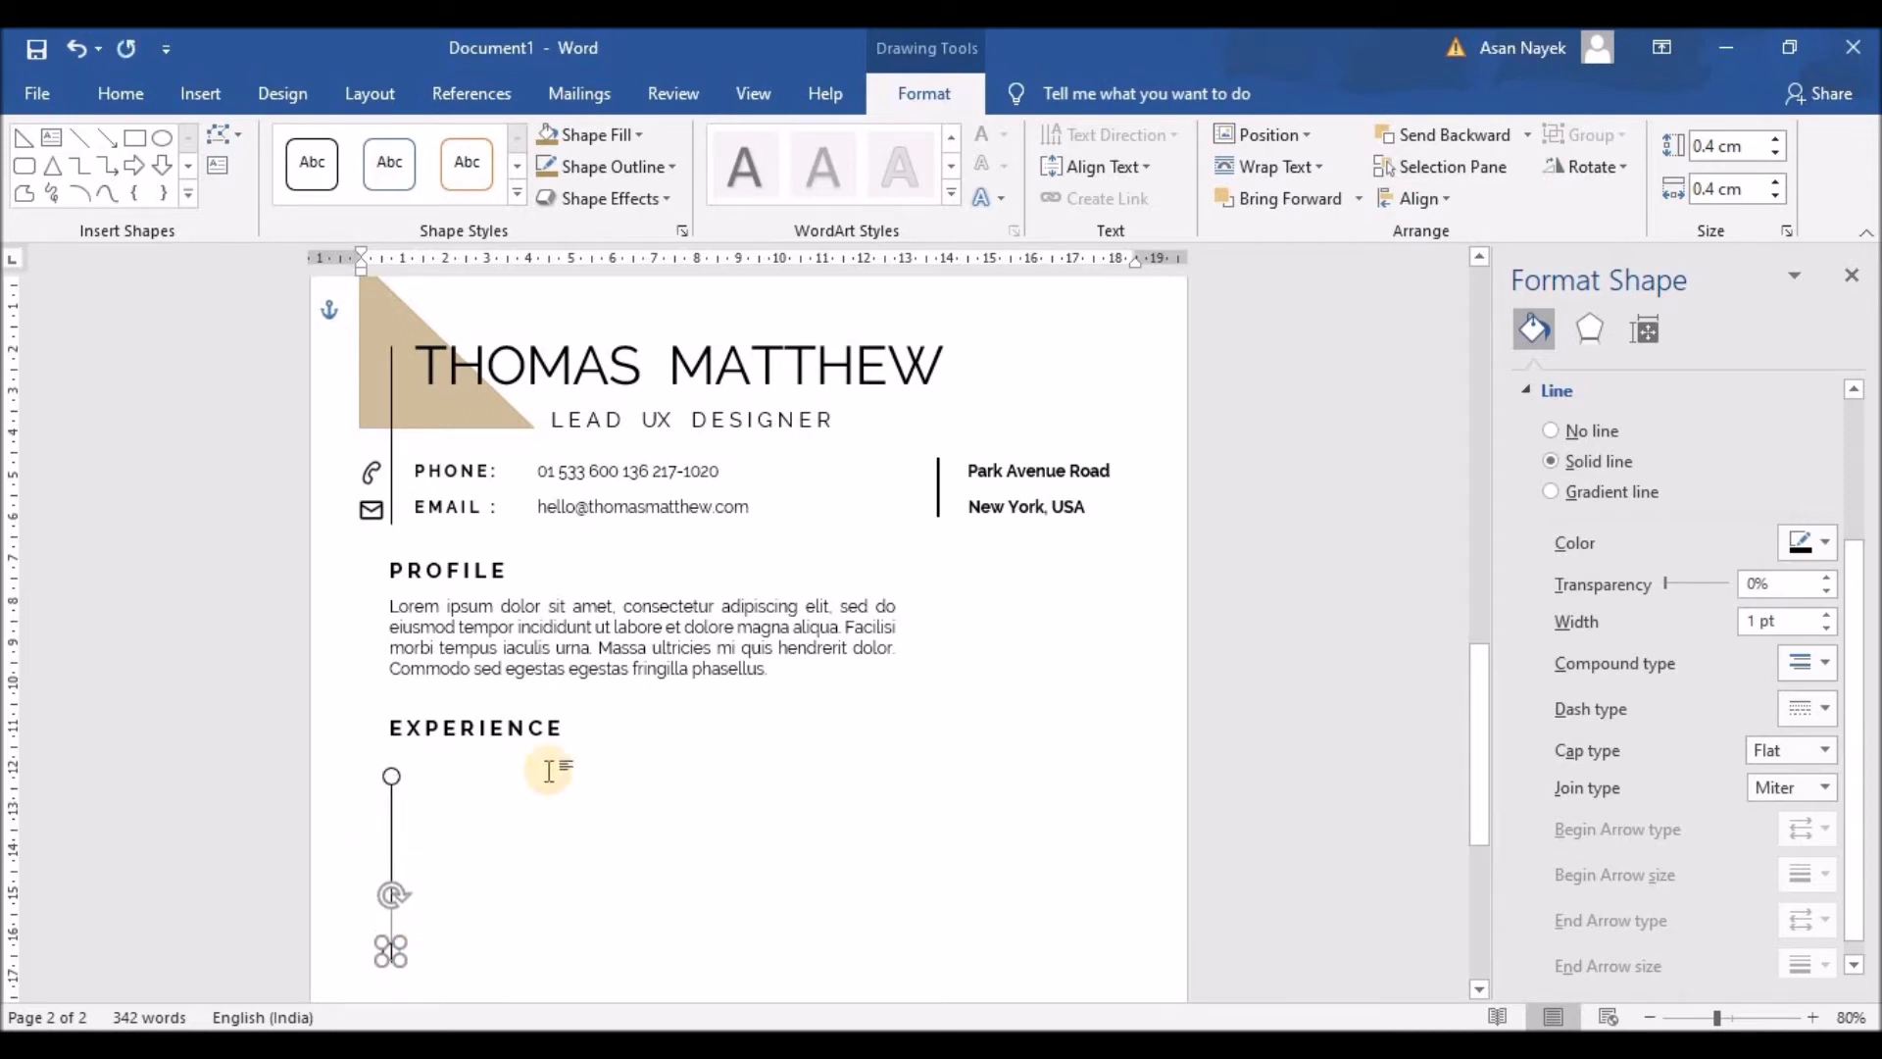
{"action": "left_click", "coordinate": [399, 903]}
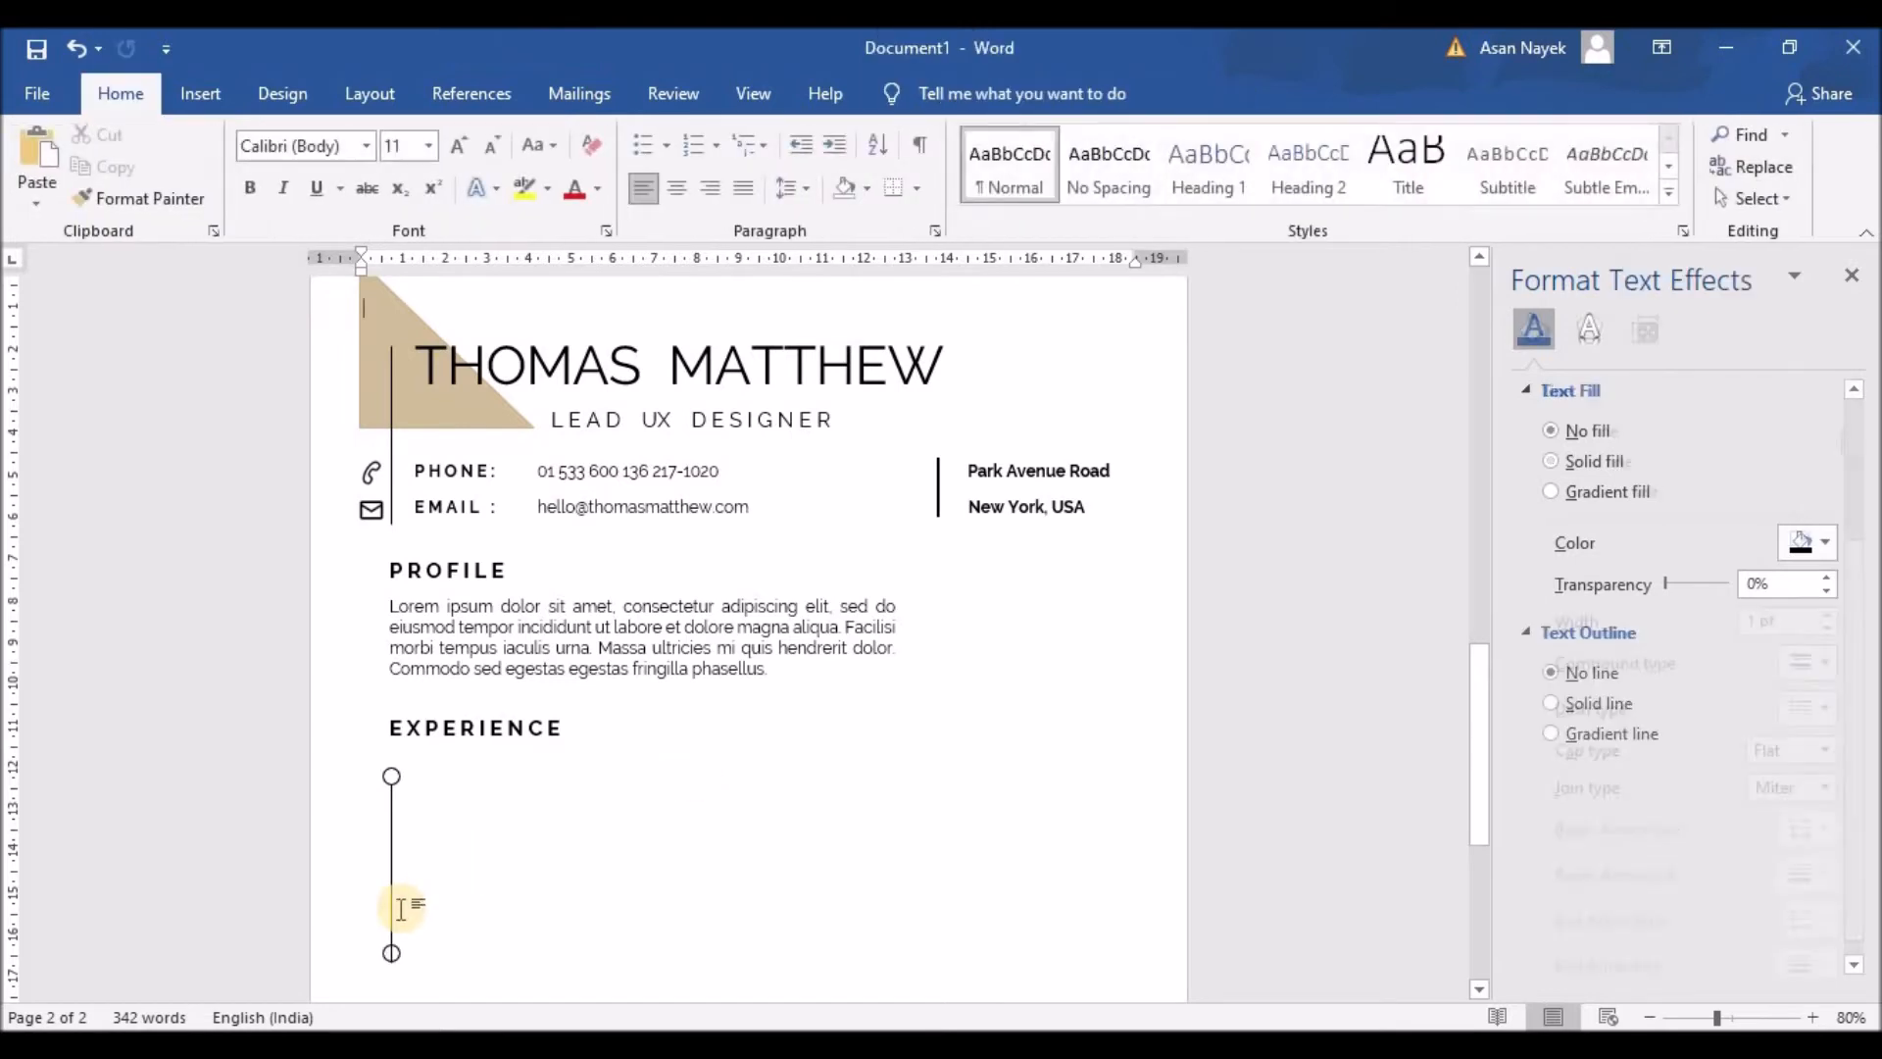
{"action": "left_click", "coordinate": [391, 908]}
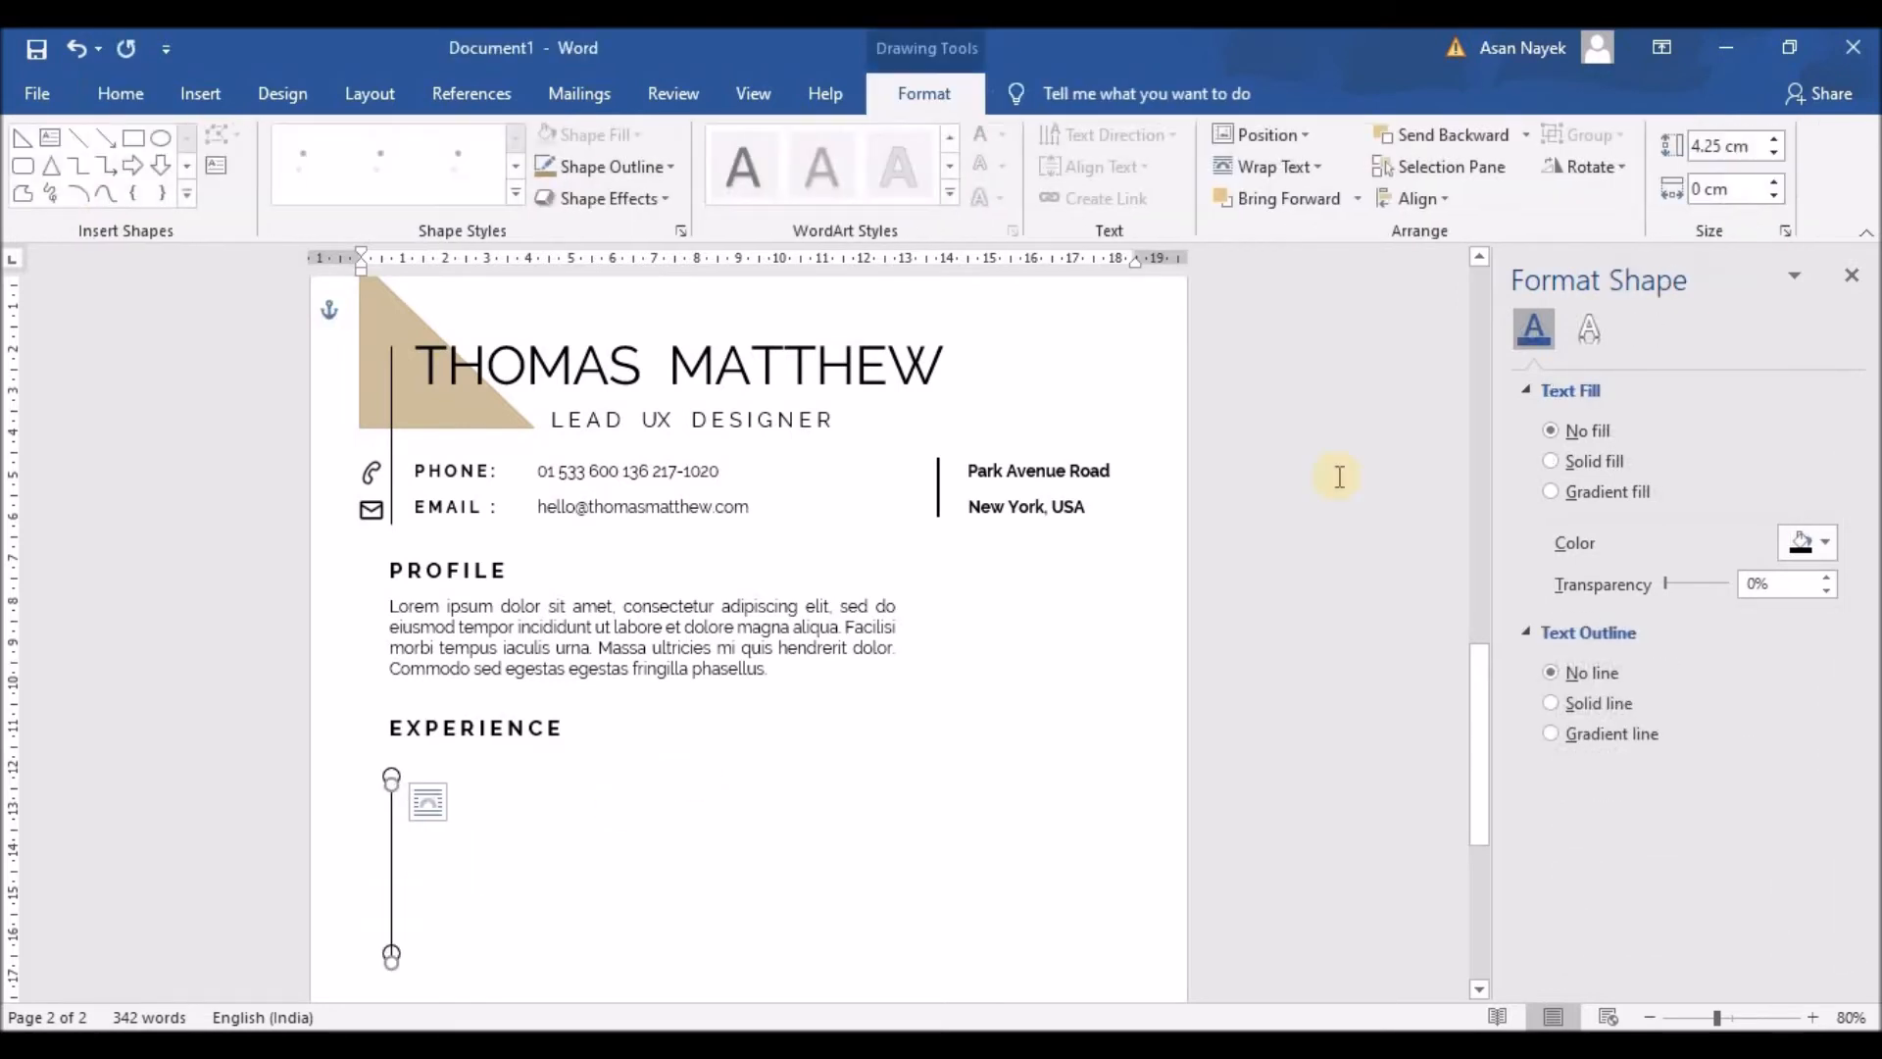
{"action": "left_click", "coordinate": [1779, 155]}
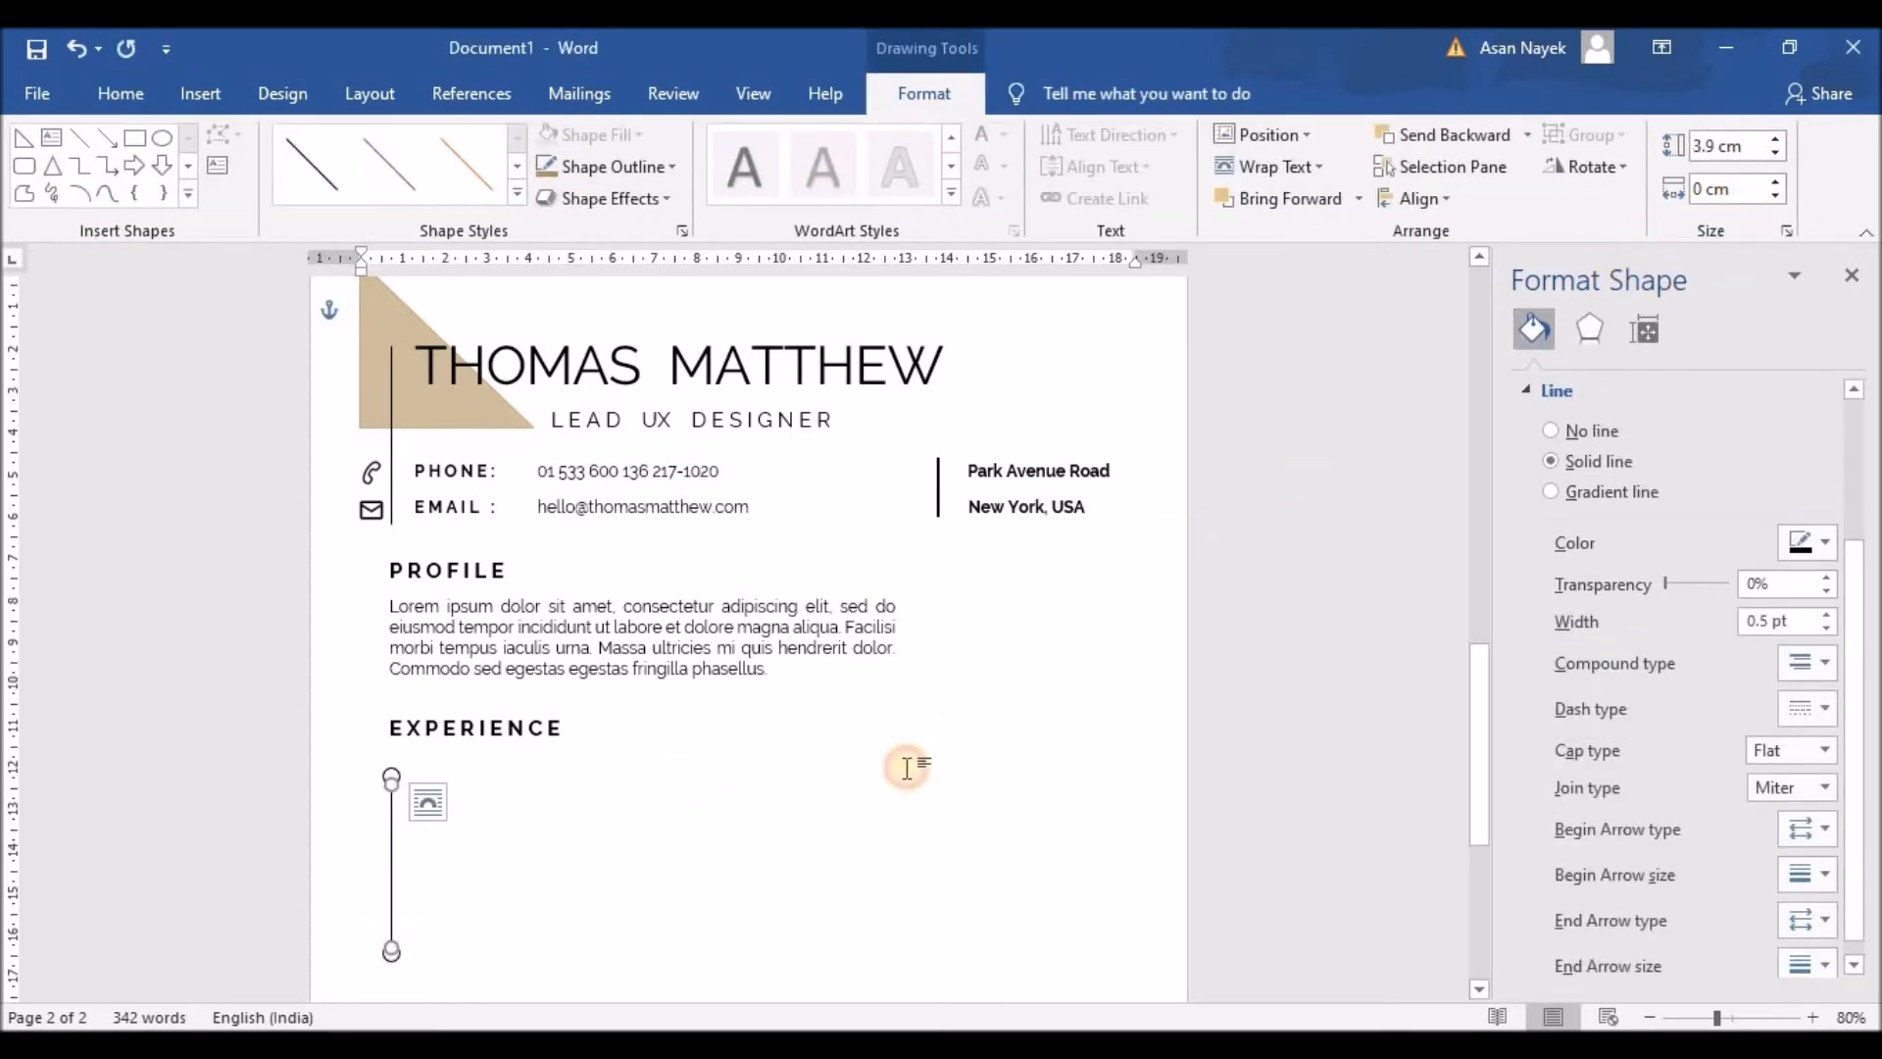
{"action": "left_click", "coordinate": [488, 902]}
Step: Check the bottom circle, then select the Profile paragraph's text box
{"action": "left_click", "coordinate": [391, 956]}
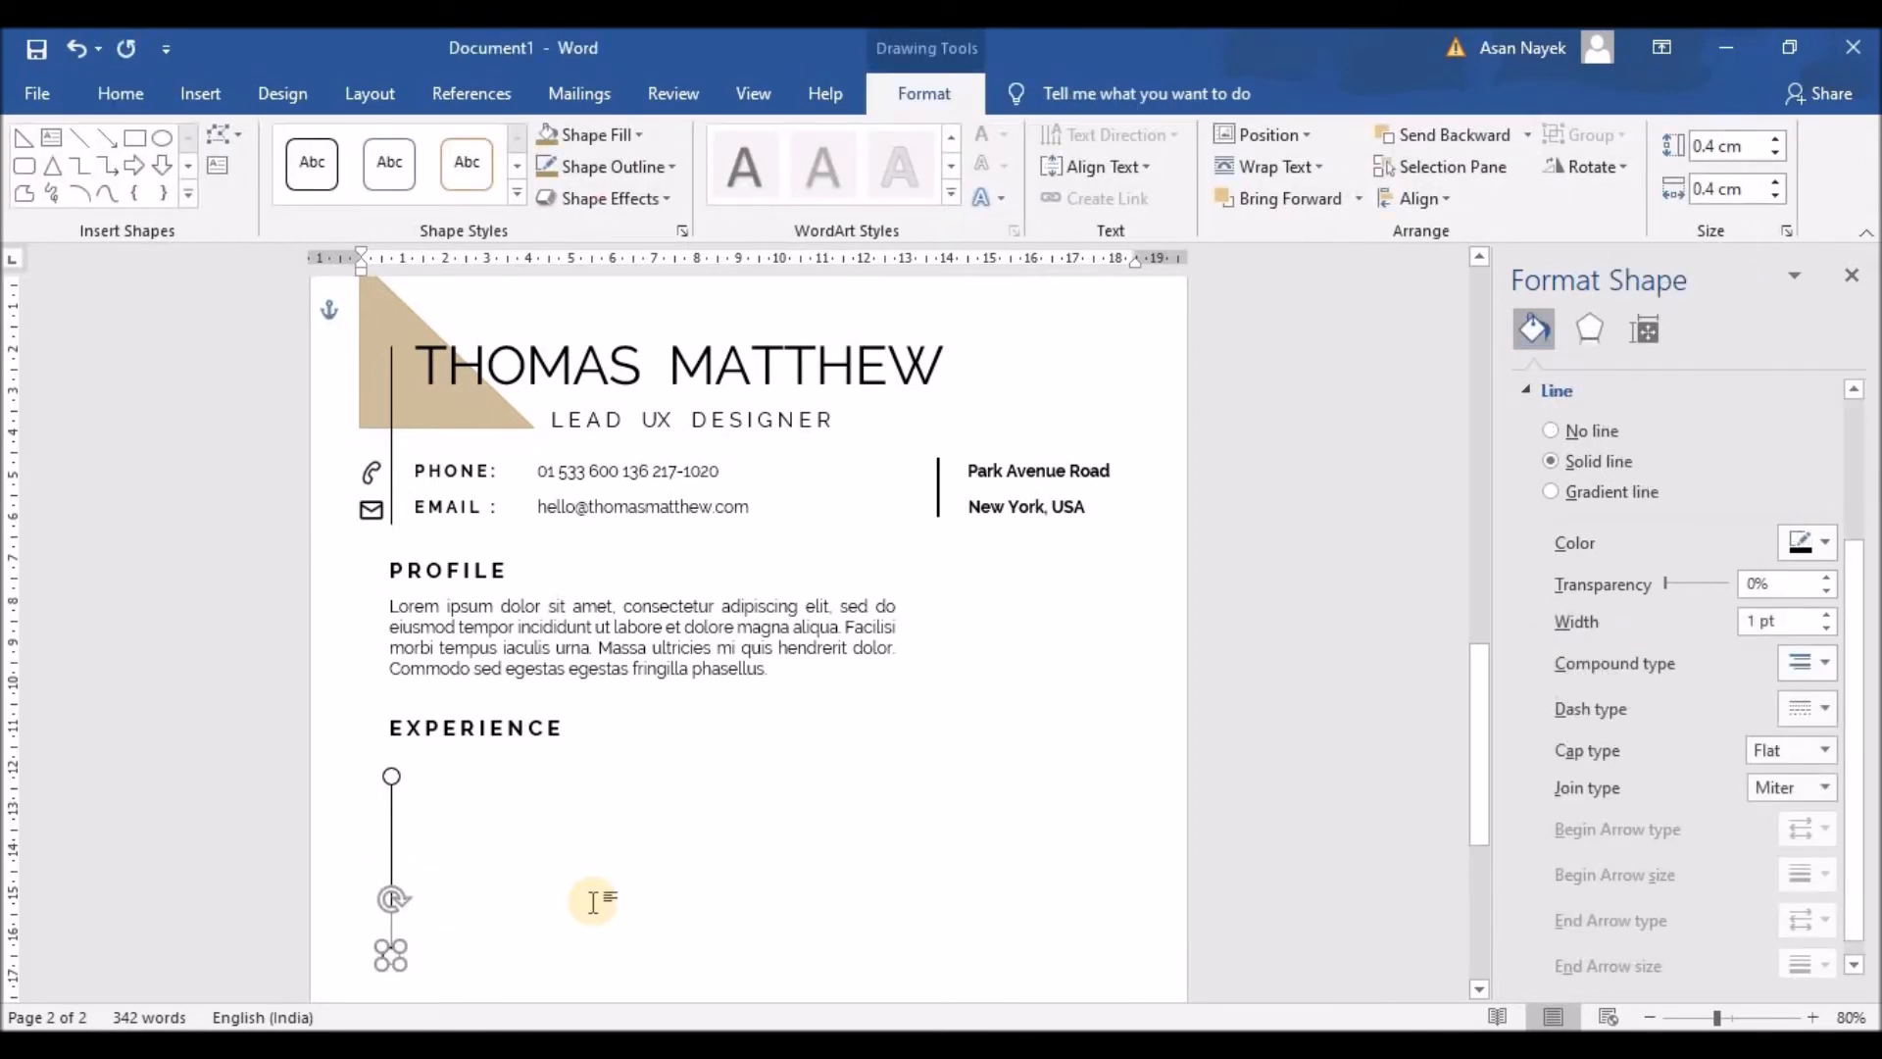
{"action": "left_click", "coordinate": [593, 902]}
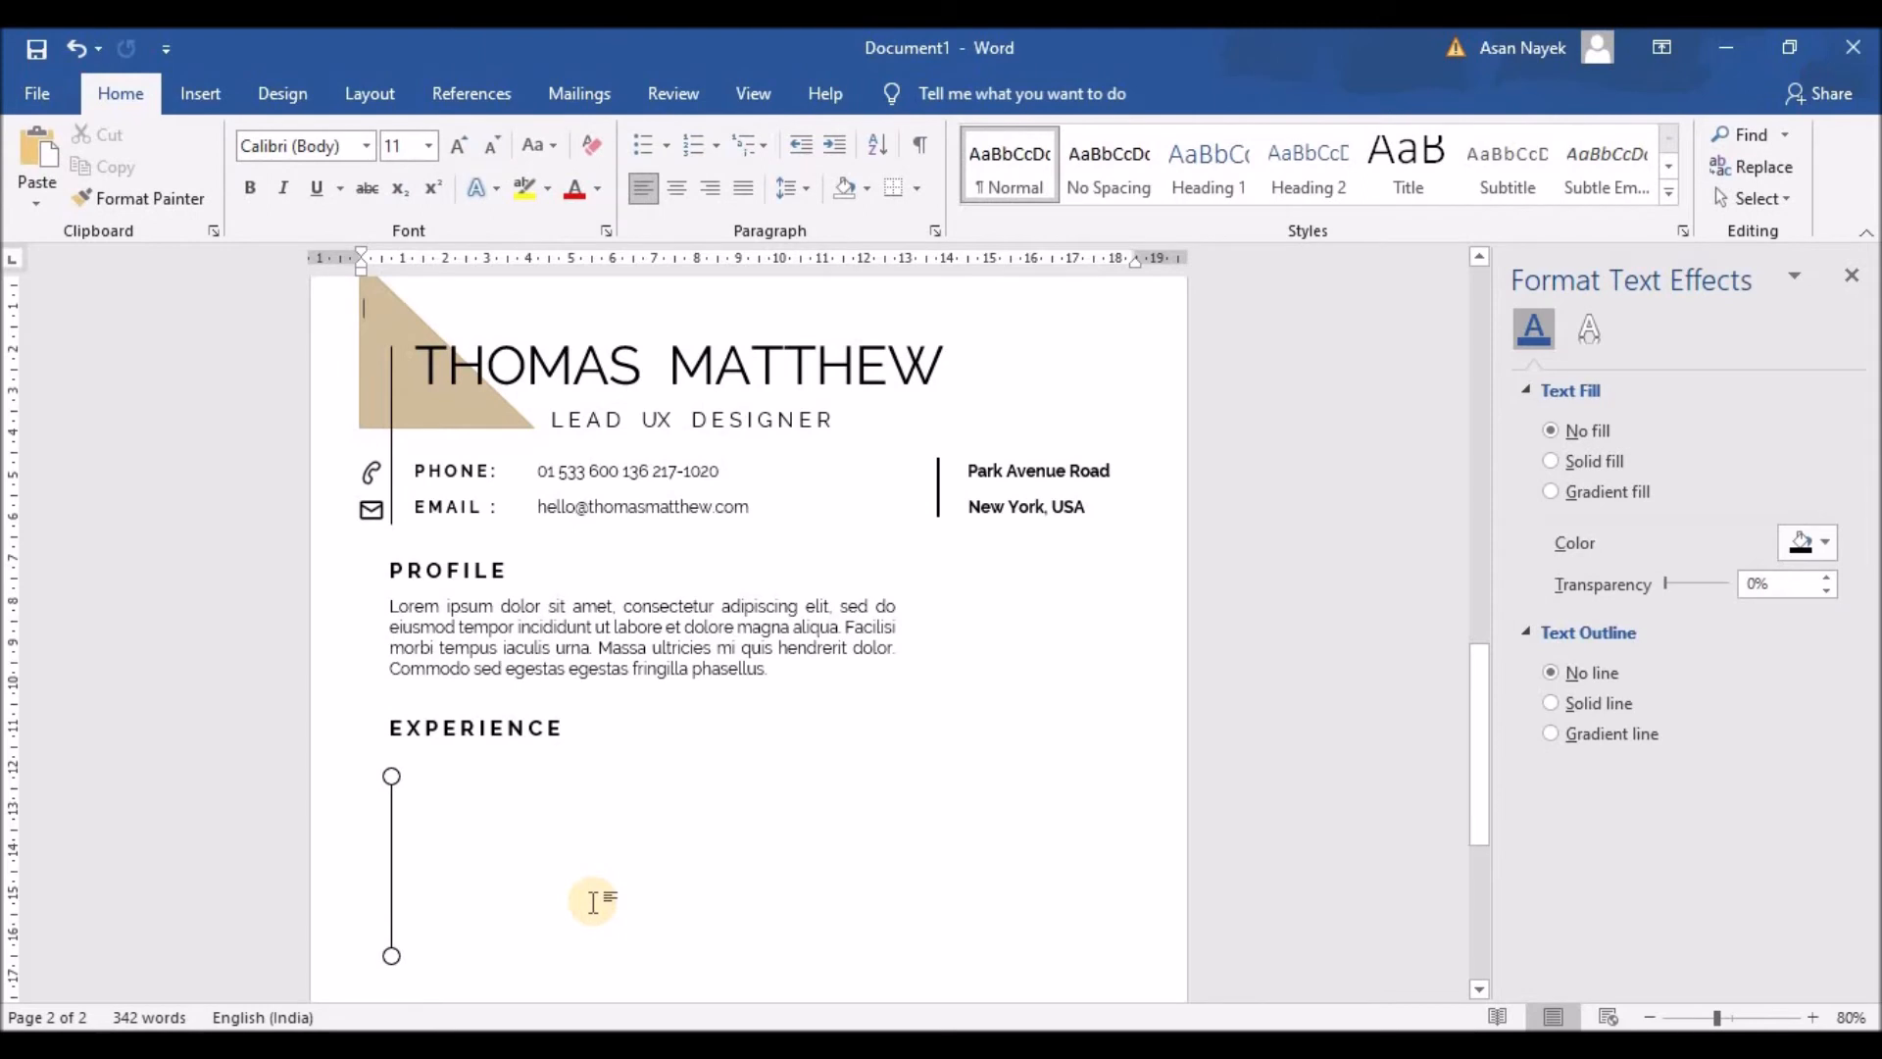
{"action": "left_click", "coordinate": [589, 638]}
{"action": "left_click", "coordinate": [578, 584]}
{"action": "left_click", "coordinate": [598, 598]}
Step: Copy the Profile paragraph under EXPERIENCE, enlarge it, and add a 'JOB TITLE | COMPANY NAME | 2034 - PRESENT' line
{"action": "left_click_drag", "start_coordinate": [601, 585], "coordinate": [588, 760]}
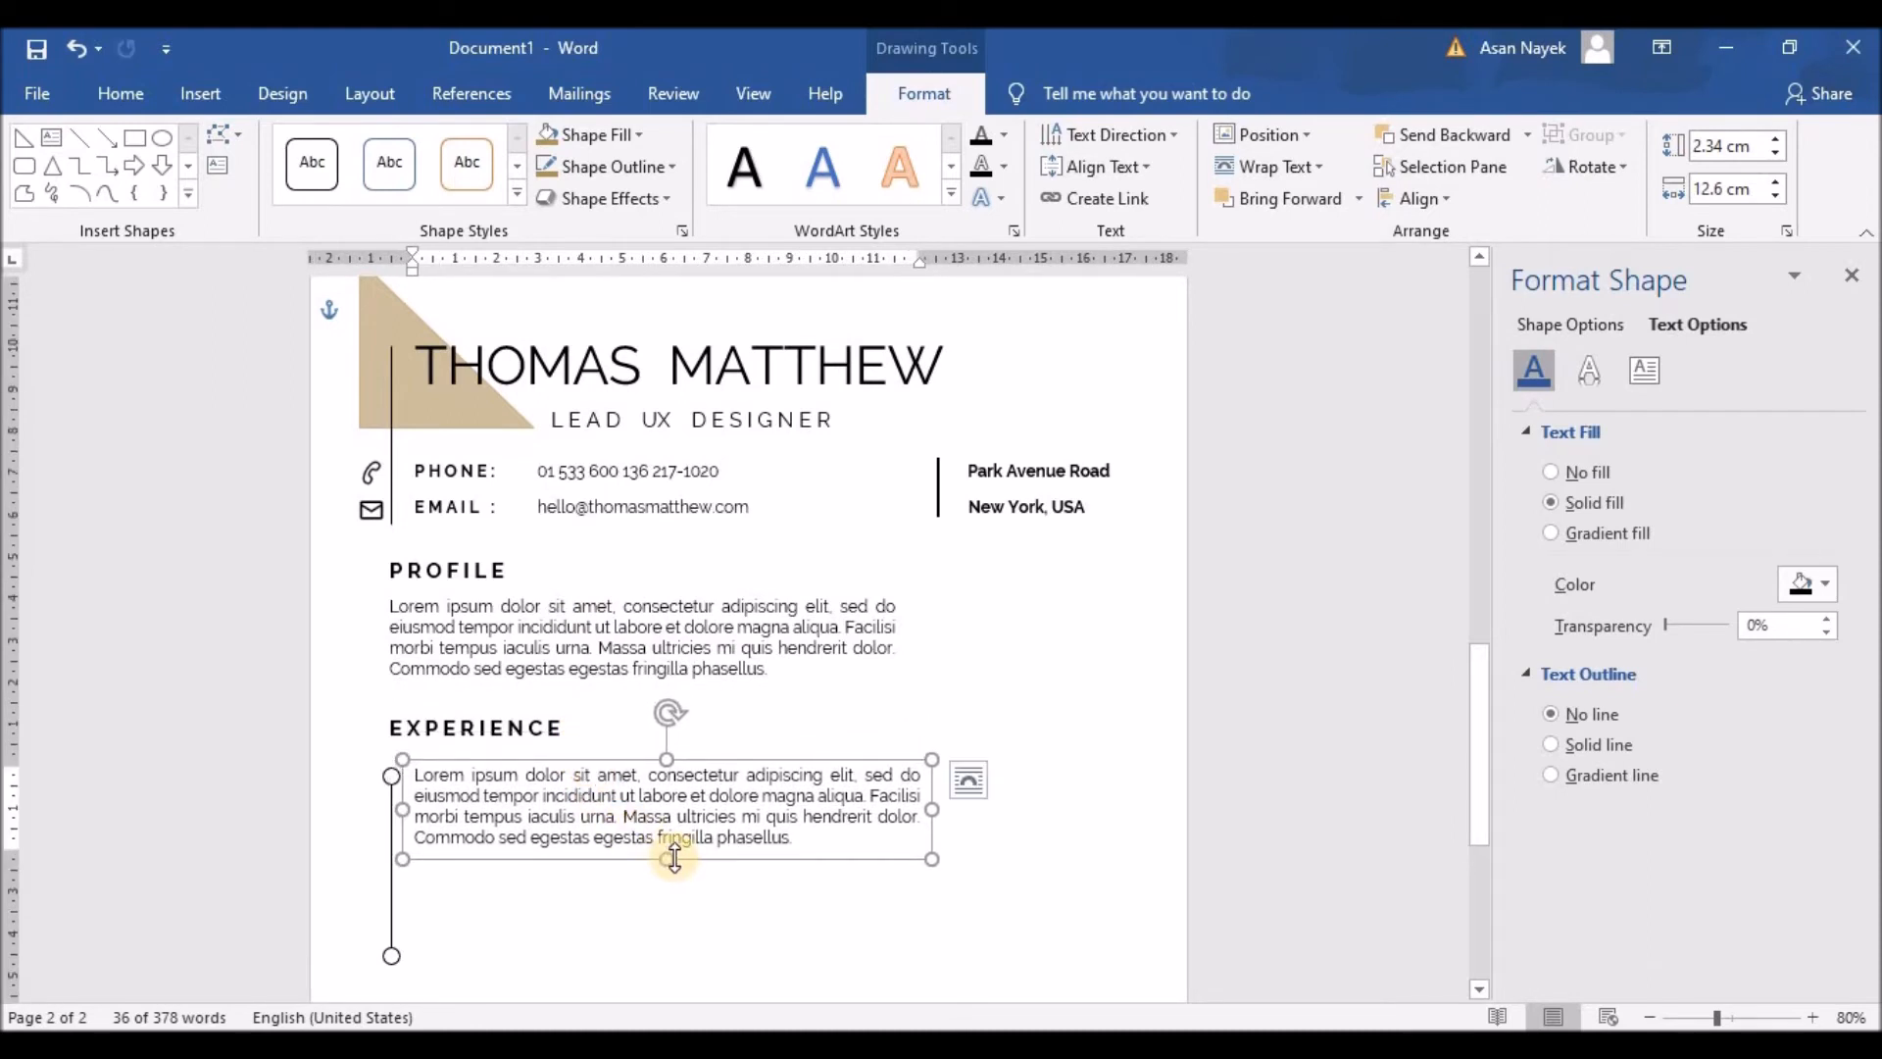
{"action": "left_click_drag", "start_coordinate": [674, 859], "coordinate": [680, 897]}
{"action": "mouse_move", "coordinate": [413, 775]}
{"action": "left_mouse_down"}
{"action": "mouse_move", "coordinate": [794, 845]}
{"action": "mouse_move", "coordinate": [414, 774]}
{"action": "left_mouse_up"}
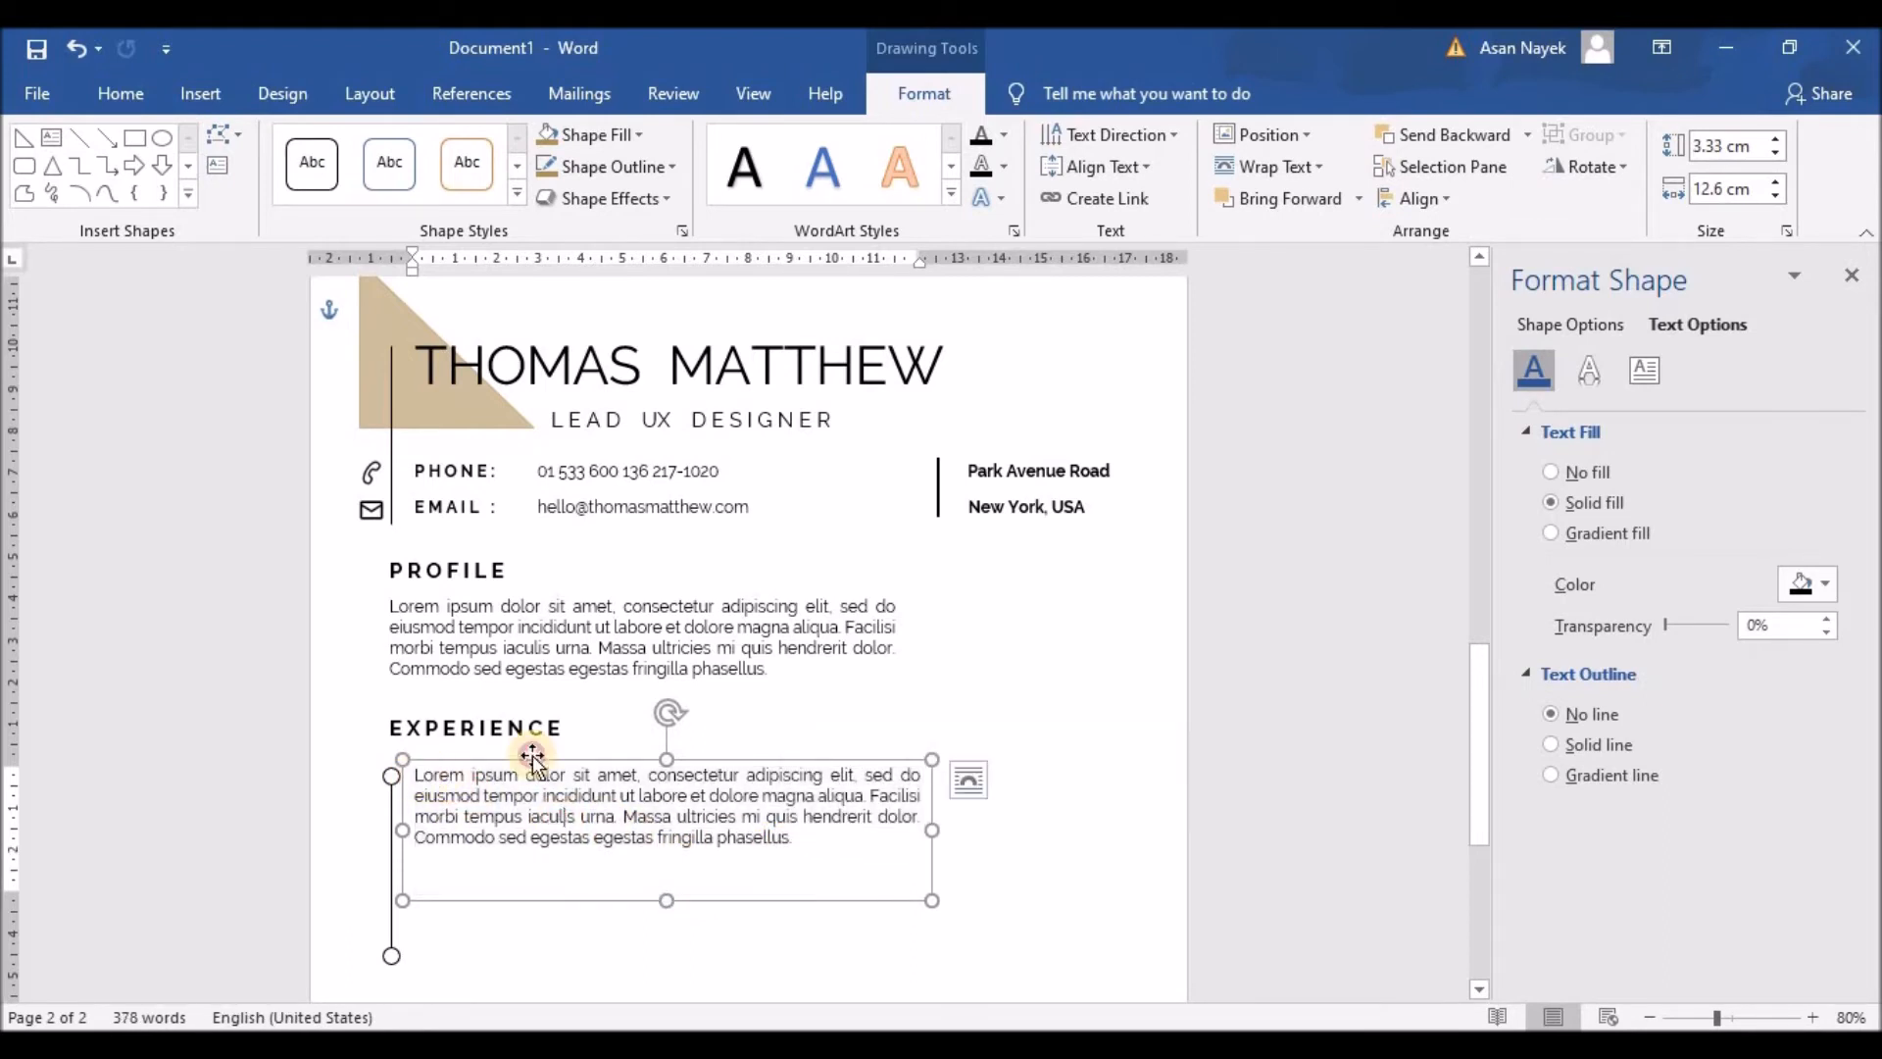
{"action": "key", "text": "Return"}
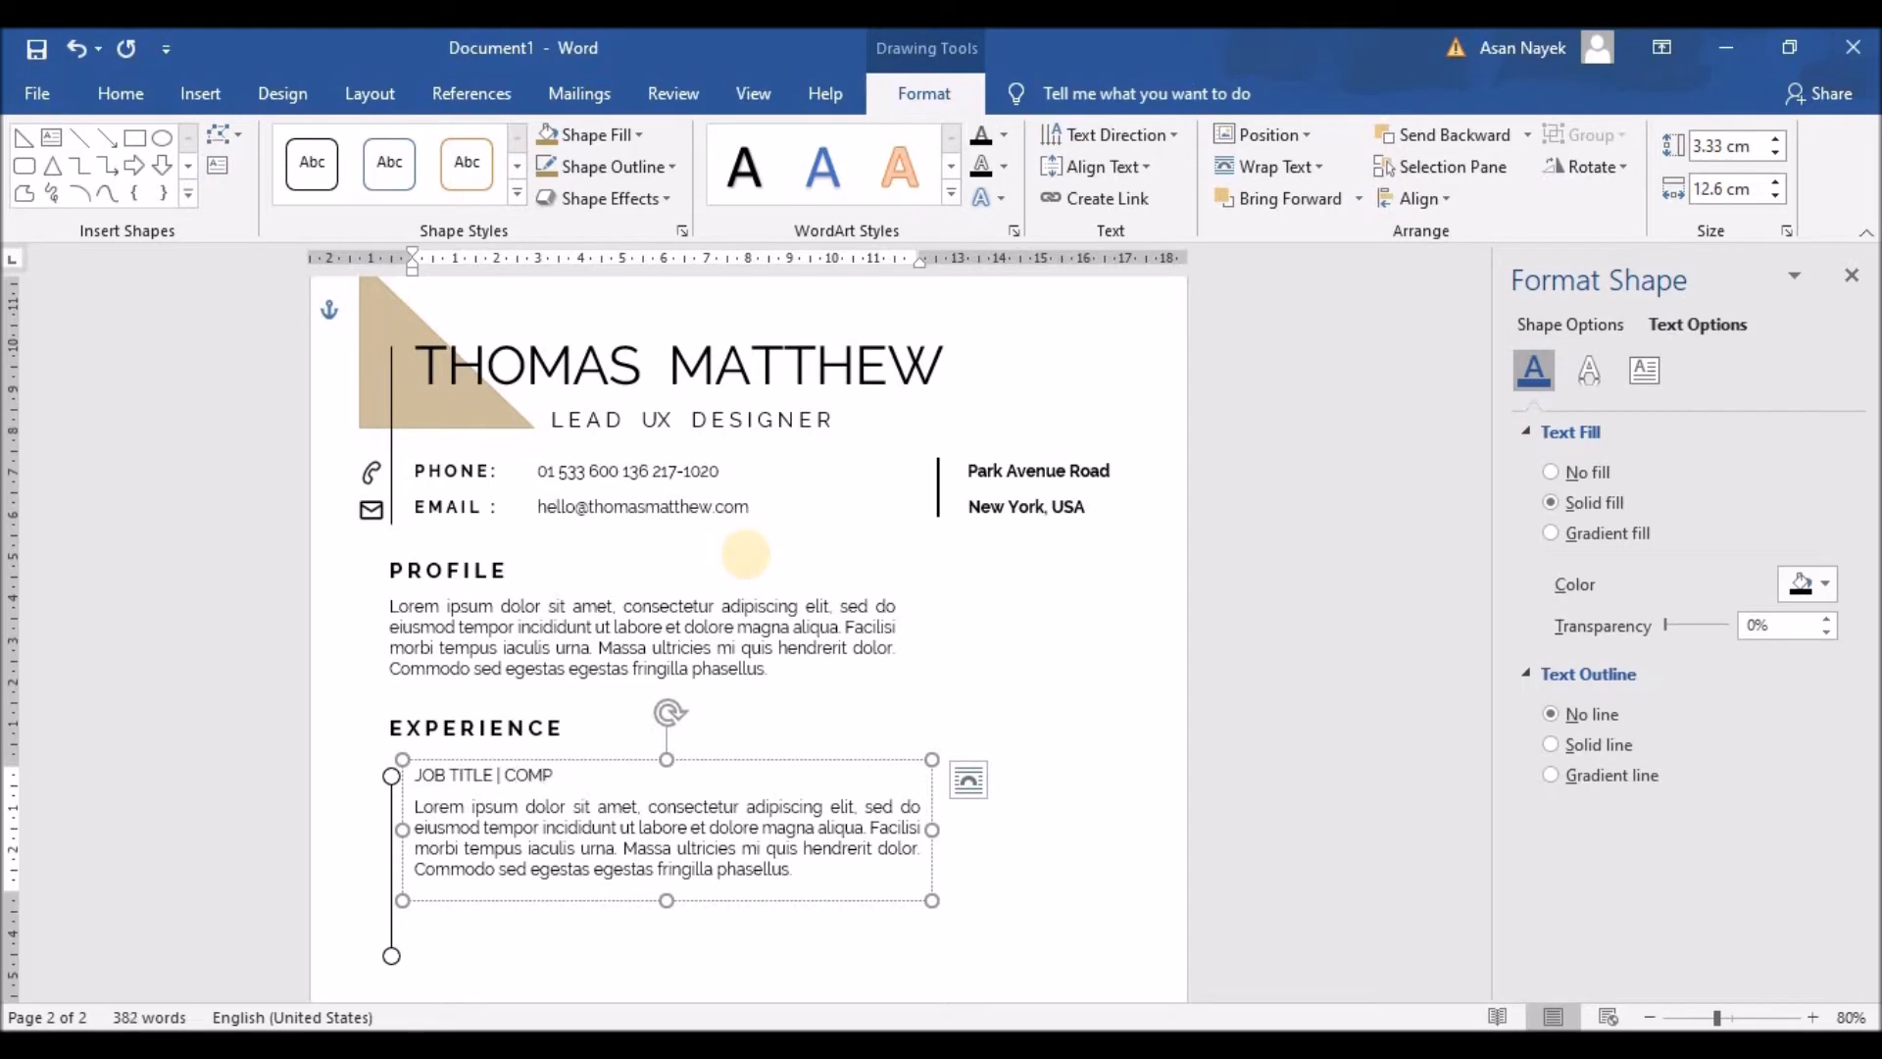
{"action": "left_click", "coordinate": [746, 556]}
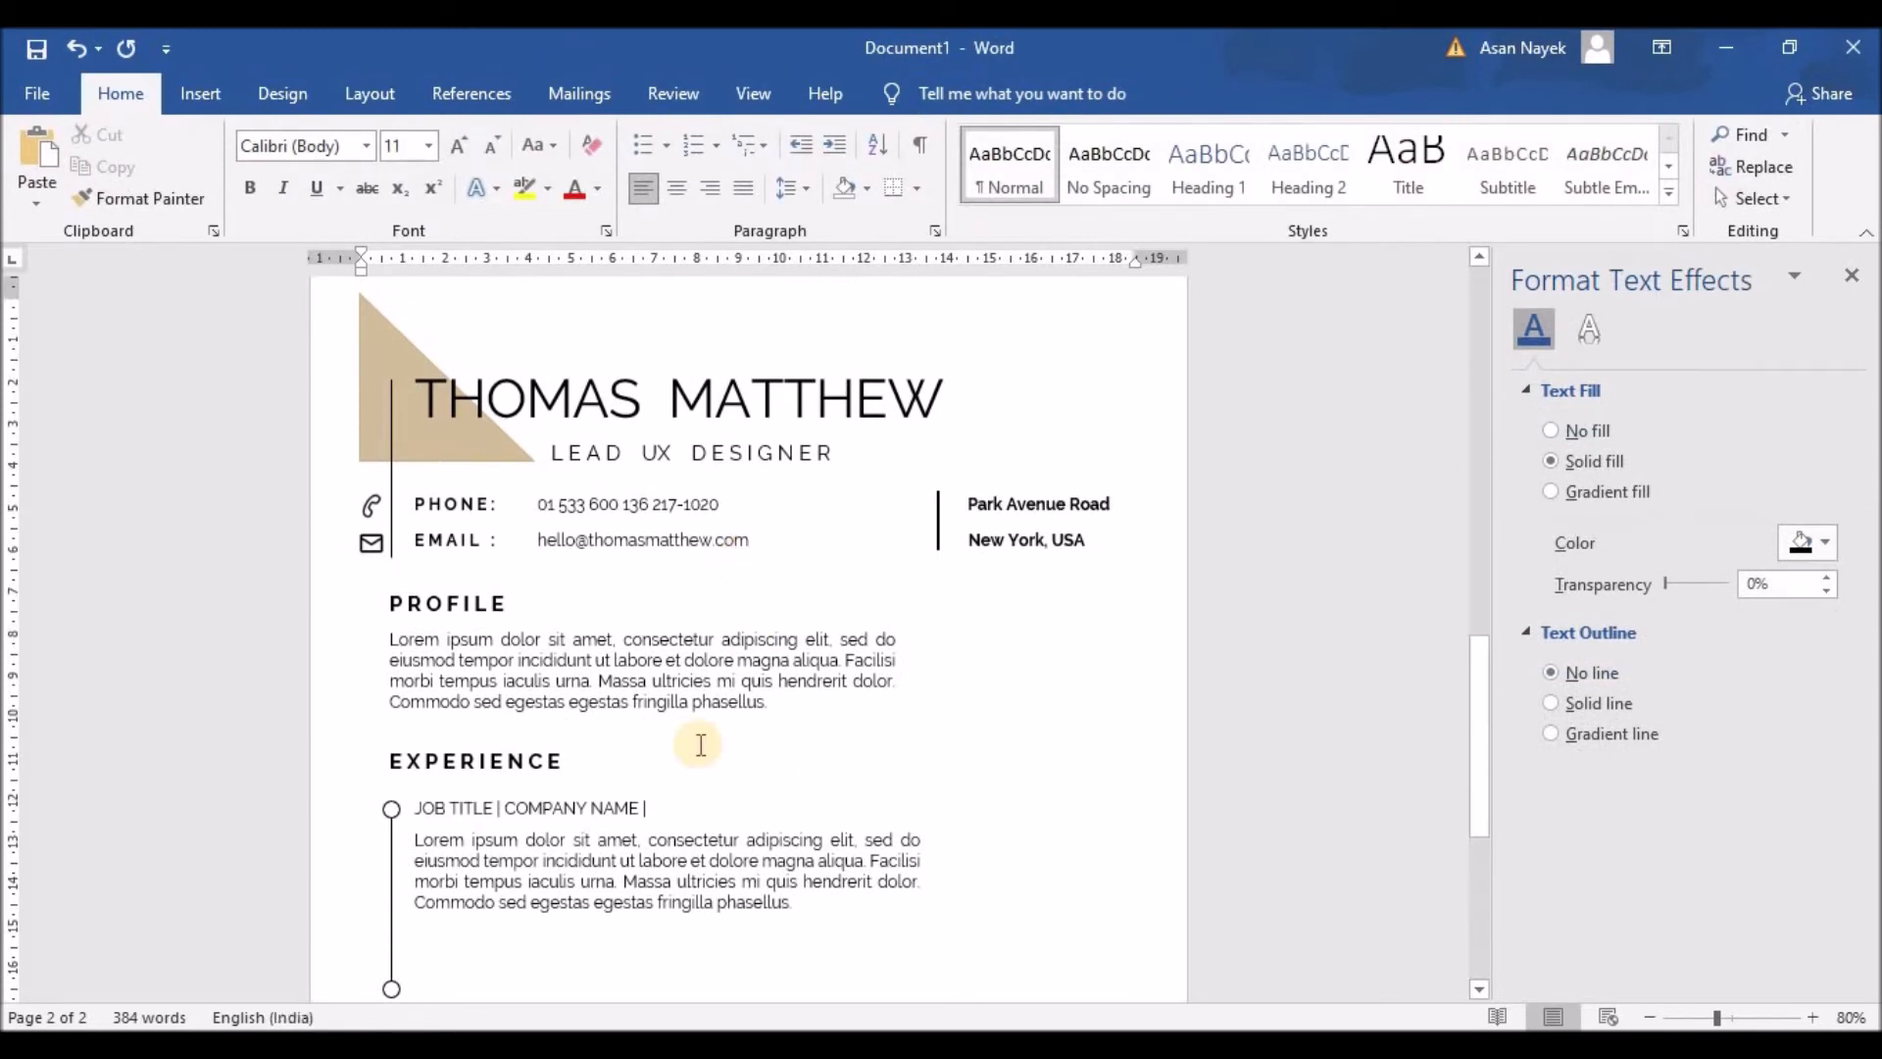
{"action": "left_click", "coordinate": [615, 810]}
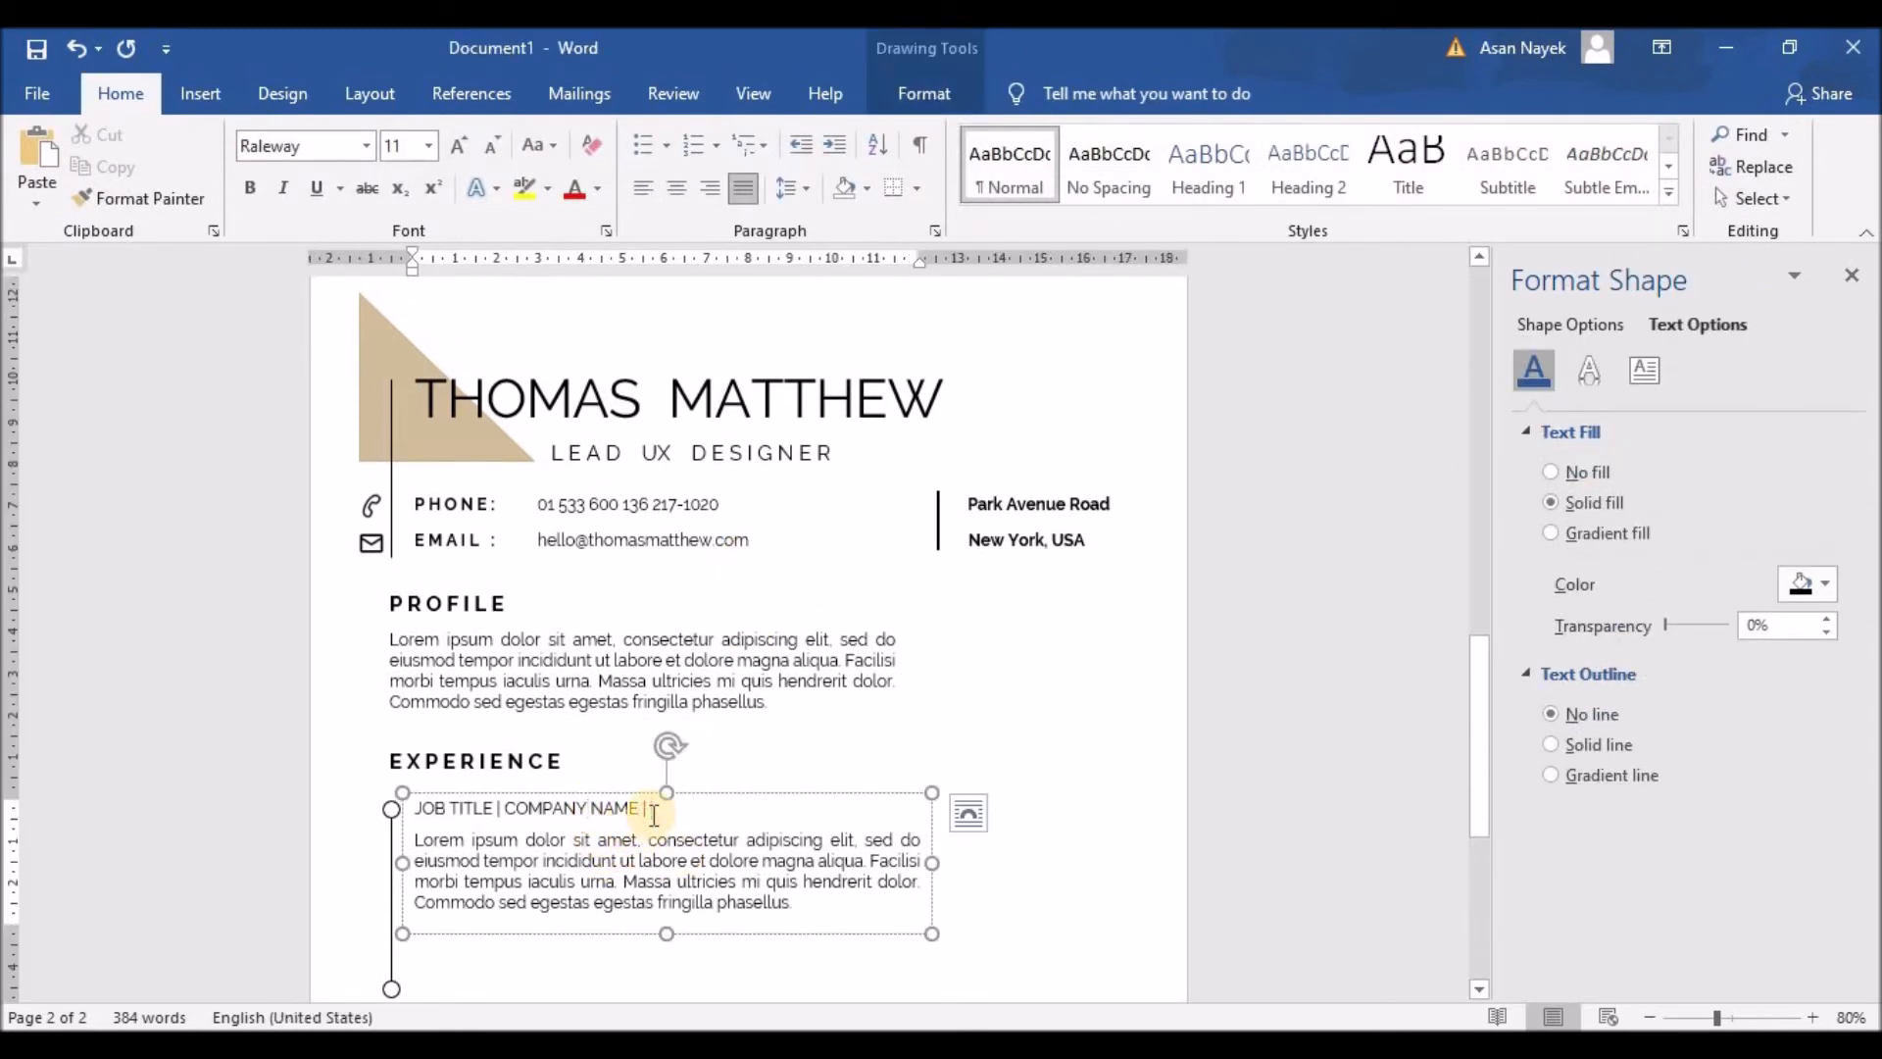
{"action": "type", "text": "2034"}
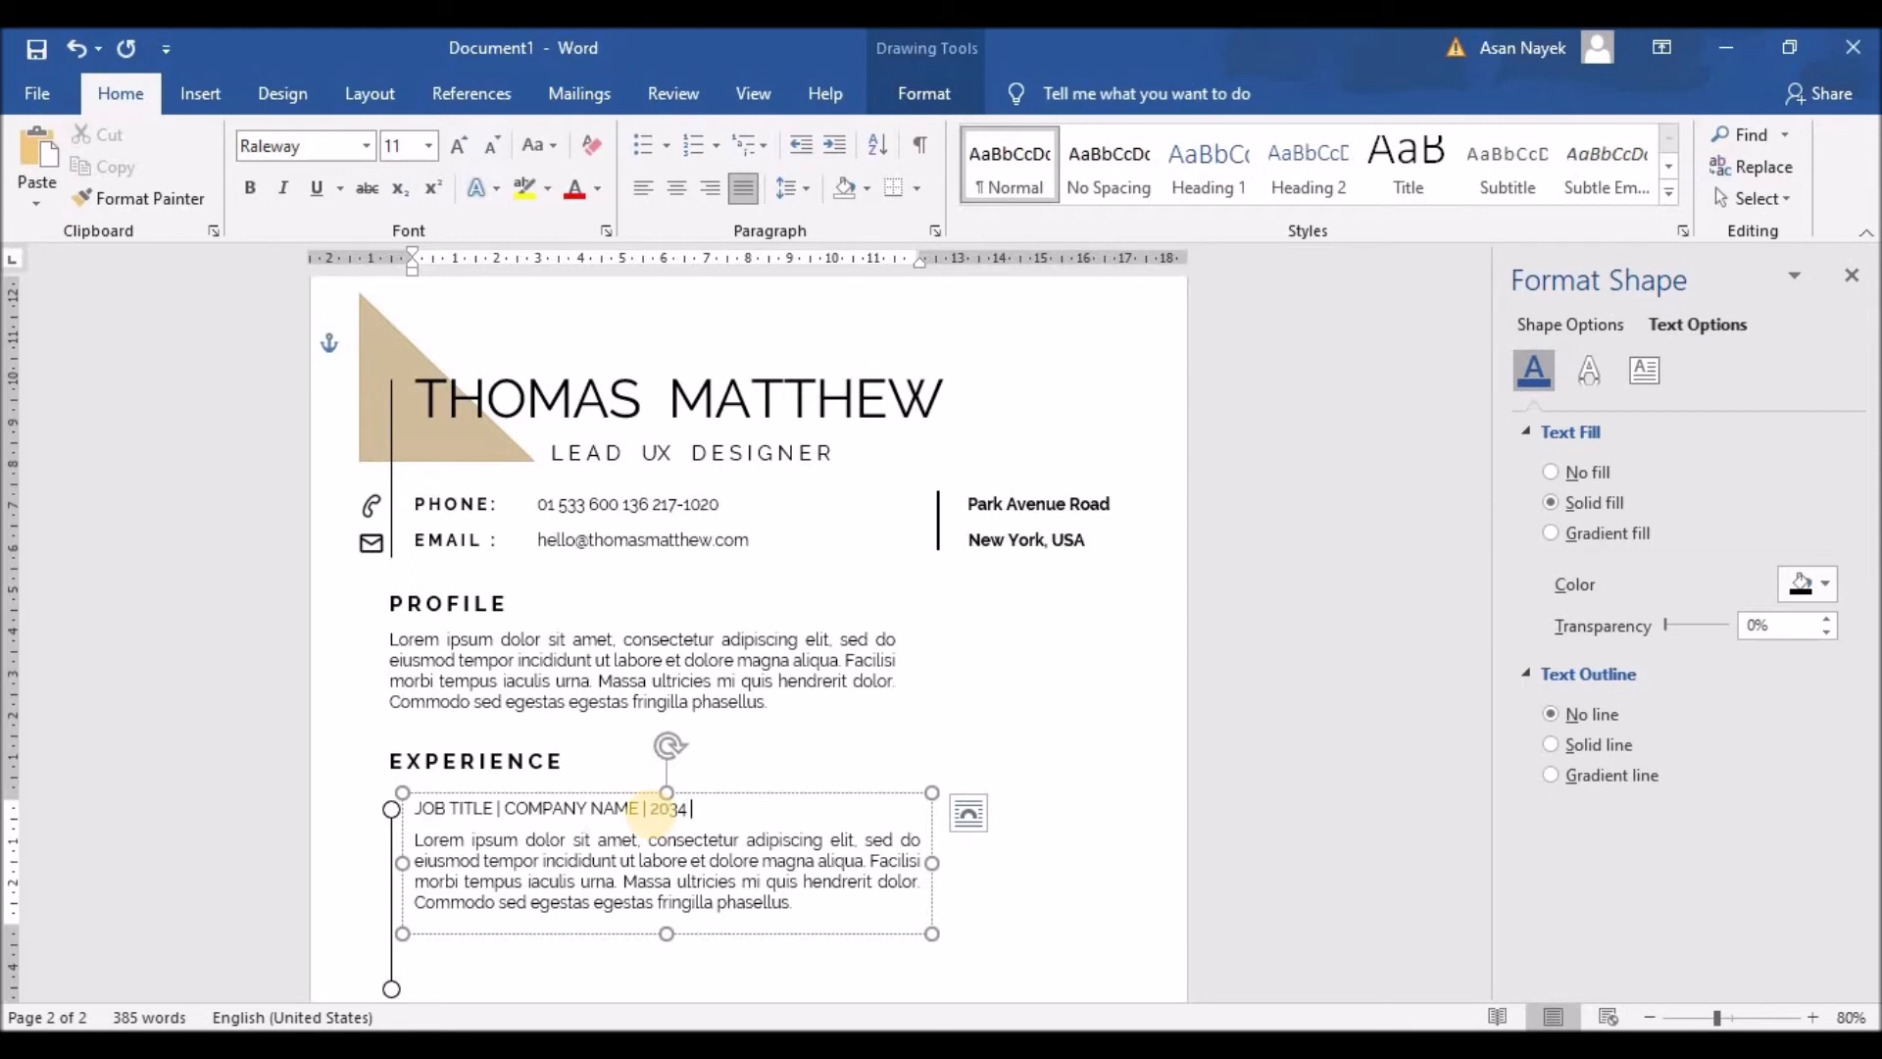
{"action": "type", "text": " - PRESENT"}
Step: Space out the divider bars, bold JOB TITLE, and set the rest to Raleway SemiBold
{"action": "left_click", "coordinate": [497, 814]}
{"action": "left_click", "coordinate": [510, 812]}
{"action": "left_click", "coordinate": [661, 812]}
{"action": "left_click", "coordinate": [676, 812]}
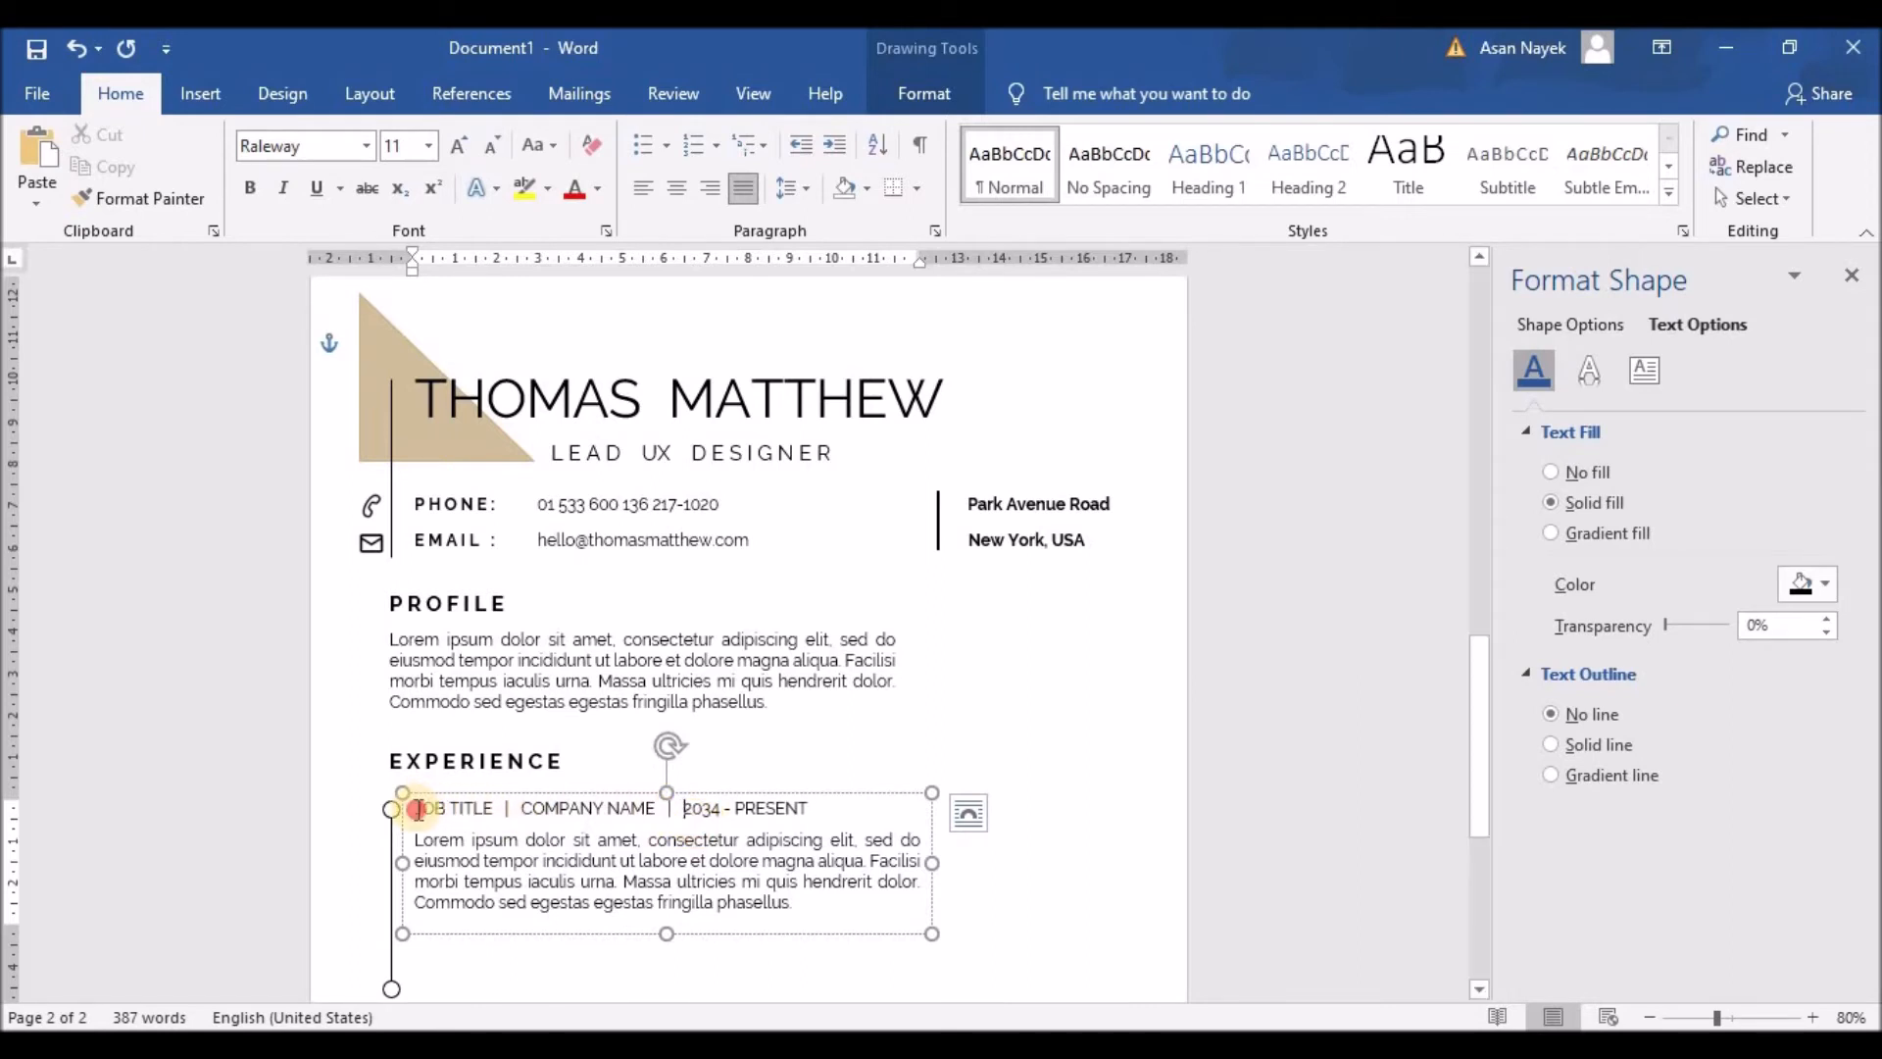
{"action": "left_click_drag", "start_coordinate": [417, 810], "coordinate": [505, 810]}
{"action": "left_click", "coordinate": [506, 762]}
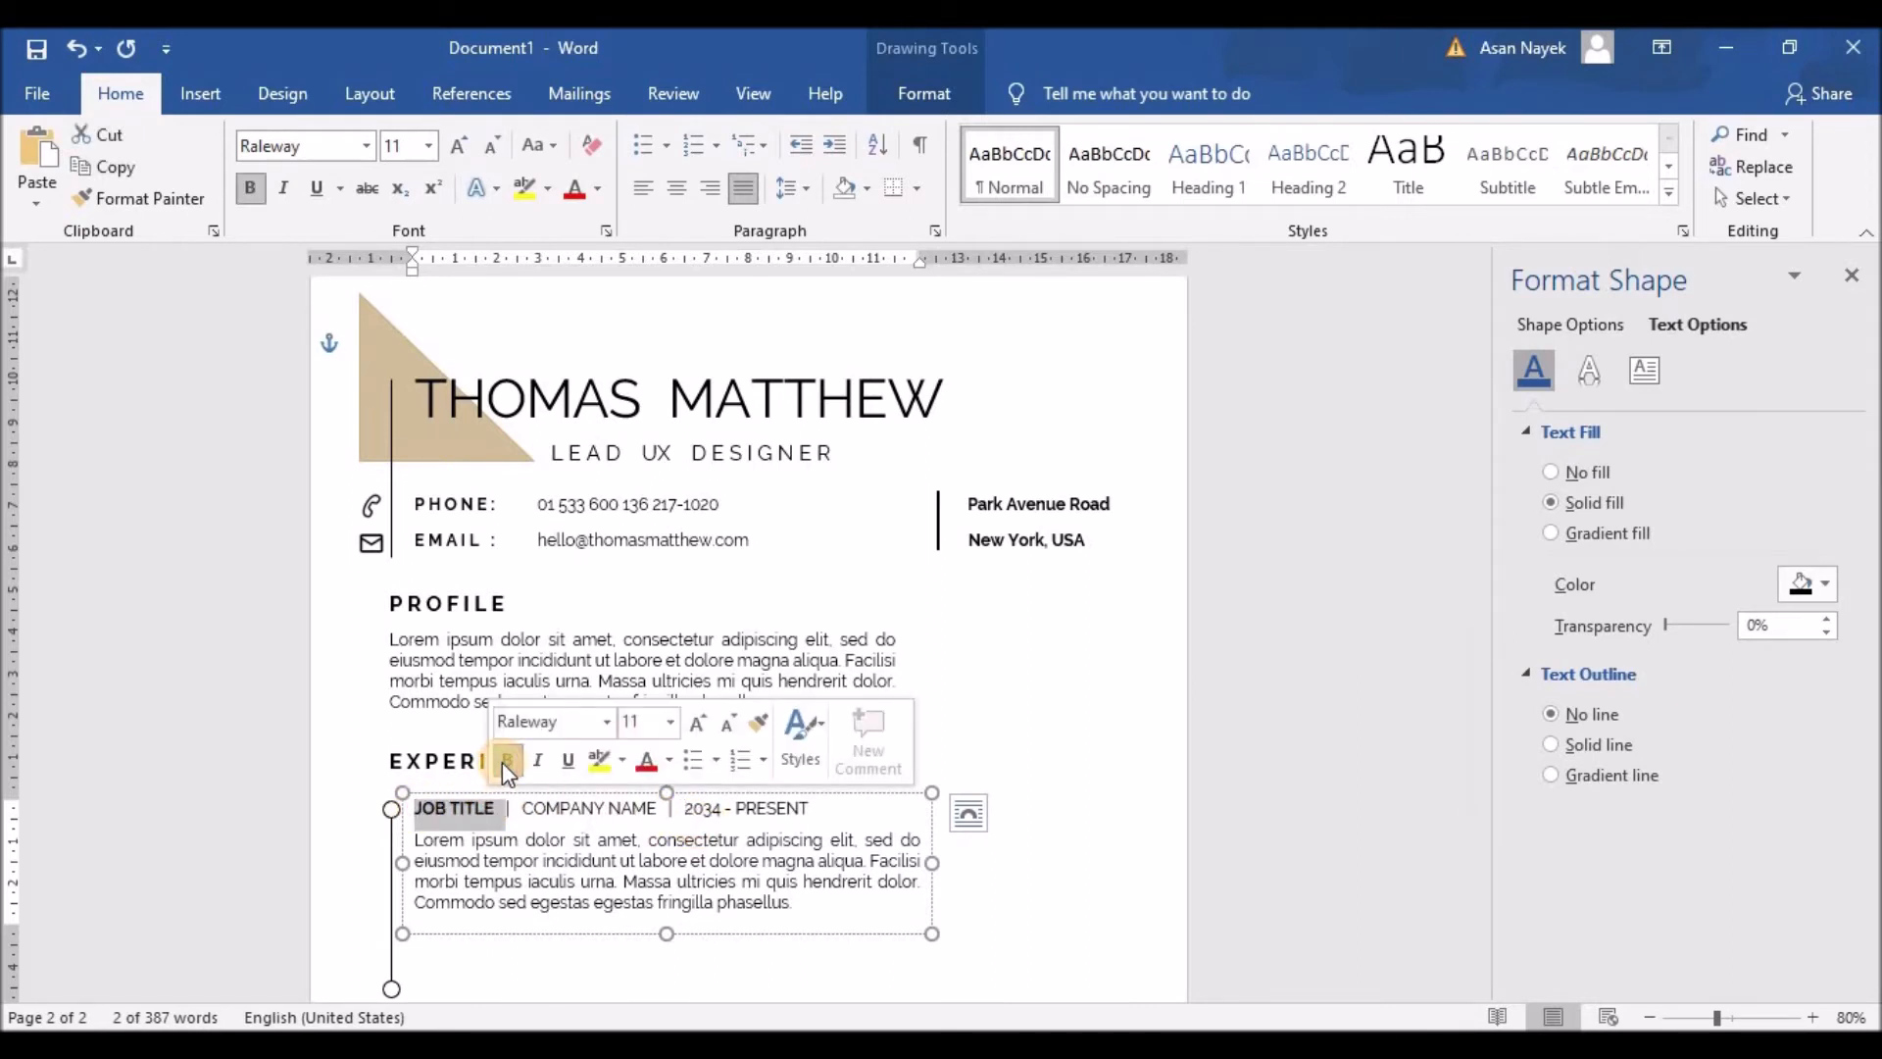
{"action": "left_click", "coordinate": [545, 841]}
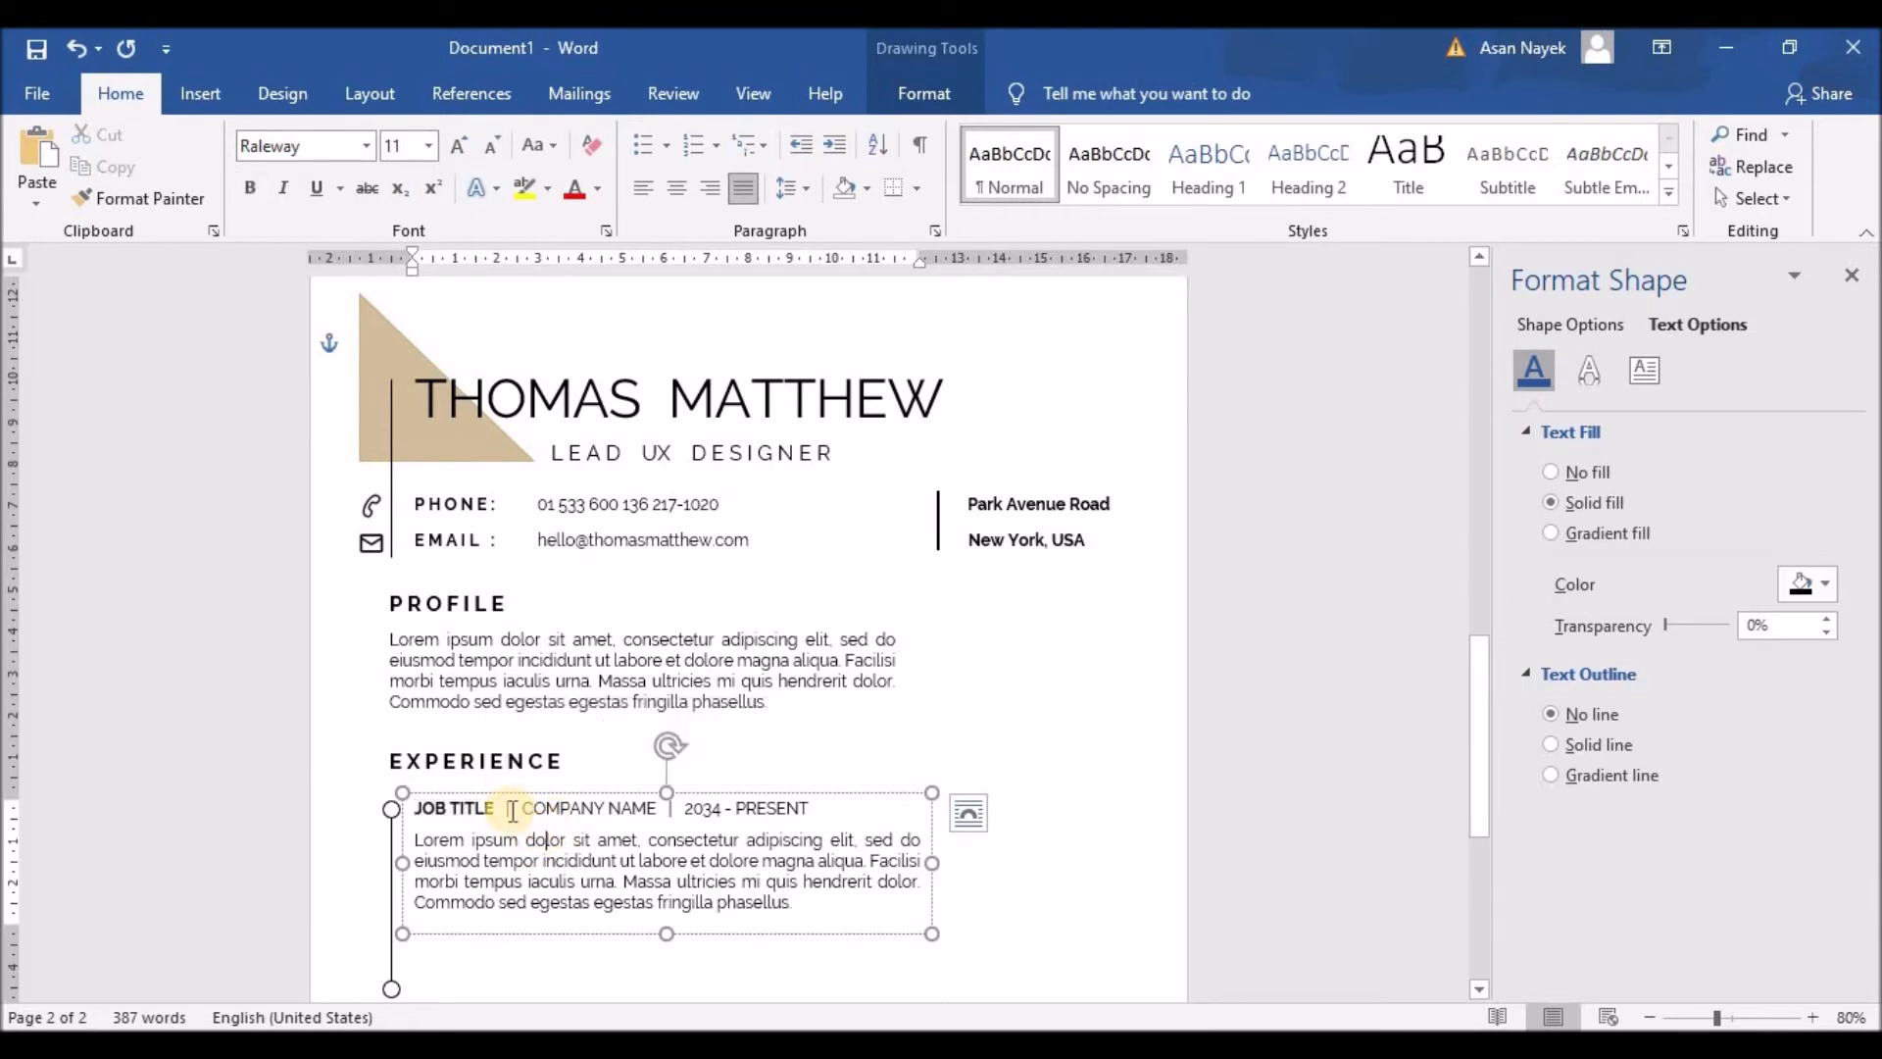
{"action": "left_click_drag", "start_coordinate": [506, 809], "coordinate": [810, 809]}
{"action": "left_click", "coordinate": [909, 716]}
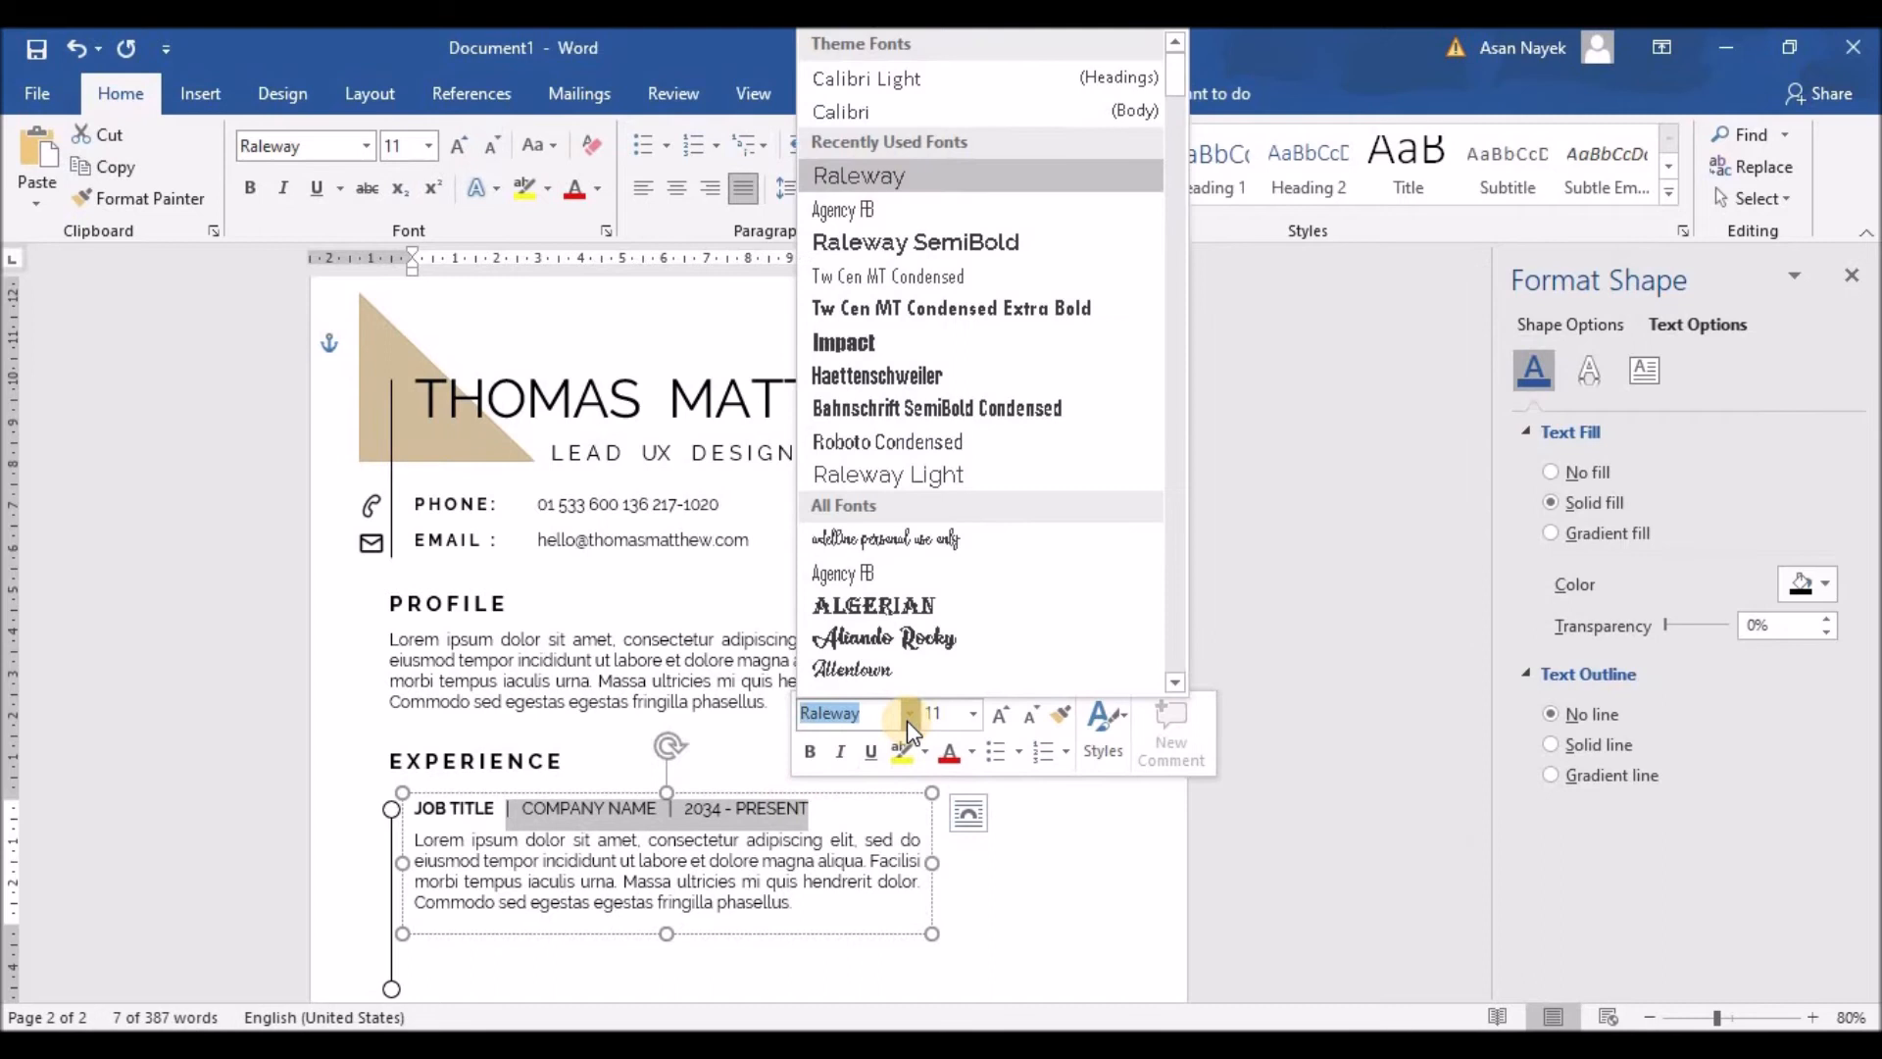
{"action": "left_click", "coordinate": [898, 242]}
{"action": "left_click", "coordinate": [1024, 888]}
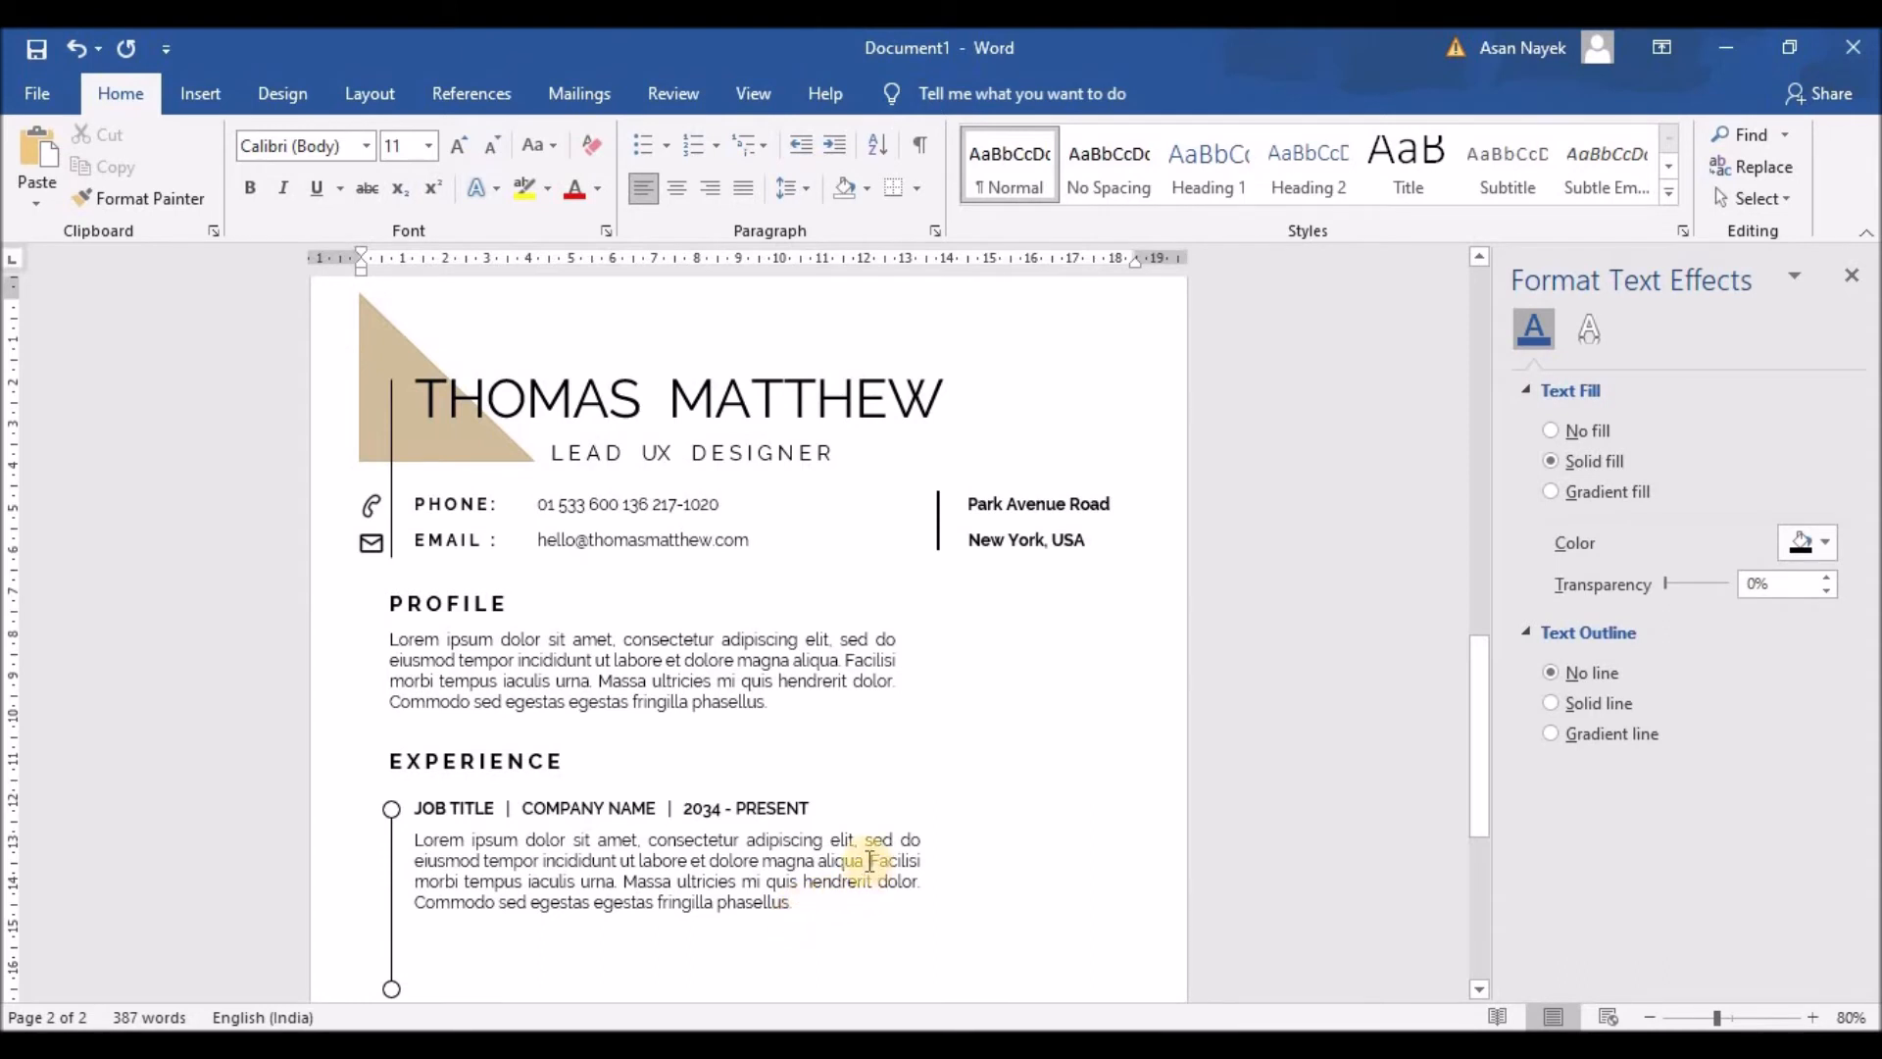
Step: Cut the job description to two lines and paste the Profile's 'Massa…' sentence on a new line
{"action": "left_click_drag", "start_coordinate": [869, 861], "coordinate": [873, 912]}
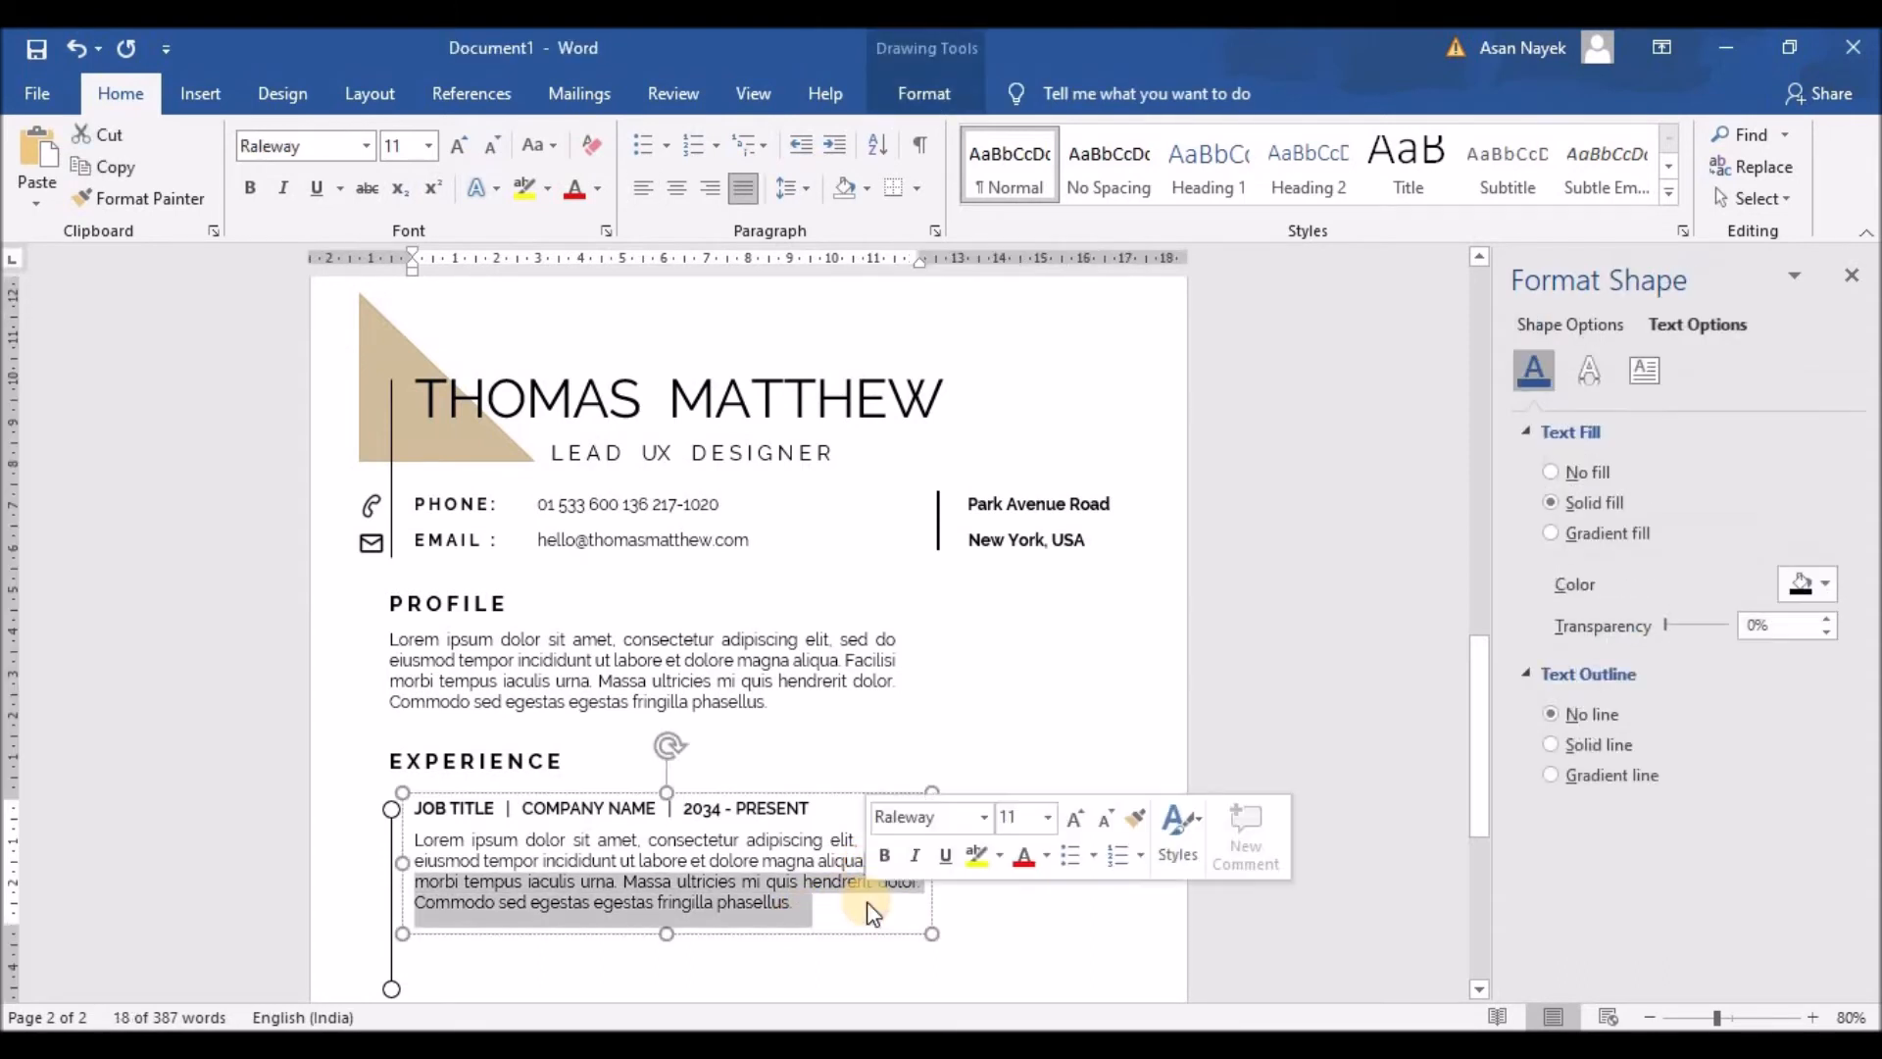
{"action": "key", "text": "Delete"}
{"action": "left_click", "coordinate": [410, 838]}
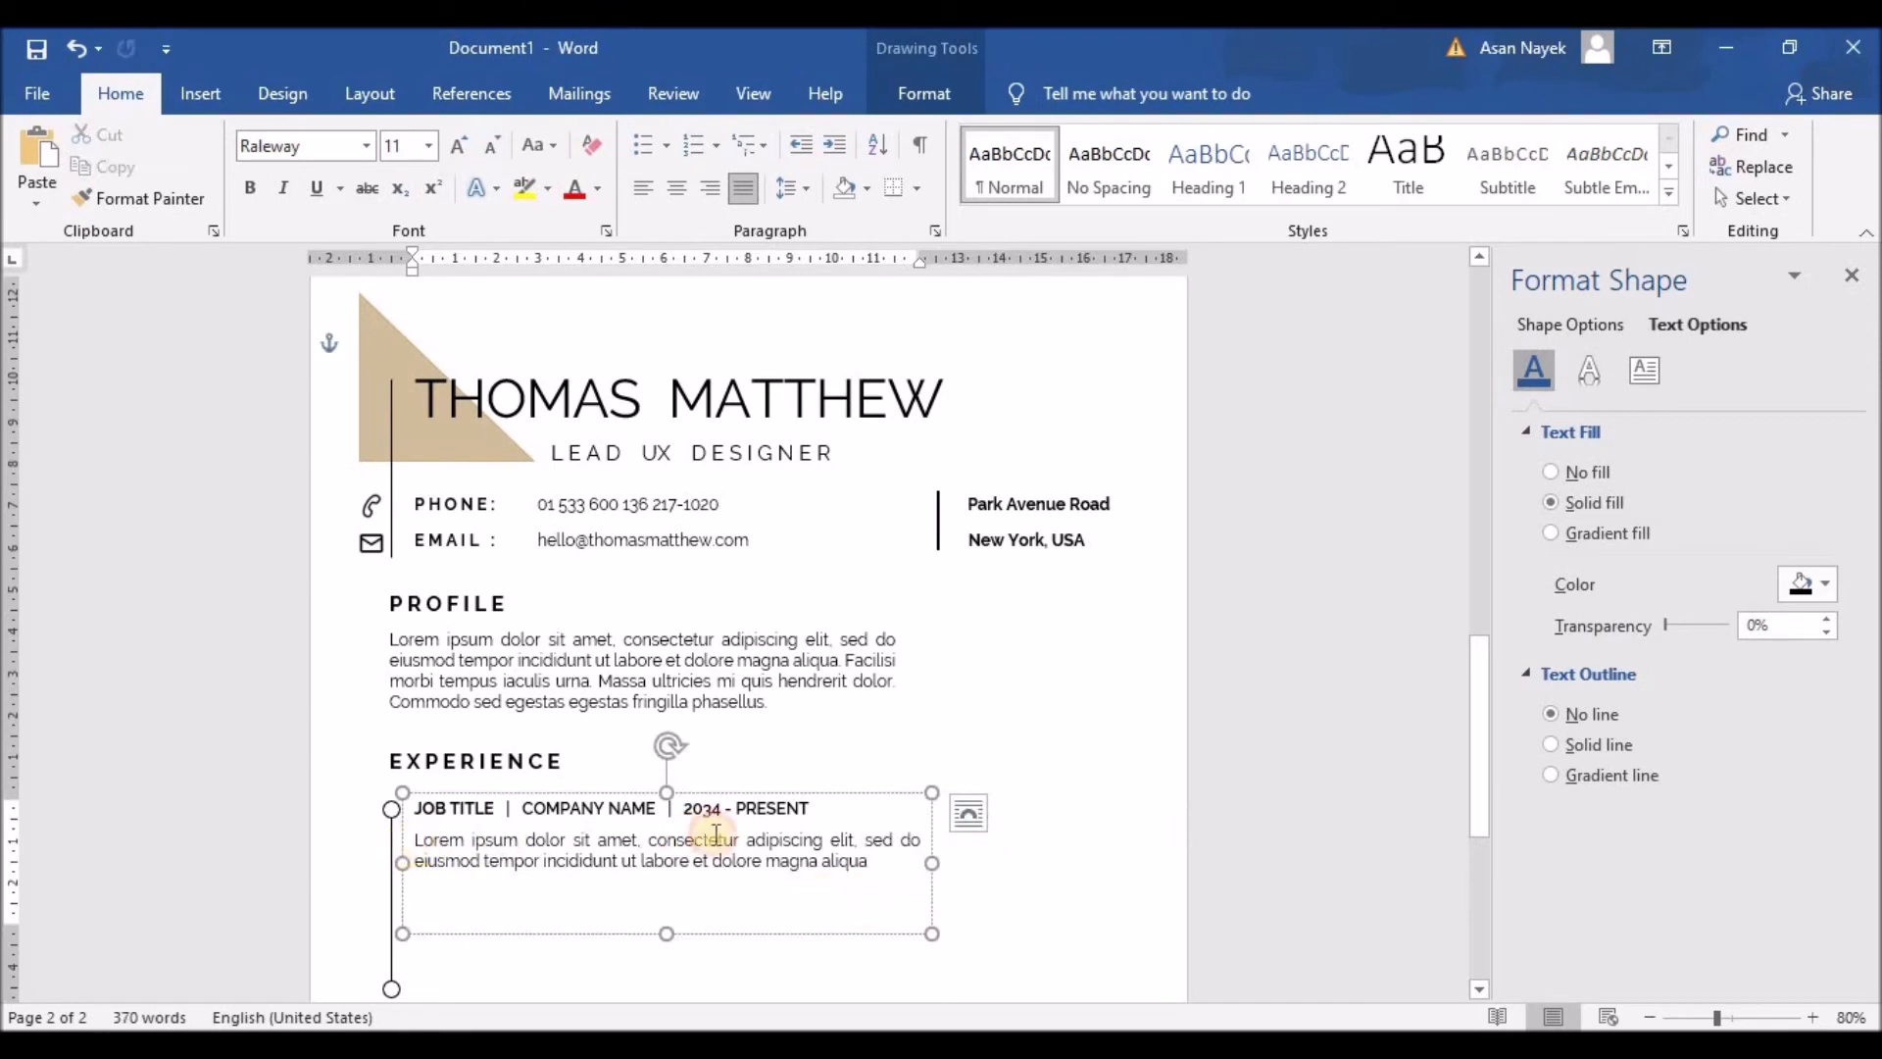
{"action": "left_click", "coordinate": [837, 838], "text": "shift"}
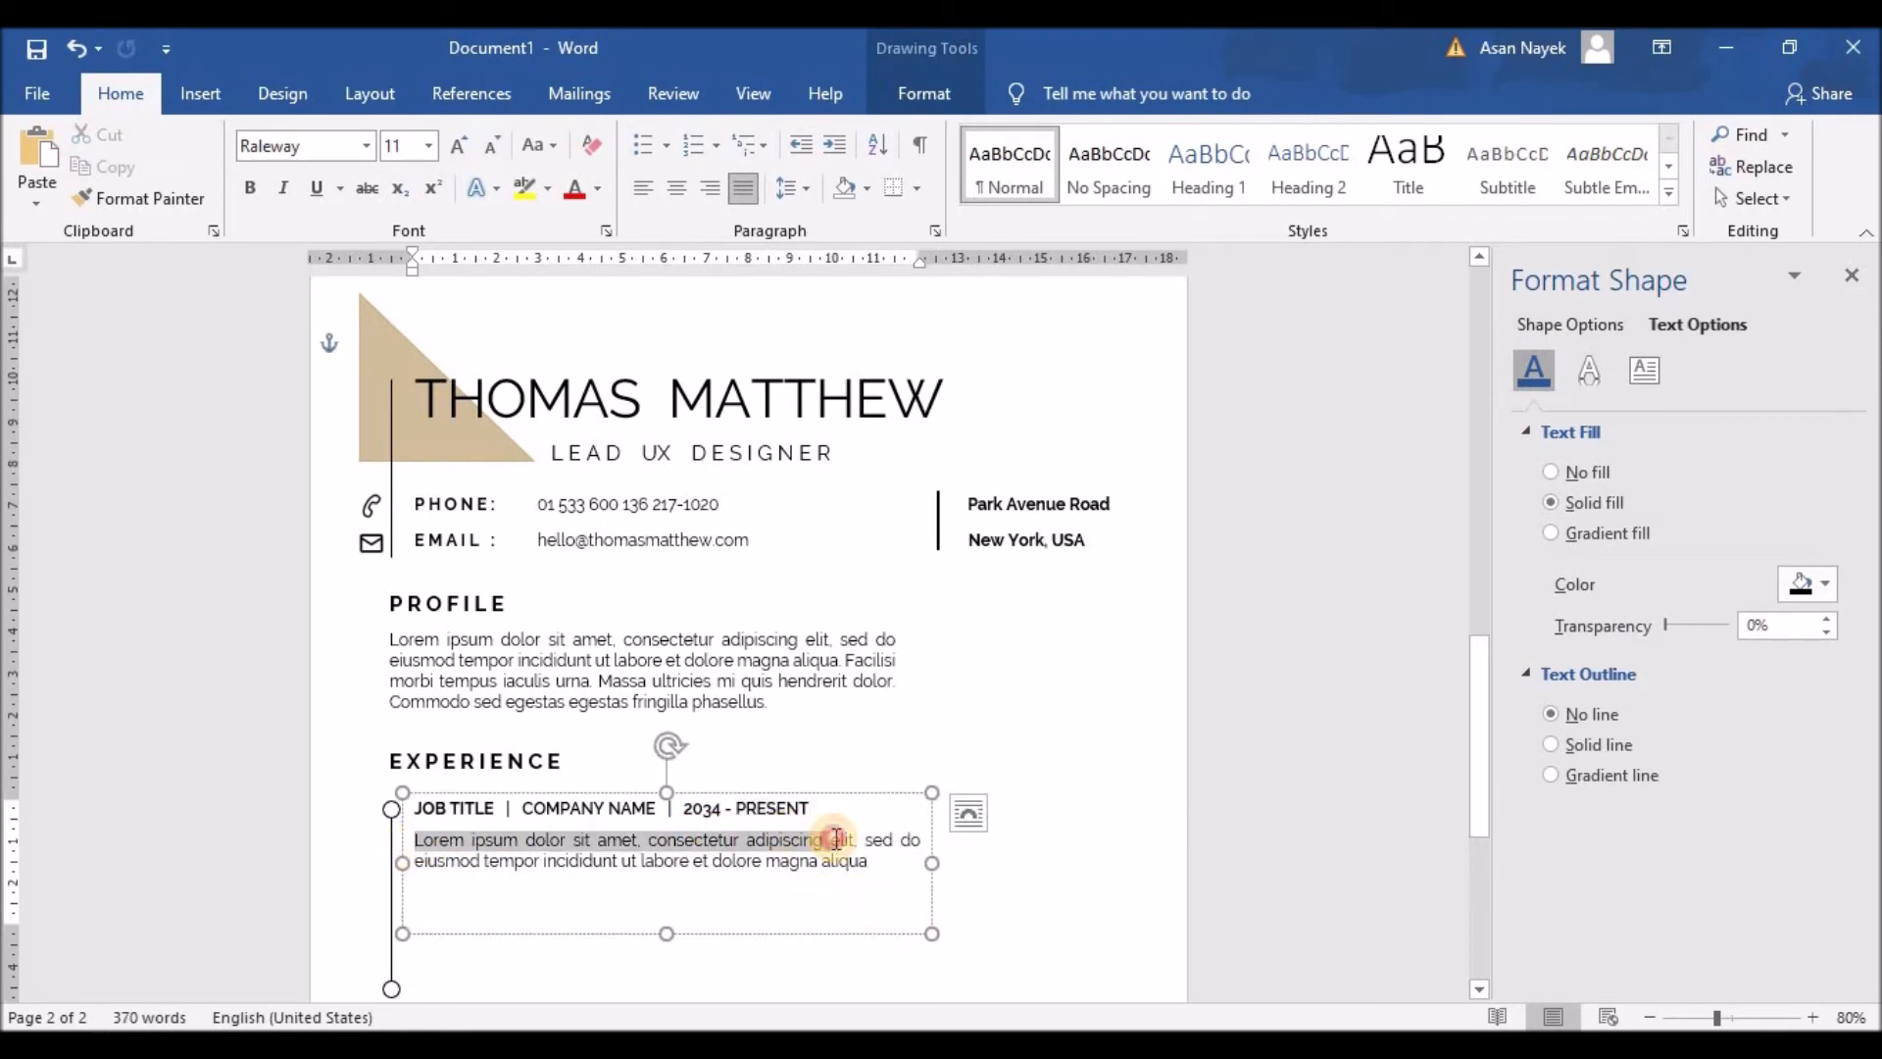
{"action": "left_click", "coordinate": [601, 683]}
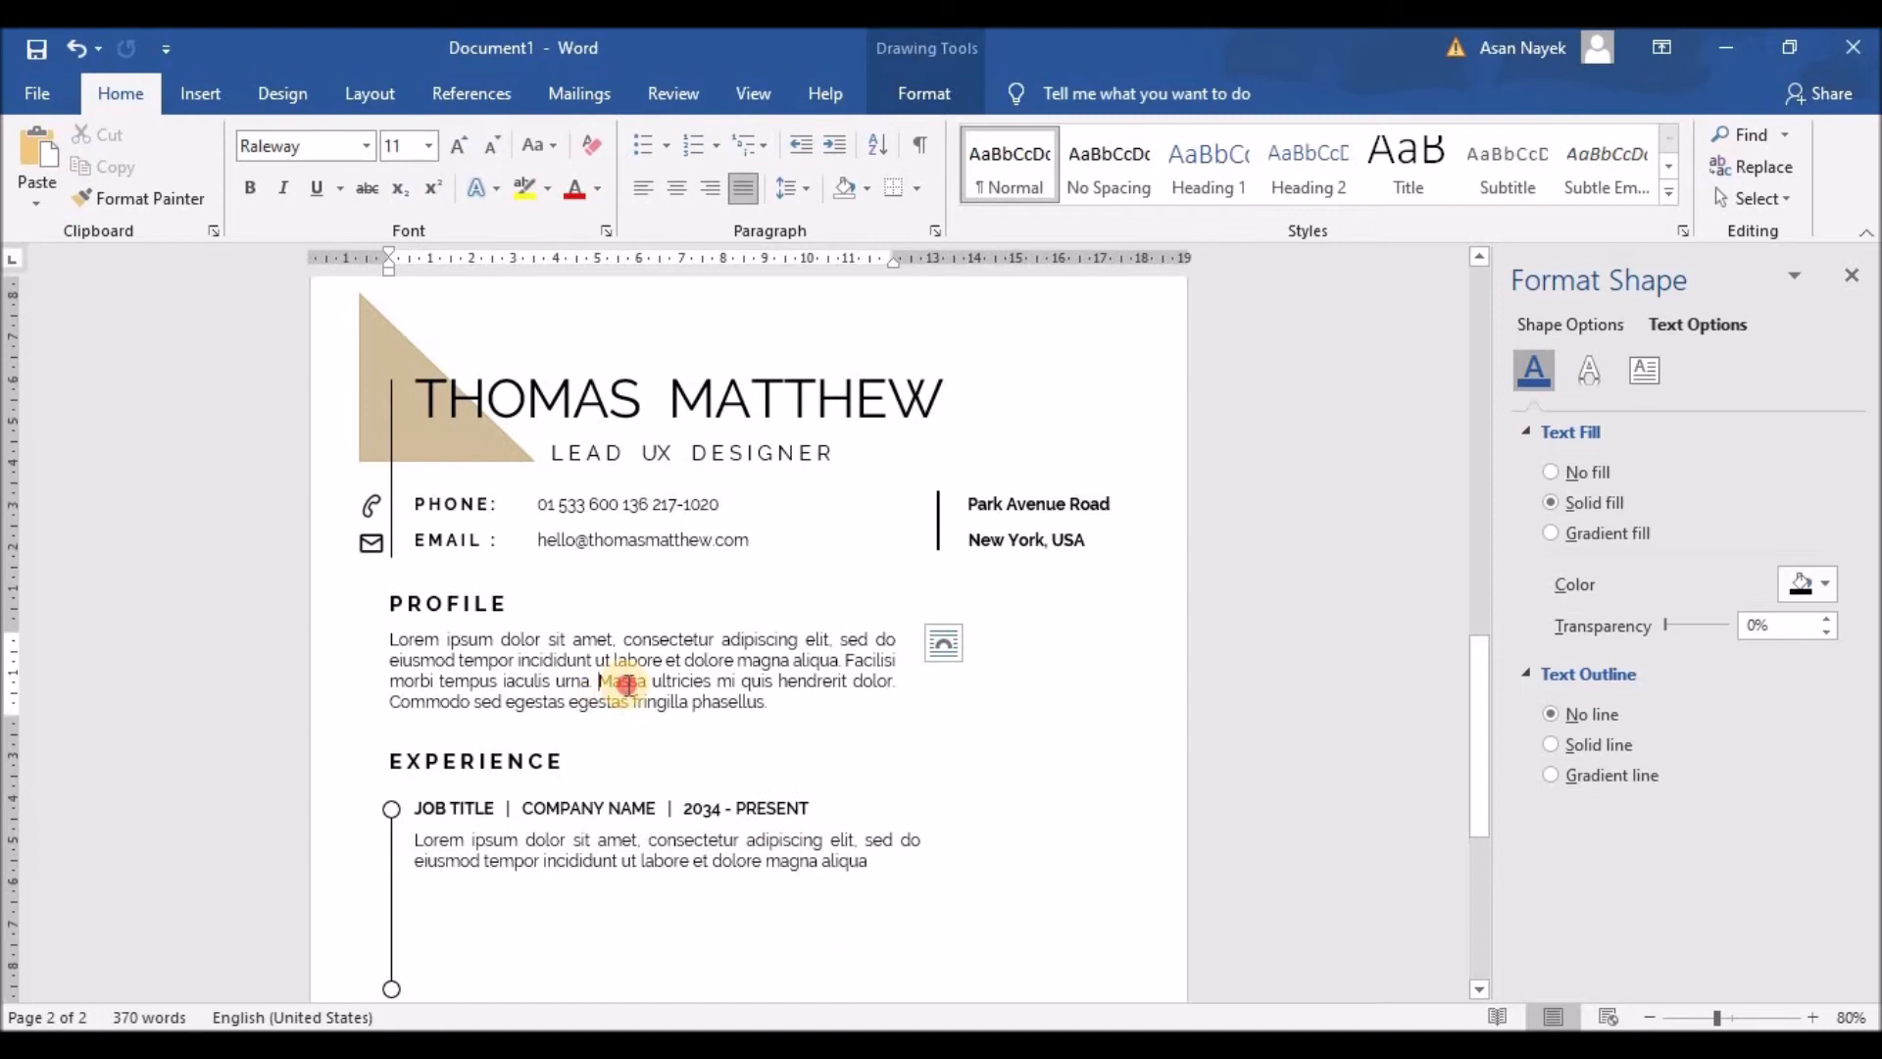
{"action": "left_click", "coordinate": [632, 702], "text": "shift"}
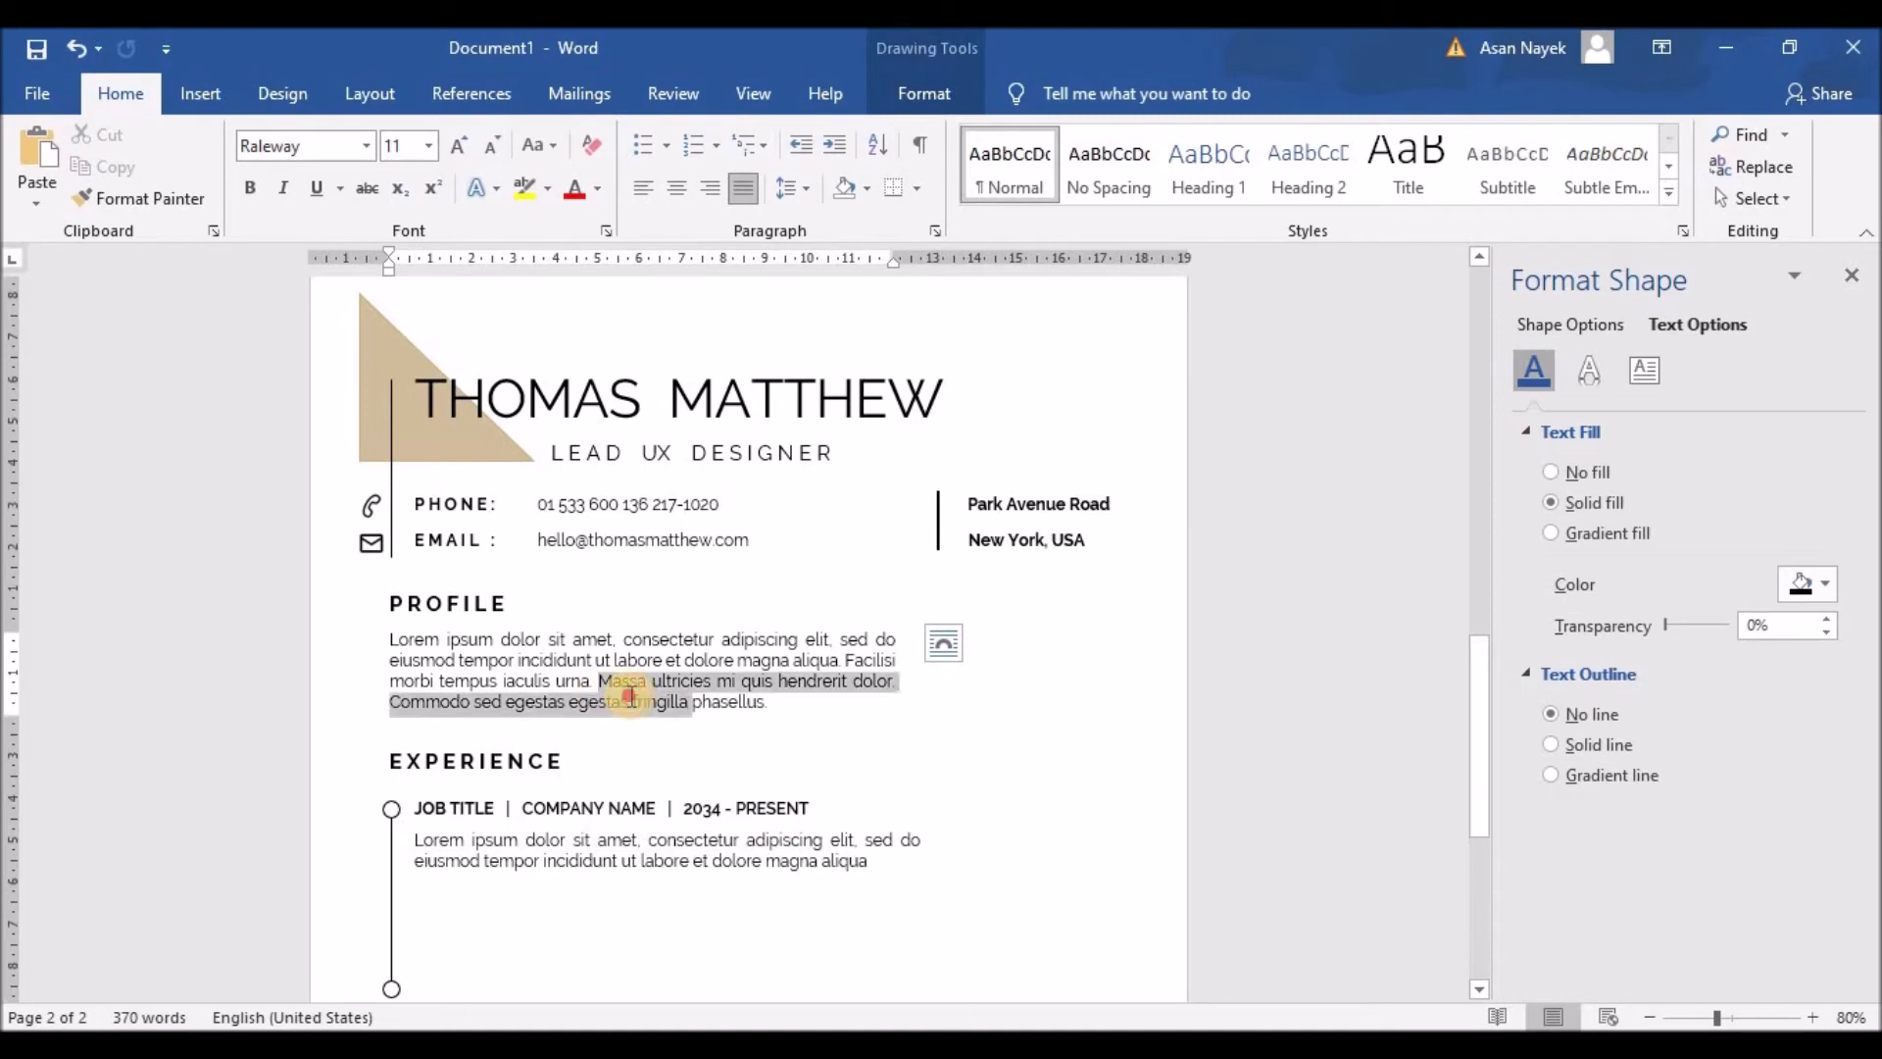
{"action": "key", "text": "ctrl+c"}
{"action": "left_click", "coordinate": [877, 863]}
{"action": "key", "text": "Return"}
{"action": "key", "text": "ctrl+v"}
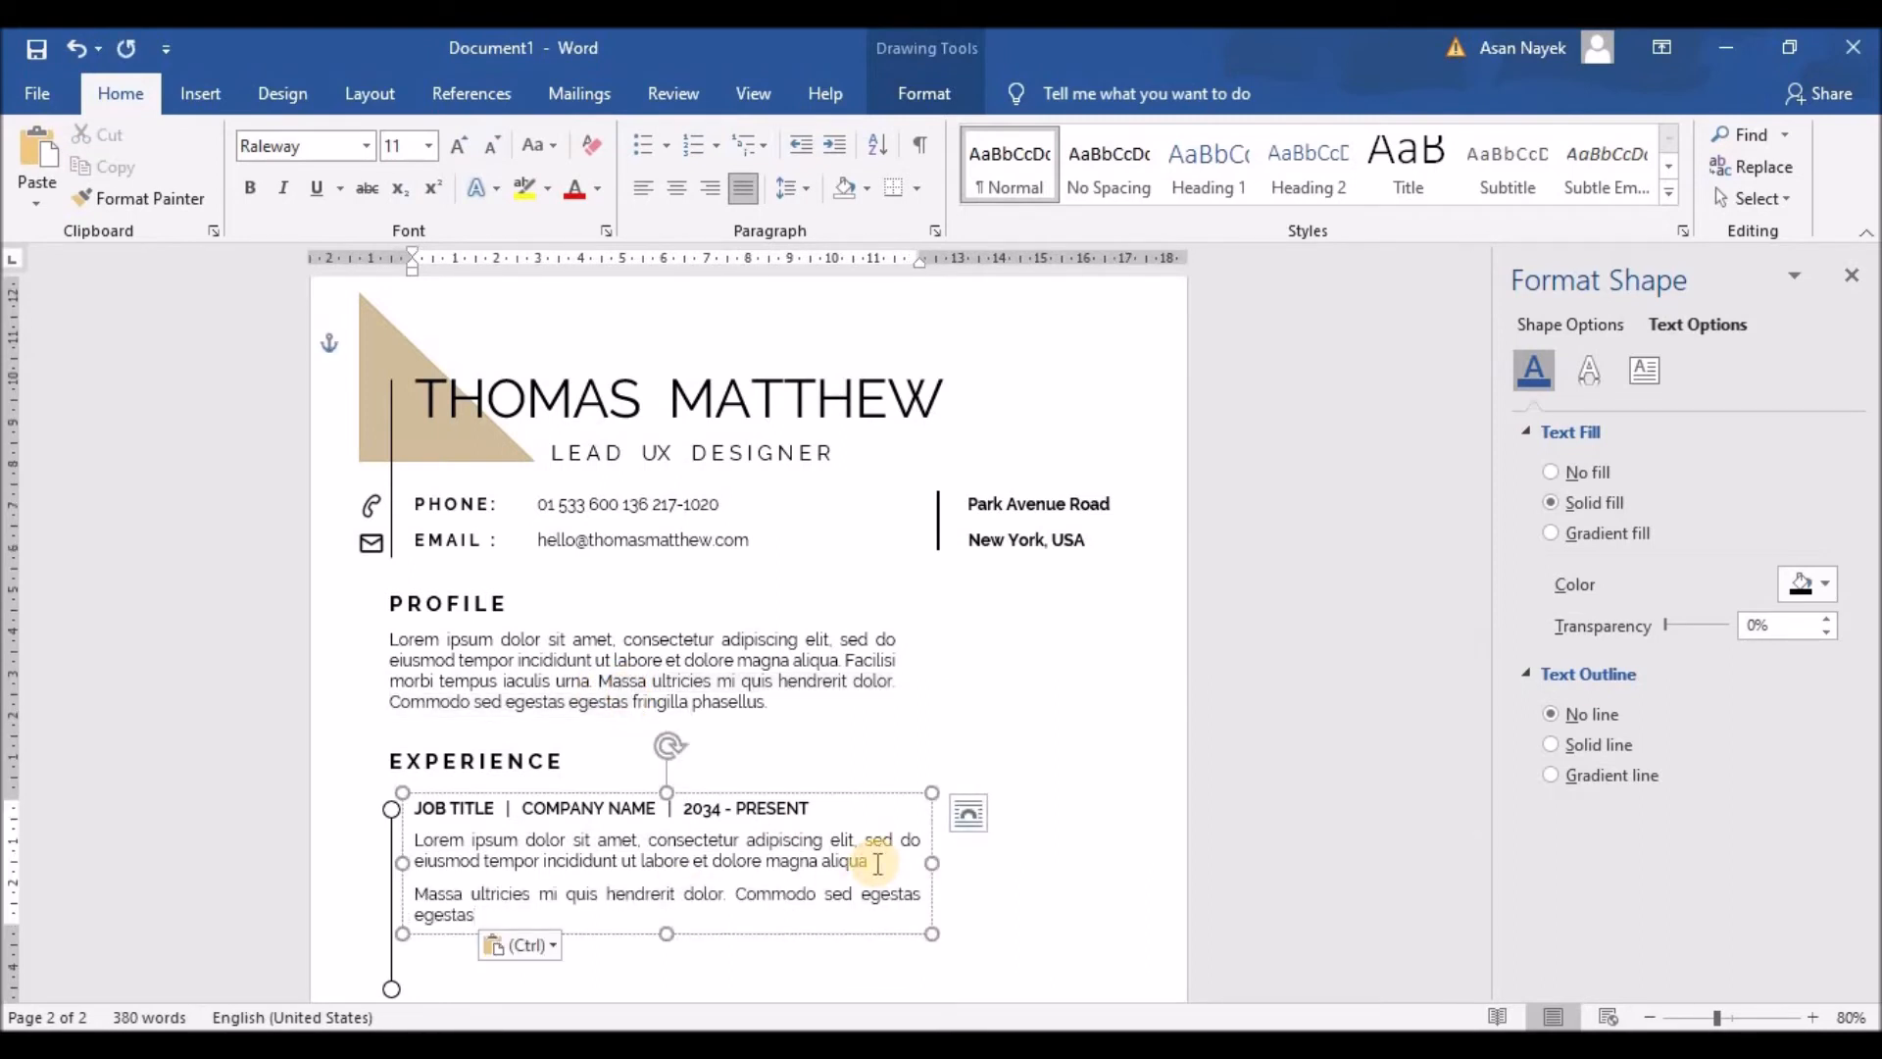
{"action": "key", "text": "BackSpace"}
{"action": "key", "text": "BackSpace"}
{"action": "key", "text": "BackSpace"}
{"action": "key", "text": "BackSpace"}
{"action": "key", "text": "BackSpace"}
{"action": "key", "text": "BackSpace"}
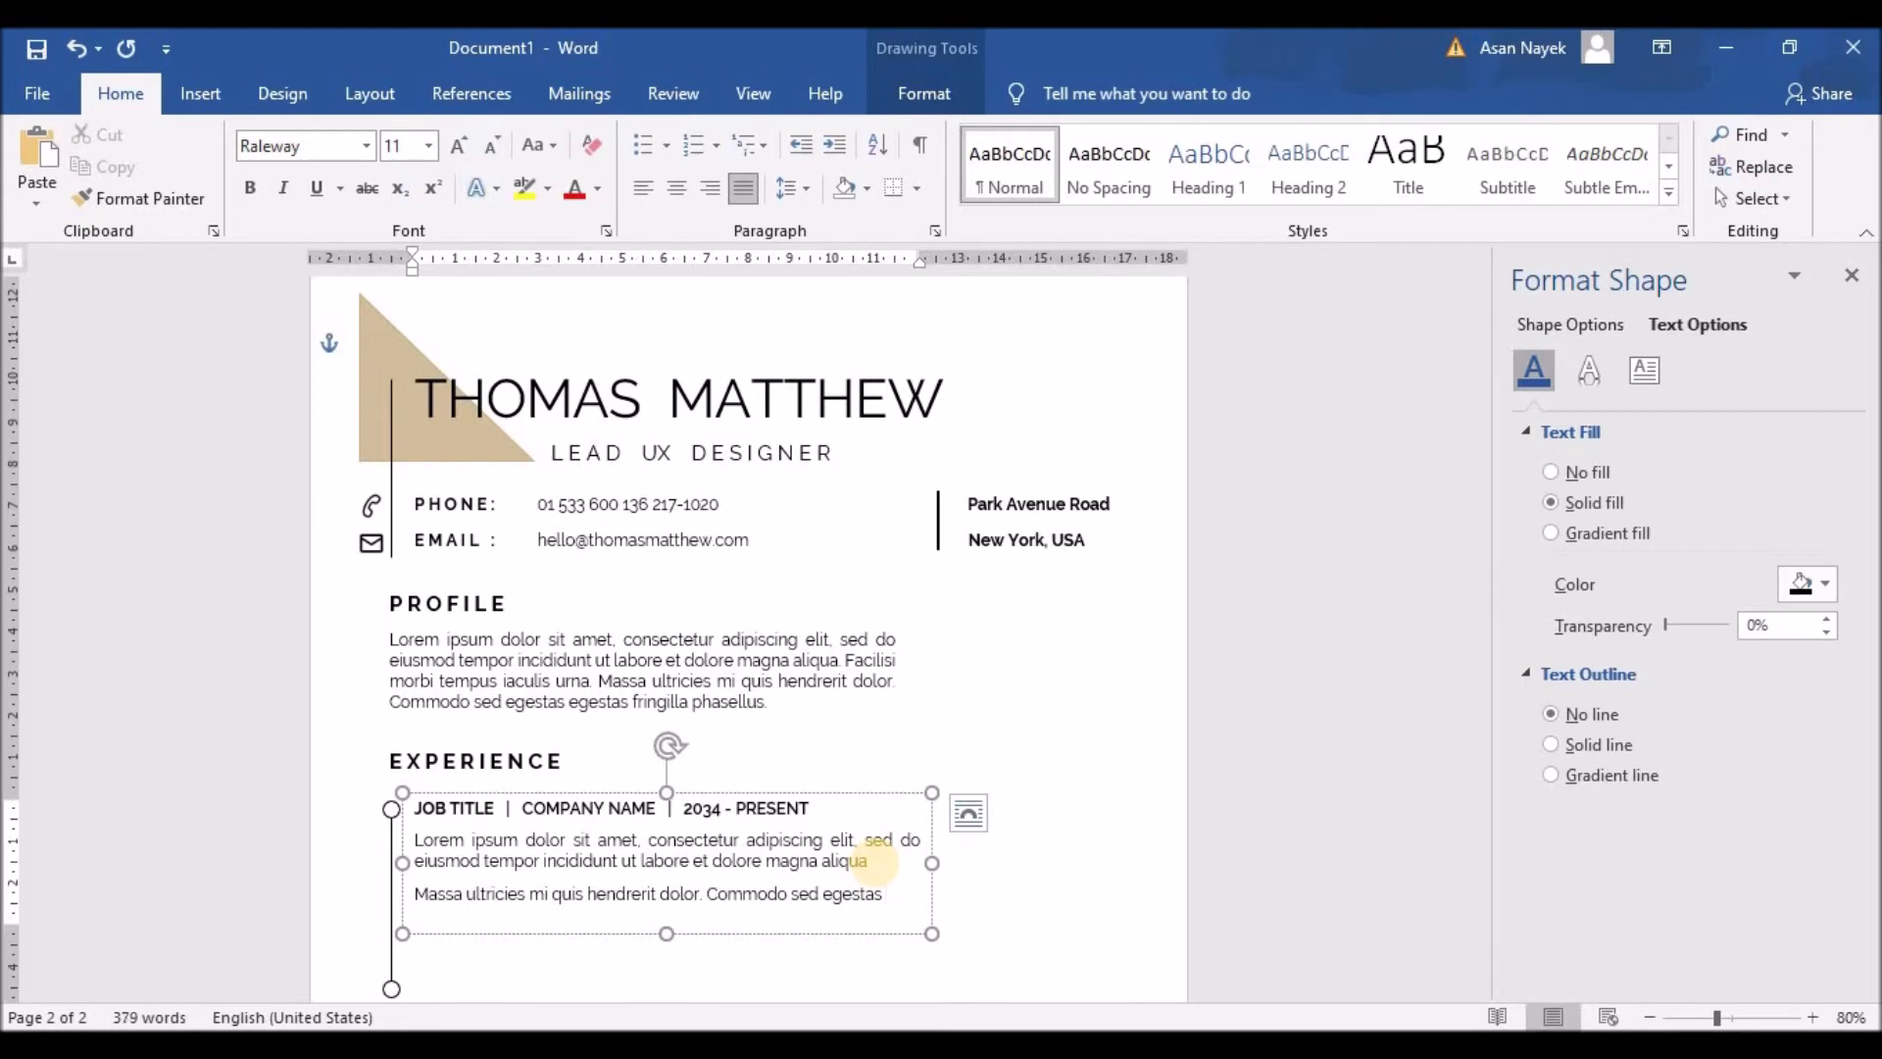
Step: Make the sentence a bullet with reduced indent and copy it into a second bullet
{"action": "left_click_drag", "start_coordinate": [887, 894], "coordinate": [403, 899]}
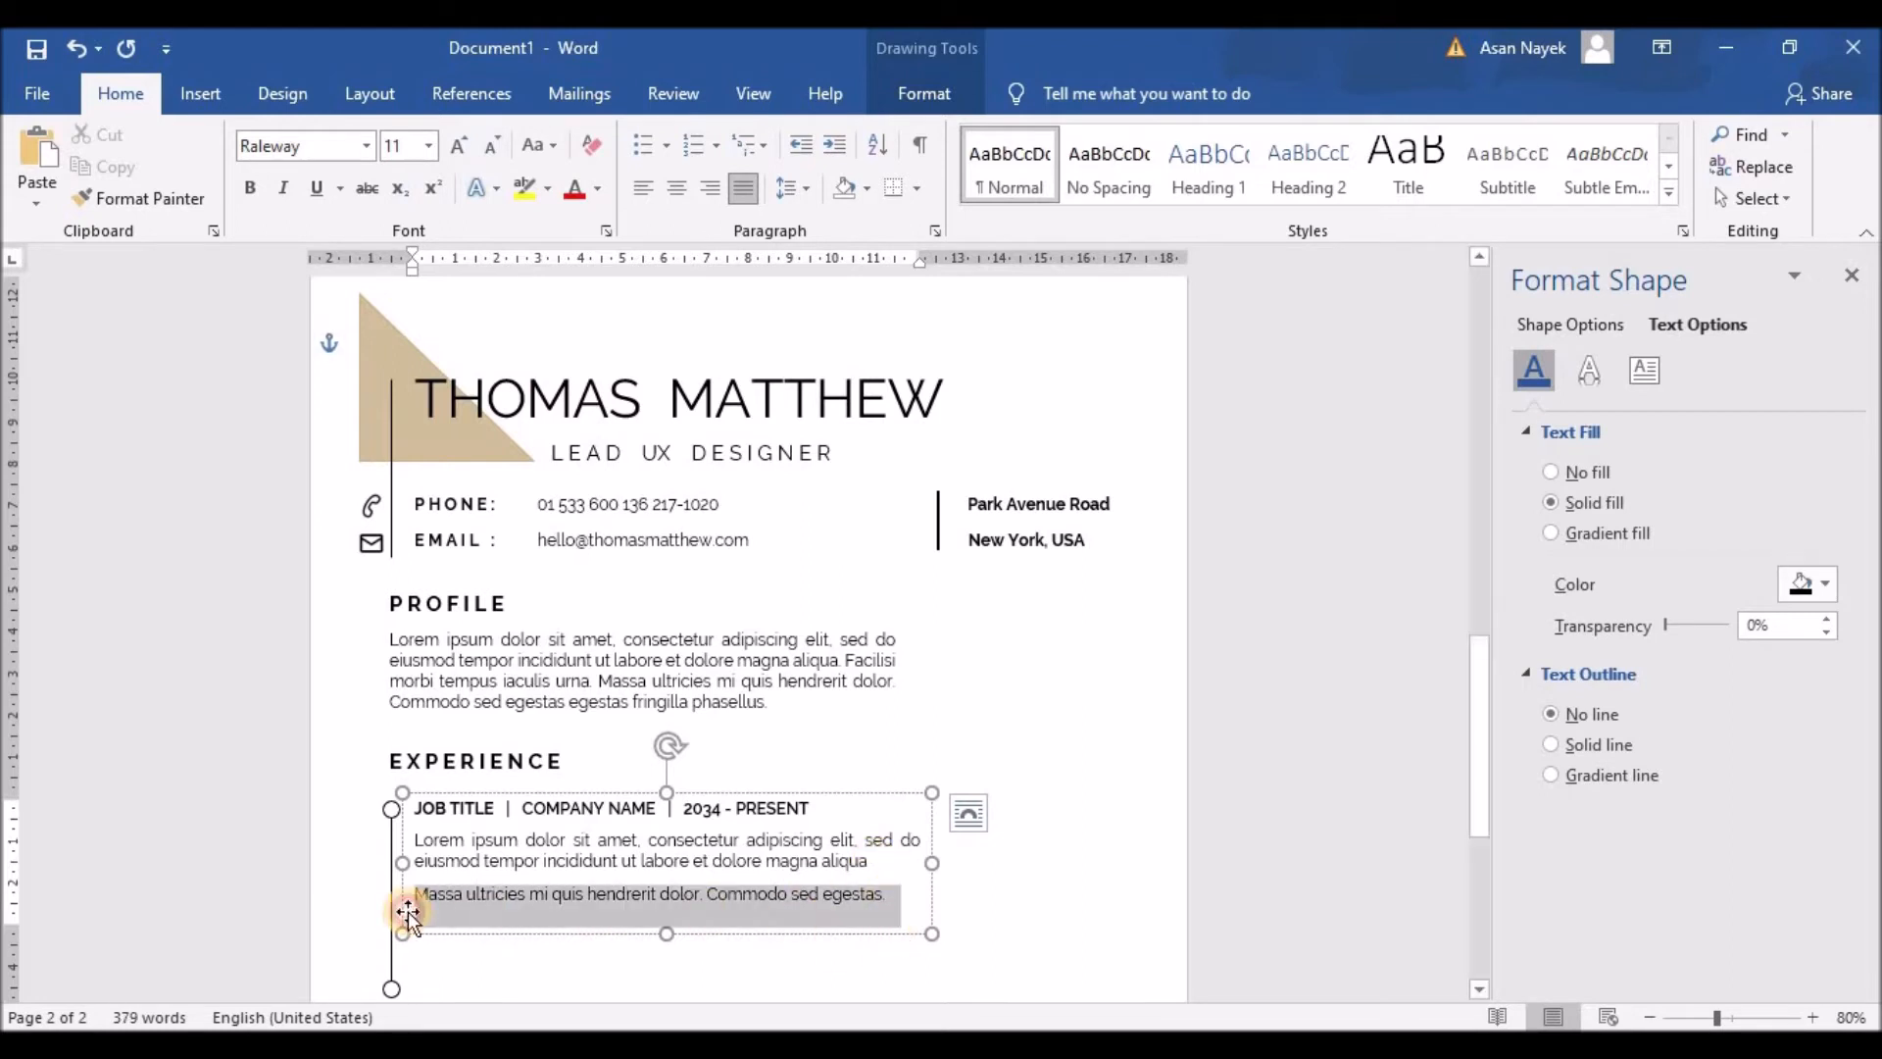
{"action": "left_click", "coordinate": [643, 143]}
{"action": "left_click", "coordinate": [800, 146]}
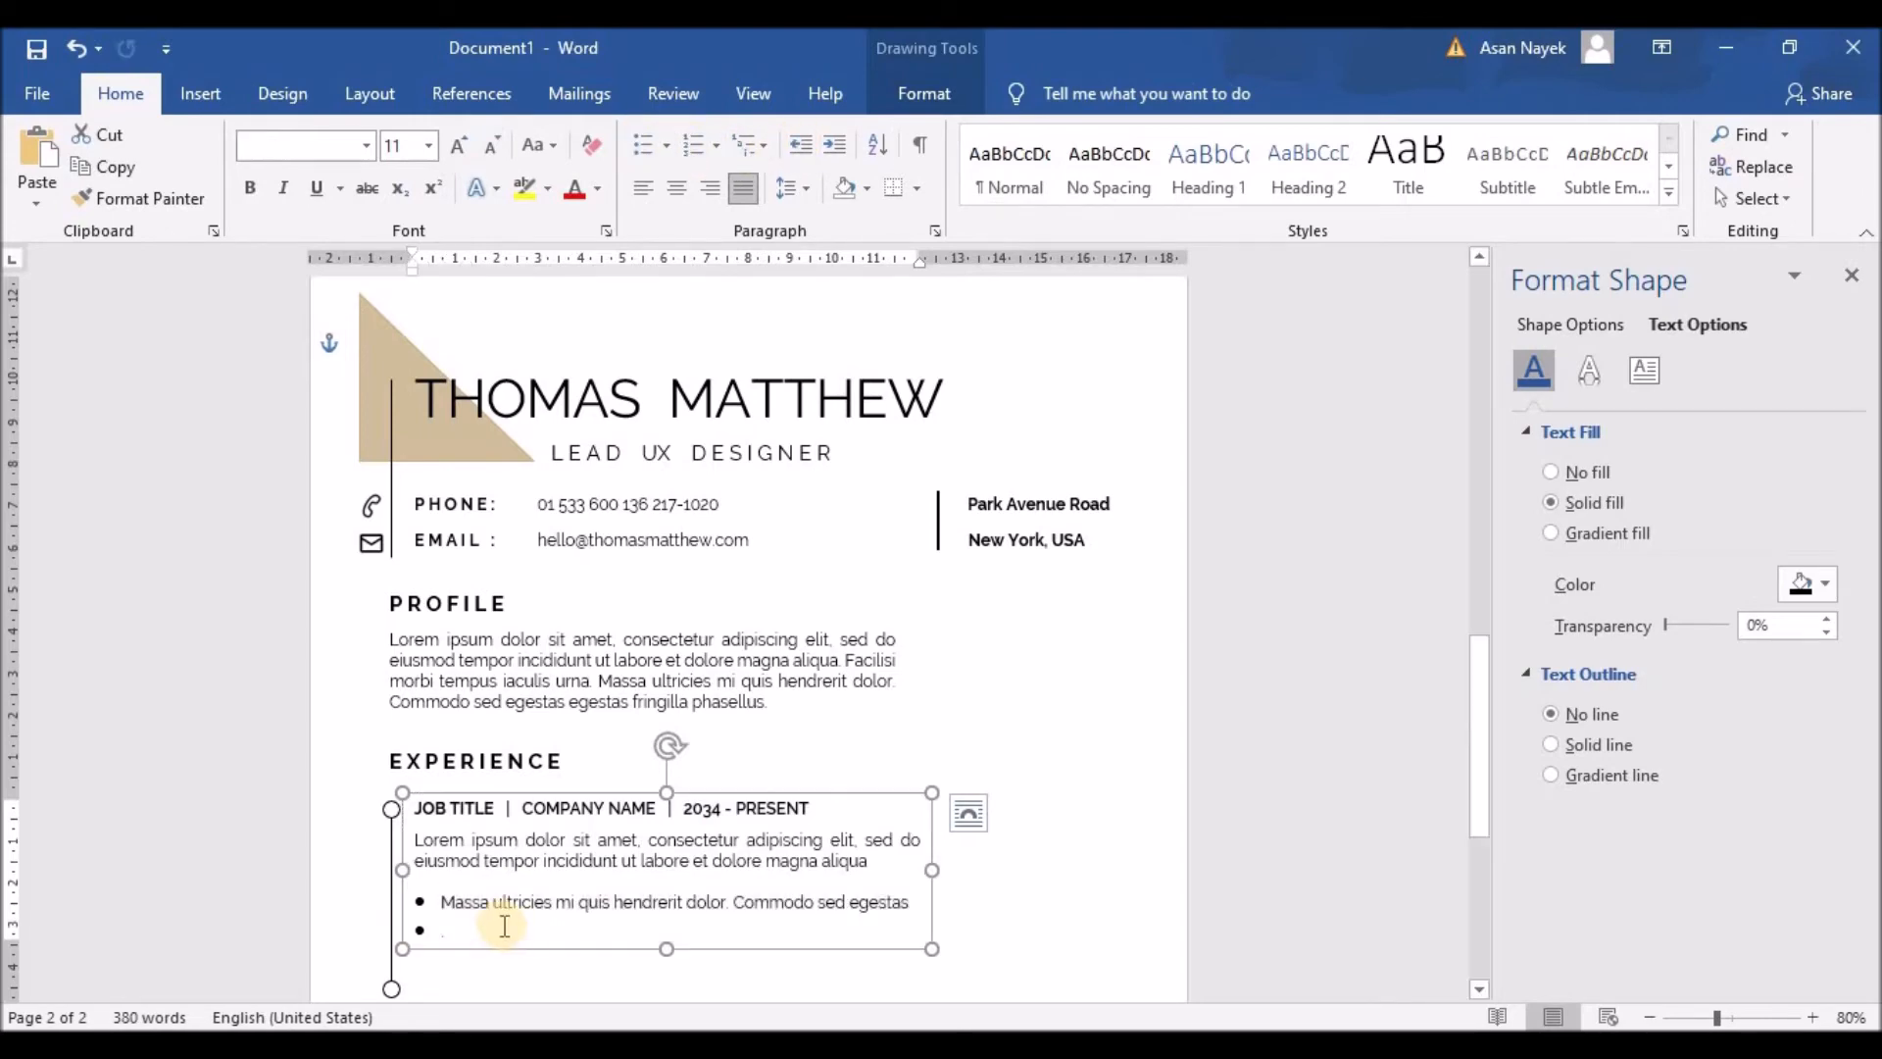
{"action": "left_click_drag", "start_coordinate": [443, 904], "coordinate": [902, 906]}
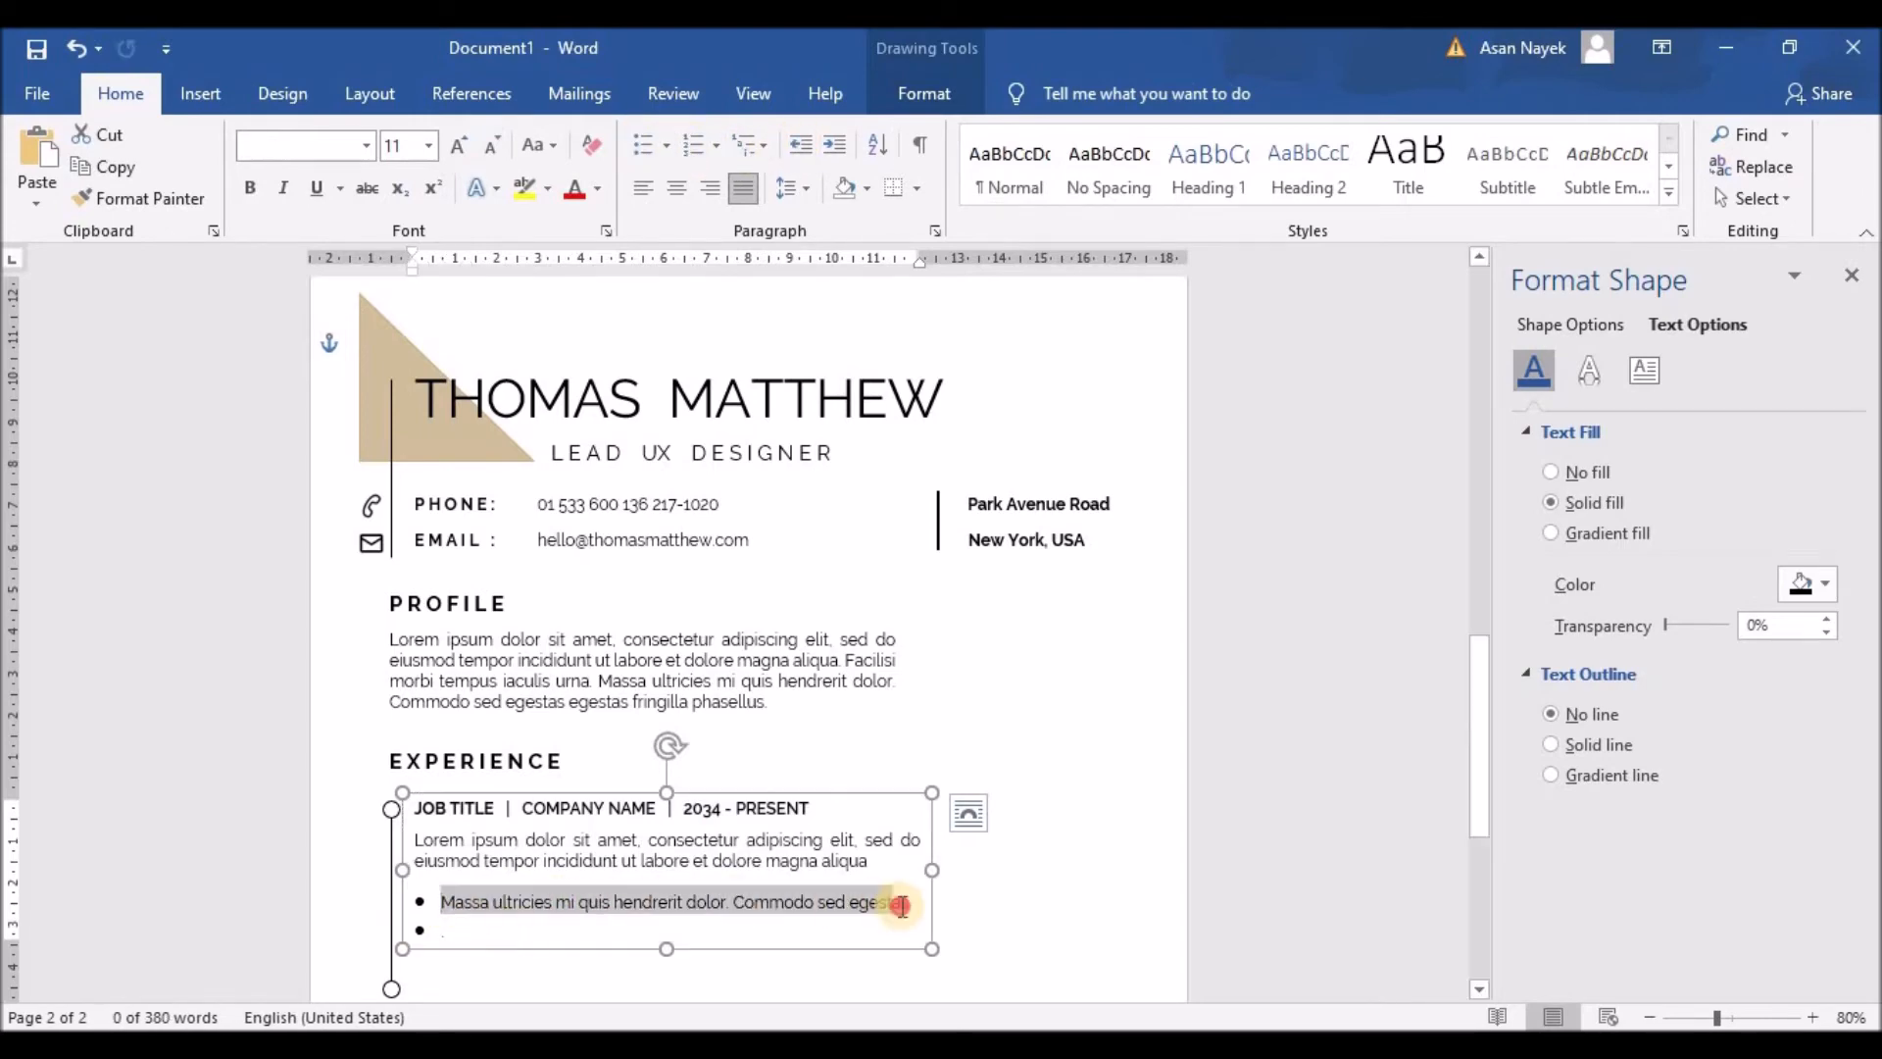
{"action": "key", "text": "ctrl+c"}
{"action": "left_click", "coordinate": [491, 931]}
{"action": "key", "text": "ctrl+v"}
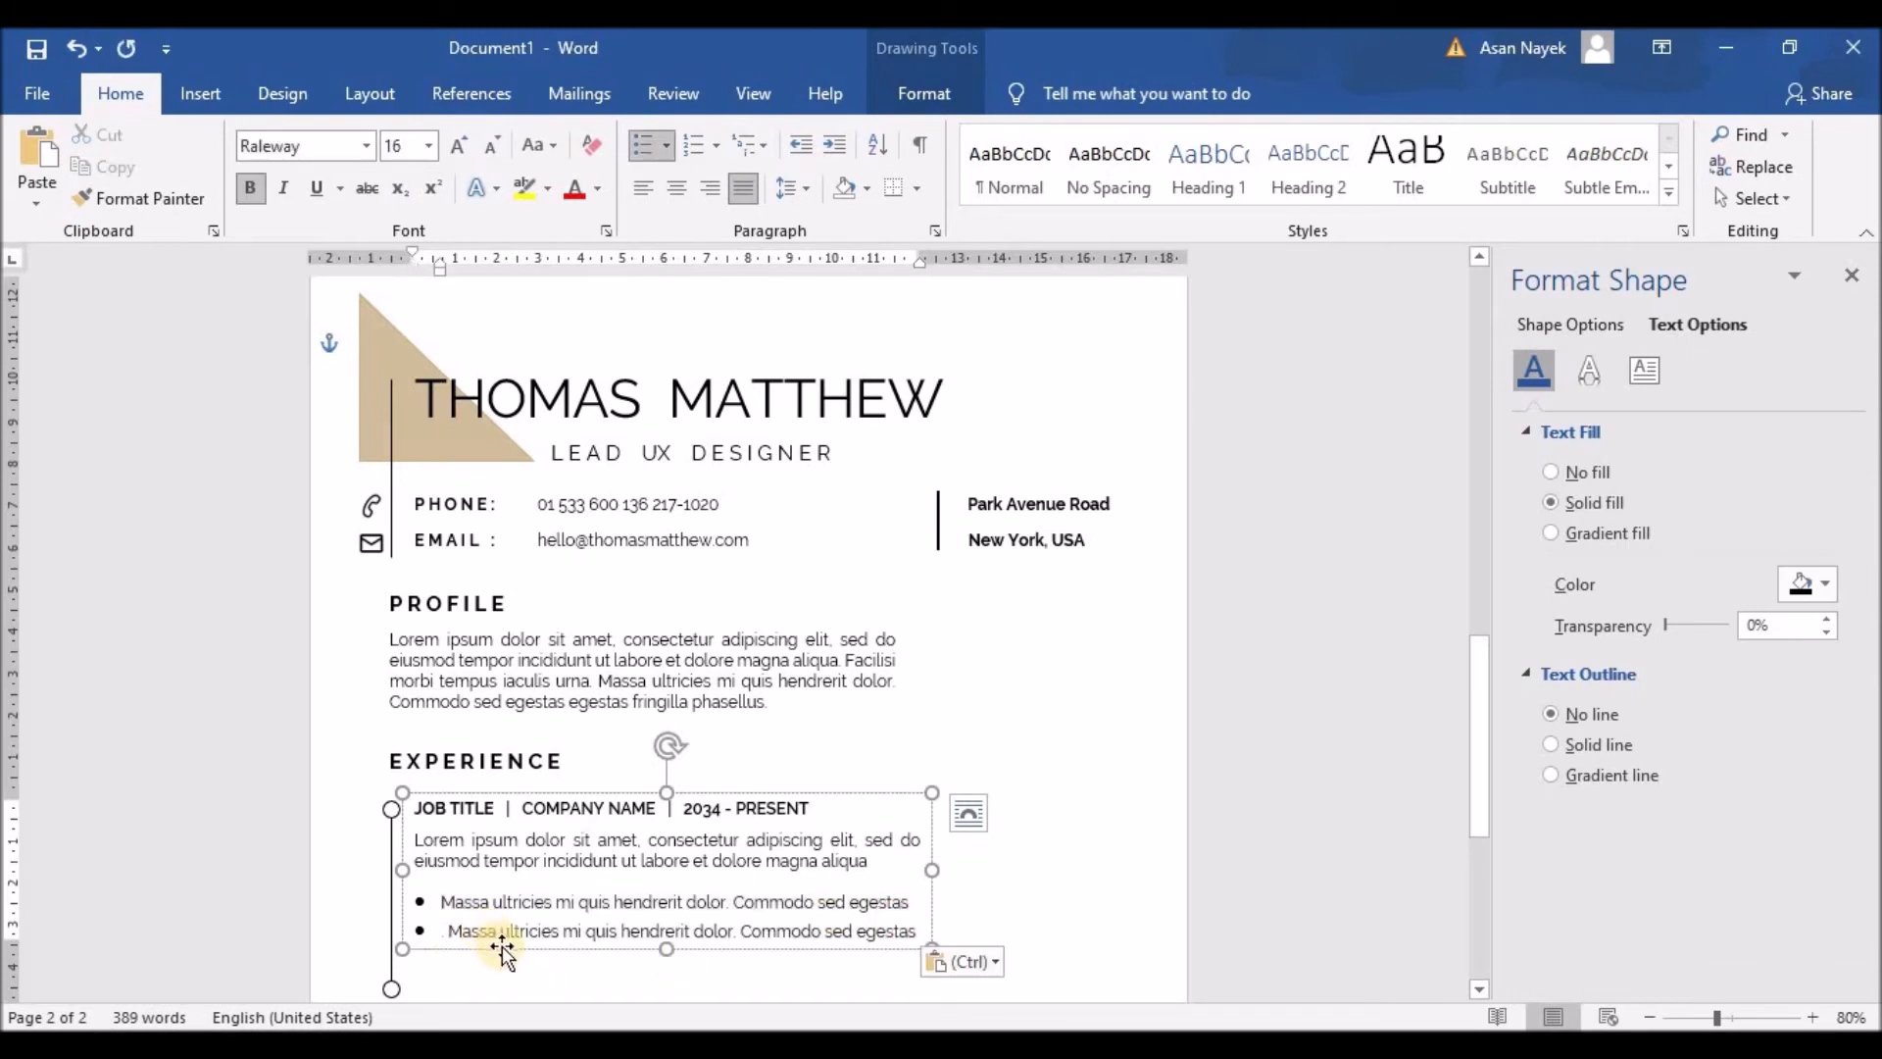
{"action": "left_click", "coordinate": [446, 921]}
{"action": "key", "text": "BackSpace"}
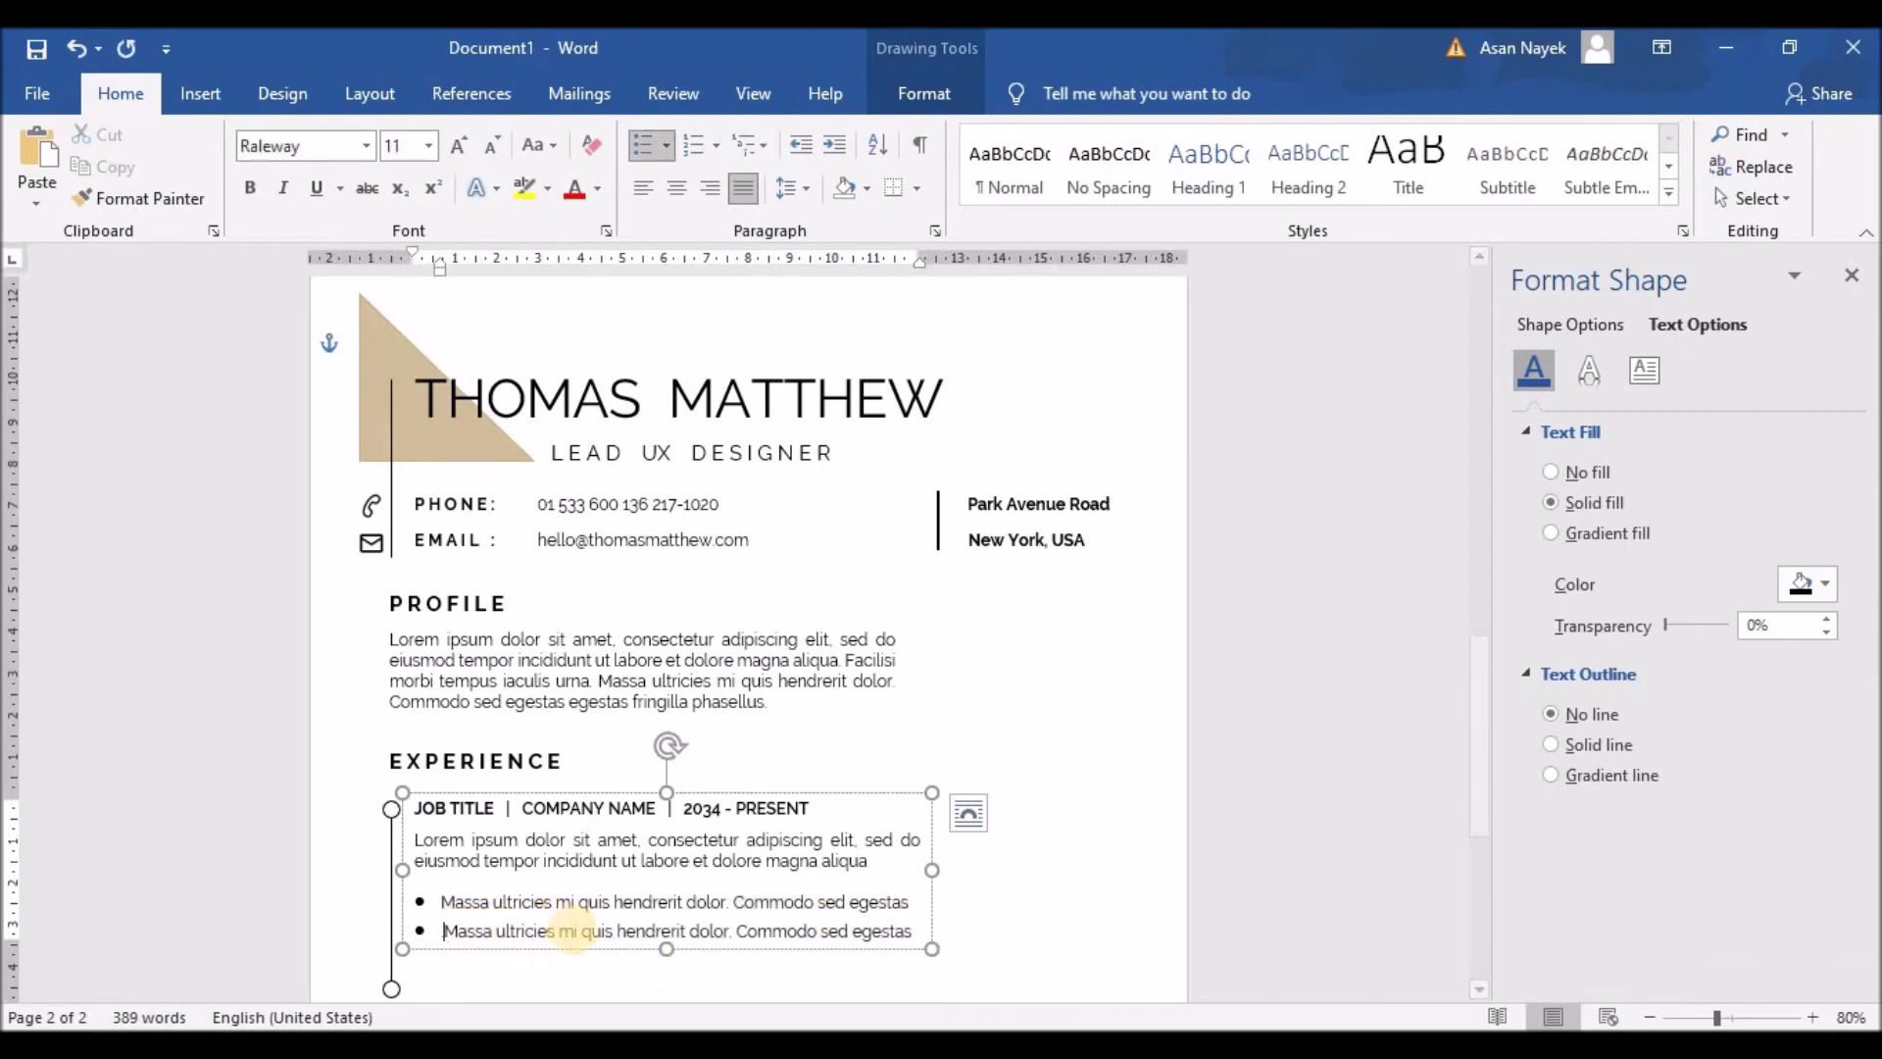
{"action": "left_click", "coordinate": [910, 933]}
Step: Remove the extra space after paragraphs from the description and bullets, leaving line spacing unchanged
{"action": "left_click_drag", "start_coordinate": [598, 923], "coordinate": [412, 840]}
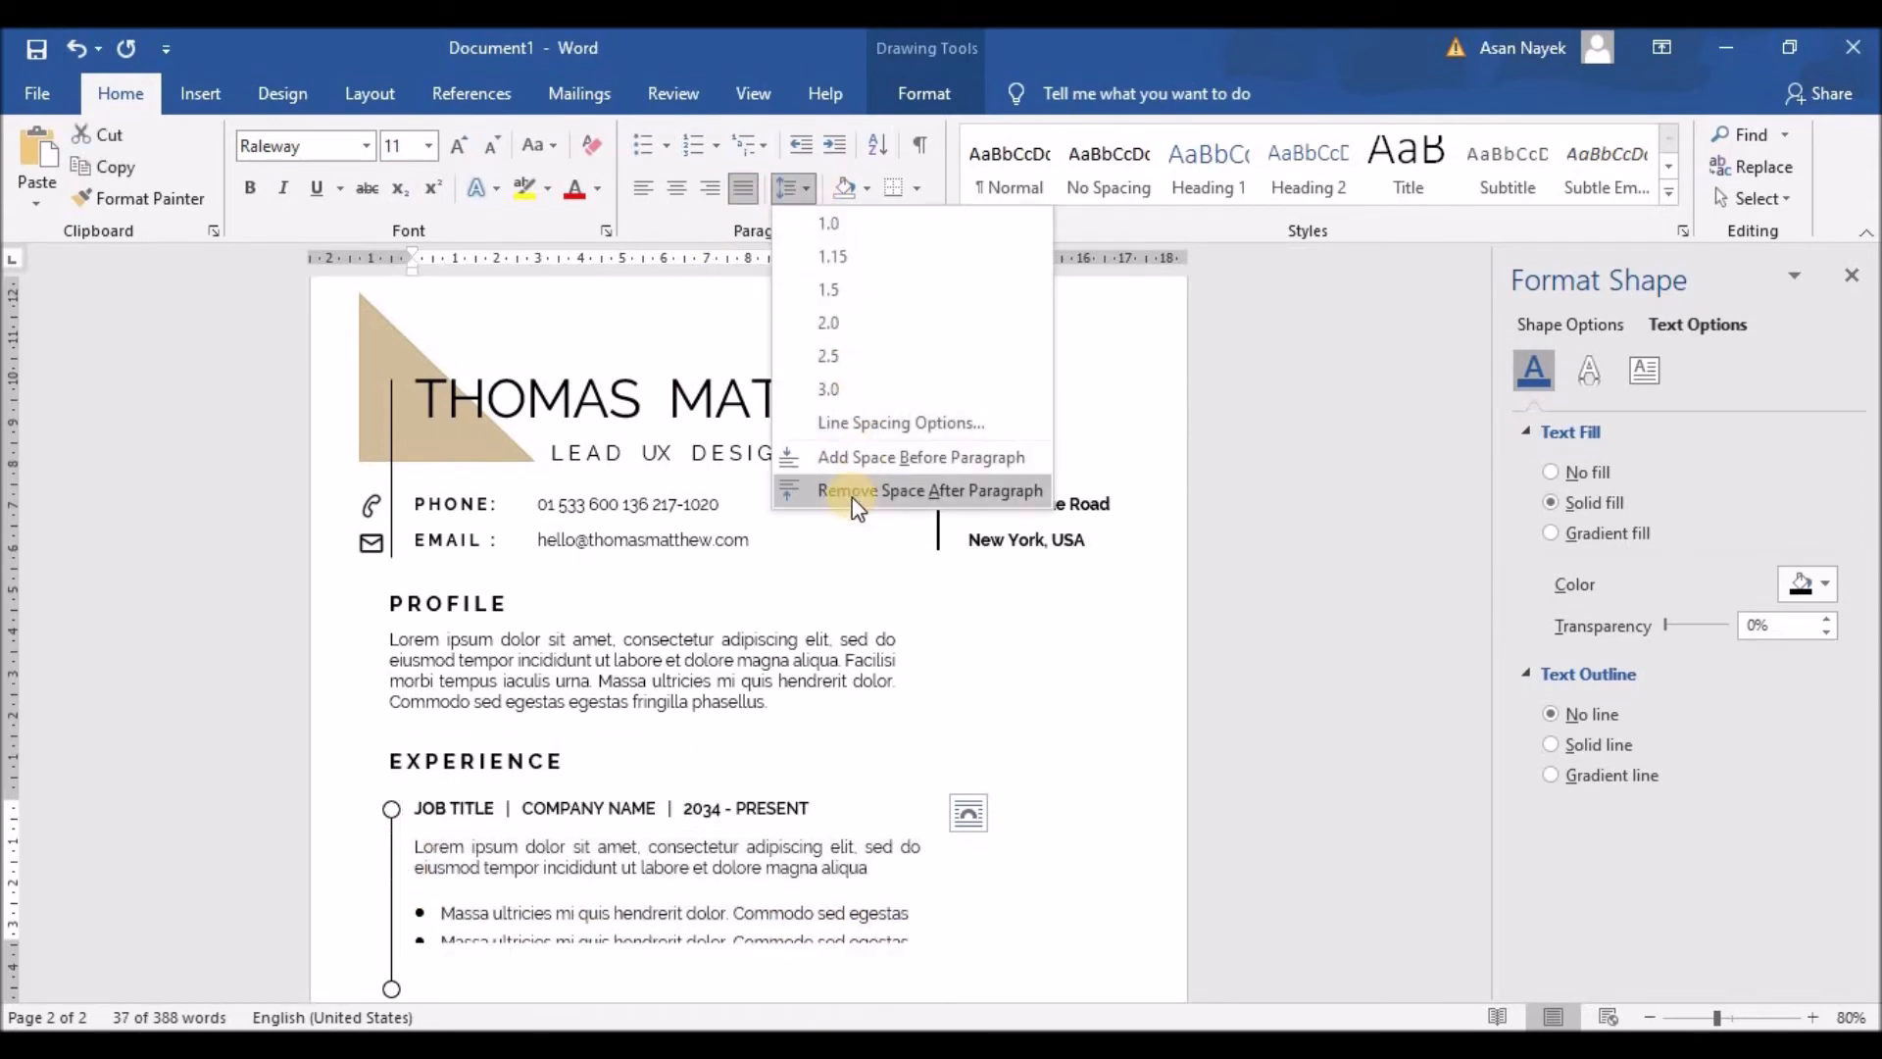
{"action": "left_click", "coordinate": [849, 490]}
{"action": "left_click", "coordinate": [783, 894]}
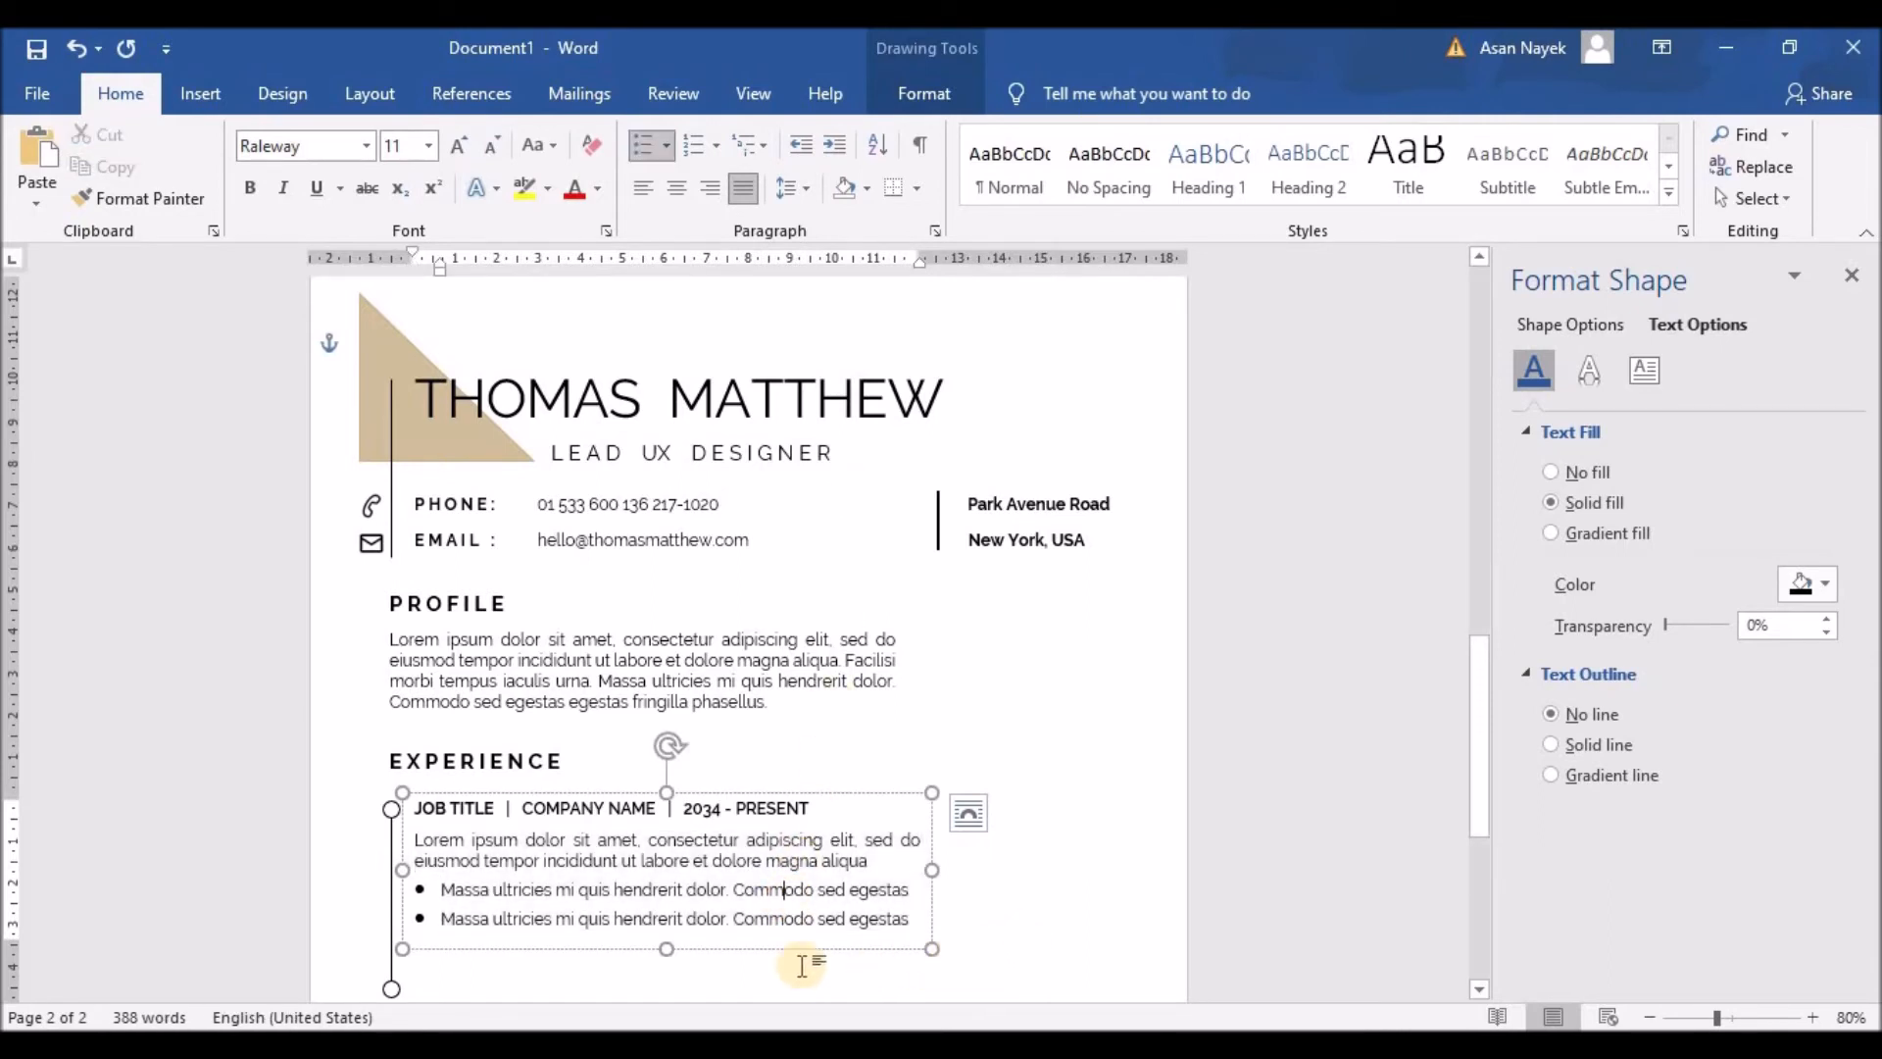
{"action": "left_click_drag", "start_coordinate": [910, 919], "coordinate": [755, 918]}
{"action": "left_click_drag", "start_coordinate": [493, 892], "coordinate": [910, 919]}
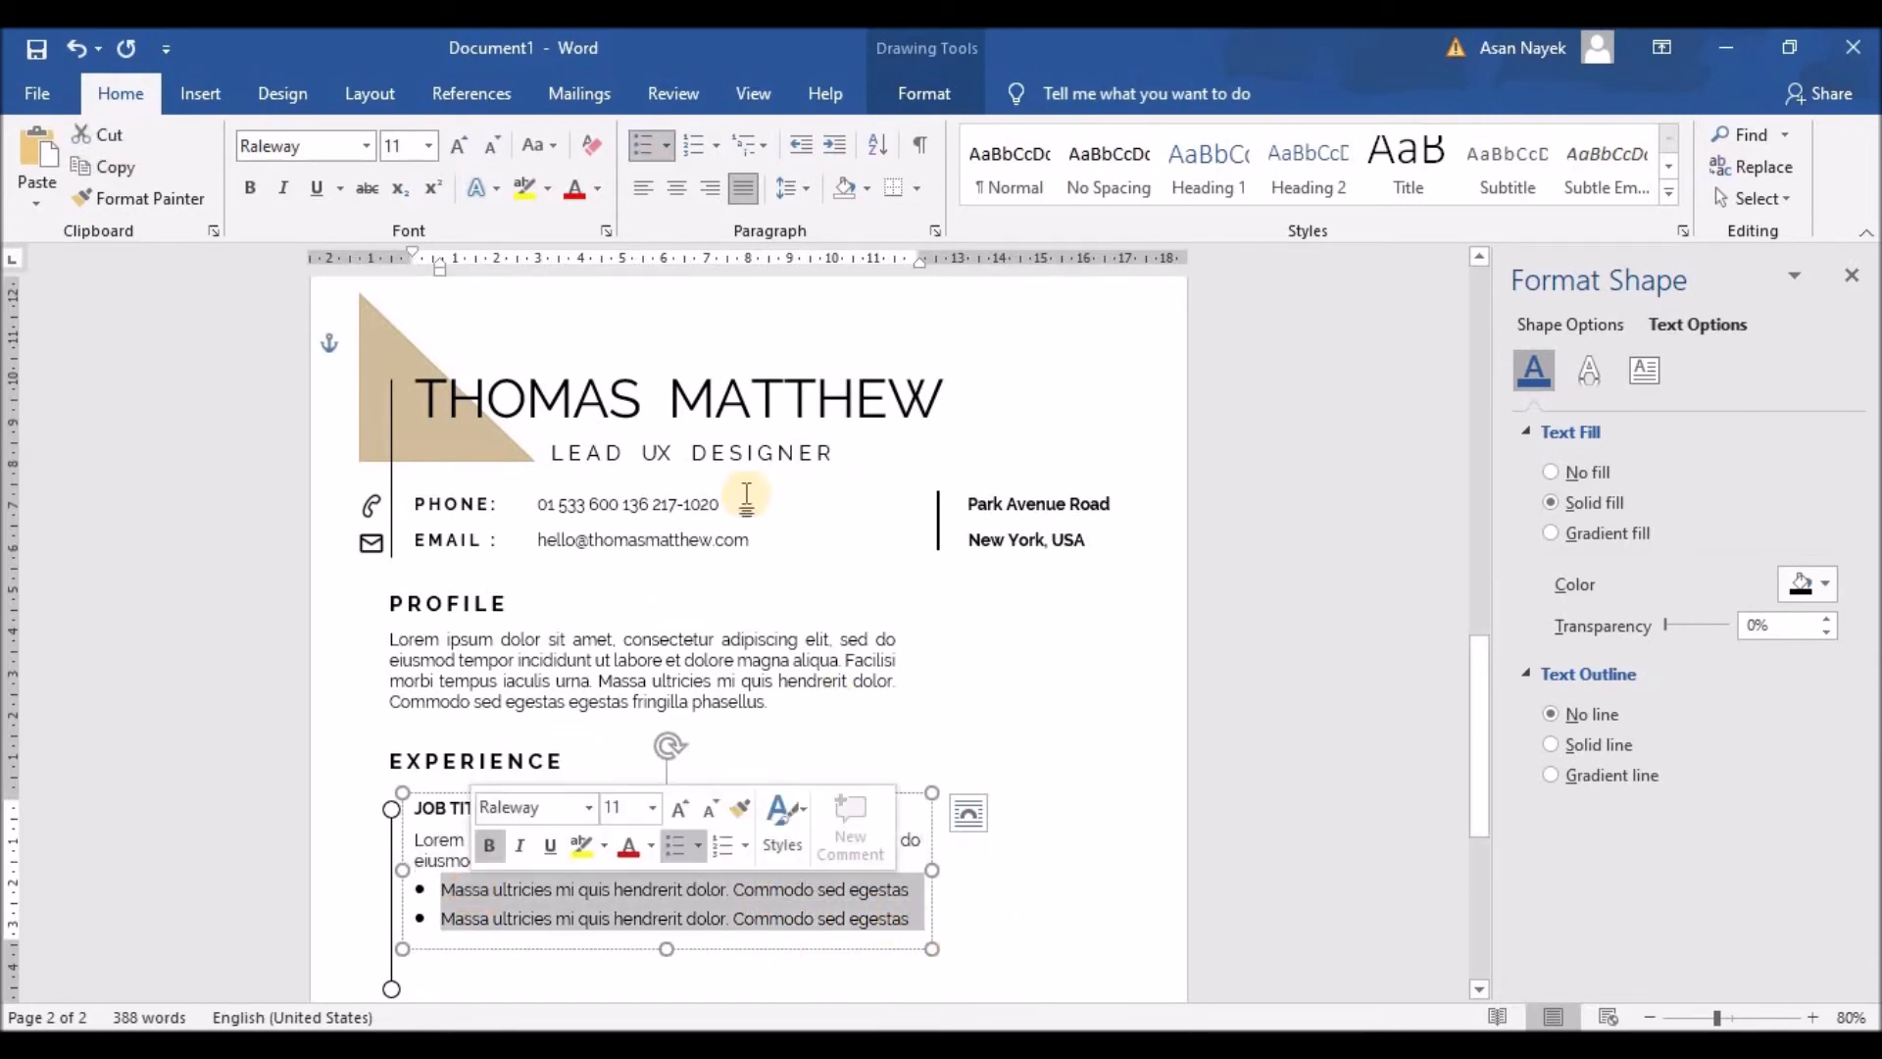
{"action": "left_click", "coordinate": [790, 188]}
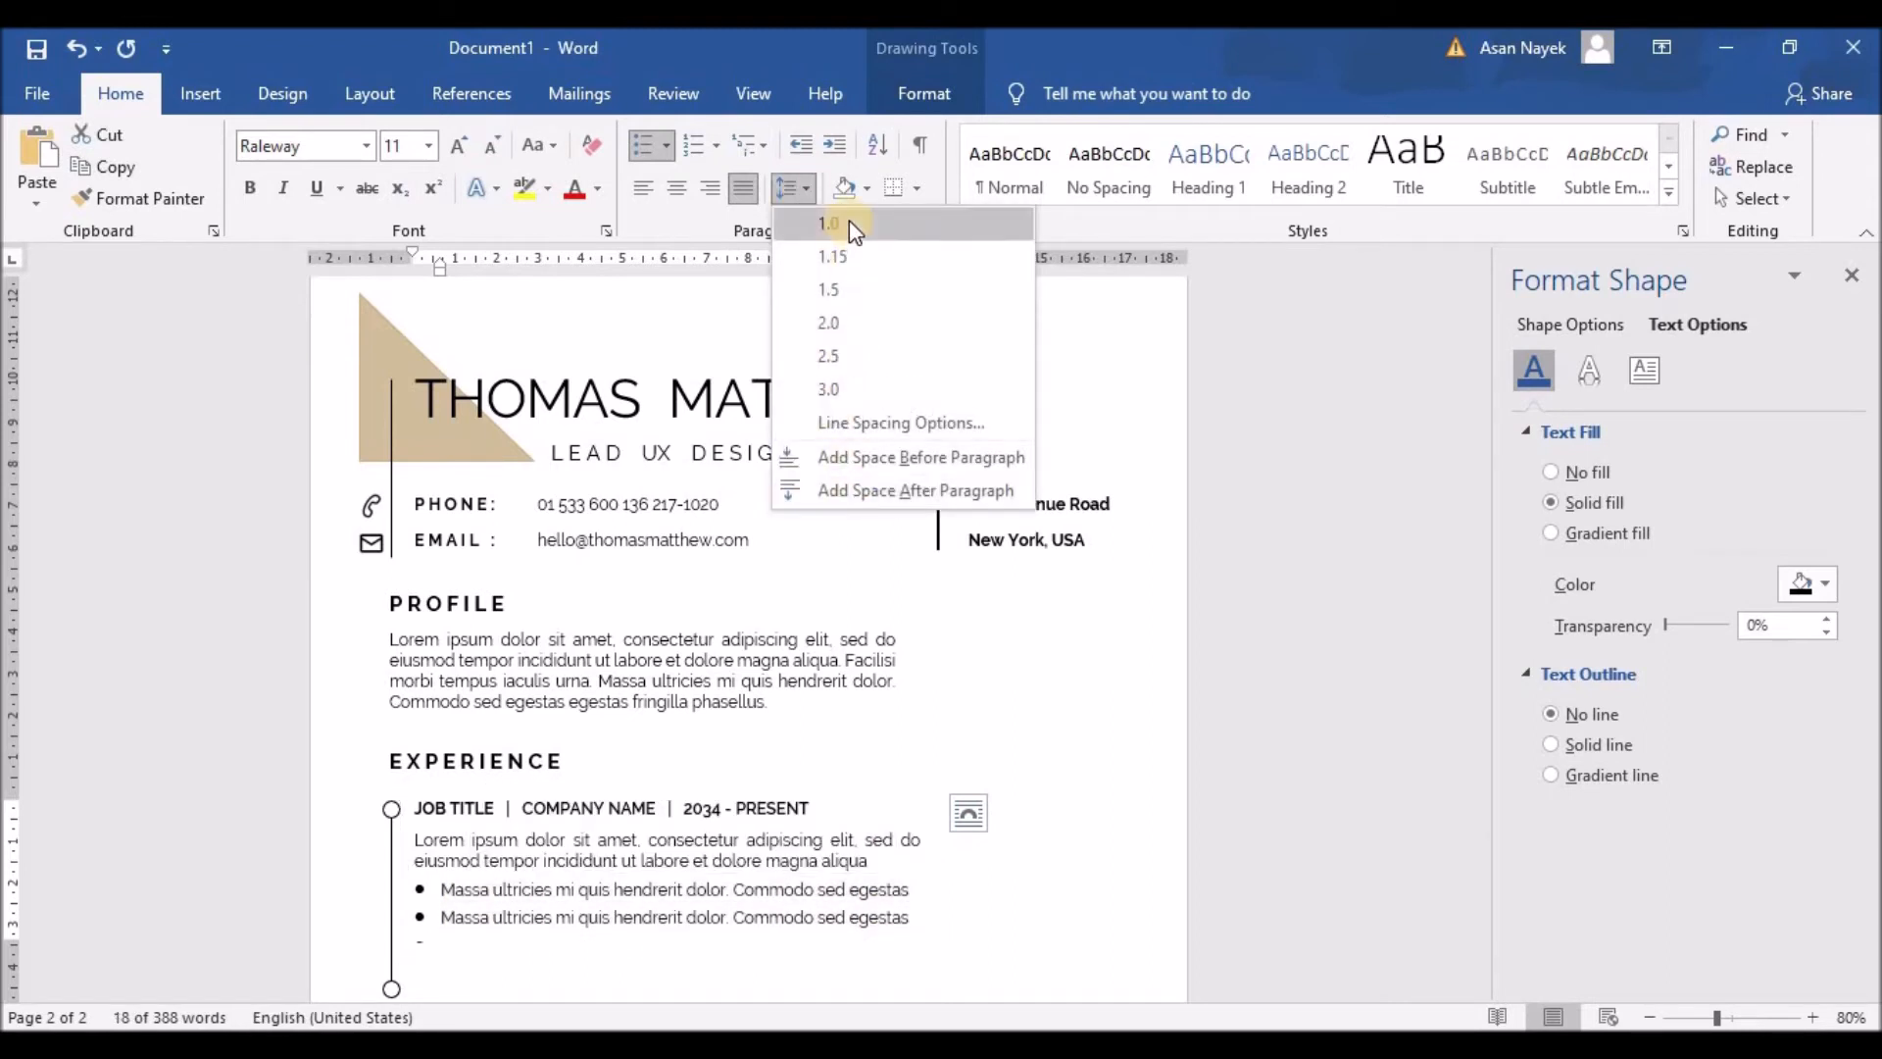
{"action": "left_click", "coordinate": [1160, 880]}
Step: Remove the empty third bullet and resize the text box to fit the two bullets
{"action": "left_click_drag", "start_coordinate": [668, 950], "coordinate": [673, 965]}
{"action": "left_click", "coordinate": [551, 948]}
{"action": "key", "text": "BackSpace"}
{"action": "key", "text": "BackSpace"}
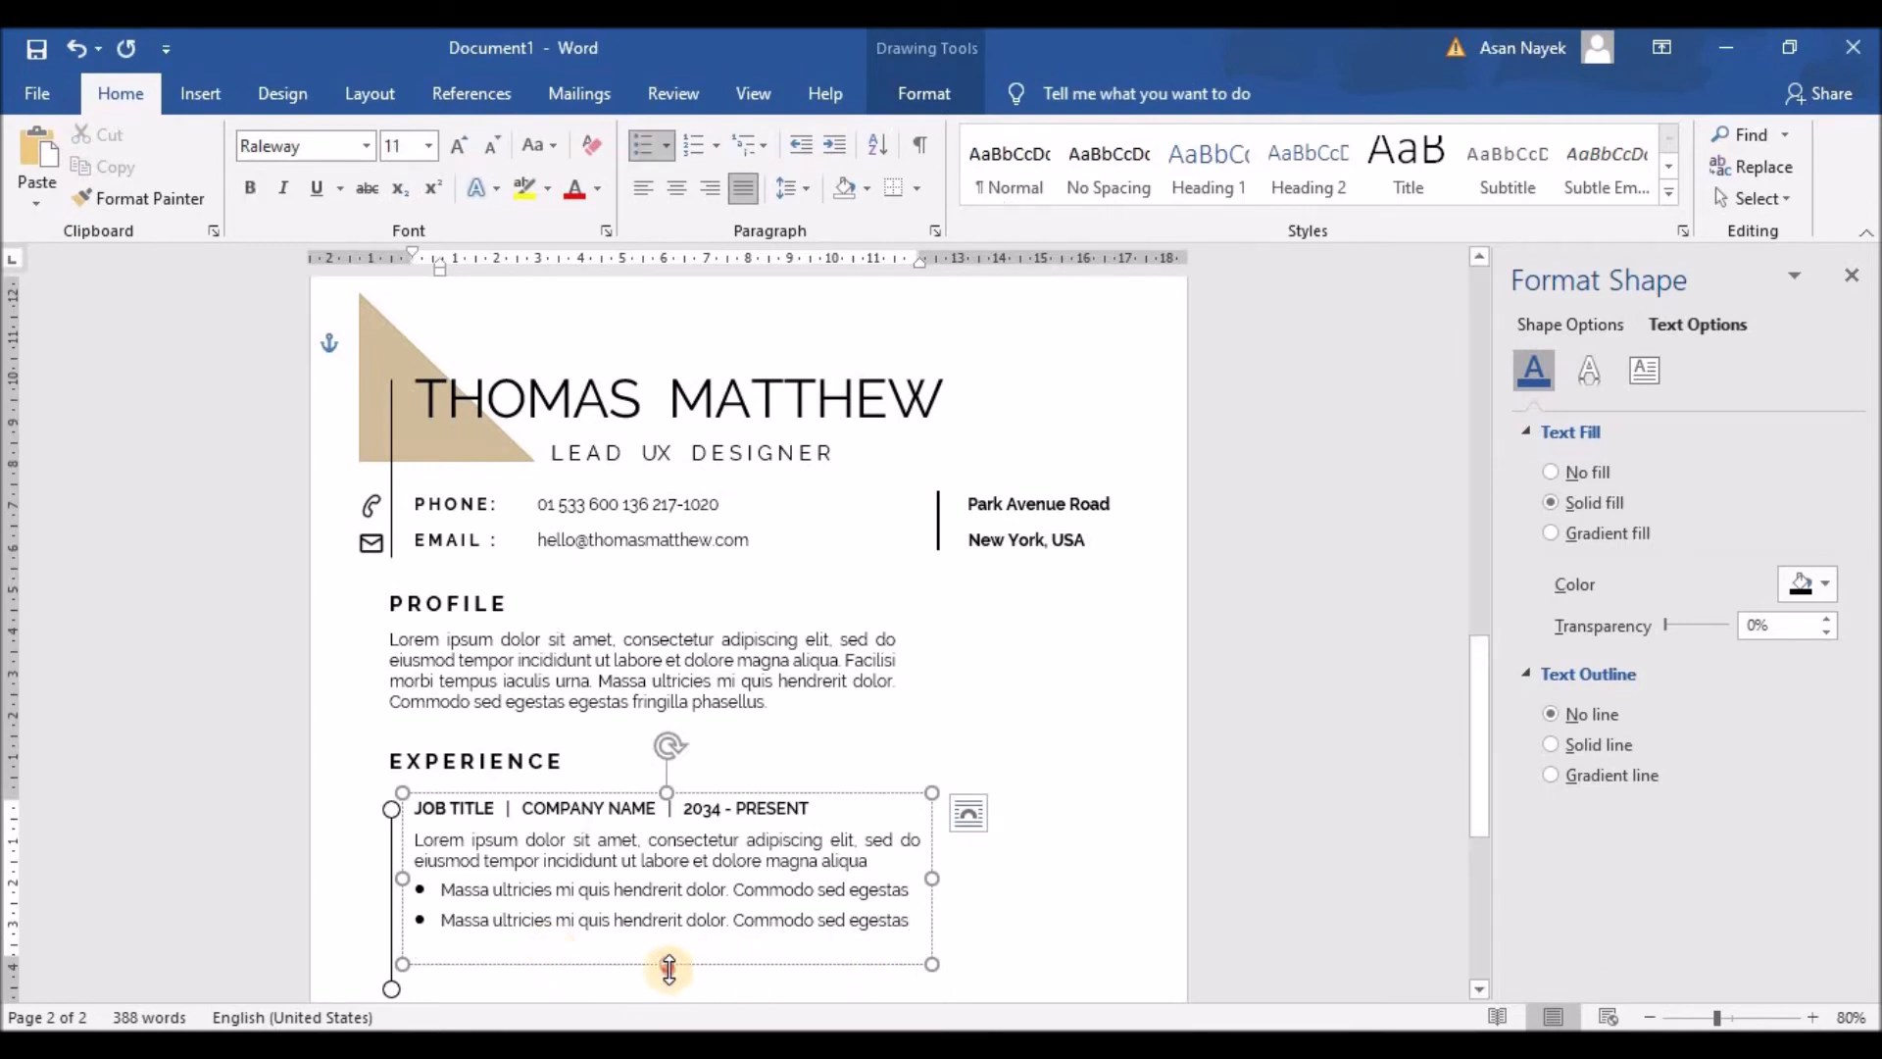
{"action": "left_click_drag", "start_coordinate": [669, 966], "coordinate": [663, 951]}
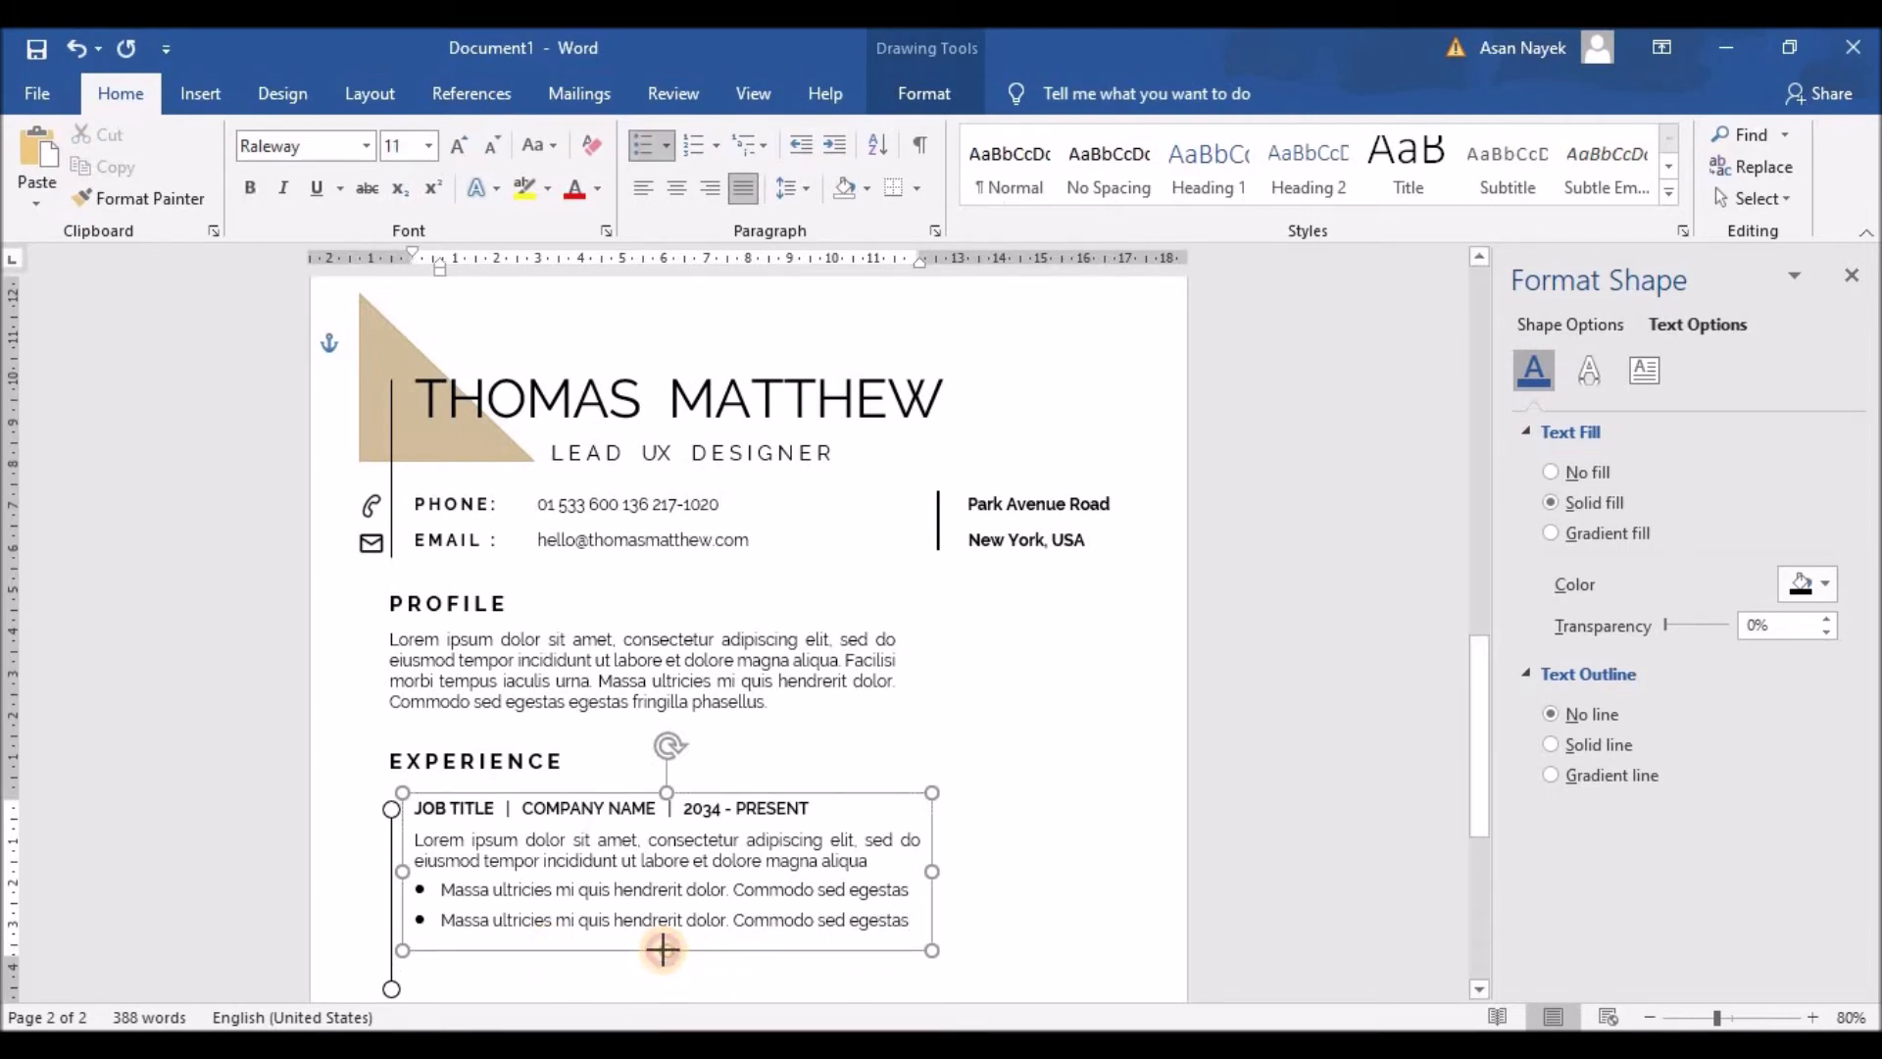
{"action": "scroll", "coordinate": [980, 687], "scroll_direction": "down", "scroll_amount": 3}
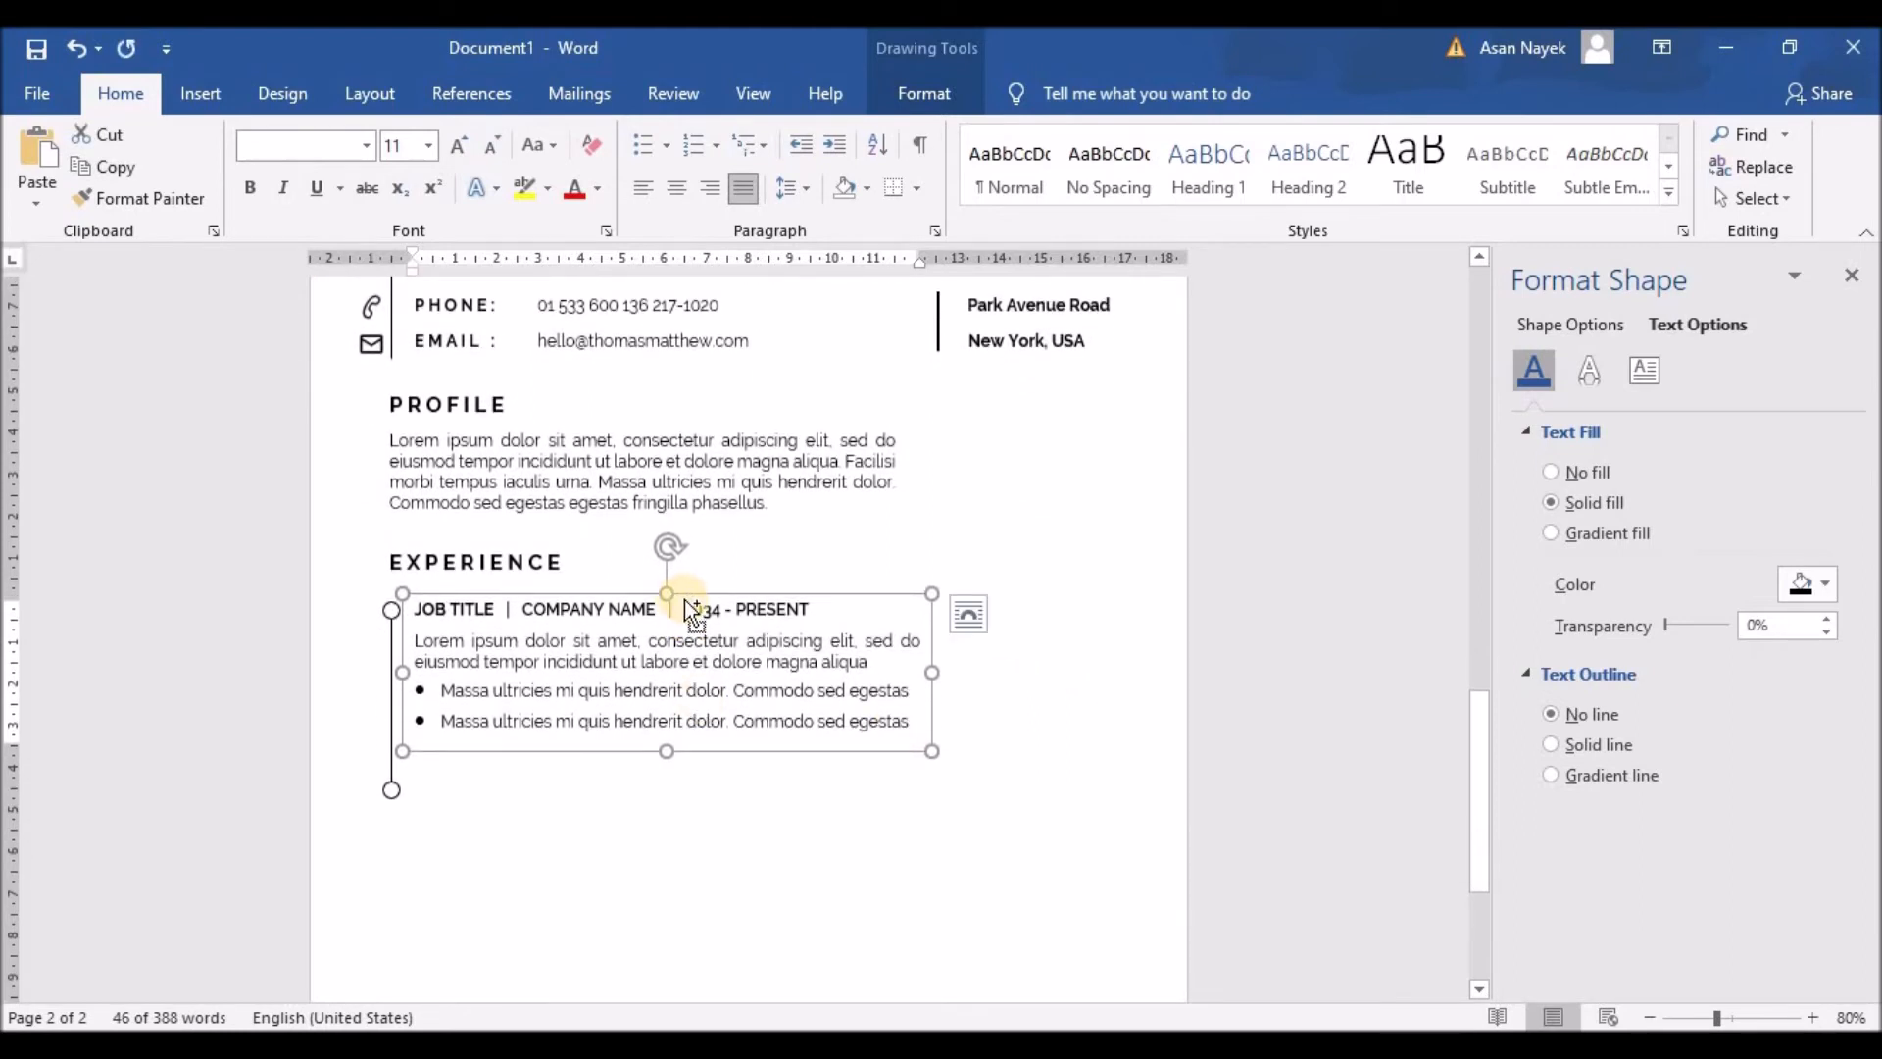
Step: Duplicate the job entry text box and place the copy below the first entry
{"action": "key", "text": "ctrl+v"}
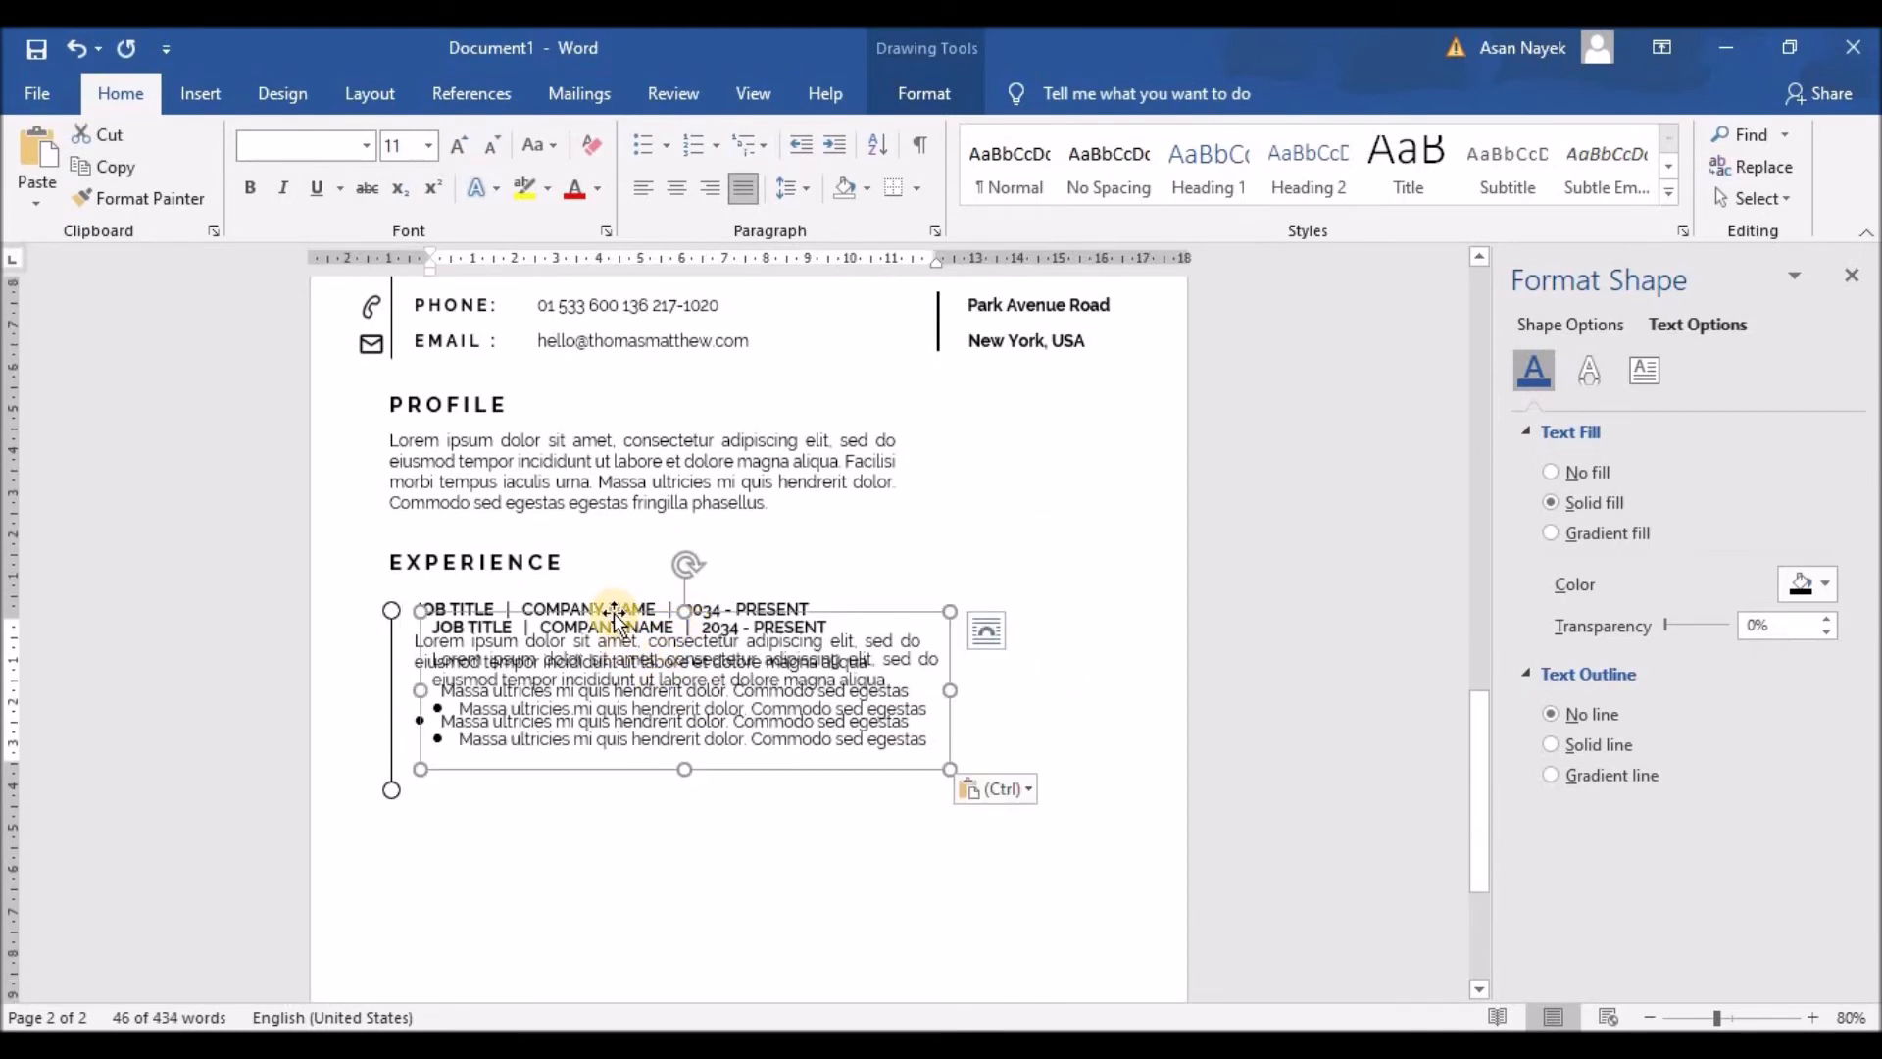
{"action": "left_click_drag", "start_coordinate": [614, 616], "coordinate": [596, 764]}
{"action": "key", "text": "Down"}
{"action": "key", "text": "Down"}
{"action": "key", "text": "Down"}
{"action": "key", "text": "Down"}
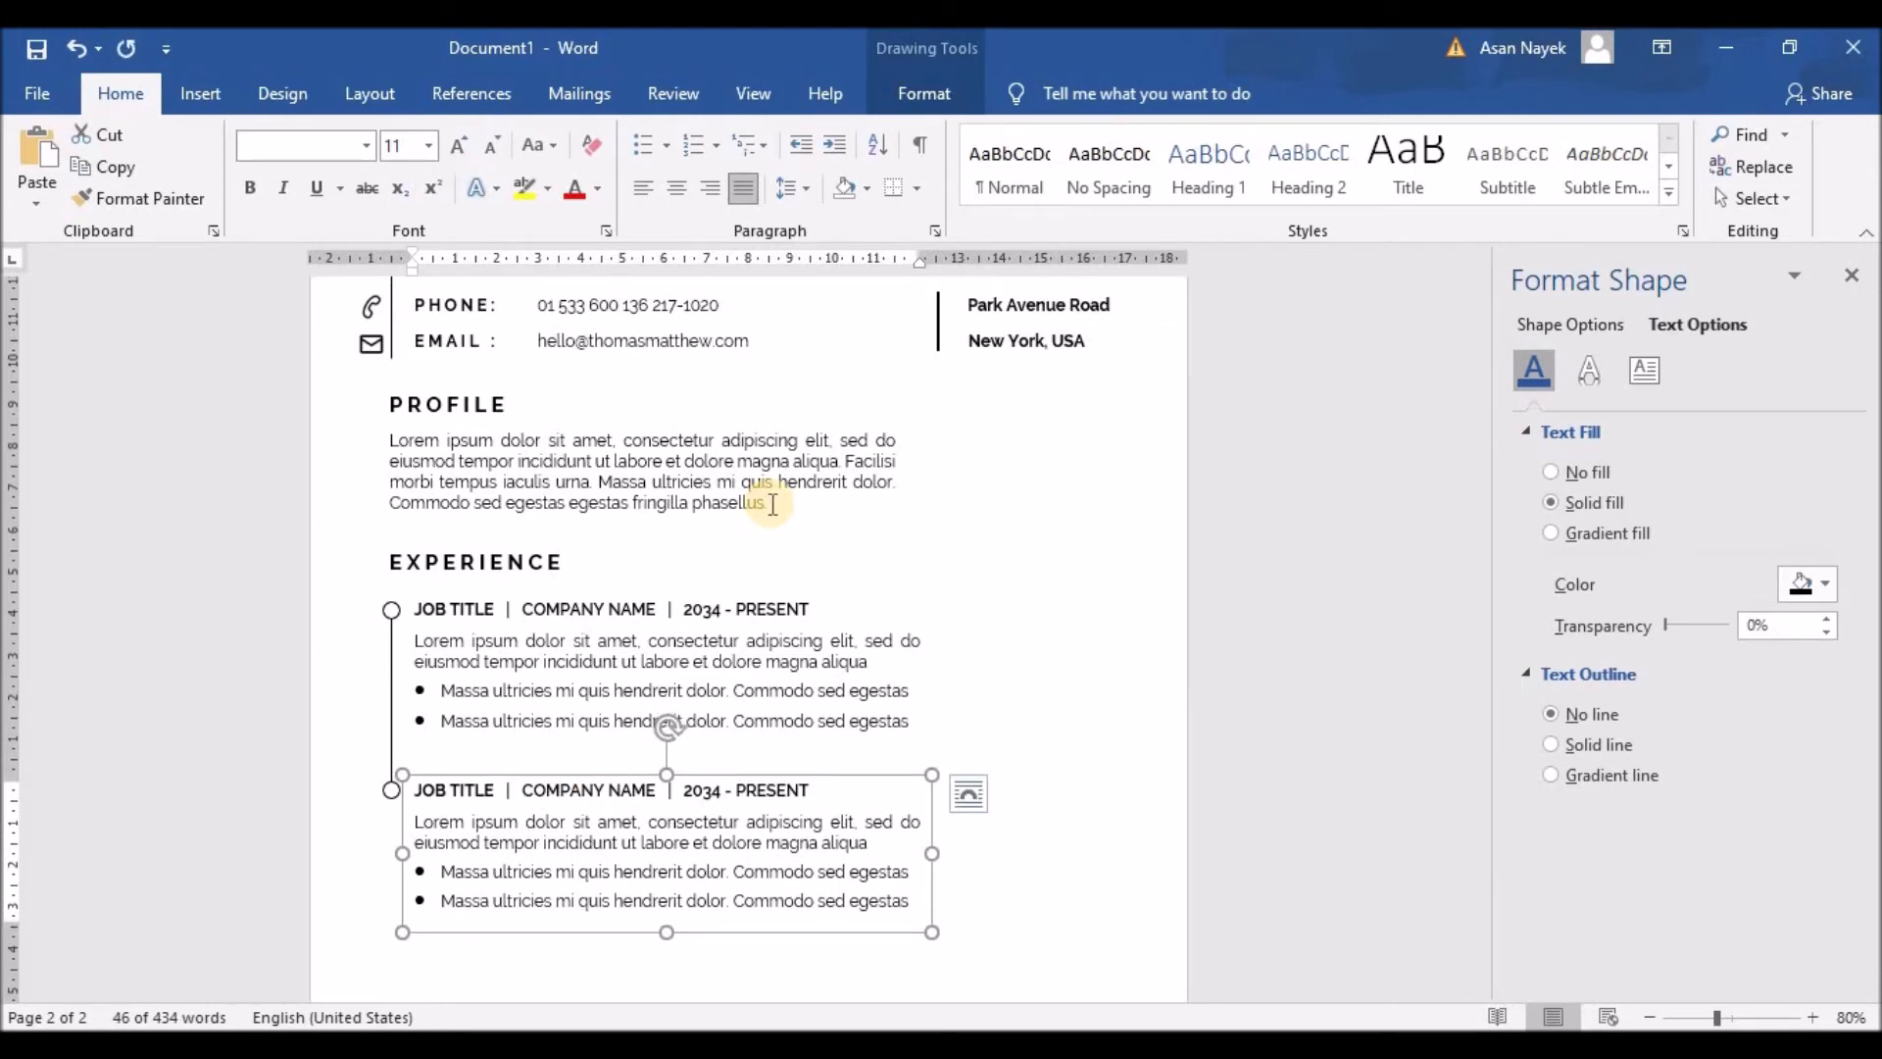
Step: Give both timeline circles a solid fill with a chosen colour
{"action": "left_click", "coordinate": [392, 611]}
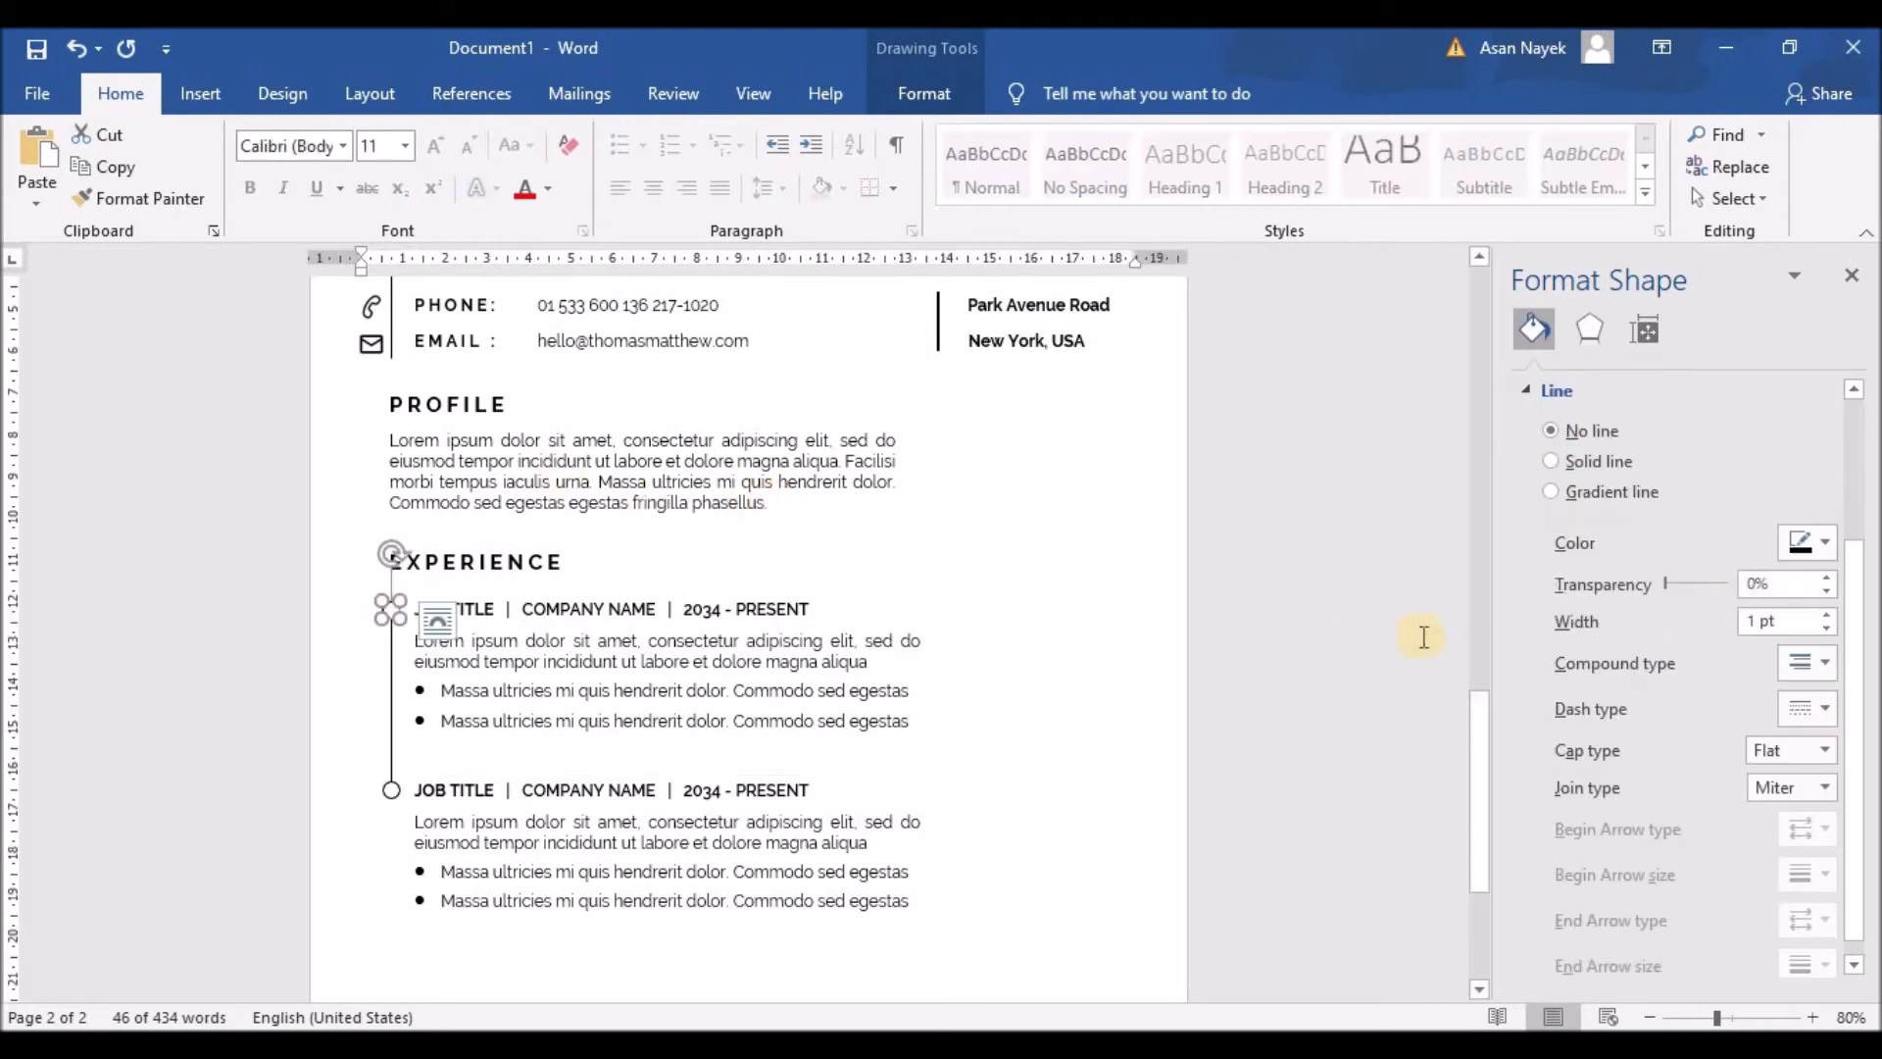
{"action": "left_click", "coordinate": [1527, 391]}
{"action": "left_click", "coordinate": [1551, 462]}
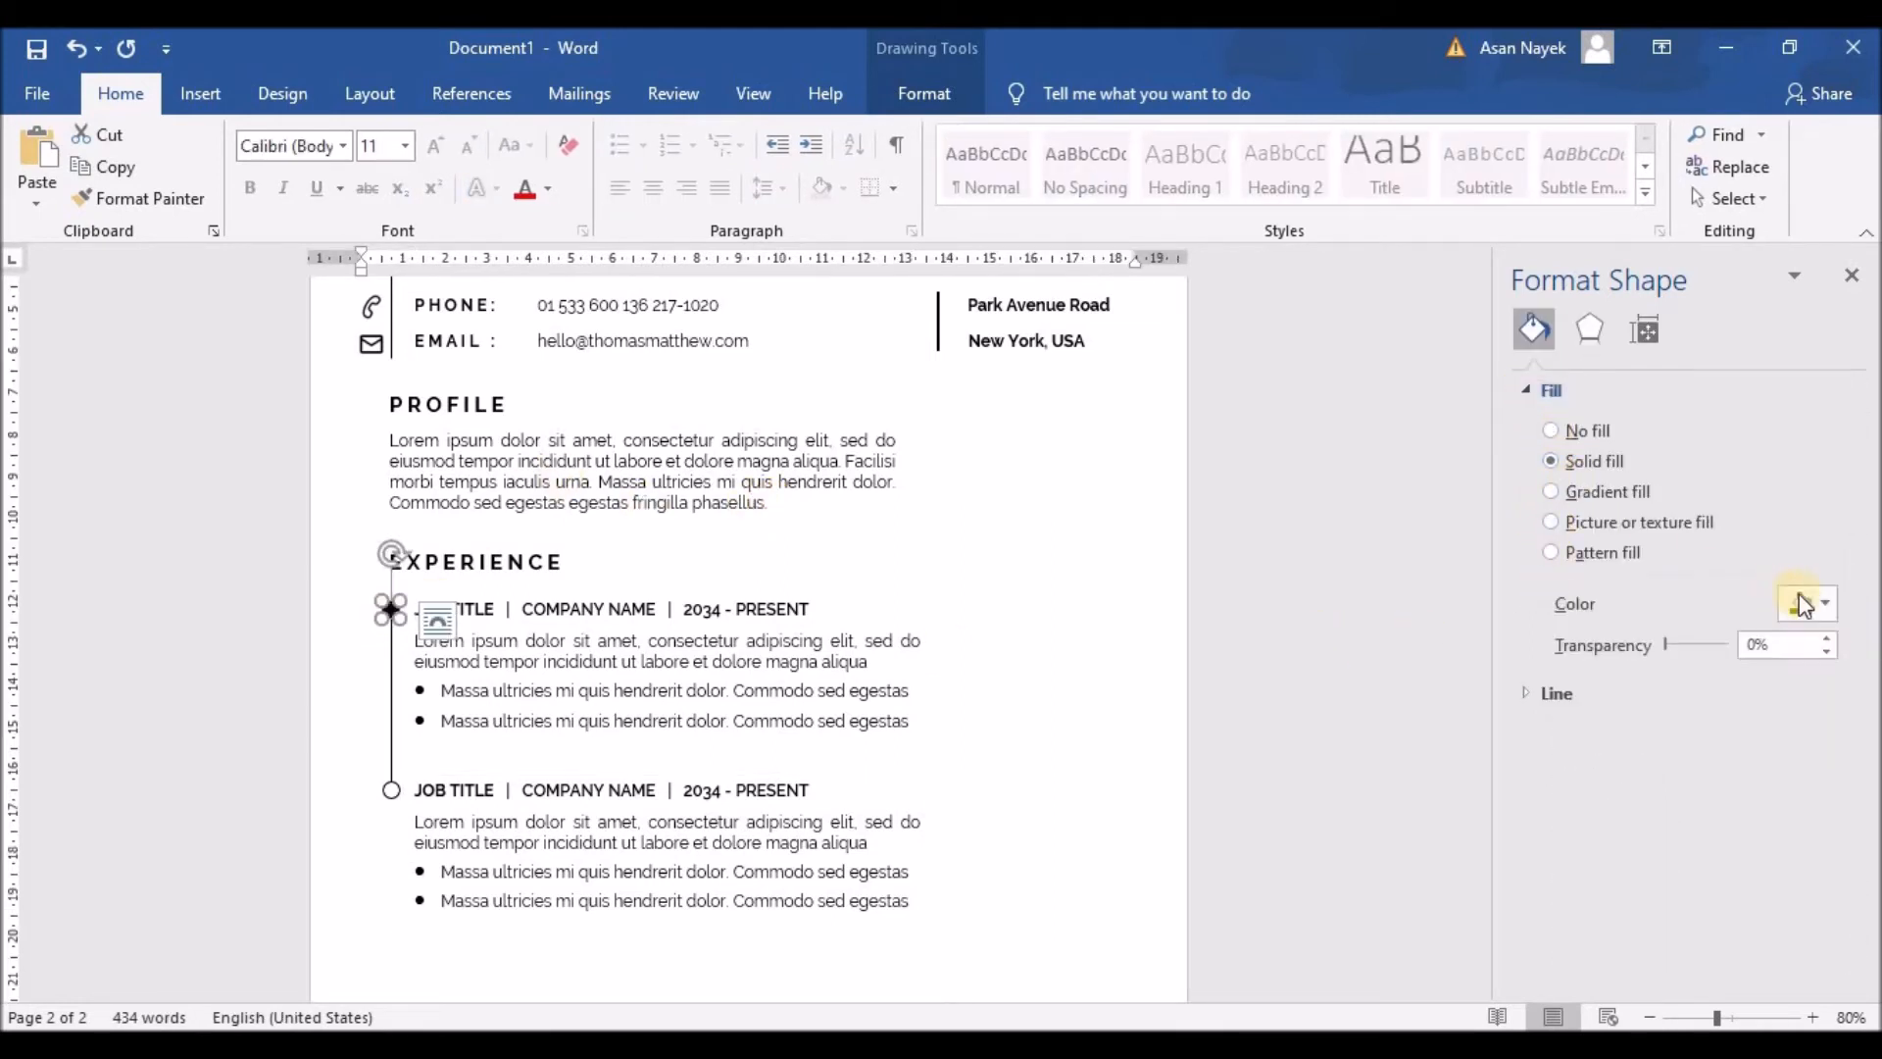
{"action": "left_click", "coordinate": [1813, 602]}
{"action": "left_click", "coordinate": [1655, 667]}
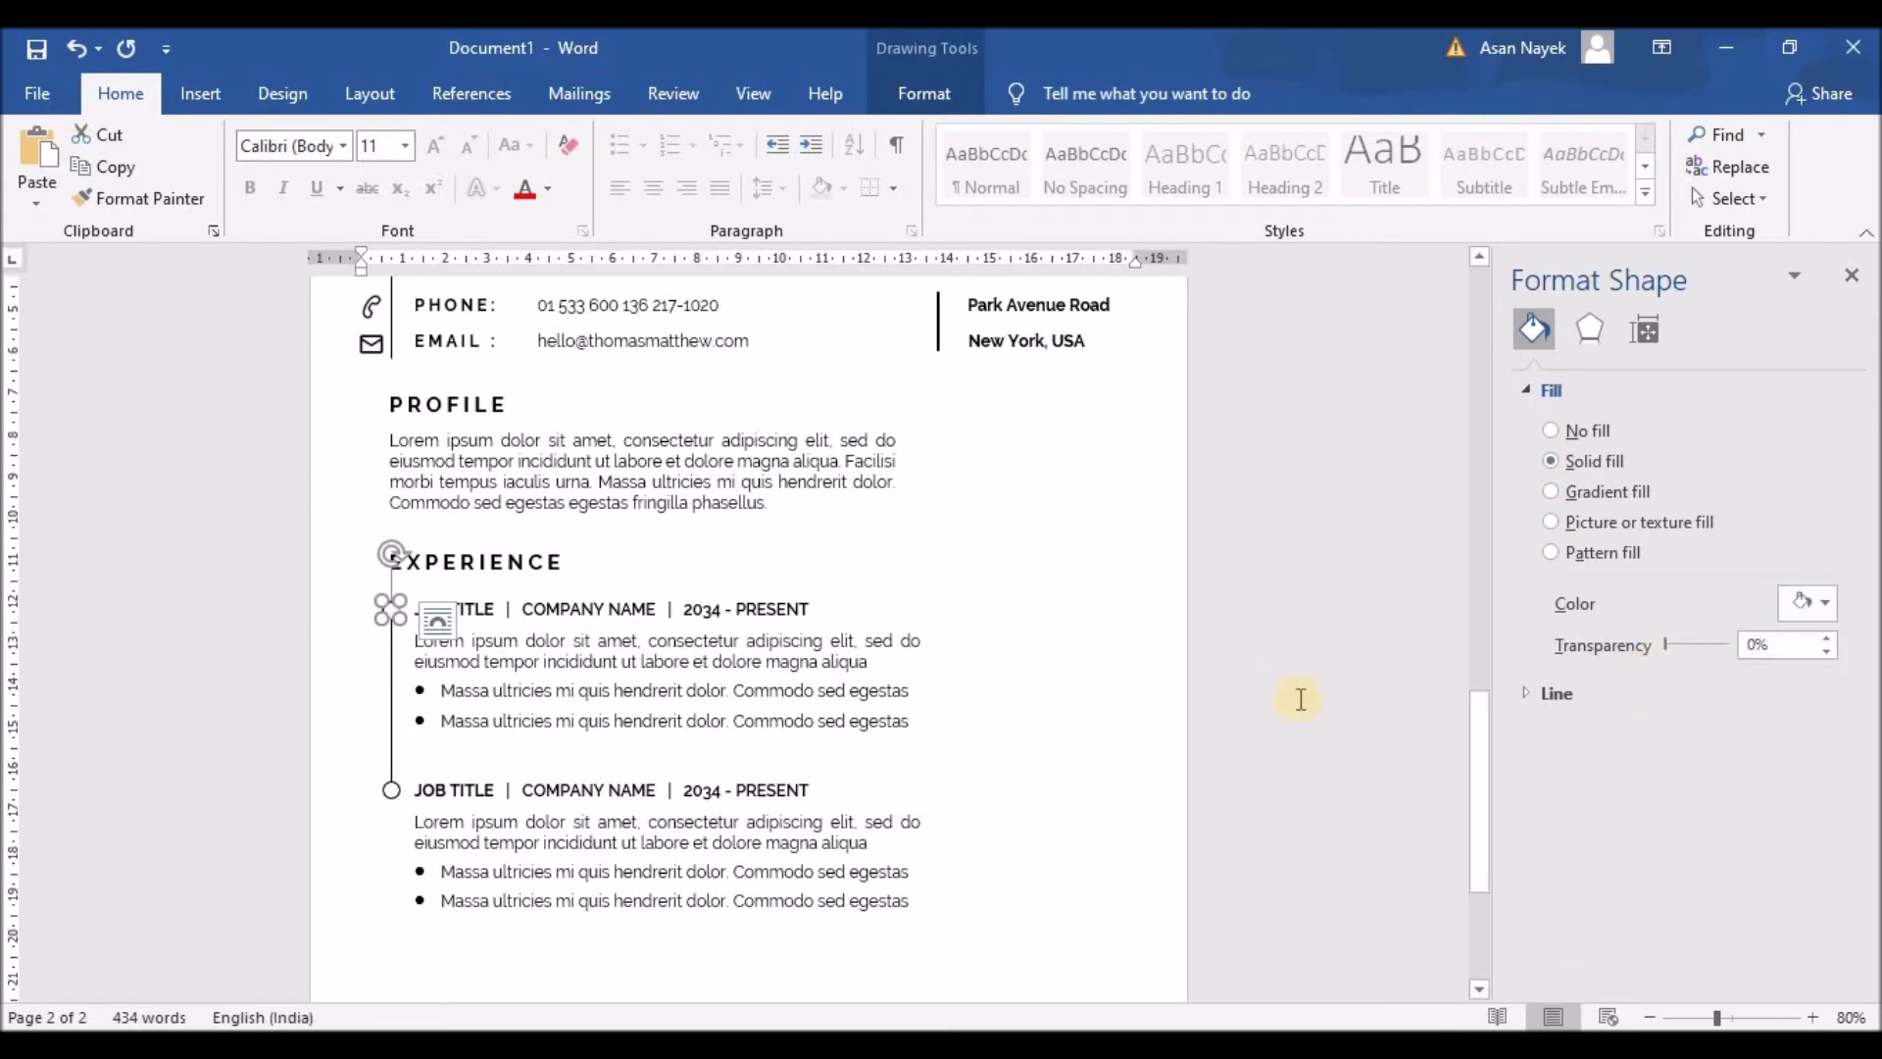
{"action": "left_click", "coordinate": [390, 799]}
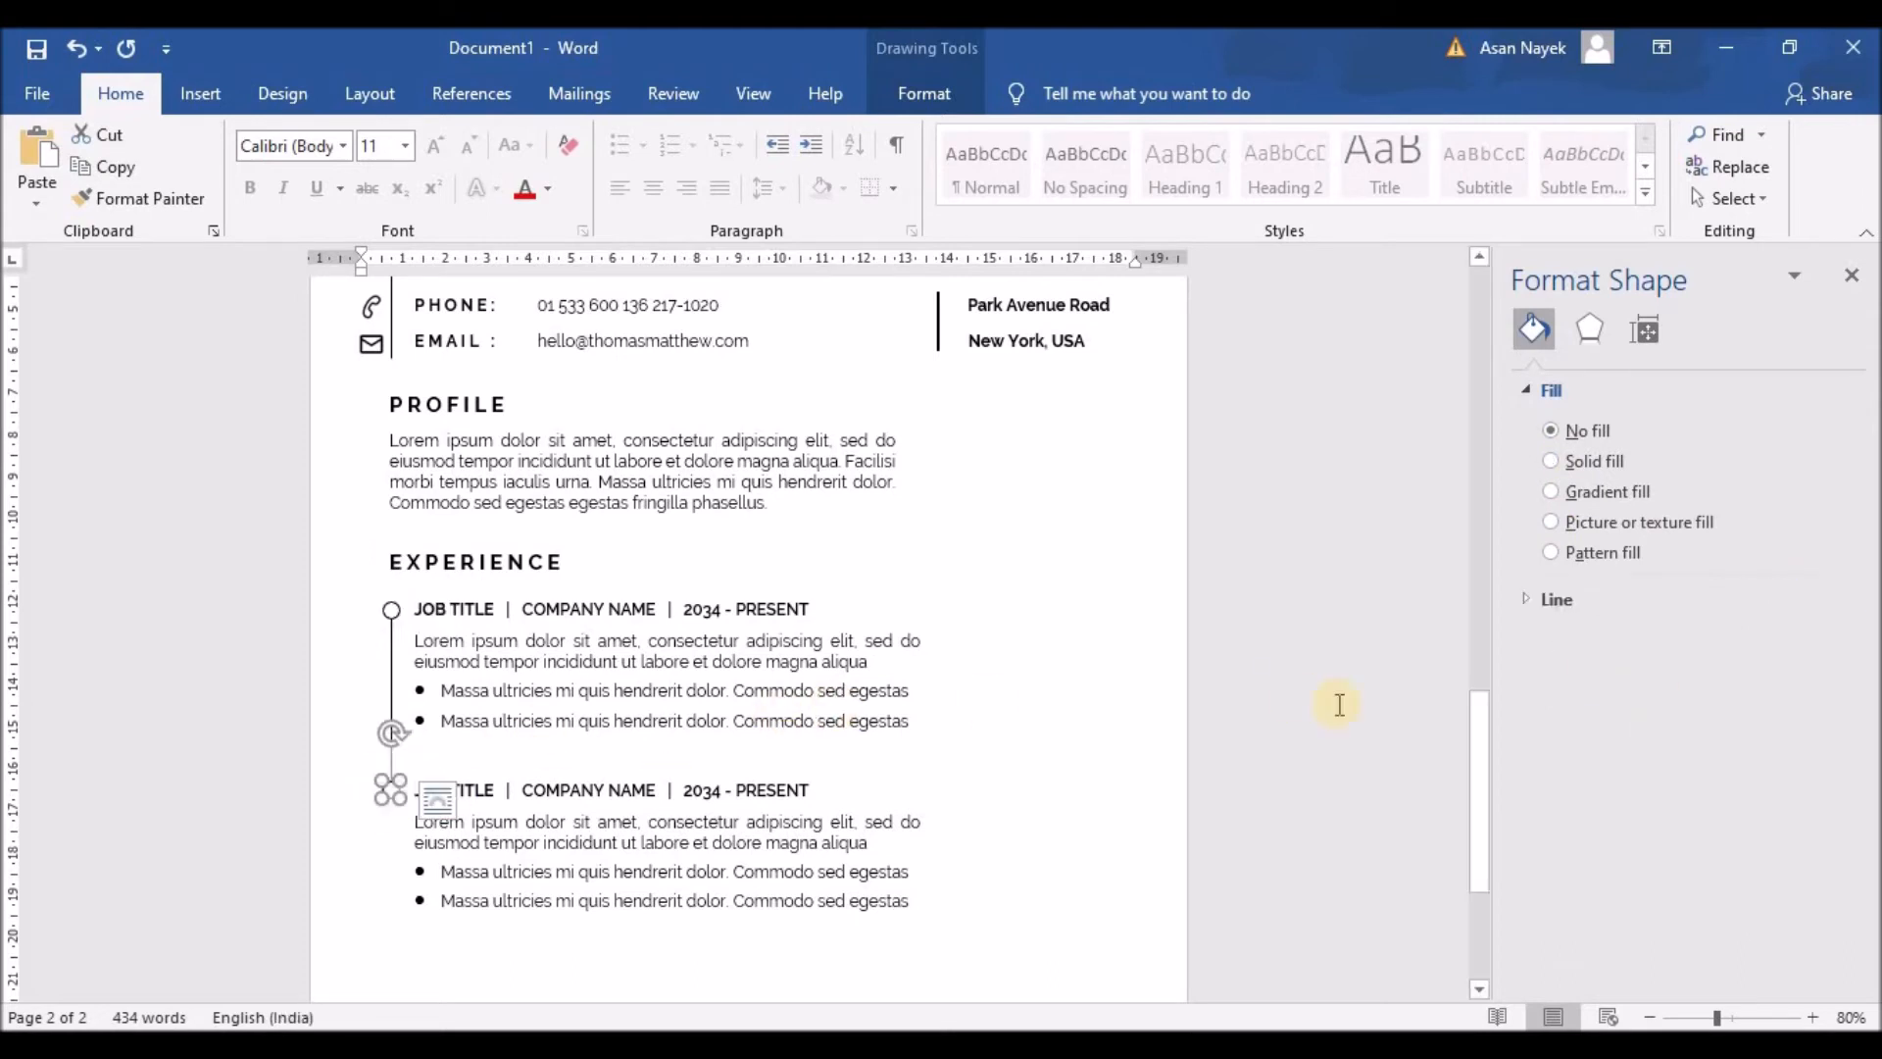
{"action": "left_click", "coordinate": [1562, 460]}
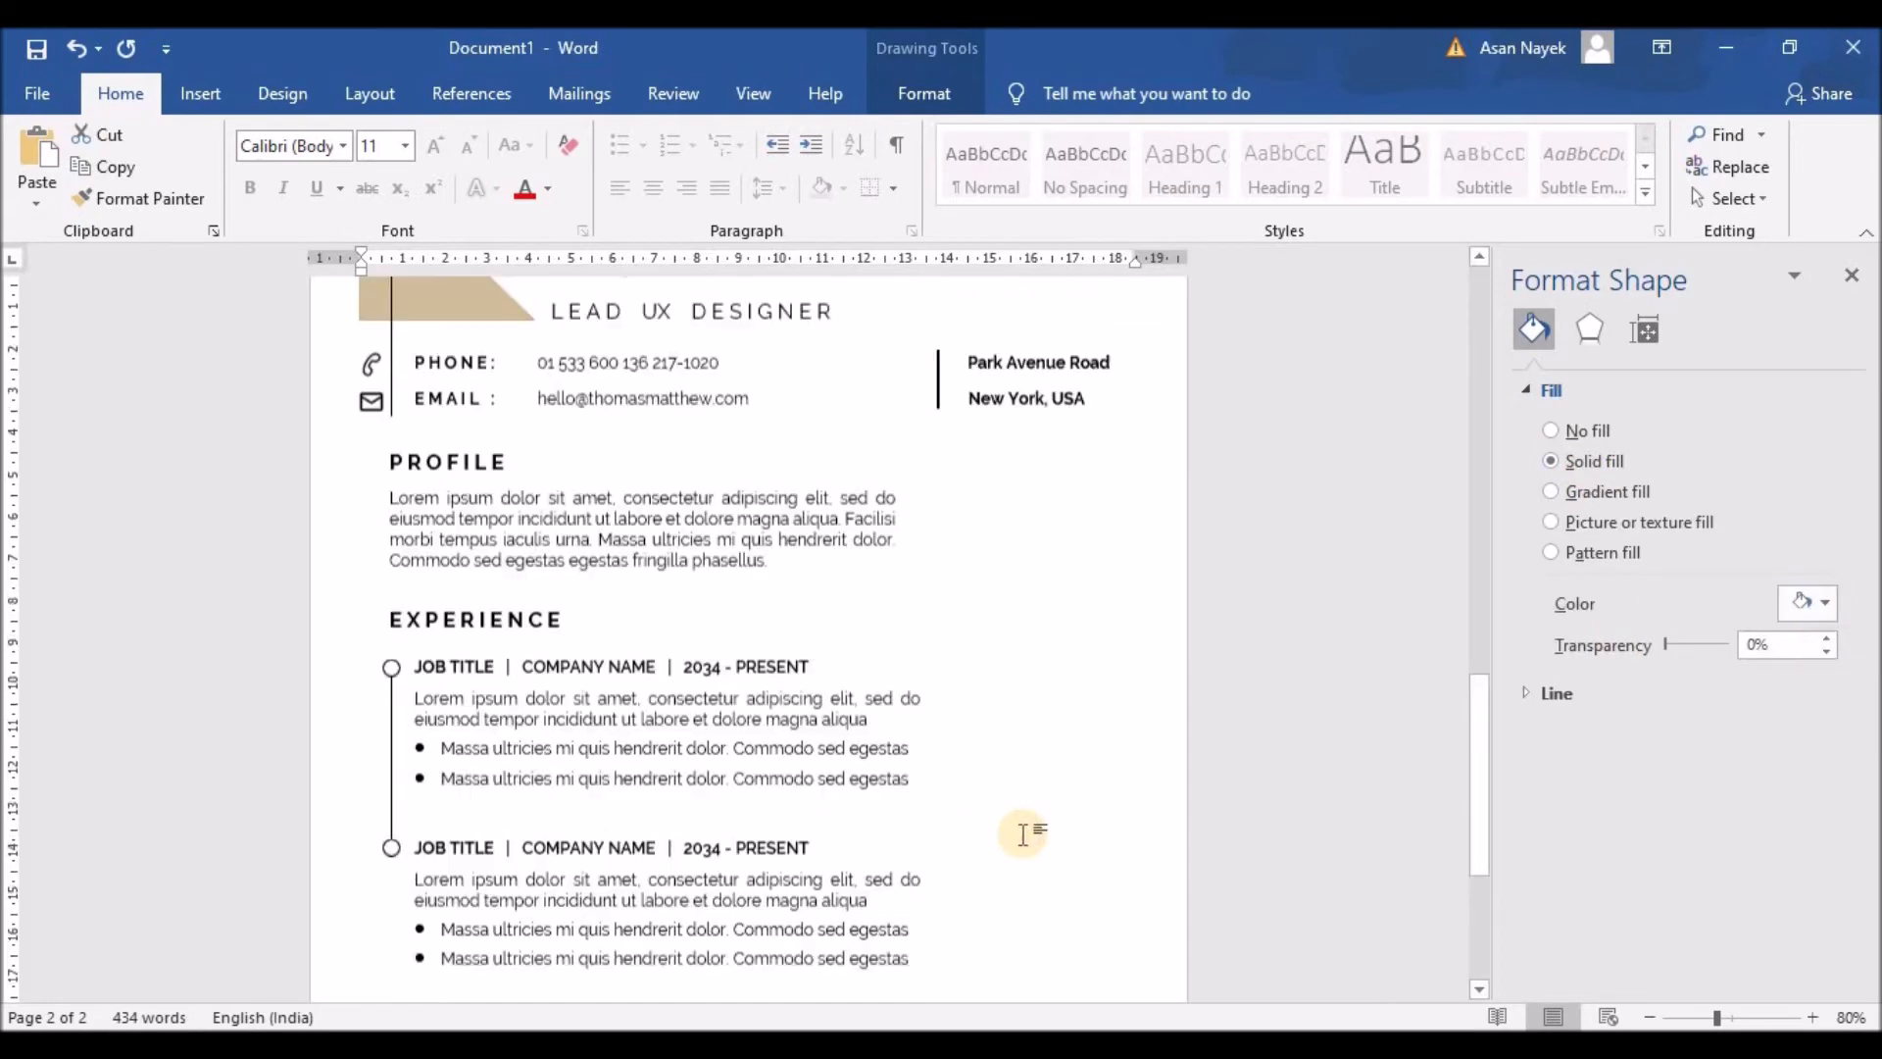
{"action": "left_click", "coordinate": [1023, 829]}
{"action": "scroll", "coordinate": [895, 768], "scroll_direction": "down", "scroll_amount": 3}
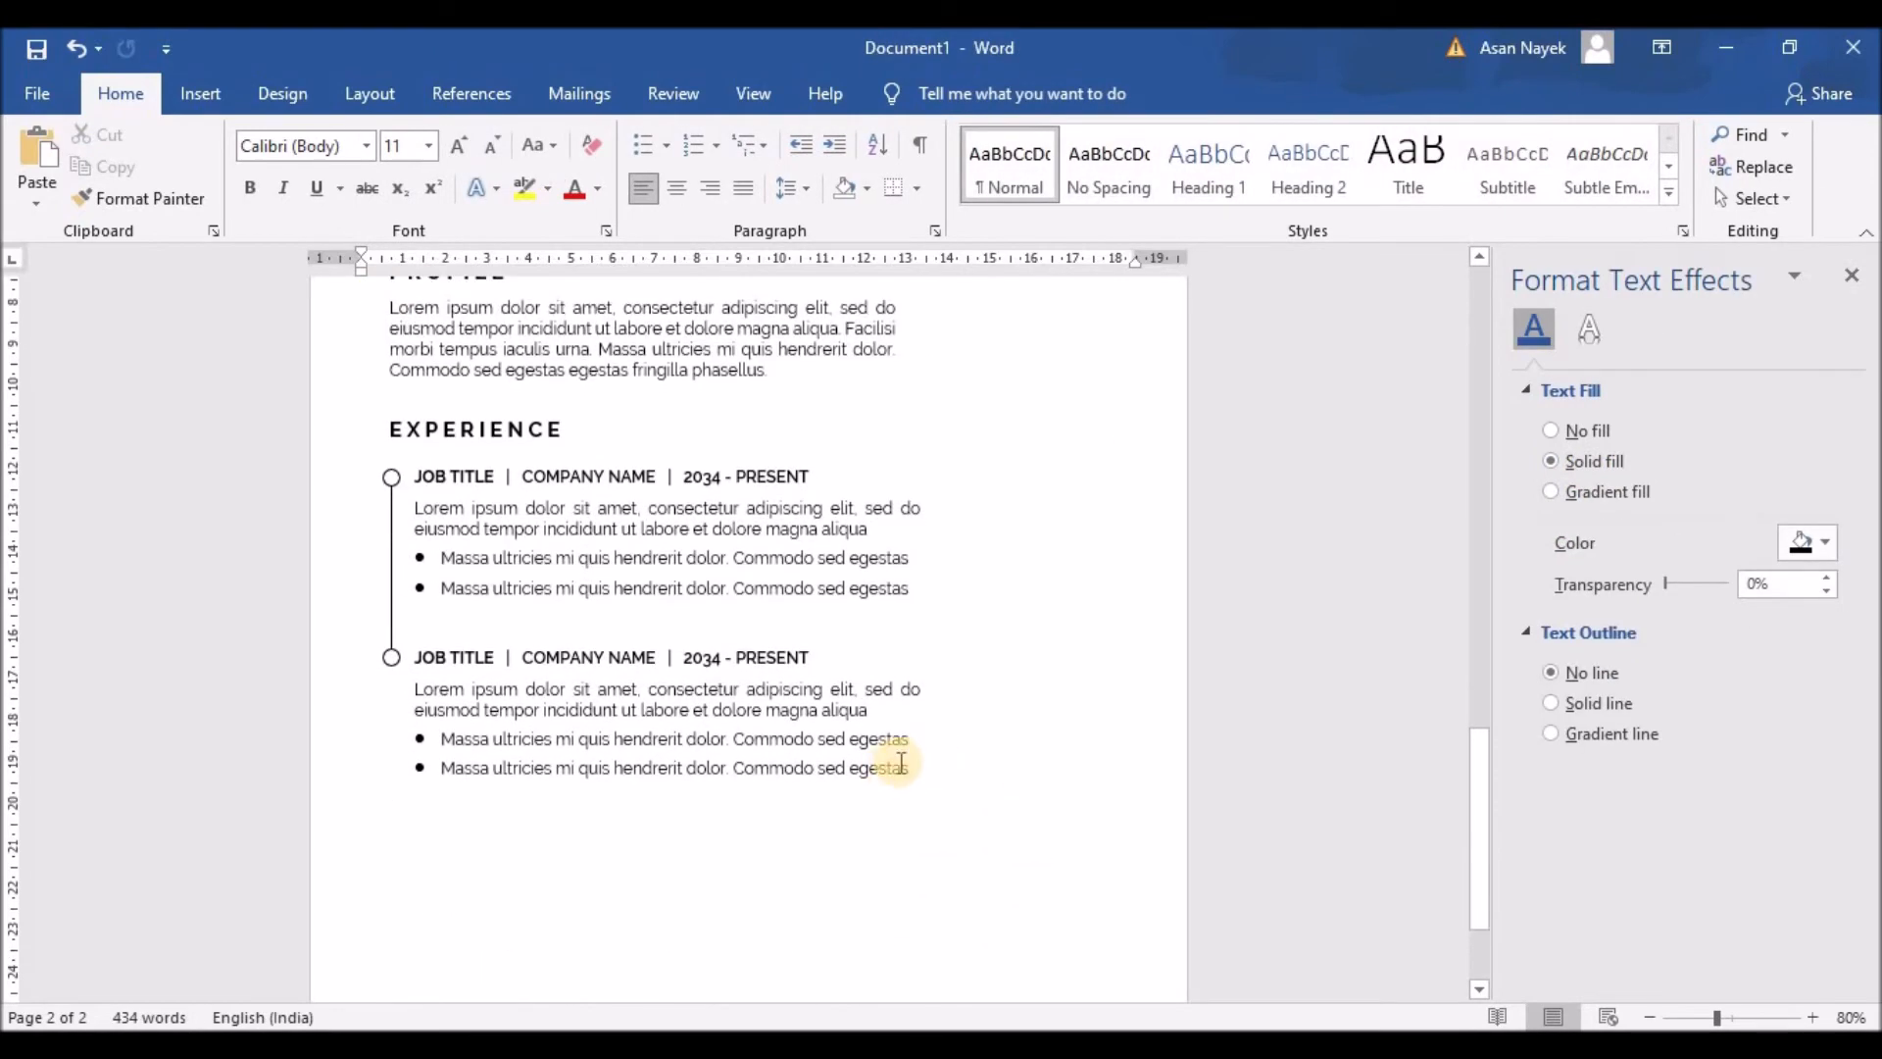
Step: Lengthen the vertical timeline line down past the second job entry
{"action": "left_click", "coordinate": [501, 669]}
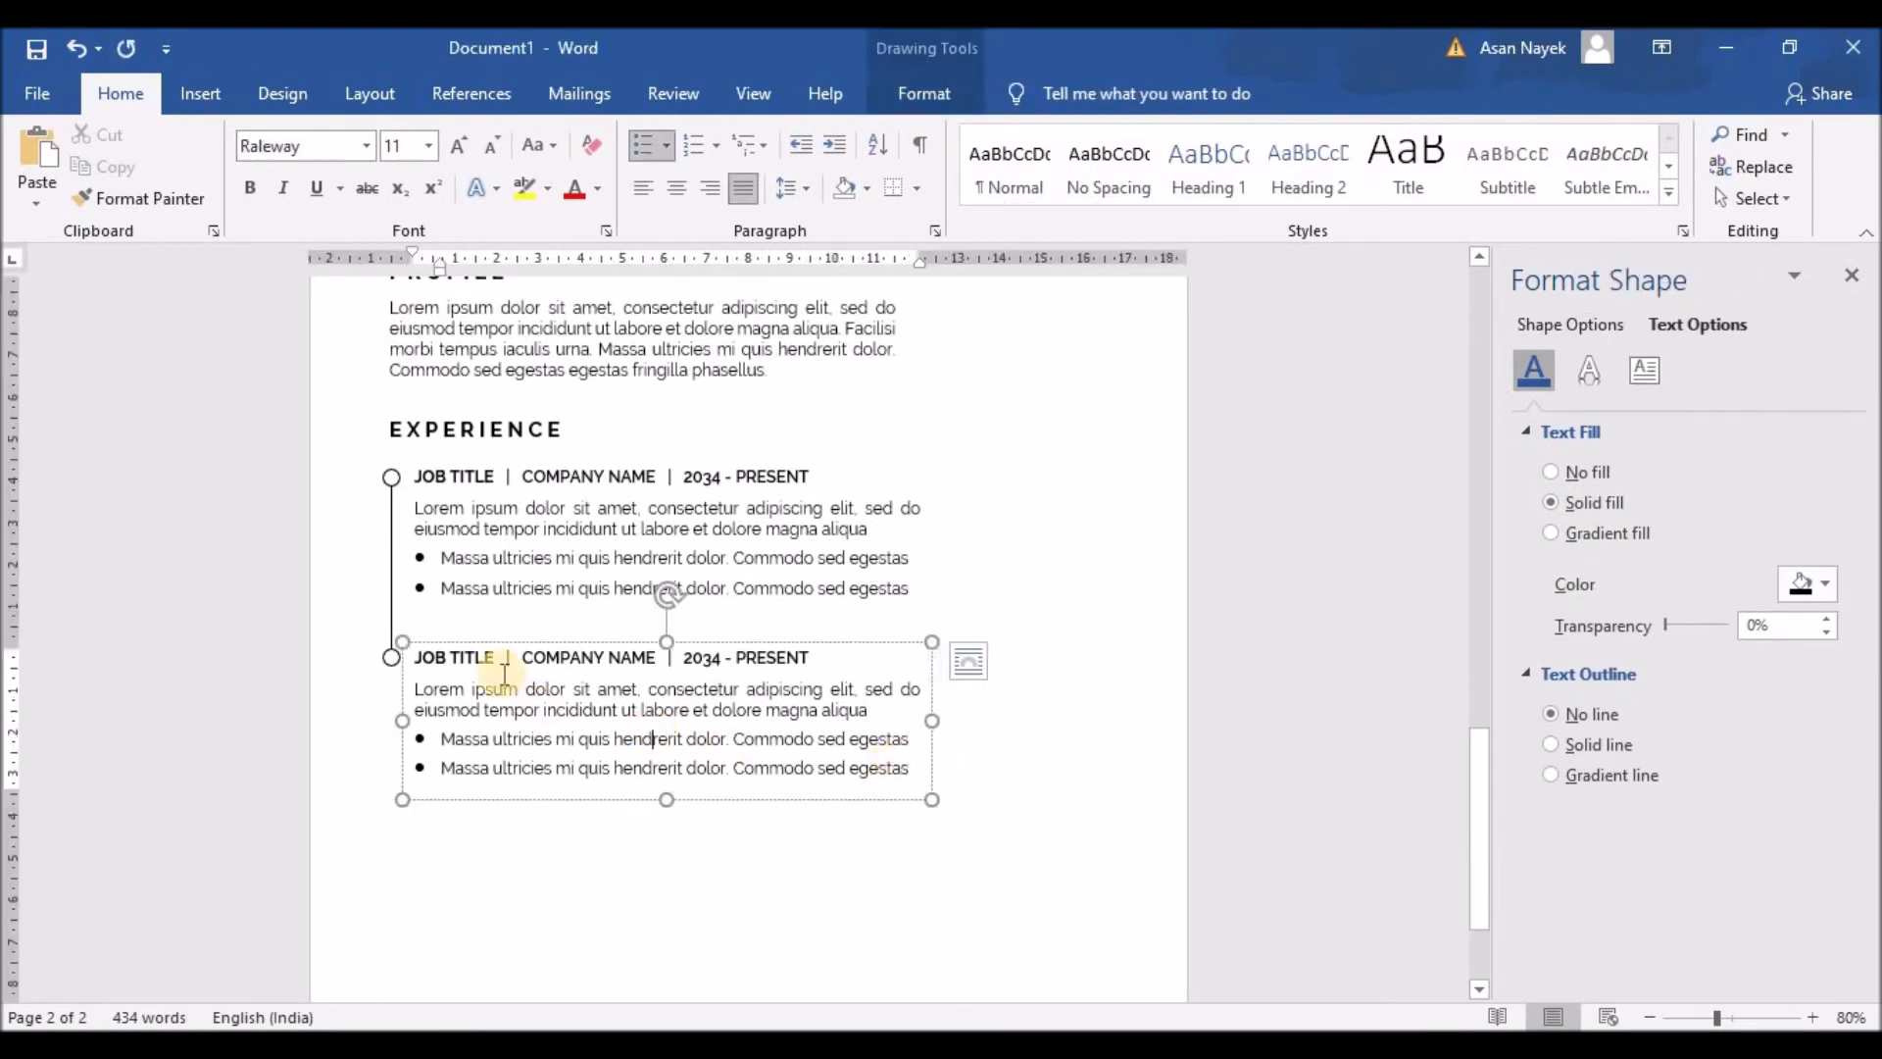
{"action": "left_click", "coordinate": [392, 586]}
{"action": "scroll", "coordinate": [392, 585], "scroll_direction": "up", "scroll_amount": 4}
{"action": "scroll", "coordinate": [393, 607], "scroll_direction": "down", "scroll_amount": 3}
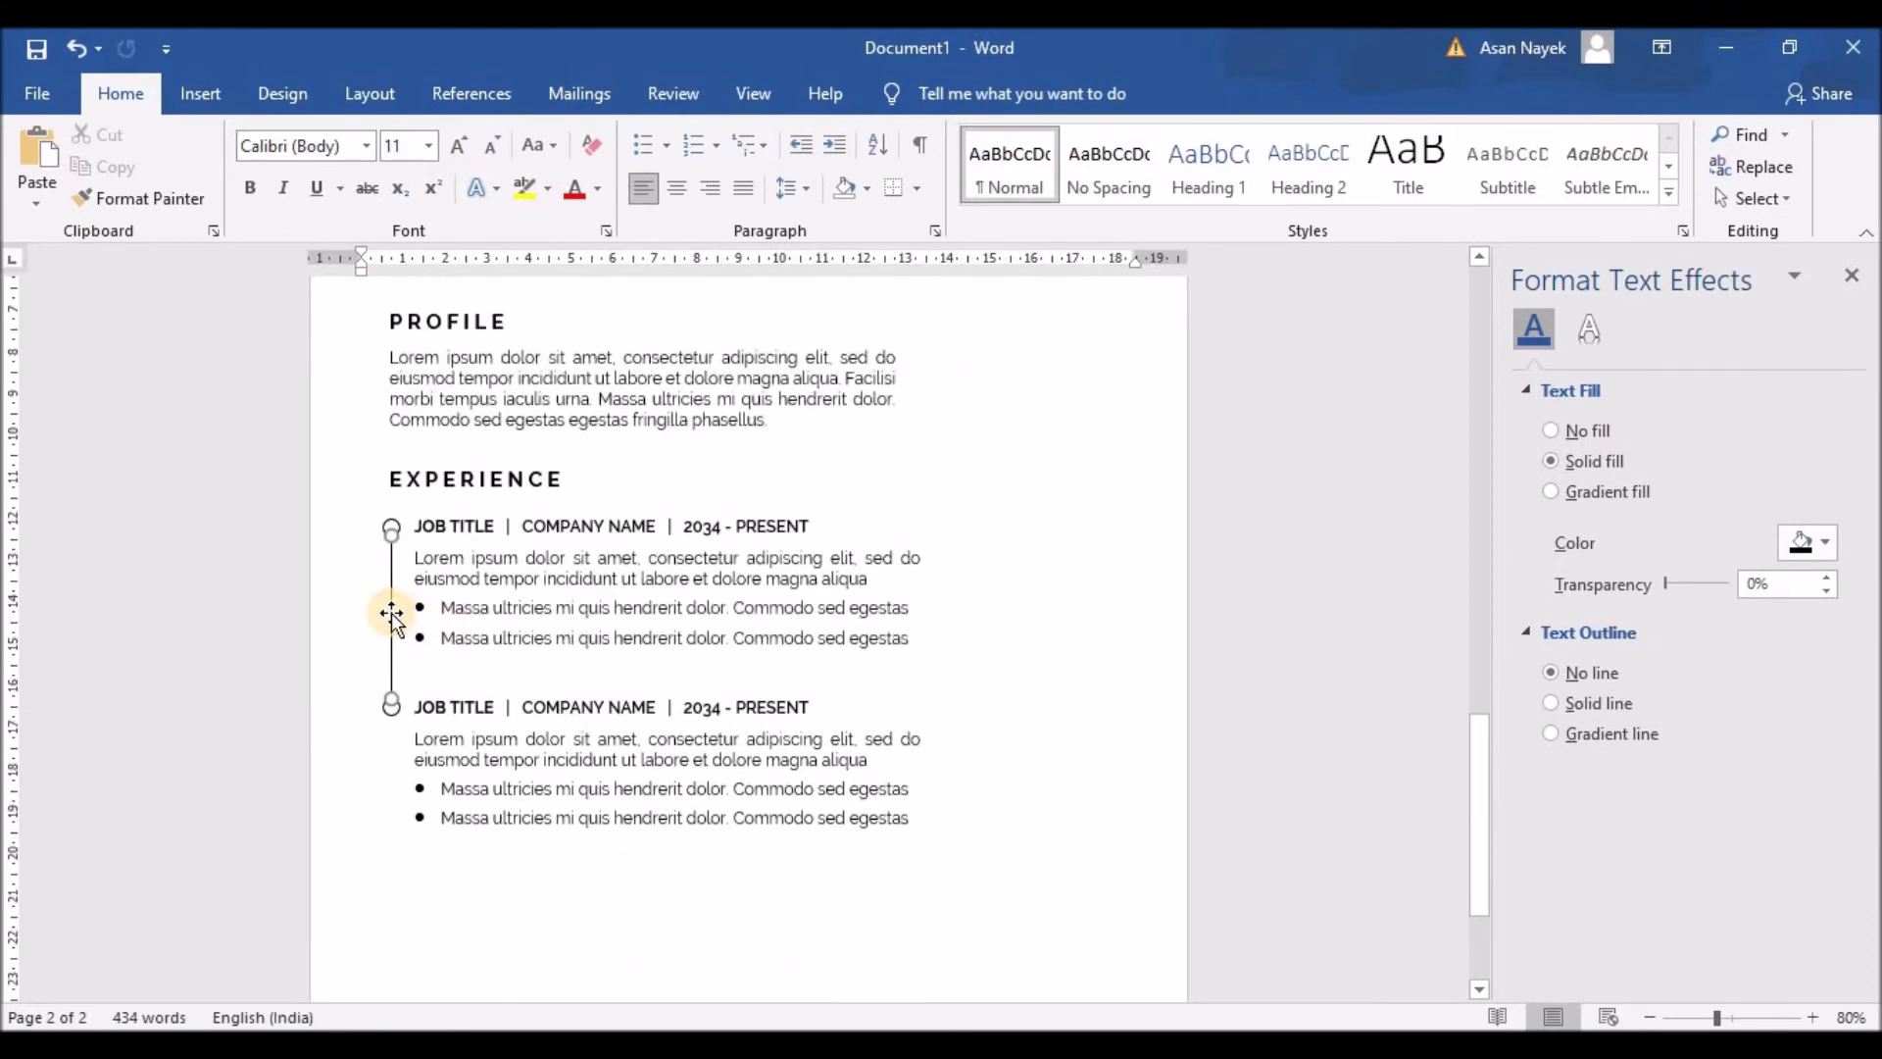
{"action": "left_click", "coordinate": [392, 615]}
{"action": "left_click_drag", "start_coordinate": [397, 619], "coordinate": [392, 776]}
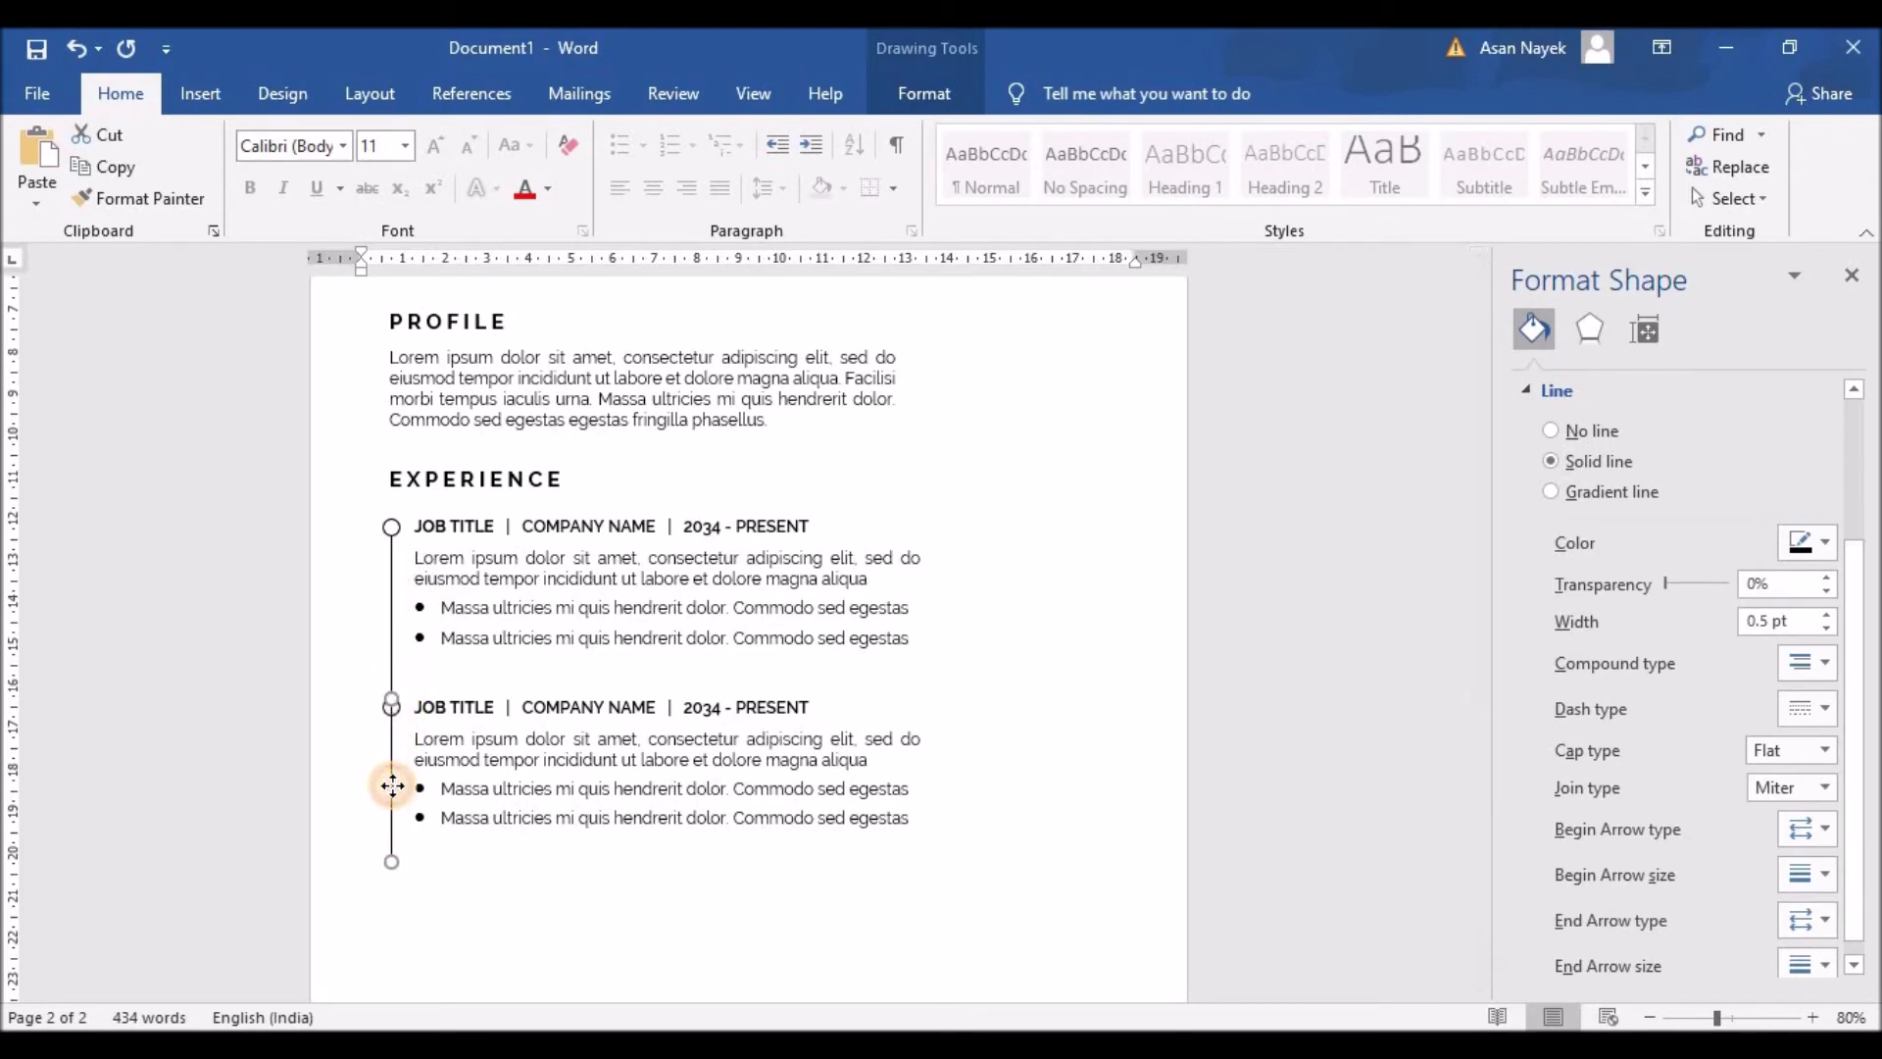
{"action": "left_click", "coordinate": [587, 889]}
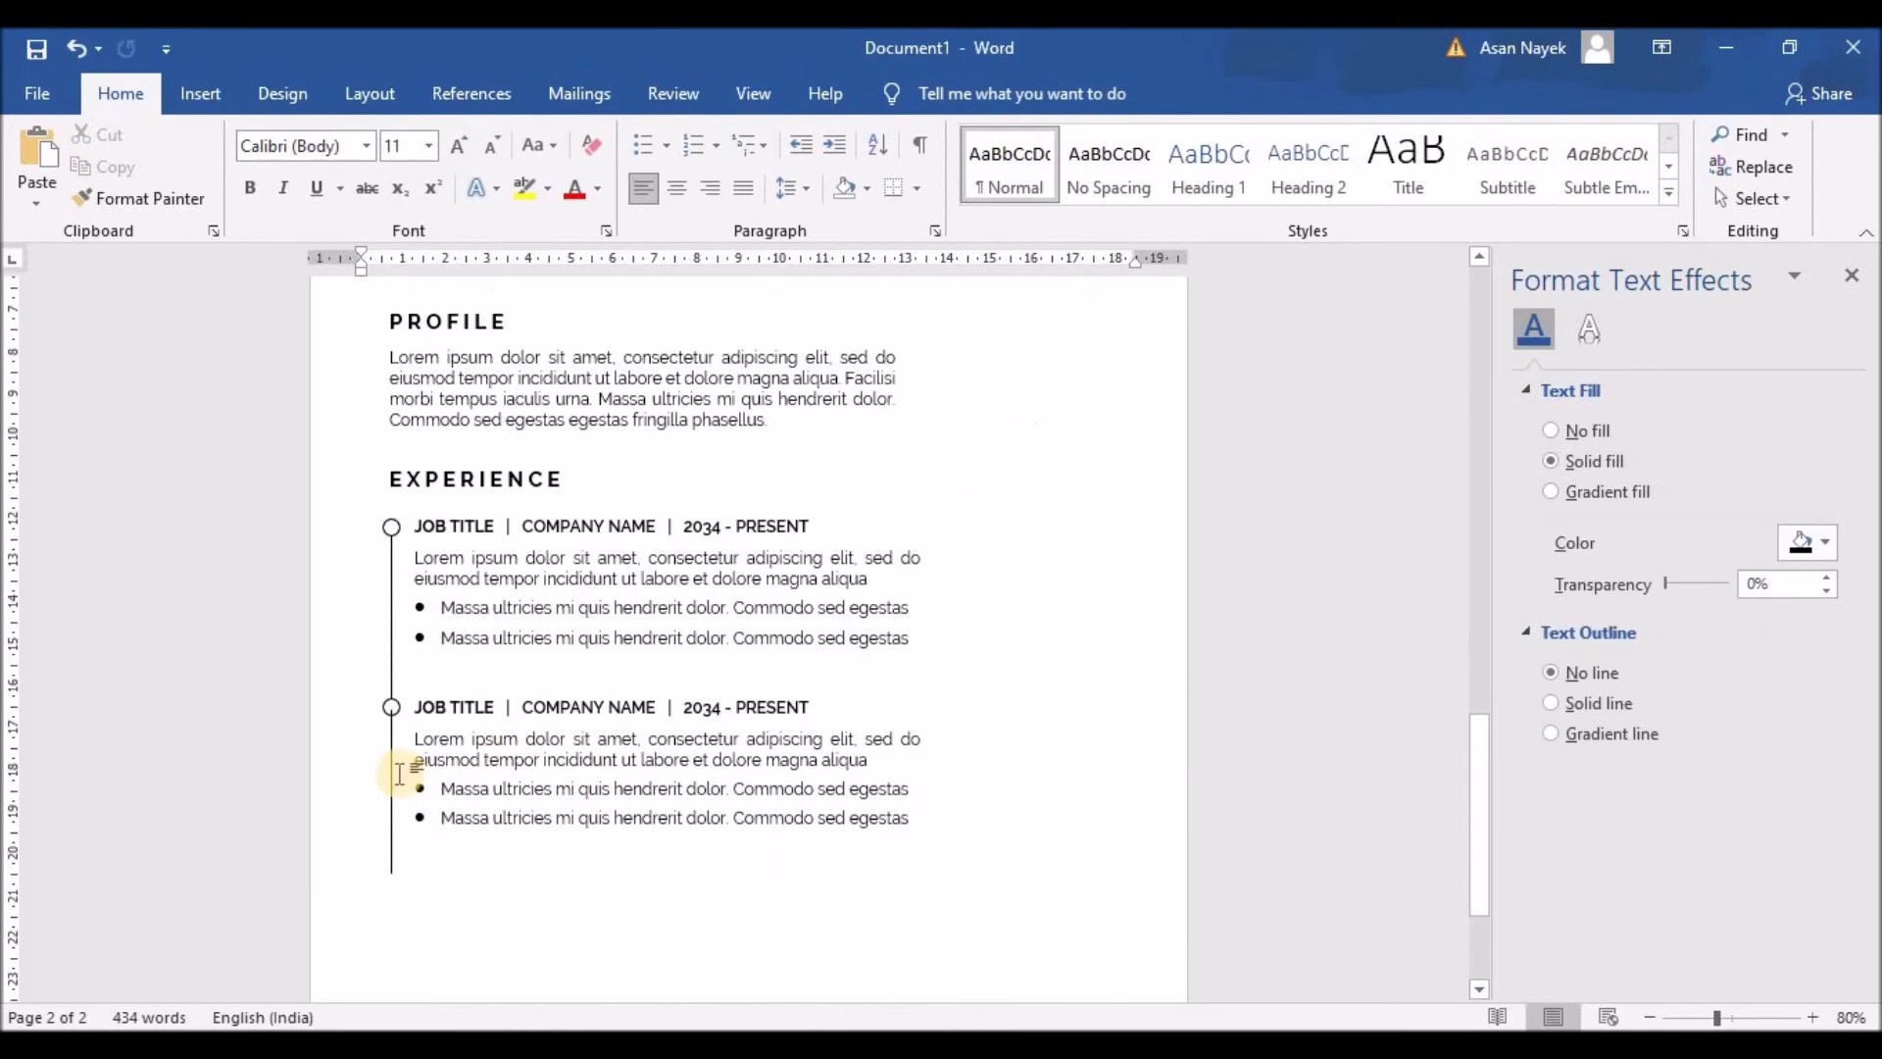
{"action": "left_click", "coordinate": [392, 771]}
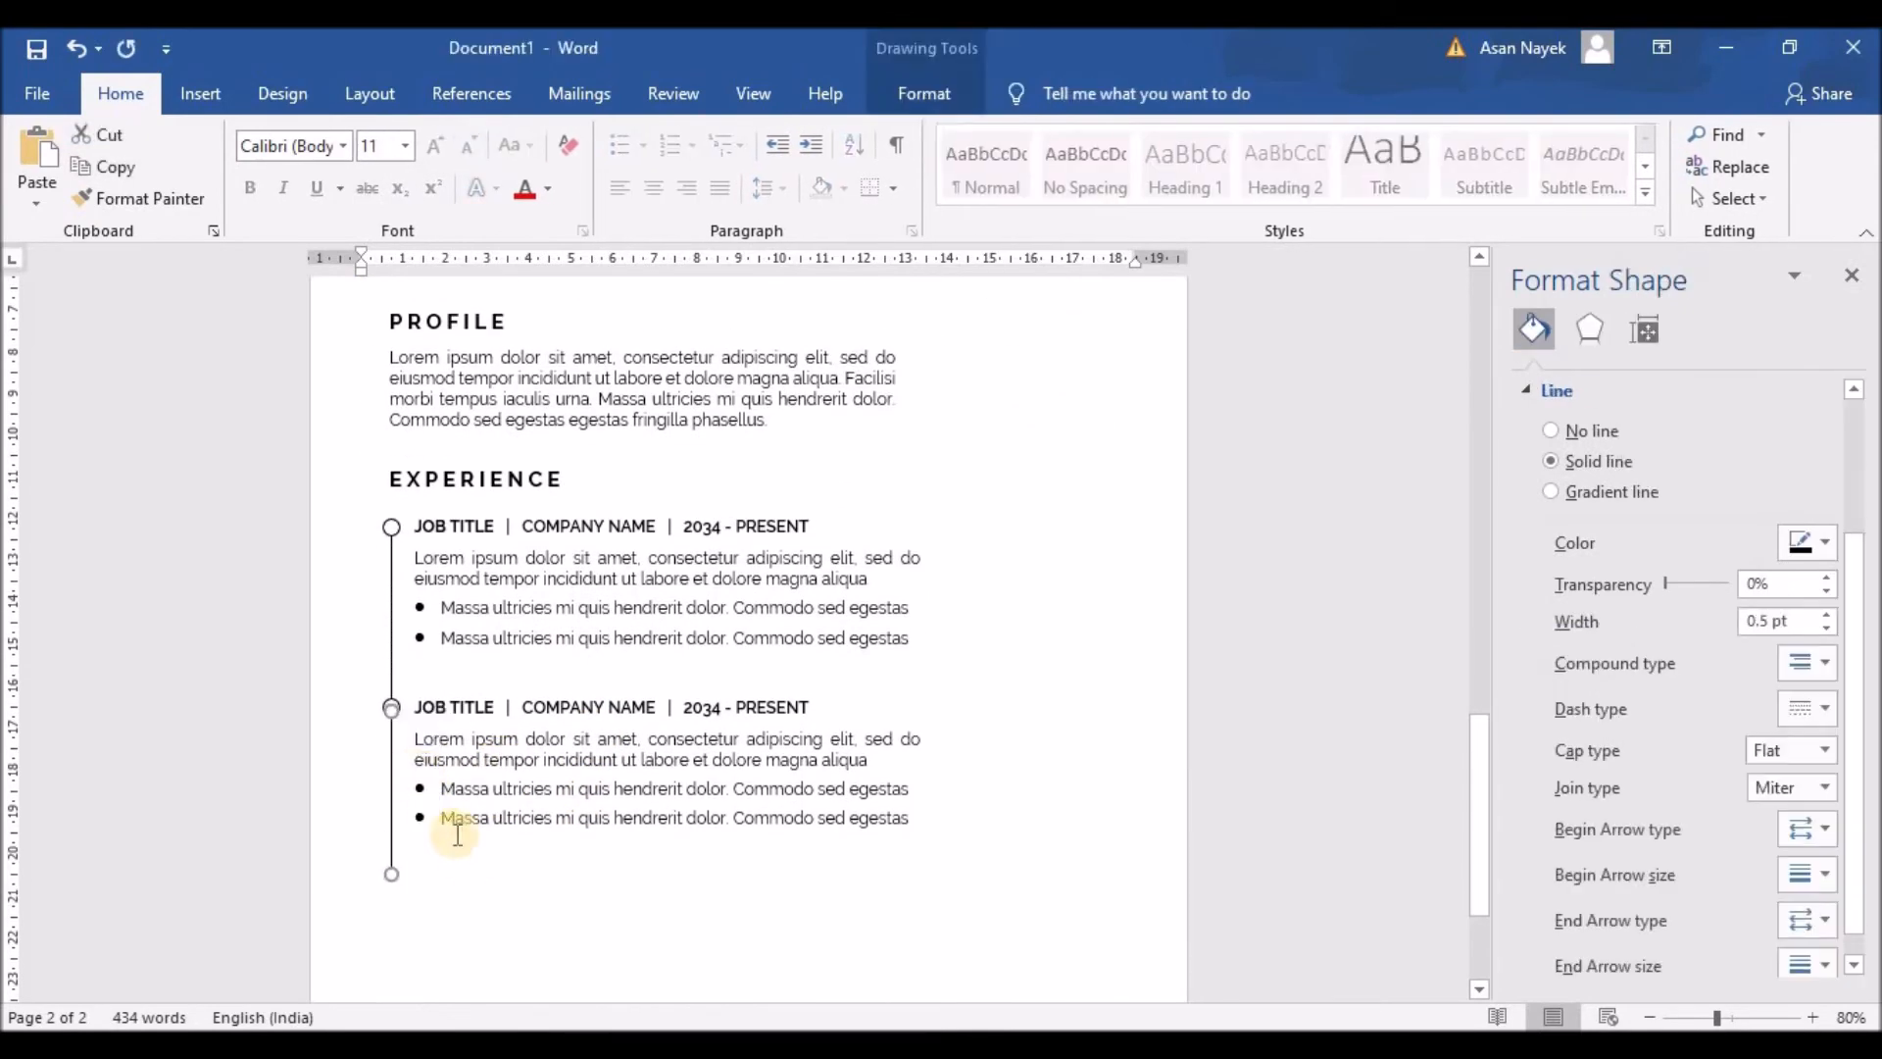
{"action": "left_click", "coordinate": [456, 843]}
{"action": "scroll", "coordinate": [456, 843], "scroll_direction": "up", "scroll_amount": 5}
{"action": "scroll", "coordinate": [453, 844], "scroll_direction": "down", "scroll_amount": 4}
{"action": "left_click", "coordinate": [392, 823]}
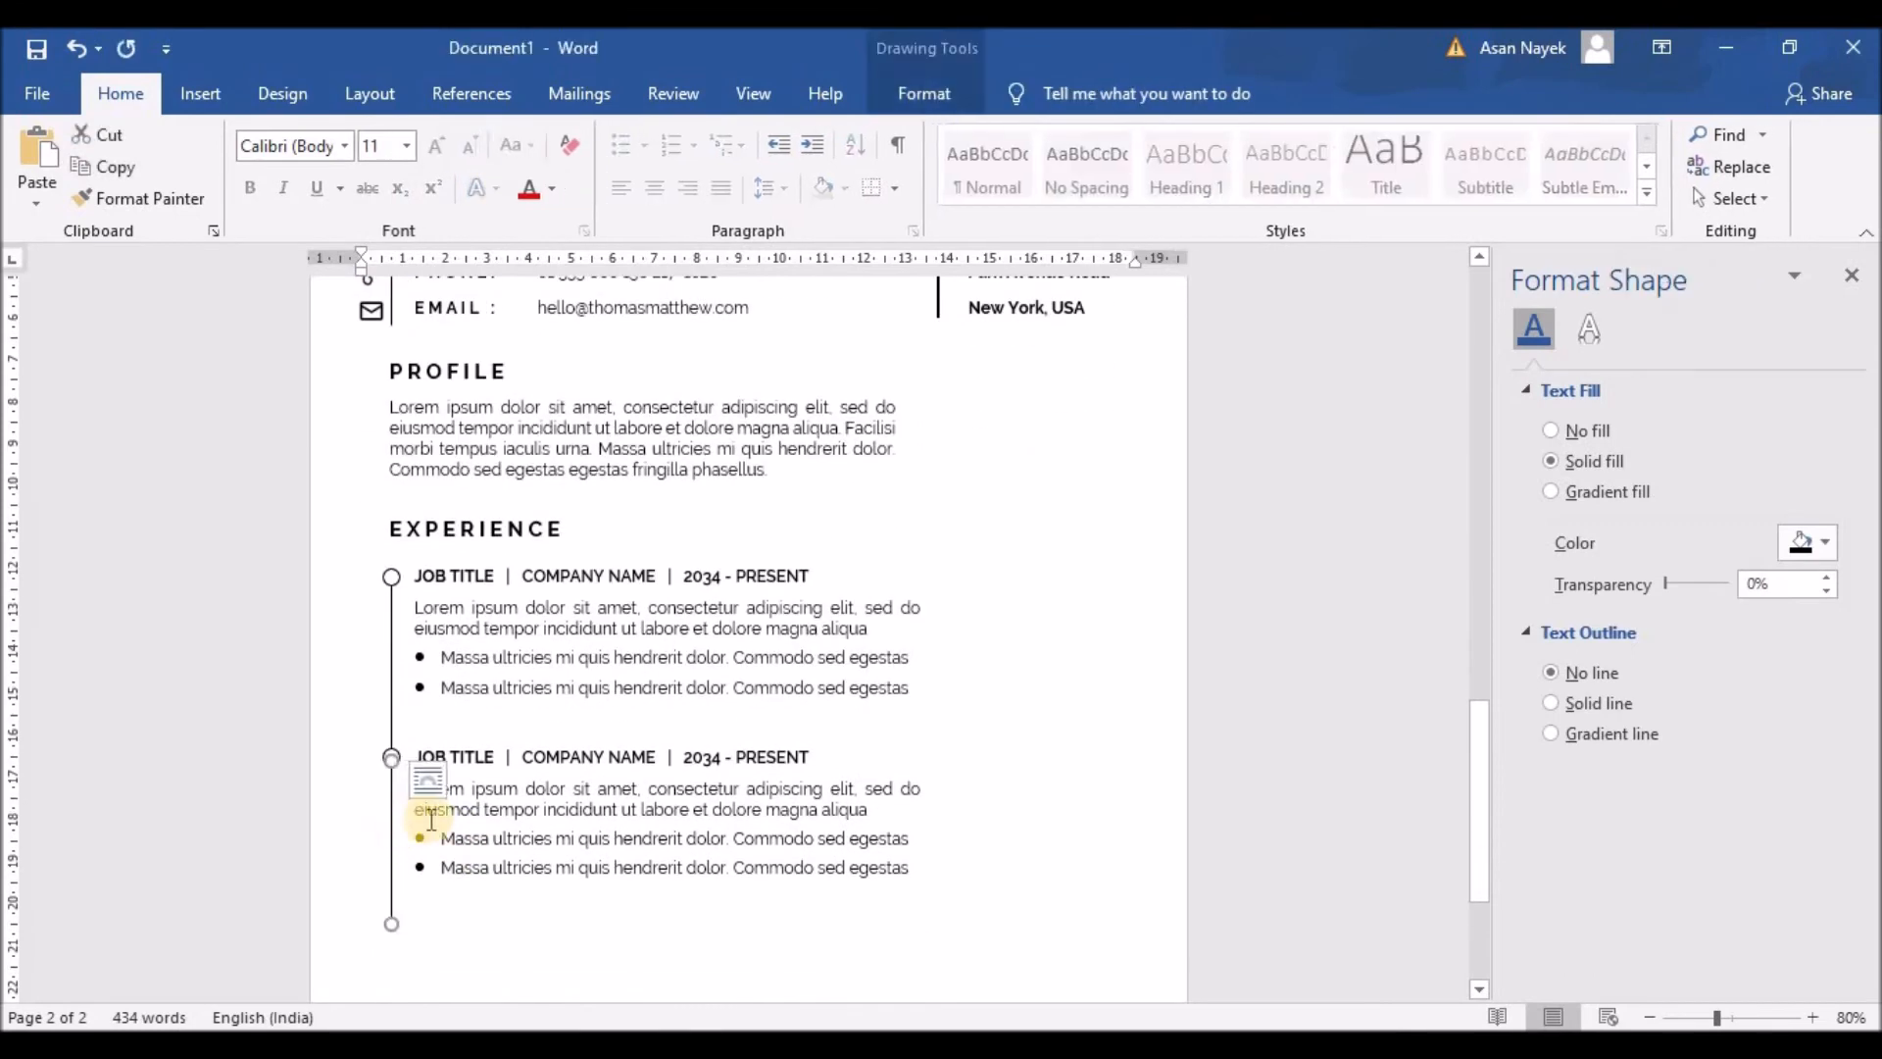
{"action": "left_click", "coordinate": [491, 962]}
{"action": "scroll", "coordinate": [513, 933], "scroll_direction": "up", "scroll_amount": 5}
{"action": "scroll", "coordinate": [513, 932], "scroll_direction": "down", "scroll_amount": 4}
{"action": "left_click", "coordinate": [392, 872]}
{"action": "left_click", "coordinate": [483, 987]}
{"action": "scroll", "coordinate": [538, 882], "scroll_direction": "down", "scroll_amount": 2}
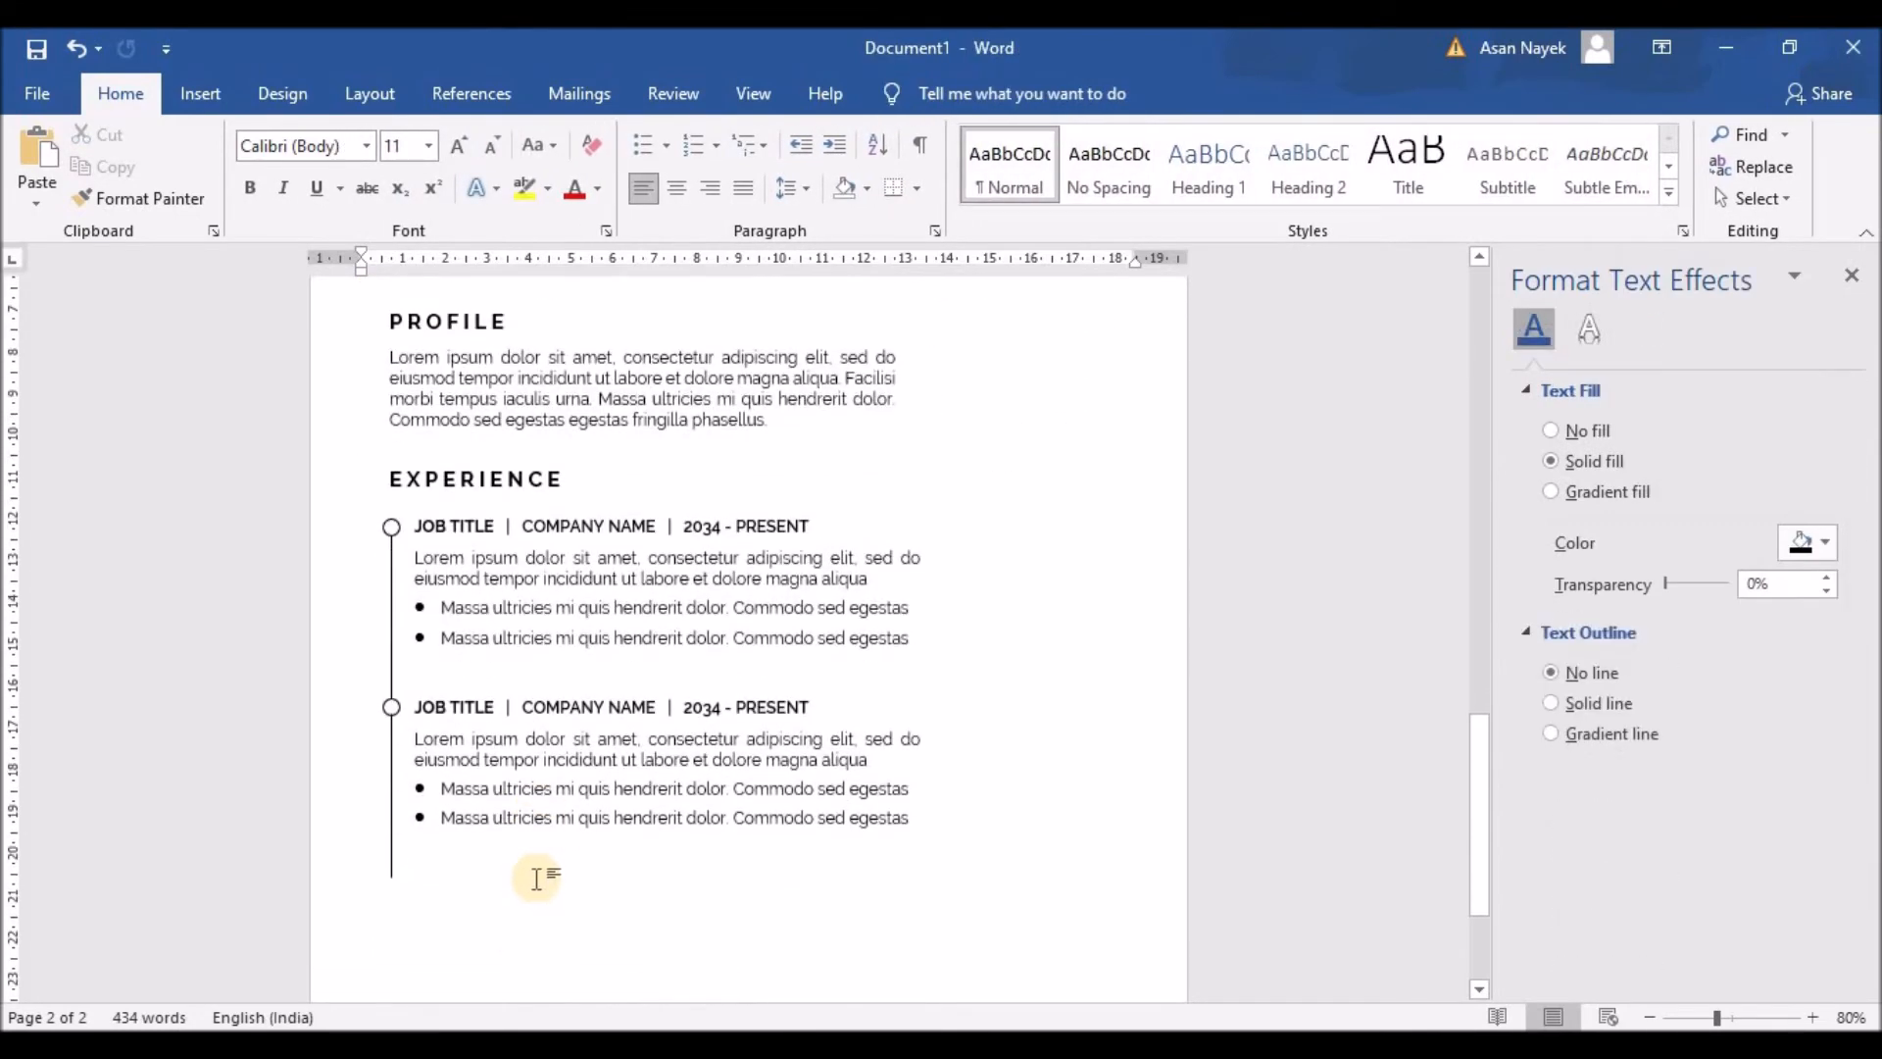
Step: Place a circle marker at the bottom end of the timeline line
{"action": "left_click", "coordinate": [392, 707]}
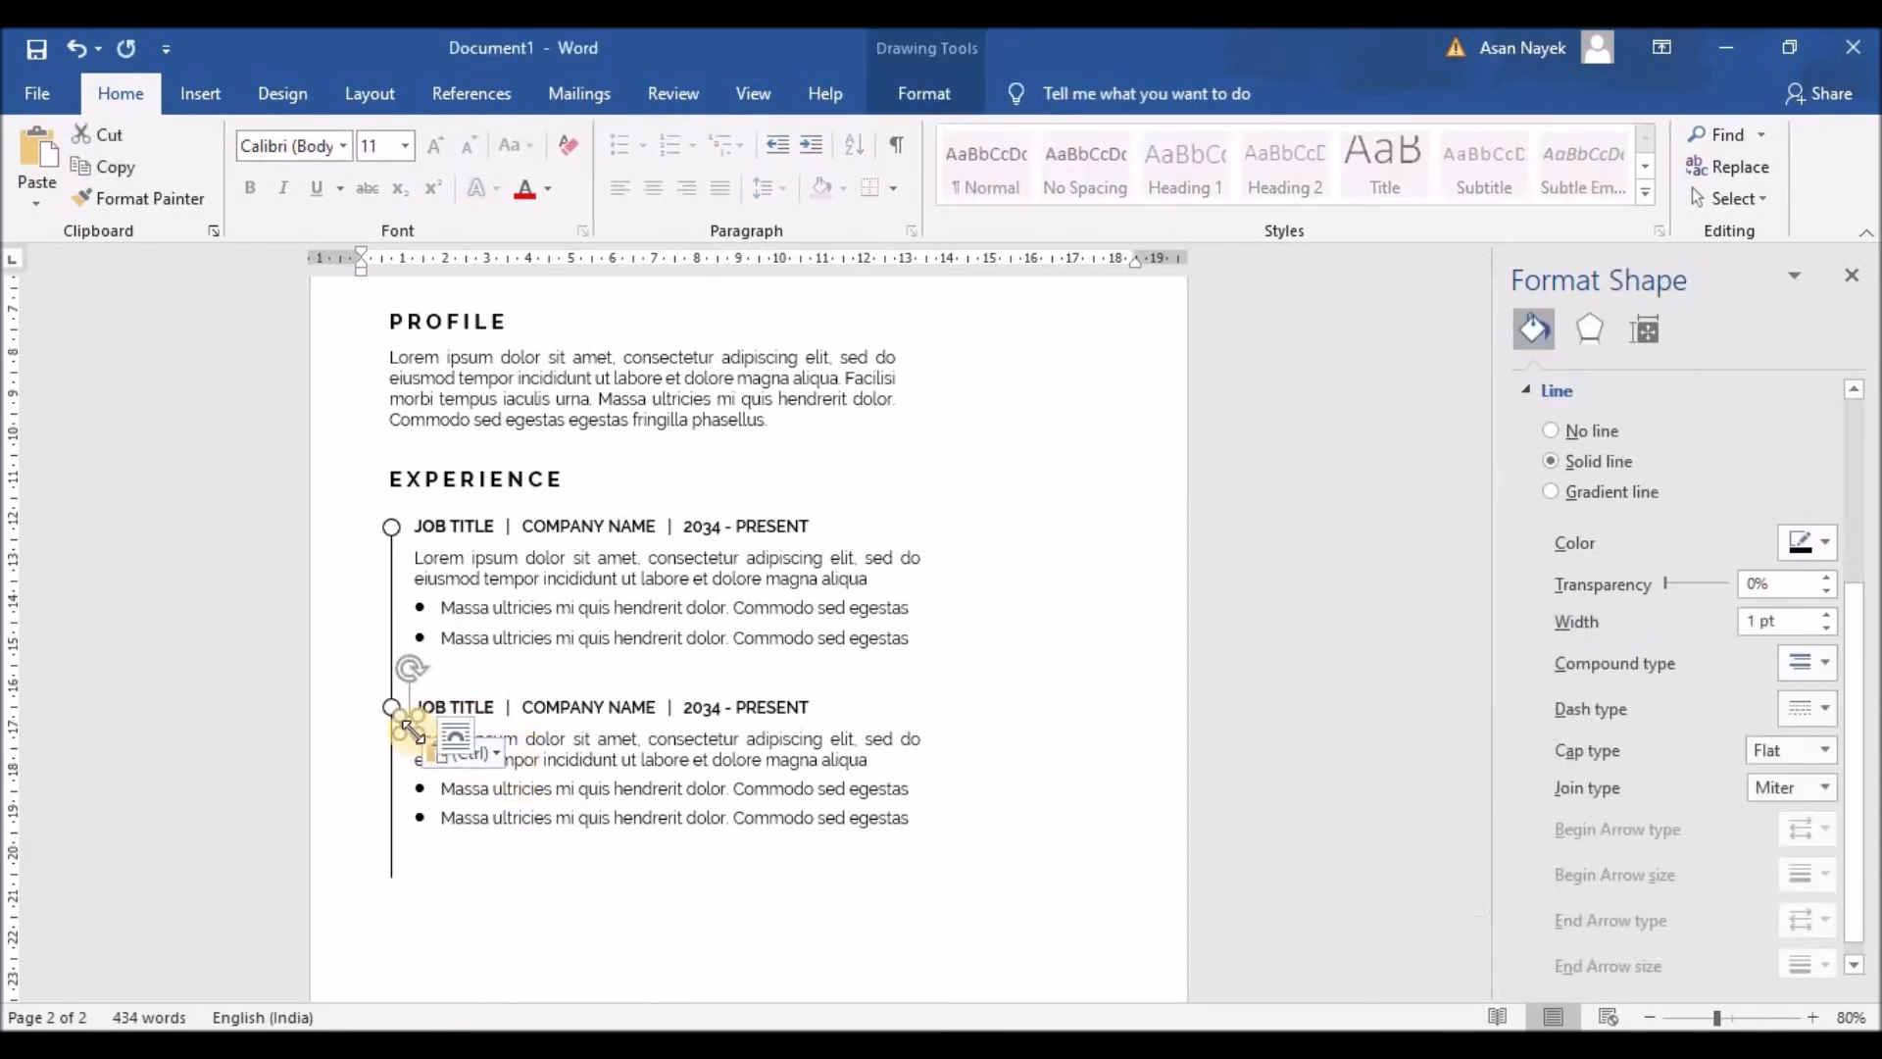
{"action": "left_click_drag", "start_coordinate": [406, 722], "coordinate": [400, 871]}
{"action": "key", "text": "ctrl+z"}
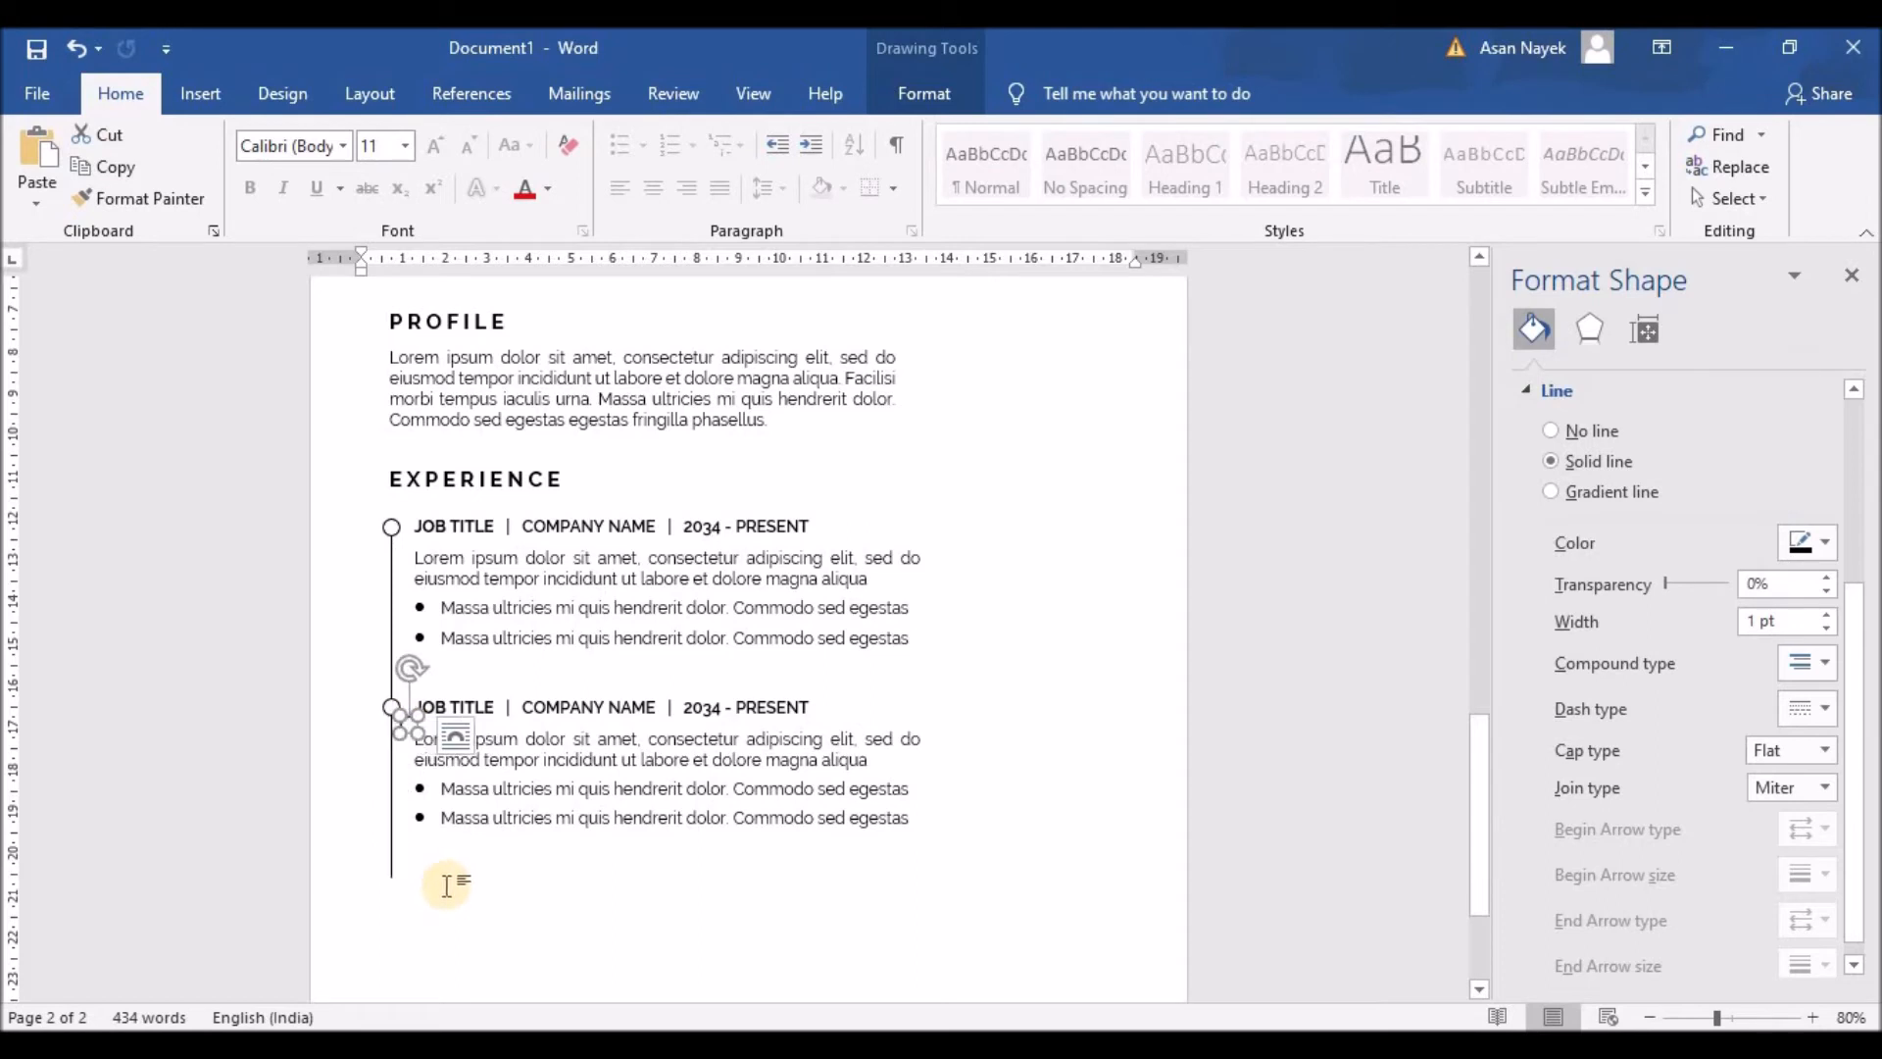
{"action": "left_click_drag", "start_coordinate": [405, 725], "coordinate": [392, 875]}
{"action": "left_click", "coordinate": [509, 894]}
{"action": "left_click", "coordinate": [410, 876]}
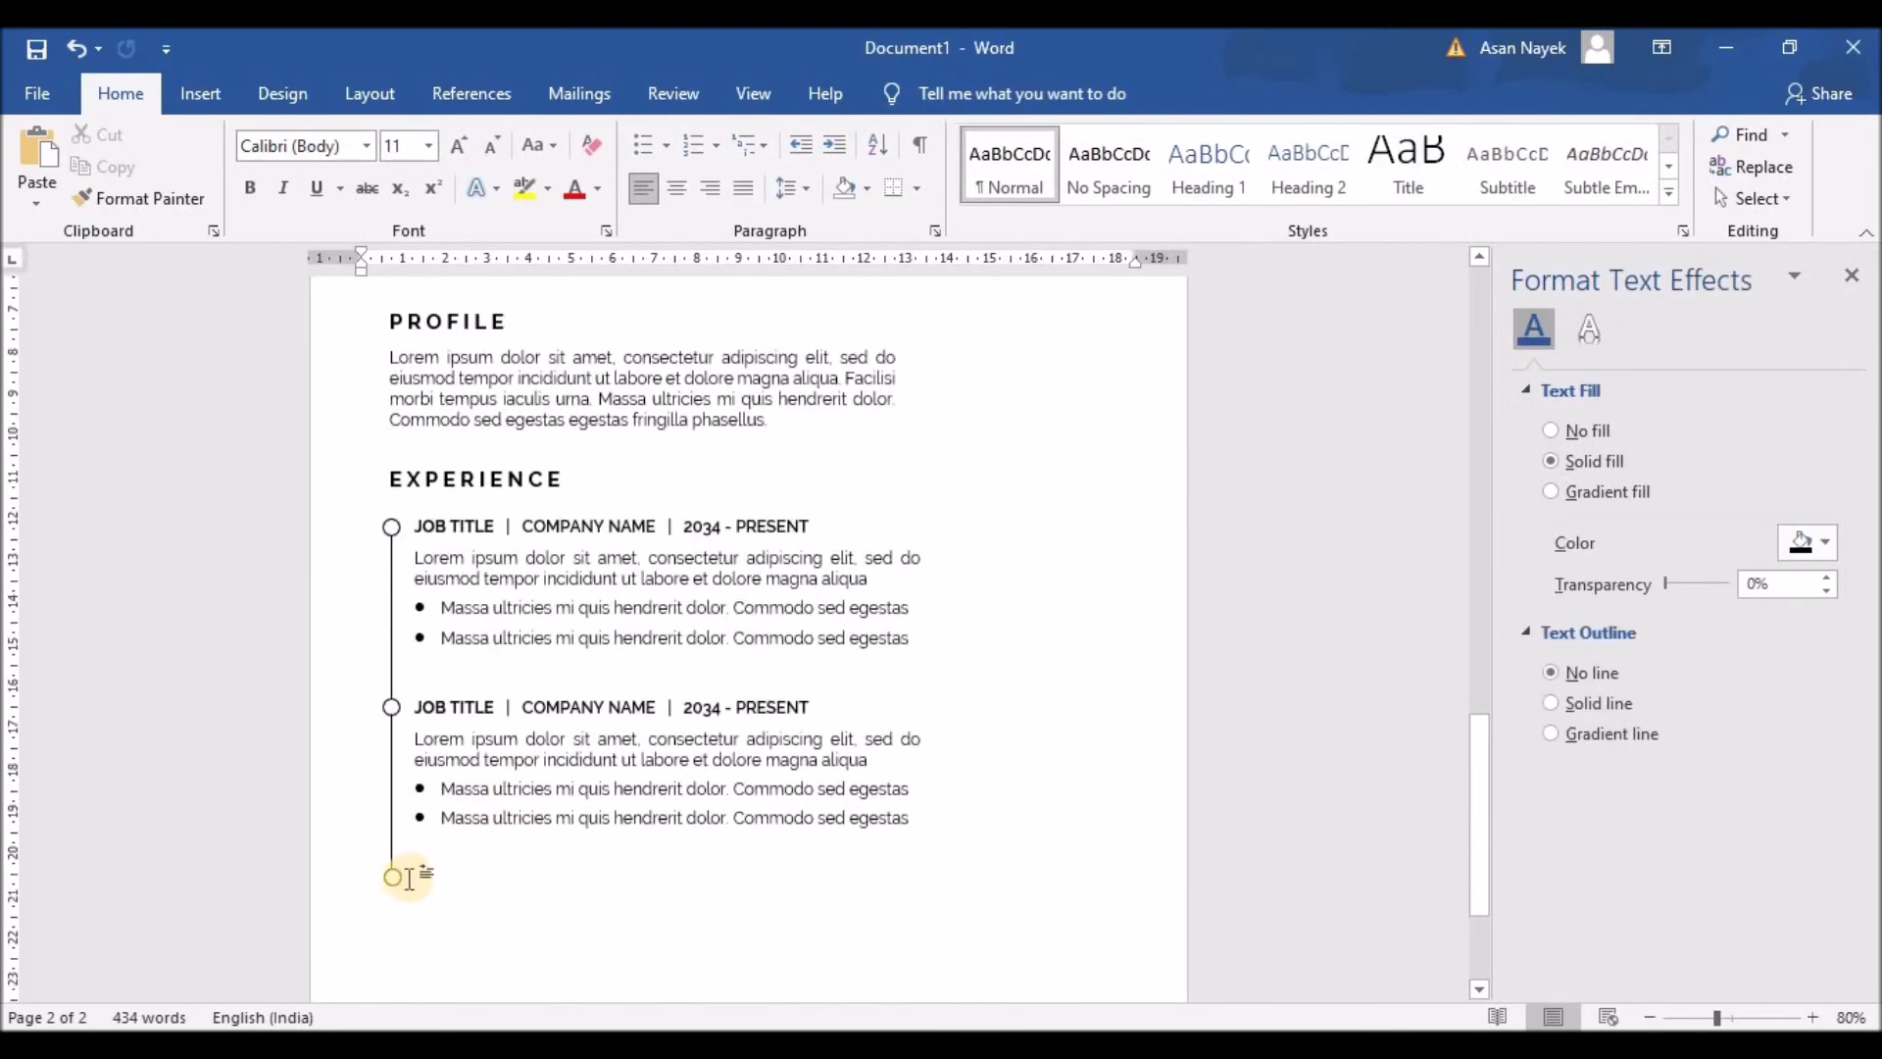
{"action": "left_click", "coordinate": [400, 880]}
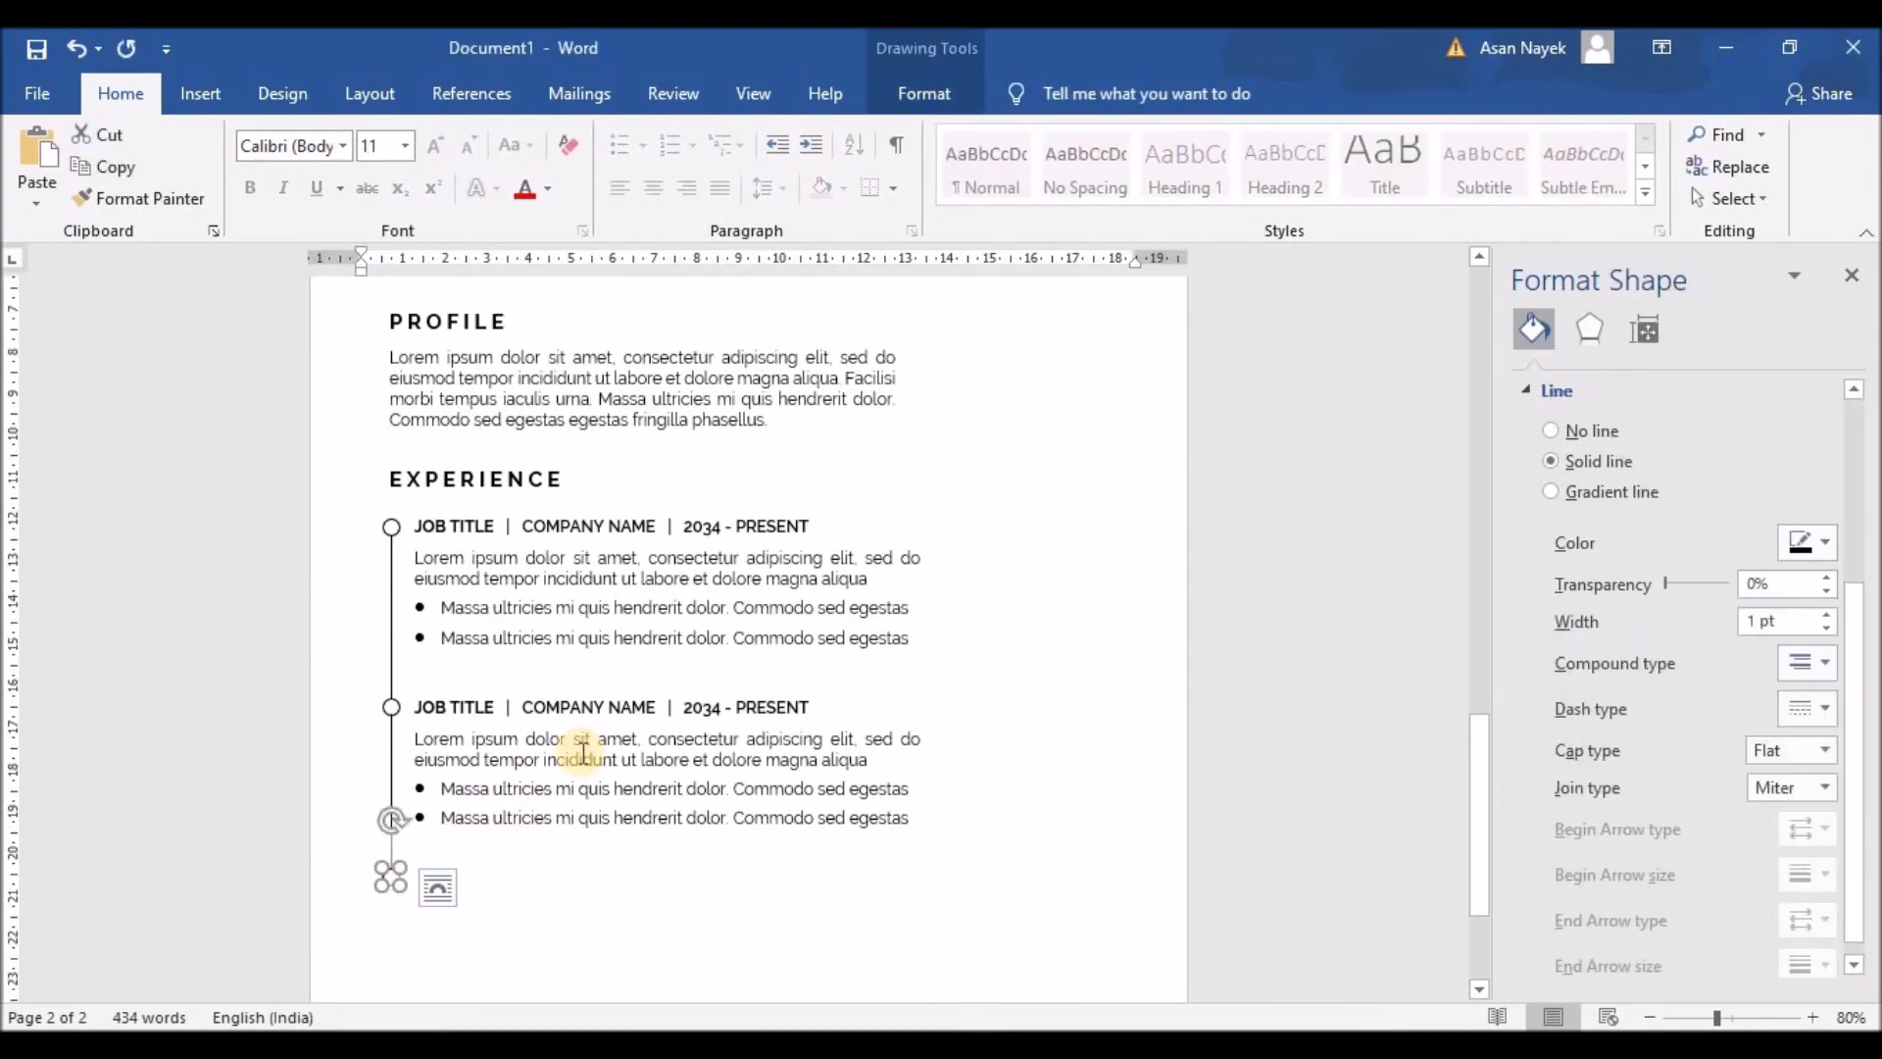
{"action": "left_click", "coordinate": [554, 857]}
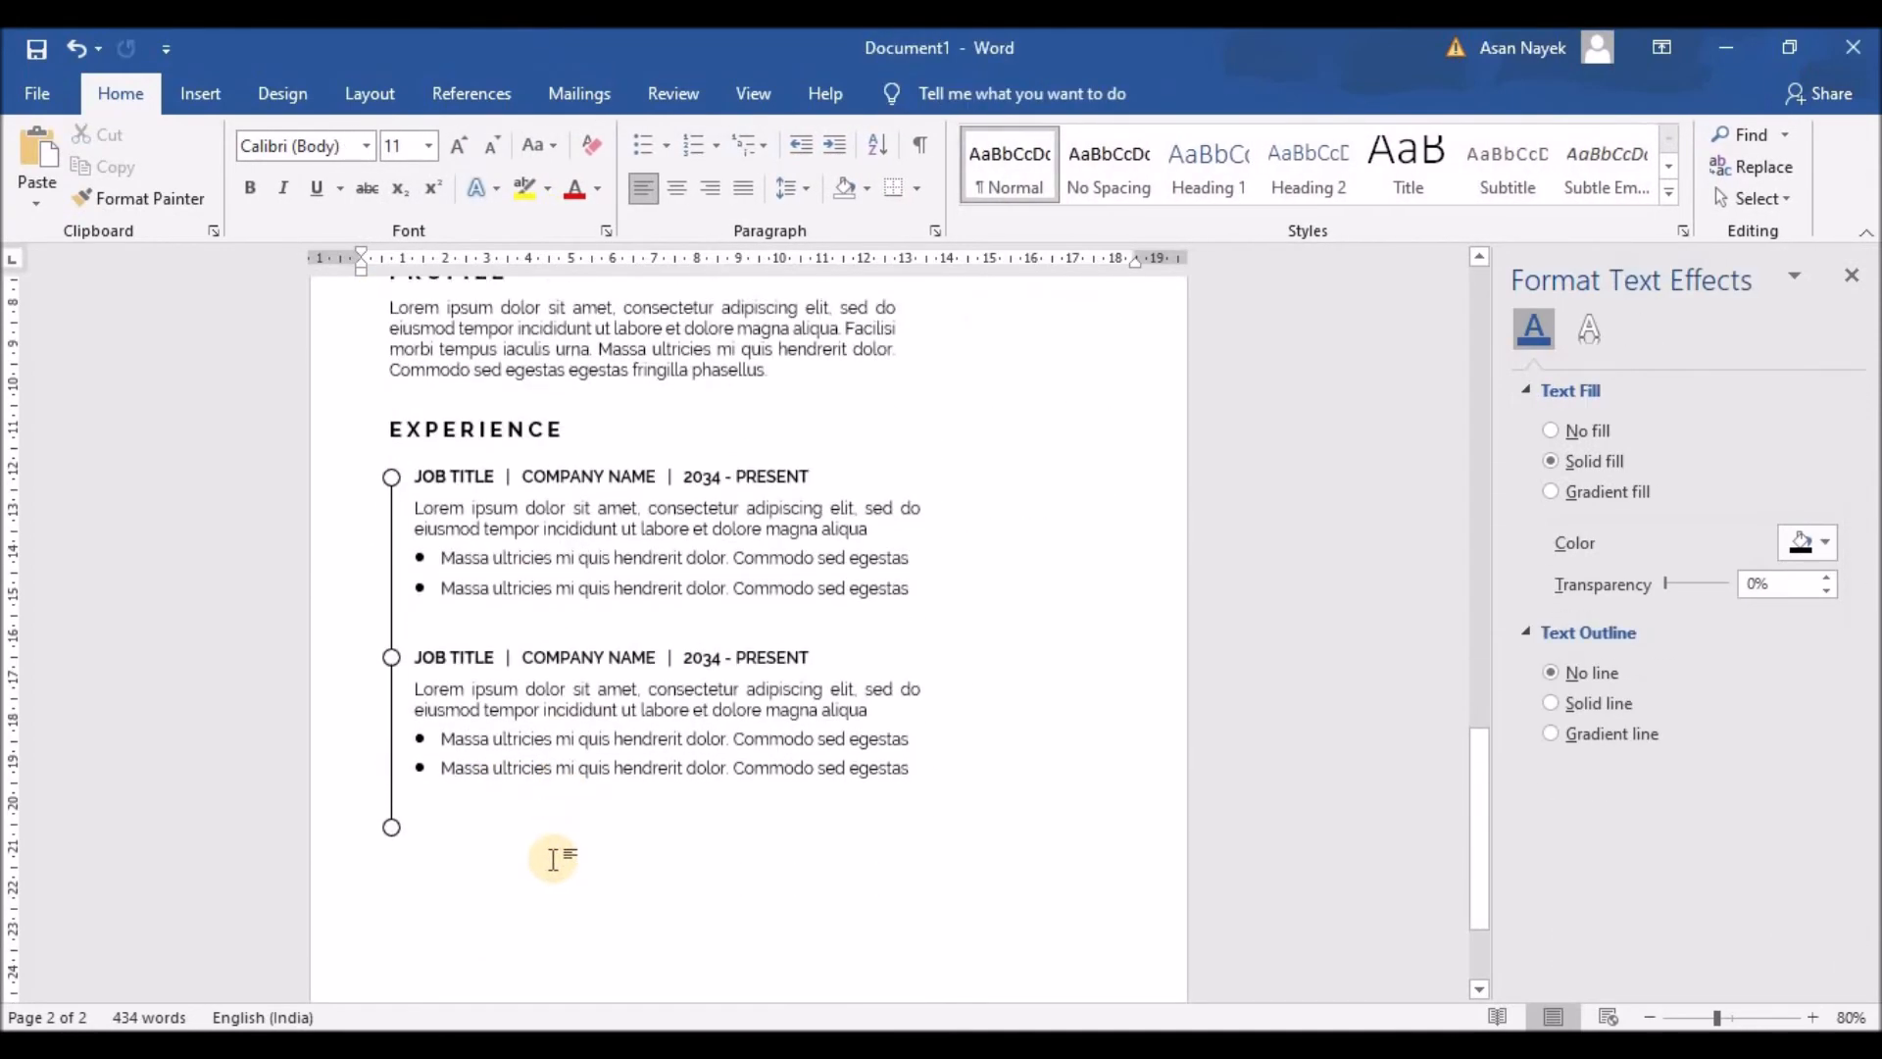
{"action": "left_click", "coordinate": [388, 826]}
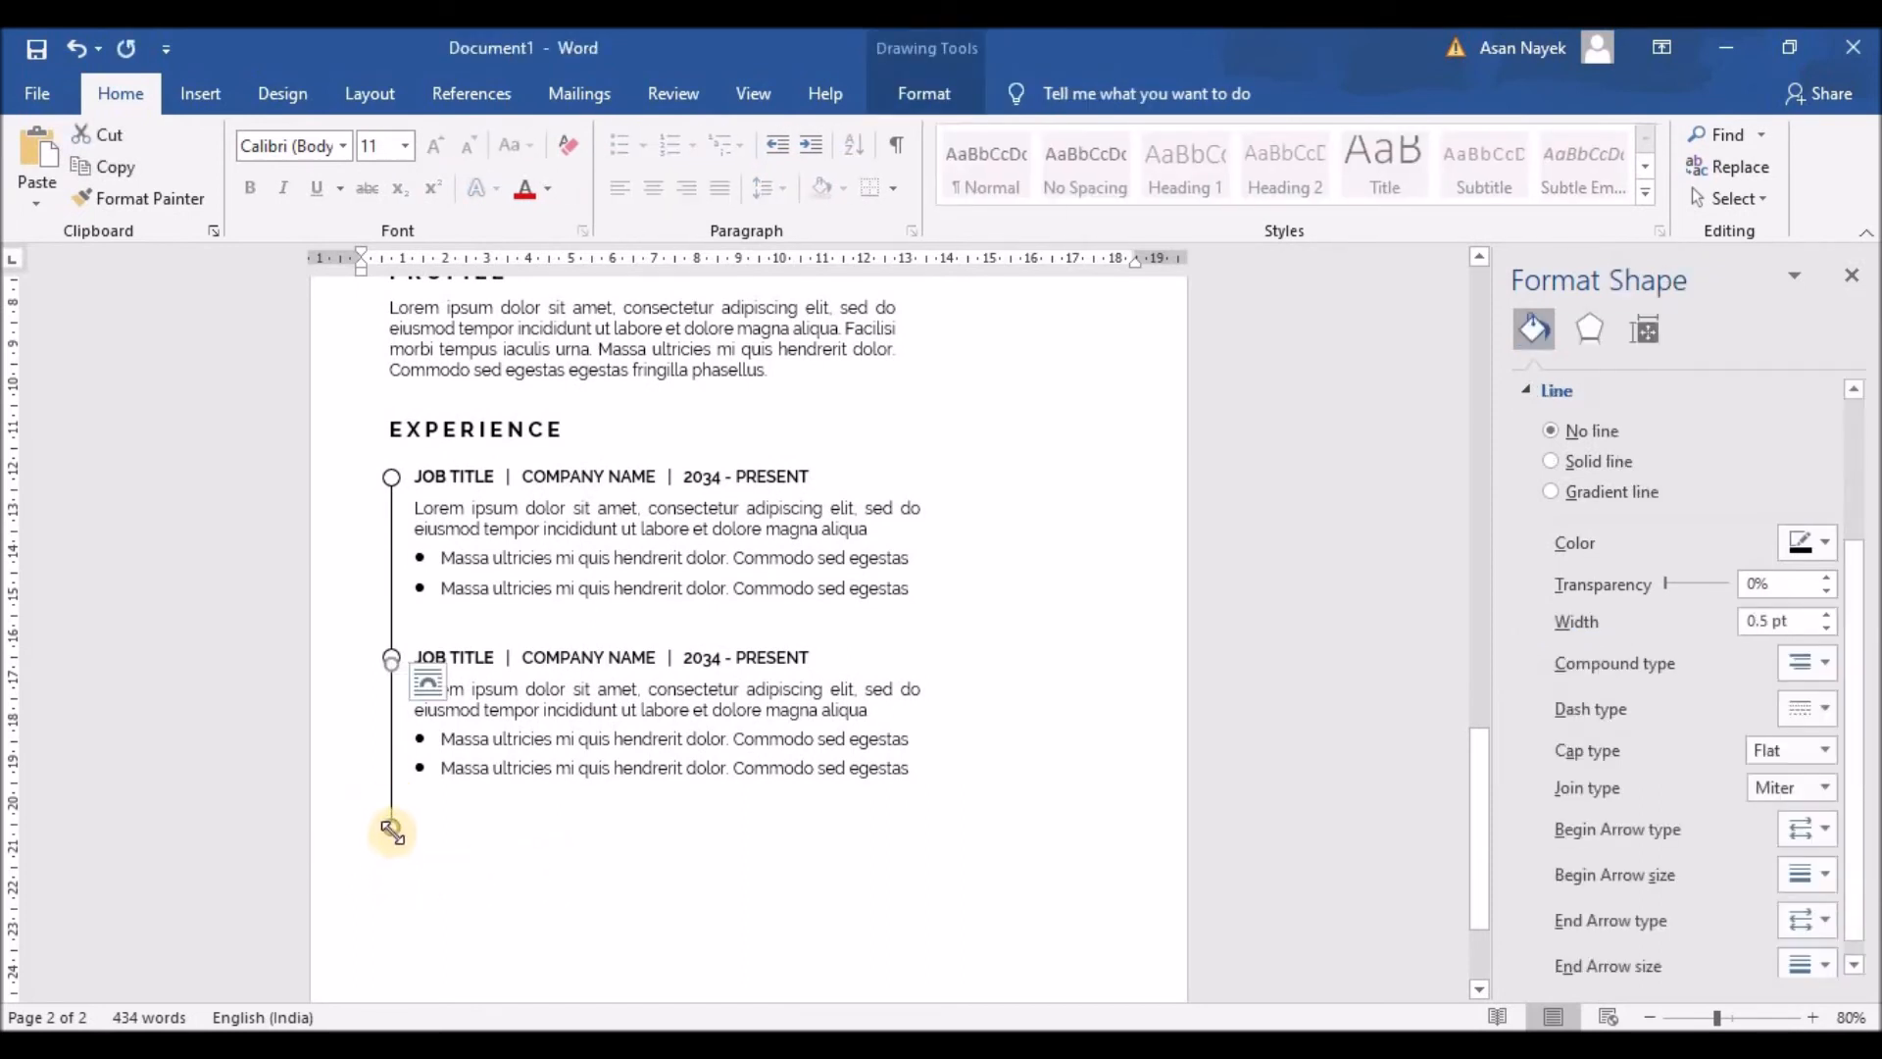
Step: Increase the timeline line's height in the shape size settings
{"action": "left_click", "coordinate": [921, 96]}
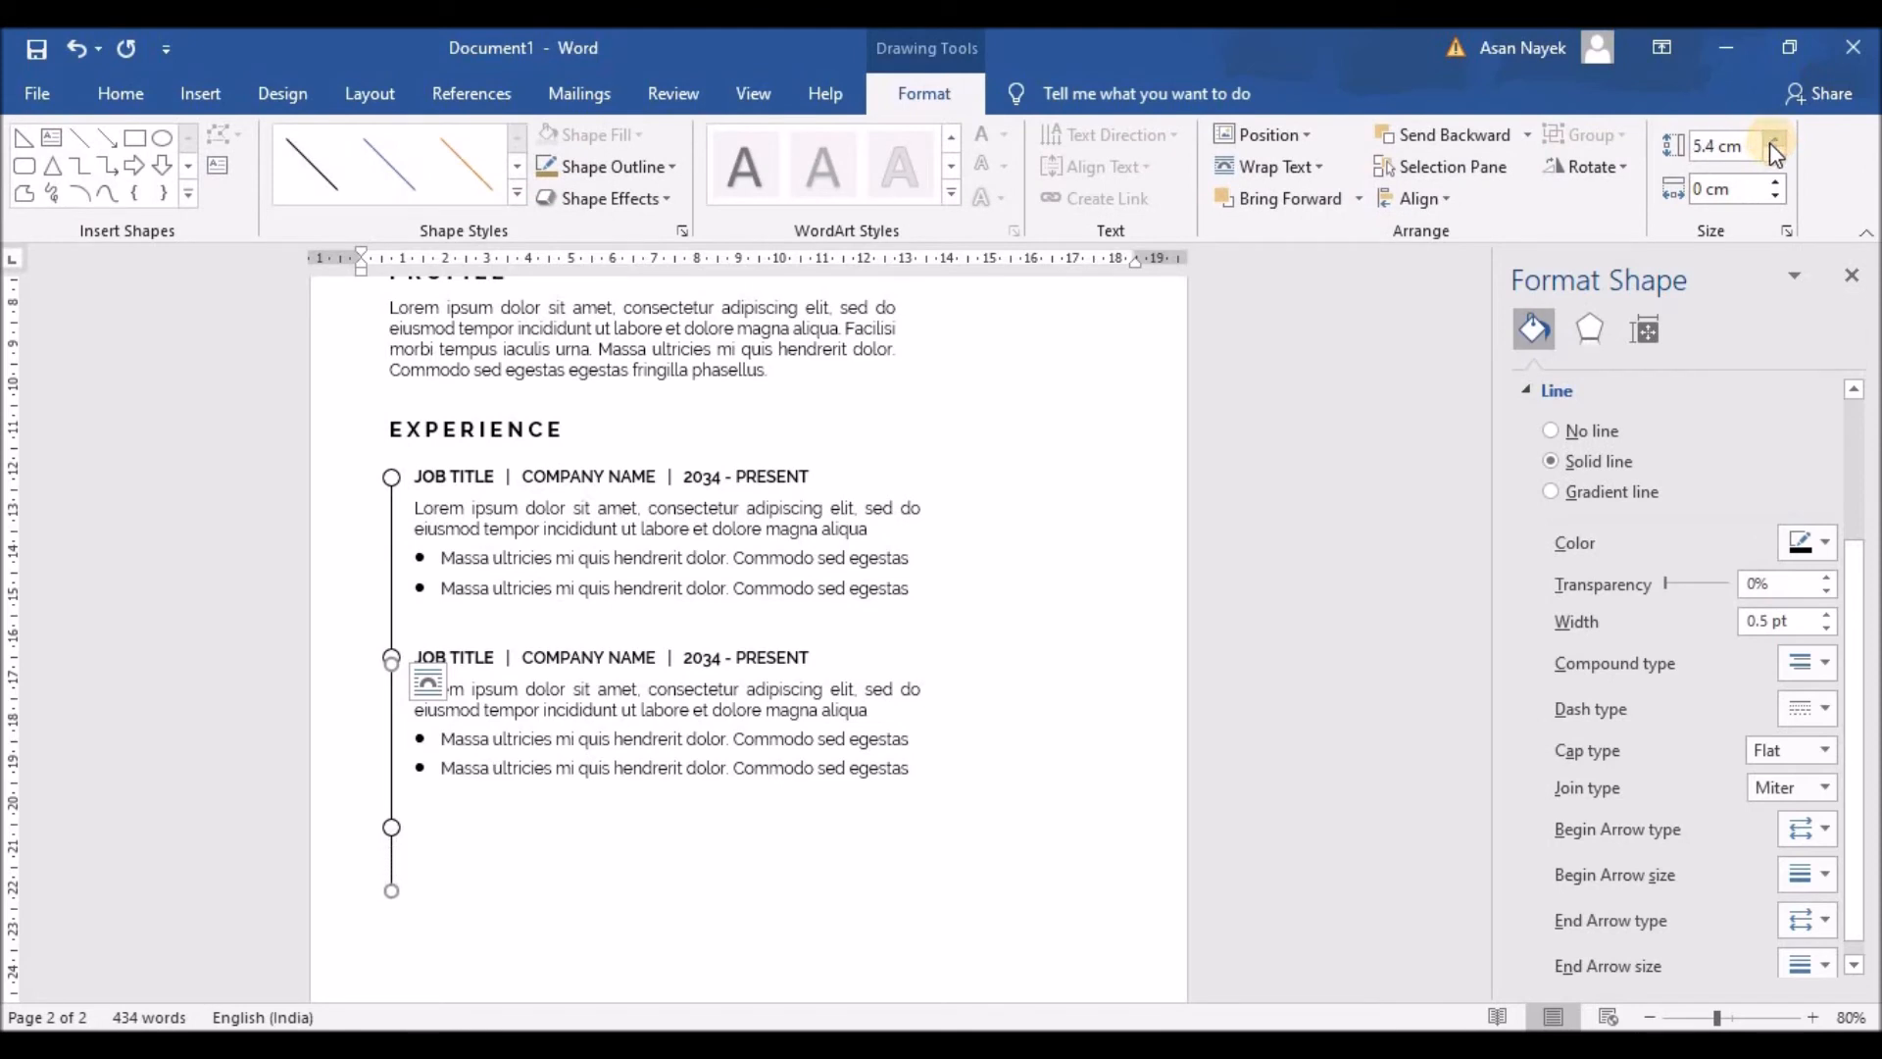
{"action": "left_click", "coordinate": [1771, 145]}
{"action": "left_click", "coordinate": [1771, 145]}
{"action": "left_click", "coordinate": [1772, 145]}
{"action": "scroll", "coordinate": [693, 550], "scroll_direction": "down", "scroll_amount": 3}
Step: Copy the job entry box as a third entry beside the bottom circle
{"action": "left_click", "coordinate": [635, 471]}
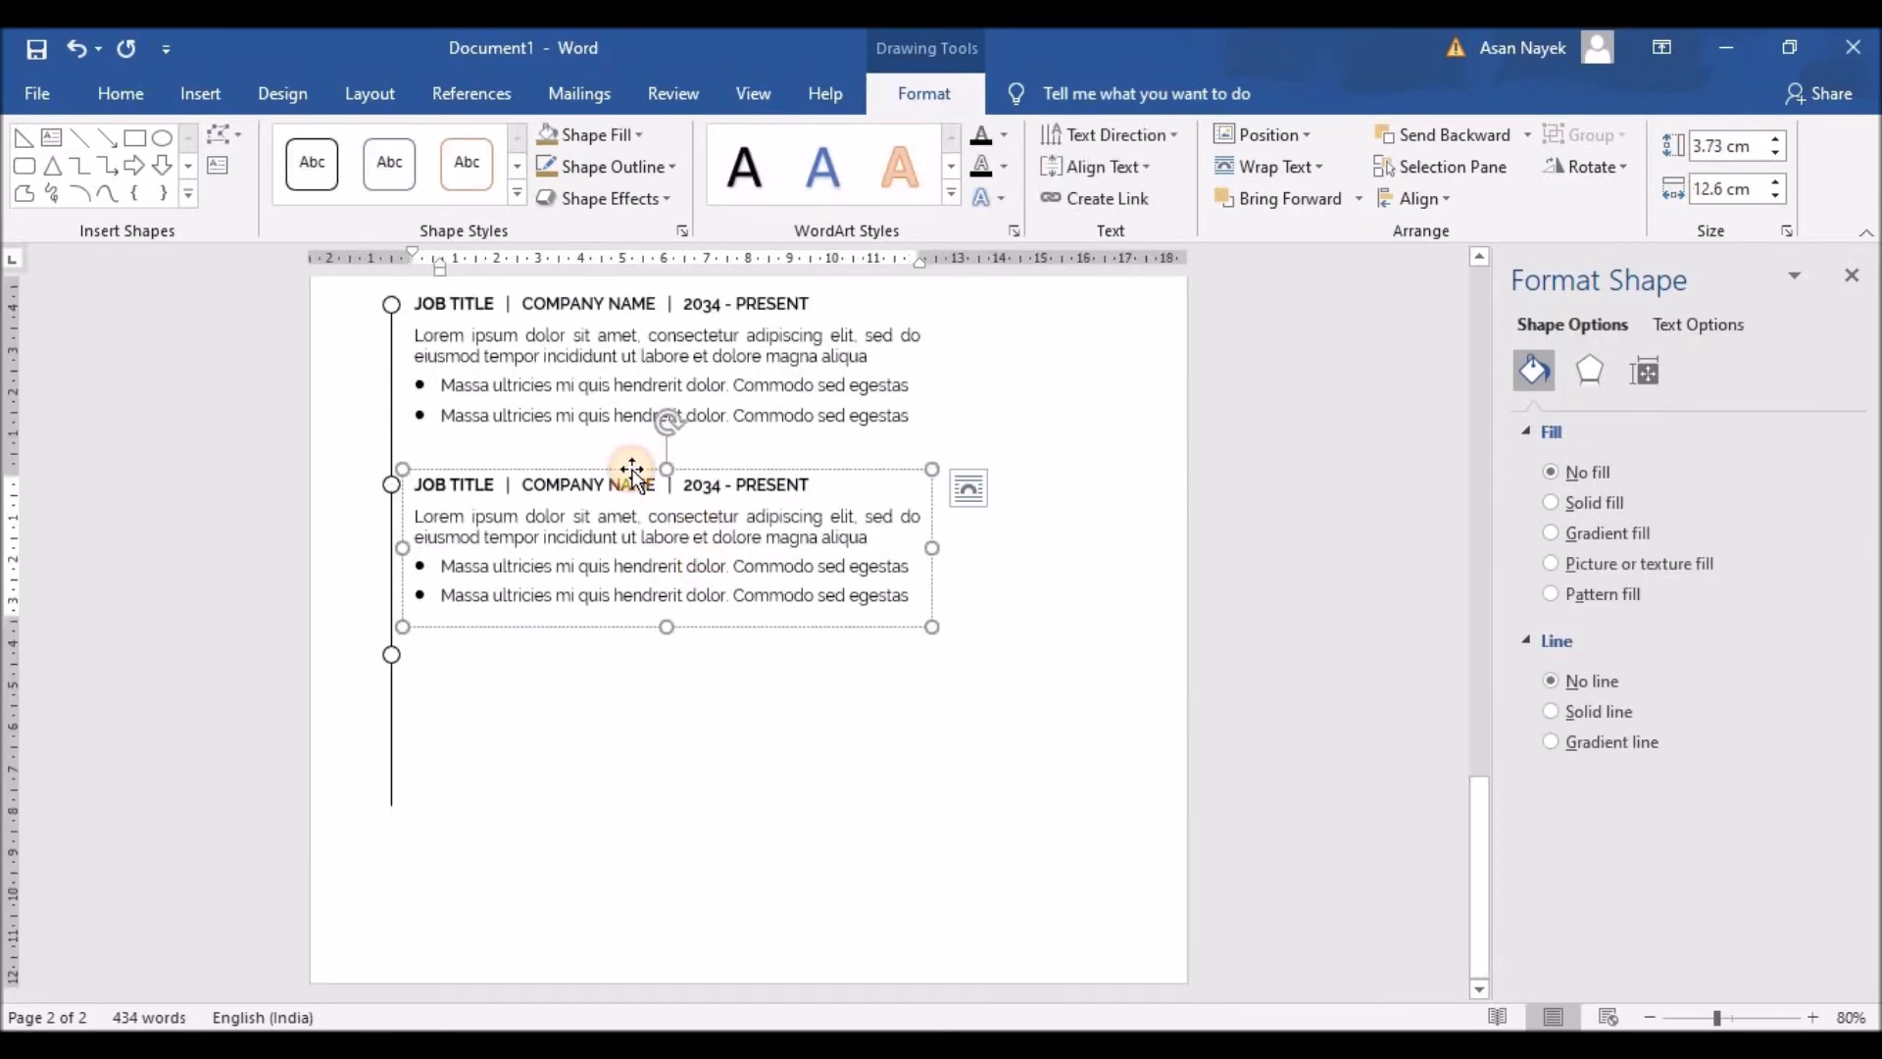
{"action": "key", "text": "ctrl+c"}
{"action": "key", "text": "ctrl+v"}
{"action": "left_click_drag", "start_coordinate": [622, 483], "coordinate": [608, 509]}
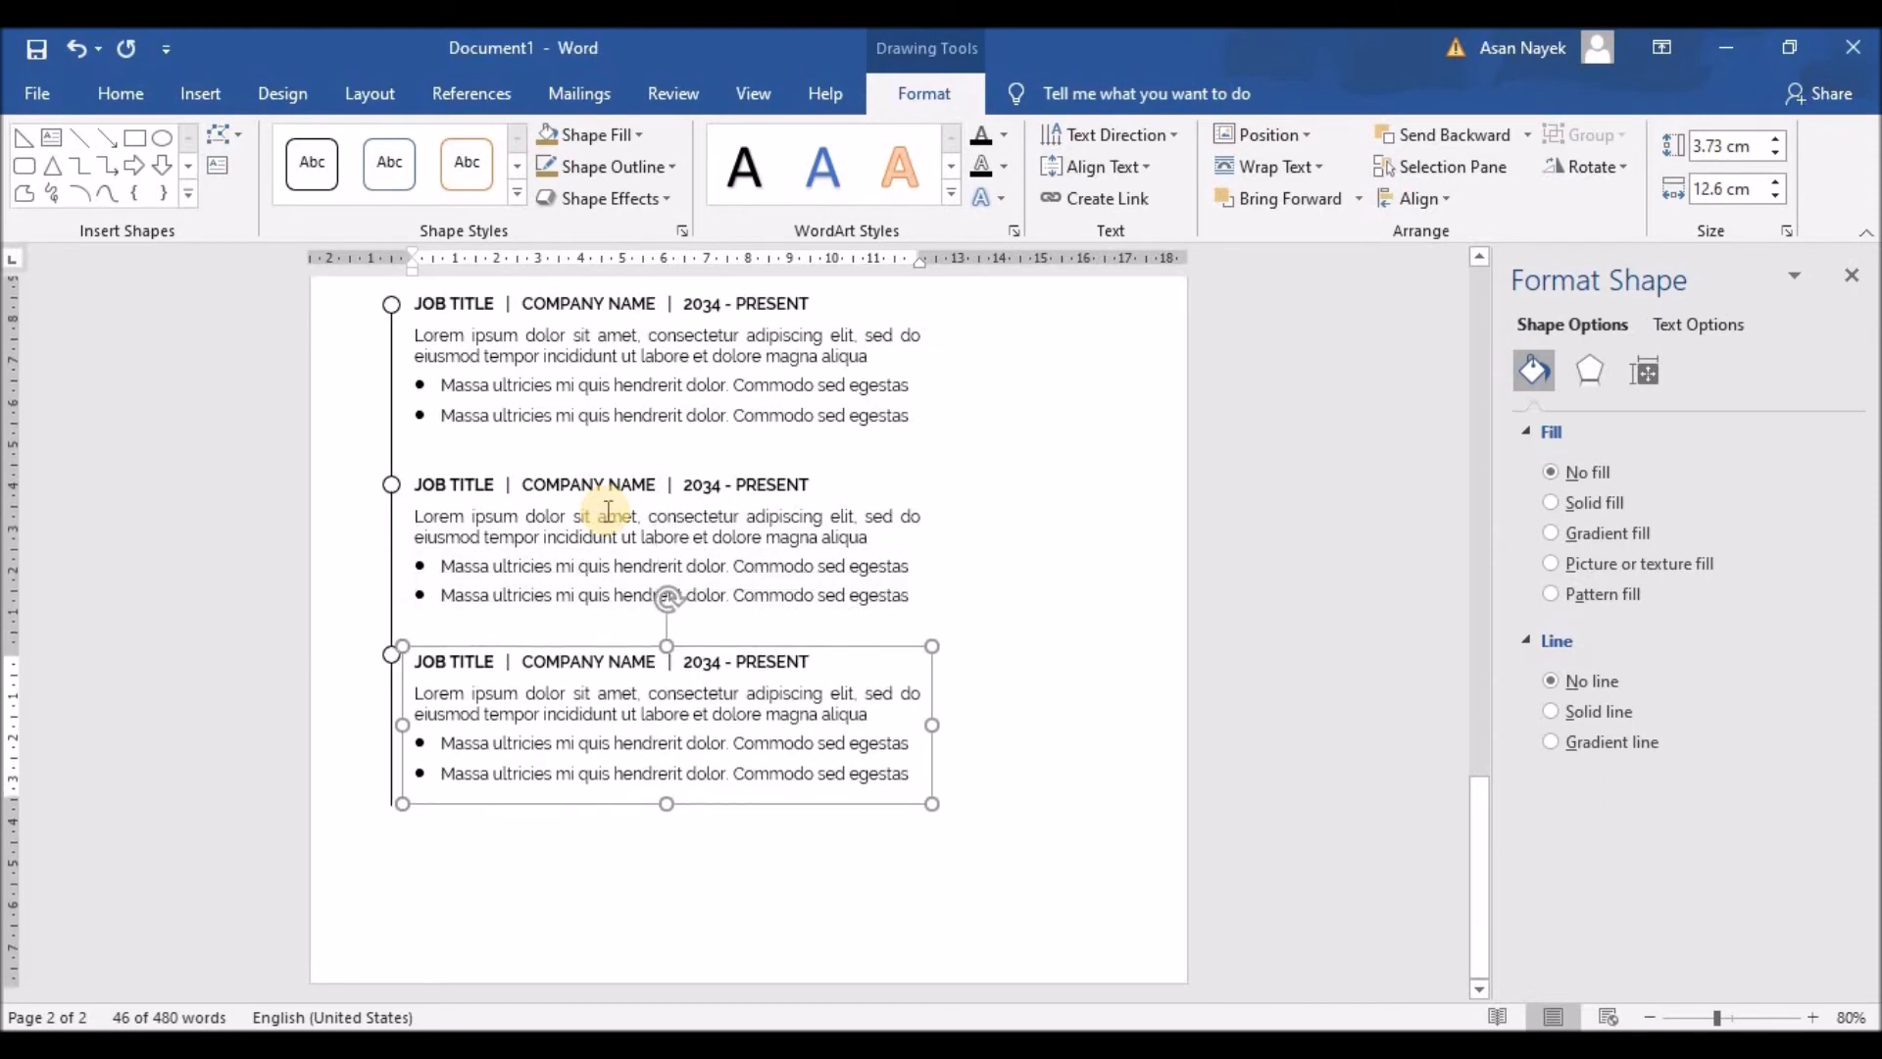
{"action": "key", "text": "Up"}
{"action": "key", "text": "Up"}
{"action": "key", "text": "Up"}
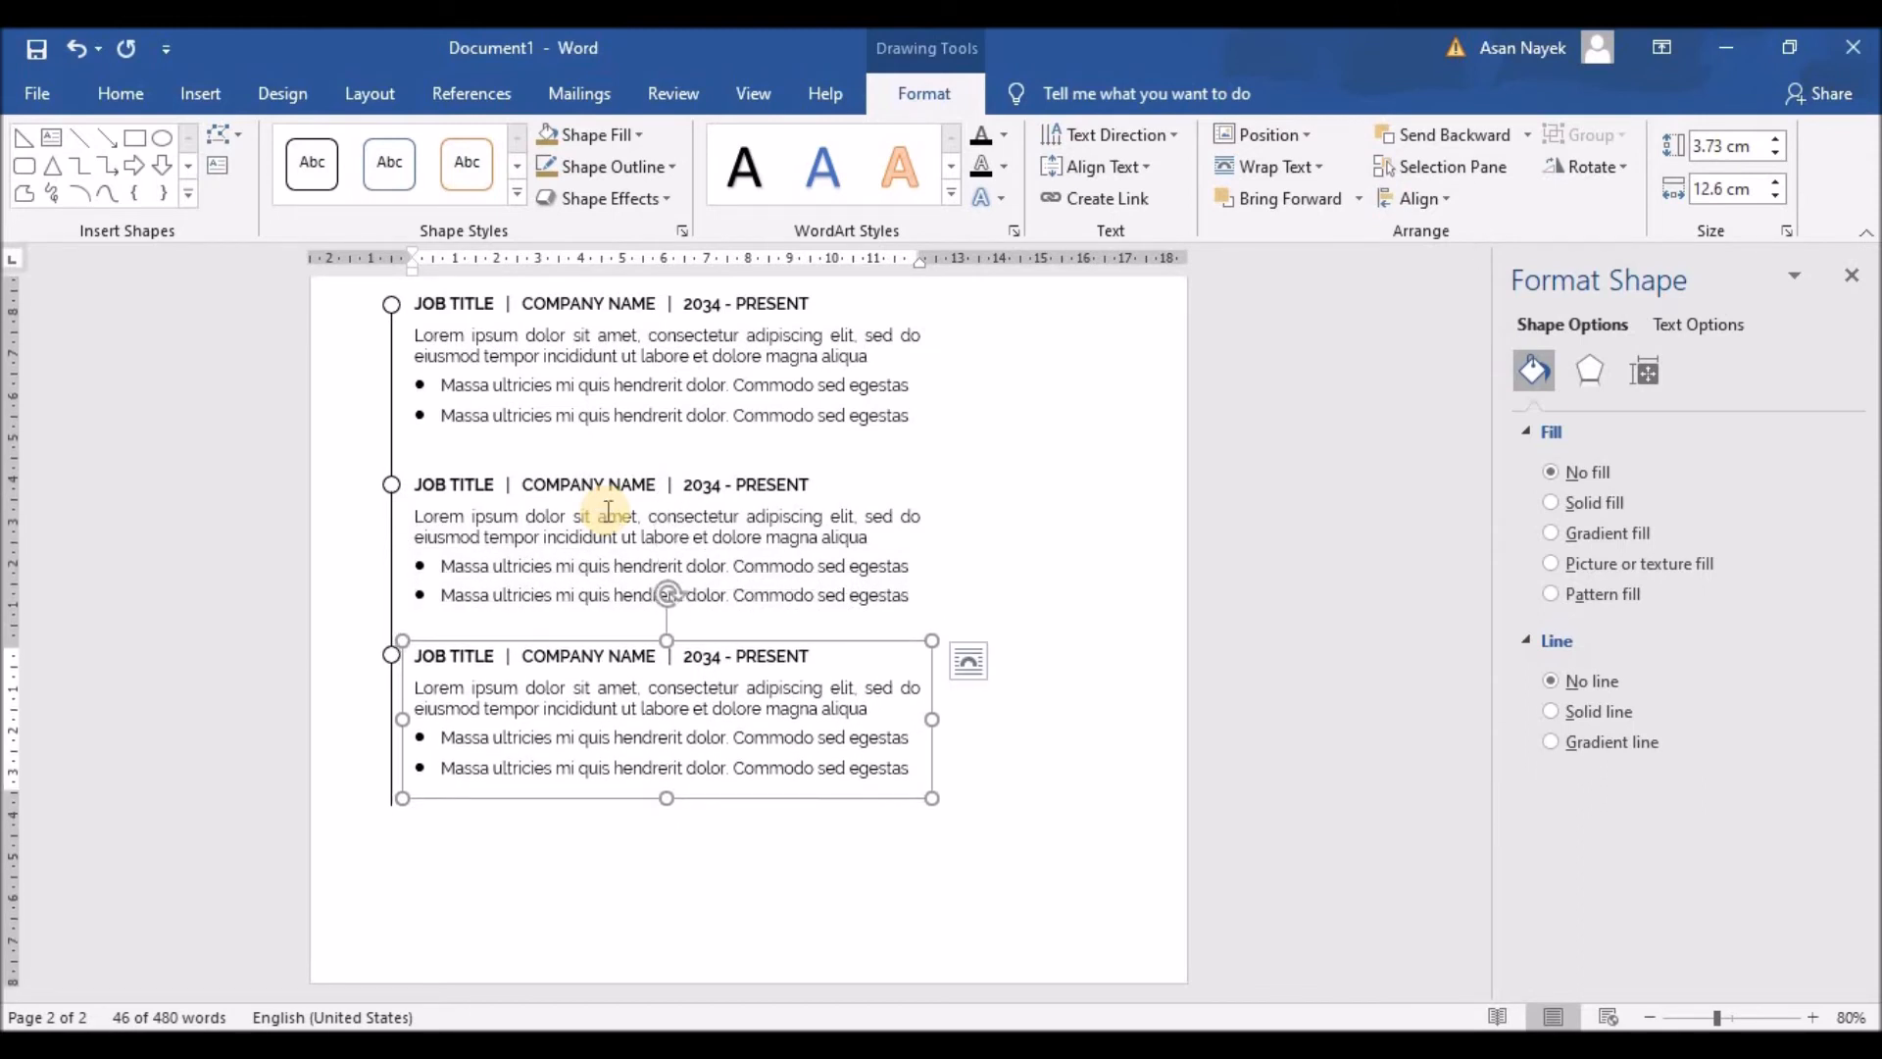
{"action": "left_click", "coordinate": [1046, 601]}
{"action": "scroll", "coordinate": [1020, 643], "scroll_direction": "down", "scroll_amount": 5}
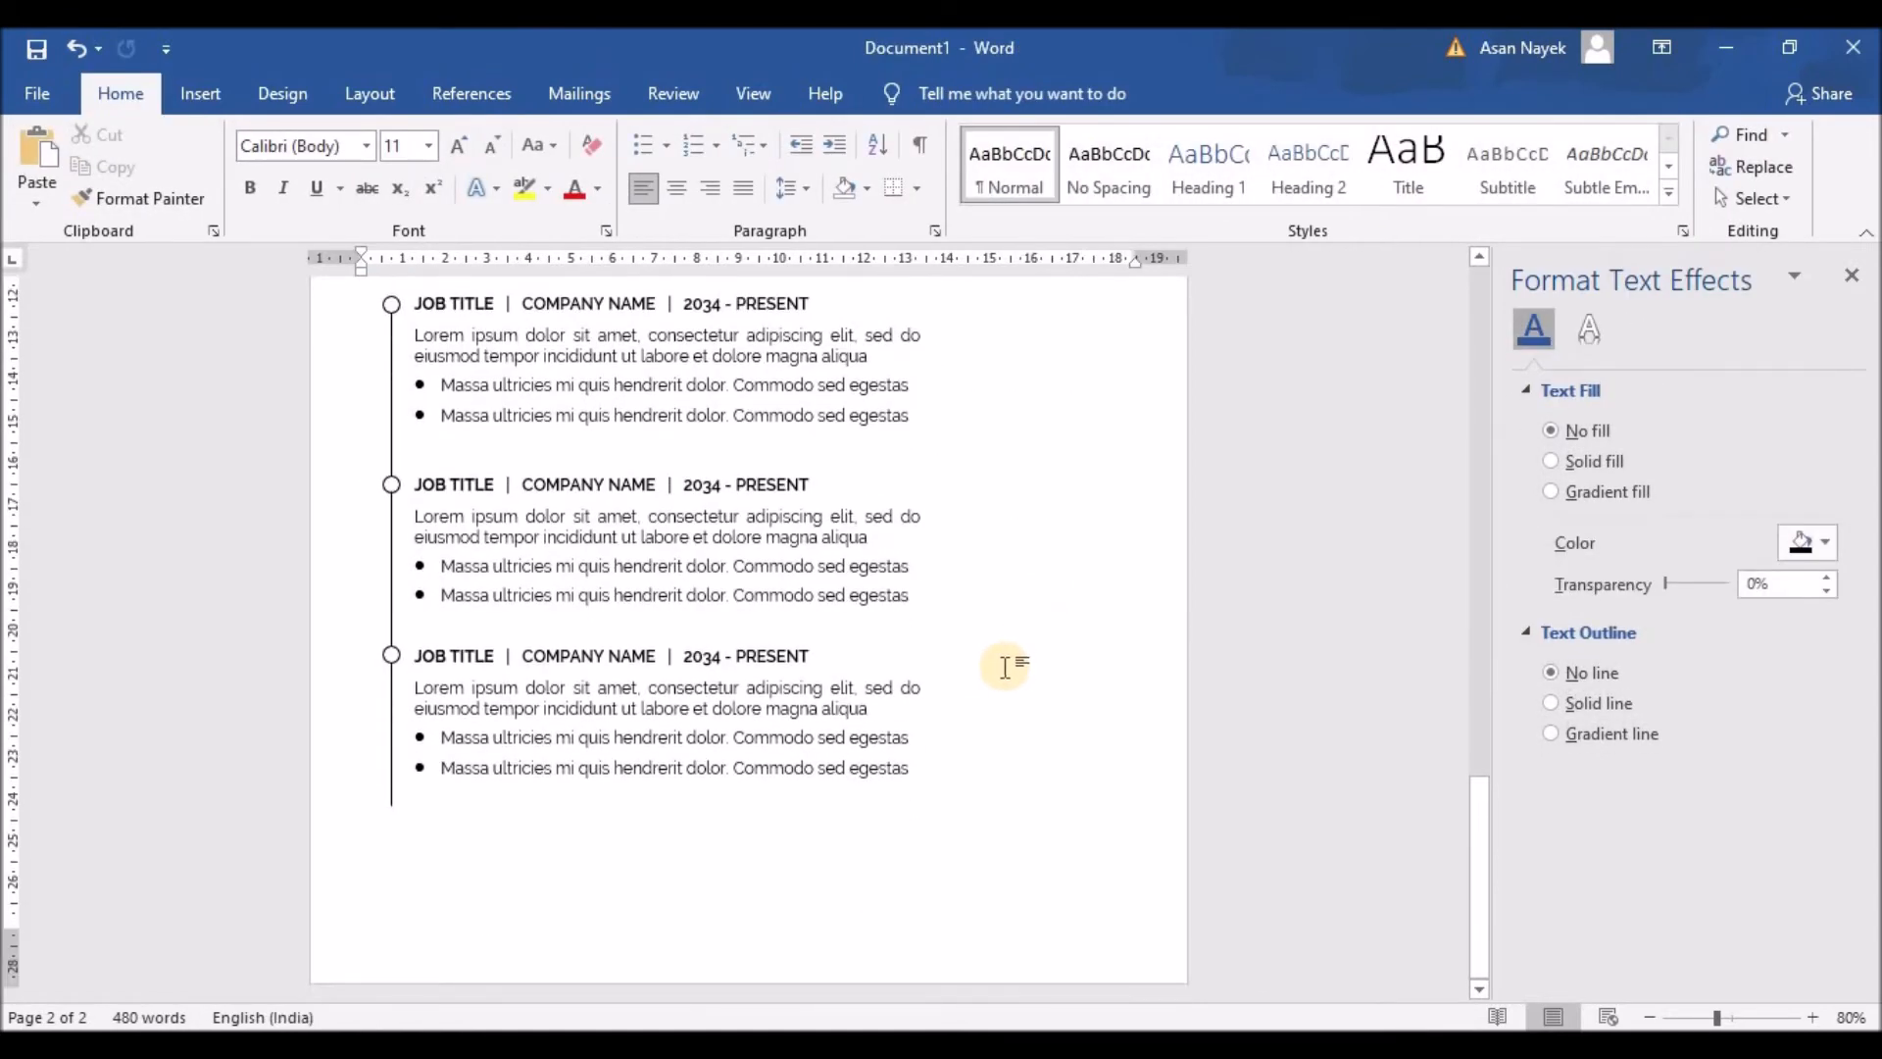
{"action": "left_click", "coordinate": [1005, 667]}
Step: Nudge the second and third job entry boxes upward for tighter spacing
{"action": "scroll", "coordinate": [823, 686], "scroll_direction": "down", "scroll_amount": 5}
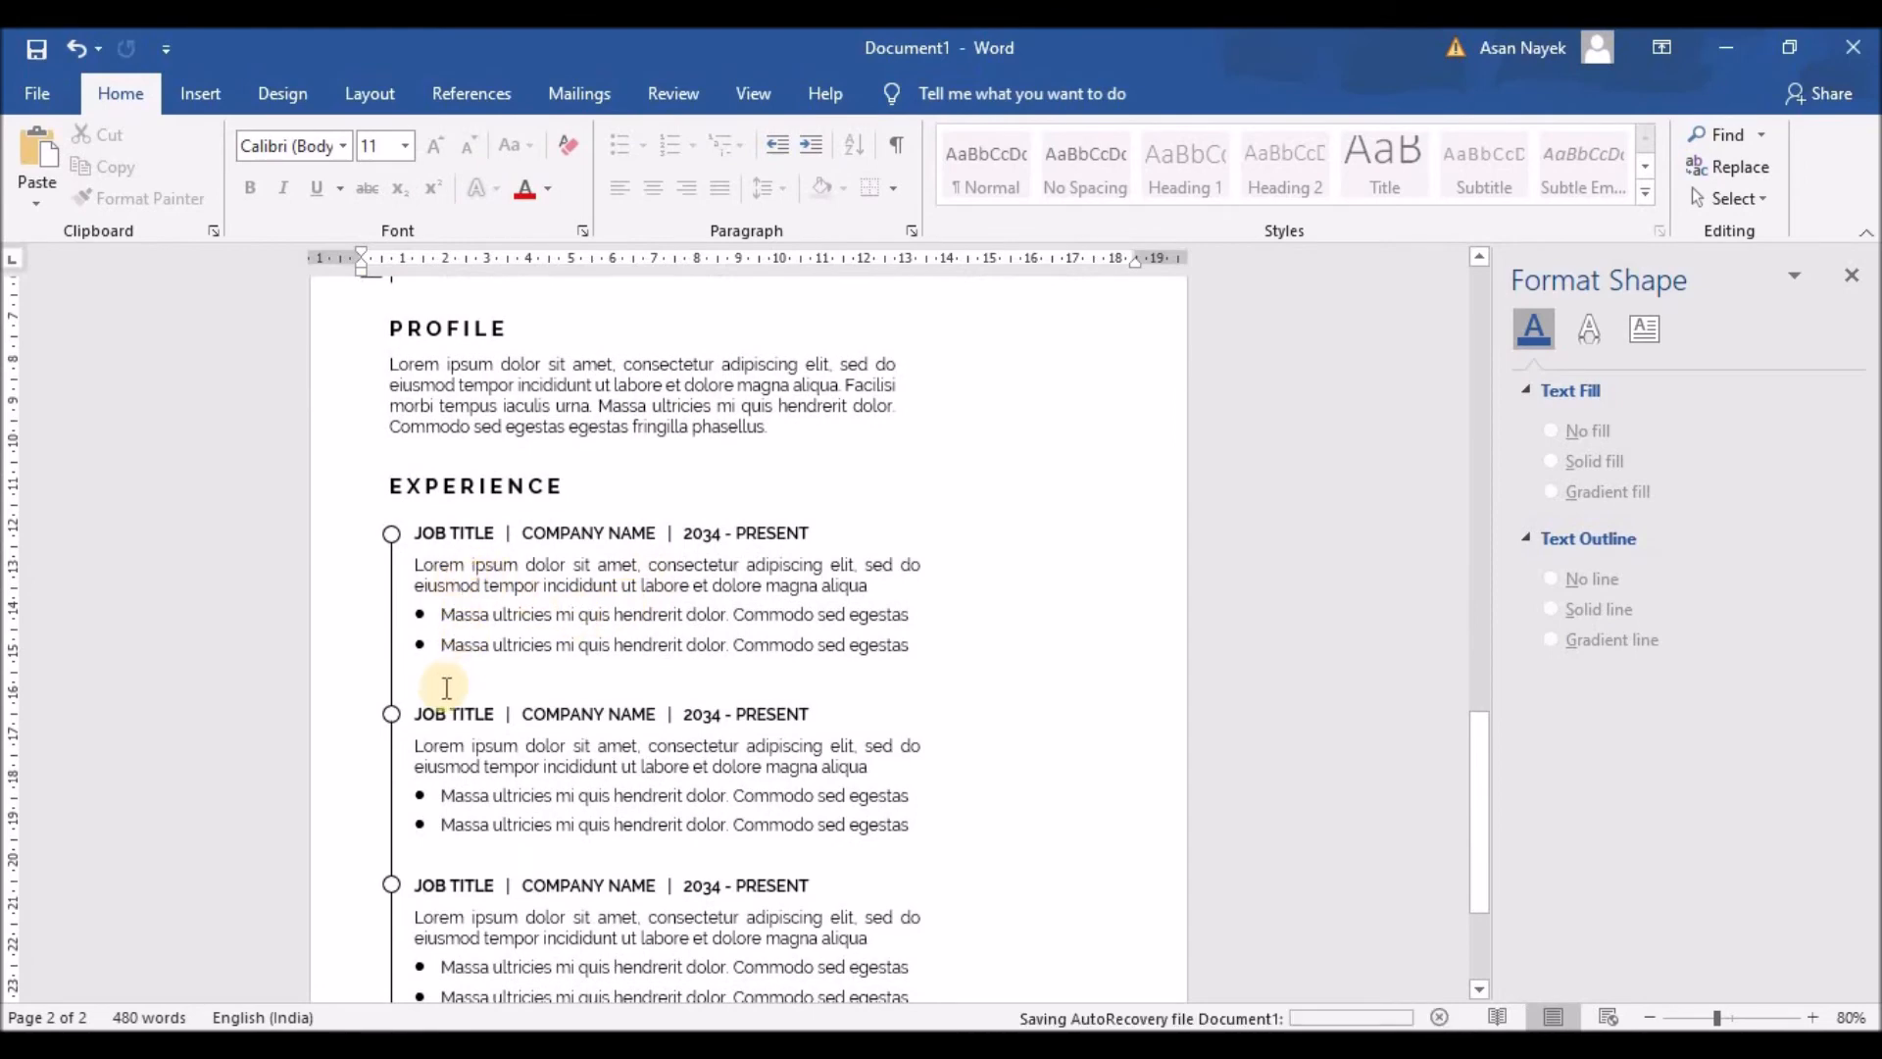
{"action": "left_click", "coordinate": [514, 765]}
{"action": "scroll", "coordinate": [496, 749], "scroll_direction": "down", "scroll_amount": 5}
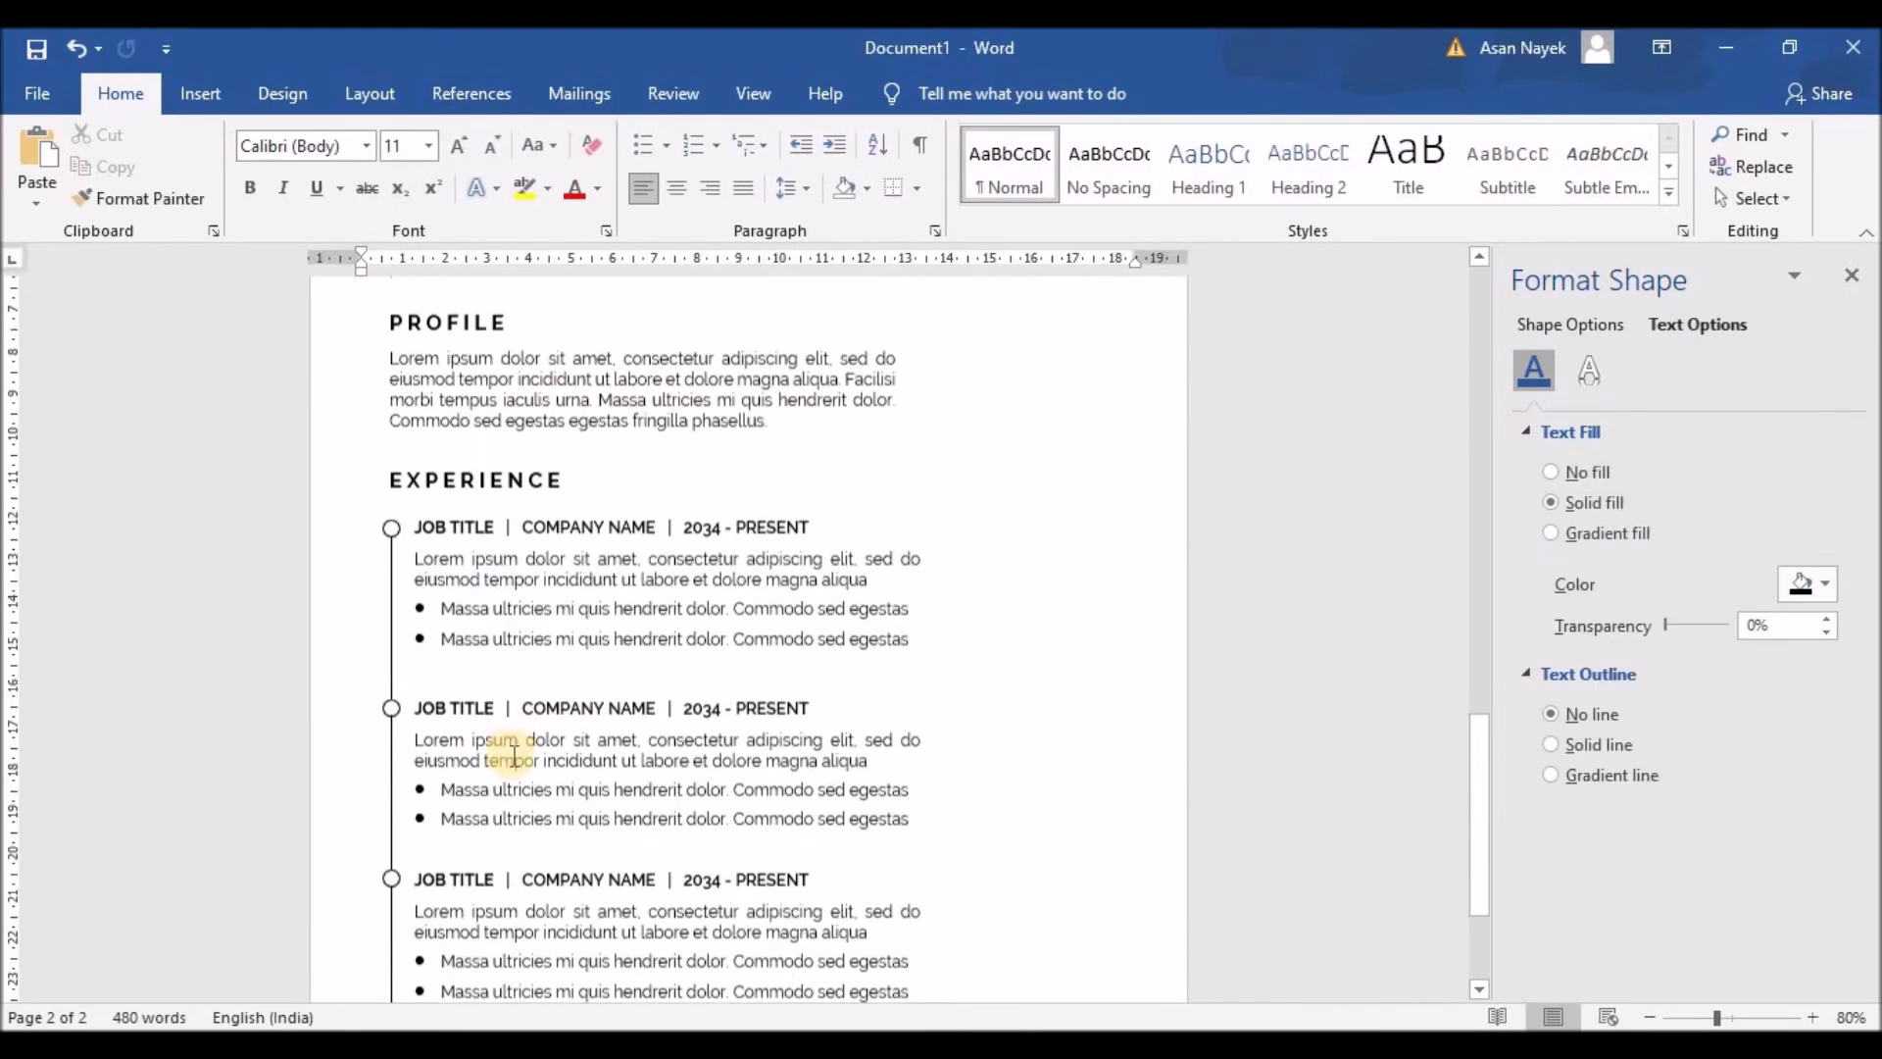
{"action": "left_click", "coordinate": [662, 655]}
{"action": "key", "text": "Up"}
{"action": "key", "text": "Up"}
{"action": "key", "text": "Up"}
{"action": "key", "text": "Up"}
{"action": "key", "text": "Up"}
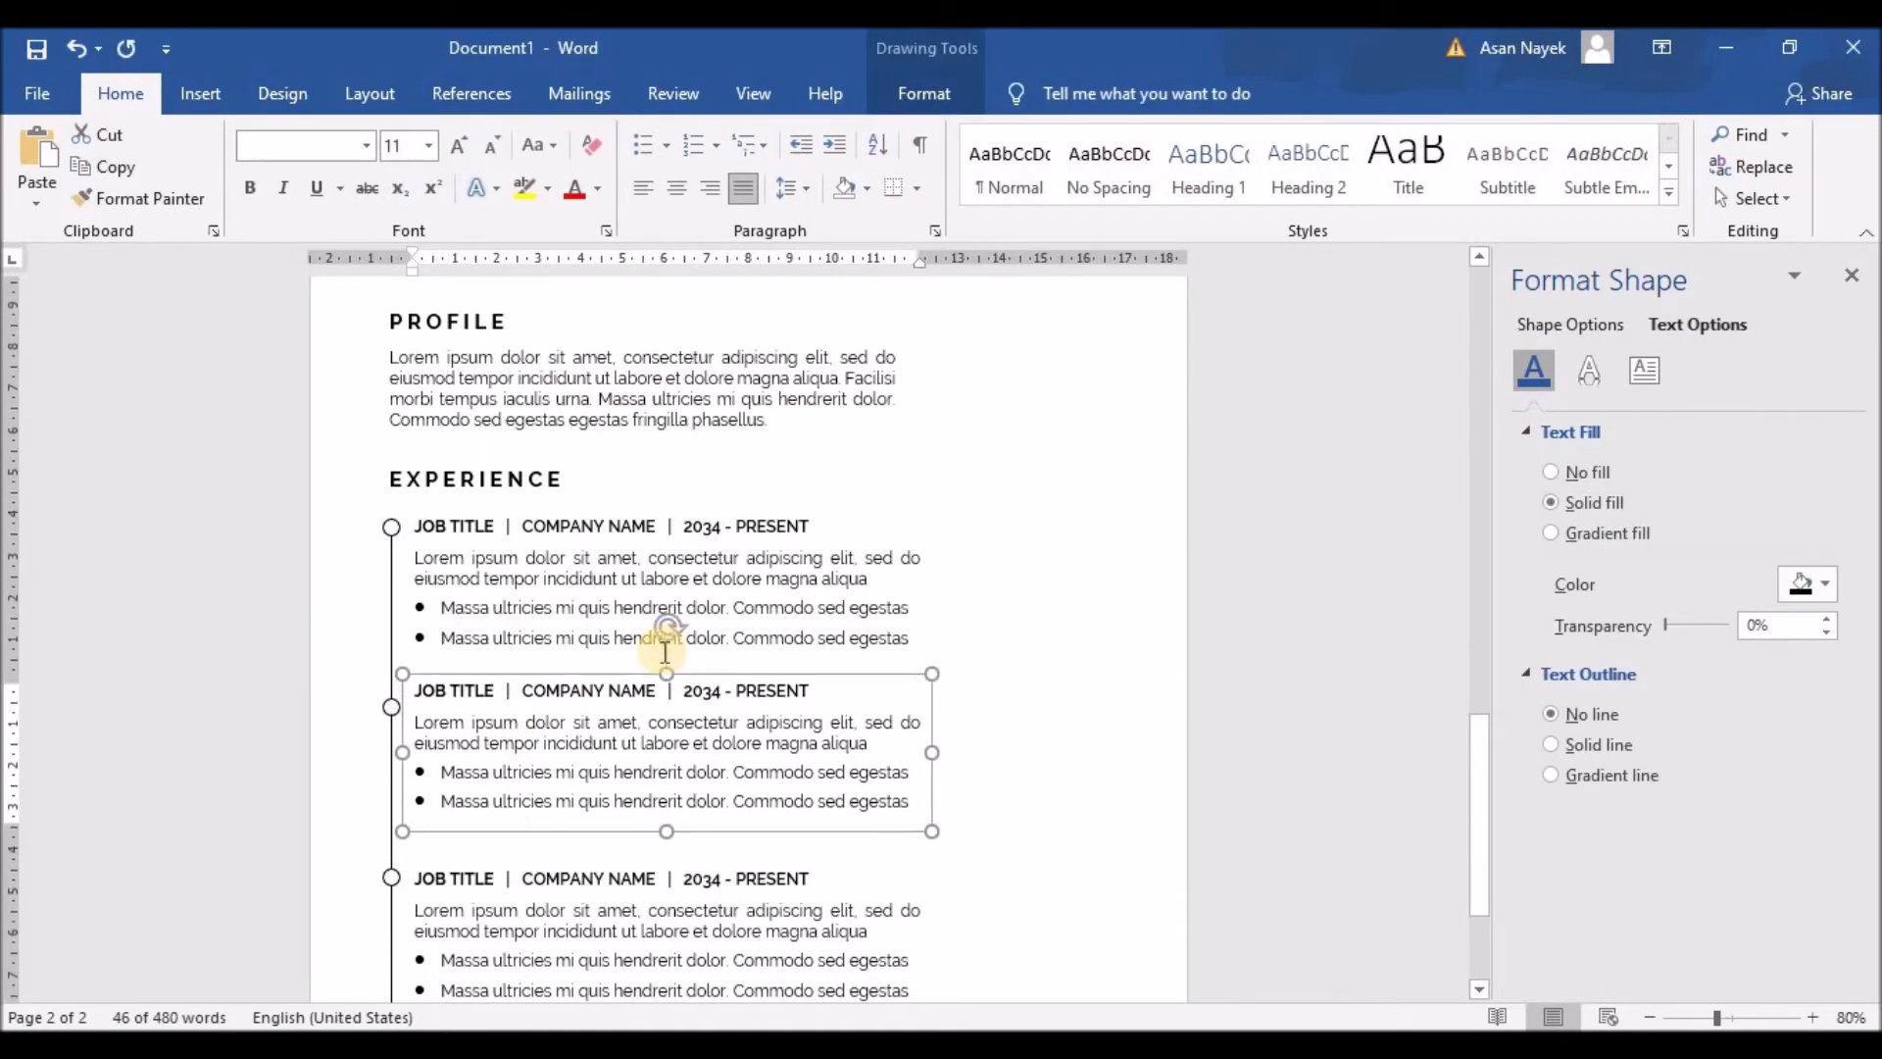
{"action": "left_click", "coordinate": [499, 901]}
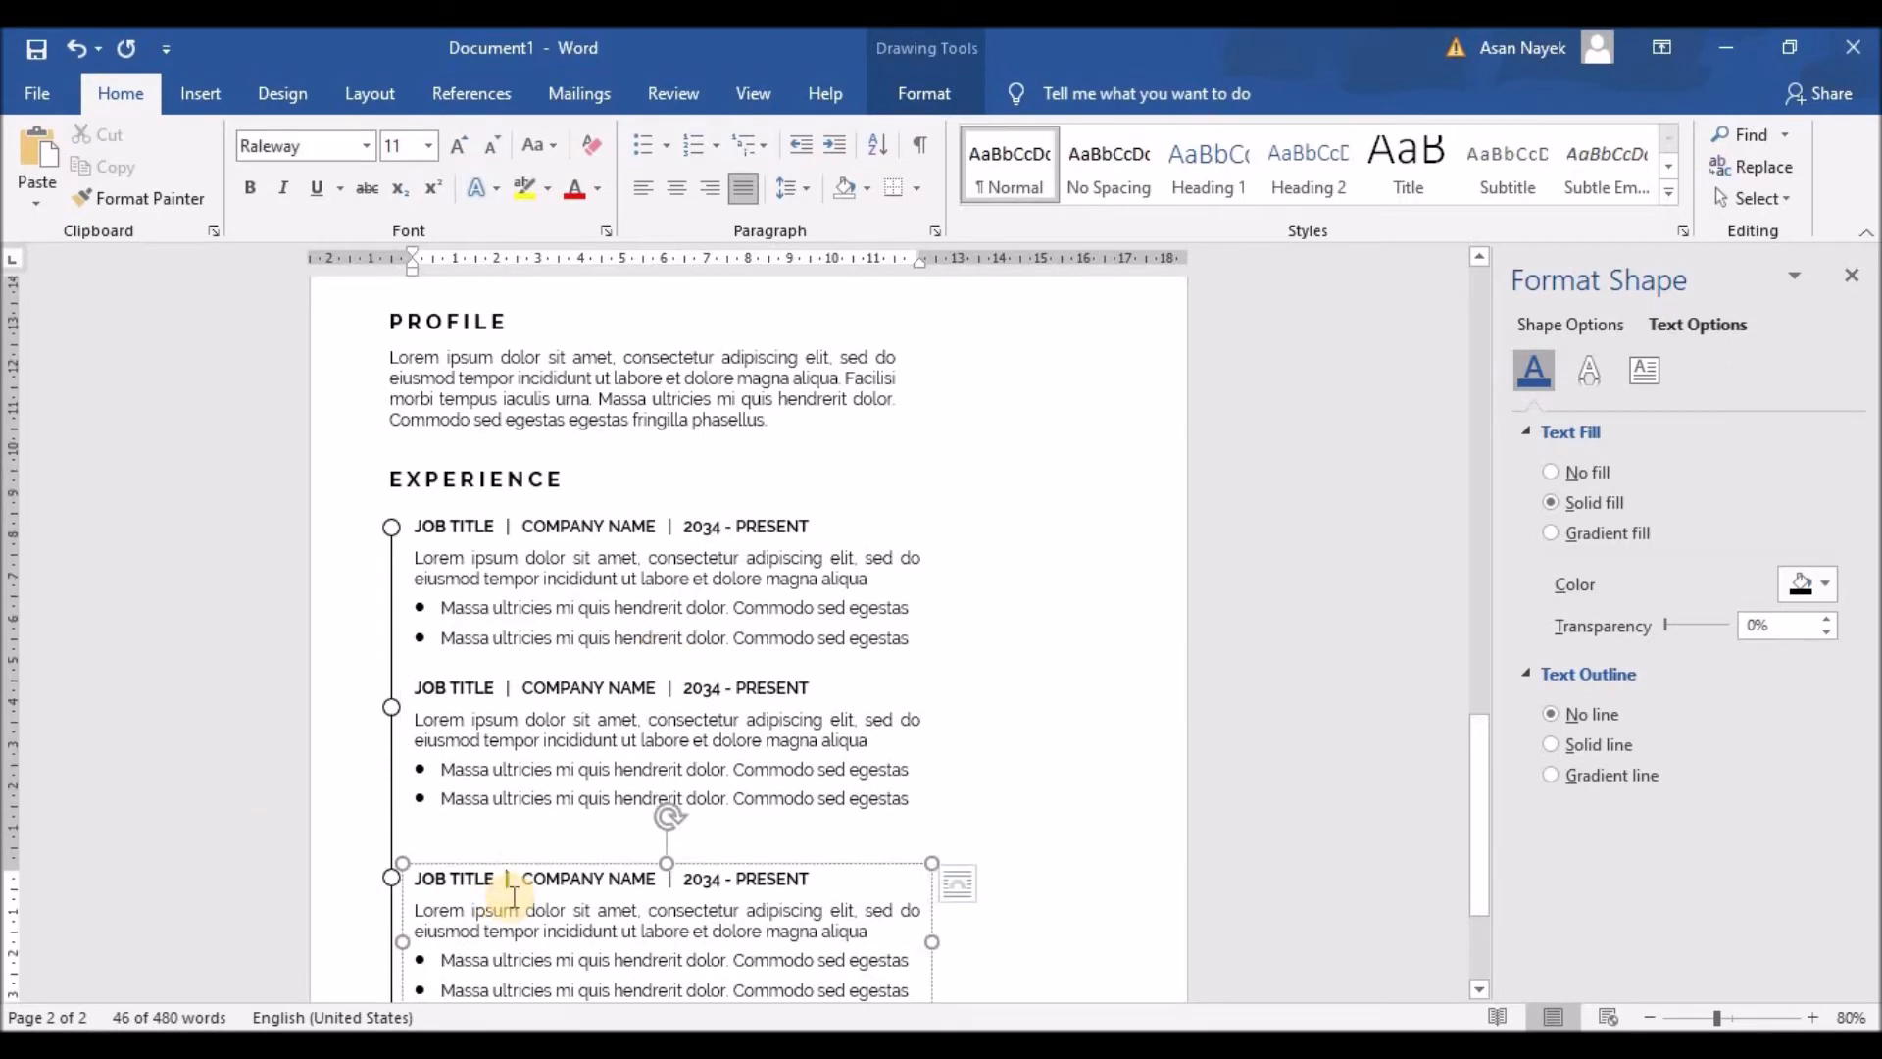
{"action": "left_click", "coordinate": [519, 871]}
{"action": "key", "text": "Up"}
{"action": "key", "text": "Up"}
{"action": "key", "text": "Up"}
{"action": "key", "text": "Up"}
{"action": "key", "text": "Up"}
{"action": "key", "text": "Up"}
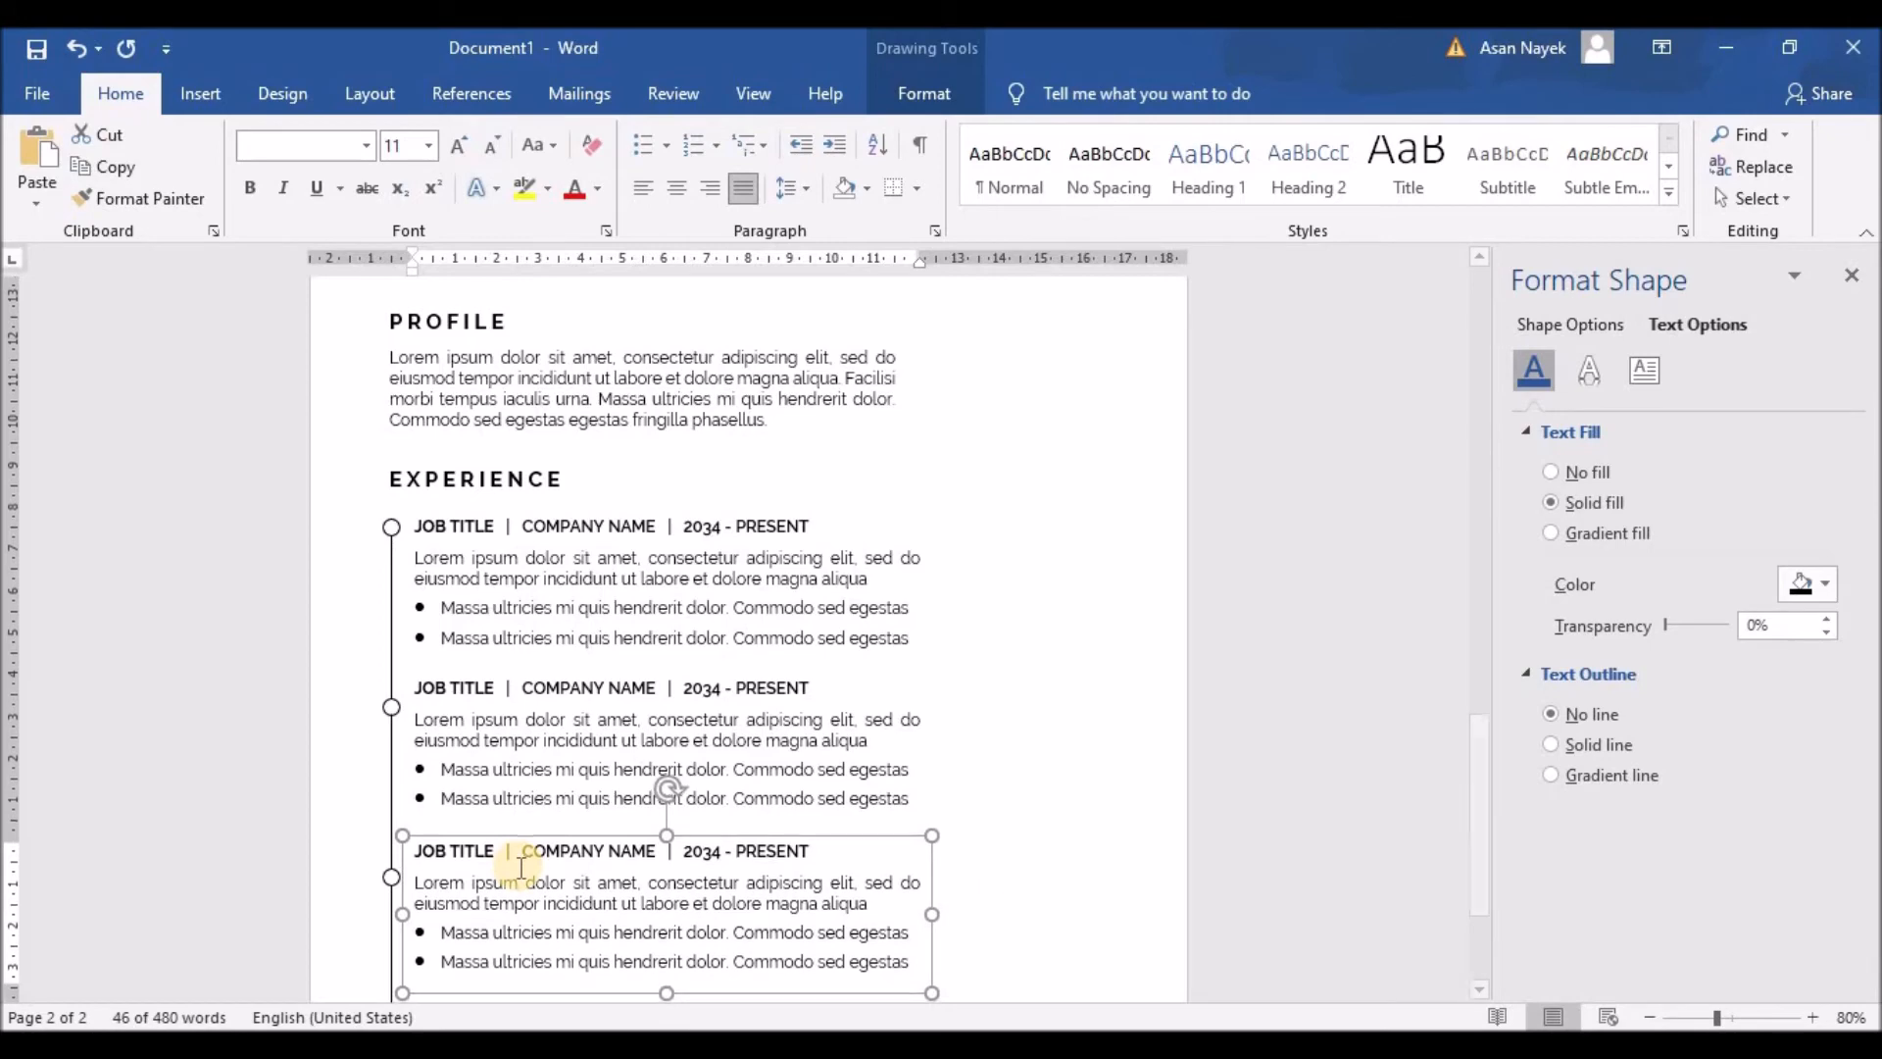
Step: Delete the Profile's last sentences so it ends at 'hendrerit', and shorten its box
{"action": "scroll", "coordinate": [785, 651], "scroll_direction": "down", "scroll_amount": 4}
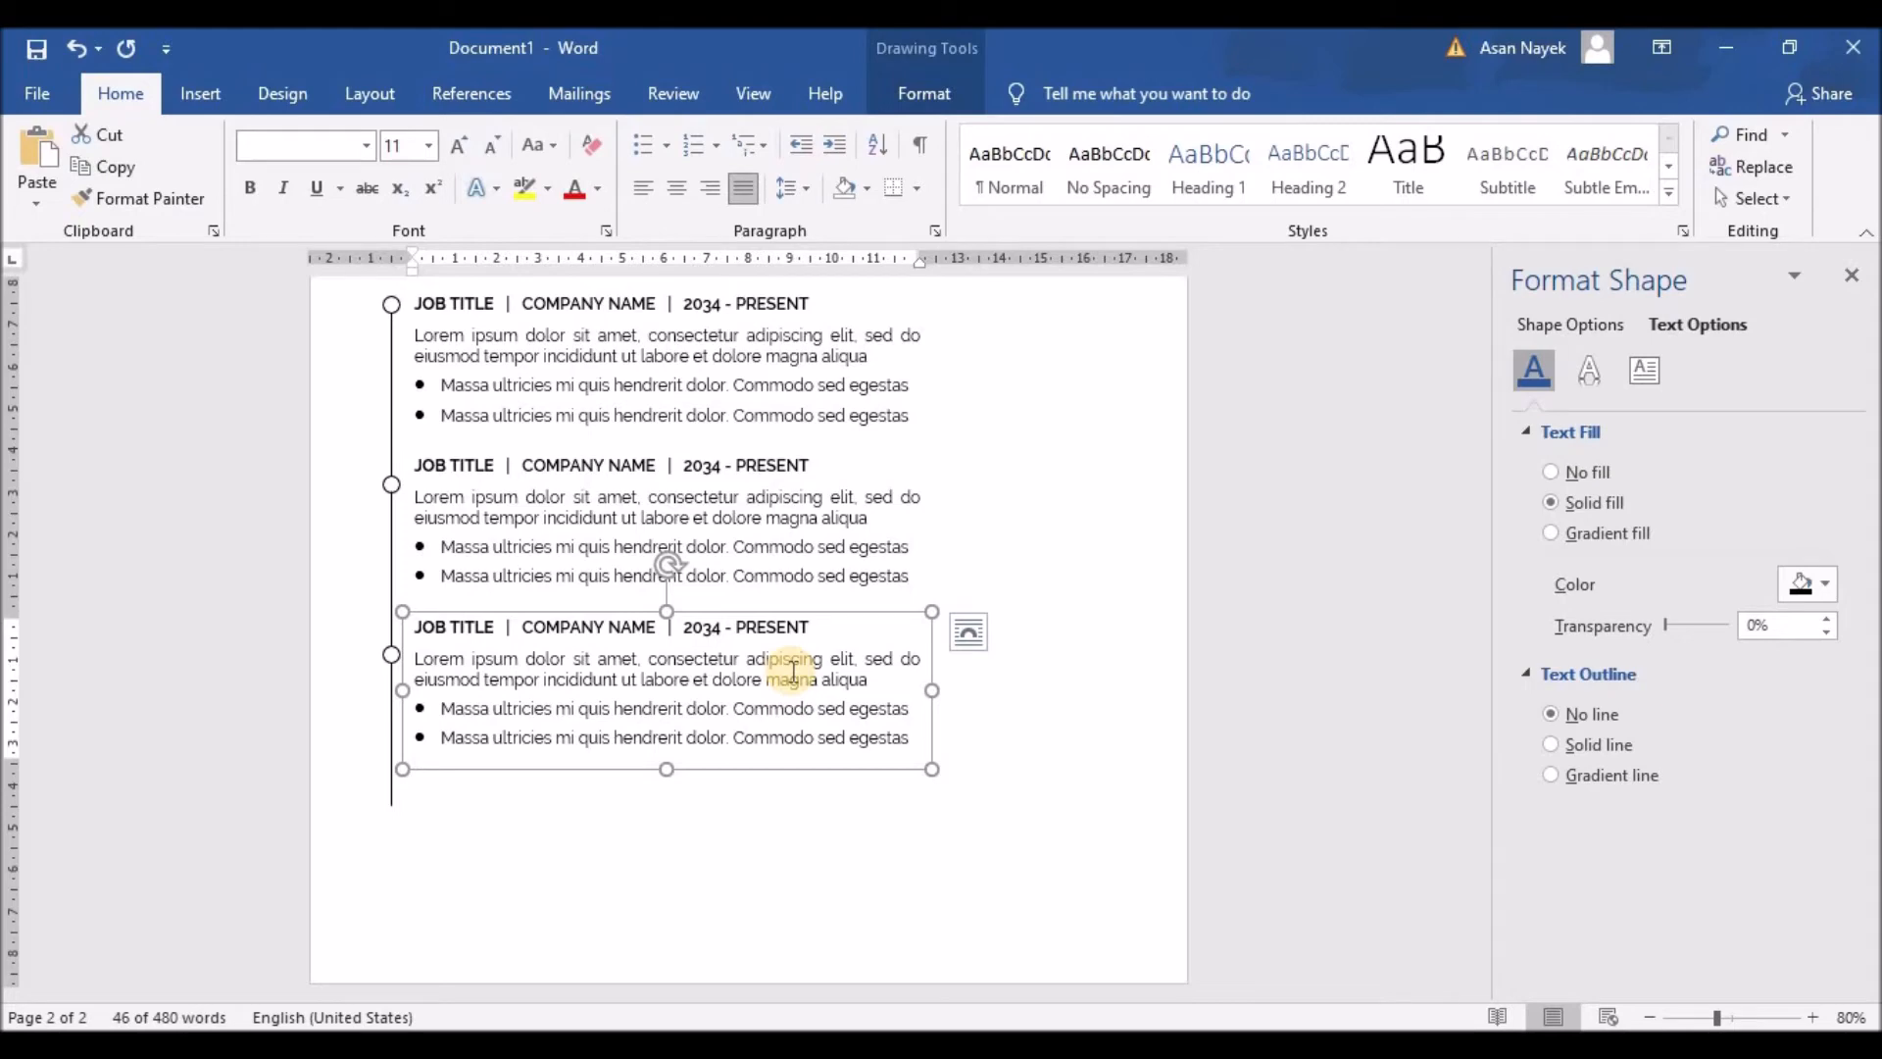
{"action": "scroll", "coordinate": [794, 672], "scroll_direction": "up", "scroll_amount": 6}
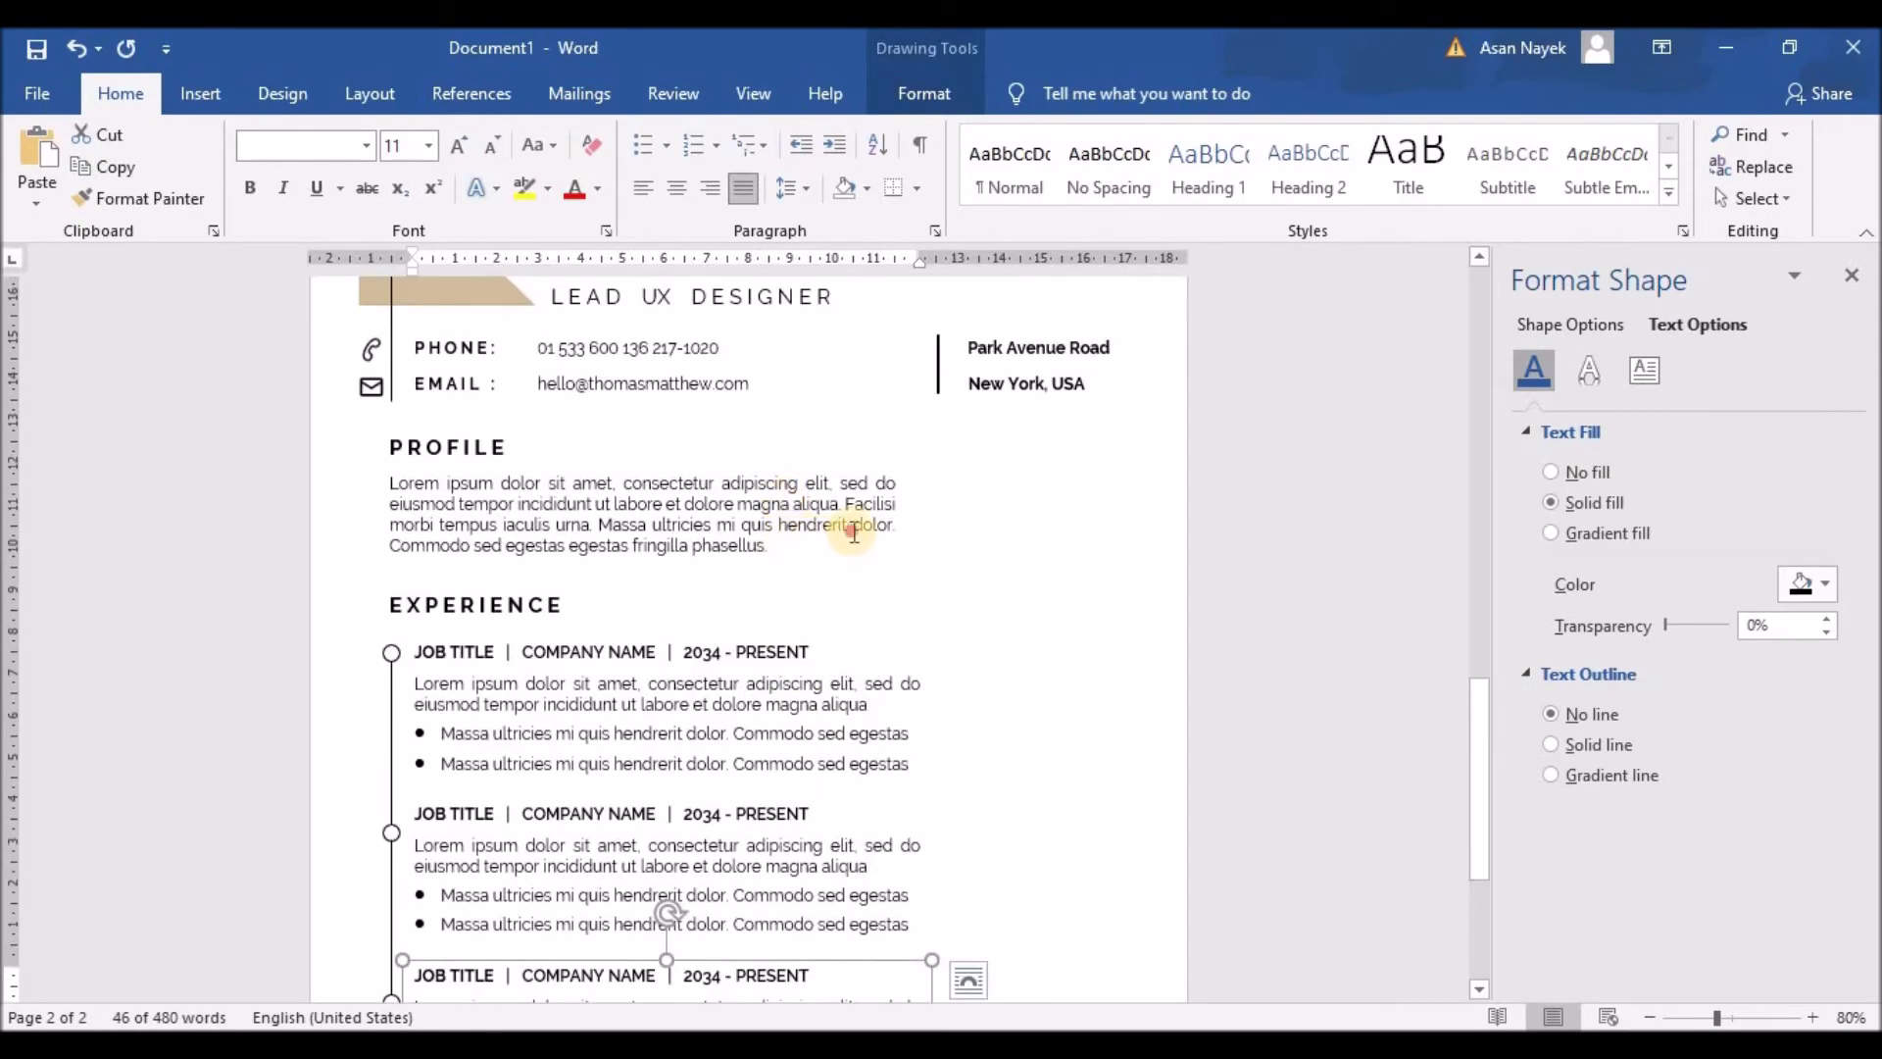
{"action": "left_click_drag", "start_coordinate": [853, 532], "coordinate": [860, 545]}
{"action": "key", "text": "Delete"}
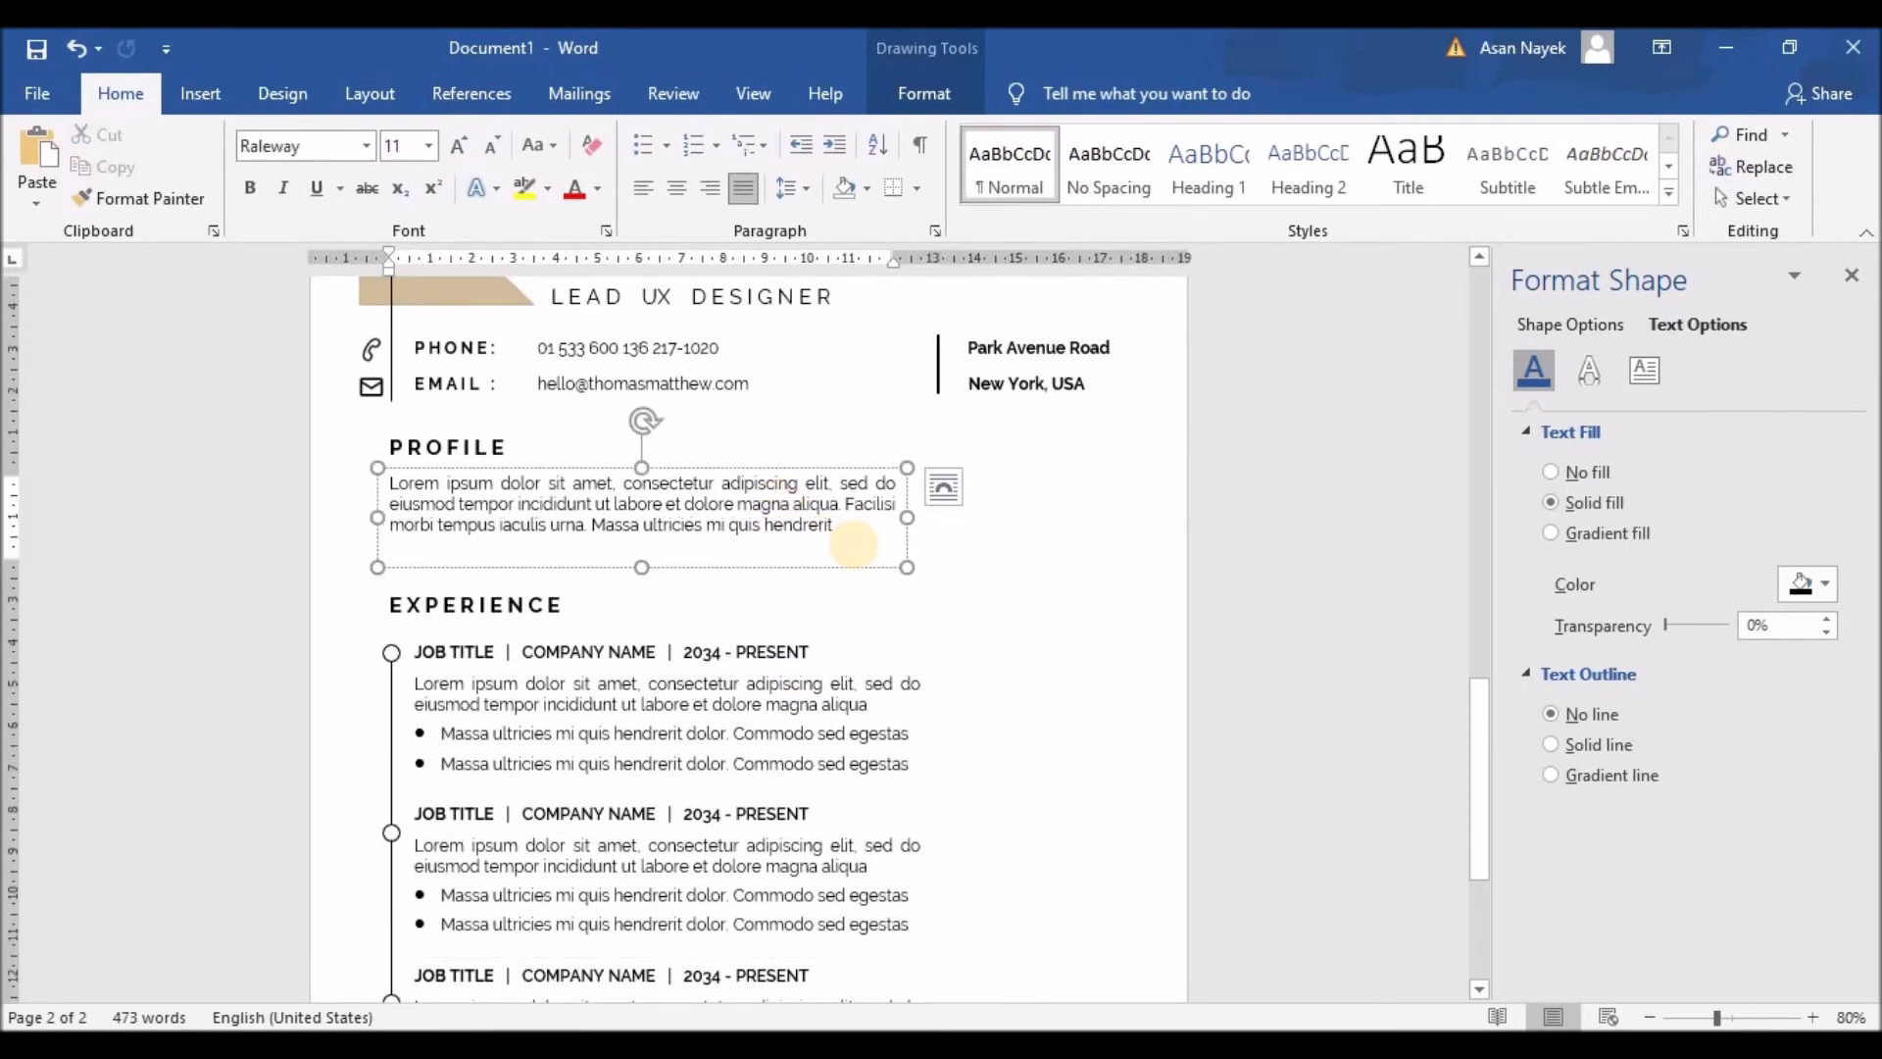
{"action": "left_click_drag", "start_coordinate": [642, 567], "coordinate": [642, 545]}
Step: Begin multi-selecting the Experience heading, job entries, timeline line and circles
{"action": "left_click", "coordinate": [449, 617]}
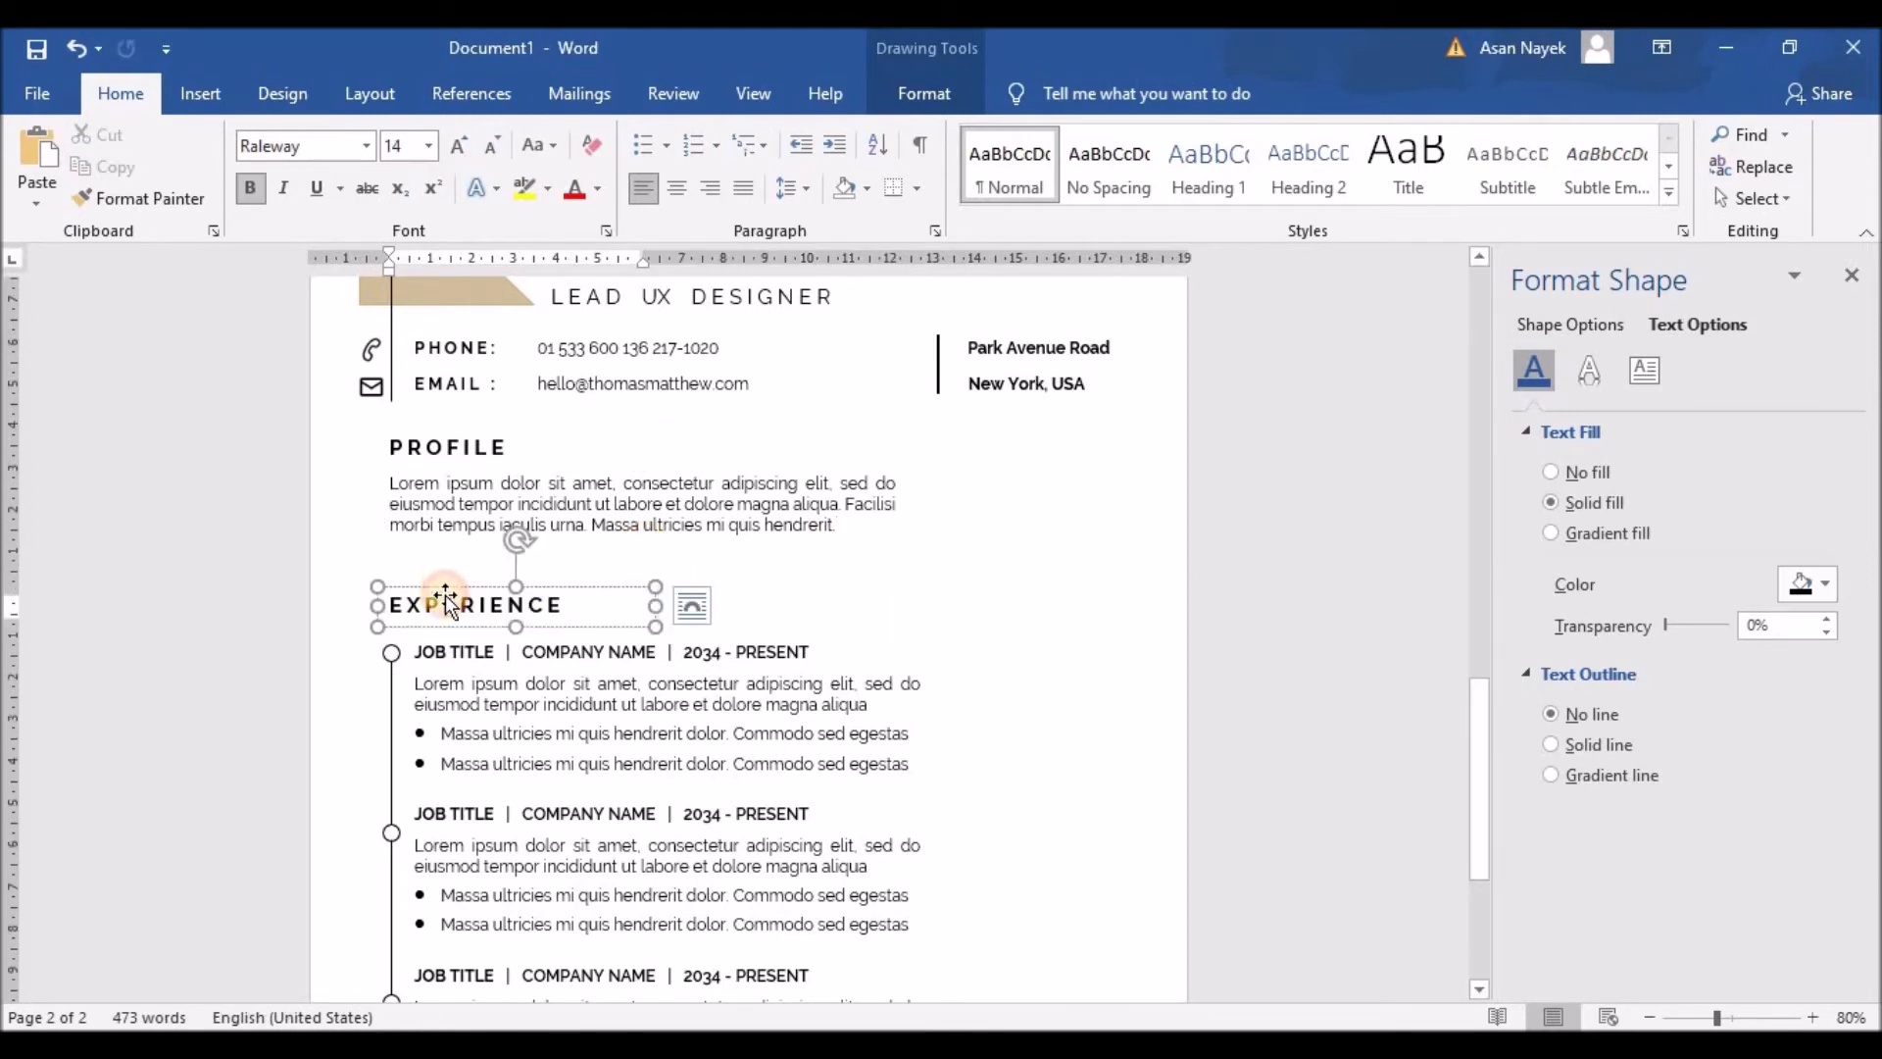
{"action": "left_click", "coordinate": [499, 796], "text": "shift"}
{"action": "left_click", "coordinate": [506, 816], "text": "shift"}
{"action": "scroll", "coordinate": [642, 796], "scroll_direction": "down", "scroll_amount": 3}
{"action": "left_click", "coordinate": [596, 734], "text": "shift"}
{"action": "left_click", "coordinate": [394, 694], "text": "shift"}
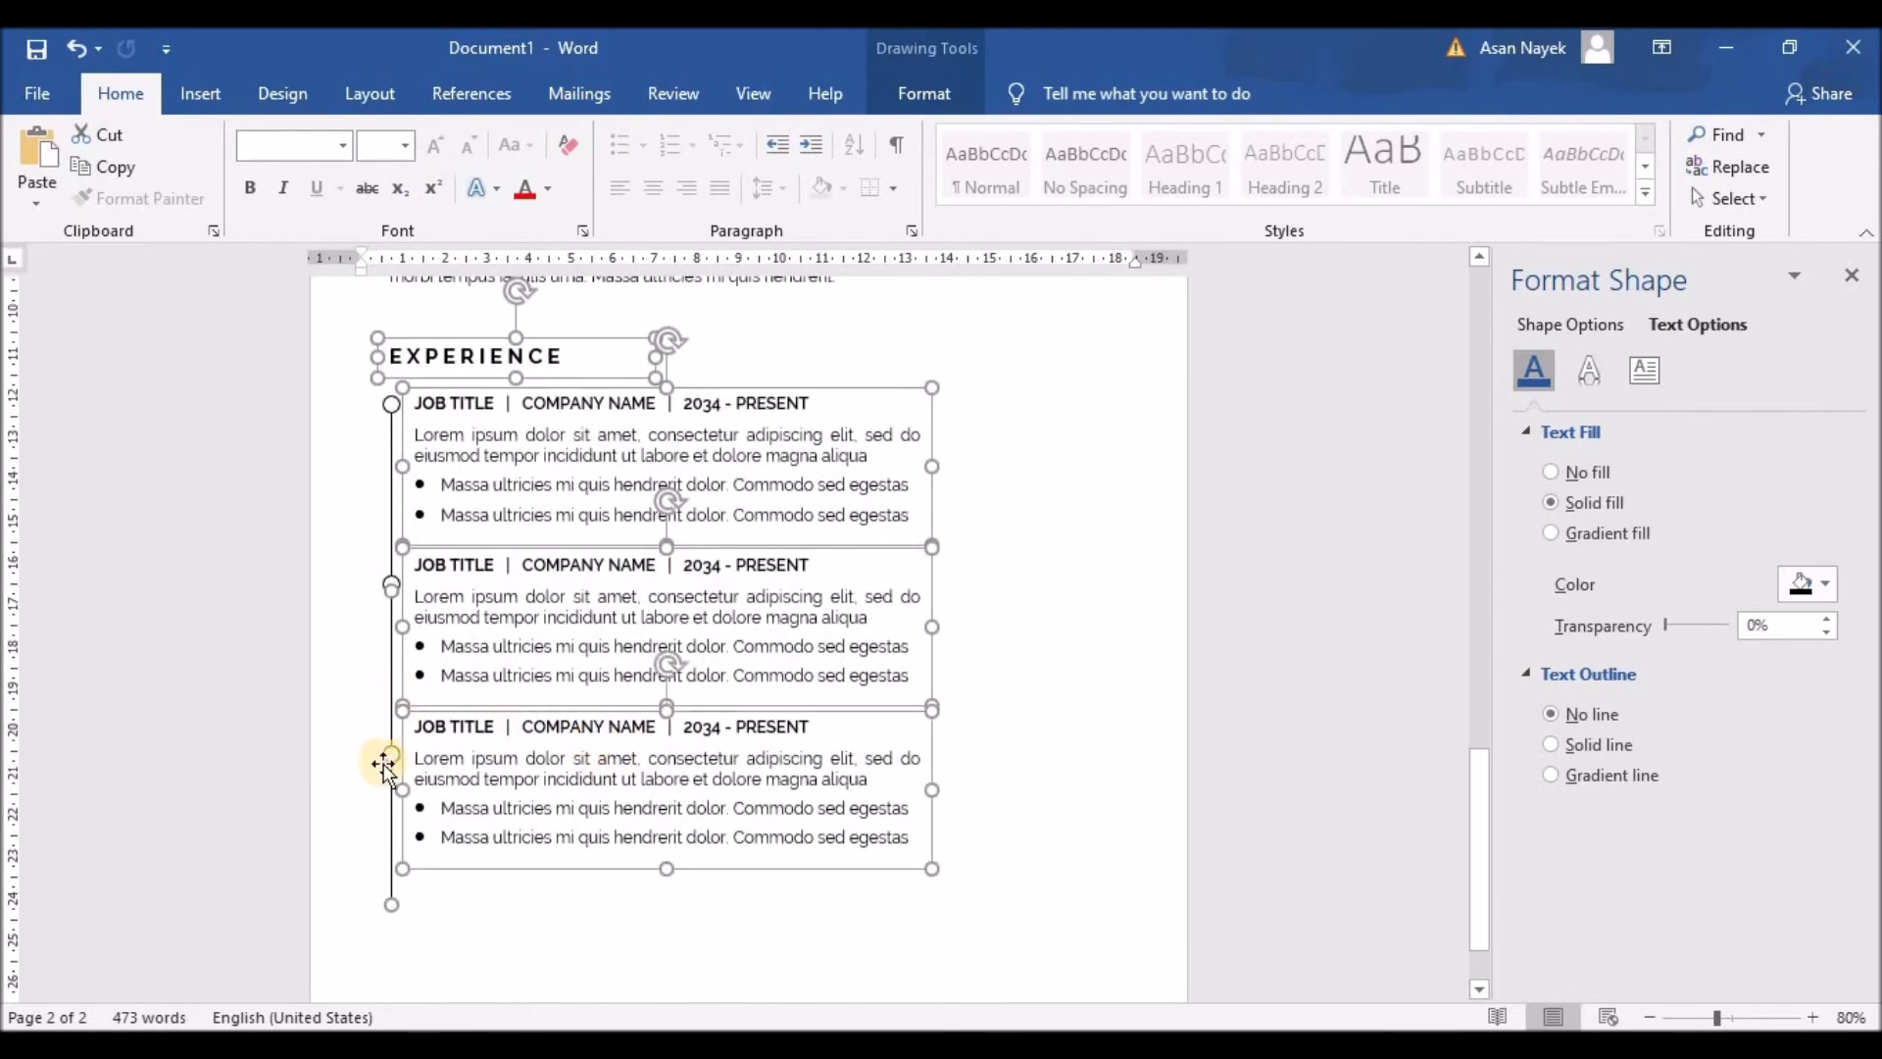
{"action": "left_click", "coordinate": [394, 567], "text": "shift"}
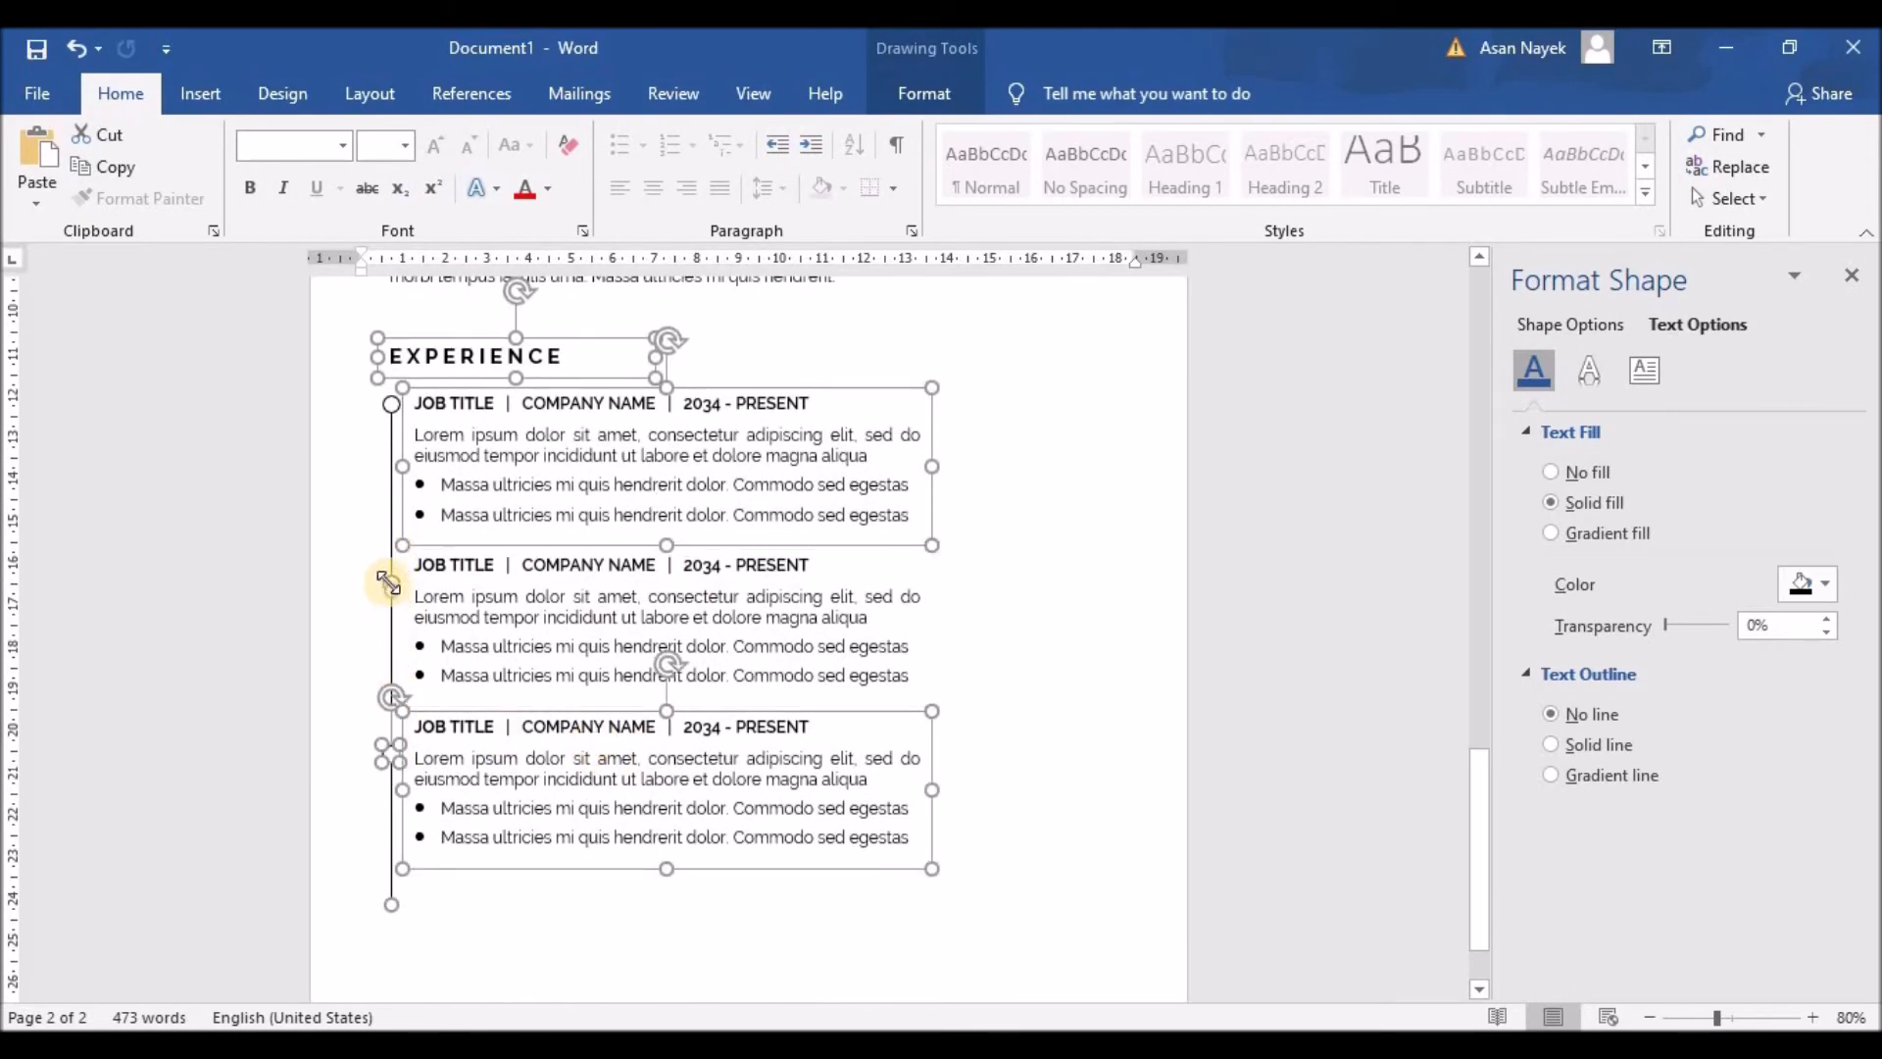
{"action": "left_click", "coordinate": [388, 576], "text": "shift"}
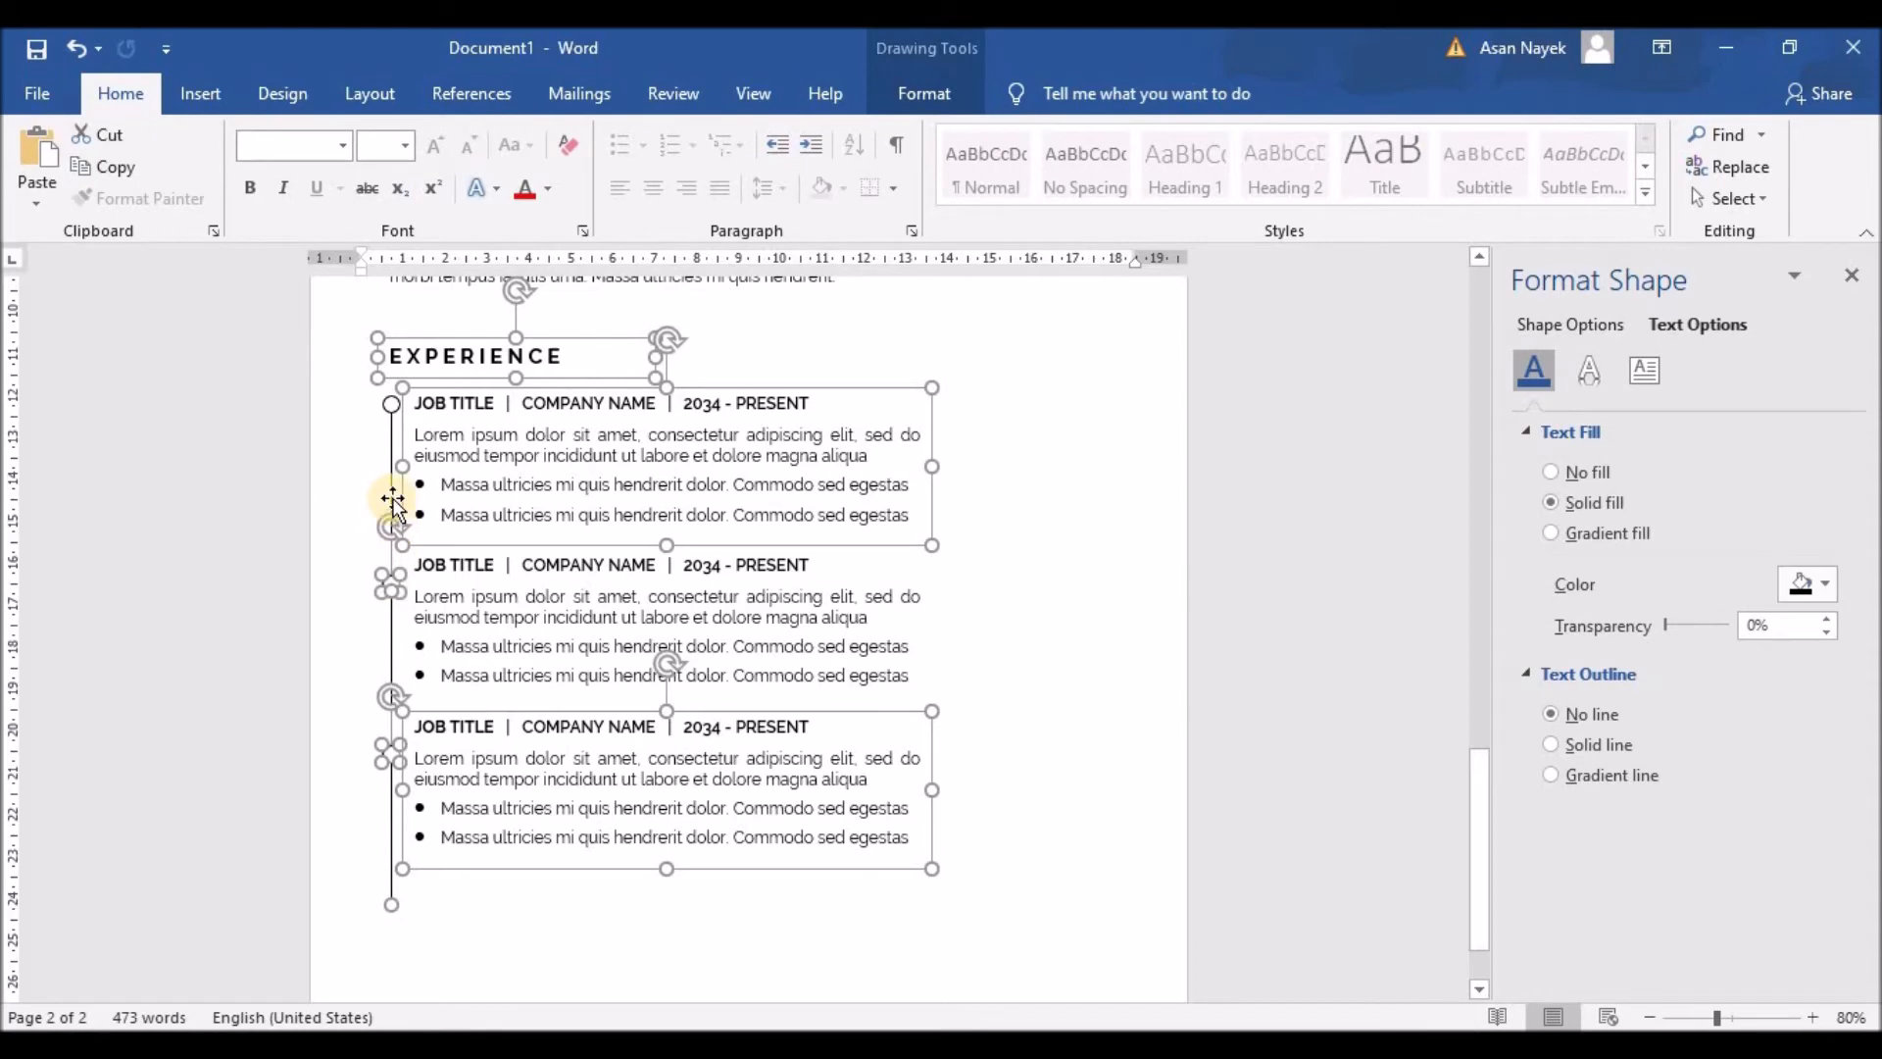
{"action": "left_click", "coordinate": [388, 397], "text": "shift"}
Step: Select the whole Experience group—heading, three entries, line, circles—and nudge it upward
{"action": "scroll", "coordinate": [437, 632], "scroll_direction": "down", "scroll_amount": 3}
{"action": "left_click", "coordinate": [391, 577]}
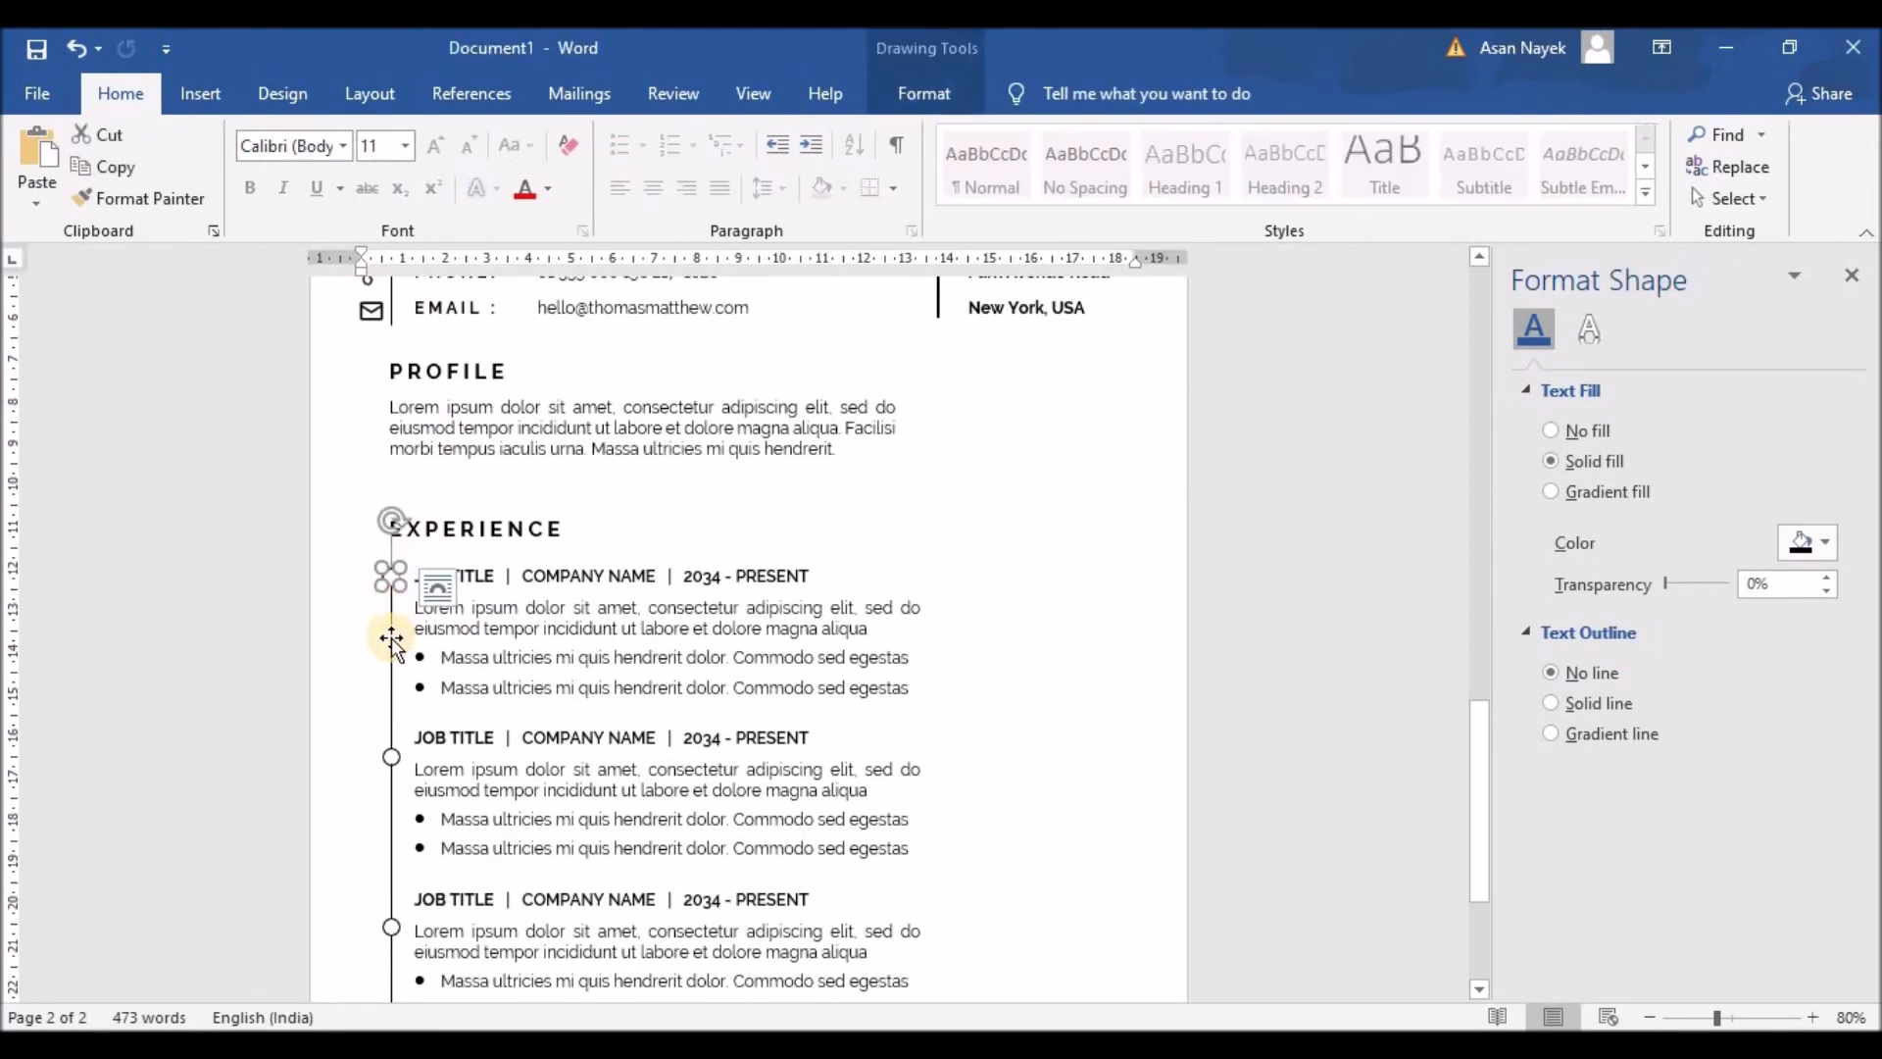
{"action": "left_click", "coordinate": [392, 745], "text": "shift"}
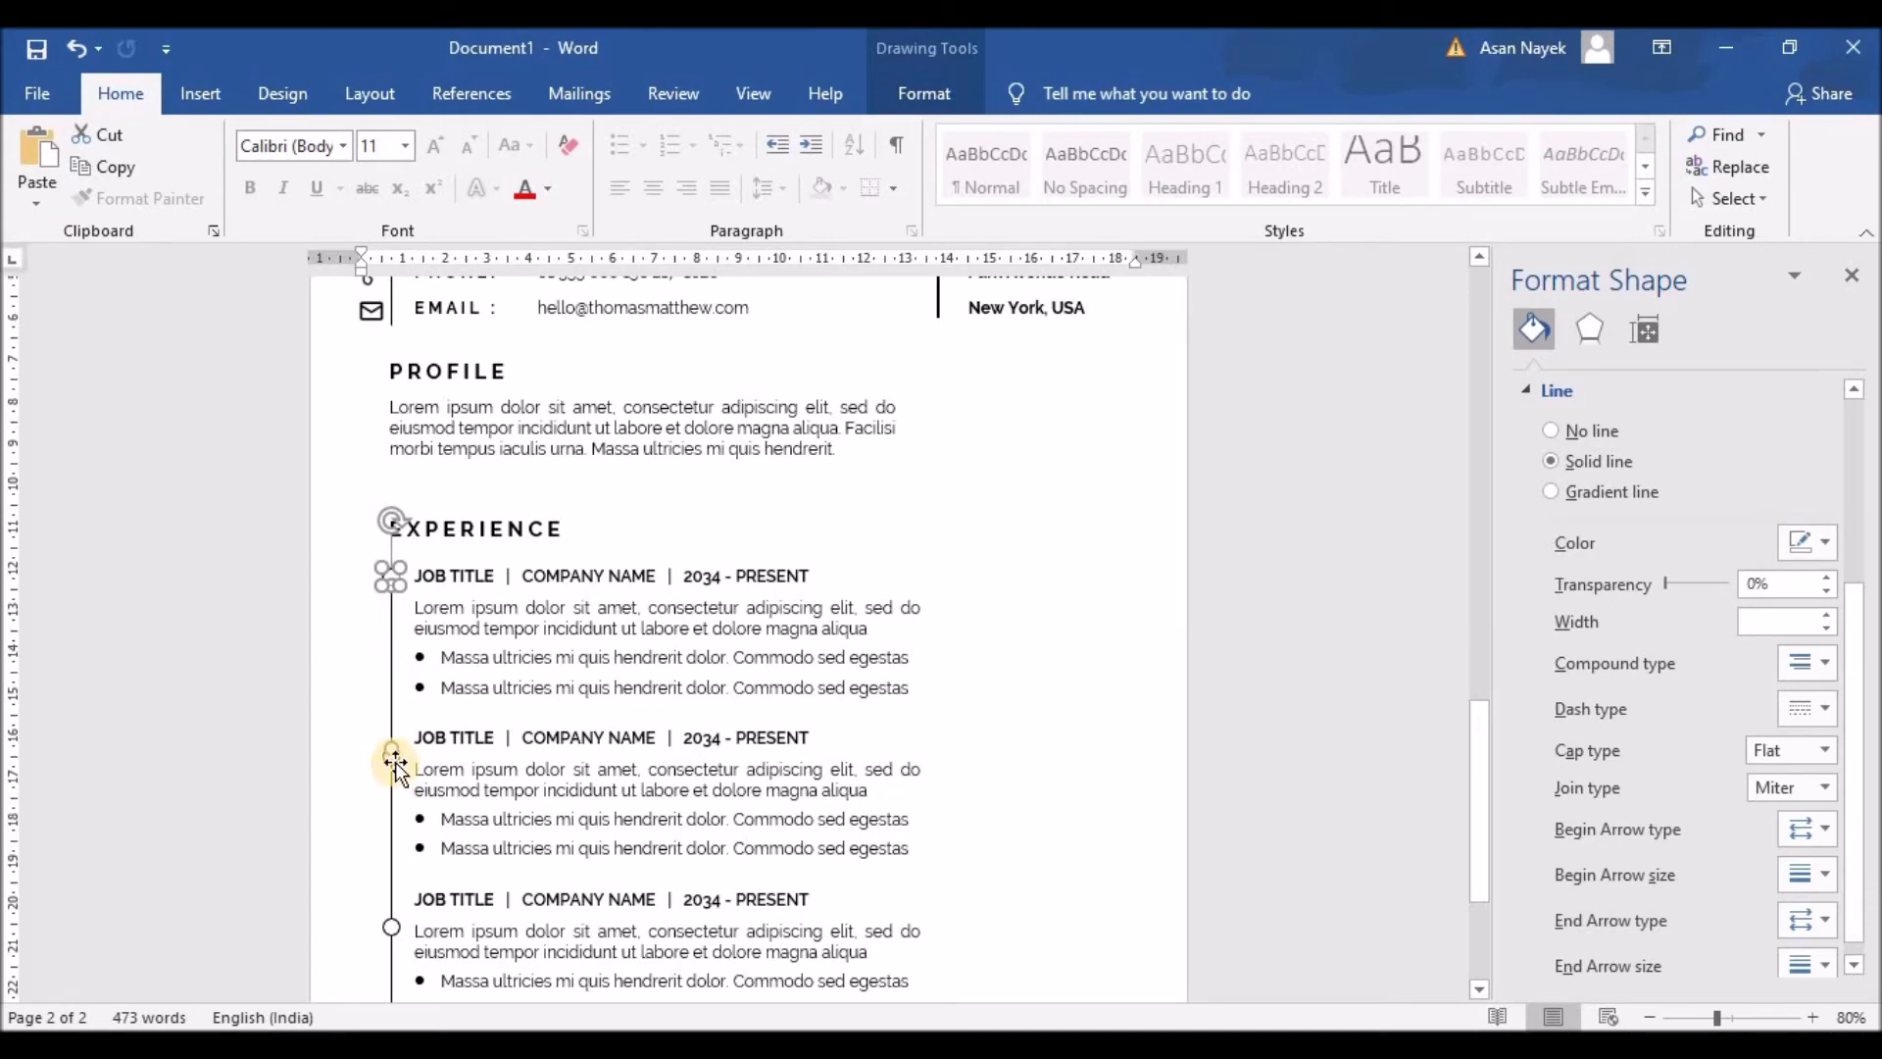
{"action": "left_click", "coordinate": [395, 764], "text": "shift"}
{"action": "left_click", "coordinate": [388, 941], "text": "shift"}
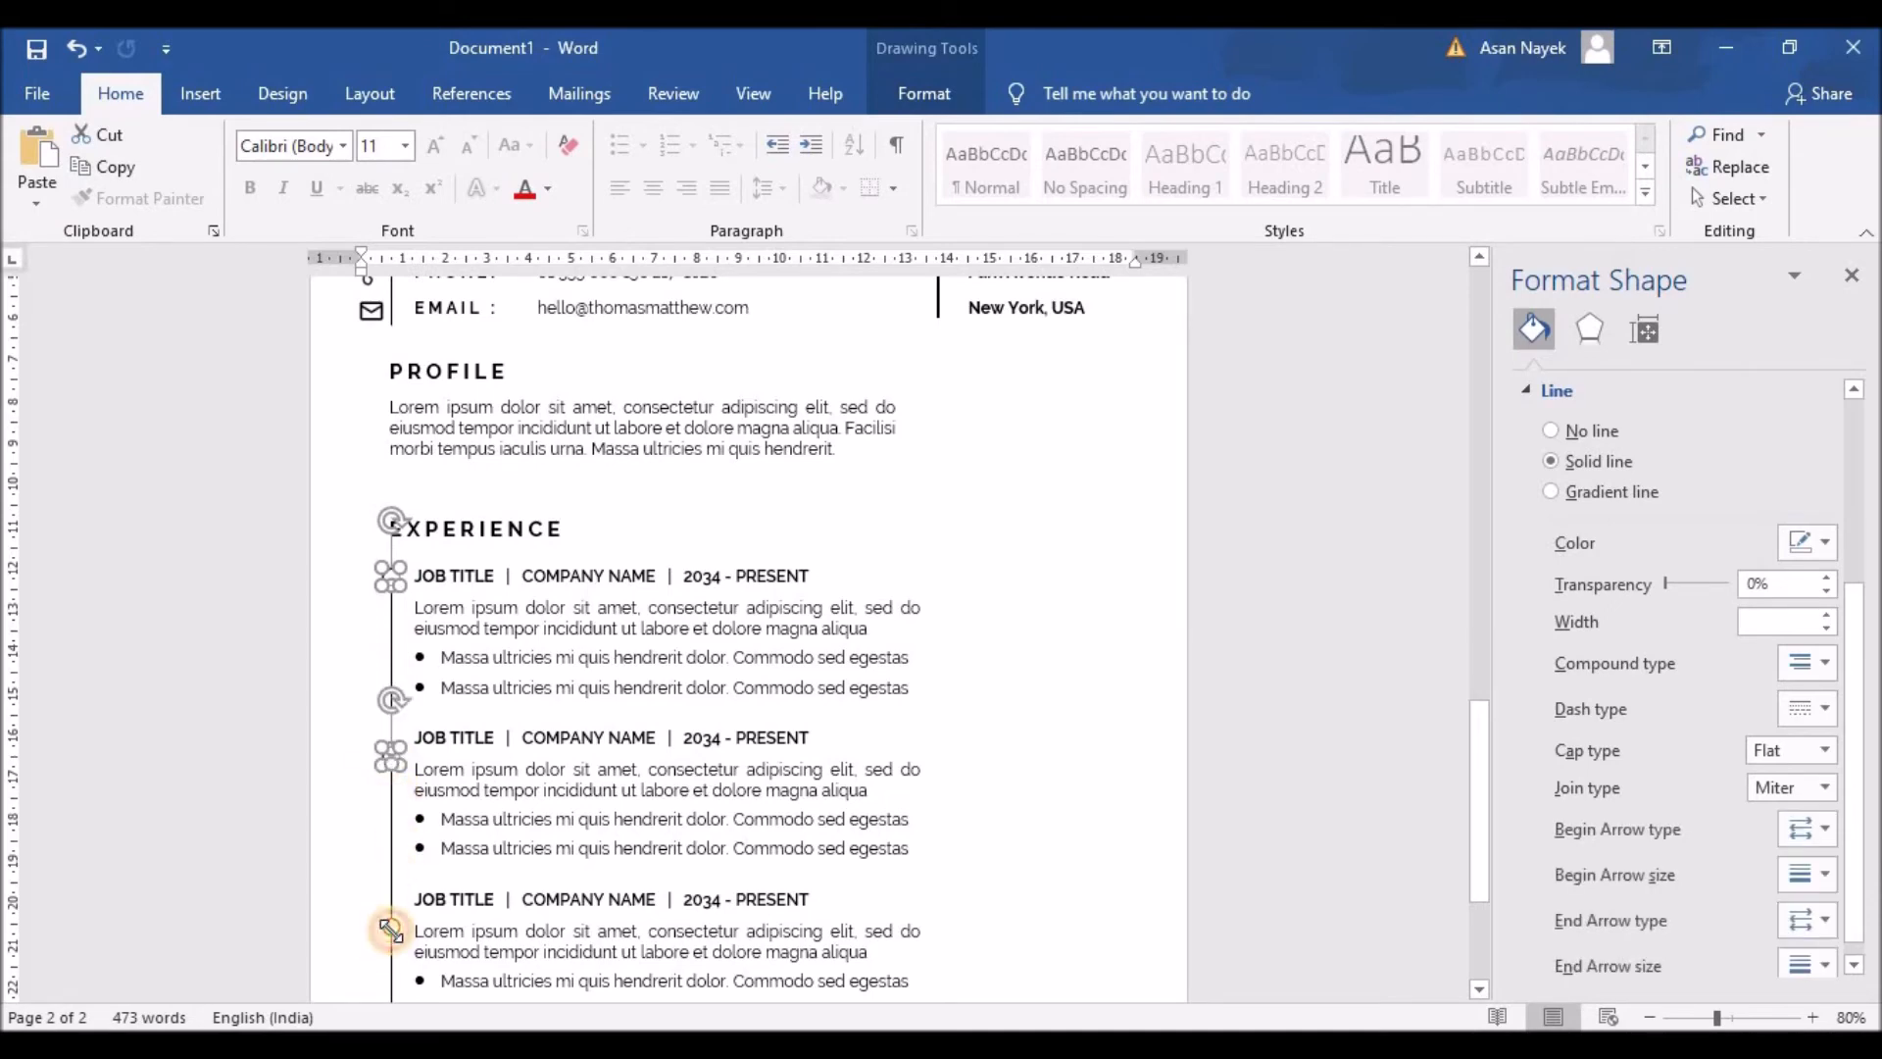
{"action": "scroll", "coordinate": [559, 832], "scroll_direction": "down", "scroll_amount": 3}
{"action": "left_click", "coordinate": [523, 762], "text": "shift"}
{"action": "left_click", "coordinate": [530, 670], "text": "shift"}
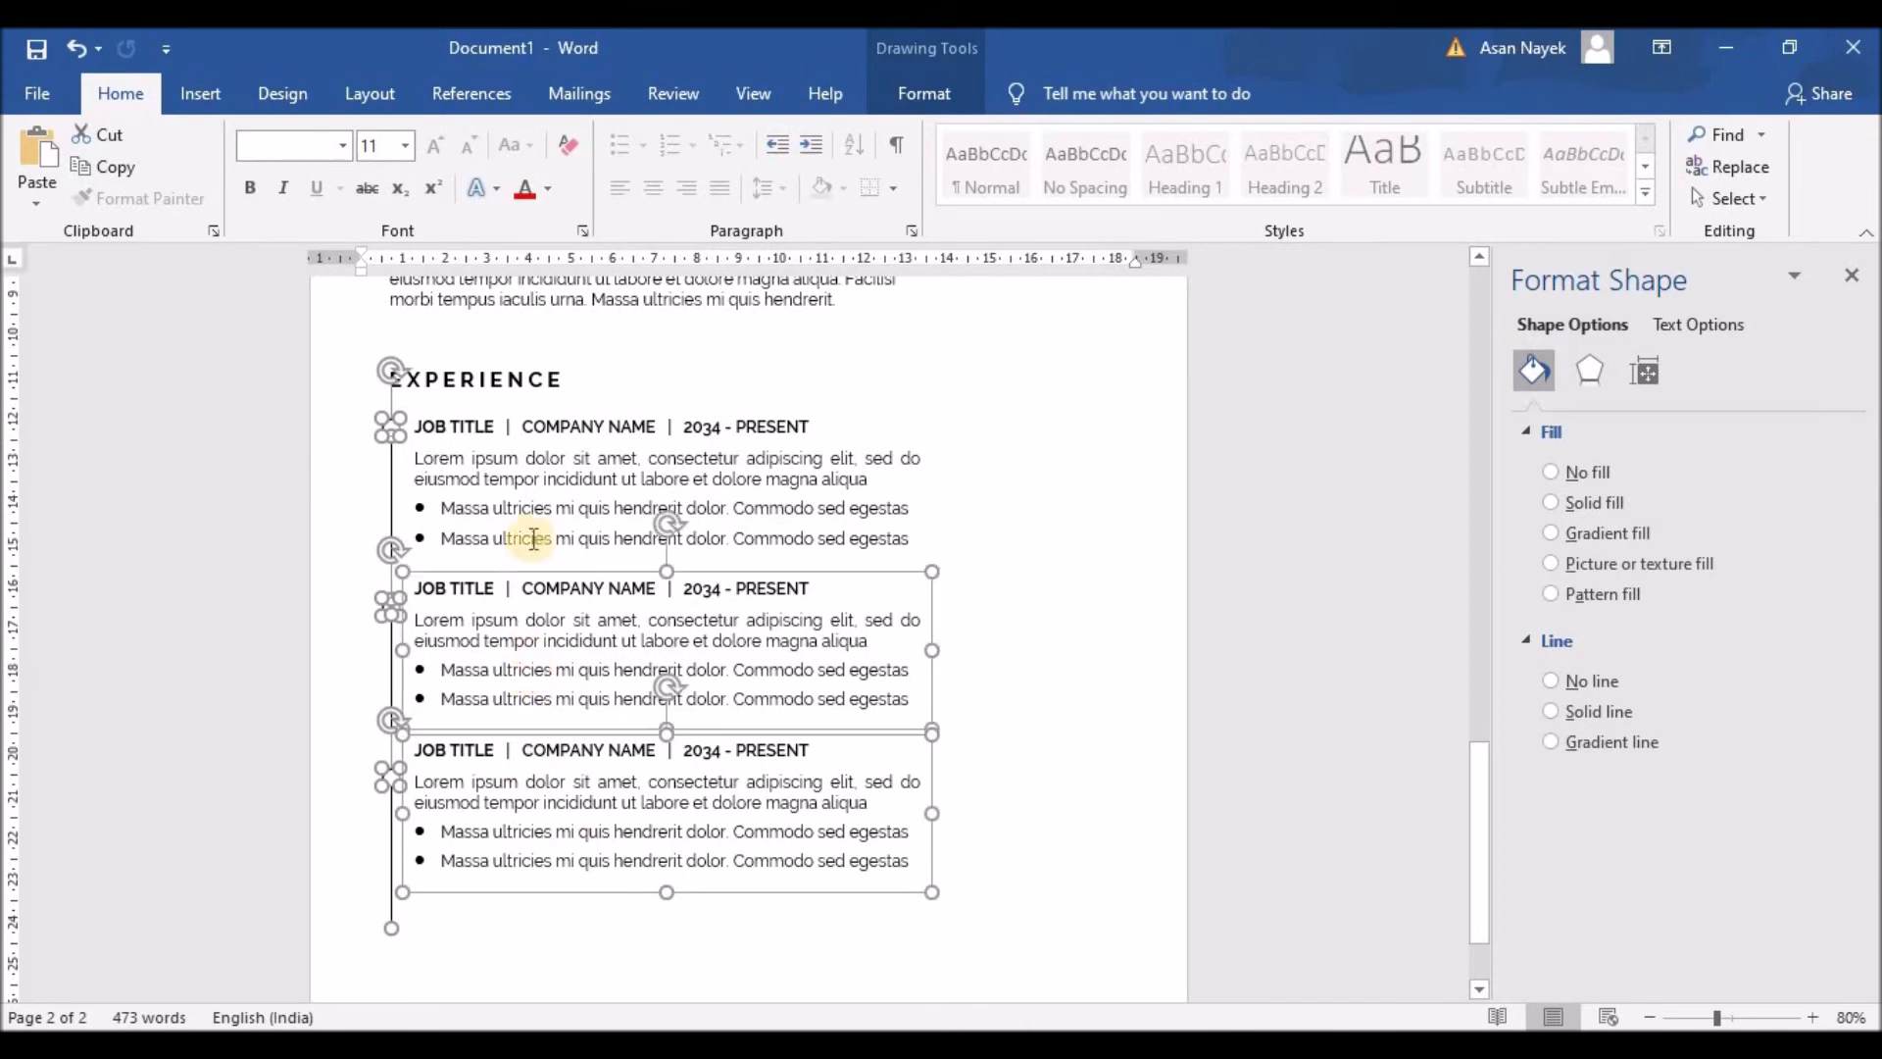
{"action": "left_click", "coordinate": [533, 538], "text": "shift"}
{"action": "left_click", "coordinate": [510, 380], "text": "shift"}
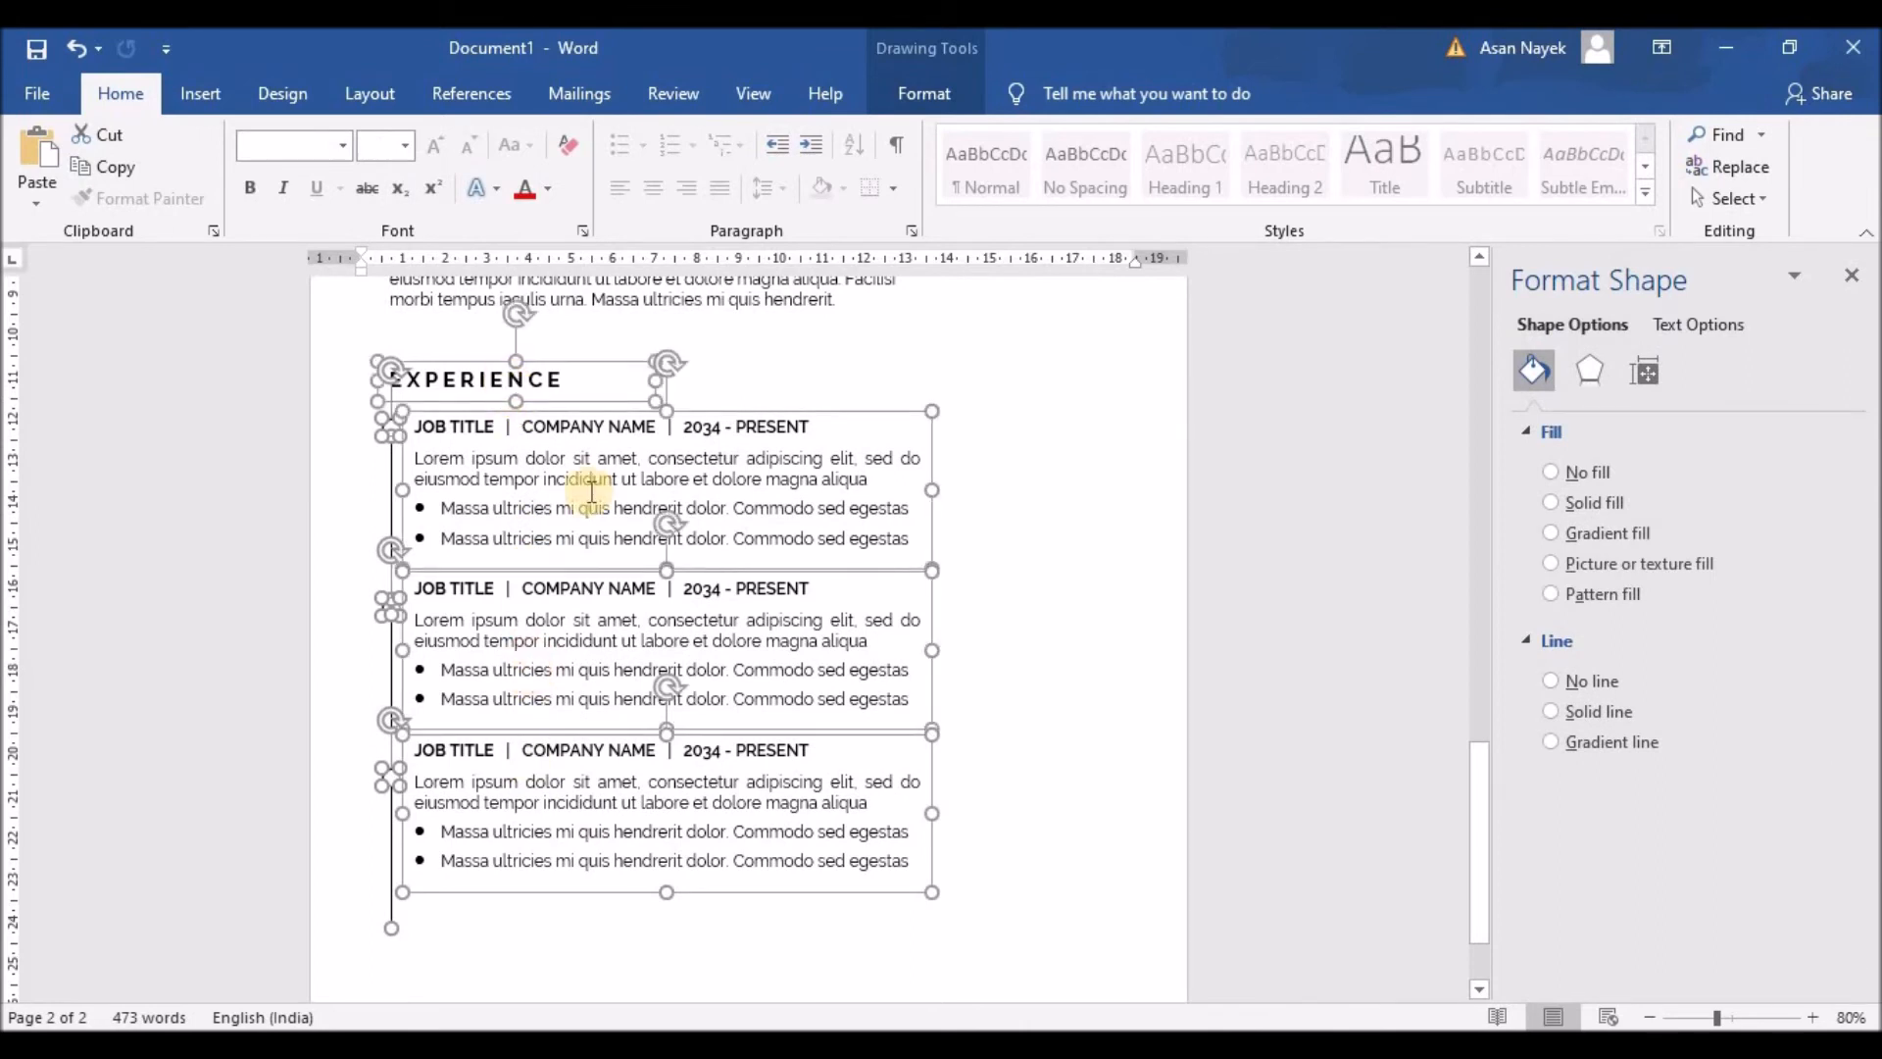
{"action": "key", "text": "Up"}
{"action": "key", "text": "Up"}
{"action": "key", "text": "Up"}
{"action": "key", "text": "Up"}
{"action": "key", "text": "Up"}
{"action": "key", "text": "Up"}
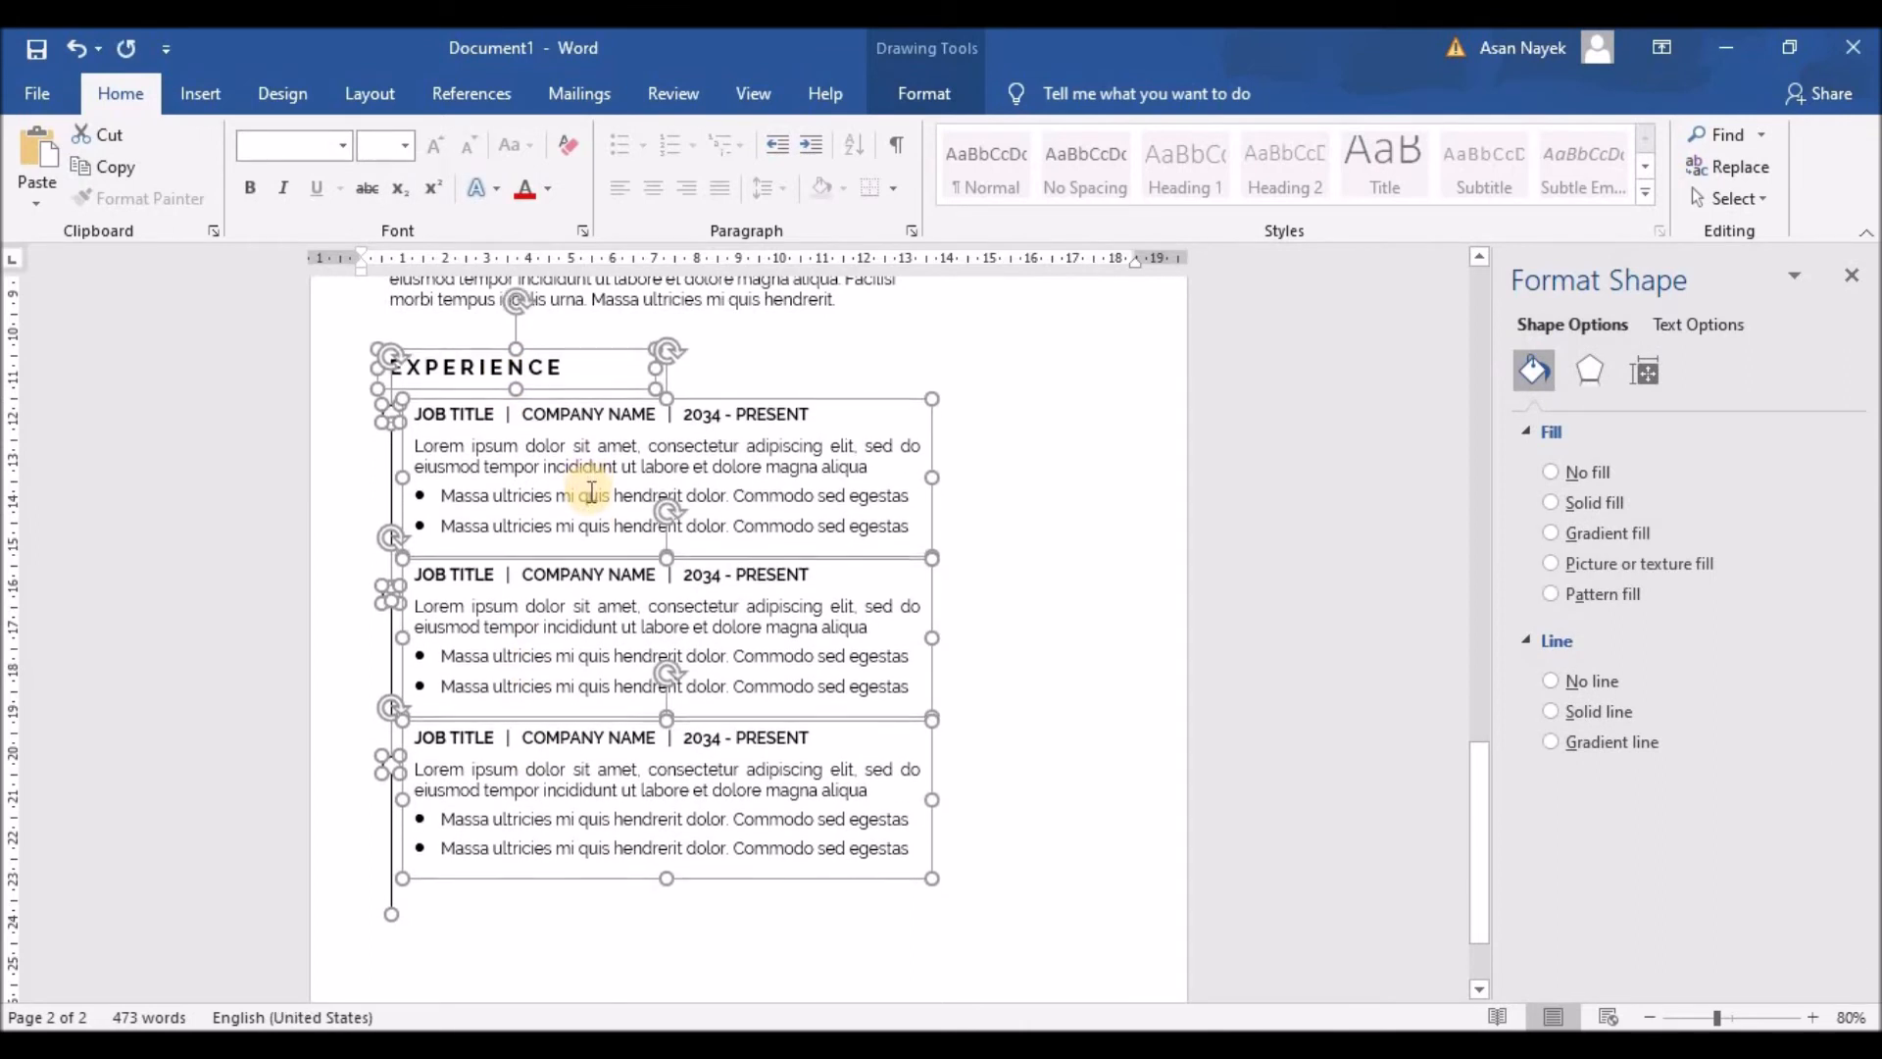
{"action": "key", "text": "Up"}
{"action": "key", "text": "Up"}
{"action": "key", "text": "Up"}
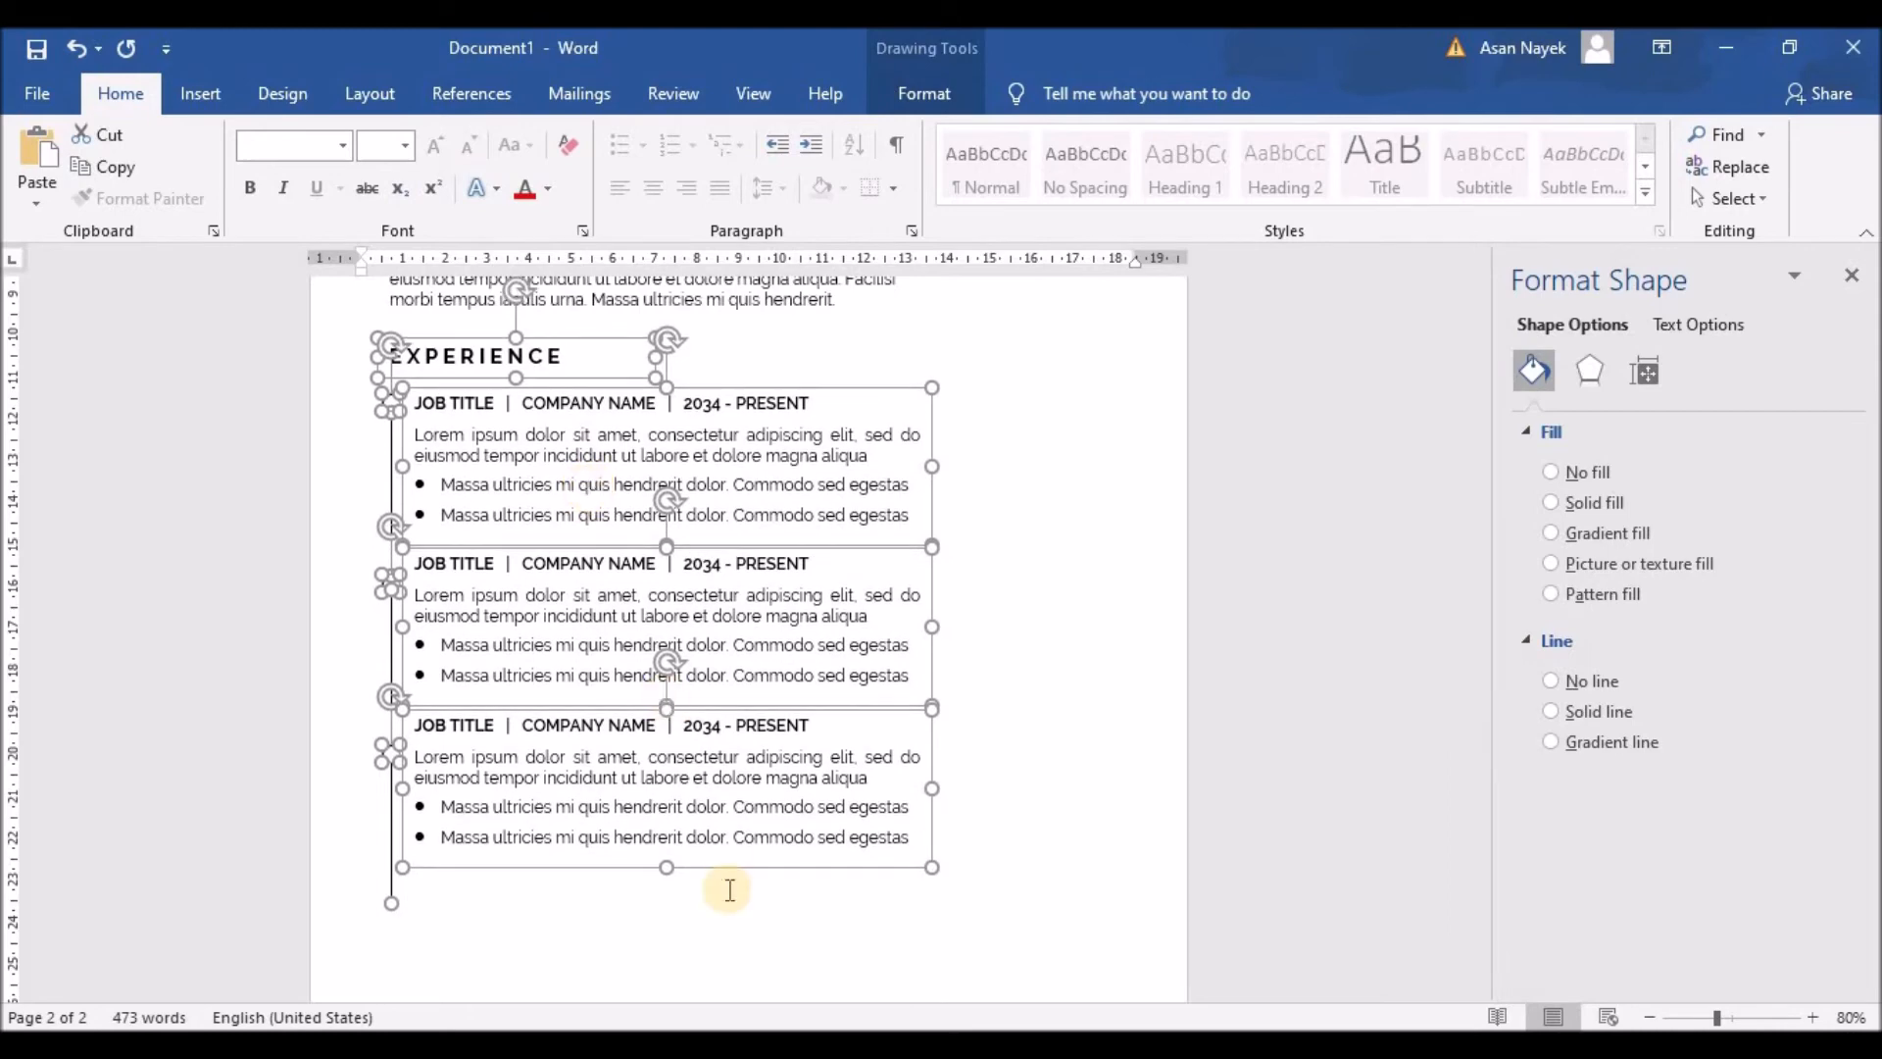
Step: Select the EXPERIENCE heading, timeline line, first job entry and a circle
{"action": "scroll", "coordinate": [719, 652], "scroll_direction": "up", "scroll_amount": 4}
{"action": "scroll", "coordinate": [721, 647], "scroll_direction": "up", "scroll_amount": 4}
{"action": "scroll", "coordinate": [730, 618], "scroll_direction": "down", "scroll_amount": 8}
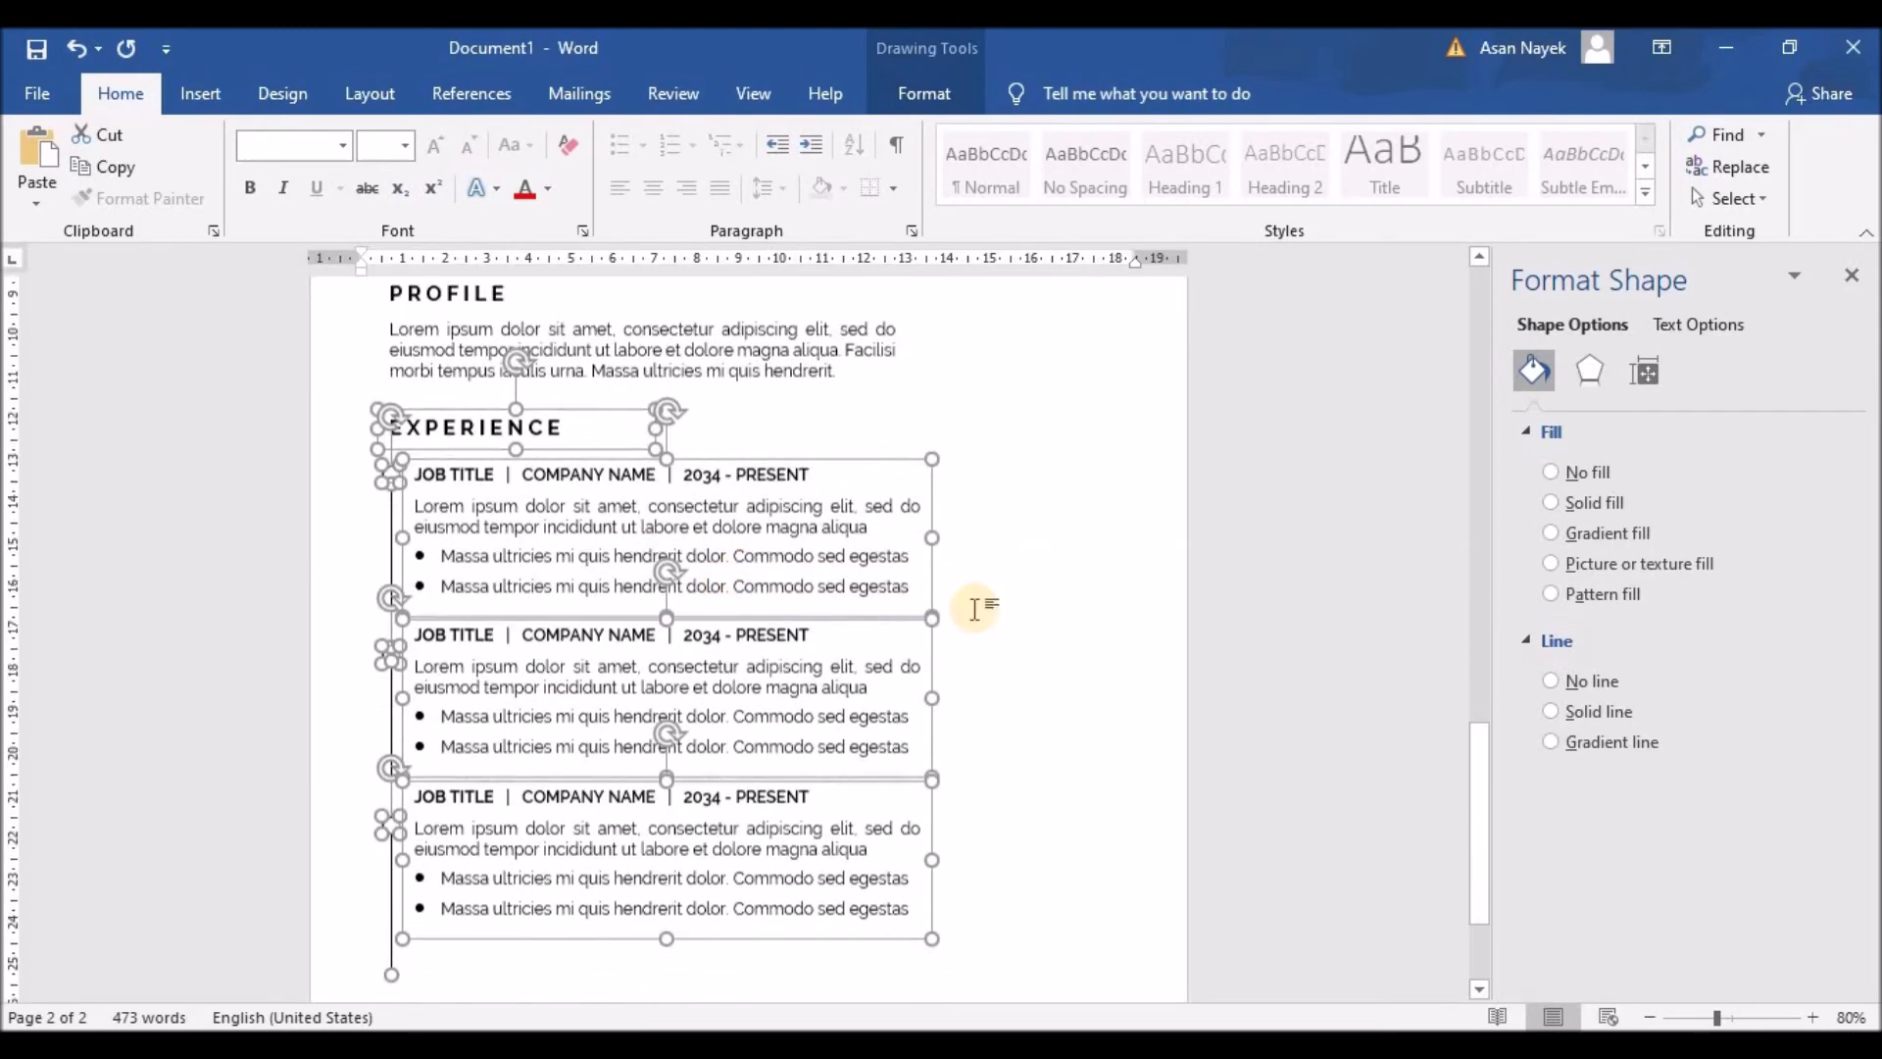
{"action": "left_click", "coordinate": [978, 608]}
{"action": "scroll", "coordinate": [784, 704], "scroll_direction": "down", "scroll_amount": 2}
{"action": "left_click", "coordinate": [473, 578]}
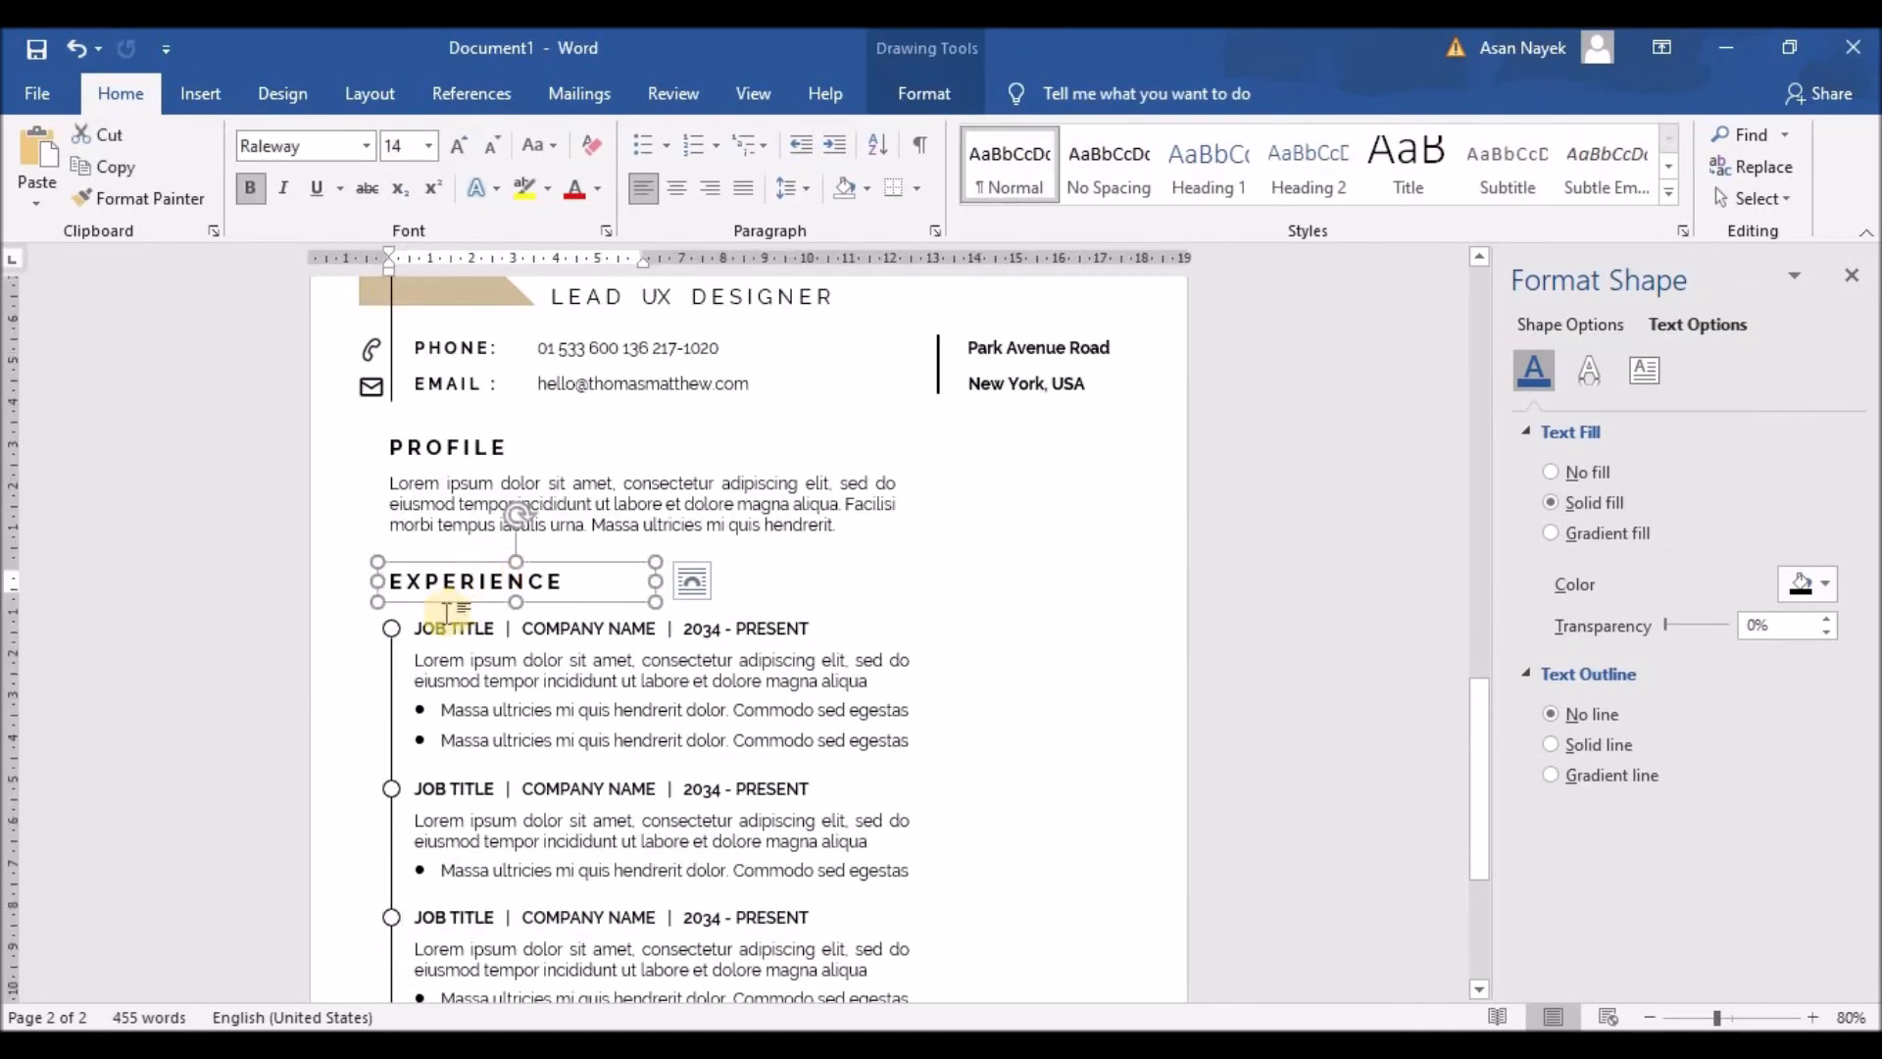
{"action": "left_click", "coordinate": [392, 631], "text": "shift"}
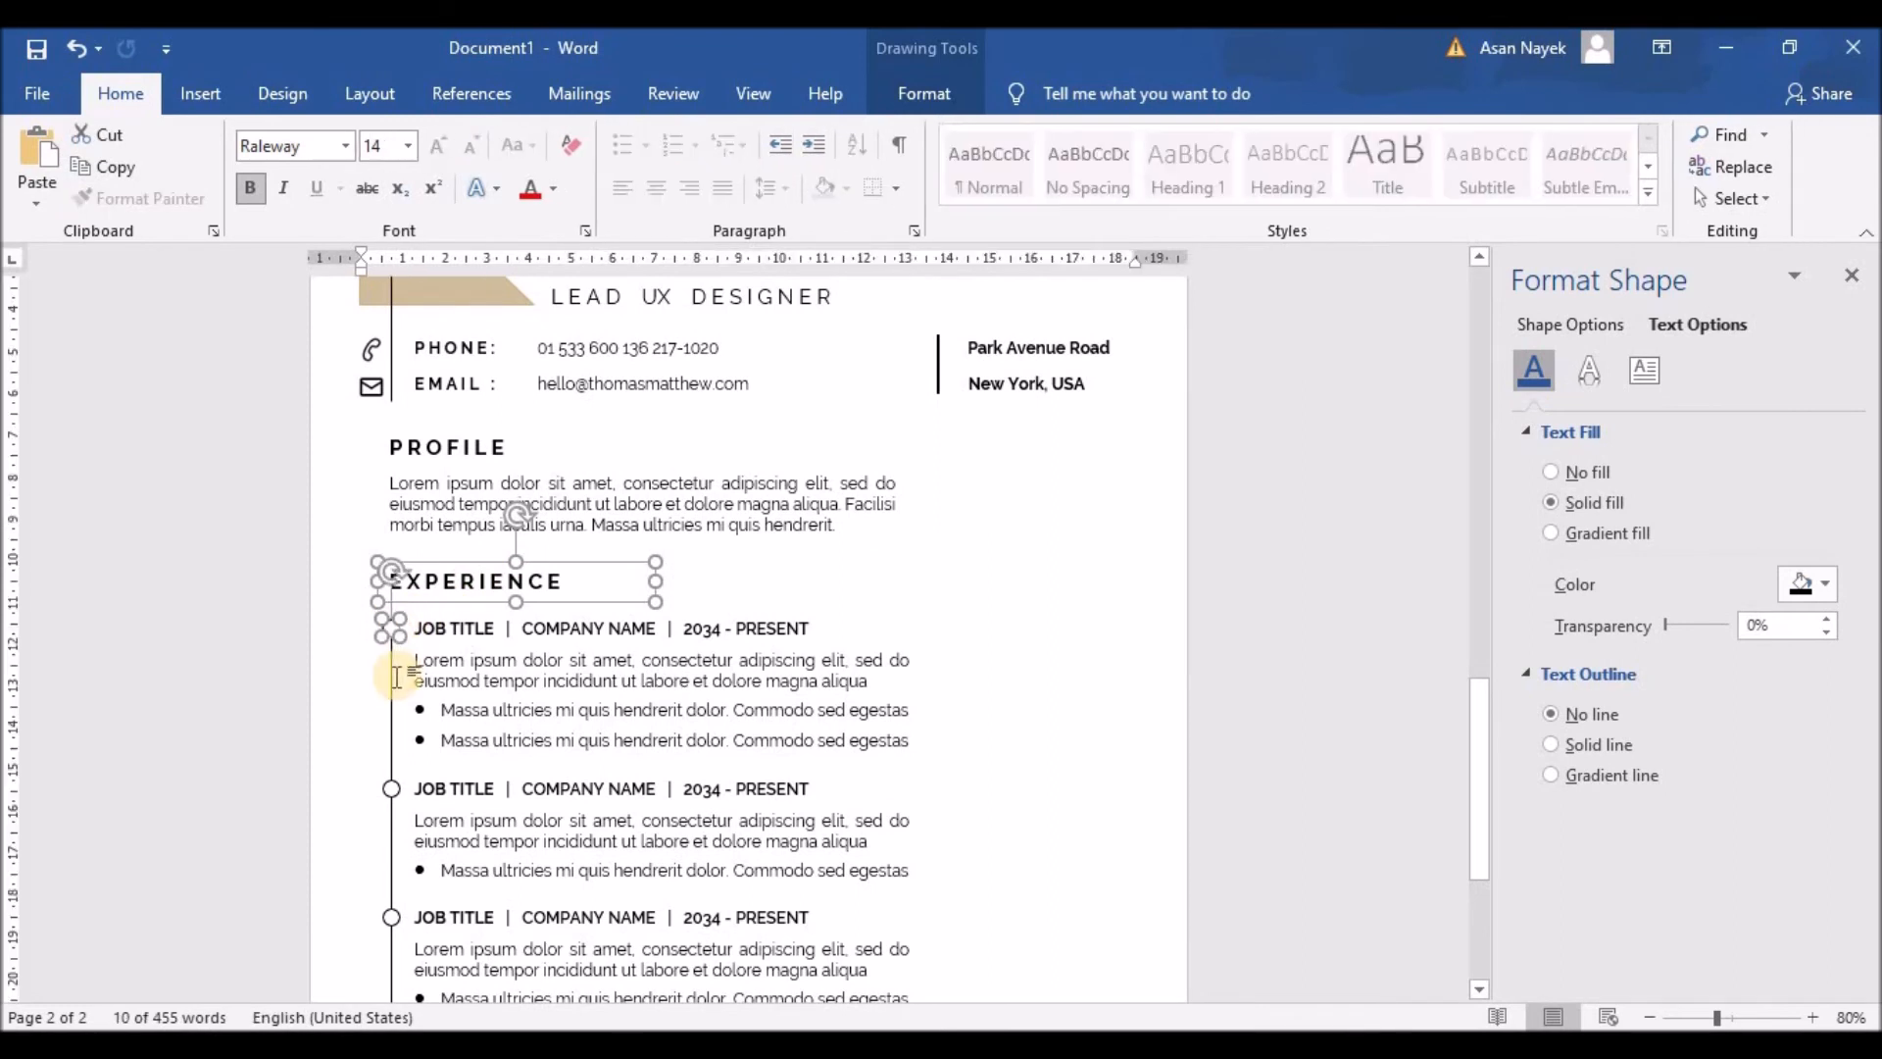
{"action": "left_click", "coordinate": [495, 630], "text": "shift"}
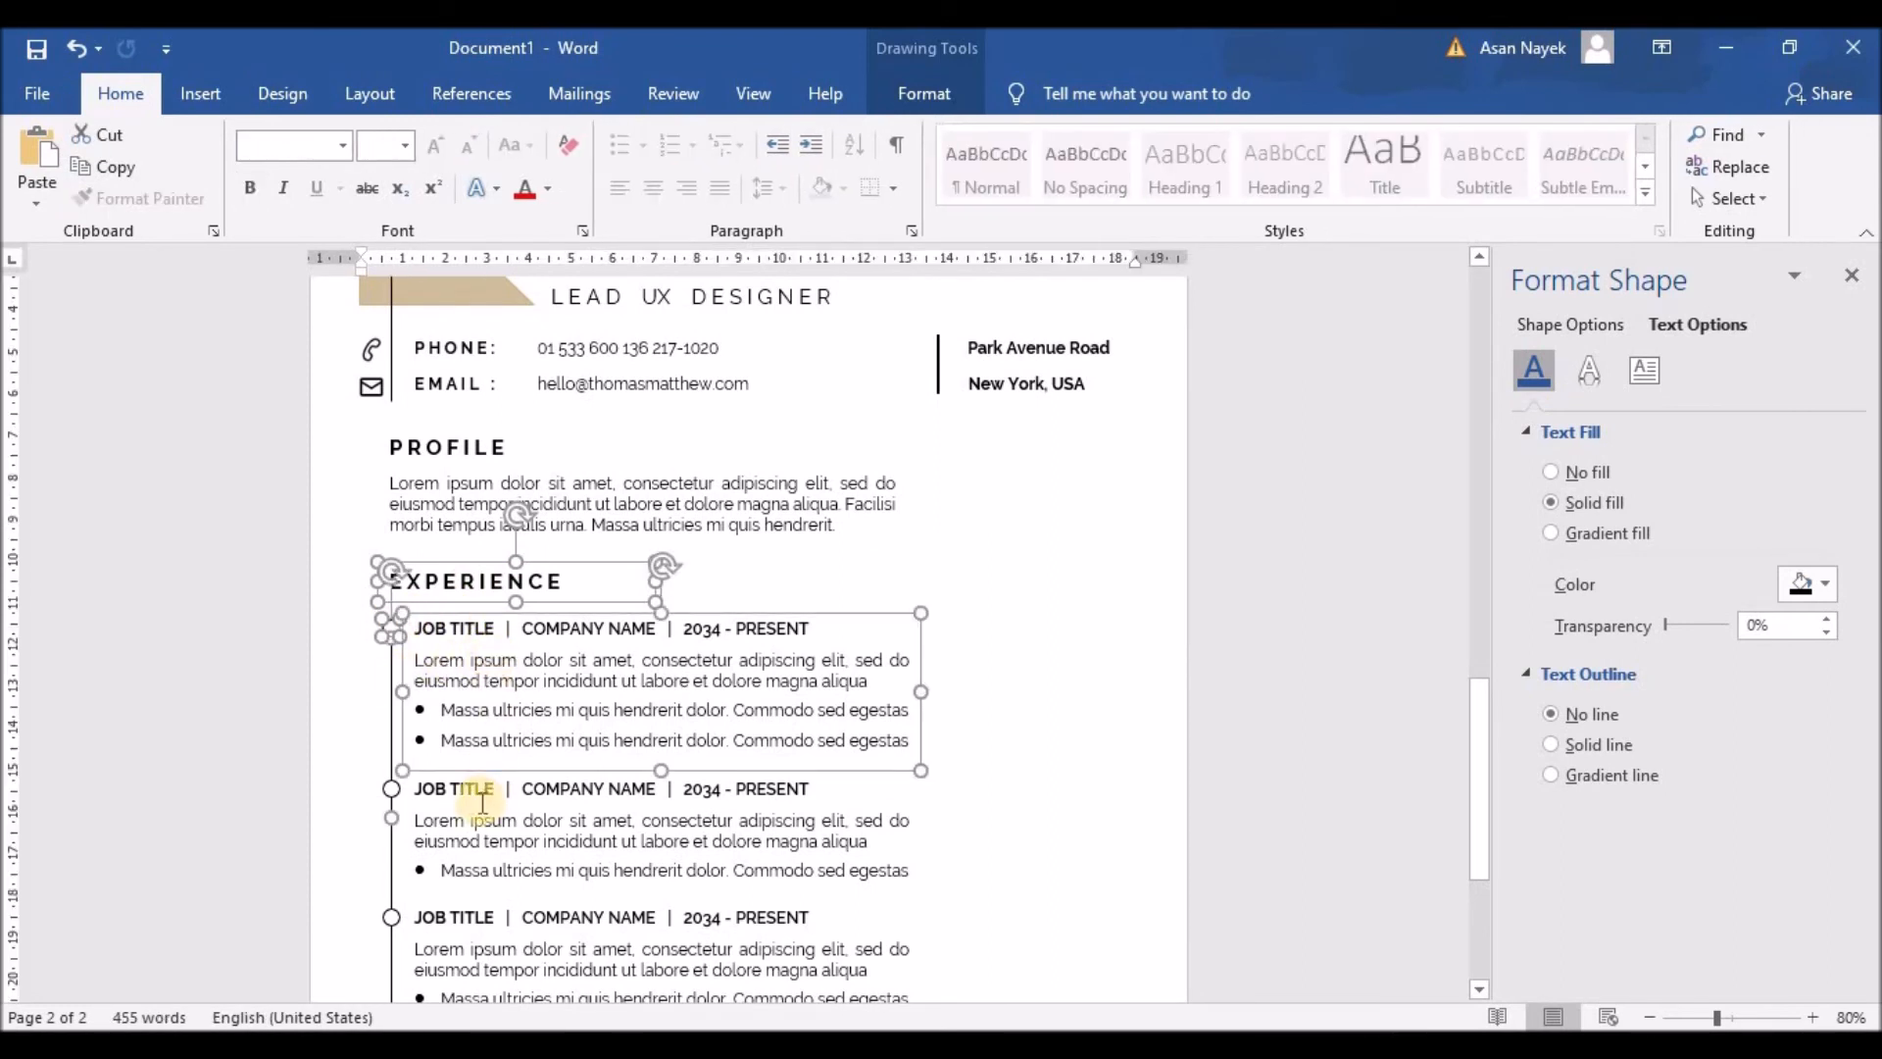
{"action": "left_click", "coordinate": [393, 790], "text": "shift"}
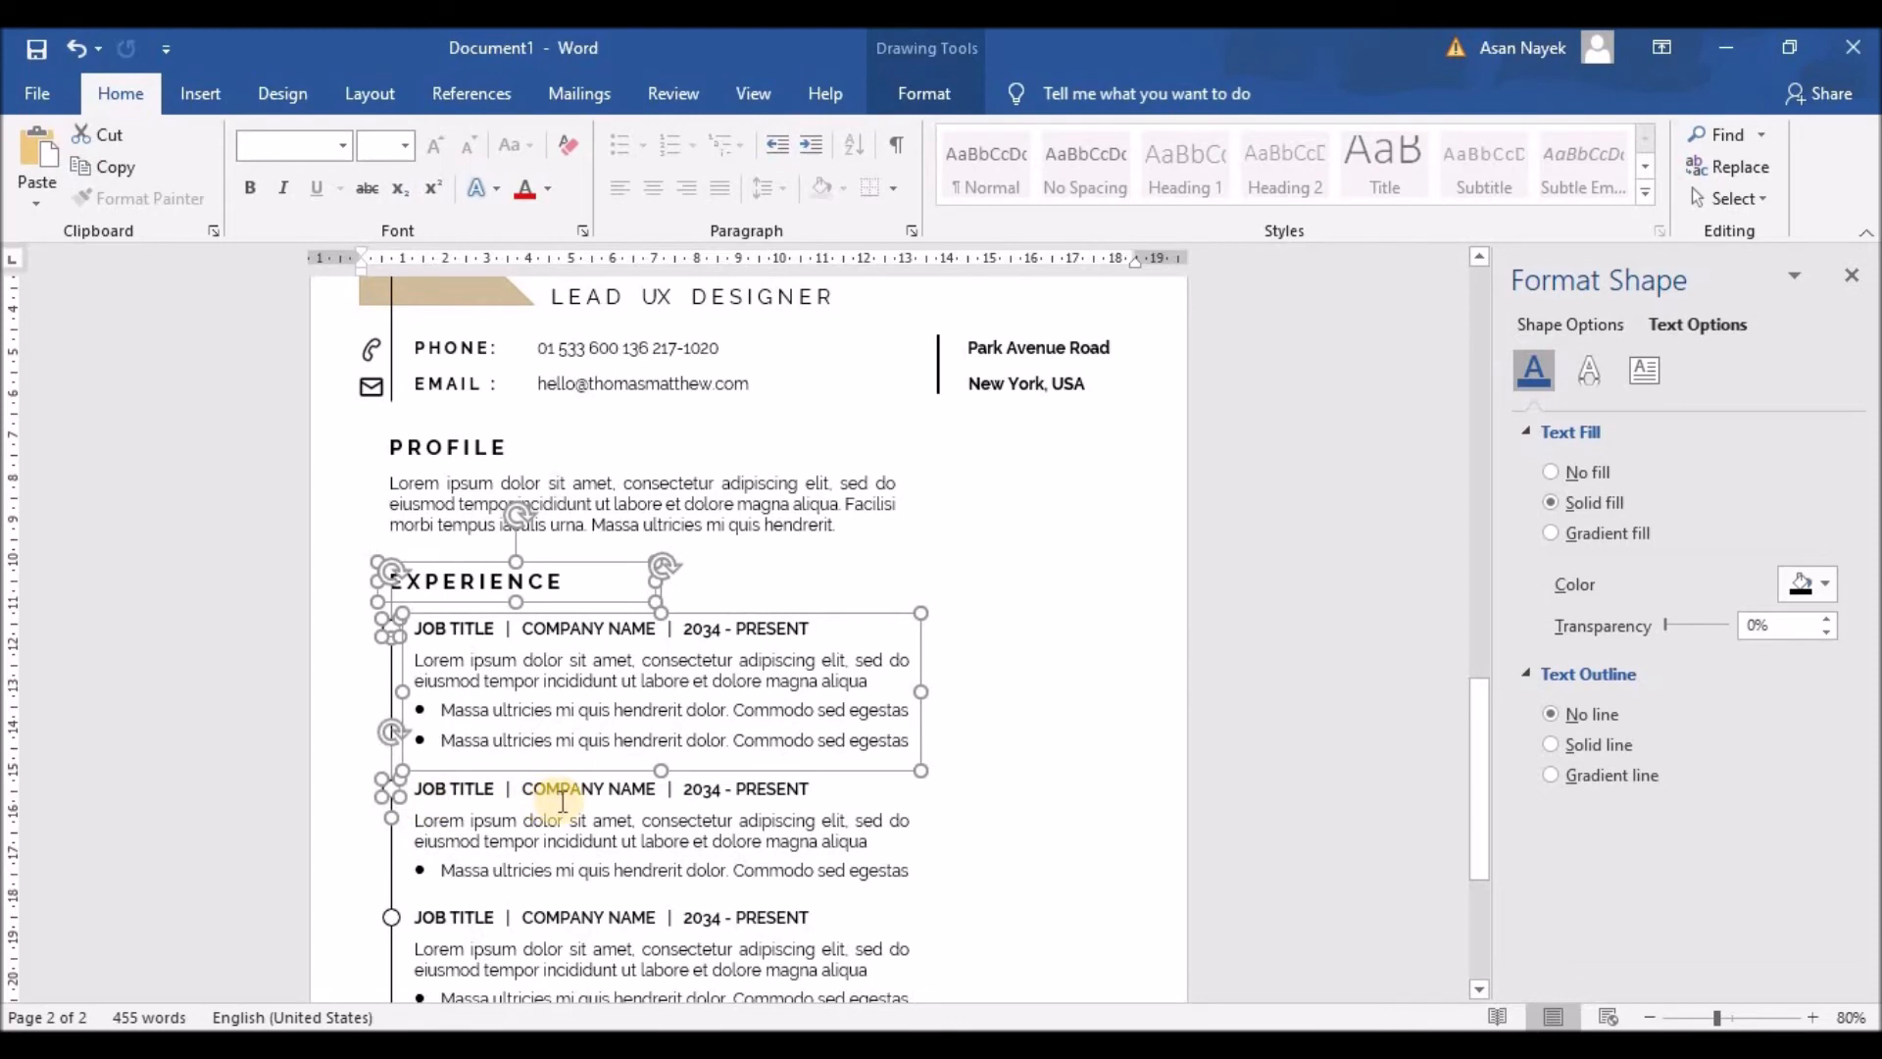
Step: Paste a copy of the selection and move it below the third timeline entry
{"action": "key", "text": "ctrl+c"}
{"action": "key", "text": "ctrl+v"}
{"action": "key", "text": "Down"}
{"action": "key", "text": "Down"}
{"action": "key", "text": "Down"}
{"action": "key", "text": "Down"}
{"action": "key", "text": "Down"}
{"action": "key", "text": "Down"}
{"action": "key", "text": "Down"}
{"action": "key", "text": "Down"}
{"action": "key", "text": "Down"}
{"action": "key", "text": "Down"}
{"action": "key", "text": "Down"}
{"action": "key", "text": "Down"}
{"action": "key", "text": "Down"}
{"action": "key", "text": "Down"}
{"action": "key", "text": "Down"}
{"action": "key", "text": "Down"}
{"action": "key", "text": "Down"}
{"action": "key", "text": "Down"}
{"action": "key", "text": "Down"}
{"action": "key", "text": "Down"}
{"action": "key", "text": "Right"}
{"action": "key", "text": "Right"}
{"action": "key", "text": "Right"}
{"action": "key", "text": "Right"}
{"action": "key", "text": "Right"}
{"action": "key", "text": "Right"}
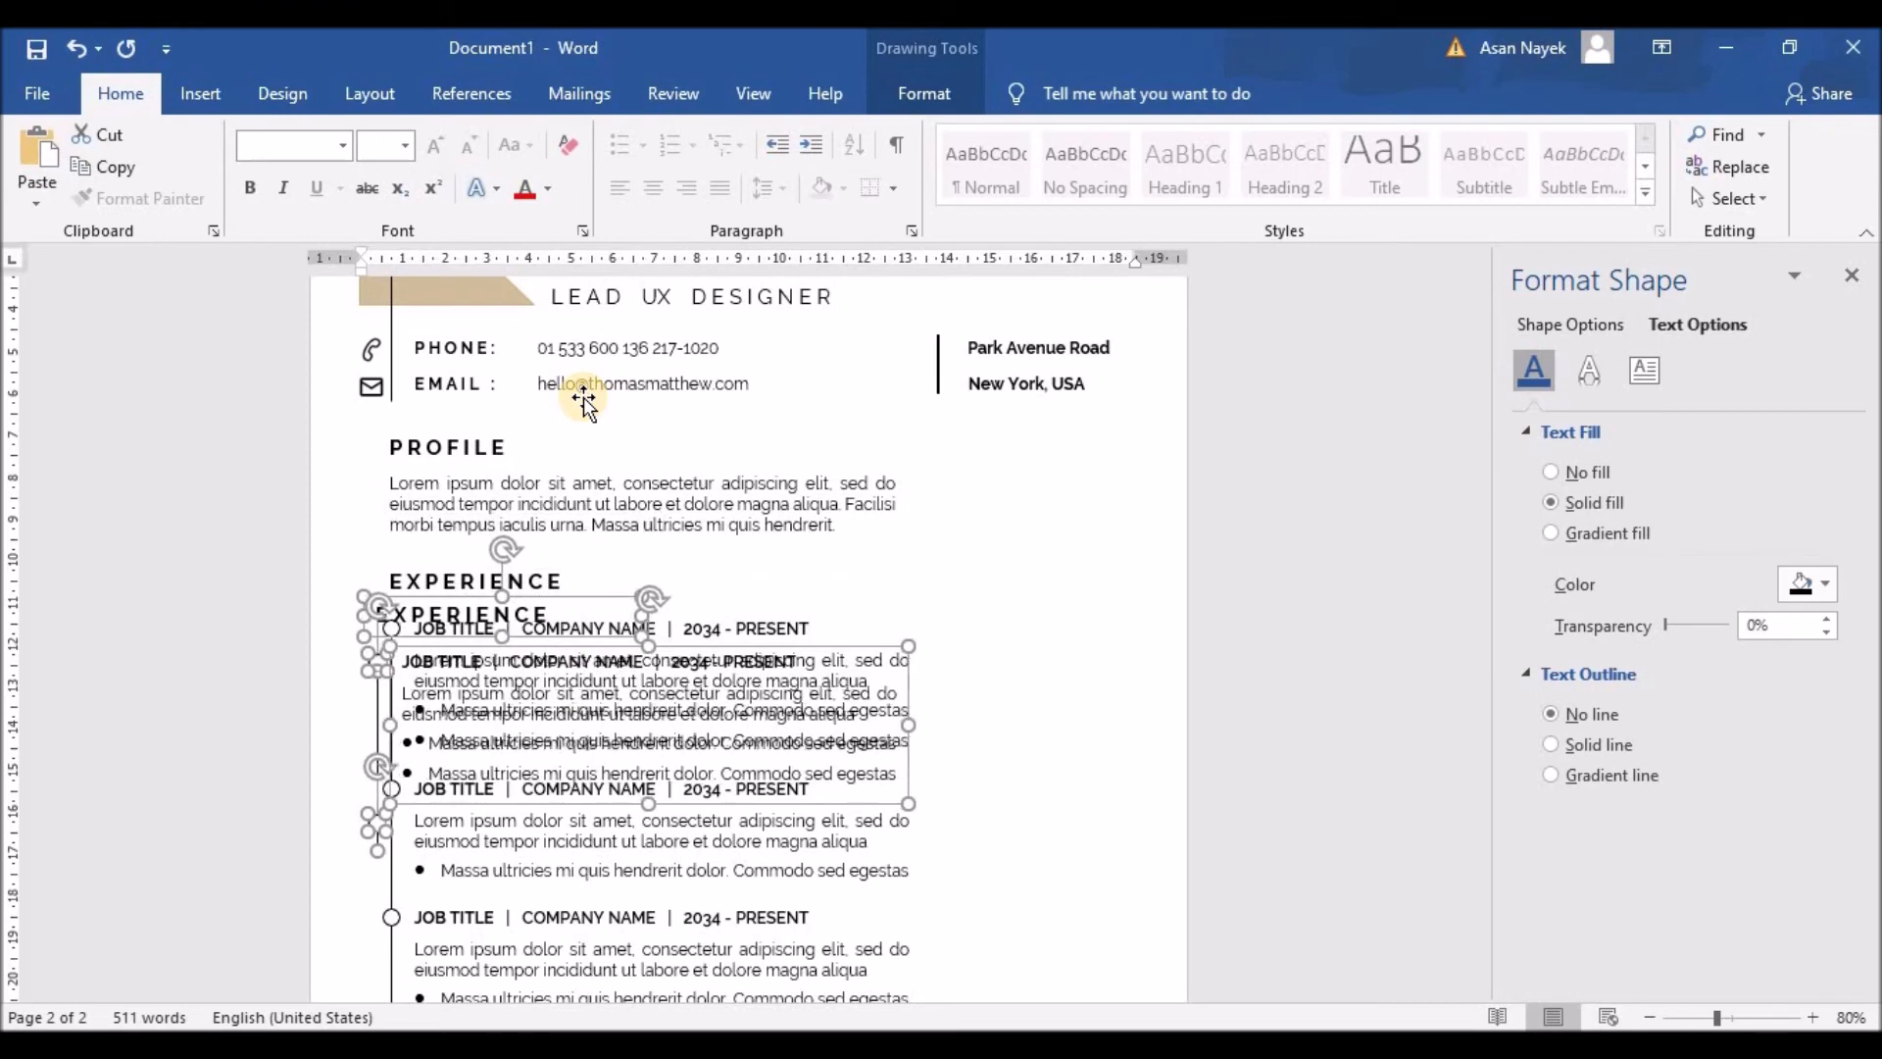
{"action": "key", "text": "Down"}
{"action": "key", "text": "Down"}
{"action": "key", "text": "Down"}
{"action": "key", "text": "Down"}
{"action": "key", "text": "Down"}
{"action": "key", "text": "Down"}
{"action": "key", "text": "Down"}
{"action": "key", "text": "Down"}
{"action": "key", "text": "Down"}
{"action": "key", "text": "Down"}
{"action": "key", "text": "Down"}
{"action": "key", "text": "Down"}
{"action": "key", "text": "Down"}
{"action": "key", "text": "Down"}
{"action": "key", "text": "Down"}
{"action": "key", "text": "Down"}
{"action": "key", "text": "Down"}
{"action": "key", "text": "Down"}
{"action": "key", "text": "Down"}
{"action": "key", "text": "Down"}
{"action": "key", "text": "Down"}
{"action": "key", "text": "Down"}
{"action": "key", "text": "Down"}
{"action": "key", "text": "Down"}
{"action": "key", "text": "Down"}
{"action": "key", "text": "Down"}
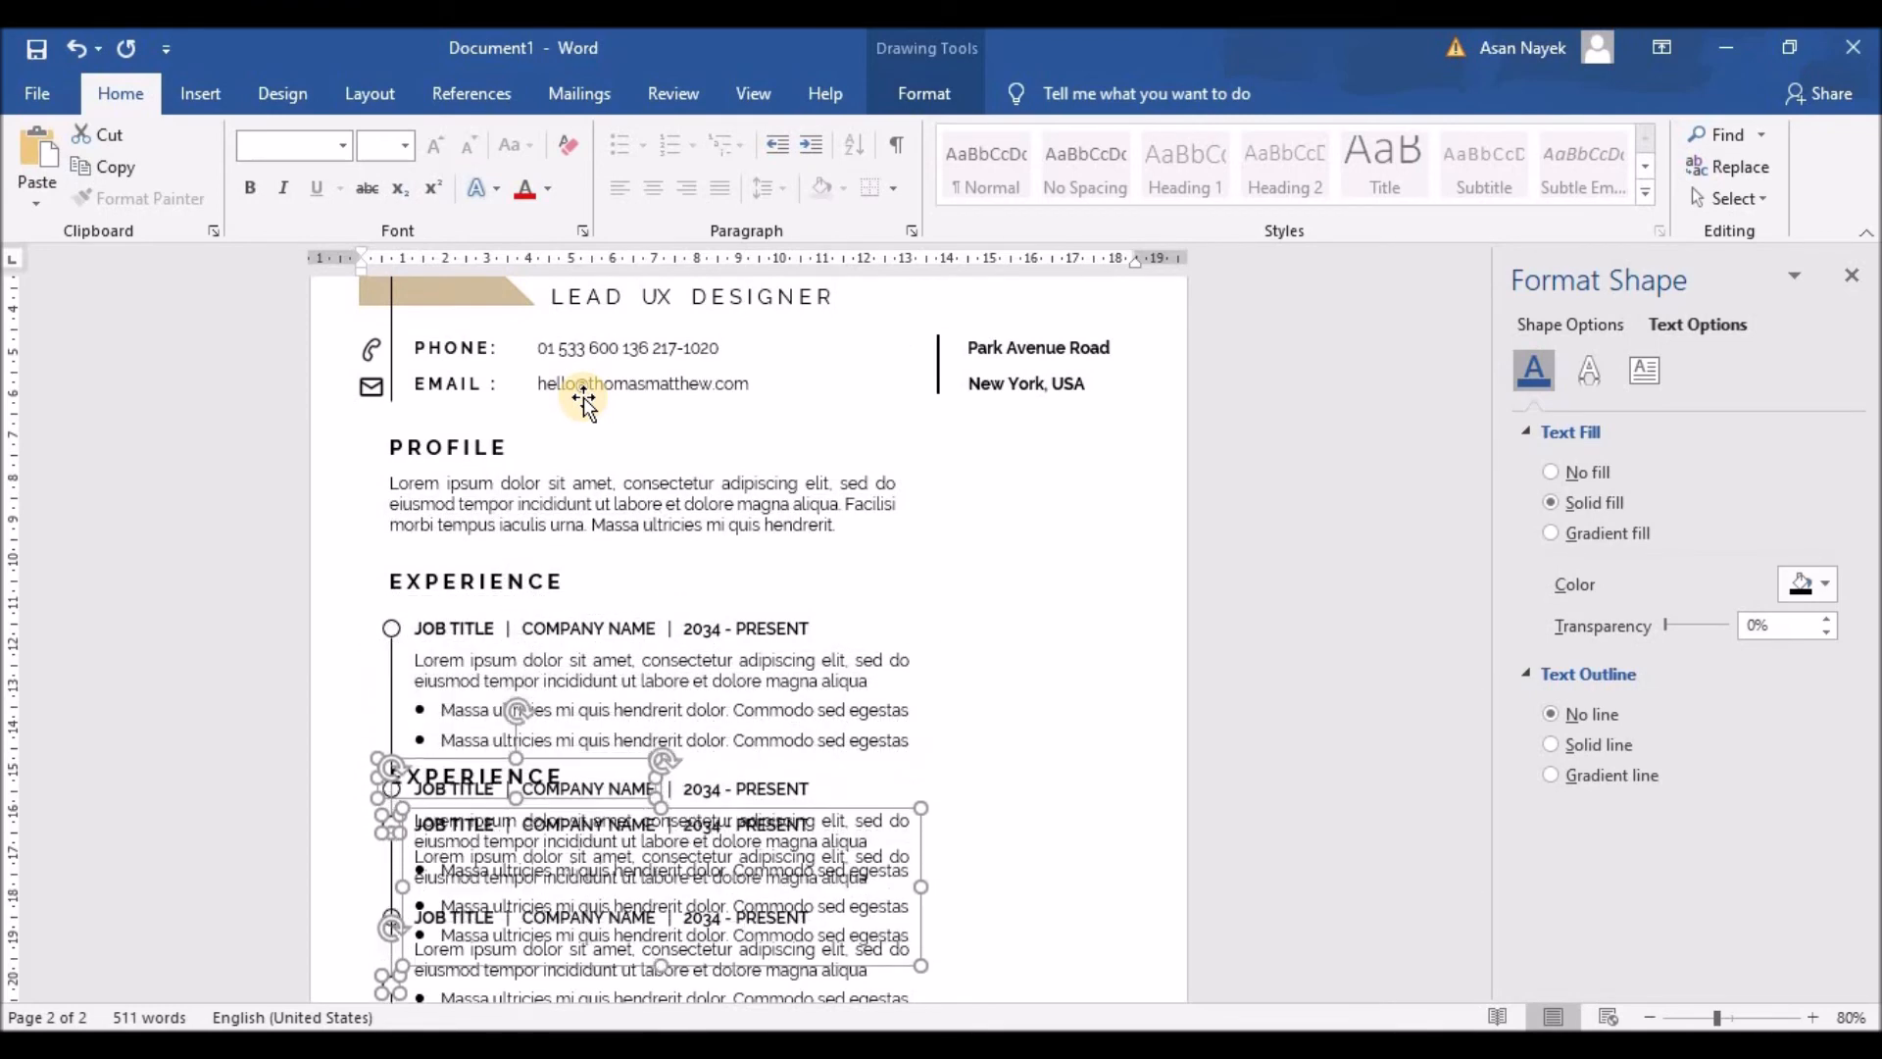
{"action": "scroll", "coordinate": [664, 307], "scroll_direction": "down", "scroll_amount": 1}
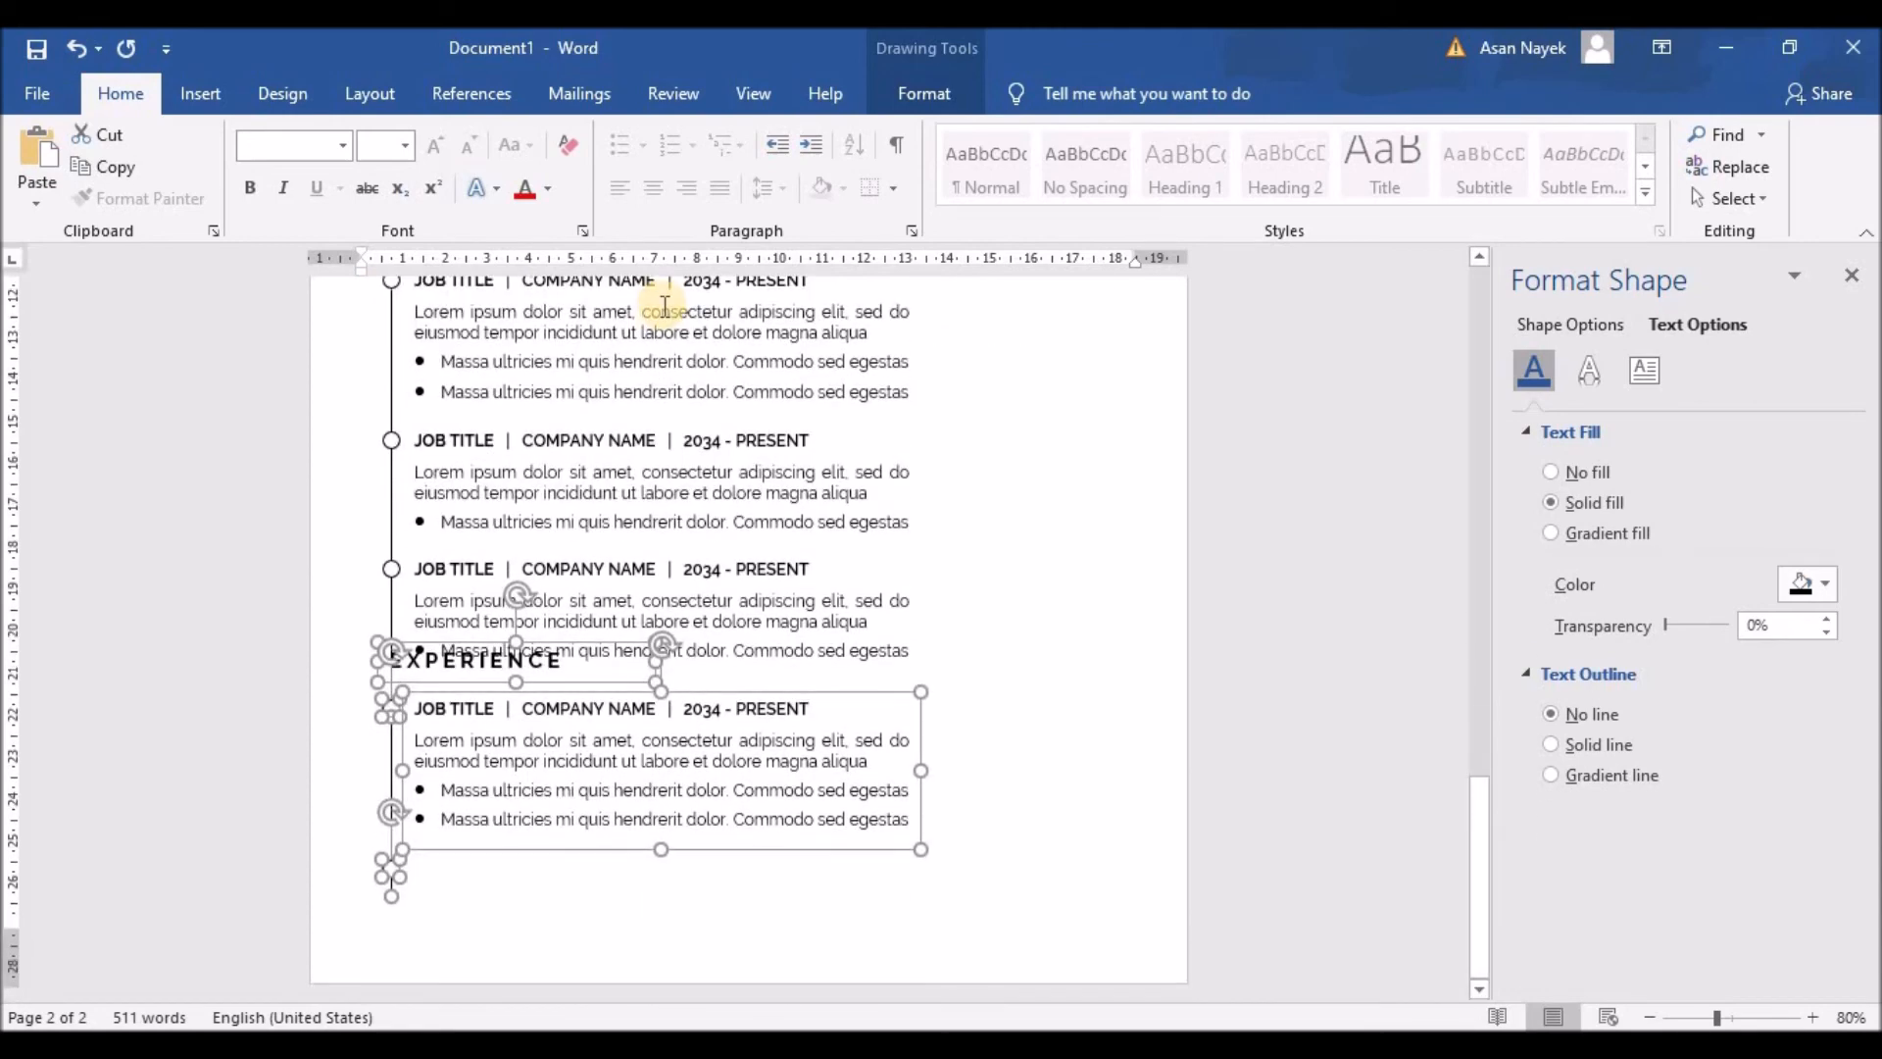
{"action": "key", "text": "Down"}
{"action": "key", "text": "Down"}
{"action": "key", "text": "Down"}
{"action": "key", "text": "Down"}
{"action": "key", "text": "Down"}
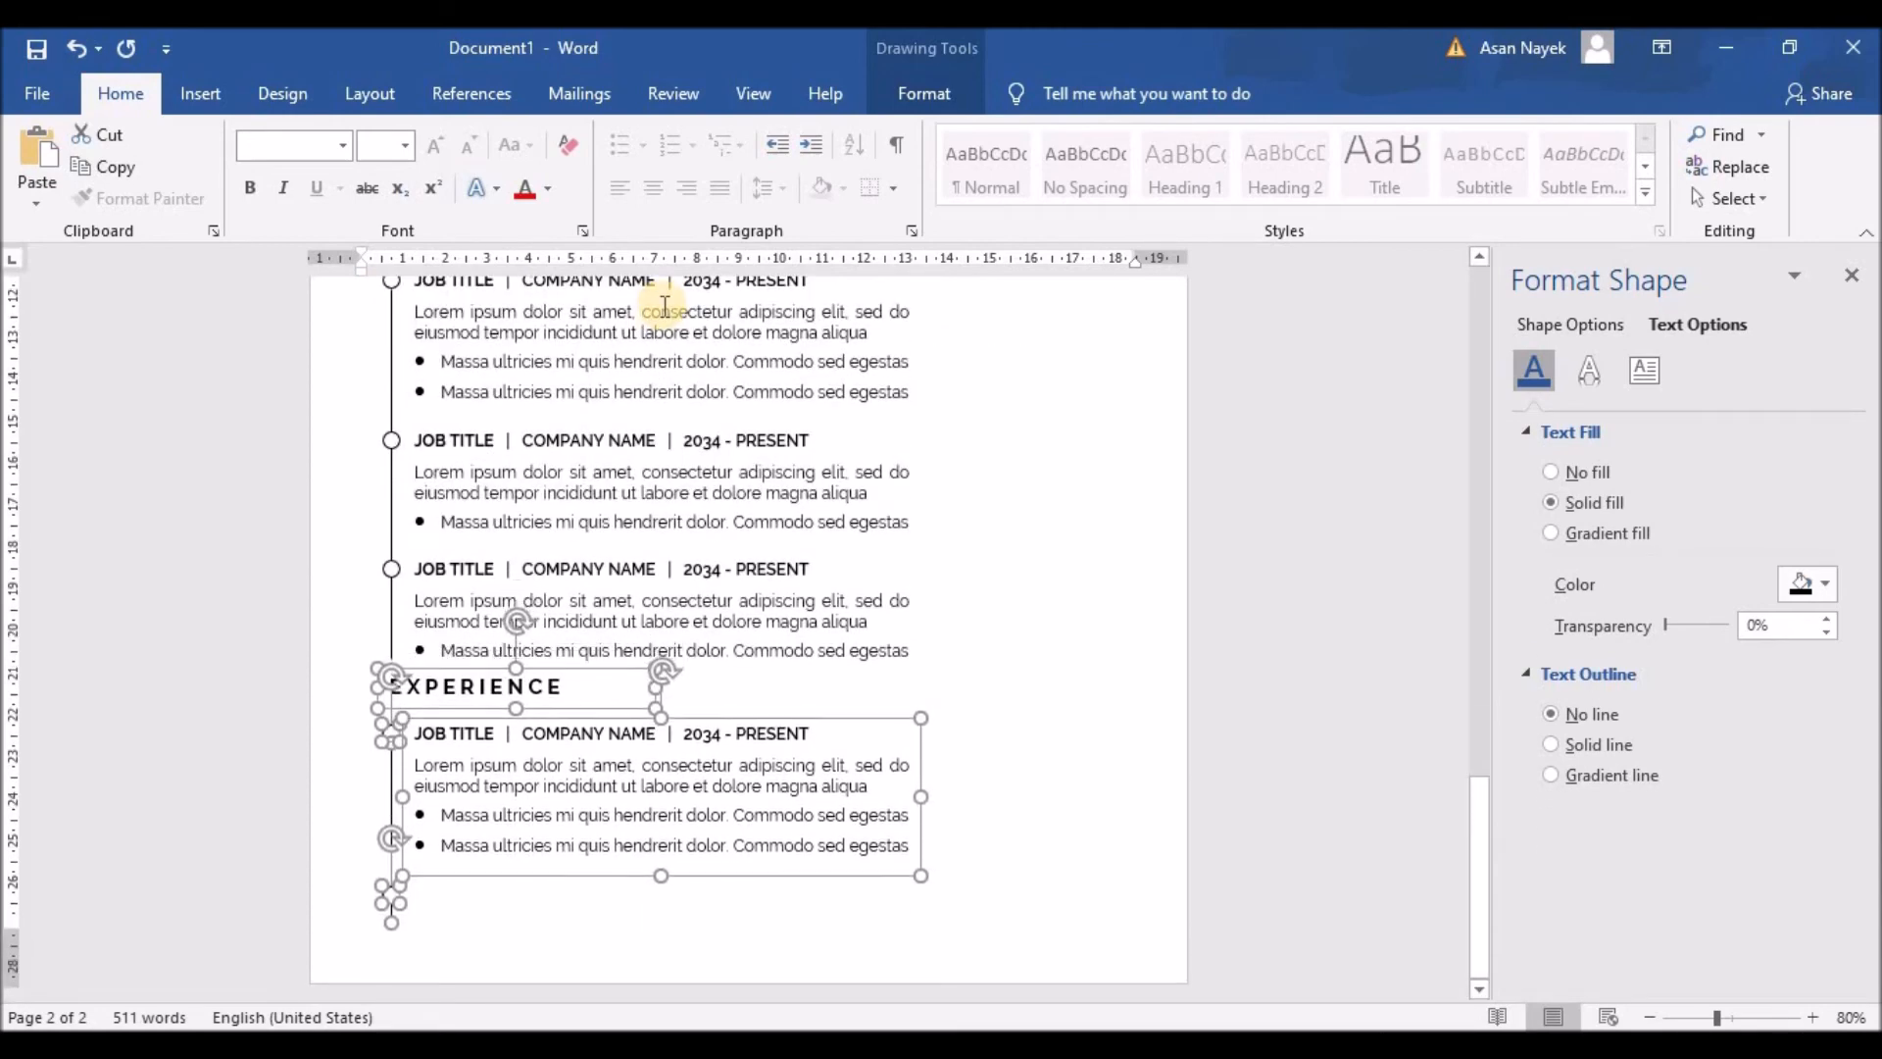
{"action": "key", "text": "Down"}
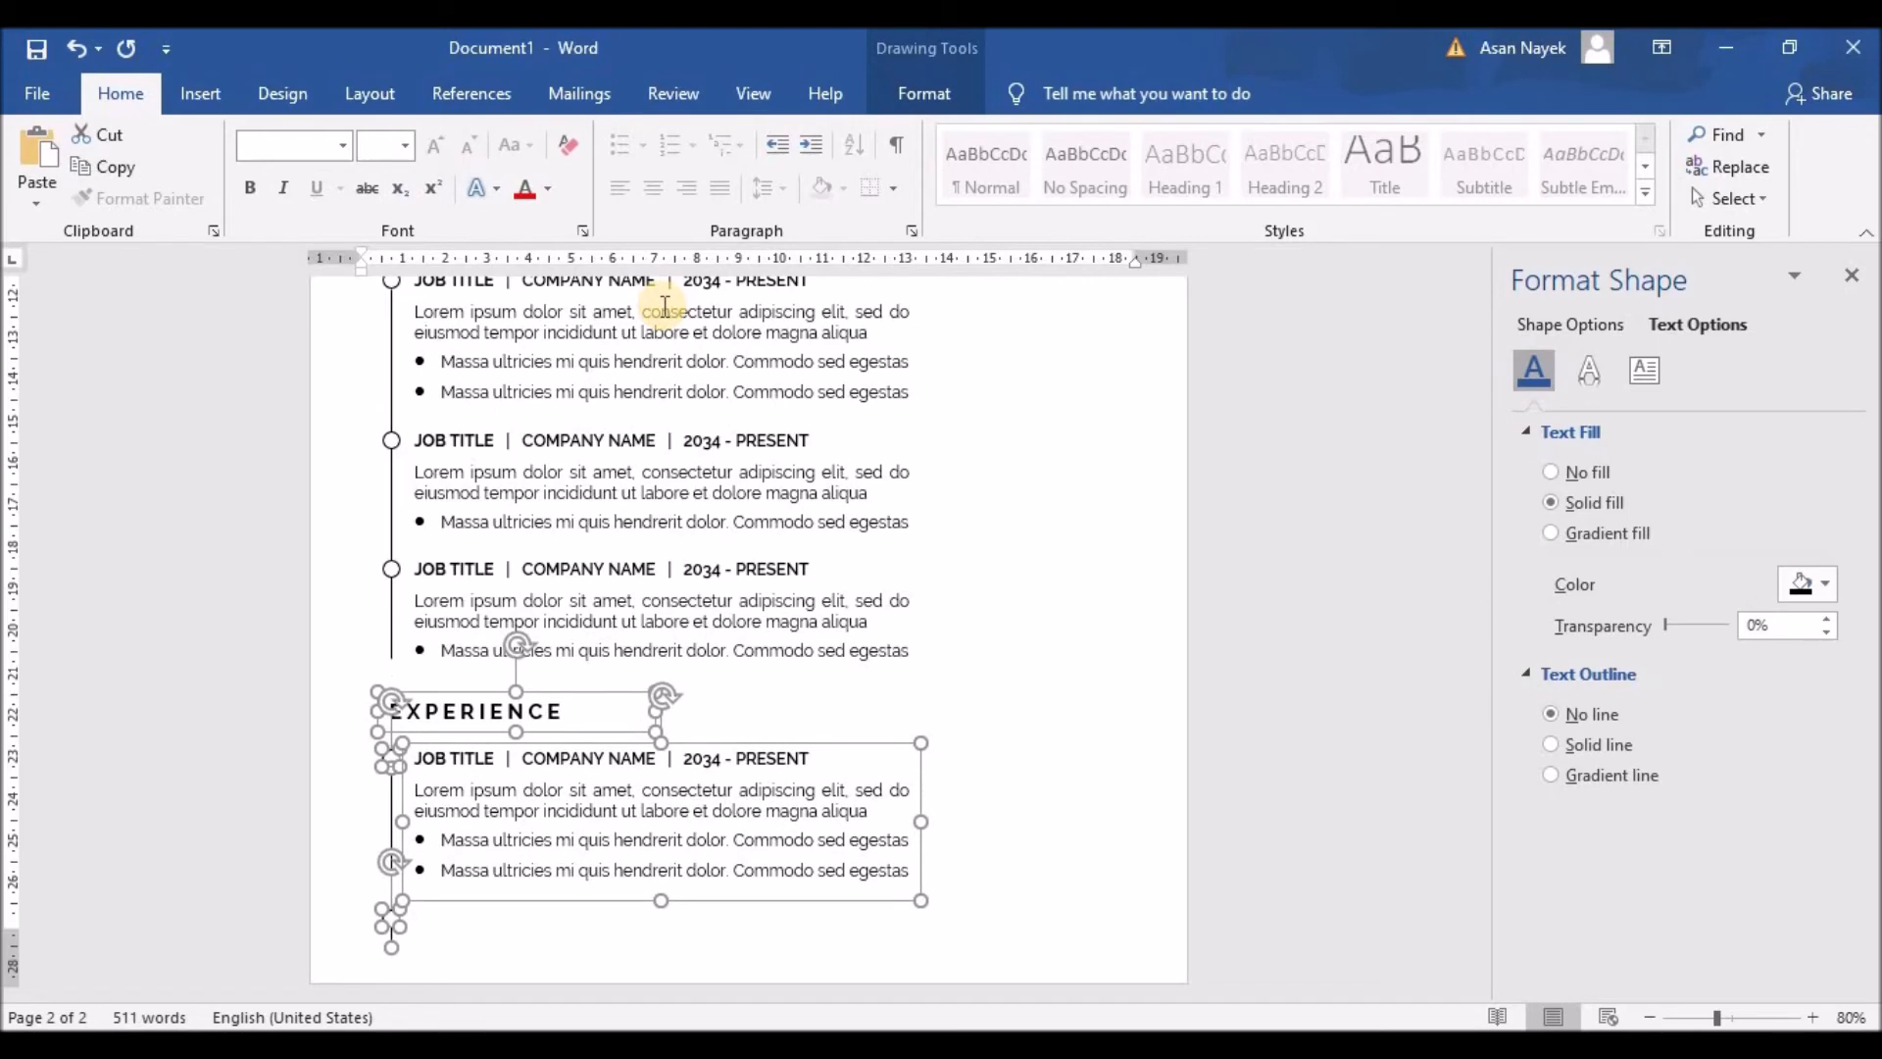
{"action": "scroll", "coordinate": [811, 603], "scroll_direction": "up", "scroll_amount": 1}
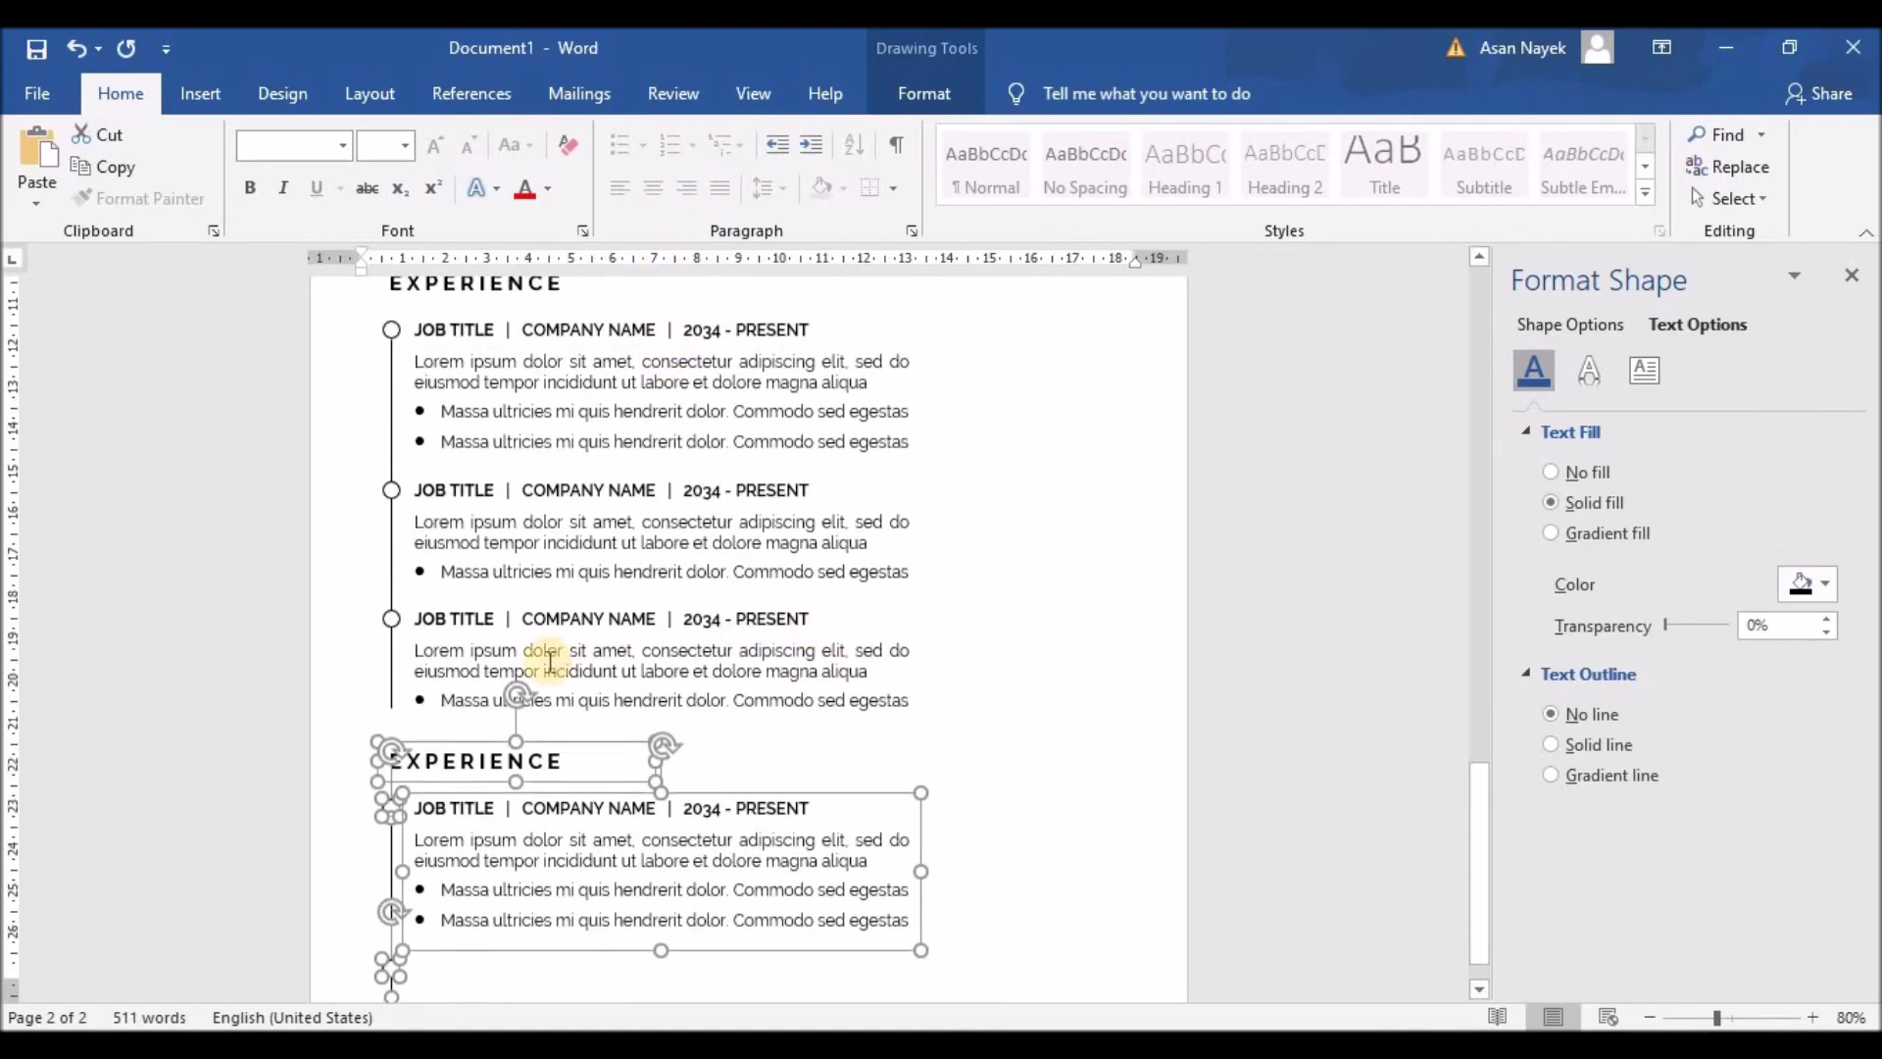
Step: Delete the third job entry from the first Experience timeline
{"action": "left_click", "coordinate": [631, 650]}
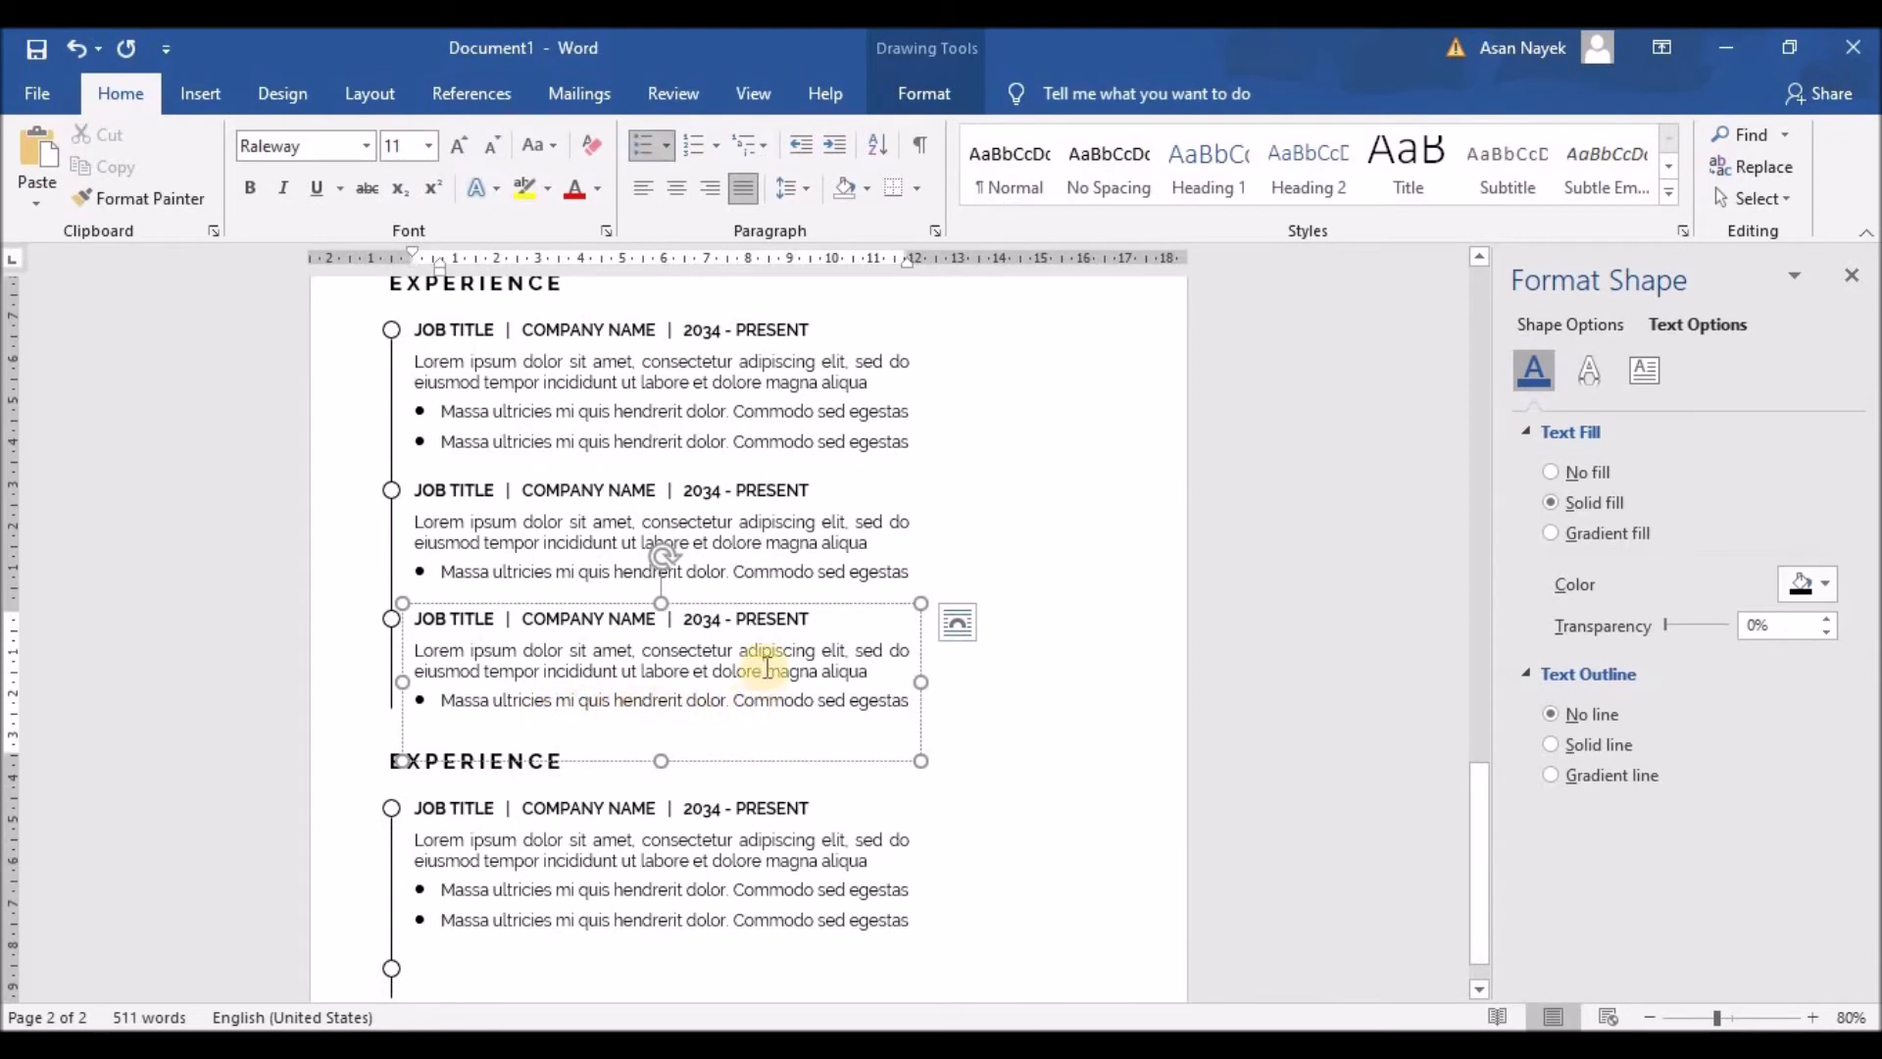
{"action": "left_click", "coordinate": [759, 604]}
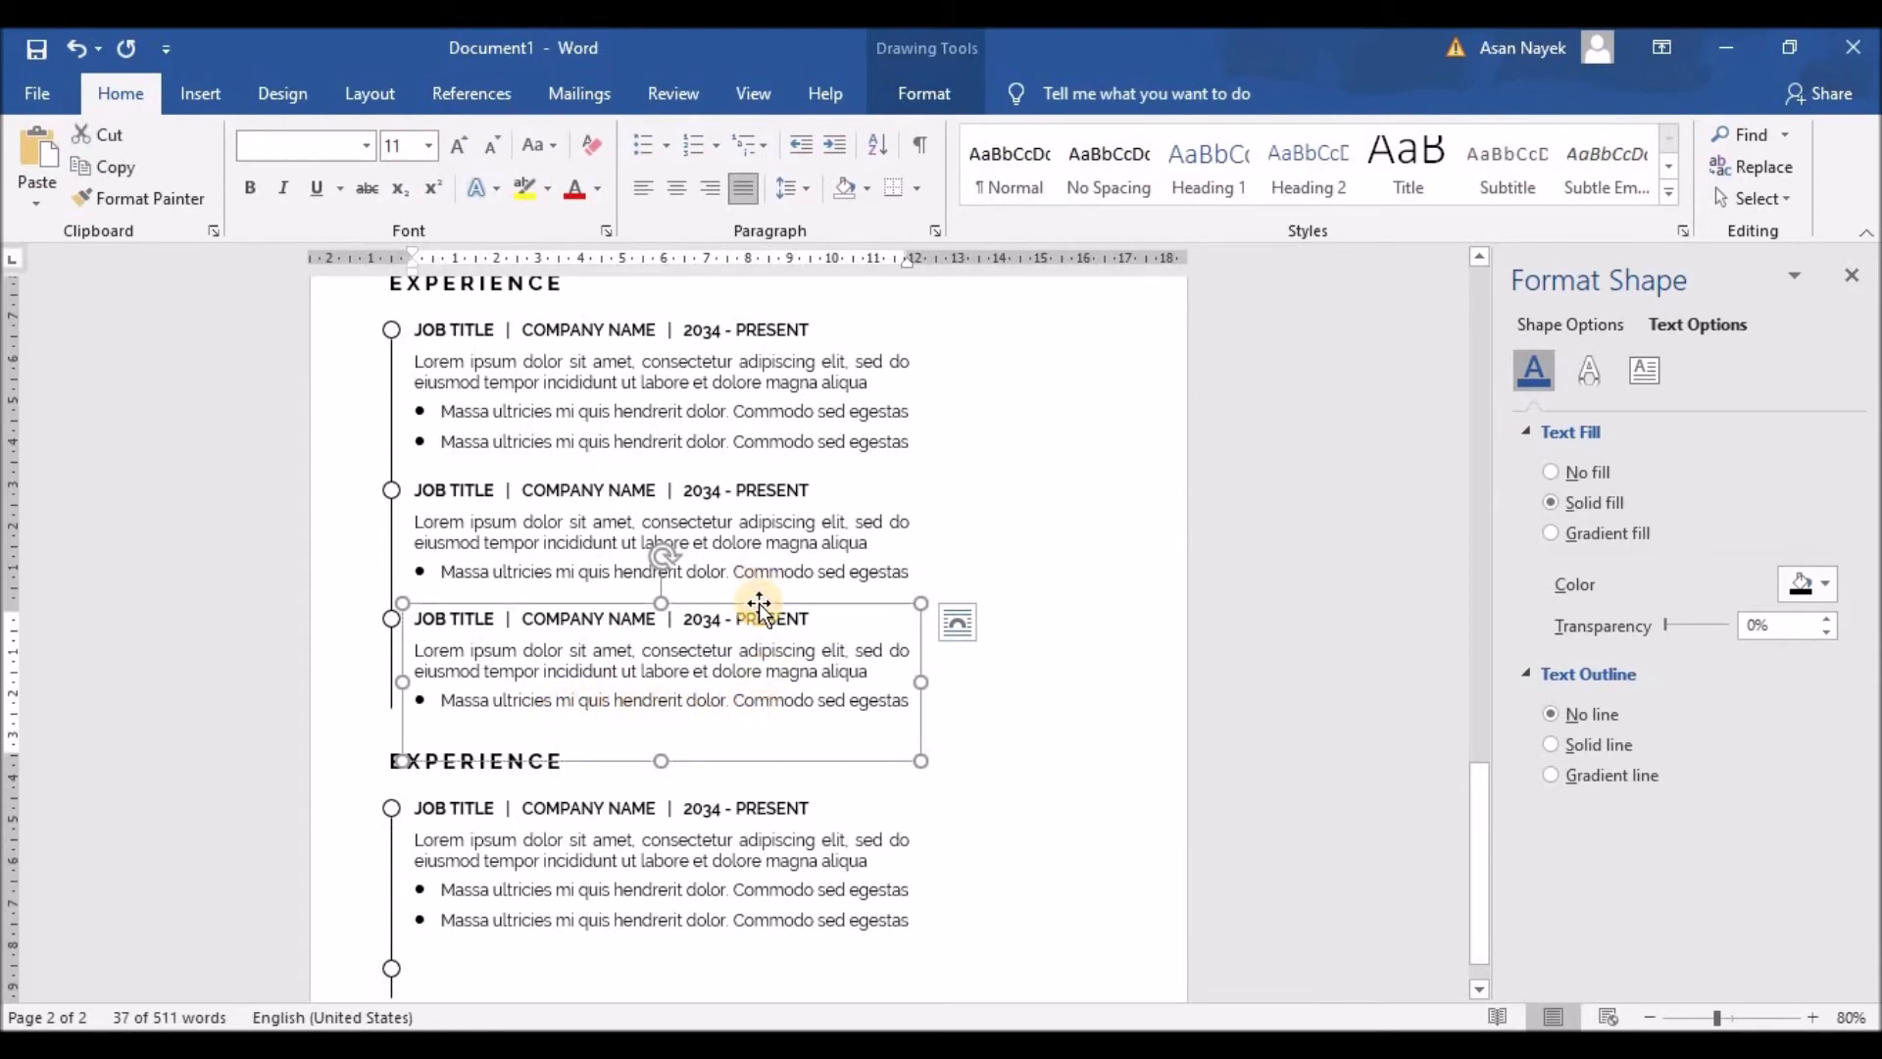
{"action": "key", "text": "Delete"}
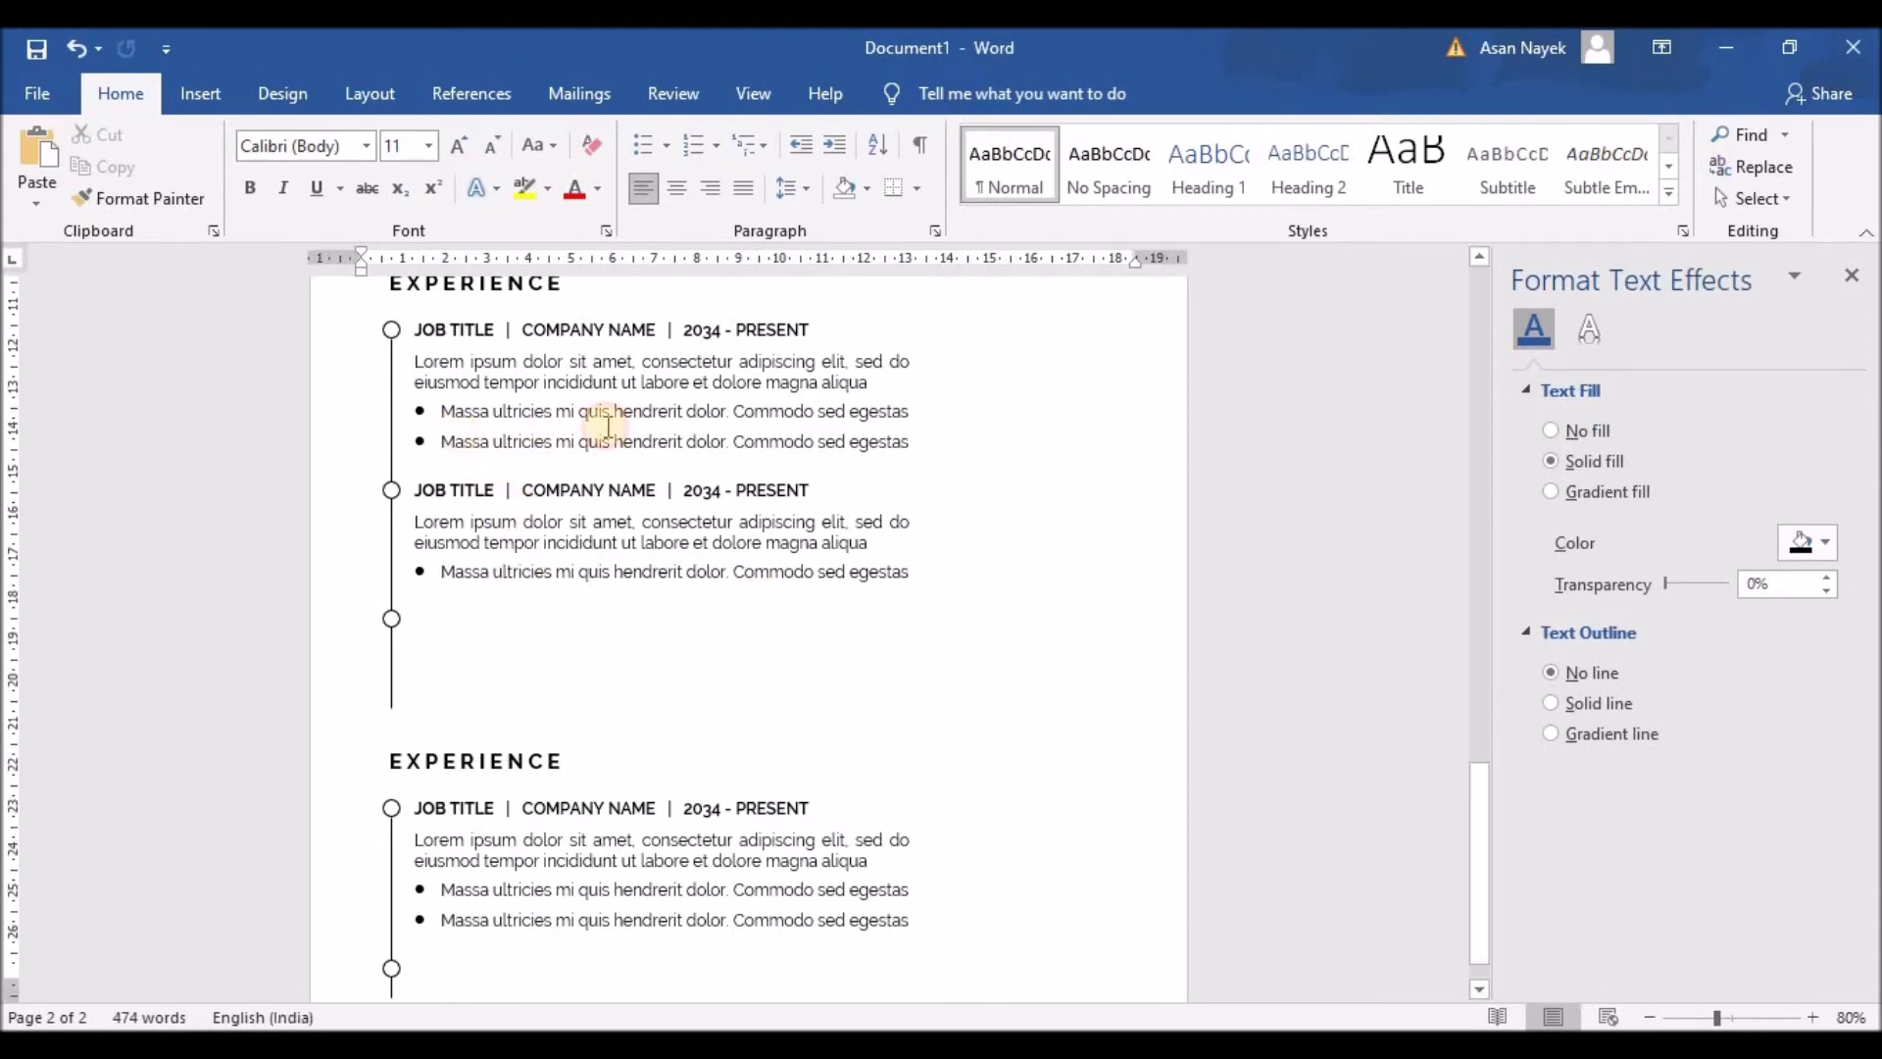
Step: Copy the first entry's second bullet into the second job entry as its second bullet
{"action": "left_click_drag", "start_coordinate": [443, 441], "coordinate": [909, 444]}
{"action": "key", "text": "ctrl+c"}
{"action": "left_click", "coordinate": [915, 577]}
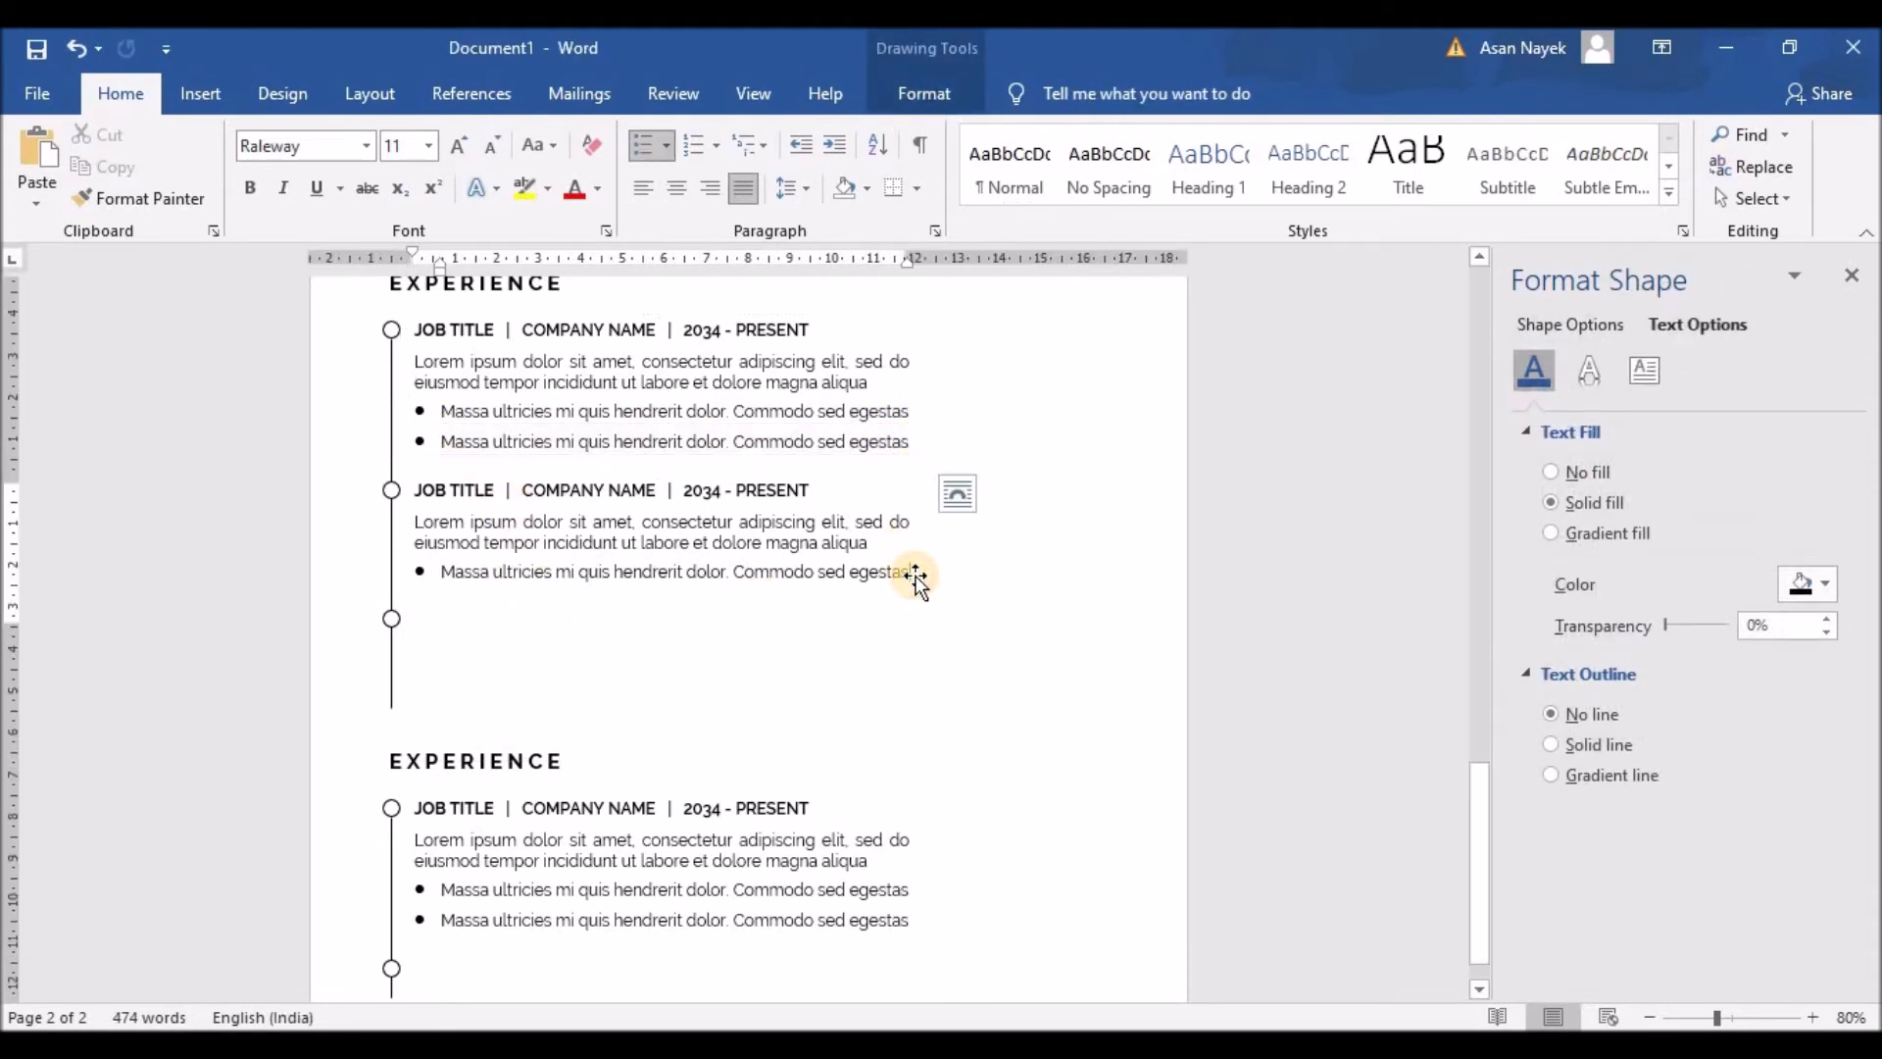
{"action": "key", "text": "Return"}
{"action": "key", "text": "ctrl+v"}
{"action": "key", "text": "BackSpace"}
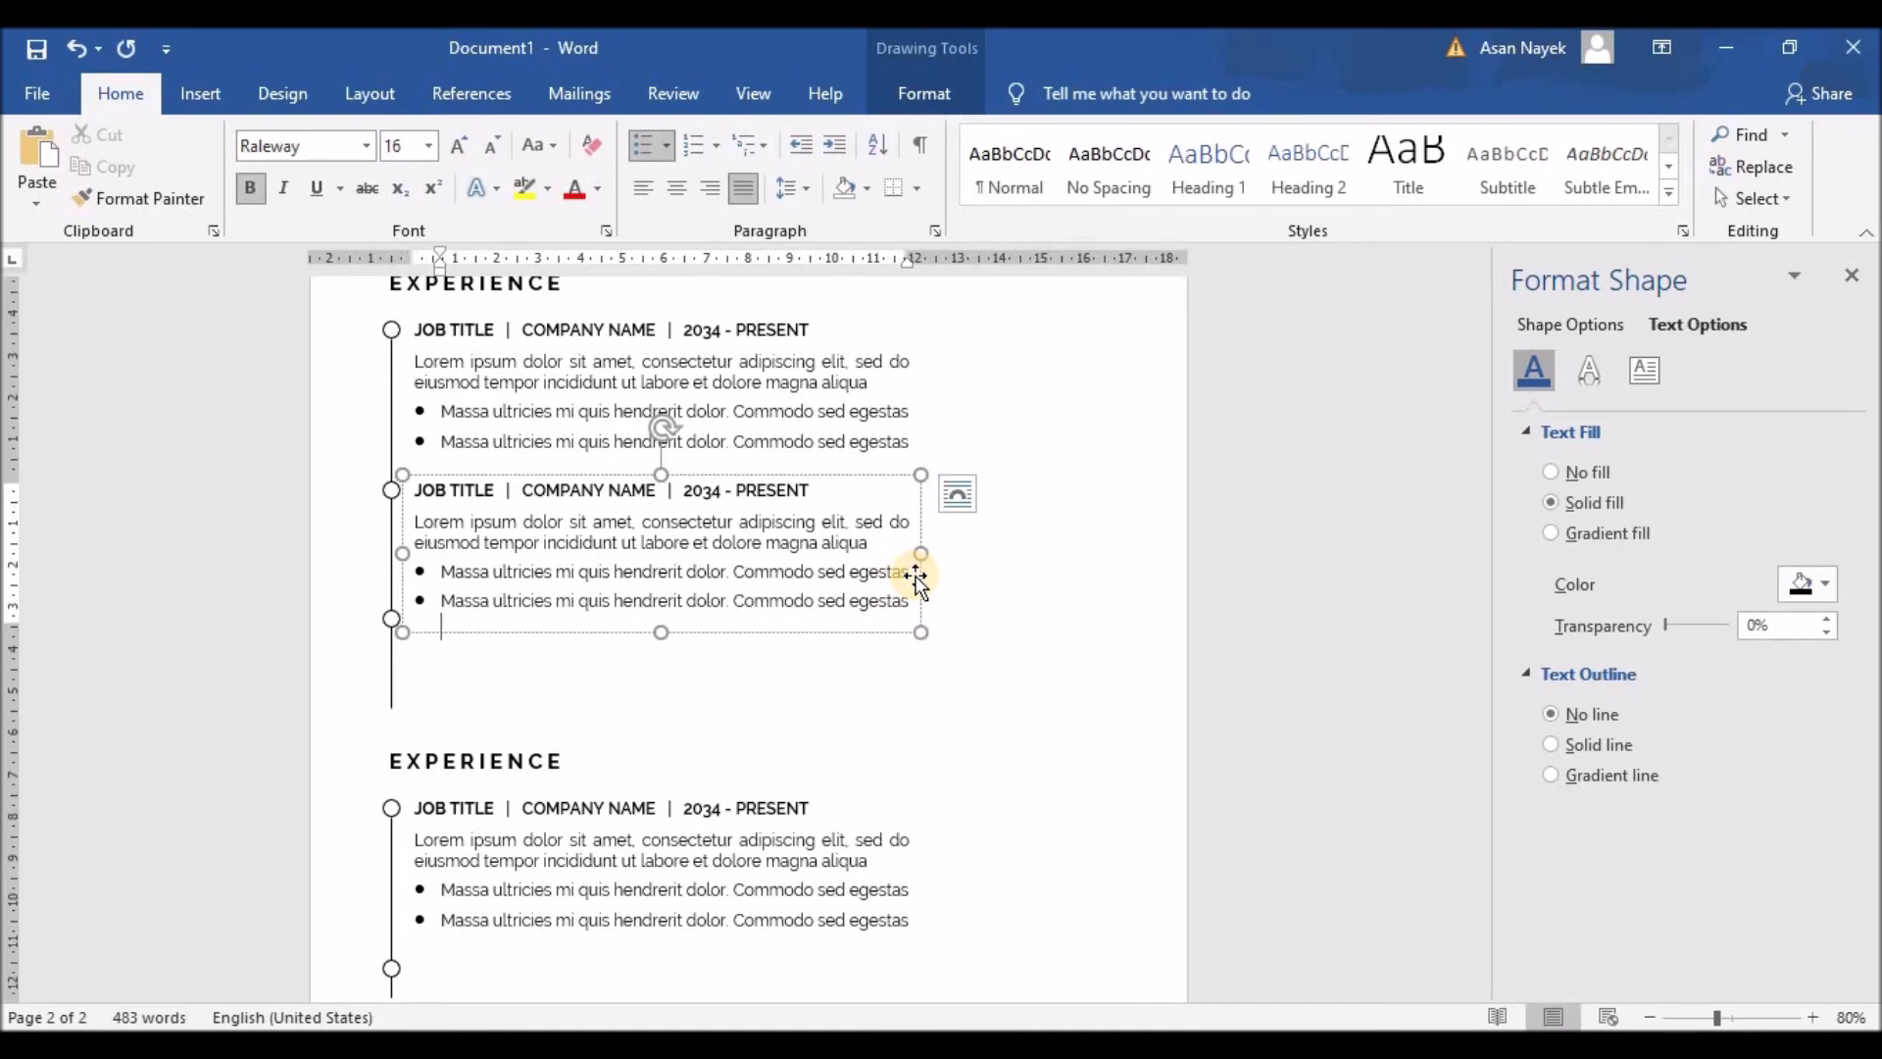
{"action": "key", "text": "BackSpace"}
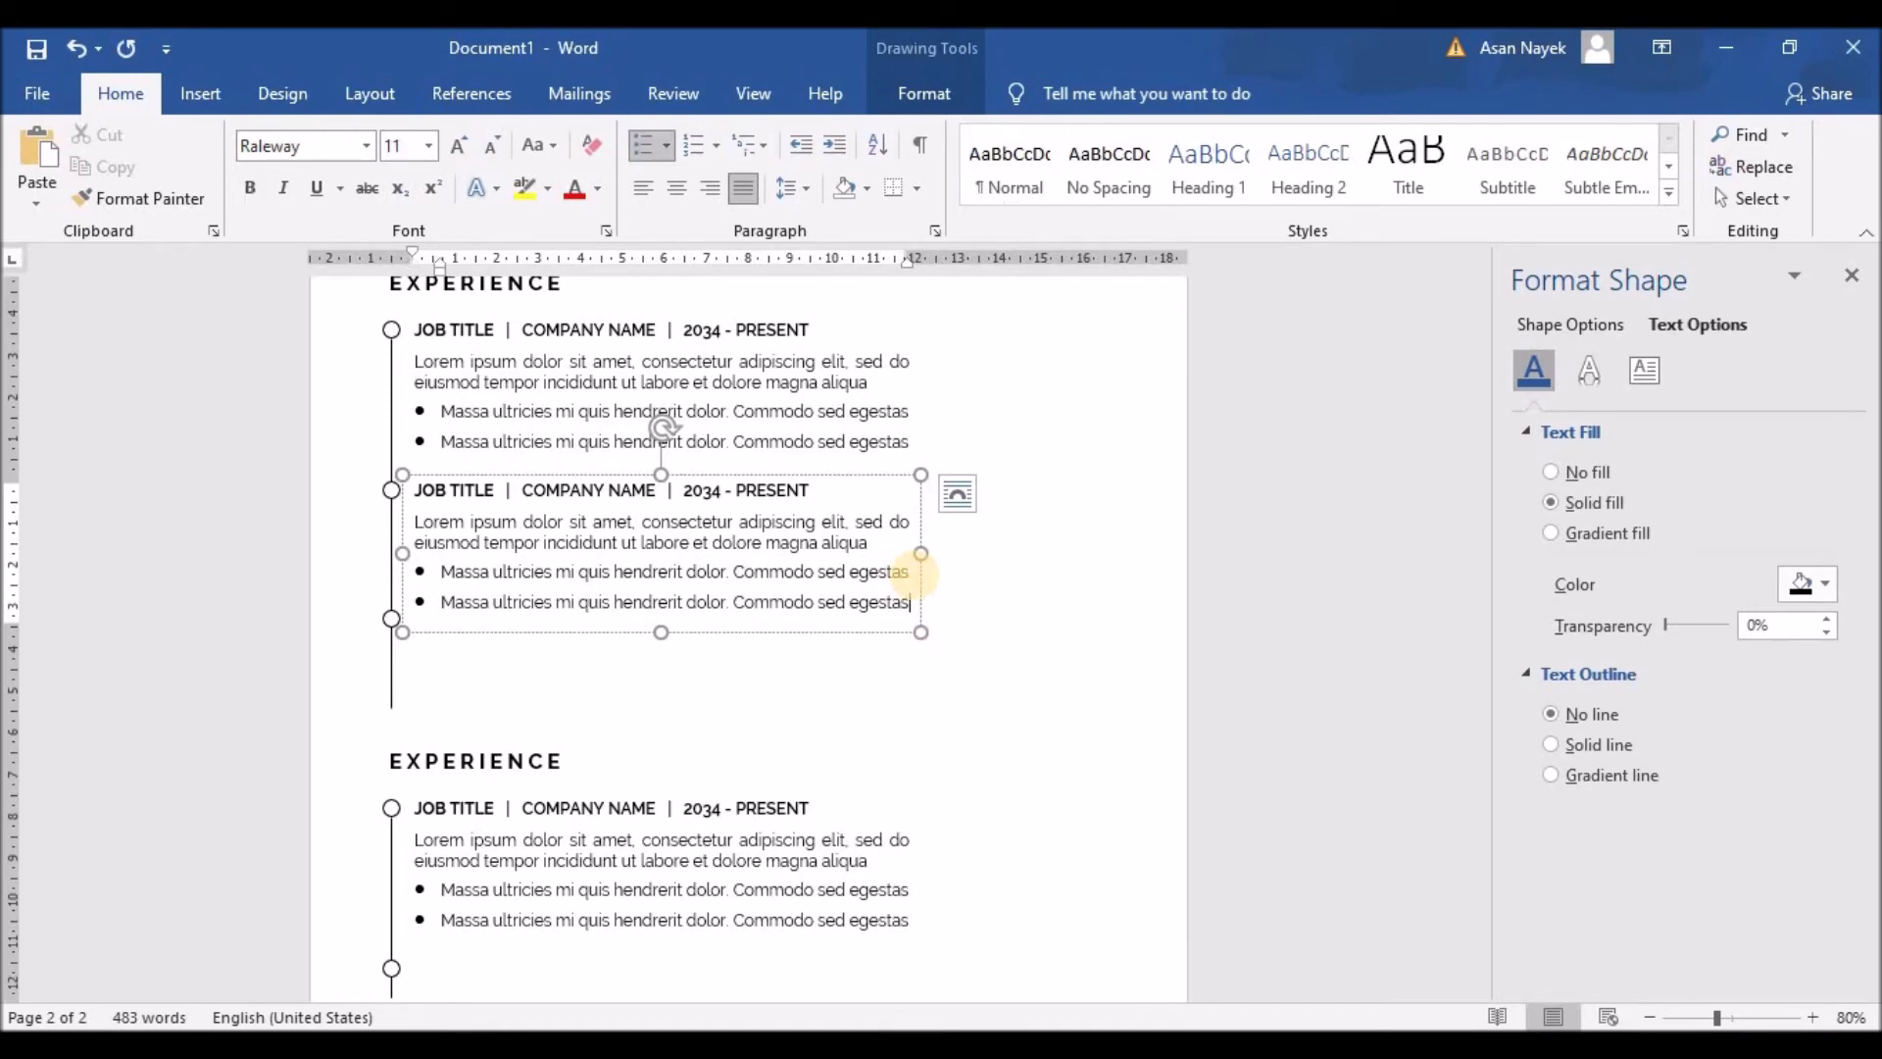
{"action": "left_click", "coordinate": [412, 694]}
Step: Remove the leftover third circle and shorten the timeline line to 2.3 cm
{"action": "scroll", "coordinate": [413, 725], "scroll_direction": "down", "scroll_amount": 3}
{"action": "left_click", "coordinate": [391, 790]}
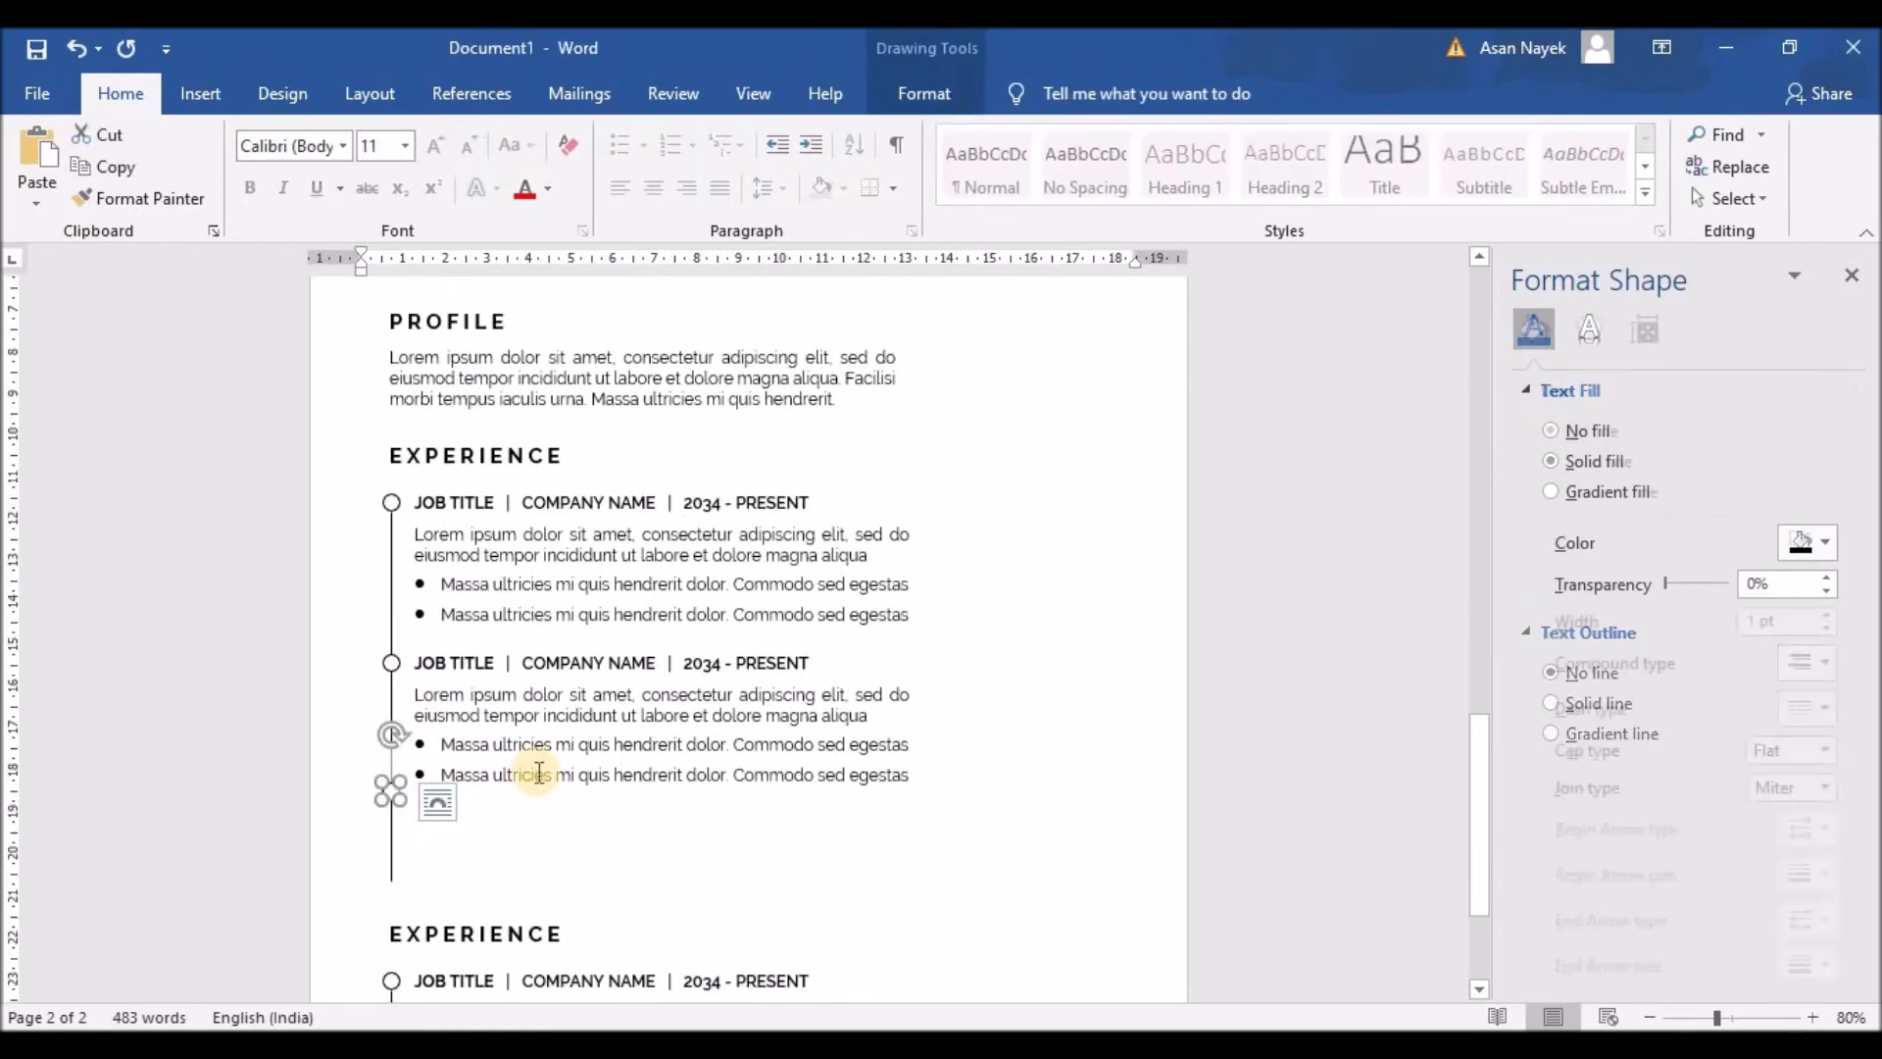
{"action": "left_click", "coordinate": [538, 774]}
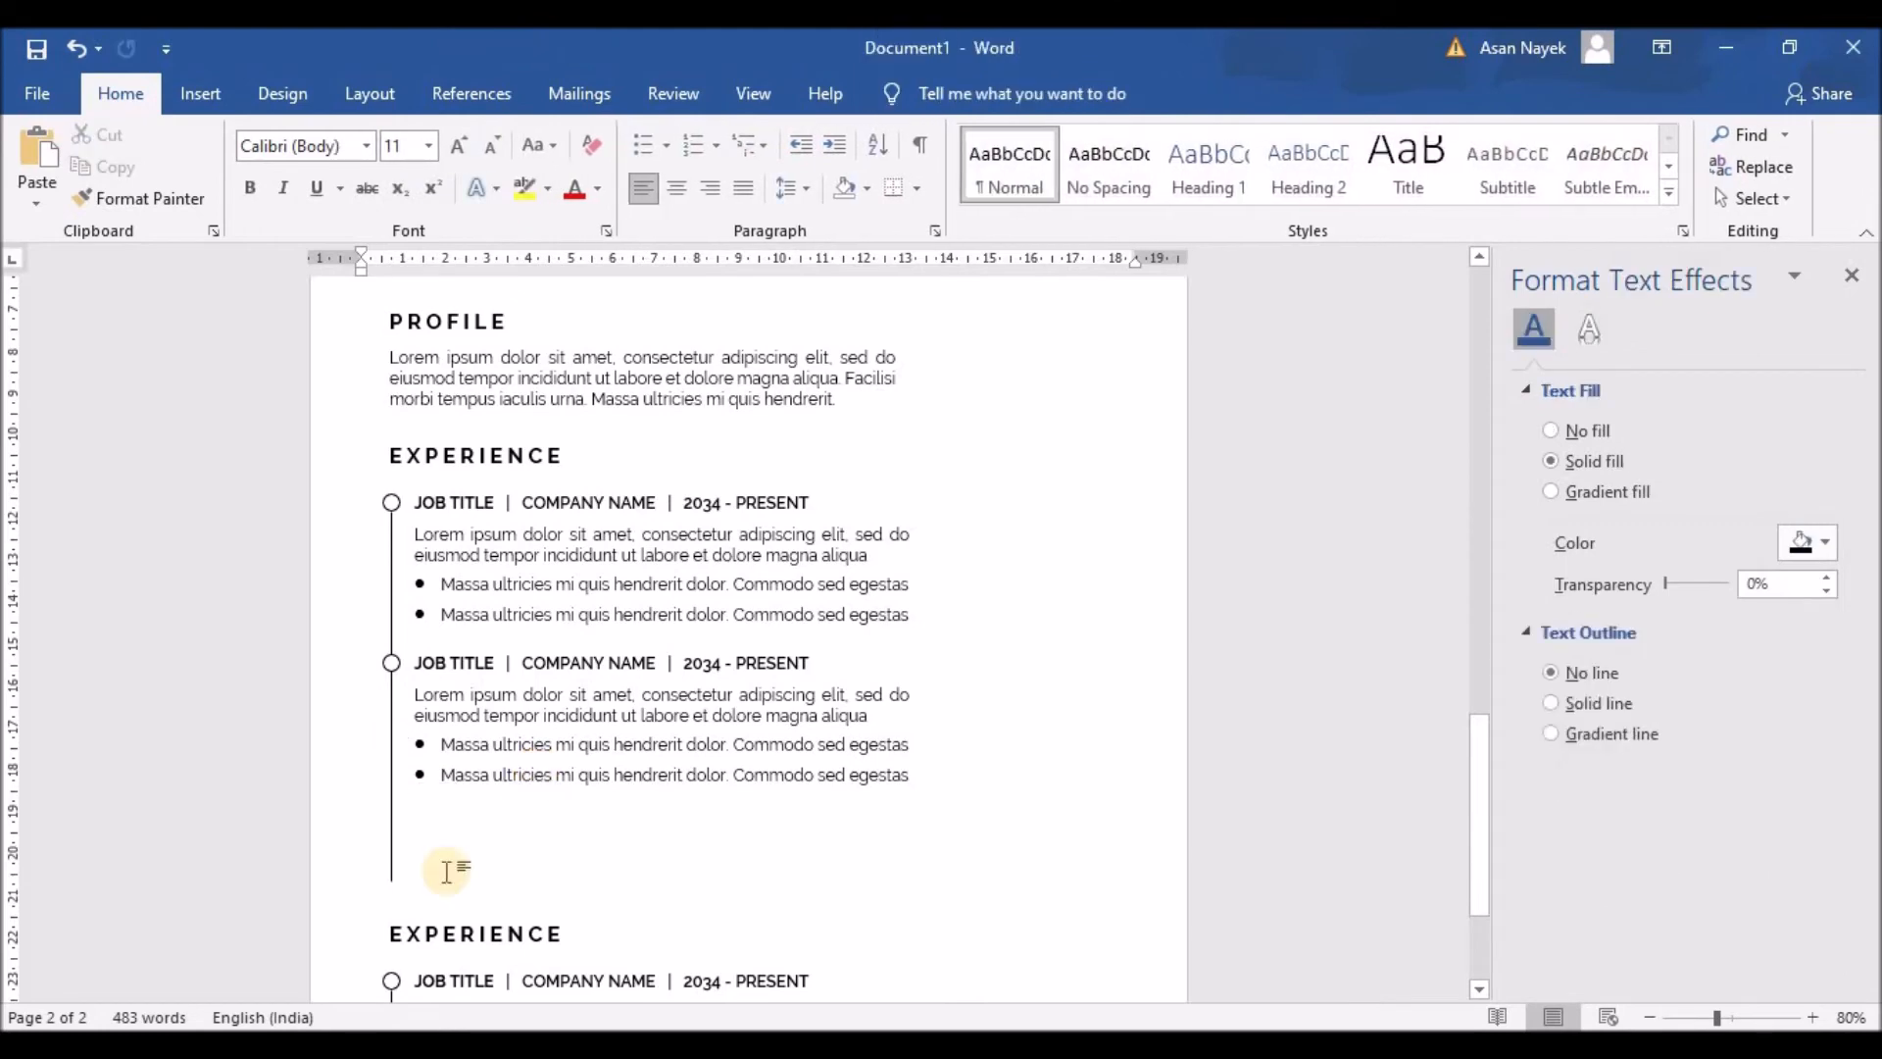
{"action": "left_click", "coordinate": [391, 841]}
{"action": "left_click", "coordinate": [936, 94]}
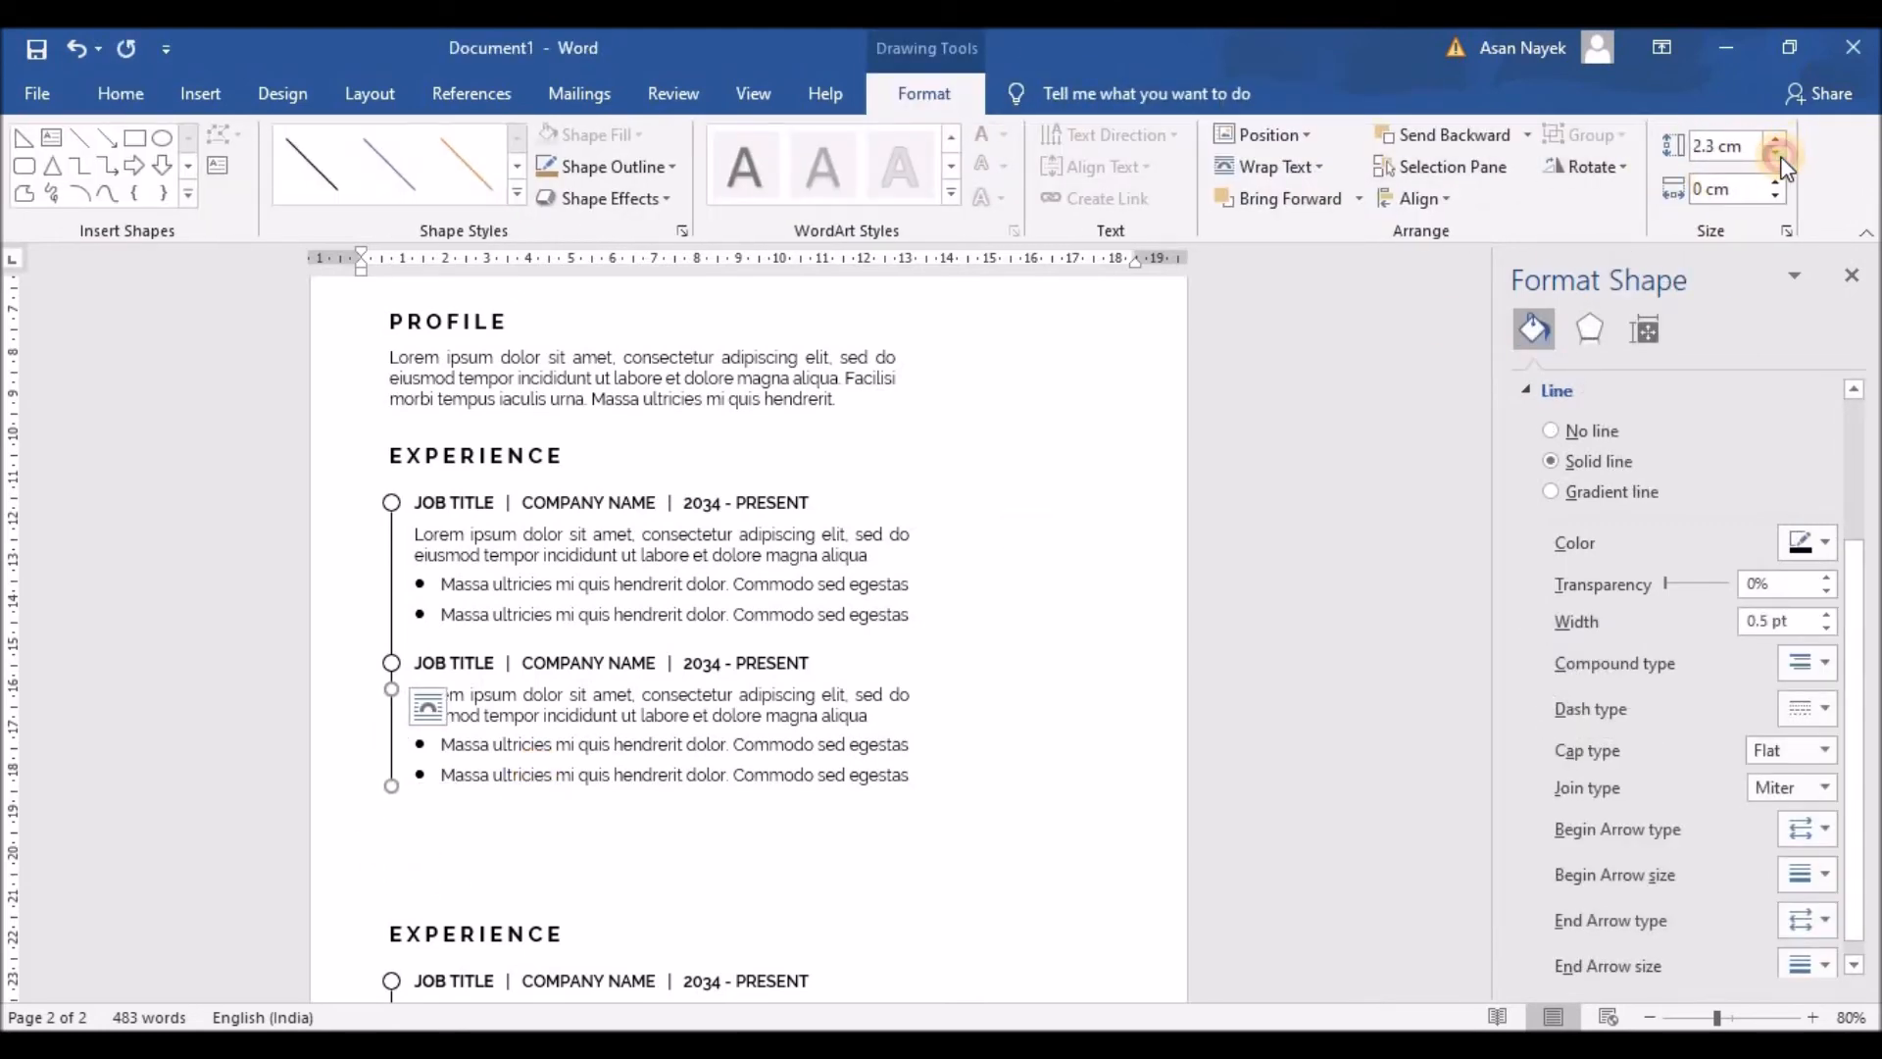
{"action": "scroll", "coordinate": [765, 819], "scroll_direction": "down", "scroll_amount": 3}
{"action": "left_click", "coordinate": [470, 698]}
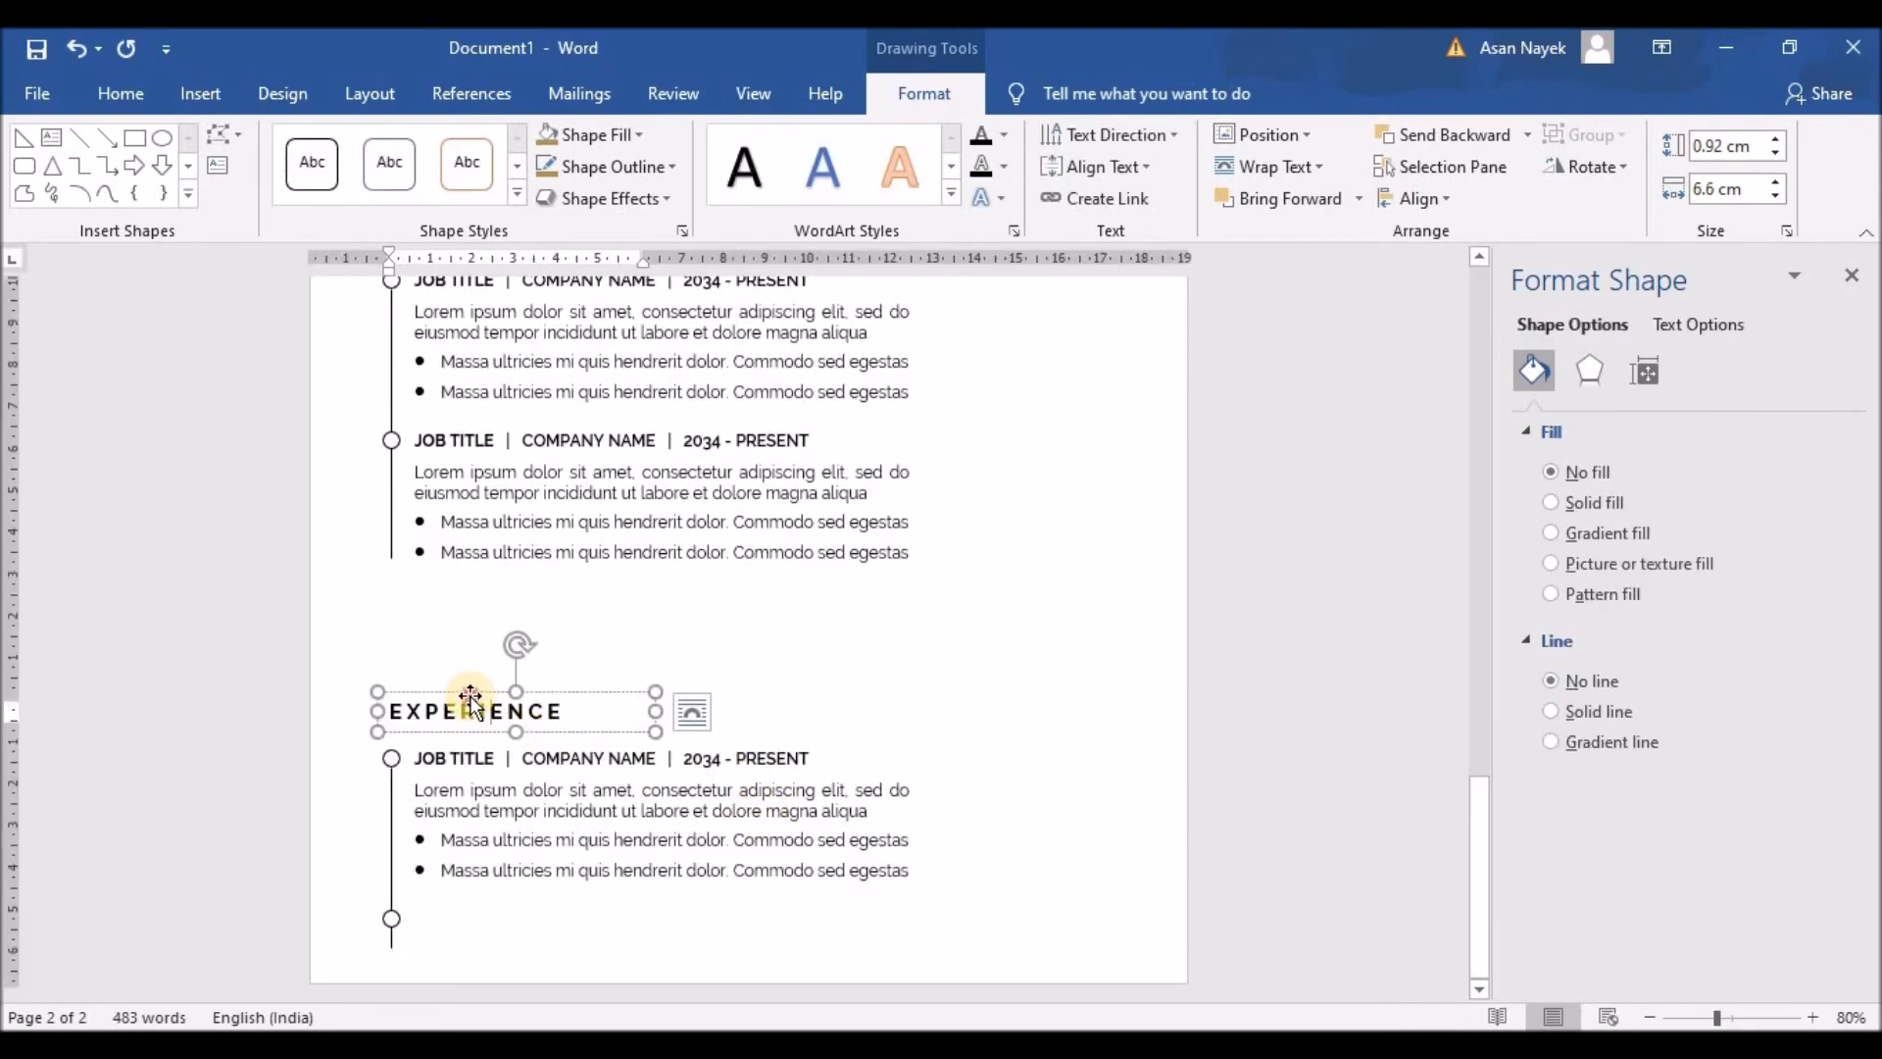
Step: Move the lower Experience heading, job entry, line and circle up beneath the first section
{"action": "left_click", "coordinate": [391, 761], "text": "shift"}
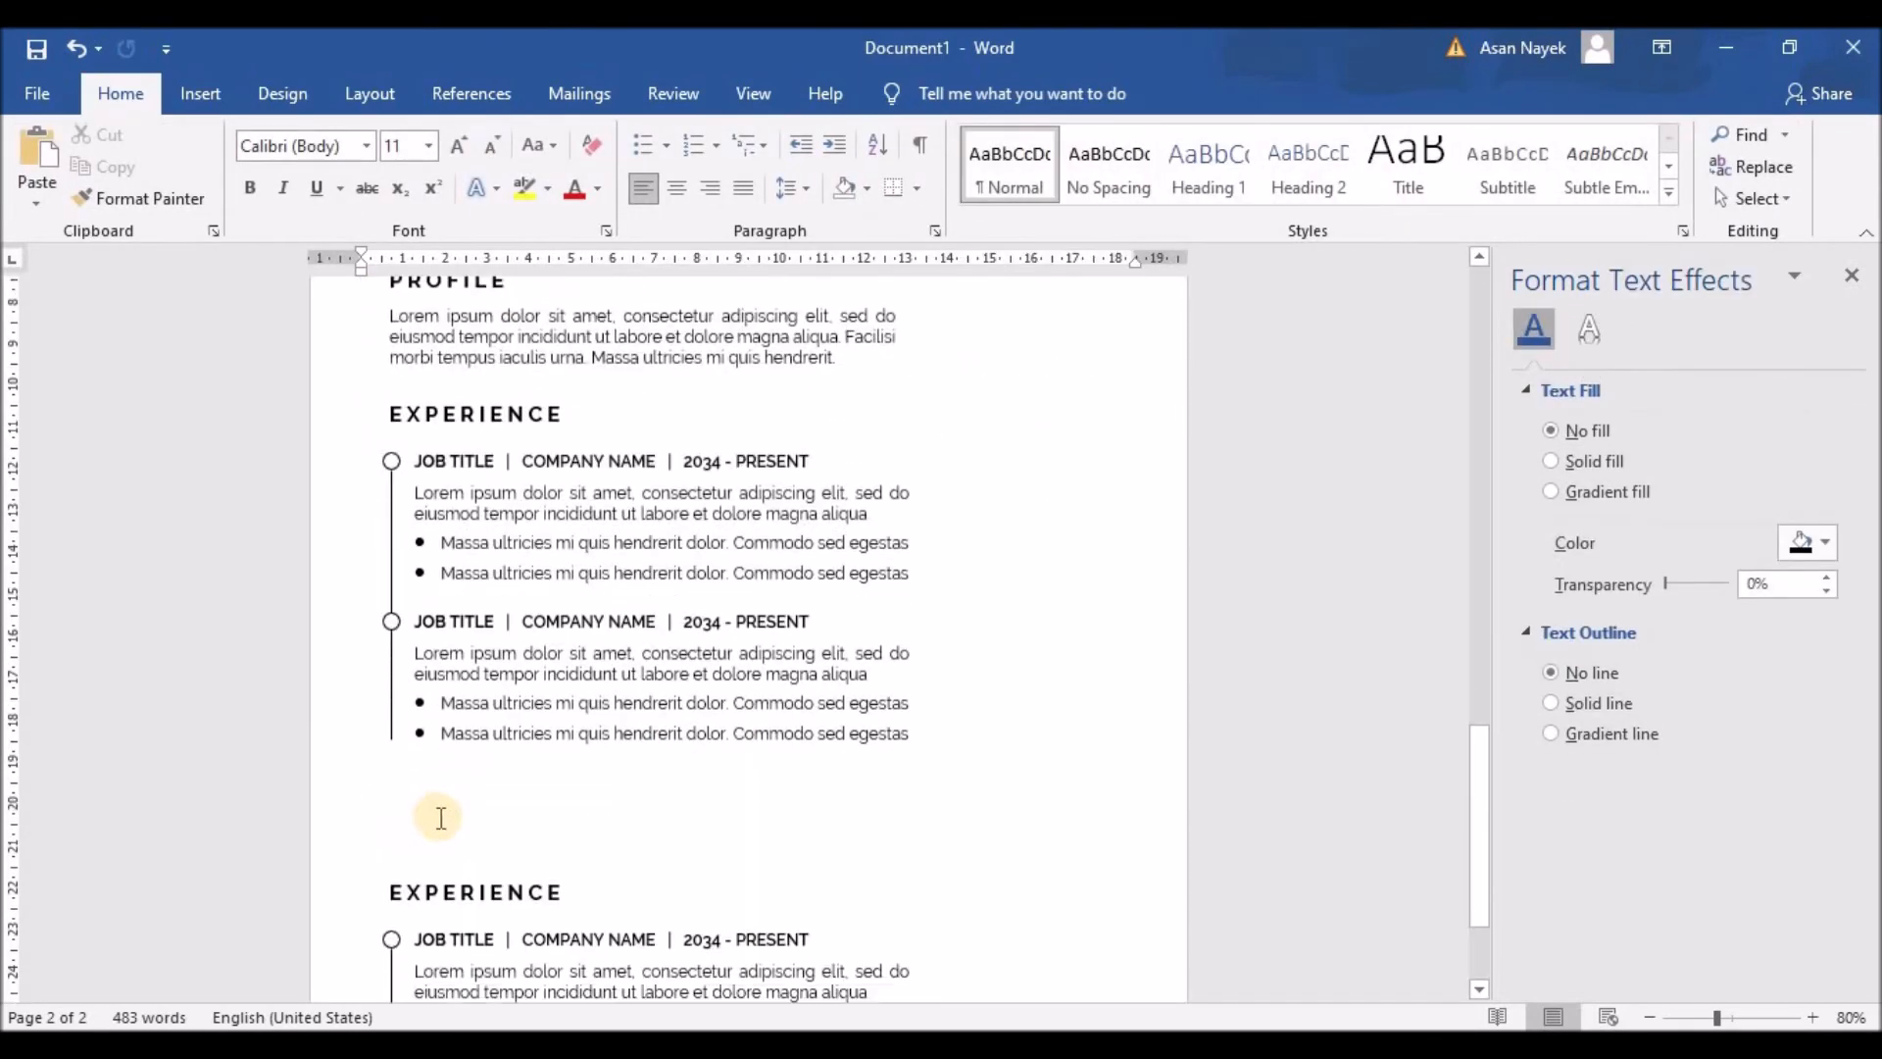
{"action": "scroll", "coordinate": [441, 818], "scroll_direction": "down", "scroll_amount": 2}
{"action": "left_click", "coordinate": [484, 790]}
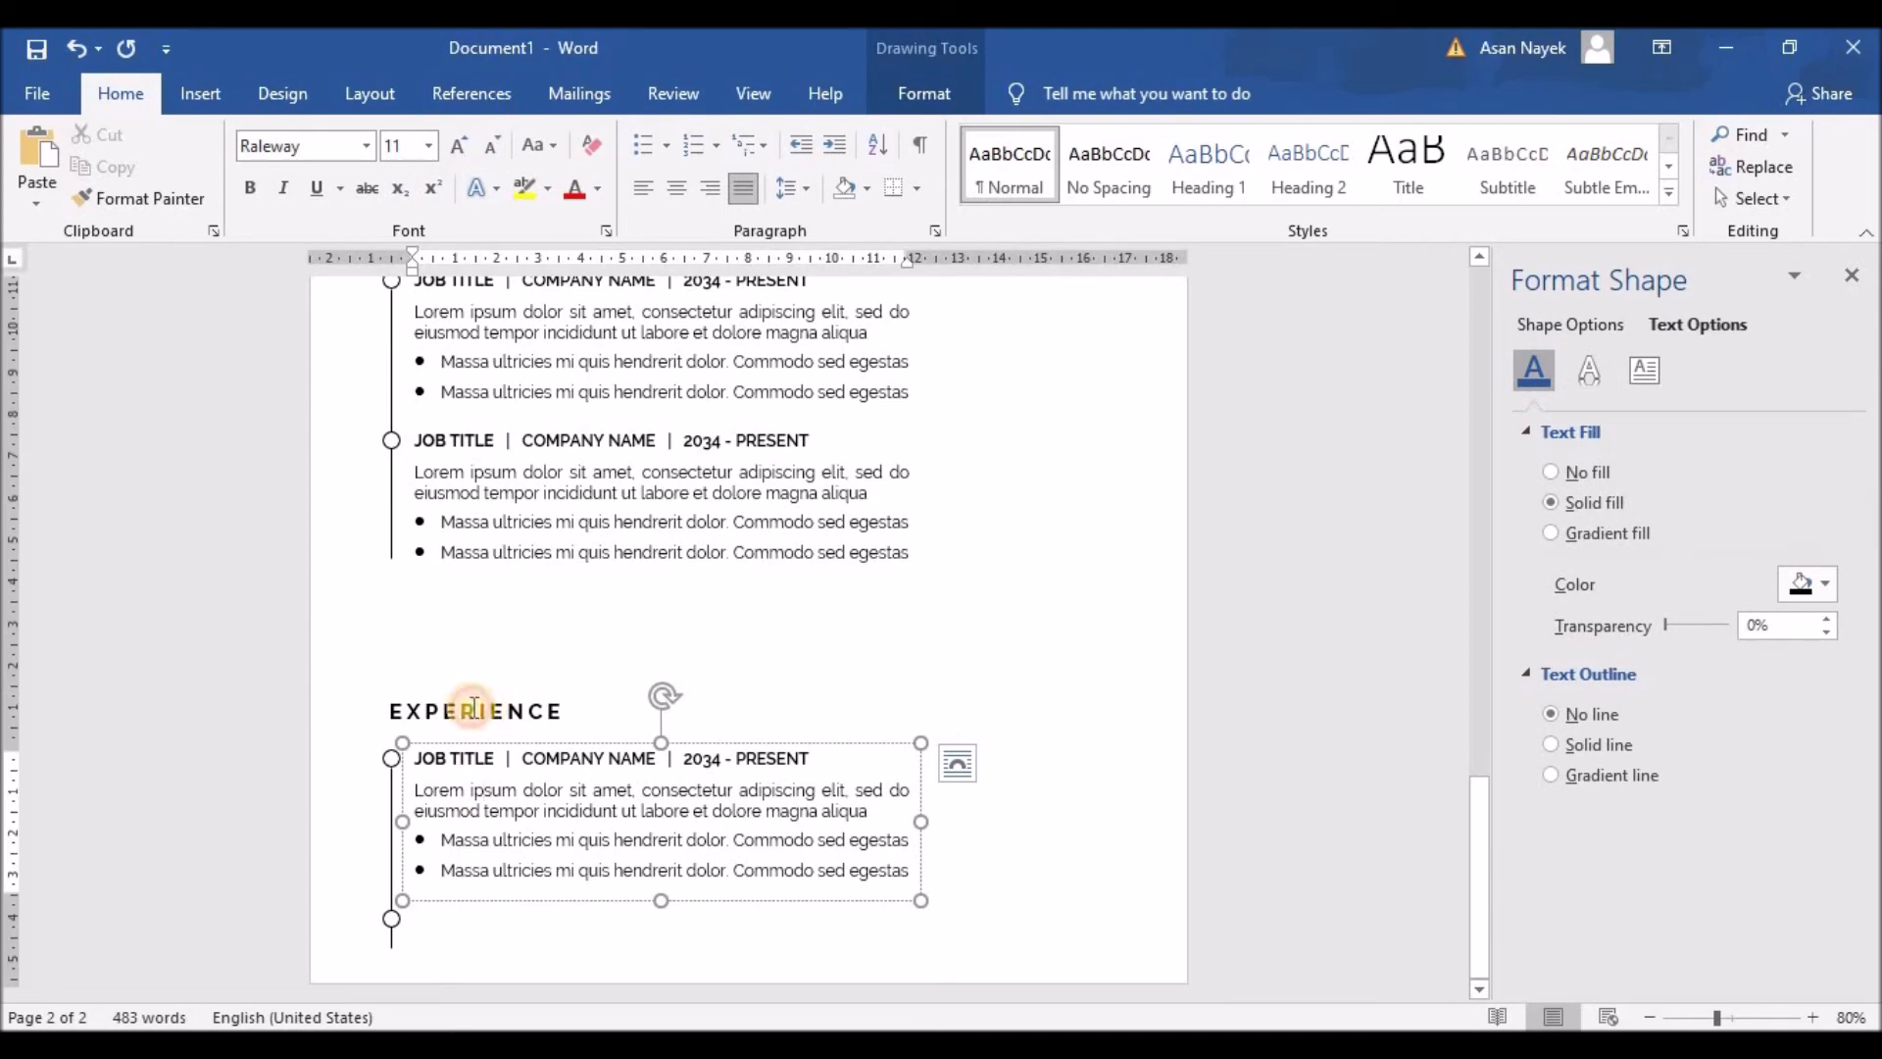
{"action": "left_click", "coordinate": [473, 705]}
{"action": "left_click", "coordinate": [403, 773], "text": "shift"}
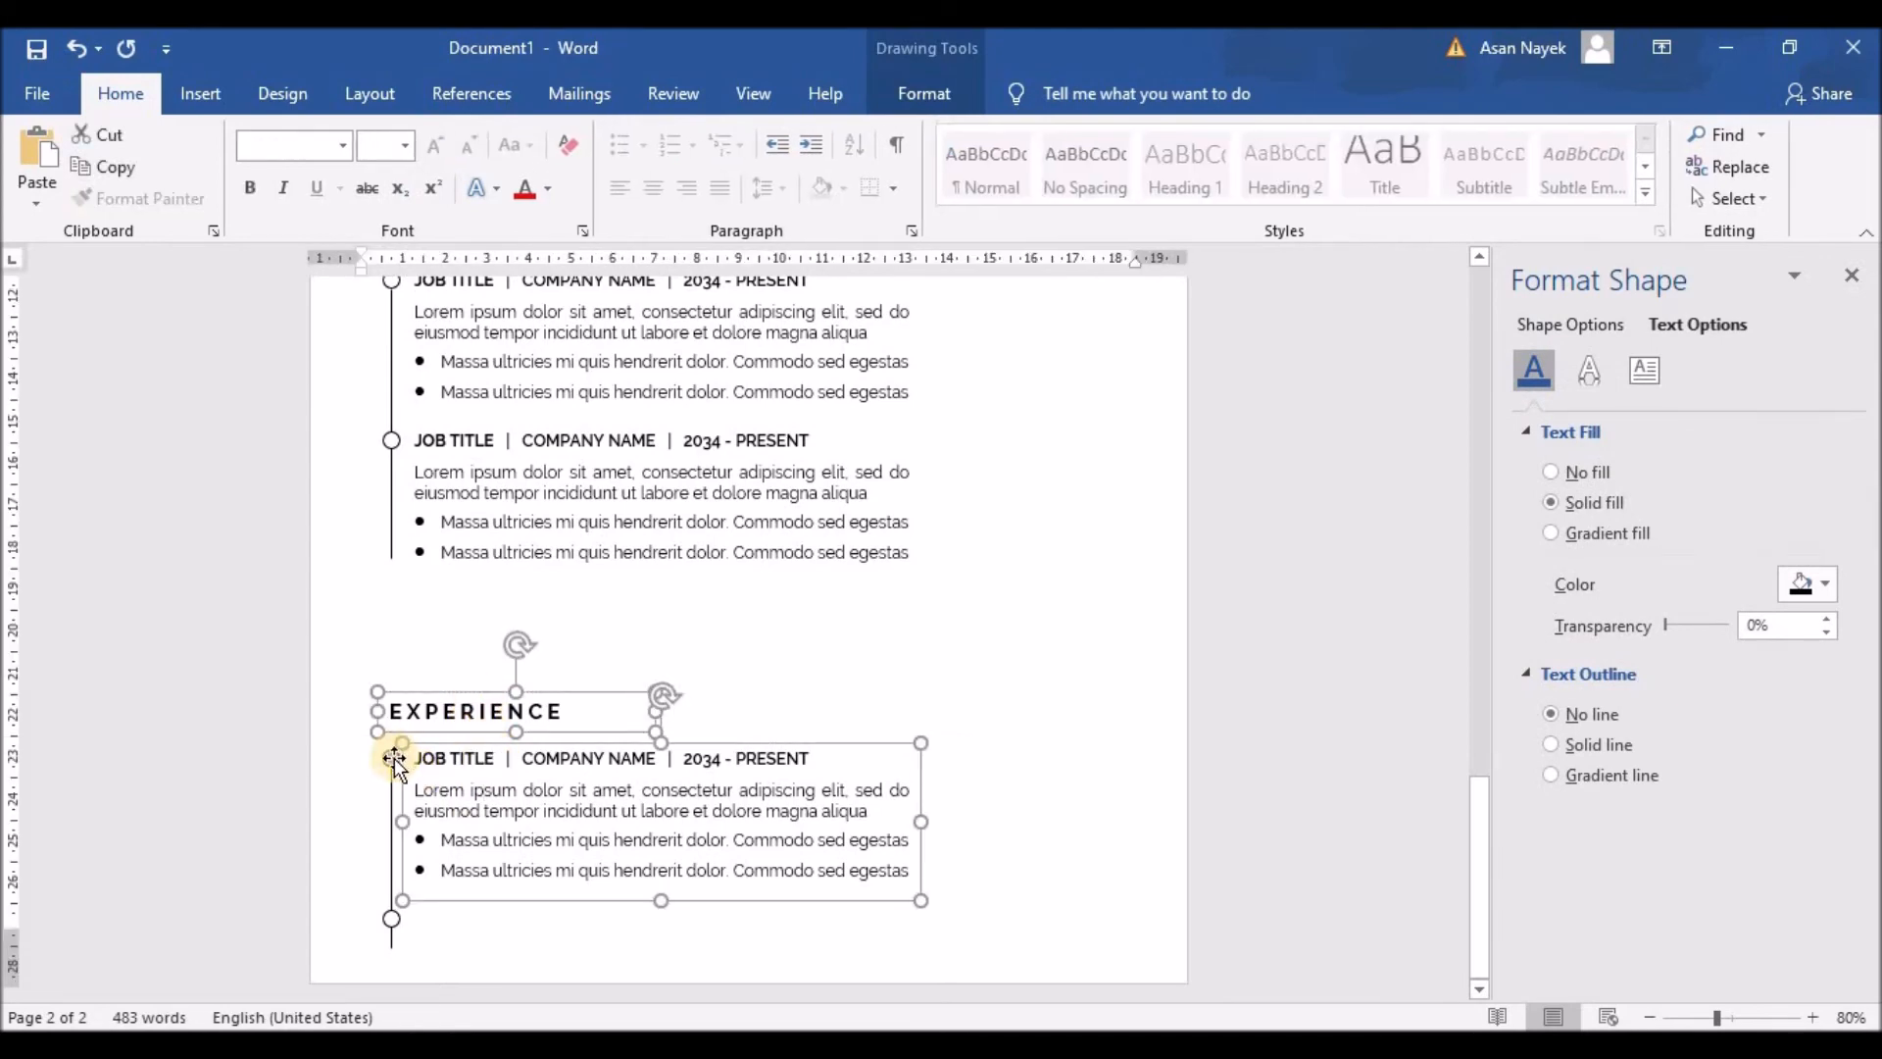
{"action": "left_click", "coordinate": [391, 790], "text": "shift"}
{"action": "scroll", "coordinate": [462, 828], "scroll_direction": "down", "scroll_amount": 4}
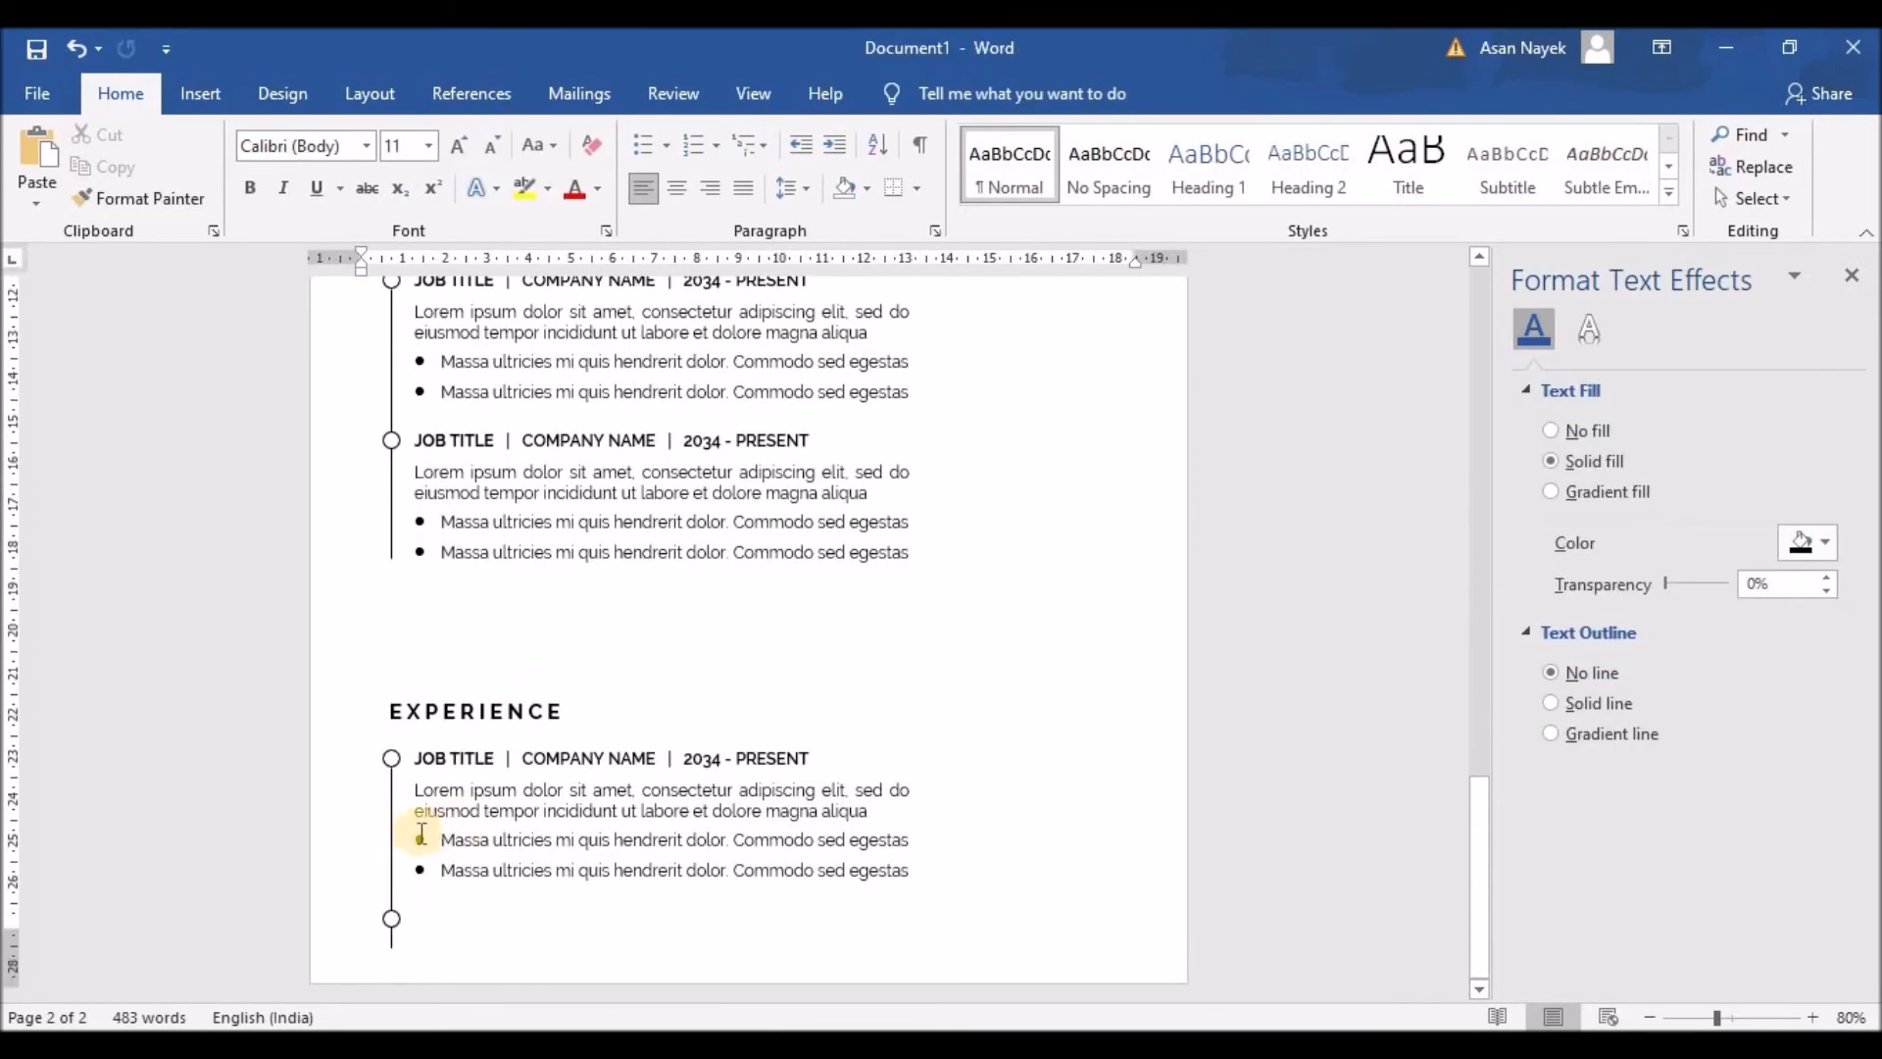
{"action": "left_click", "coordinate": [392, 821]}
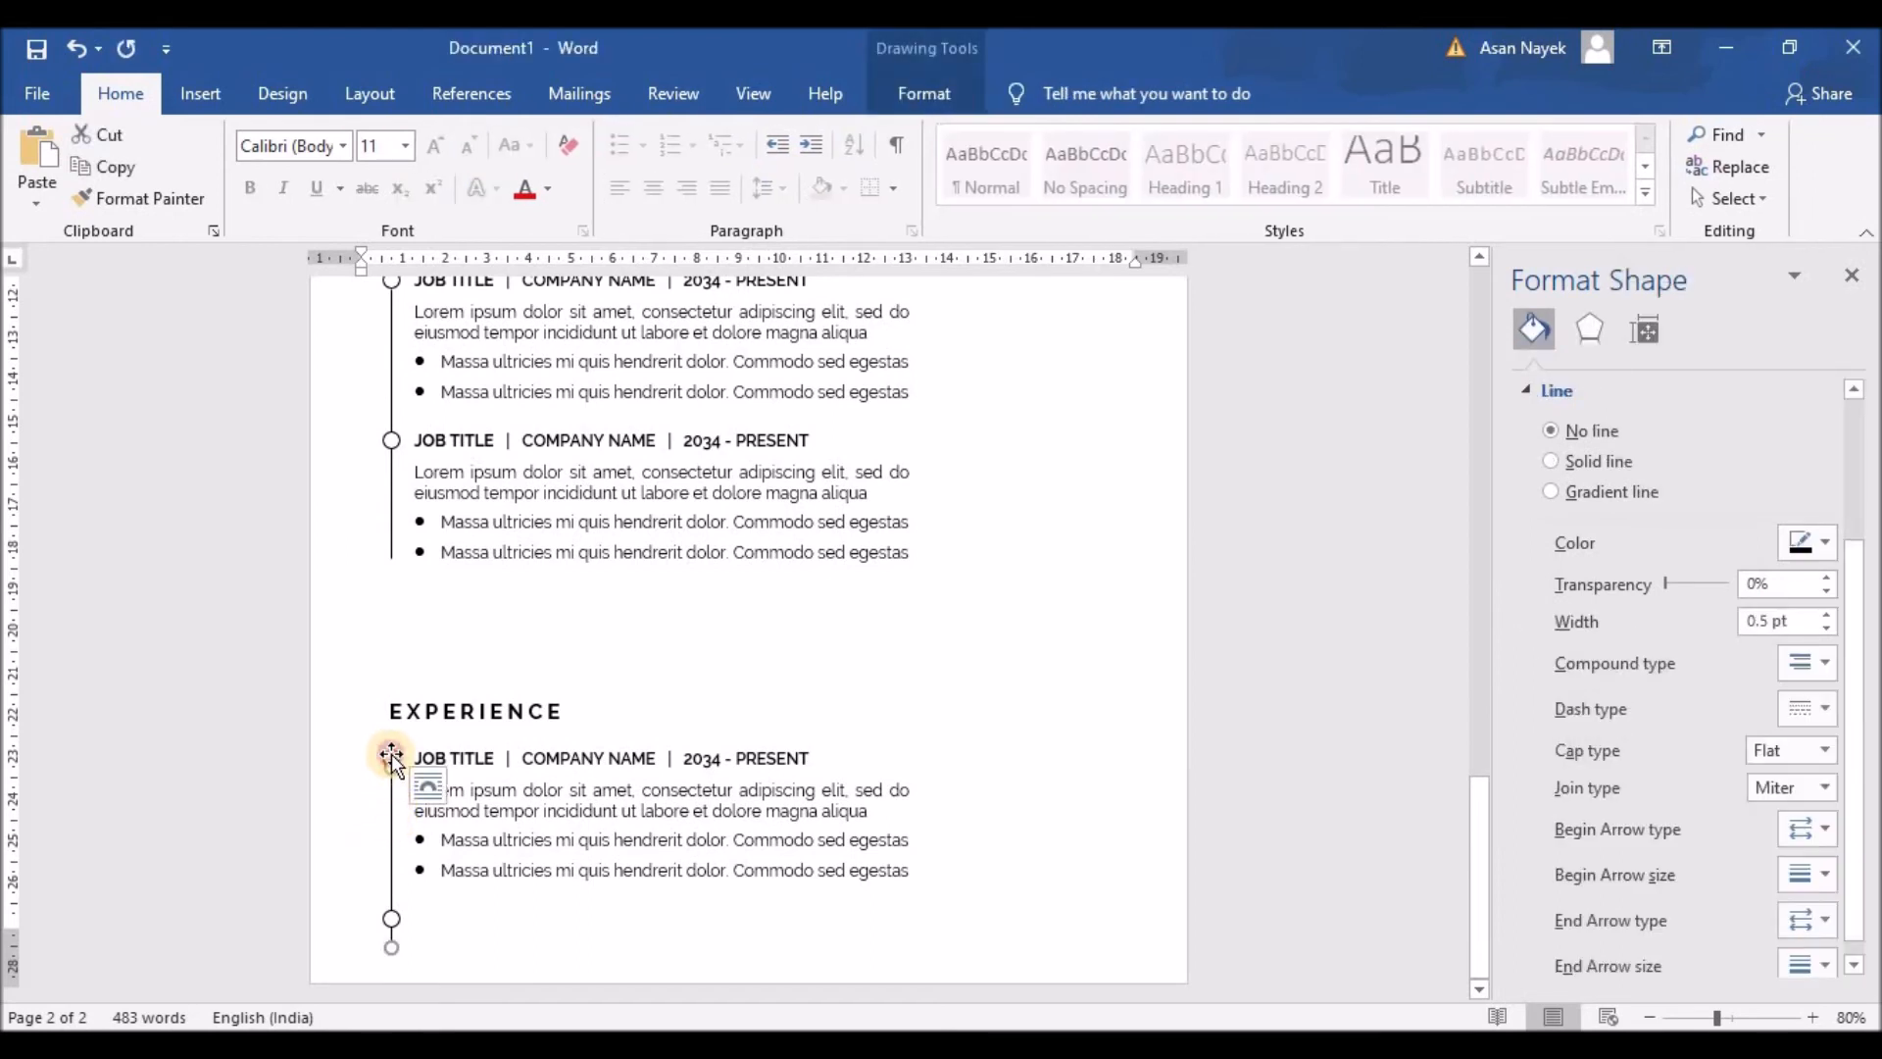
{"action": "left_click", "coordinate": [392, 702], "text": "shift"}
{"action": "left_click", "coordinate": [463, 796], "text": "shift"}
{"action": "left_click", "coordinate": [393, 918], "text": "shift"}
{"action": "key", "text": "Up"}
{"action": "key", "text": "Up"}
{"action": "key", "text": "Up"}
{"action": "key", "text": "Up"}
{"action": "key", "text": "Up"}
{"action": "key", "text": "Up"}
{"action": "key", "text": "Up"}
{"action": "key", "text": "Up"}
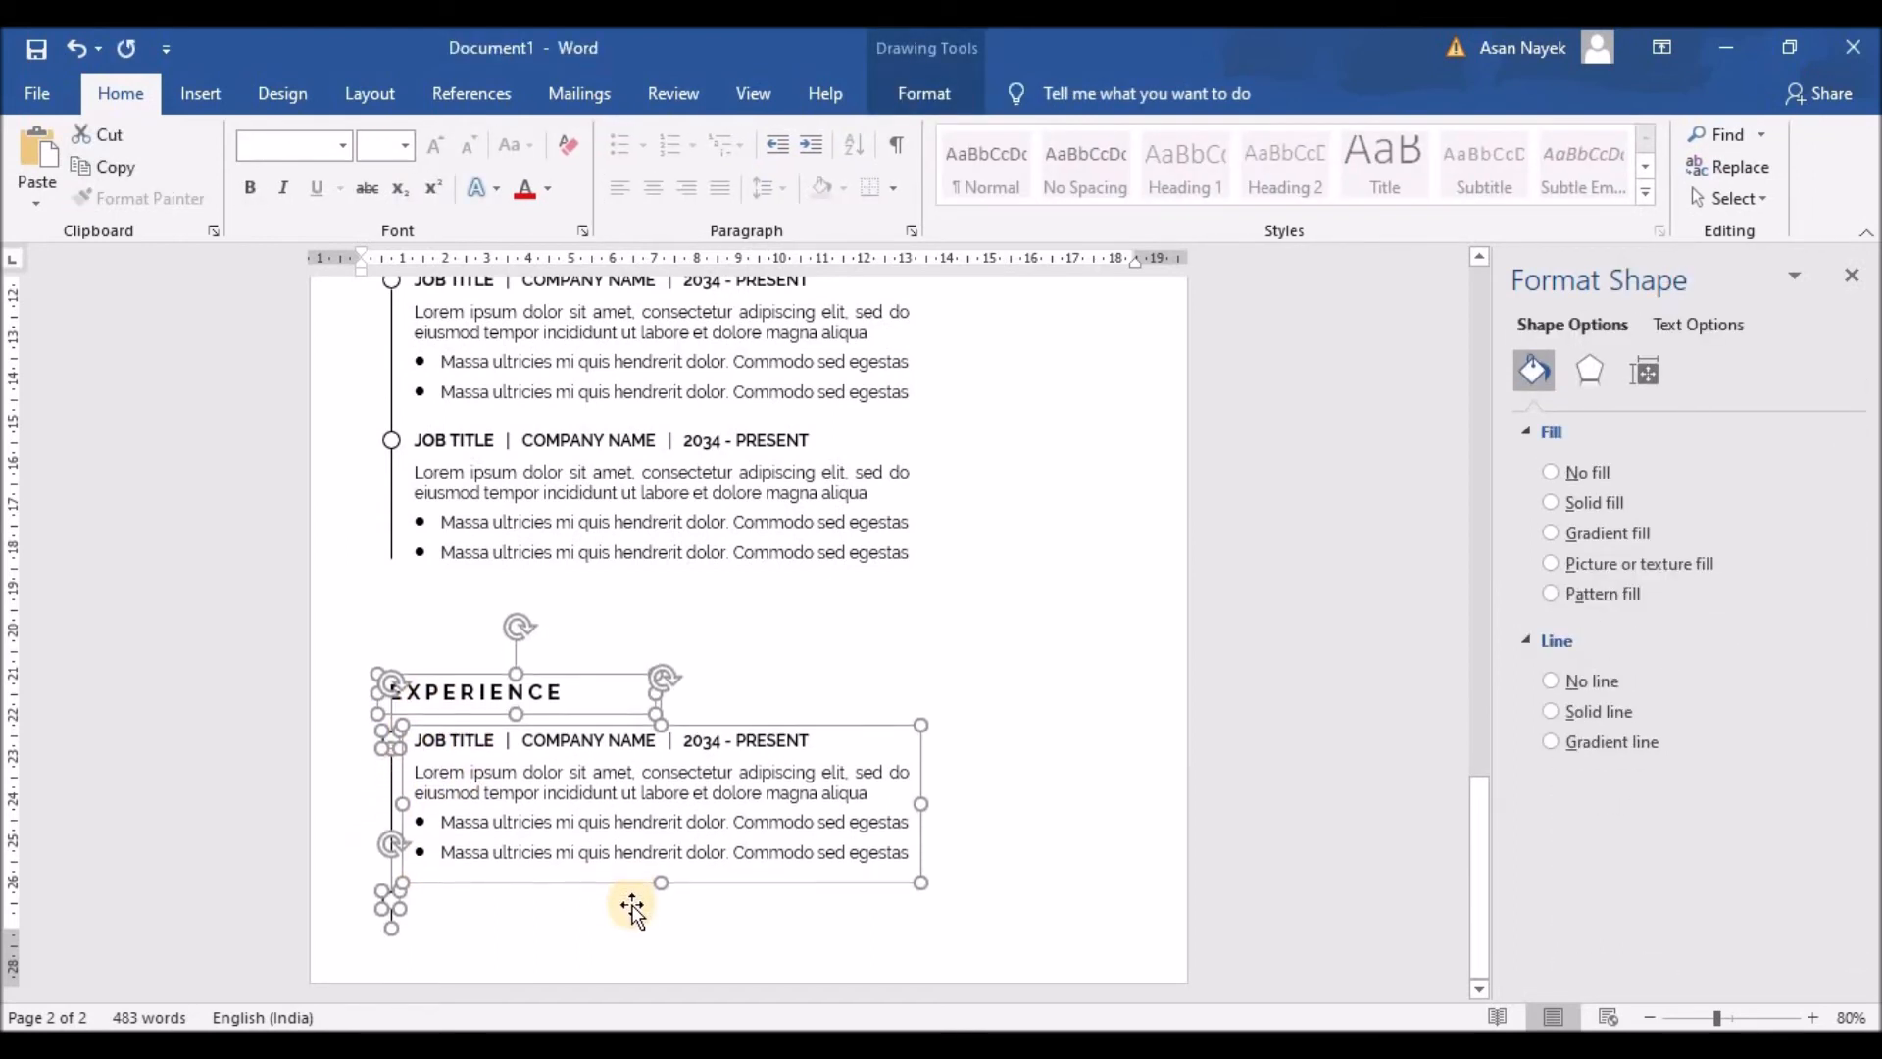
{"action": "key", "text": "ctrl+Up"}
{"action": "key", "text": "ctrl+Up"}
{"action": "key", "text": "ctrl+Up"}
{"action": "key", "text": "ctrl+Up"}
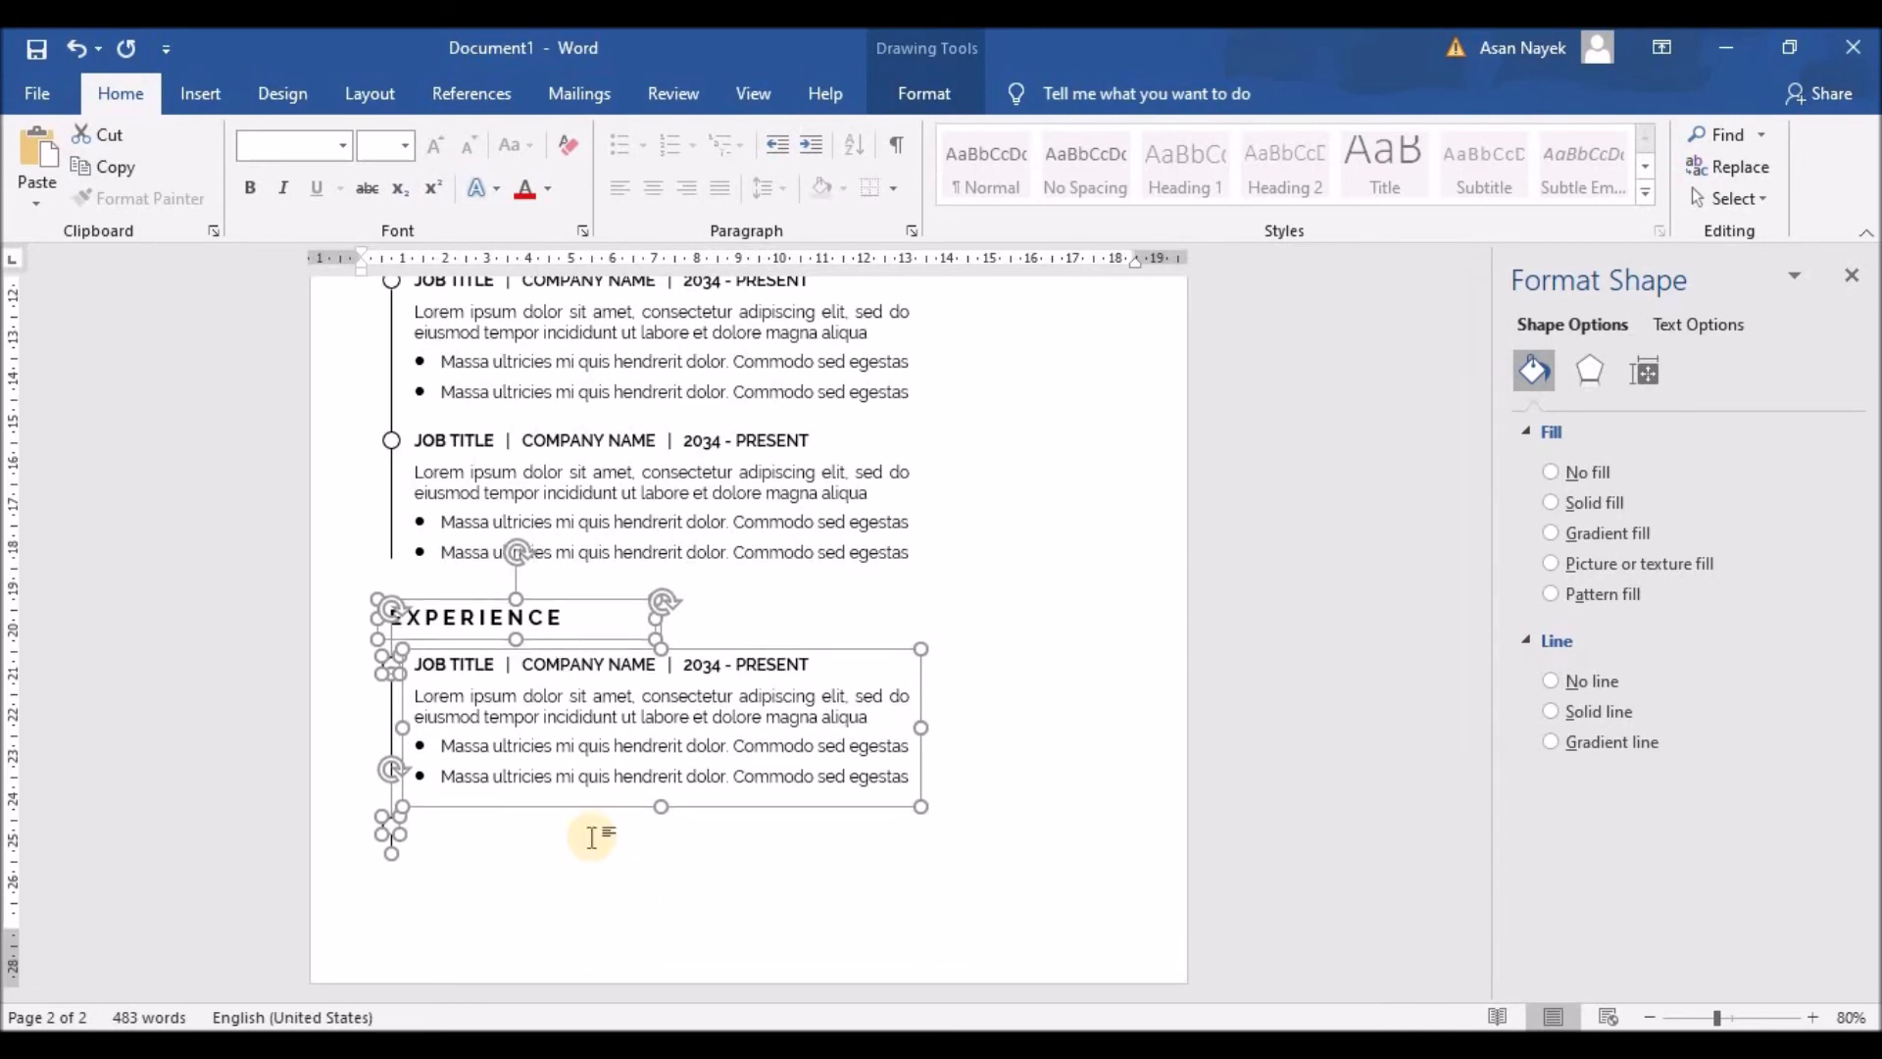
{"action": "left_click", "coordinate": [559, 769]}
Step: Retitle the lower heading as spaced-out E D U C A T I O N
{"action": "left_click_drag", "start_coordinate": [403, 618], "coordinate": [554, 617]}
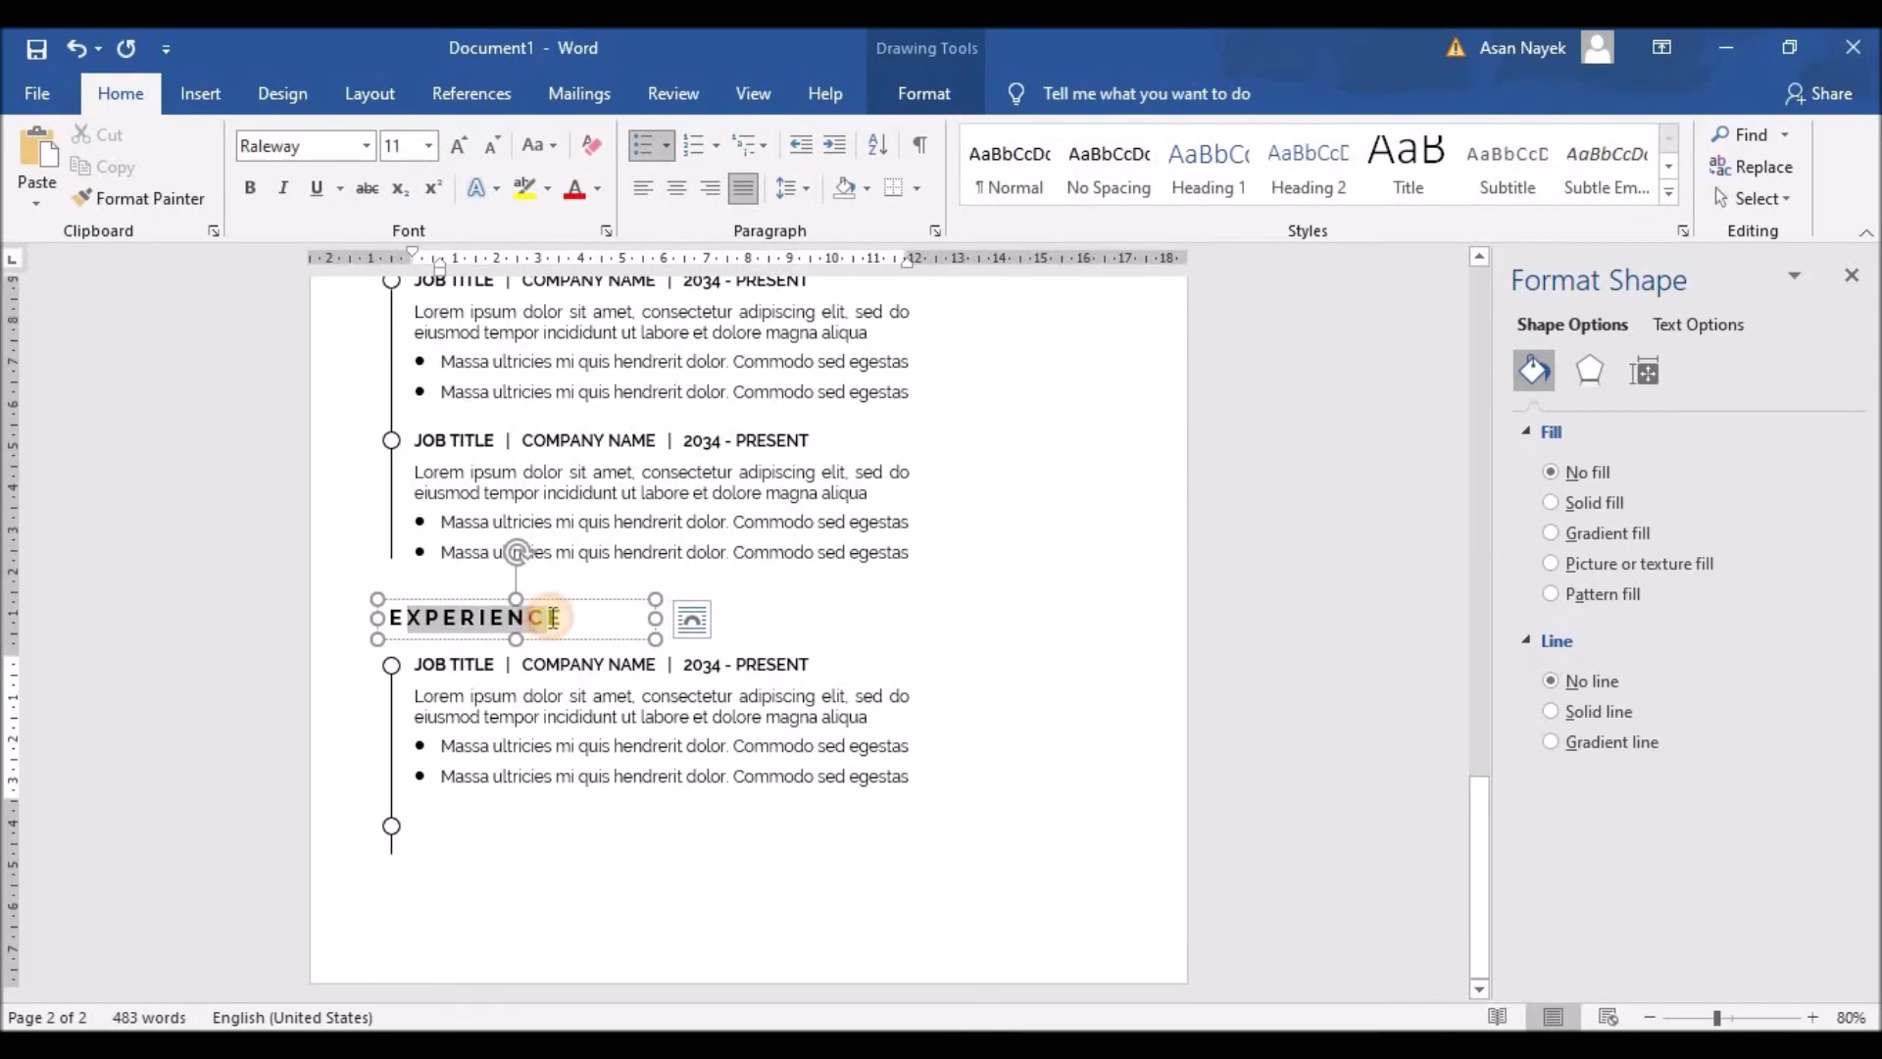
{"action": "type", "text": "DUCATION"}
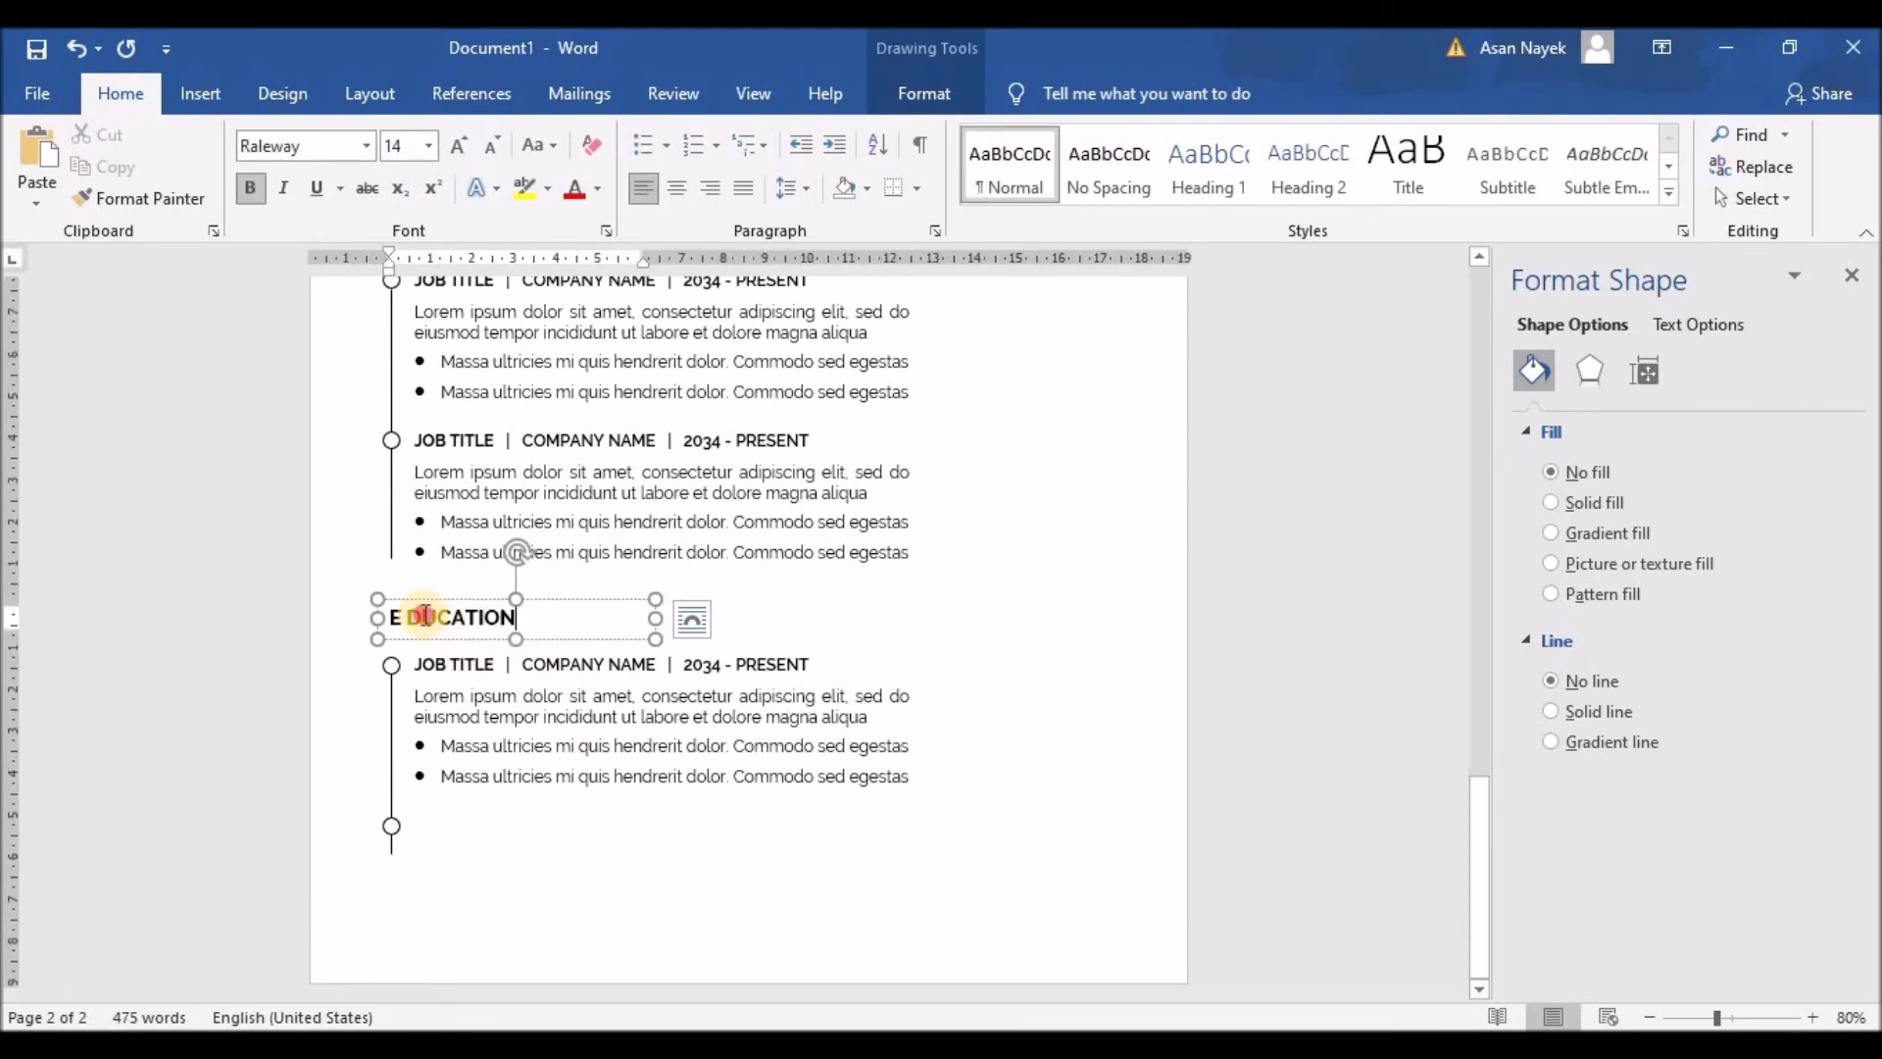
{"action": "left_click", "coordinate": [463, 620]}
{"action": "left_click", "coordinate": [479, 618]}
{"action": "left_click", "coordinate": [499, 618]}
{"action": "left_click", "coordinate": [511, 618]}
{"action": "left_click", "coordinate": [532, 618]}
Step: Change the entry to DEGREE TITLE | UNIVERSITY | 2034 - 2036 and the second job's dates to 2034 - 2035
{"action": "left_click", "coordinate": [540, 683]}
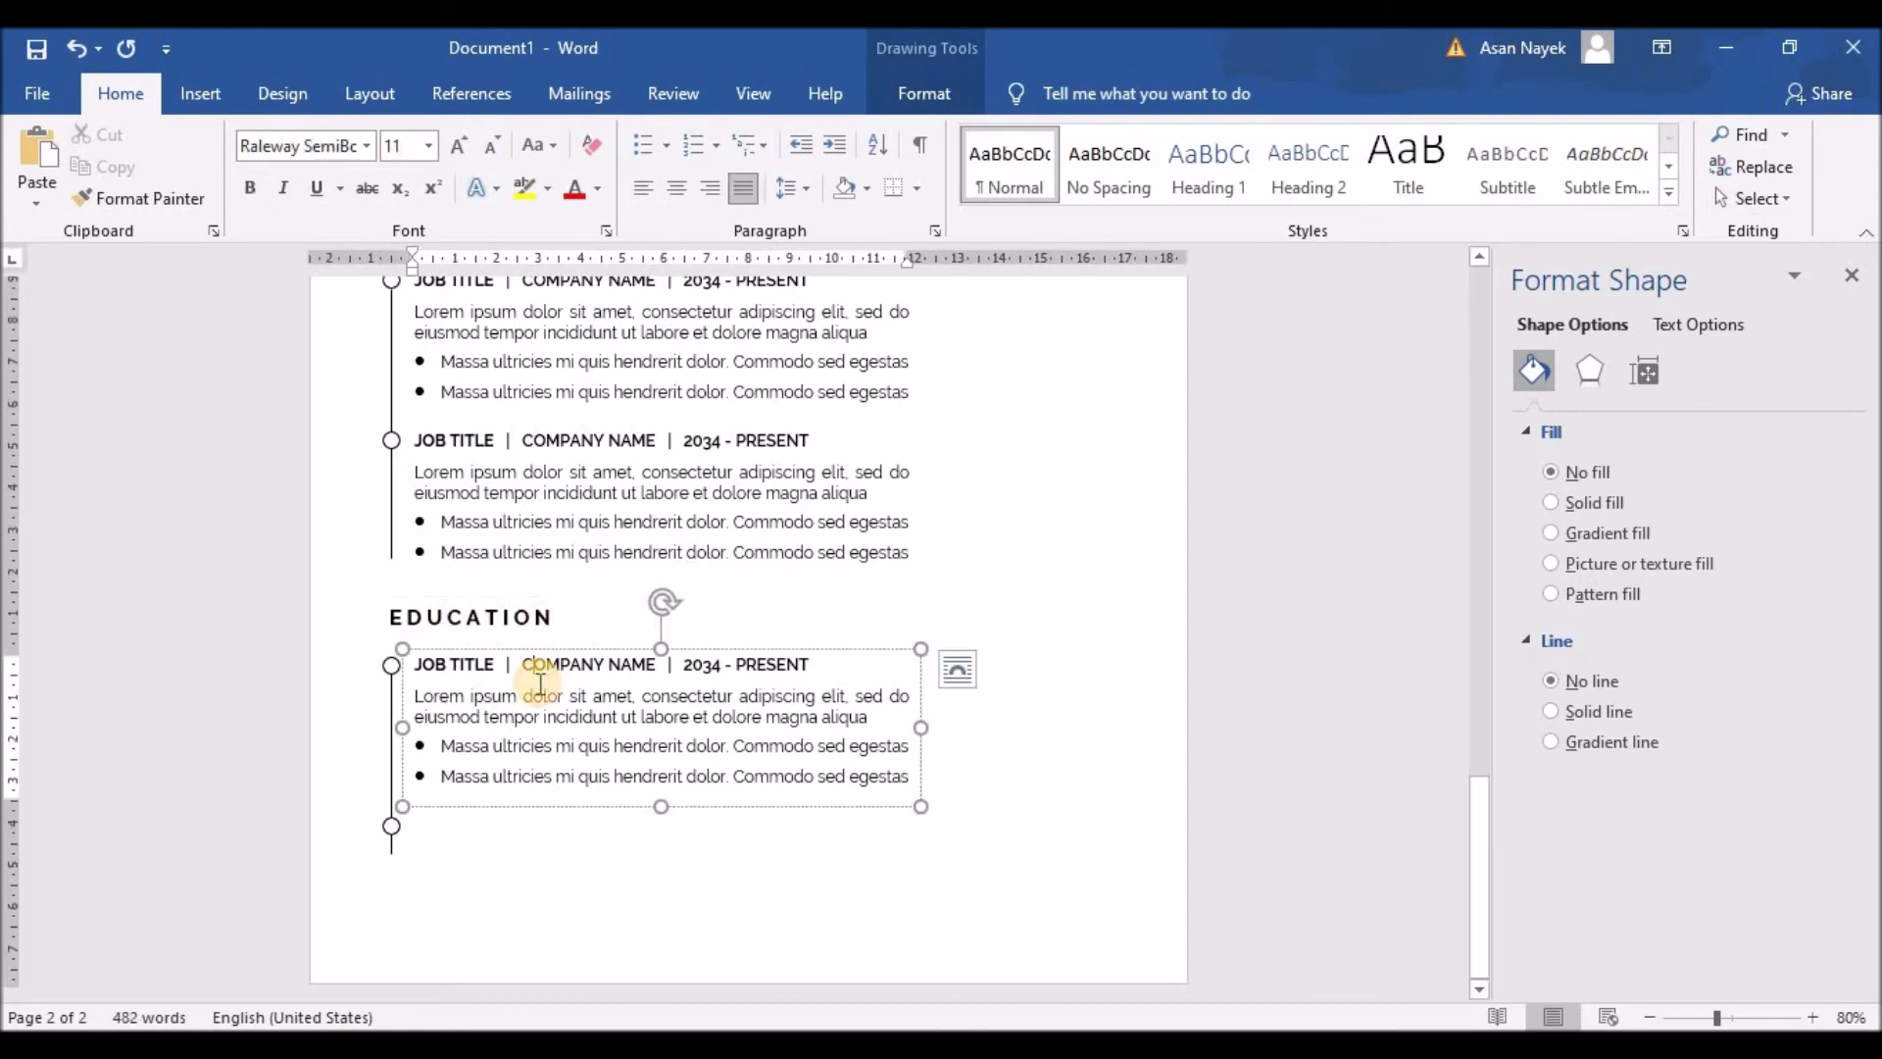
{"action": "left_click_drag", "start_coordinate": [416, 664], "coordinate": [490, 677]}
{"action": "type", "text": "DEGREE"}
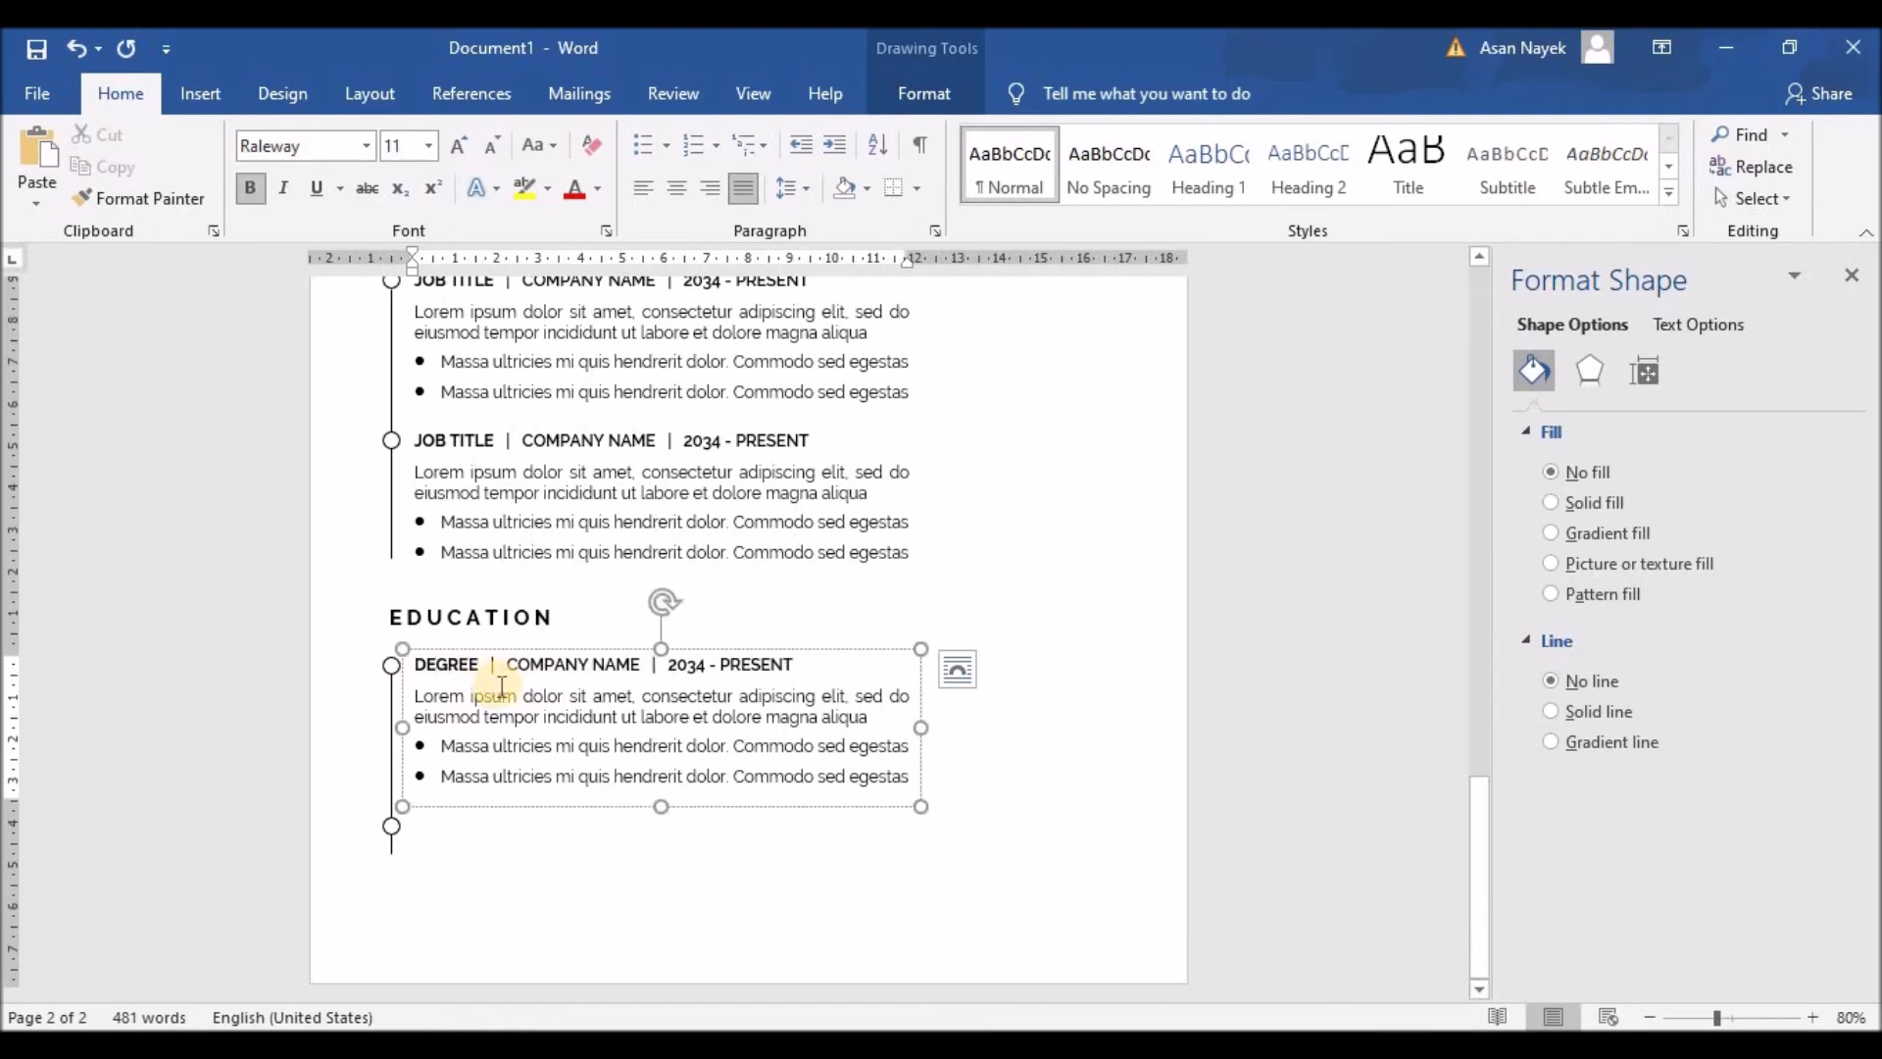
{"action": "type", "text": " TITLE"}
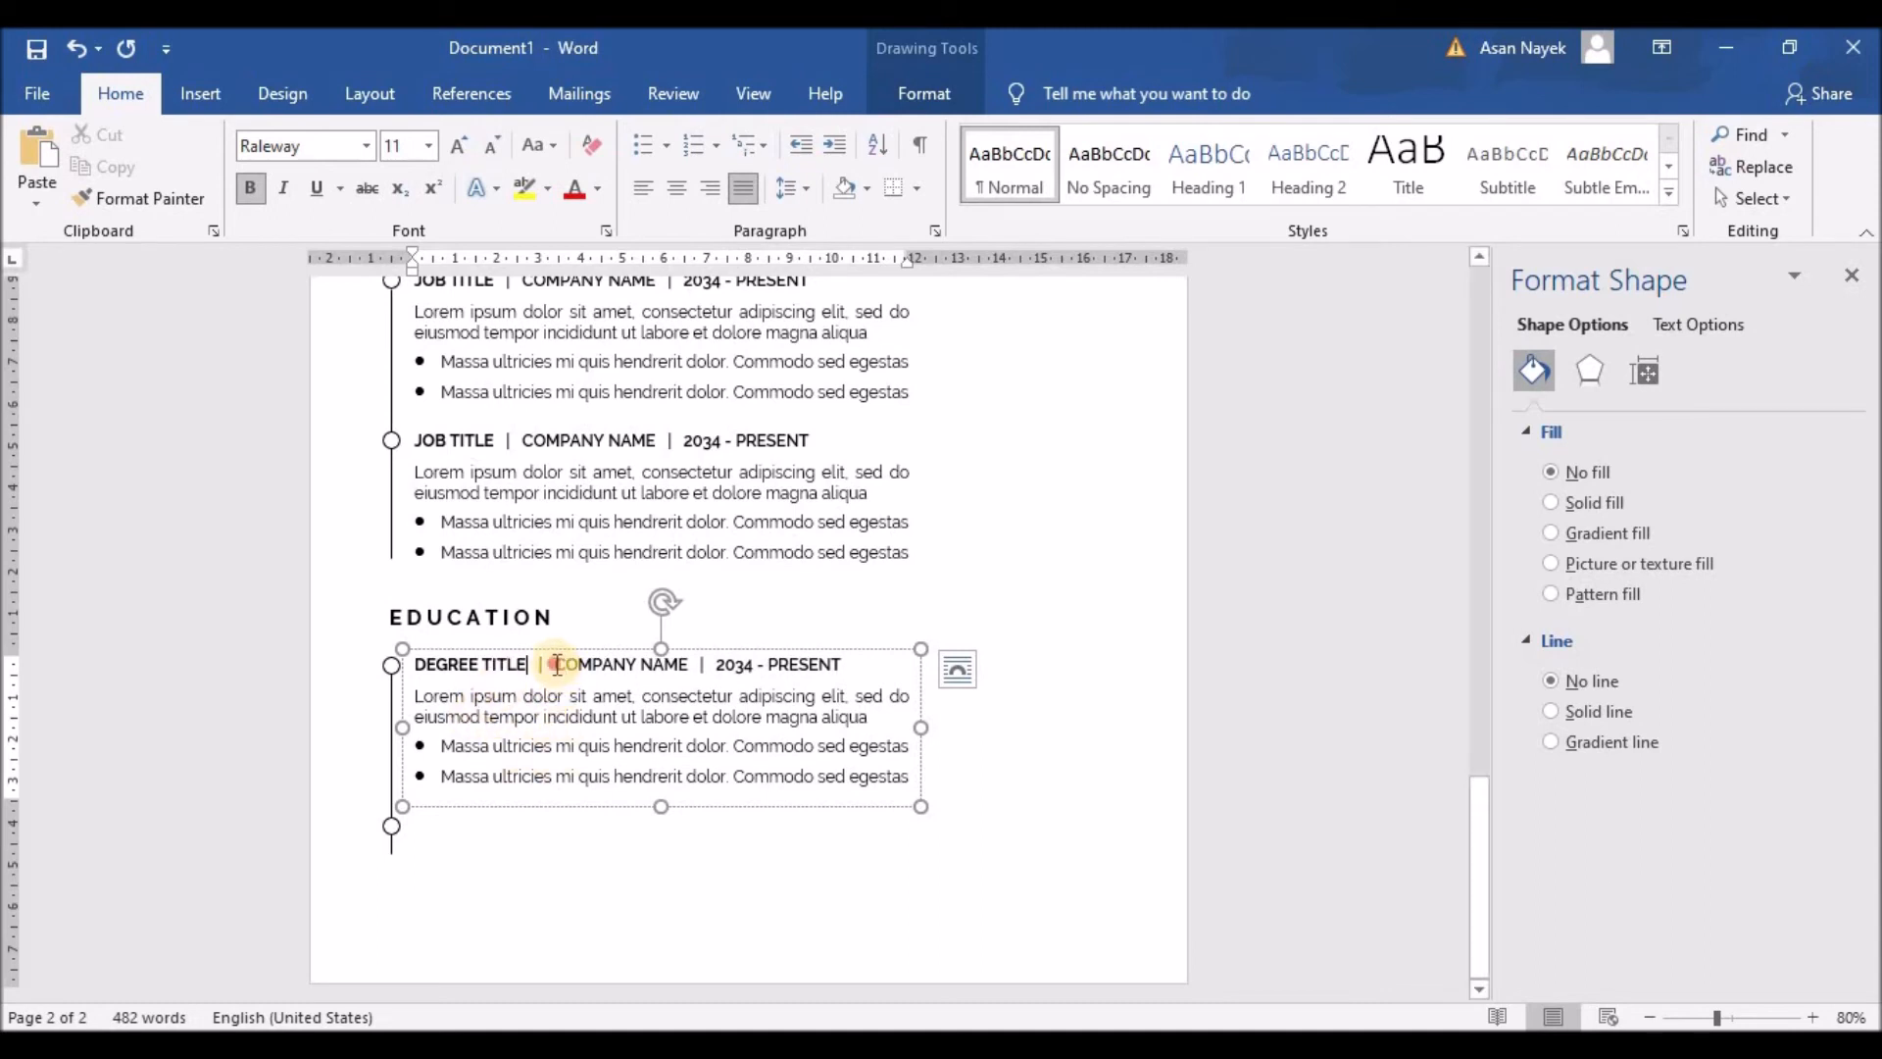
{"action": "left_click_drag", "start_coordinate": [555, 665], "coordinate": [684, 670]}
{"action": "type", "text": "UNIVERS"}
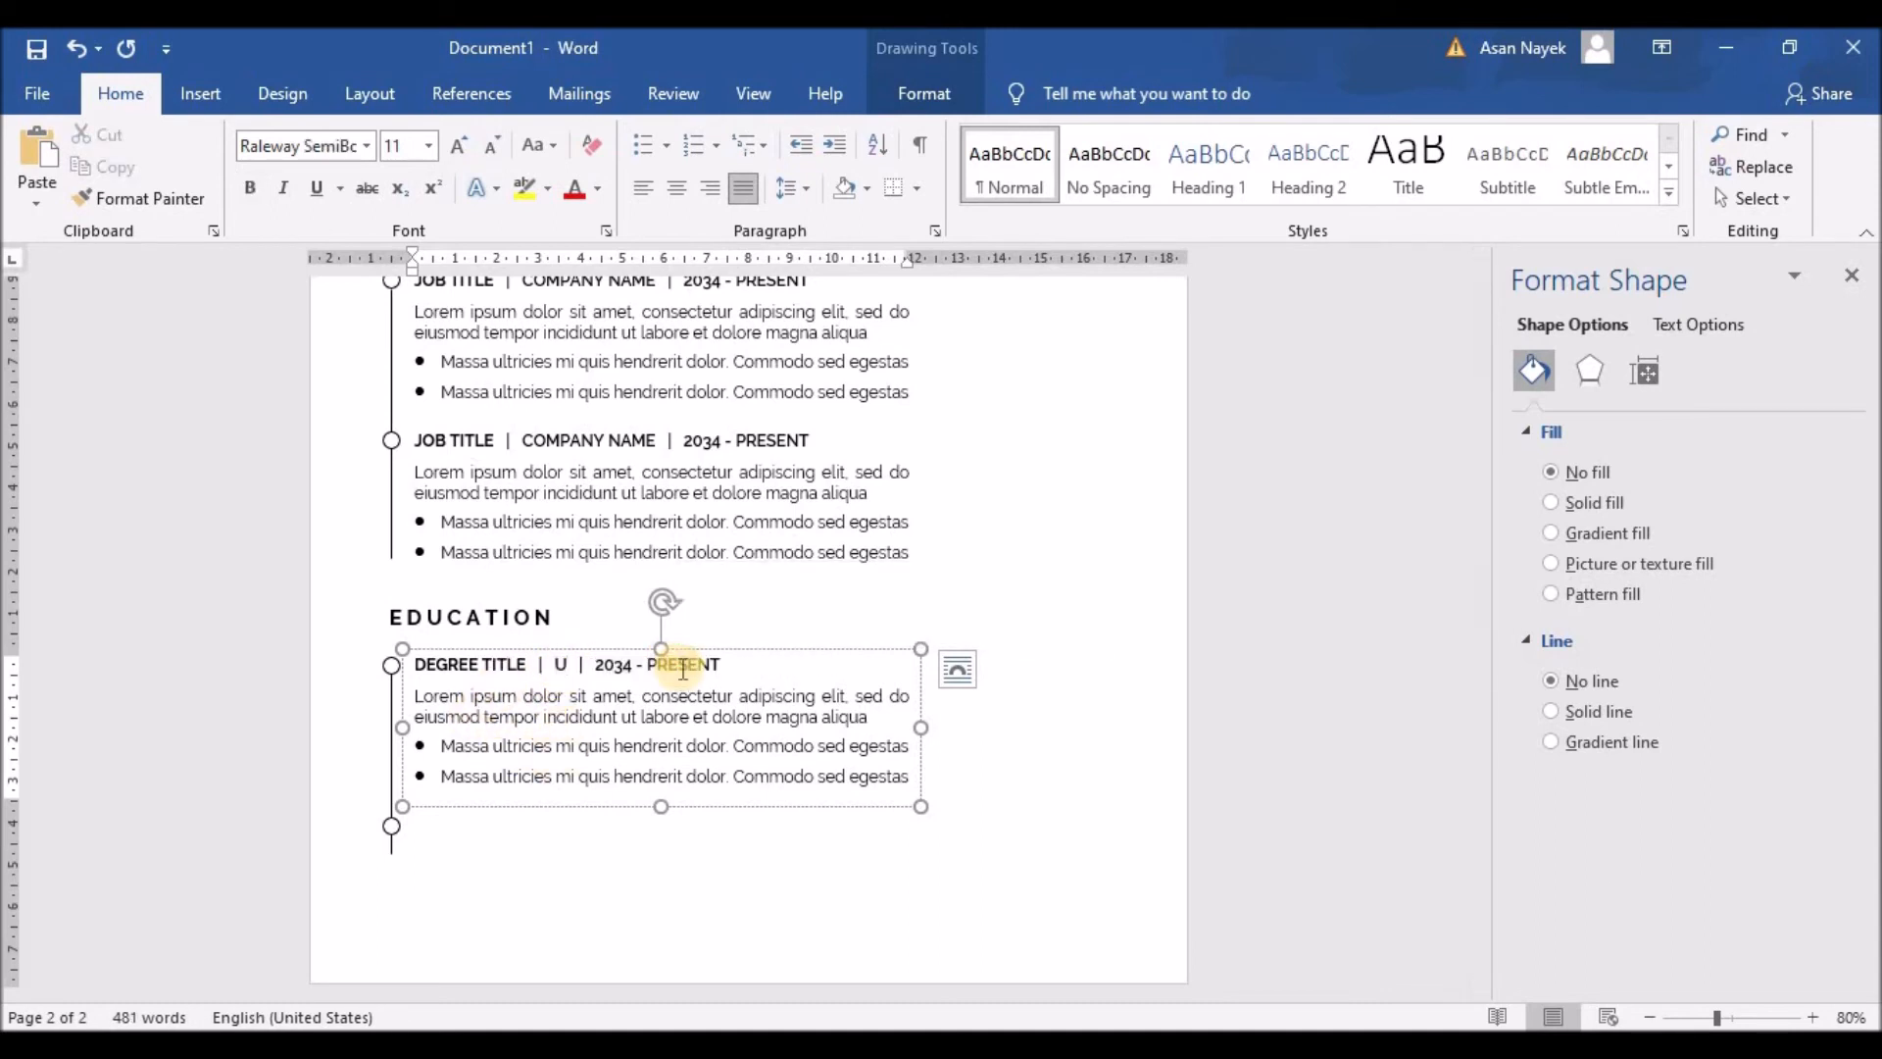
{"action": "type", "text": "ITY"}
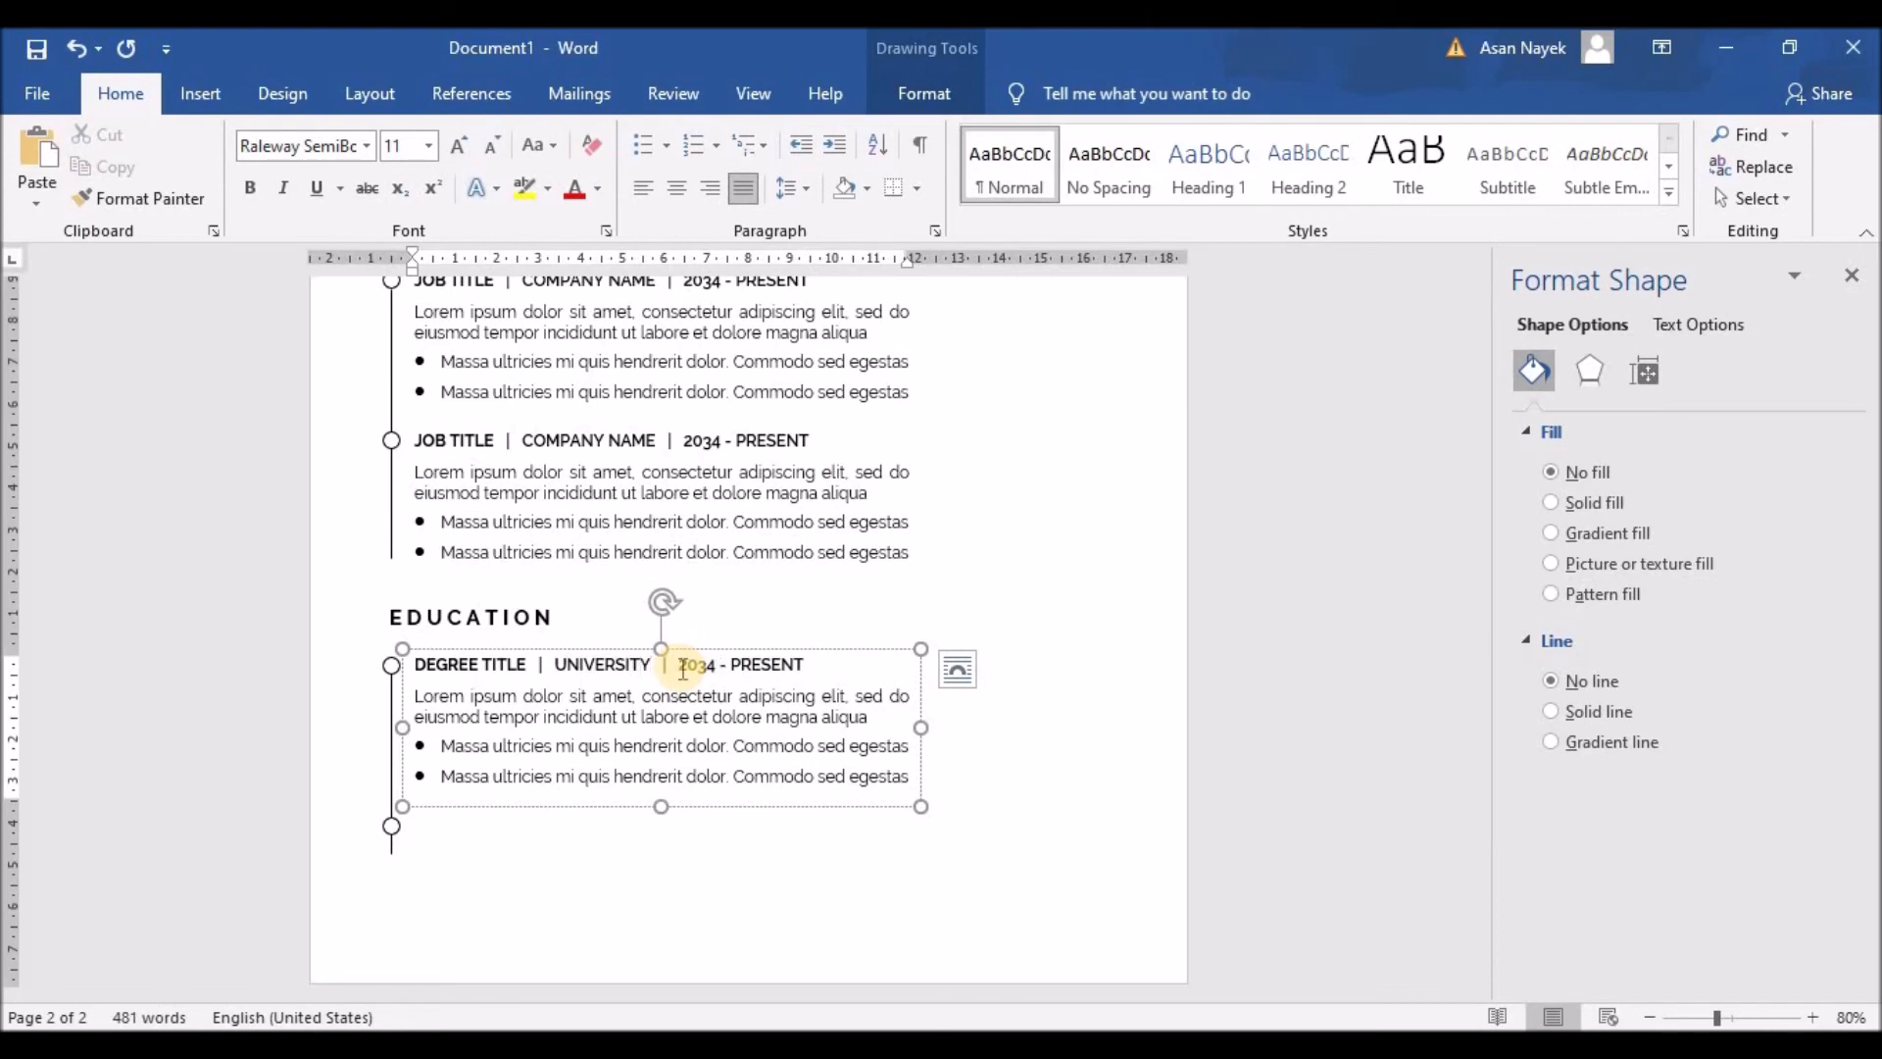
{"action": "left_click_drag", "start_coordinate": [730, 671], "coordinate": [802, 671]}
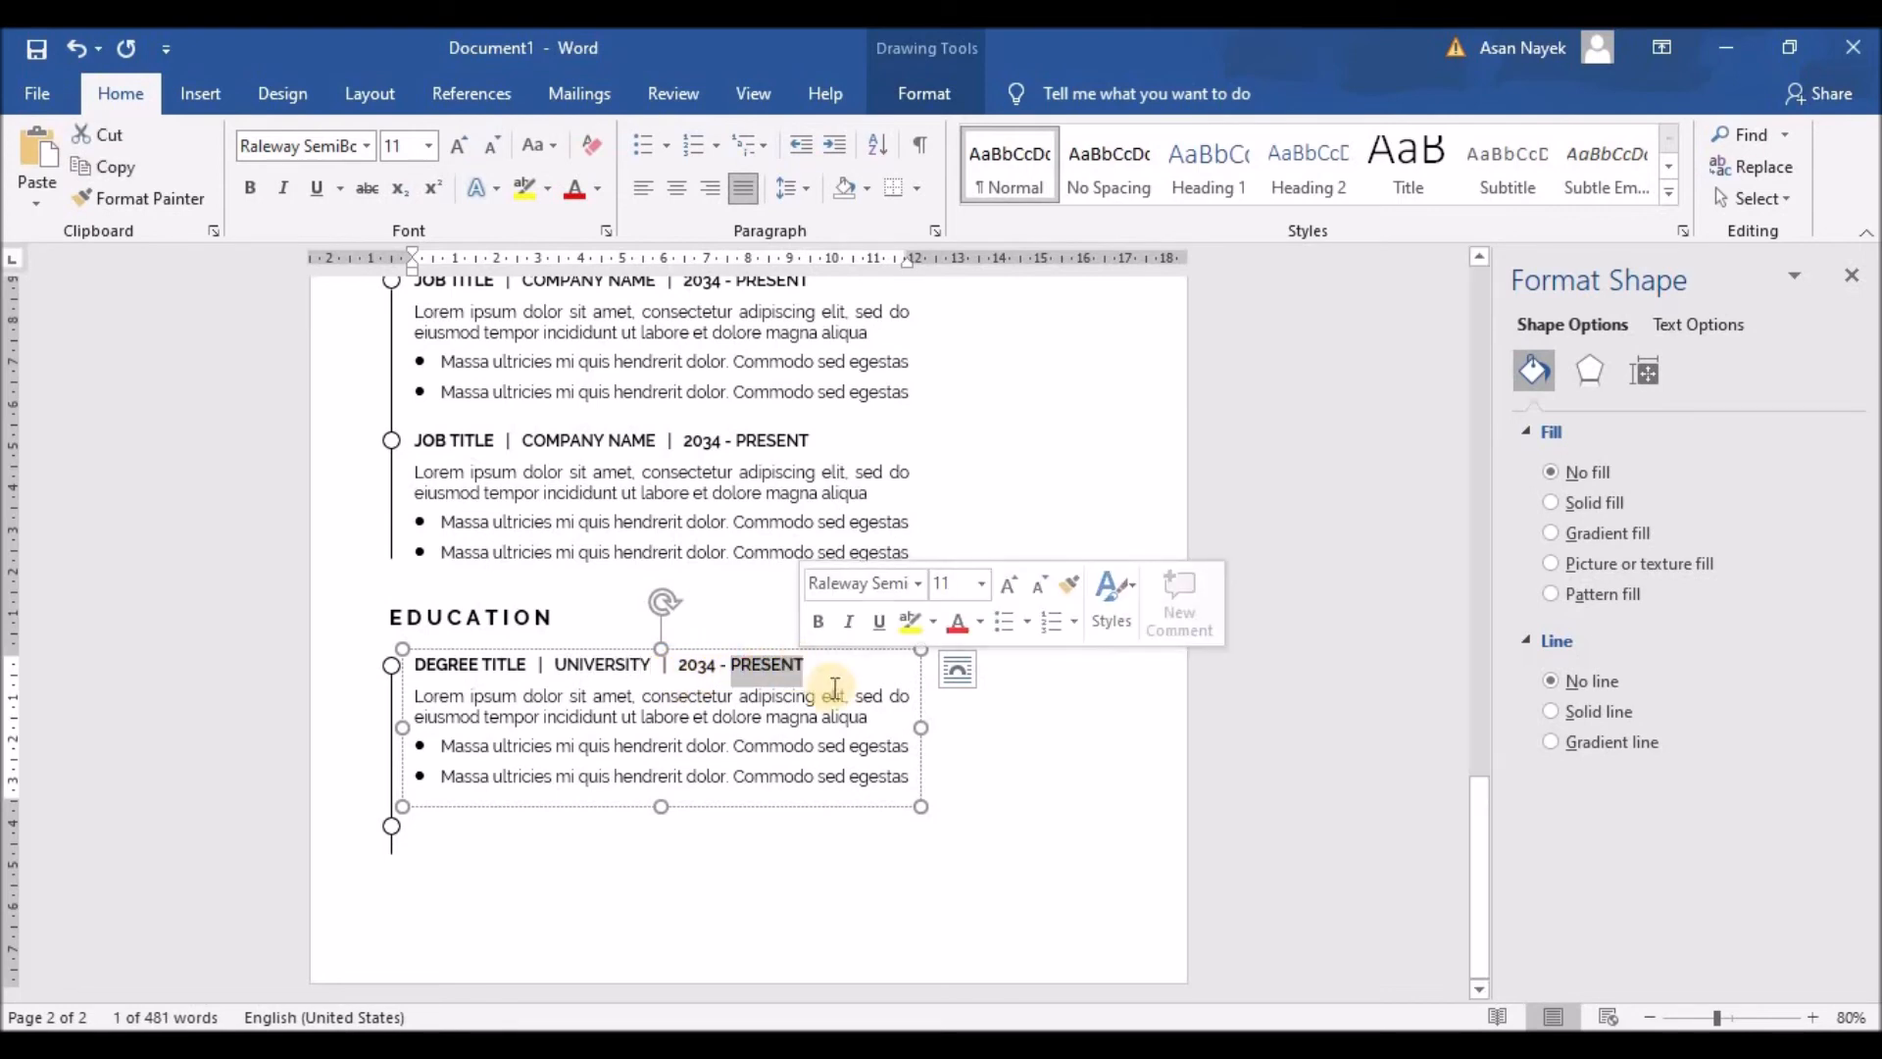
{"action": "type", "text": "2036"}
{"action": "left_click_drag", "start_coordinate": [736, 440], "coordinate": [812, 440]}
{"action": "type", "text": "20"}
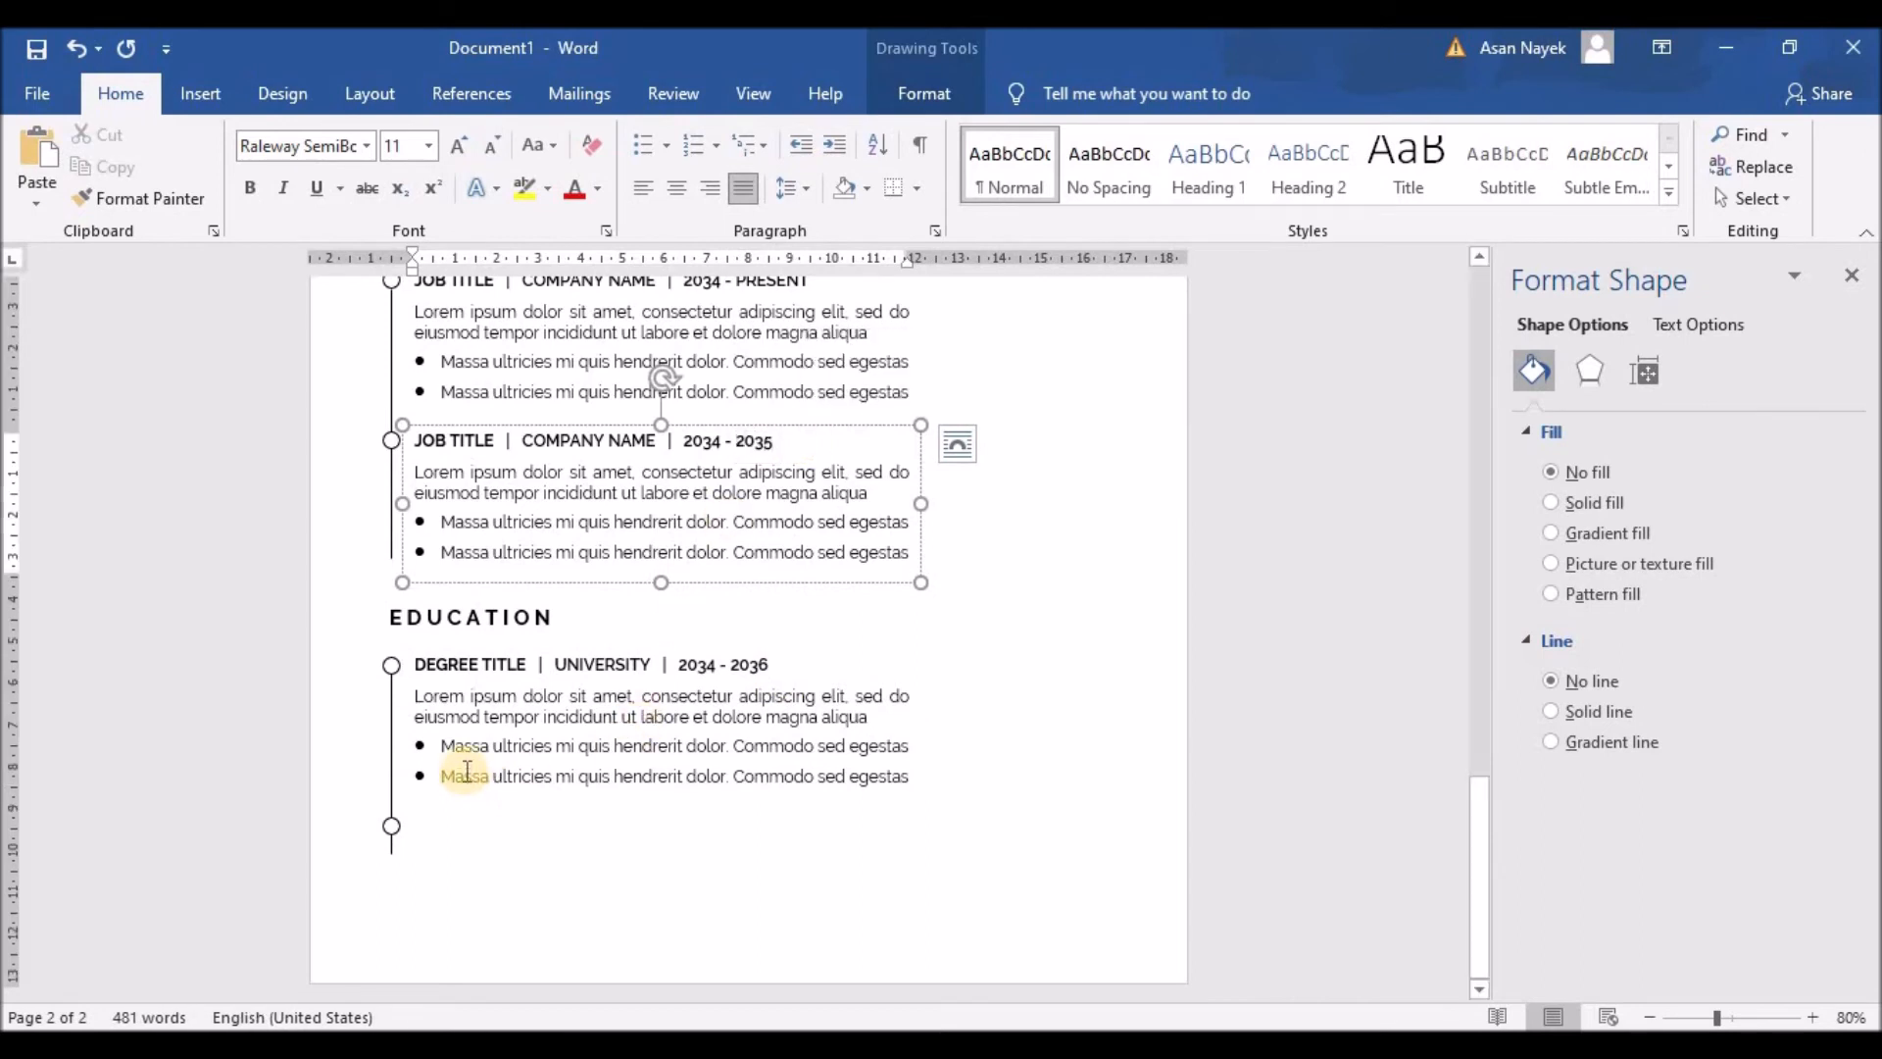
Step: Duplicate the degree entry below the original
{"action": "left_click", "coordinate": [449, 666]}
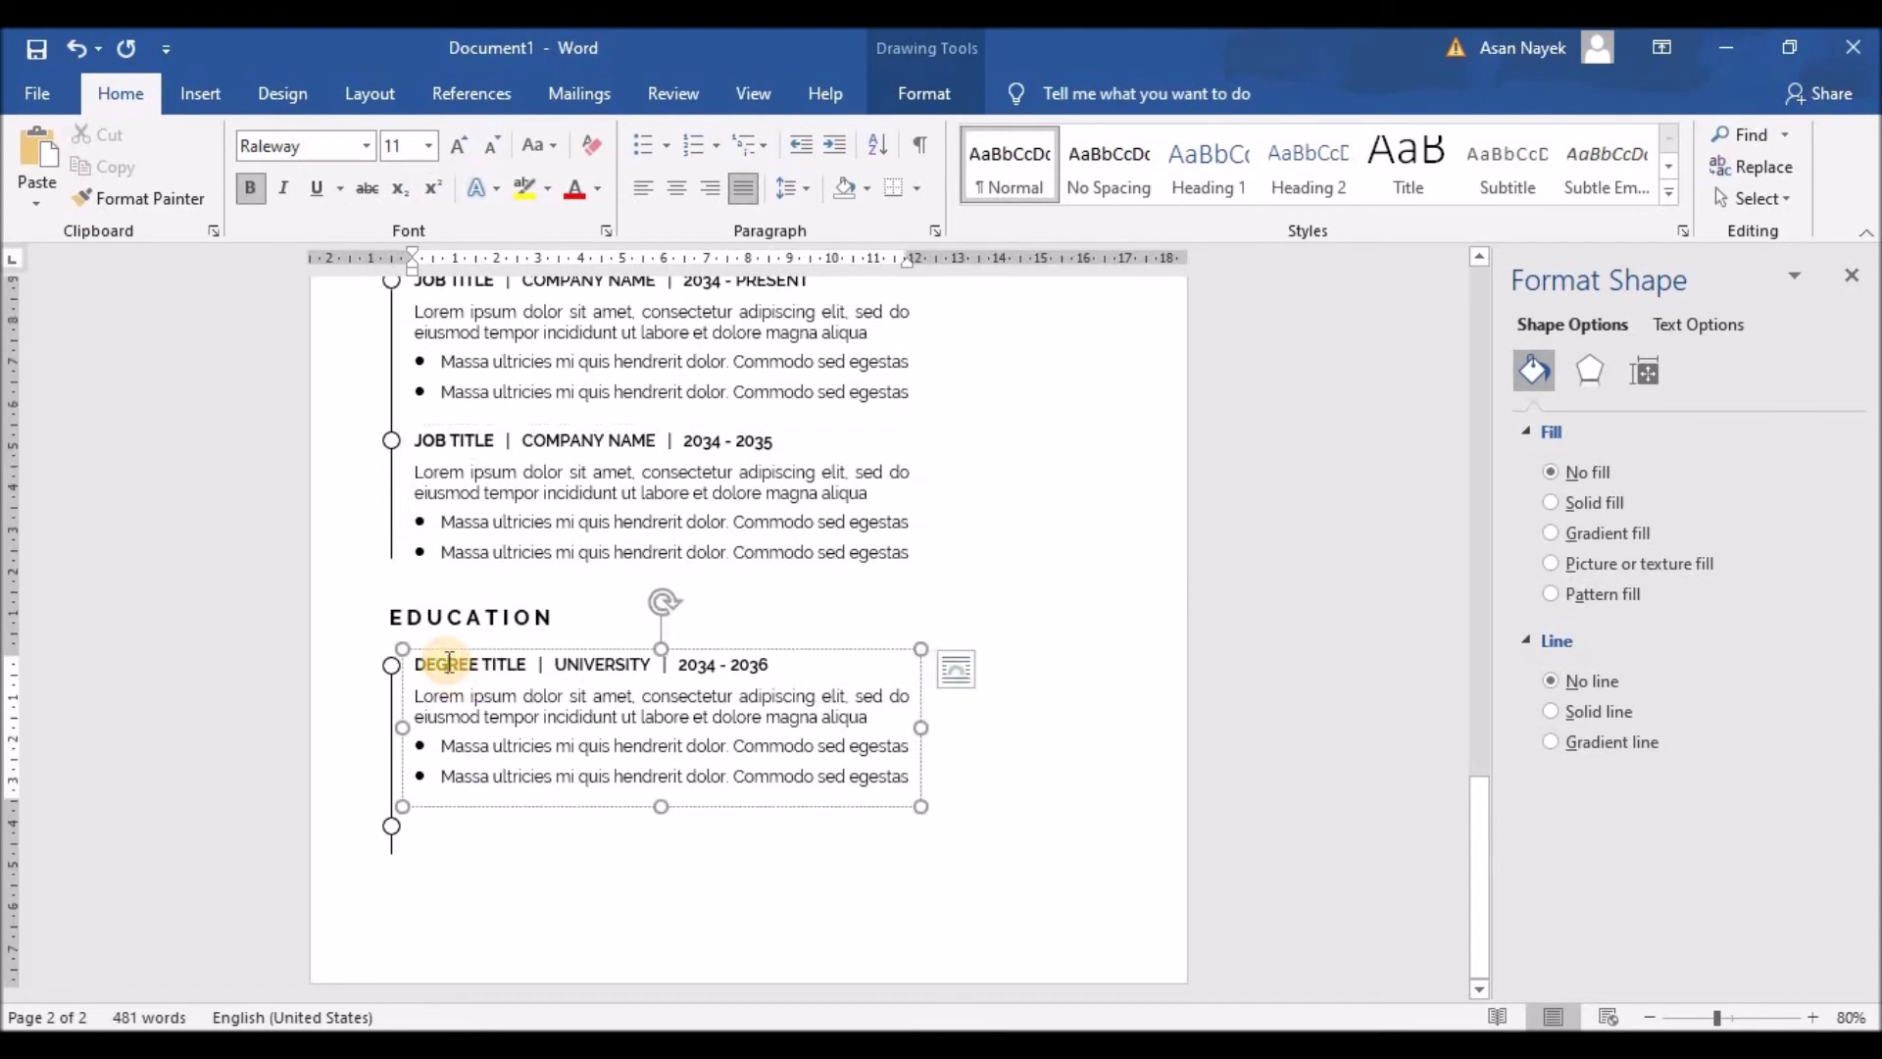
{"action": "left_click", "coordinate": [456, 650]}
{"action": "left_click_drag", "start_coordinate": [460, 657], "coordinate": [474, 815]}
{"action": "key", "text": "Up"}
{"action": "key", "text": "Up"}
Step: Delete the last bullet line from both degree entries
{"action": "left_click", "coordinate": [902, 775]}
{"action": "left_click_drag", "start_coordinate": [902, 775], "coordinate": [388, 779]}
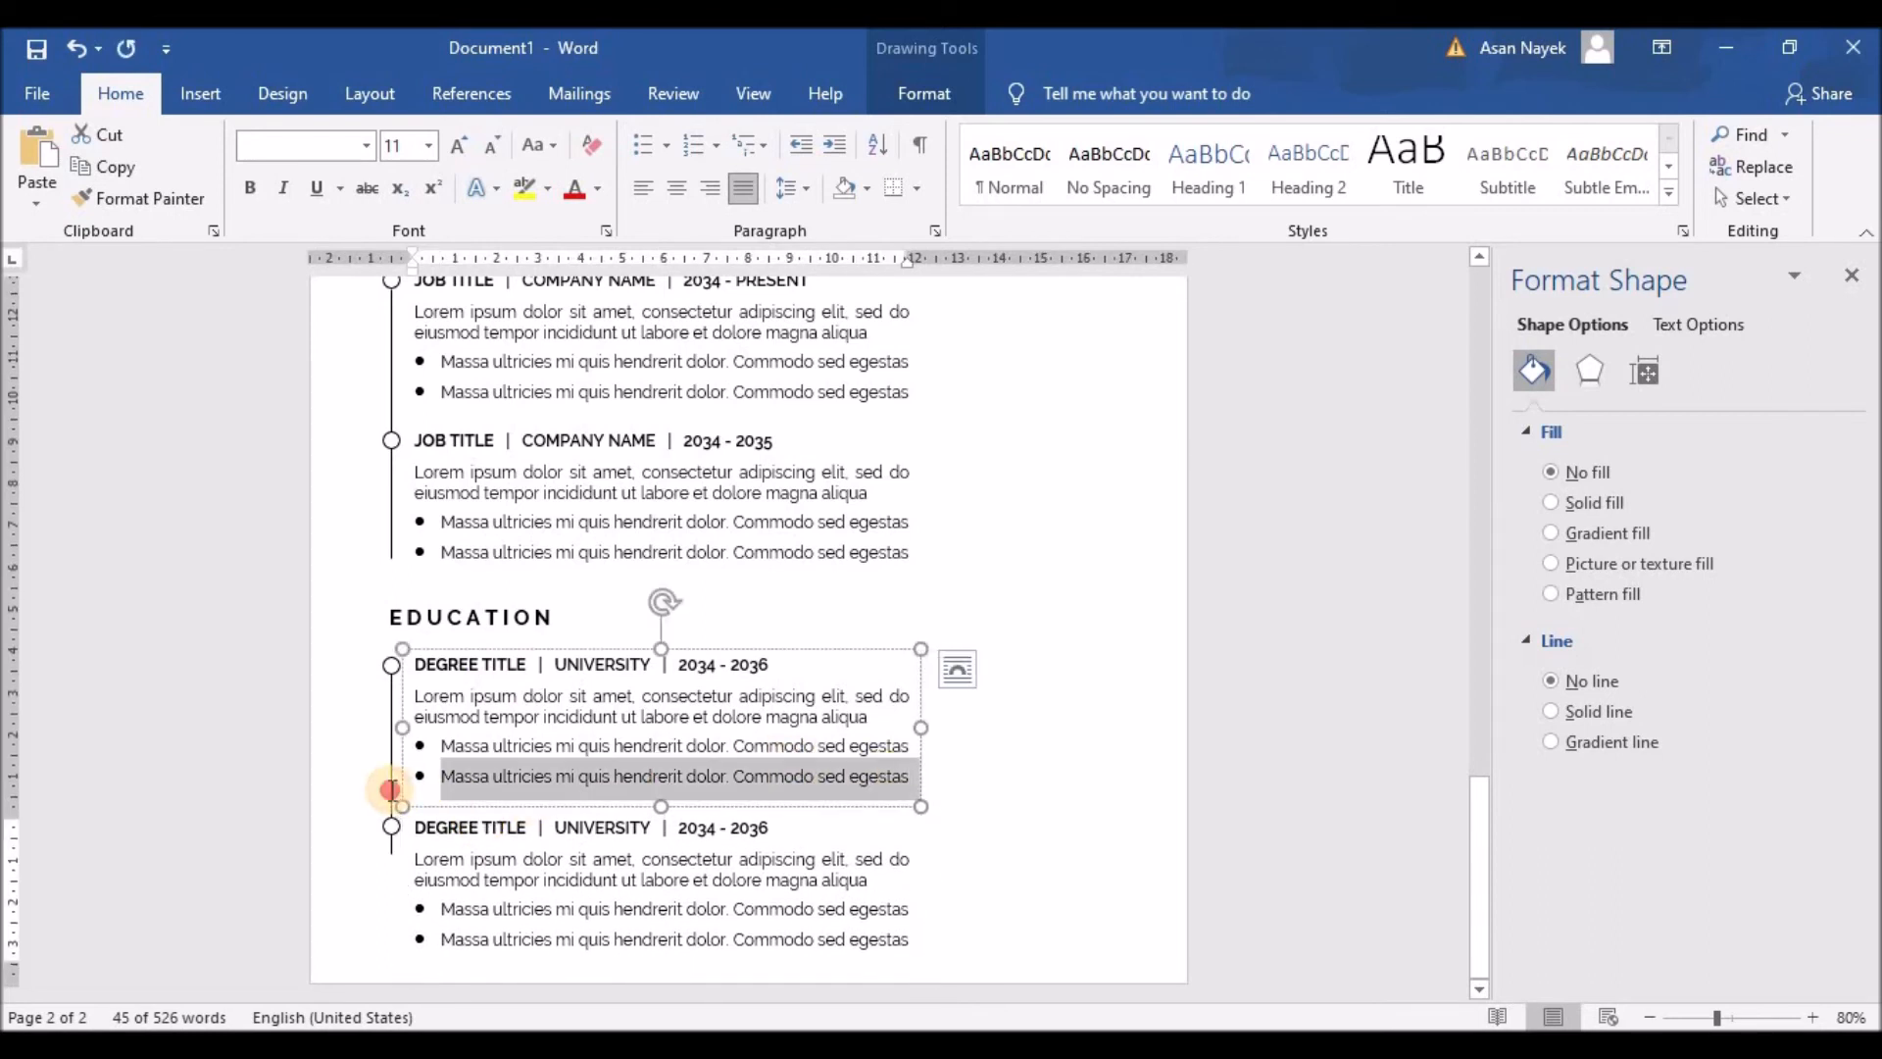
{"action": "key", "text": "BackSpace"}
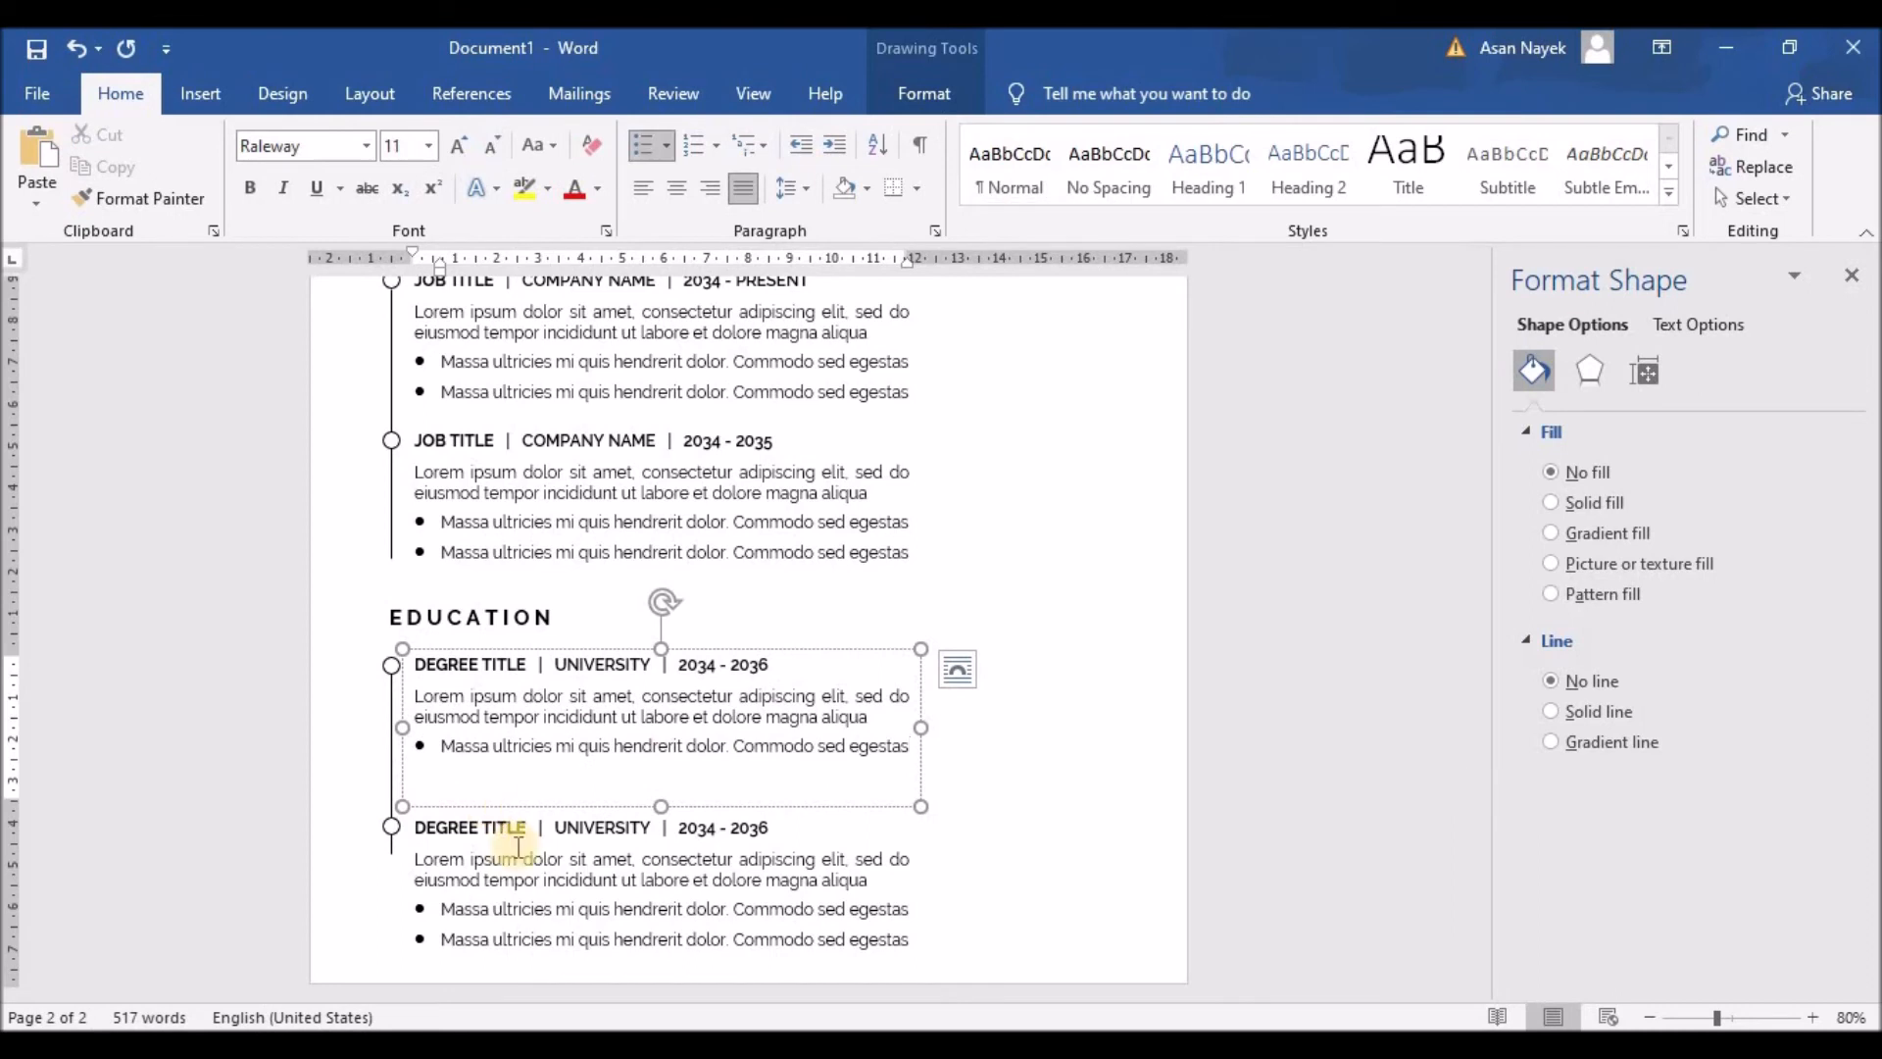
{"action": "left_click_drag", "start_coordinate": [912, 939], "coordinate": [394, 936]}
{"action": "key", "text": "BackSpace"}
{"action": "key", "text": "BackSpace"}
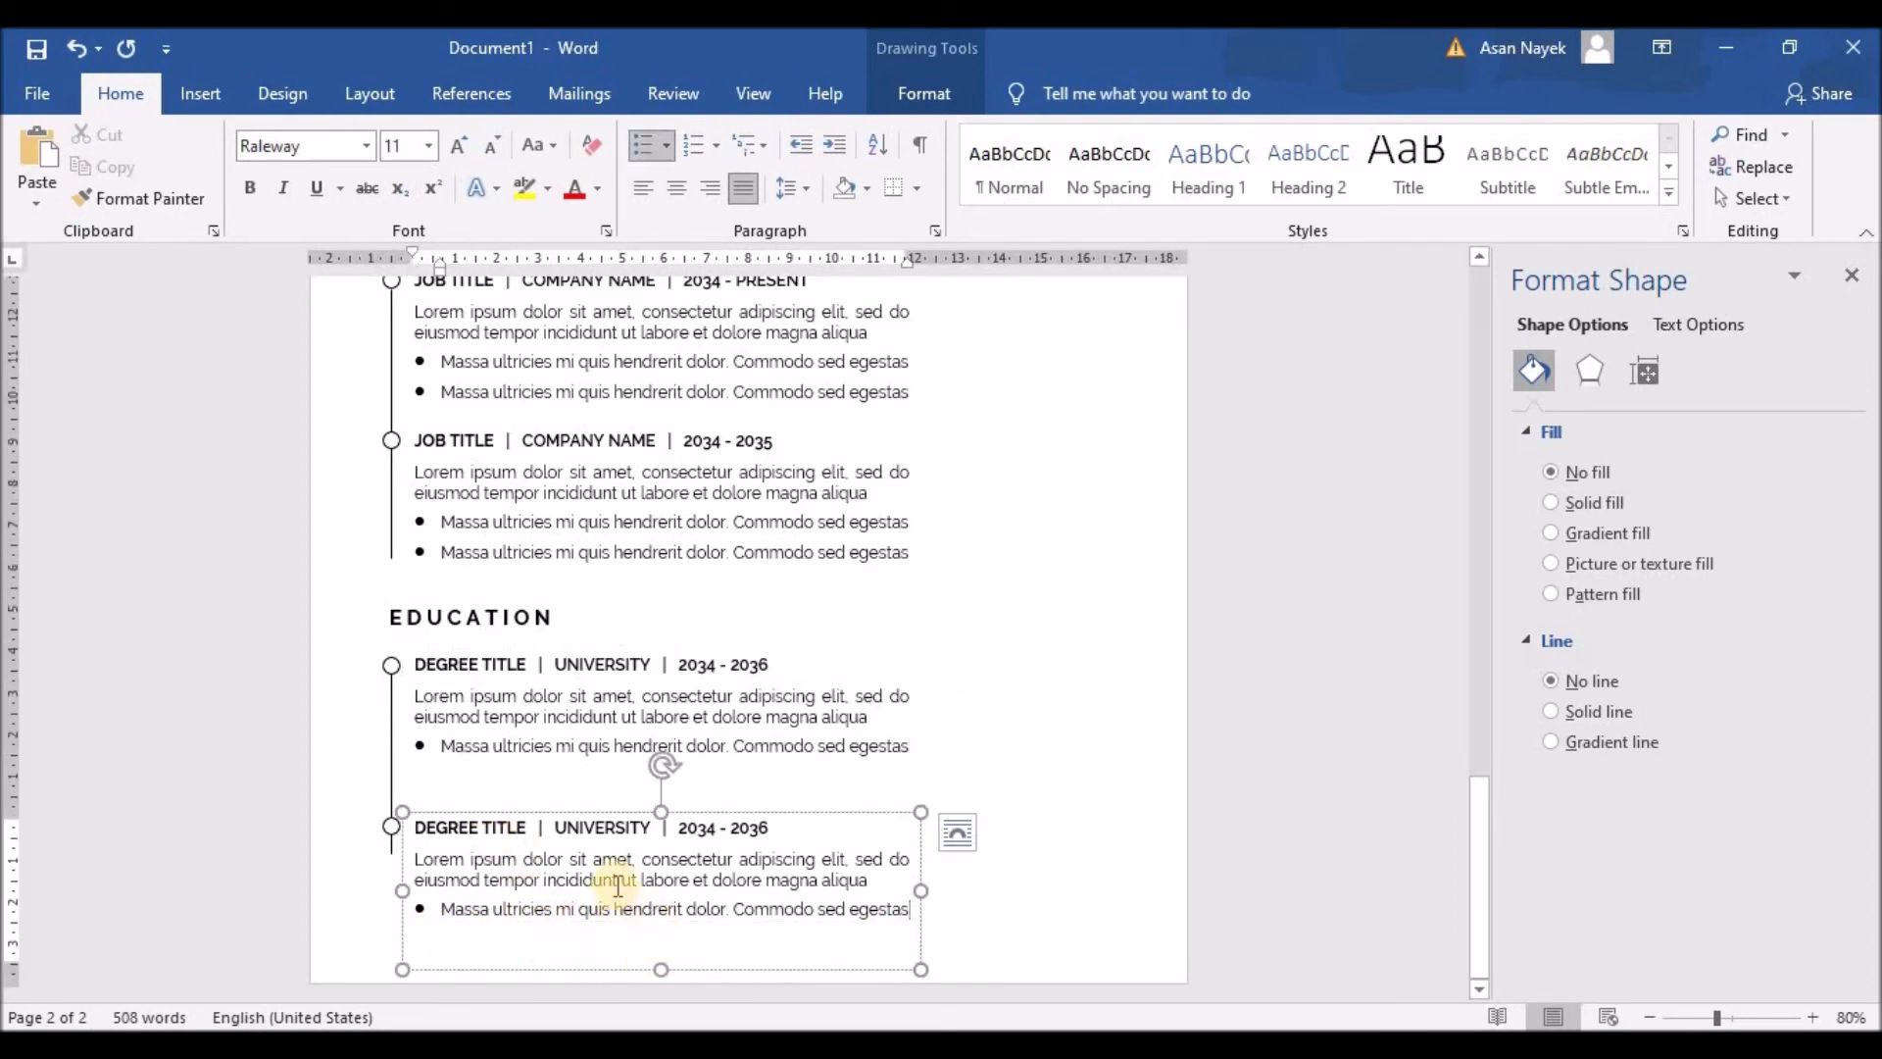
Step: Move the second degree entry and its timeline circle up beneath the first
{"action": "left_click", "coordinate": [538, 812]}
{"action": "left_click_drag", "start_coordinate": [562, 870], "coordinate": [590, 845]}
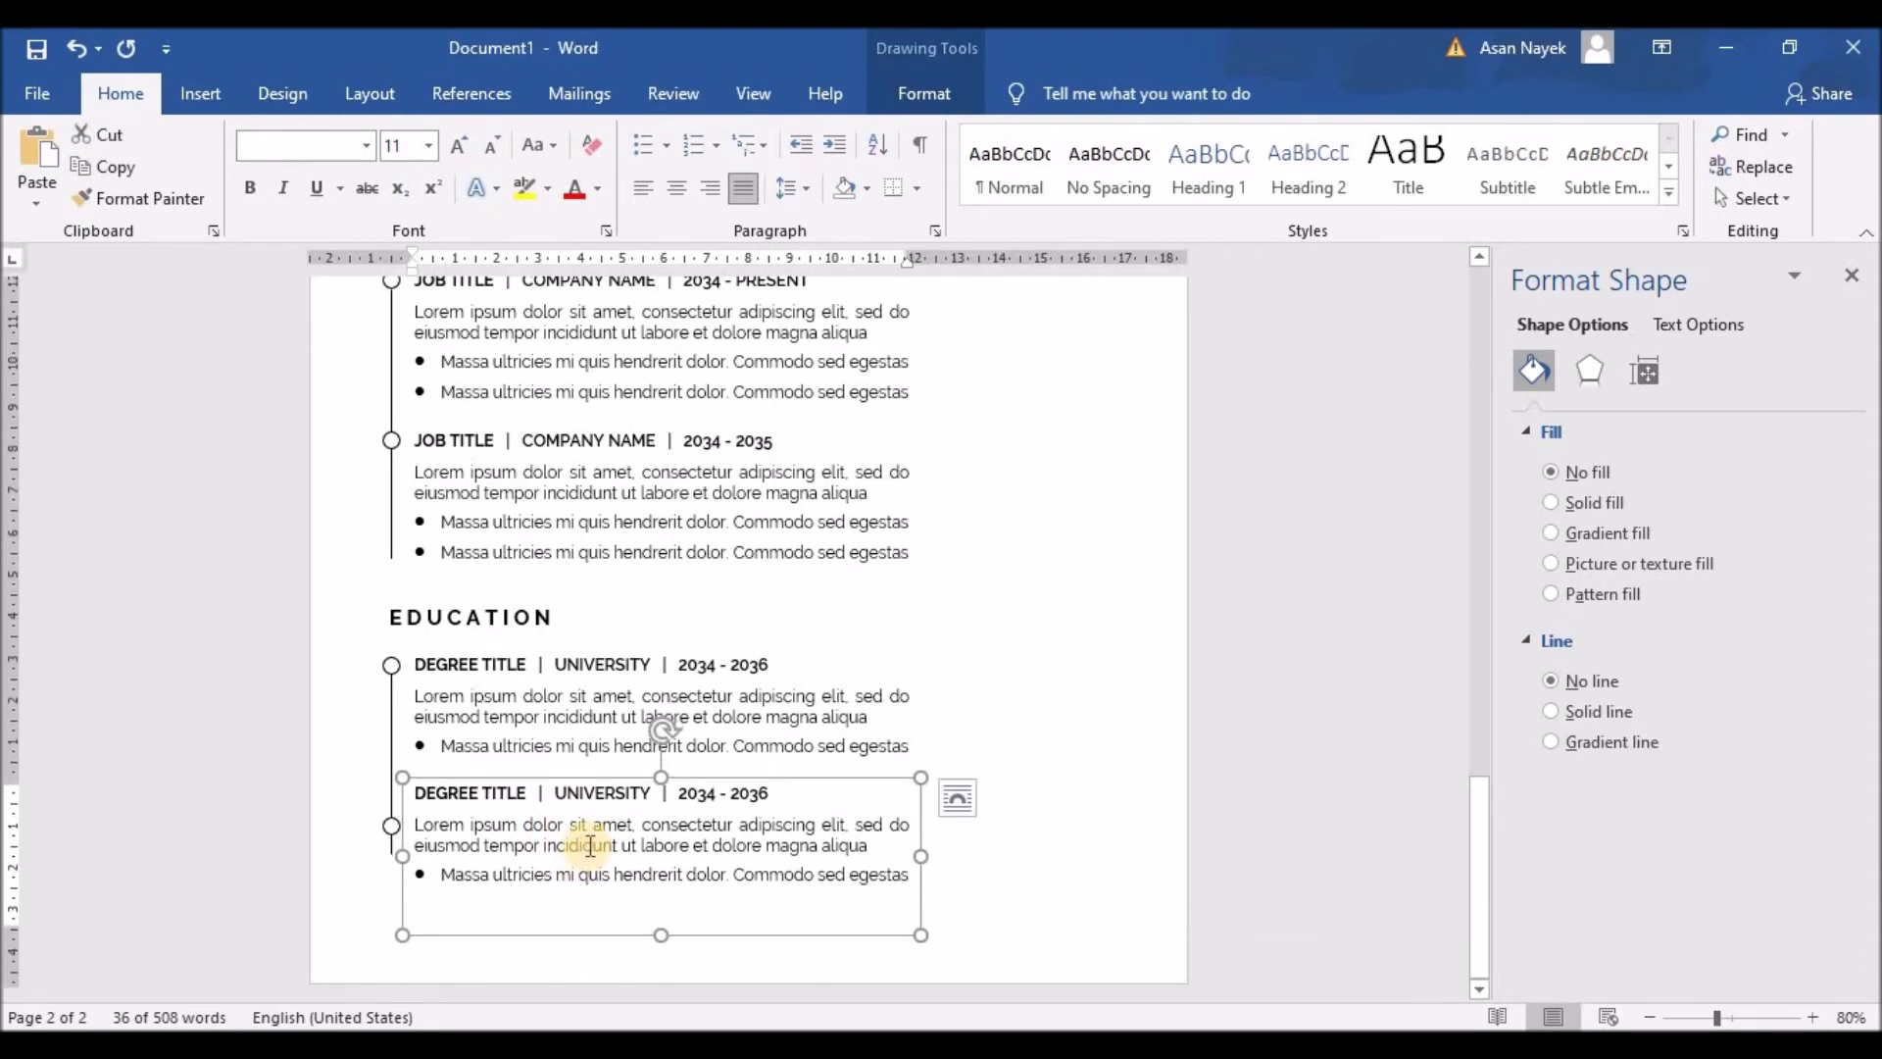
{"action": "left_click", "coordinate": [391, 825]}
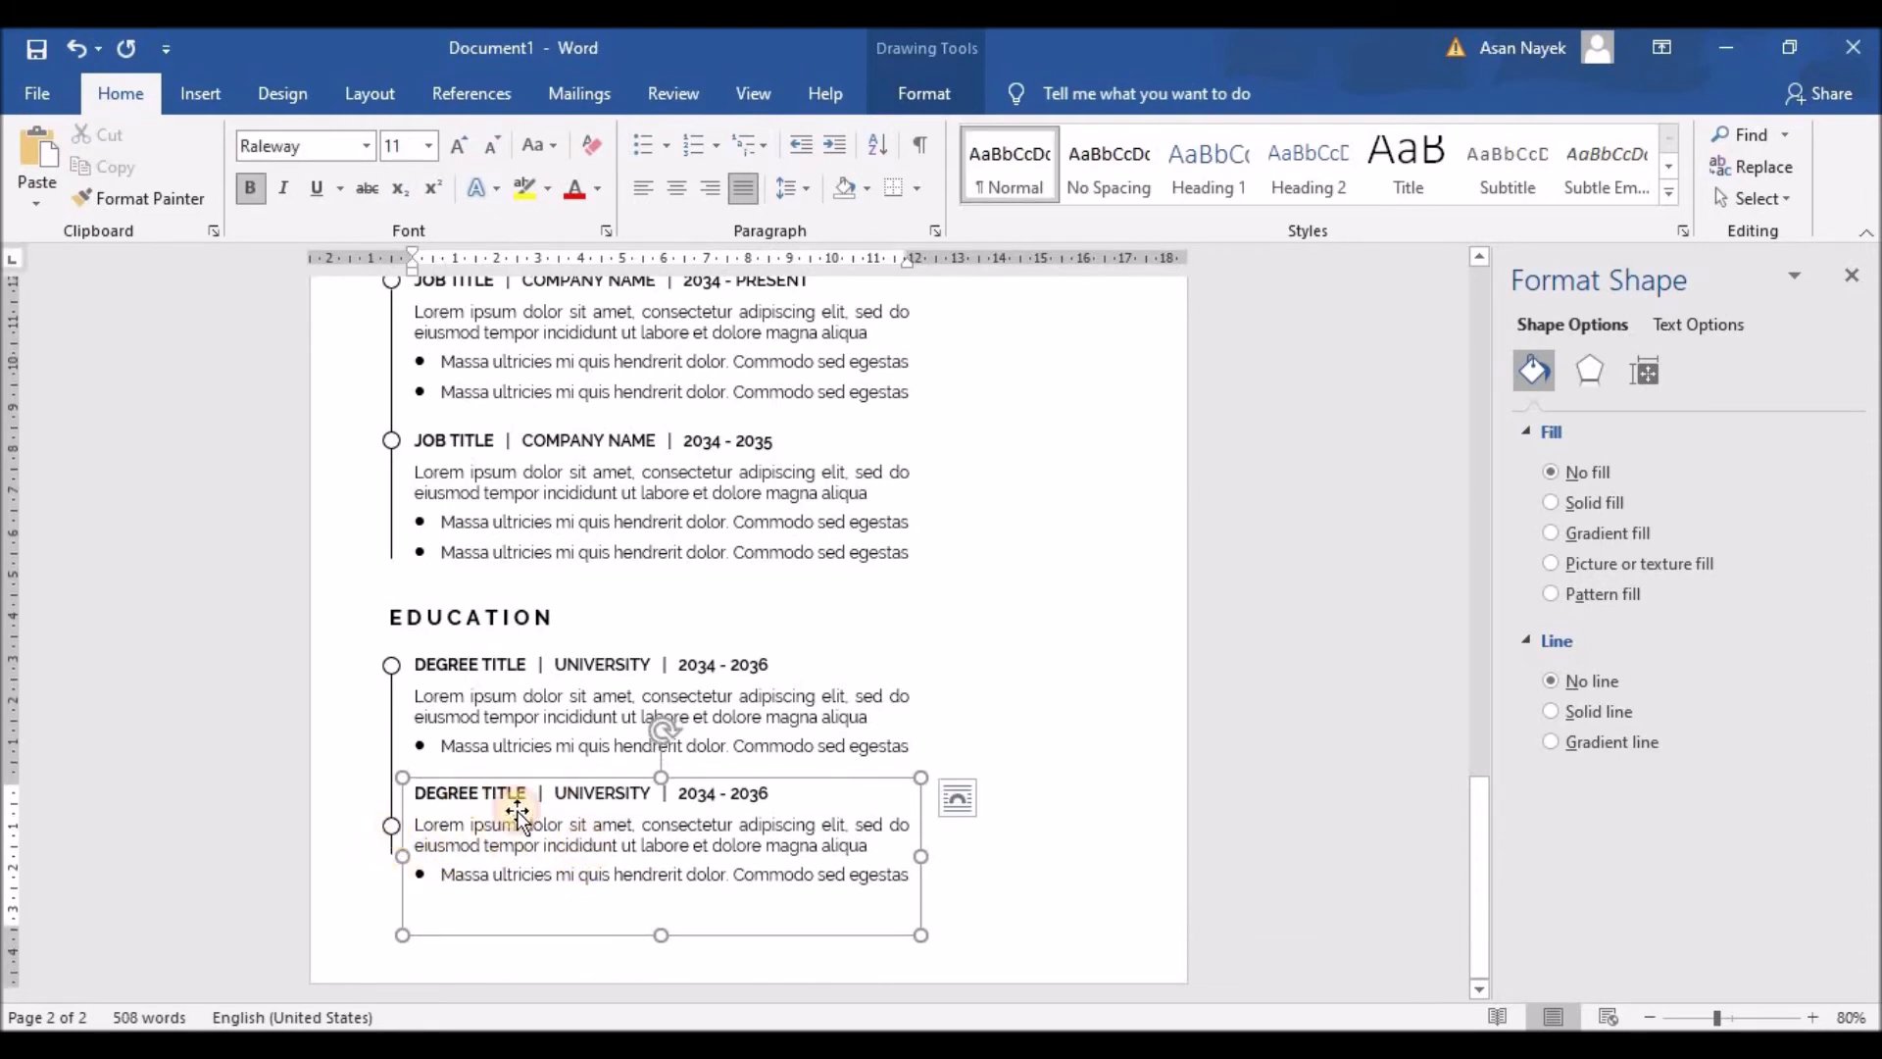
{"action": "key", "text": "Up"}
{"action": "key", "text": "Up"}
{"action": "key", "text": "Up"}
{"action": "key", "text": "Up"}
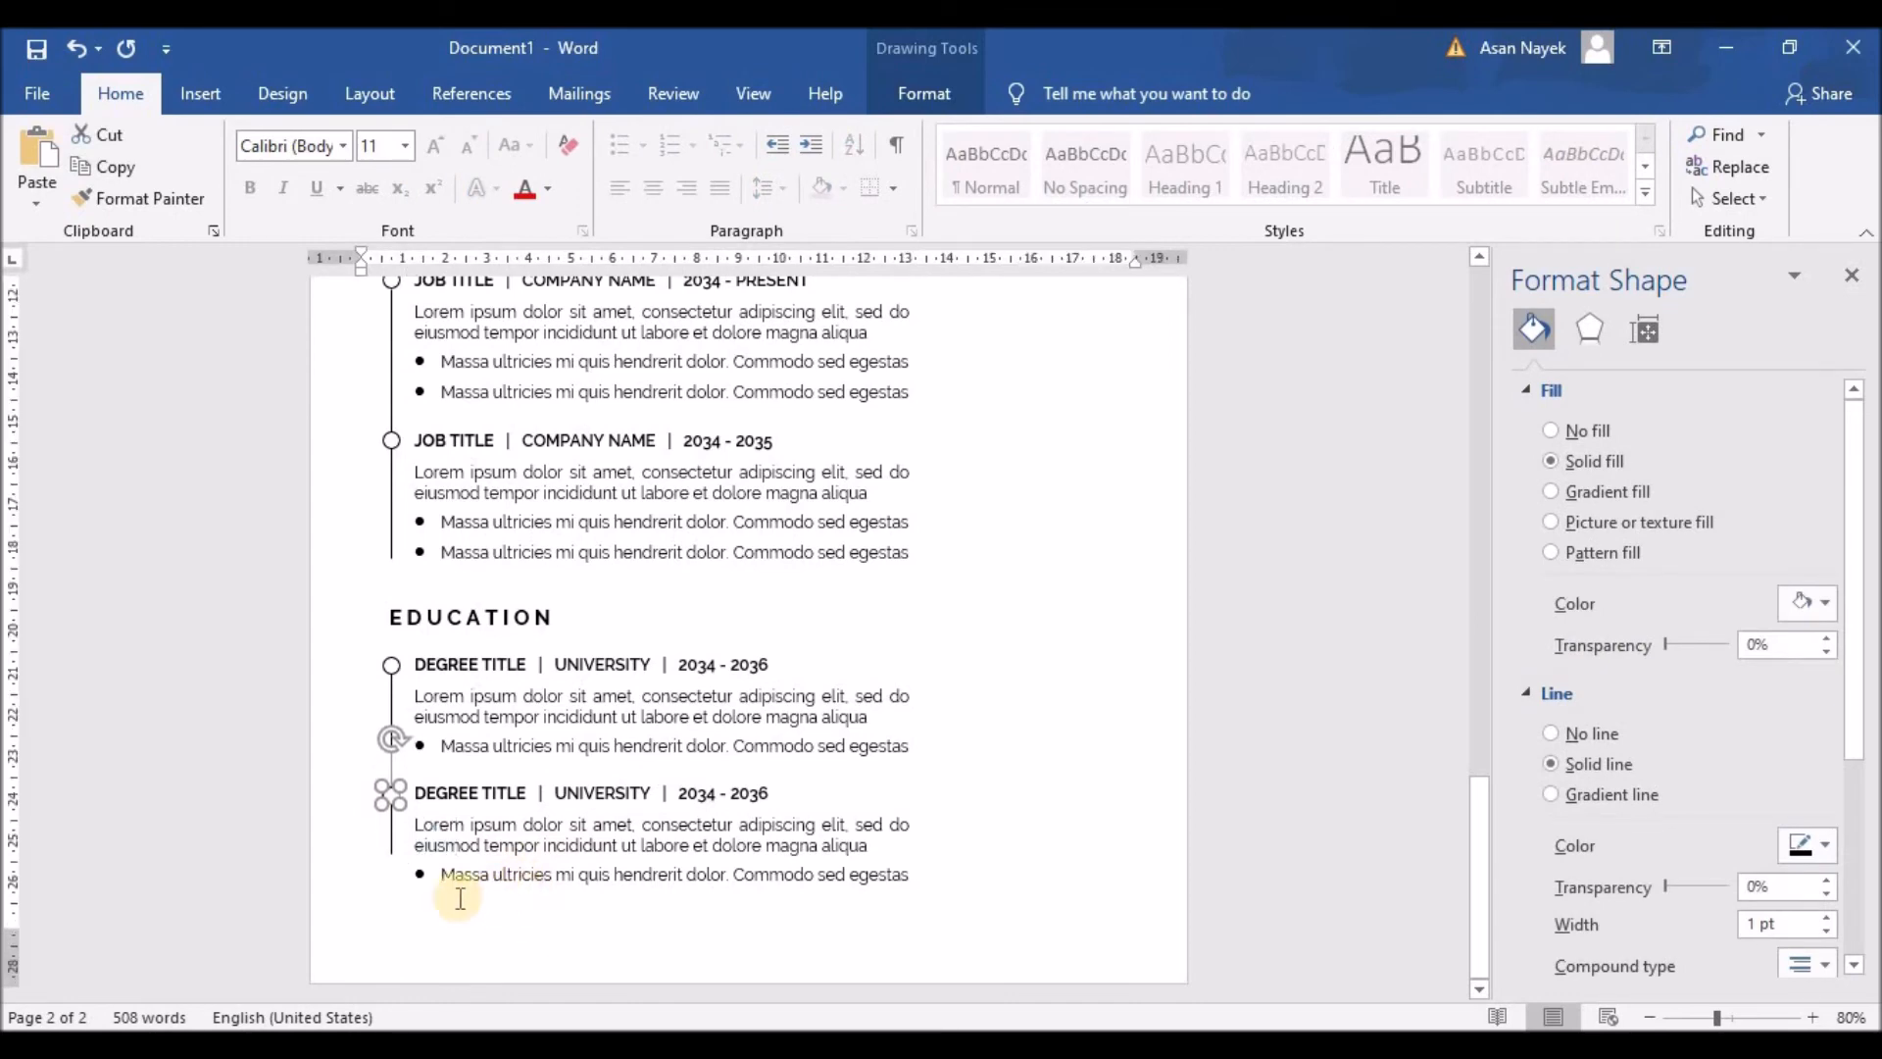
{"action": "left_click", "coordinate": [389, 858]}
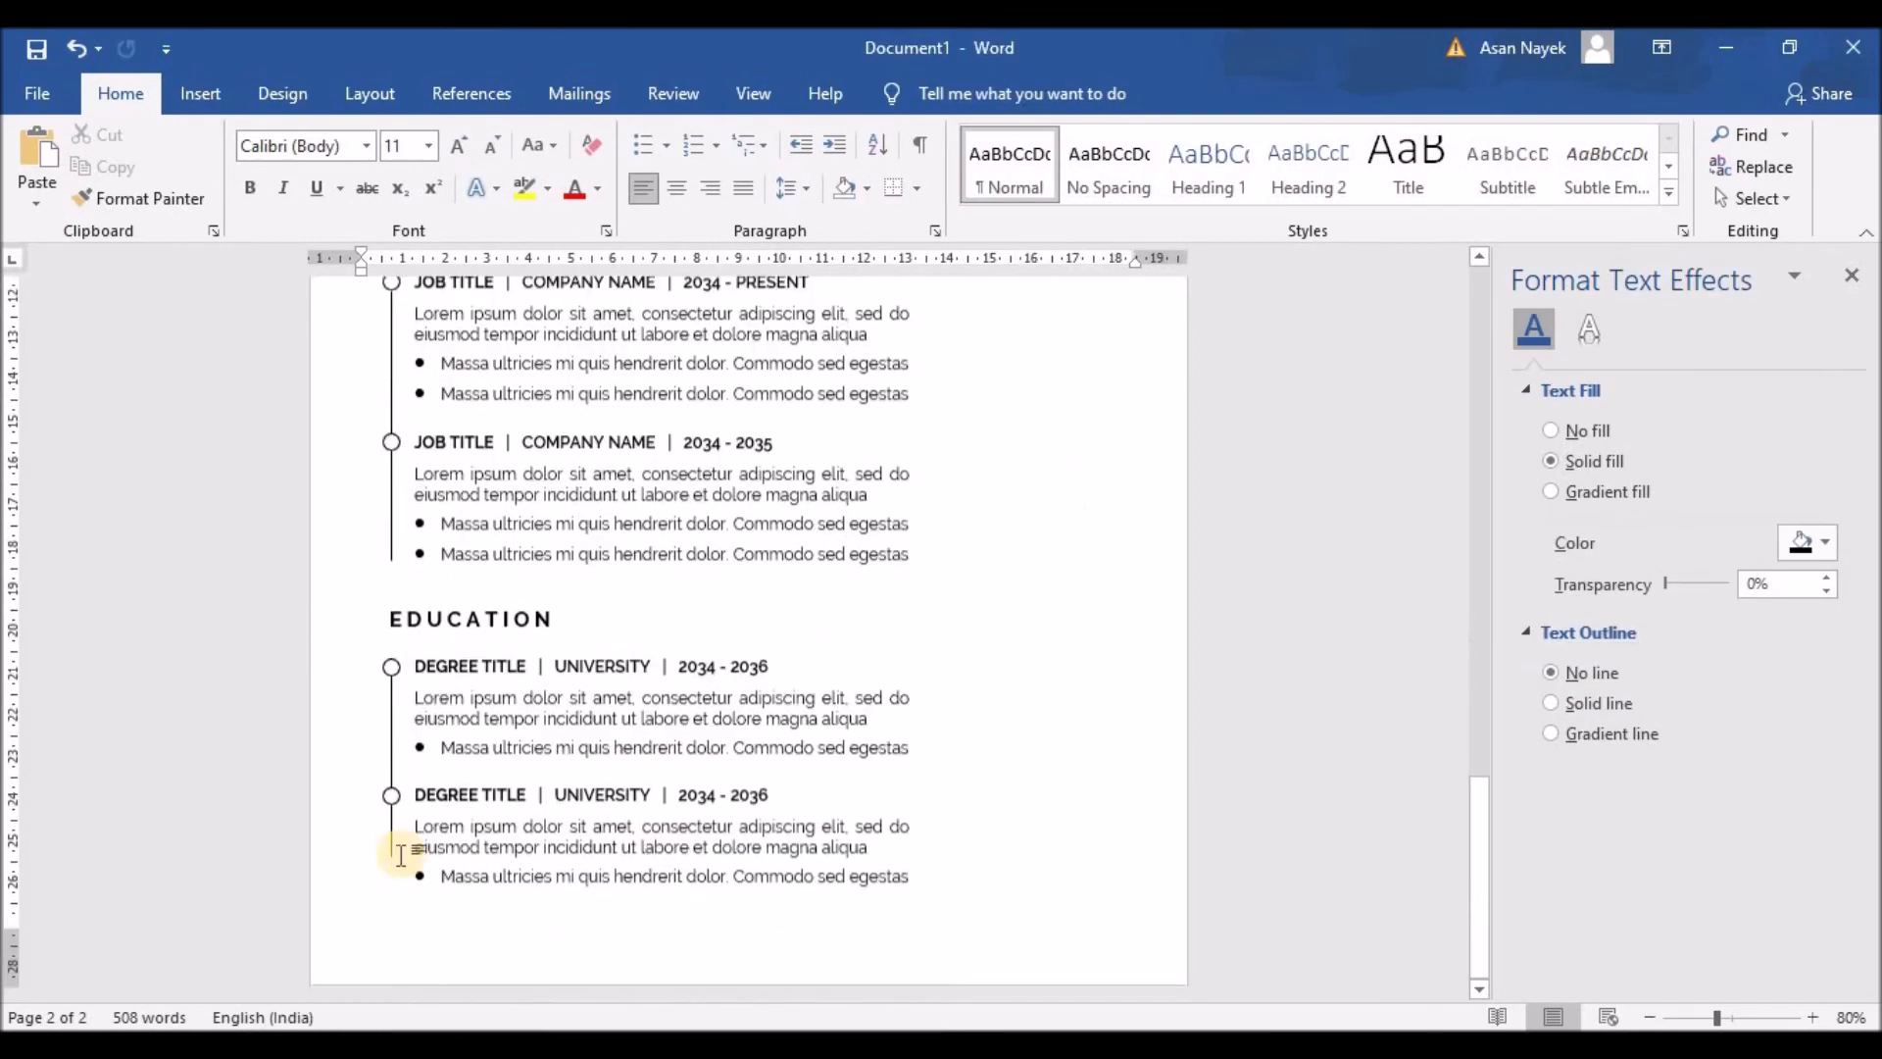
{"action": "left_click", "coordinate": [393, 849]}
{"action": "left_click", "coordinate": [912, 93]}
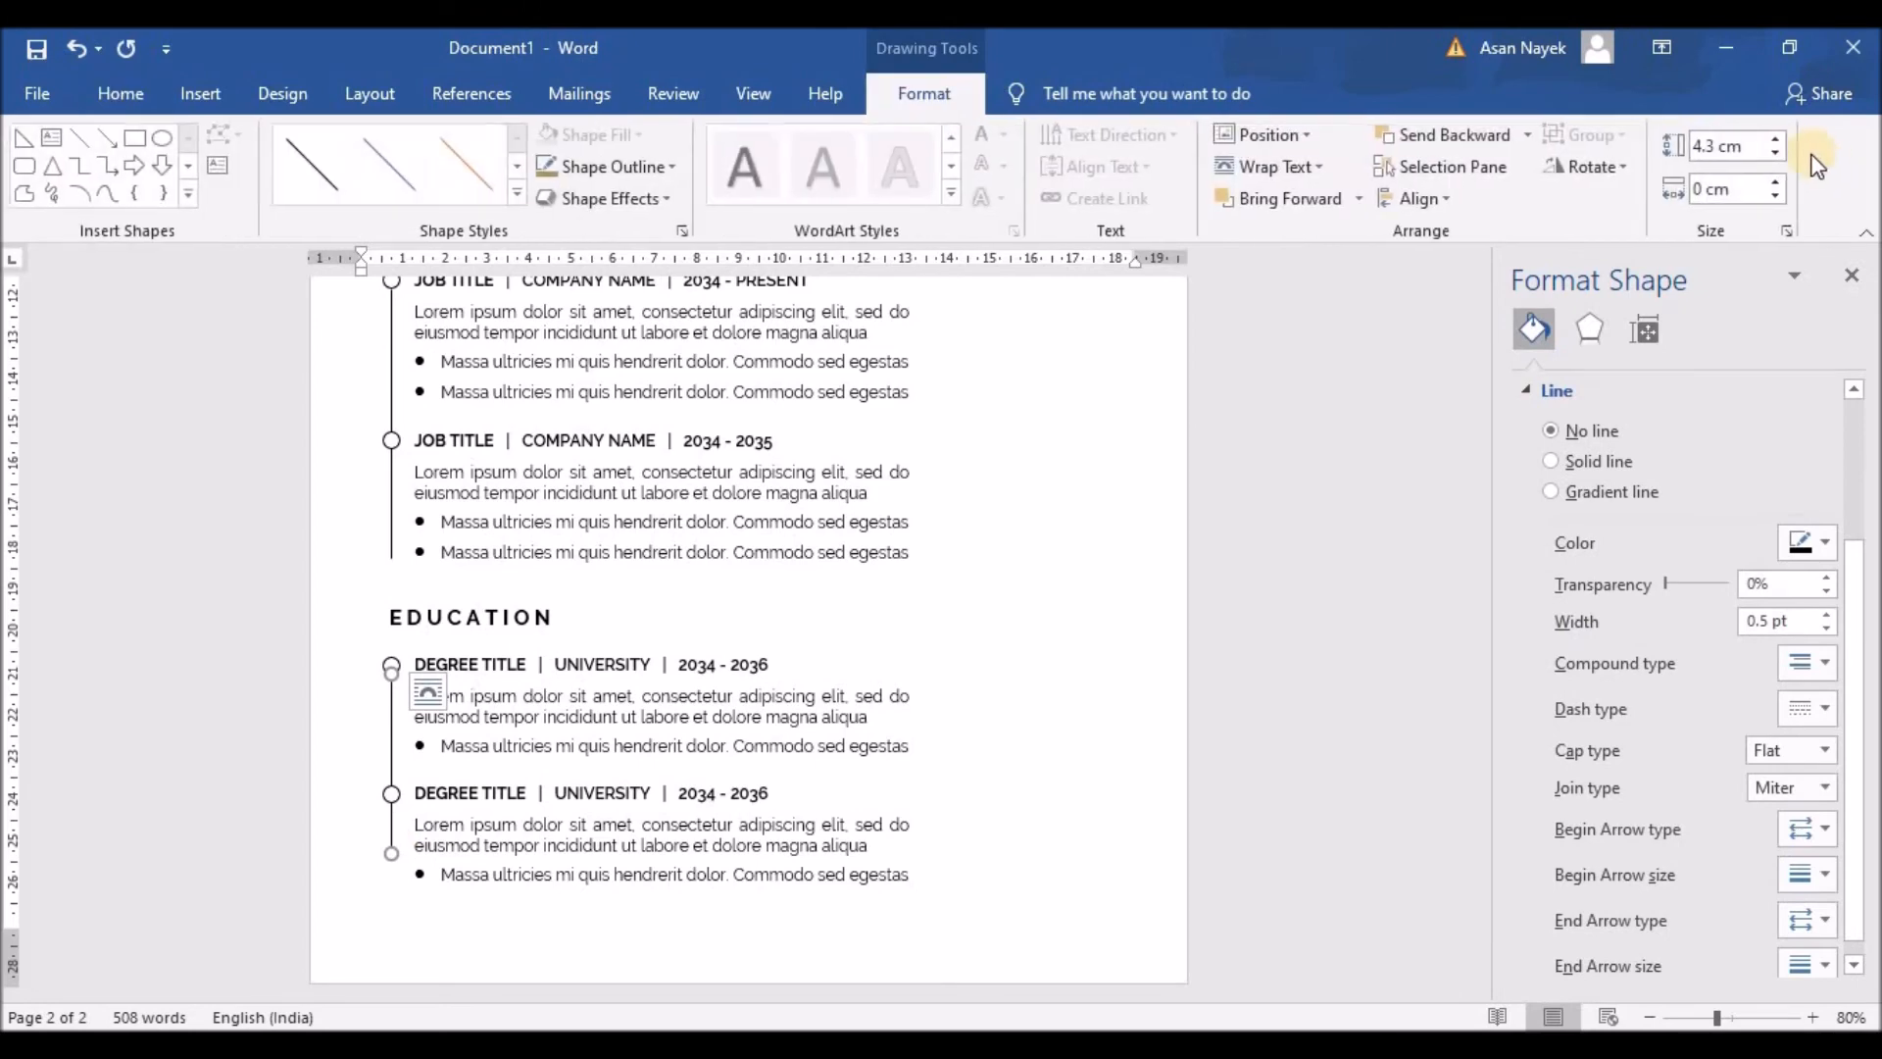
Step: Lengthen the Education timeline line to 5 cm
{"action": "left_click", "coordinate": [1778, 147]}
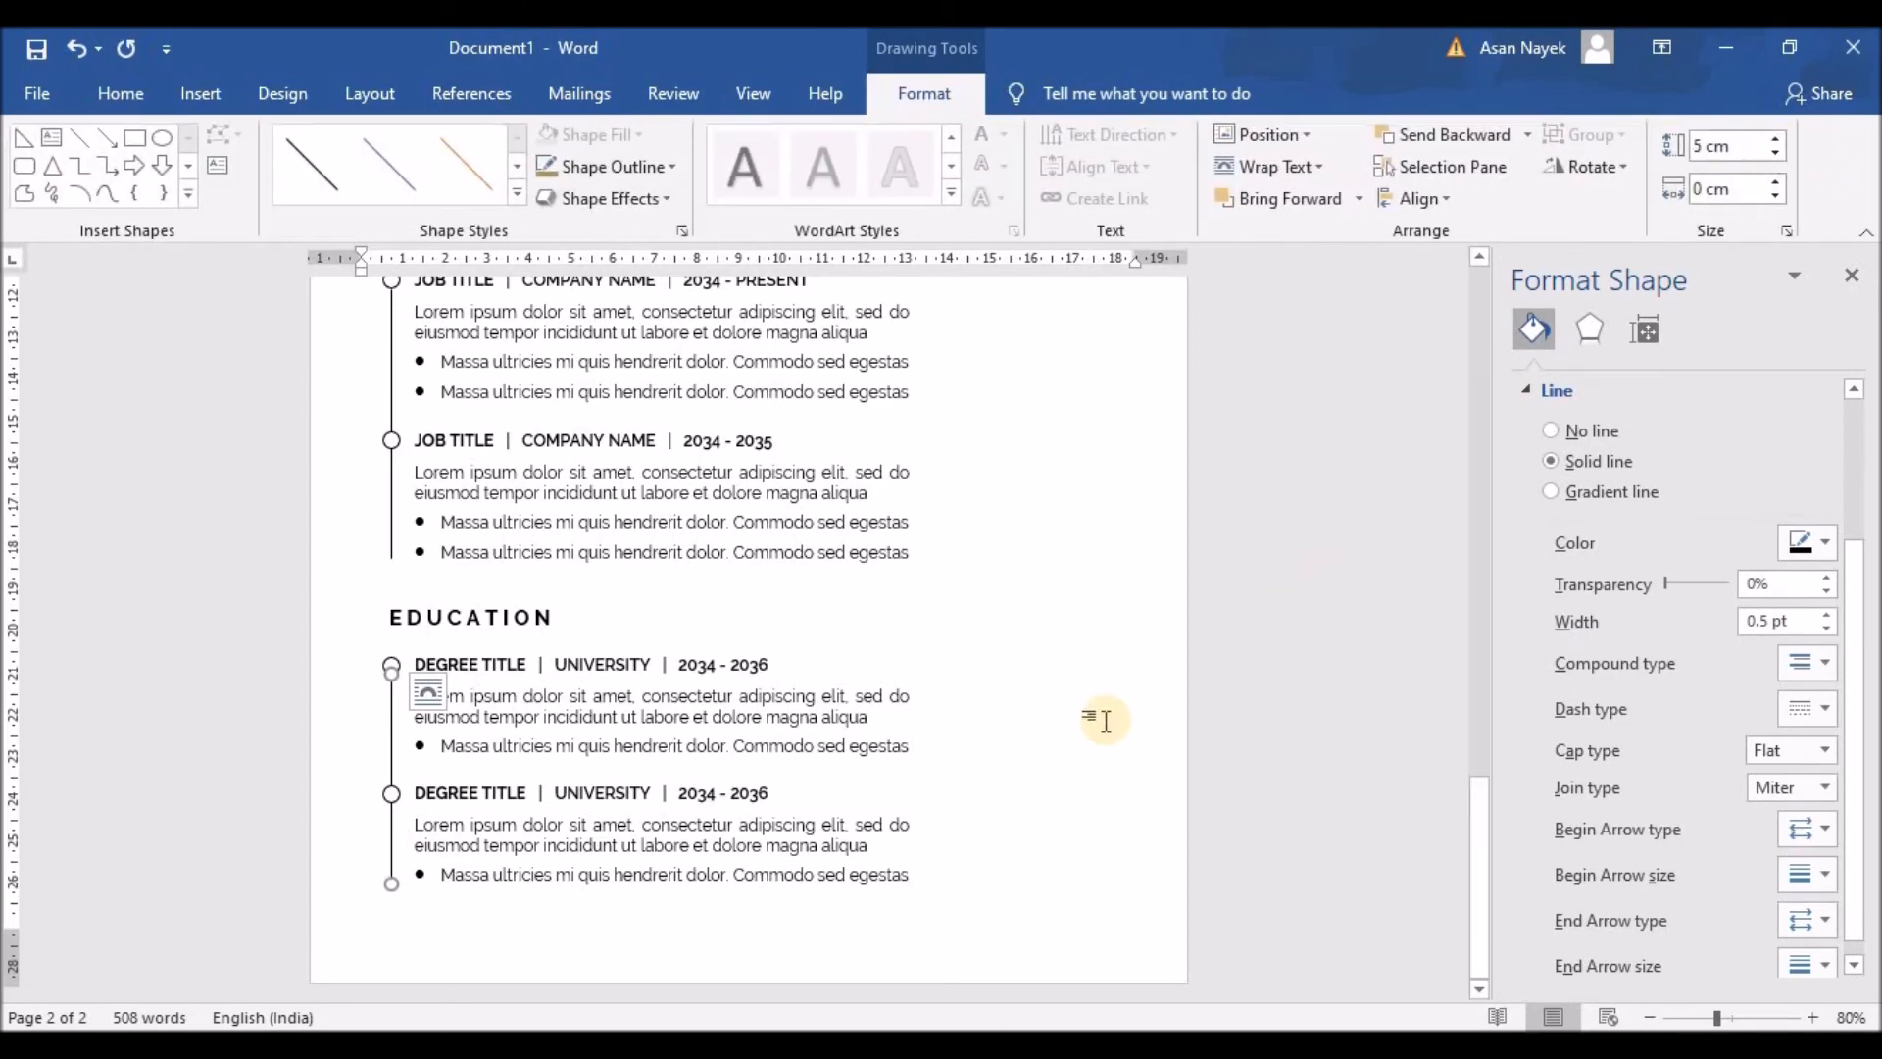
{"action": "scroll", "coordinate": [1101, 722], "scroll_direction": "up", "scroll_amount": 6}
{"action": "scroll", "coordinate": [1103, 722], "scroll_direction": "down", "scroll_amount": 3}
{"action": "scroll", "coordinate": [1105, 721], "scroll_direction": "down", "scroll_amount": 1}
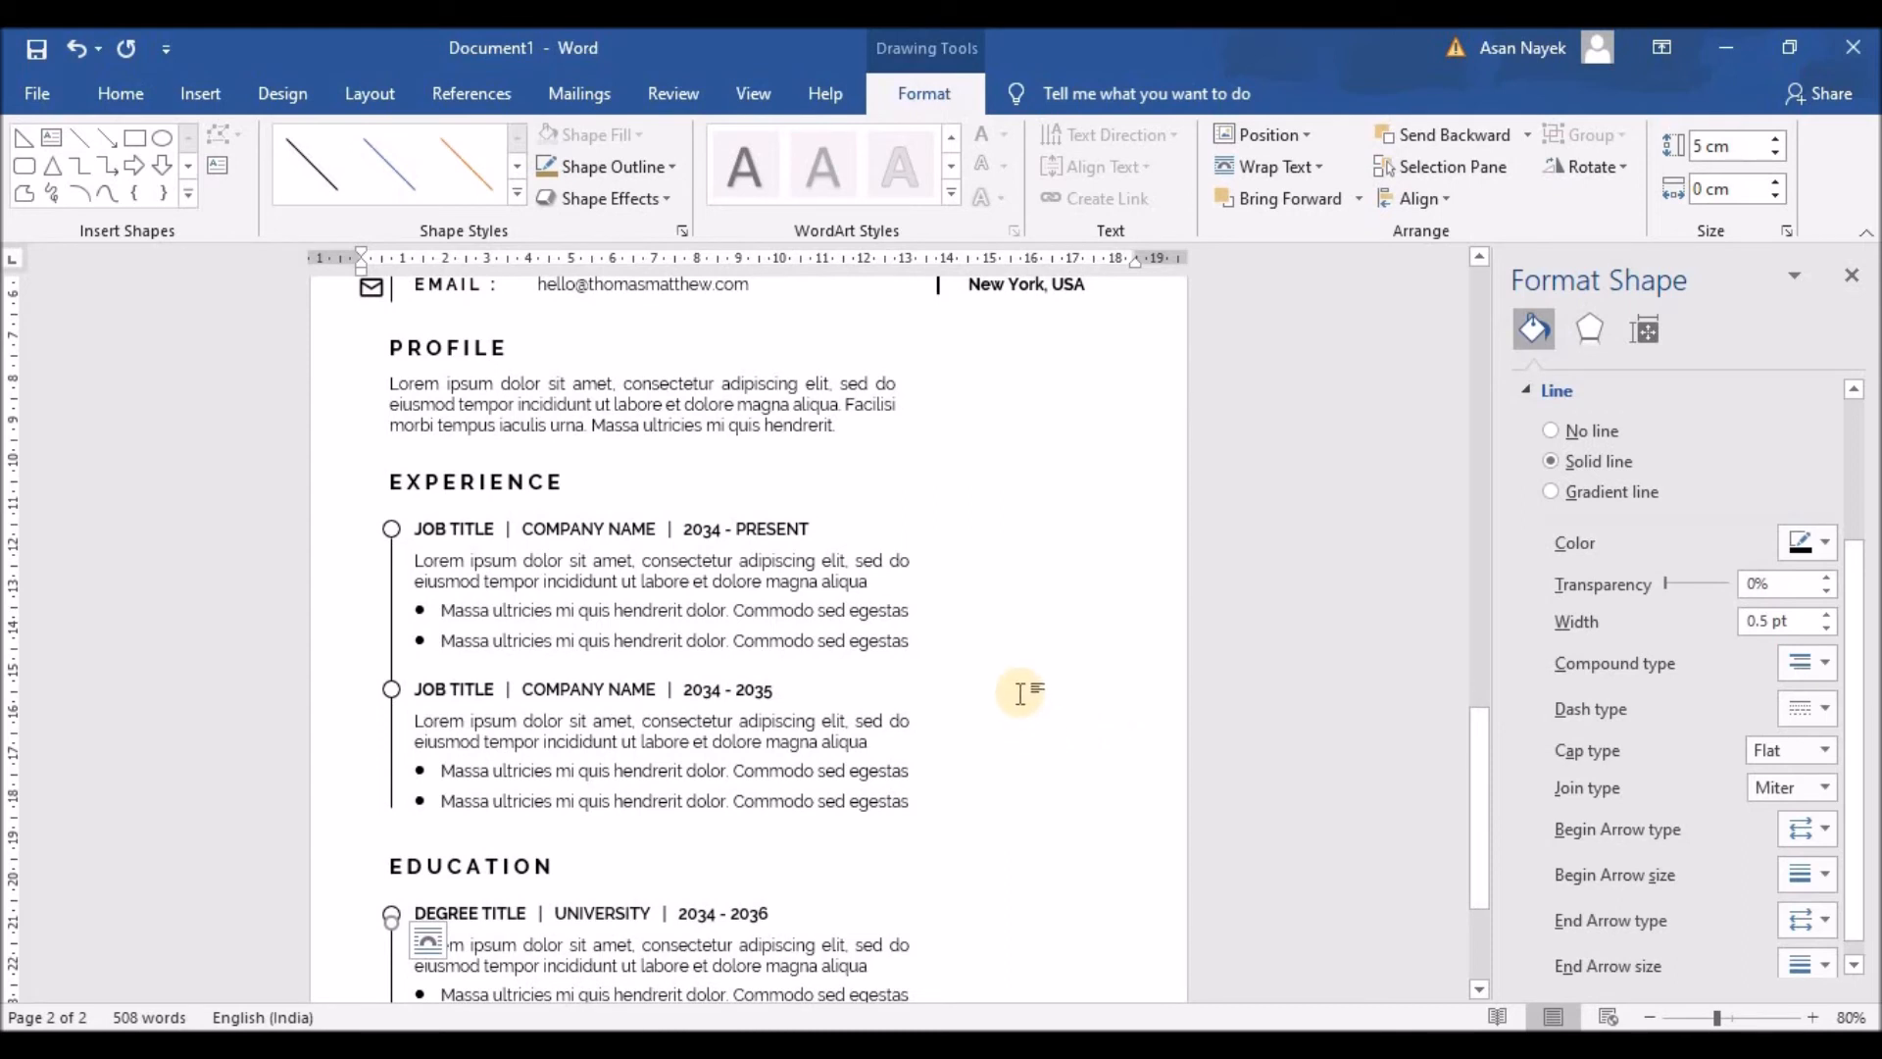
Step: Duplicate the PROFILE heading and position the copy at the top of the right column
{"action": "left_click", "coordinate": [451, 333]}
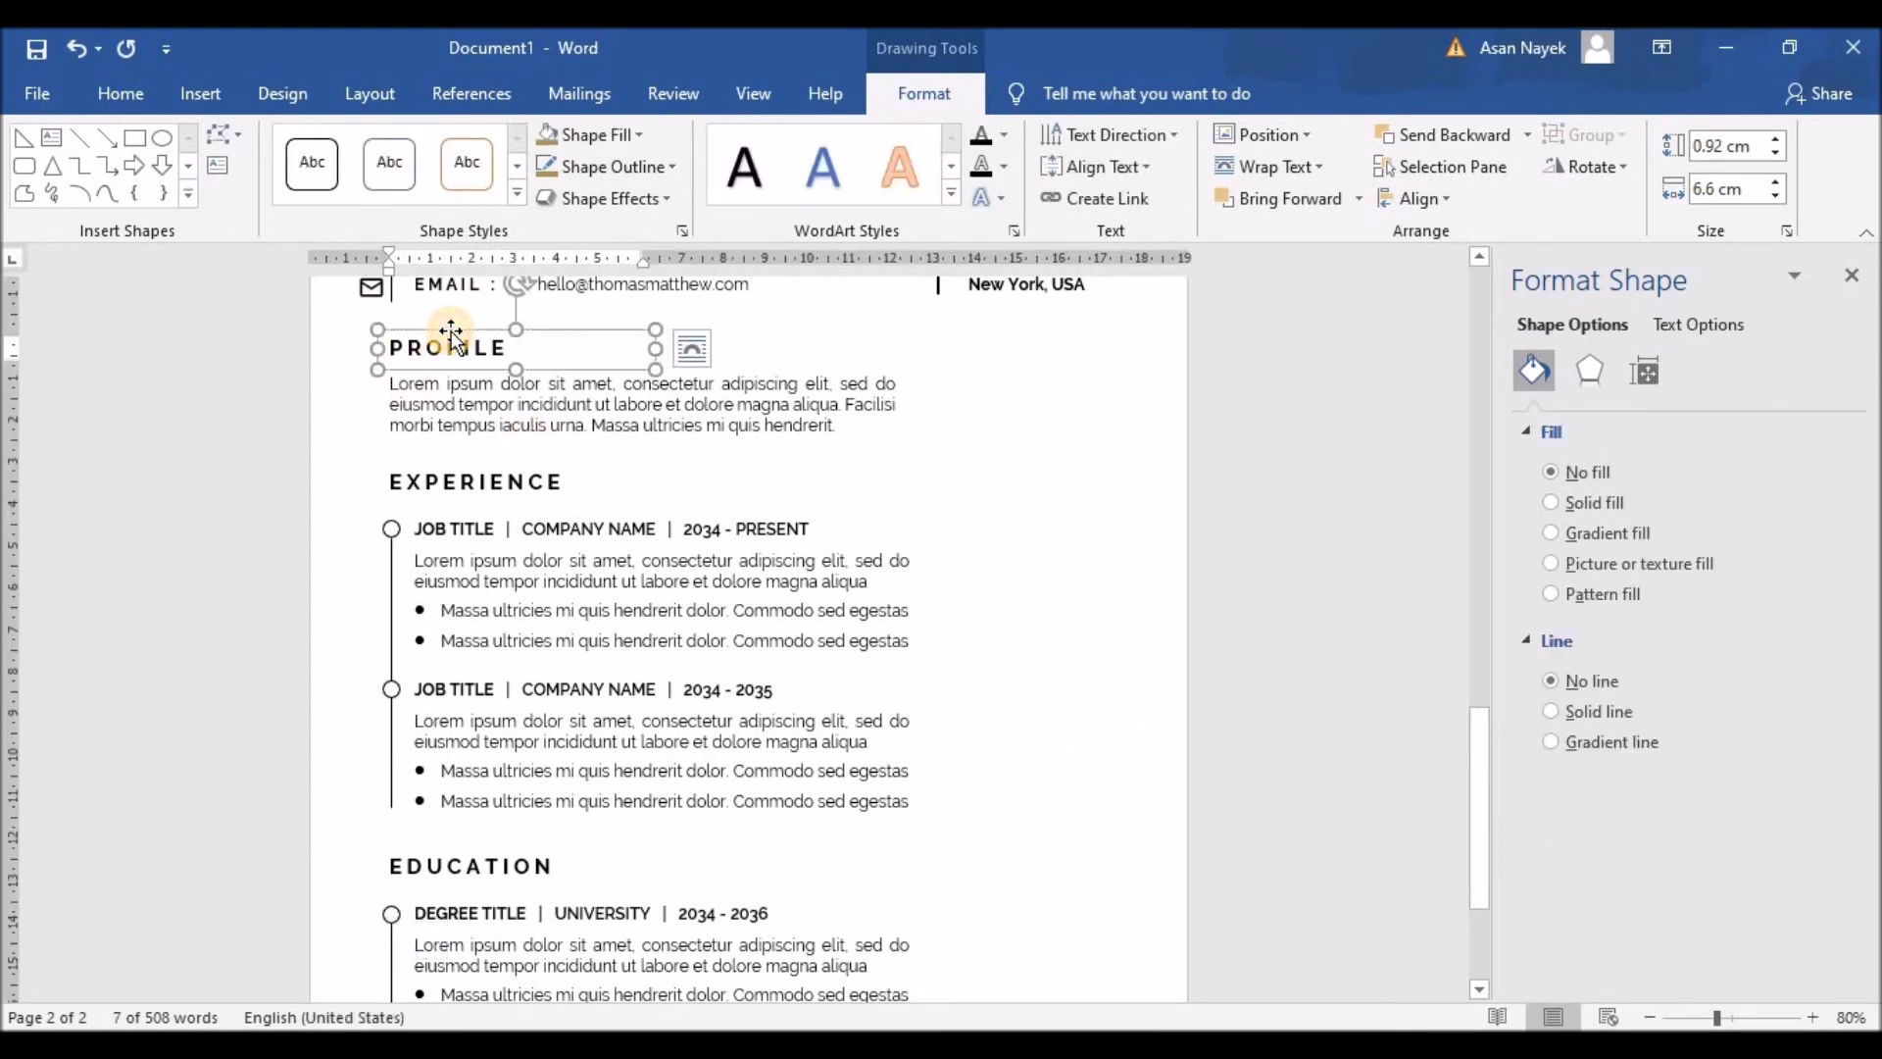
{"action": "mouse_move", "coordinate": [451, 333]}
{"action": "left_mouse_down"}
{"action": "mouse_move", "coordinate": [454, 351]}
{"action": "mouse_move", "coordinate": [485, 331]}
{"action": "left_mouse_up"}
{"action": "key", "text": "Right"}
{"action": "key", "text": "Right"}
{"action": "key", "text": "Right"}
{"action": "key", "text": "Right"}
{"action": "key", "text": "Right"}
{"action": "key", "text": "Right"}
{"action": "key", "text": "Right"}
{"action": "key", "text": "Right"}
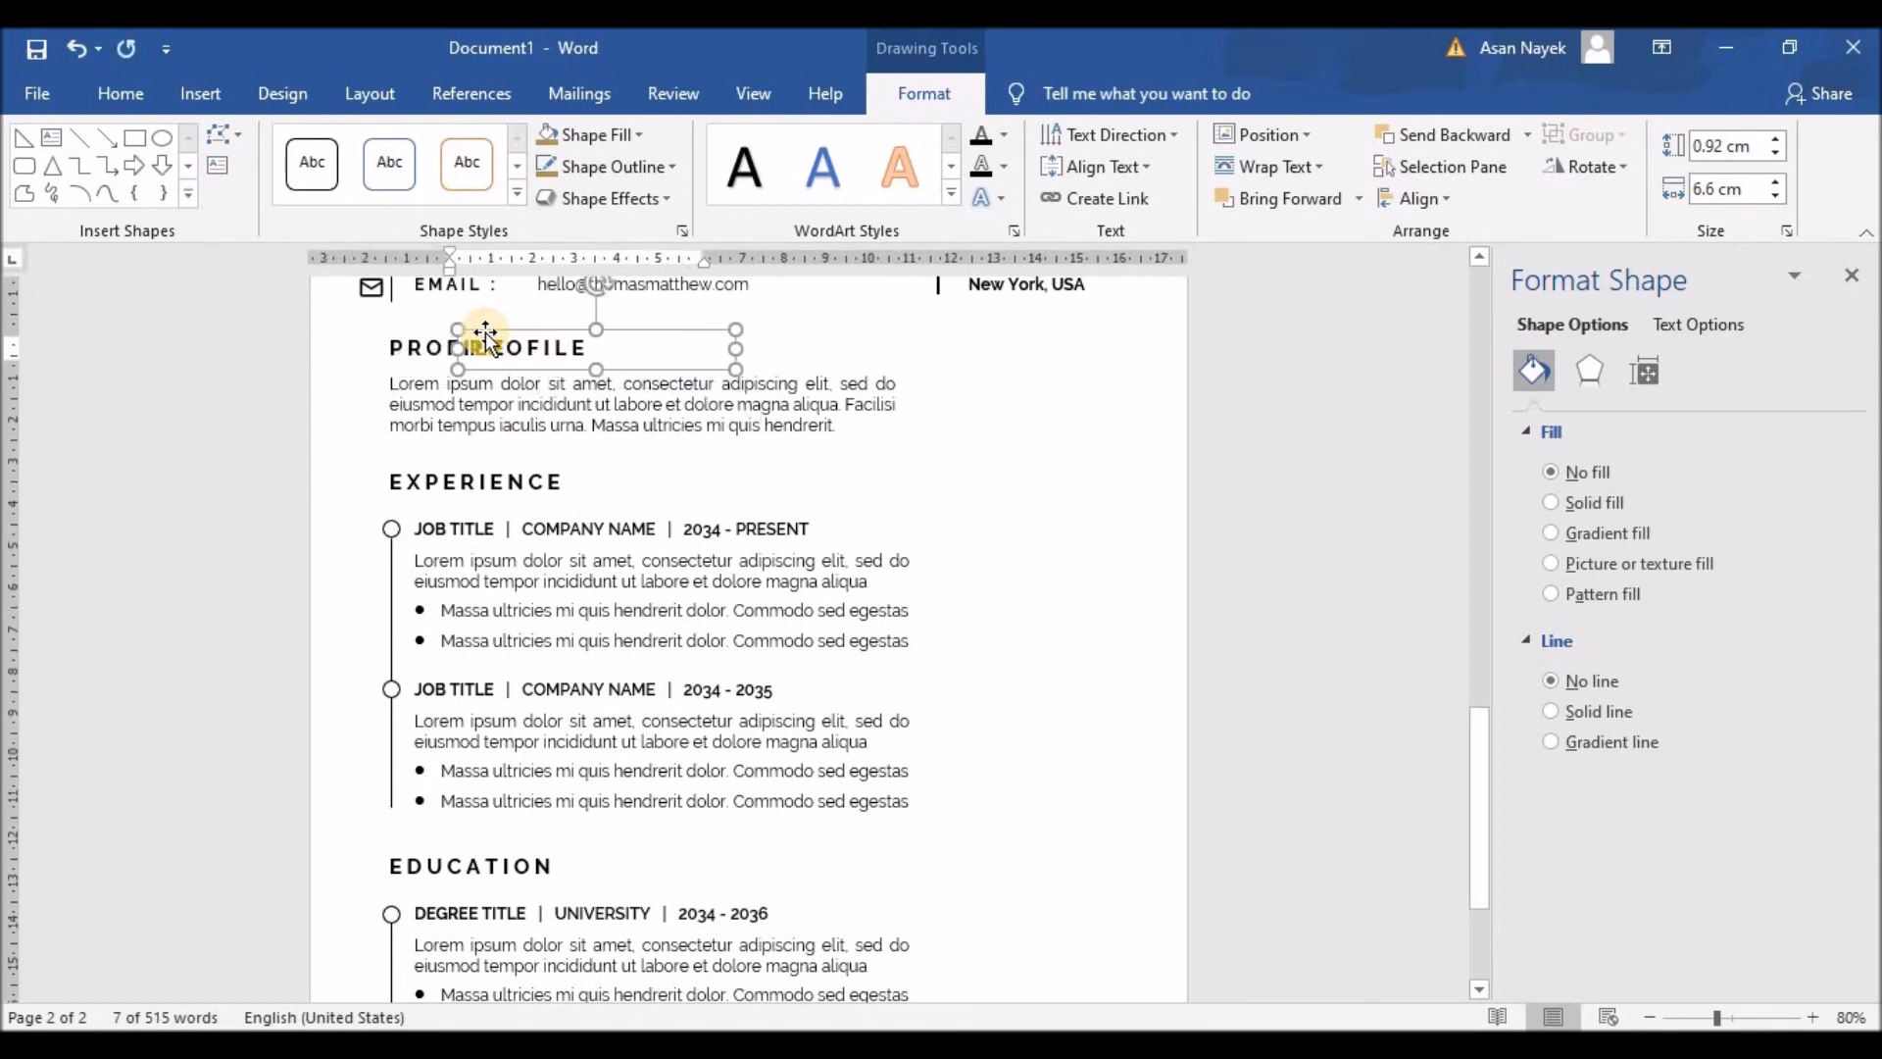
{"action": "key", "text": "Right"}
{"action": "key", "text": "Right"}
{"action": "key", "text": "Right"}
{"action": "key", "text": "Right"}
{"action": "key", "text": "Right"}
{"action": "key", "text": "Right"}
{"action": "key", "text": "Right"}
{"action": "key", "text": "Right"}
{"action": "key", "text": "Left"}
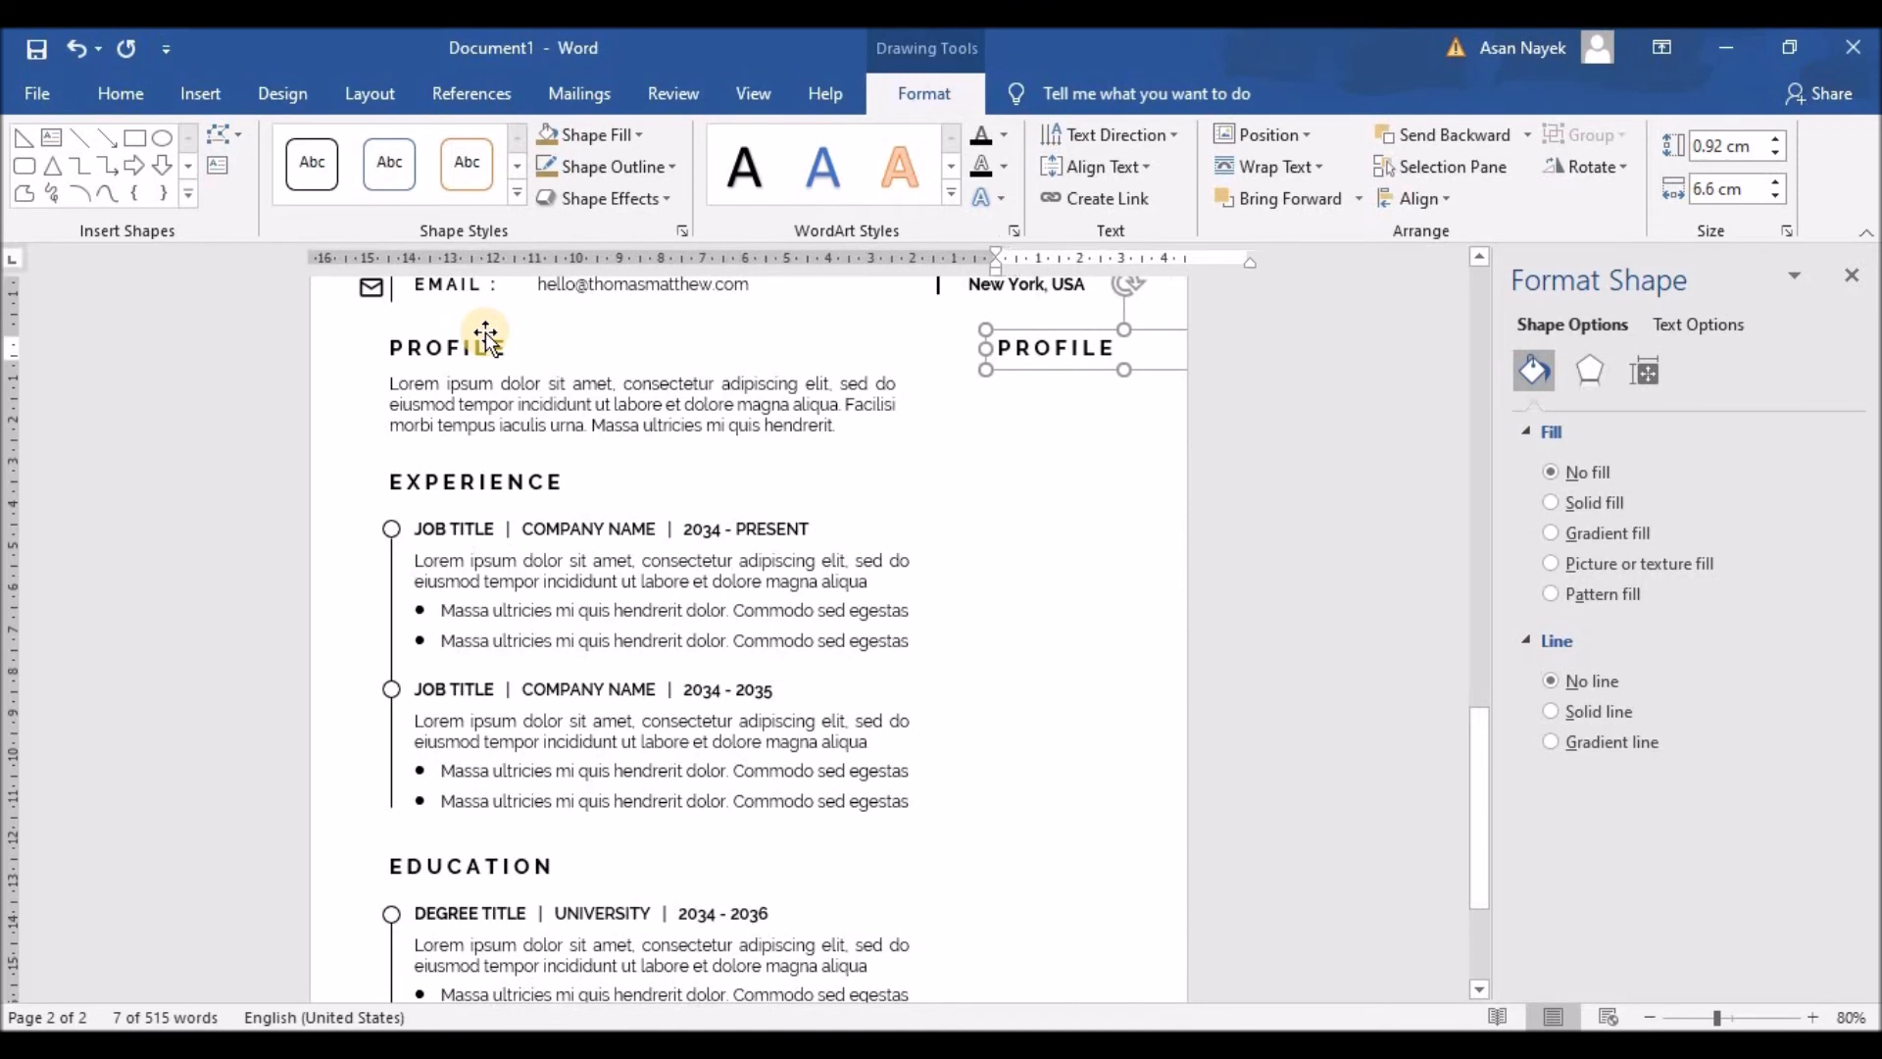
{"action": "key", "text": "Left"}
{"action": "key", "text": "Left"}
{"action": "key", "text": "Left"}
{"action": "key", "text": "Left"}
{"action": "key", "text": "Left"}
{"action": "key", "text": "Left"}
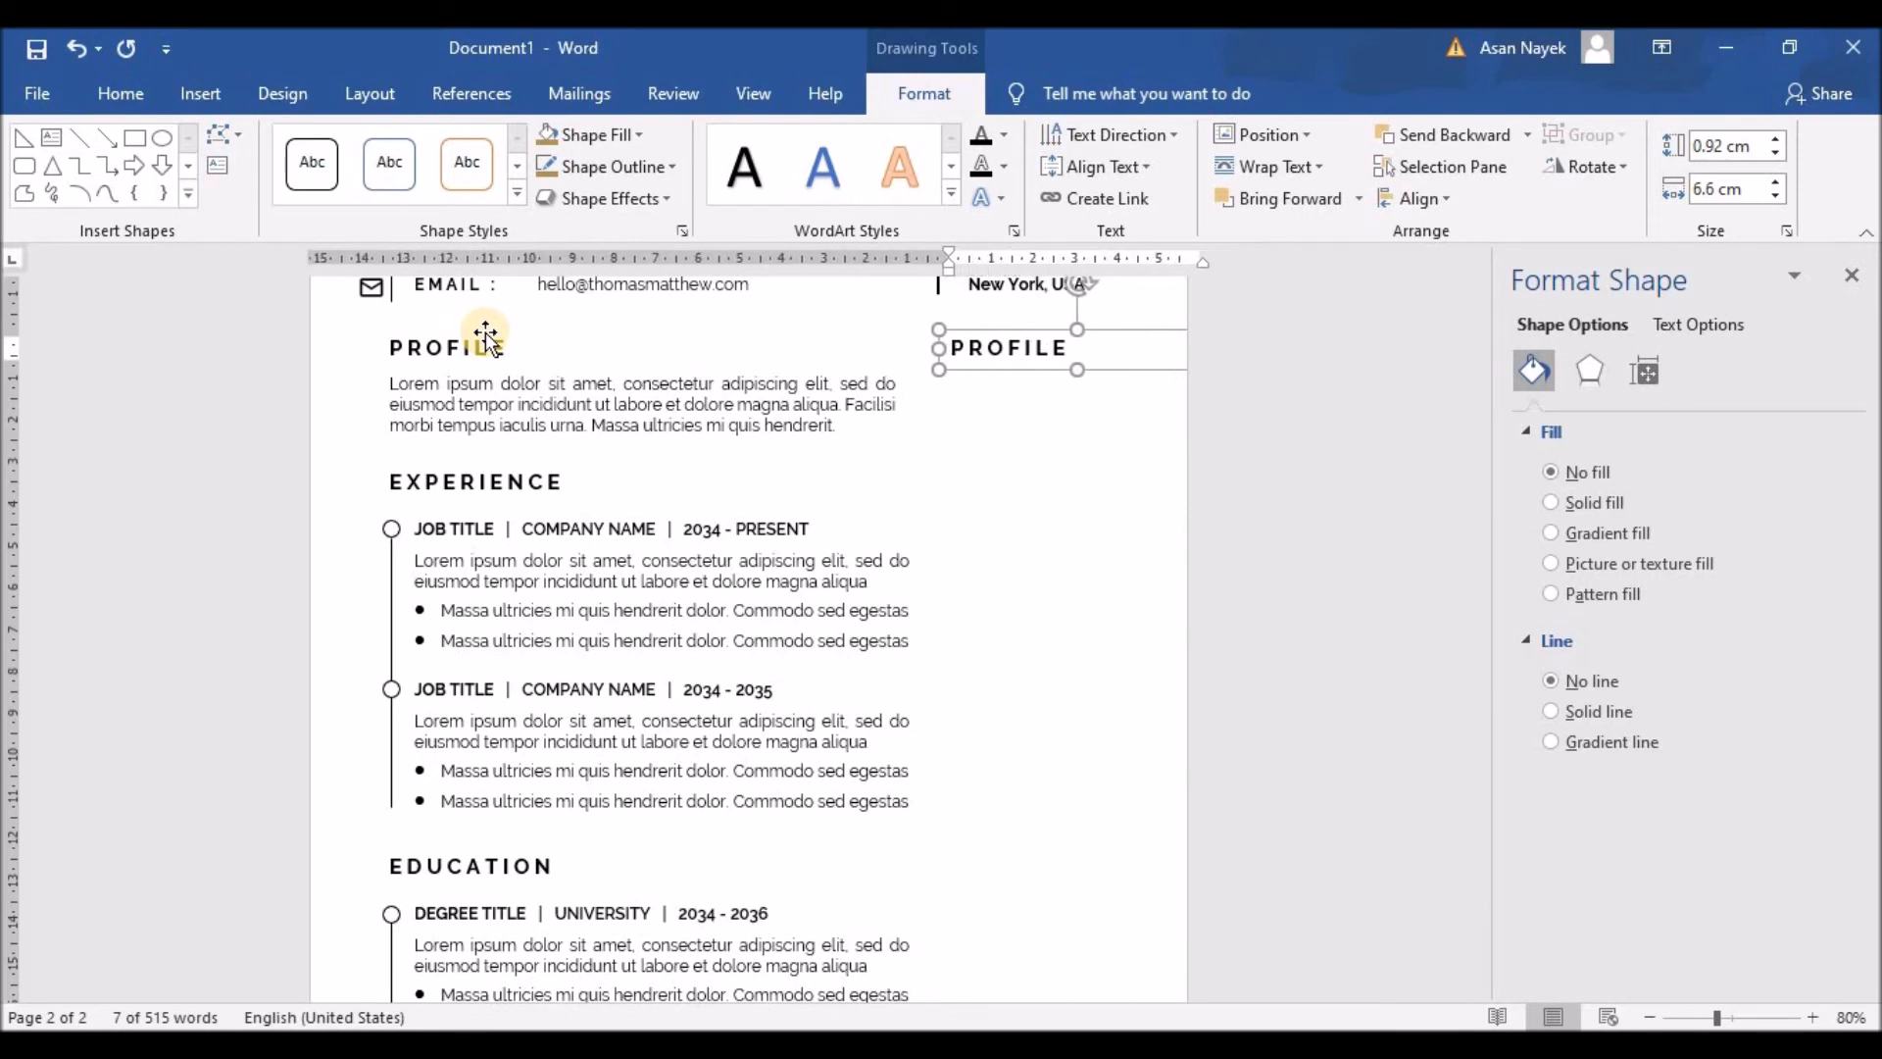
{"action": "key", "text": "Left"}
{"action": "key", "text": "Left"}
{"action": "key", "text": "Left"}
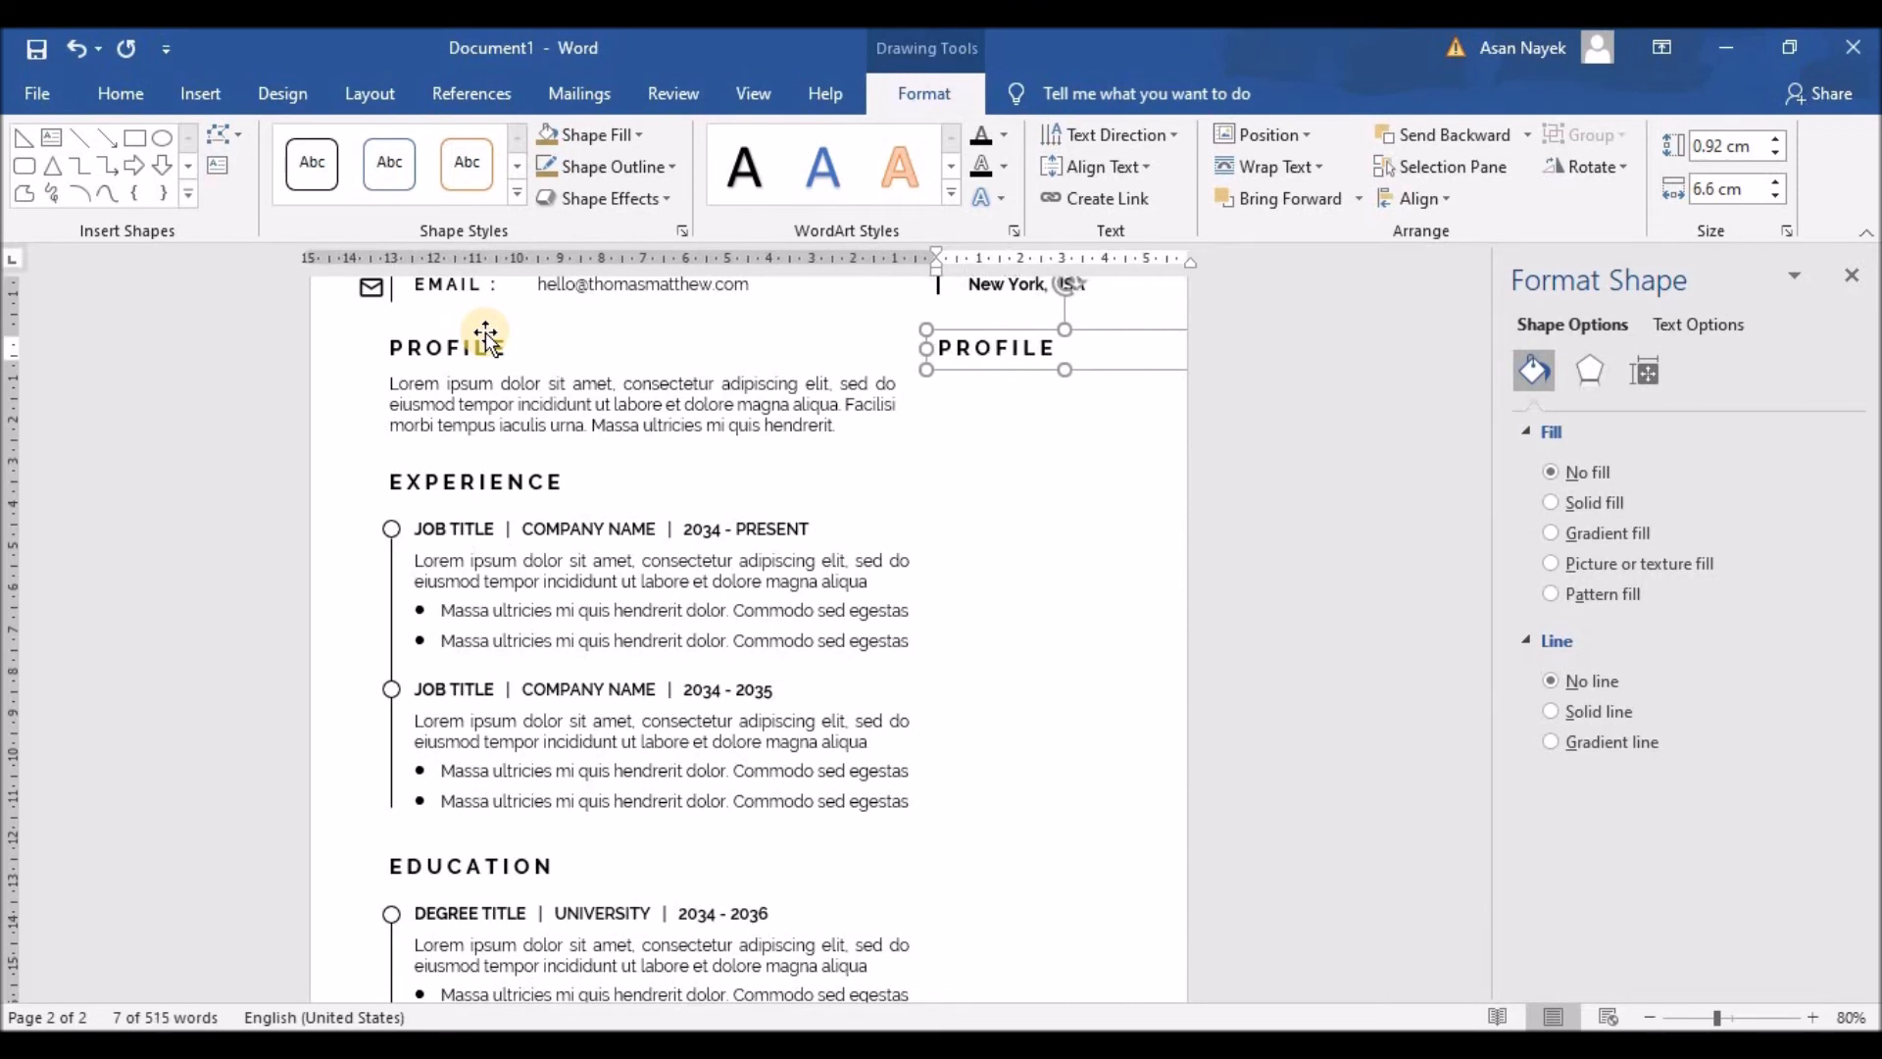
Step: Retype the heading copy as spaced-out A W A R D
{"action": "left_click", "coordinate": [971, 348]}
{"action": "left_click_drag", "start_coordinate": [1006, 345], "coordinate": [1063, 345]}
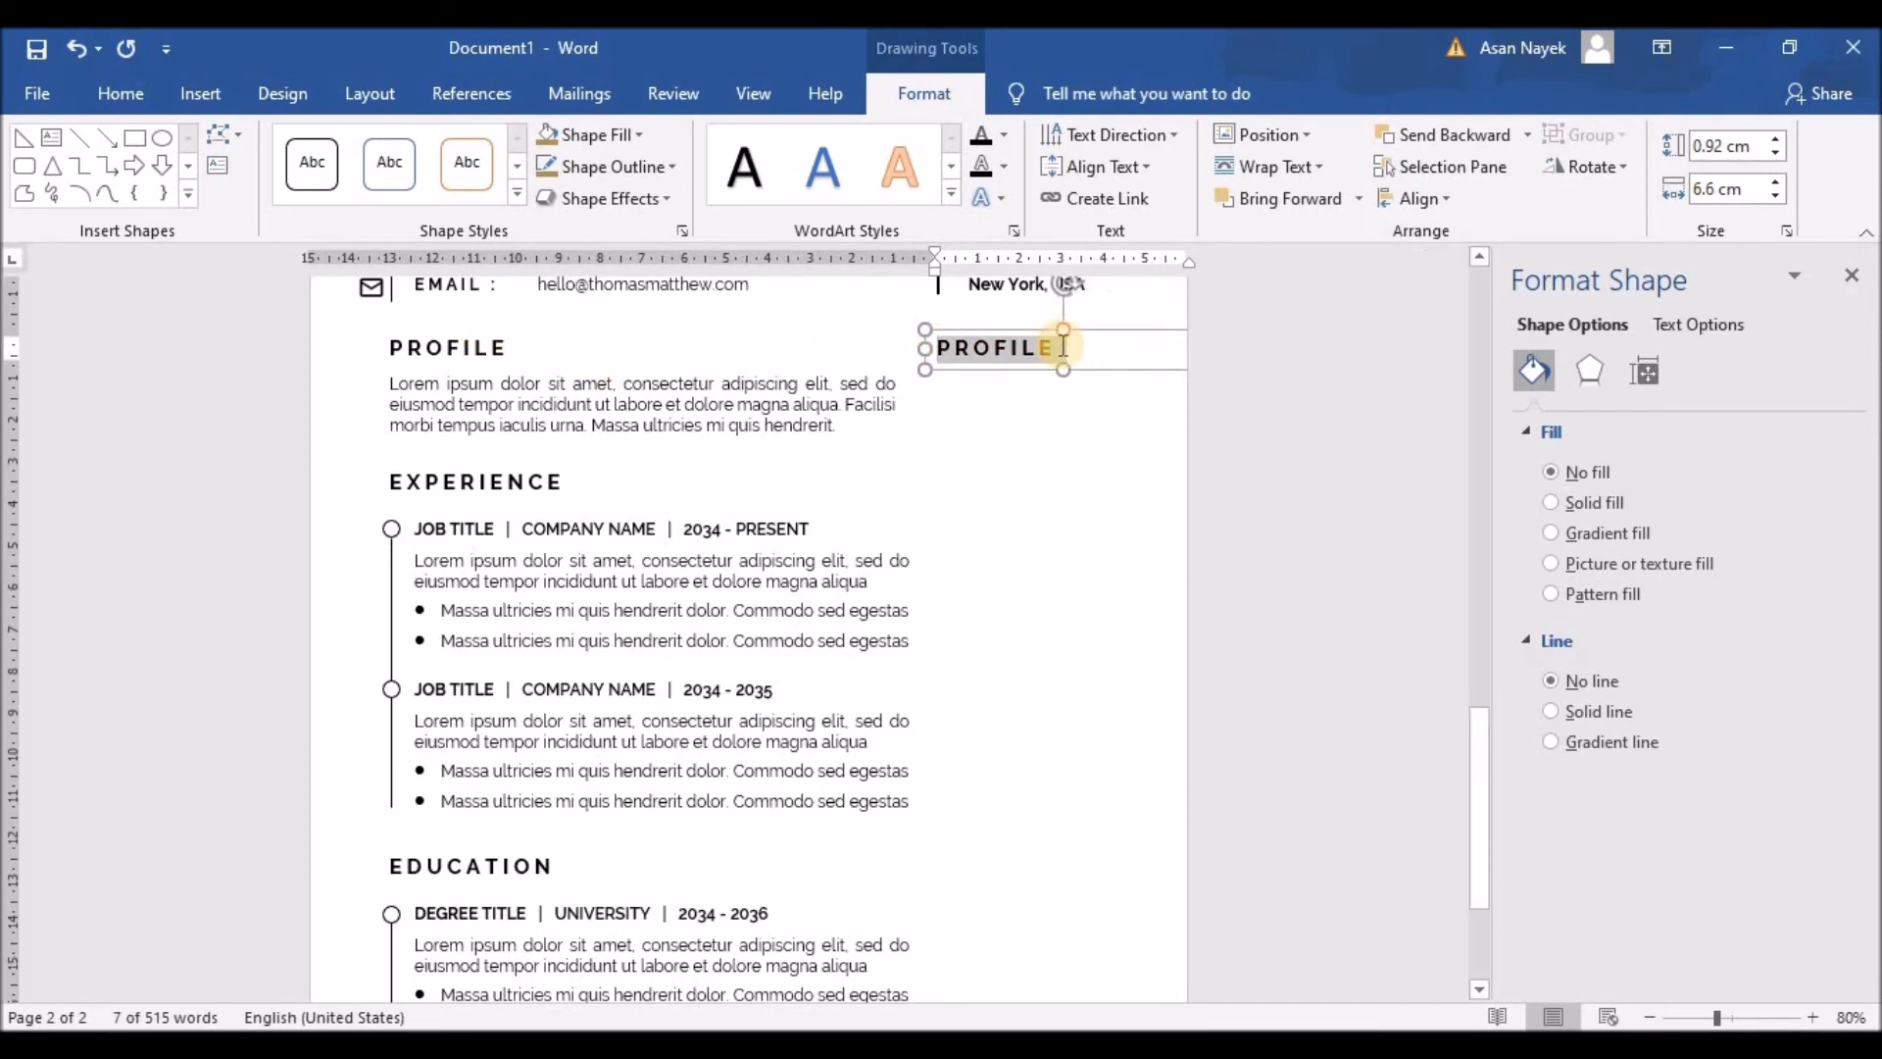
{"action": "type", "text": "AWARD"}
{"action": "left_click", "coordinate": [949, 348]}
{"action": "left_click", "coordinate": [980, 348]}
{"action": "left_click", "coordinate": [1012, 348]}
{"action": "left_click", "coordinate": [1024, 348]}
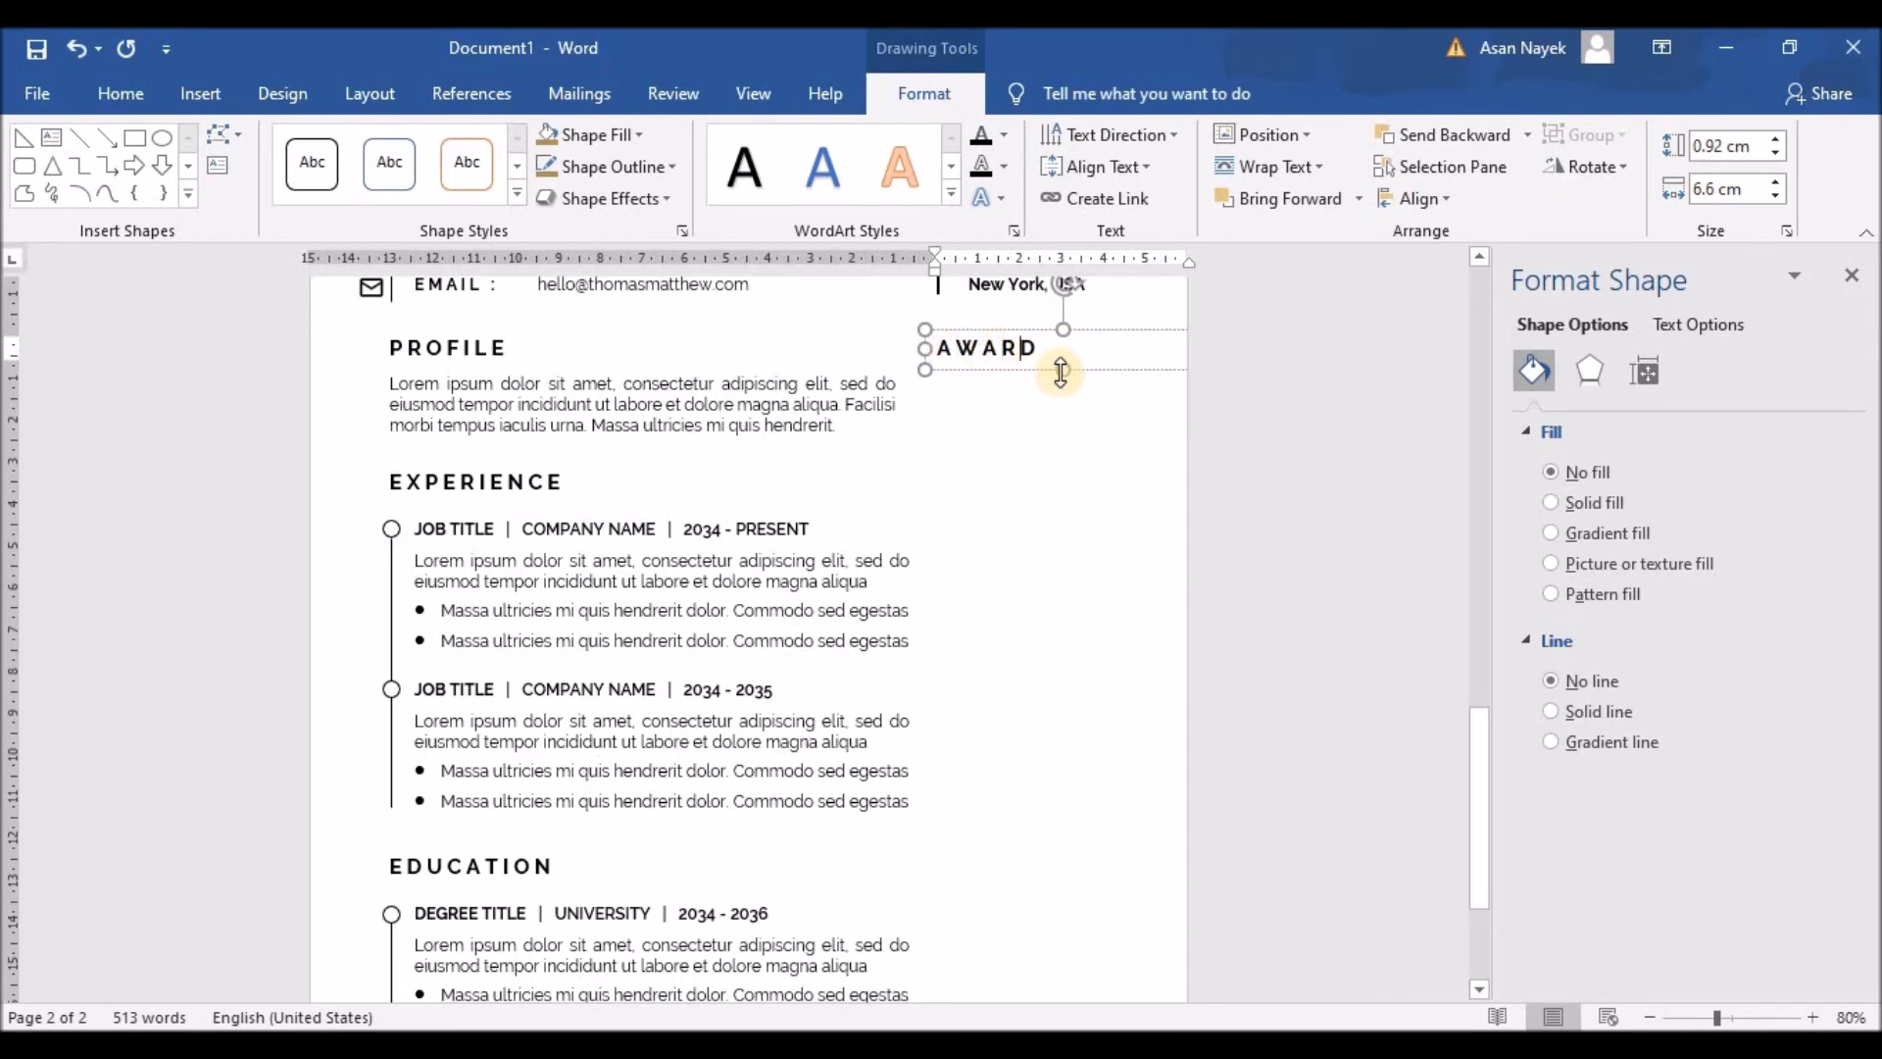
{"action": "left_click", "coordinate": [751, 372]}
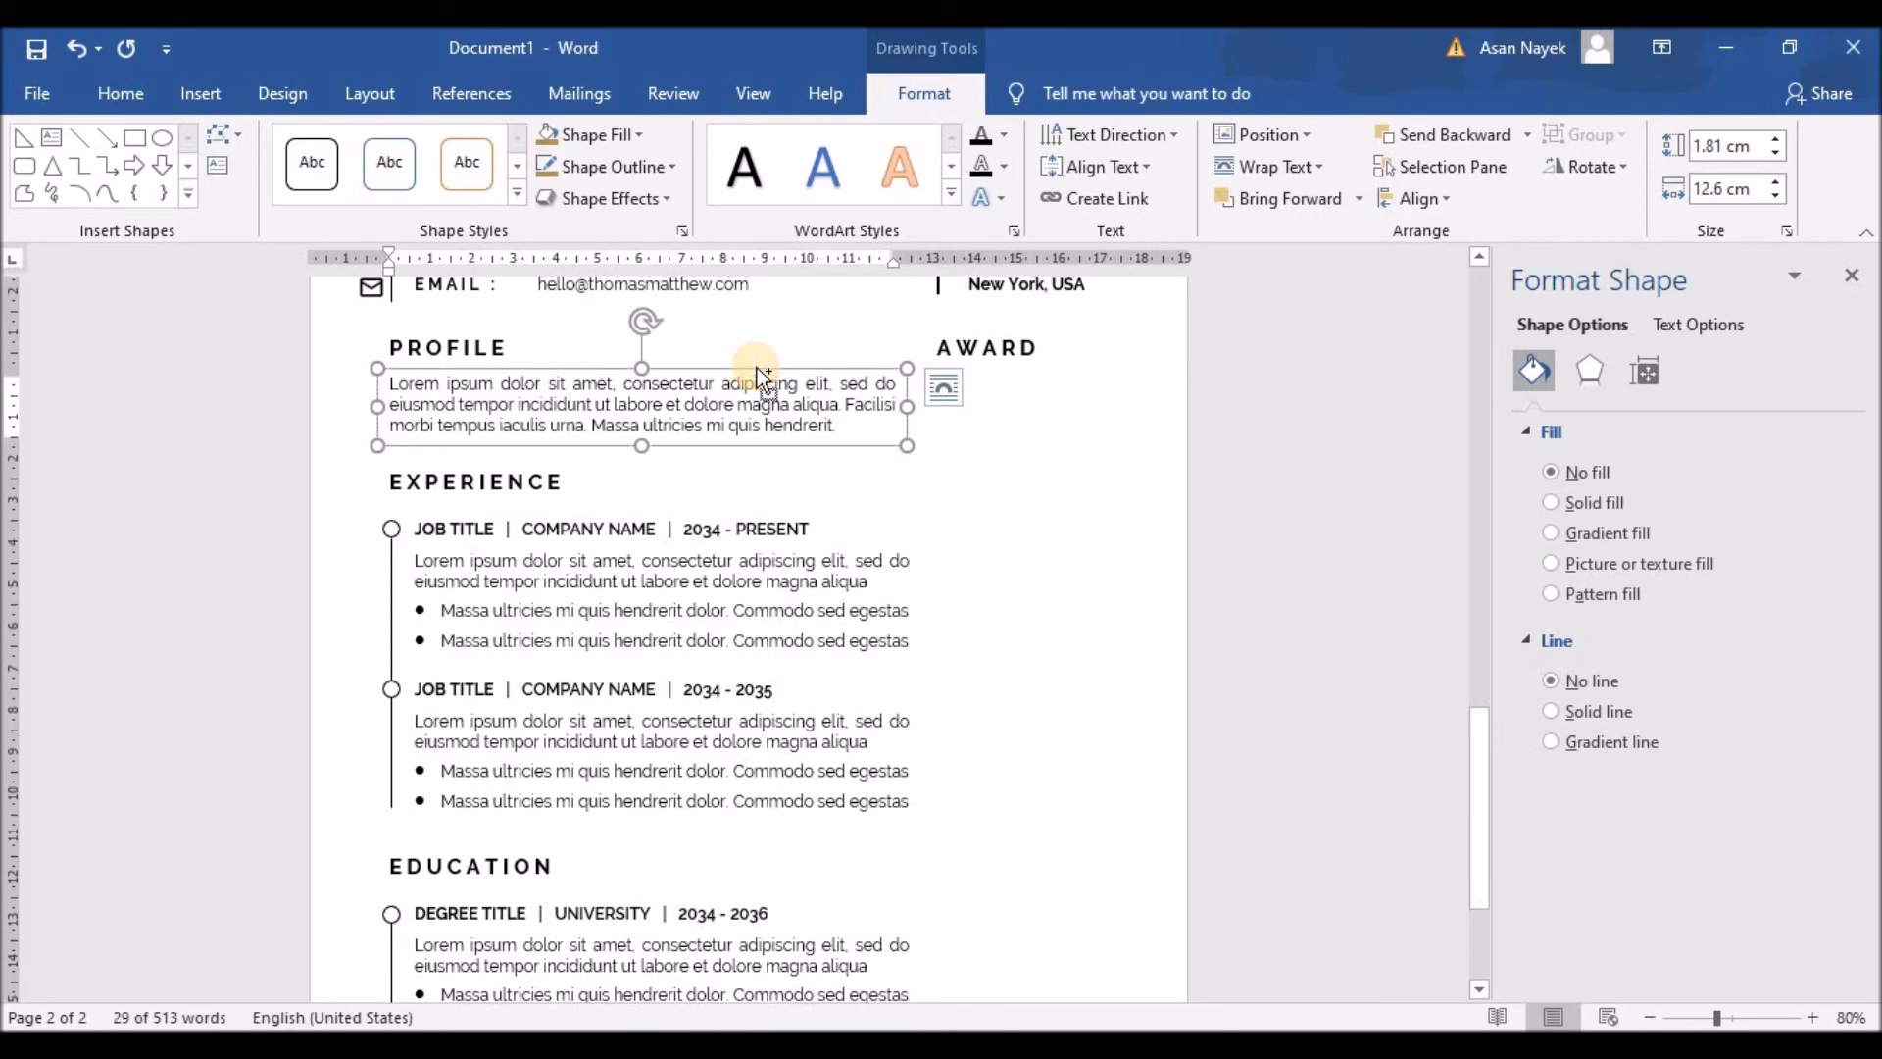
Step: Duplicate the PROFILE paragraph box and fit it under AWARD at 5.45 cm wide
{"action": "key", "text": "ctrl+c"}
{"action": "key", "text": "ctrl+v"}
{"action": "left_click_drag", "start_coordinate": [772, 387], "coordinate": [1294, 365]}
{"action": "left_click_drag", "start_coordinate": [1056, 380], "coordinate": [545, 370]}
{"action": "left_click_drag", "start_coordinate": [938, 417], "coordinate": [1021, 367]}
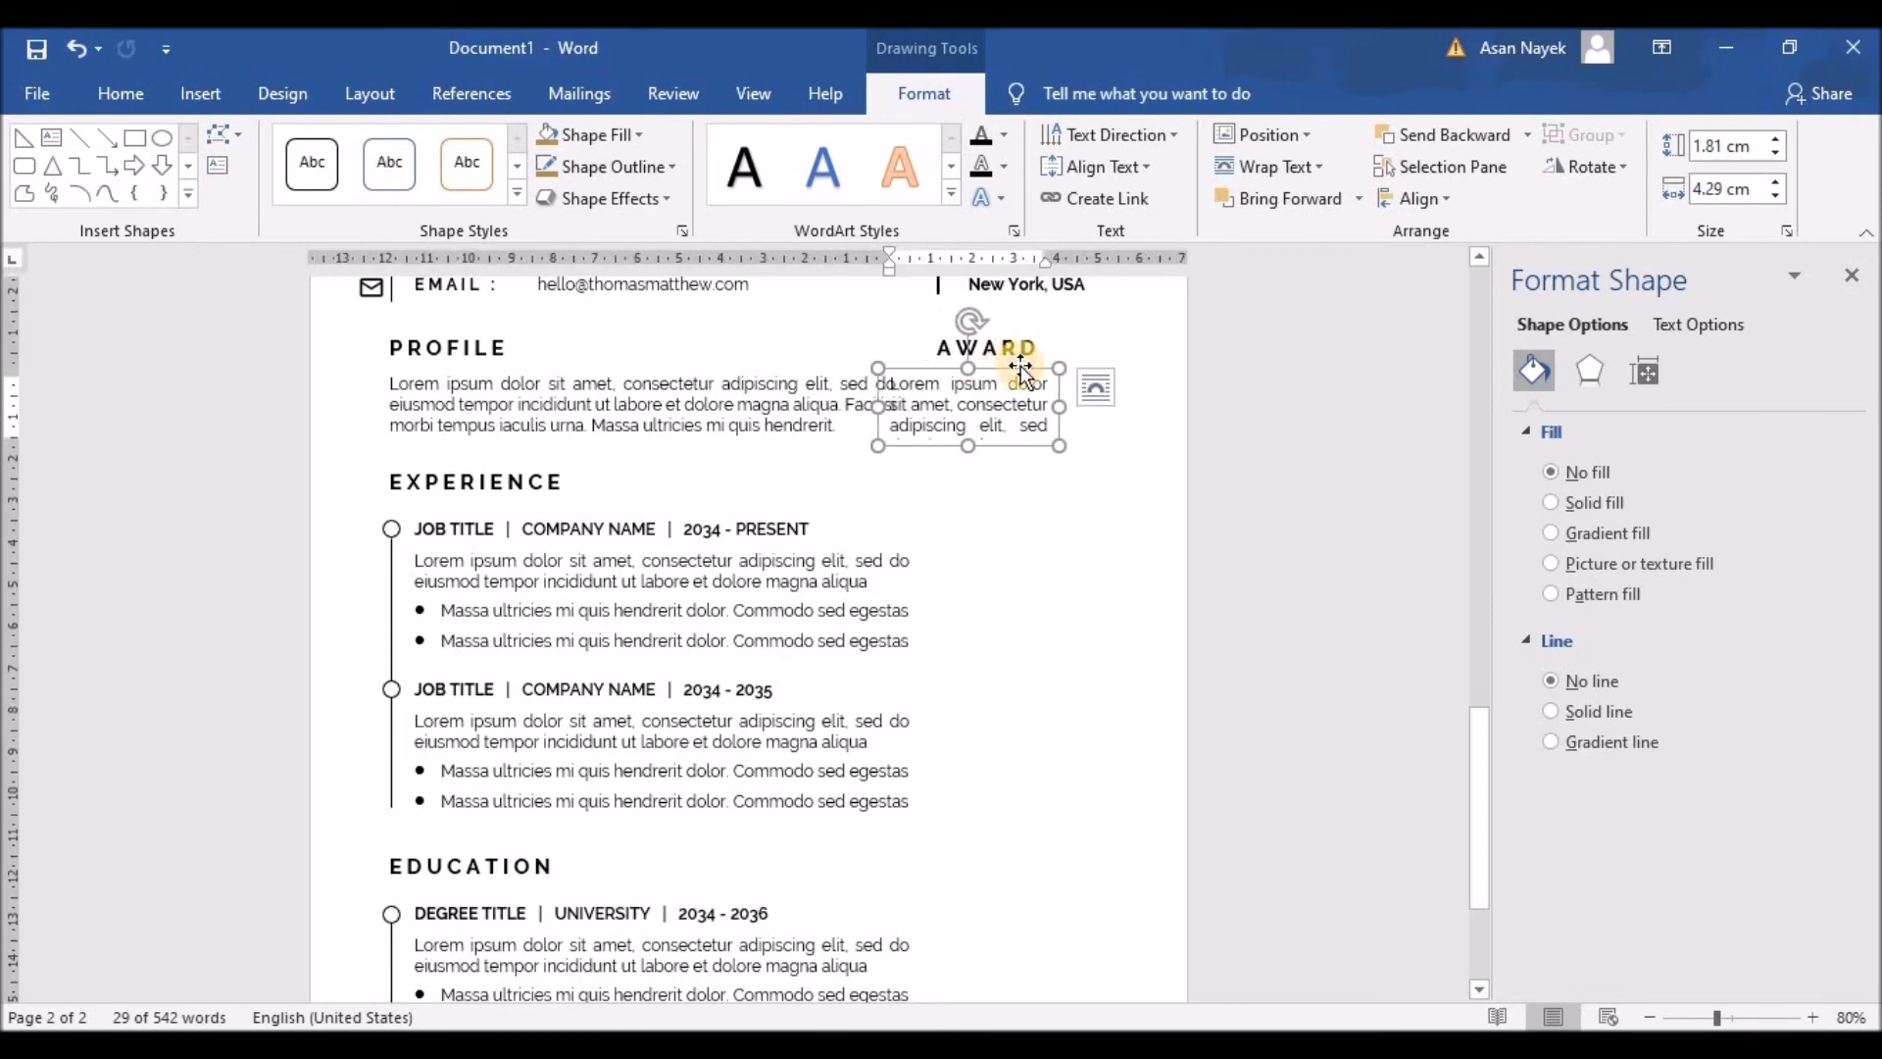
{"action": "key", "text": "ctrl+z"}
{"action": "key", "text": "Left"}
{"action": "key", "text": "Left"}
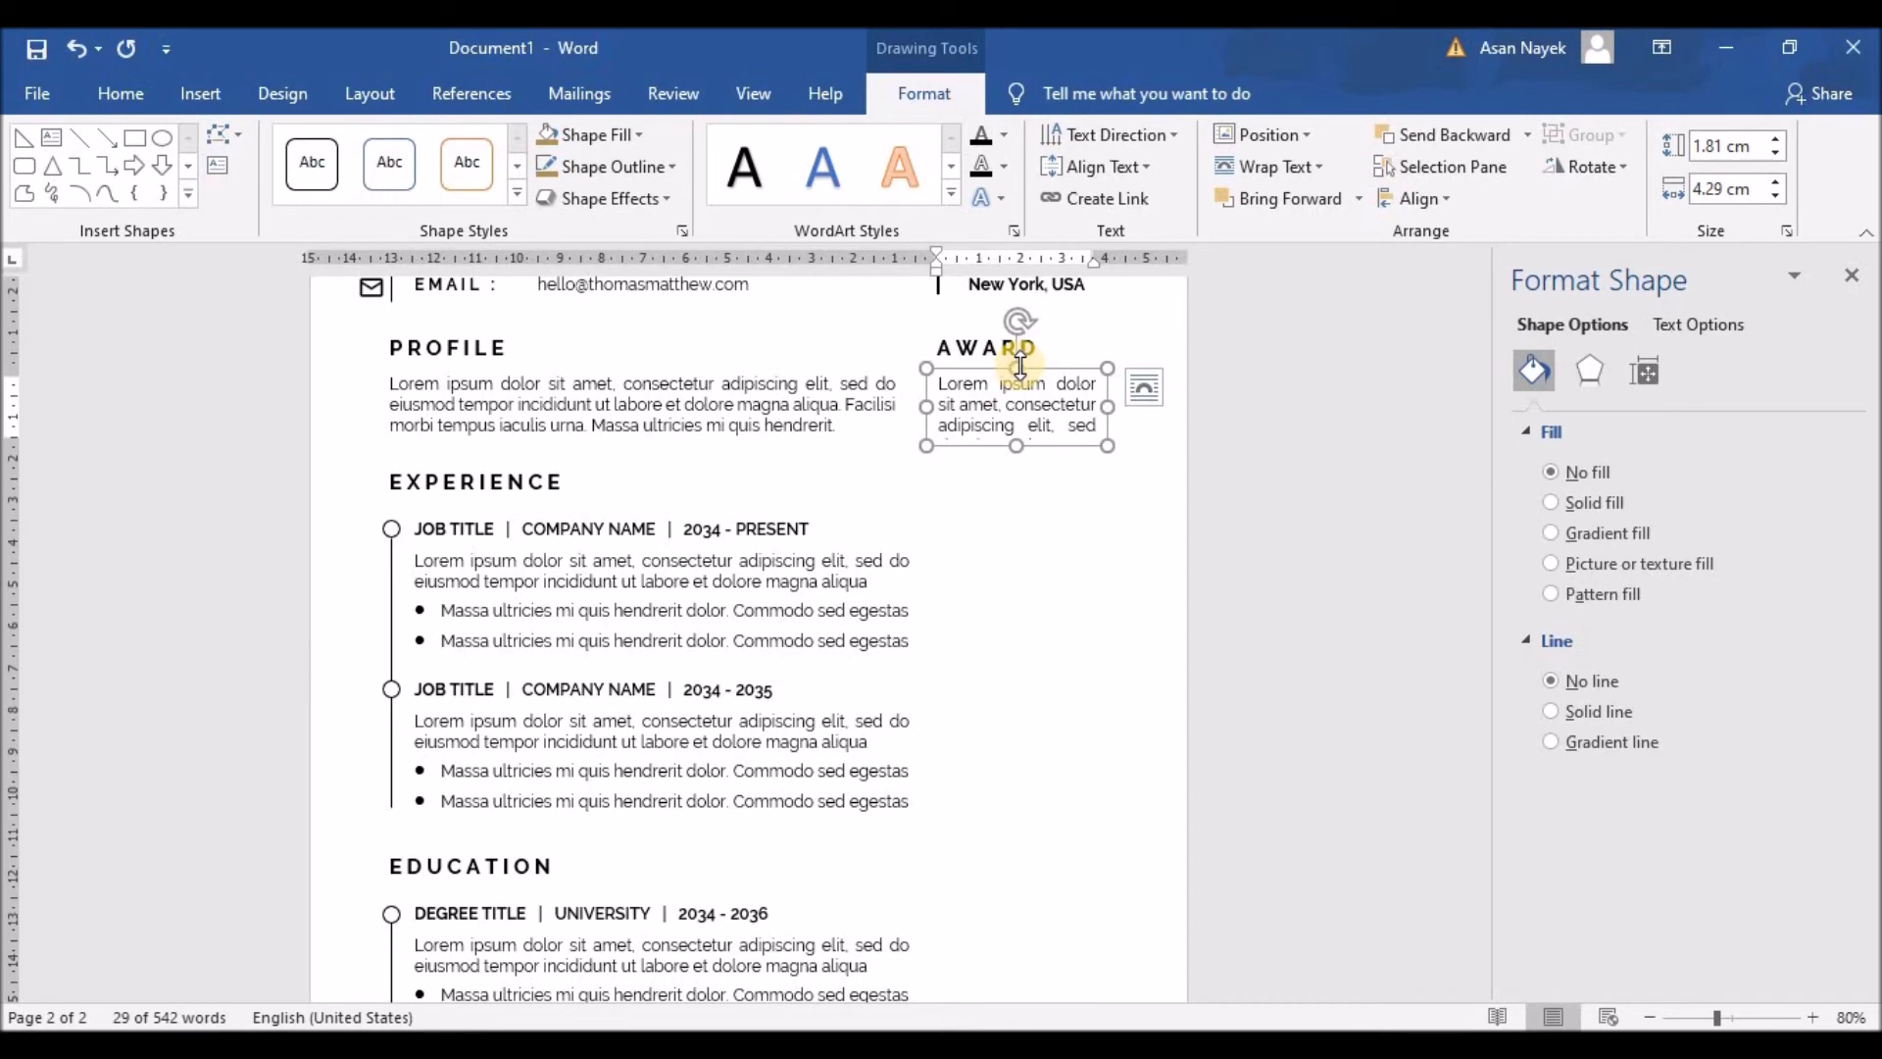
{"action": "left_click_drag", "start_coordinate": [1106, 406], "coordinate": [1156, 405]}
Step: Replace the box's placeholder text with UX DESIGN | 2030
{"action": "triple_click", "coordinate": [1068, 426]}
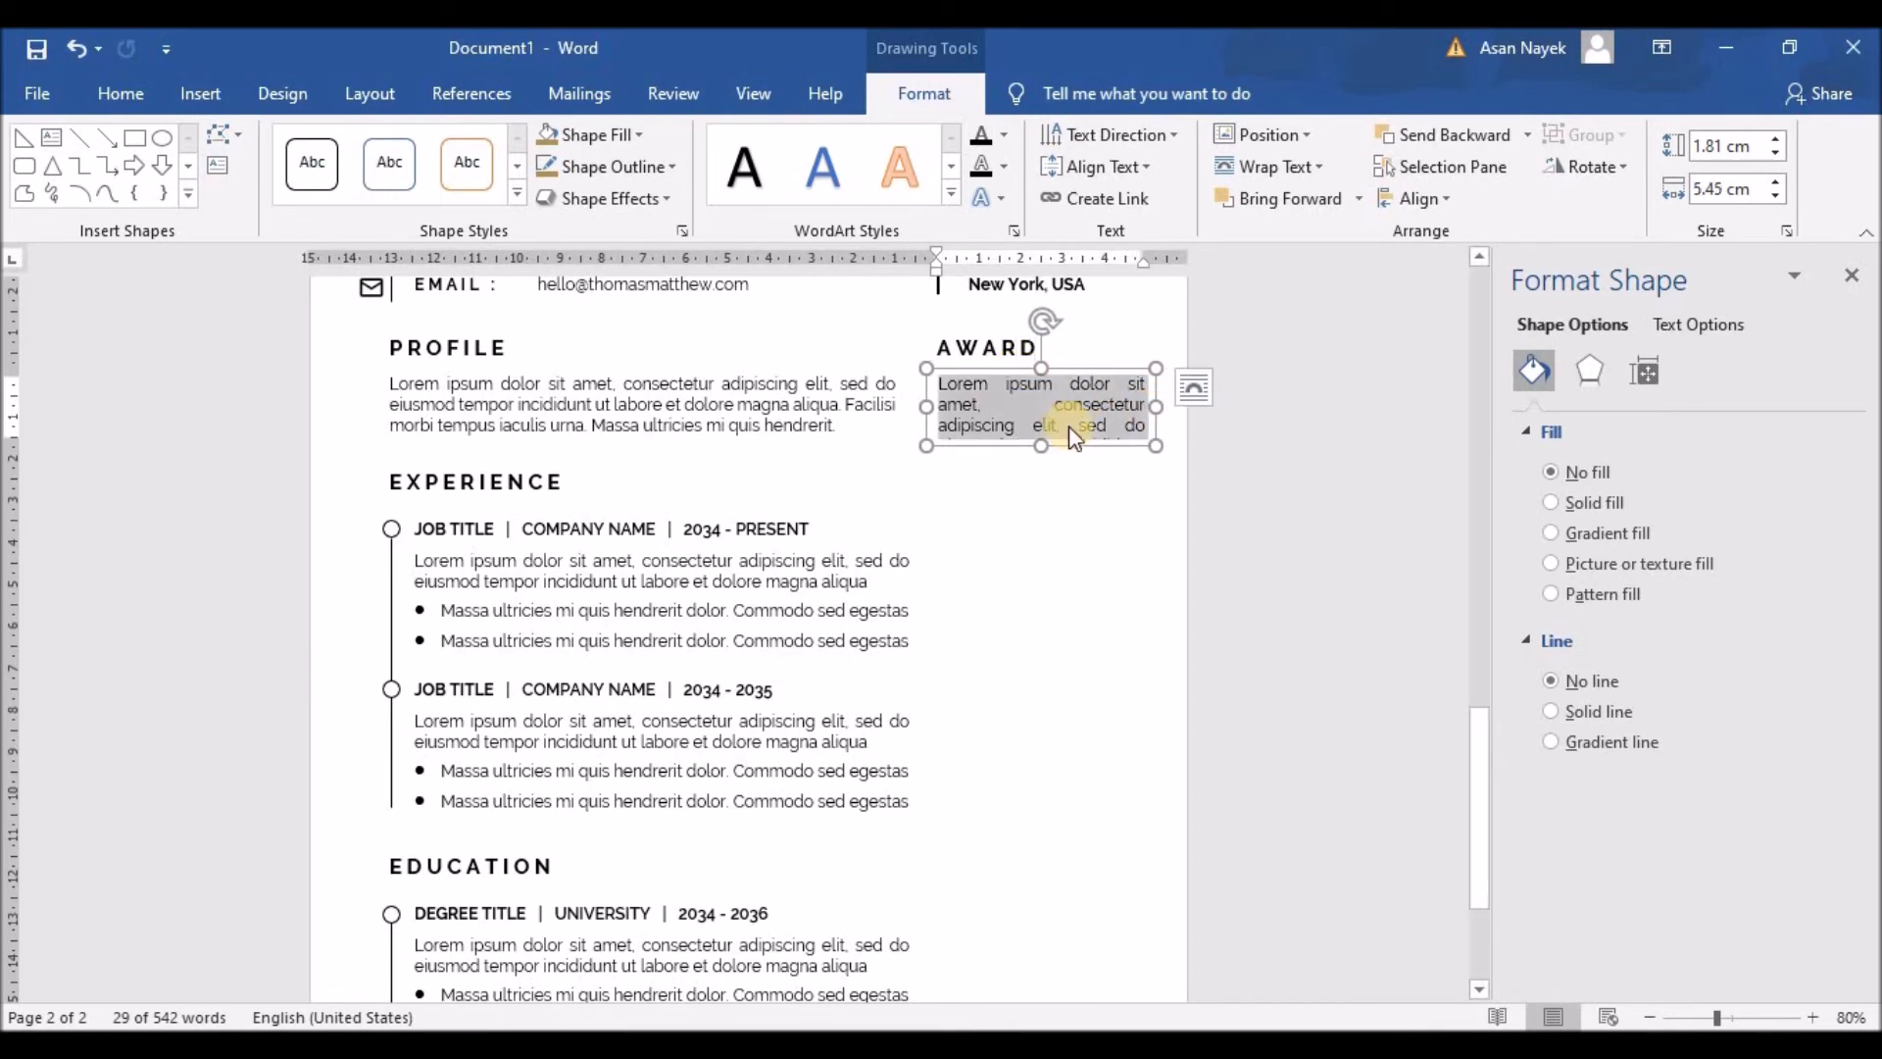
{"action": "key", "text": "Delete"}
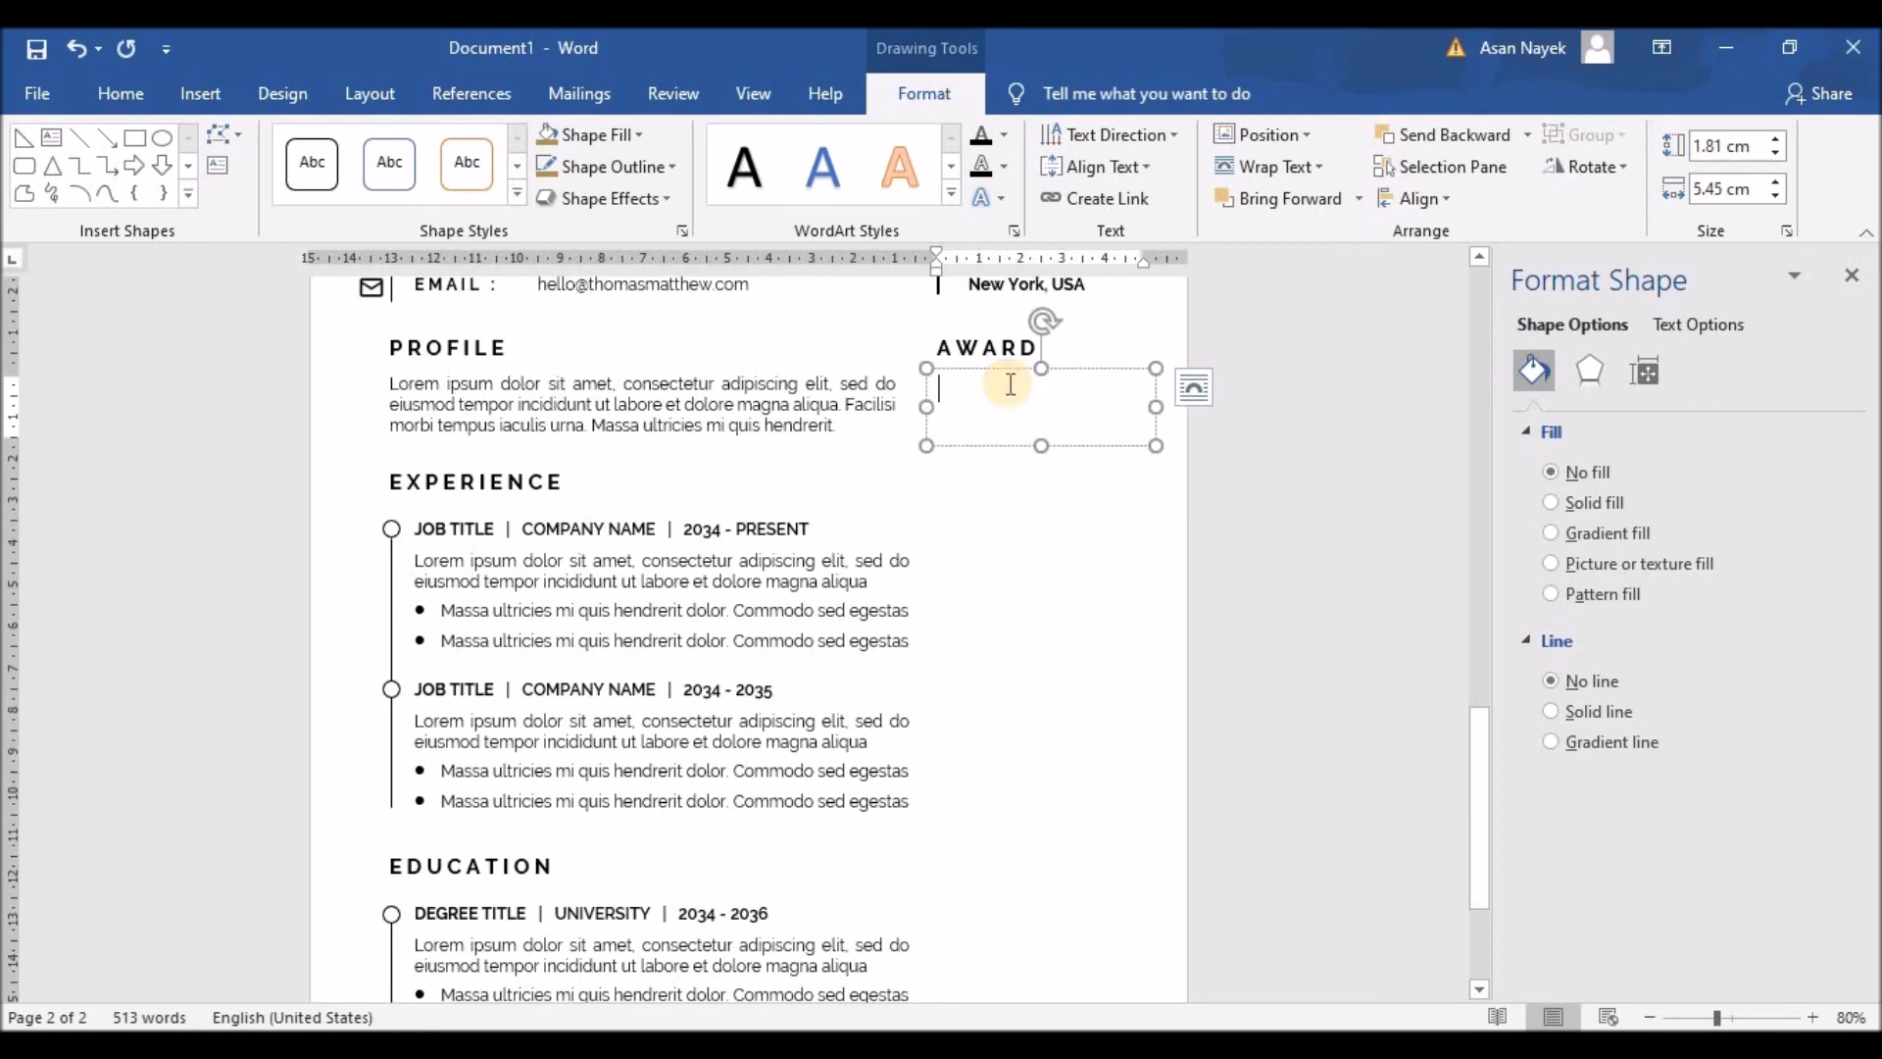
{"action": "type", "text": "UX DESIGN | 2030"}
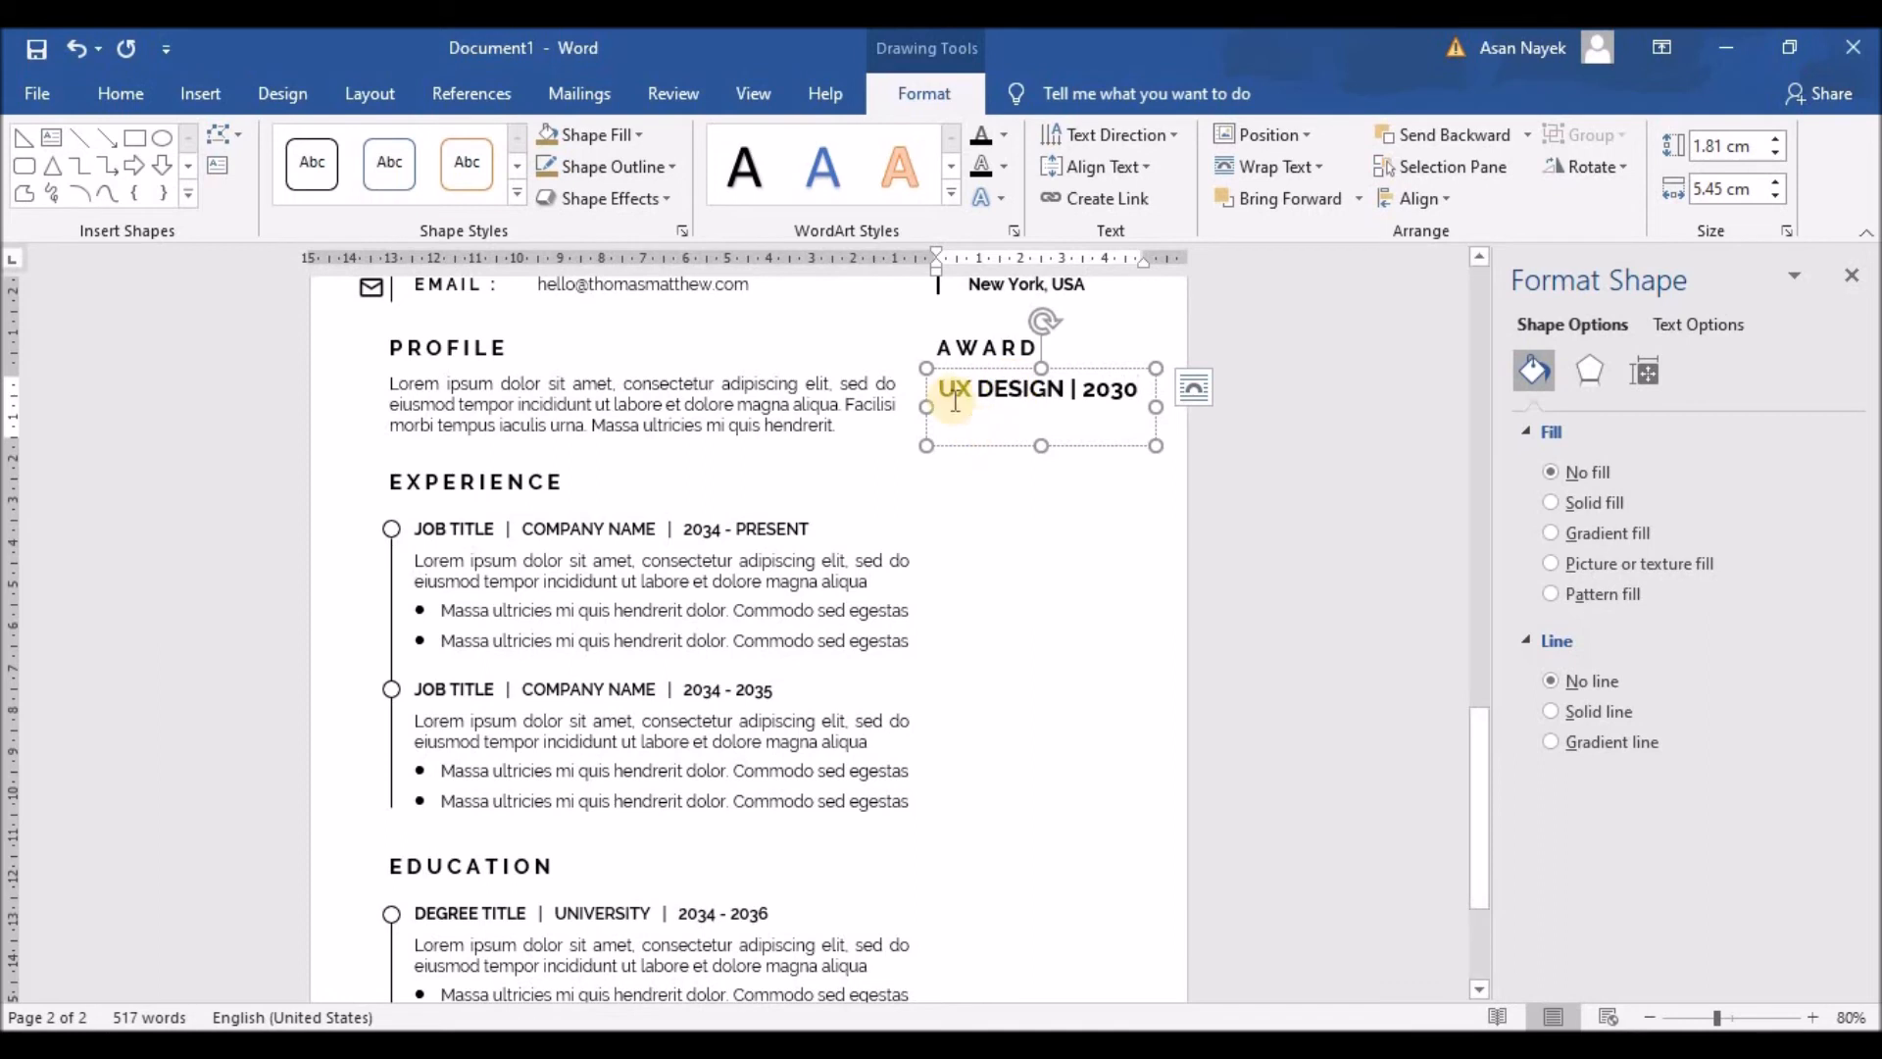
{"action": "left_click_drag", "start_coordinate": [939, 390], "coordinate": [1161, 390]}
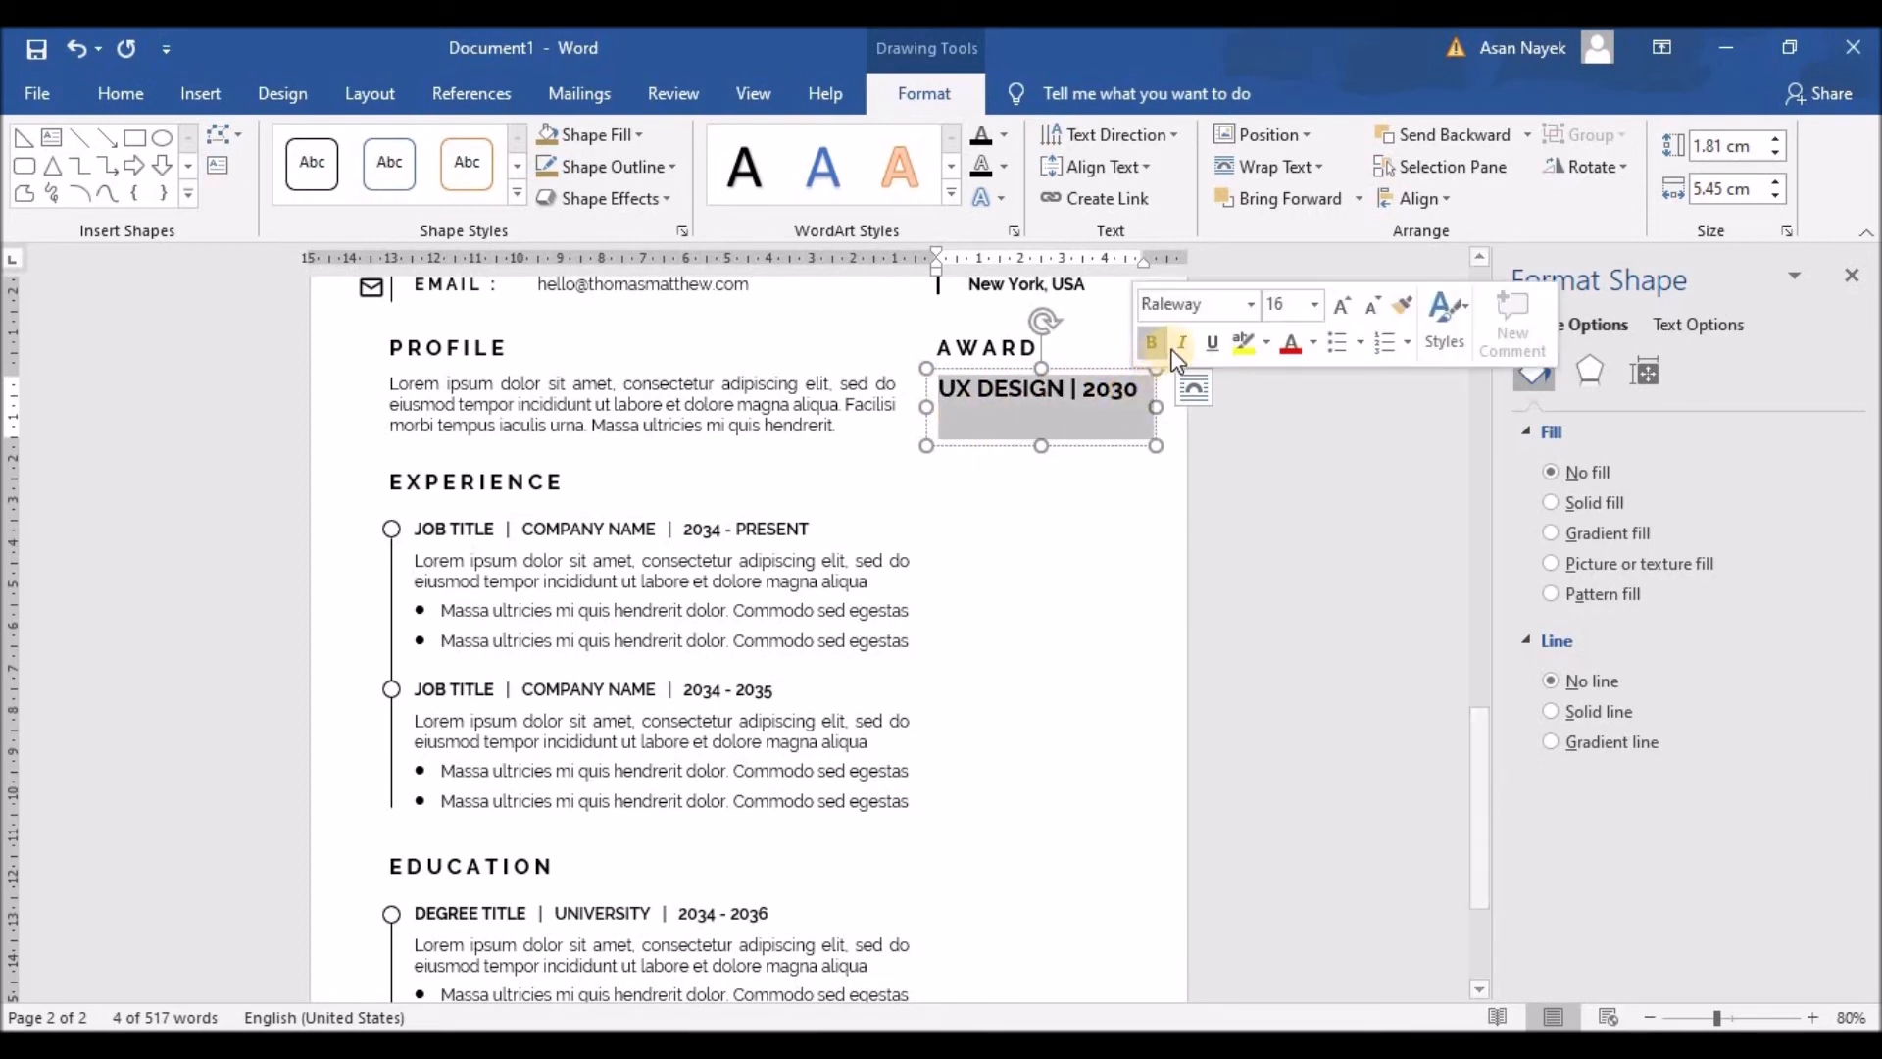
{"action": "left_click", "coordinate": [1373, 305]}
{"action": "left_click", "coordinate": [1373, 305]}
{"action": "left_click", "coordinate": [1372, 305]}
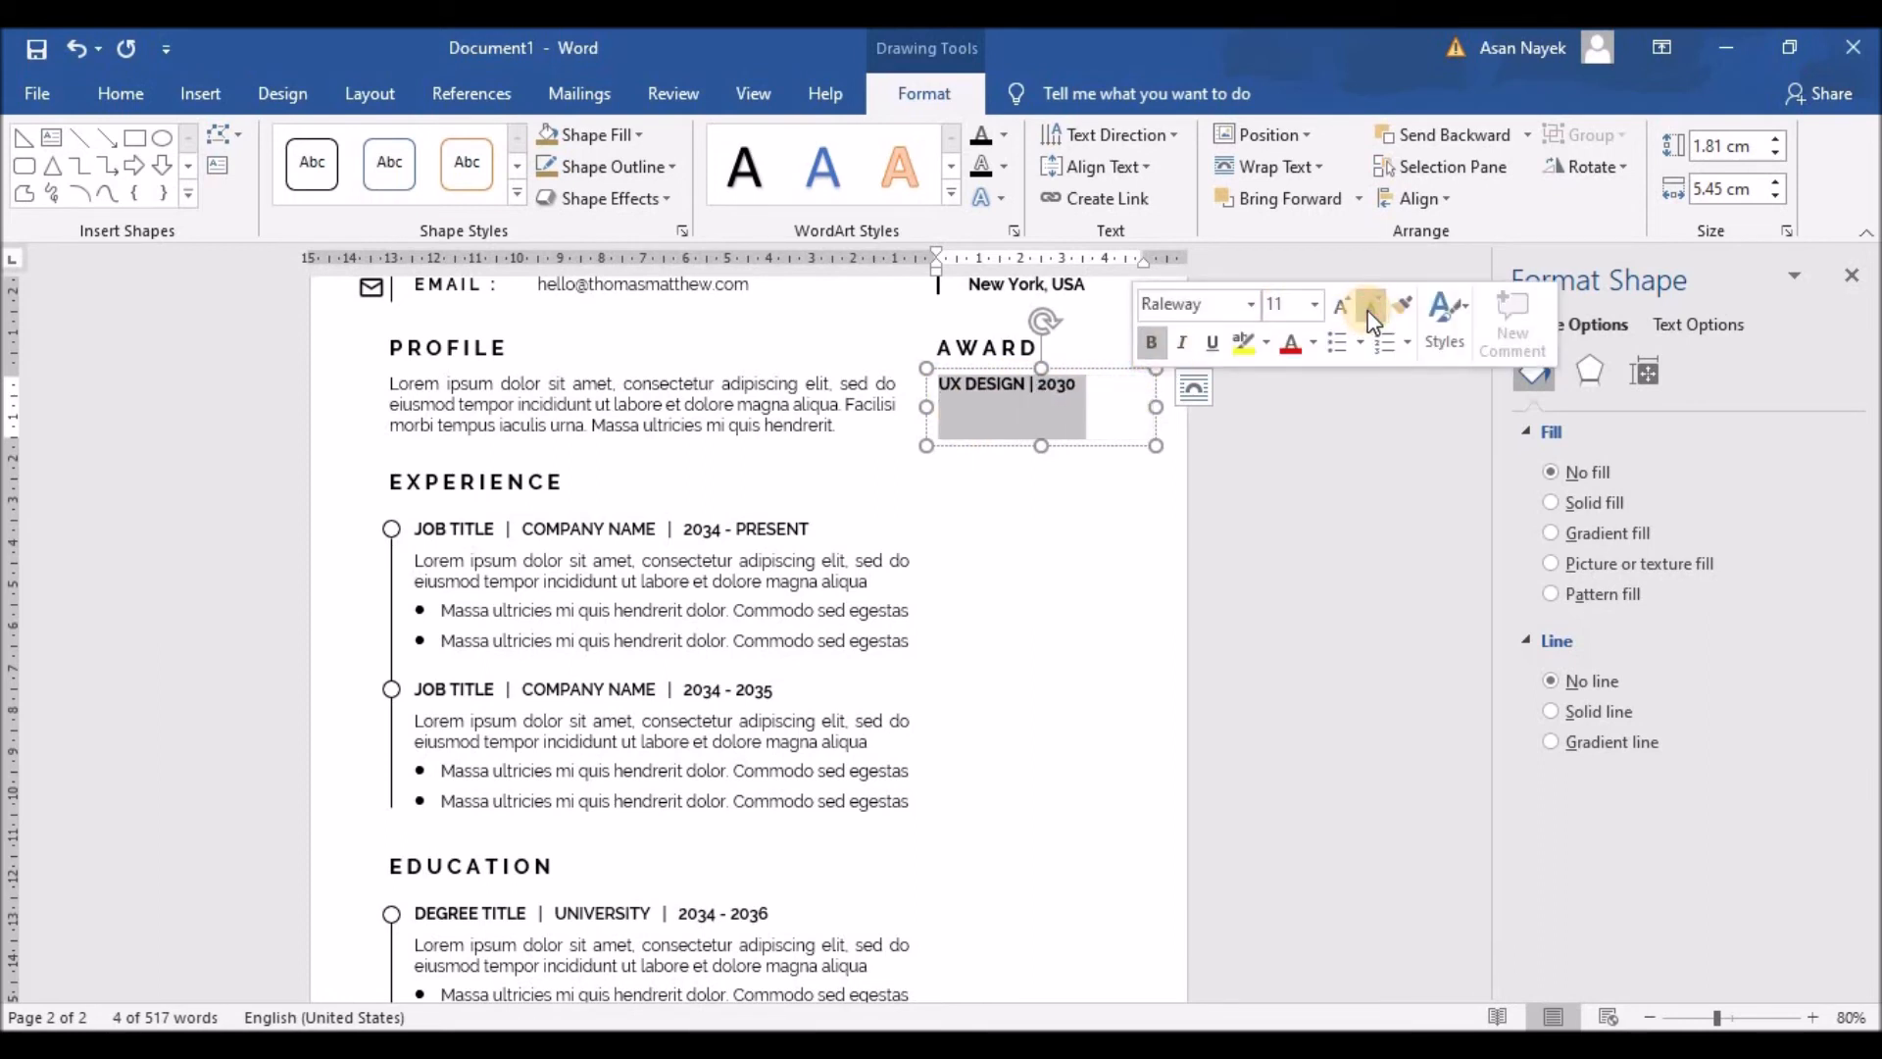
{"action": "left_click", "coordinate": [1090, 386]}
{"action": "key", "text": "Return"}
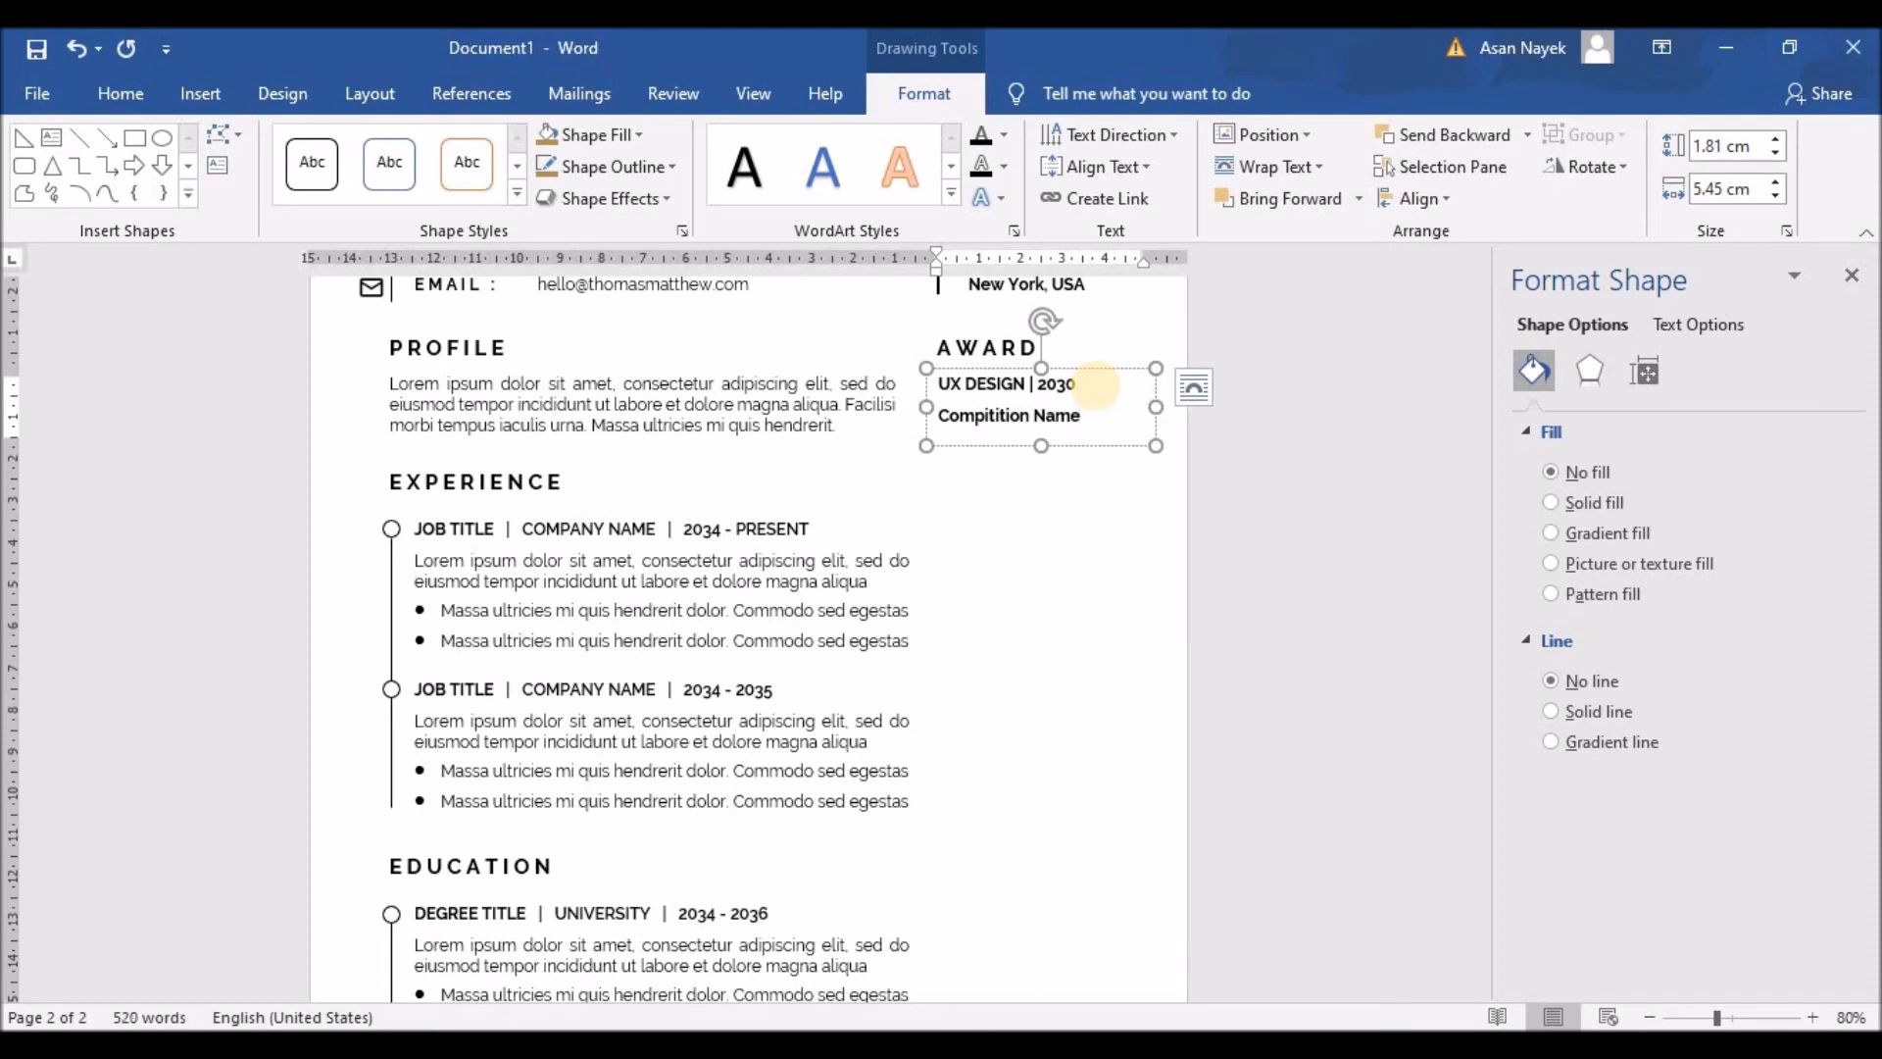
{"action": "left_click_drag", "start_coordinate": [1041, 446], "coordinate": [1041, 531]}
{"action": "left_click", "coordinate": [999, 452]}
{"action": "type", "text": ".awardinfo.com"}
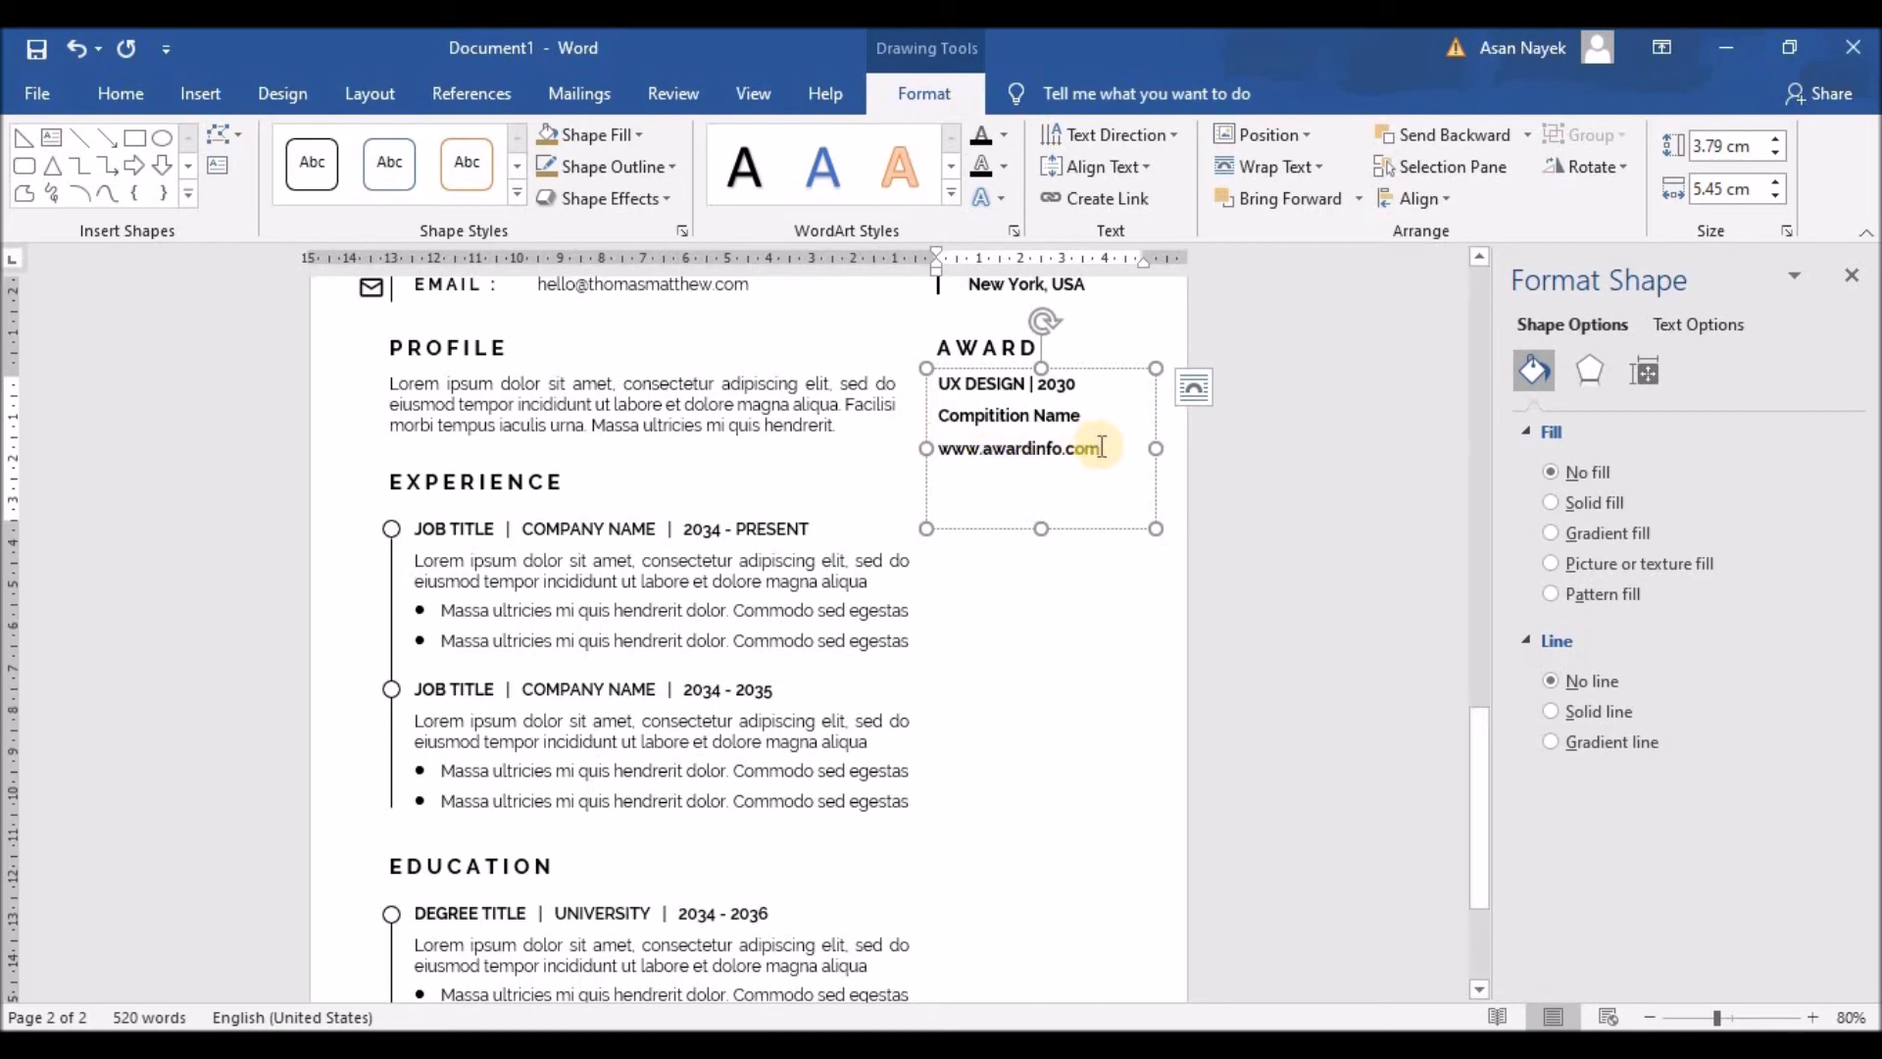
Step: Unbold the name and link lines and remove the space after all three paragraphs
{"action": "left_click_drag", "start_coordinate": [1098, 517], "coordinate": [936, 412]}
{"action": "left_click", "coordinate": [943, 372]}
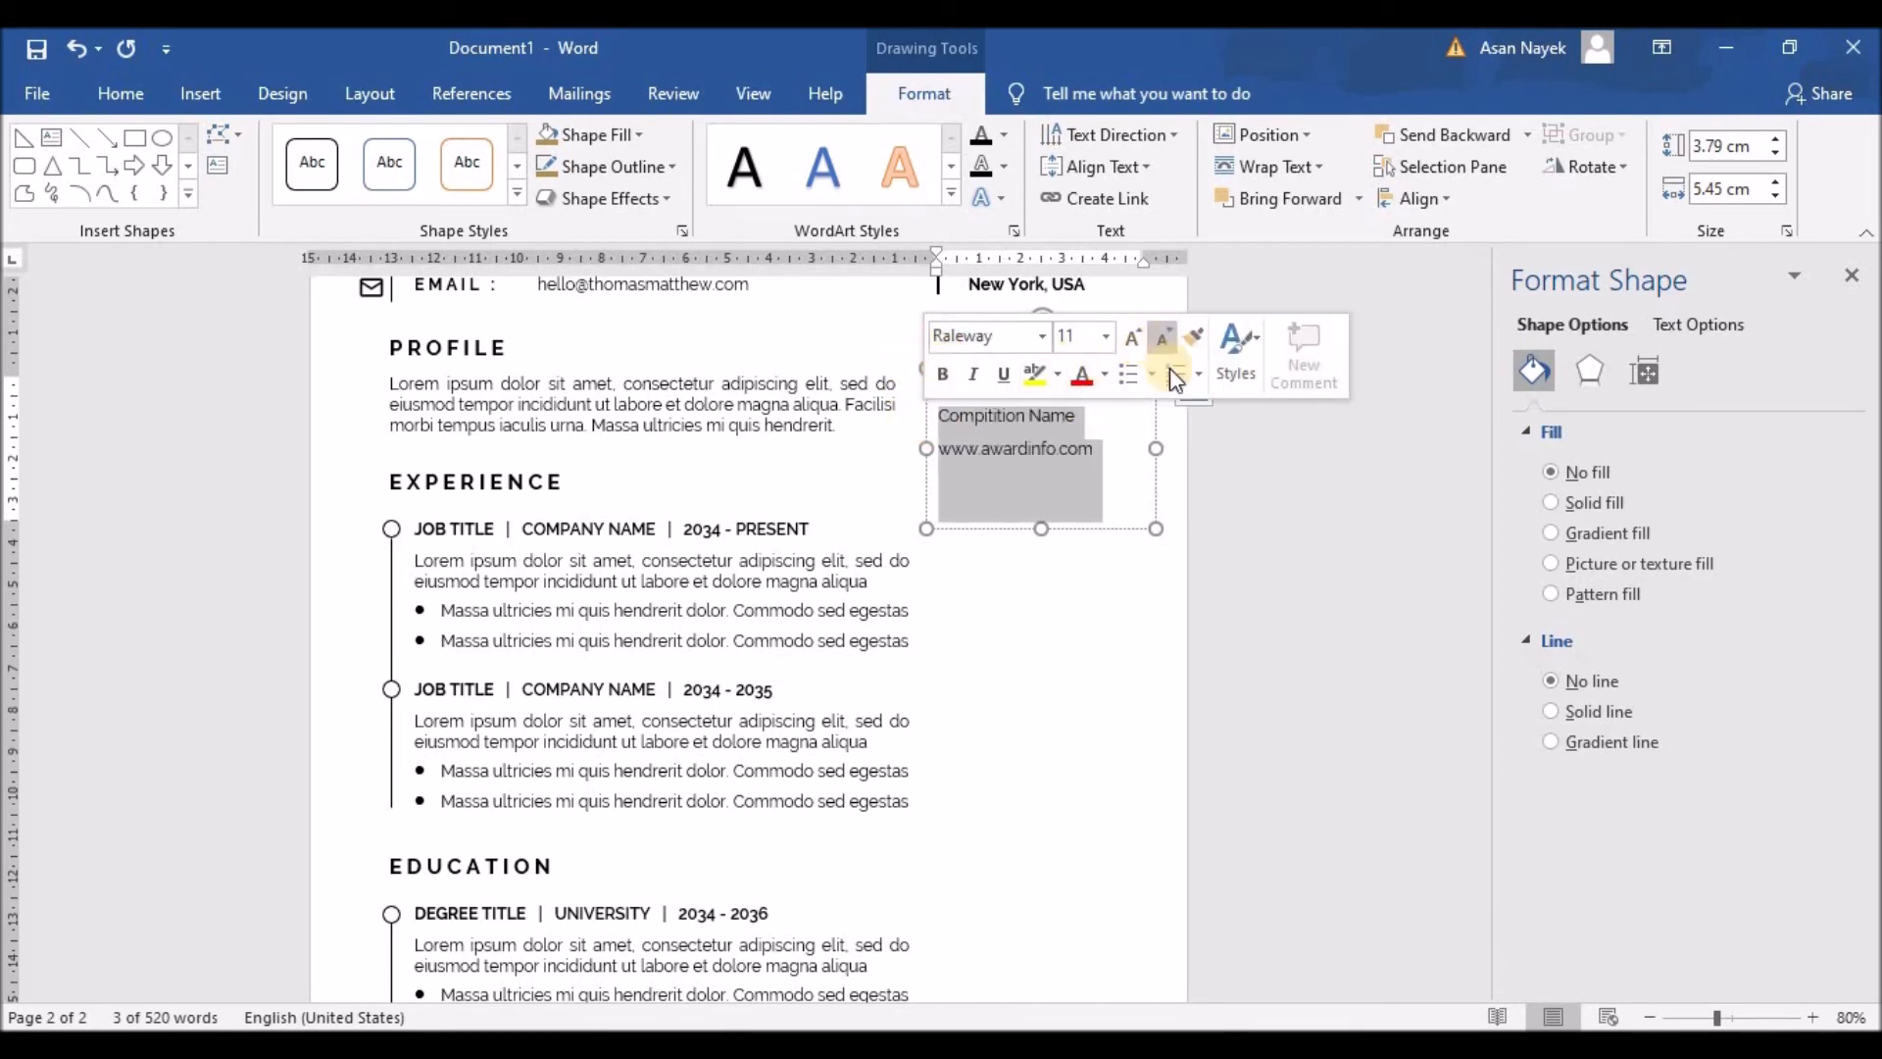
{"action": "left_click", "coordinate": [1126, 479]}
{"action": "left_click_drag", "start_coordinate": [1098, 454], "coordinate": [906, 383]}
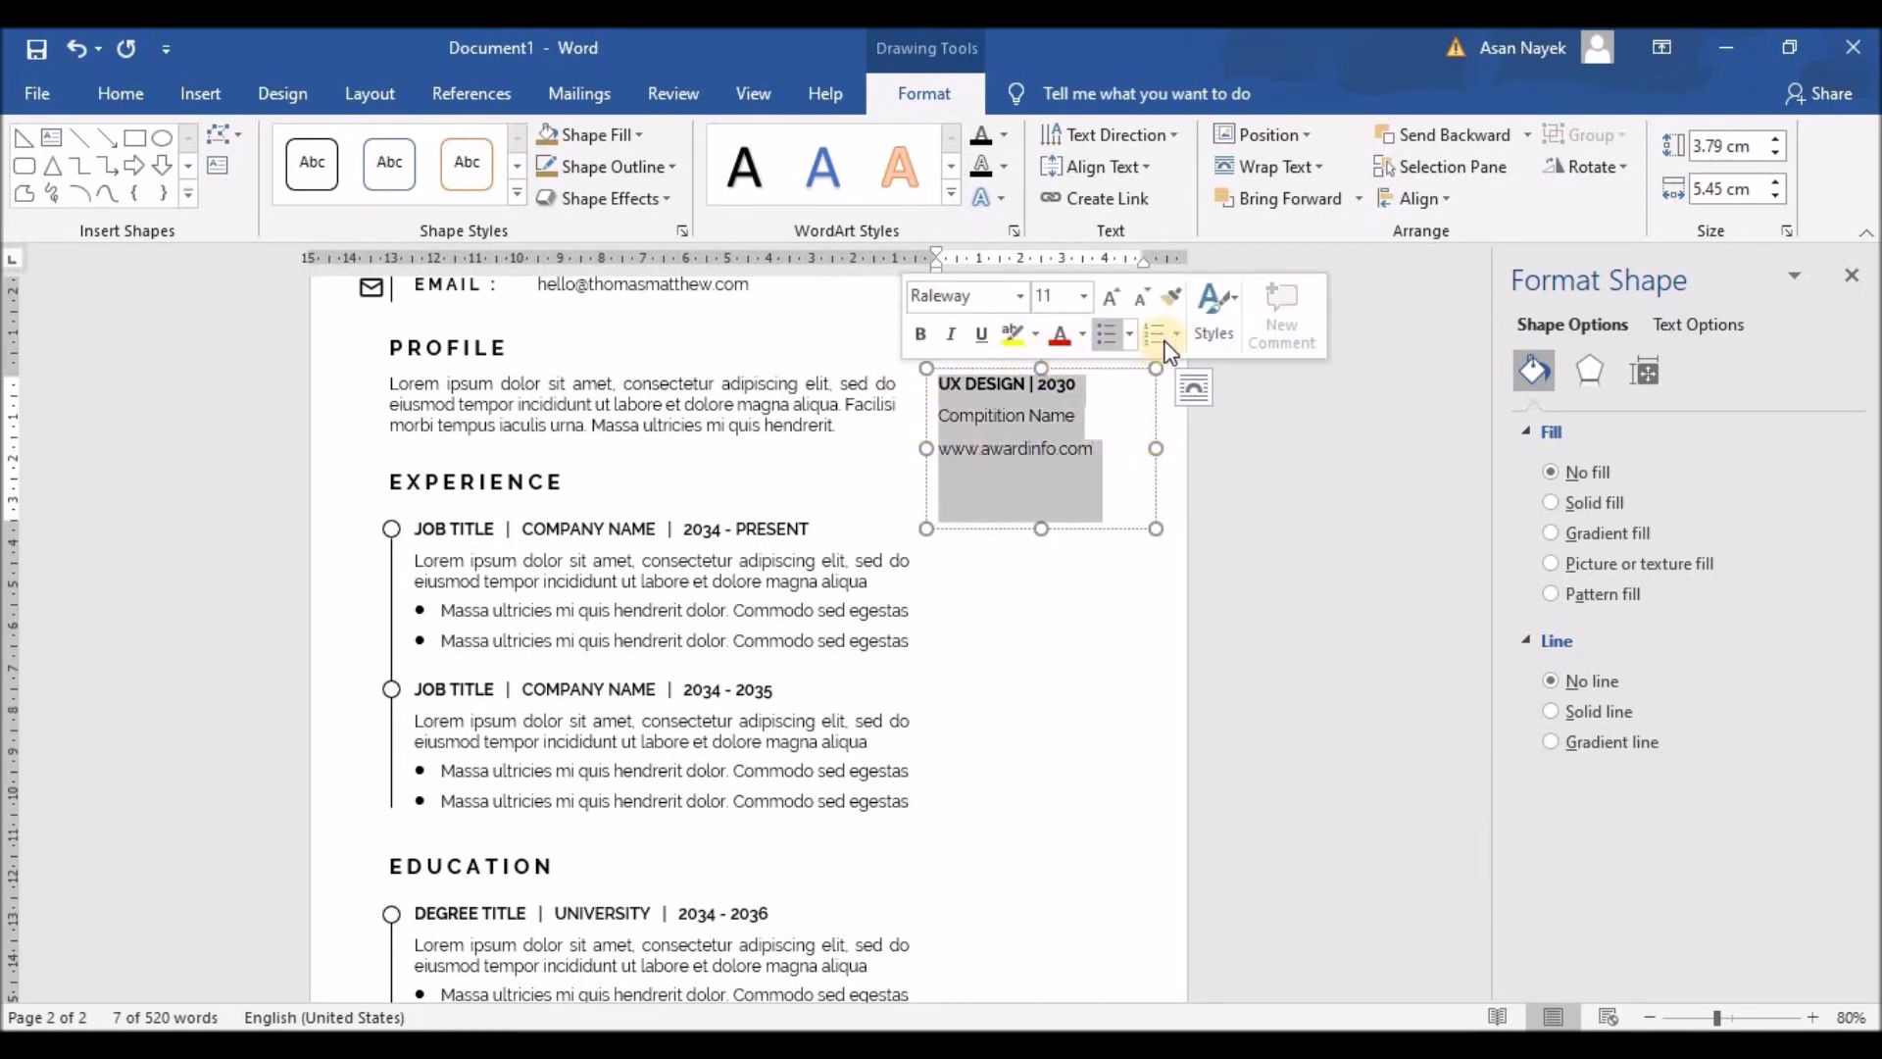
{"action": "left_click", "coordinate": [128, 98]}
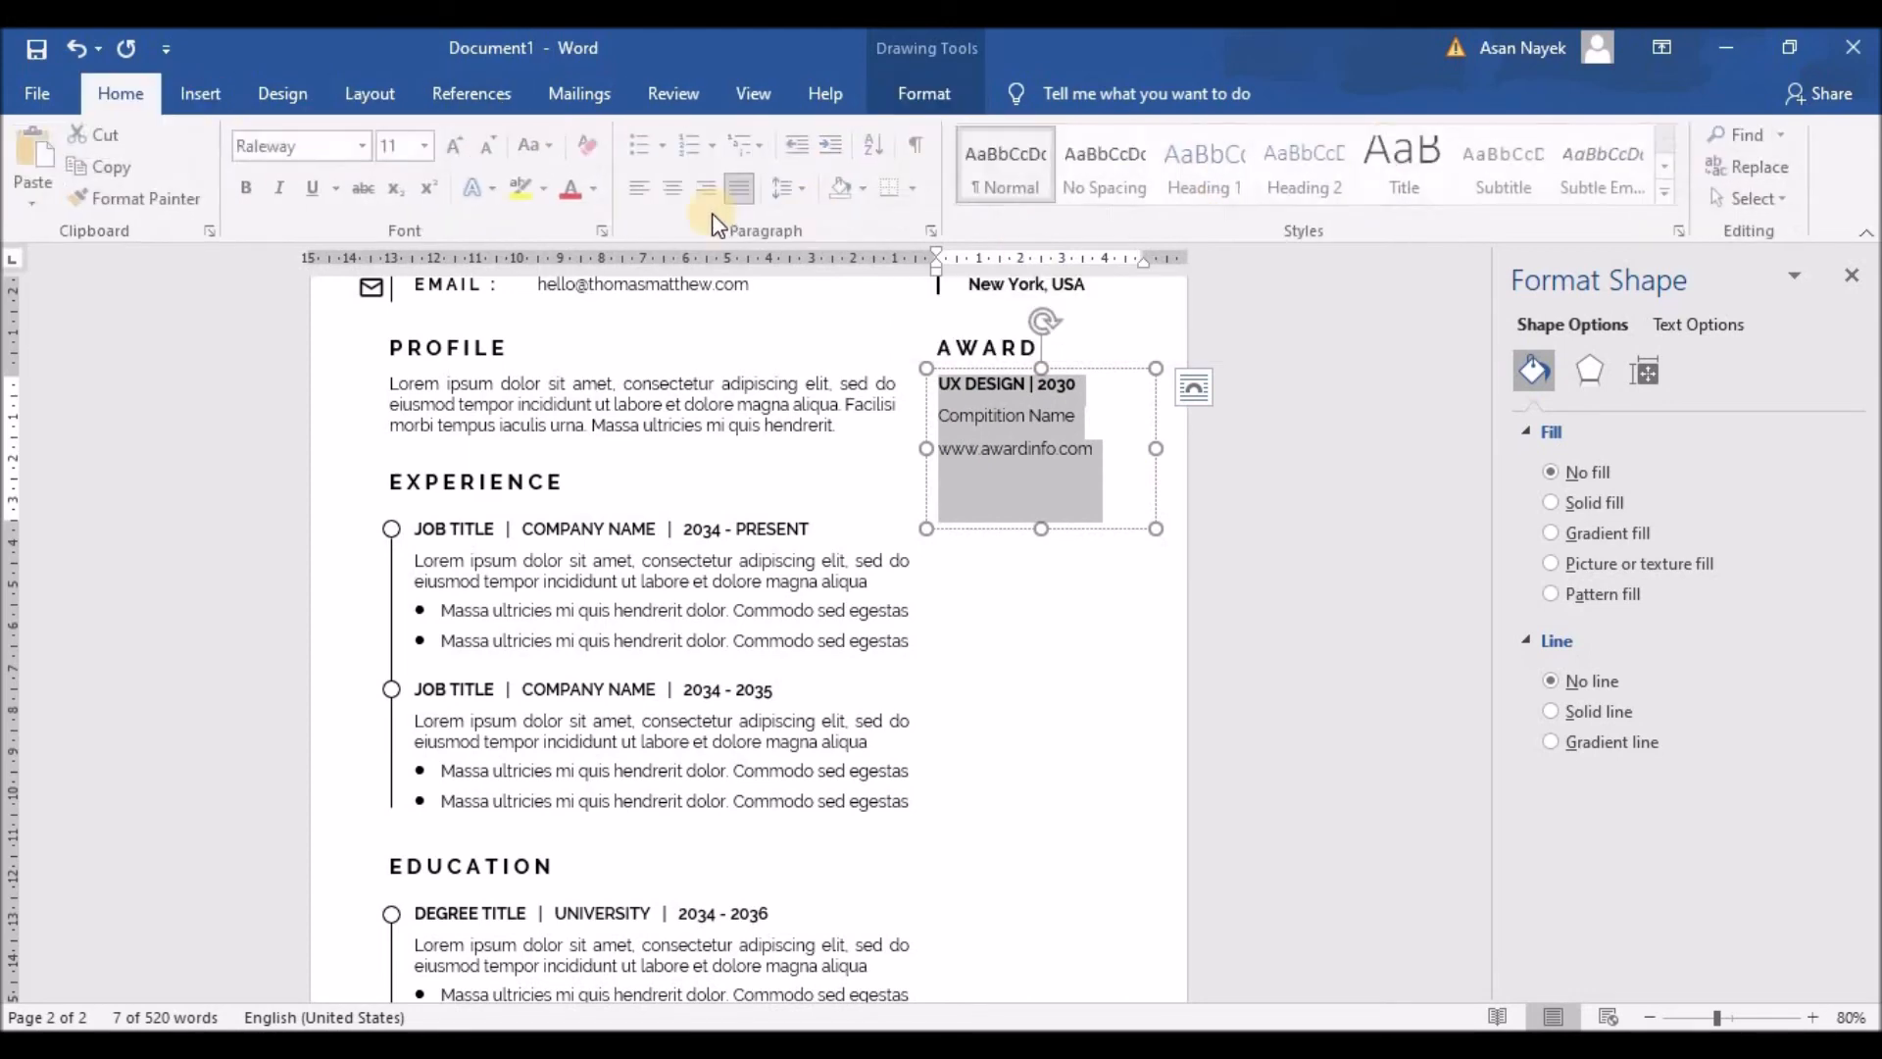
{"action": "left_click", "coordinate": [789, 188]}
{"action": "left_click", "coordinate": [880, 483]}
{"action": "left_click", "coordinate": [1047, 471]}
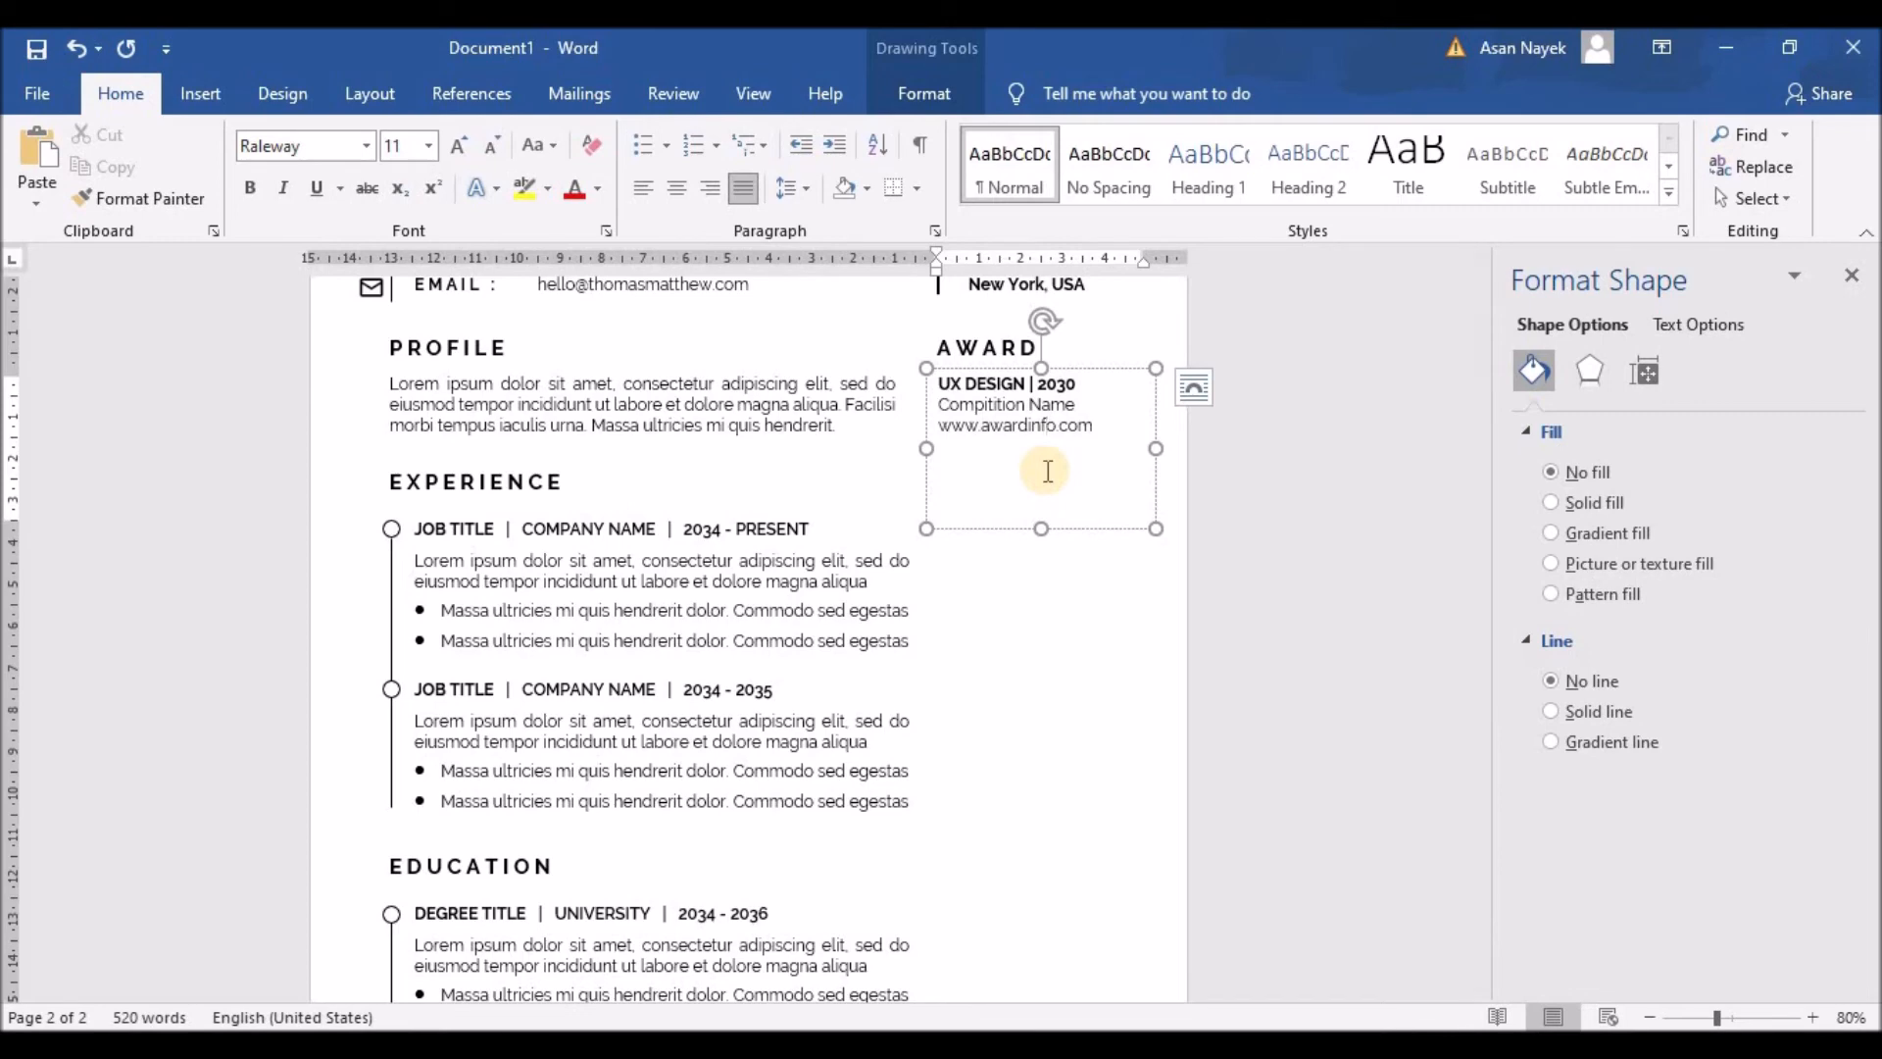
Step: Shrink the award details box and nudge the AWARD heading slightly right
{"action": "scroll", "coordinate": [1031, 658], "scroll_direction": "up", "scroll_amount": 3}
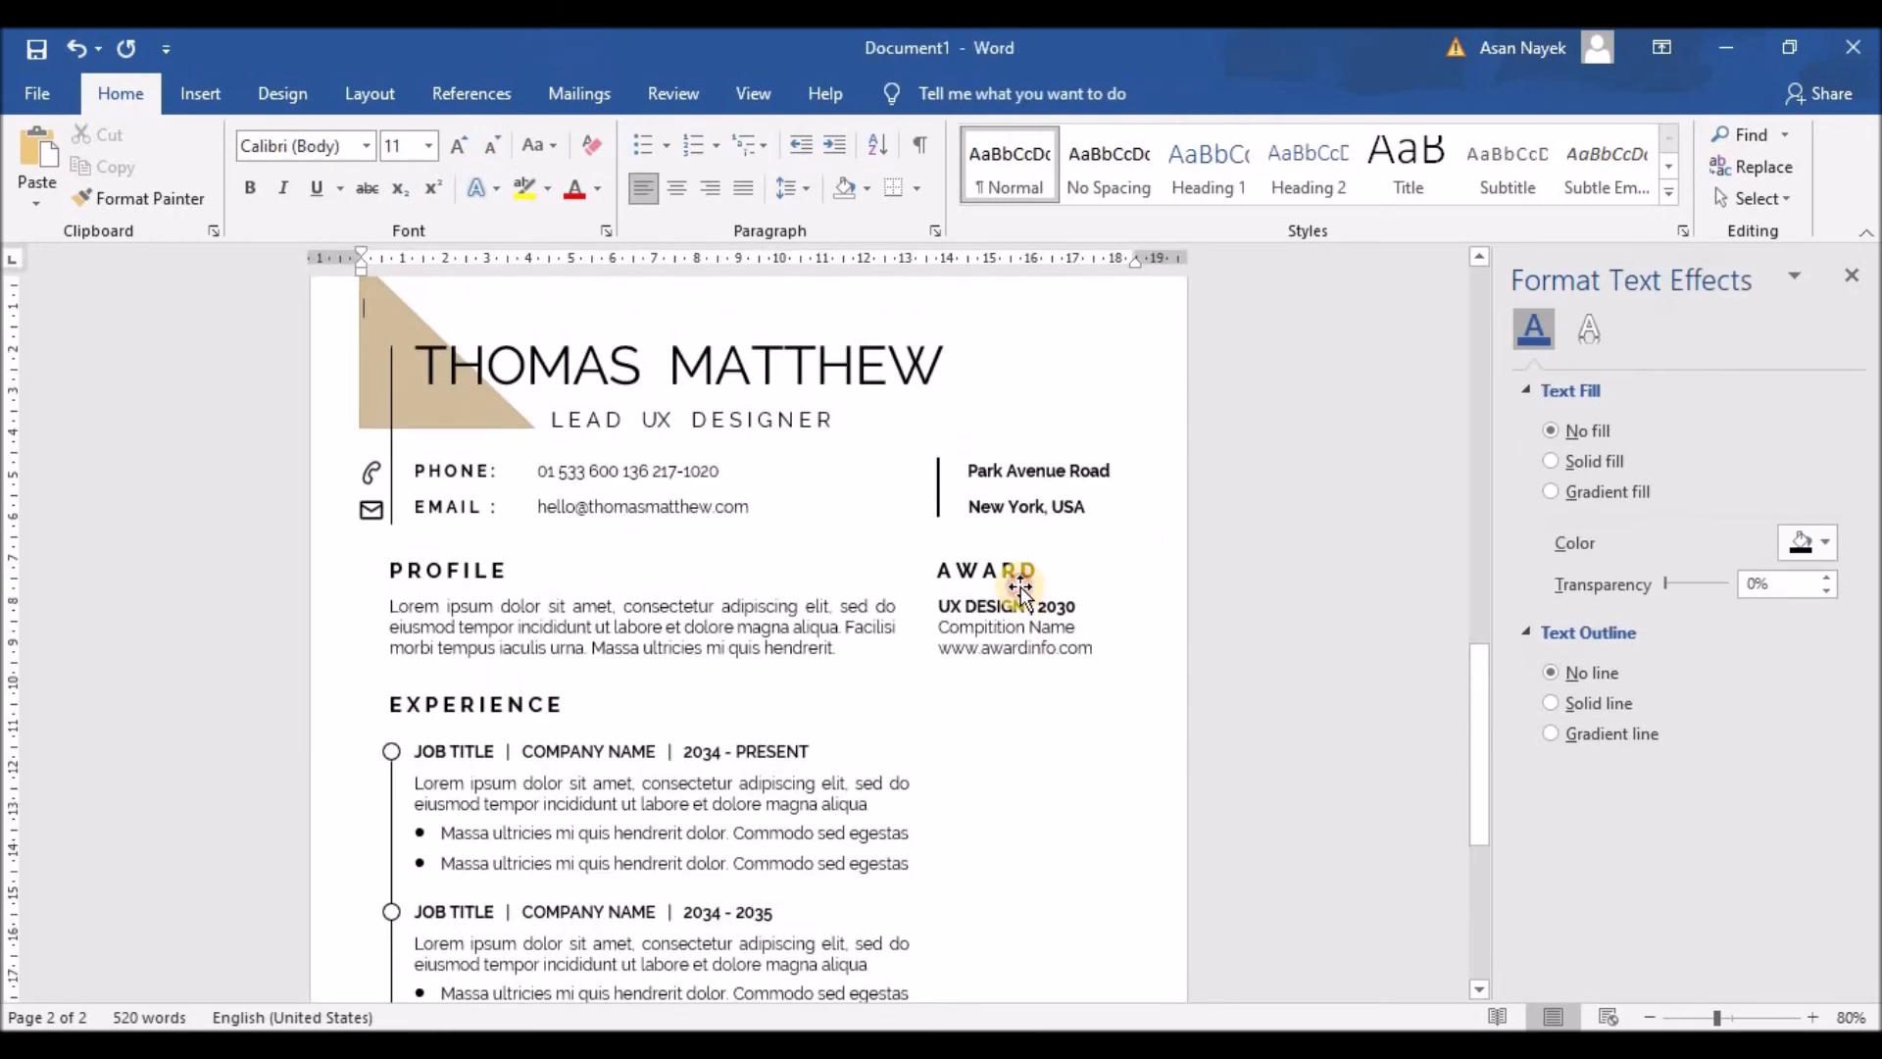
{"action": "left_click_drag", "start_coordinate": [1041, 752], "coordinate": [1037, 675]}
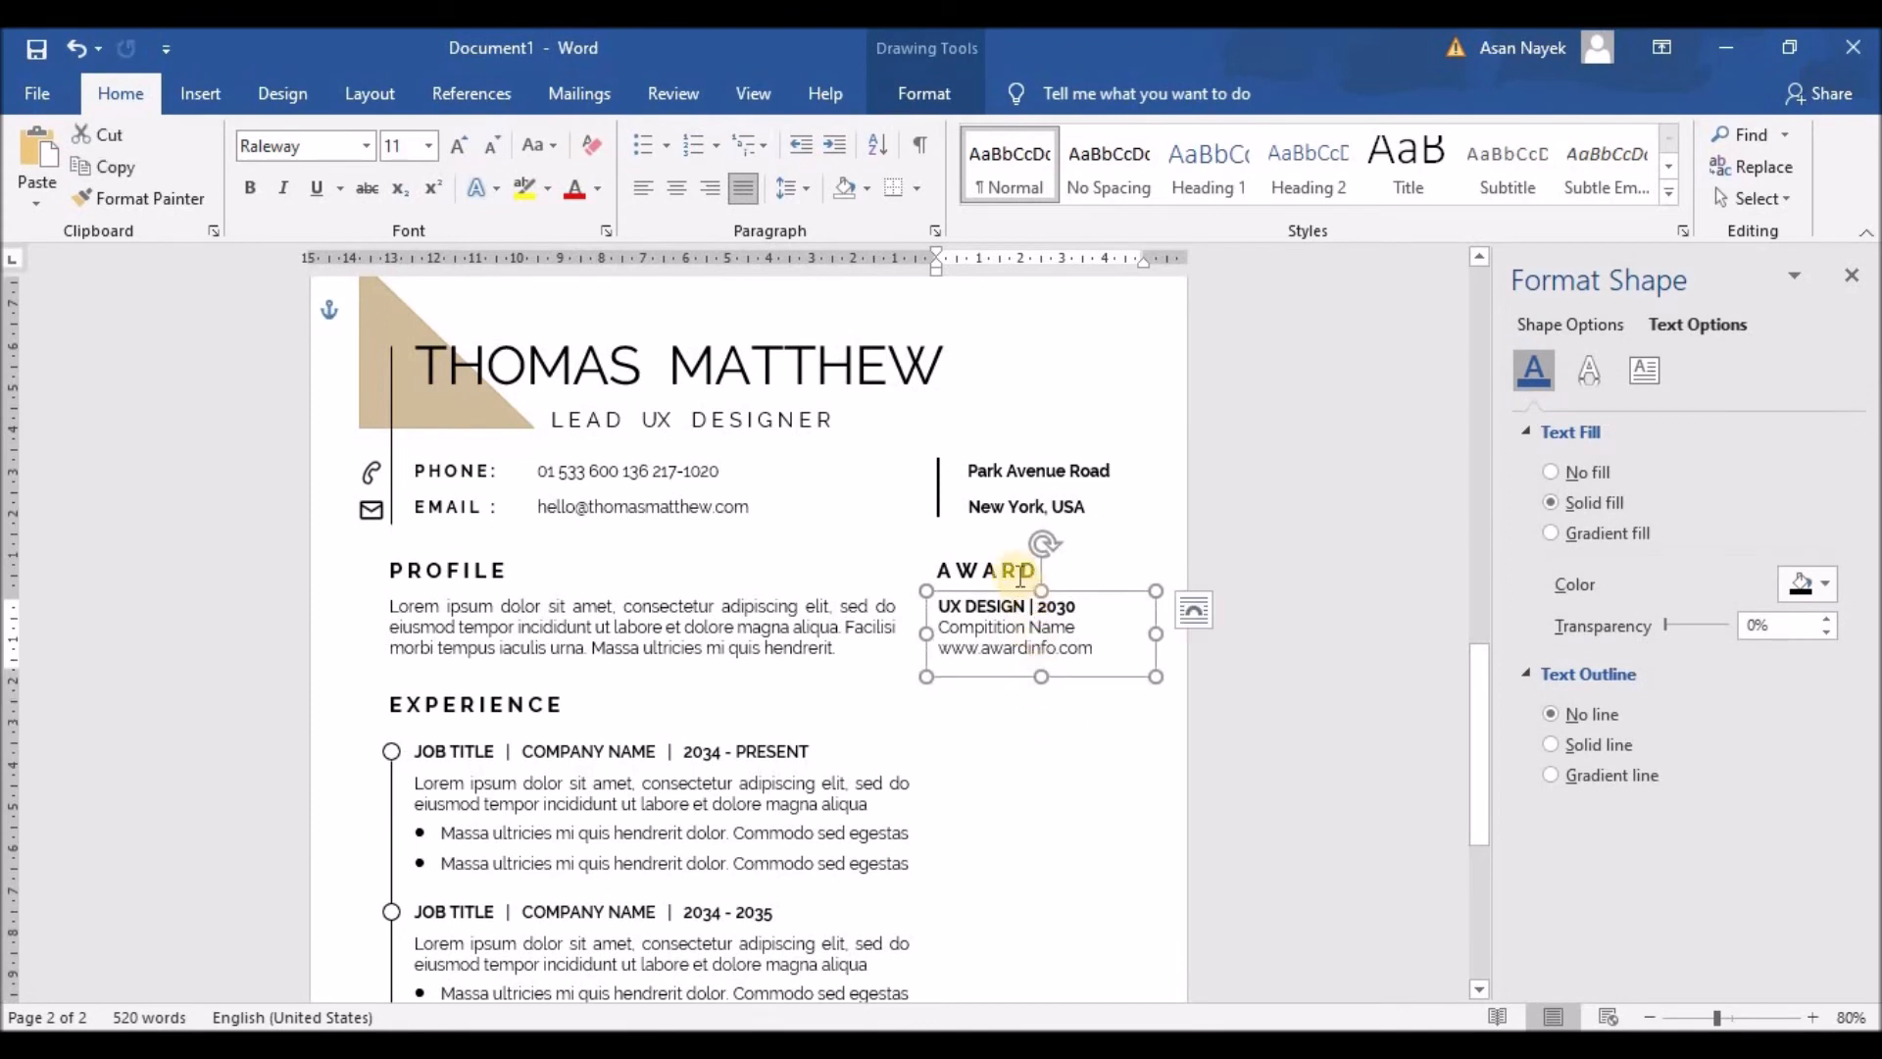
{"action": "left_click", "coordinate": [985, 555]}
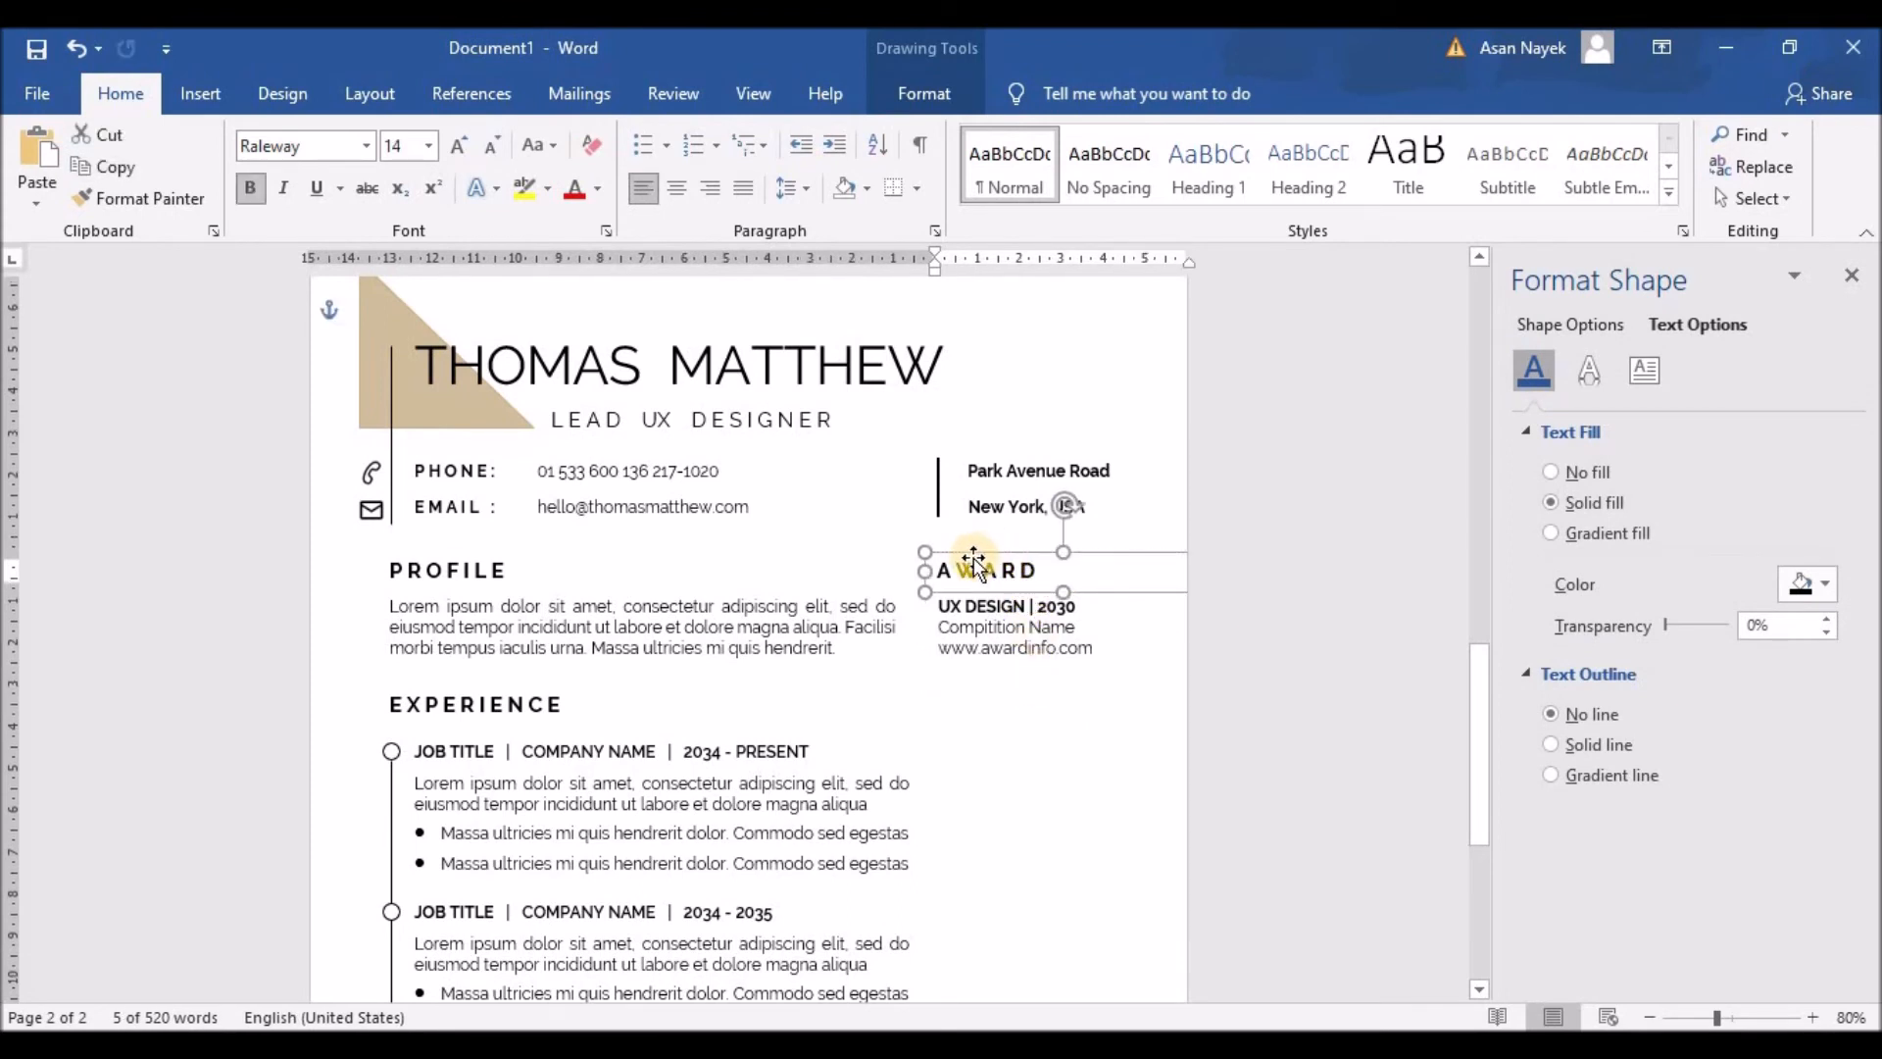
{"action": "left_click_drag", "start_coordinate": [925, 572], "coordinate": [1013, 573]}
{"action": "key", "text": "ctrl+z"}
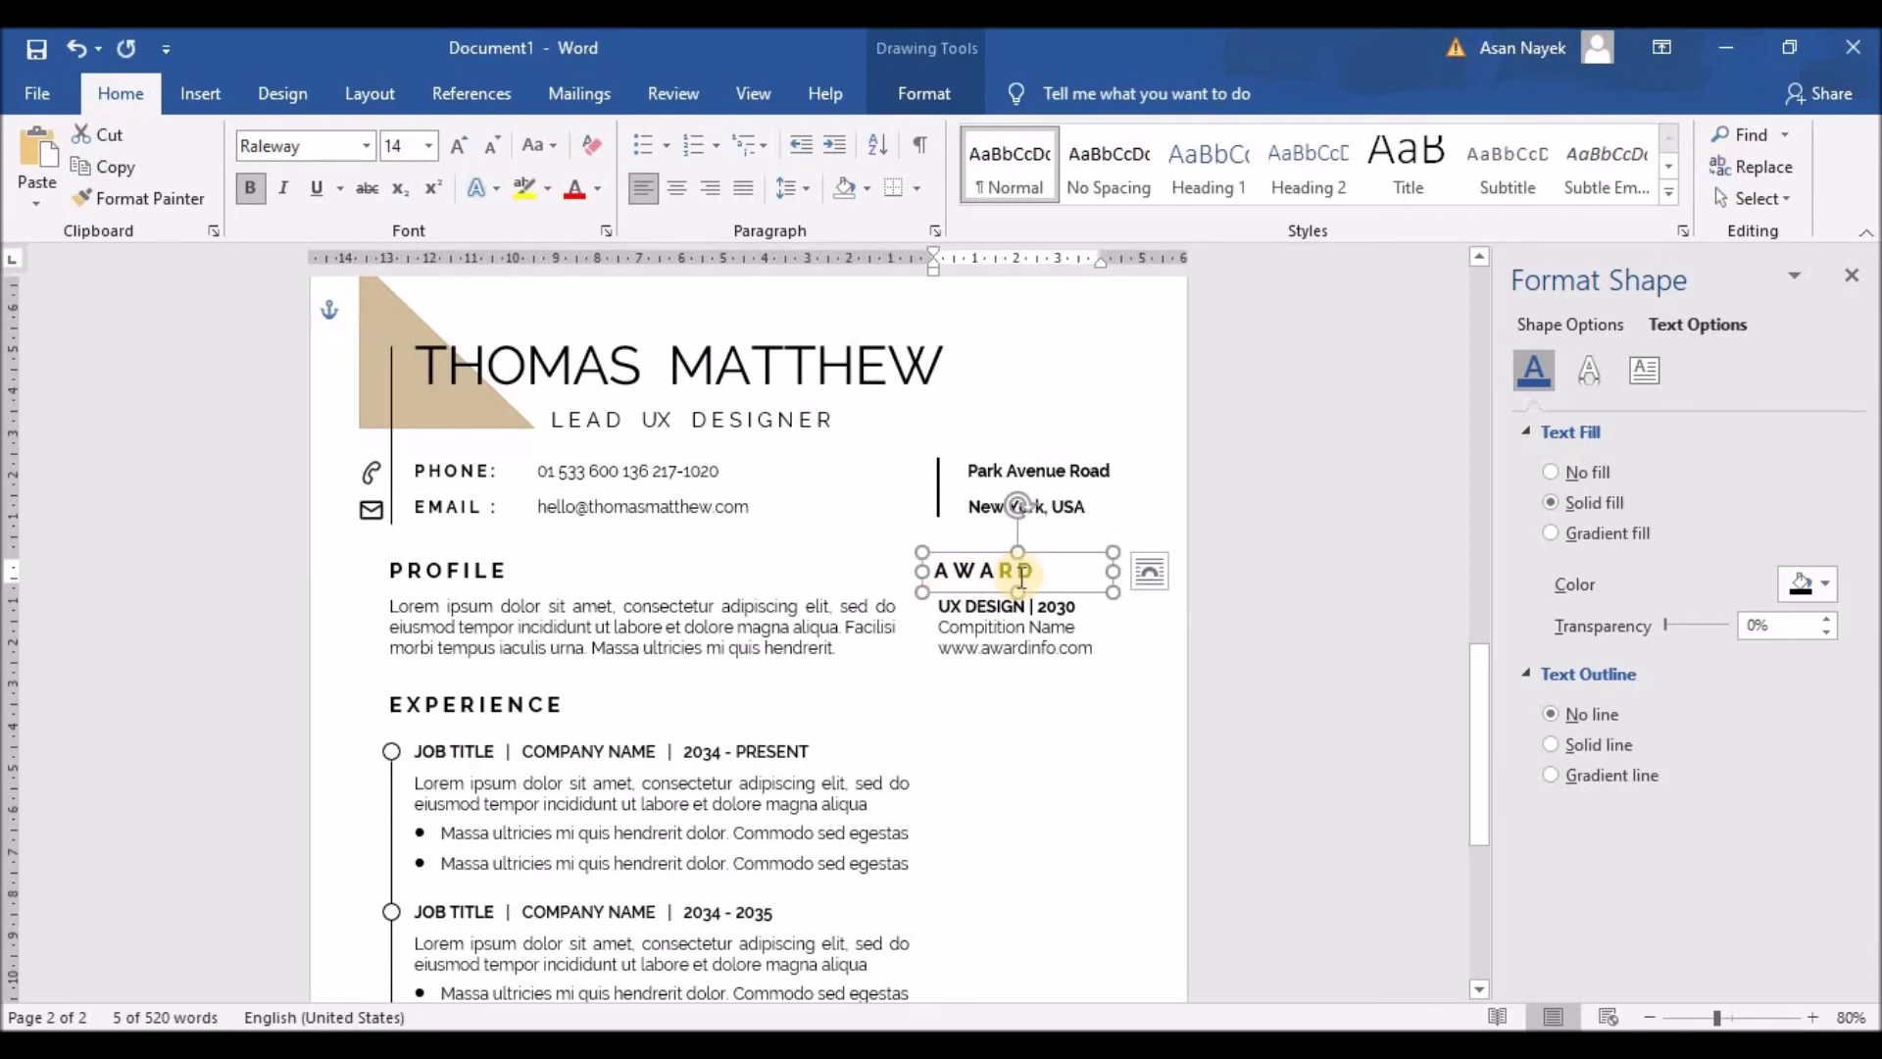
{"action": "key", "text": "ctrl+Right"}
{"action": "key", "text": "ctrl+Right"}
{"action": "key", "text": "ctrl+Right"}
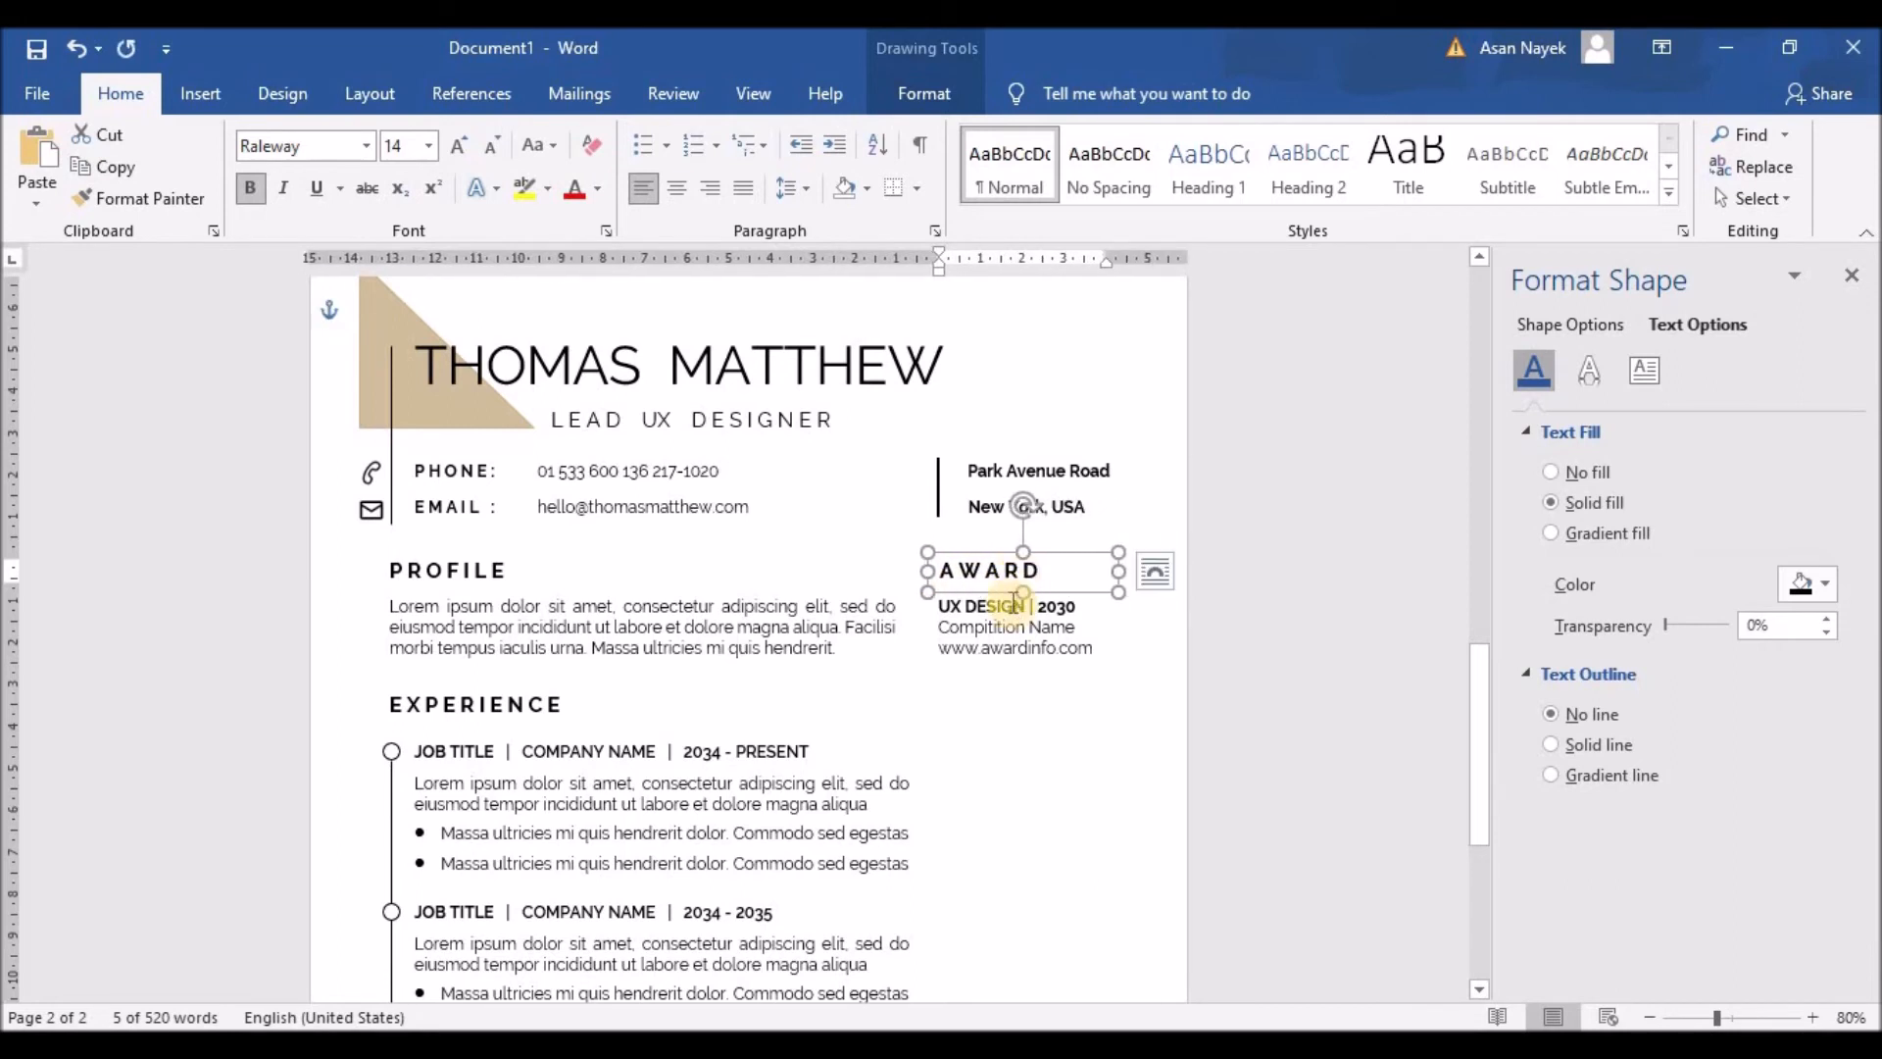
Step: Duplicate both award boxes as a second block below and draw a vertical divider line
{"action": "left_click", "coordinate": [1013, 615]}
{"action": "left_click", "coordinate": [1009, 569], "text": "shift"}
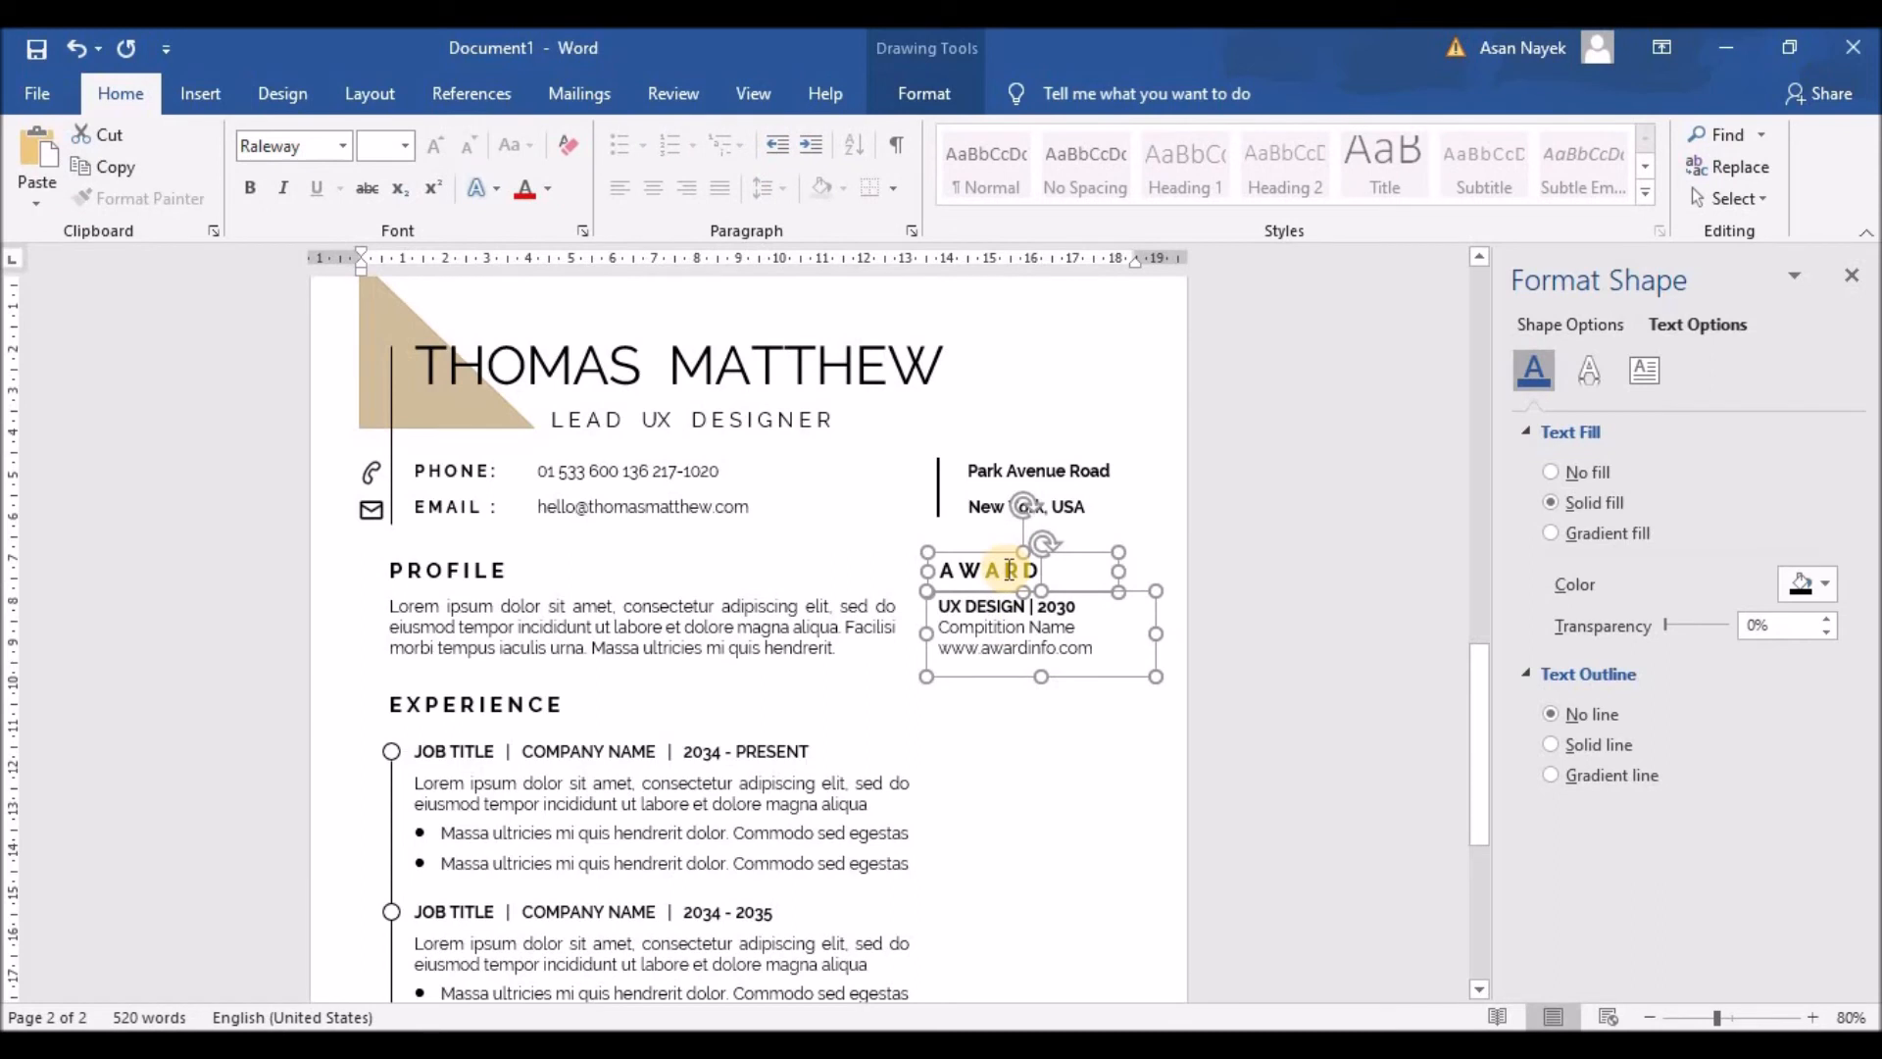
{"action": "left_click_drag", "start_coordinate": [1009, 569], "coordinate": [1067, 582]}
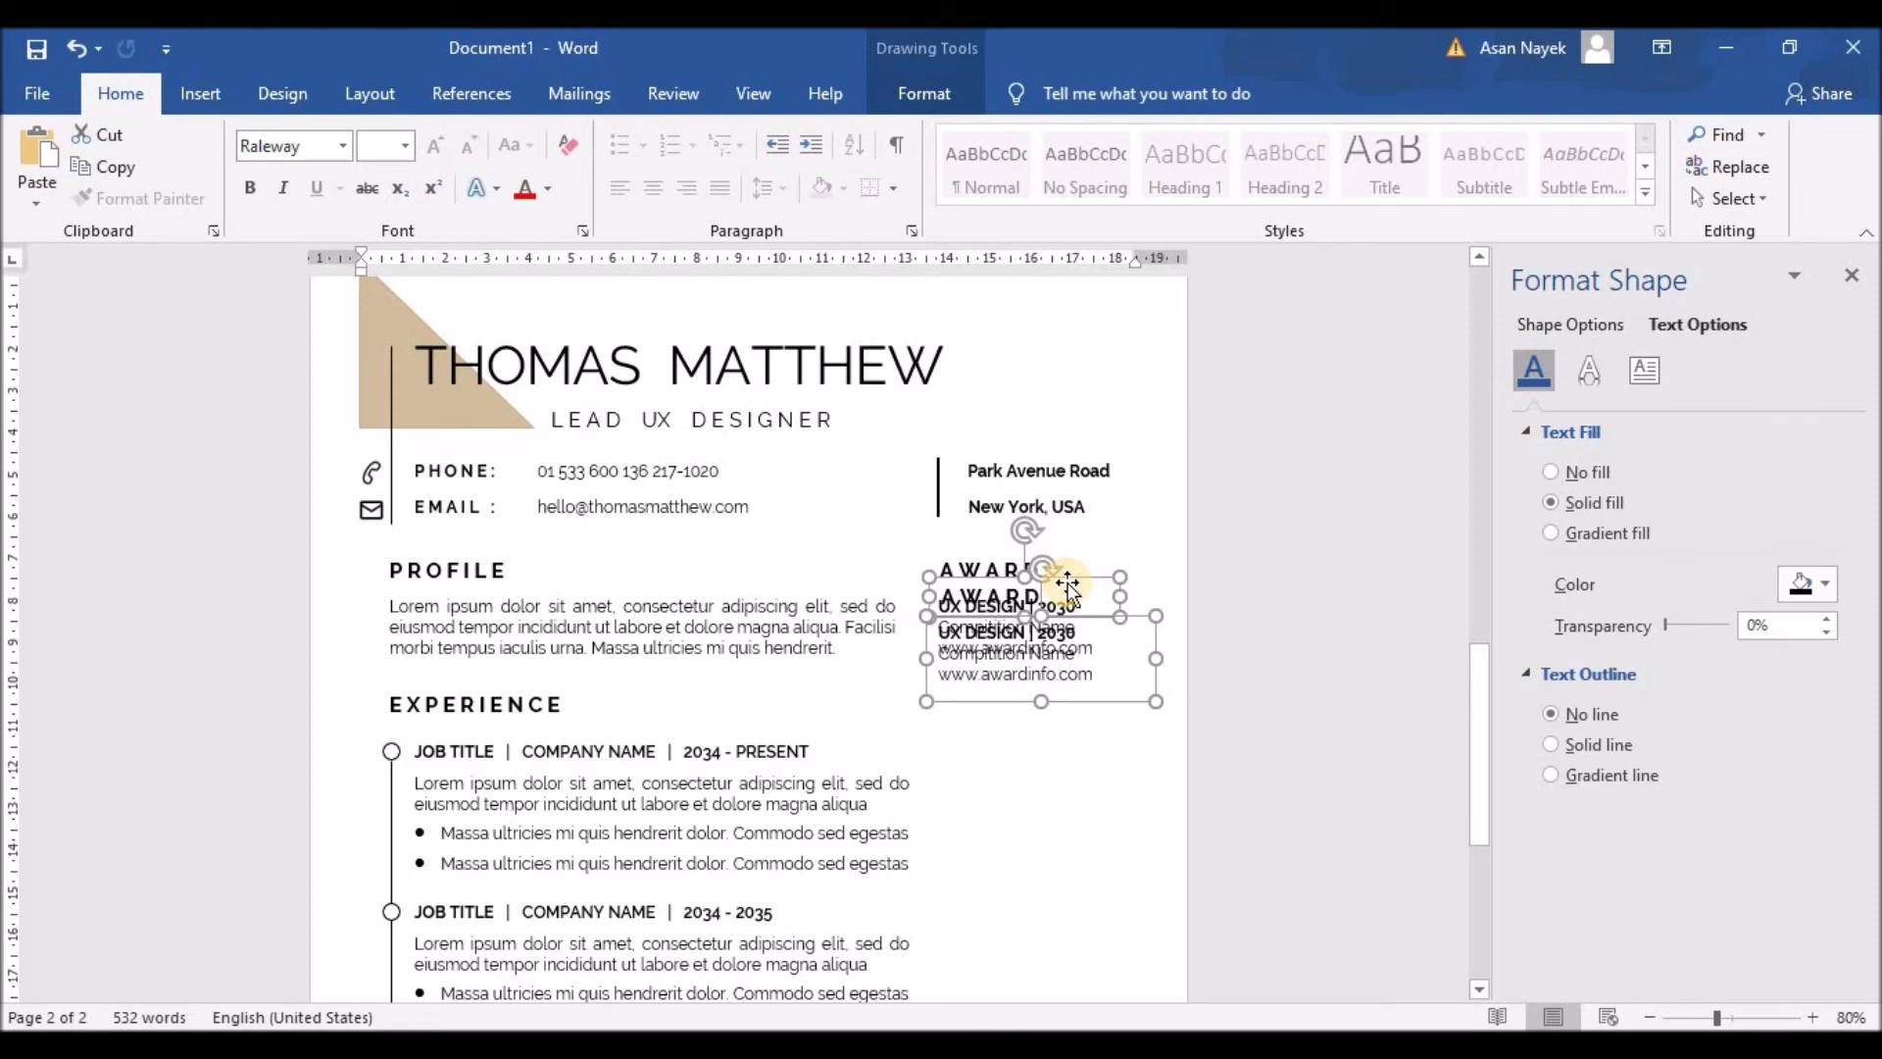
{"action": "key", "text": "Down"}
{"action": "key", "text": "Down"}
{"action": "key", "text": "Down"}
{"action": "key", "text": "Down"}
{"action": "key", "text": "Down"}
{"action": "key", "text": "Down"}
{"action": "key", "text": "Down"}
{"action": "key", "text": "Down"}
{"action": "key", "text": "Down"}
{"action": "key", "text": "Down"}
{"action": "key", "text": "Down"}
{"action": "key", "text": "Down"}
{"action": "key", "text": "Down"}
{"action": "key", "text": "Down"}
{"action": "key", "text": "Down"}
{"action": "key", "text": "Down"}
{"action": "key", "text": "Down"}
{"action": "key", "text": "Down"}
{"action": "key", "text": "Down"}
{"action": "key", "text": "Down"}
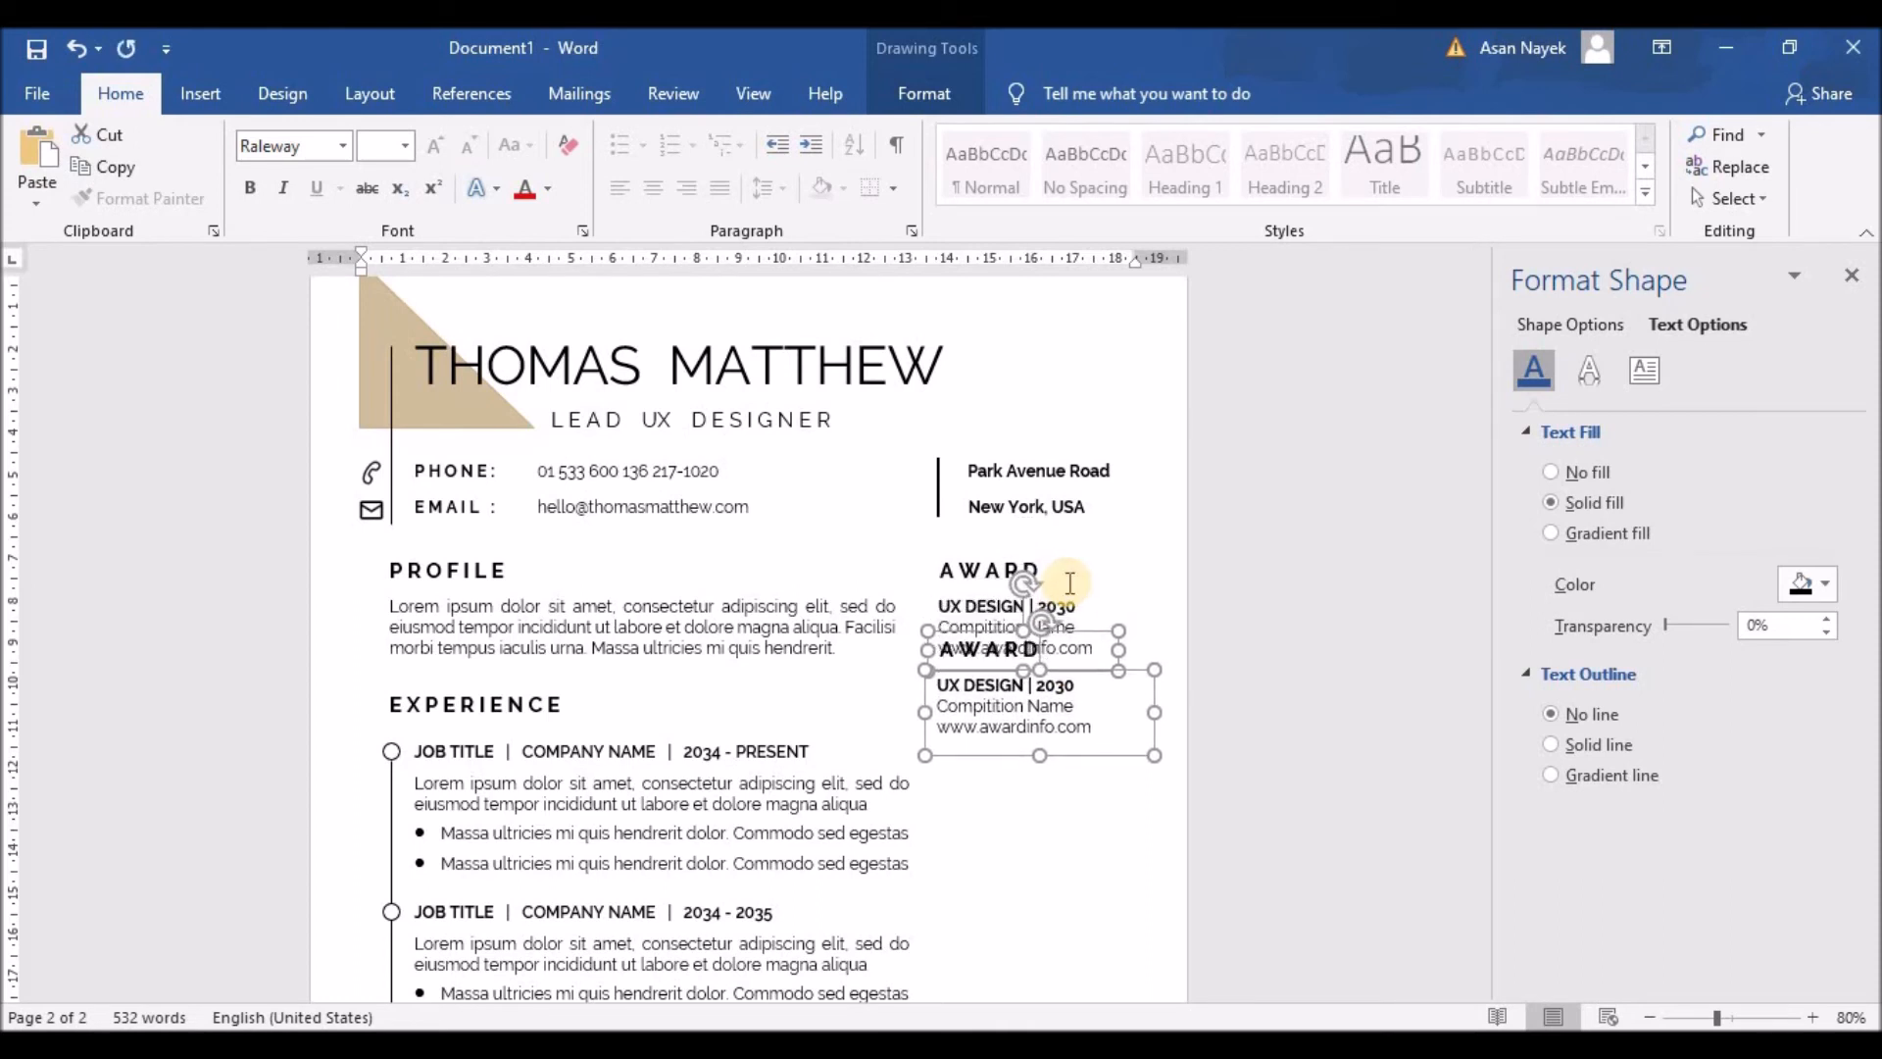
{"action": "key", "text": "Down"}
{"action": "key", "text": "Down"}
{"action": "key", "text": "Down"}
{"action": "key", "text": "Down"}
{"action": "key", "text": "Down"}
{"action": "key", "text": "Down"}
{"action": "key", "text": "Down"}
{"action": "key", "text": "Down"}
{"action": "key", "text": "Down"}
{"action": "key", "text": "Down"}
{"action": "key", "text": "Down"}
{"action": "key", "text": "Down"}
{"action": "key", "text": "Down"}
{"action": "key", "text": "Down"}
{"action": "key", "text": "Down"}
{"action": "key", "text": "Down"}
{"action": "key", "text": "Down"}
{"action": "key", "text": "Down"}
{"action": "key", "text": "Down"}
{"action": "key", "text": "Down"}
{"action": "key", "text": "Down"}
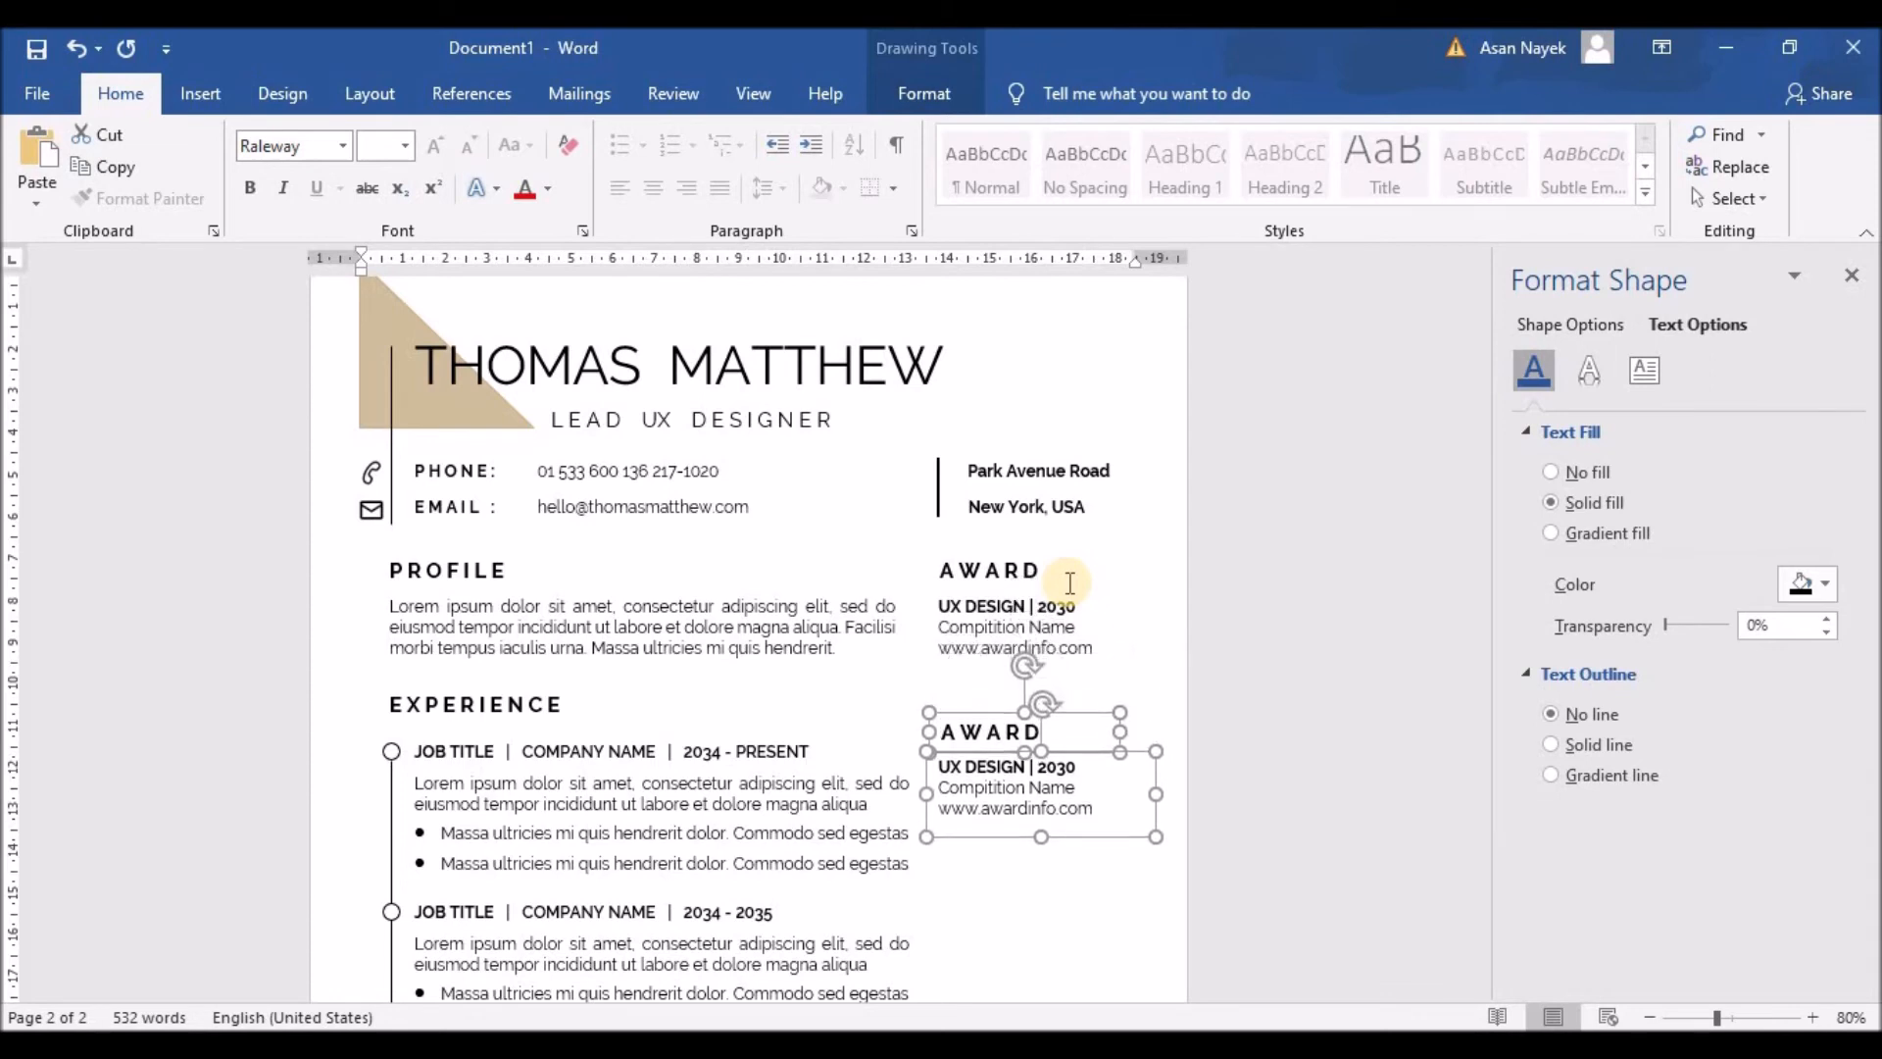
{"action": "key", "text": "Up"}
{"action": "key", "text": "Up"}
{"action": "key", "text": "Up"}
{"action": "key", "text": "Up"}
{"action": "key", "text": "Up"}
{"action": "key", "text": "Up"}
{"action": "key", "text": "Up"}
{"action": "key", "text": "Up"}
{"action": "key", "text": "Up"}
{"action": "key", "text": "Up"}
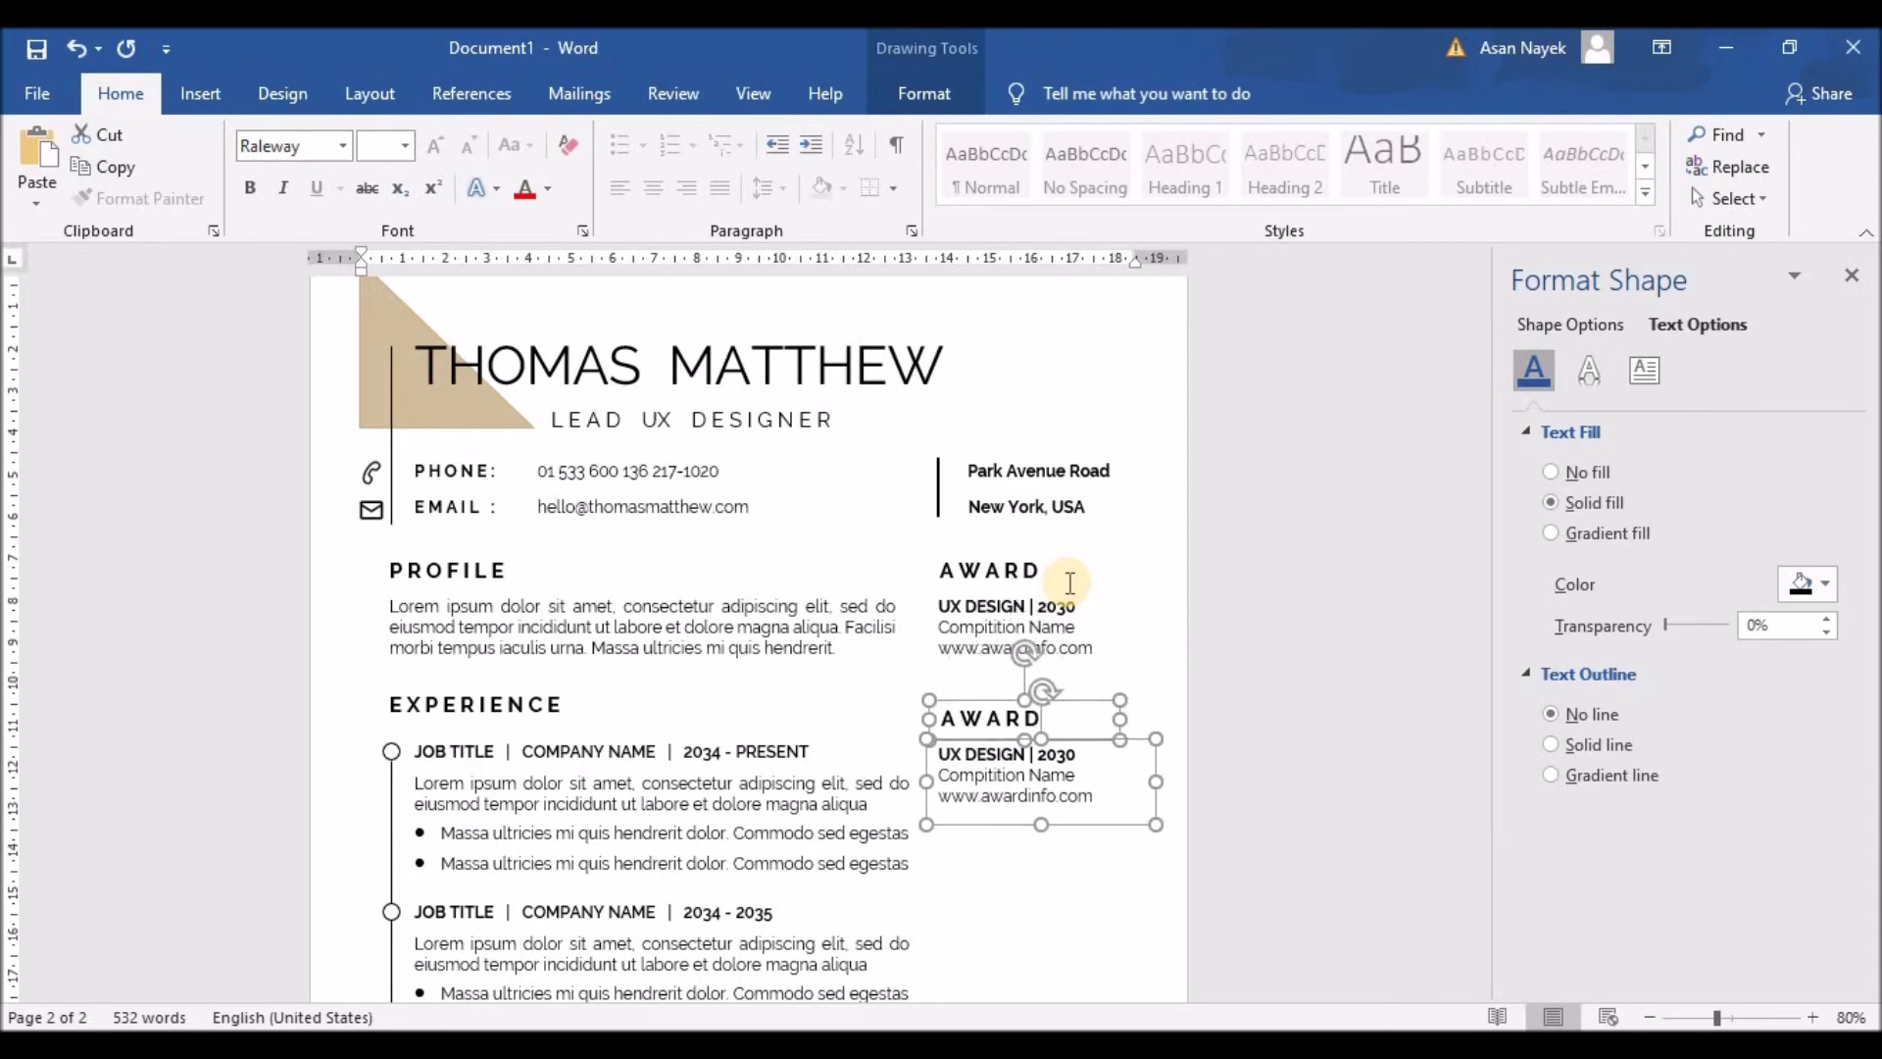
{"action": "left_click_drag", "start_coordinate": [938, 458], "coordinate": [941, 838]}
Step: Set the vertical divider line's height to 19.3 cm
{"action": "scroll", "coordinate": [1007, 818], "scroll_direction": "down", "scroll_amount": 3}
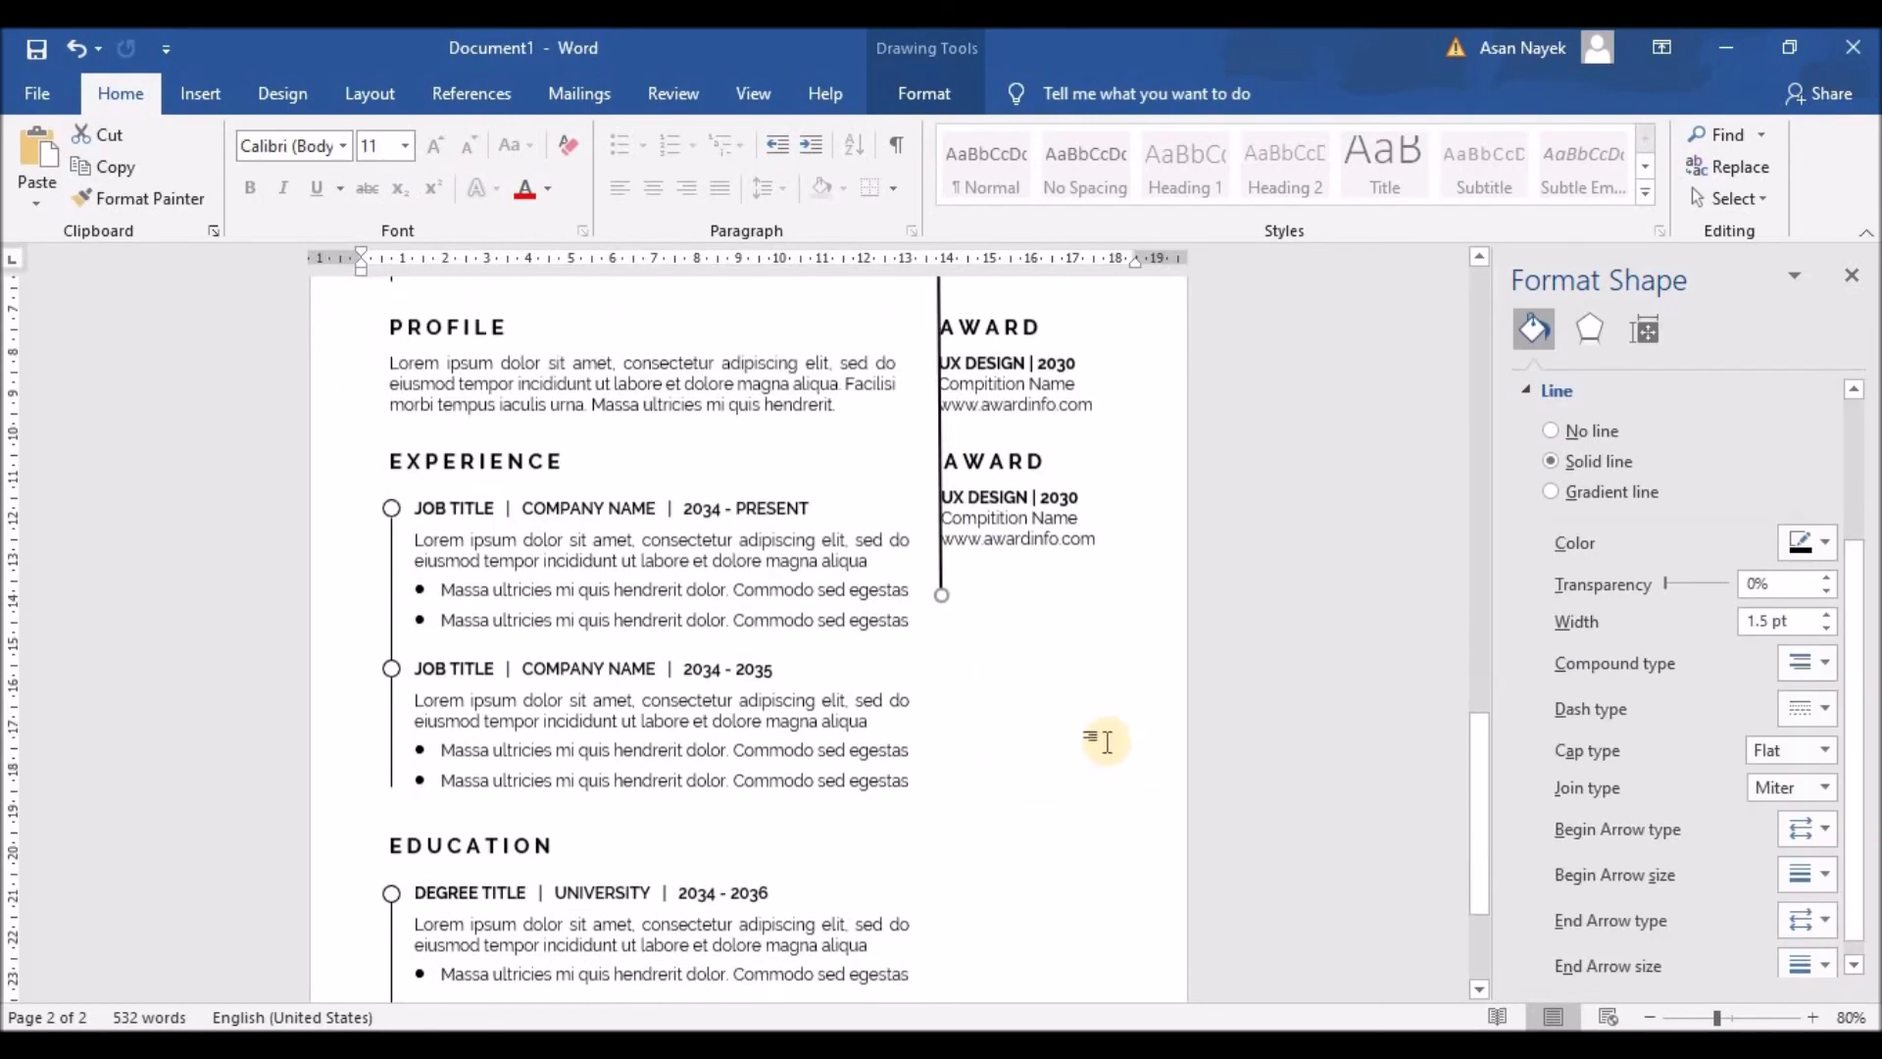
{"action": "left_click", "coordinate": [925, 93]}
{"action": "left_click", "coordinate": [1777, 139]}
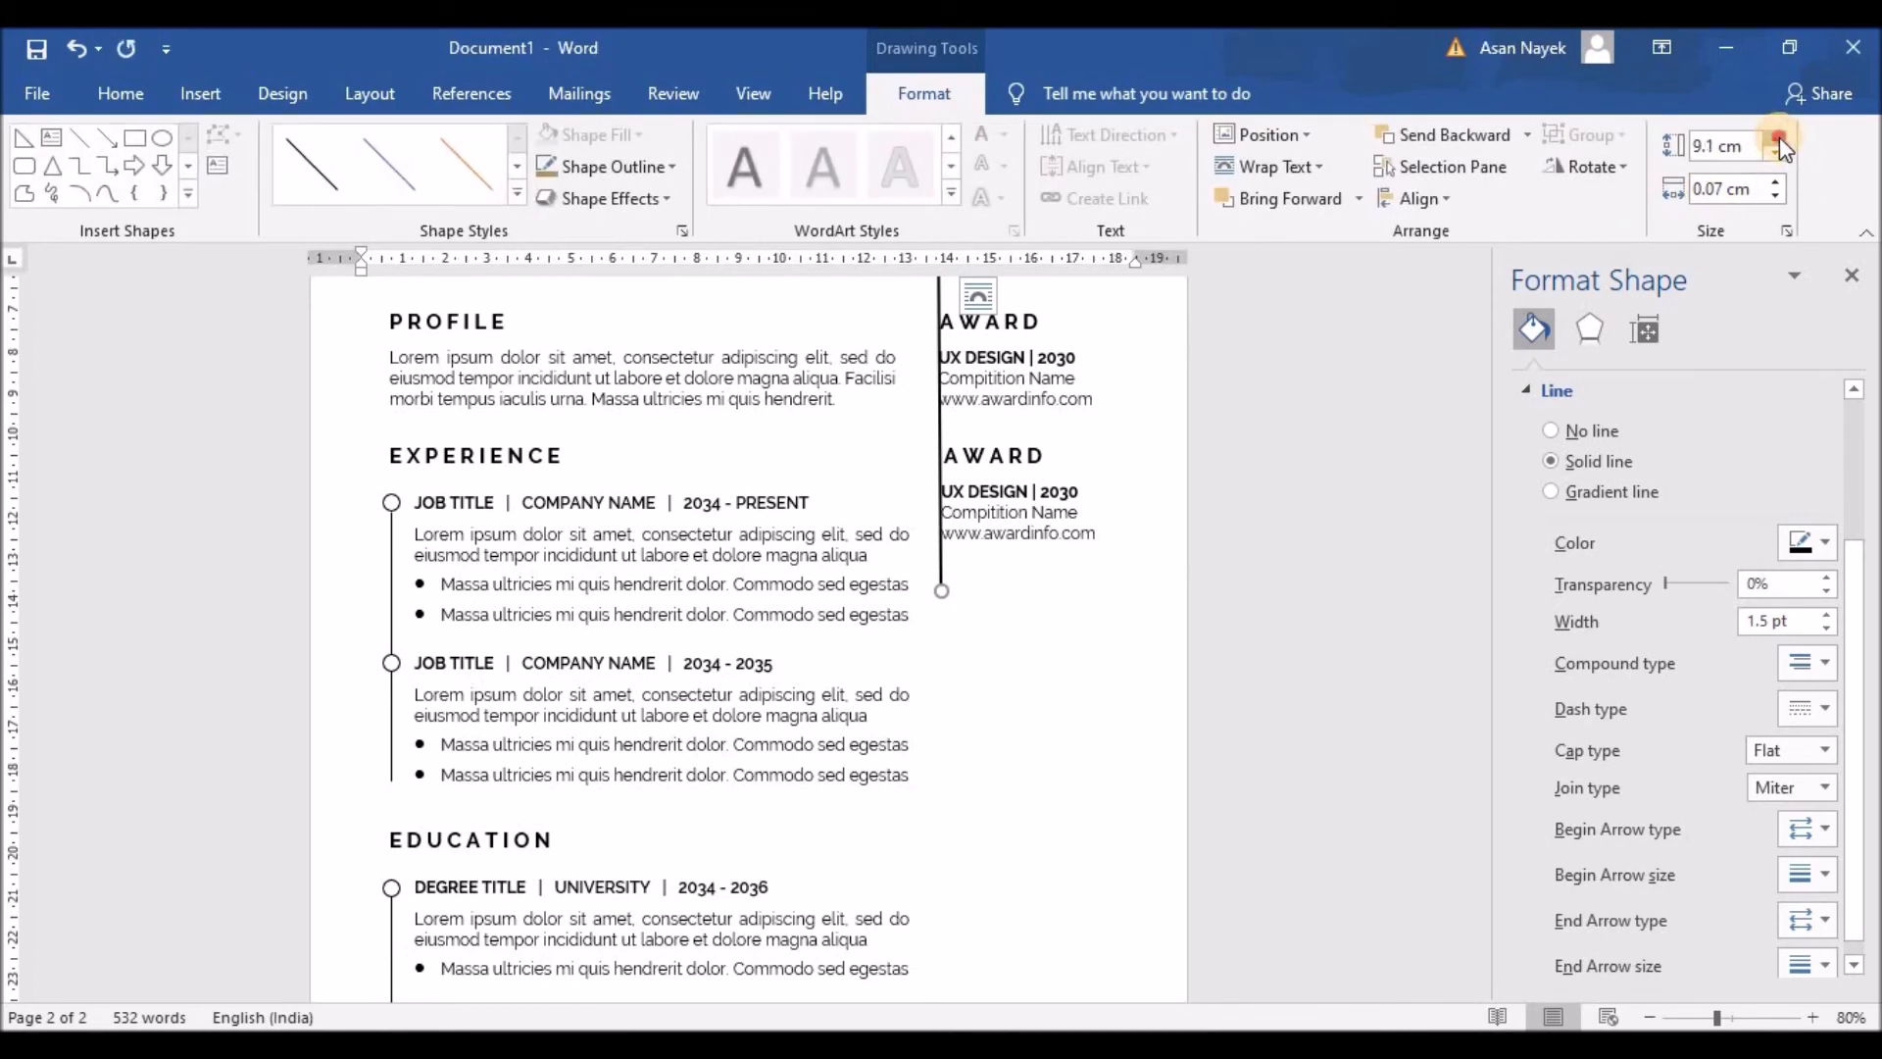
{"action": "left_click_drag", "start_coordinate": [1779, 137], "coordinate": [1779, 137]}
{"action": "scroll", "coordinate": [1248, 586], "scroll_direction": "down", "scroll_amount": 3}
{"action": "scroll", "coordinate": [1248, 586], "scroll_direction": "up", "scroll_amount": 5}
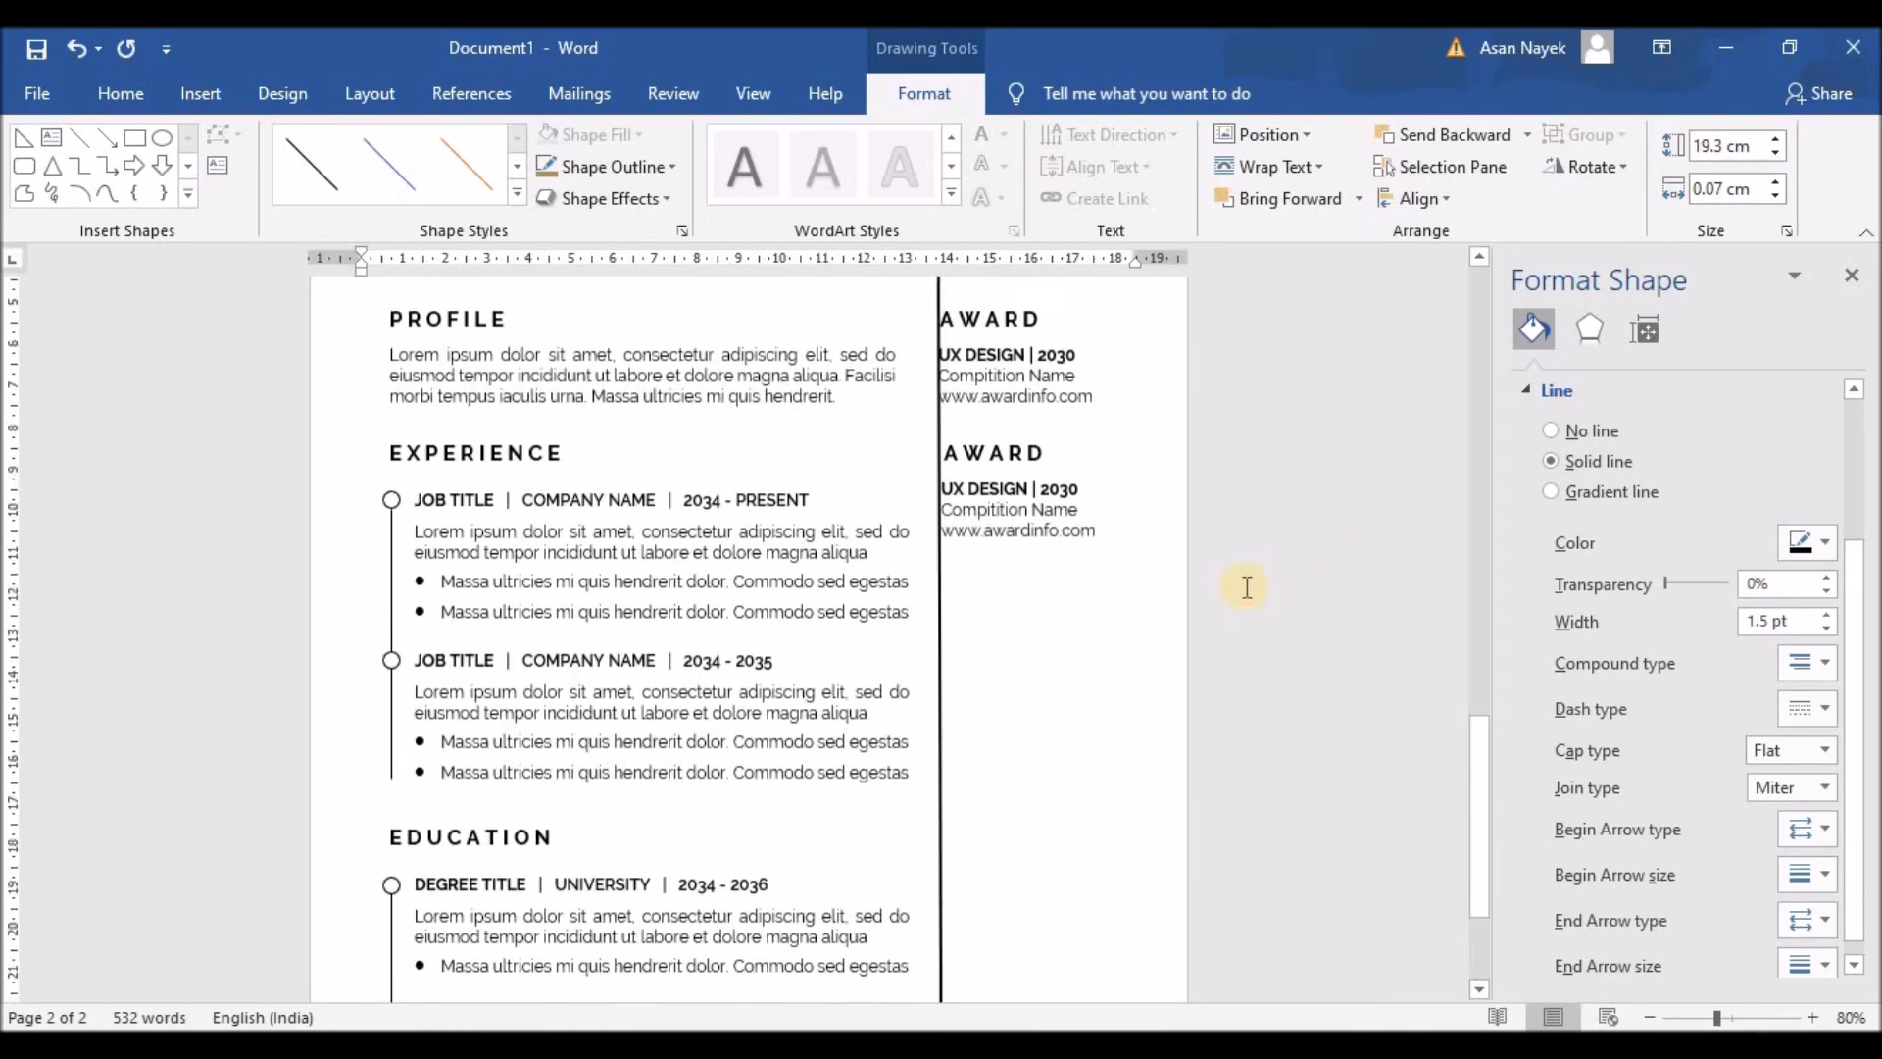
{"action": "left_click", "coordinate": [980, 625]}
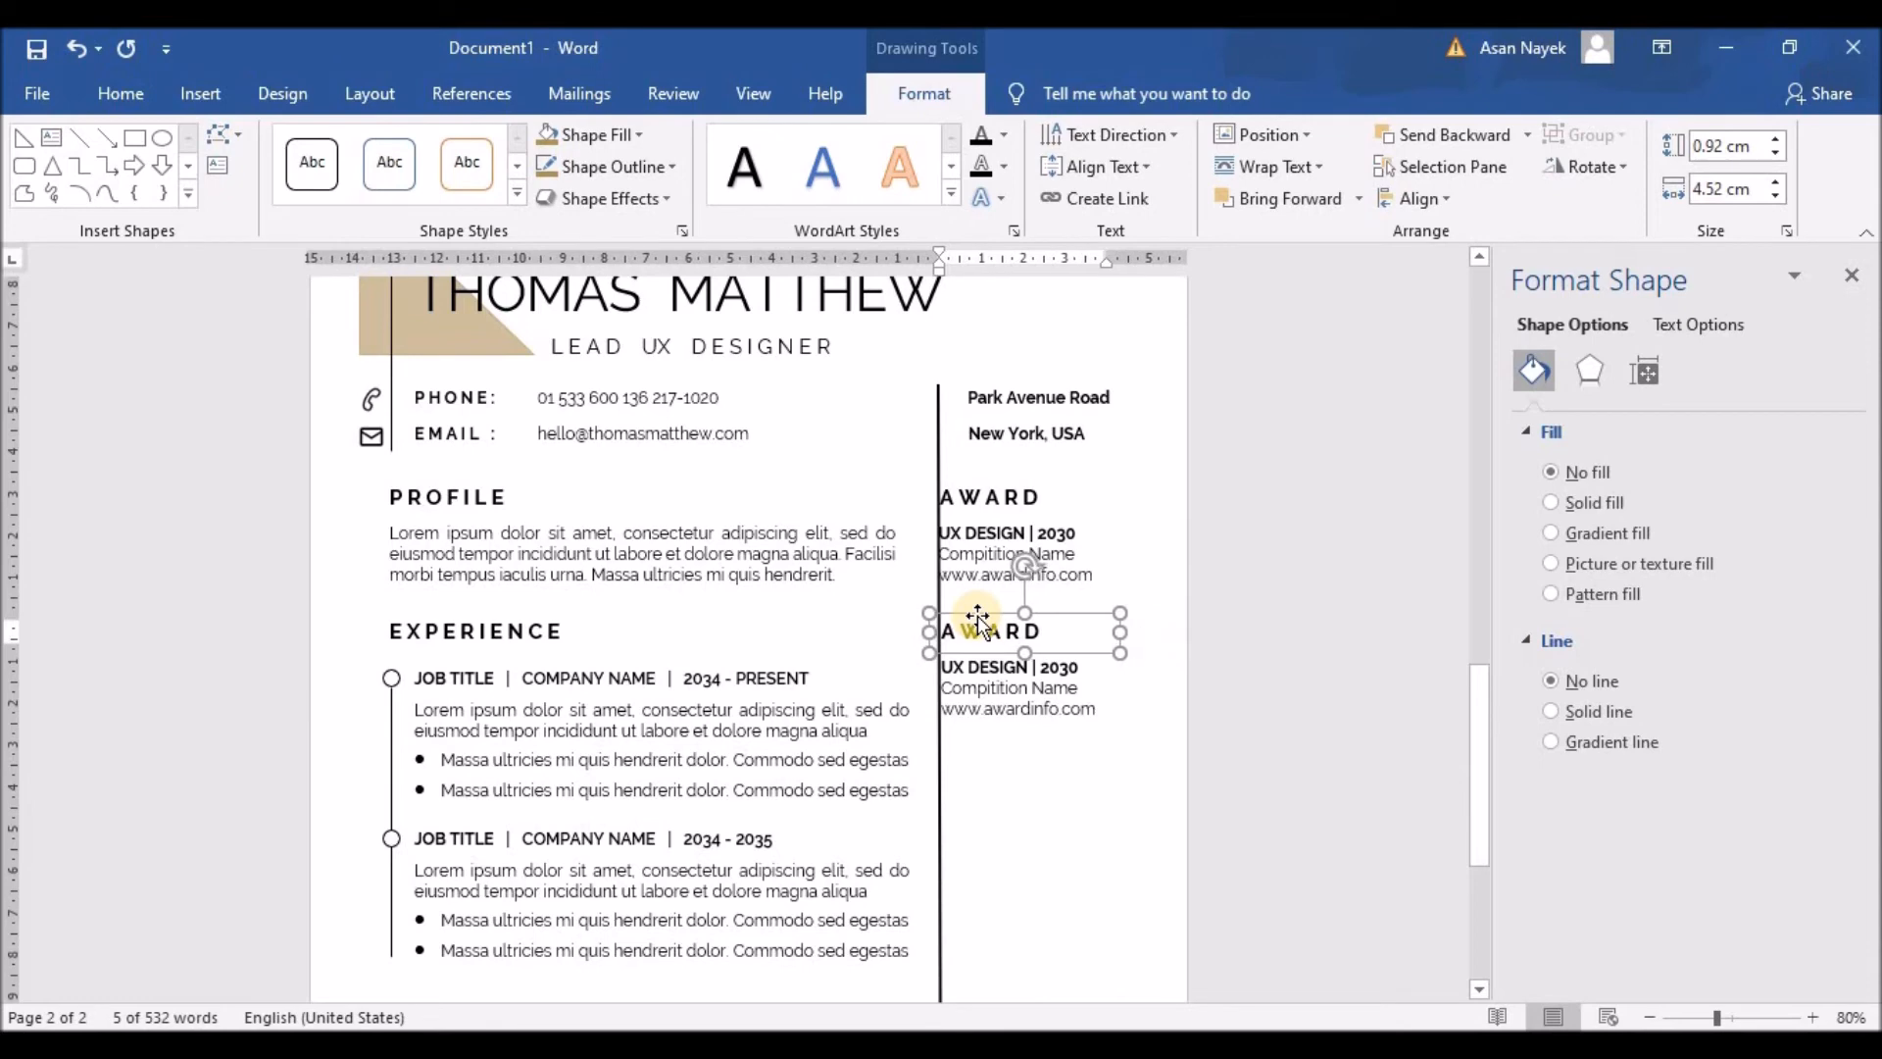
Step: Retitle the second AWARD heading as SKILLS
{"action": "left_click", "coordinate": [990, 689]}
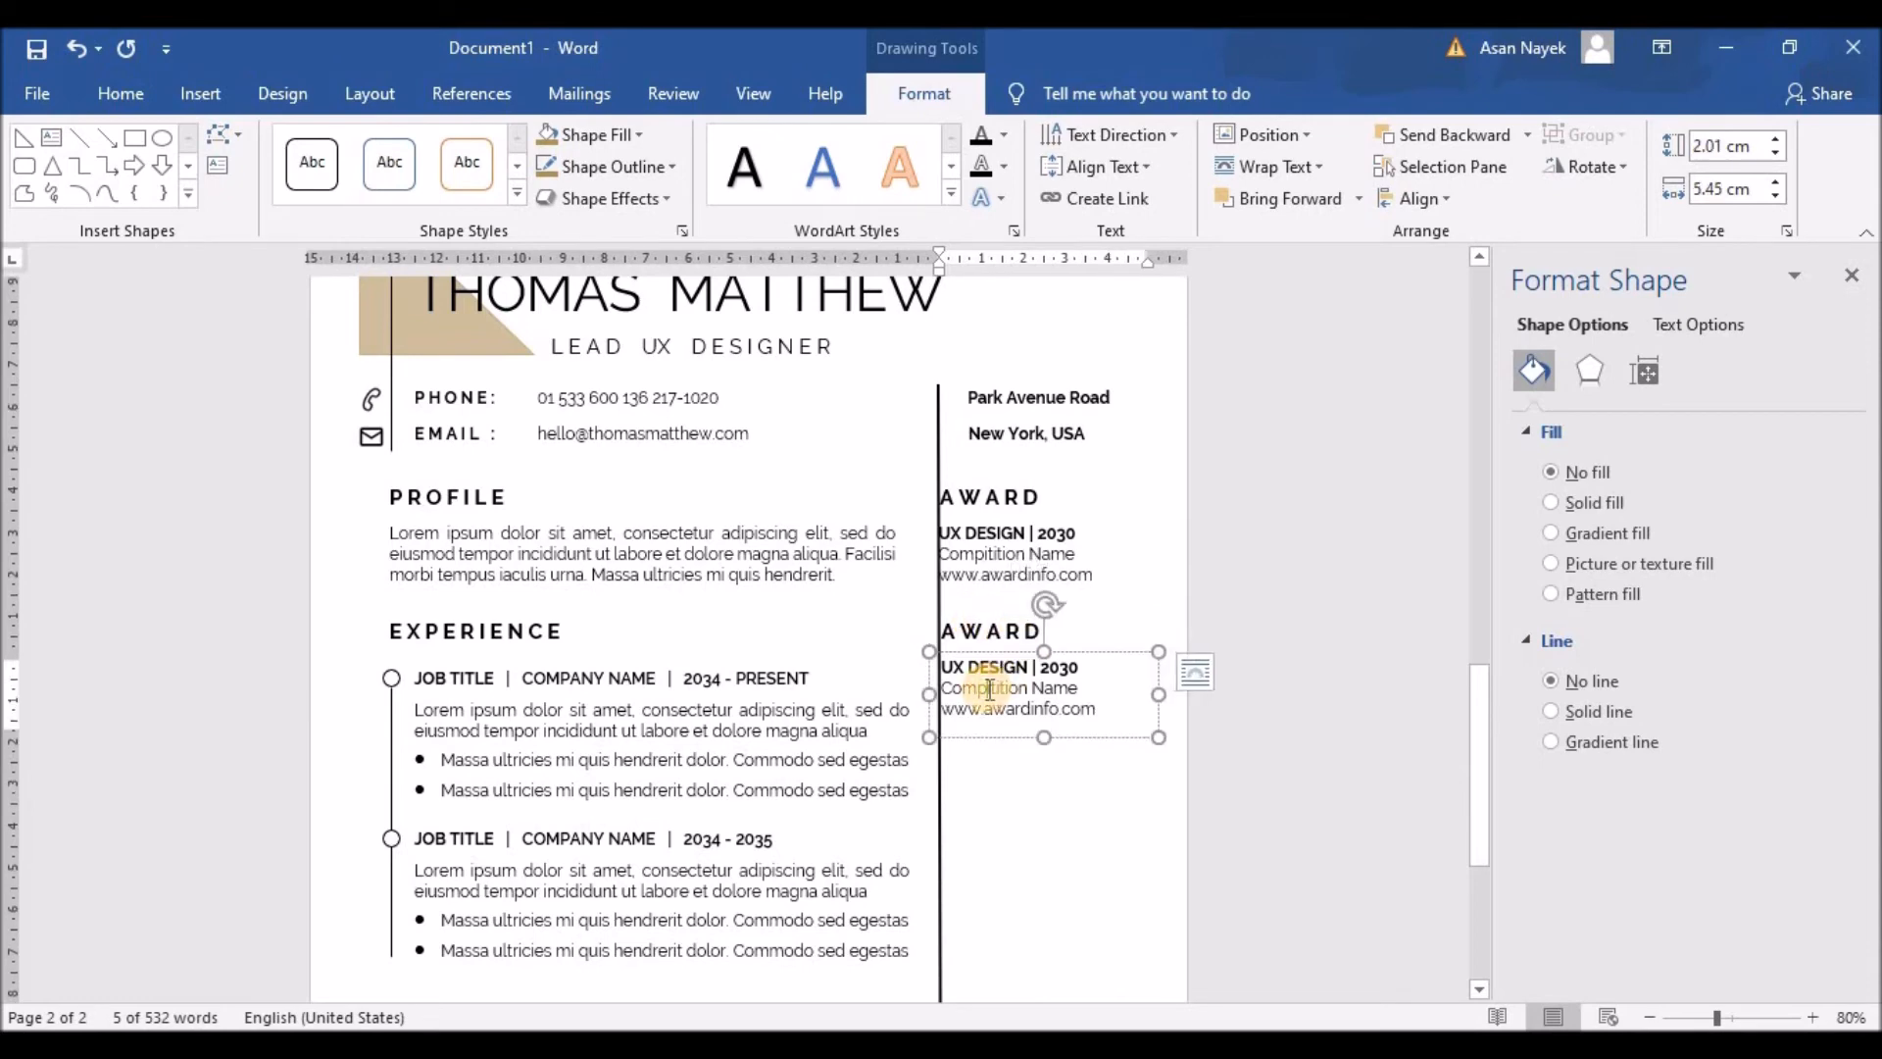
{"action": "left_click", "coordinate": [1025, 627]}
{"action": "double_click", "coordinate": [951, 632]}
{"action": "type", "text": "SKILLS"}
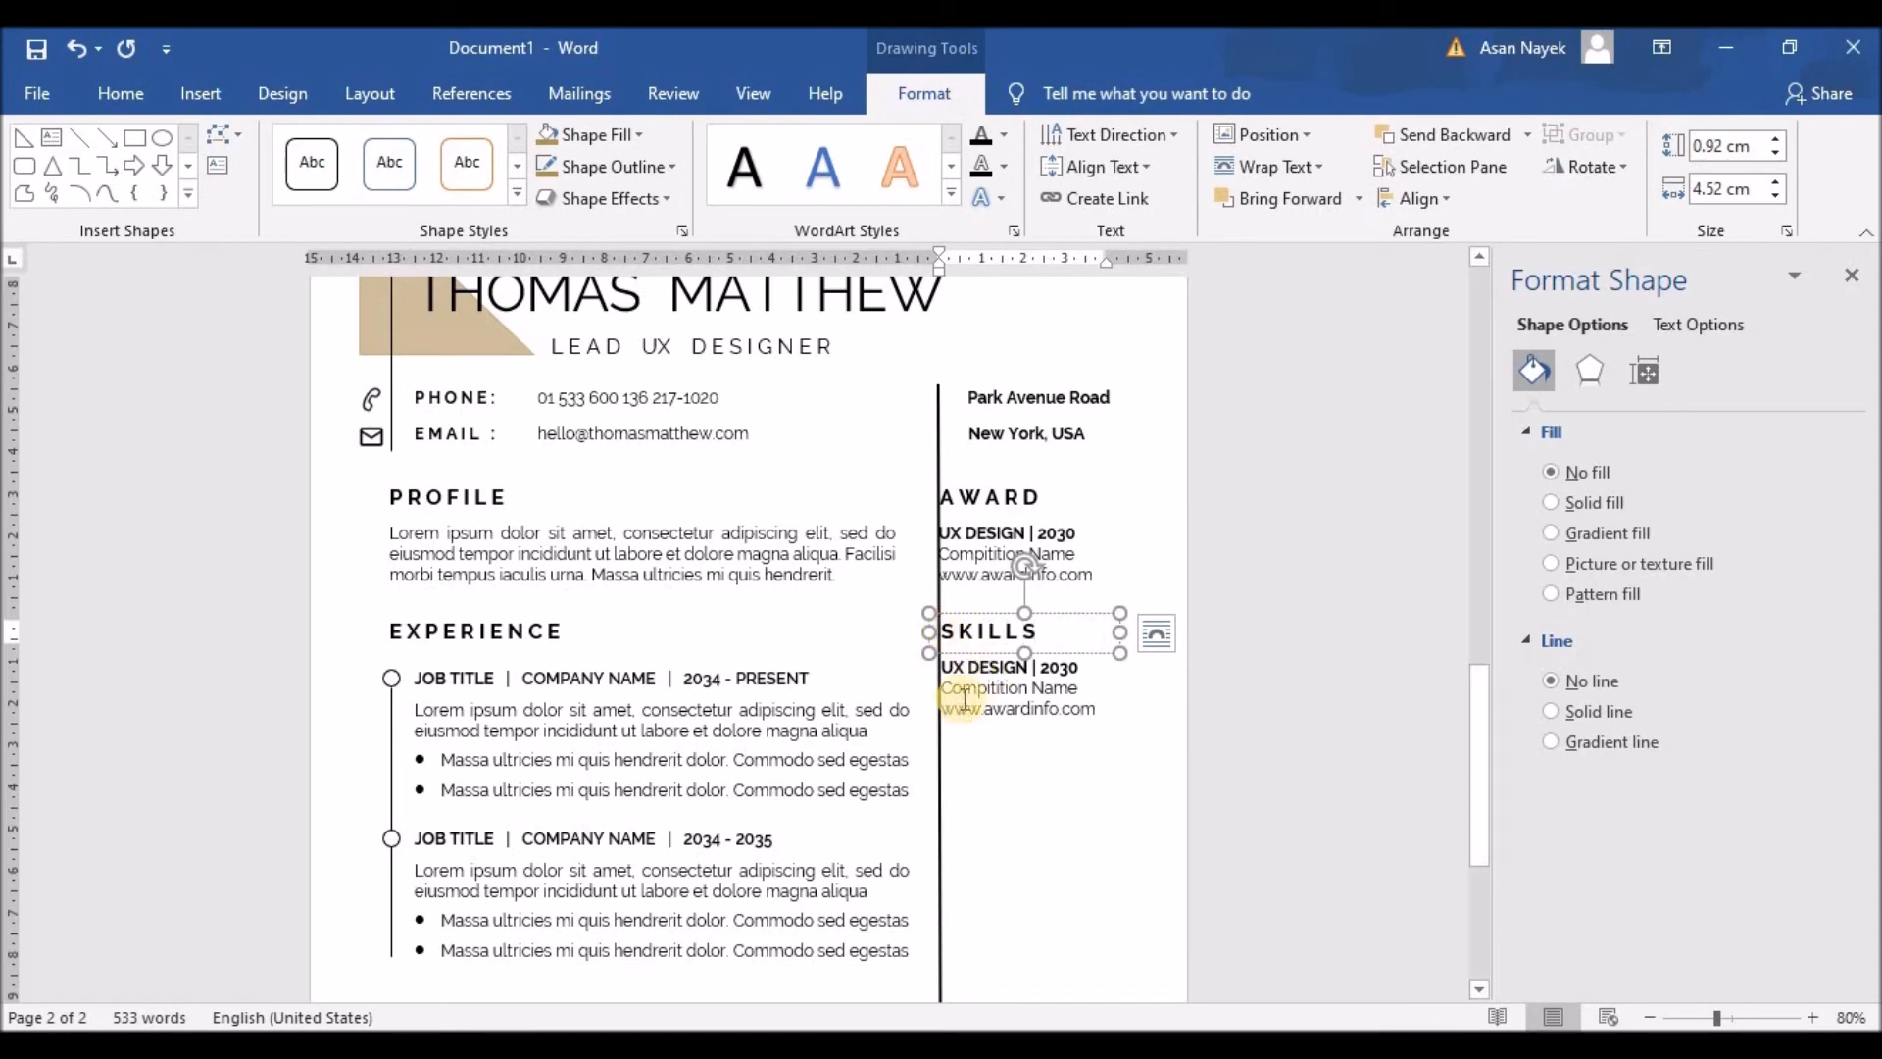
Step: Replace the copied award details under SKILLS with a UI/UX Design skill line
{"action": "left_click", "coordinate": [947, 673]}
{"action": "triple_click", "coordinate": [1066, 692]}
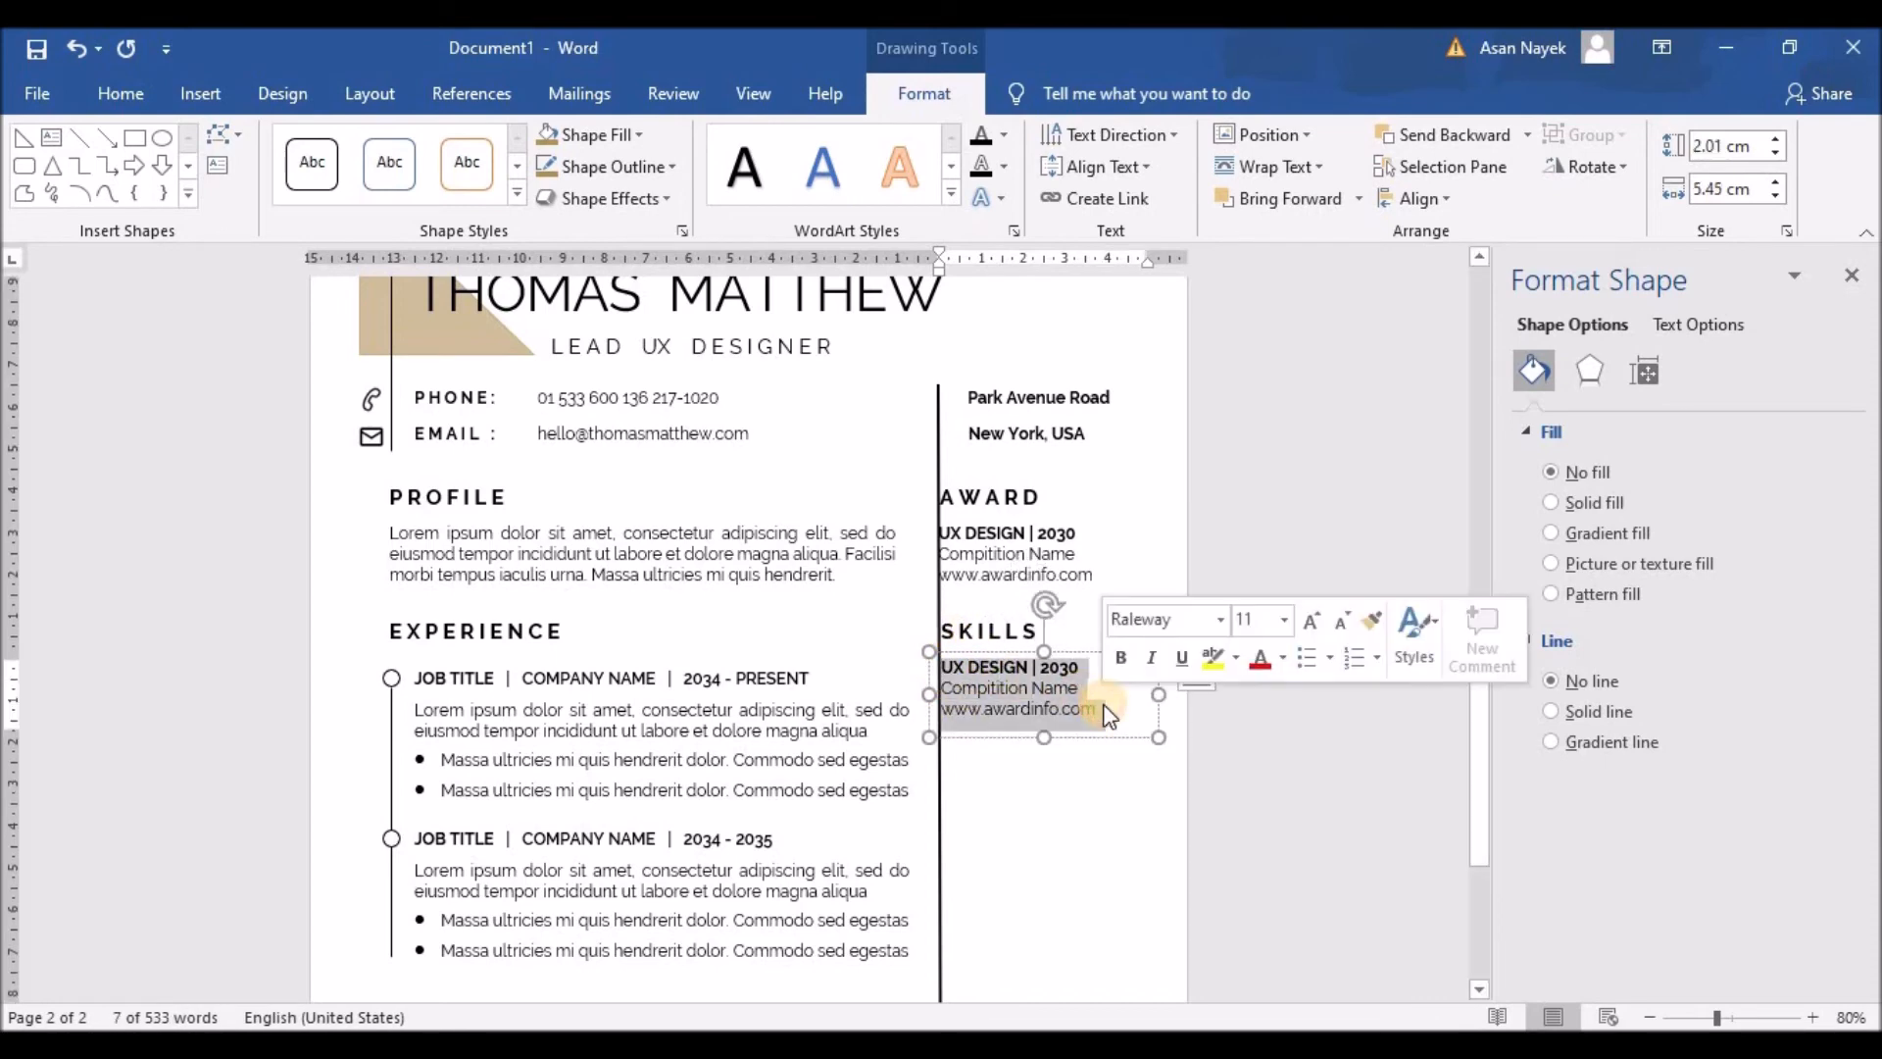
{"action": "left_click_drag", "start_coordinate": [930, 697], "coordinate": [941, 699]}
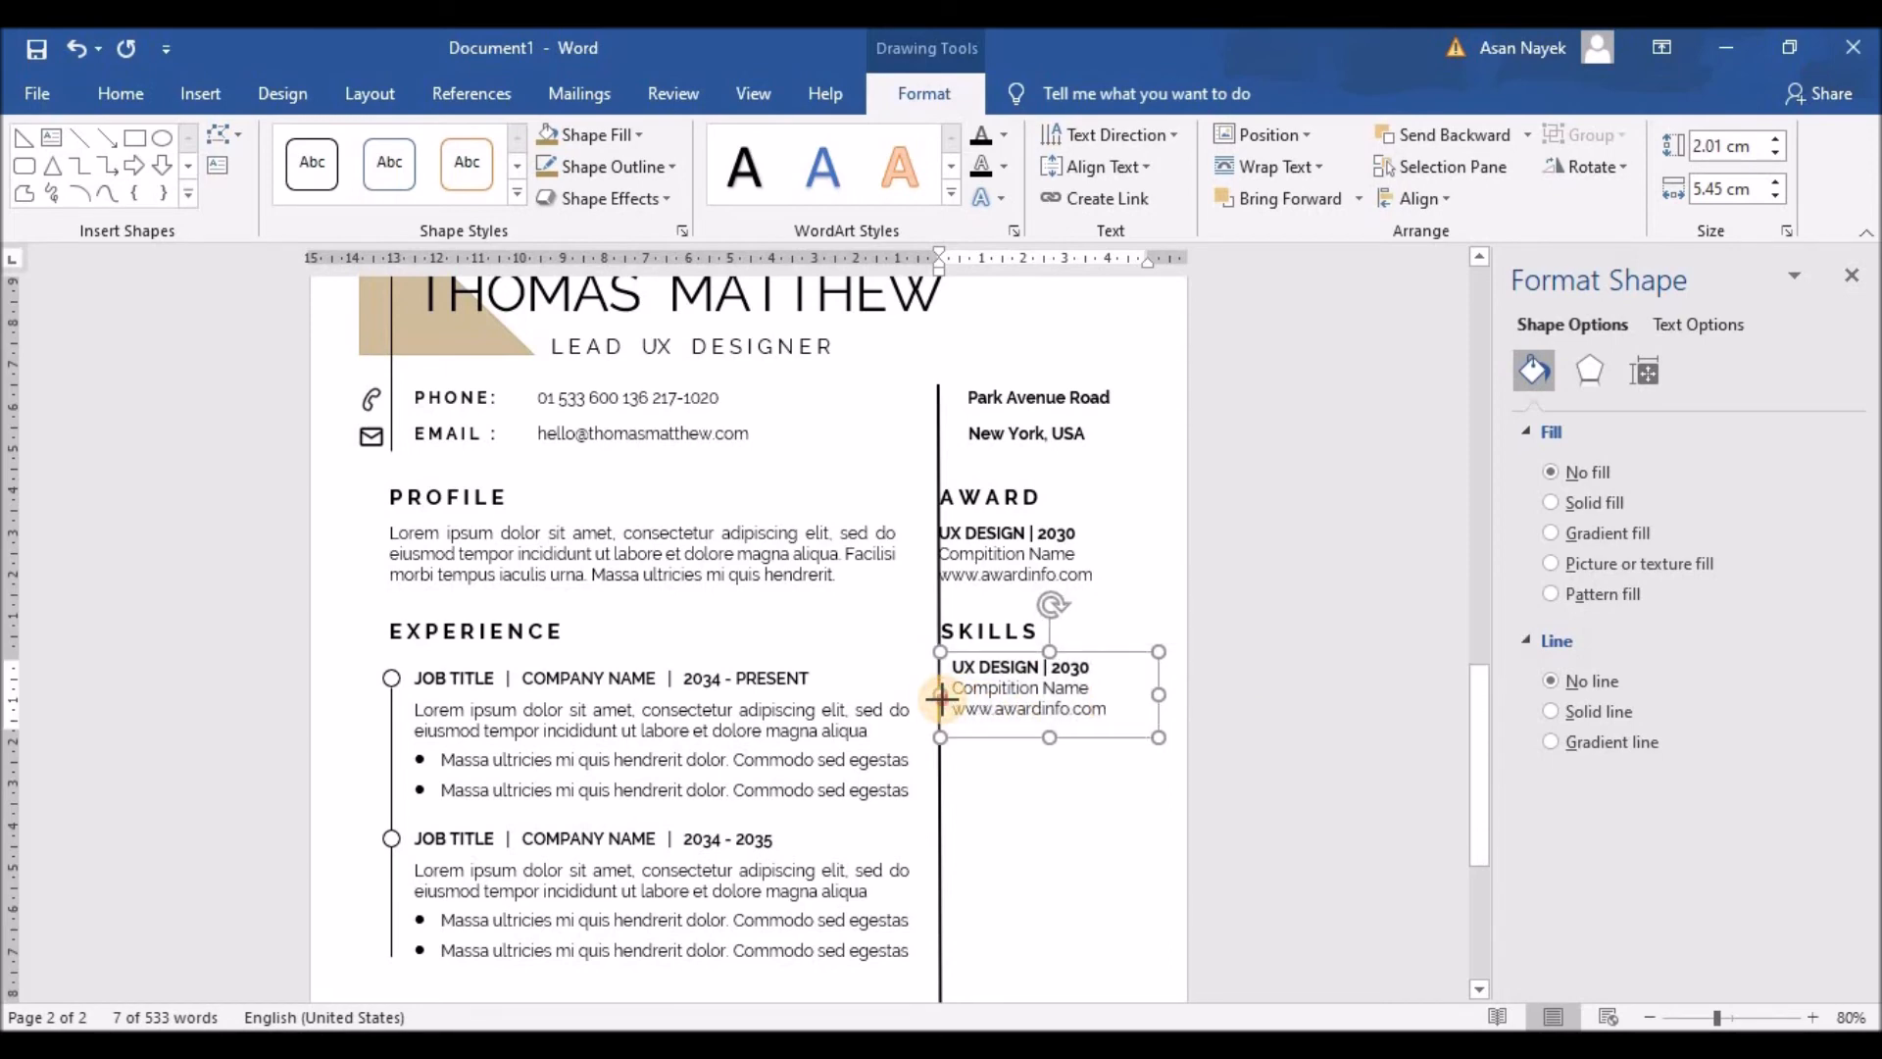
{"action": "left_click_drag", "start_coordinate": [941, 698], "coordinate": [1101, 715]}
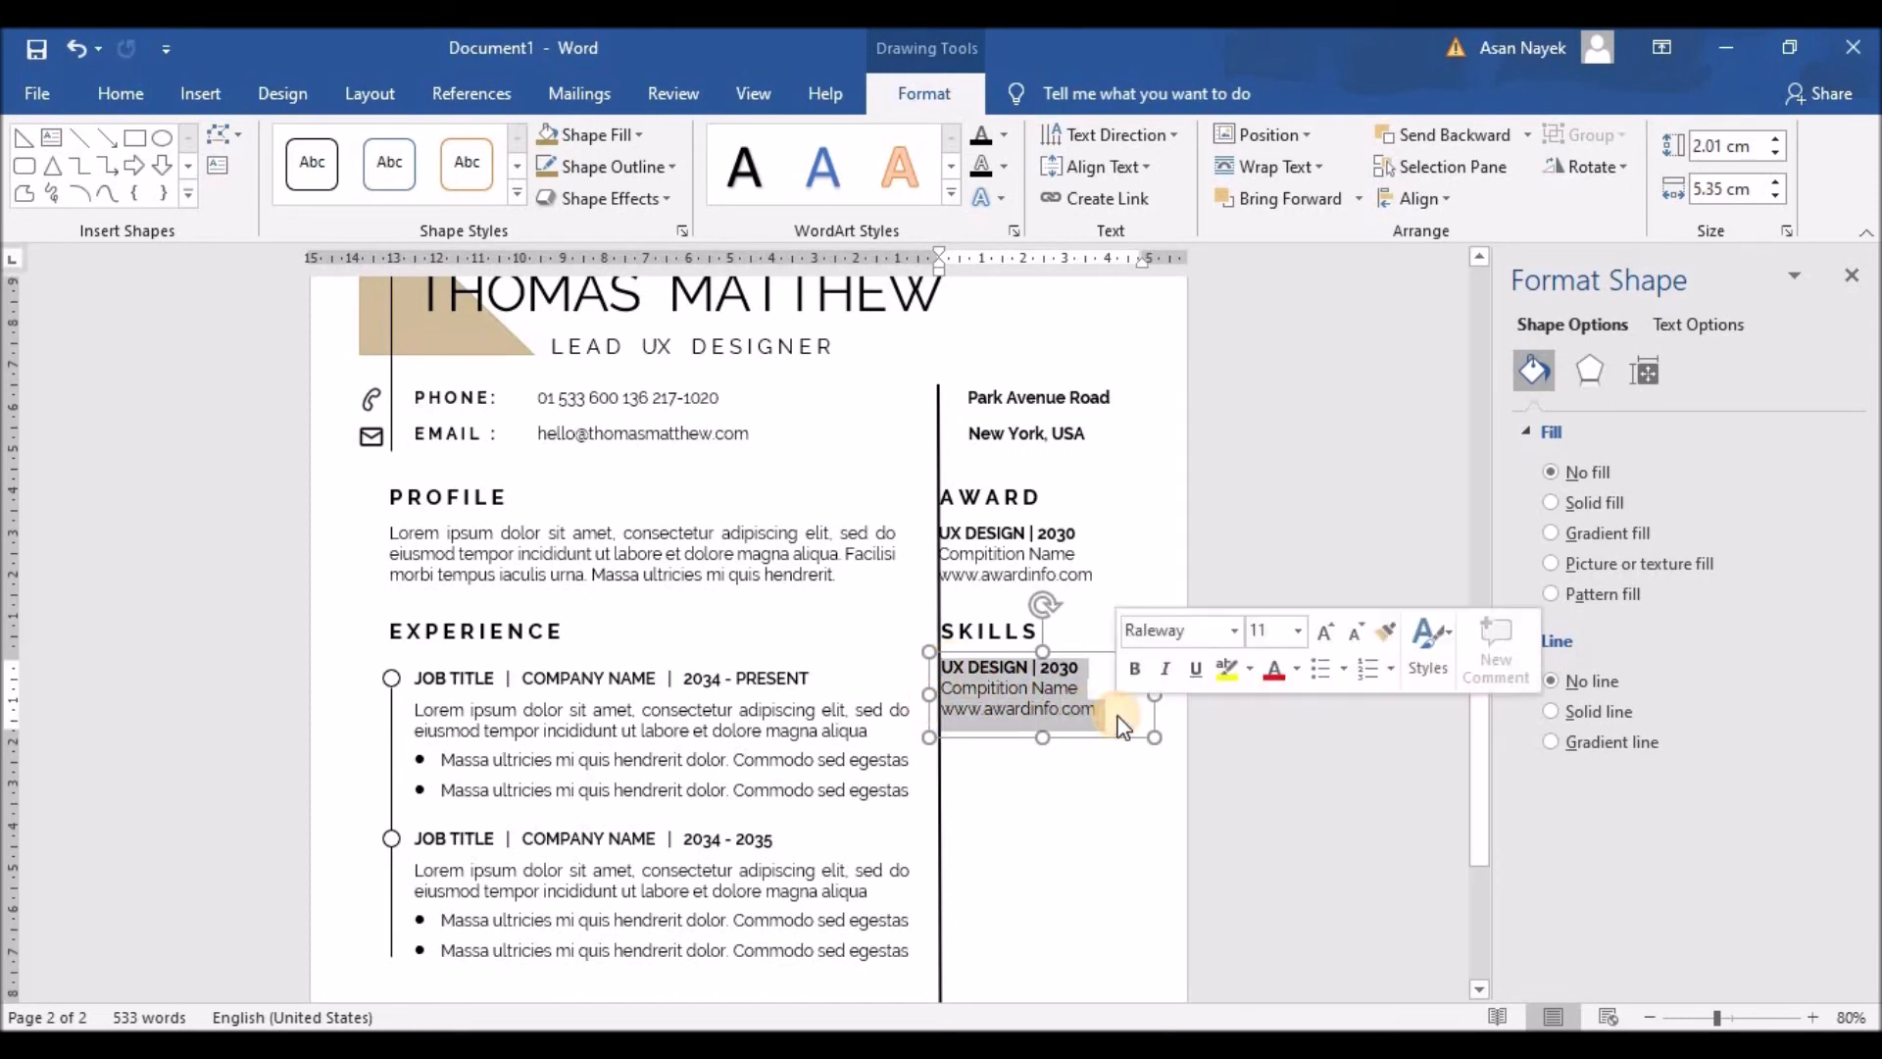
{"action": "type", "text": "UX Design"}
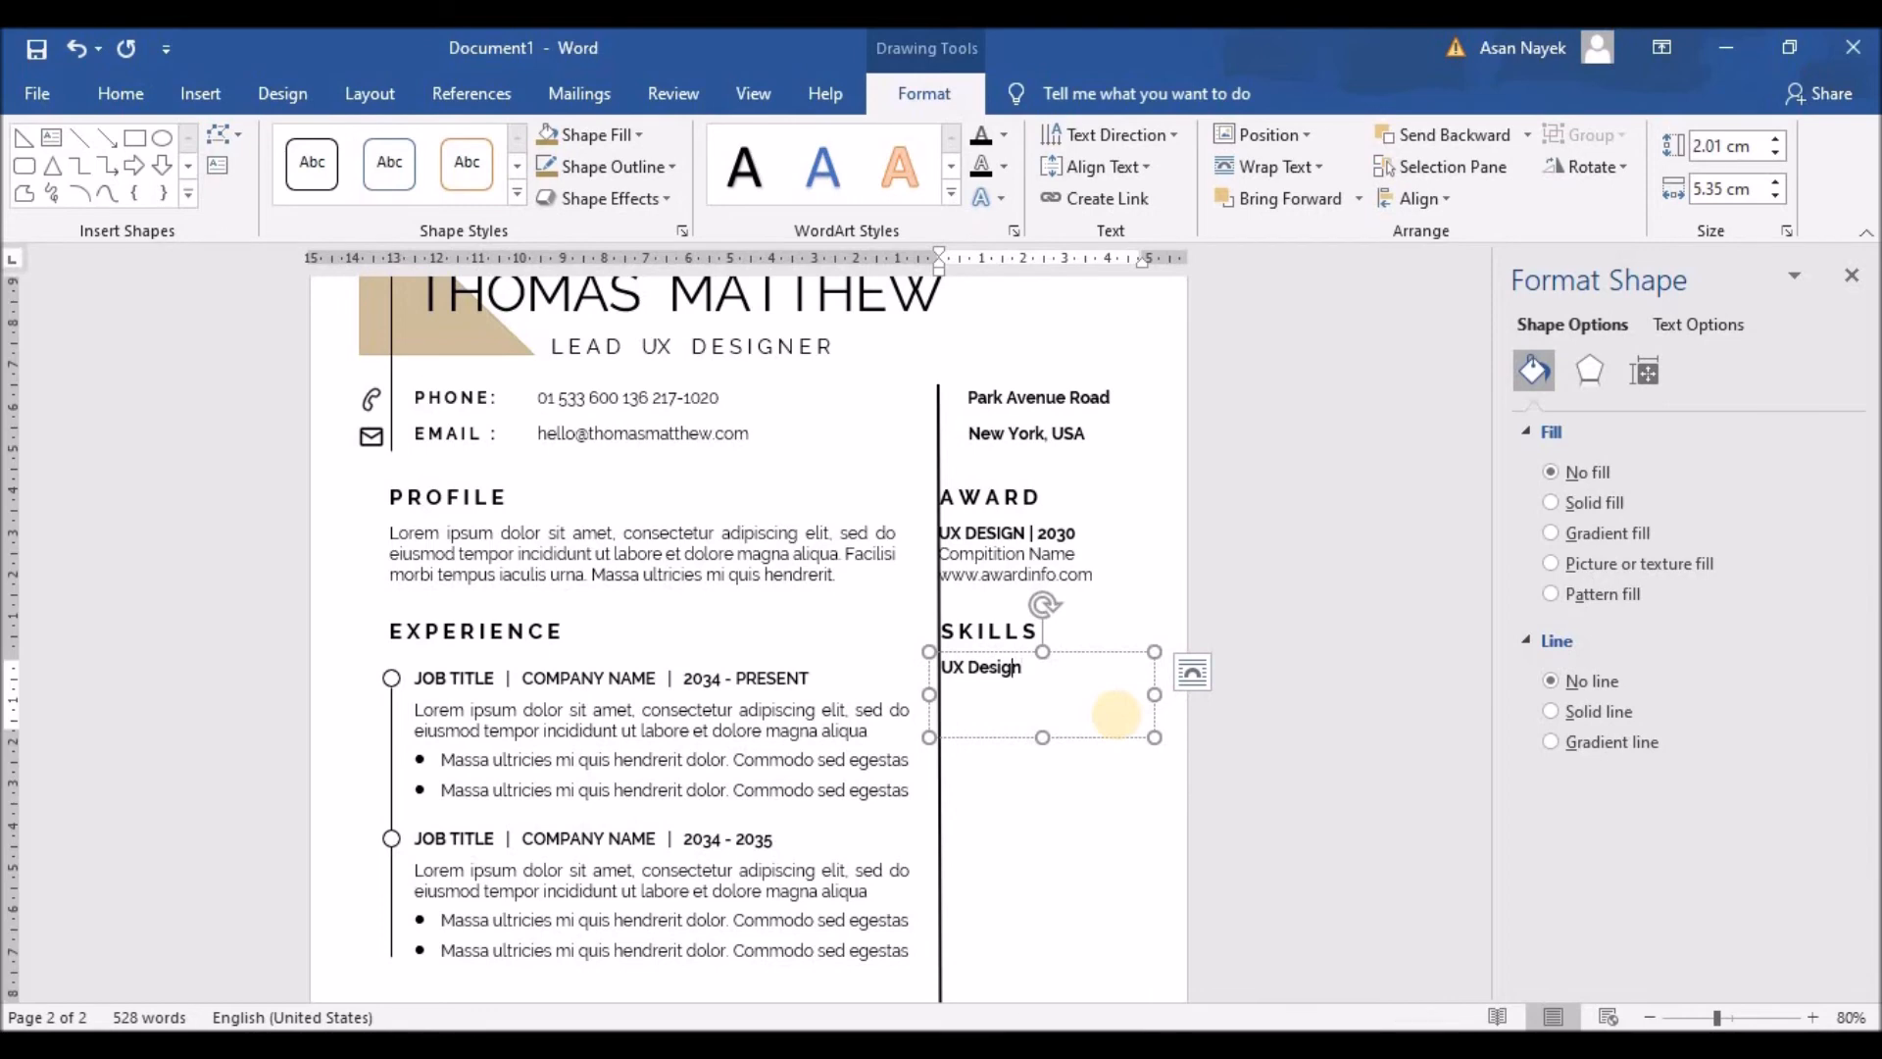
{"action": "type", "text": "UI/"}
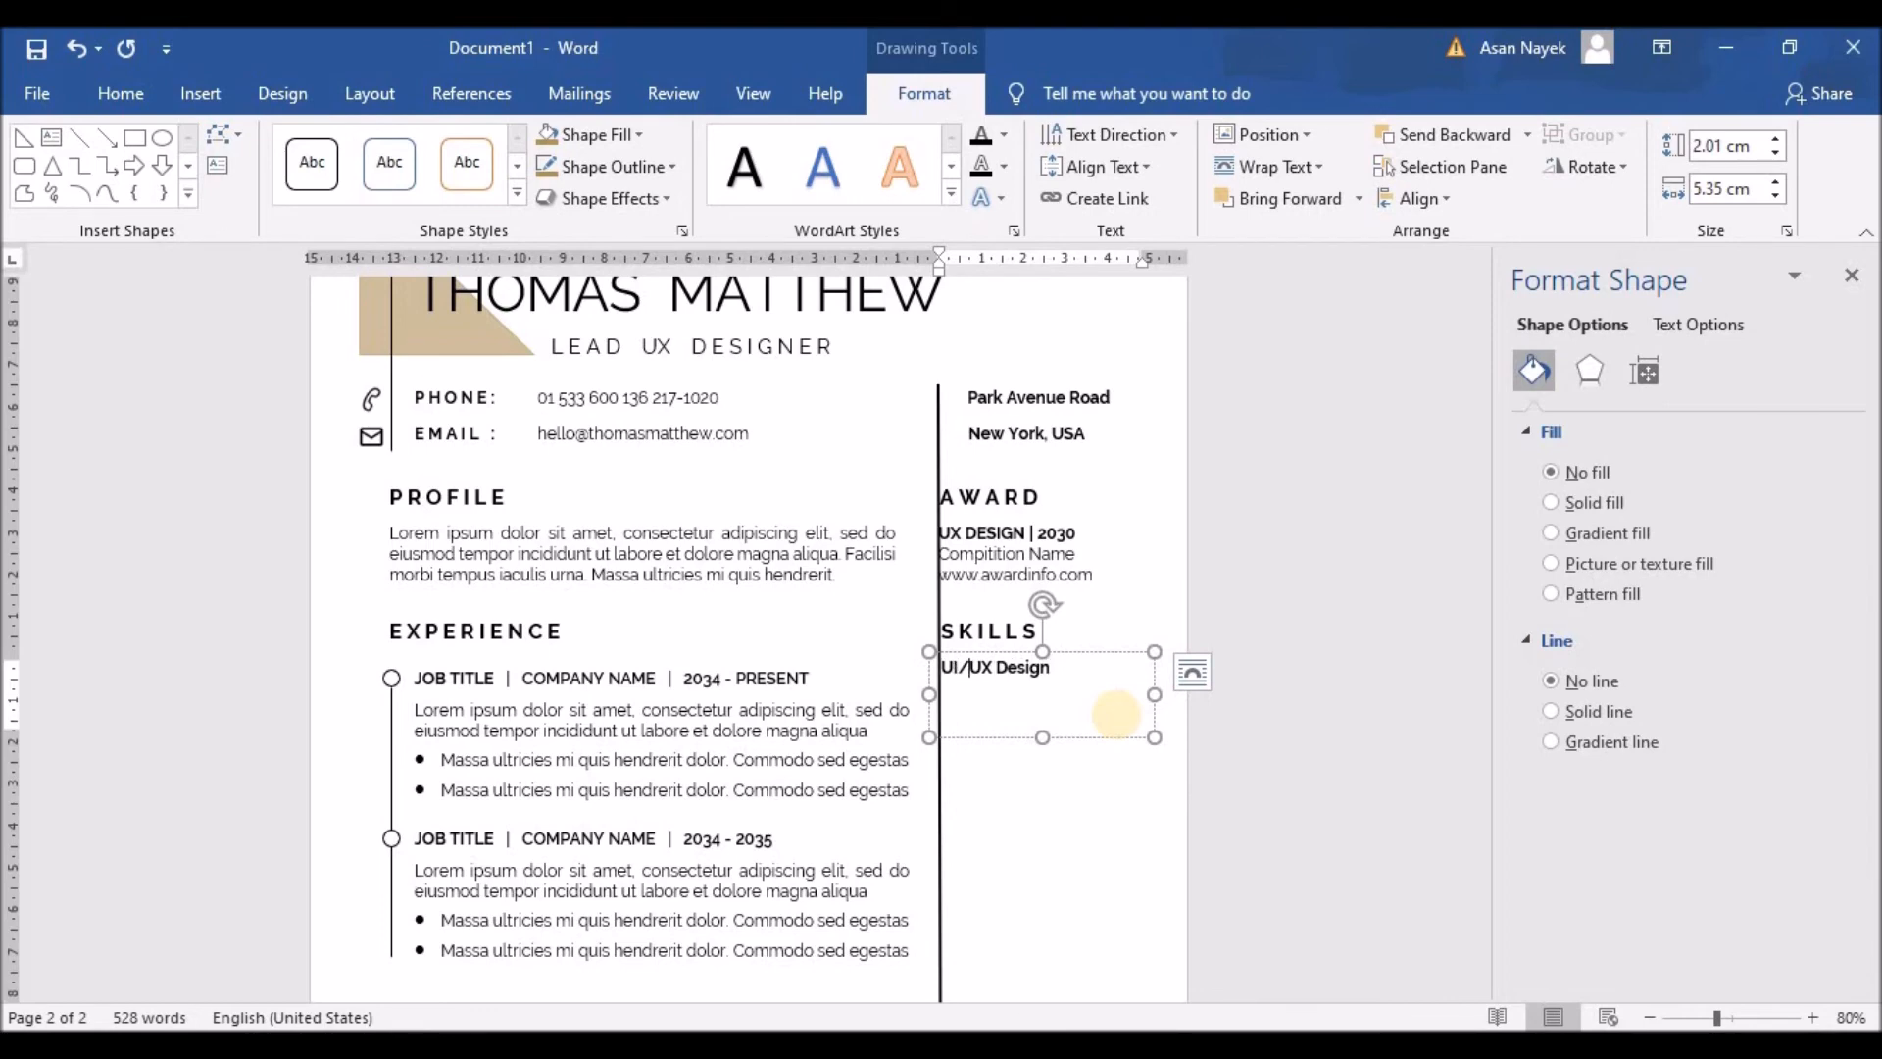
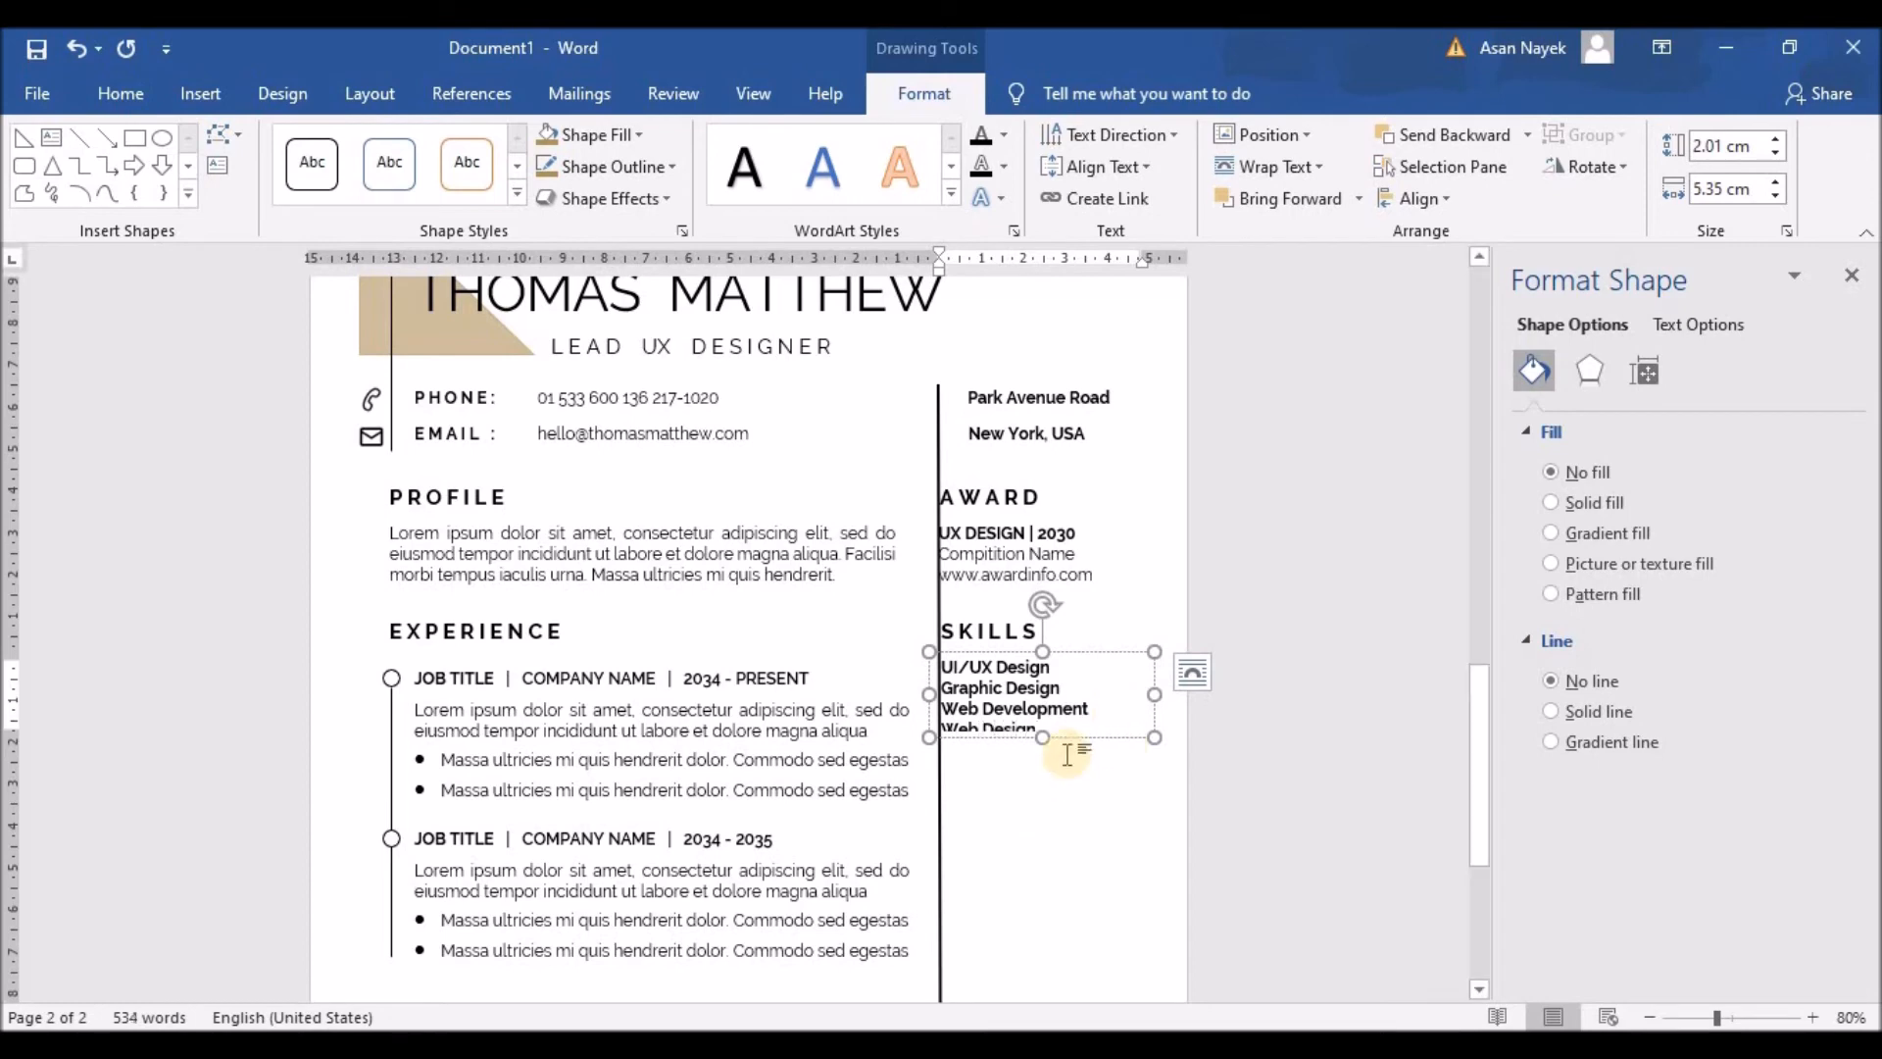
Step: Enlarge the Skills box and add Illustration Design through Zapier below Web Design
{"action": "left_click_drag", "start_coordinate": [1043, 739], "coordinate": [1074, 926]}
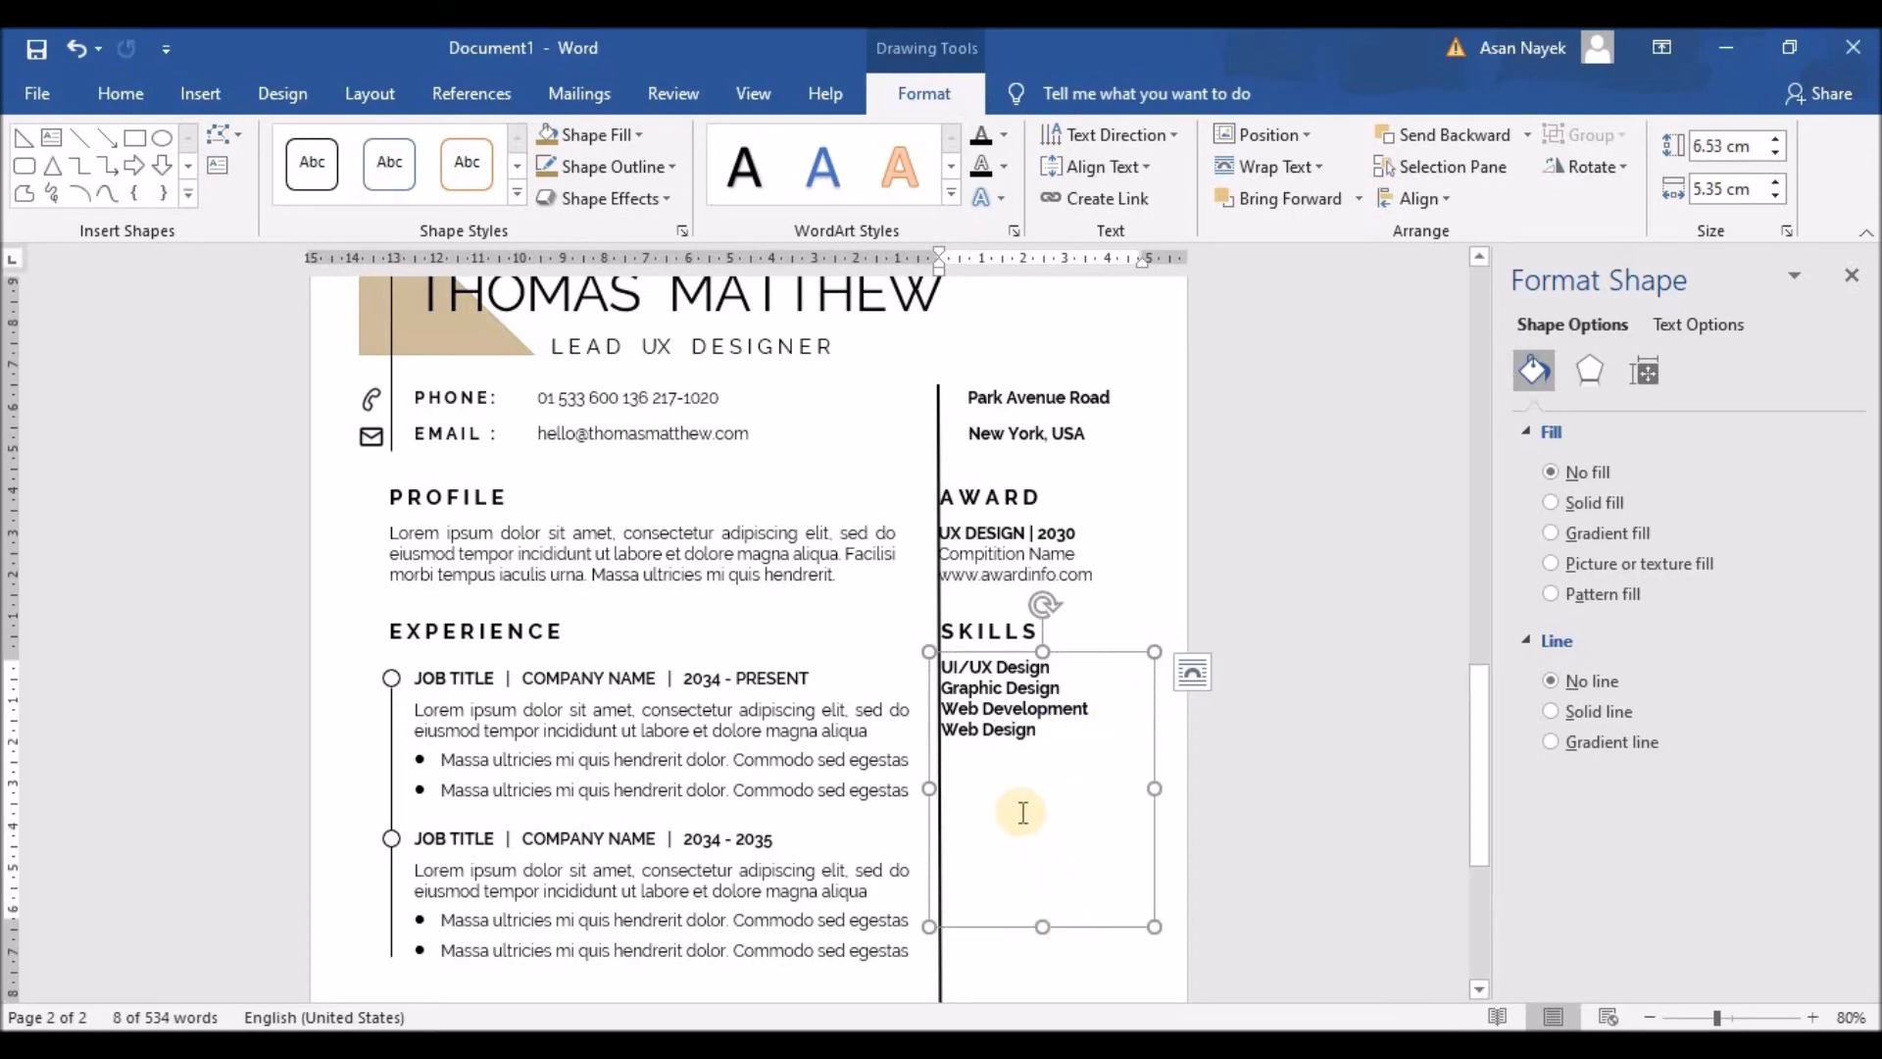
{"action": "left_click", "coordinate": [1008, 754]}
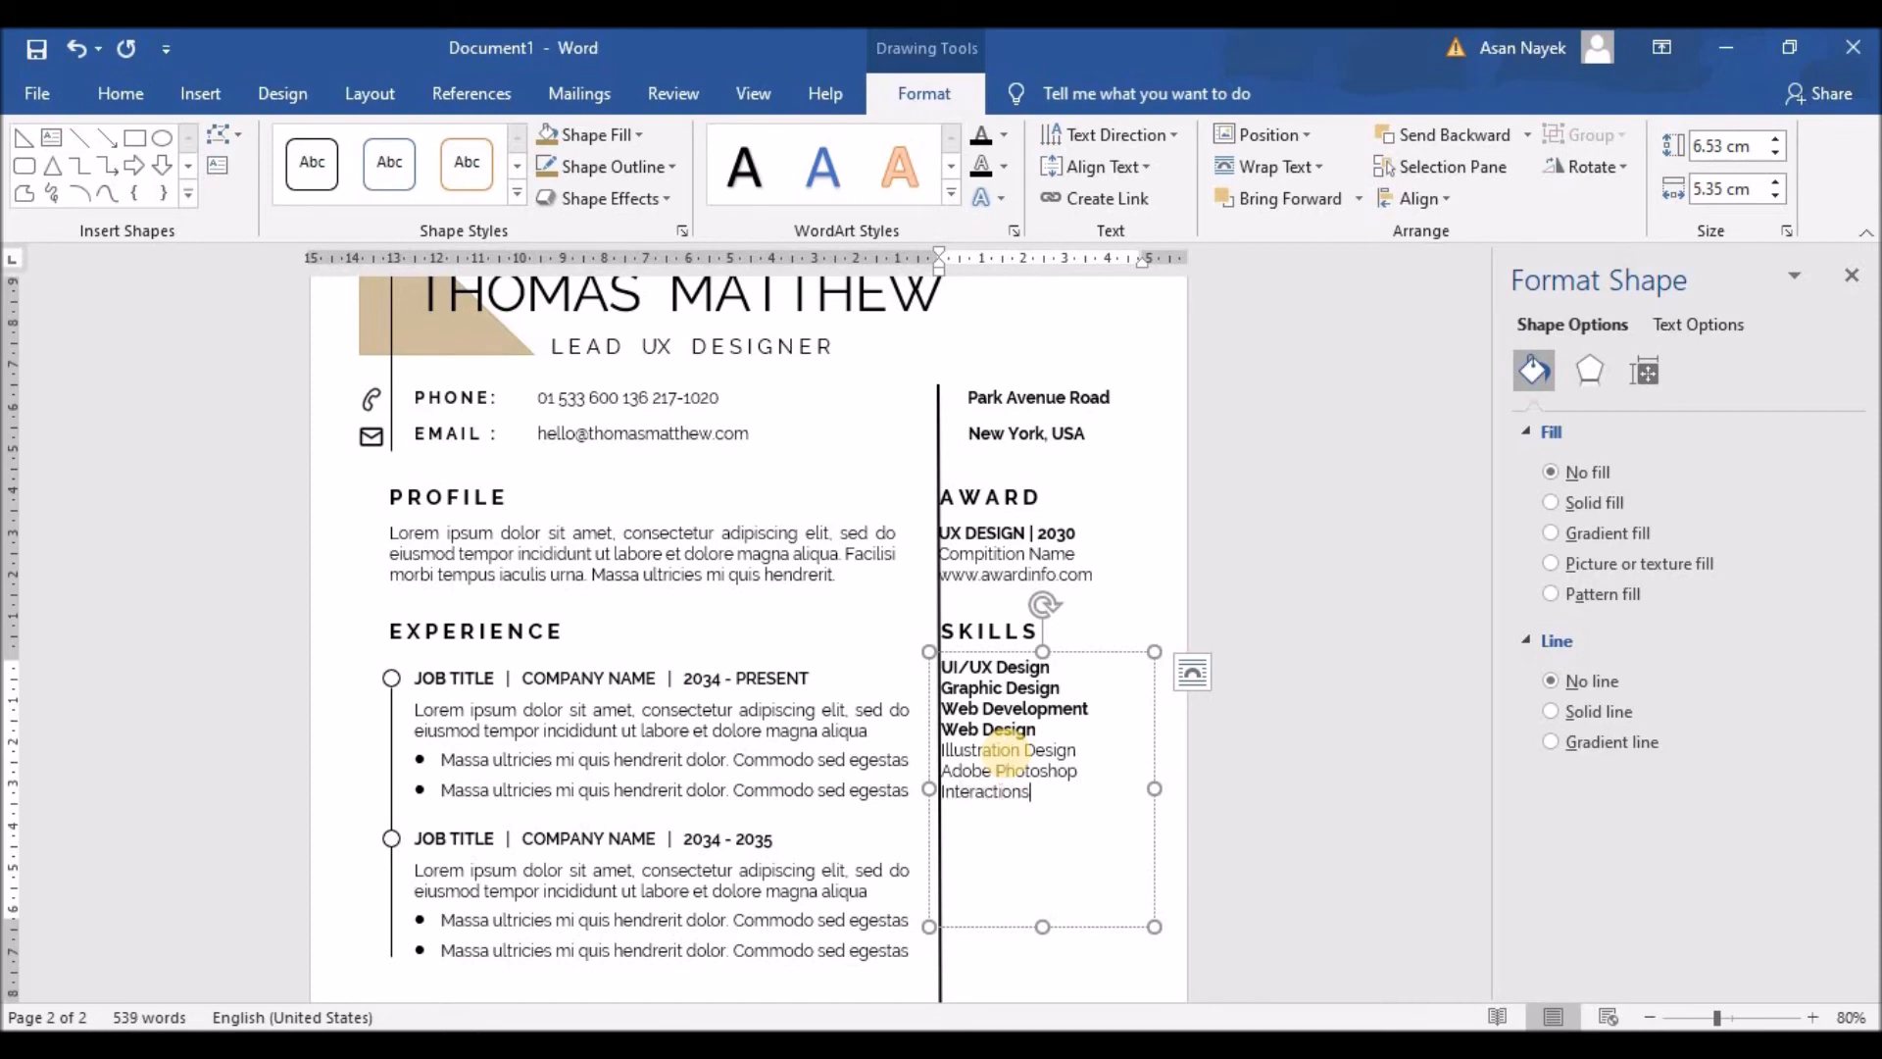
{"action": "key", "text": "Return"}
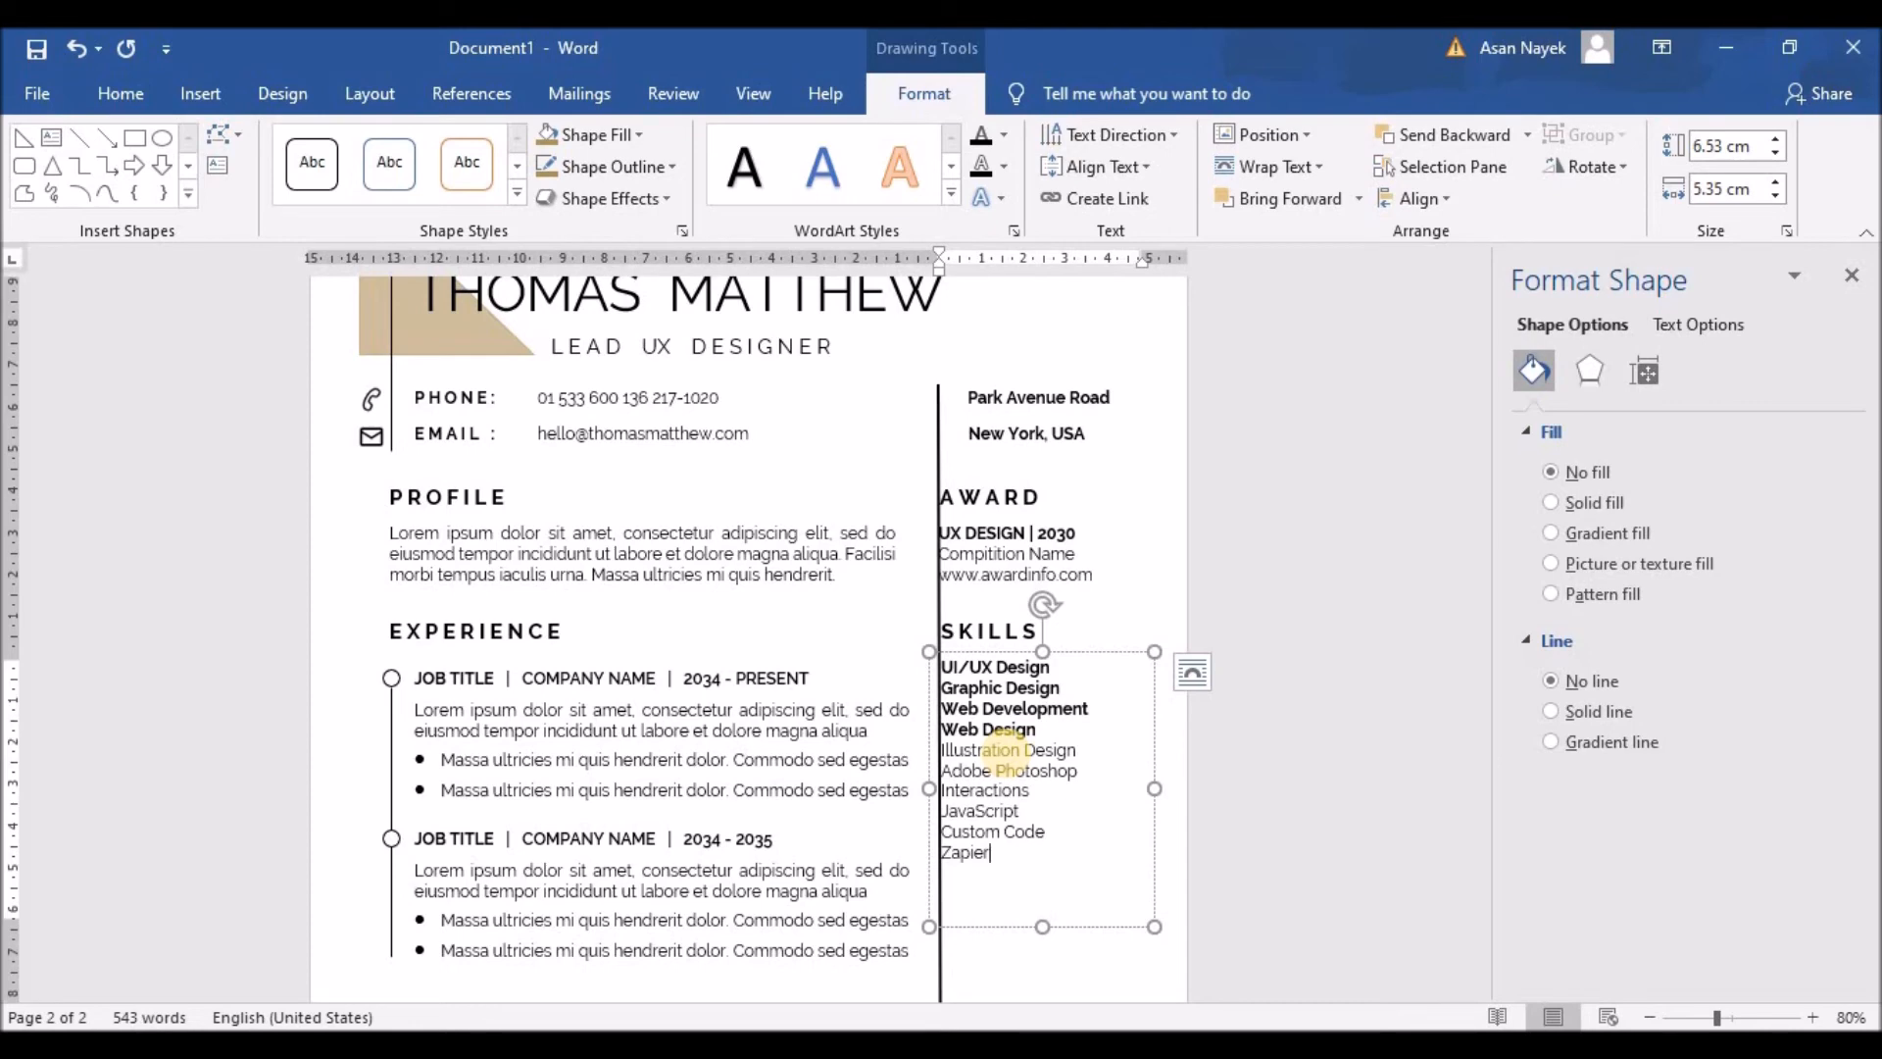
Step: Remove bold from the first four skills so all ten are regular weight
{"action": "left_click_drag", "start_coordinate": [939, 667], "coordinate": [1042, 730]}
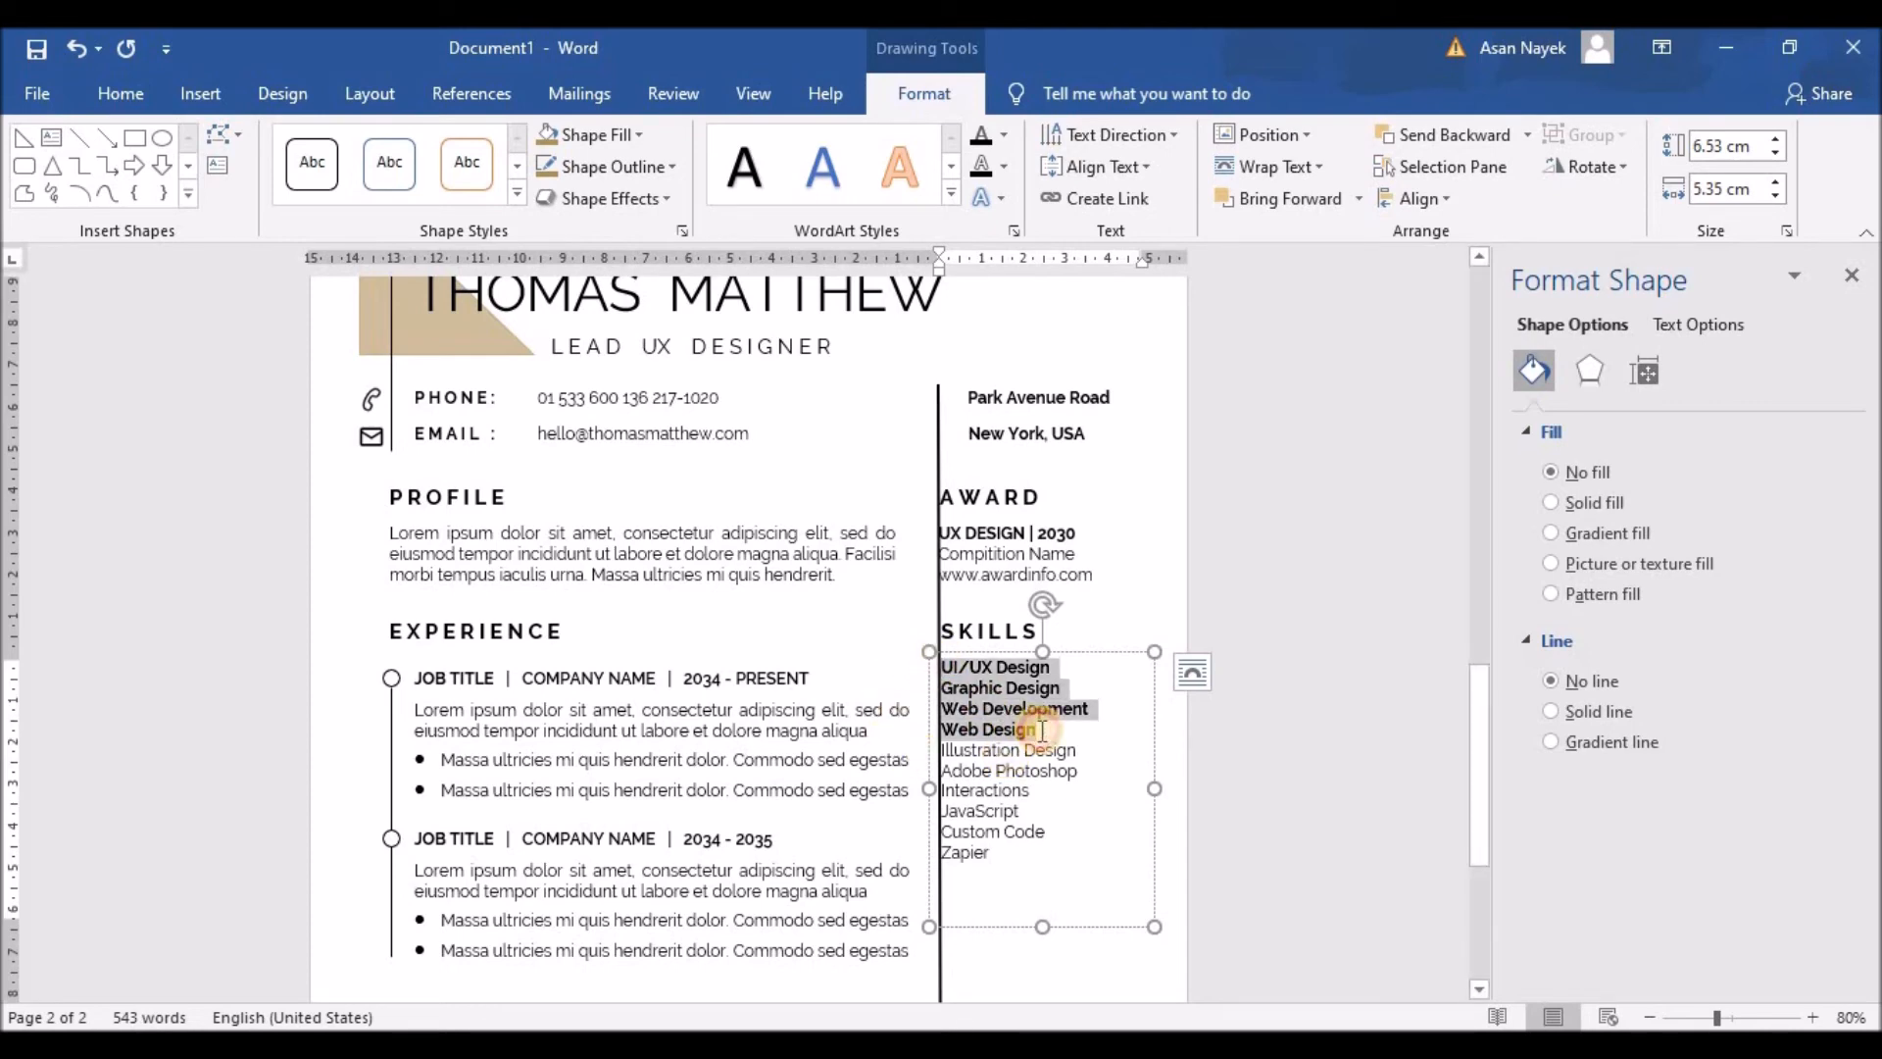
{"action": "left_click", "coordinate": [1062, 688]}
{"action": "left_click", "coordinate": [959, 667]}
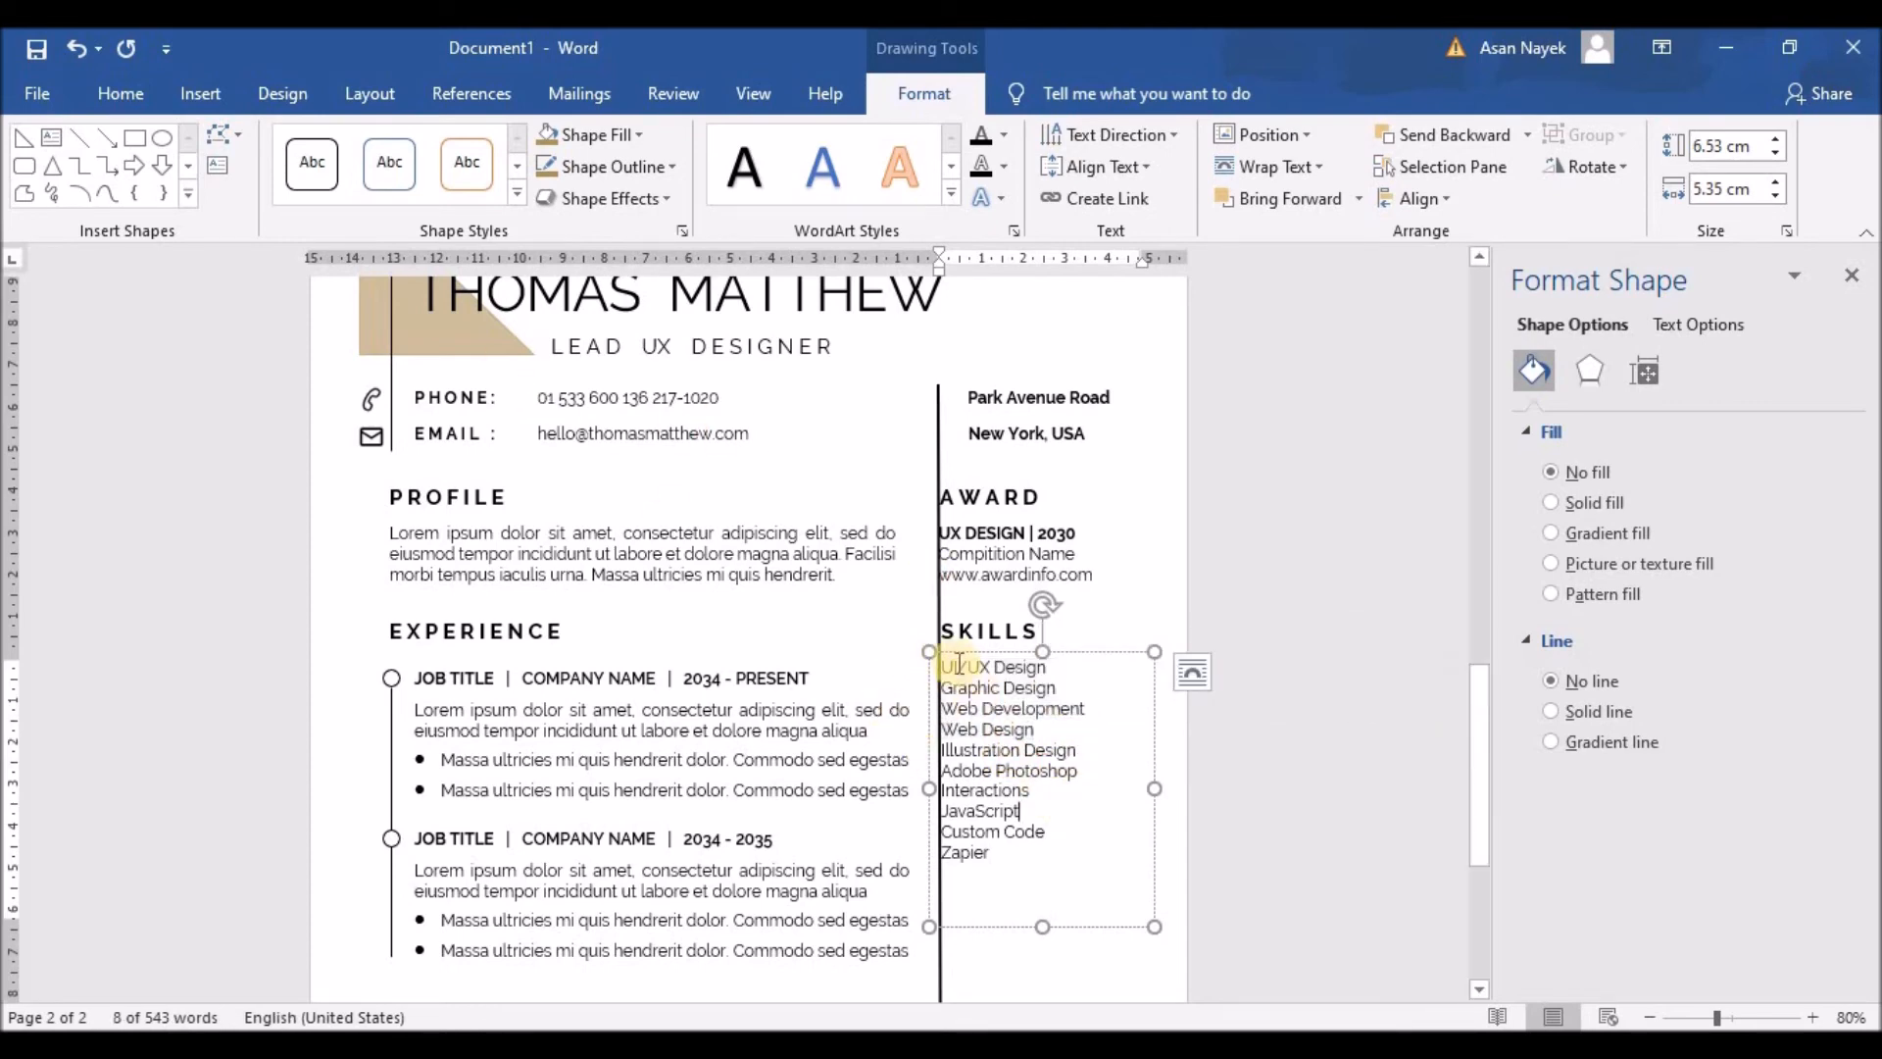
{"action": "left_click_drag", "start_coordinate": [944, 665], "coordinate": [1000, 916]}
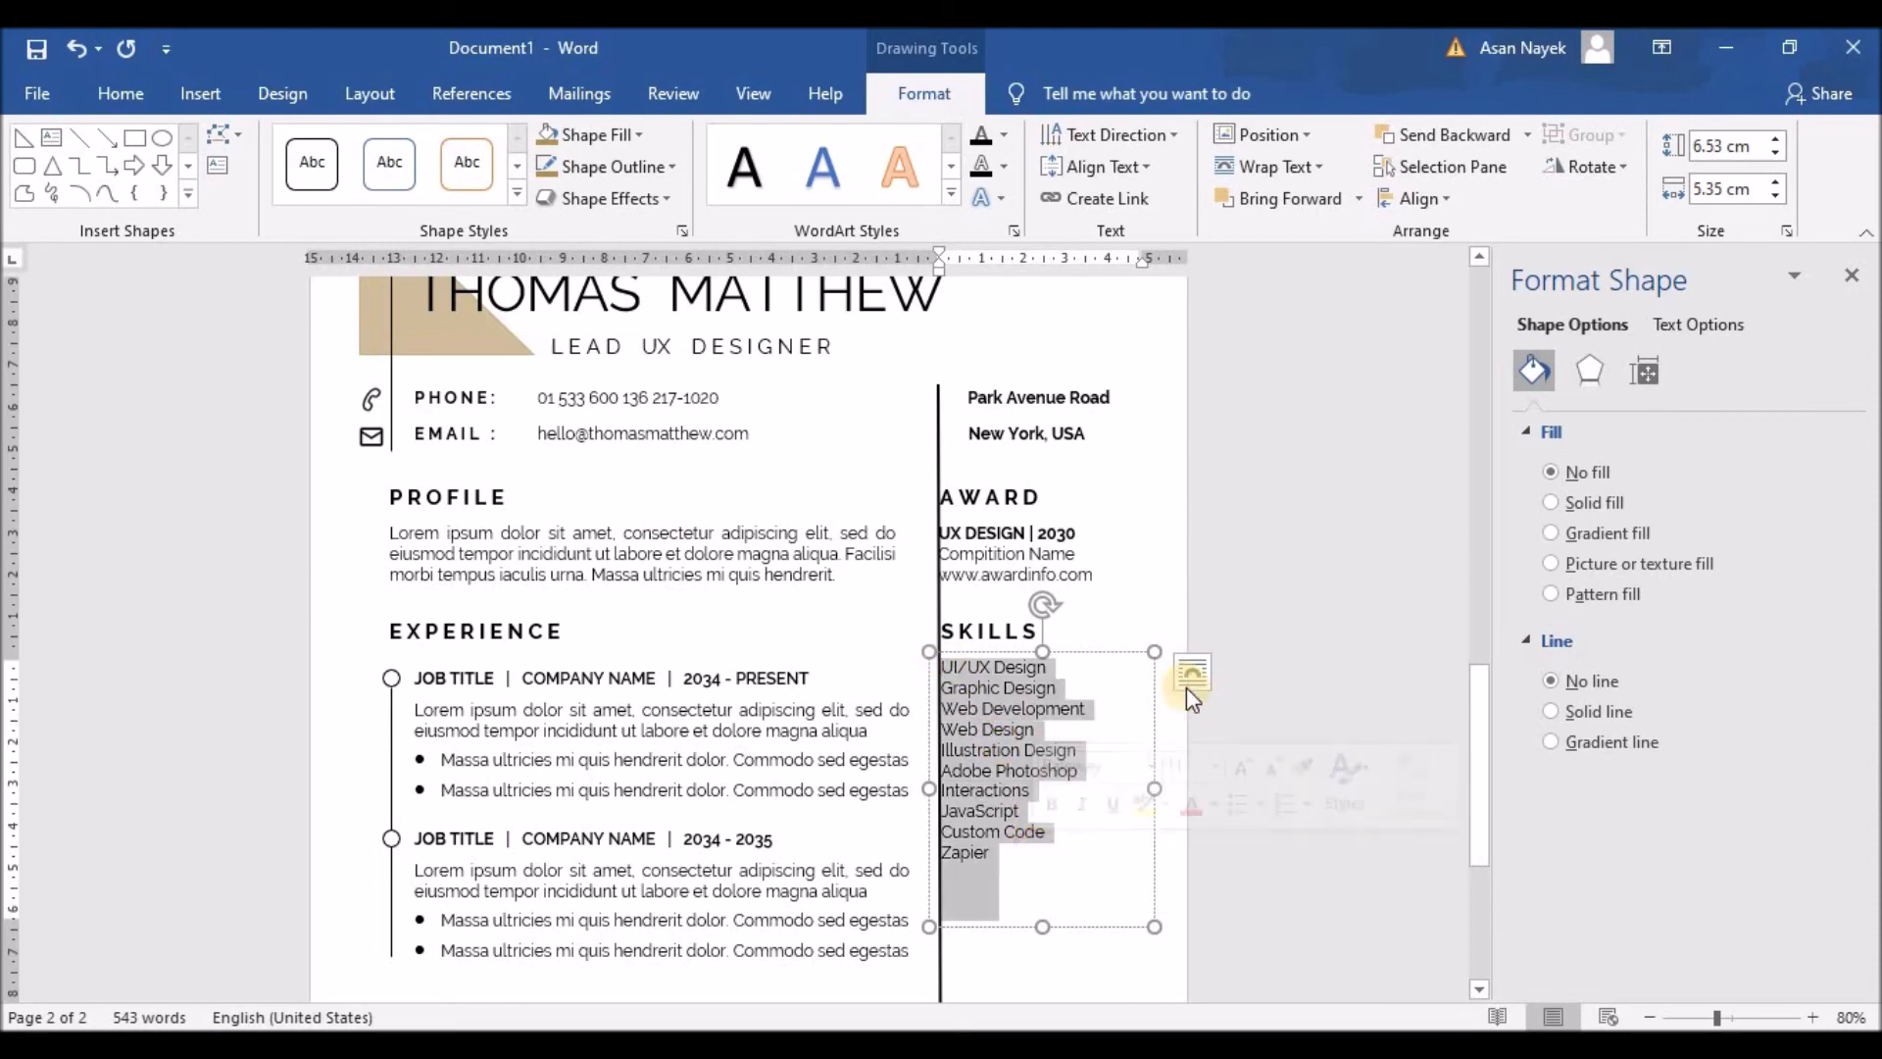
Step: Turn the ten skills into a bulleted list and decrease its indent to align left
{"action": "left_click", "coordinate": [1237, 800]}
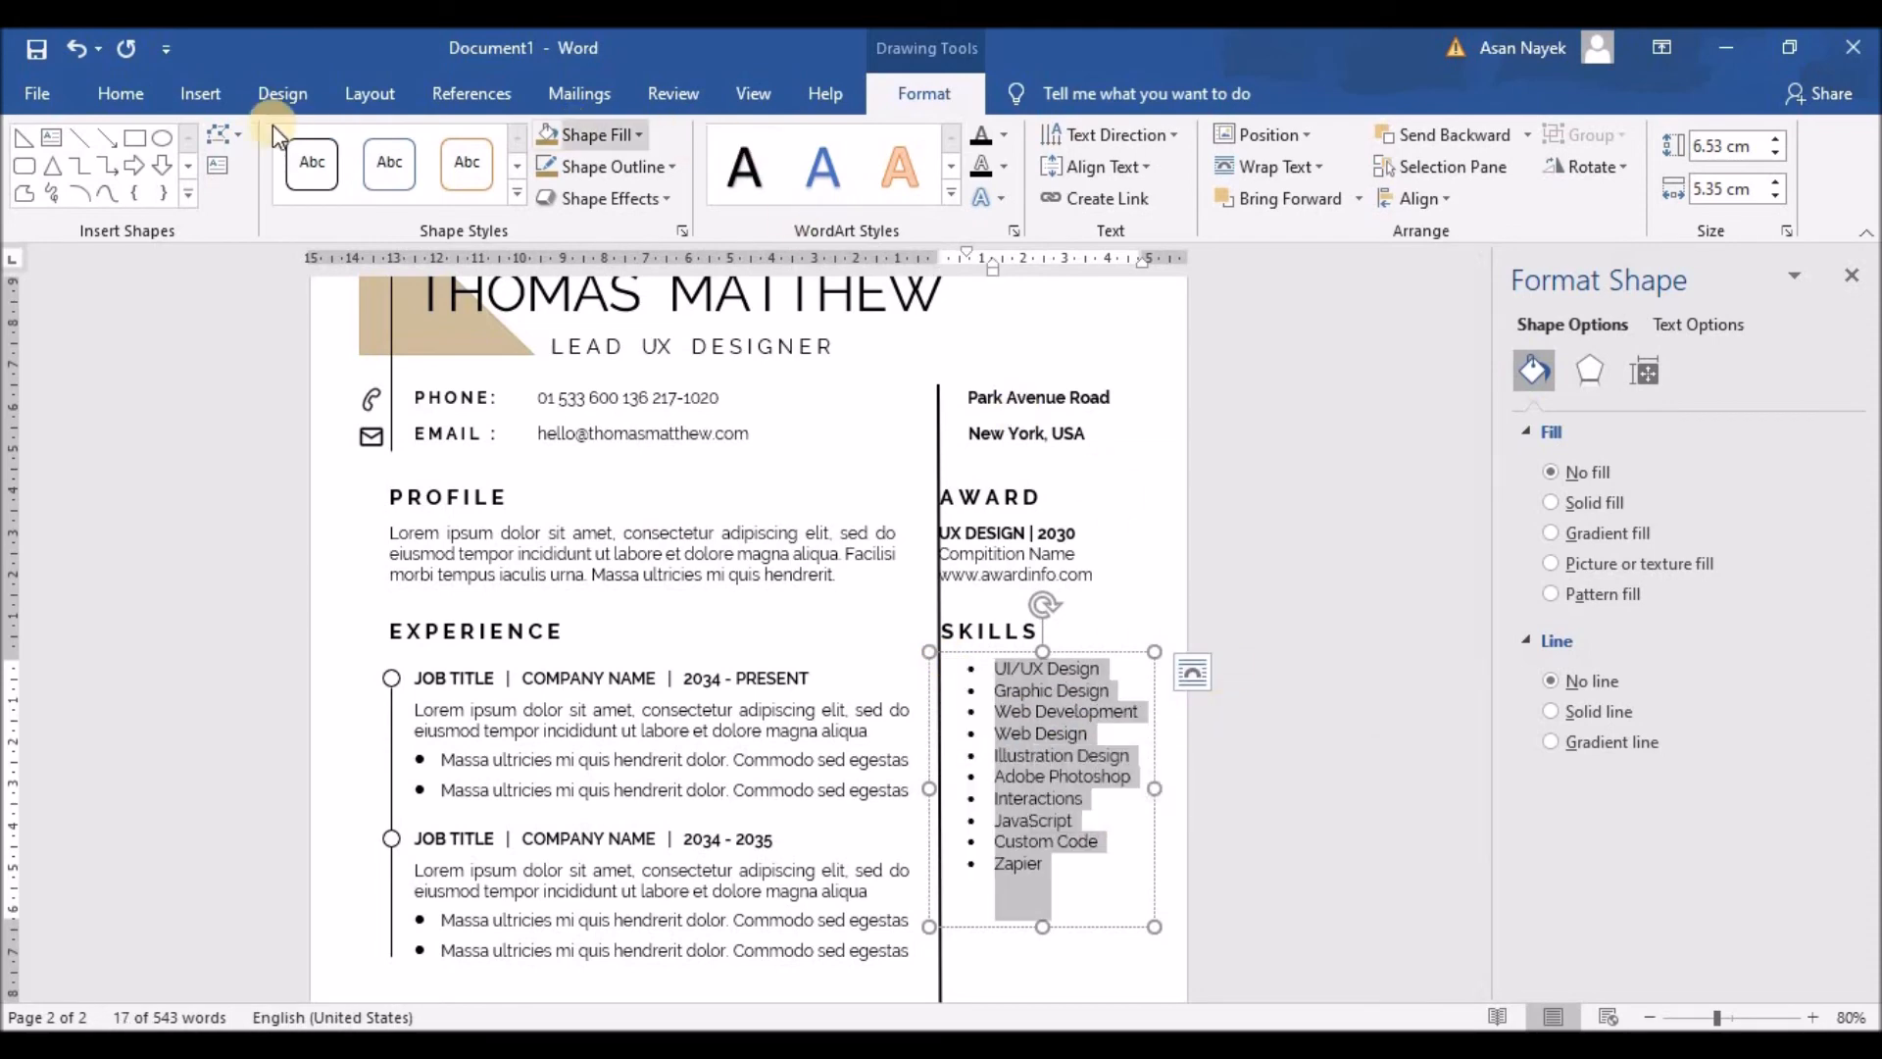
{"action": "left_click", "coordinate": [137, 93]}
{"action": "left_click", "coordinate": [801, 147]}
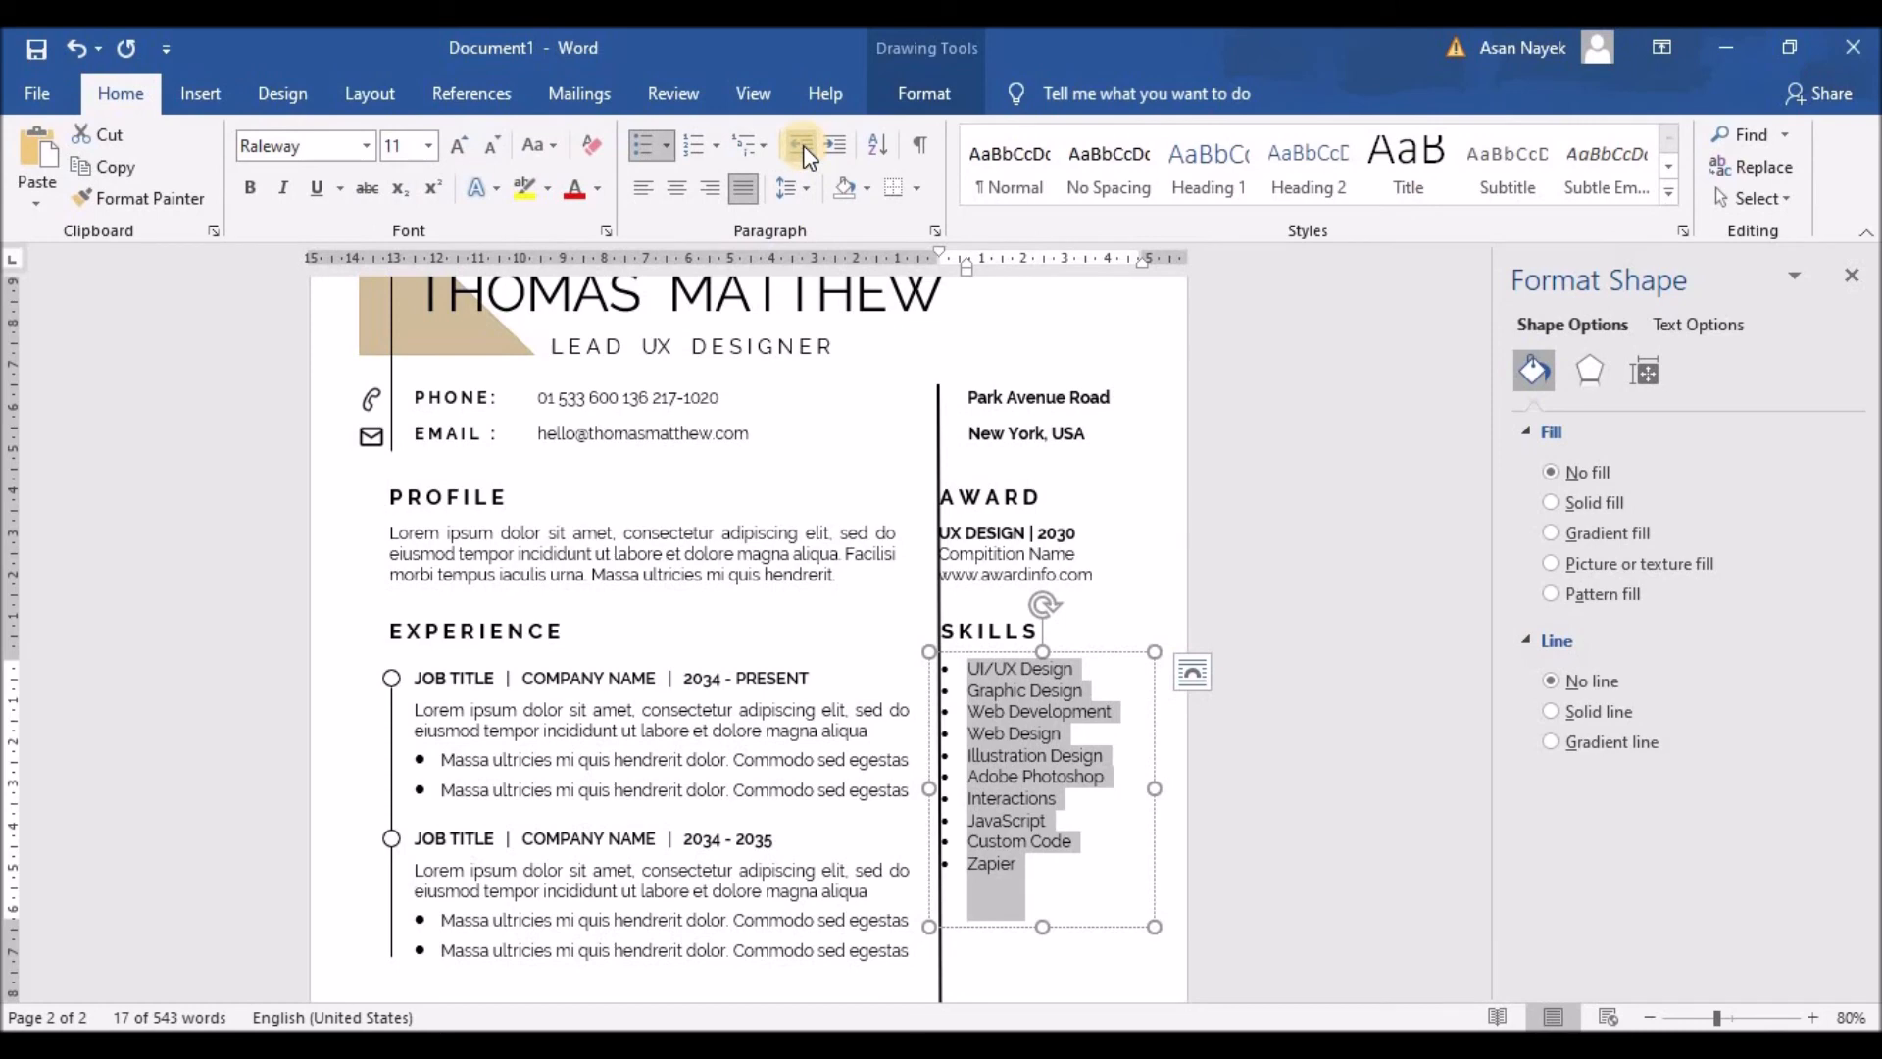
{"action": "left_click", "coordinate": [1039, 711]}
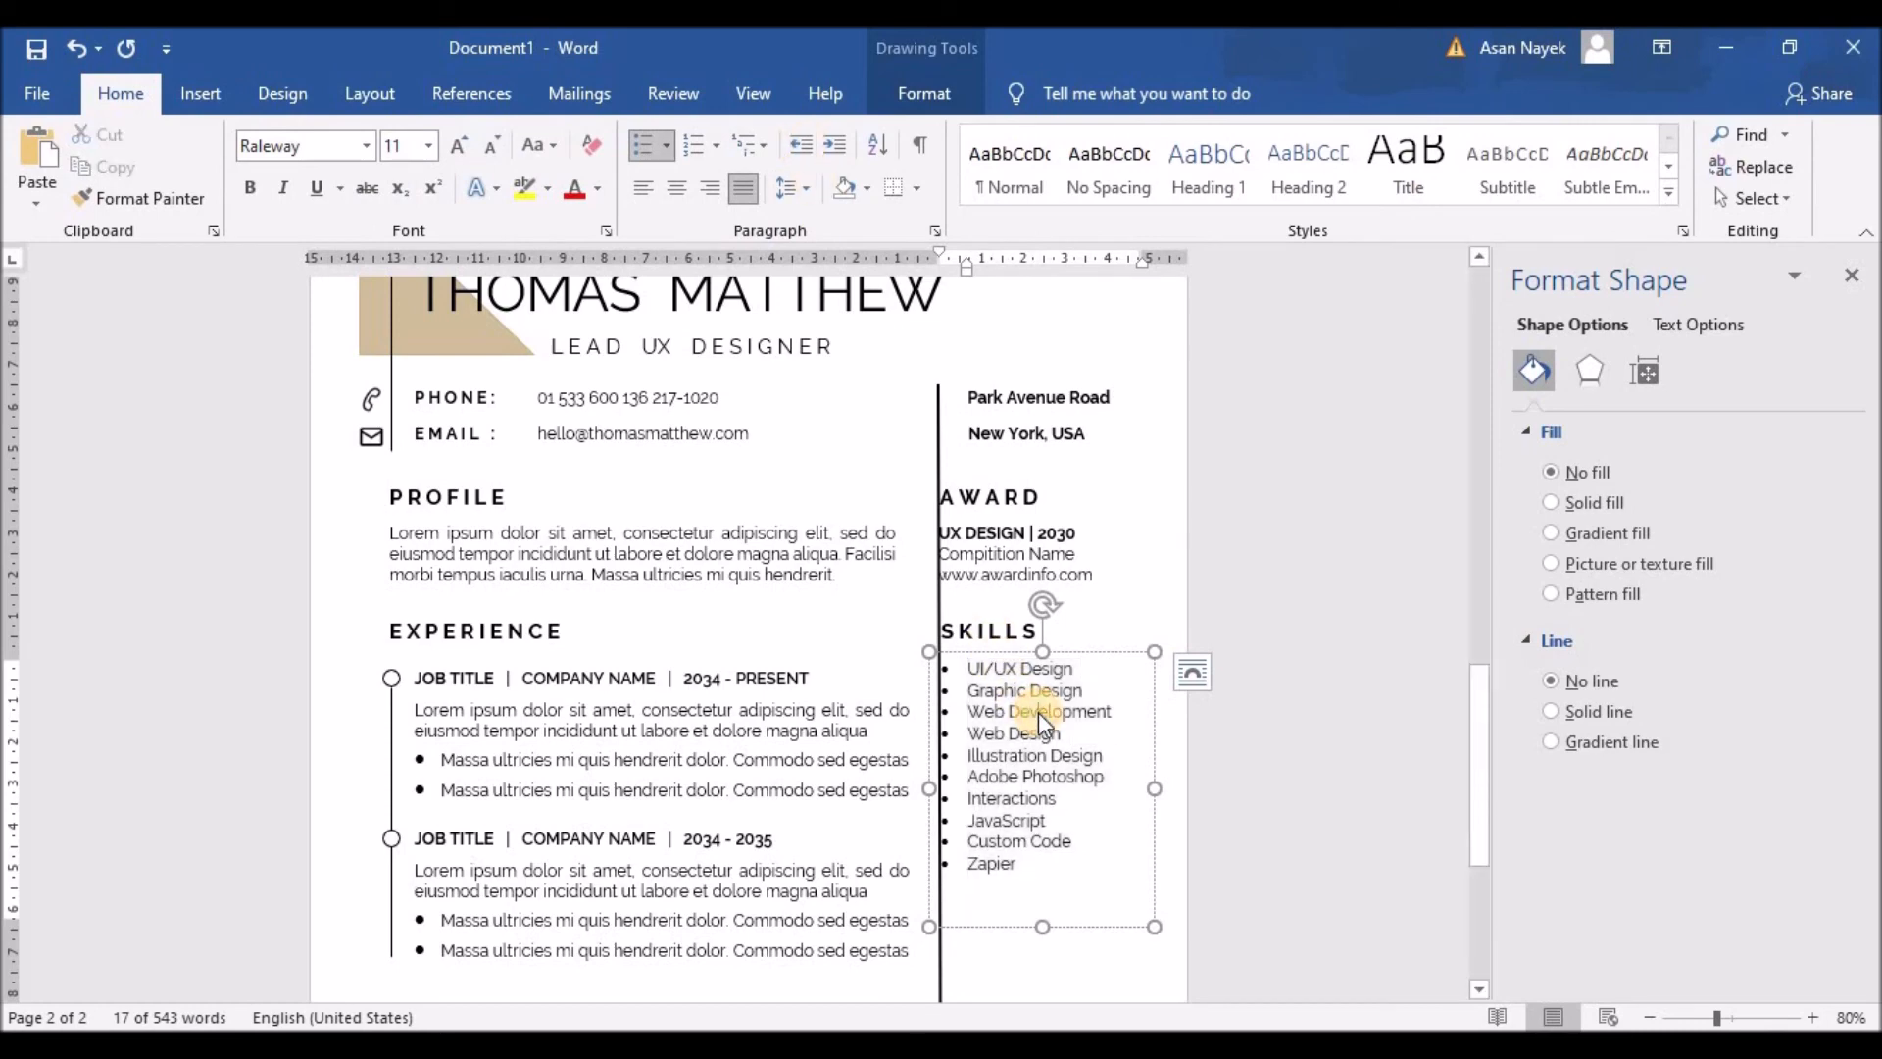
Step: Set the skills list to single (1.0) line spacing and shorten the Skills box to fit
{"action": "left_click_drag", "start_coordinate": [969, 669], "coordinate": [1058, 867]}
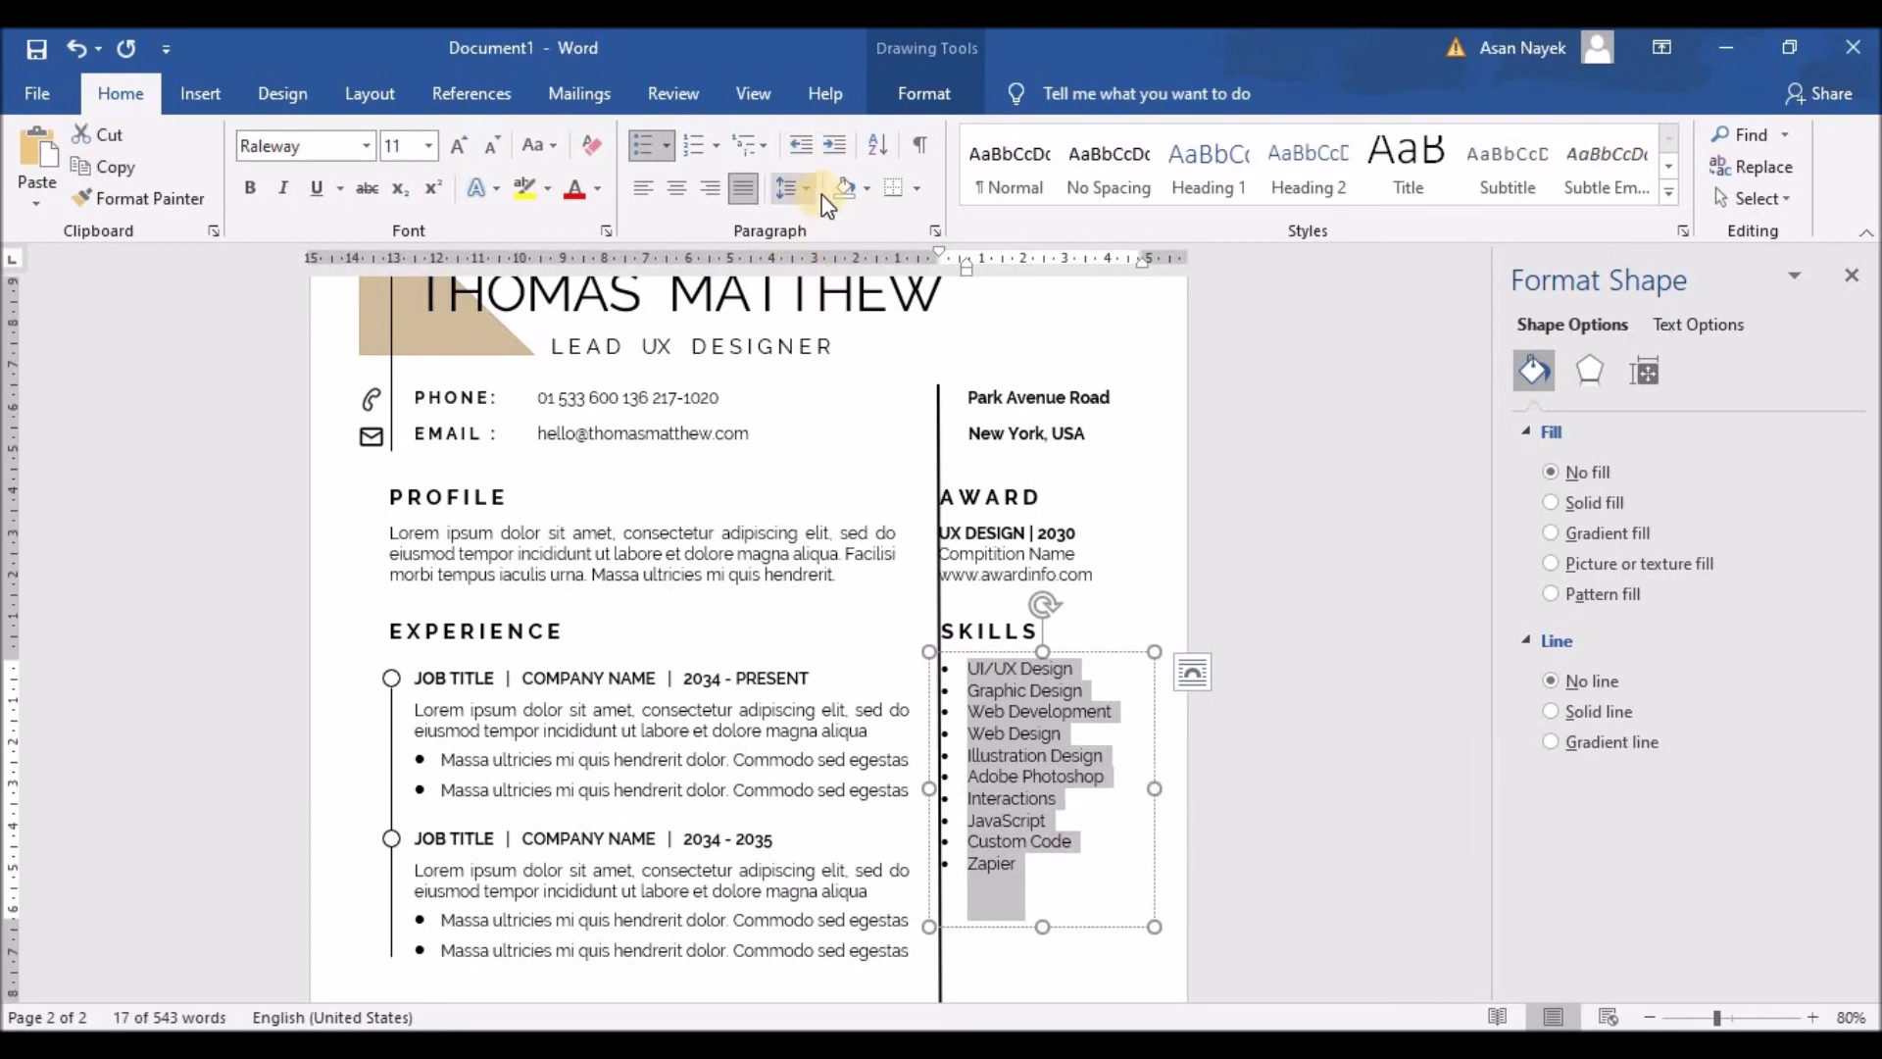
{"action": "left_click", "coordinate": [794, 188]}
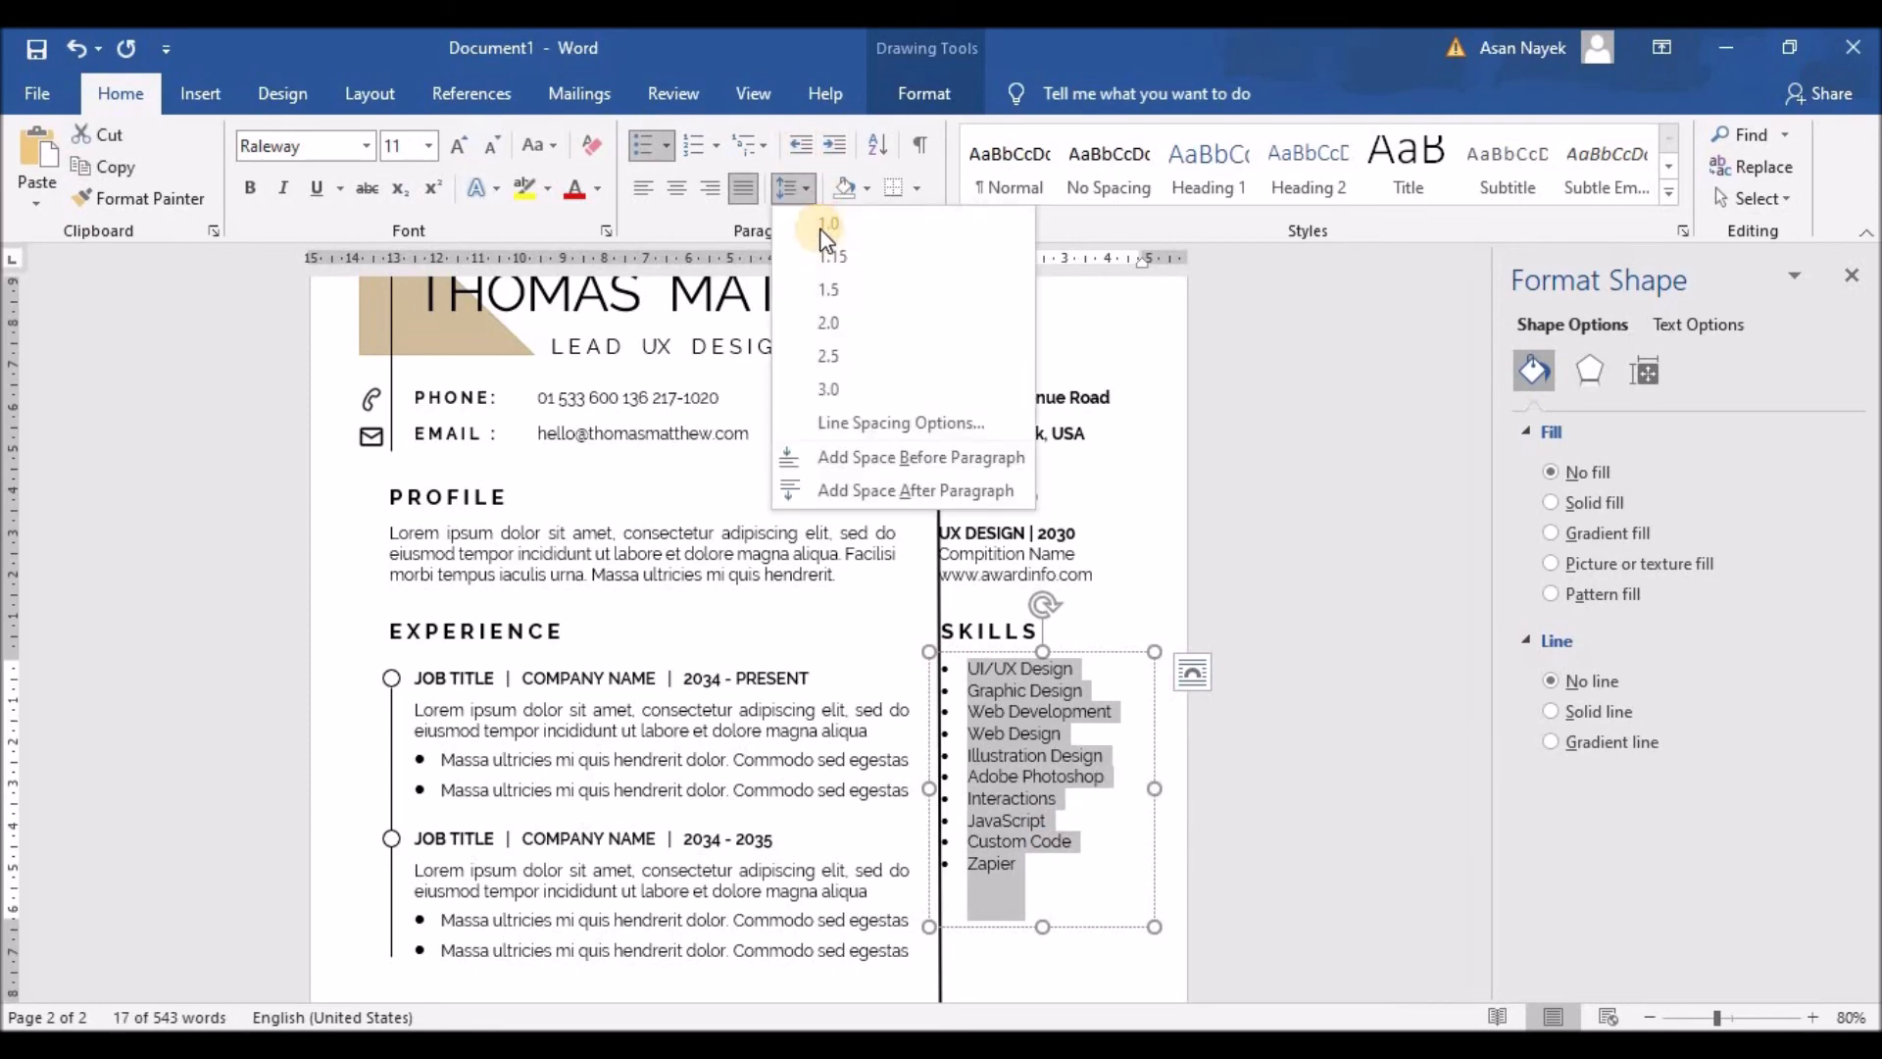
{"action": "left_click", "coordinate": [836, 290]}
{"action": "scroll", "coordinate": [1270, 622], "scroll_direction": "down", "scroll_amount": 3}
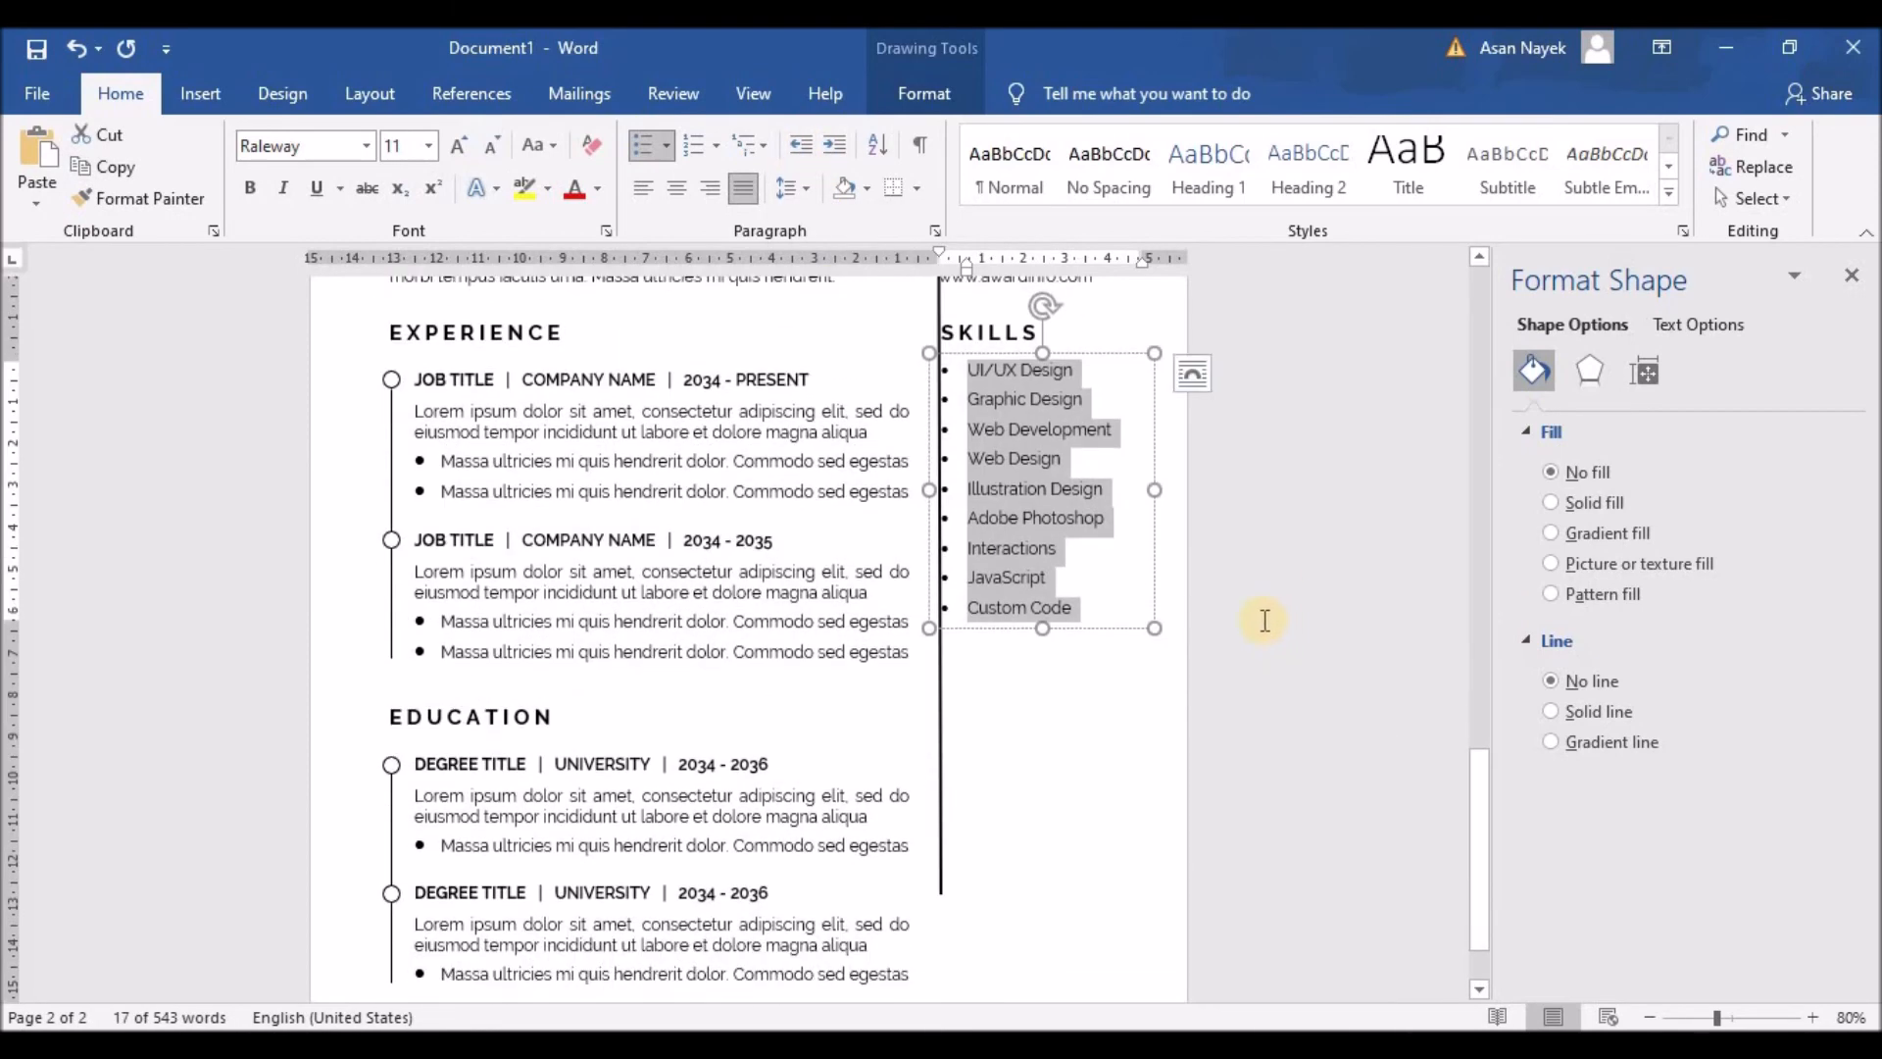
{"action": "scroll", "coordinate": [1254, 632], "scroll_direction": "down", "scroll_amount": 1}
{"action": "scroll", "coordinate": [1251, 638], "scroll_direction": "up", "scroll_amount": 2}
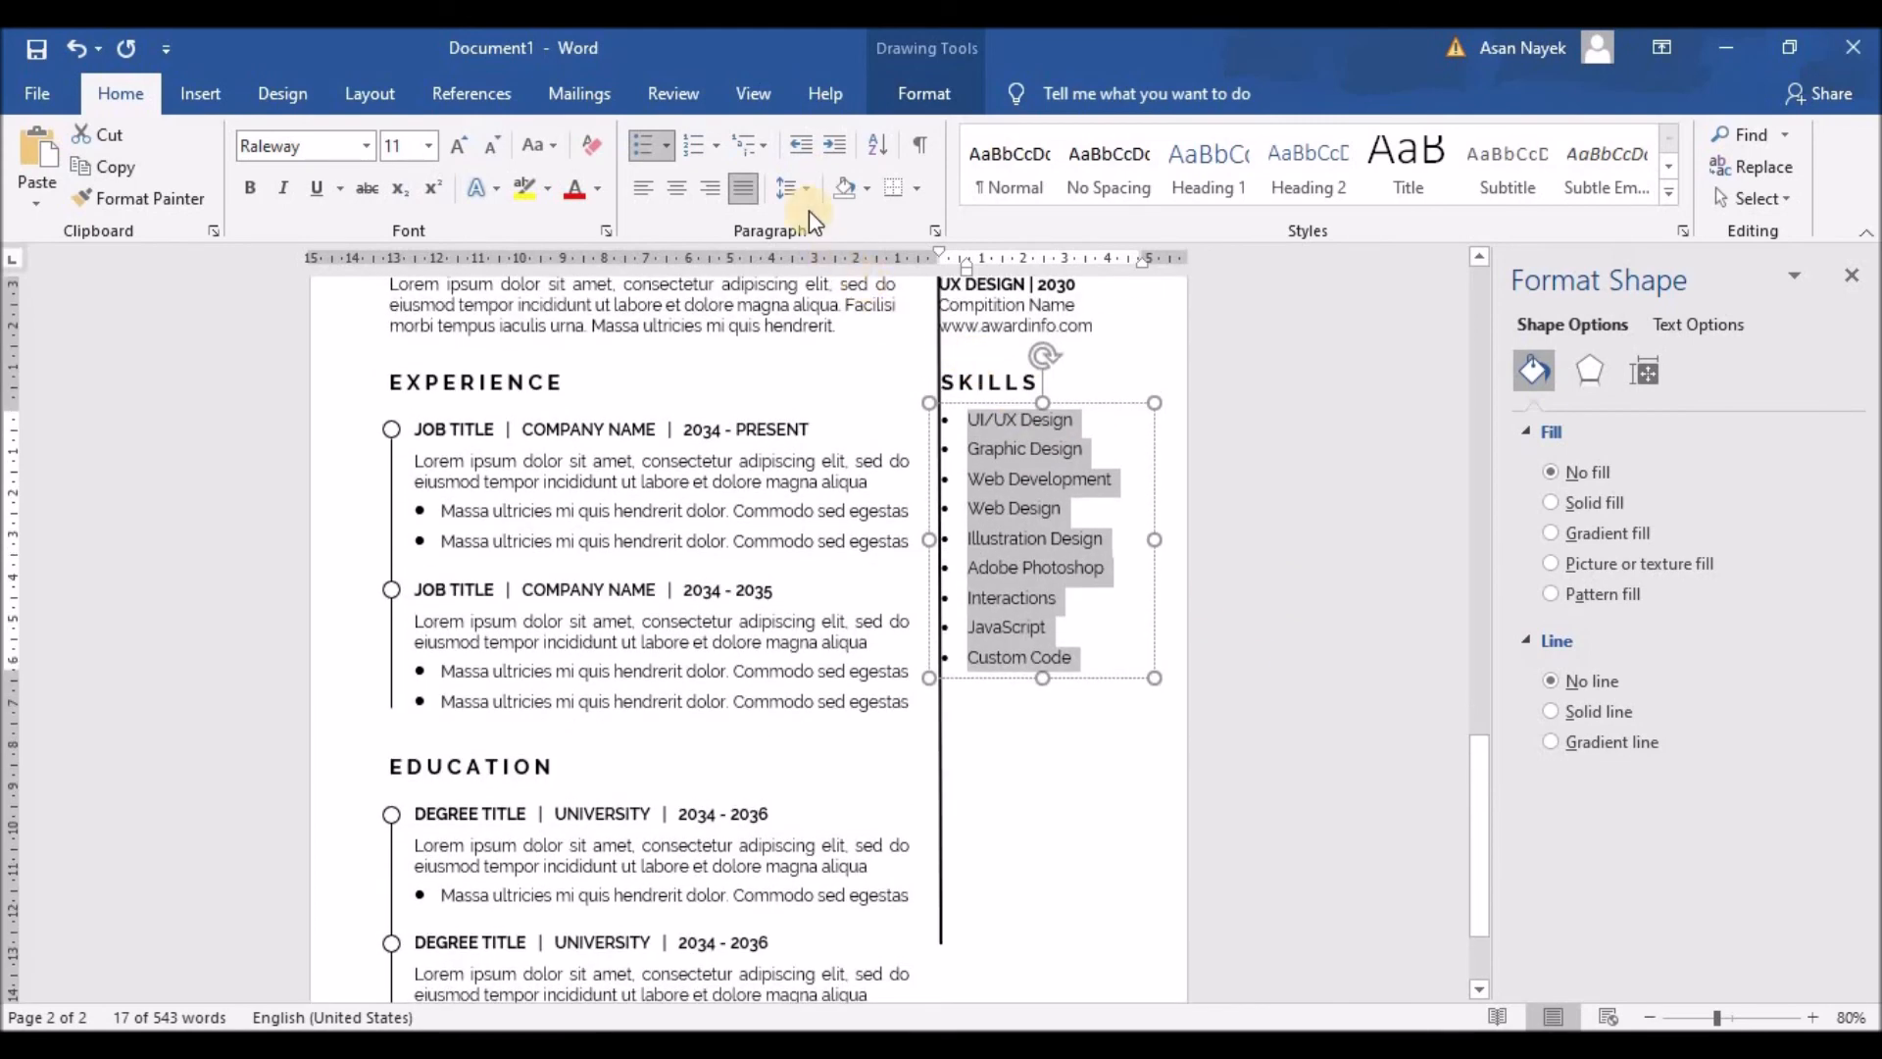
{"action": "left_click", "coordinate": [805, 190]}
{"action": "left_click", "coordinate": [832, 251]}
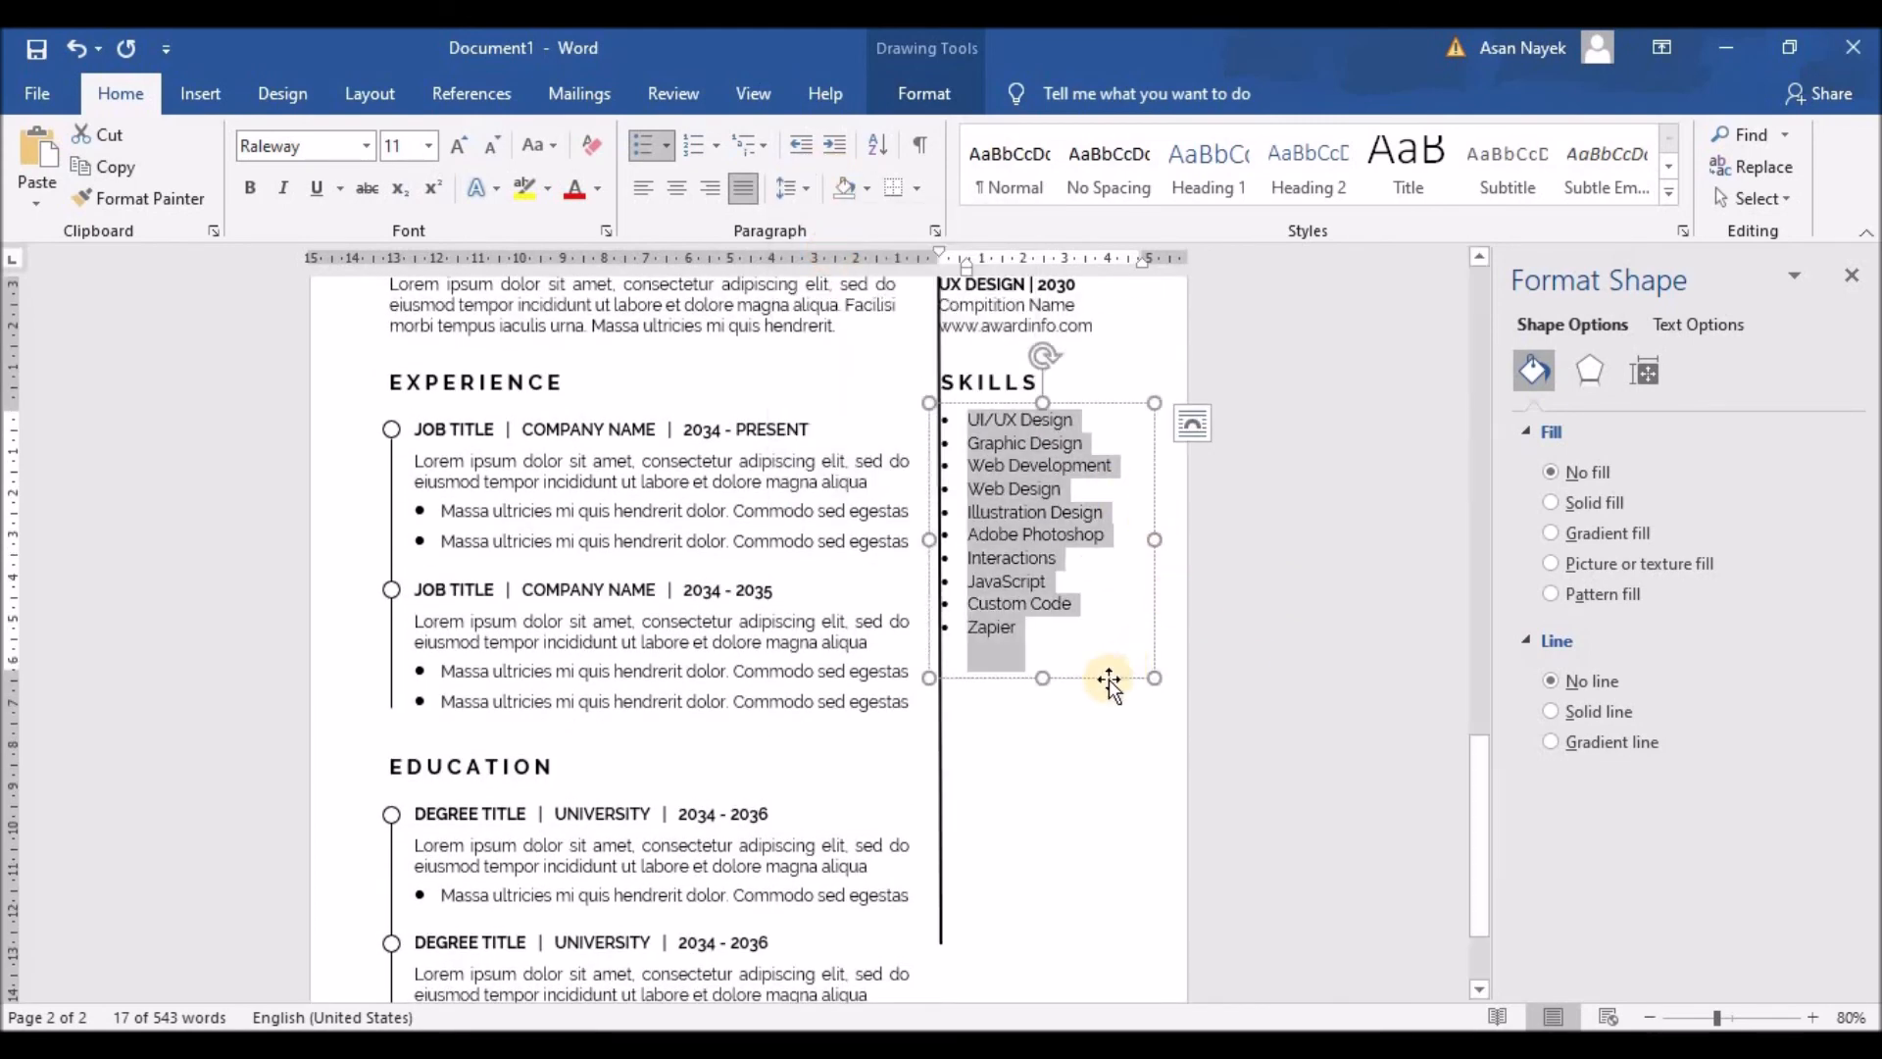
{"action": "left_click_drag", "start_coordinate": [1046, 683], "coordinate": [1049, 642]}
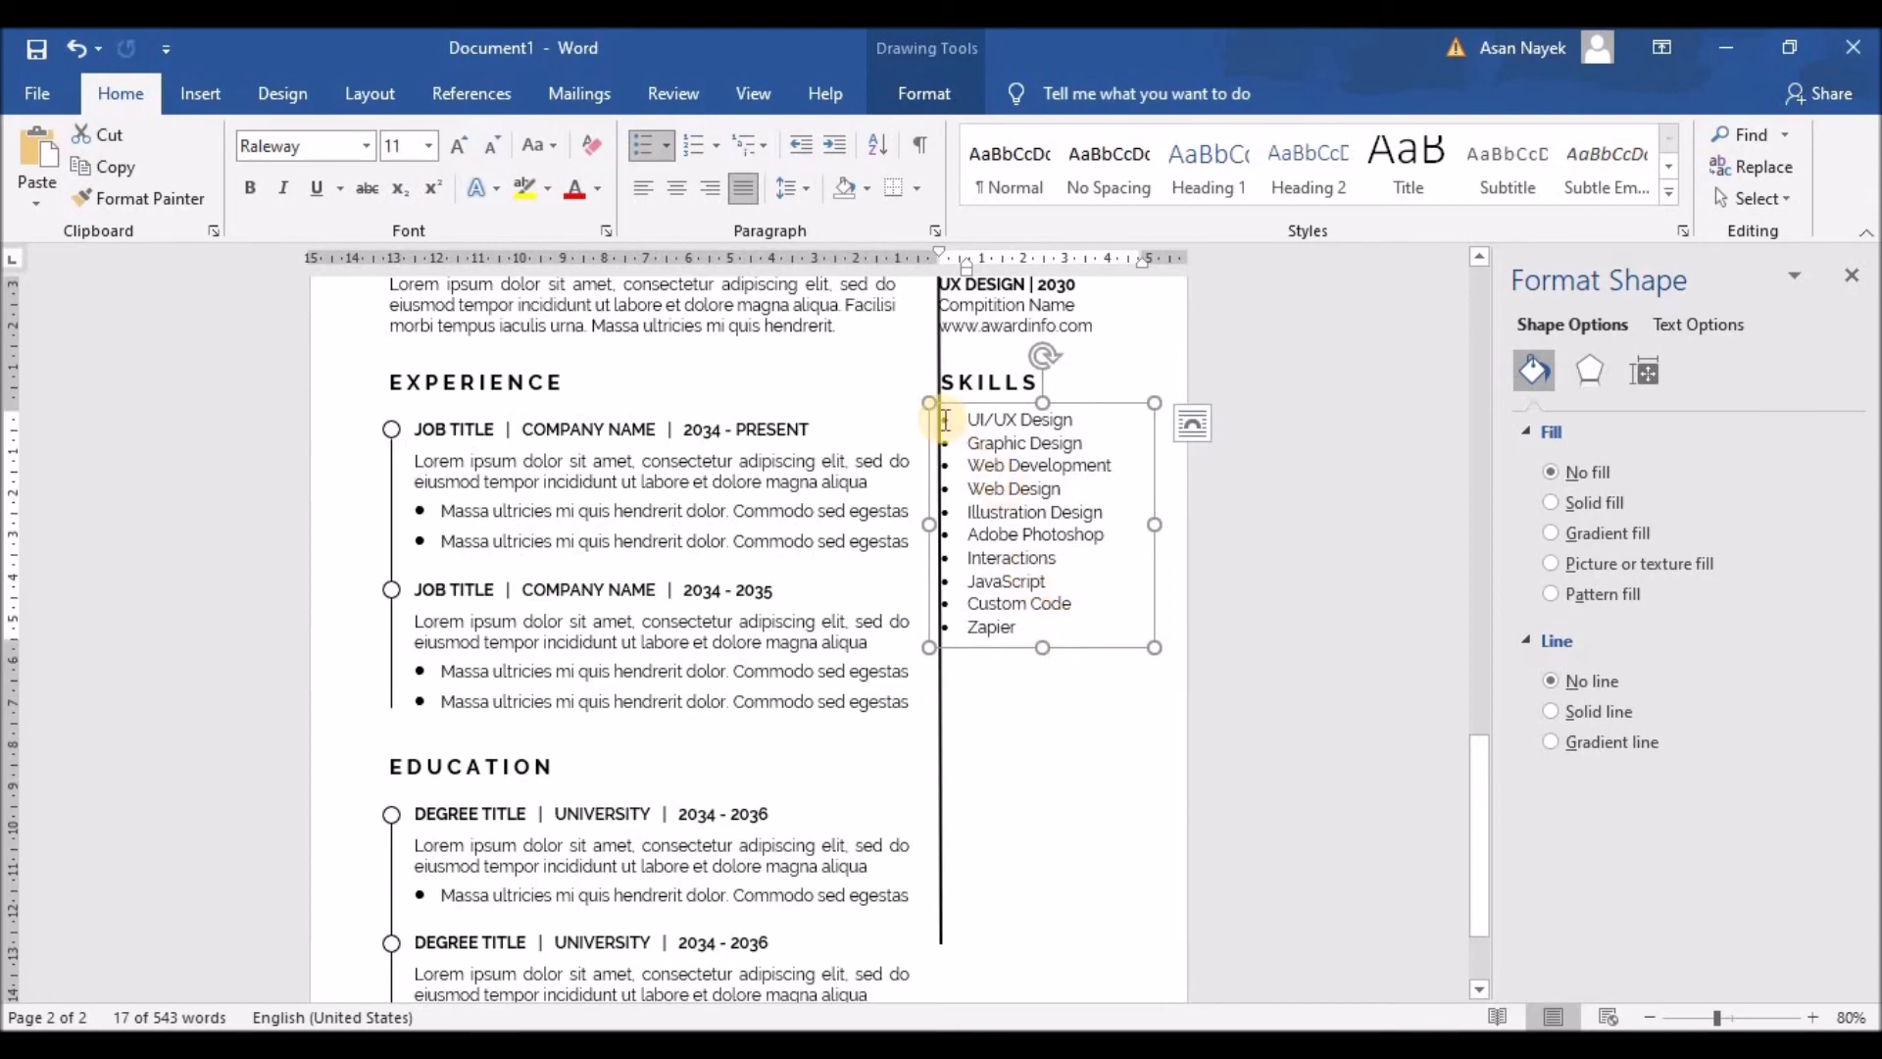
{"action": "left_click", "coordinate": [885, 541]}
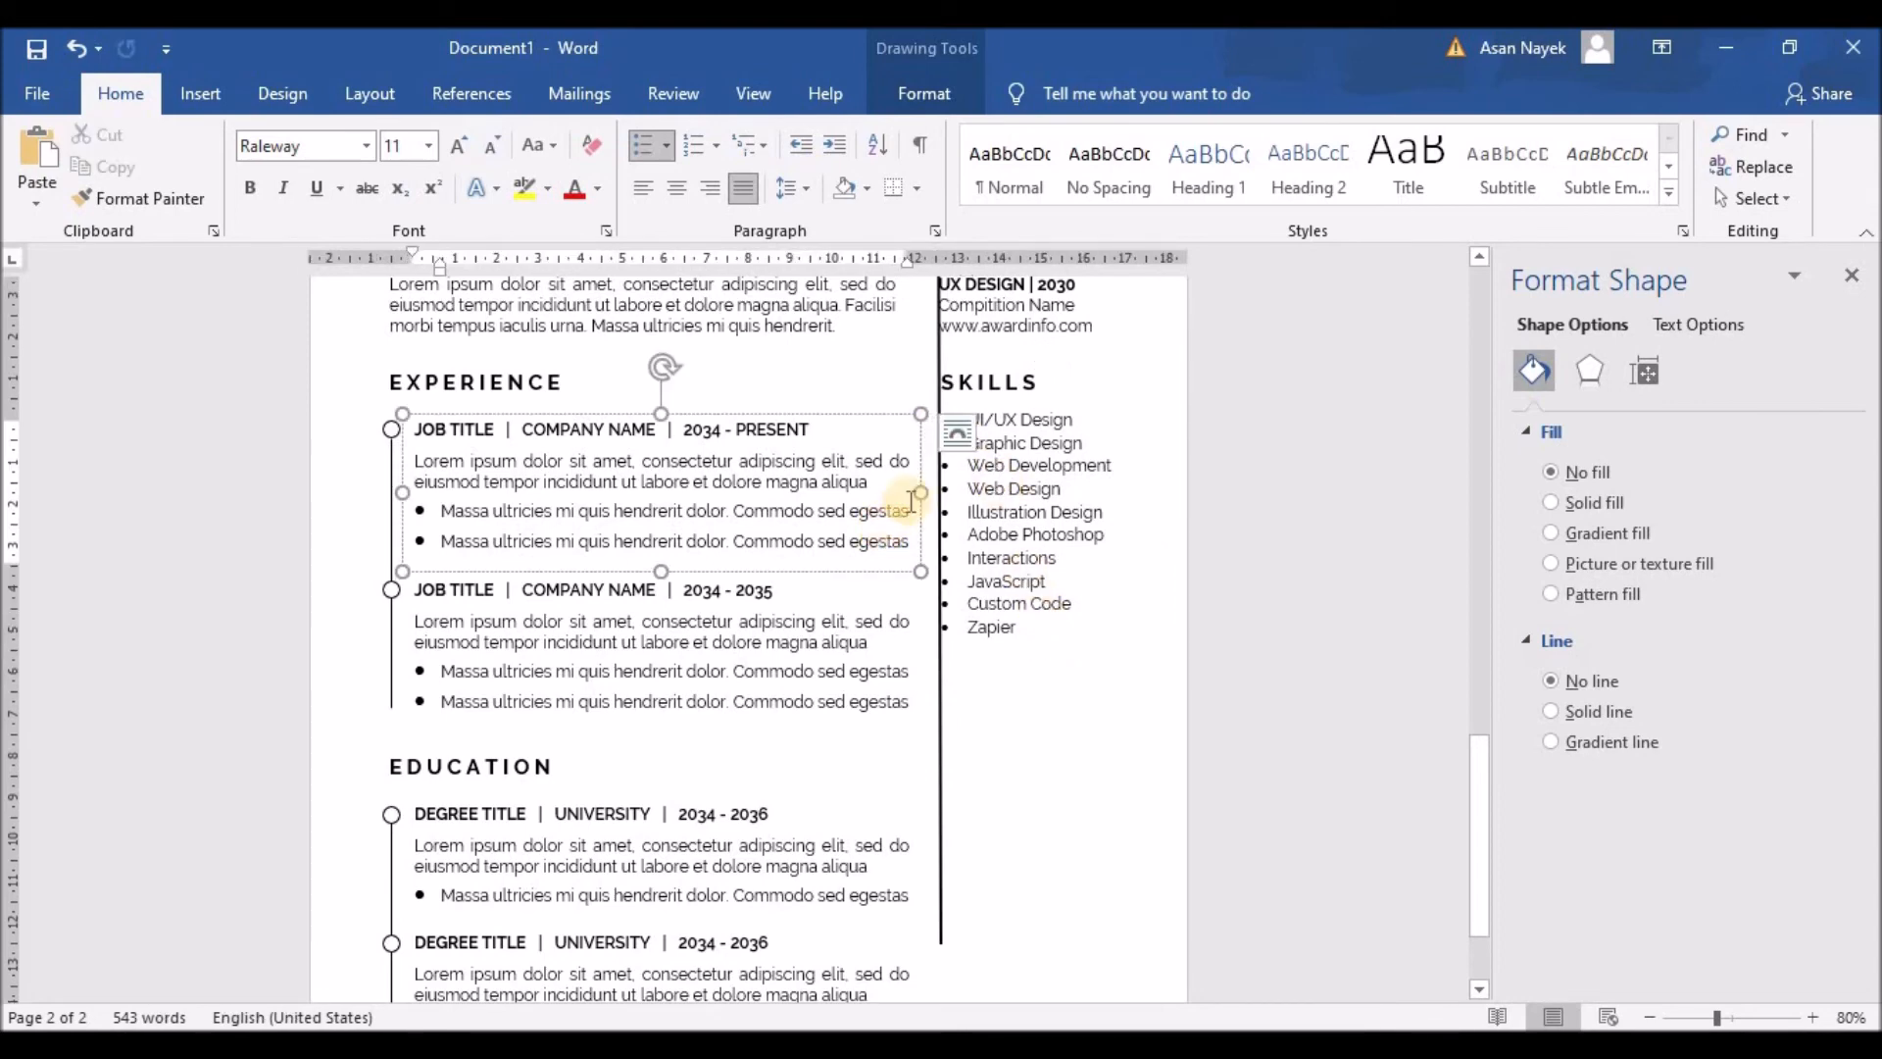
{"action": "left_click_drag", "start_coordinate": [907, 495], "coordinate": [890, 495]}
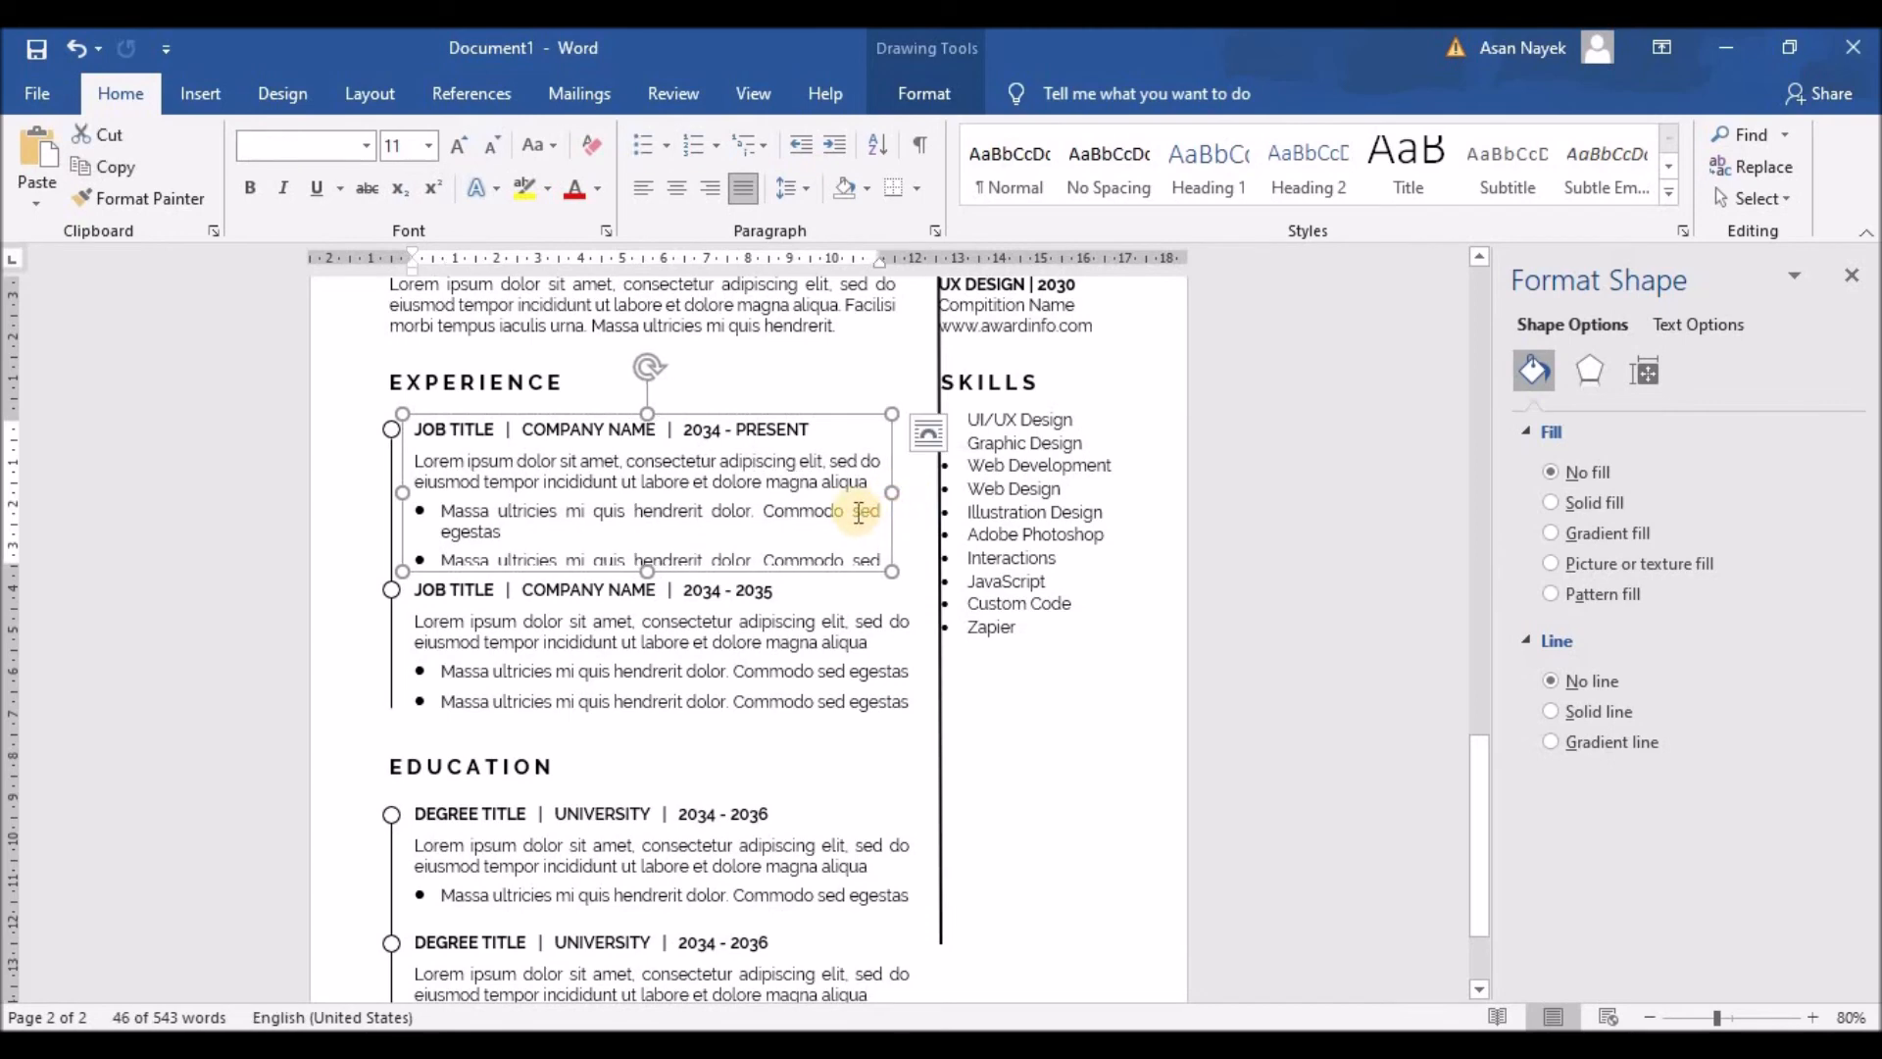
{"action": "double_click", "coordinate": [889, 529]}
{"action": "key", "text": "BackSpace"}
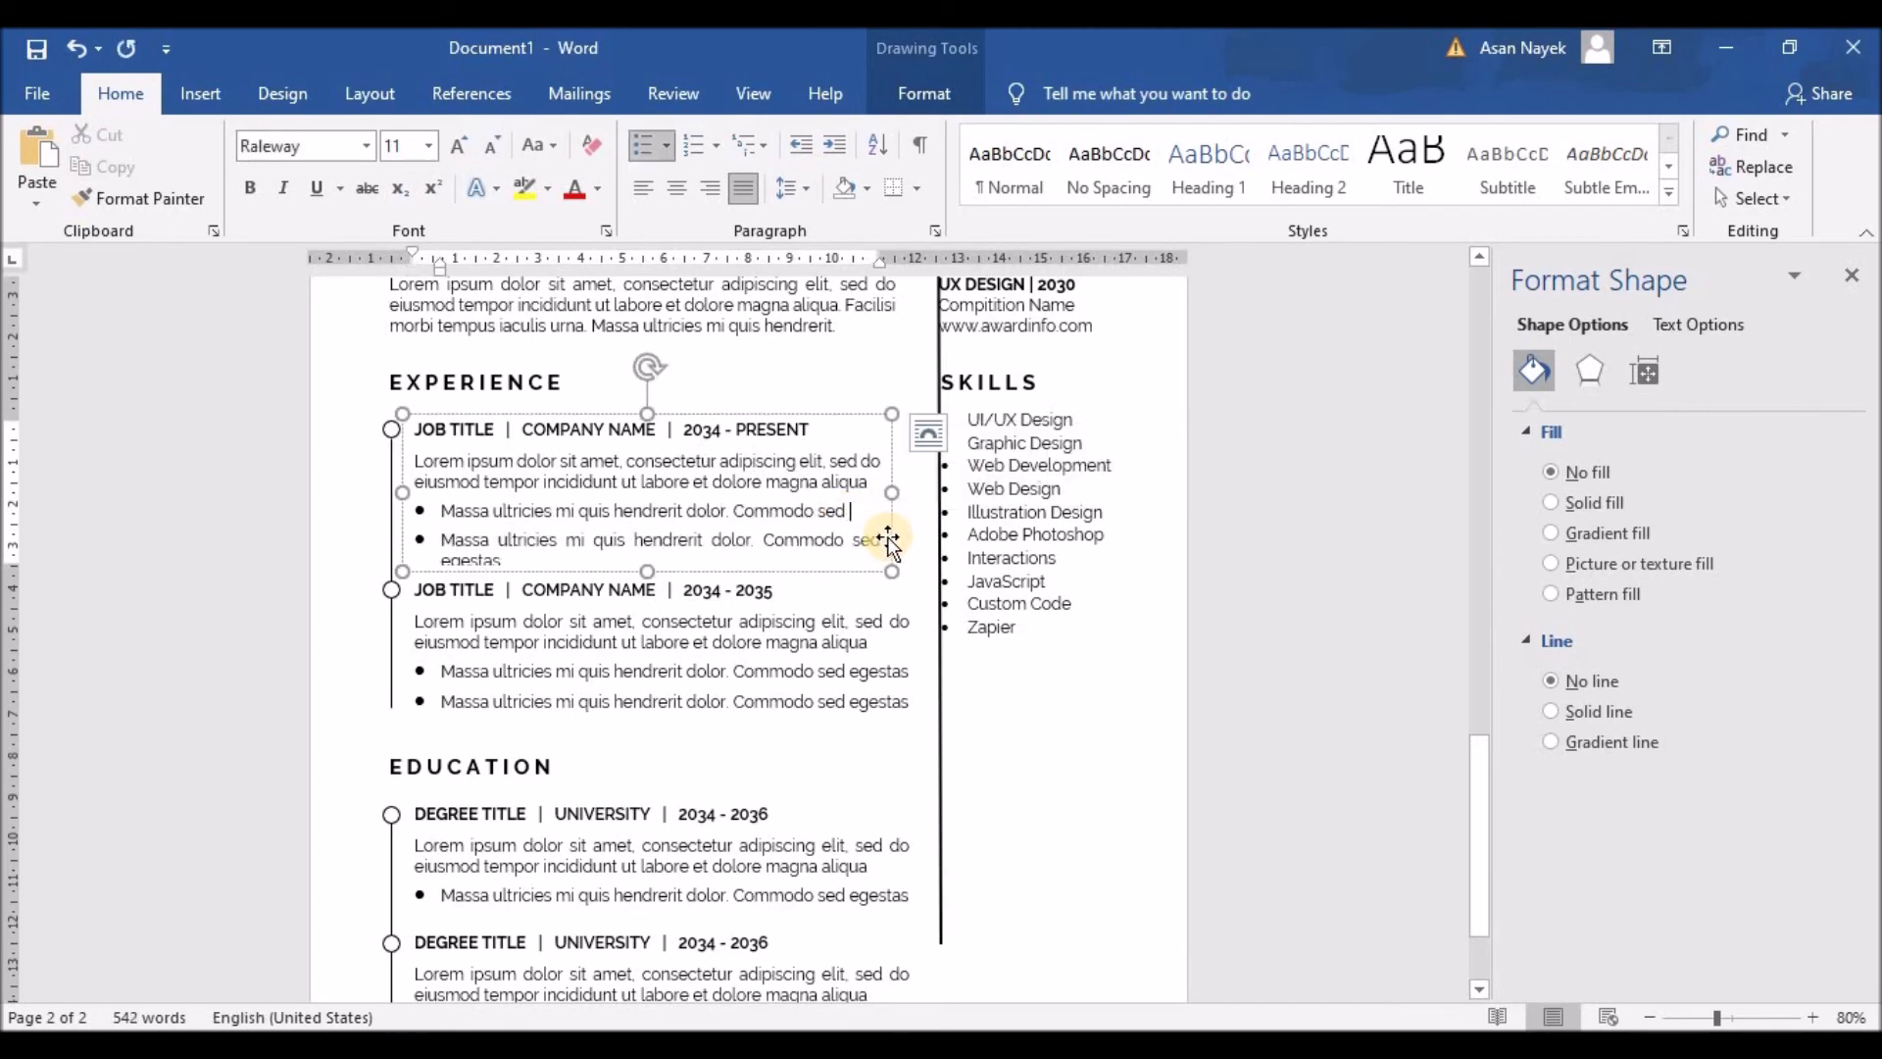
{"action": "left_click", "coordinate": [855, 540]}
{"action": "left_click", "coordinate": [873, 555], "text": "shift"}
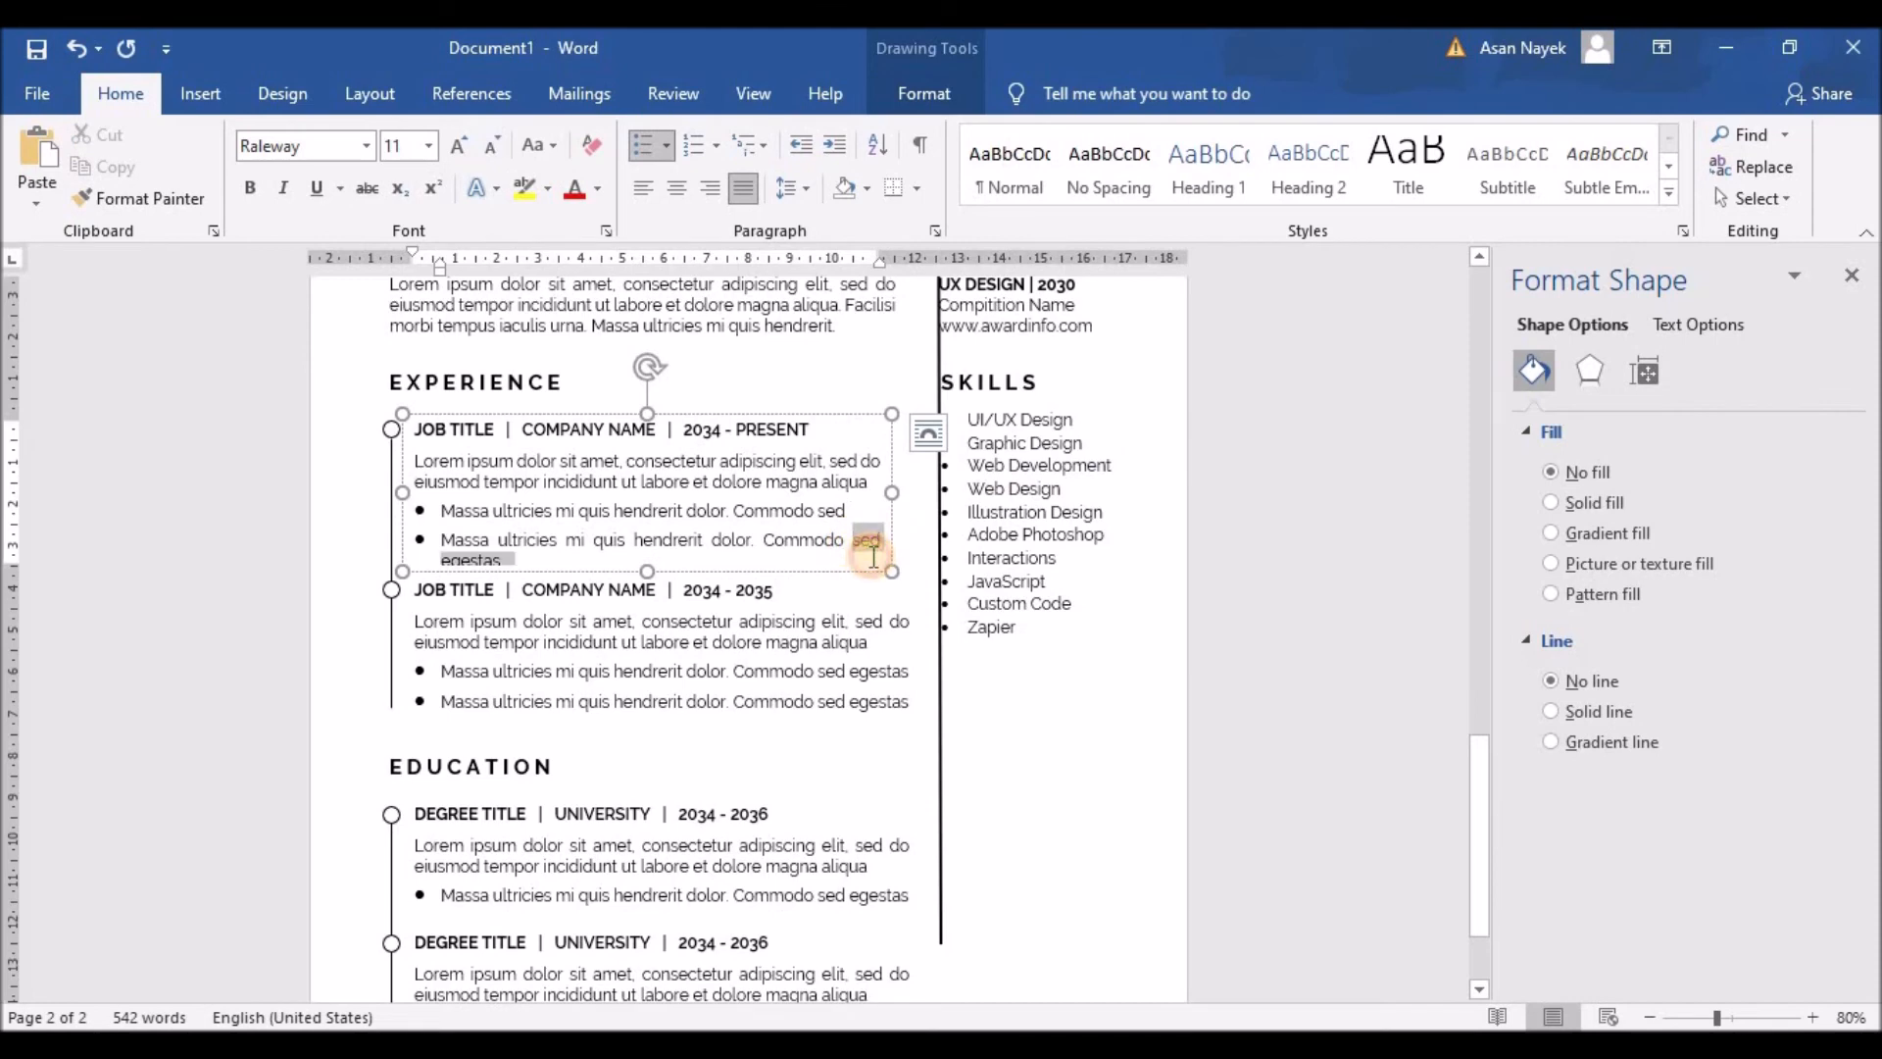
{"action": "key", "text": "BackSpace"}
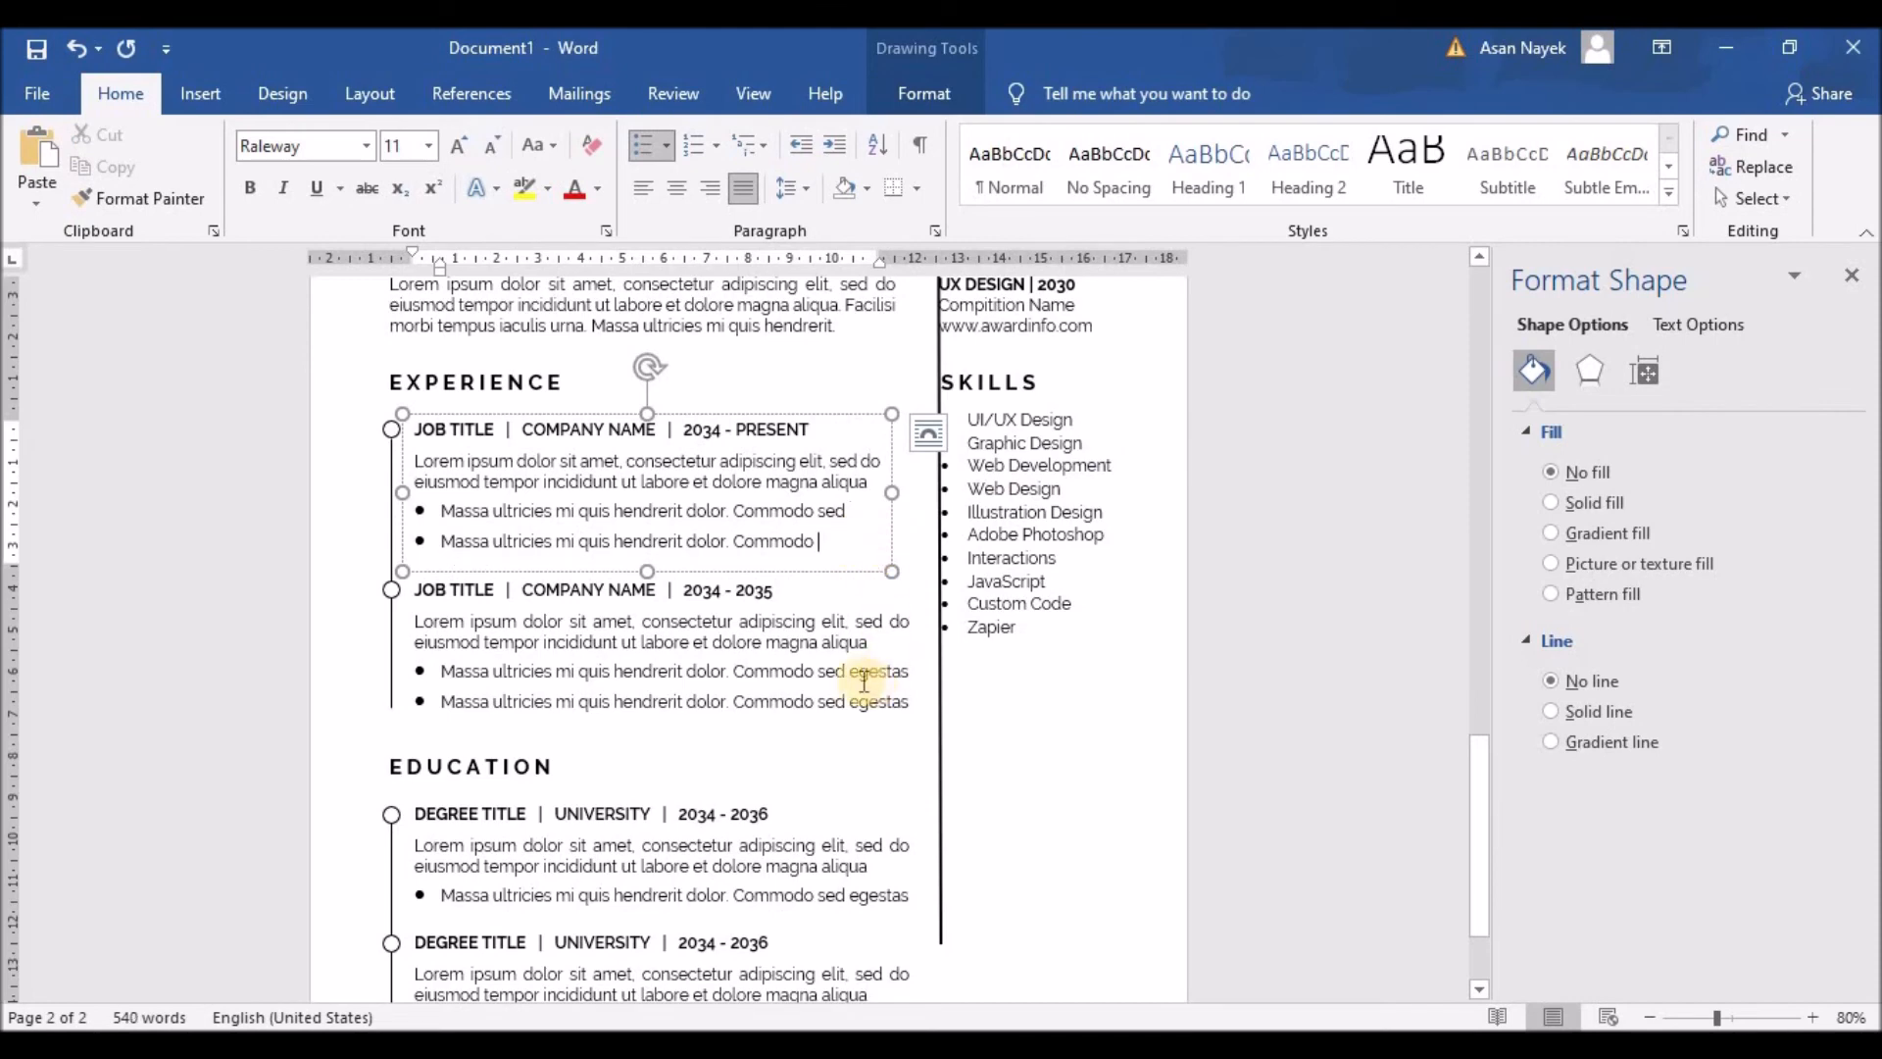
{"action": "left_click", "coordinate": [918, 650]}
{"action": "left_click_drag", "start_coordinate": [911, 650], "coordinate": [863, 723]}
{"action": "key", "text": "BackSpace"}
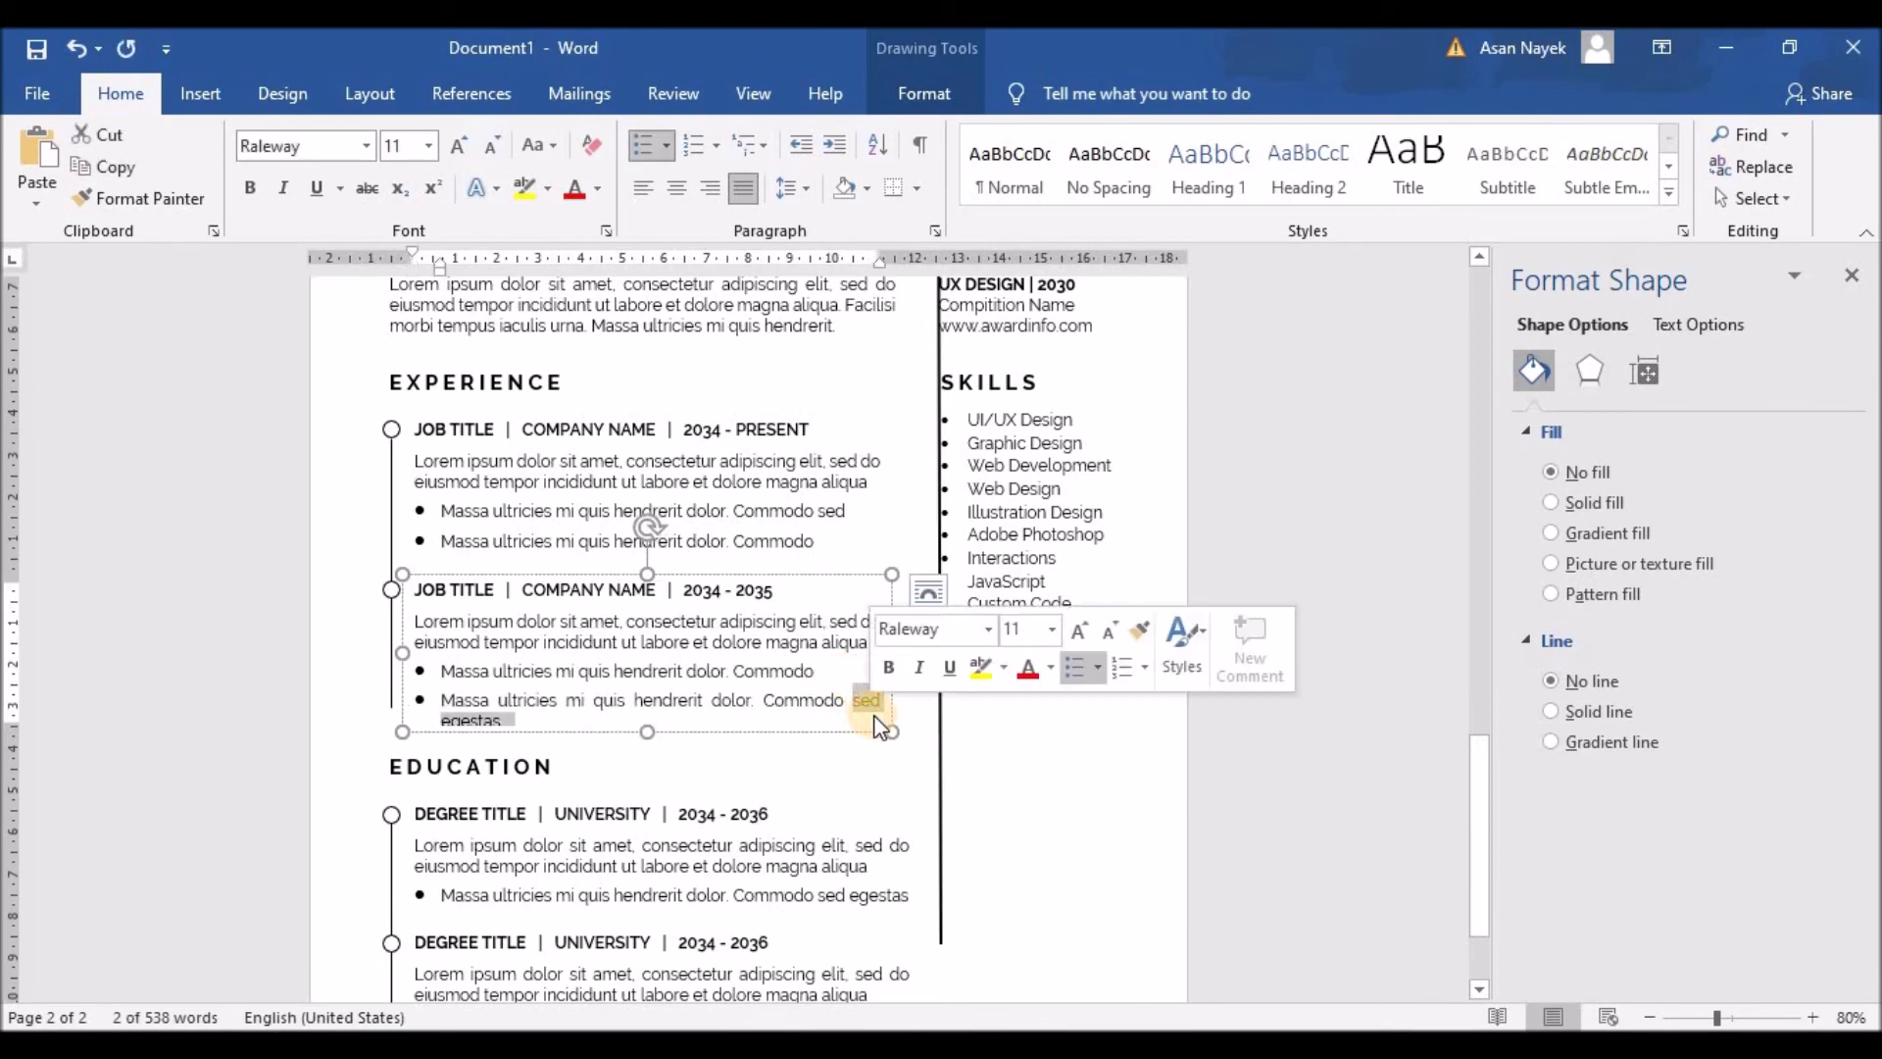
{"action": "key", "text": "BackSpace"}
{"action": "left_click_drag", "start_coordinate": [815, 515], "coordinate": [856, 529]}
{"action": "left_click", "coordinate": [872, 517]}
{"action": "key", "text": "shift+Return"}
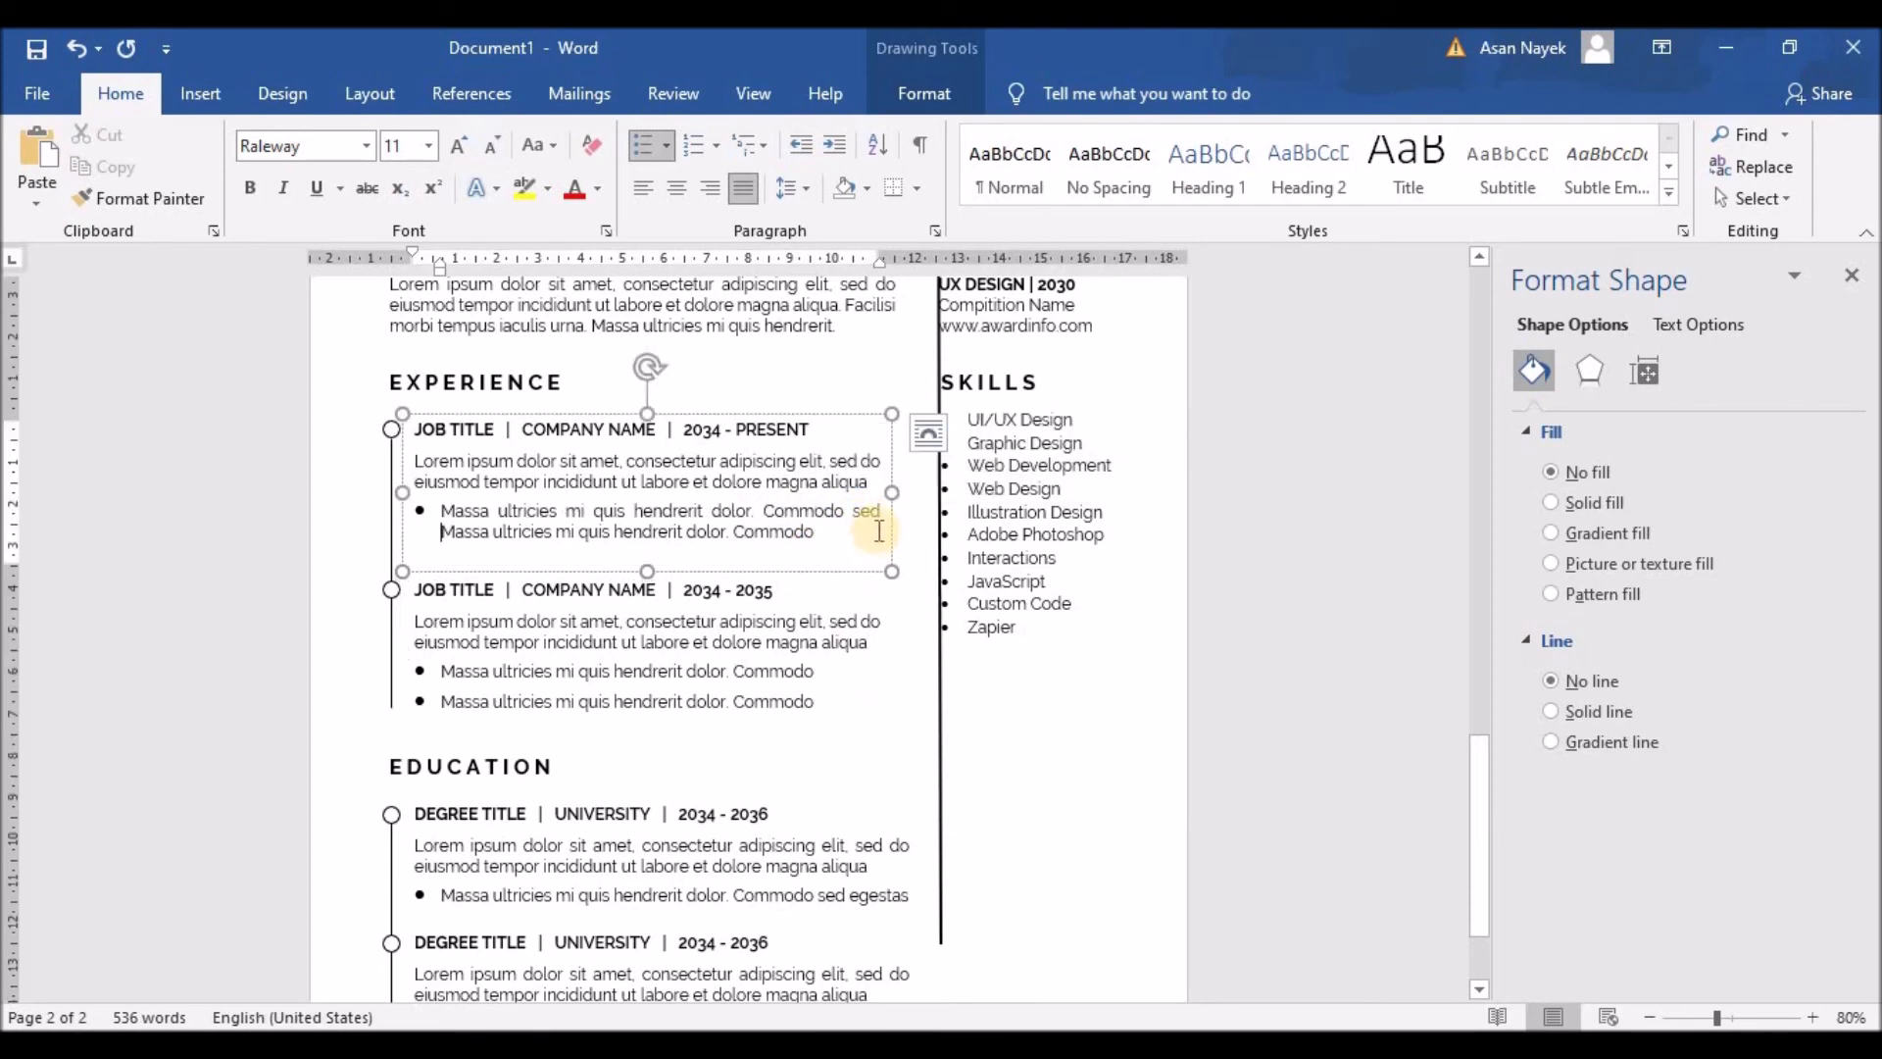
{"action": "key", "text": "ctrl+z"}
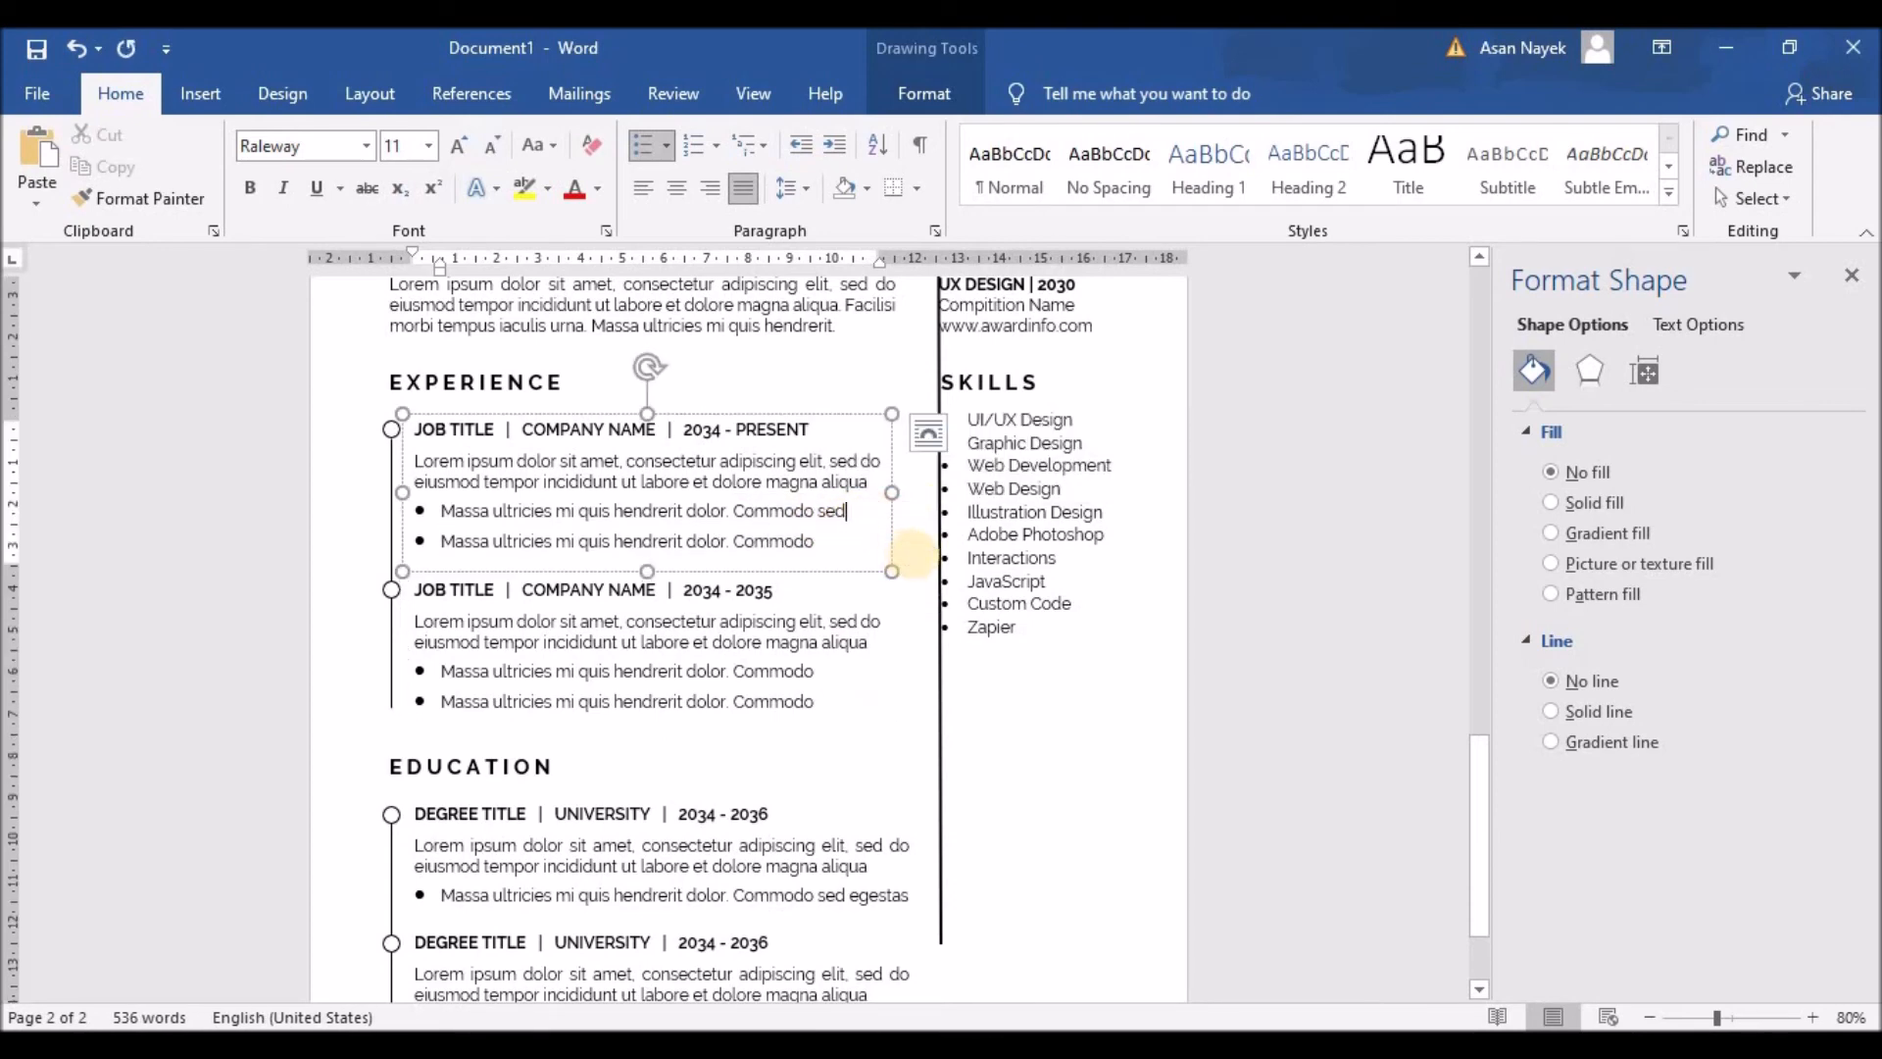
{"action": "key", "text": "BackSpace"}
{"action": "key", "text": "BackSpace"}
{"action": "key", "text": "BackSpace"}
{"action": "left_click", "coordinate": [899, 700]}
{"action": "scroll", "coordinate": [907, 701], "scroll_direction": "down", "scroll_amount": 3}
{"action": "scroll", "coordinate": [909, 691], "scroll_direction": "down", "scroll_amount": 2}
{"action": "scroll", "coordinate": [902, 627], "scroll_direction": "up", "scroll_amount": 2}
{"action": "left_click", "coordinate": [885, 428]}
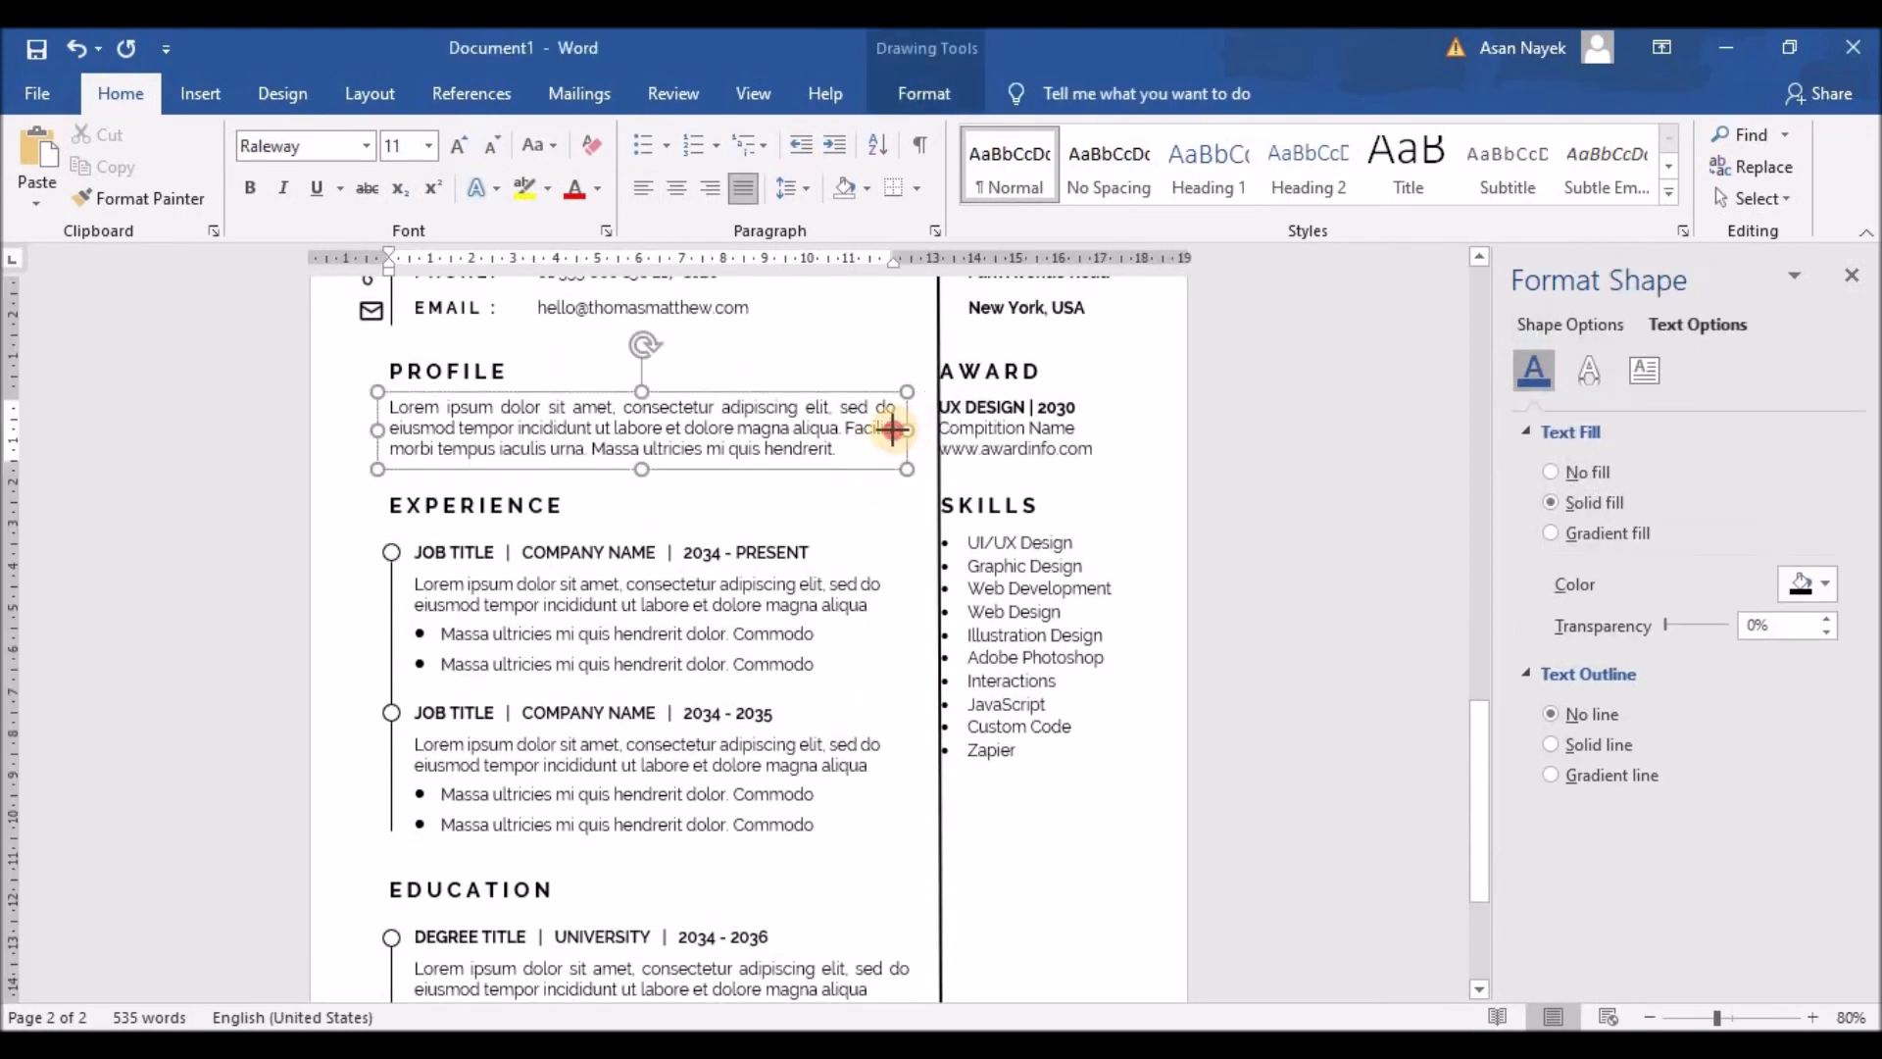
{"action": "left_click_drag", "start_coordinate": [895, 429], "coordinate": [891, 428]}
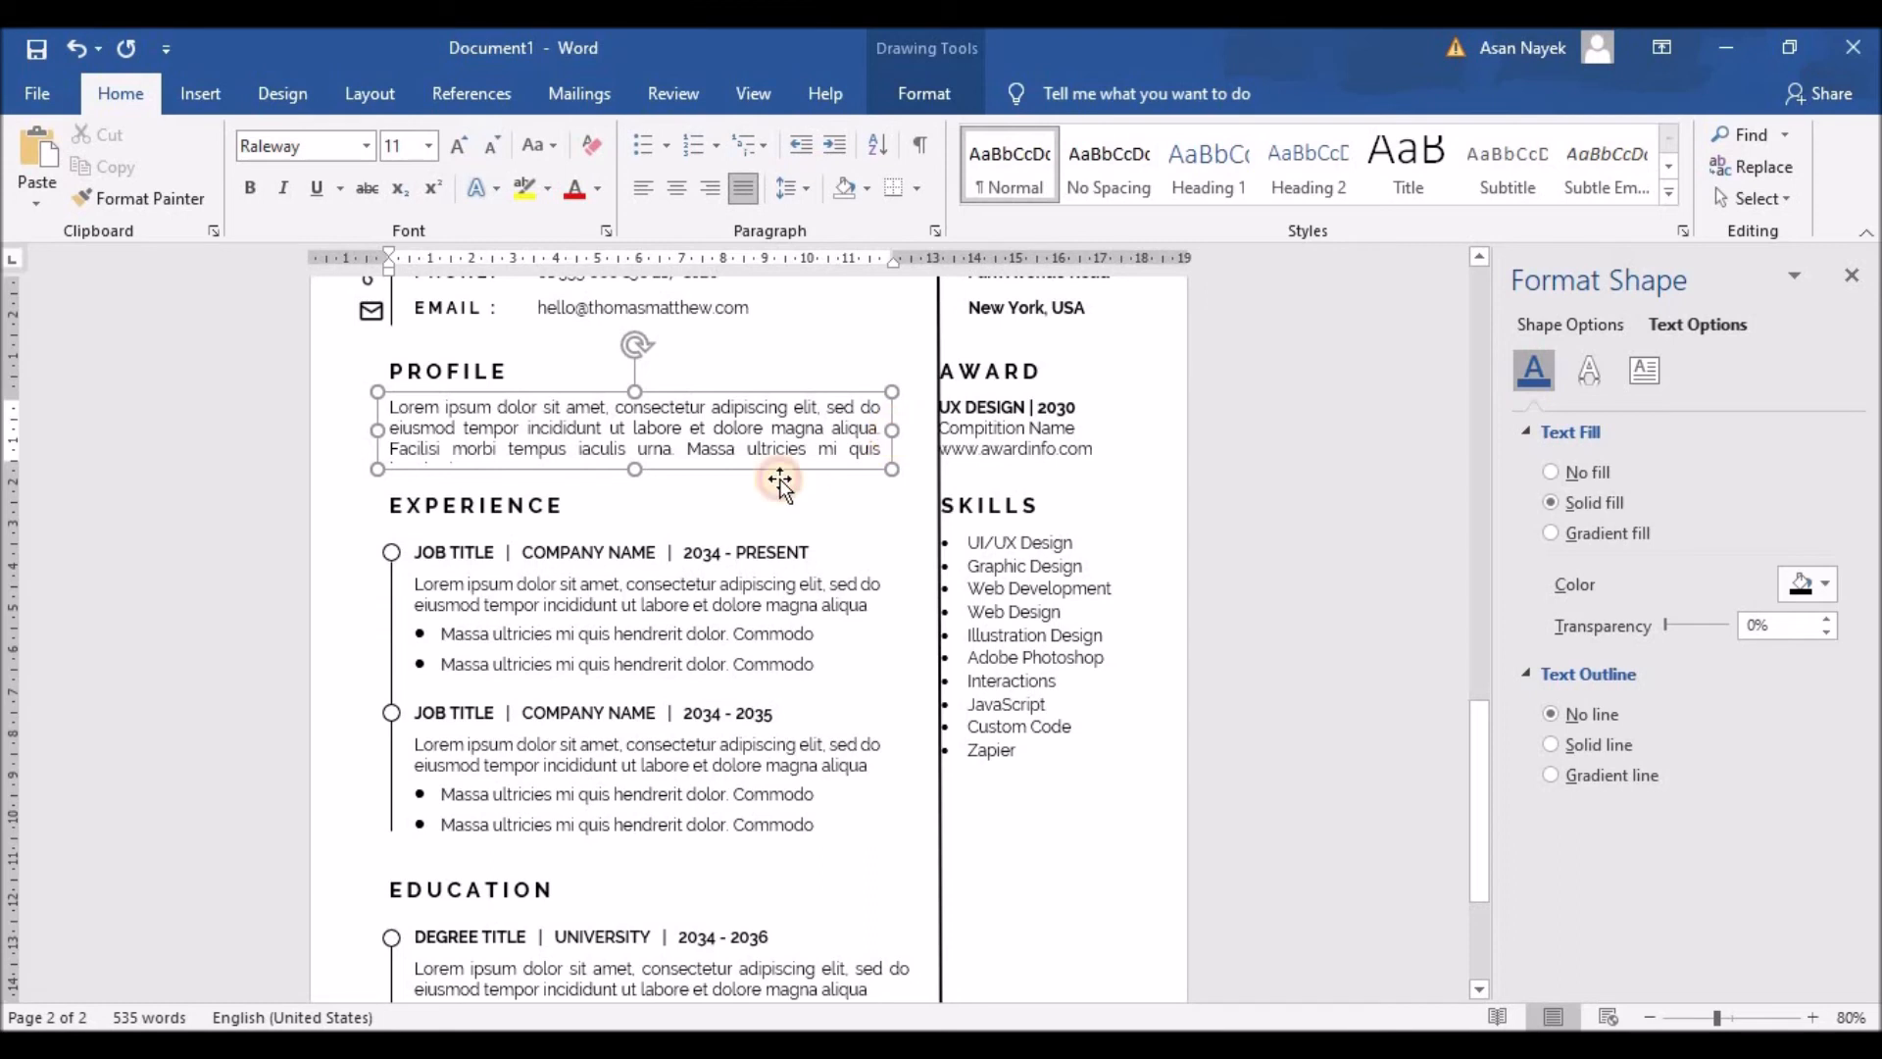
{"action": "left_click_drag", "start_coordinate": [849, 449], "coordinate": [890, 479]}
{"action": "key", "text": "BackSpace"}
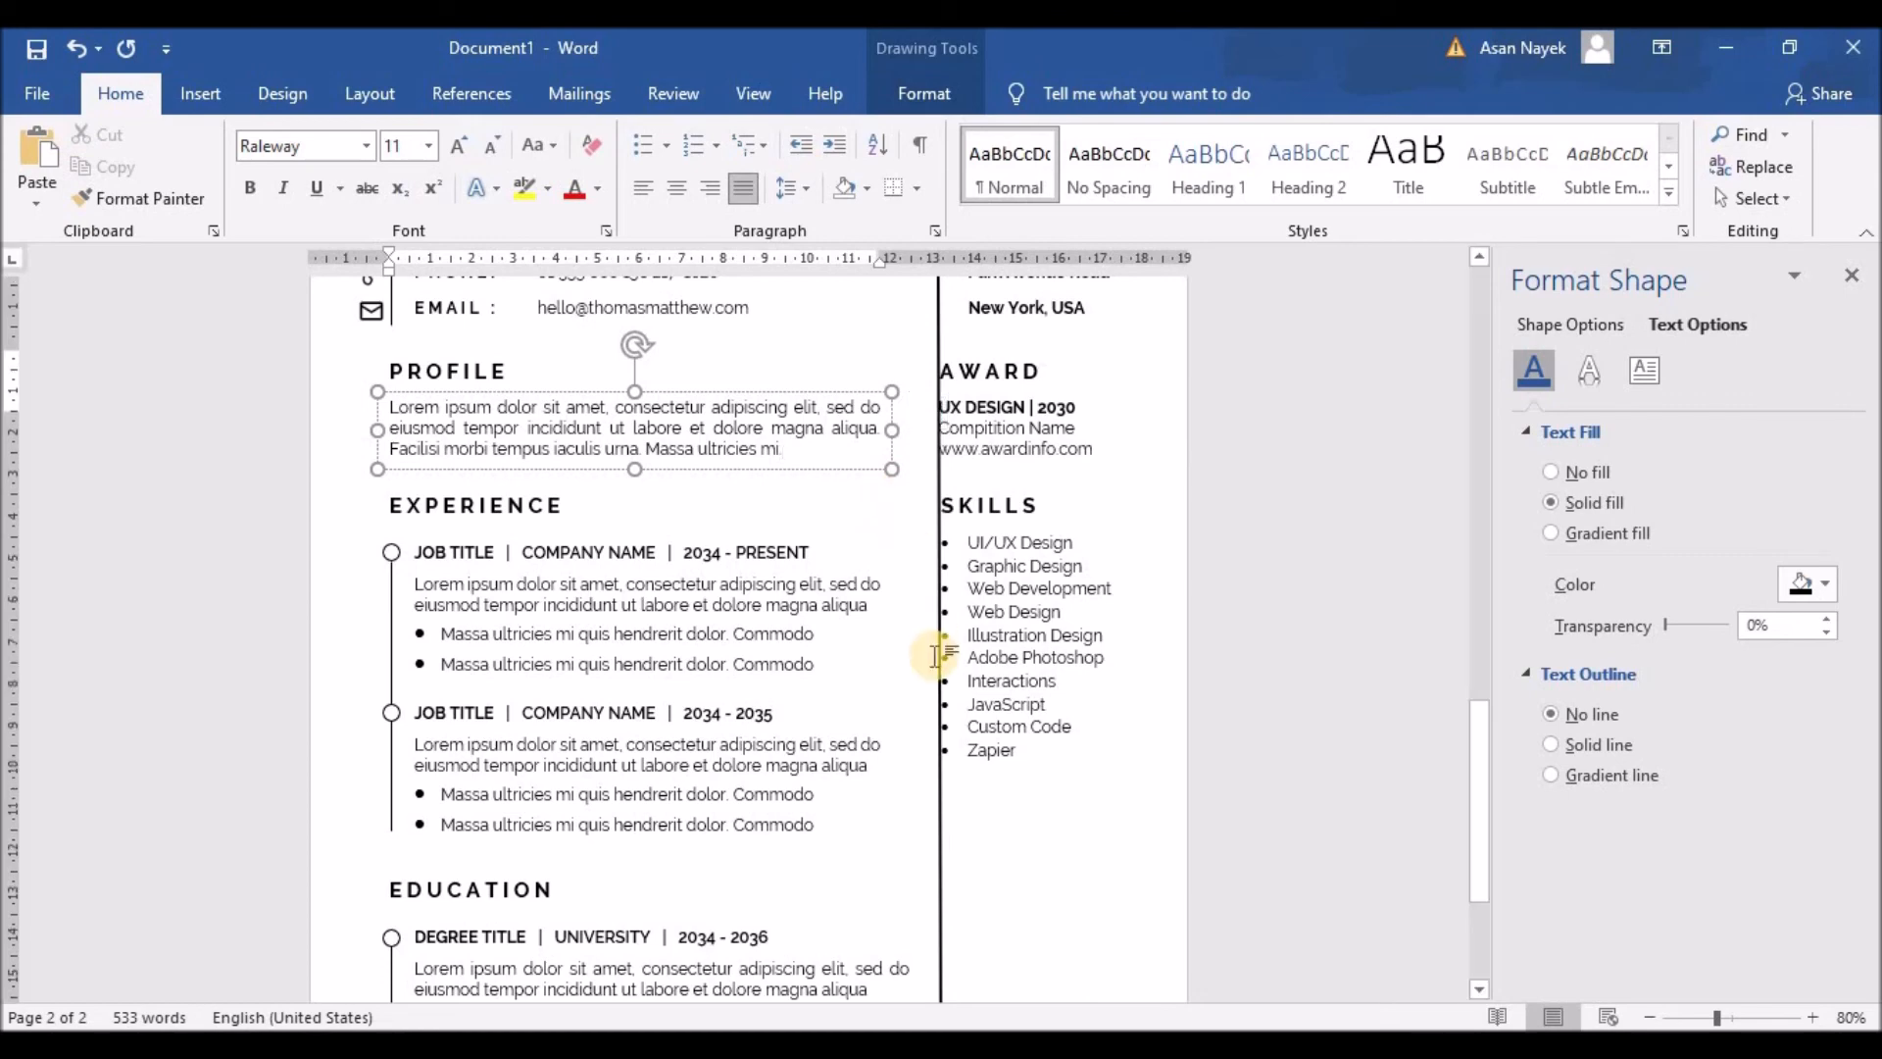
{"action": "scroll", "coordinate": [936, 651], "scroll_direction": "down", "scroll_amount": 4}
{"action": "left_click", "coordinate": [839, 696]}
{"action": "left_click_drag", "start_coordinate": [920, 726], "coordinate": [894, 729]}
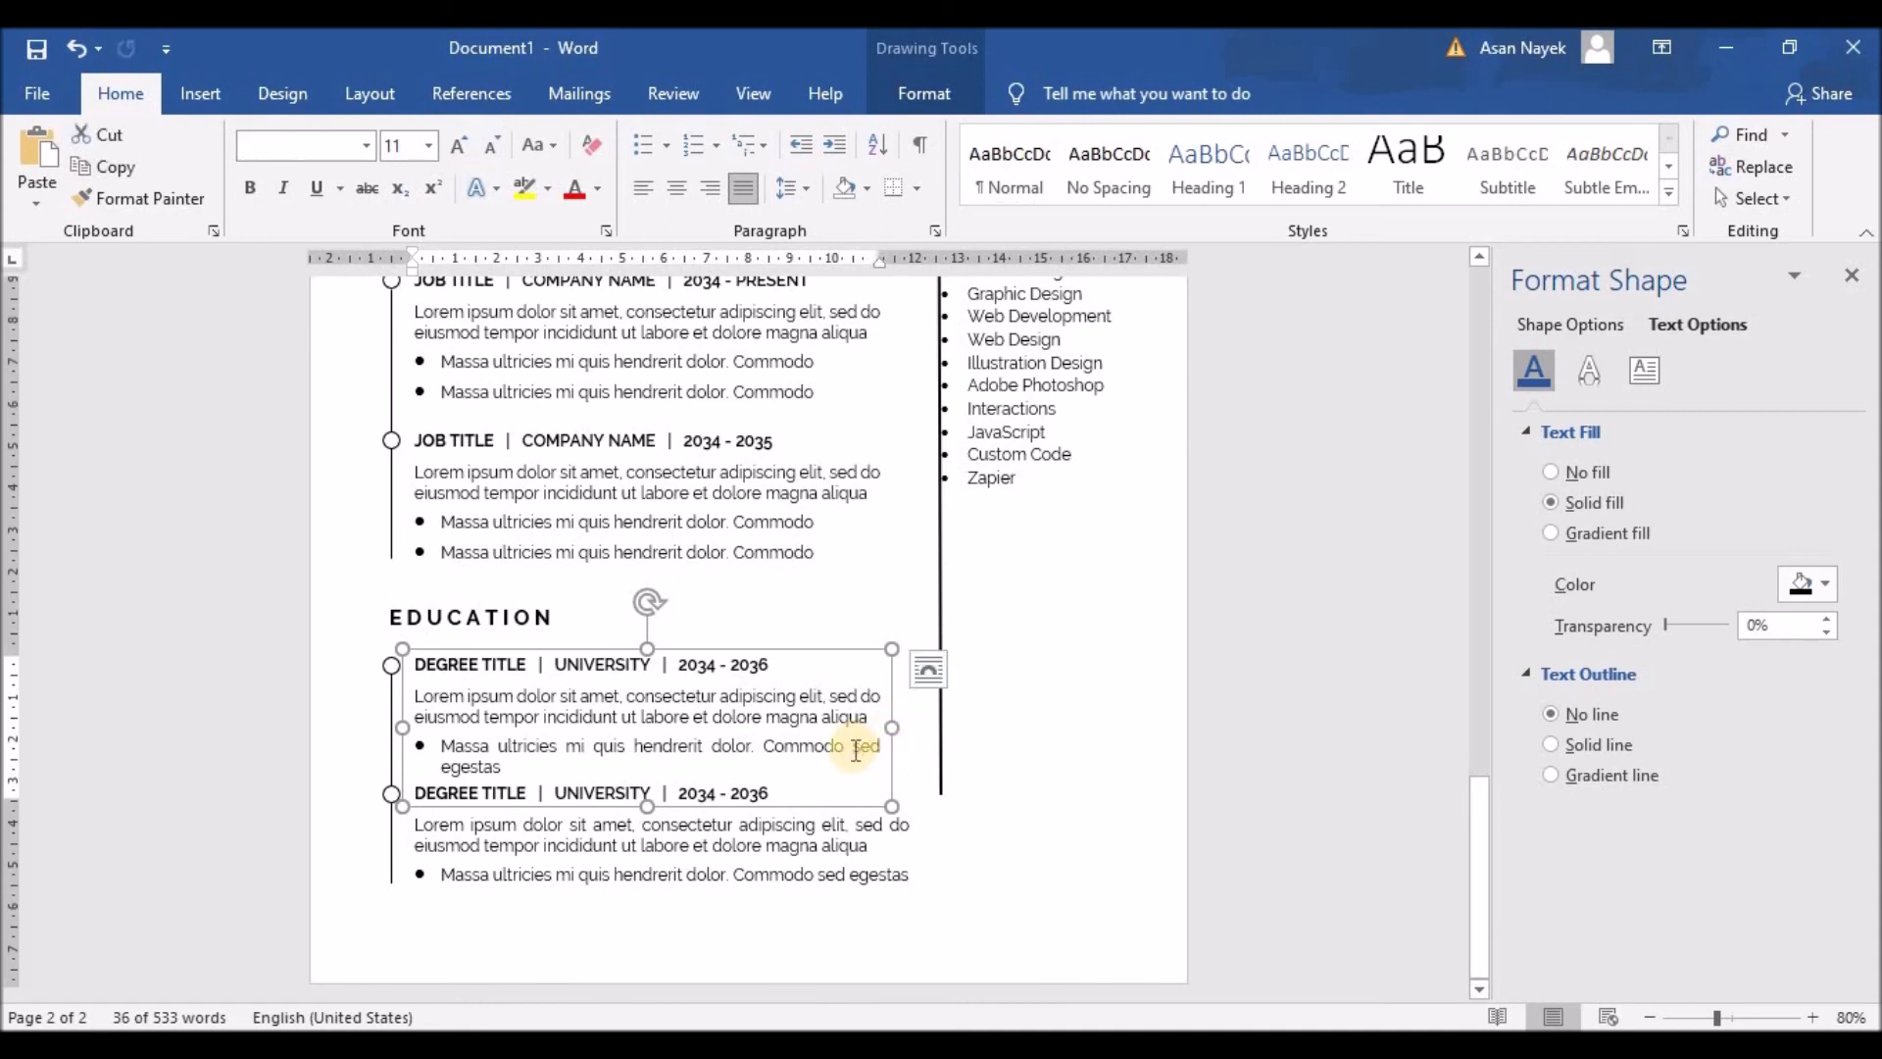
{"action": "left_click_drag", "start_coordinate": [852, 746], "coordinate": [885, 779]}
{"action": "key", "text": "Delete"}
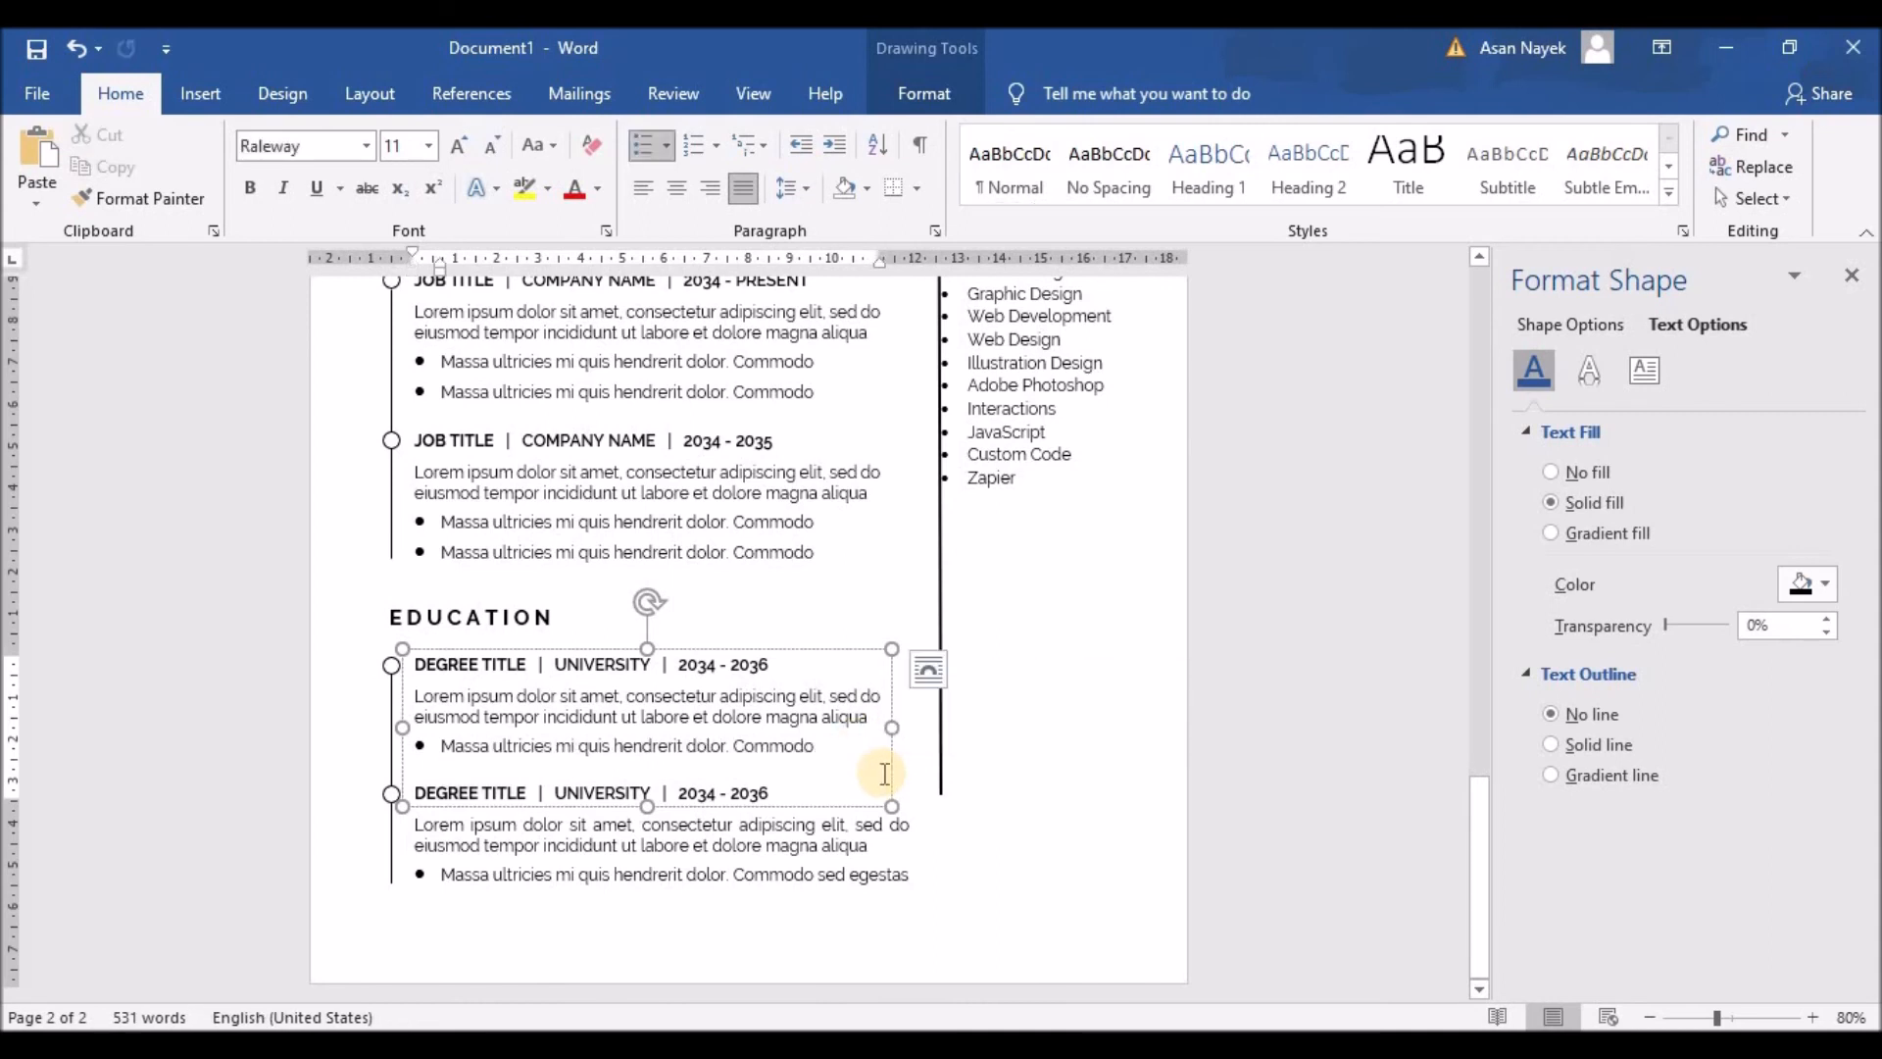
{"action": "left_click", "coordinate": [873, 845]}
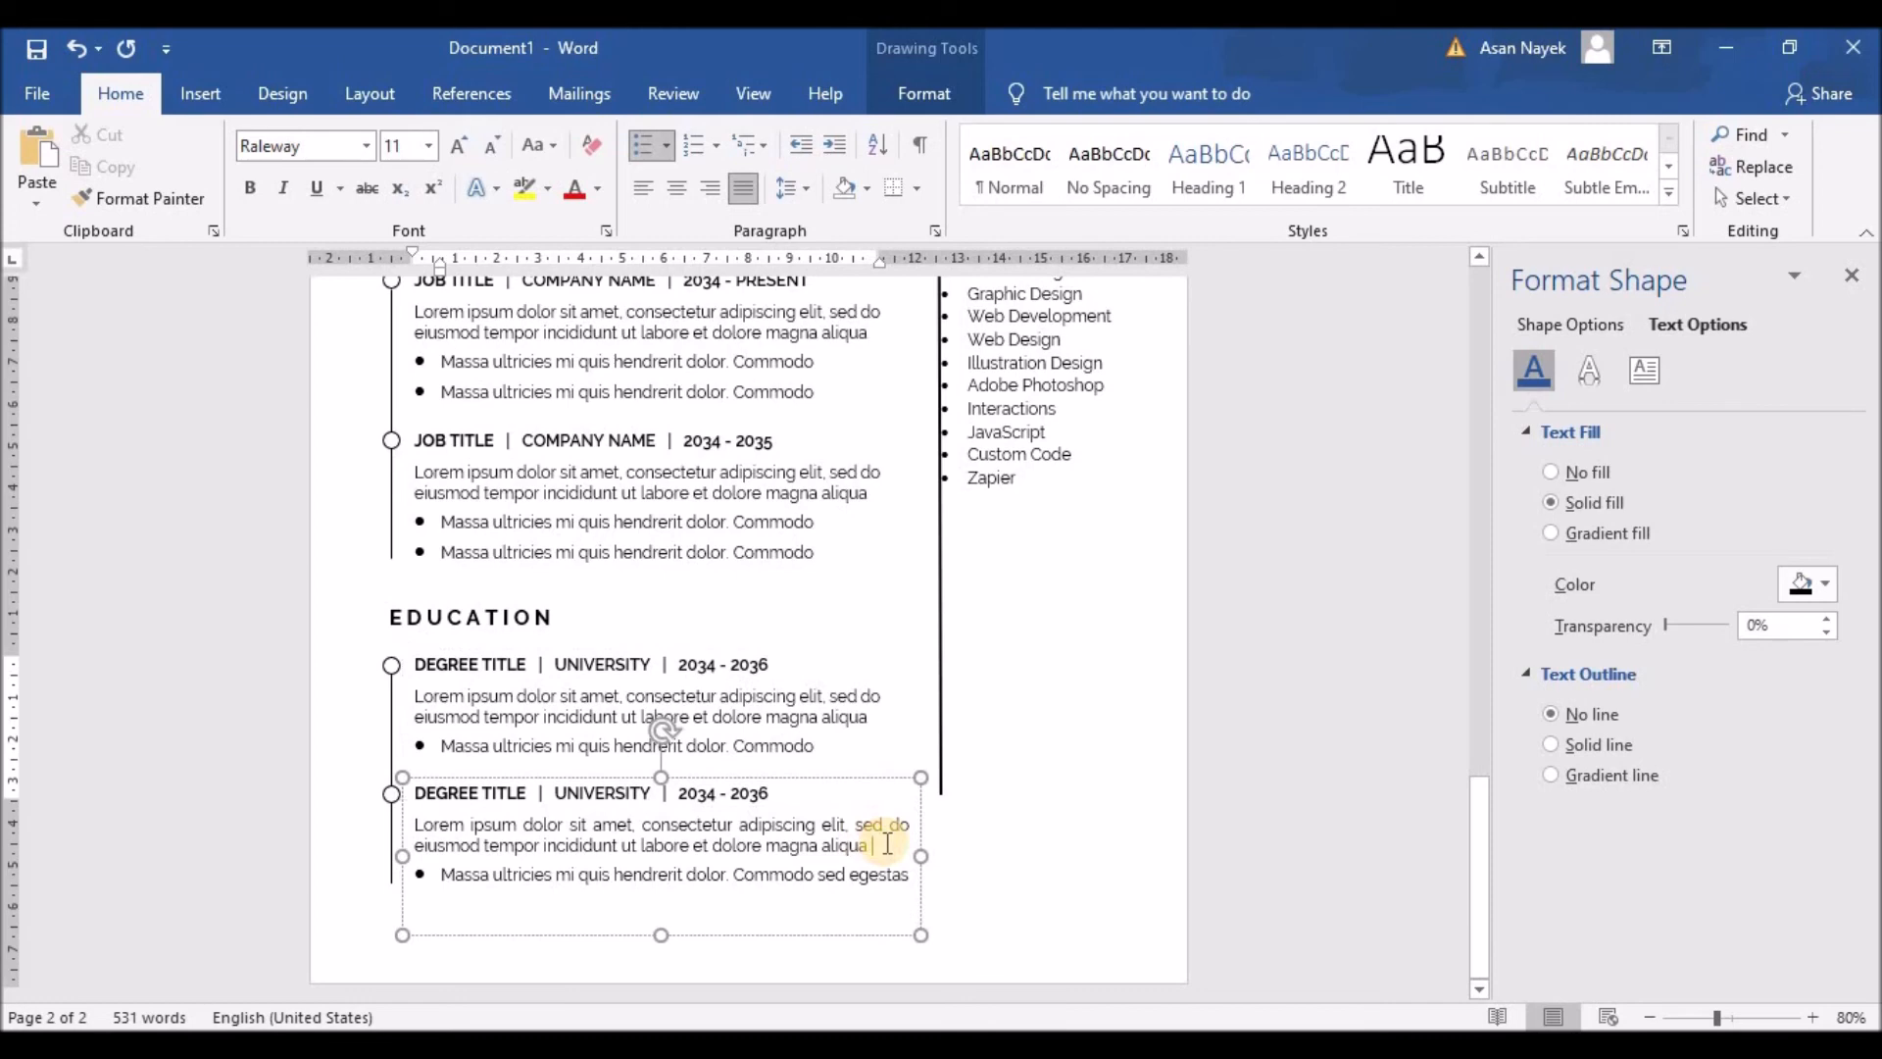
{"action": "left_click_drag", "start_coordinate": [916, 857], "coordinate": [891, 907]}
{"action": "key", "text": "Delete"}
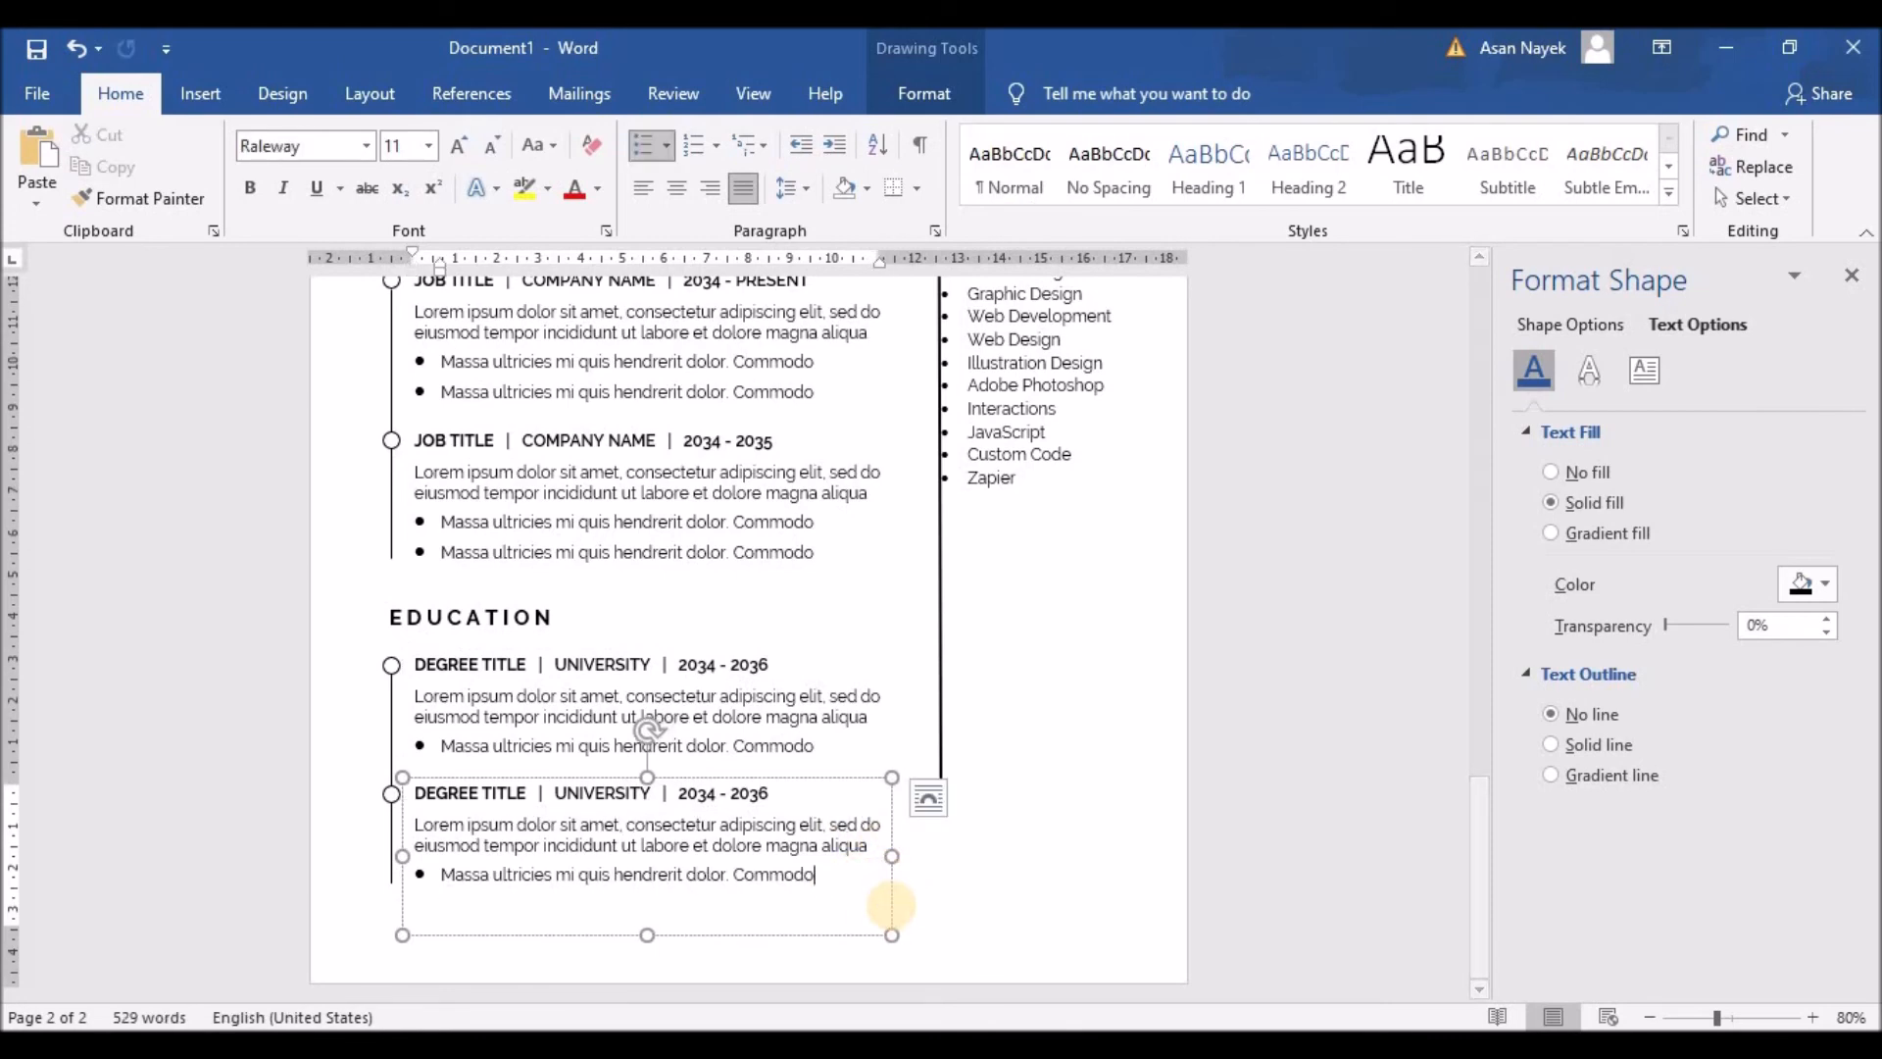
{"action": "left_click", "coordinate": [1011, 889]}
{"action": "scroll", "coordinate": [1020, 873], "scroll_direction": "down", "scroll_amount": 5}
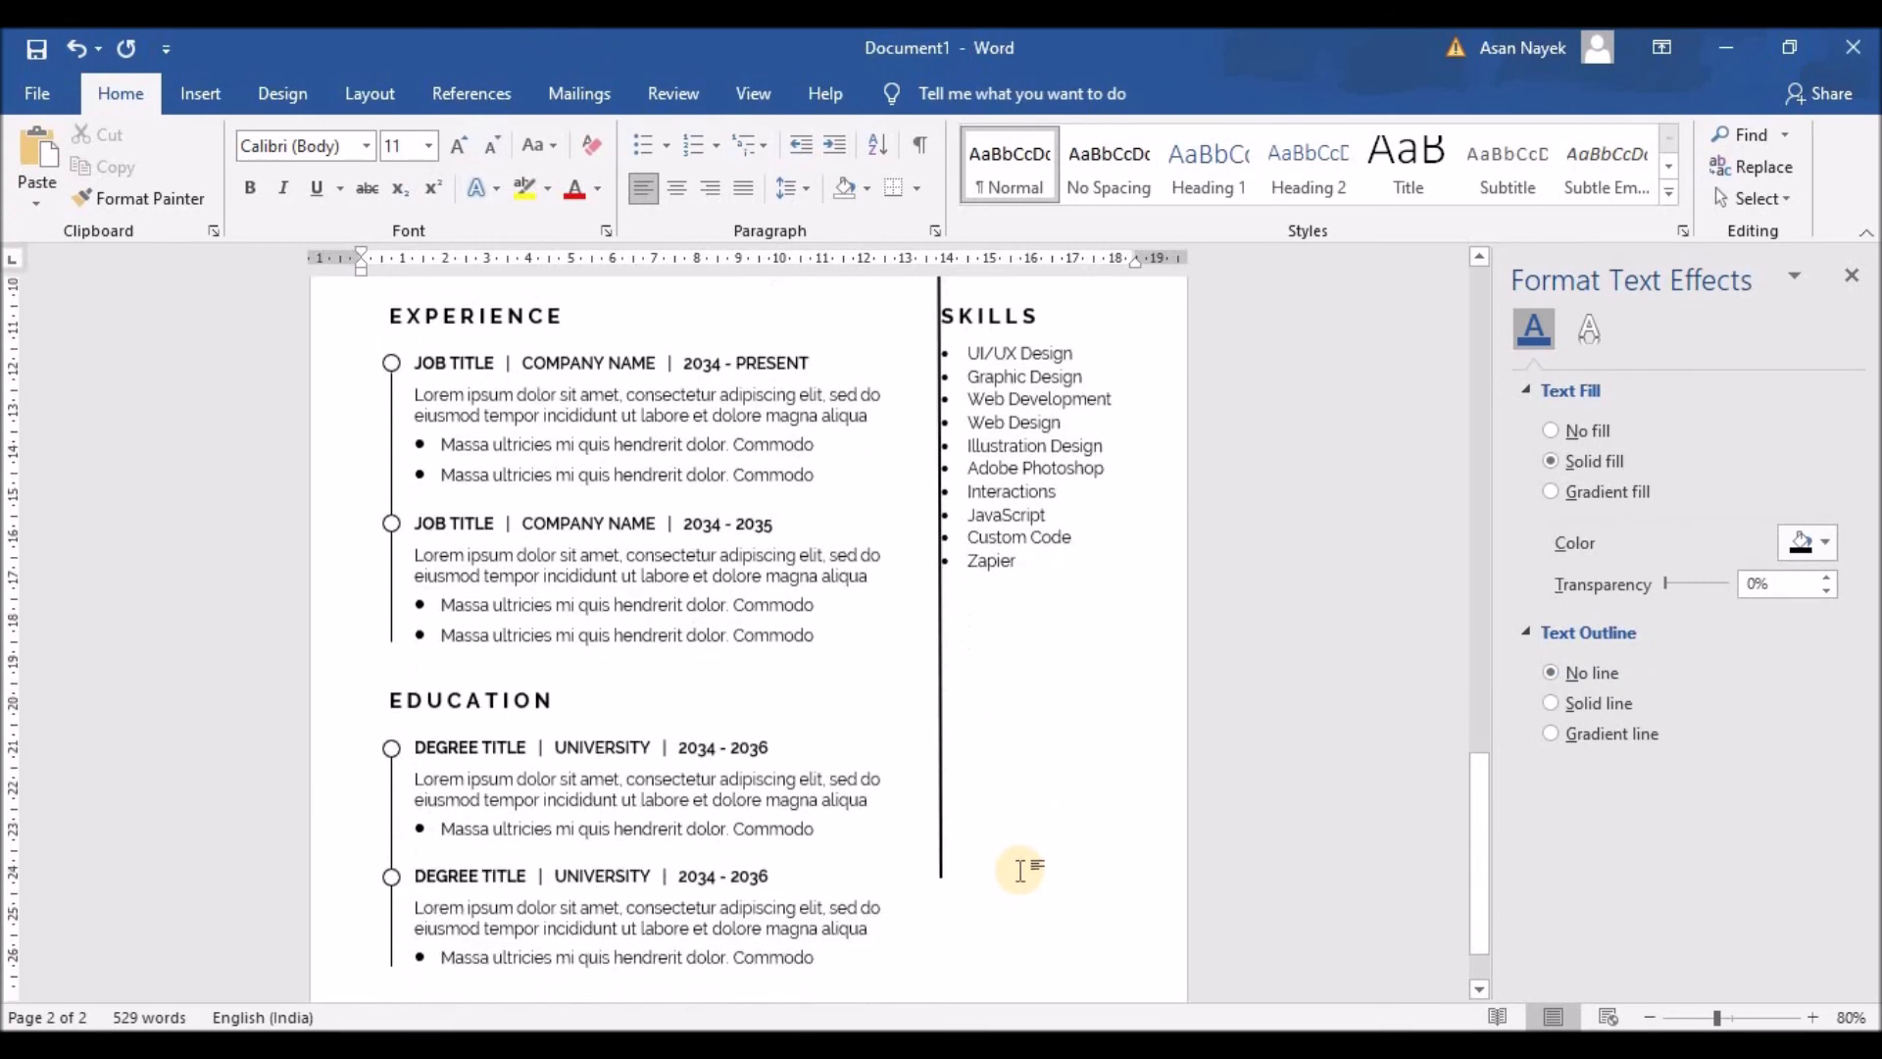
{"action": "scroll", "coordinate": [1014, 771], "scroll_direction": "up", "scroll_amount": 1}
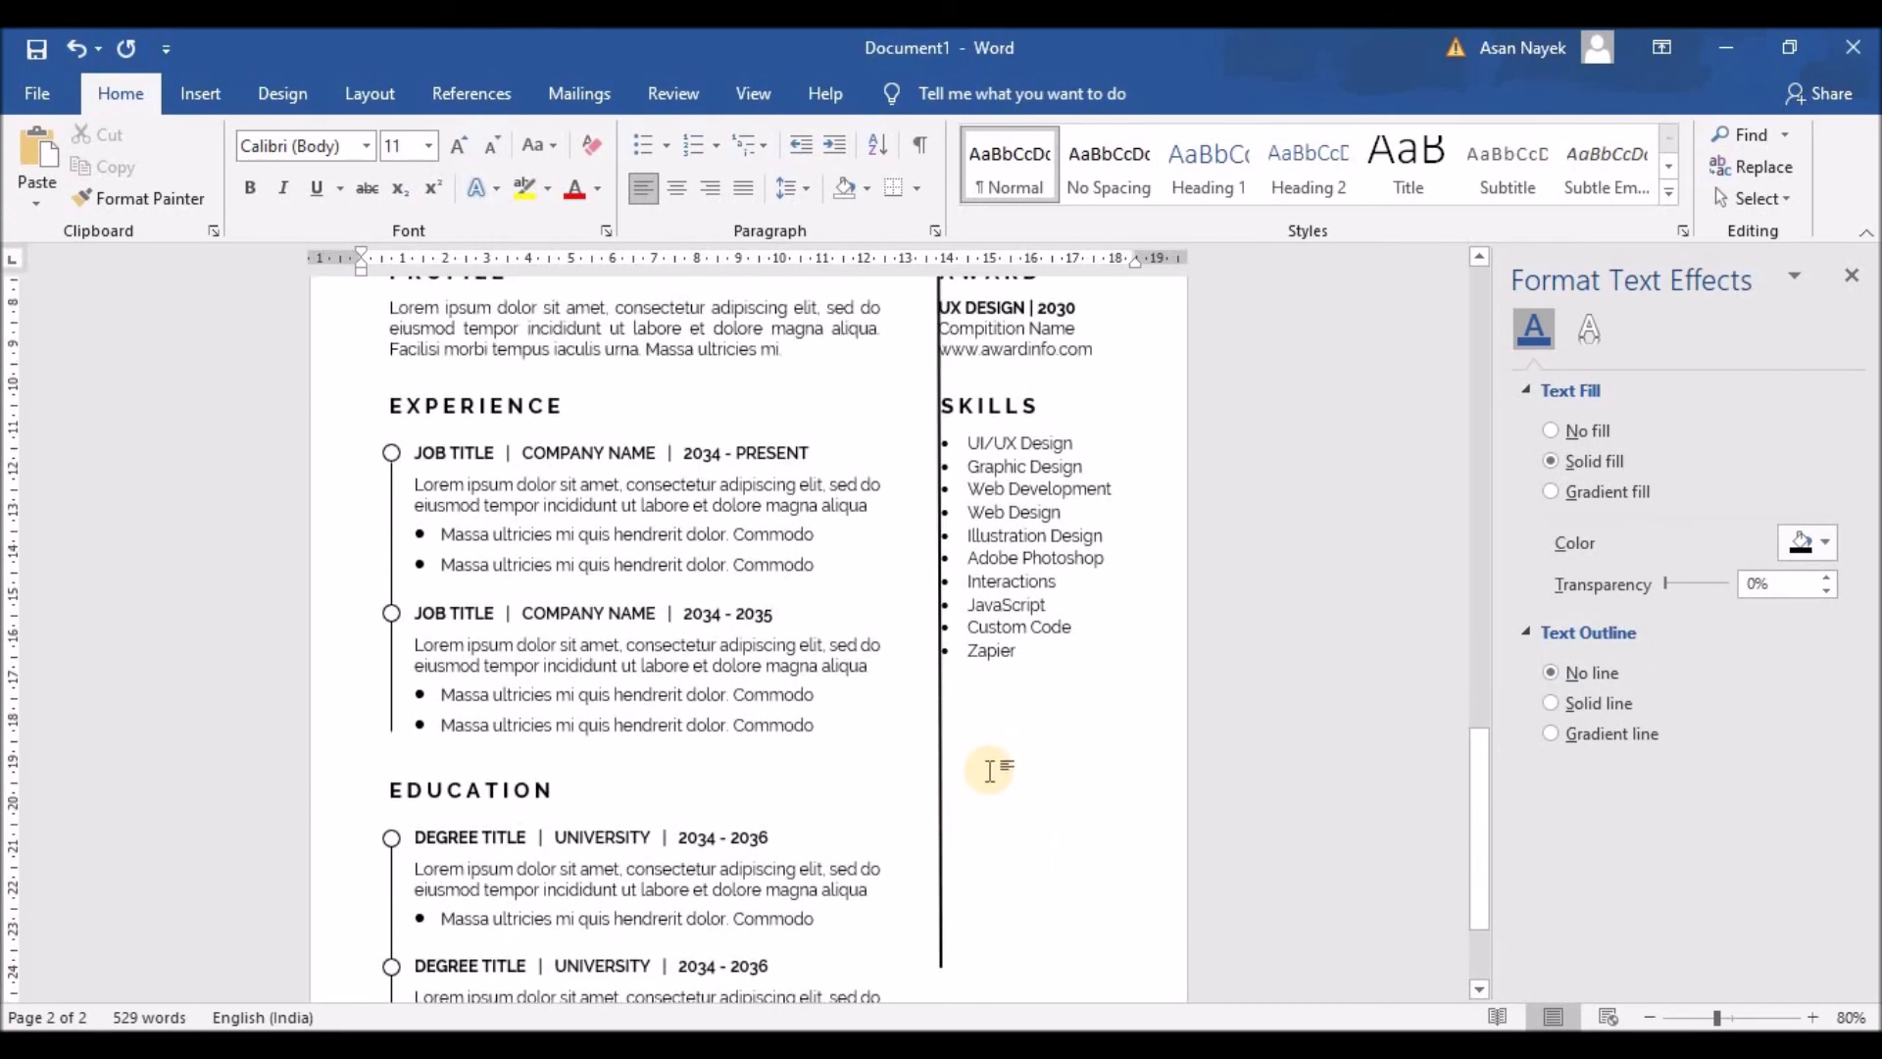
Step: Duplicate the SKILLS heading and list and place the copy below the original list
{"action": "left_click", "coordinate": [994, 399], "text": "shift"}
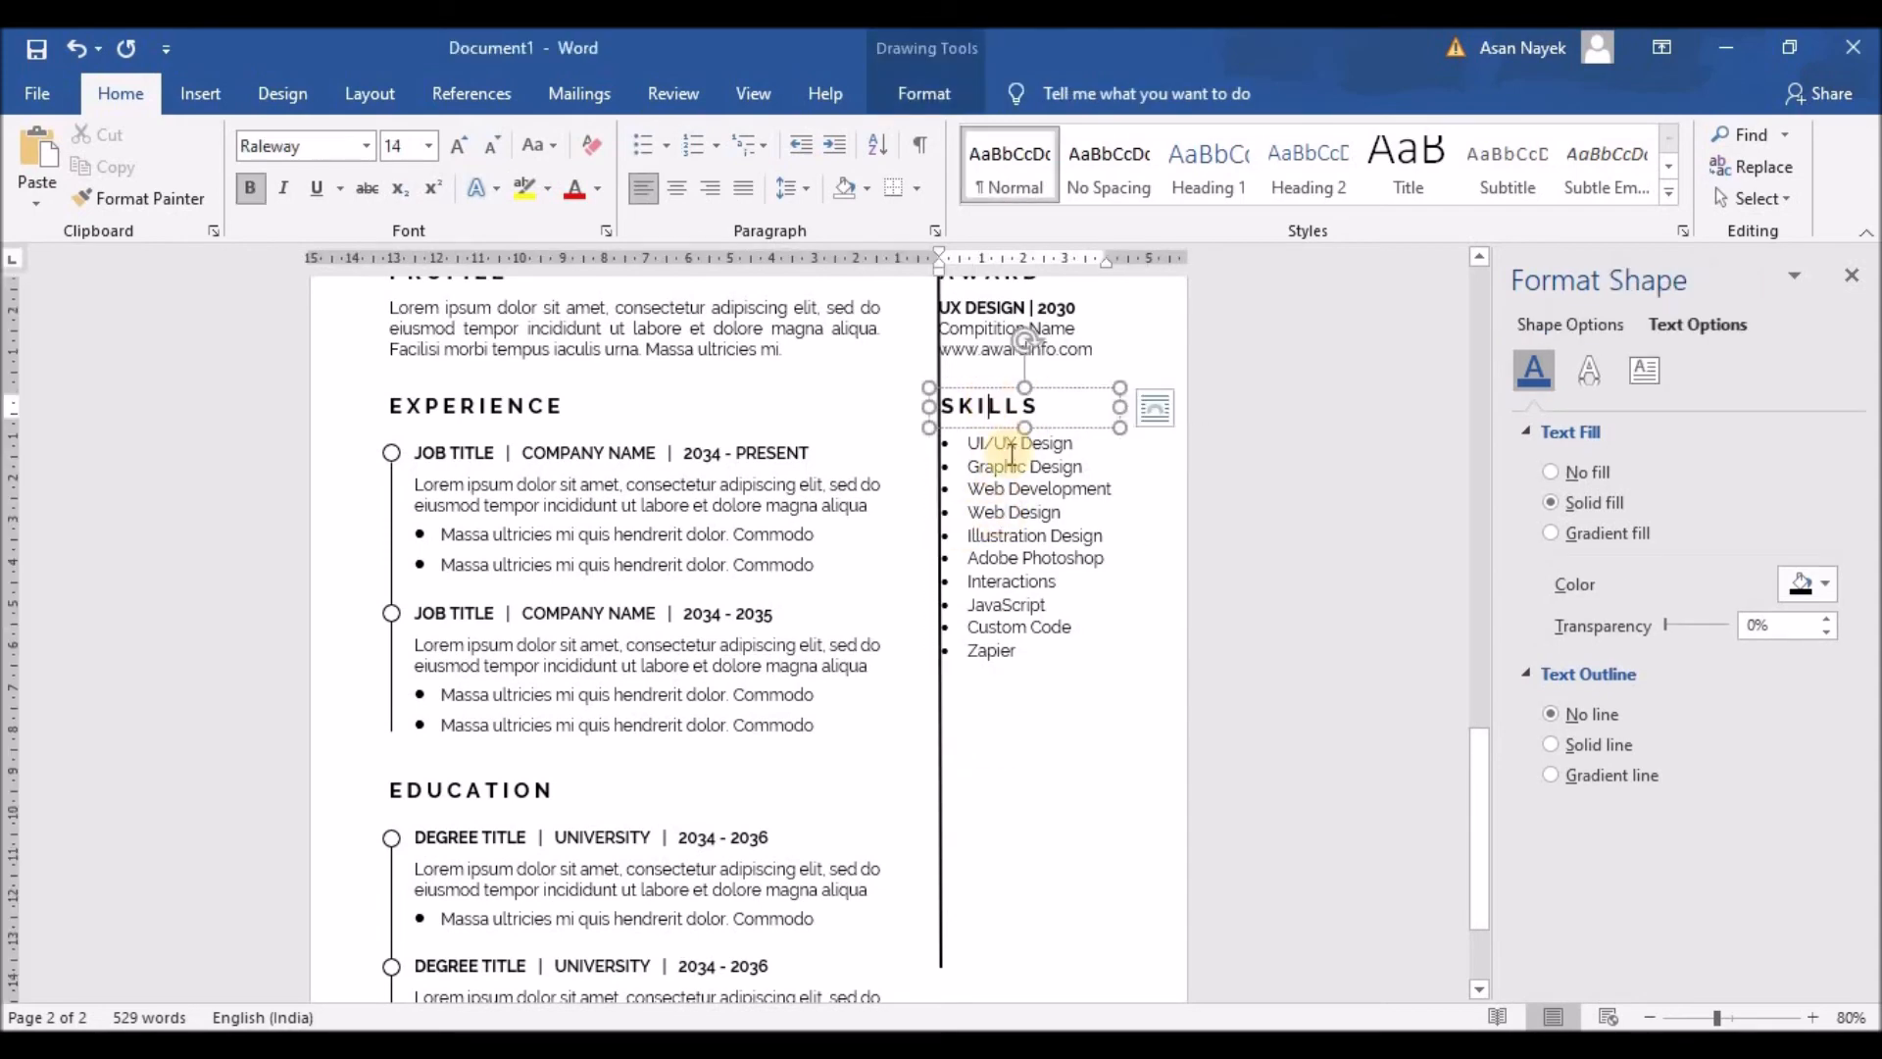
{"action": "key", "text": "ctrl+v"}
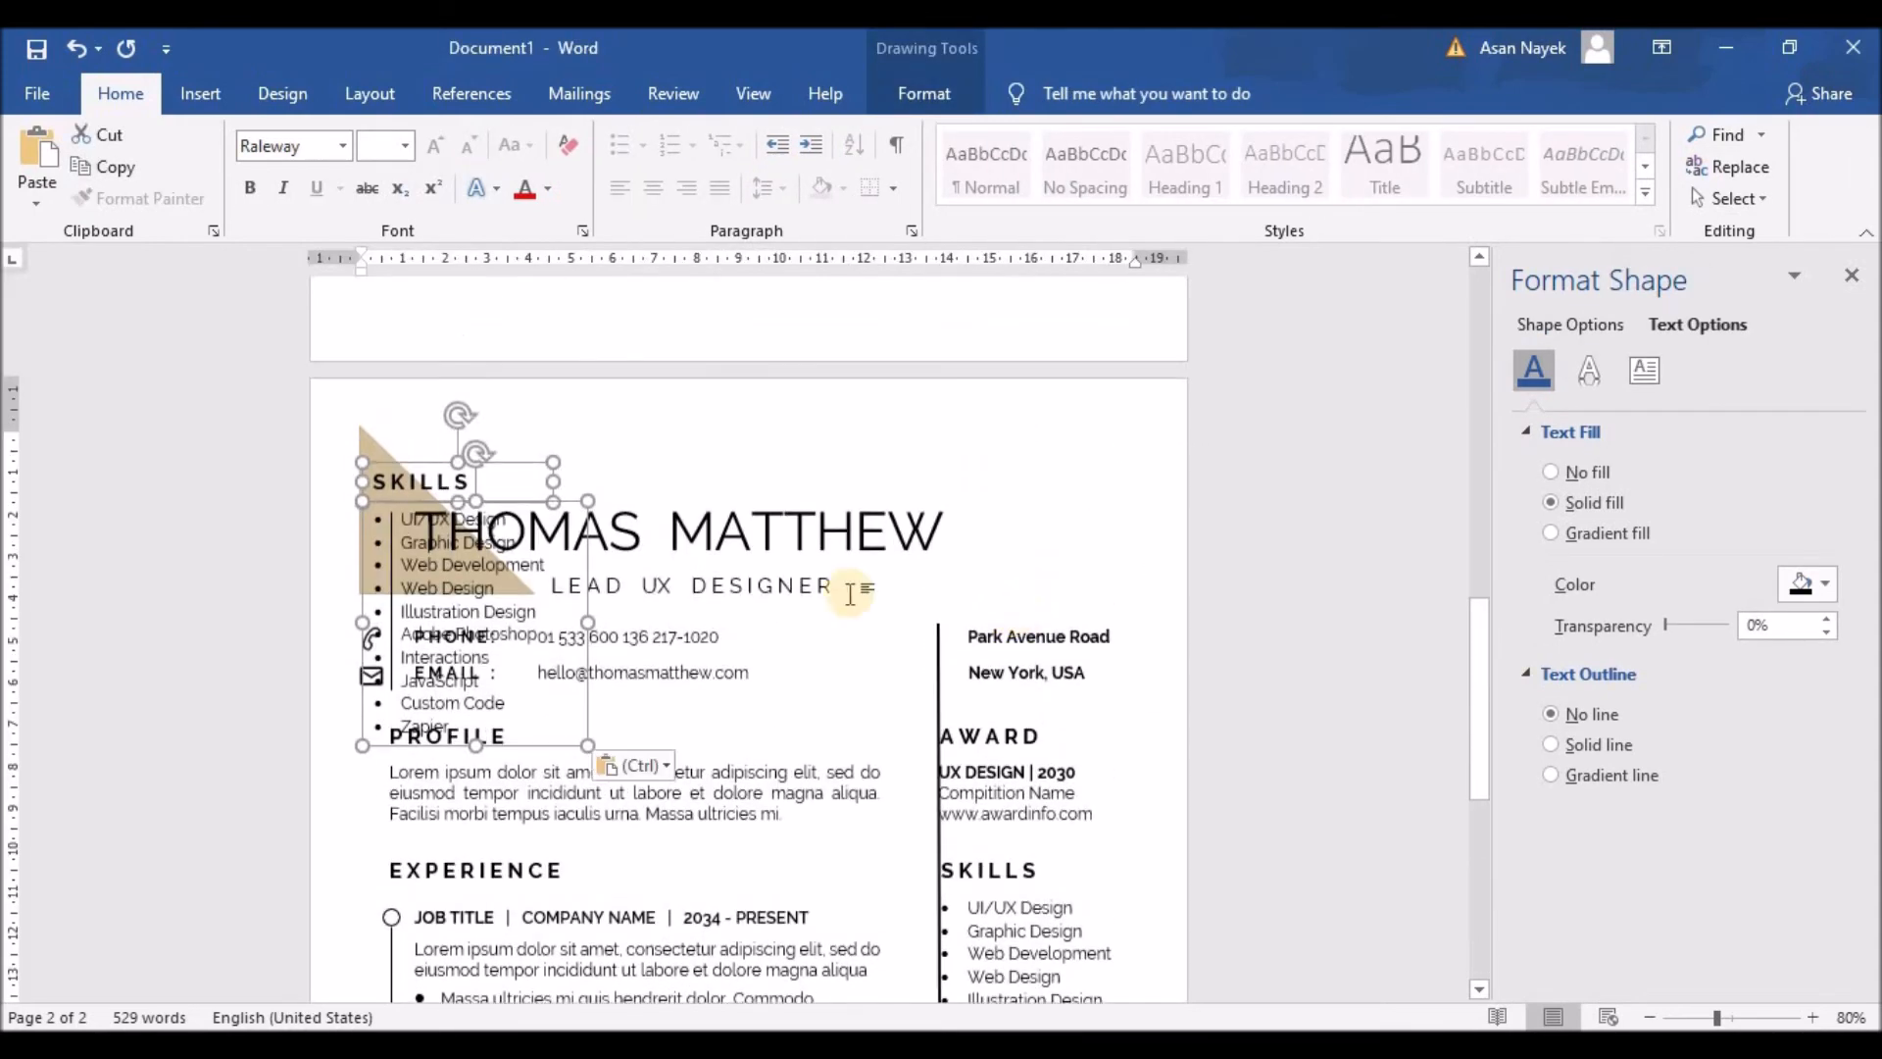
{"action": "left_click_drag", "start_coordinate": [437, 501], "coordinate": [1043, 795]}
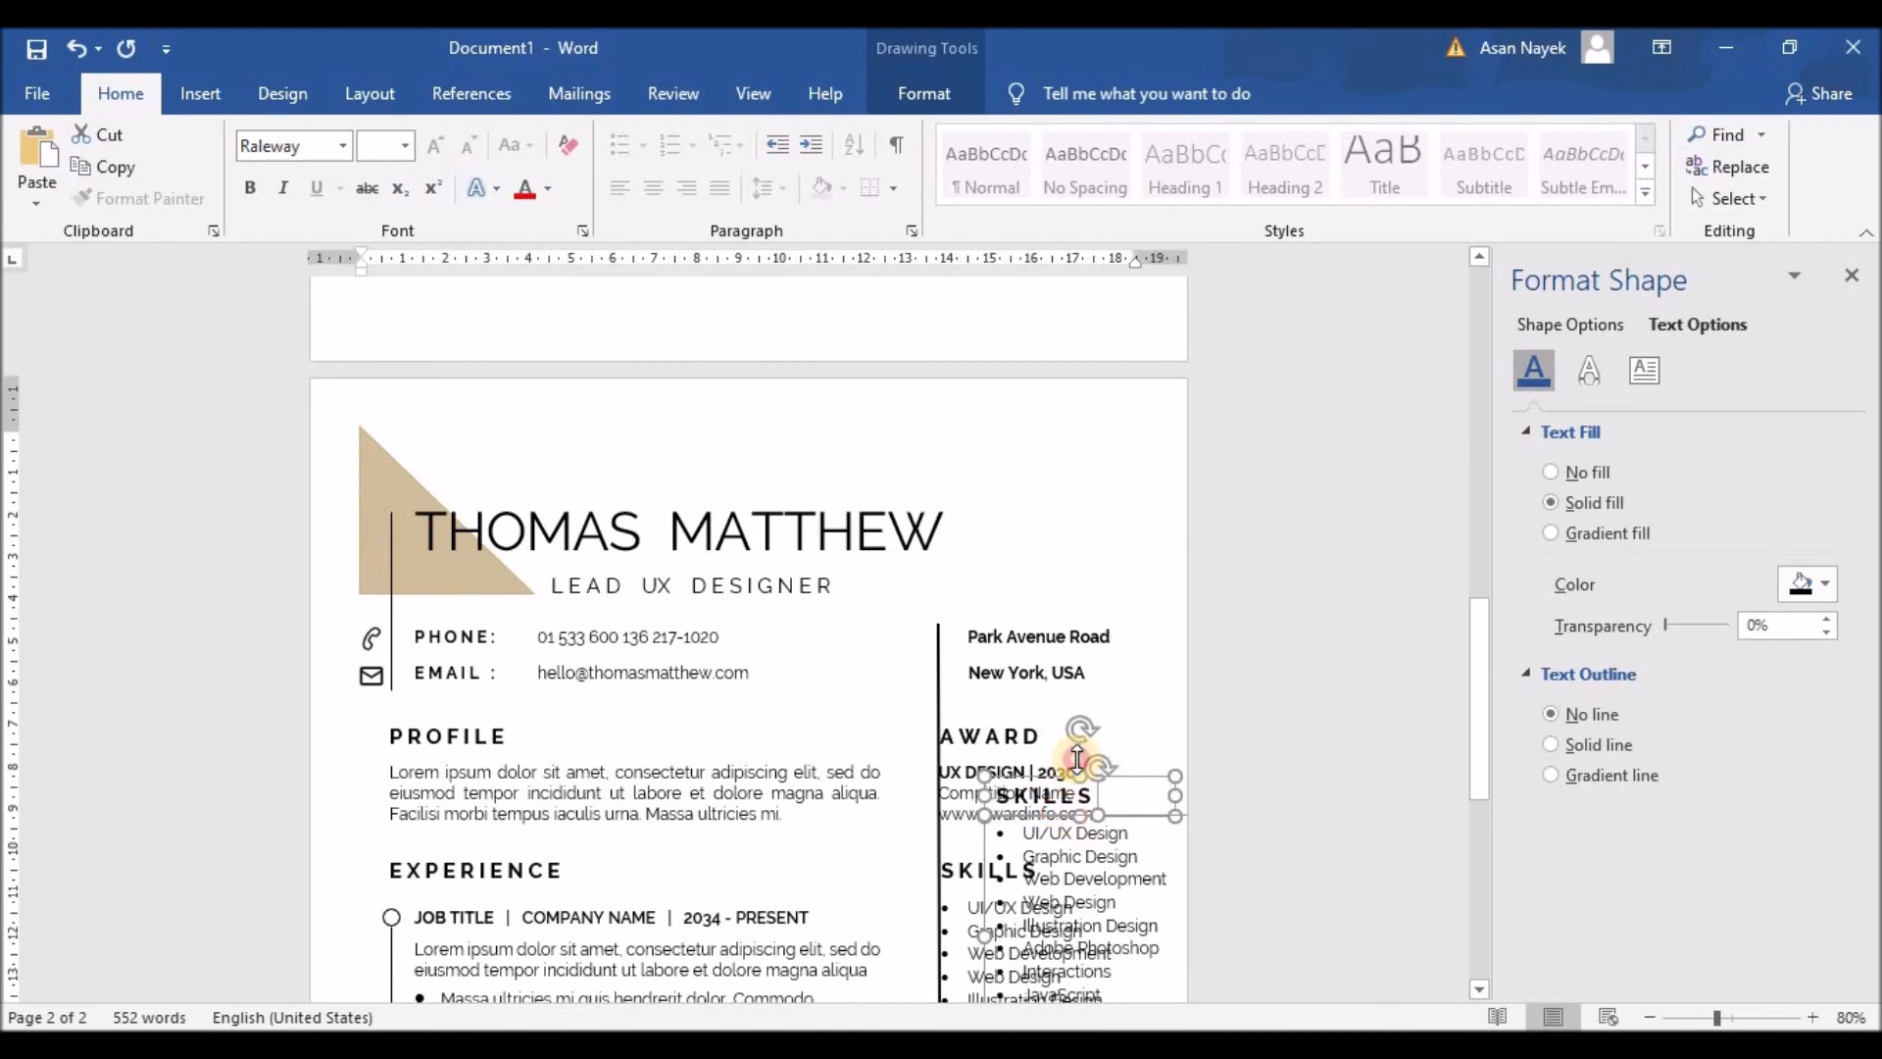
{"action": "scroll", "coordinate": [1086, 575], "scroll_direction": "down", "scroll_amount": 8}
{"action": "left_click_drag", "start_coordinate": [1047, 316], "coordinate": [993, 689]}
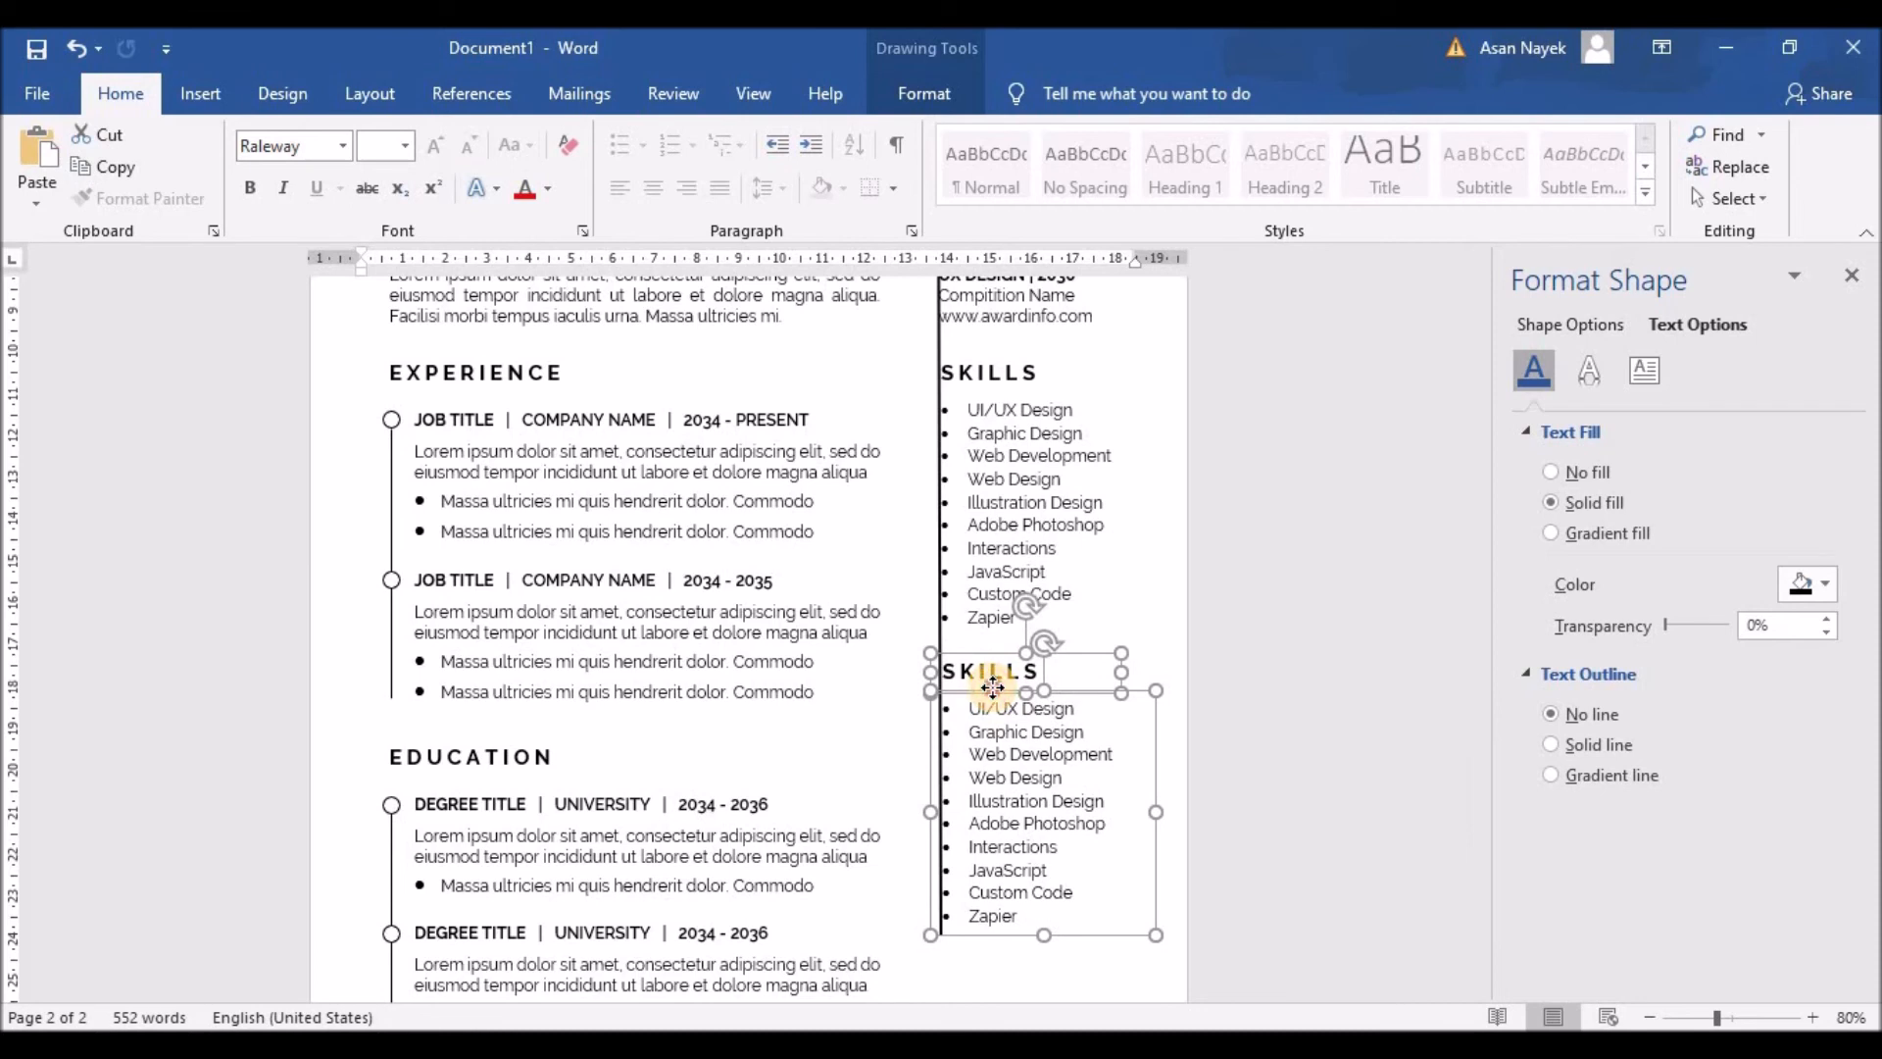
{"action": "left_click_drag", "start_coordinate": [993, 689], "coordinate": [993, 689]}
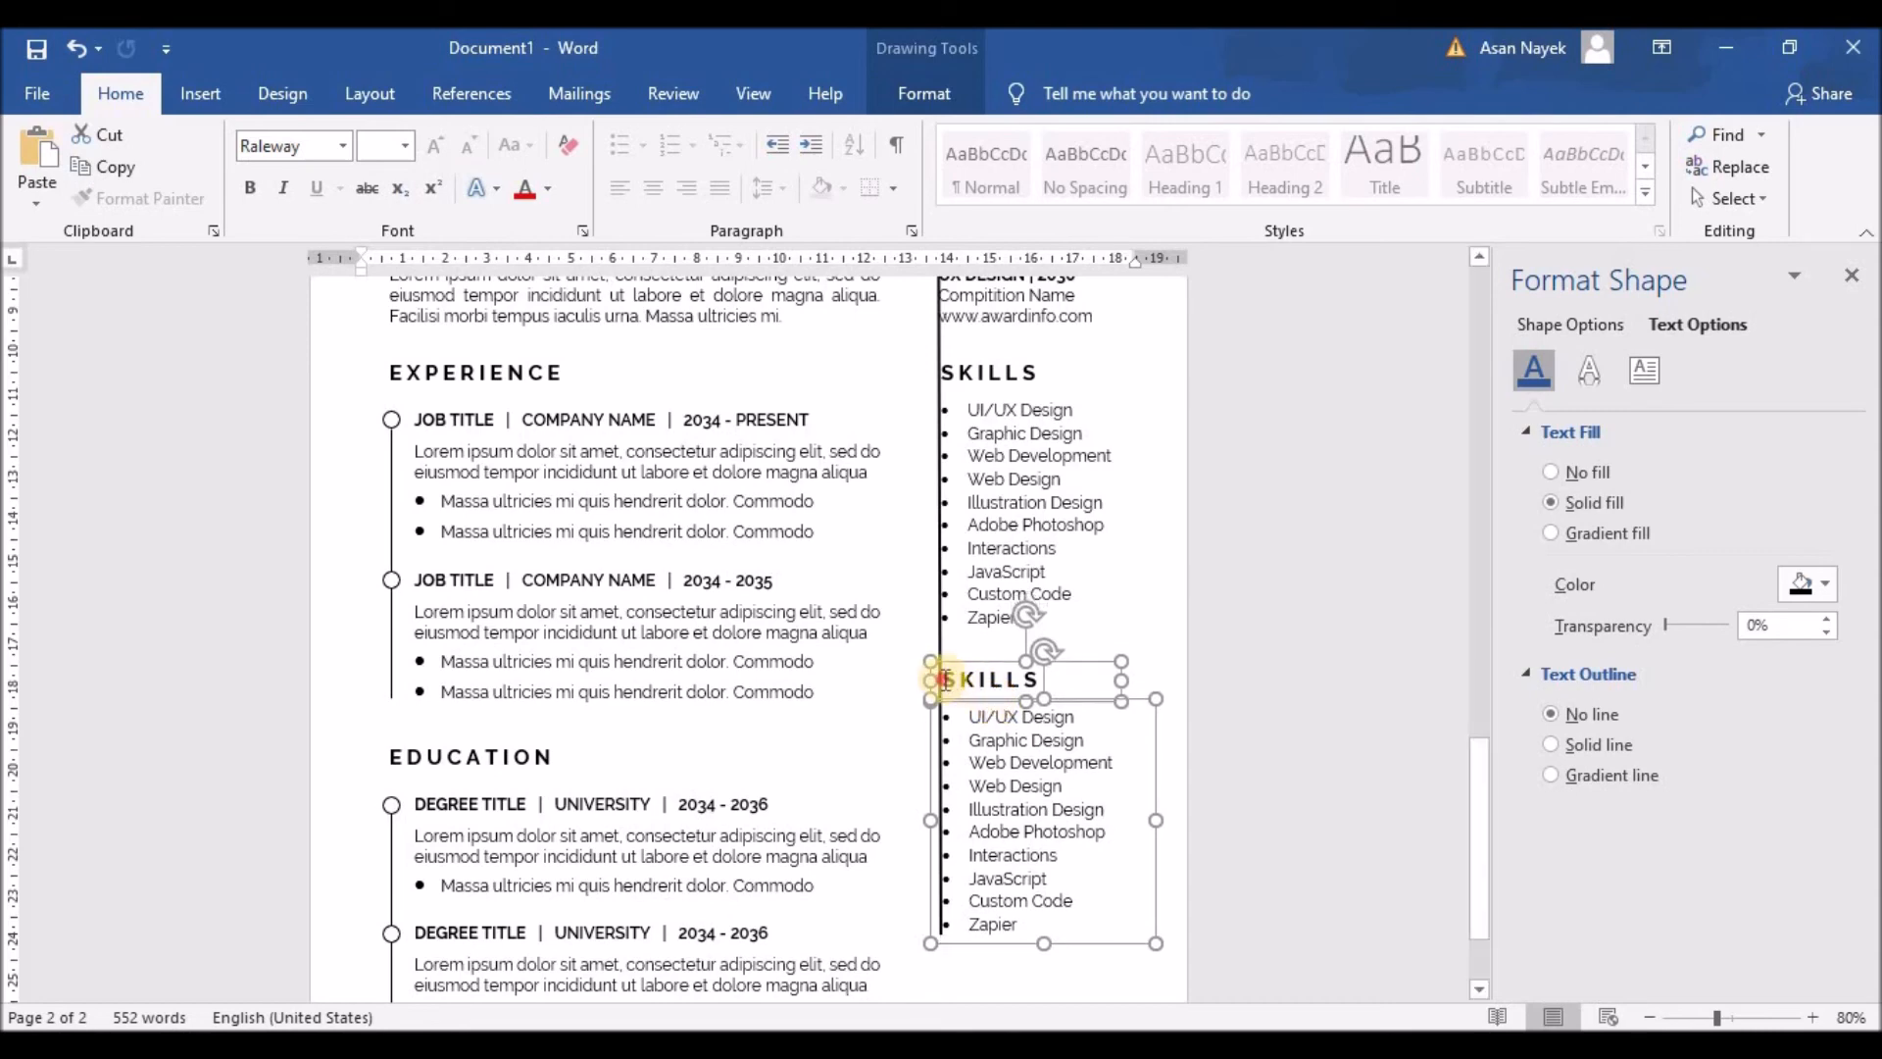
Step: Retitle the copied heading as INTERESTS with a space between each letter
{"action": "left_click", "coordinate": [1007, 686]}
{"action": "double_click", "coordinate": [1007, 686]}
{"action": "type", "text": "INT"}
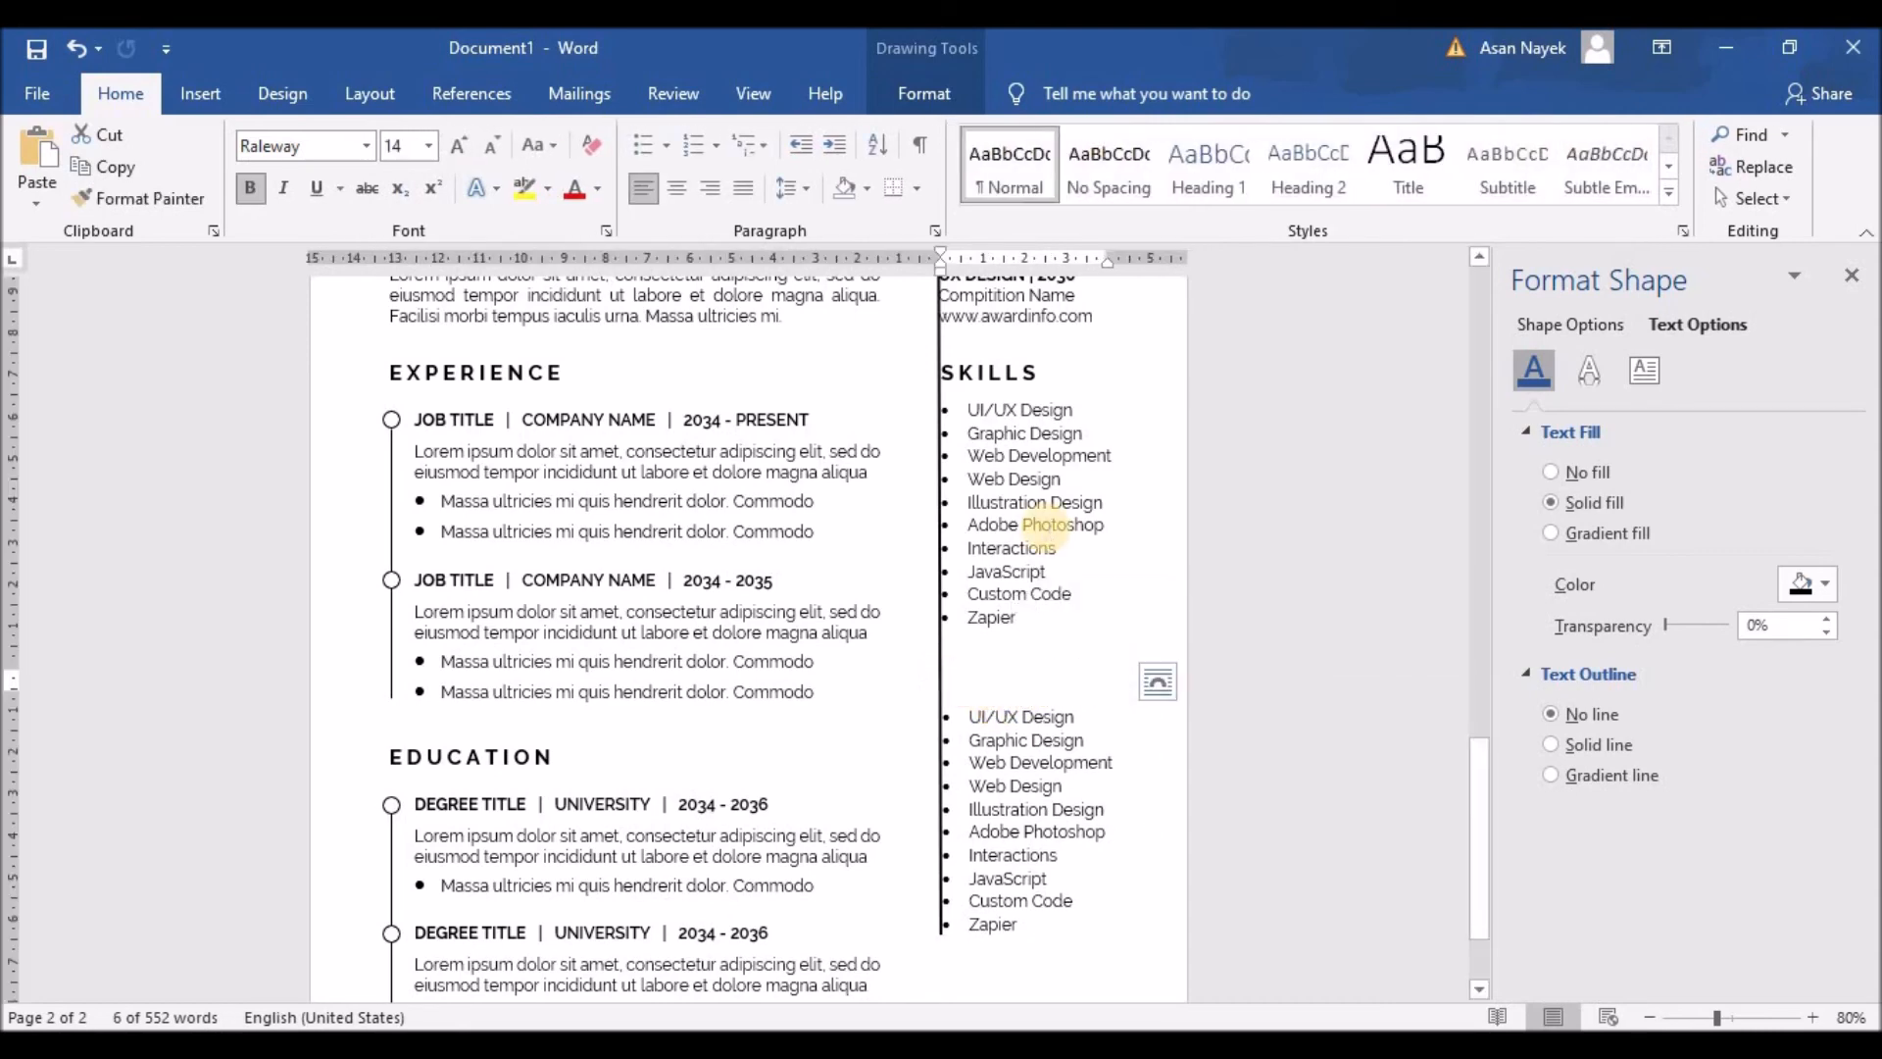
{"action": "type", "text": "ERESTS"}
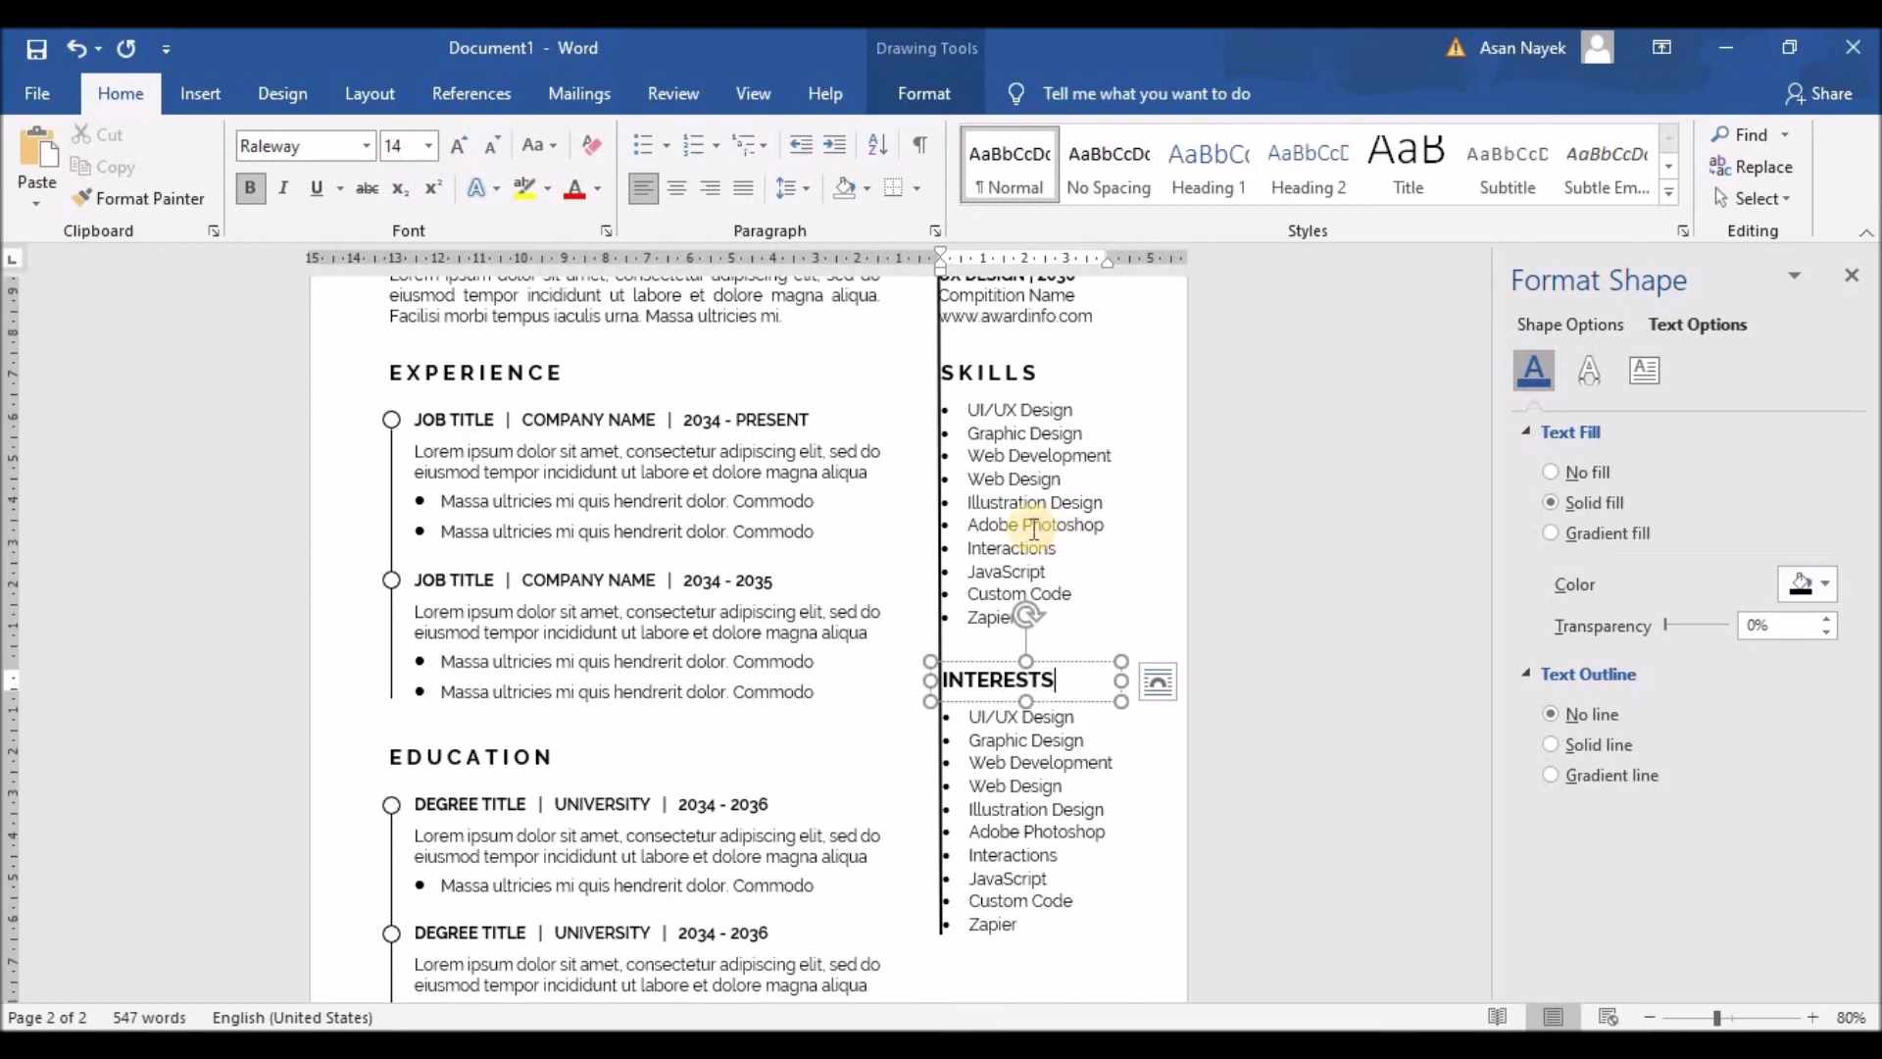
{"action": "left_click", "coordinate": [952, 683]}
{"action": "left_click", "coordinate": [971, 682]}
{"action": "left_click", "coordinate": [990, 681]}
{"action": "left_click", "coordinate": [1010, 680]}
{"action": "left_click", "coordinate": [1024, 681]}
{"action": "left_click", "coordinate": [1041, 680]}
{"action": "left_click", "coordinate": [1064, 680]}
{"action": "left_click", "coordinate": [1081, 680]}
{"action": "left_click", "coordinate": [1062, 743]}
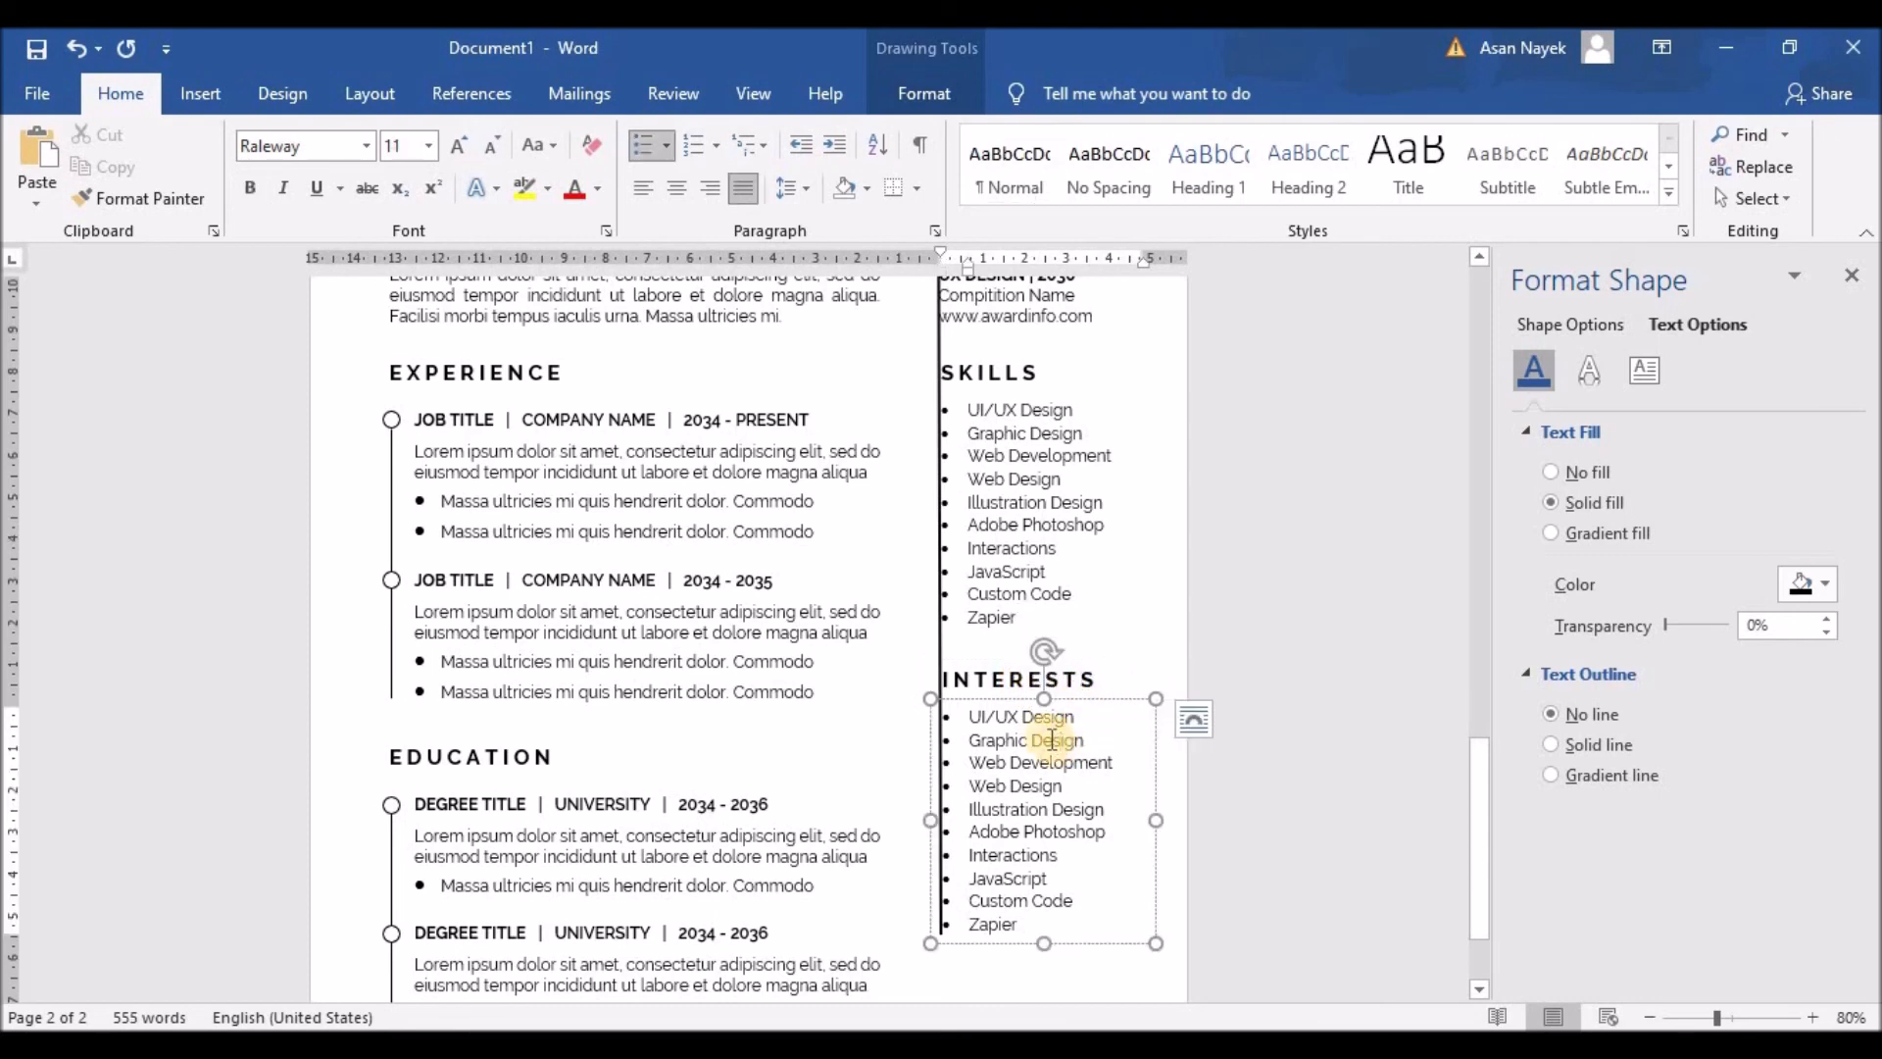
Step: Replace the copied skills with Games, Artificial Intelligence, Space Exploration, Football, Blogging and shrink the box
{"action": "left_click_drag", "start_coordinate": [971, 721], "coordinate": [1050, 943]}
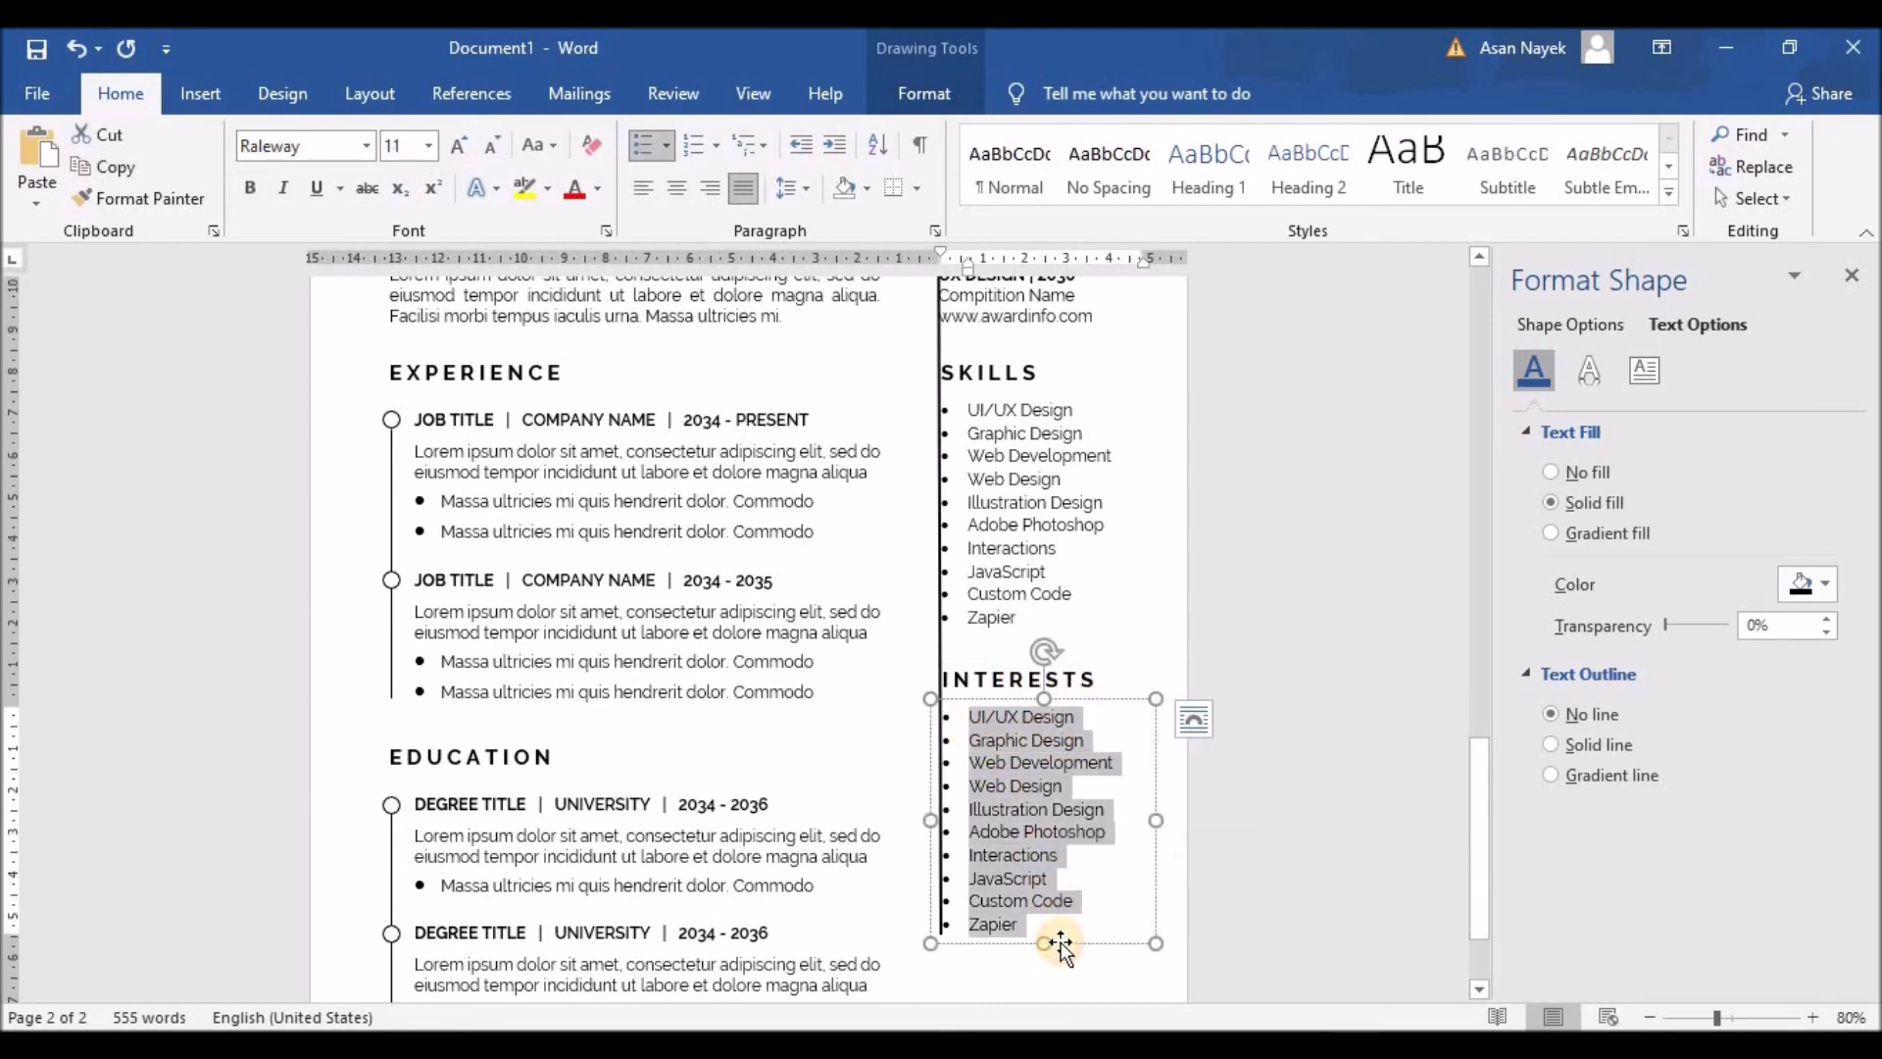
{"action": "type", "text": "Games"}
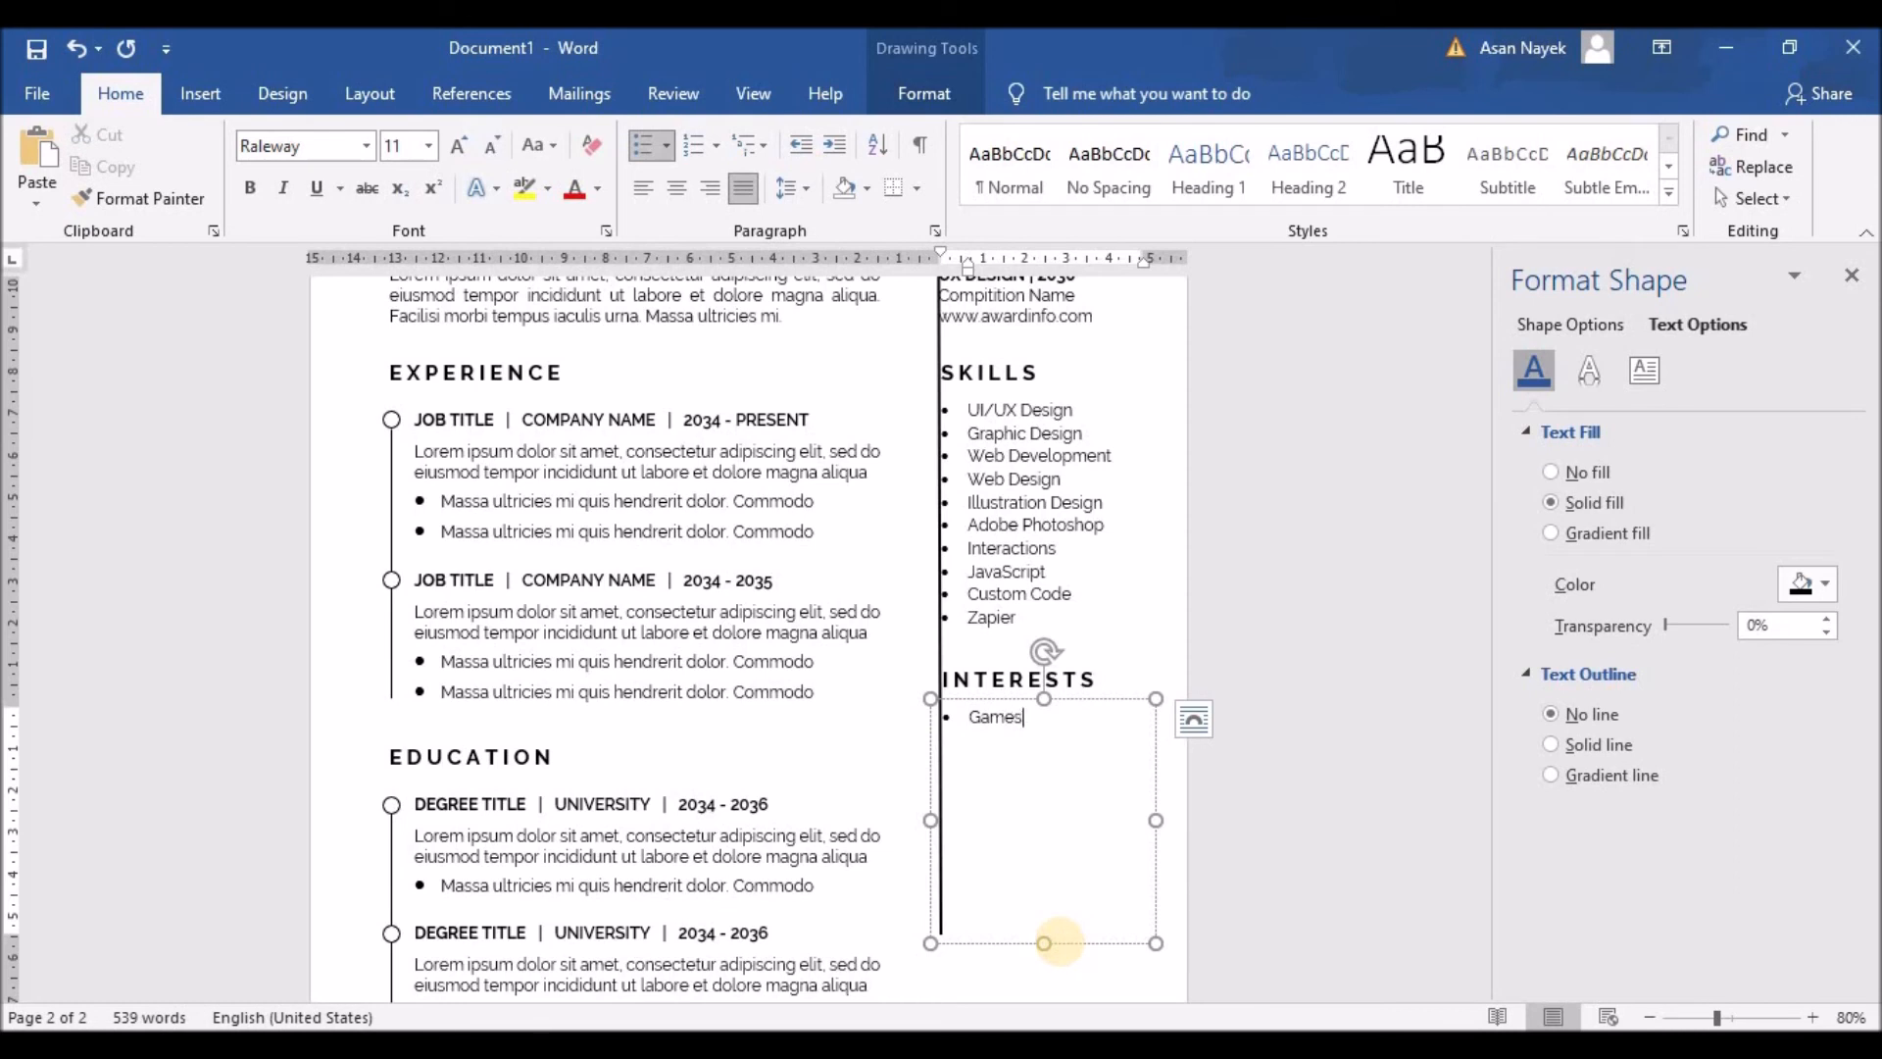
{"action": "type", "text": "Artificial Intelligence"}
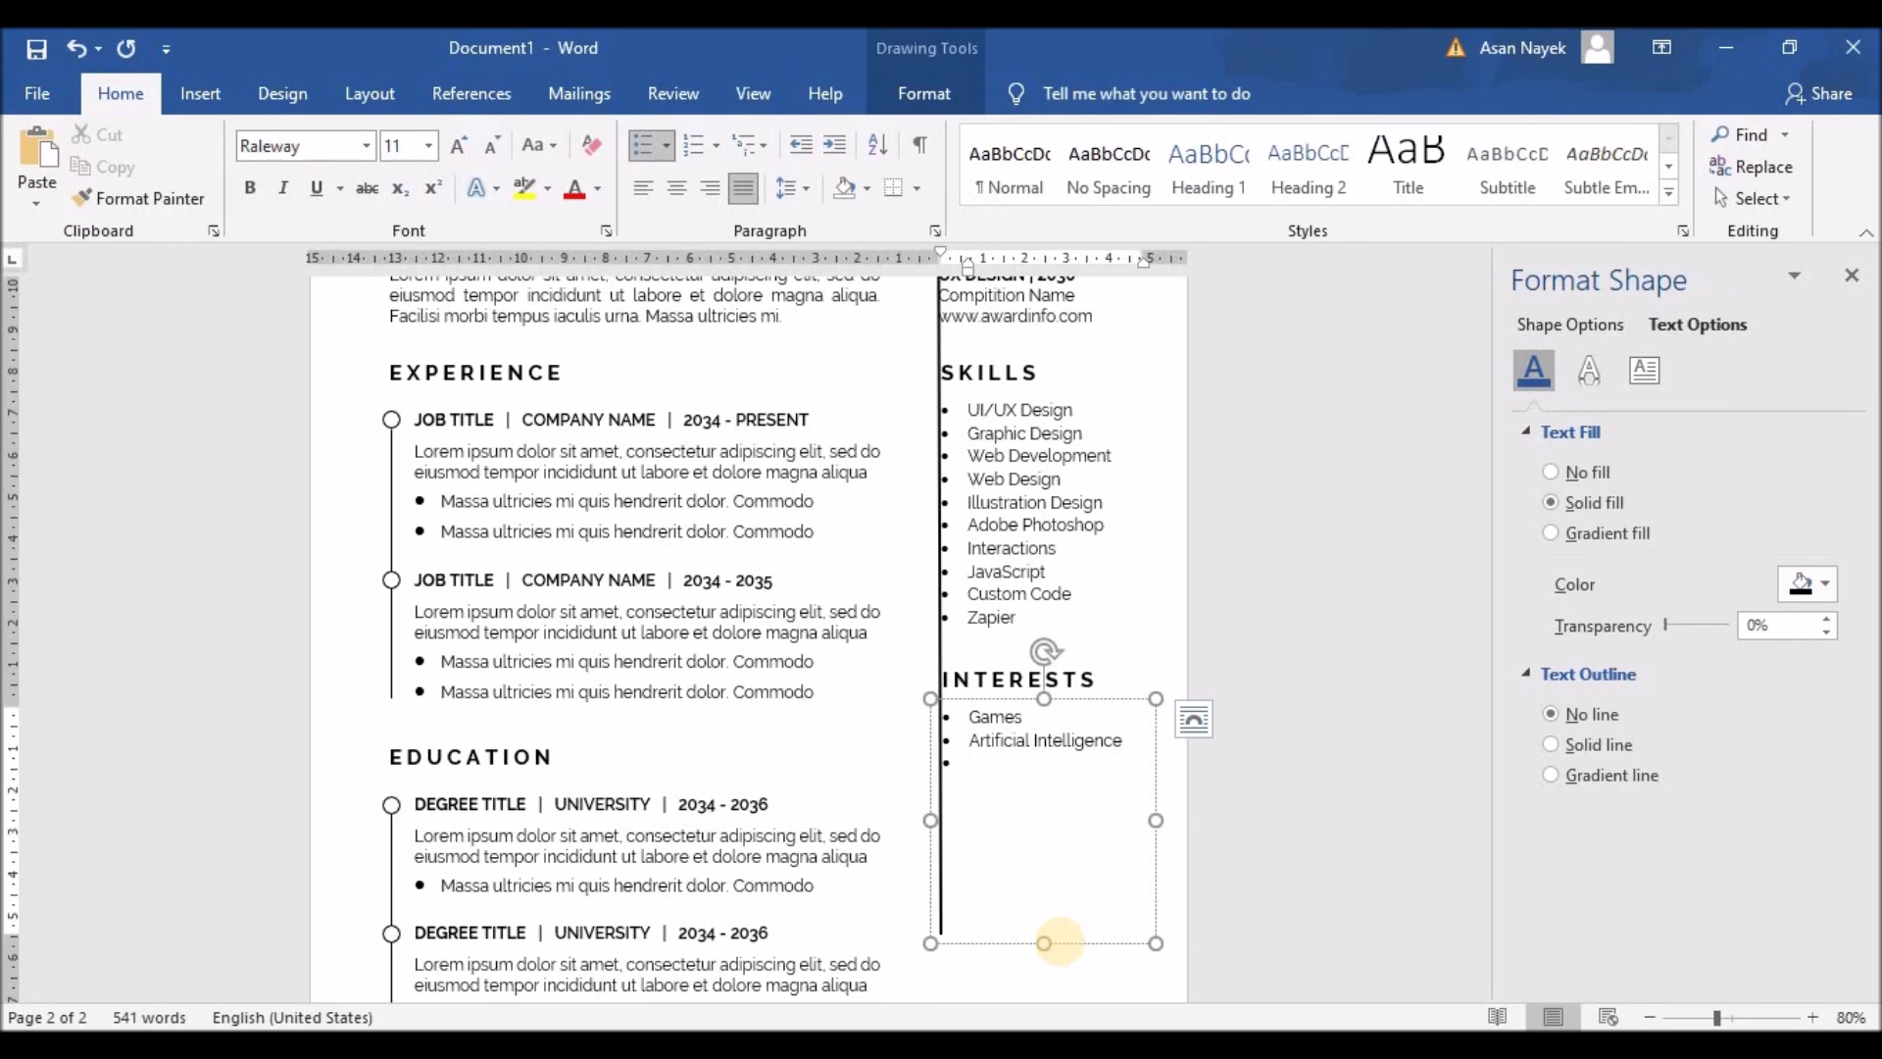
{"action": "type", "text": "Space Exploration"}
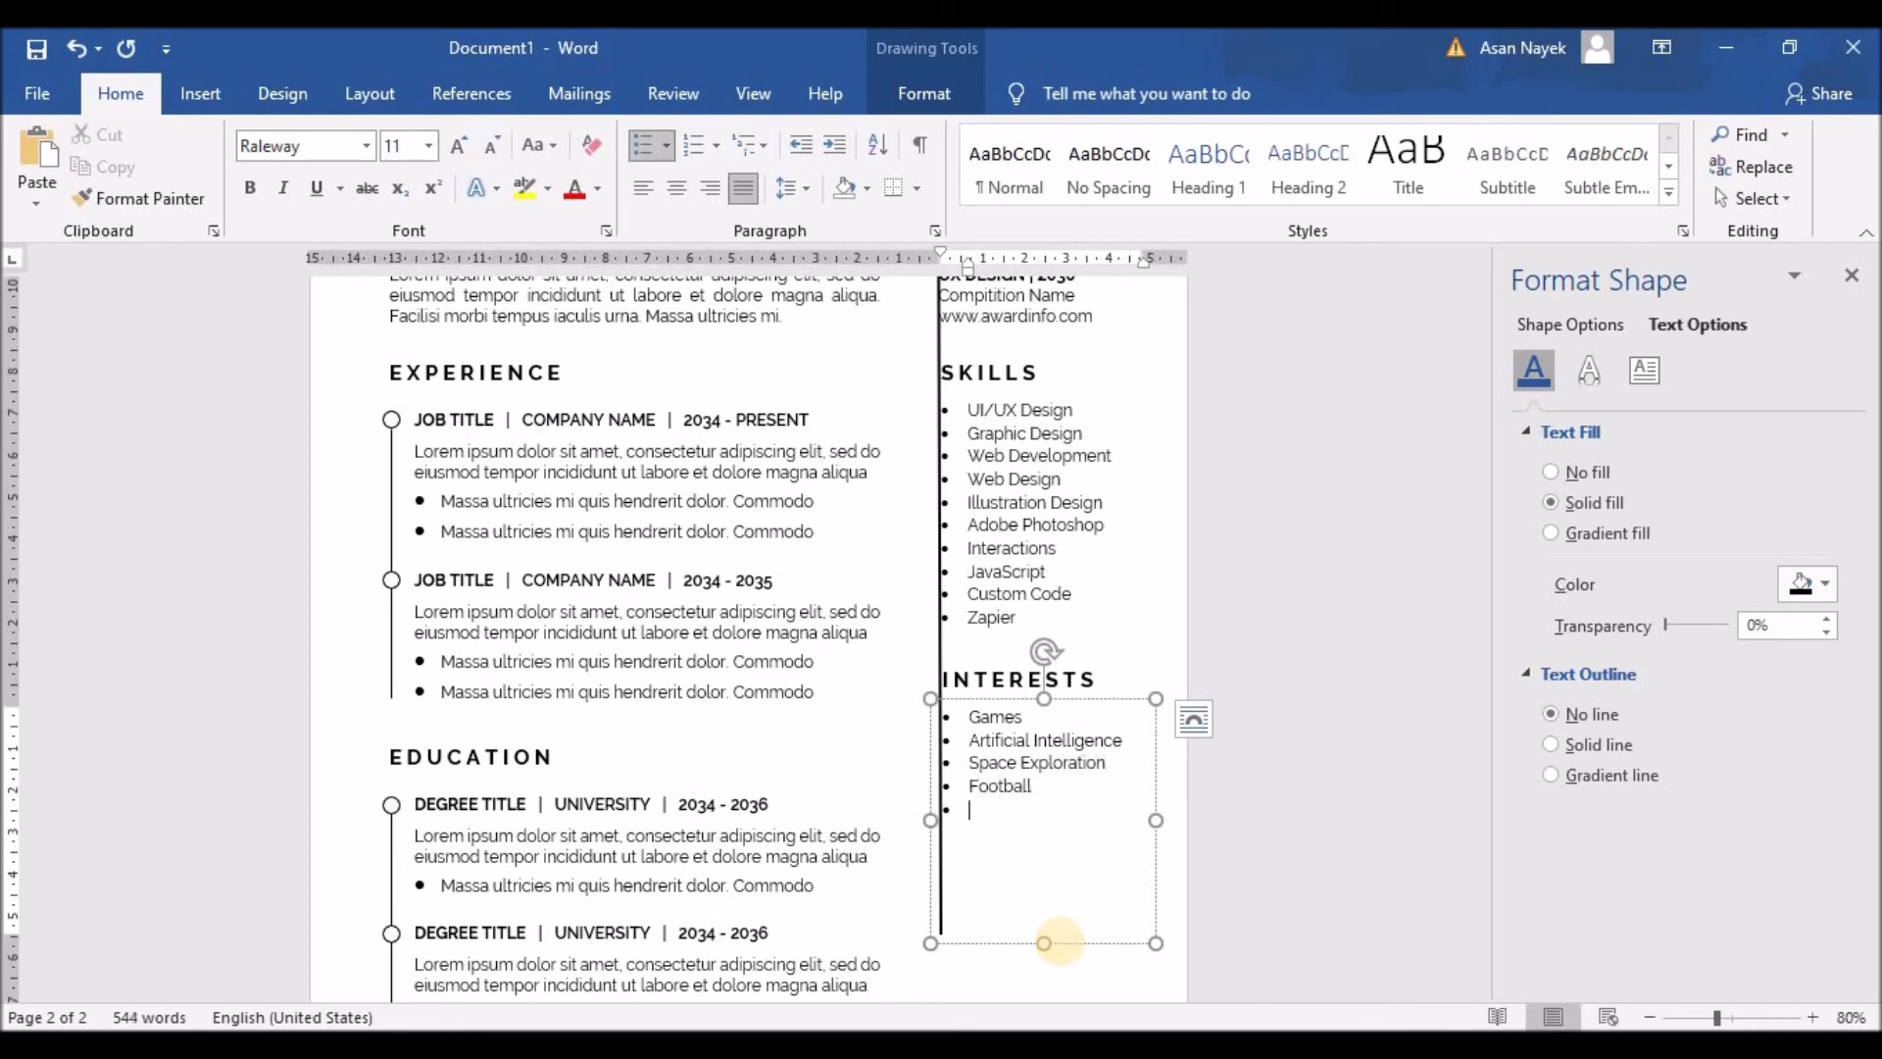
{"action": "type", "text": "B"}
{"action": "left_click_drag", "start_coordinate": [1044, 943], "coordinate": [1037, 686]}
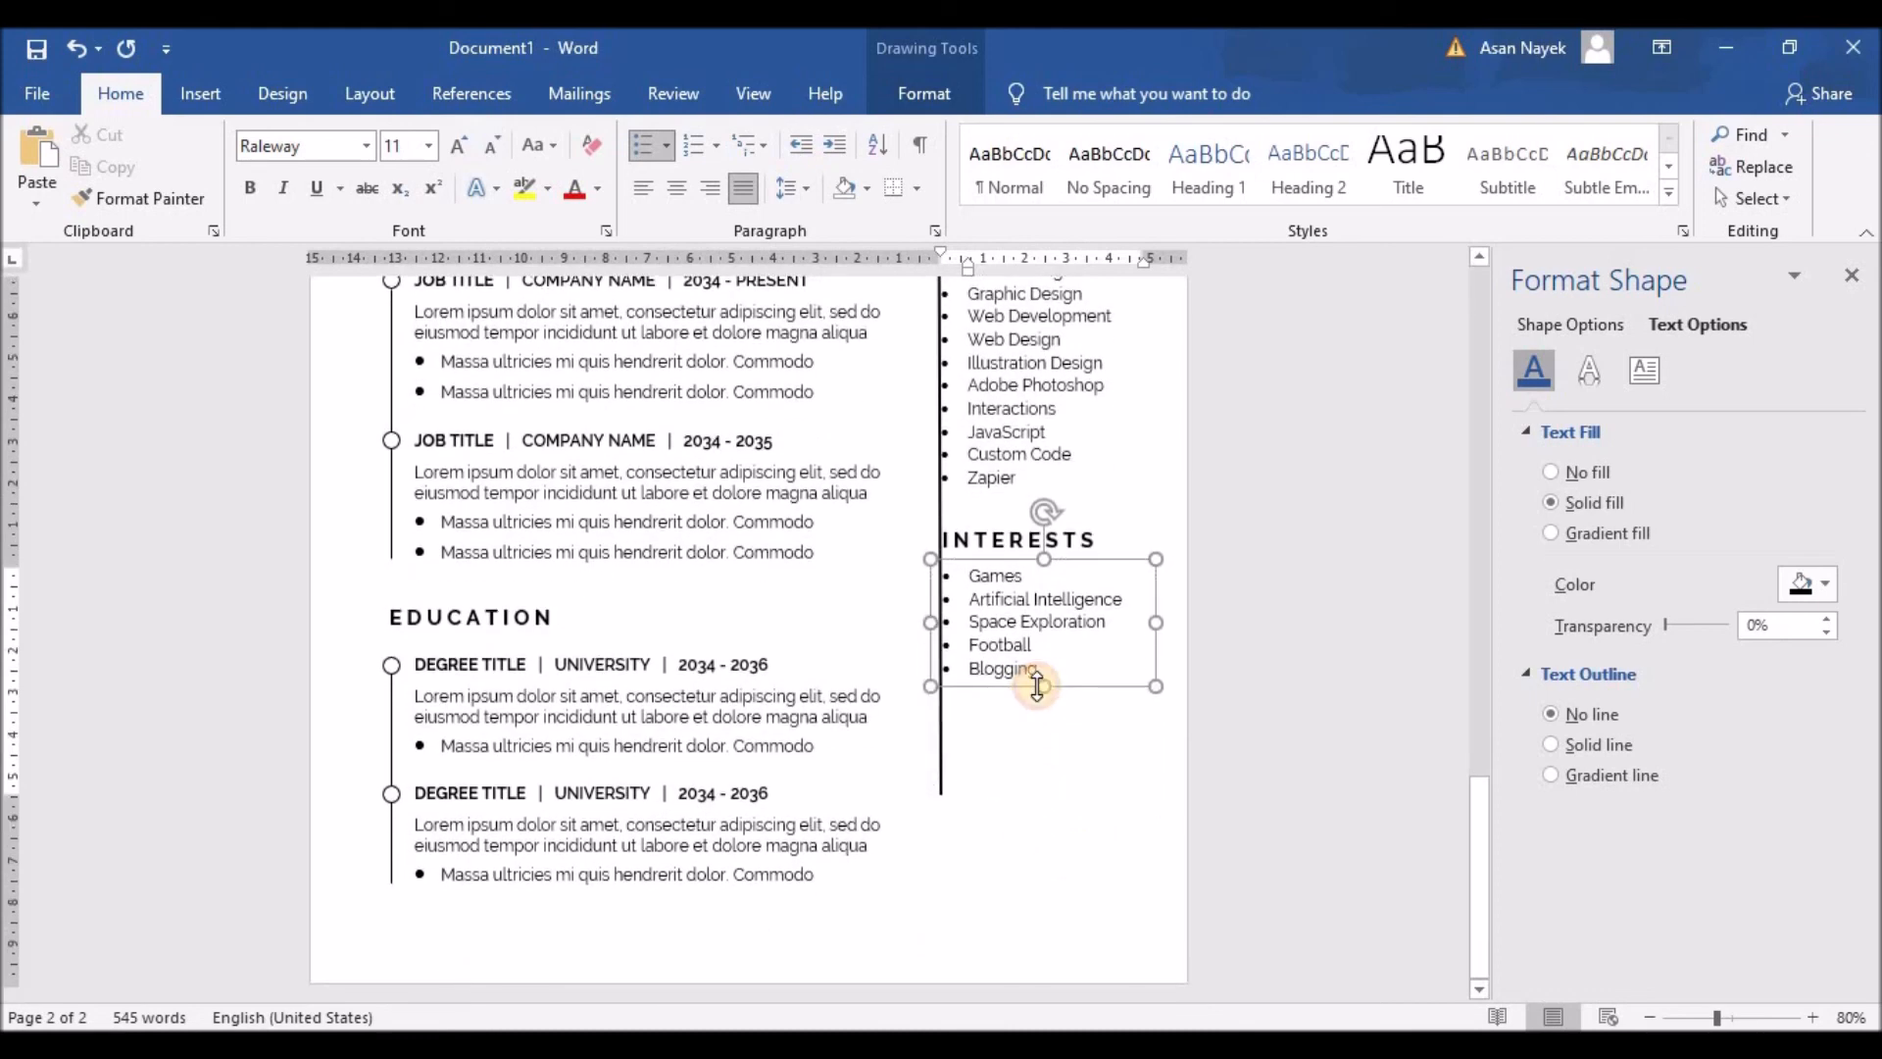
Step: Copy the Interests heading and list and place the duplicate beneath the original
{"action": "left_click", "coordinate": [985, 535]}
{"action": "left_click", "coordinate": [1007, 593], "text": "shift"}
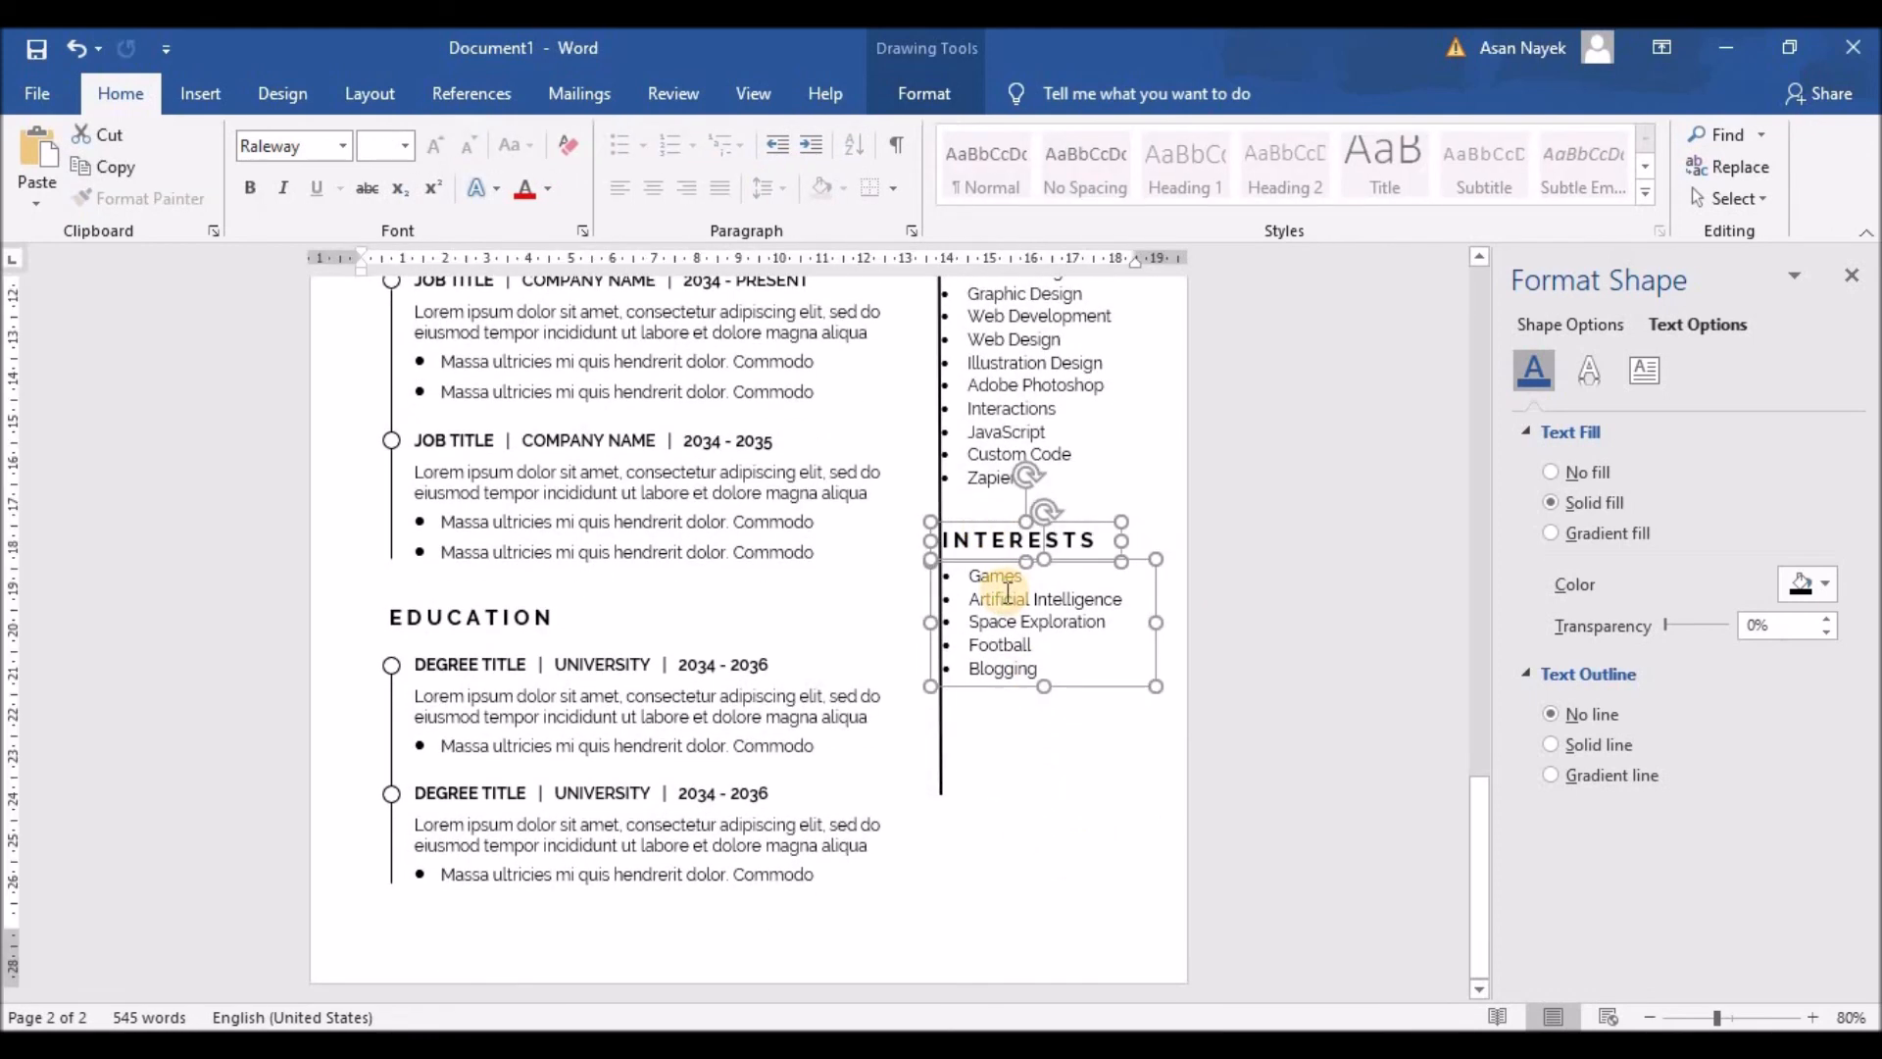
{"action": "key", "text": "ctrl+c"}
{"action": "key", "text": "ctrl+v"}
{"action": "left_click_drag", "start_coordinate": [441, 467], "coordinate": [1063, 849]}
{"action": "scroll", "coordinate": [1073, 853], "scroll_direction": "down", "scroll_amount": 4}
{"action": "scroll", "coordinate": [1058, 764], "scroll_direction": "down", "scroll_amount": 4}
{"action": "left_click_drag", "start_coordinate": [1072, 676], "coordinate": [976, 707]}
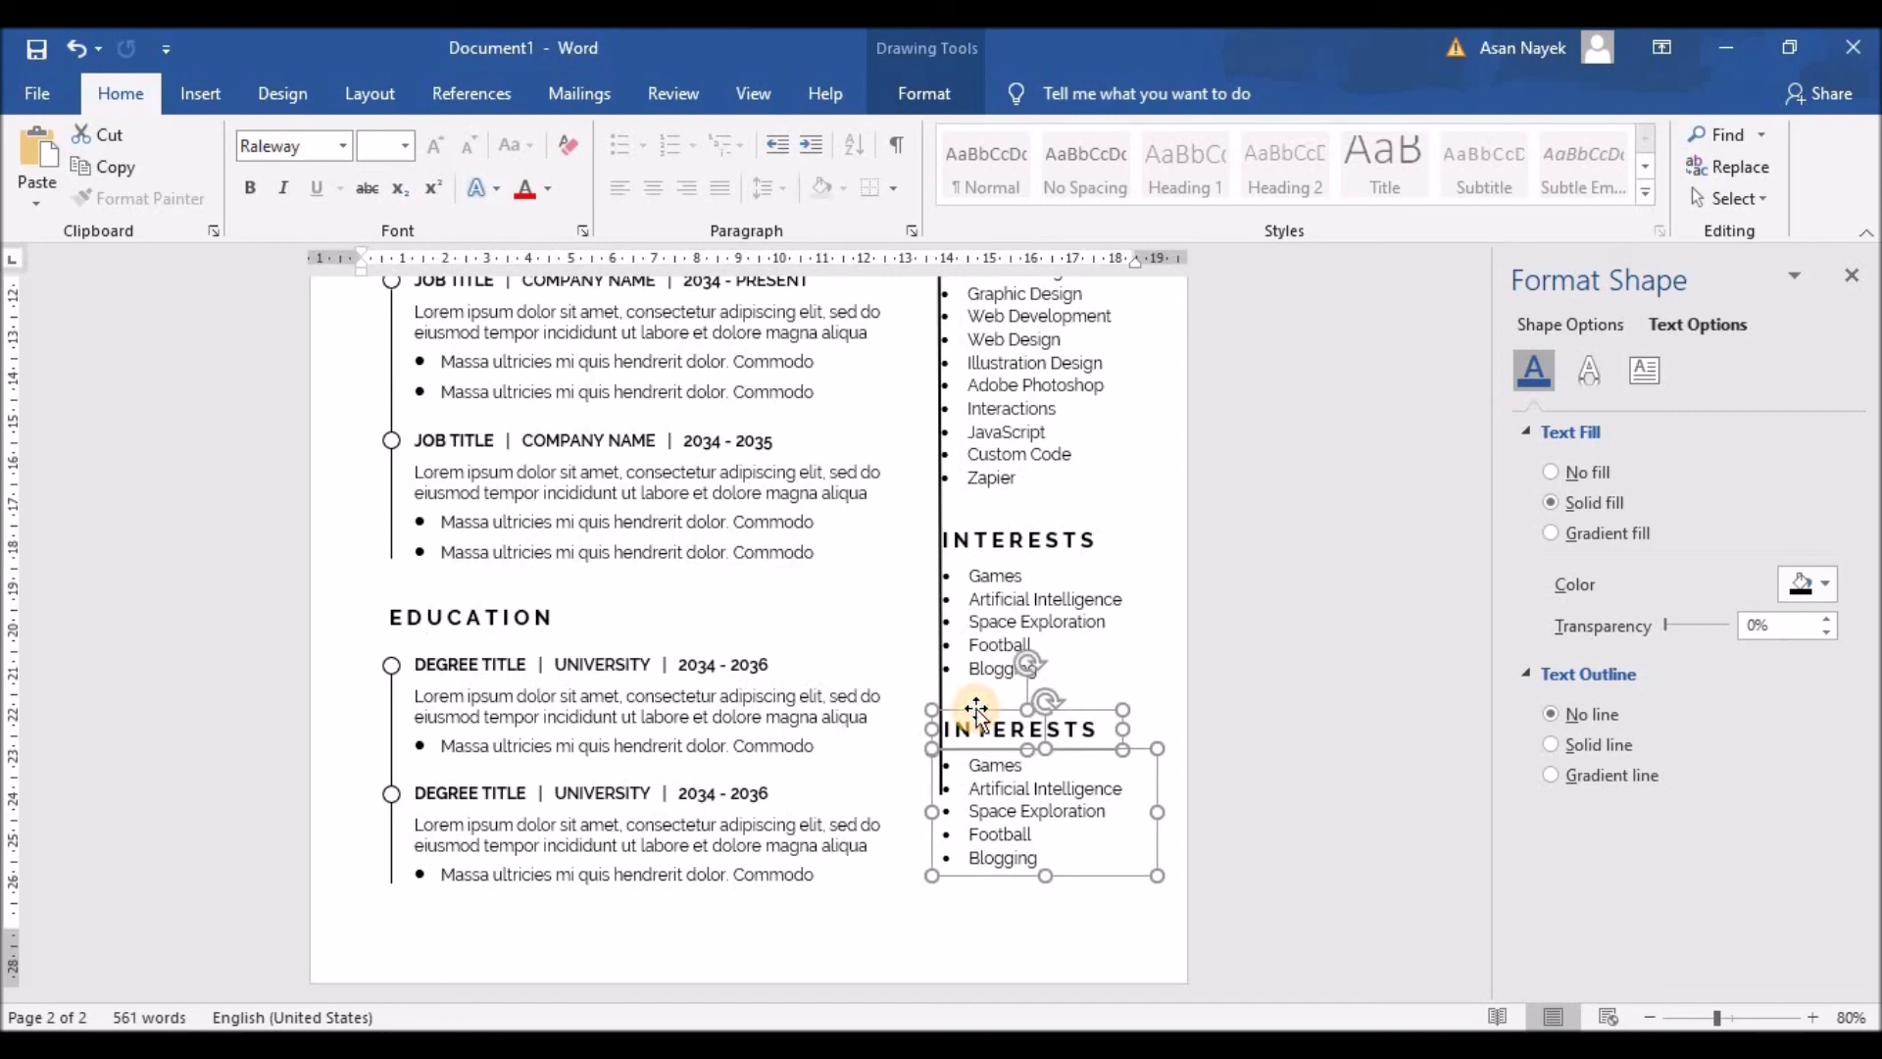
Step: Change the copied INTERESTS heading to REFERENCE, spacing out each of its letters
{"action": "left_click", "coordinate": [945, 728]}
{"action": "left_click_drag", "start_coordinate": [944, 728], "coordinate": [1090, 728]}
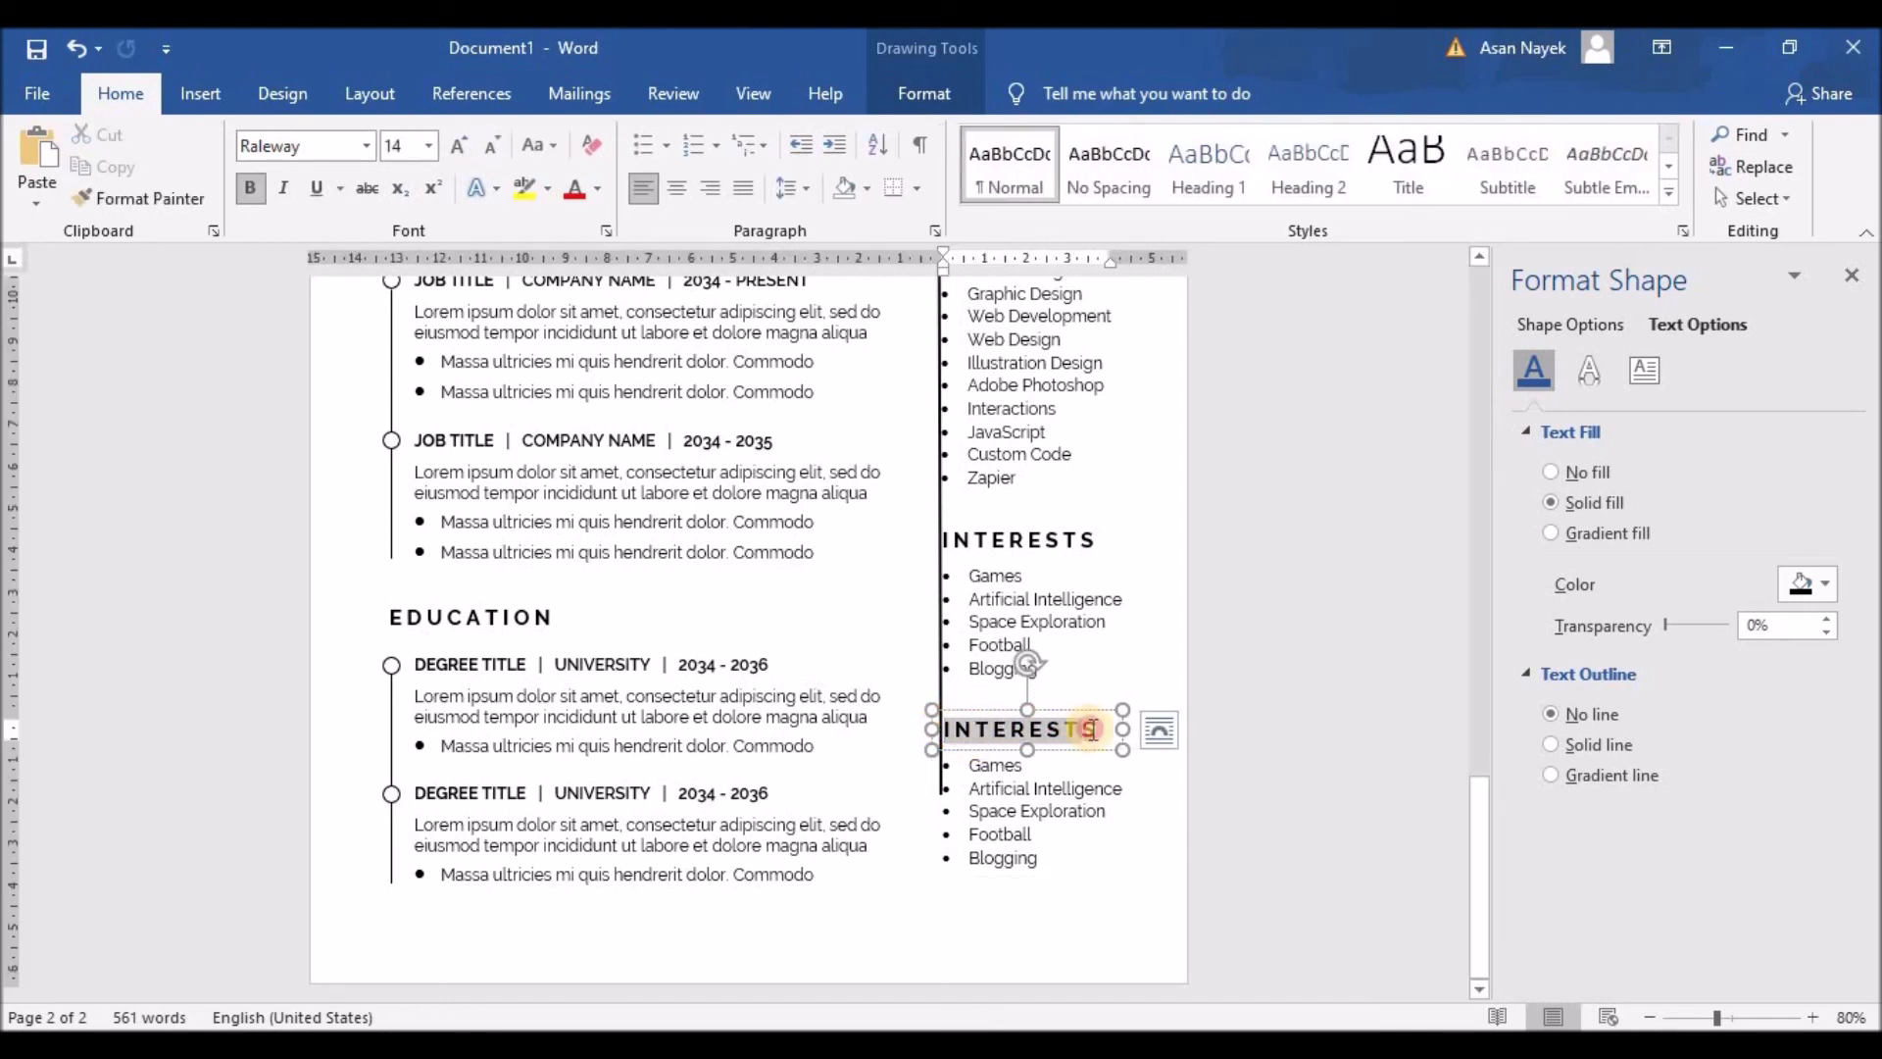
{"action": "type", "text": "REFE"}
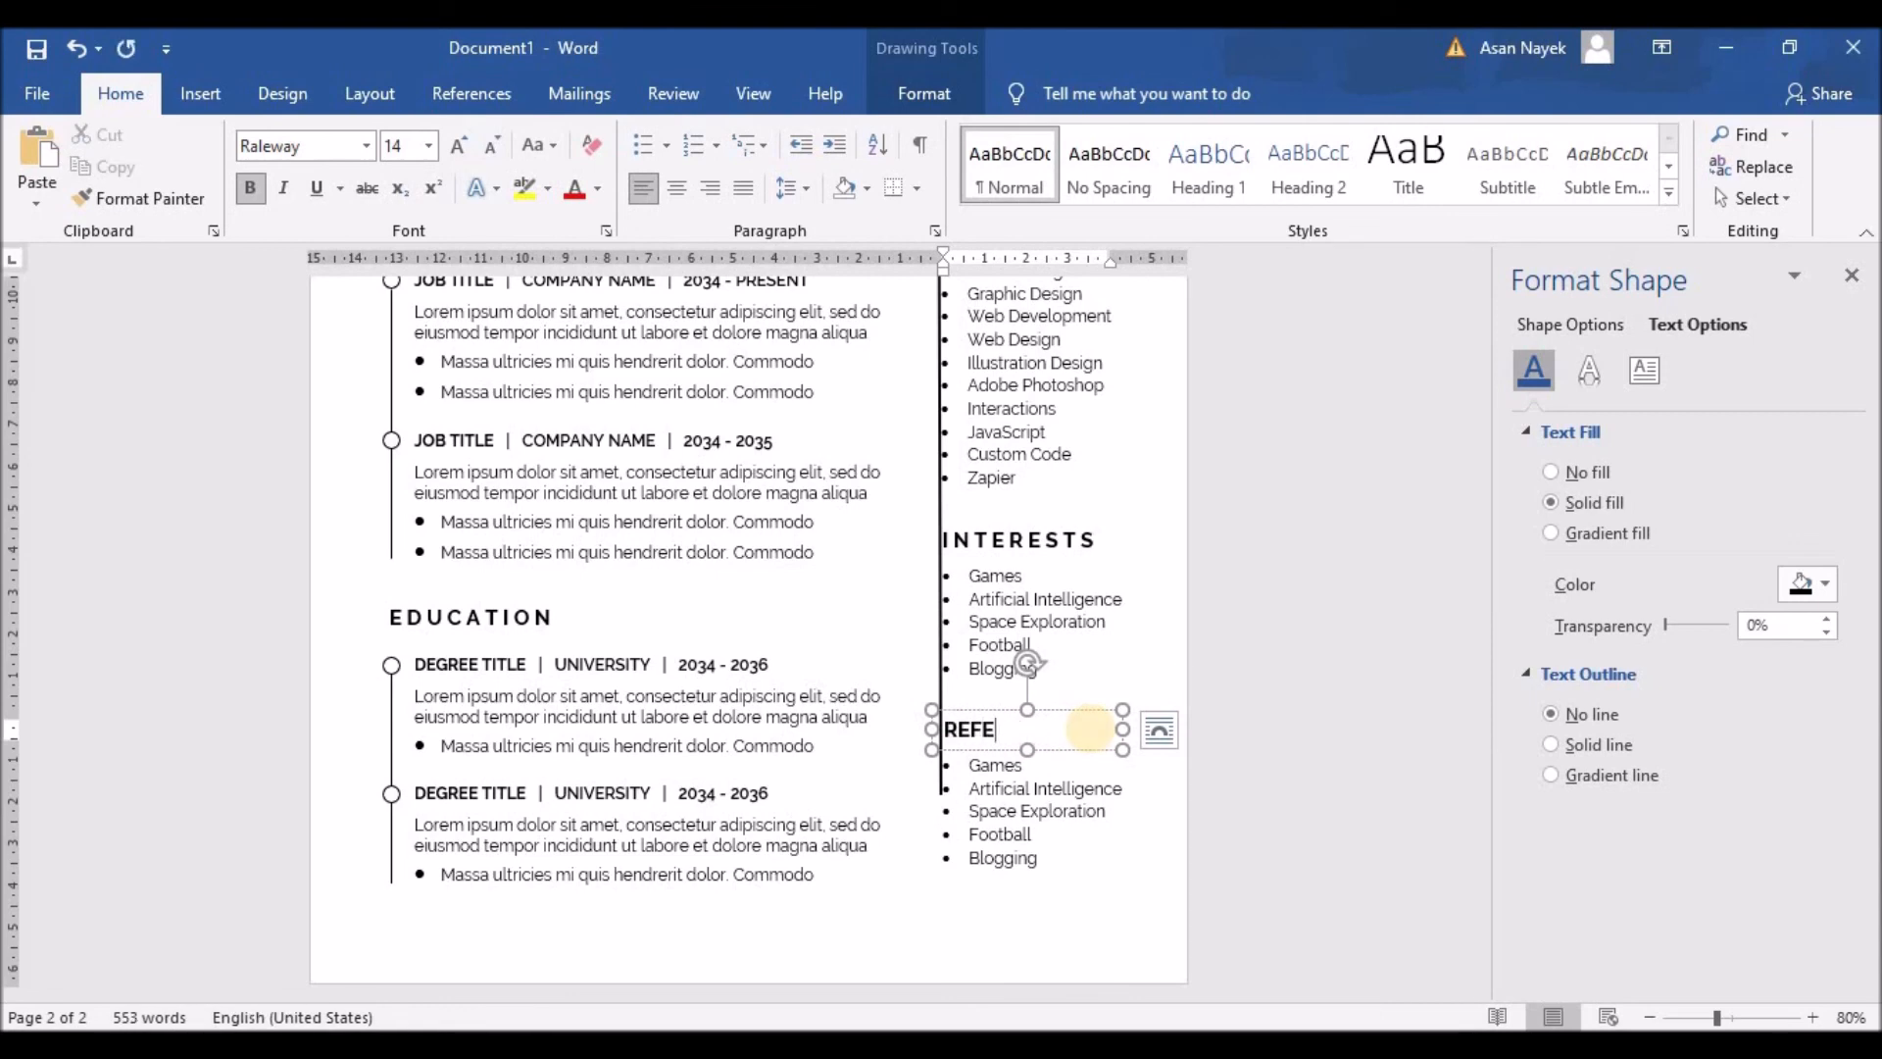
{"action": "type", "text": "RENCE"}
{"action": "left_click", "coordinate": [959, 723]}
{"action": "left_click", "coordinate": [978, 729]}
{"action": "left_click", "coordinate": [996, 730]}
{"action": "left_click", "coordinate": [1010, 730]}
{"action": "left_click", "coordinate": [1026, 730]}
{"action": "left_click", "coordinate": [1042, 730]}
{"action": "left_click", "coordinate": [1072, 730]}
{"action": "key", "text": "Right"}
{"action": "left_click", "coordinate": [1024, 766]}
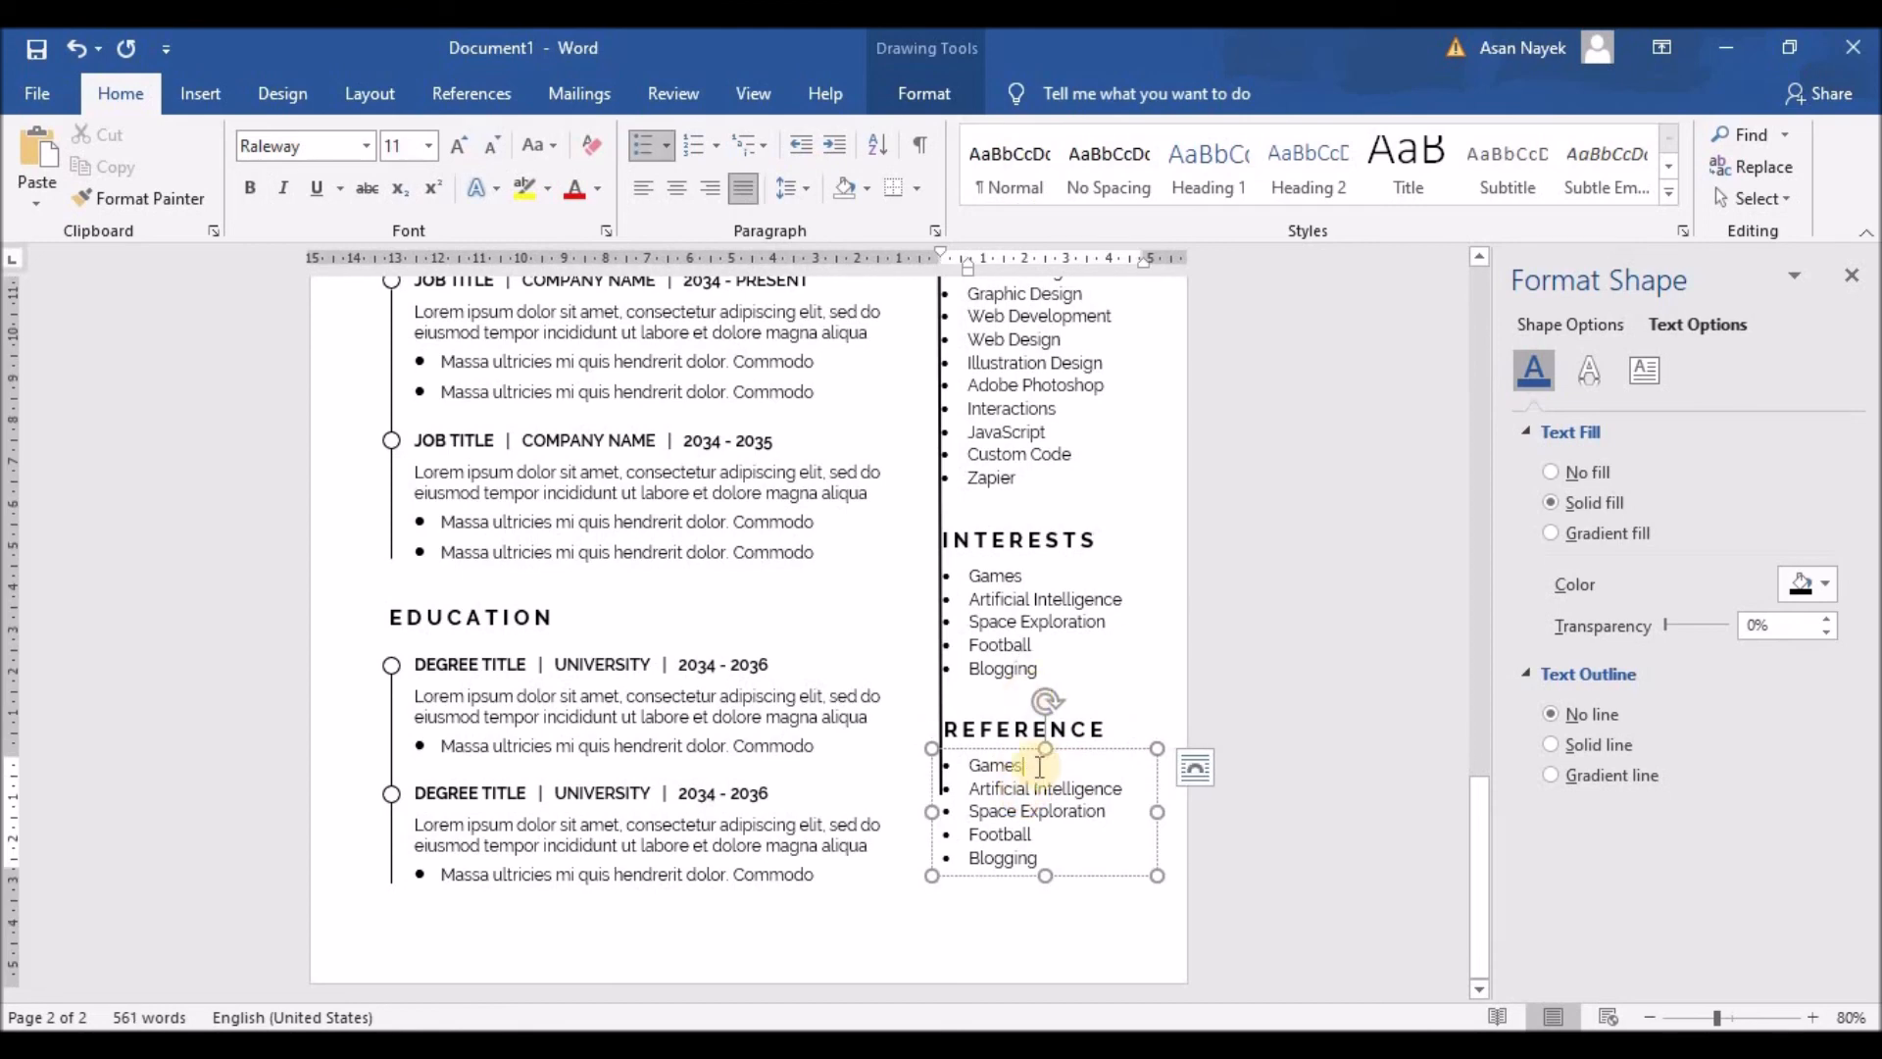
Step: Replace the copied interests with the contact's name and CEO title in bold
{"action": "left_click_drag", "start_coordinate": [1037, 858], "coordinate": [895, 756]}
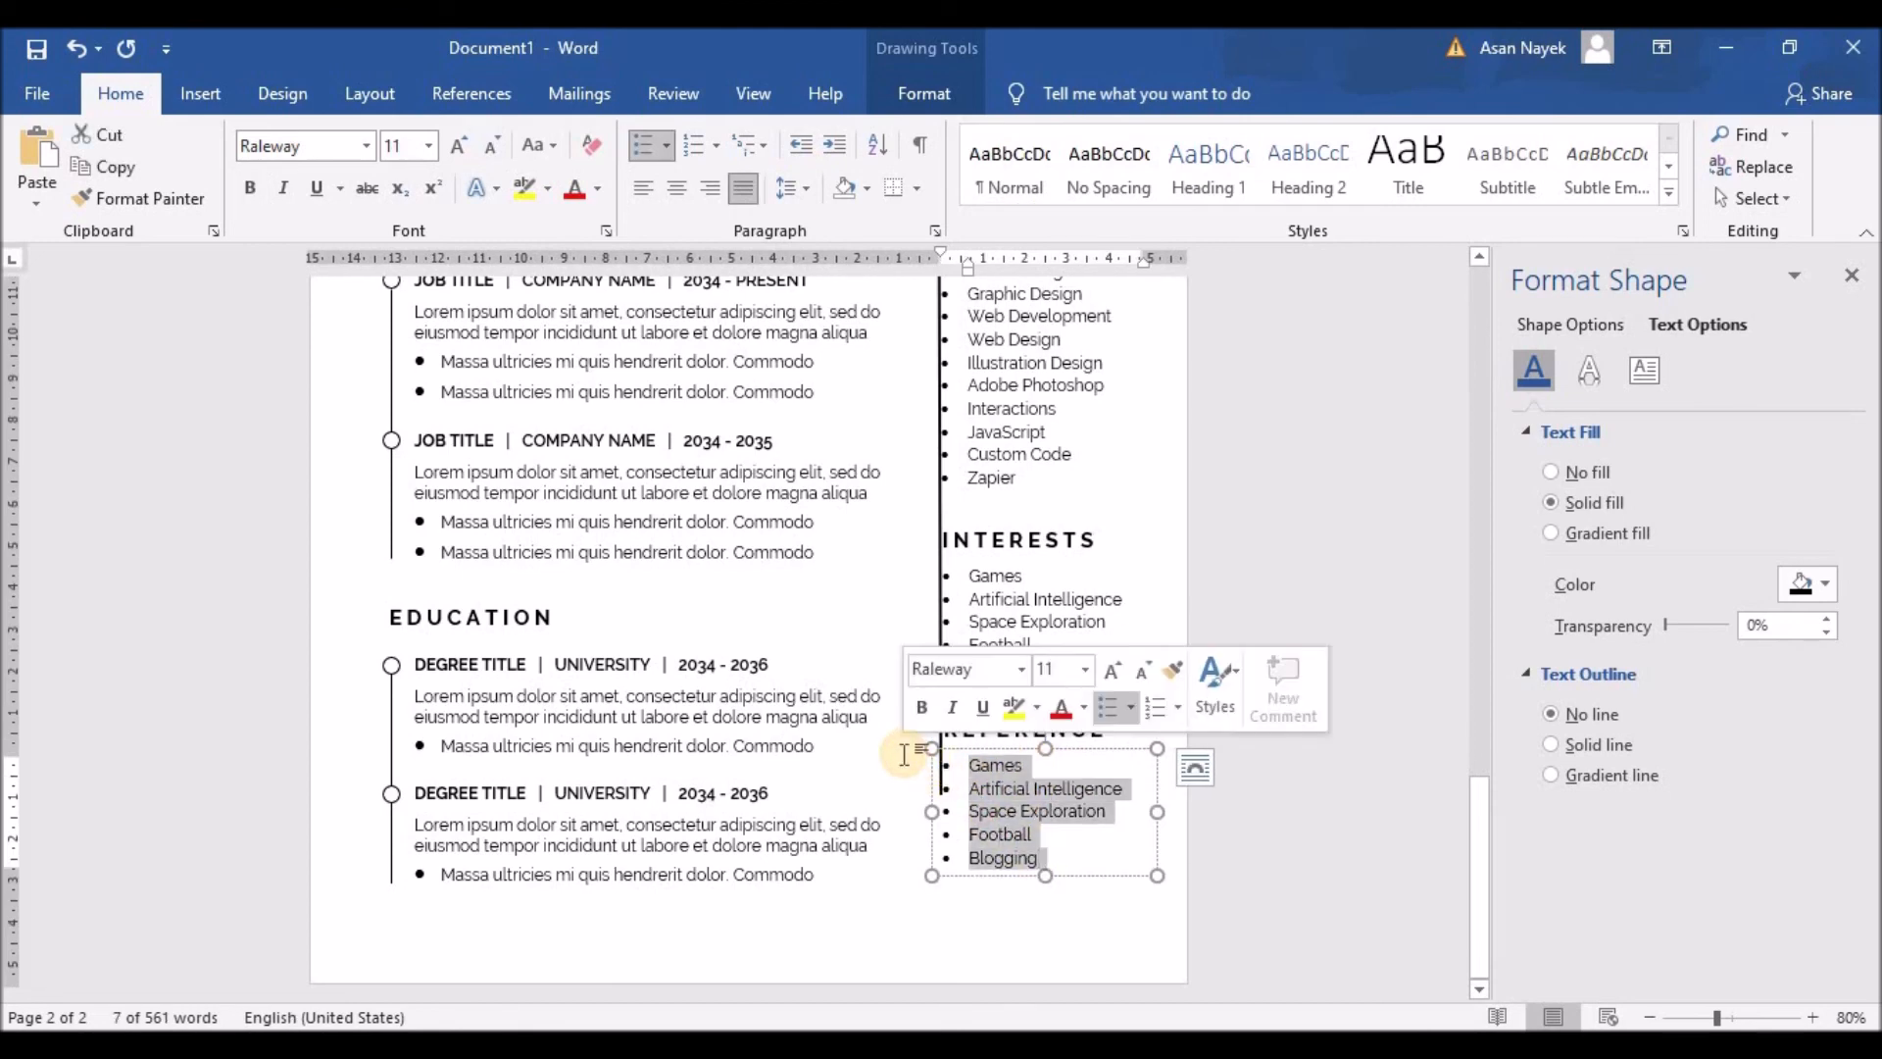
{"action": "key", "text": "BackSpace"}
{"action": "key", "text": "BackSpace"}
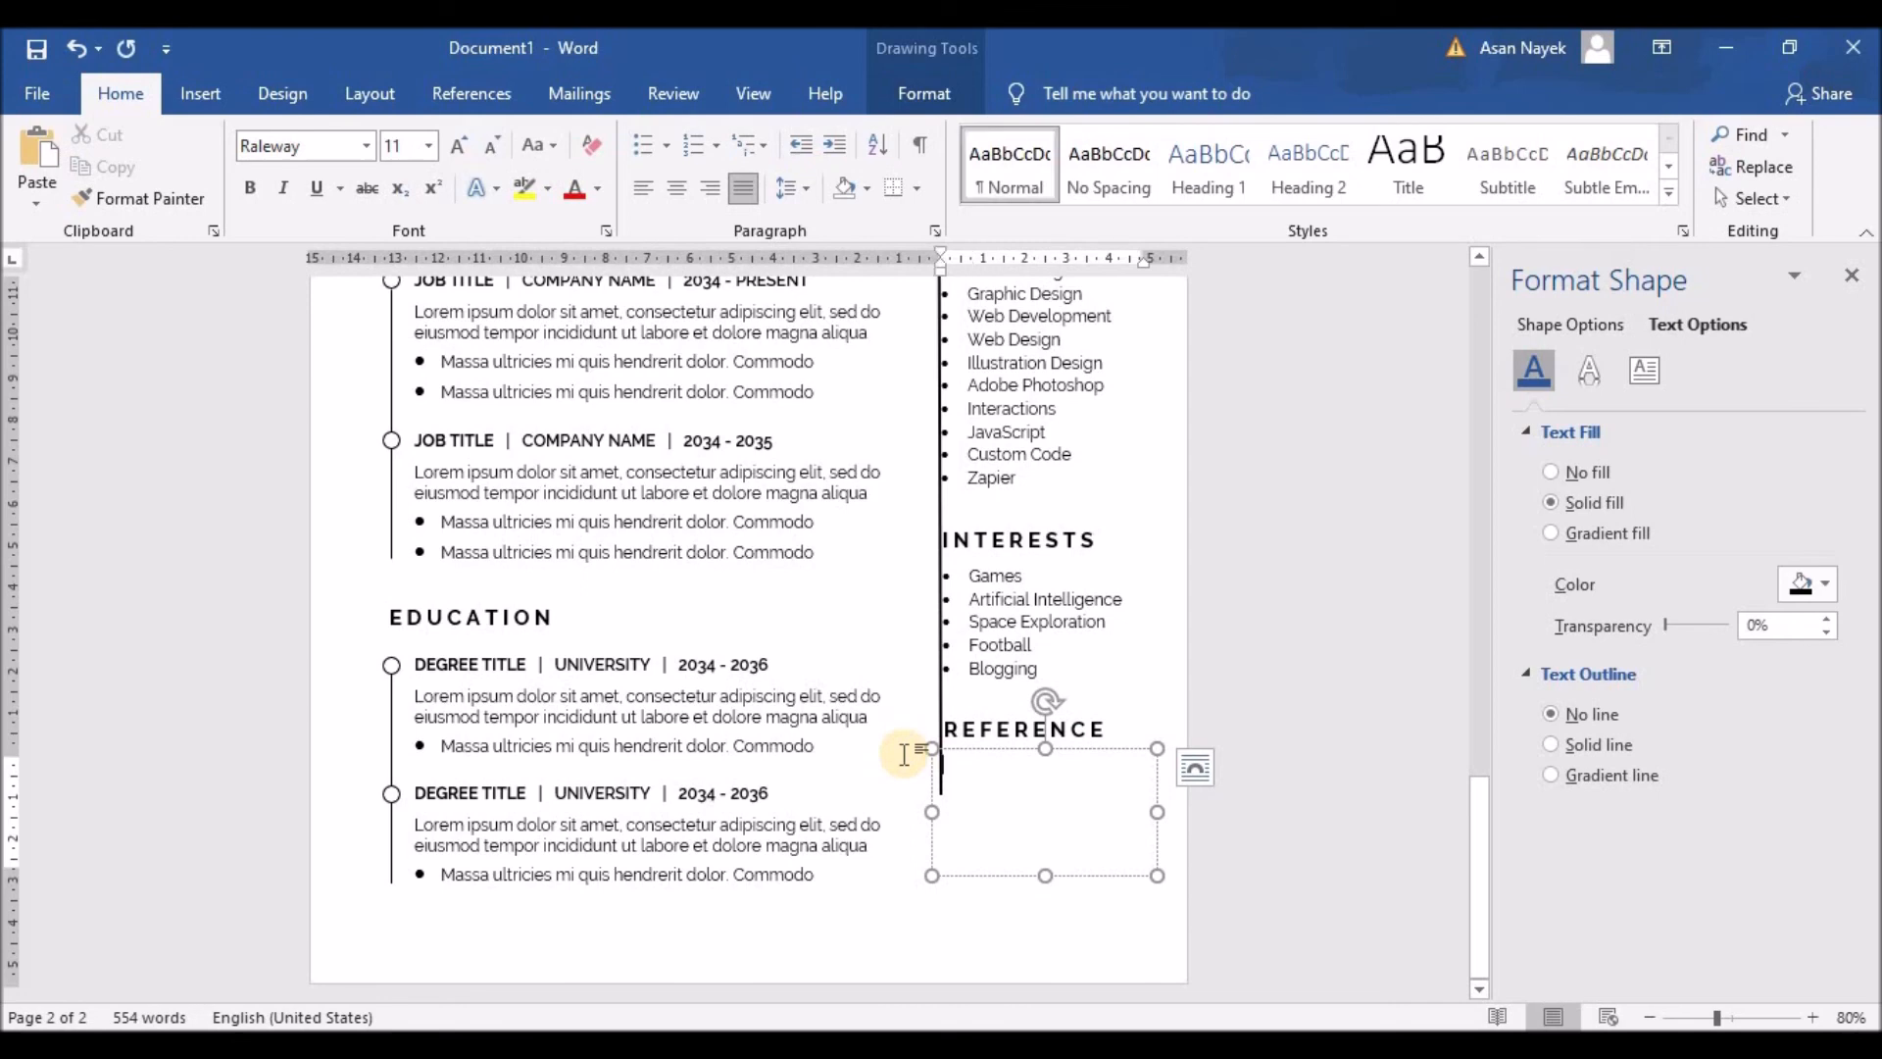
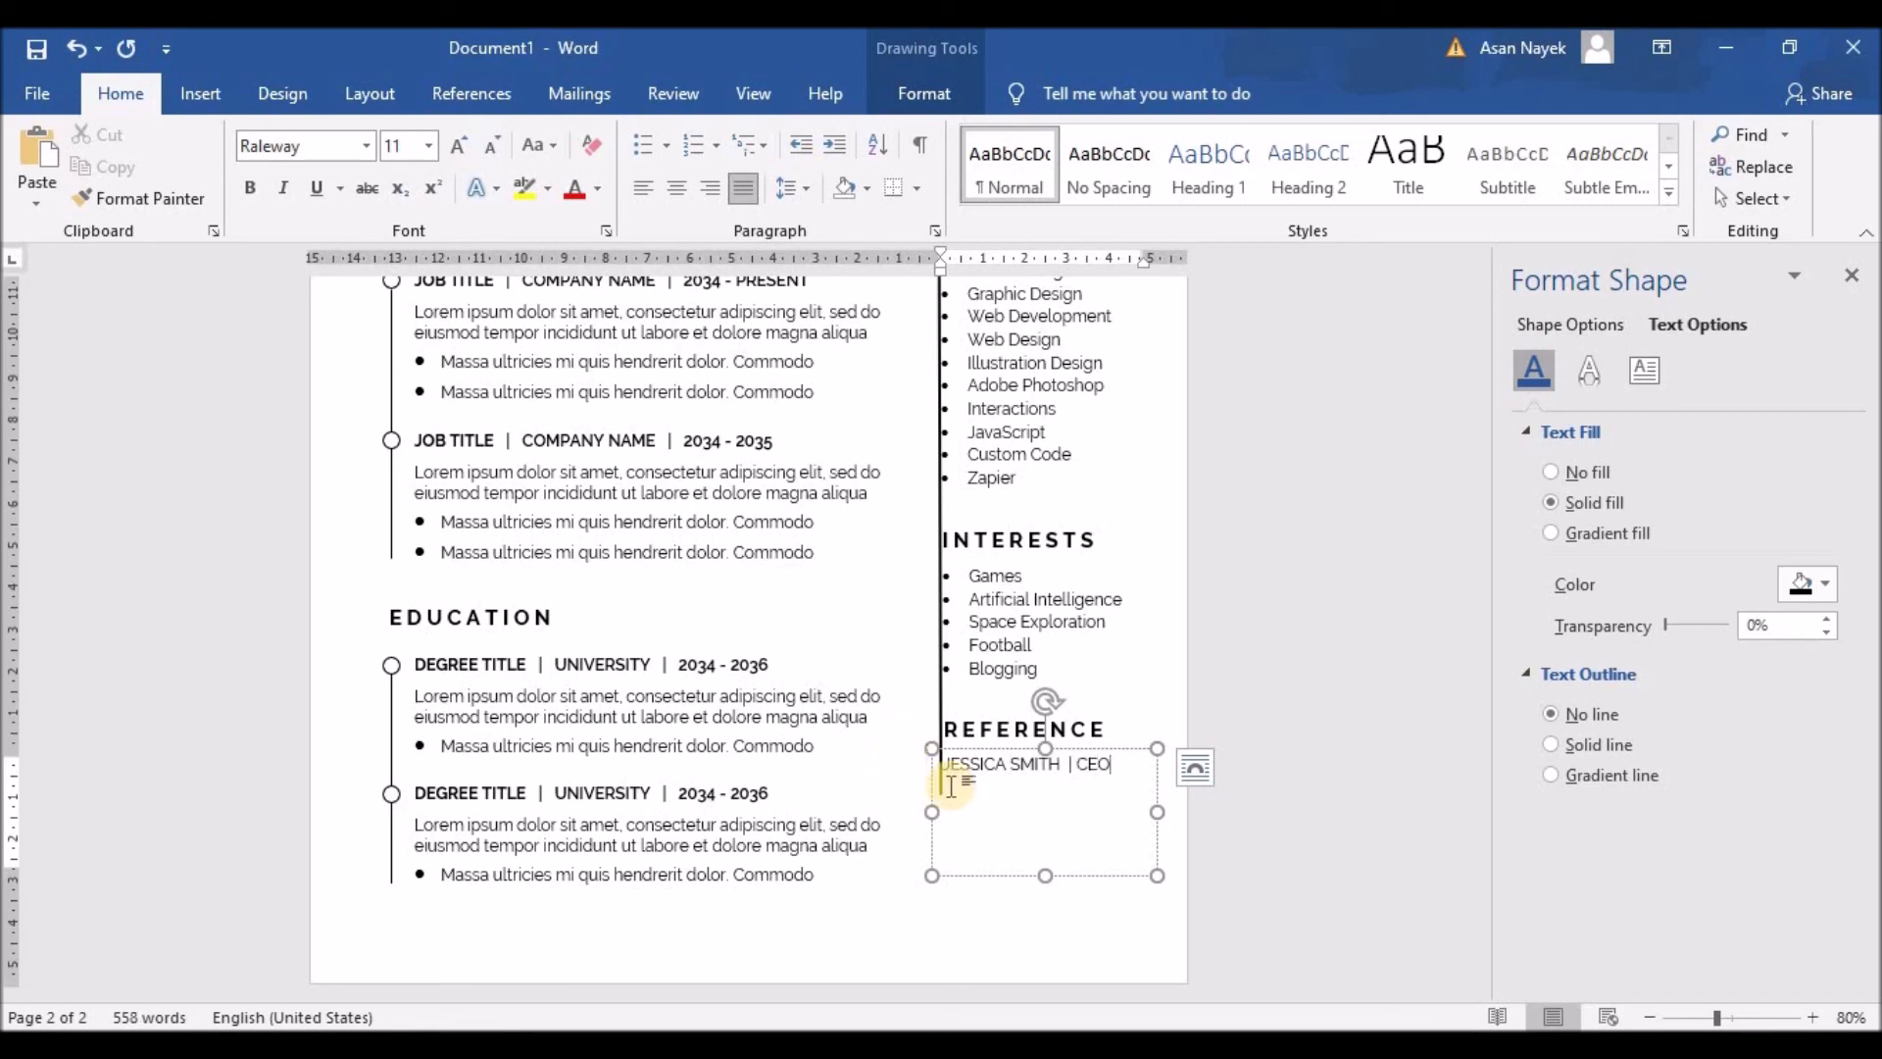
{"action": "left_click_drag", "start_coordinate": [1114, 765], "coordinate": [932, 769]}
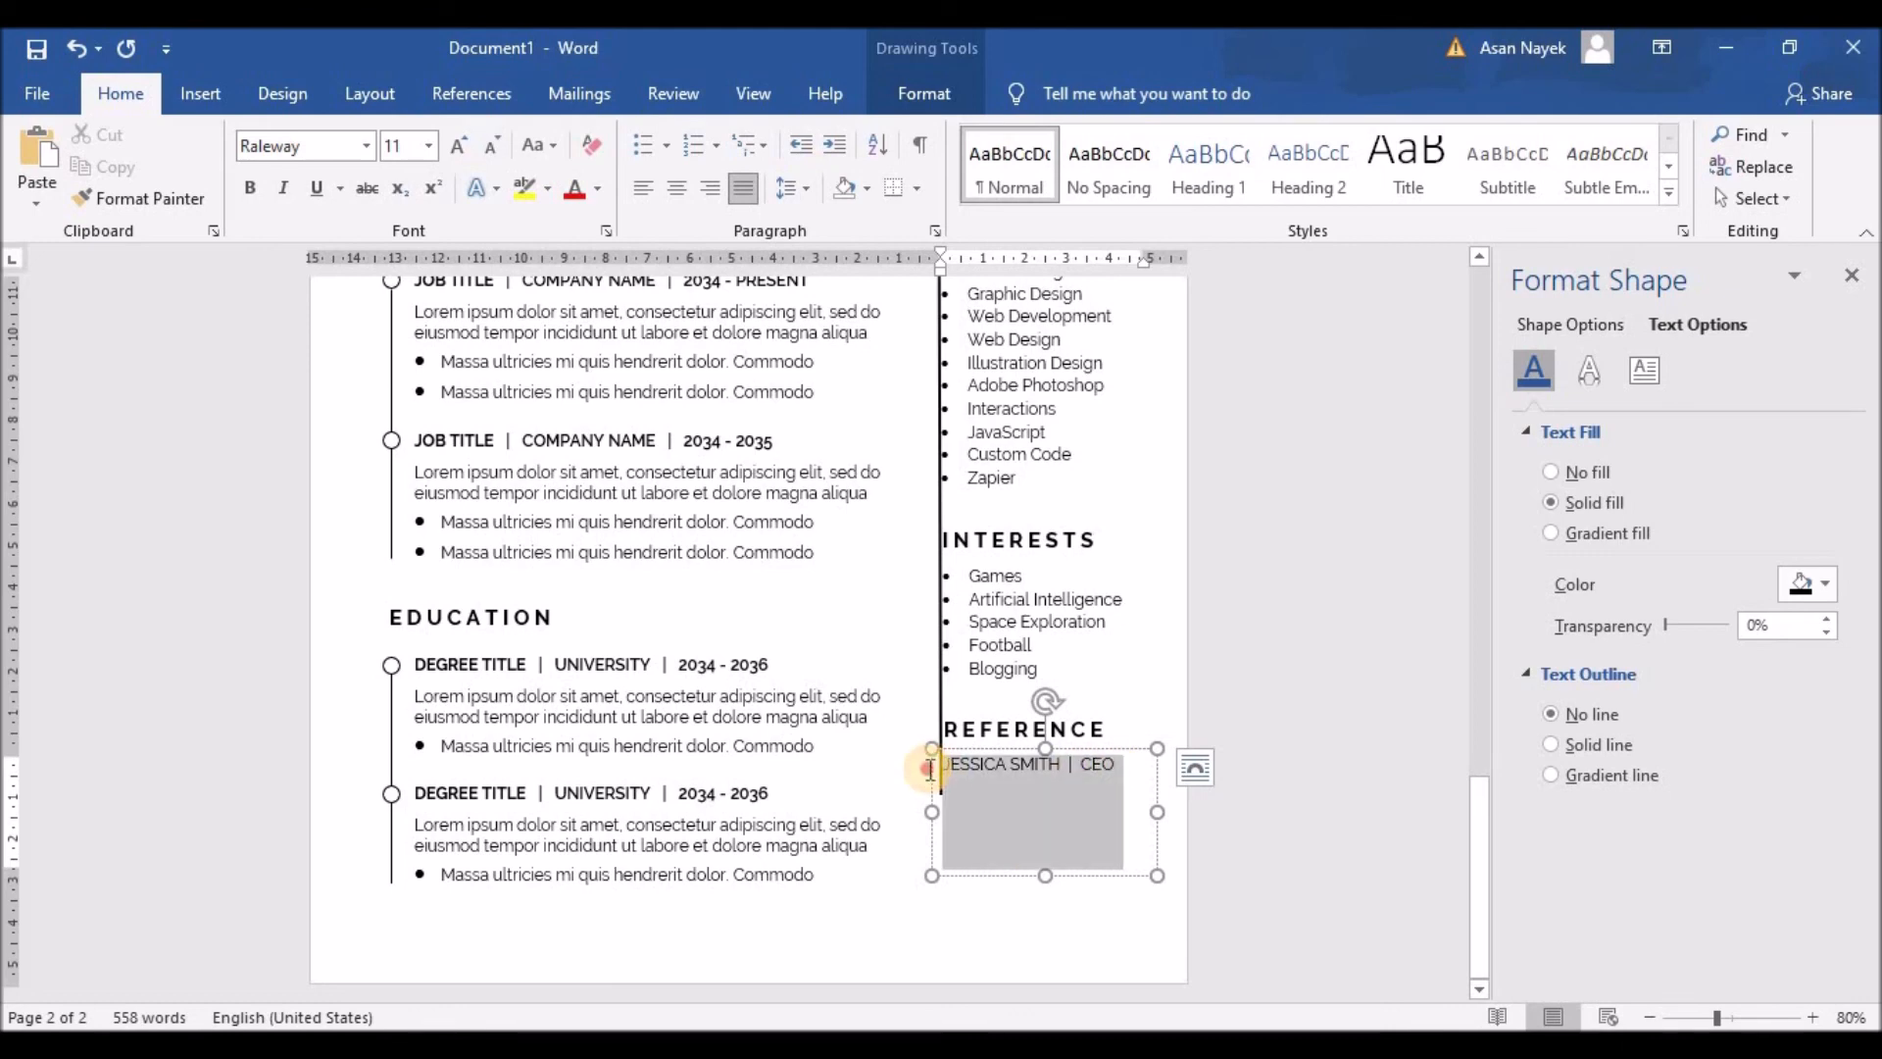
{"action": "key", "text": "ctrl+b"}
{"action": "left_click", "coordinate": [1120, 763]}
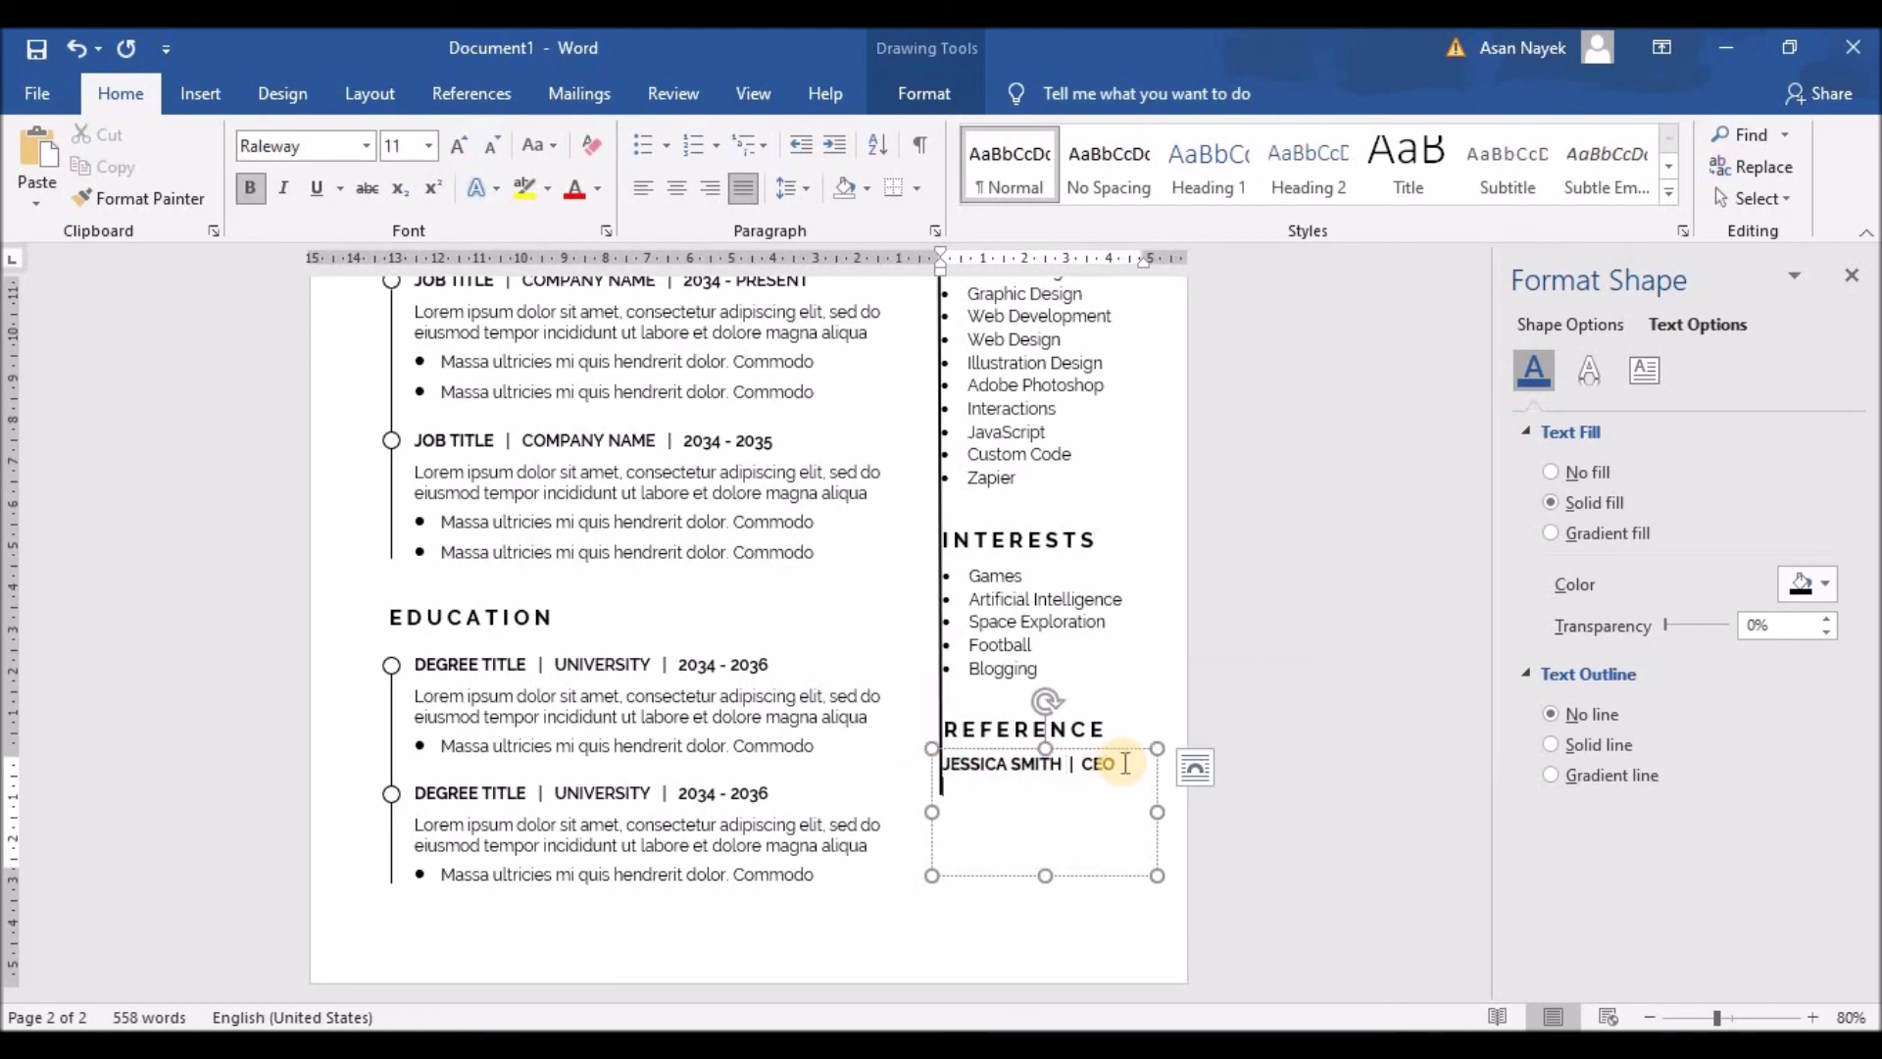
Step: Add COMPANY NAME, the contact's phone number and e-mail lines below
{"action": "type", "text": "COMPANY NAME"}
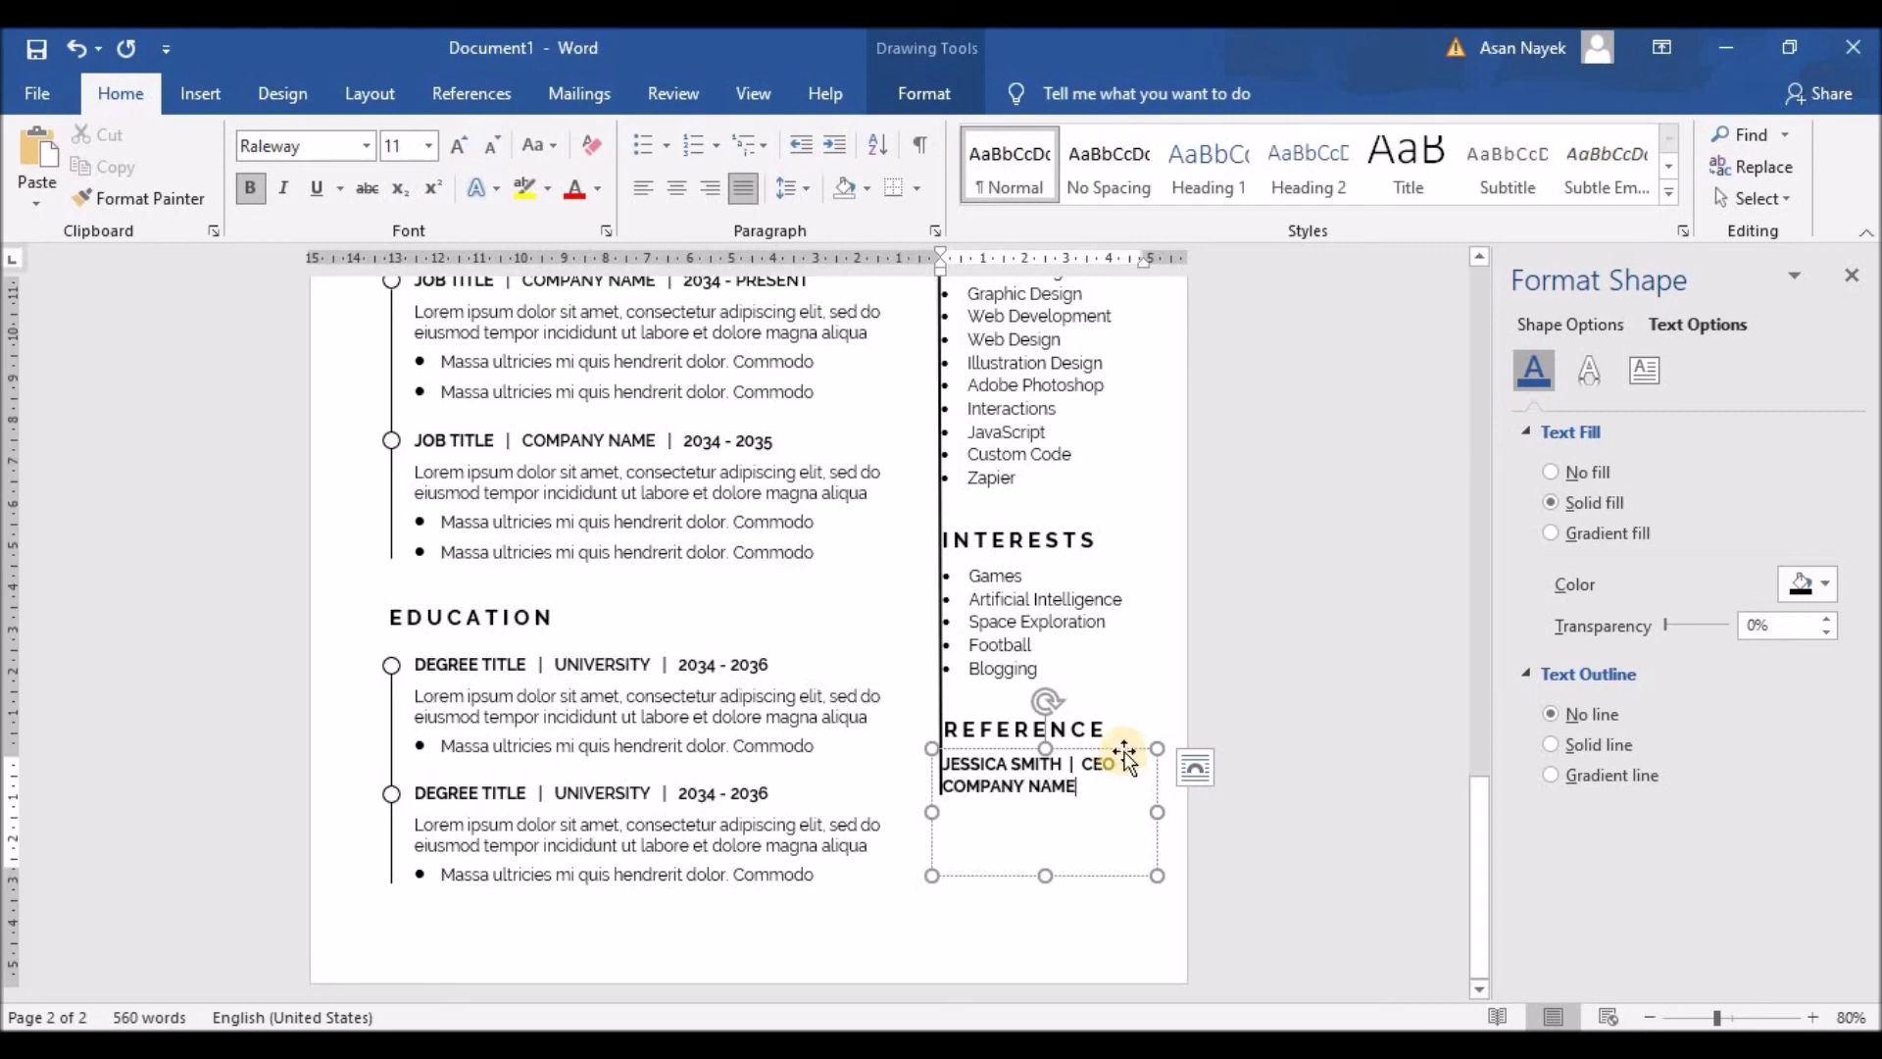
{"action": "key", "text": "Return"}
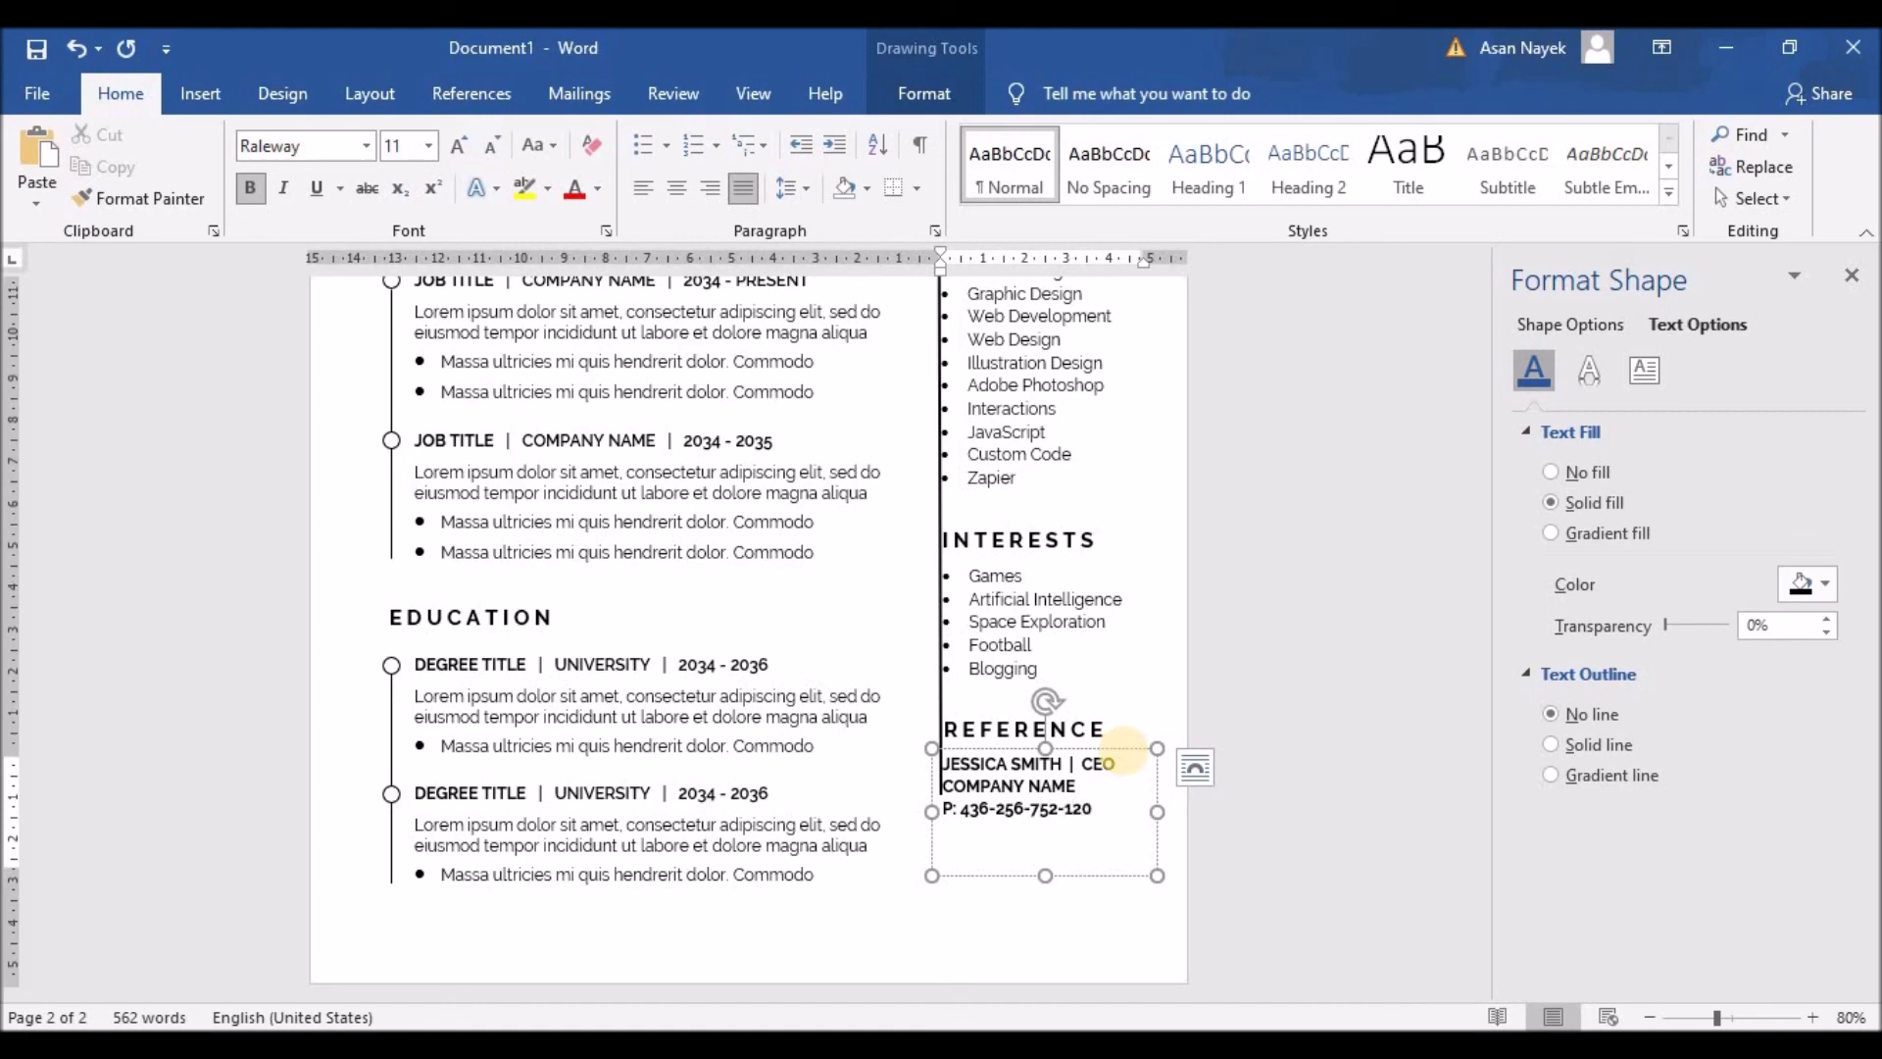
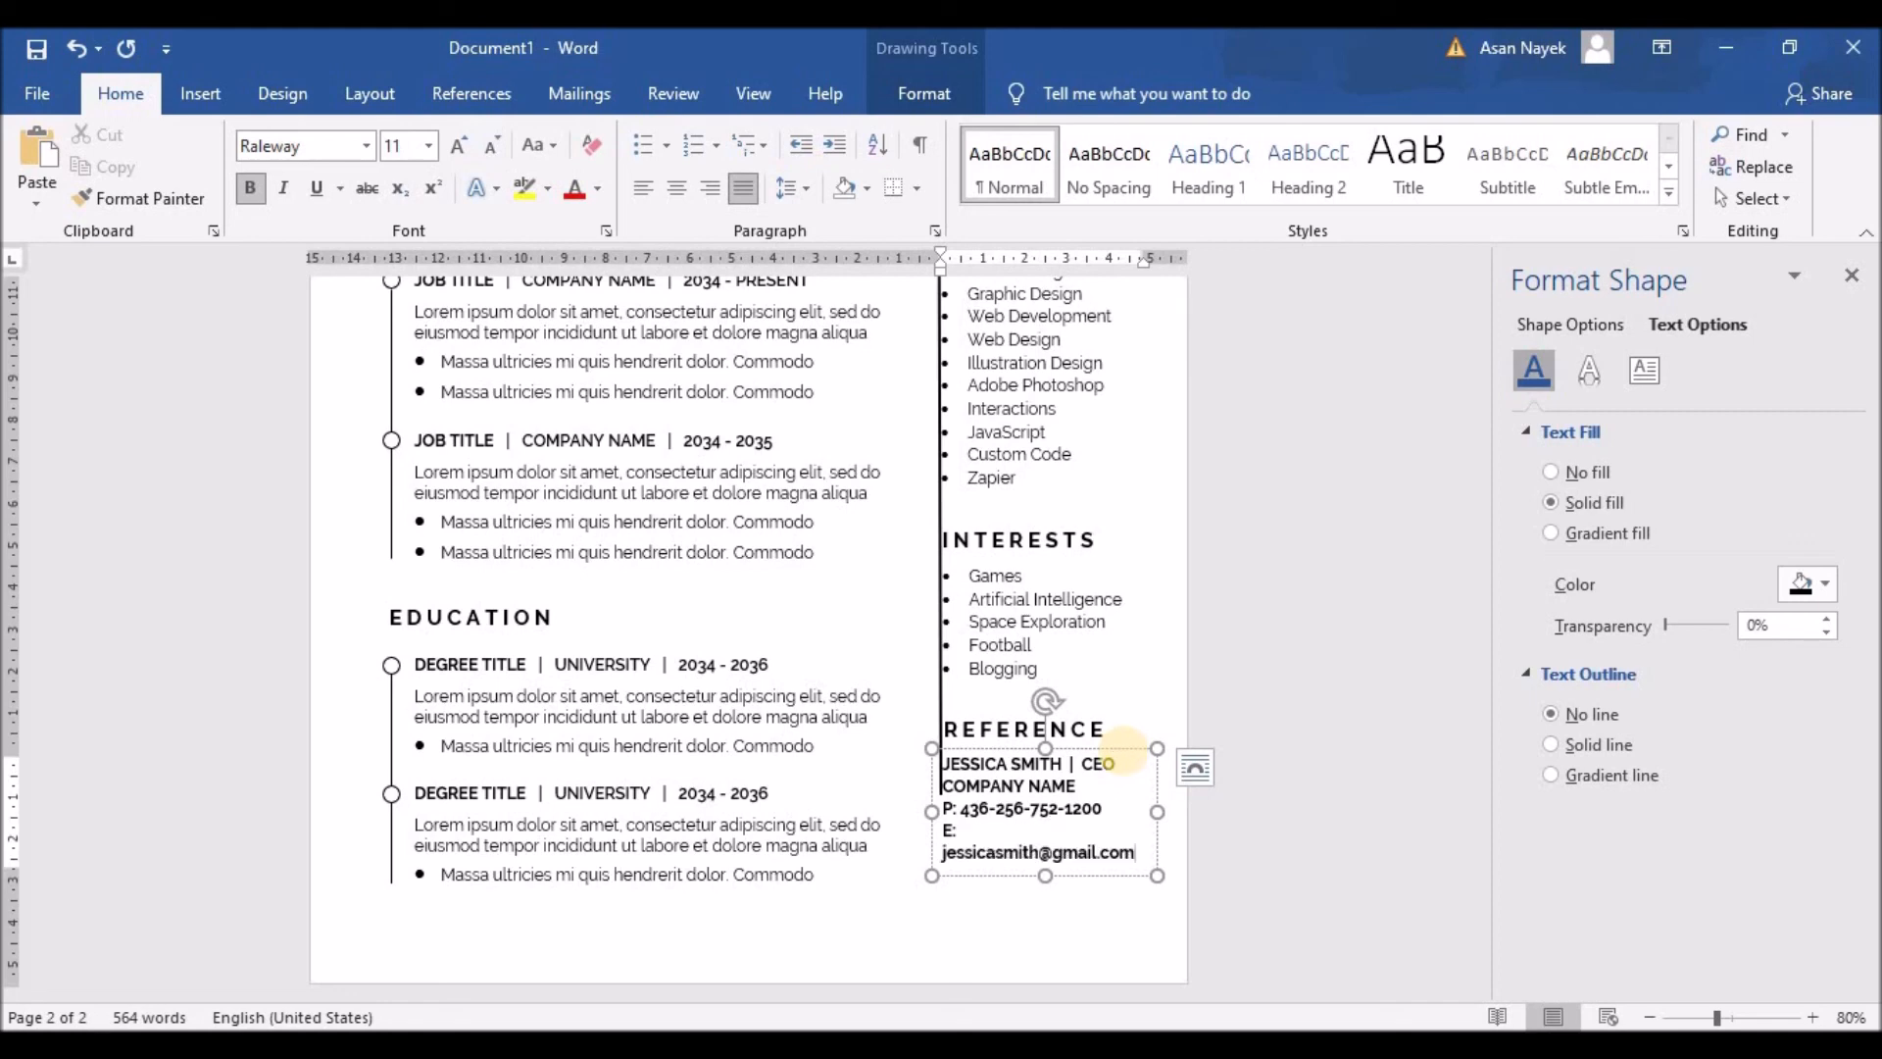
Step: Remove bold from the e-mail, phone and COMPANY NAME lines
{"action": "left_click_drag", "start_coordinate": [1135, 852], "coordinate": [941, 853]}
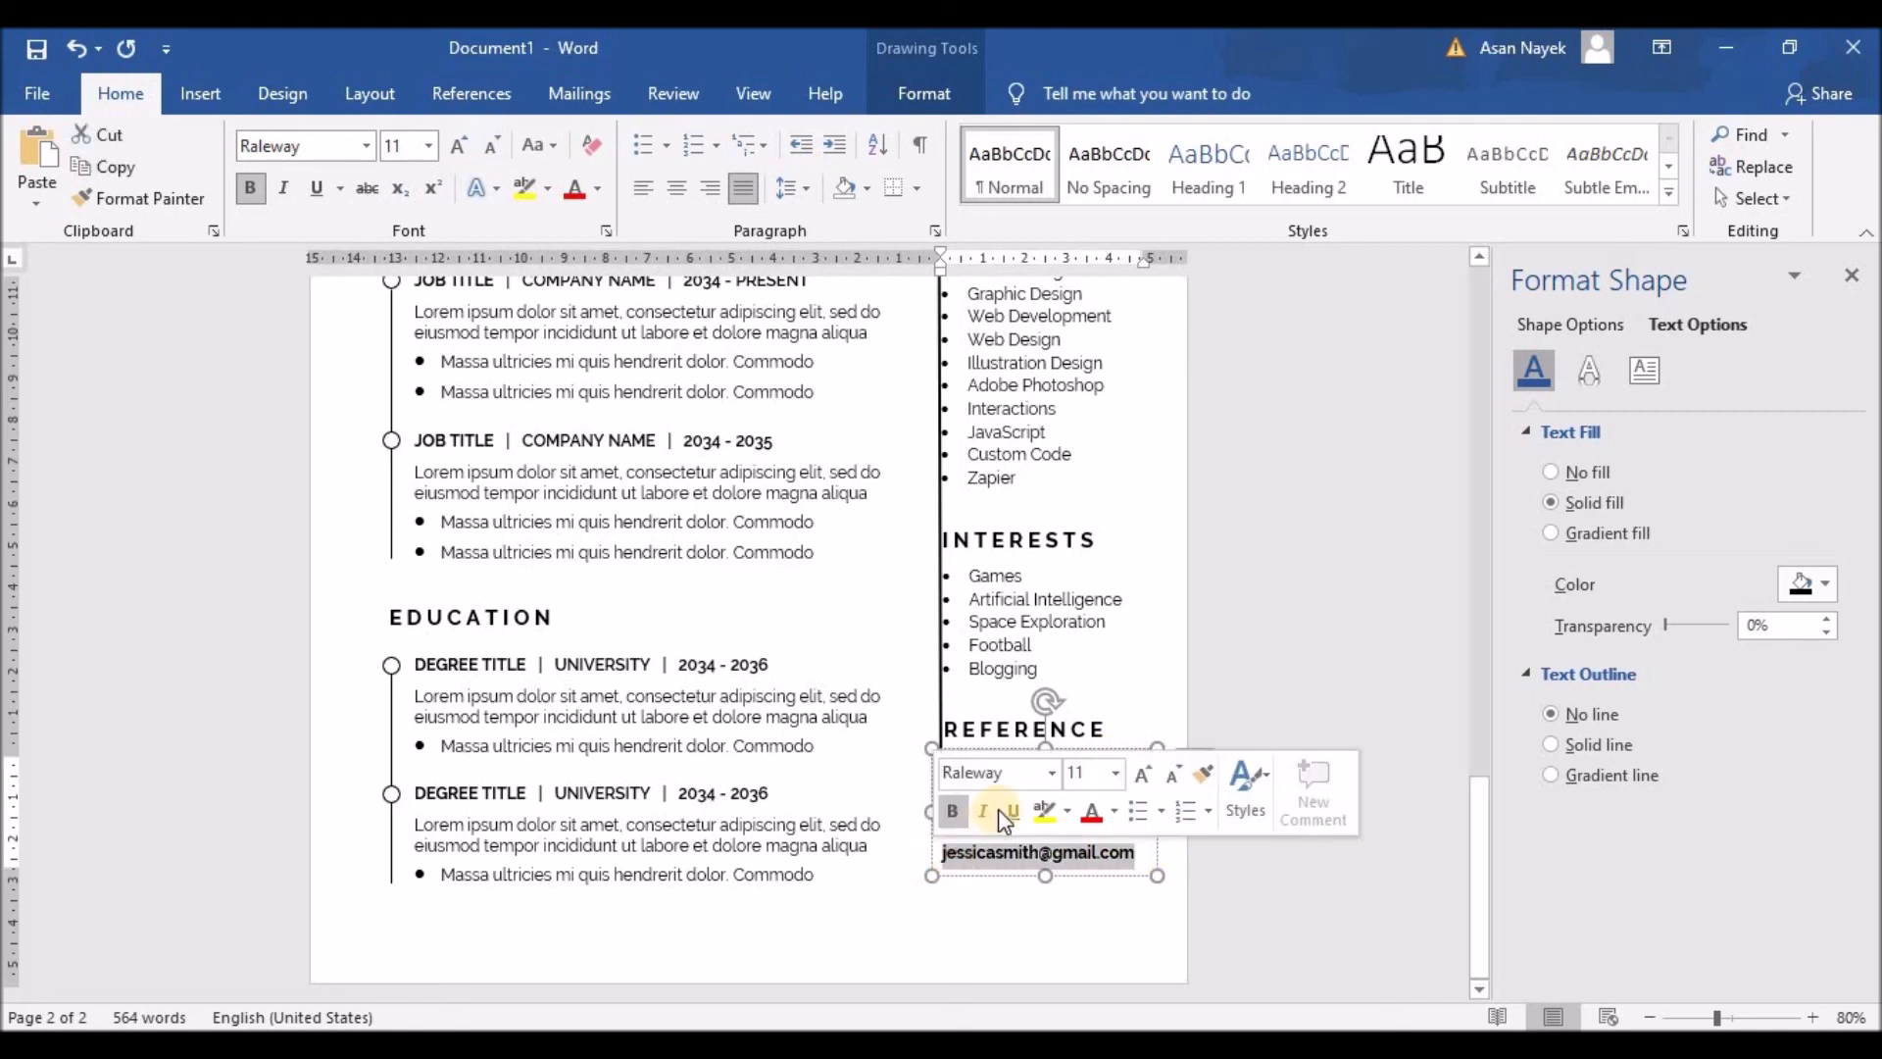
{"action": "left_click", "coordinate": [952, 809]}
{"action": "left_click", "coordinate": [998, 811]}
{"action": "triple_click", "coordinate": [998, 811]}
{"action": "left_click", "coordinate": [980, 764]}
{"action": "left_click", "coordinate": [1075, 787]}
{"action": "left_click_drag", "start_coordinate": [1075, 787], "coordinate": [945, 786]}
{"action": "left_click", "coordinate": [964, 743]}
{"action": "left_click", "coordinate": [1017, 923]}
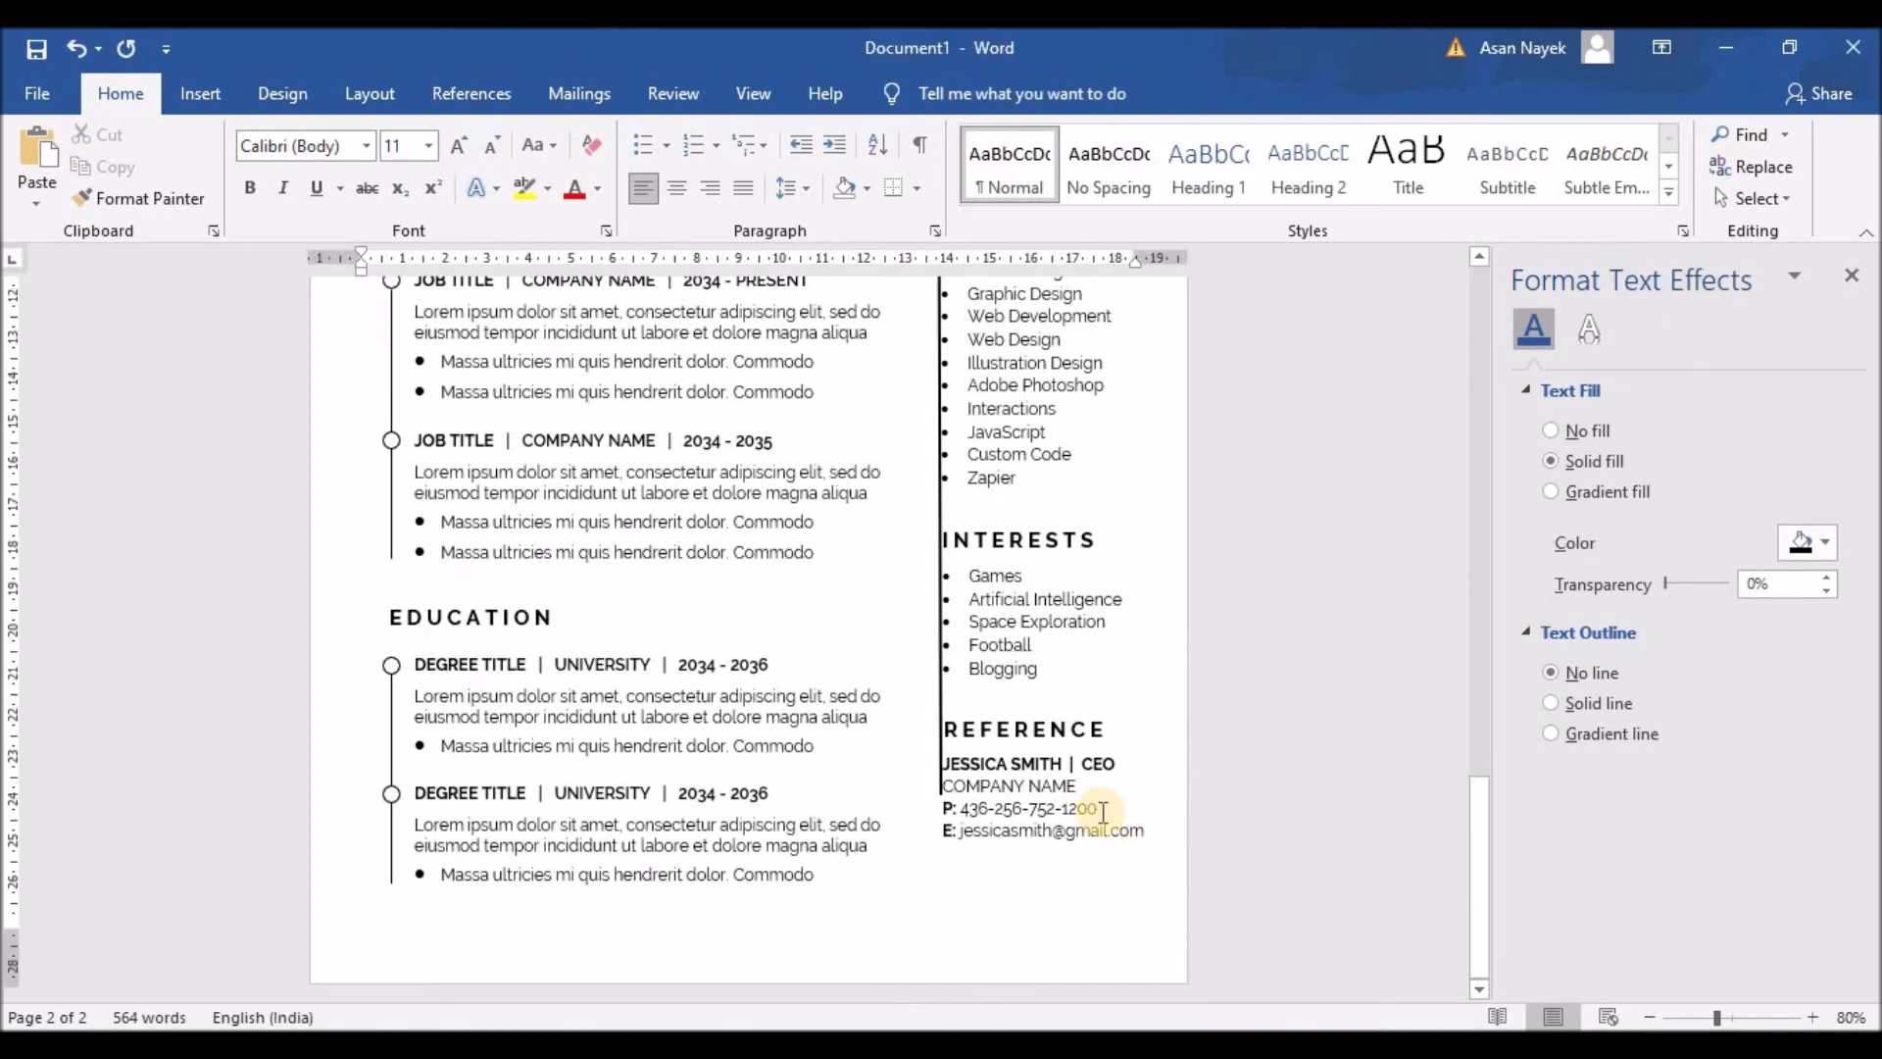
Step: Shrink the right-column divider line's height from about 19 cm down to 1.3 cm
{"action": "left_click", "coordinate": [940, 691]}
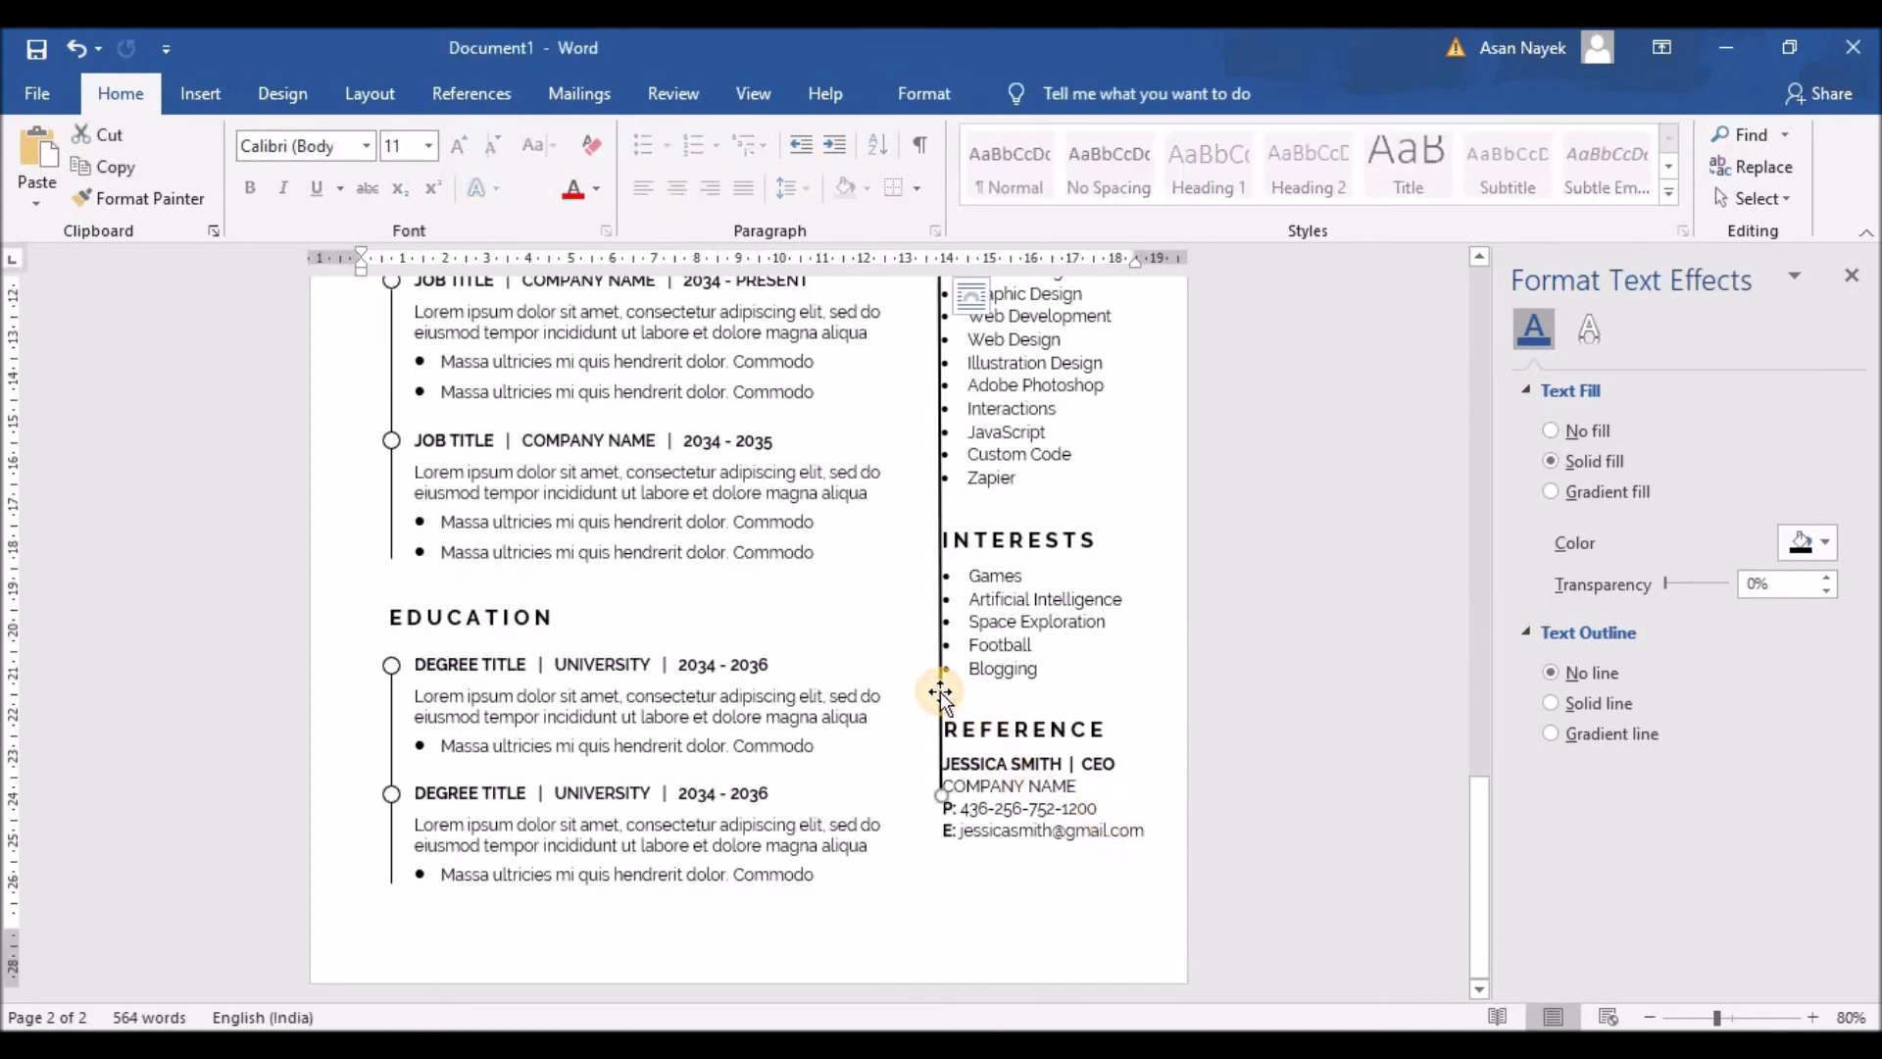
{"action": "left_click", "coordinate": [924, 93]}
{"action": "left_click", "coordinate": [1777, 152]}
{"action": "left_click", "coordinate": [1779, 140]}
{"action": "left_click", "coordinate": [1781, 153]}
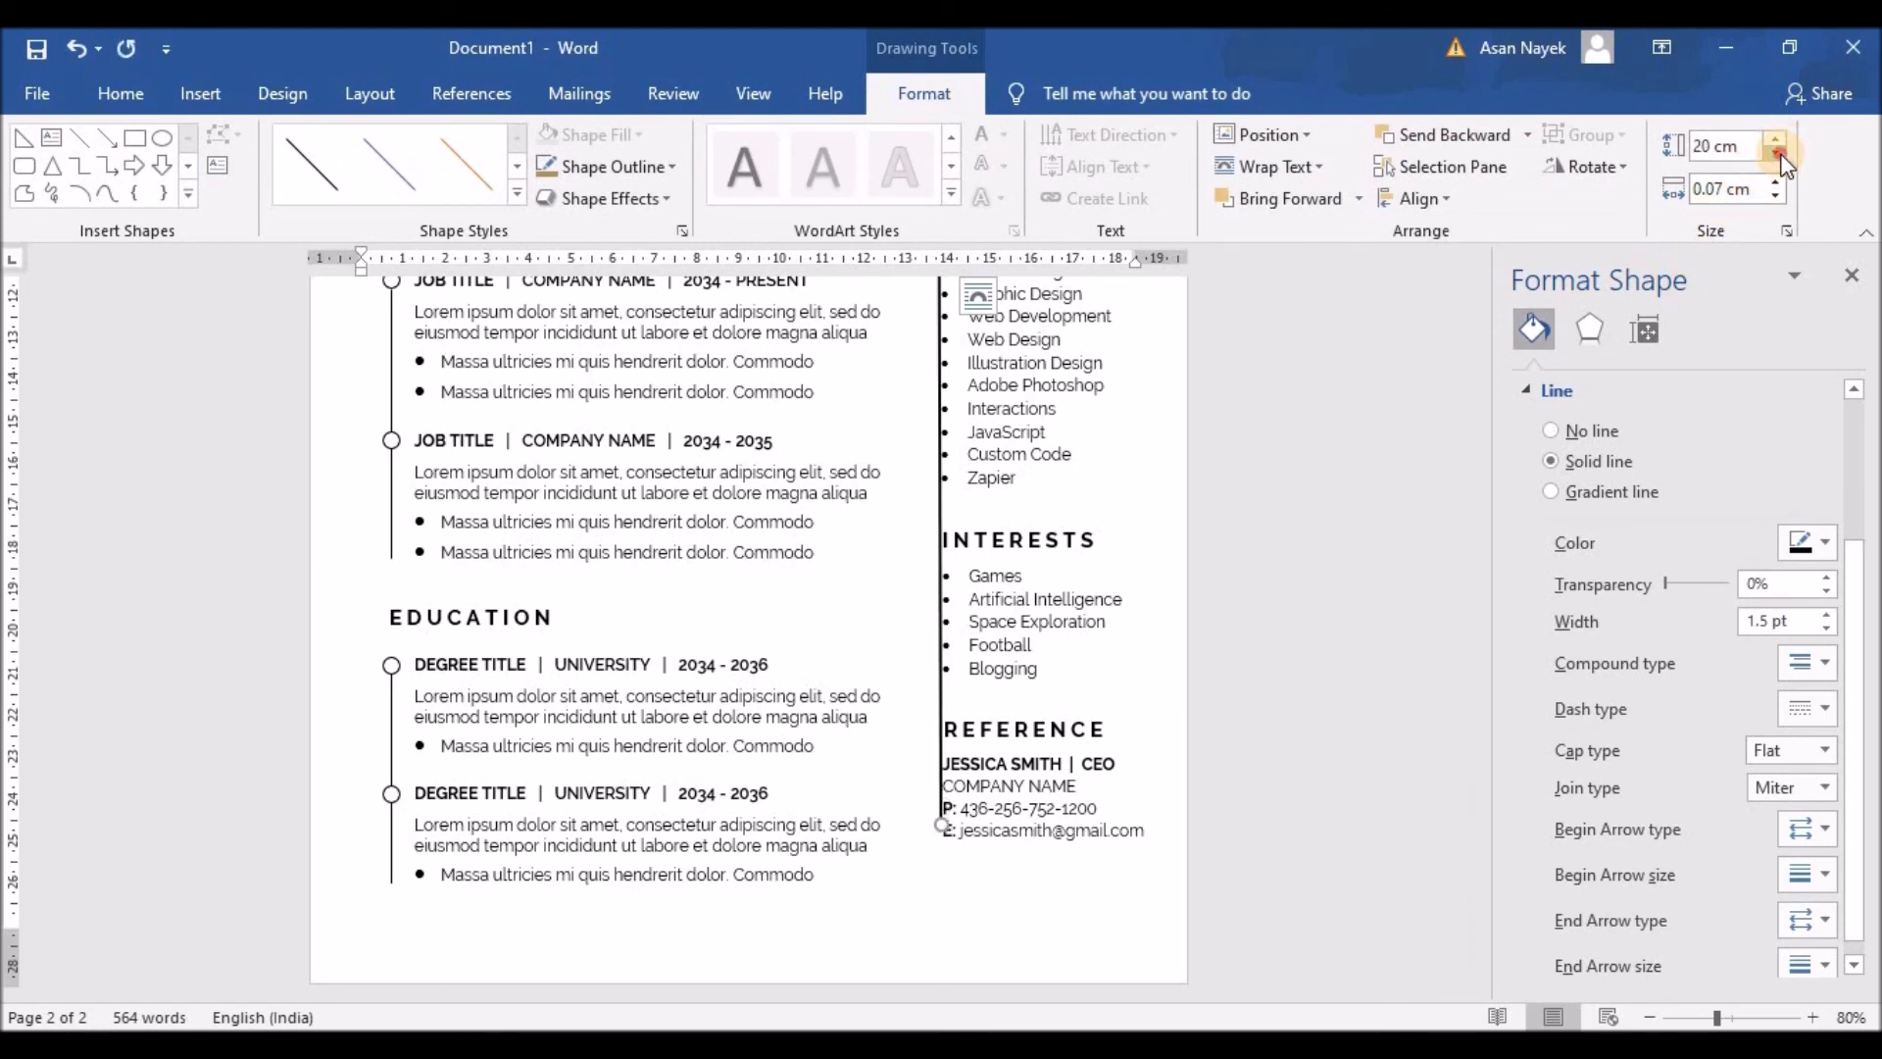
{"action": "left_click", "coordinate": [1777, 153]}
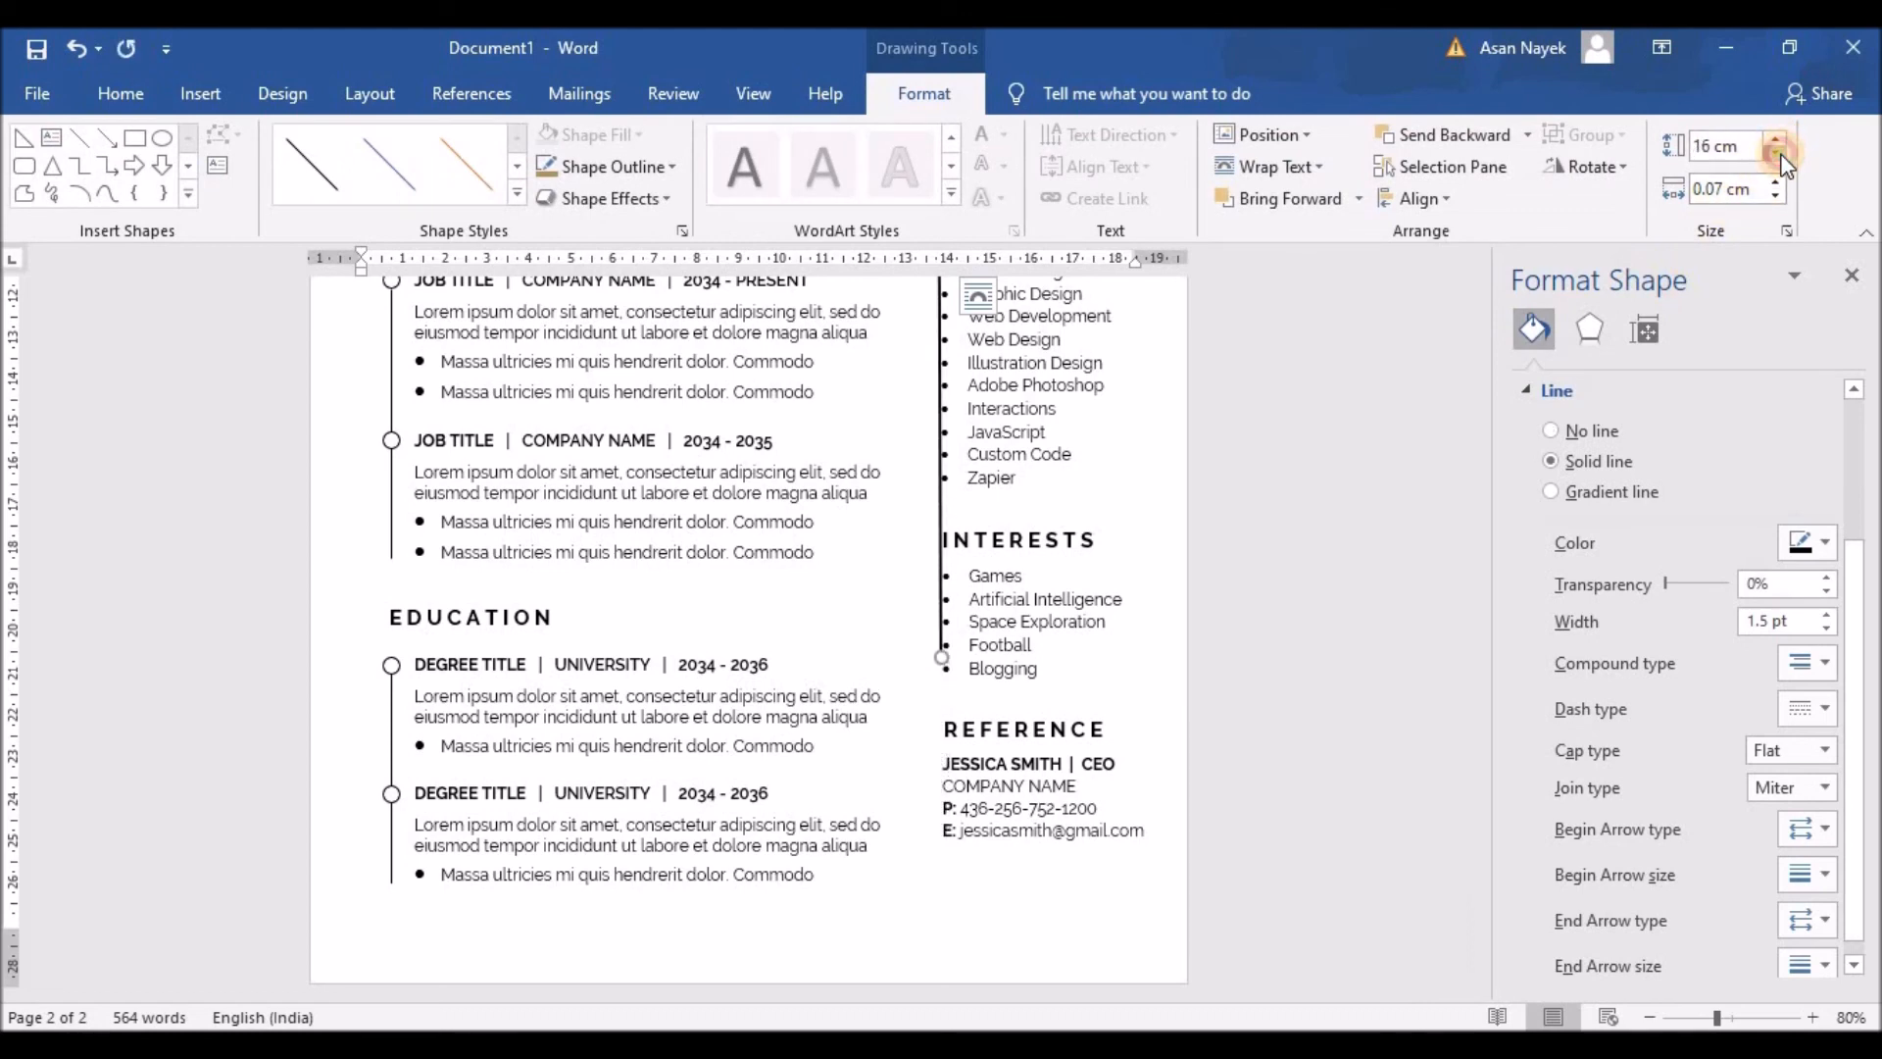
{"action": "left_click", "coordinate": [1778, 154]}
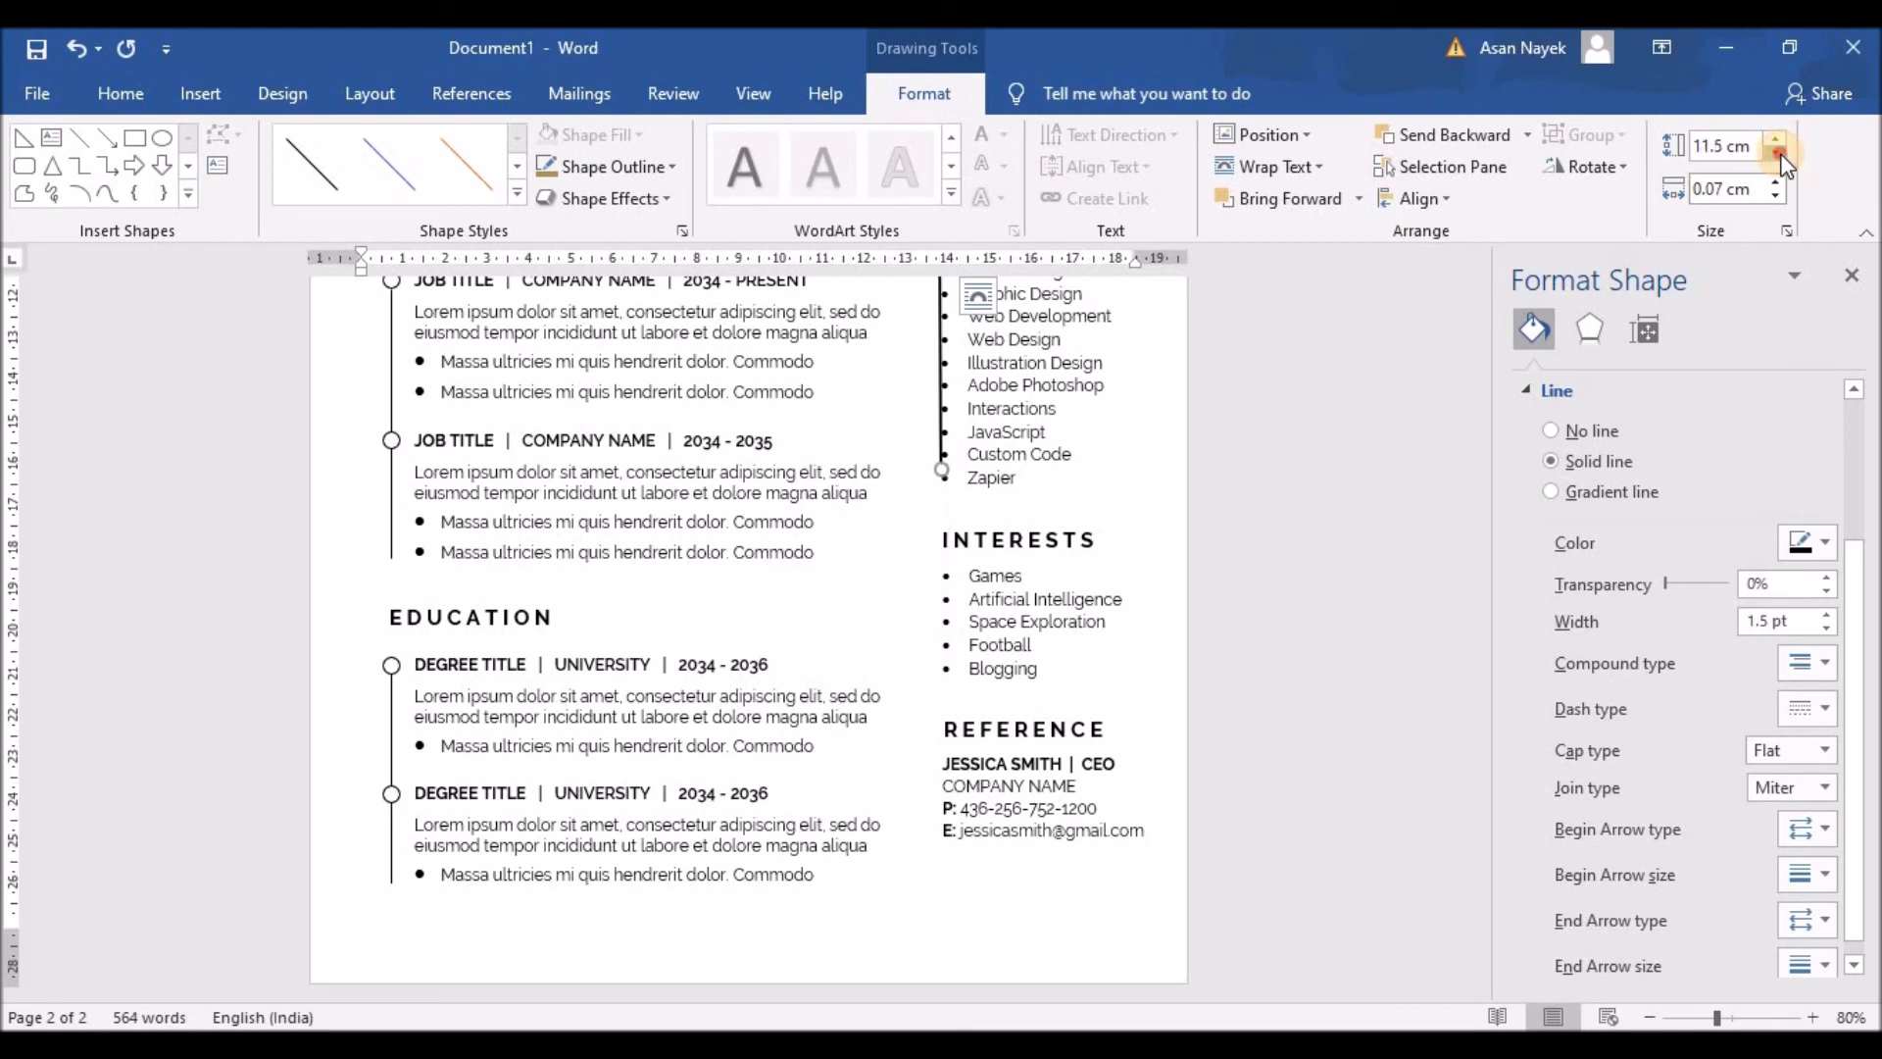
{"action": "left_click", "coordinate": [1779, 154]}
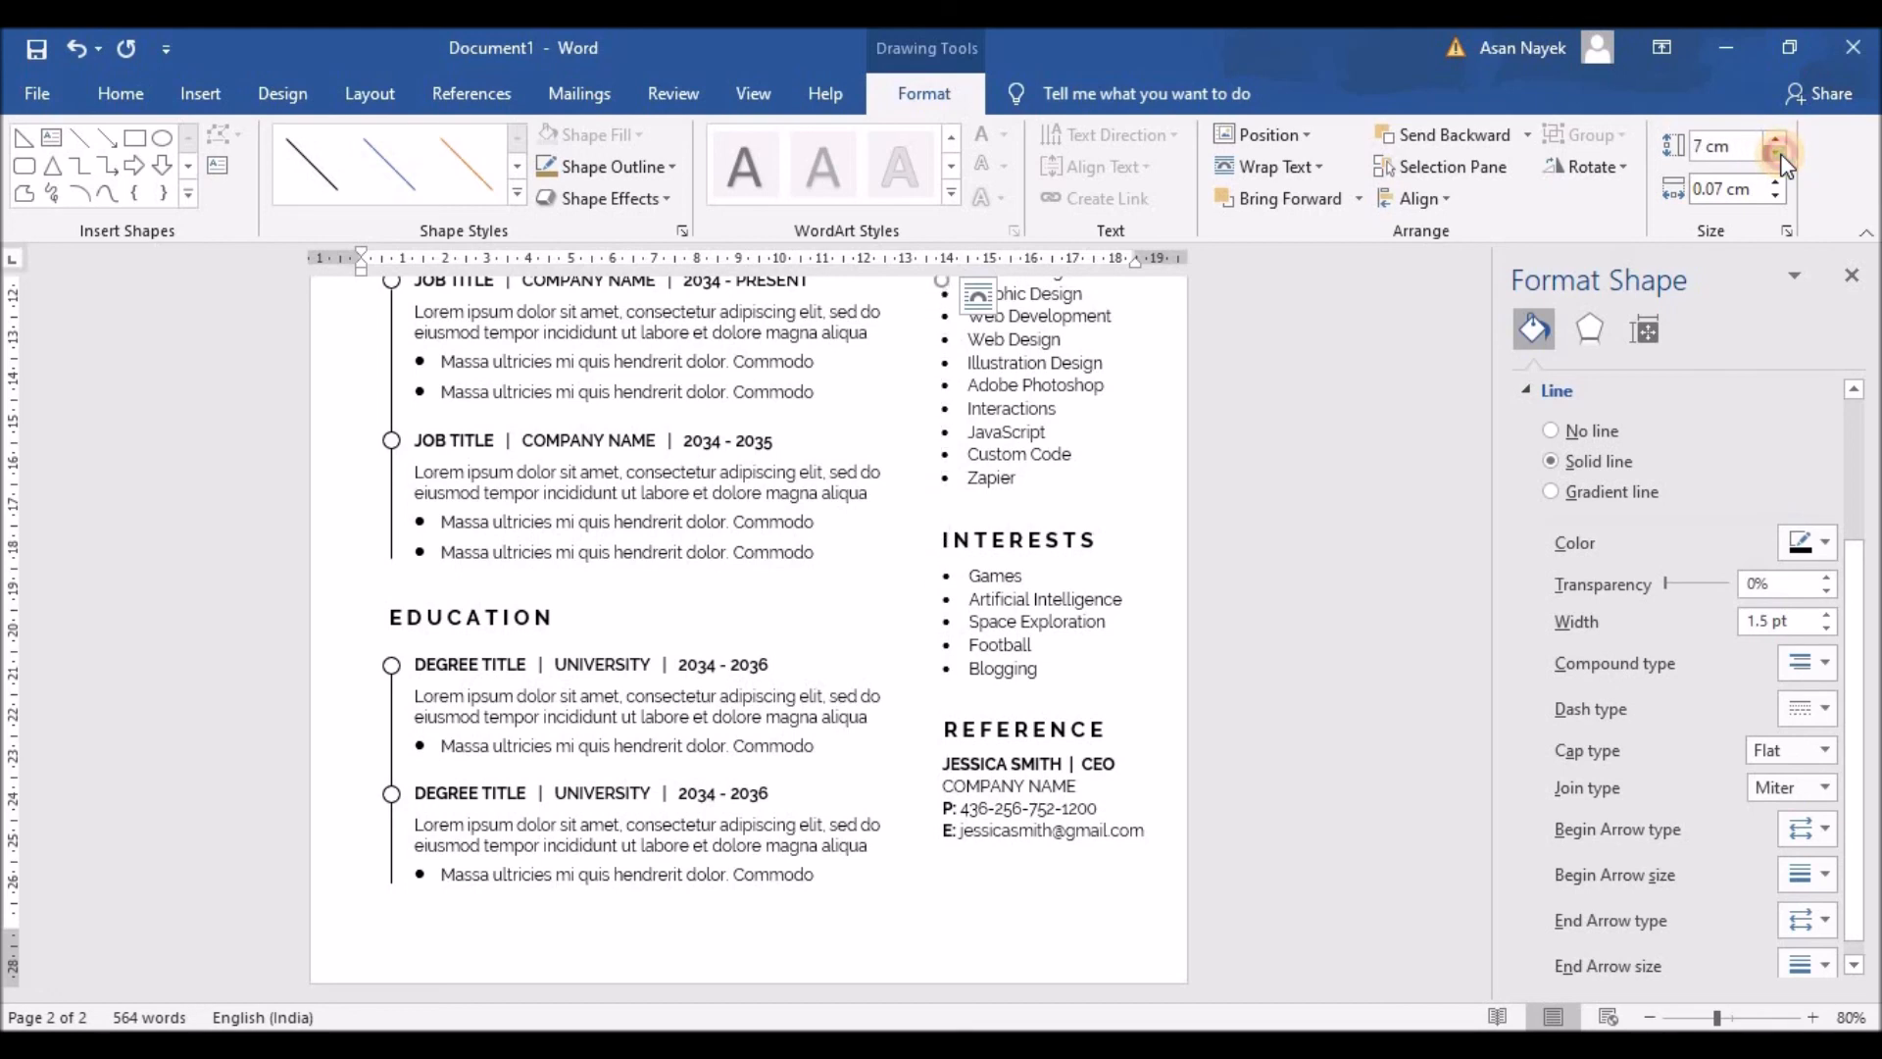
{"action": "scroll", "coordinate": [1110, 700], "scroll_direction": "up", "scroll_amount": 8}
{"action": "left_click", "coordinate": [1779, 152]}
{"action": "left_click", "coordinate": [1780, 152]}
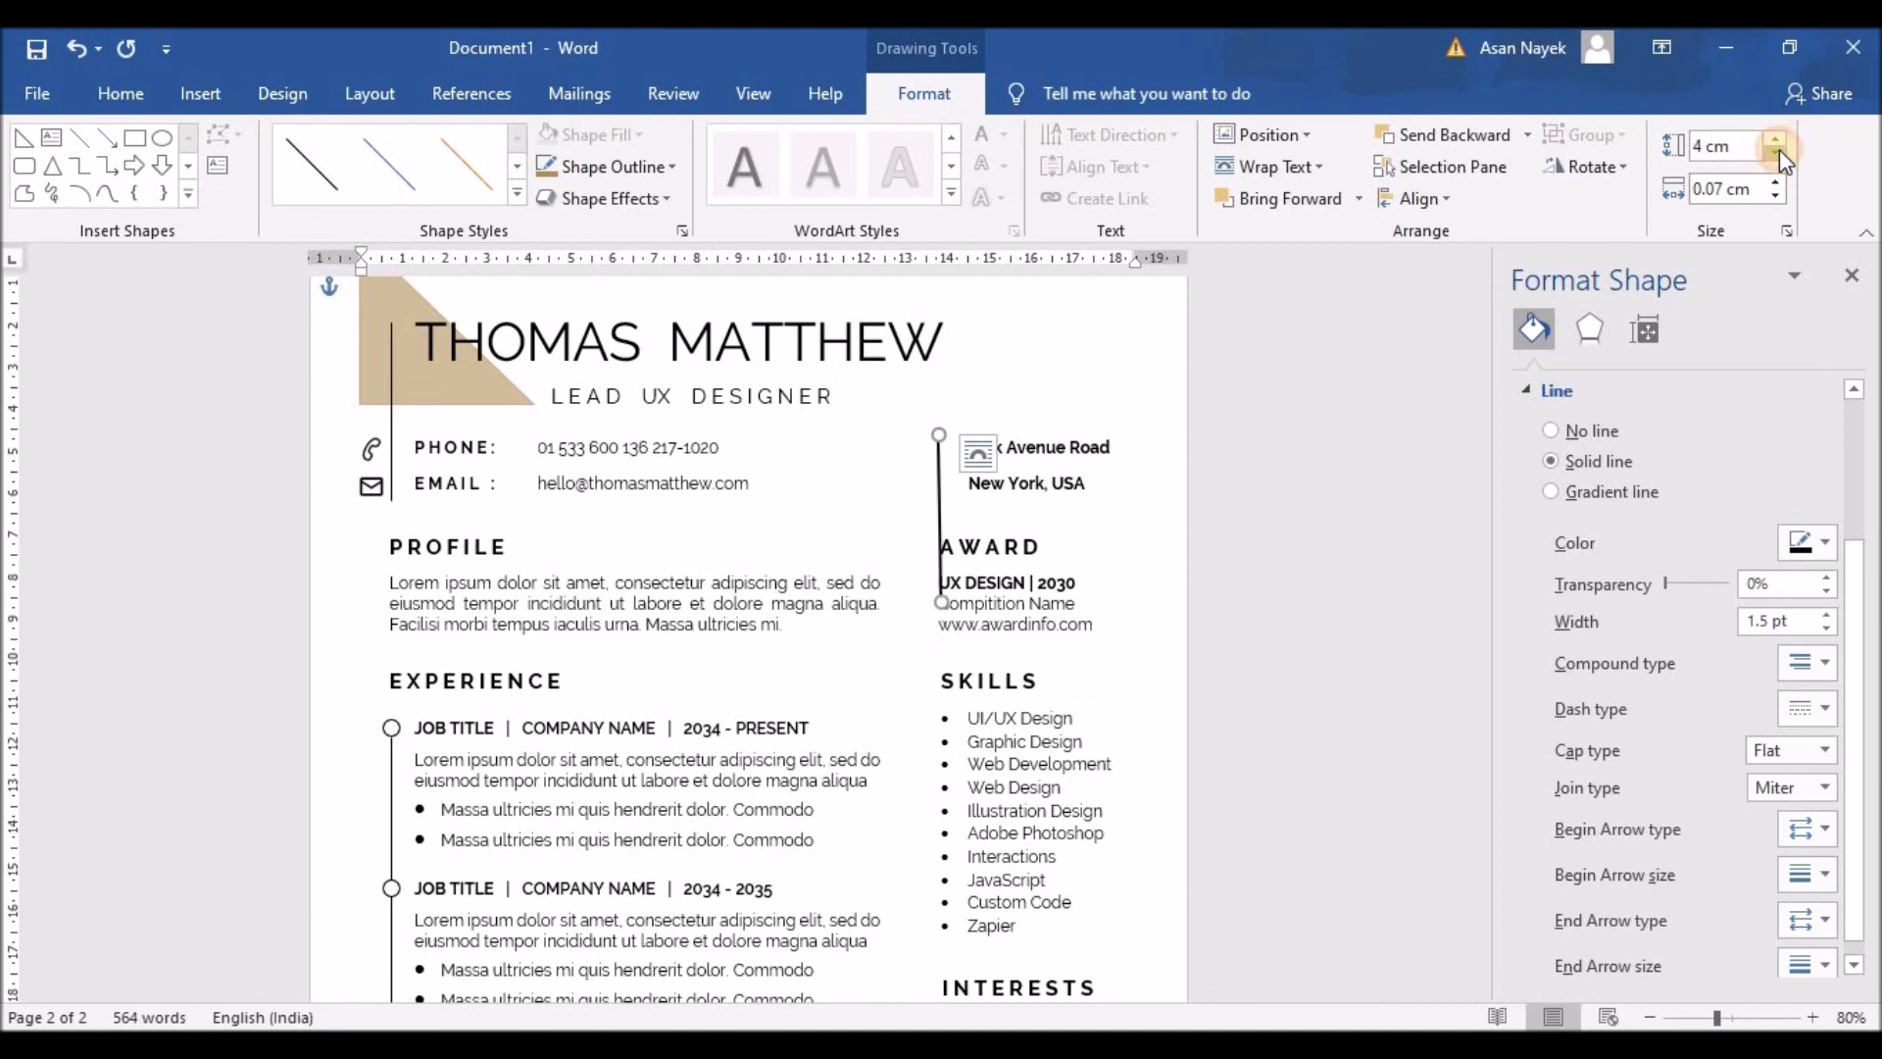
{"action": "left_click", "coordinate": [1779, 152]}
Step: Straighten the short divider to vertical and lengthen it to about 1.5 cm
{"action": "left_click_drag", "start_coordinate": [941, 488], "coordinate": [937, 488]}
{"action": "left_click", "coordinate": [1010, 490]}
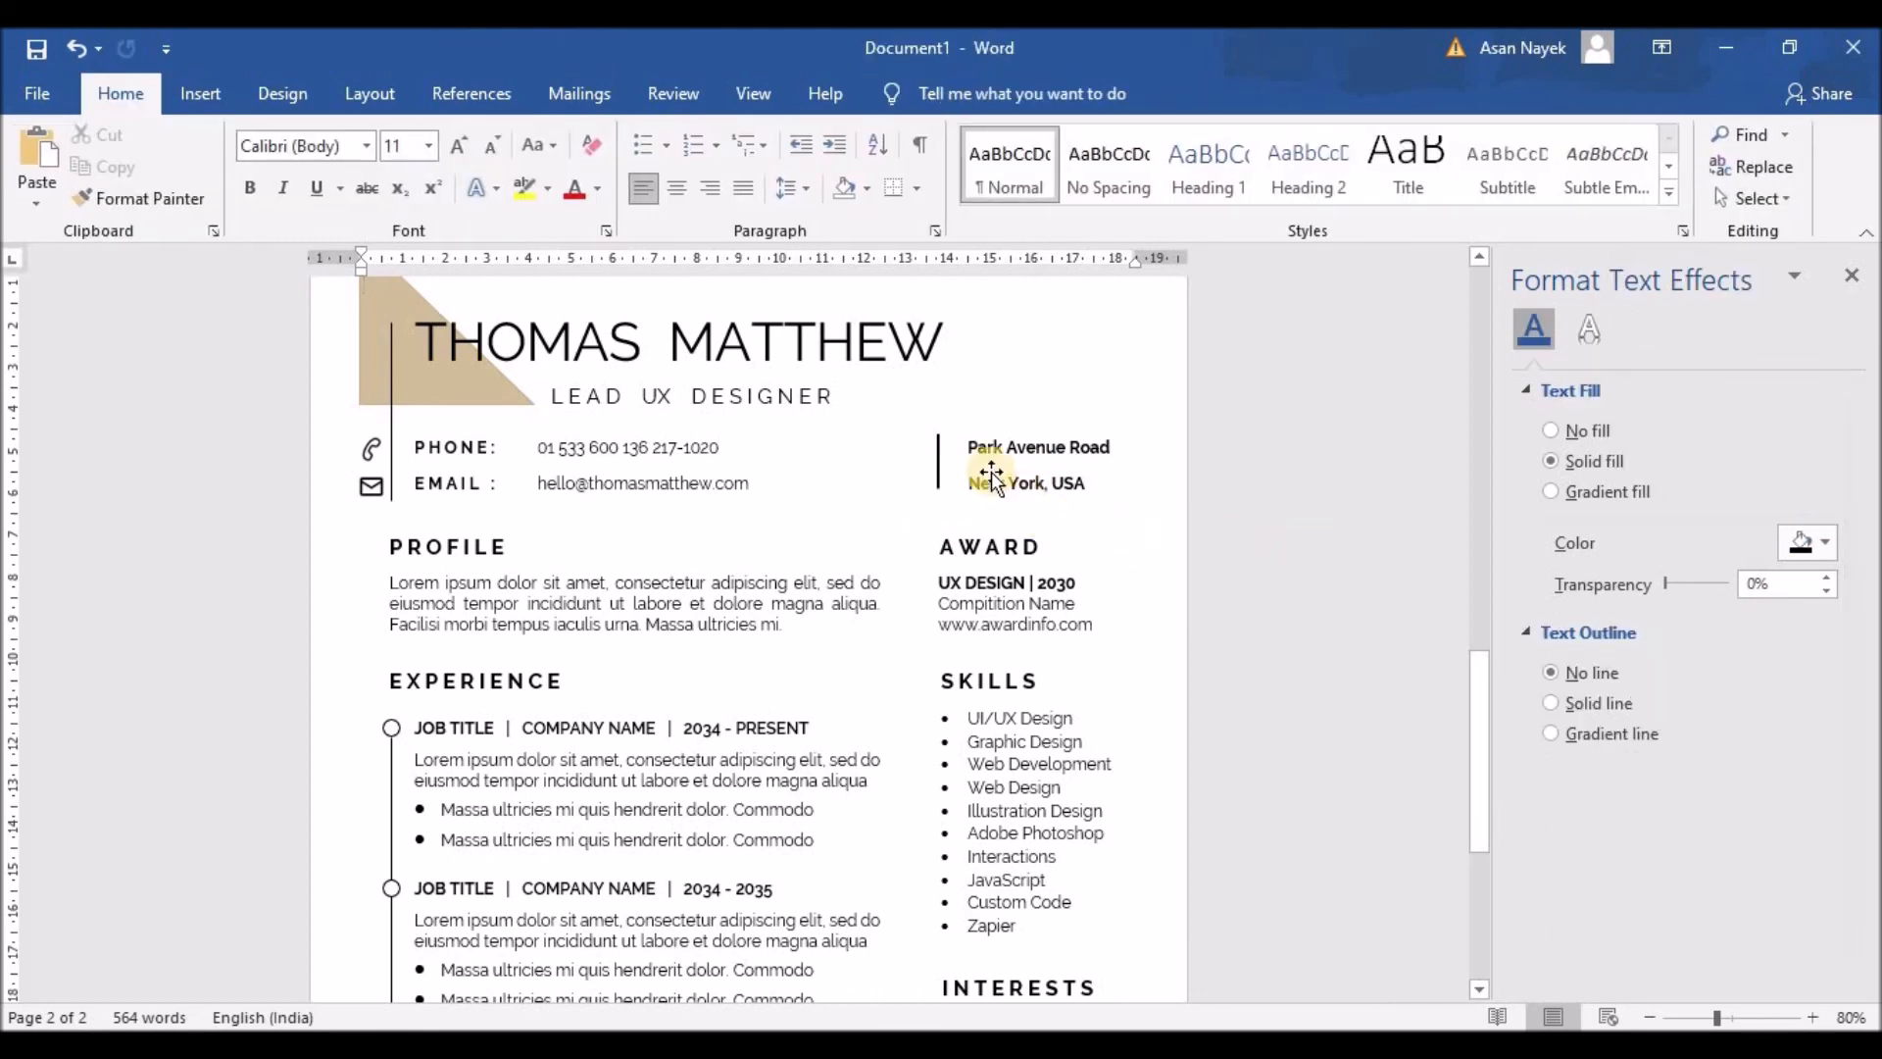
{"action": "left_click", "coordinate": [938, 462]}
{"action": "left_click", "coordinate": [1775, 139]}
{"action": "left_click", "coordinate": [1774, 139]}
{"action": "left_click", "coordinate": [1268, 585]}
{"action": "scroll", "coordinate": [1274, 588], "scroll_direction": "down", "scroll_amount": 6}
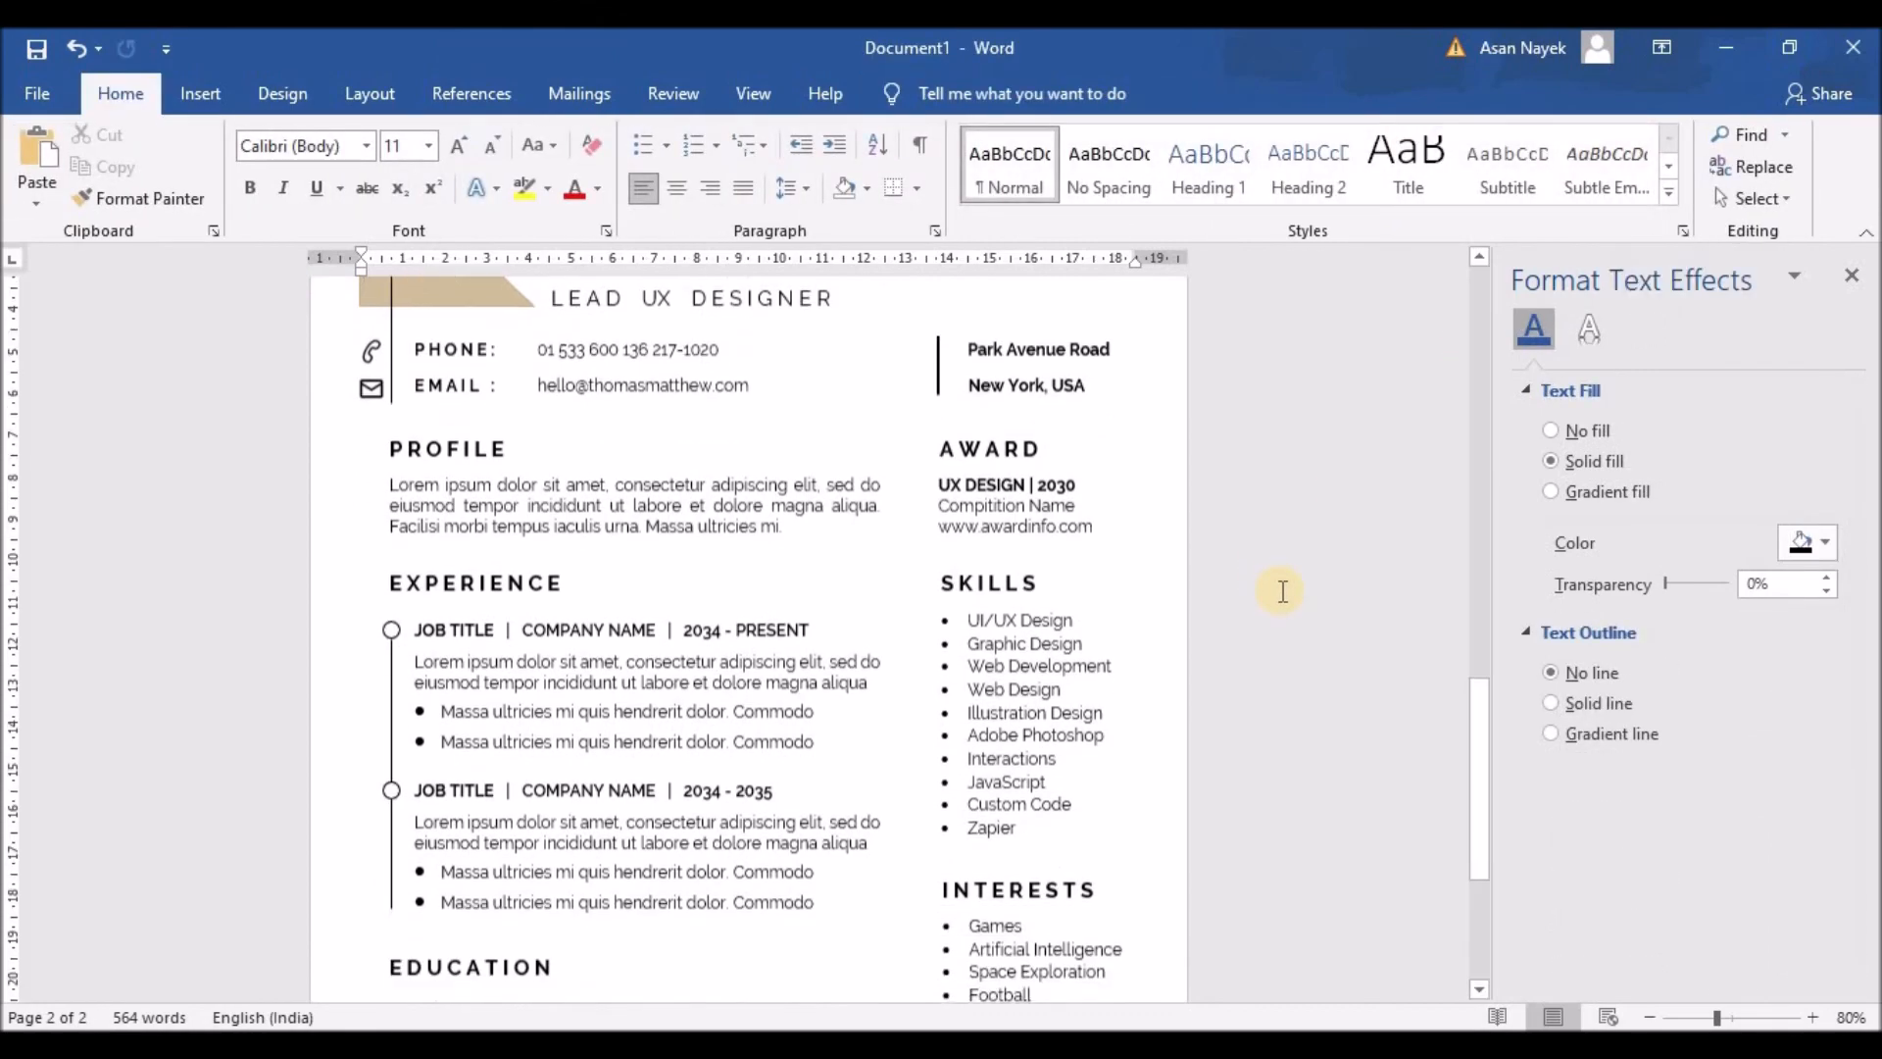
{"action": "scroll", "coordinate": [1283, 592], "scroll_direction": "up", "scroll_amount": 6}
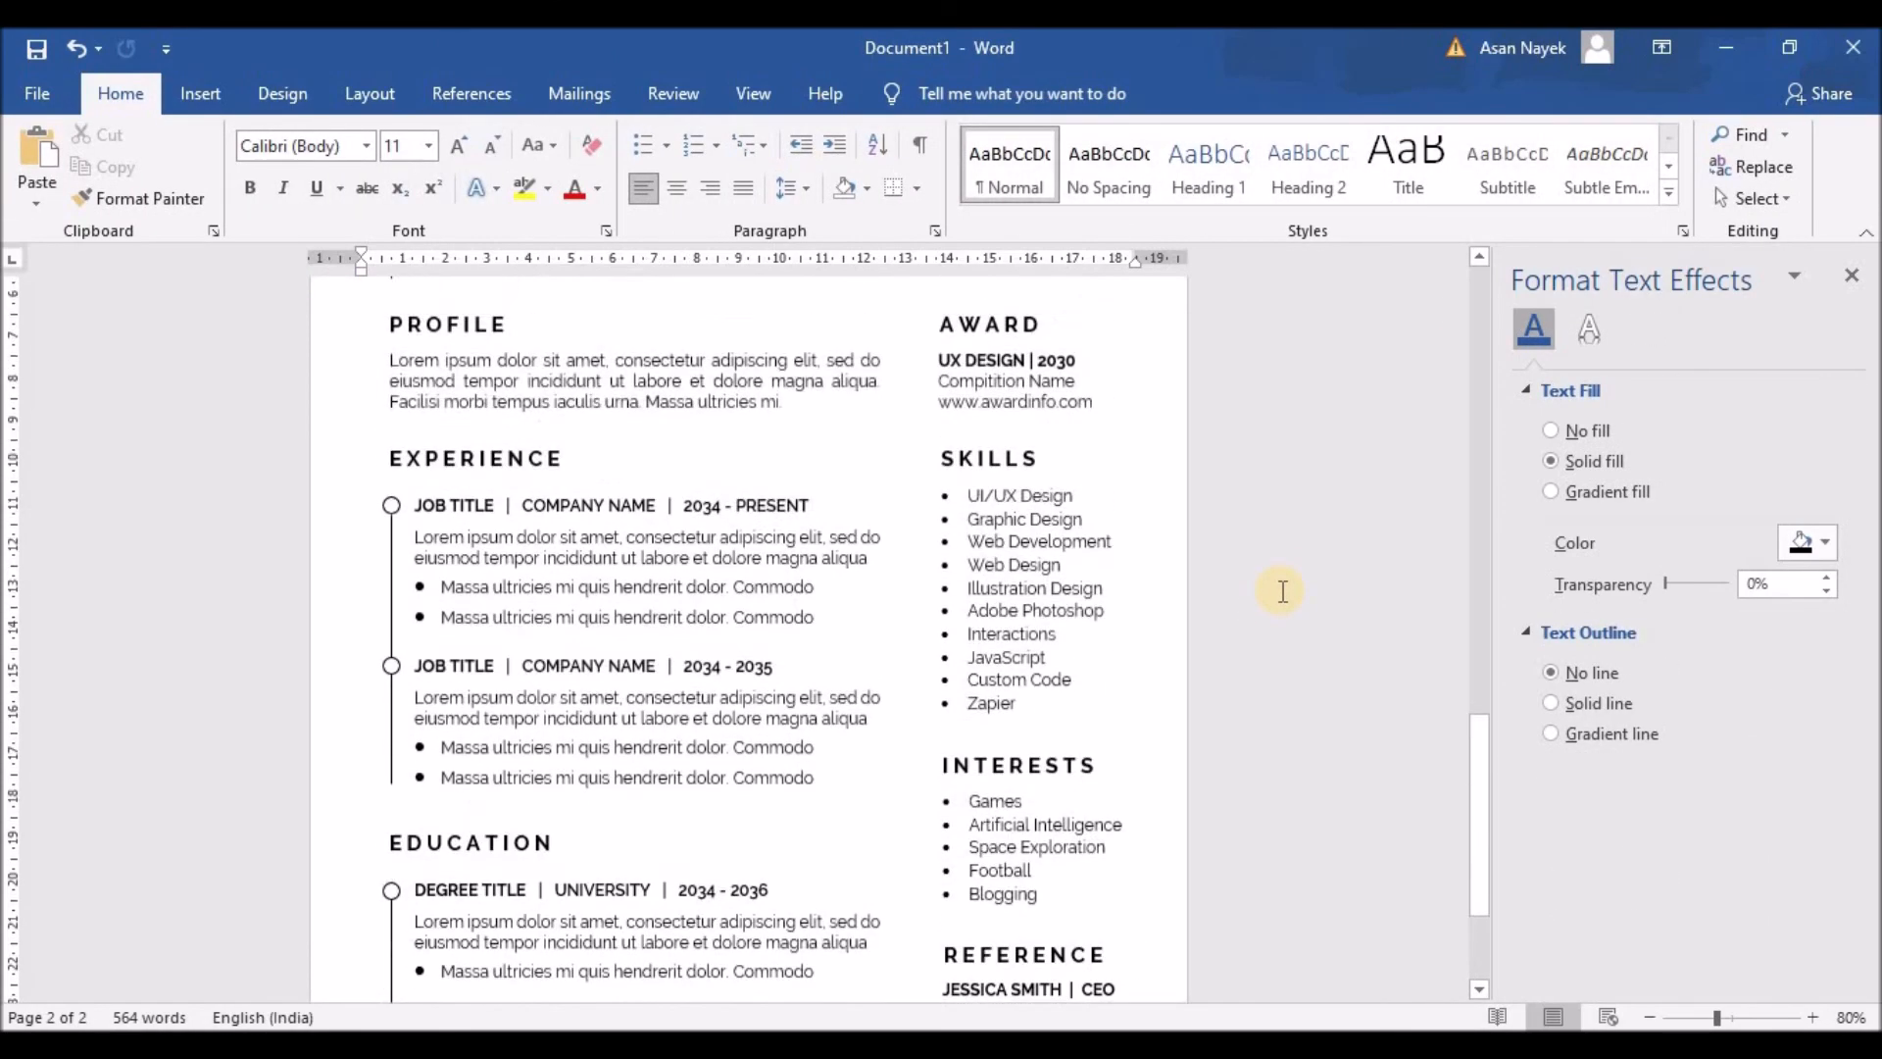
{"action": "scroll", "coordinate": [1282, 591], "scroll_direction": "down", "scroll_amount": 5}
{"action": "scroll", "coordinate": [1282, 591], "scroll_direction": "down", "scroll_amount": 1}
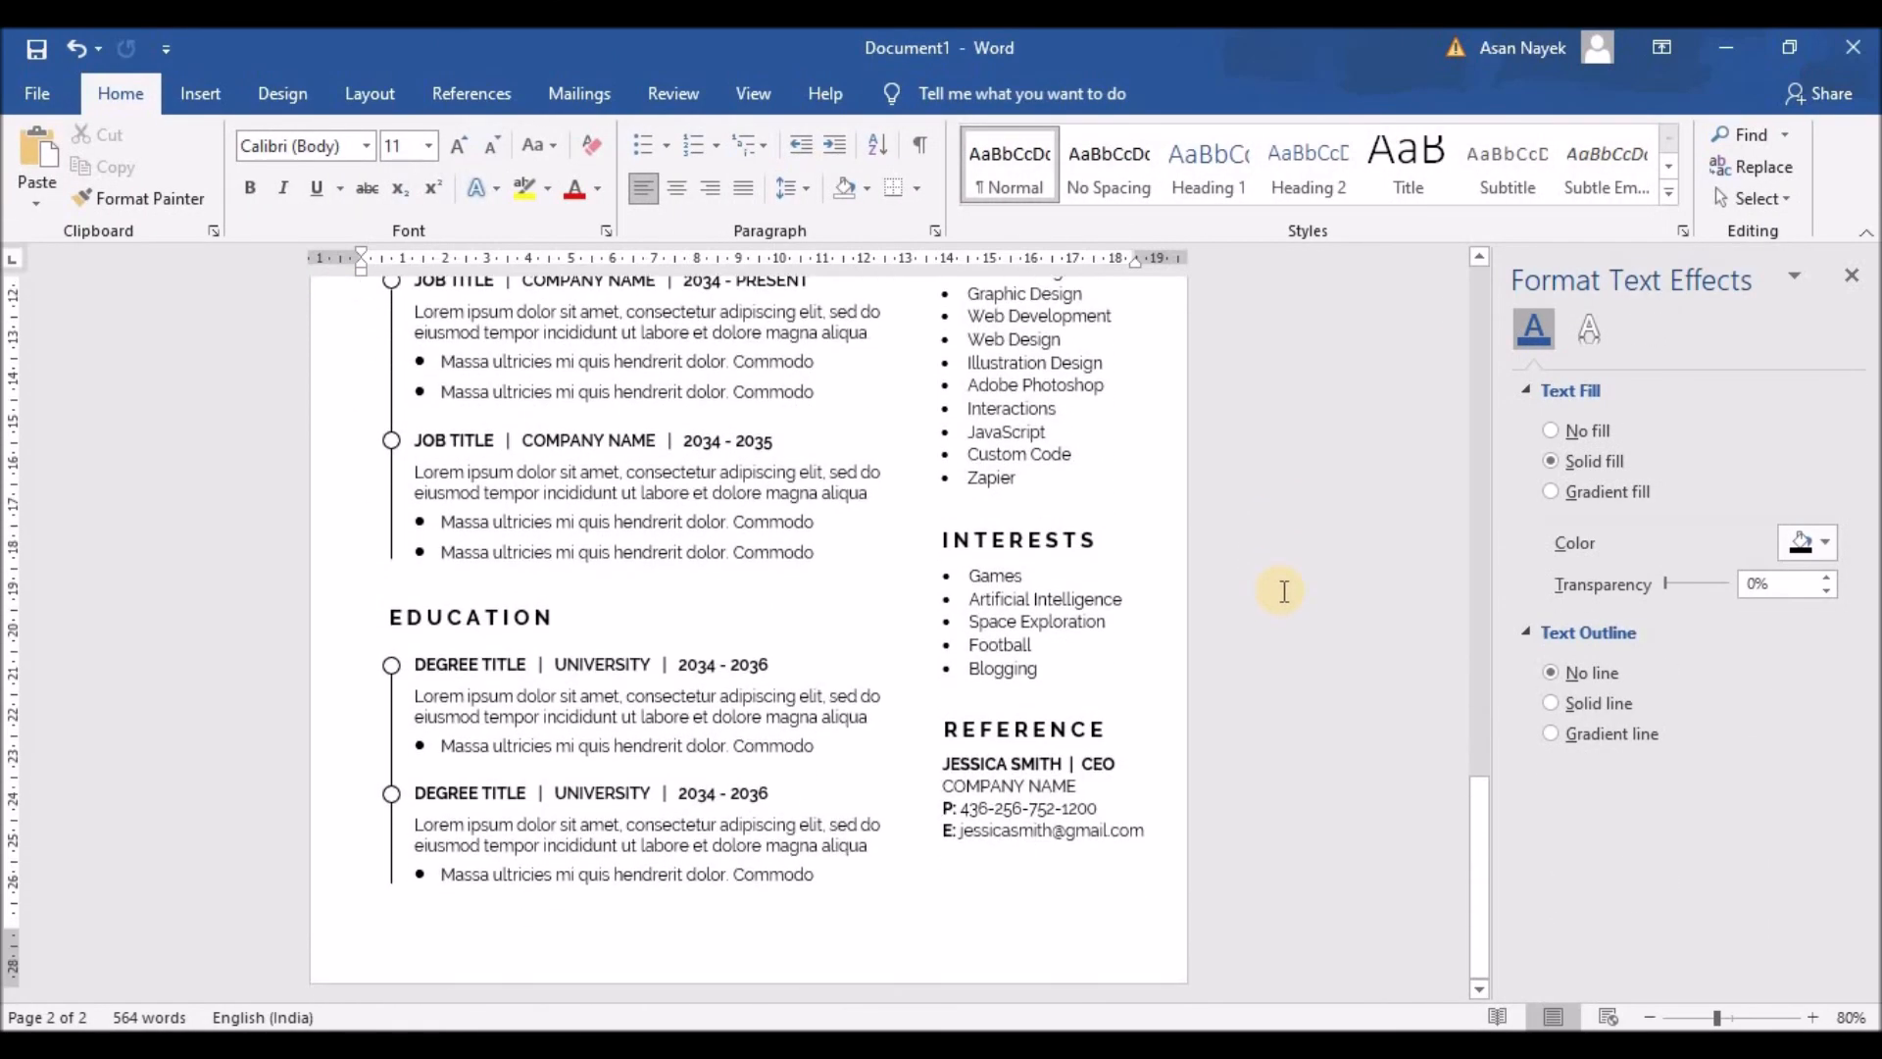
{"action": "scroll", "coordinate": [1284, 591], "scroll_direction": "up", "scroll_amount": 15}
Step: In Save As on This PC, create a new folder R13 inside Projects > Resume
{"action": "left_click", "coordinate": [39, 51]}
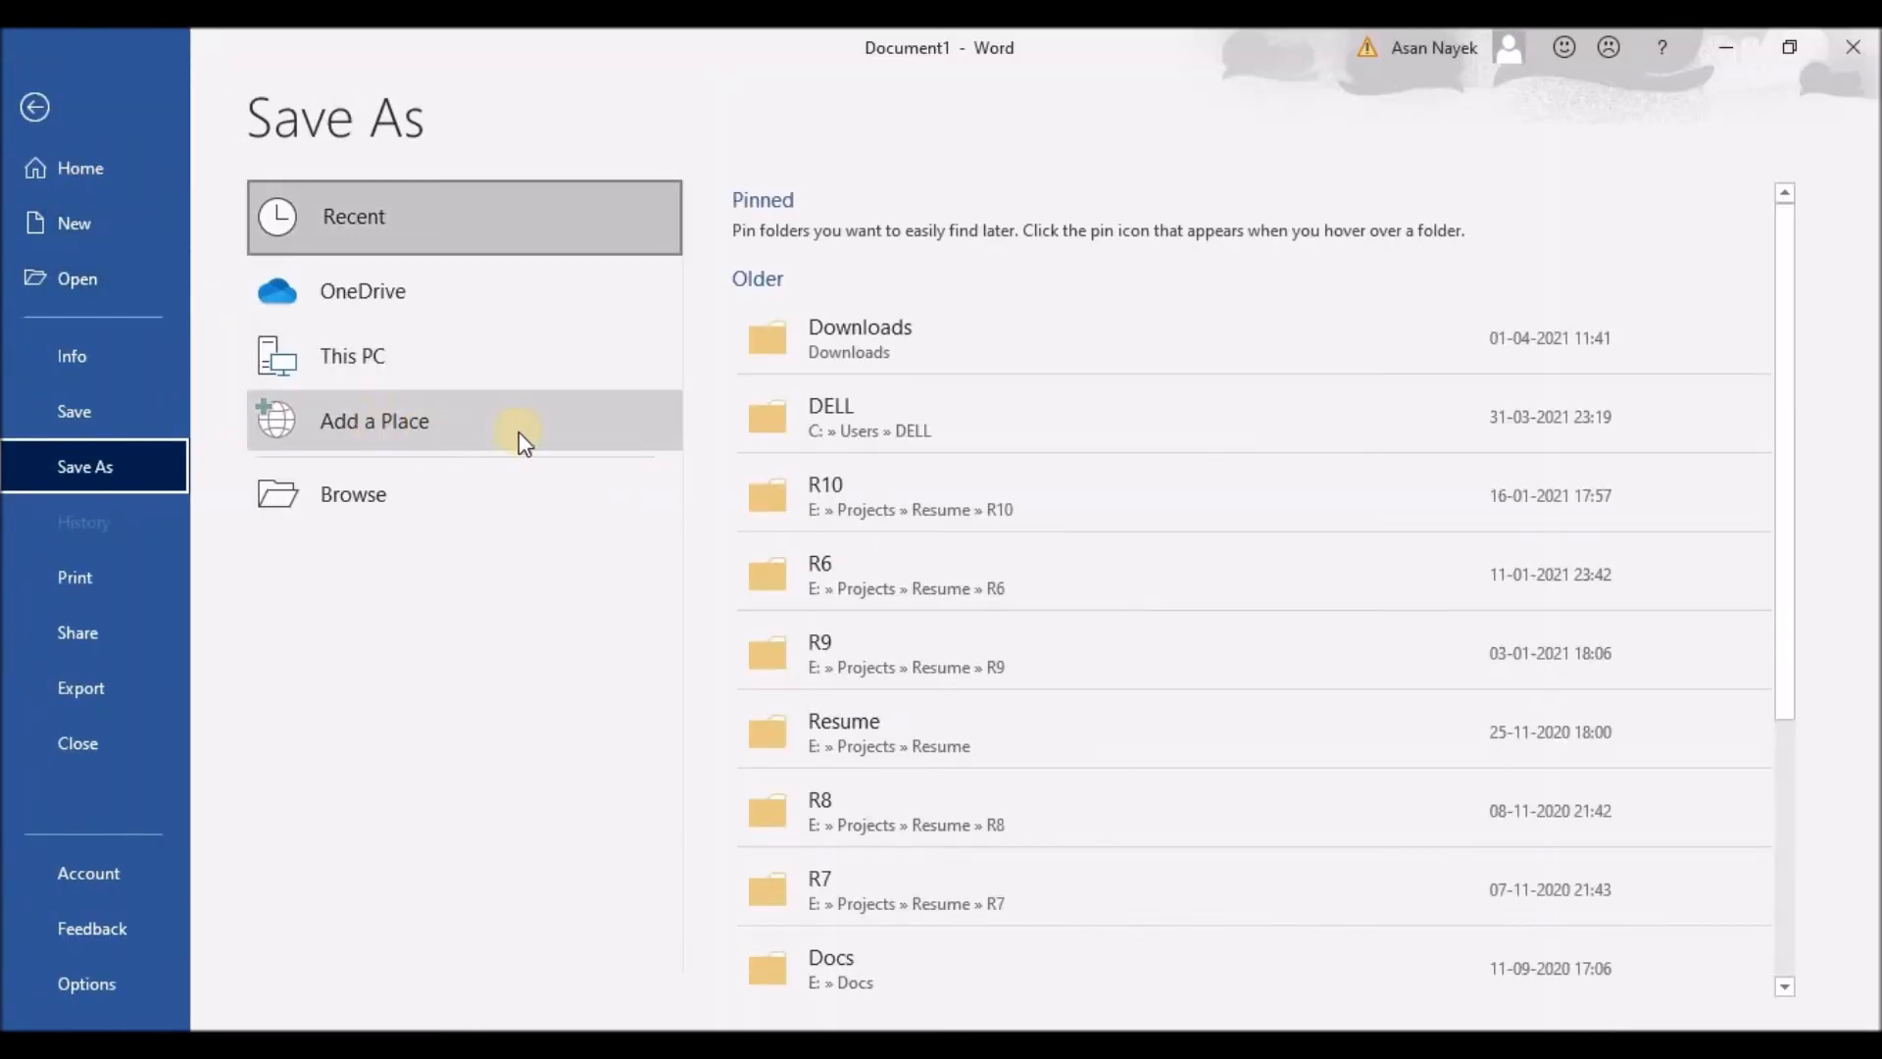
{"action": "left_click", "coordinate": [466, 378]}
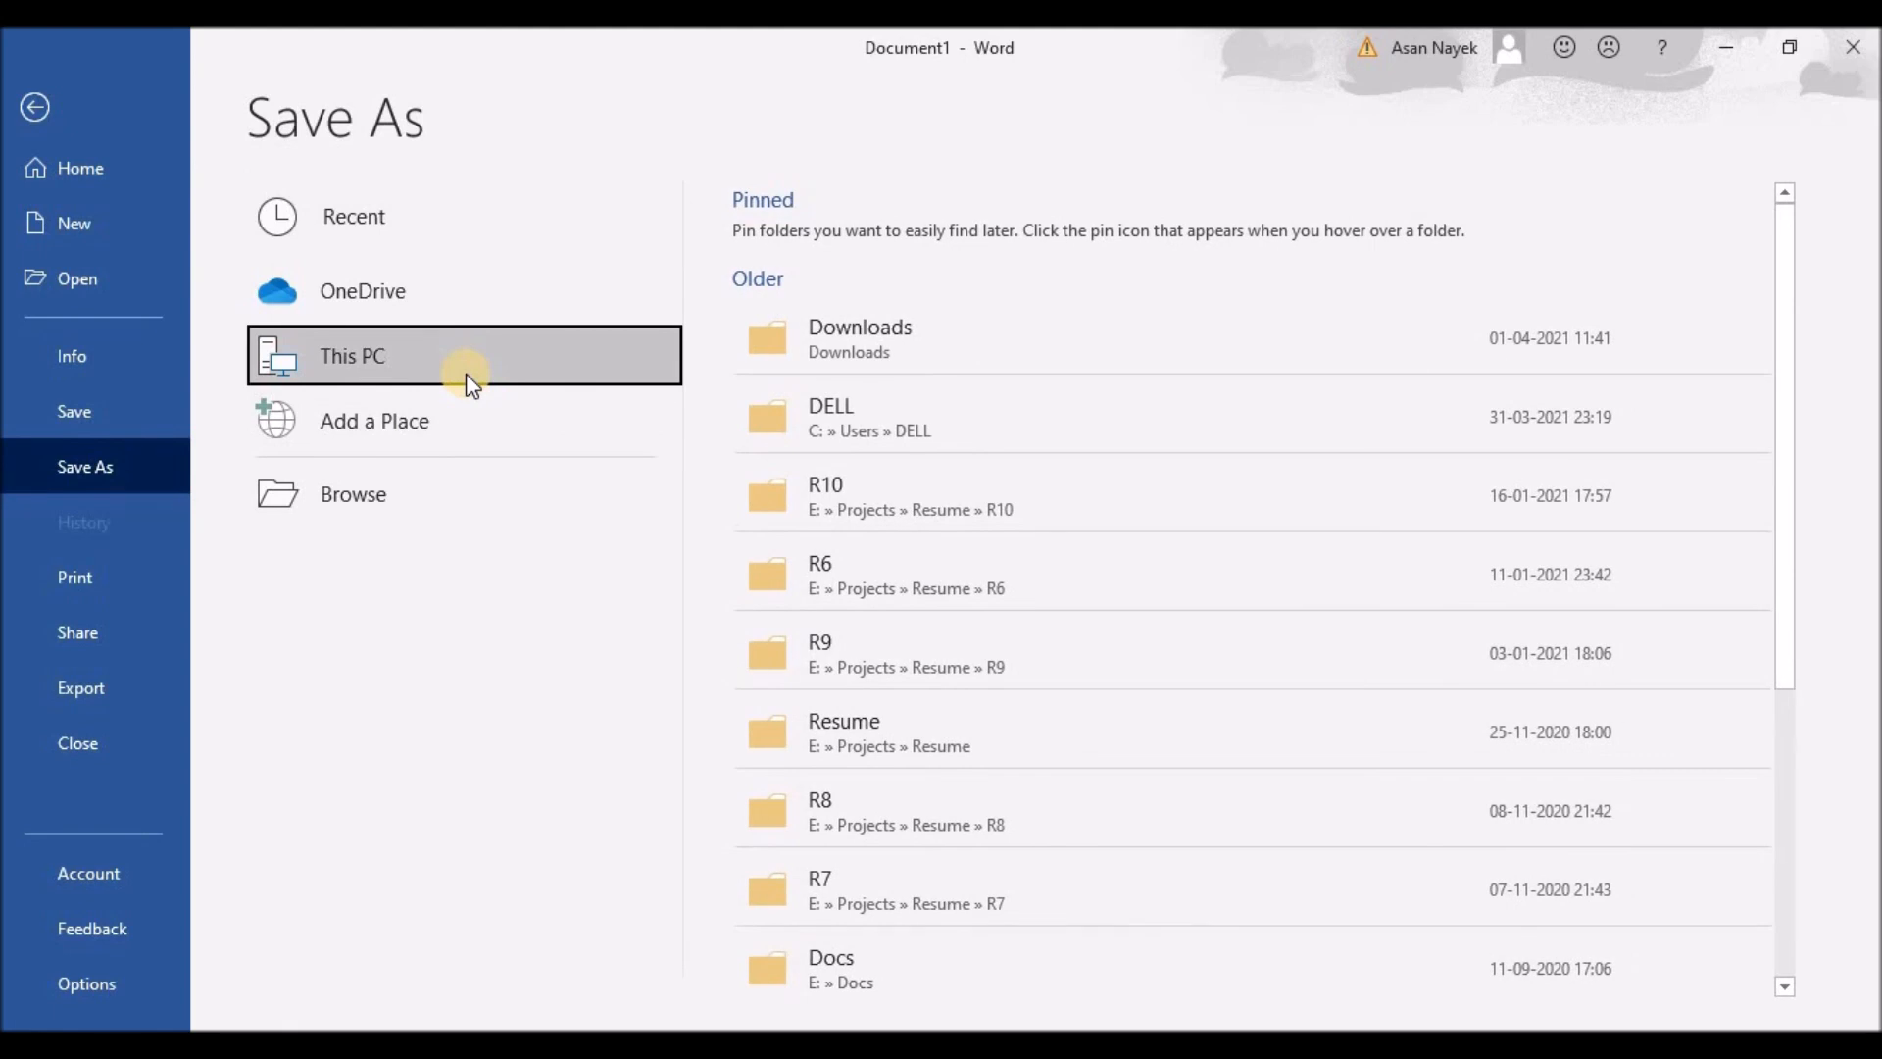
{"action": "scroll", "coordinate": [914, 690], "scroll_direction": "down", "scroll_amount": 3}
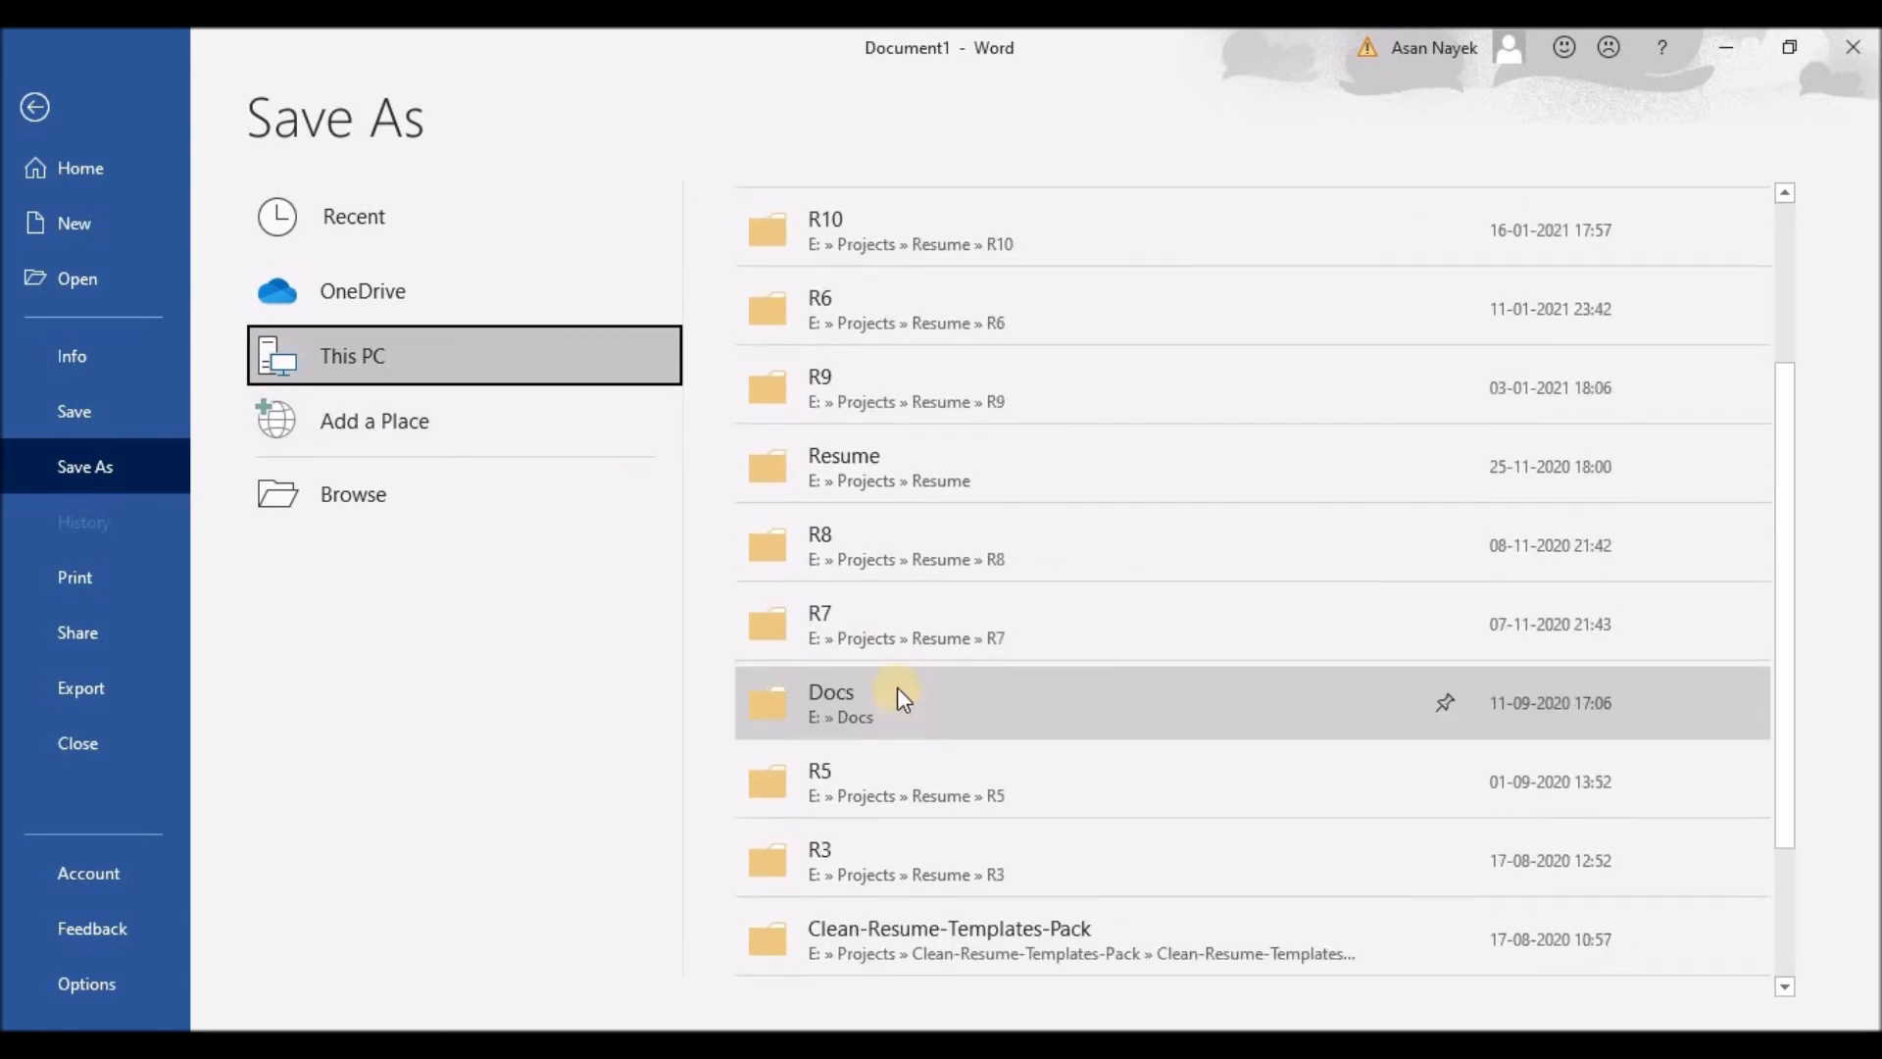
{"action": "left_click", "coordinate": [879, 482]}
{"action": "left_click", "coordinate": [213, 149]}
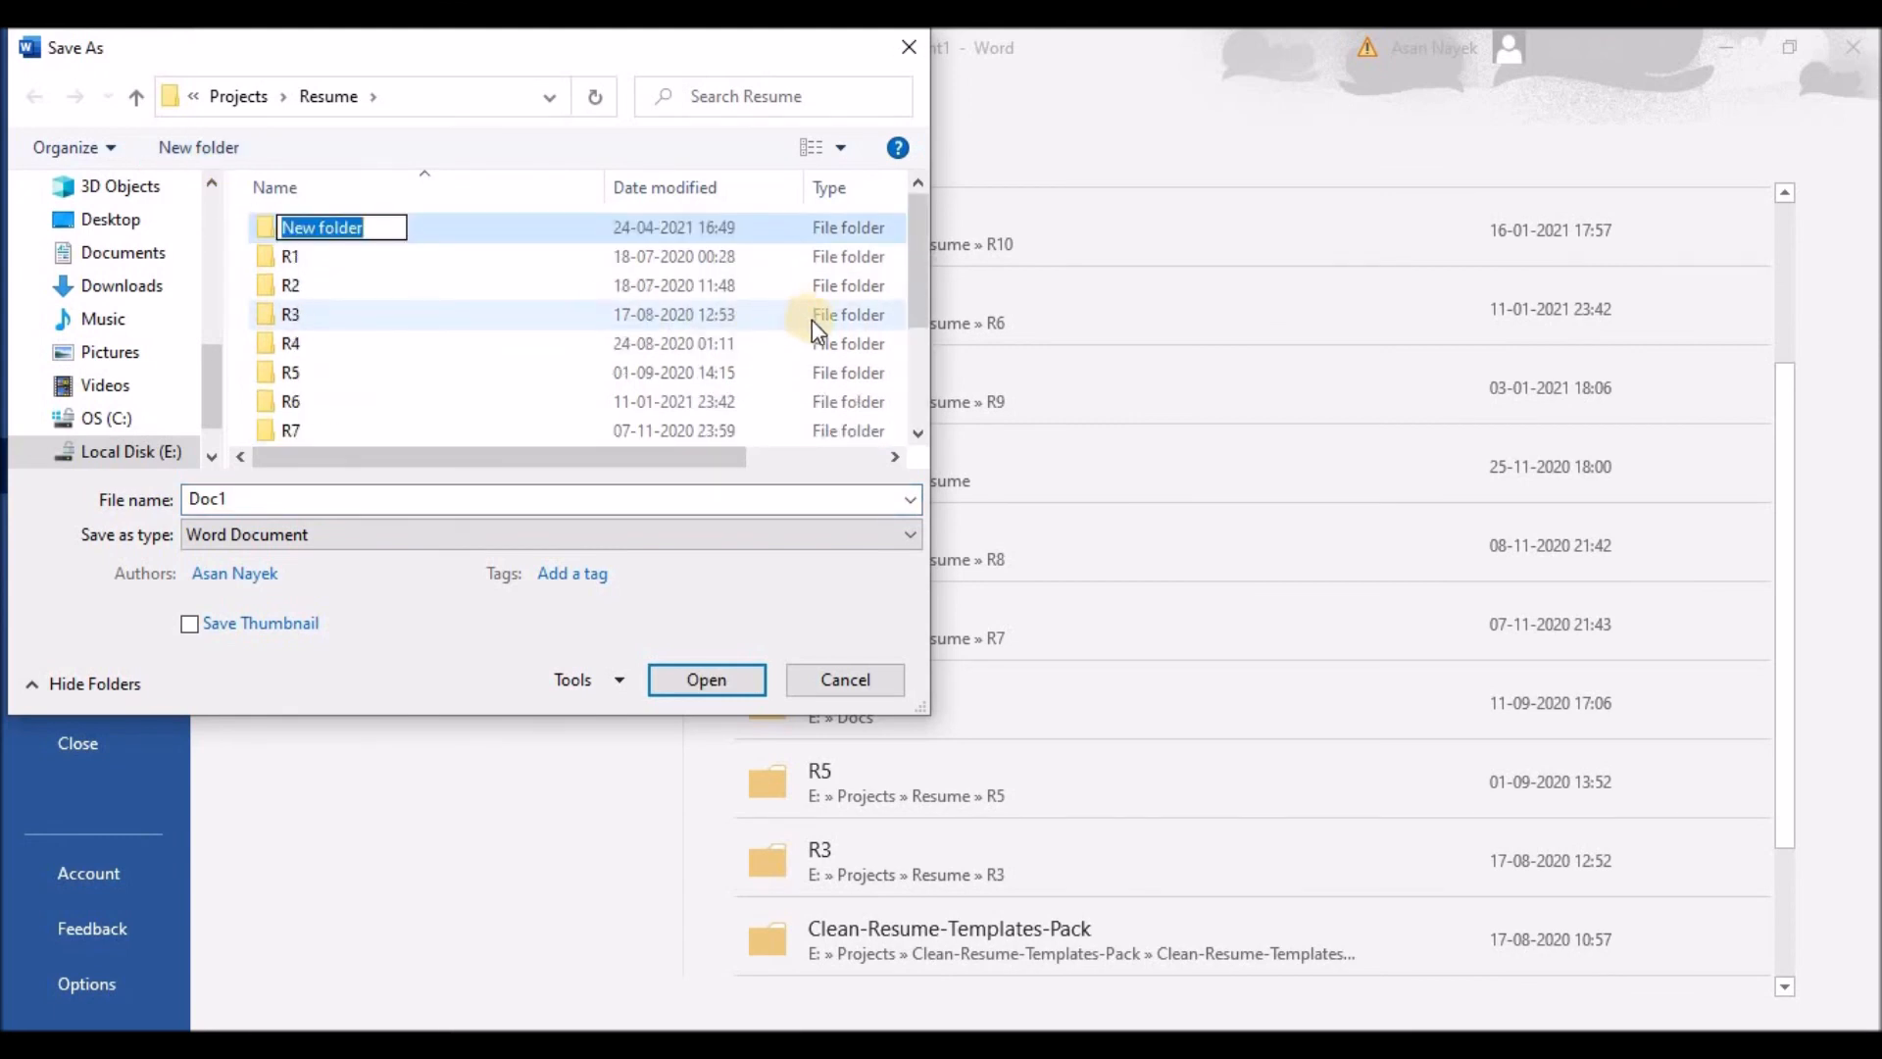
{"action": "left_click_drag", "start_coordinate": [904, 284], "coordinate": [939, 252]}
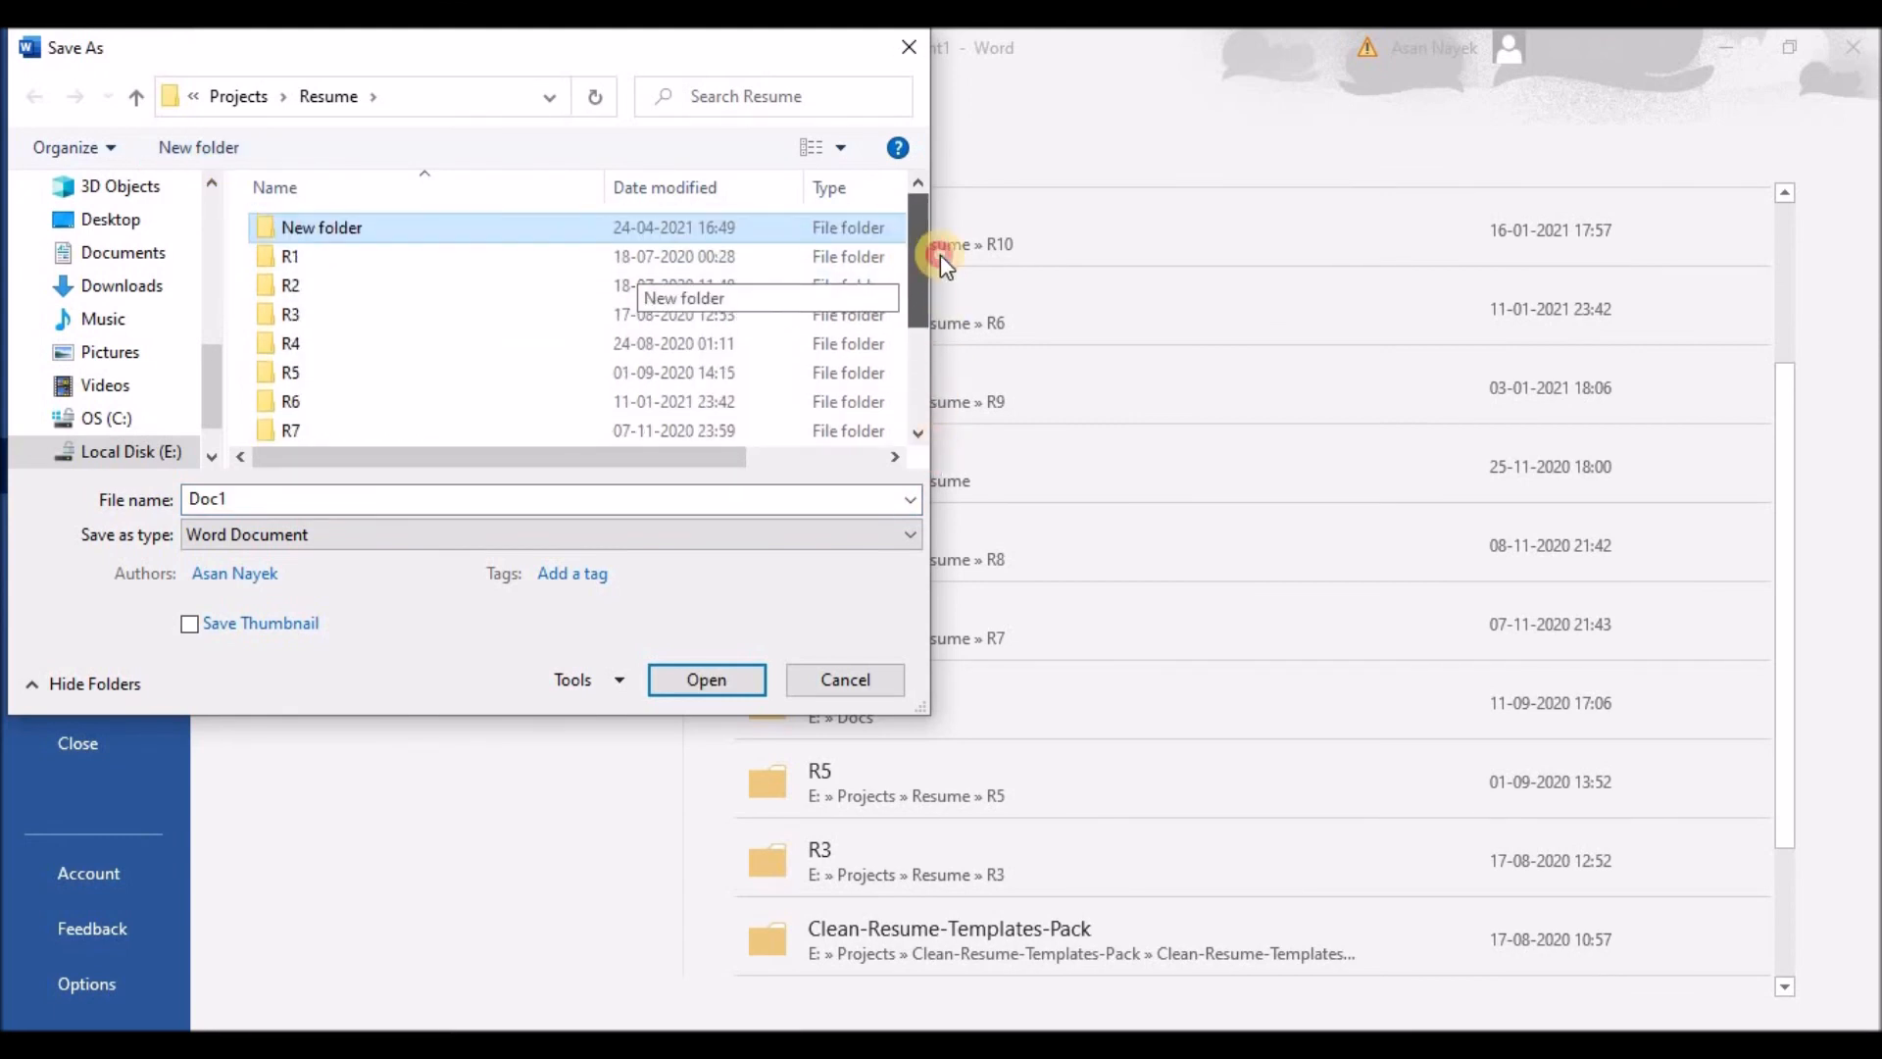
{"action": "left_click", "coordinate": [313, 231]}
{"action": "type", "text": "R13"}
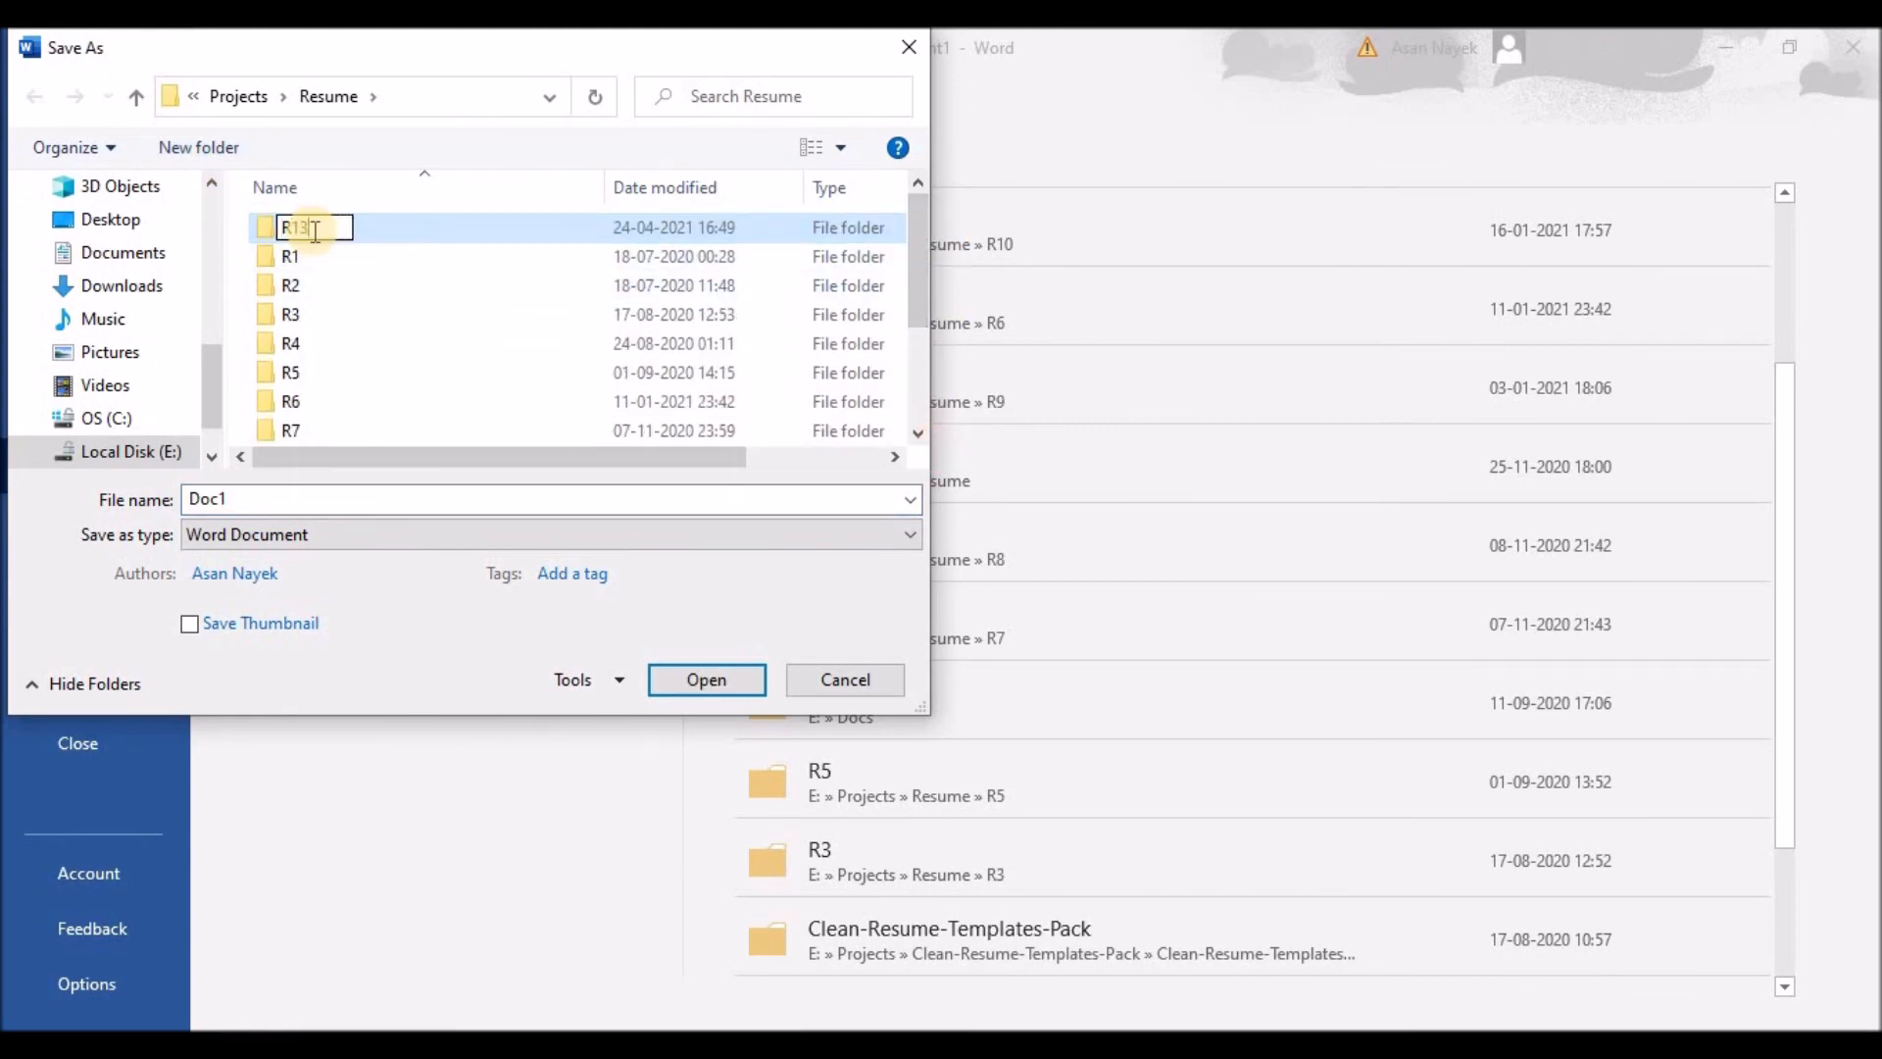
{"action": "key", "text": "Return"}
{"action": "scroll", "coordinate": [363, 392], "scroll_direction": "down", "scroll_amount": 2}
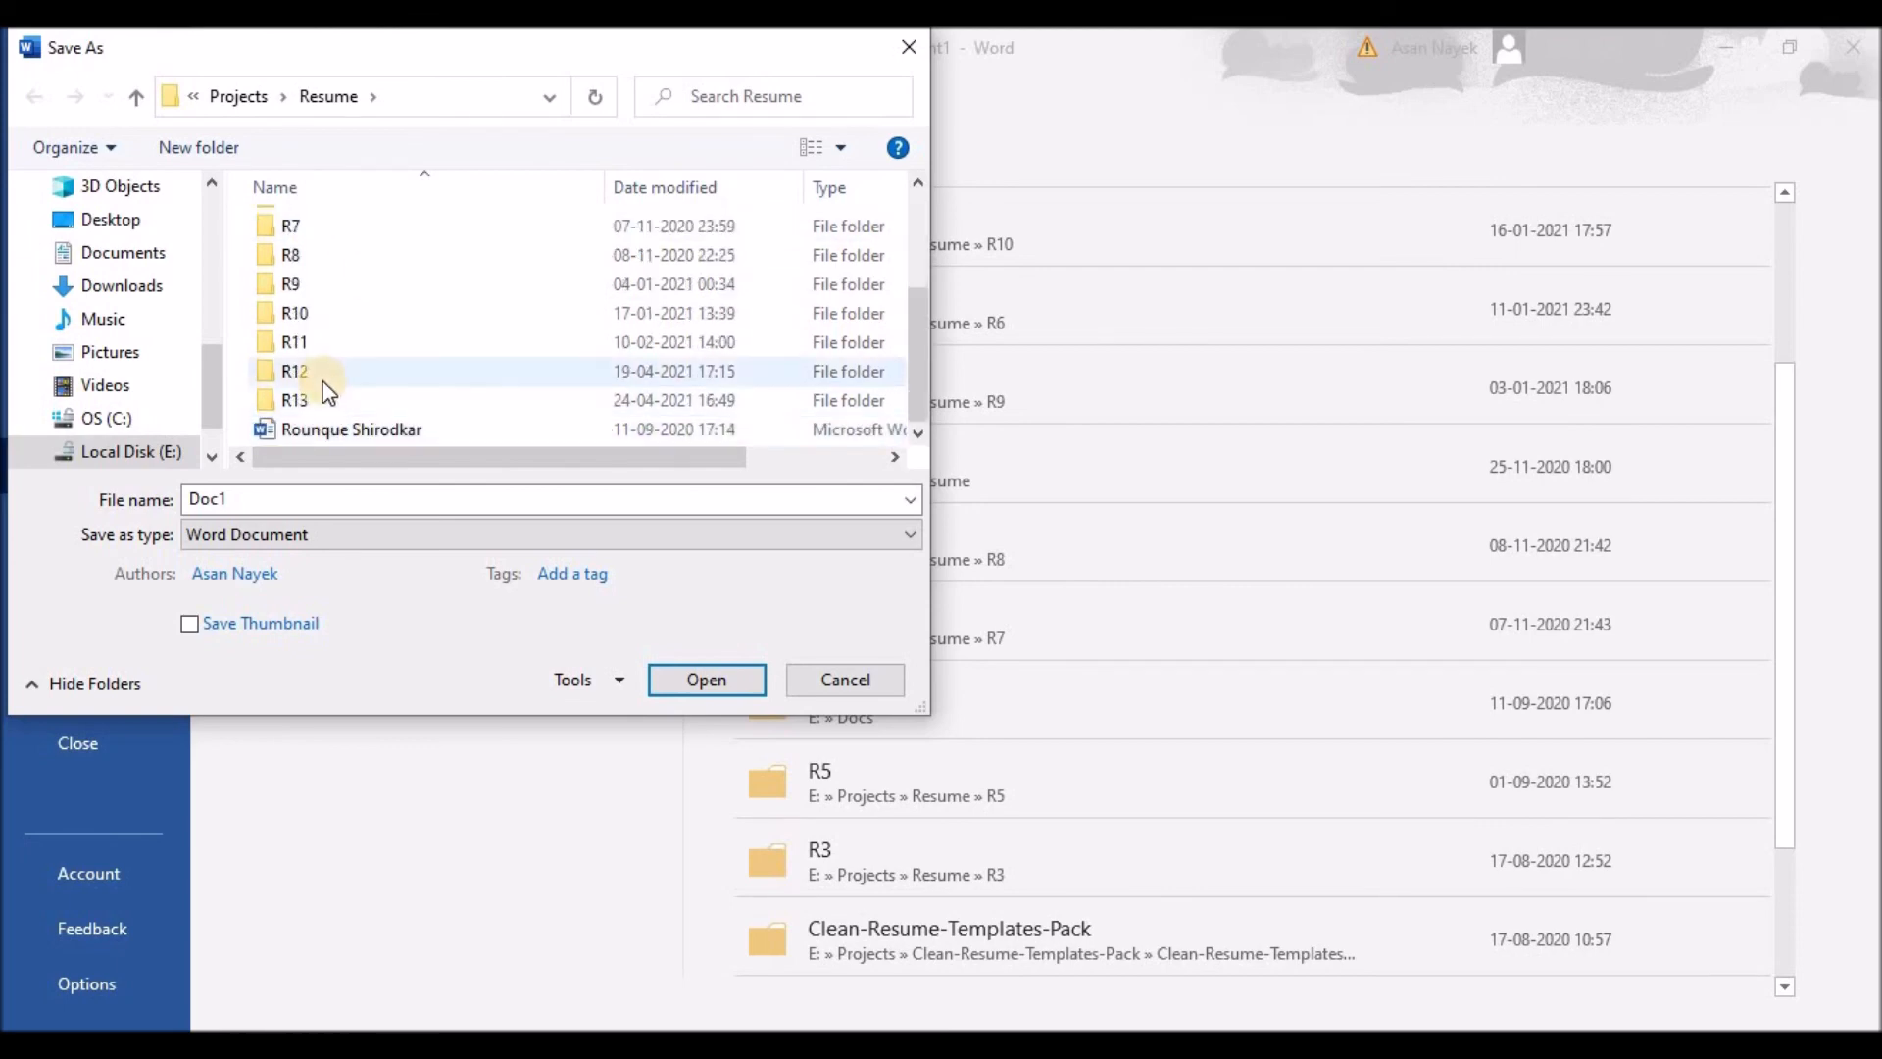
{"action": "double_click", "coordinate": [326, 401]}
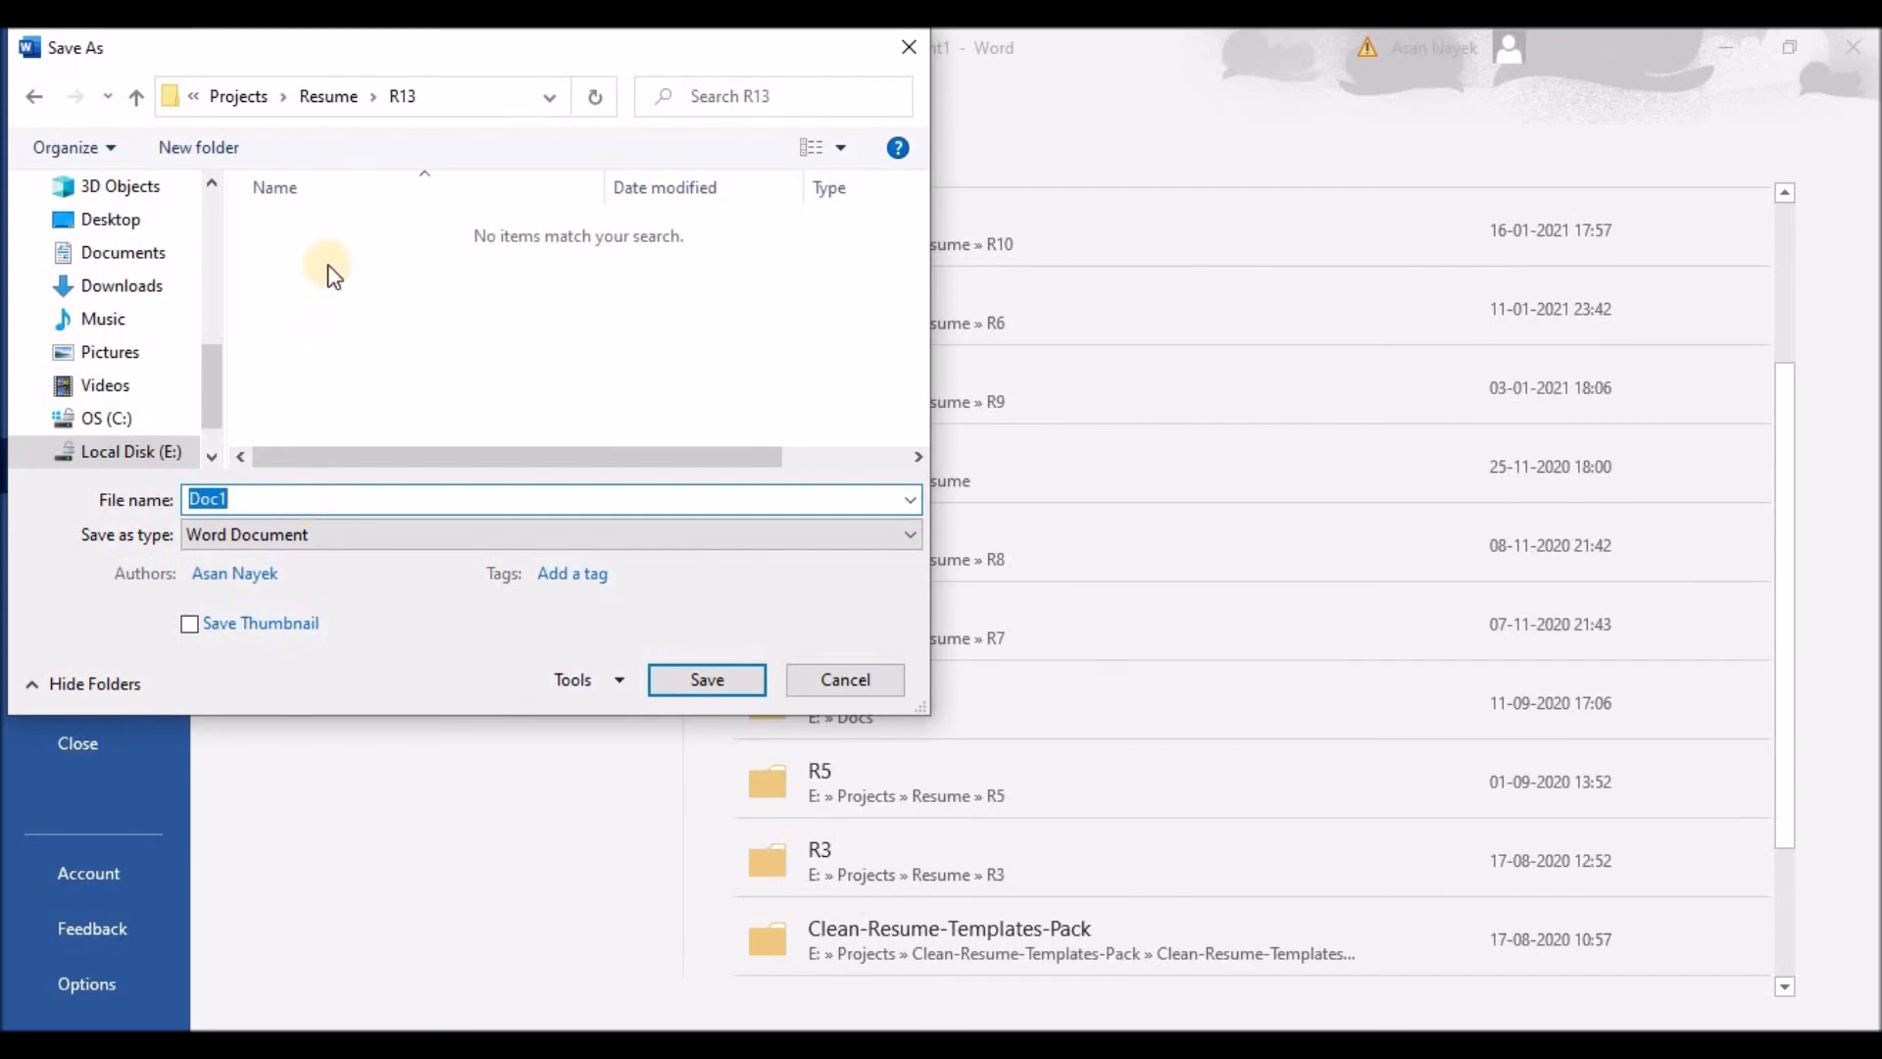
{"action": "left_click_drag", "start_coordinate": [411, 66], "coordinate": [947, 280]}
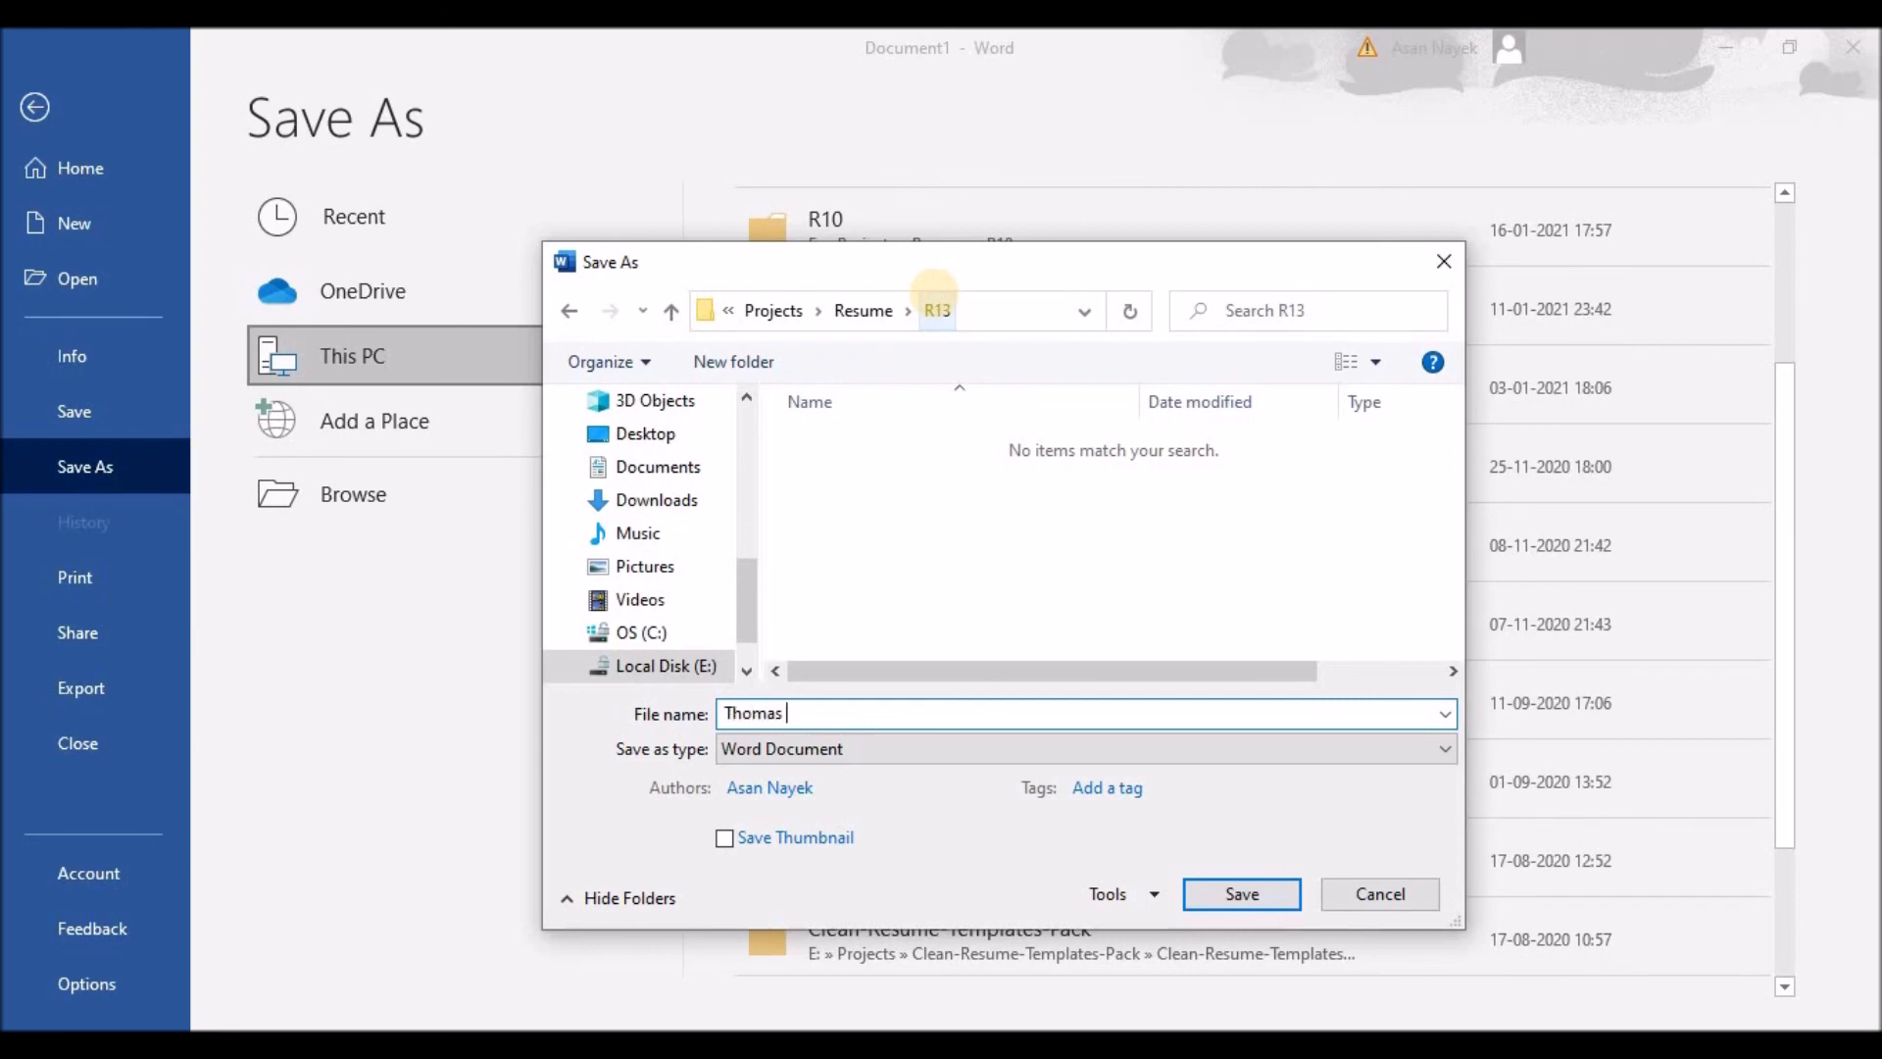
{"action": "left_click", "coordinate": [1244, 897]}
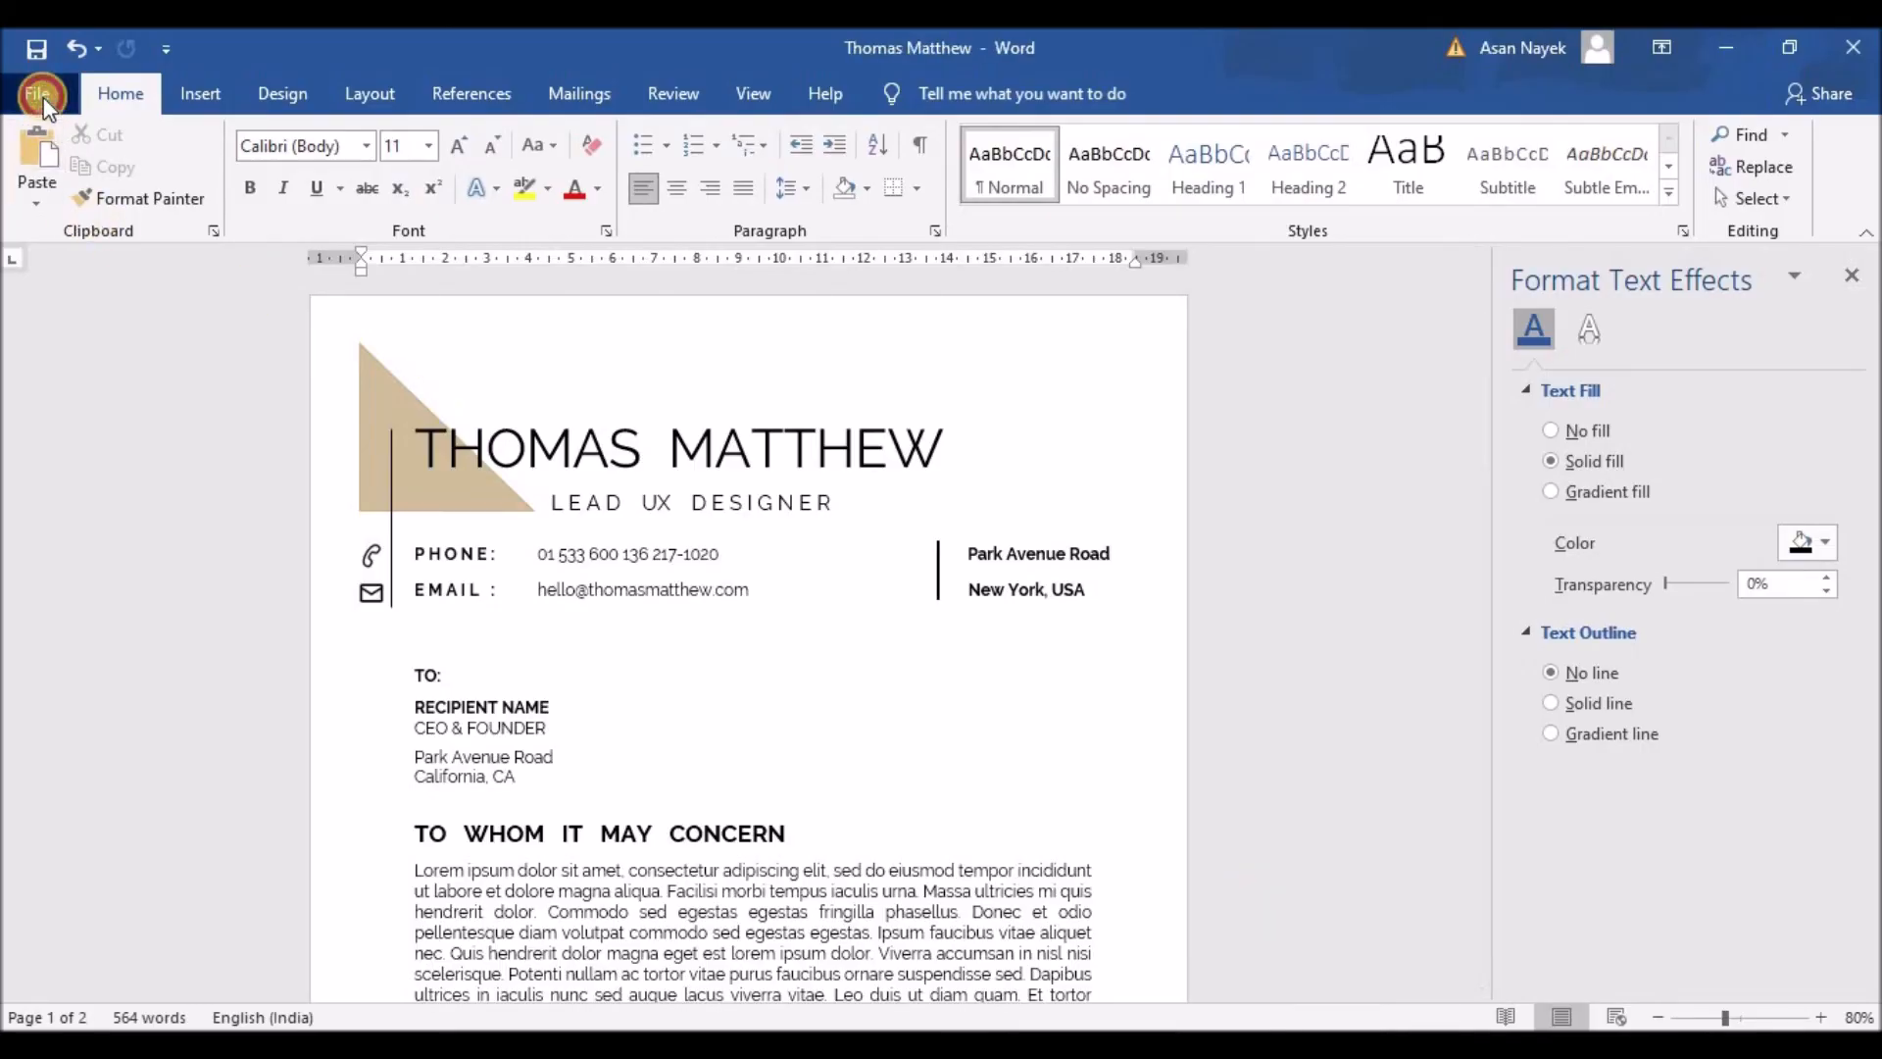
{"action": "left_click", "coordinate": [41, 96]}
{"action": "left_click", "coordinate": [116, 691]}
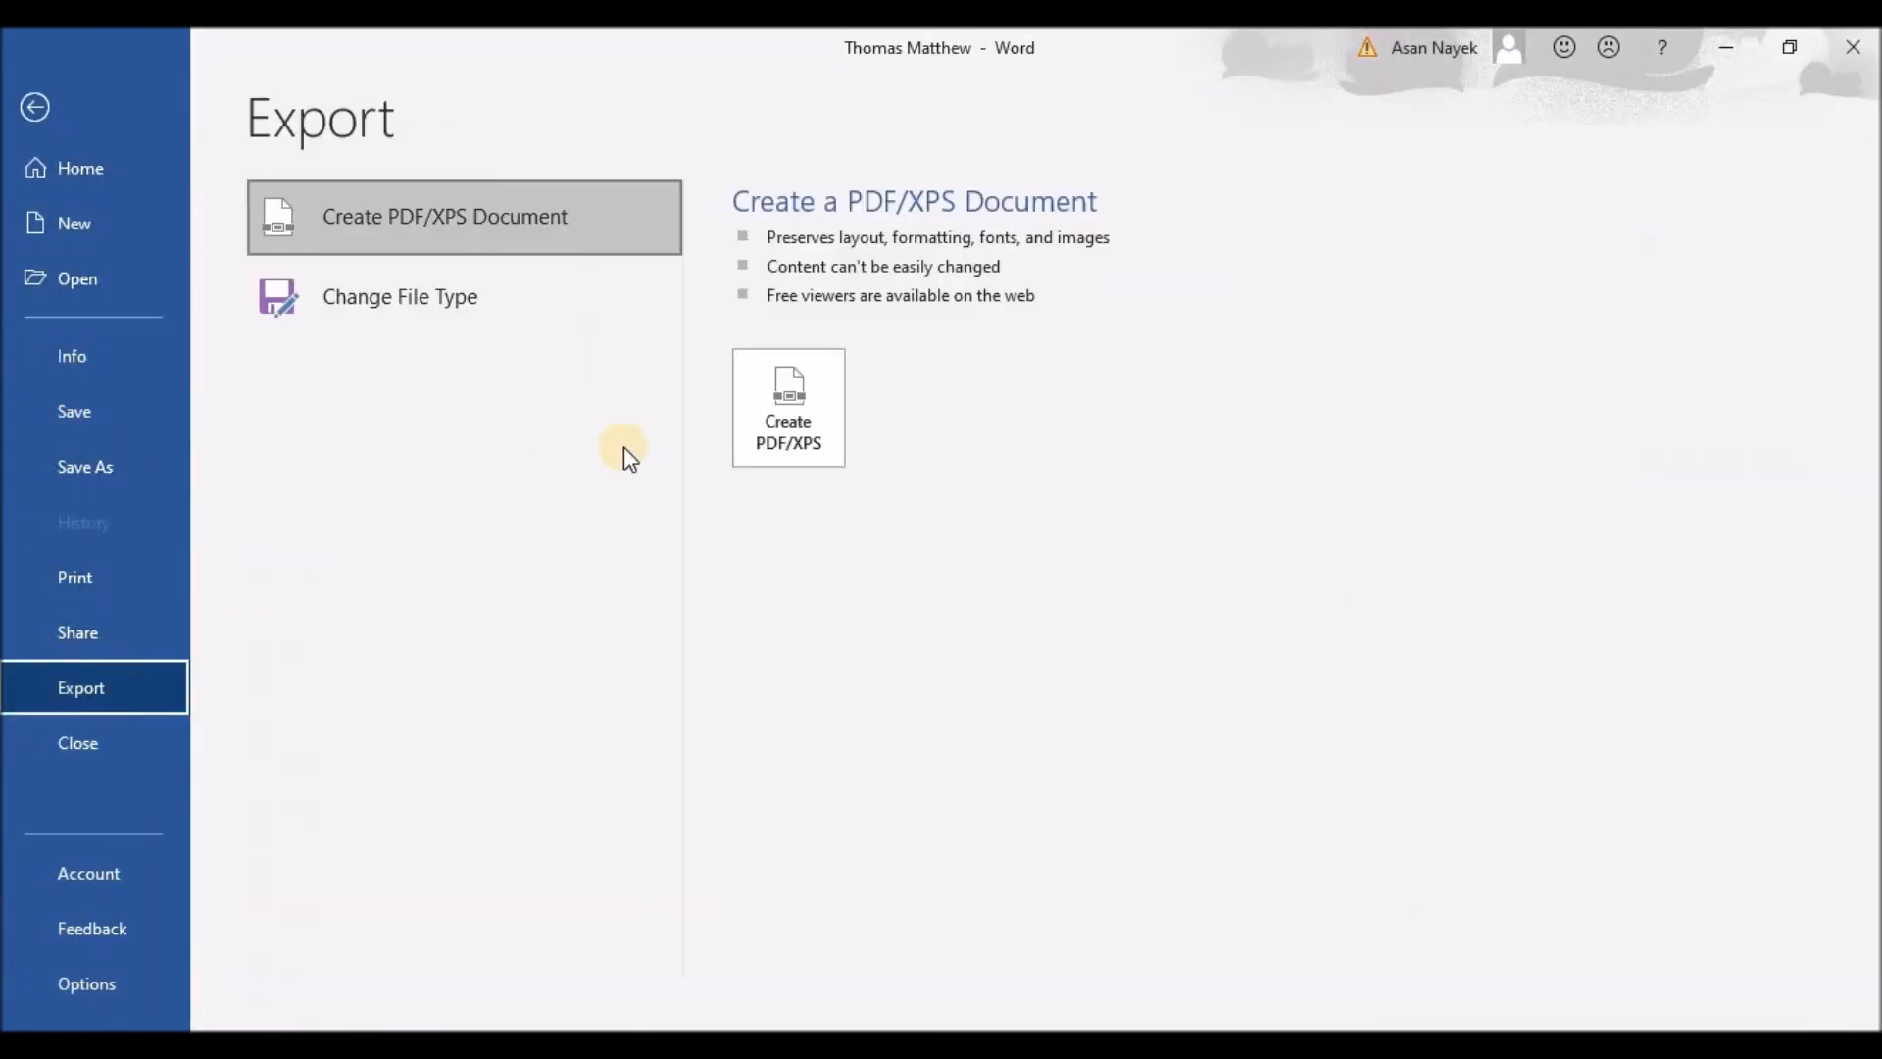
{"action": "left_click", "coordinate": [779, 421]}
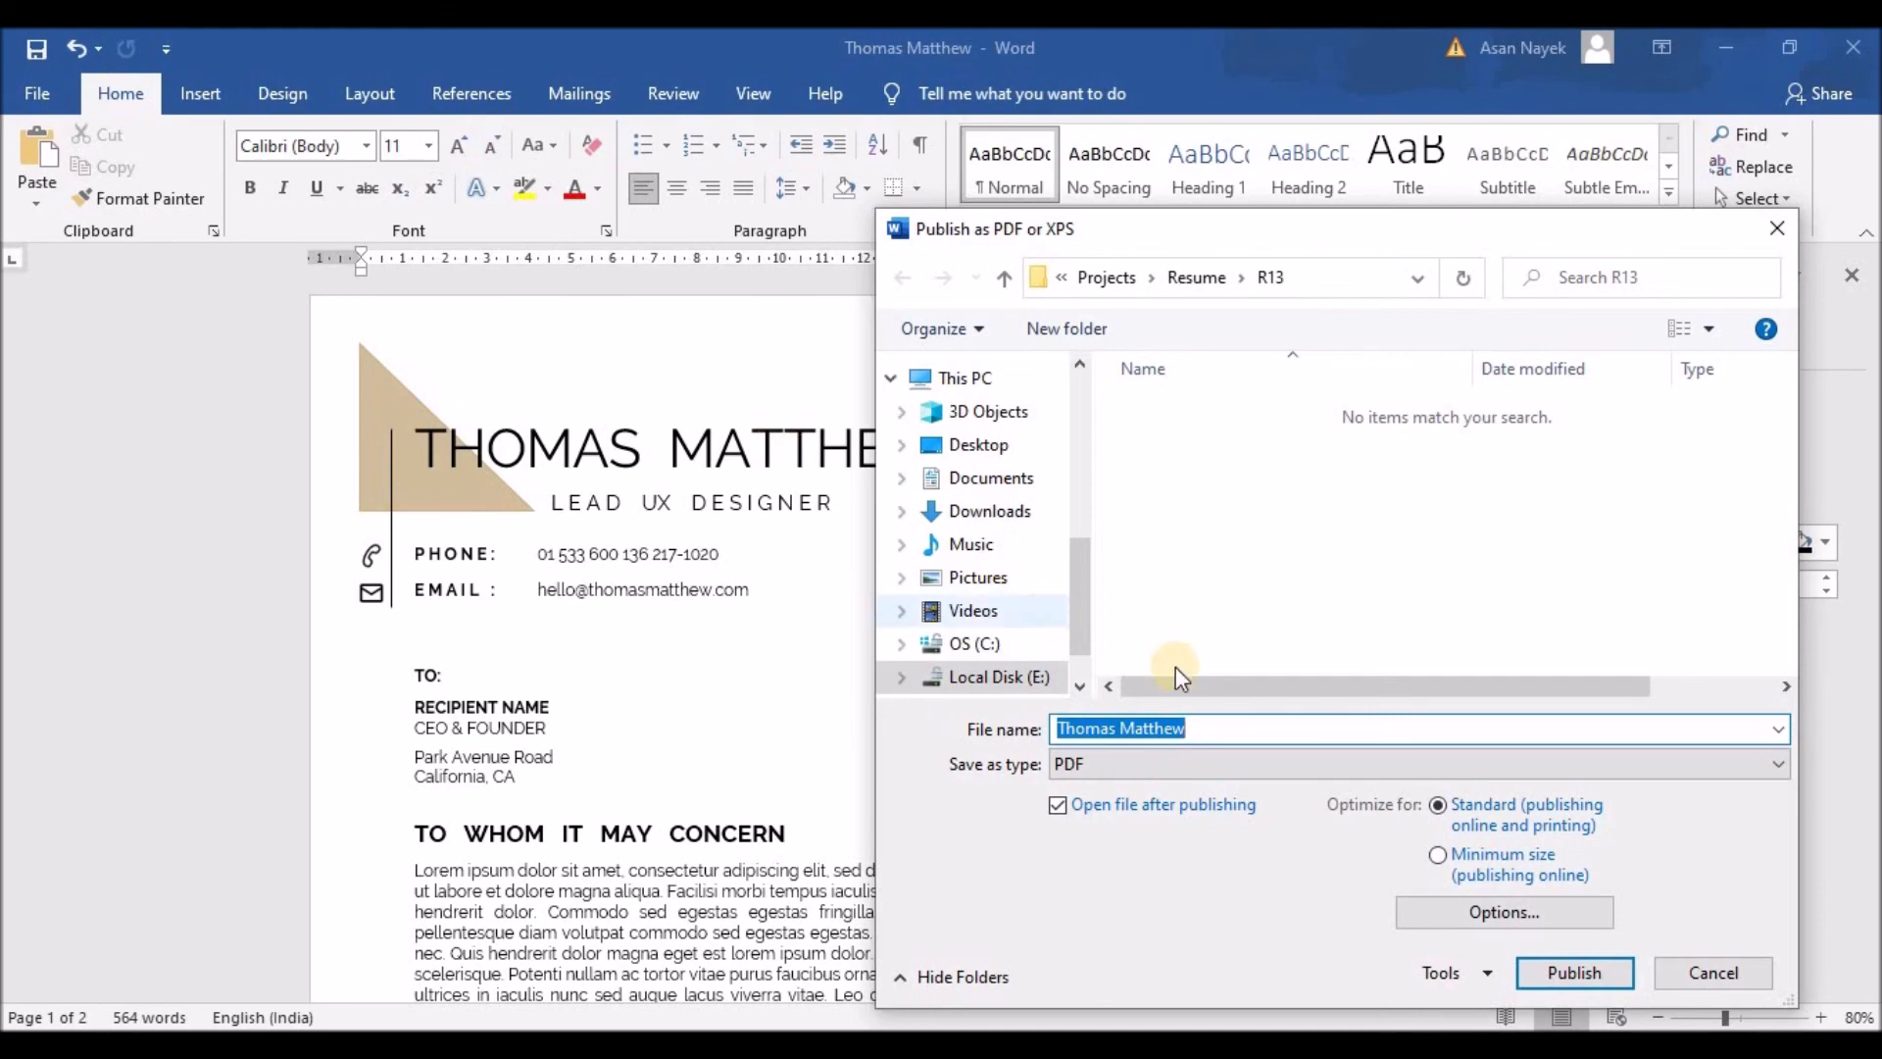
{"action": "left_click", "coordinate": [1550, 973]}
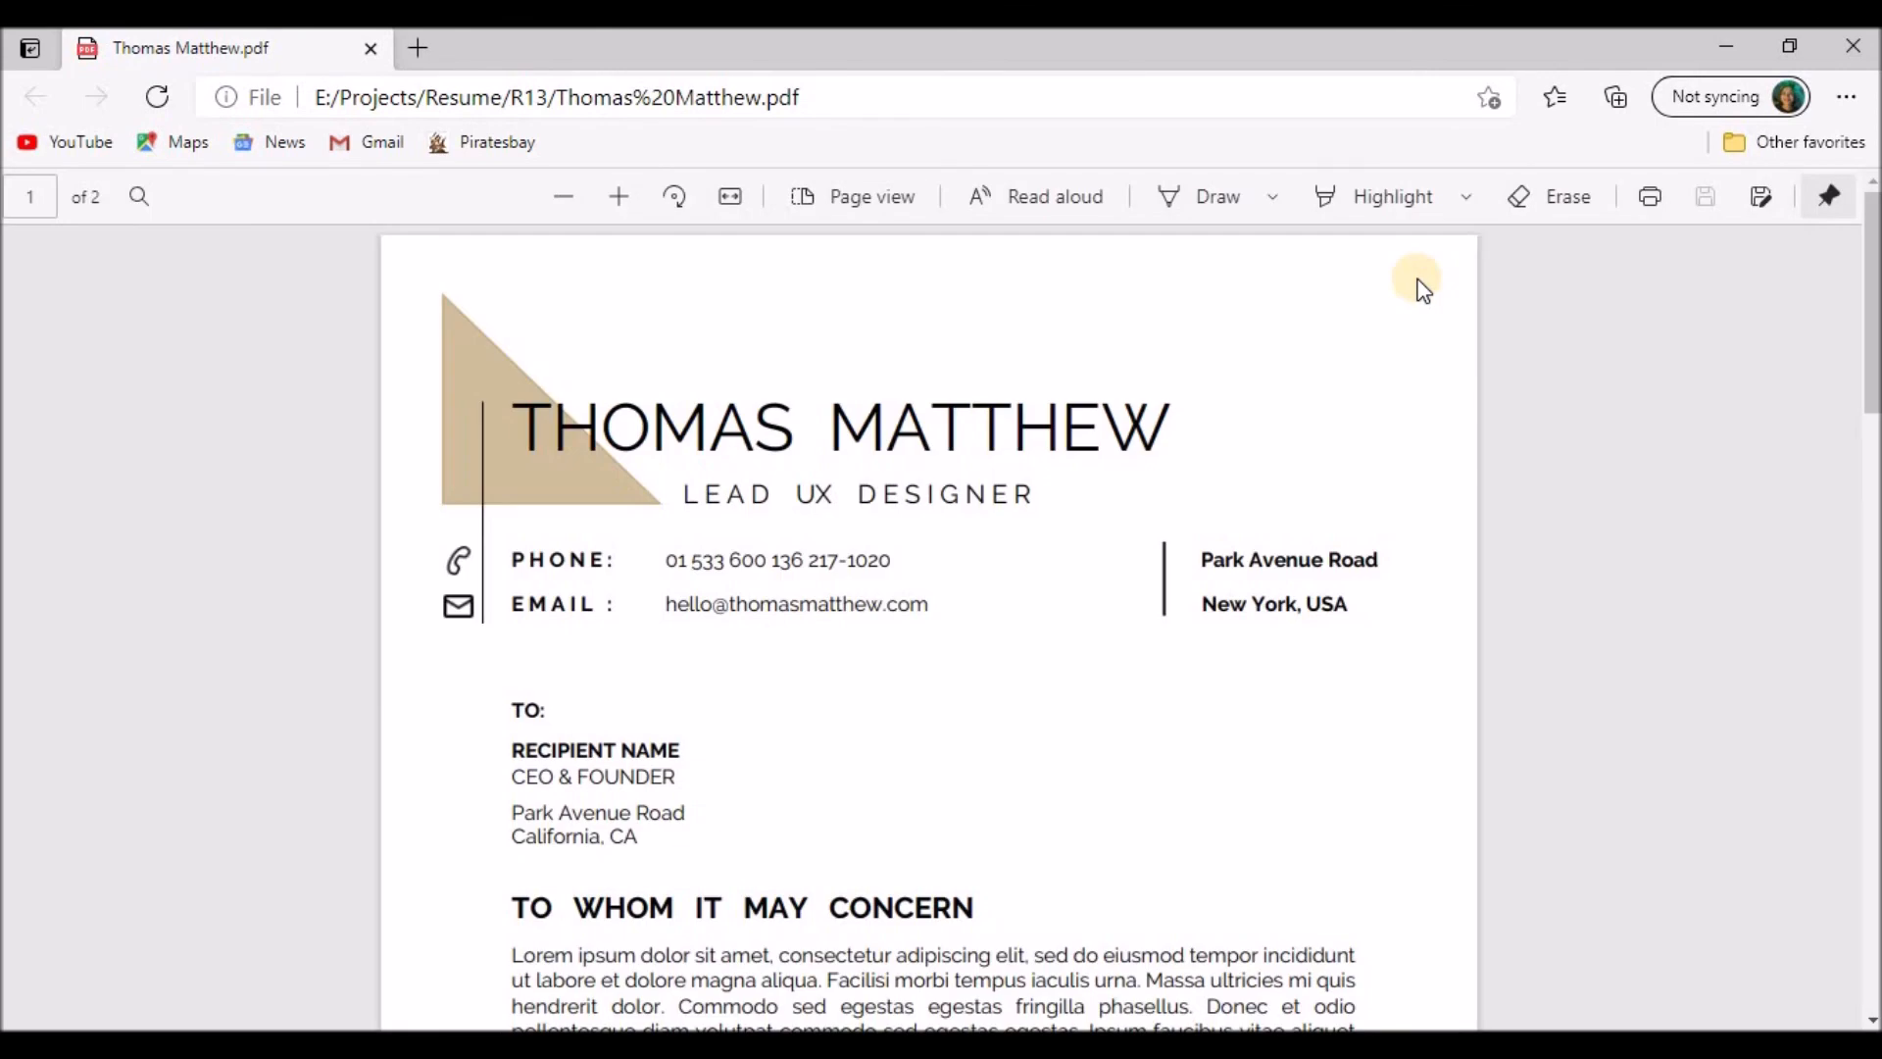
Step: Review both PDF pages in Edge, then close Edge and the Word document, keeping the clipboard
{"action": "scroll", "coordinate": [1432, 422], "scroll_direction": "down", "scroll_amount": 4}
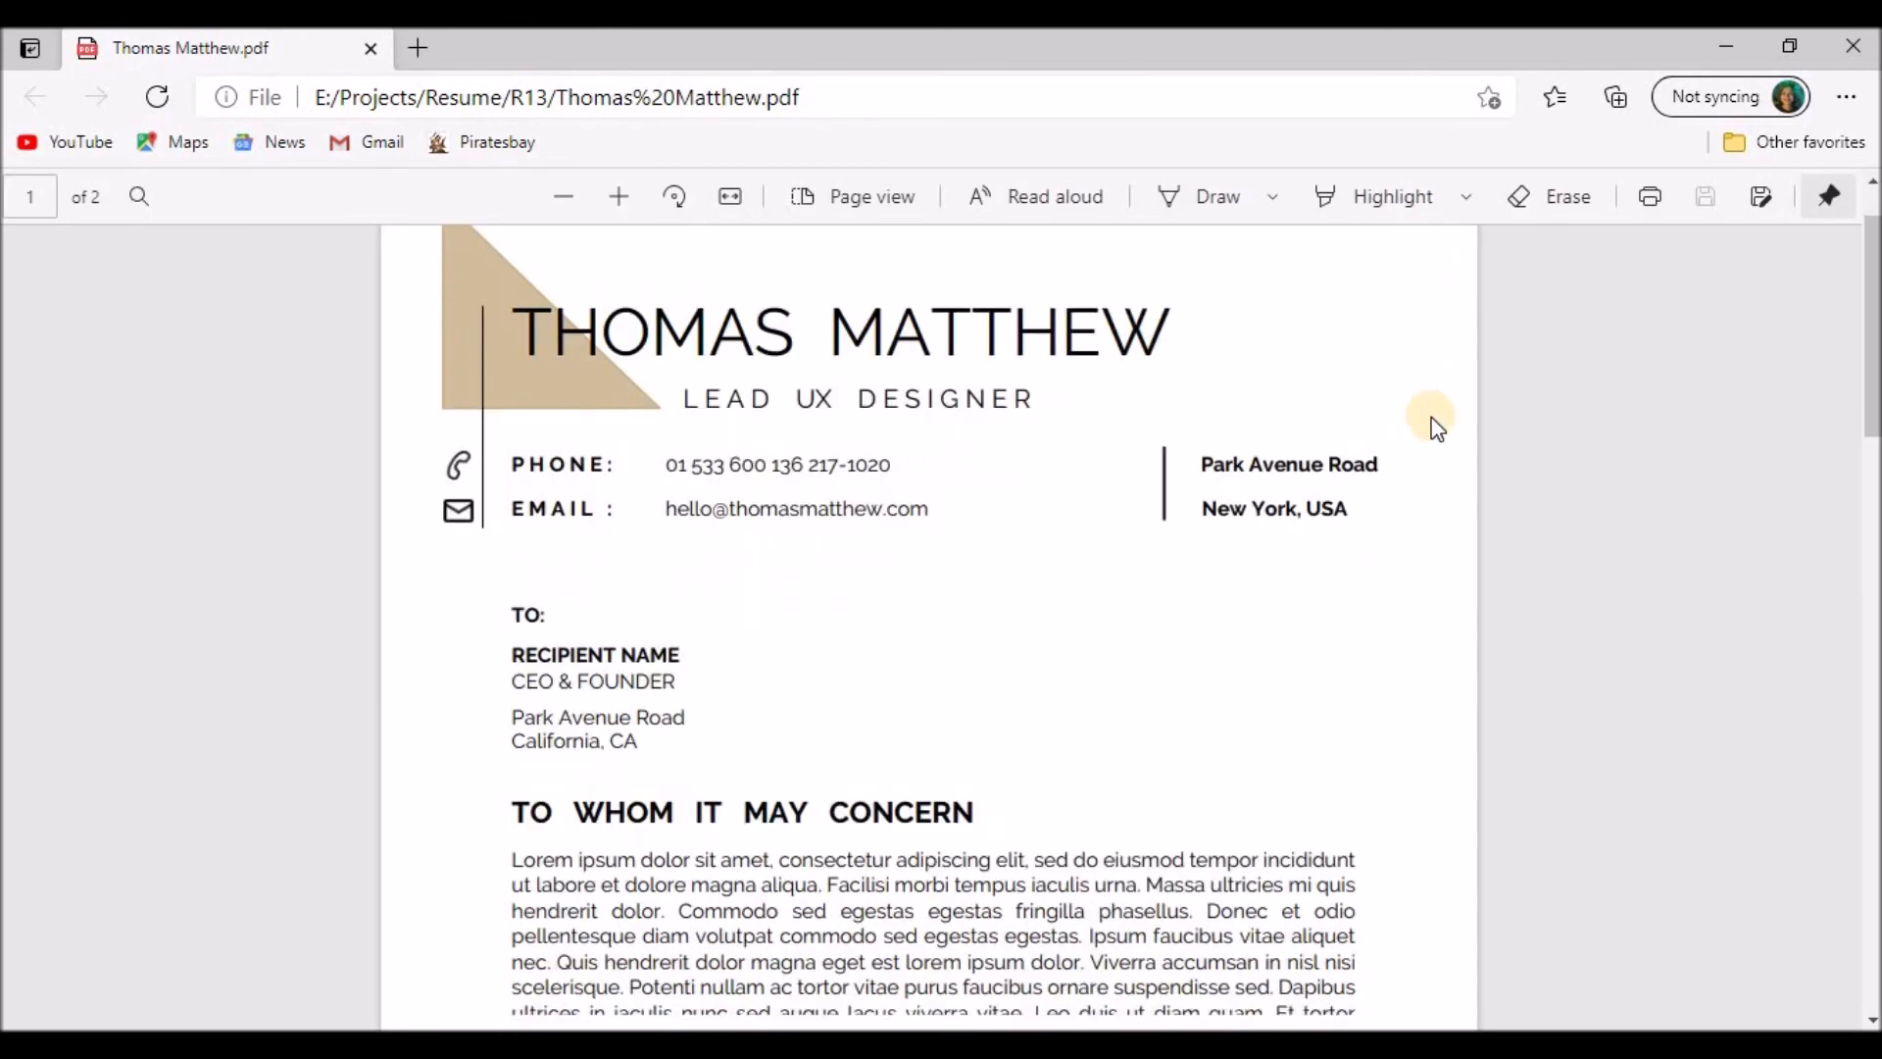
{"action": "scroll", "coordinate": [1434, 426], "scroll_direction": "down", "scroll_amount": 14}
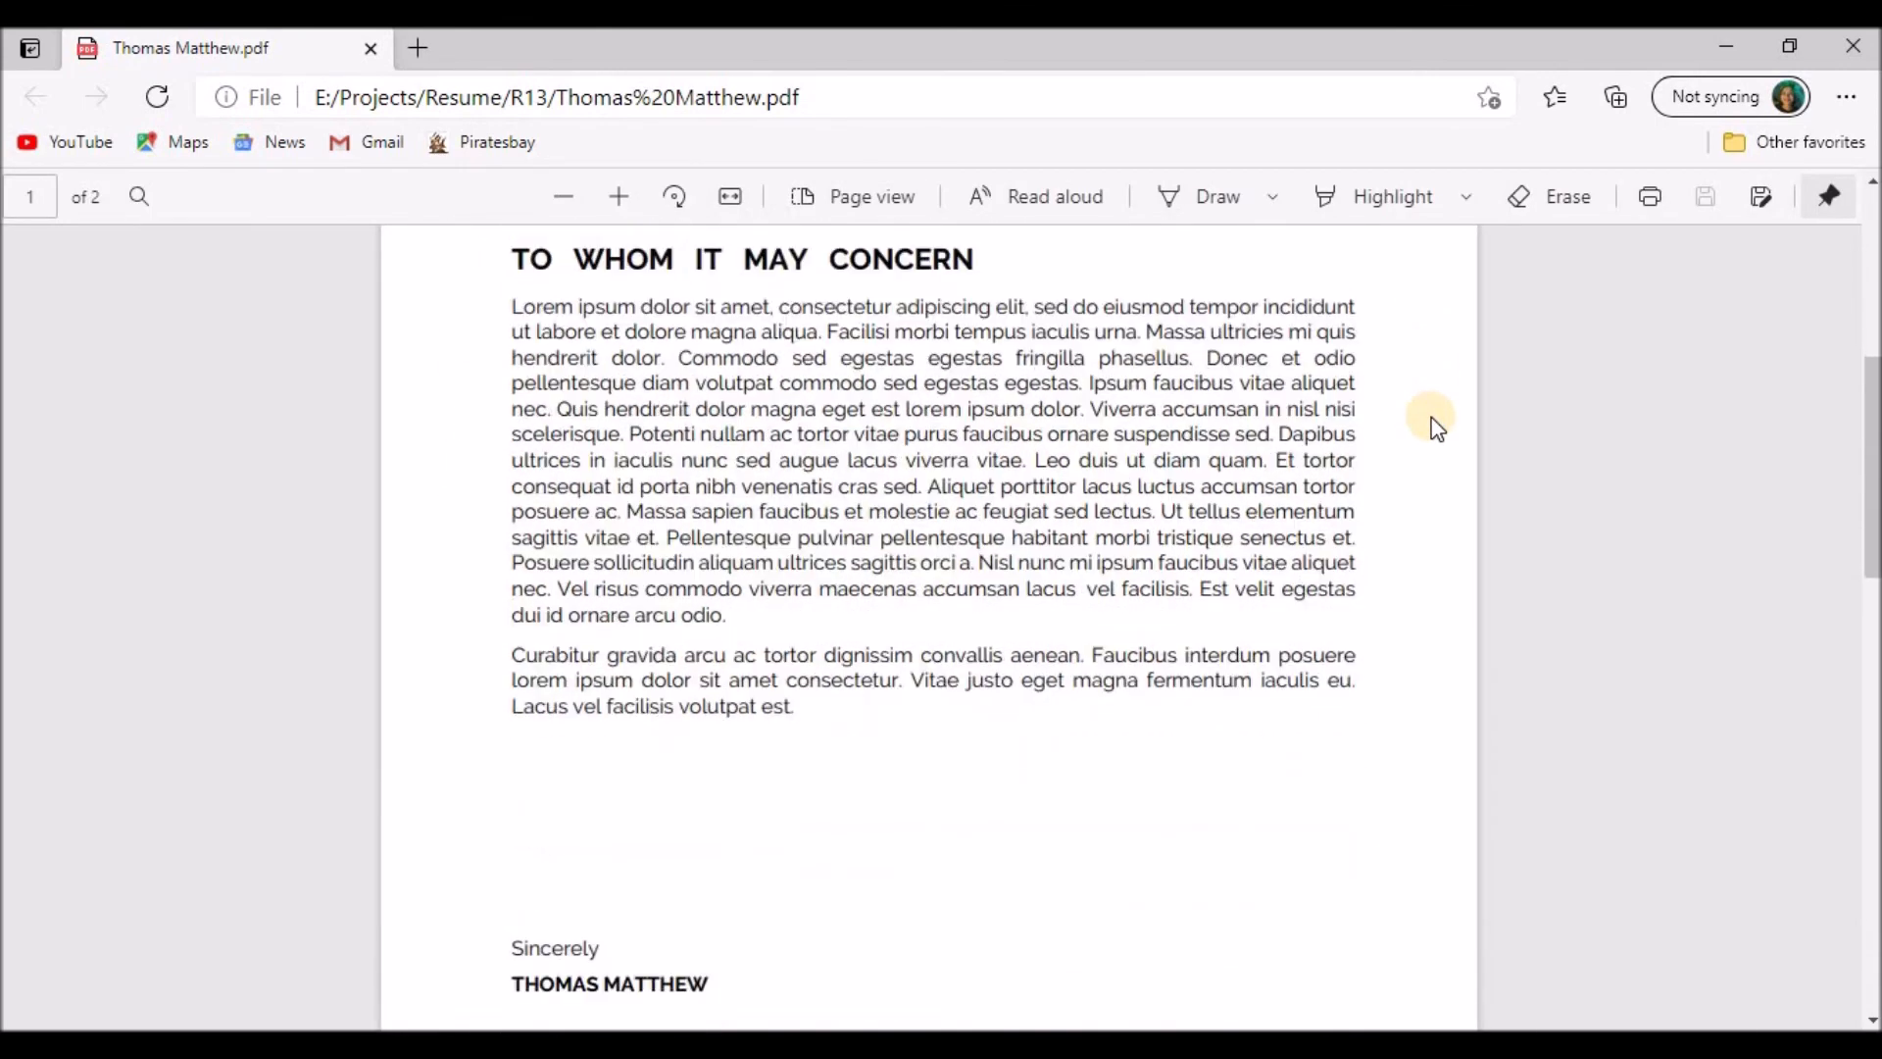
{"action": "scroll", "coordinate": [1434, 427], "scroll_direction": "up", "scroll_amount": 3}
{"action": "scroll", "coordinate": [1434, 427], "scroll_direction": "up", "scroll_amount": 4}
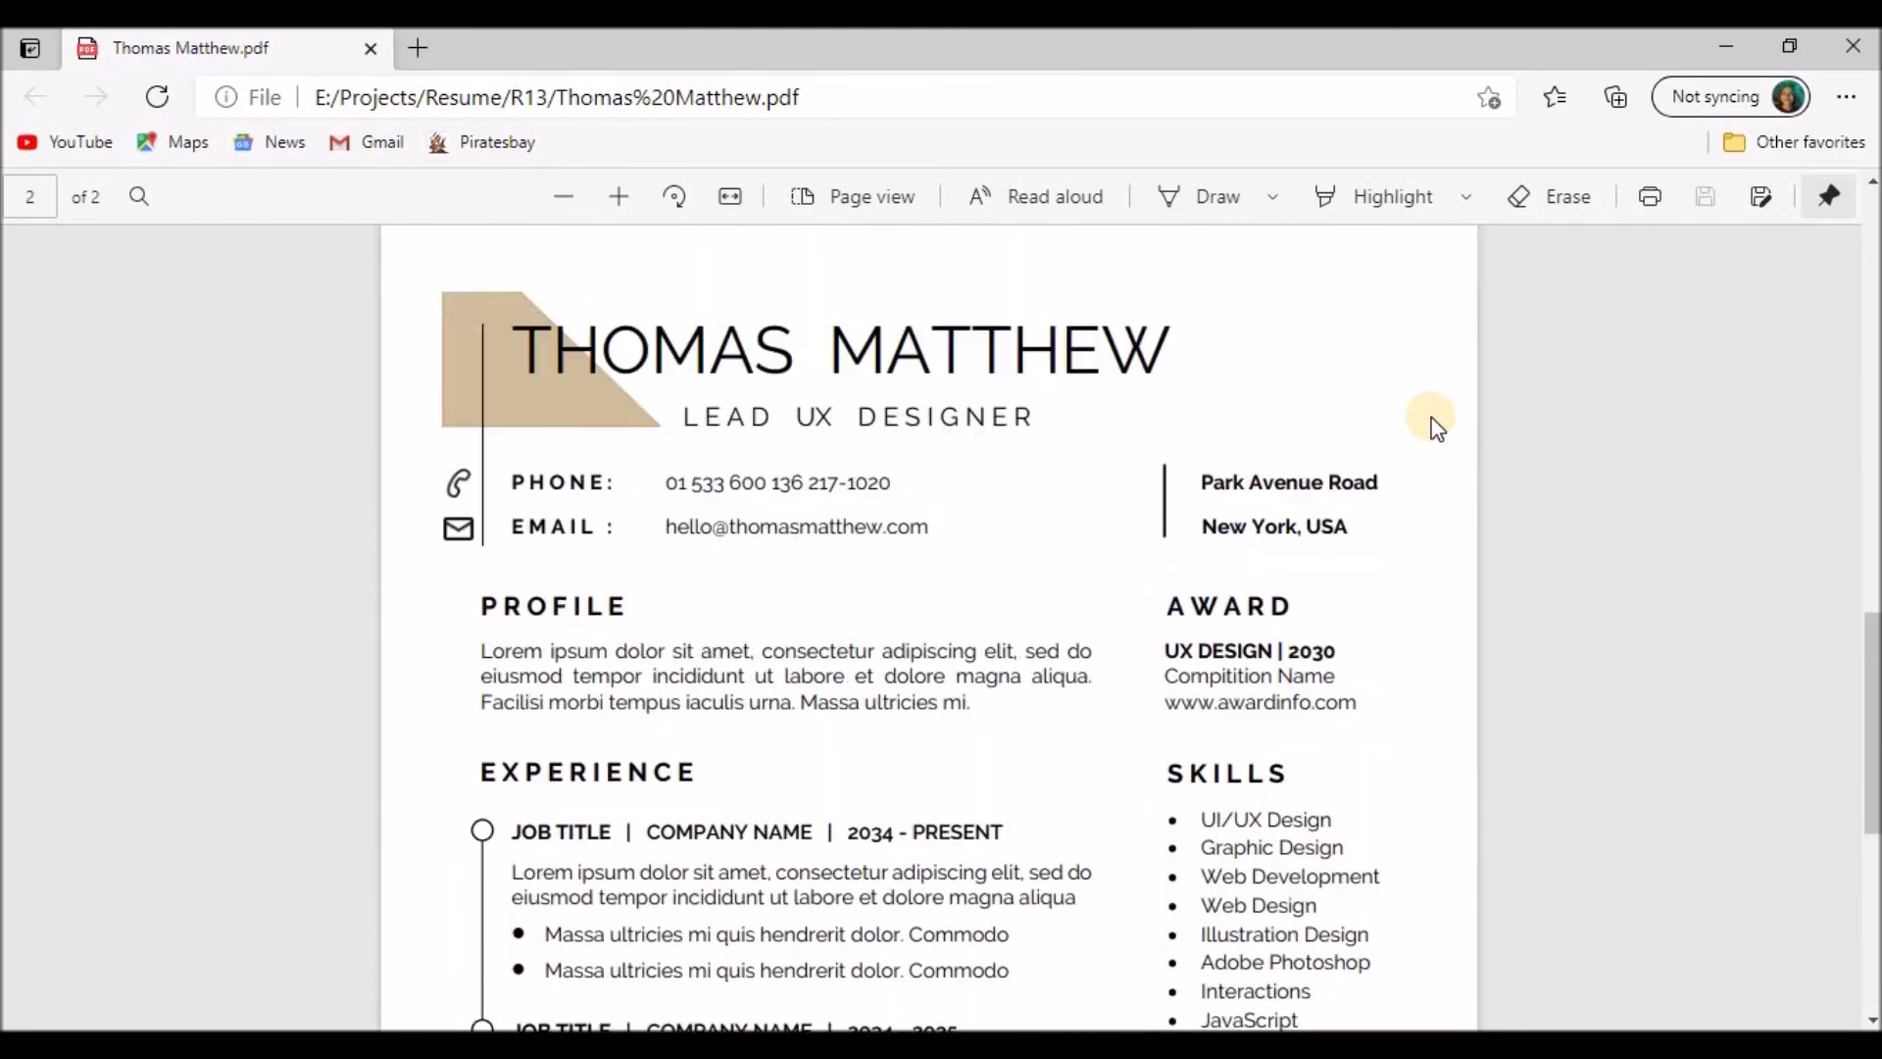
{"action": "scroll", "coordinate": [1434, 427], "scroll_direction": "down", "scroll_amount": 4}
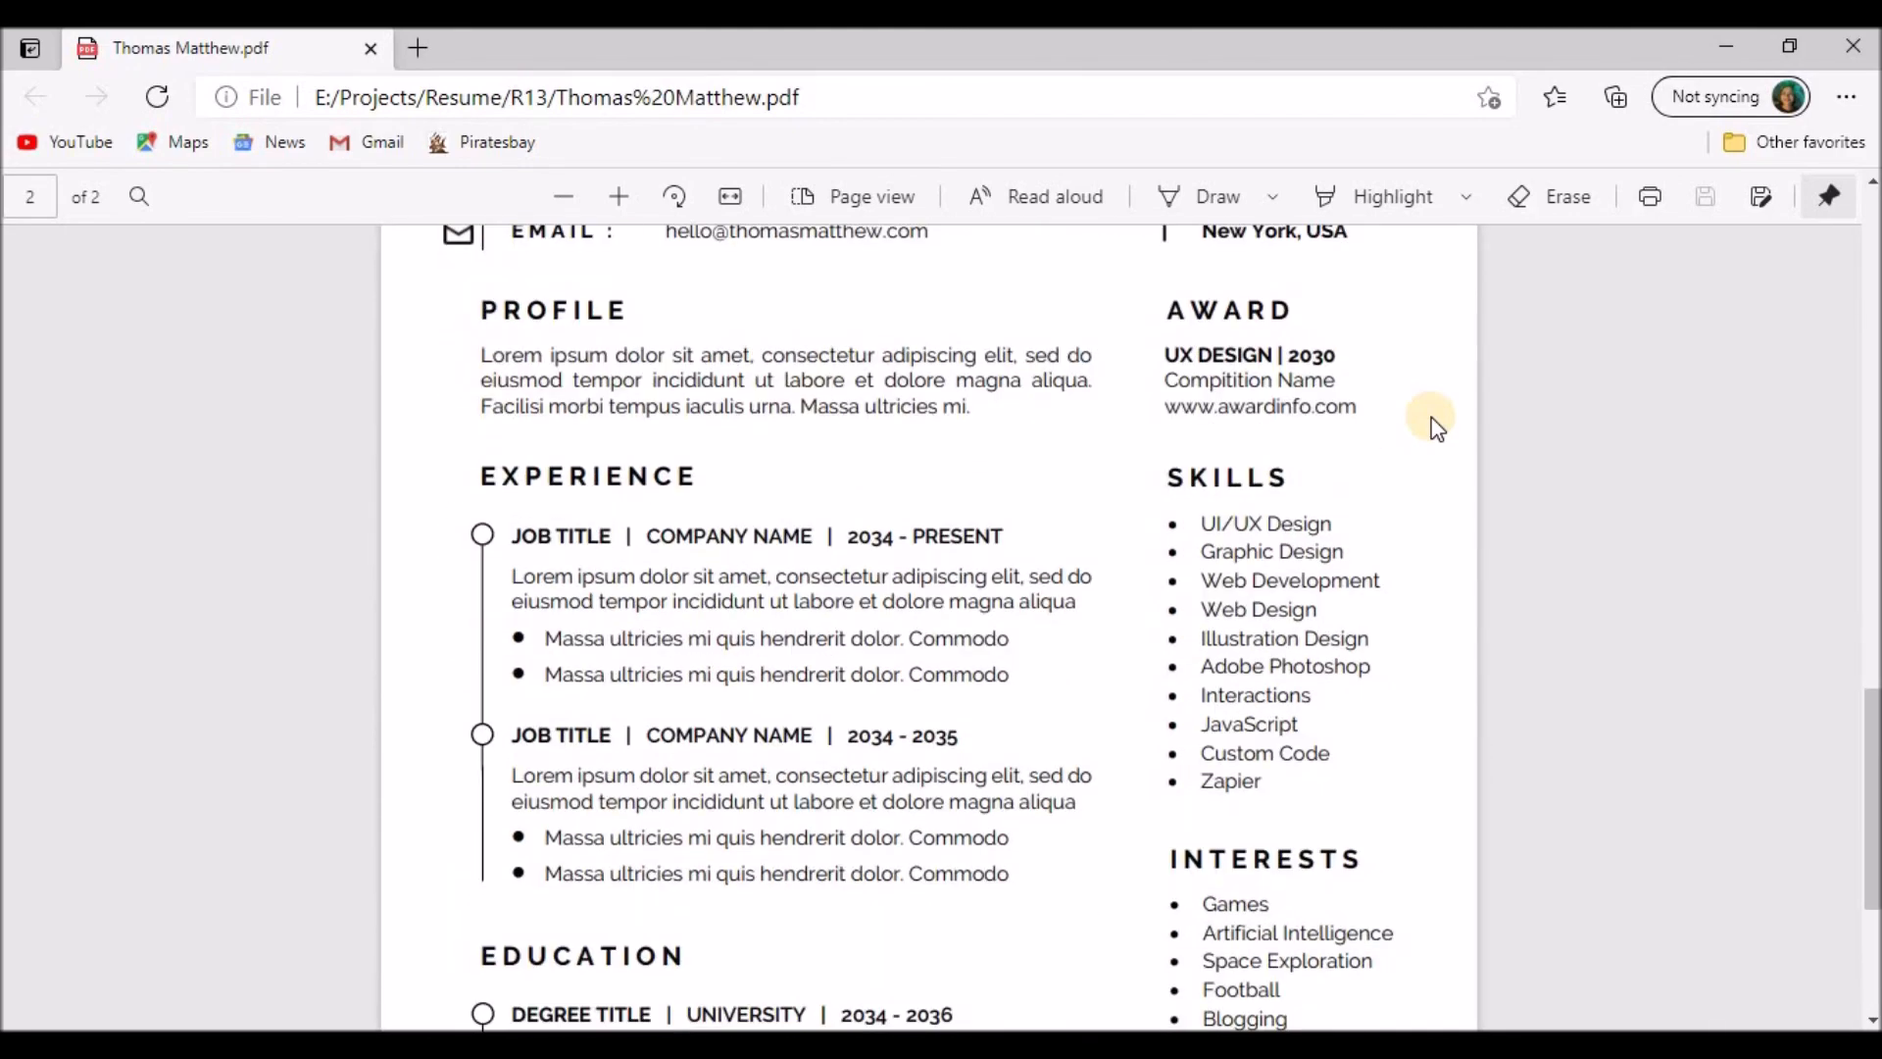
{"action": "scroll", "coordinate": [1434, 429], "scroll_direction": "down", "scroll_amount": 4}
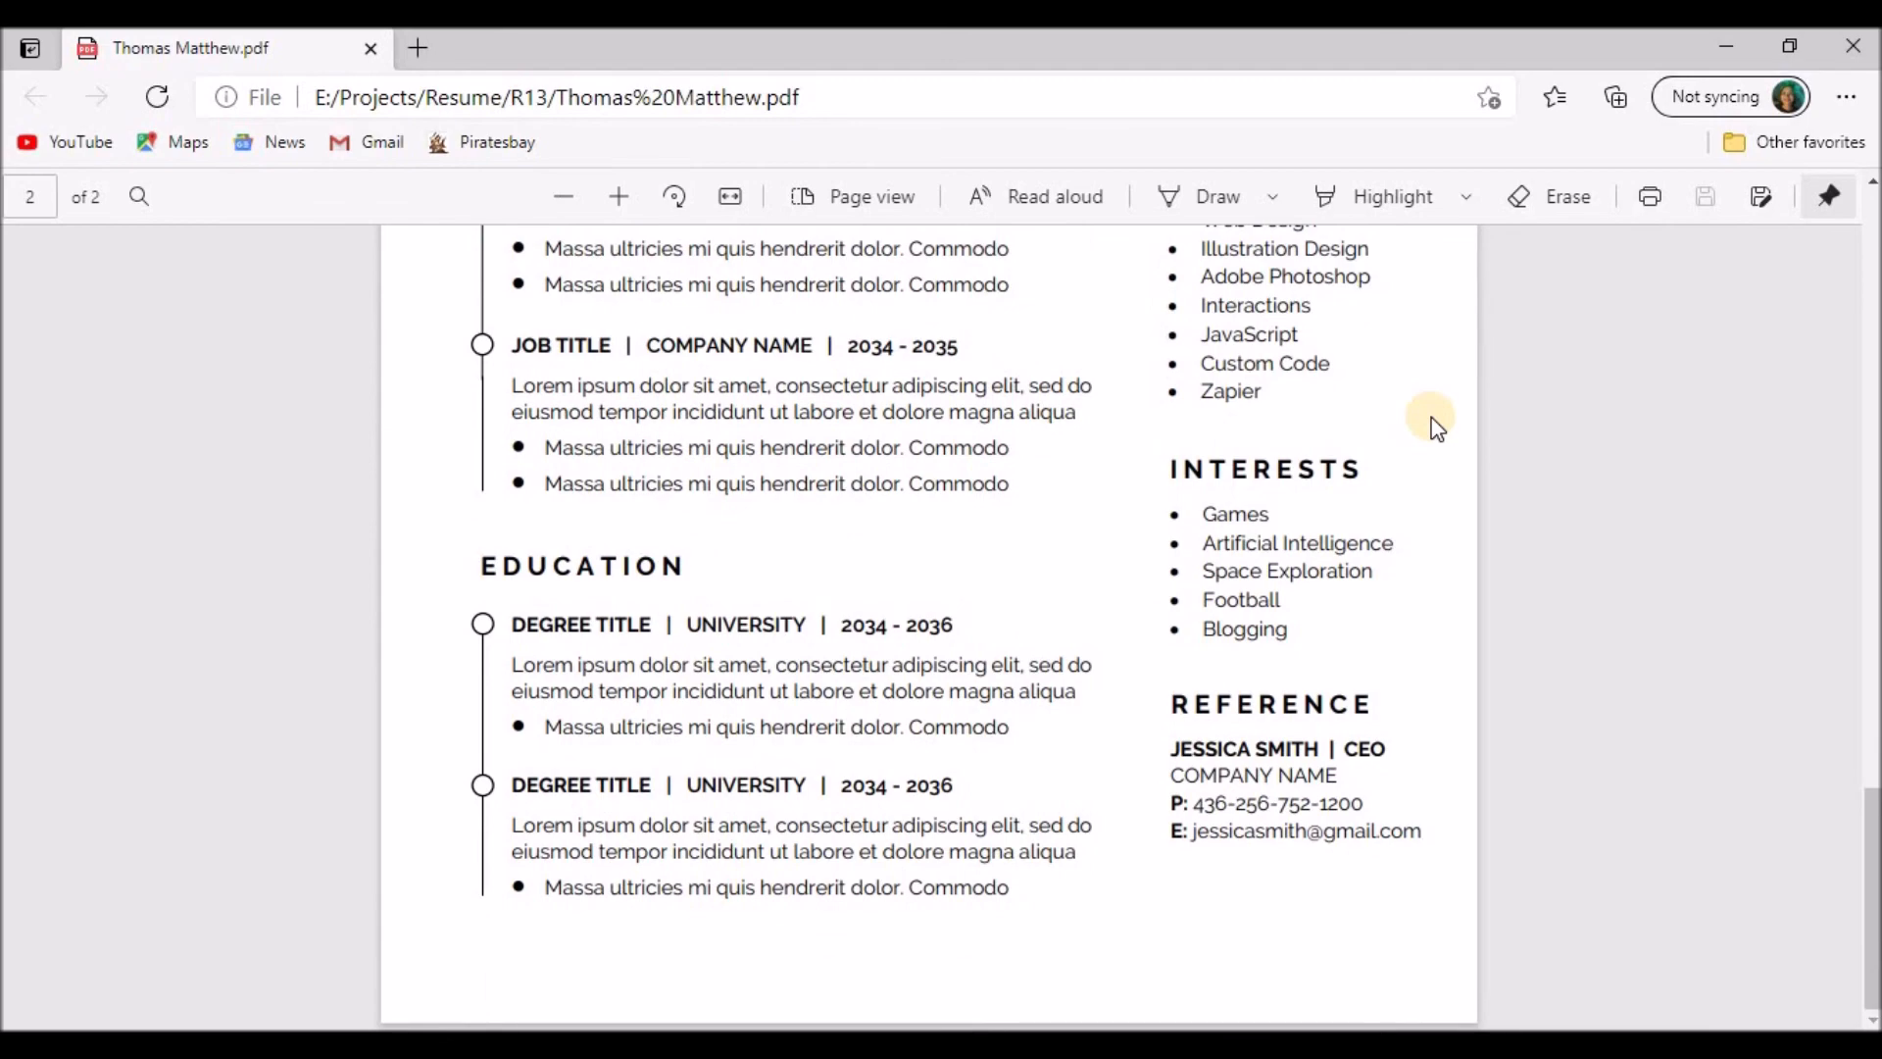
{"action": "scroll", "coordinate": [1434, 428], "scroll_direction": "up", "scroll_amount": 12}
{"action": "scroll", "coordinate": [1434, 428], "scroll_direction": "up", "scroll_amount": 10}
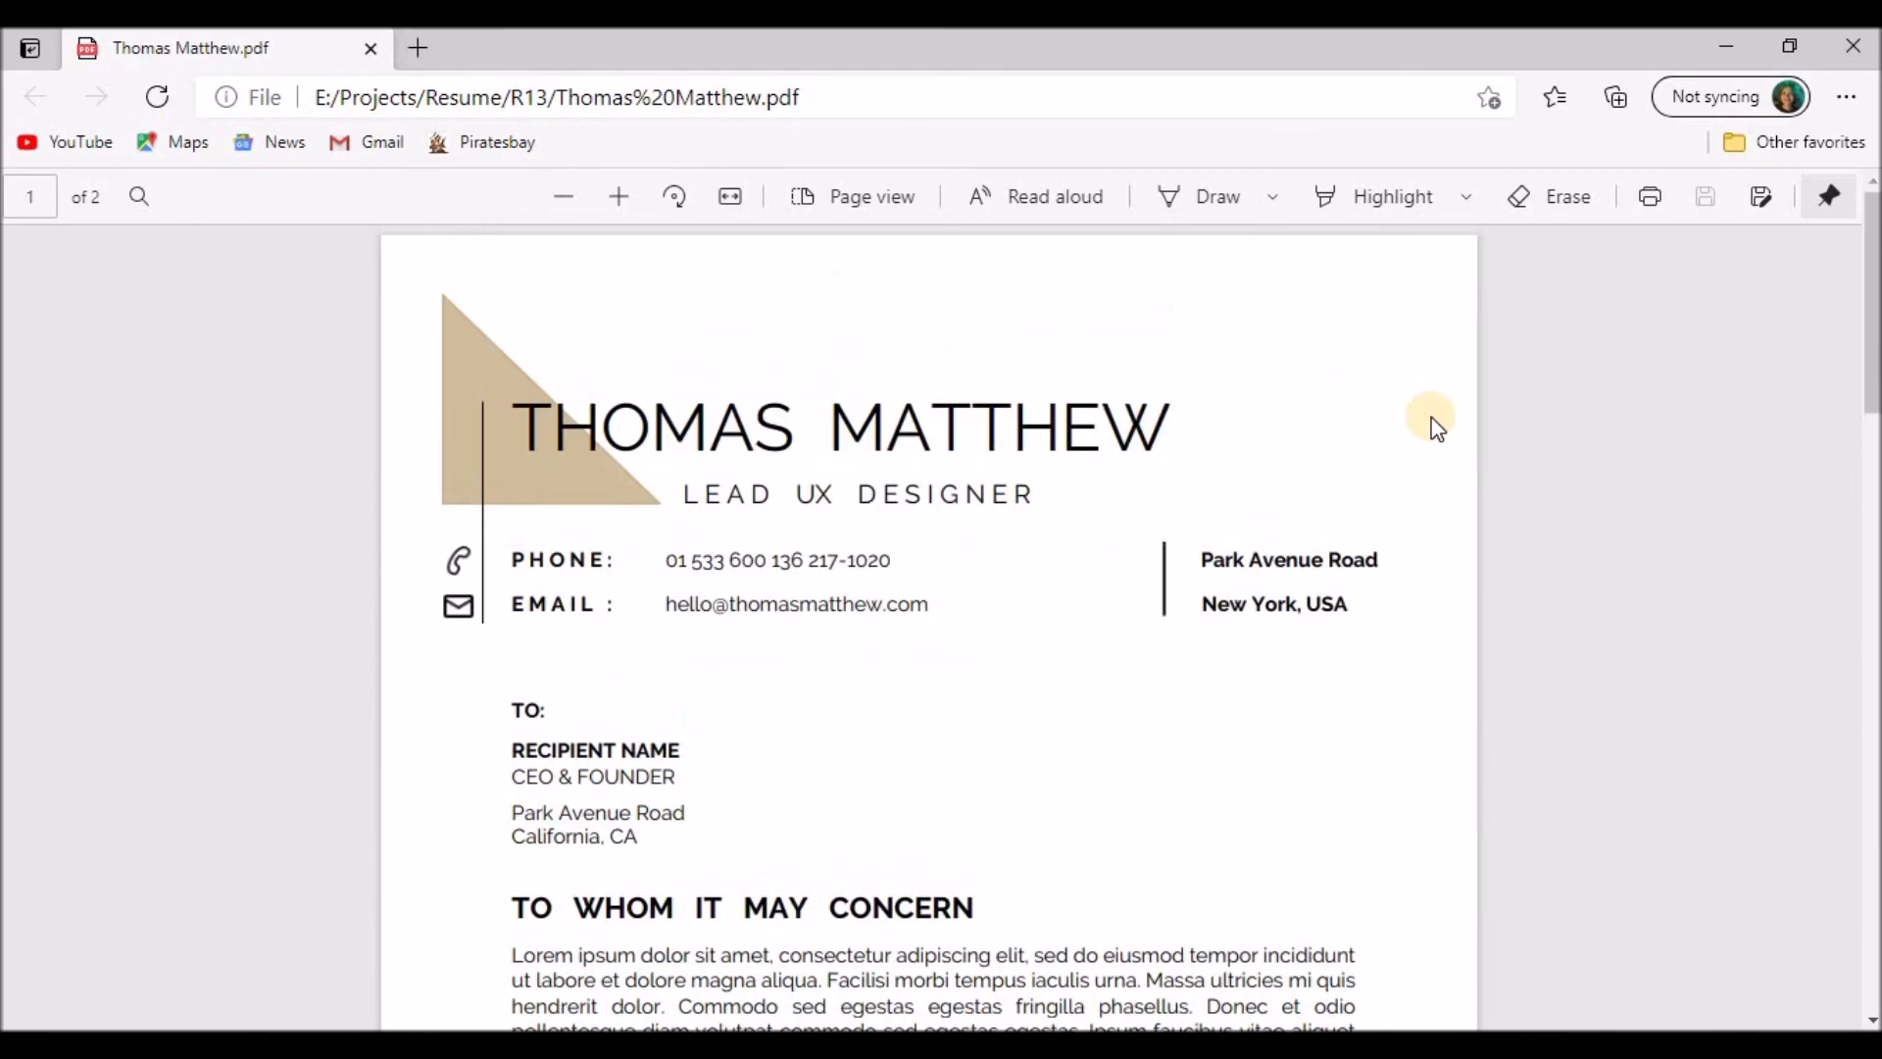
{"action": "left_click", "coordinate": [1835, 54]}
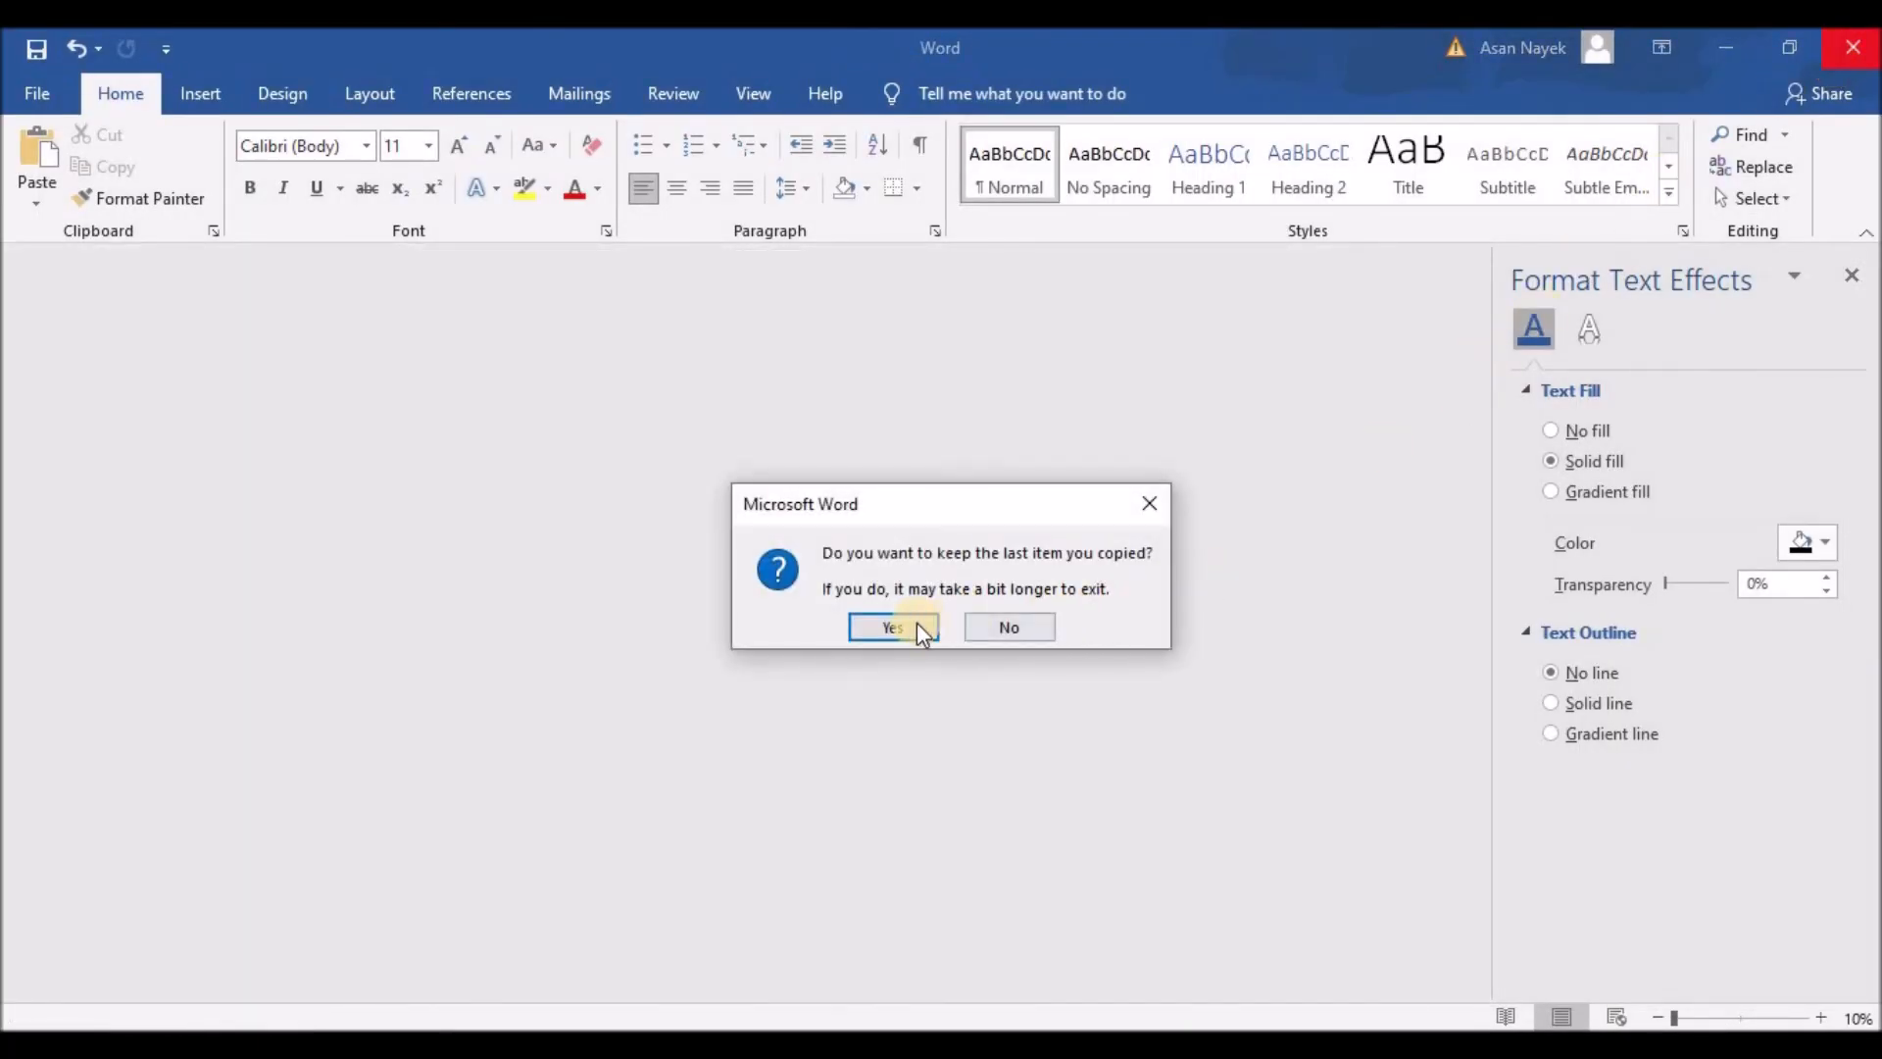
{"action": "left_click", "coordinate": [916, 621]}
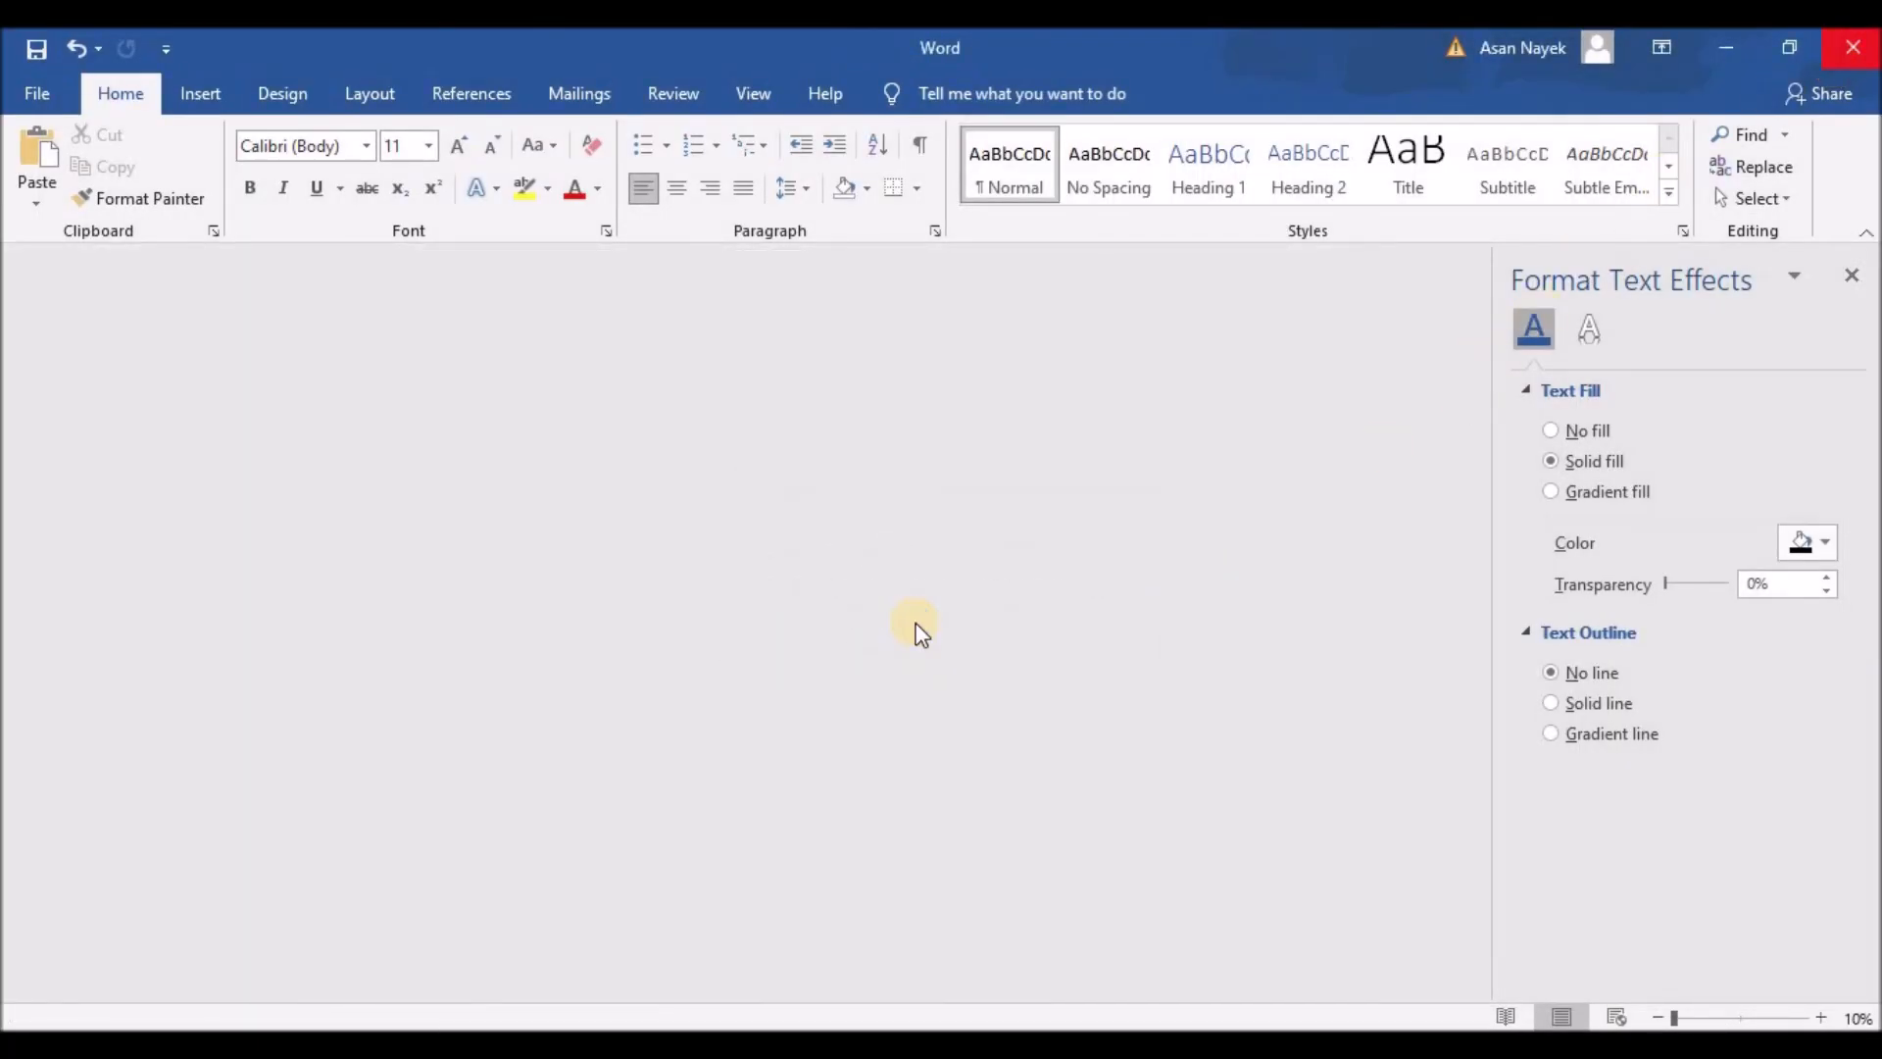